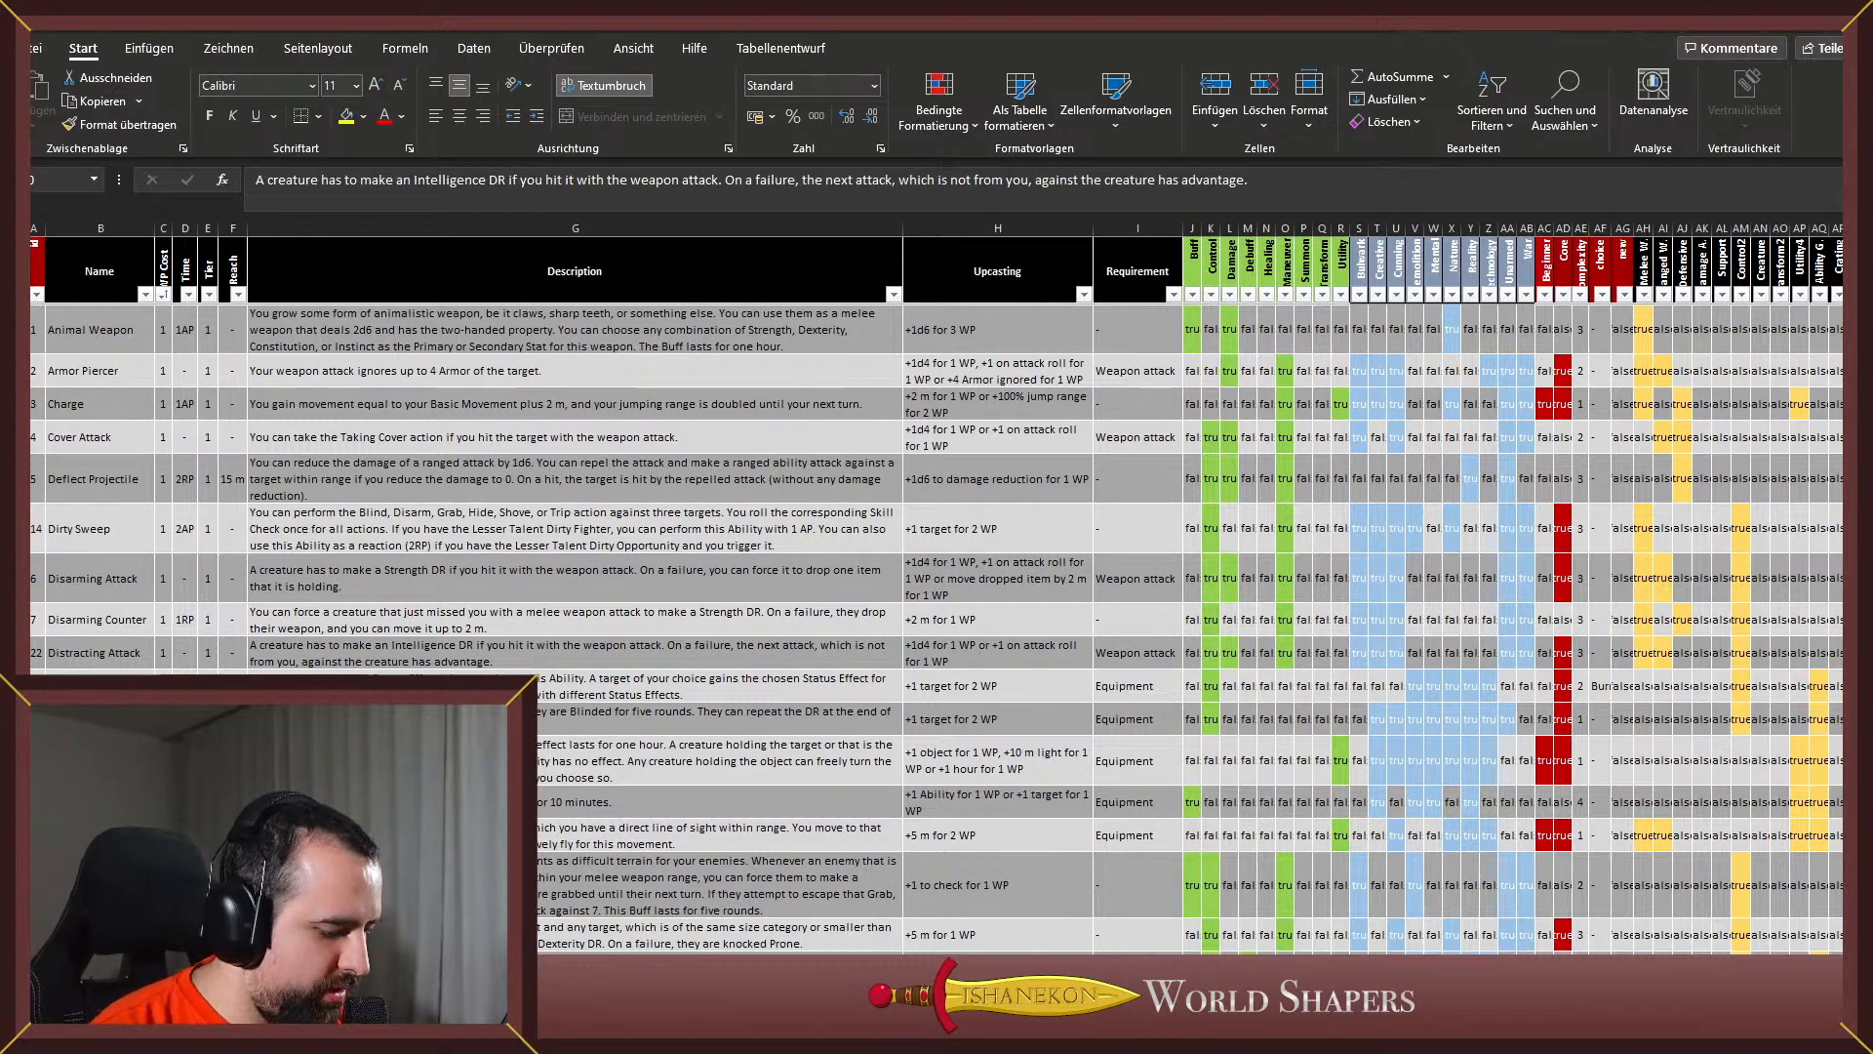
Start media playback and lower the system volume to 64
key(XF86AudioPlay)
key(XF86AudioLowerVolume)
key(XF86AudioLowerVolume)
key(XF86AudioLowerVolume)
key(XF86AudioLowerVolume)
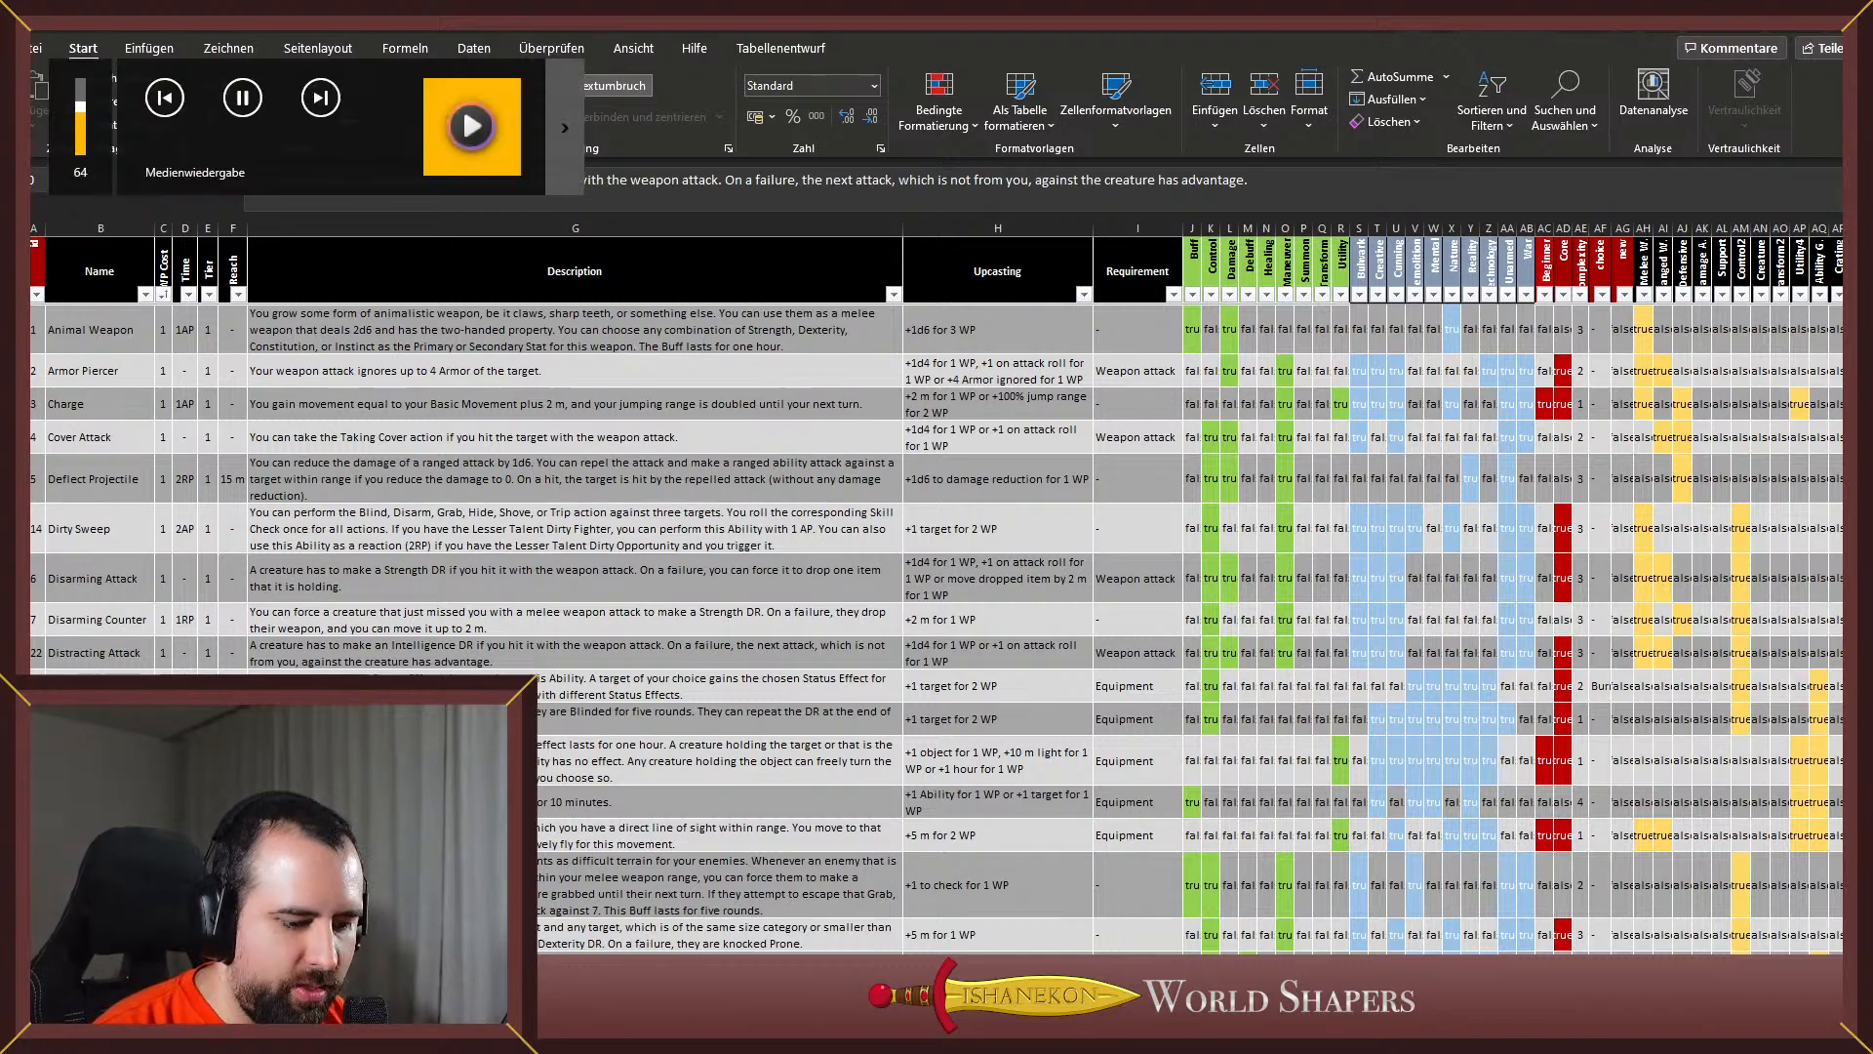
Turn off notifications from apps and other senders in the Windows notification settings, then return to the spreadsheet
click(1850, 1035)
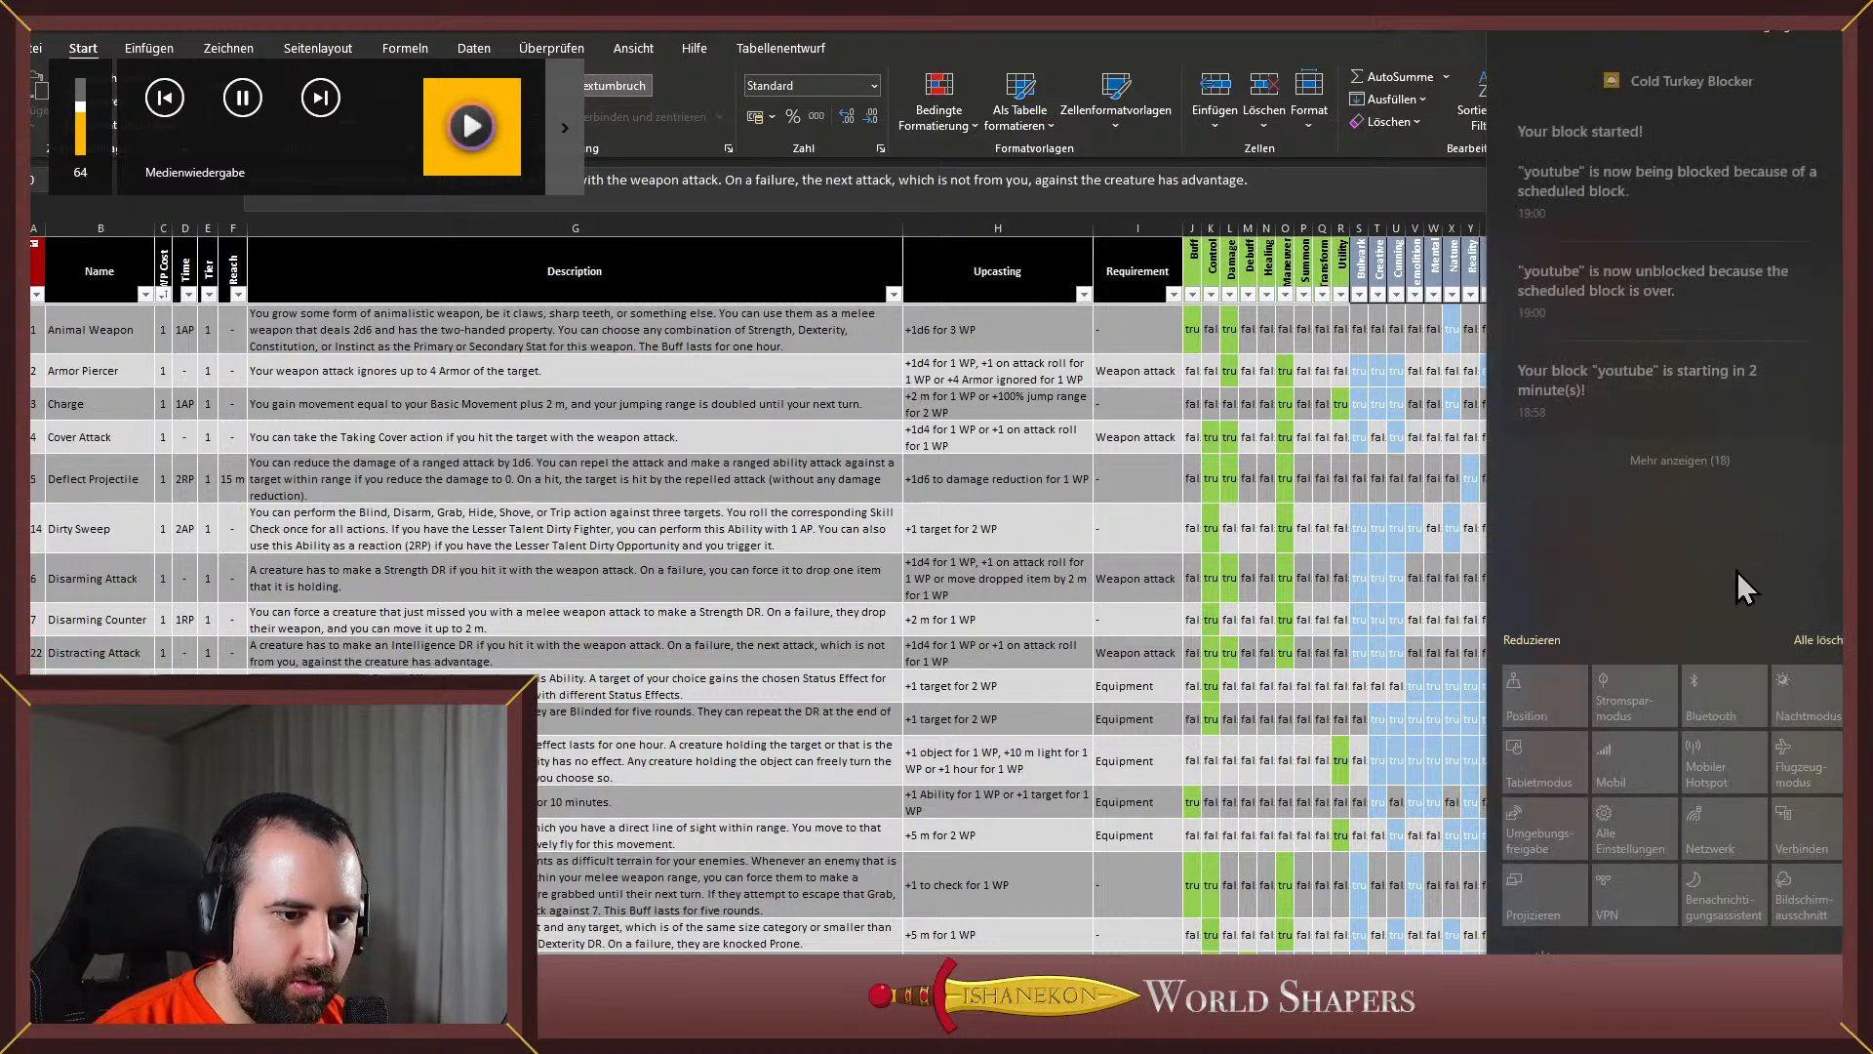
click(1766, 26)
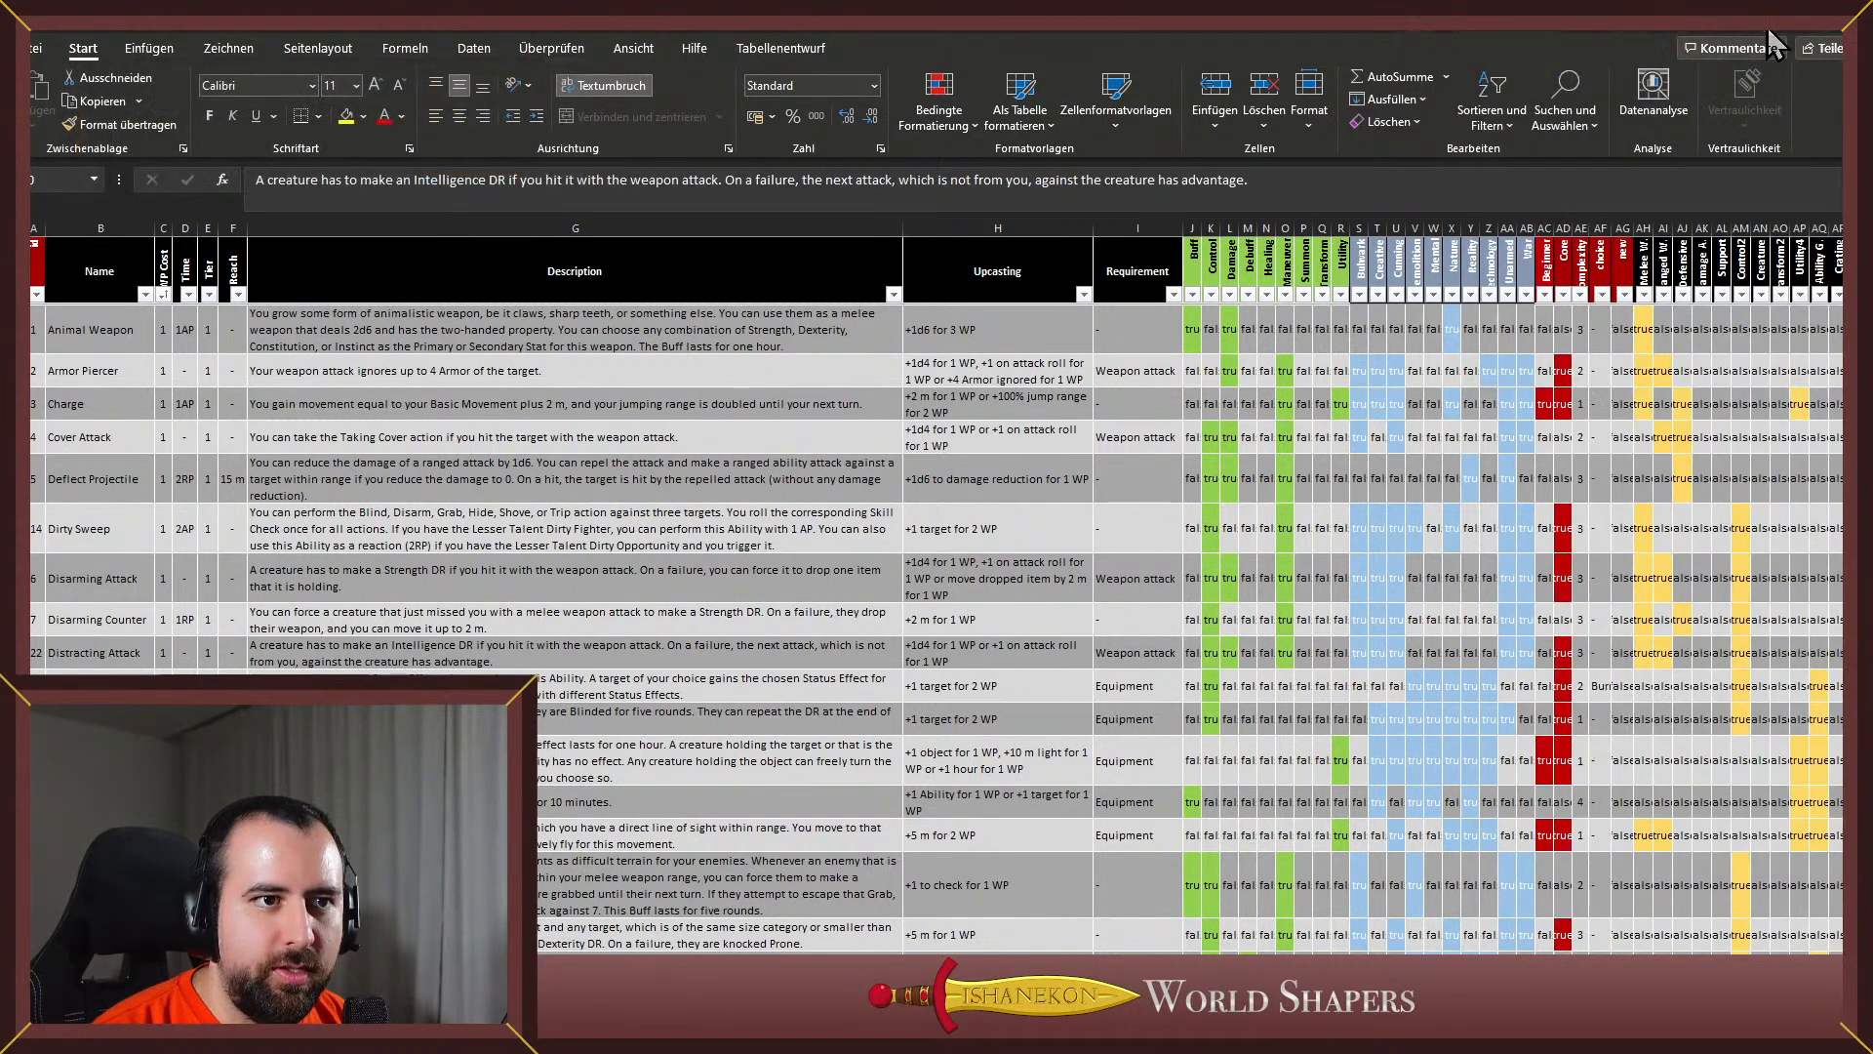
click(379, 482)
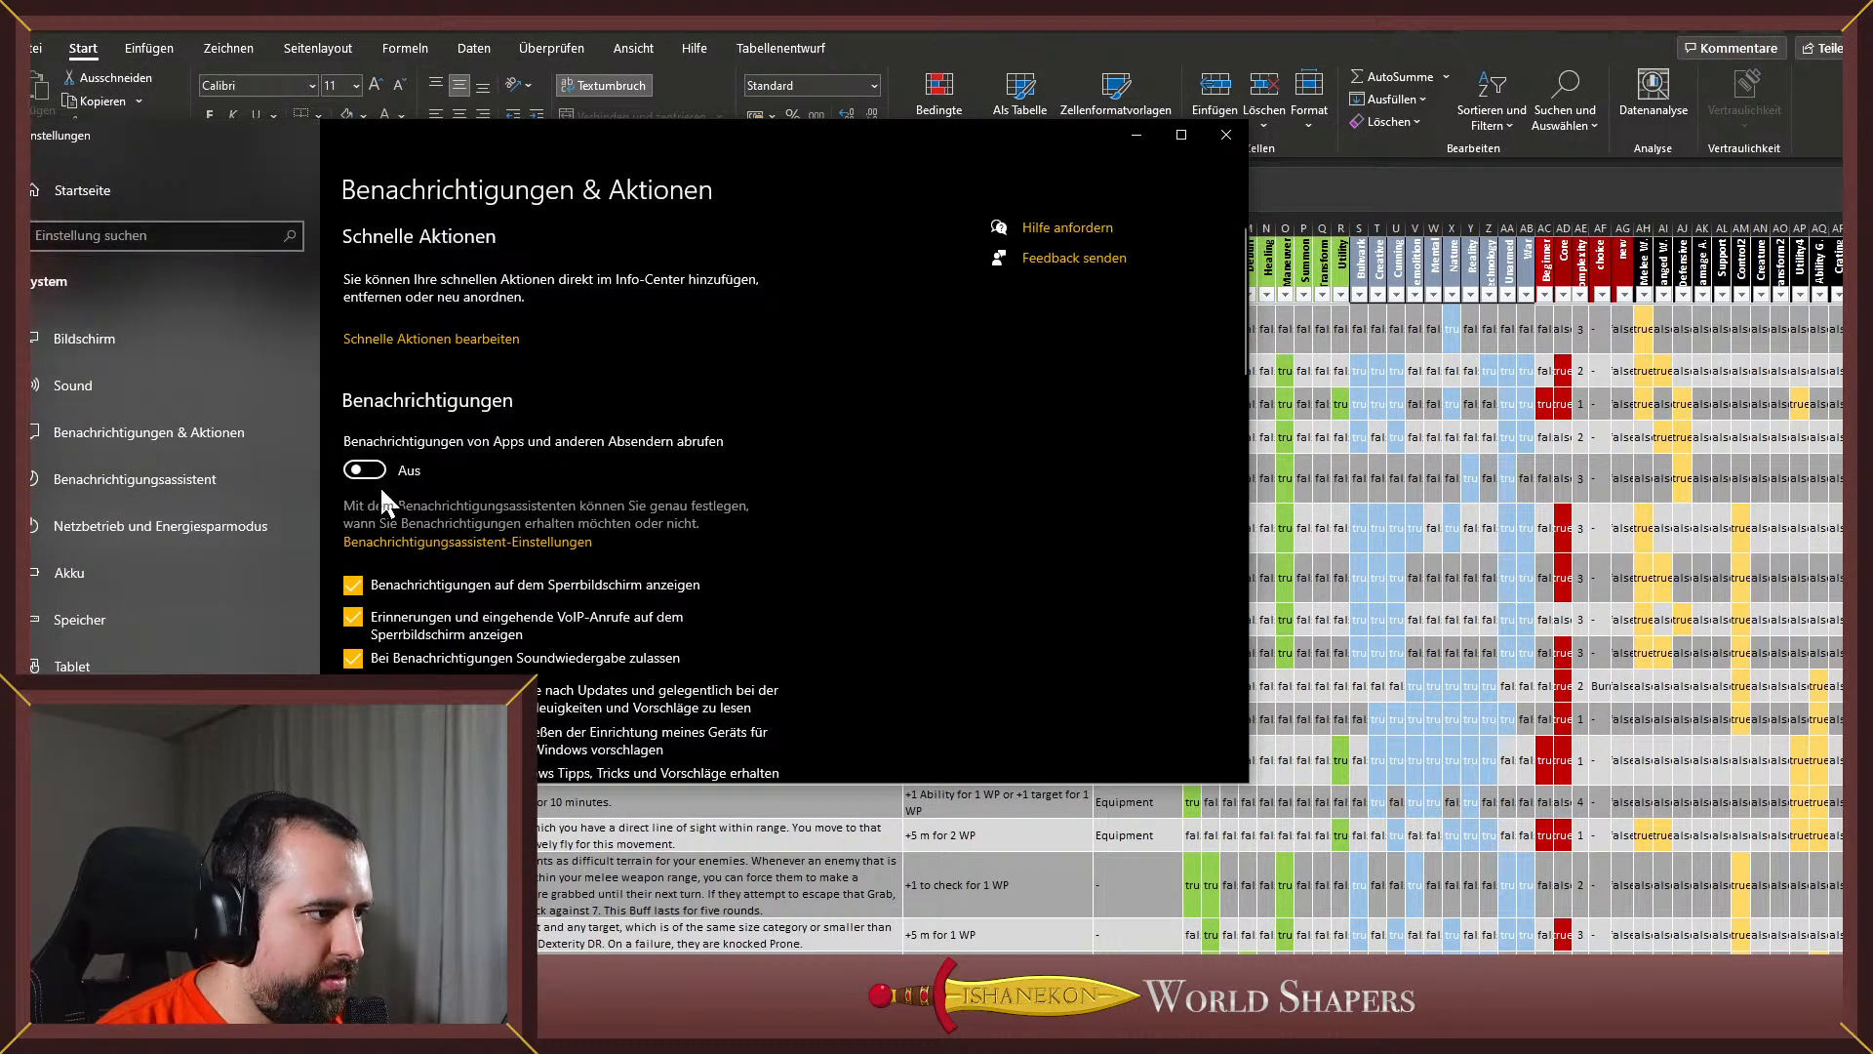
click(1229, 136)
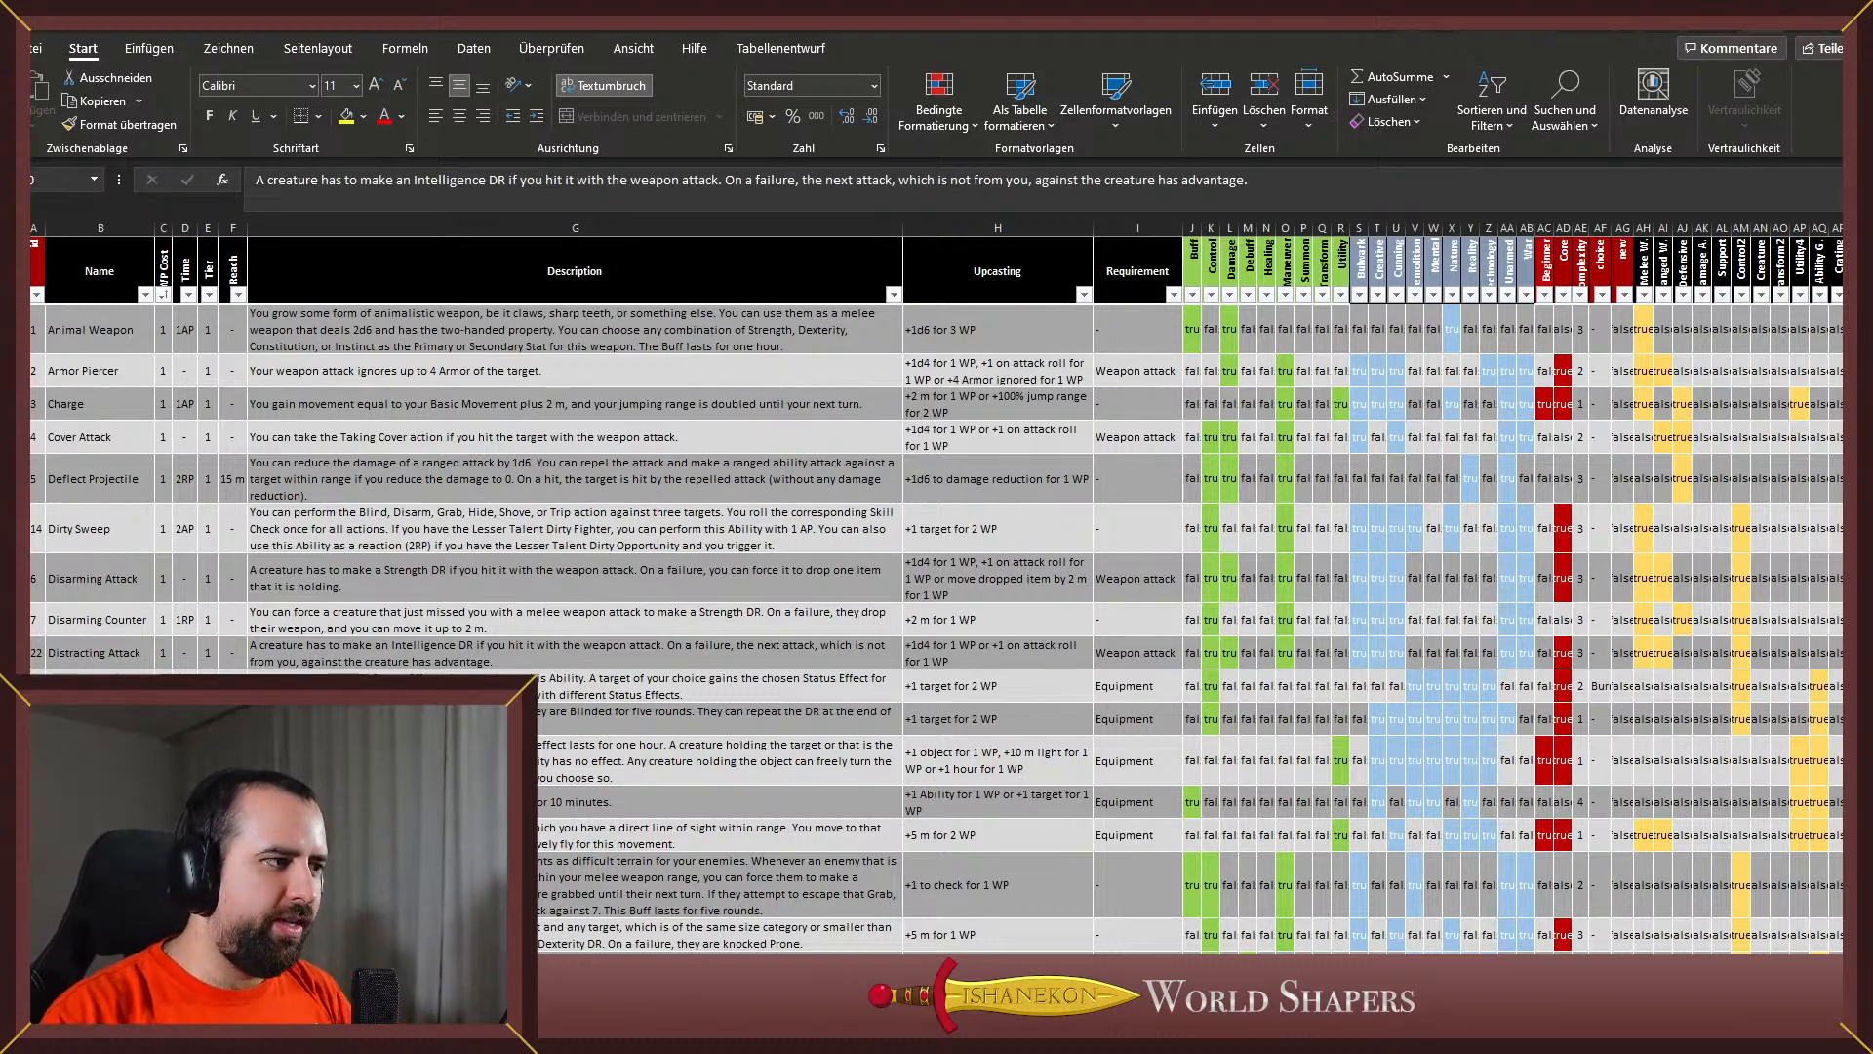
Search the sheet for "move" and go through the matches as far as the Heavy Throw description
click(724, 529)
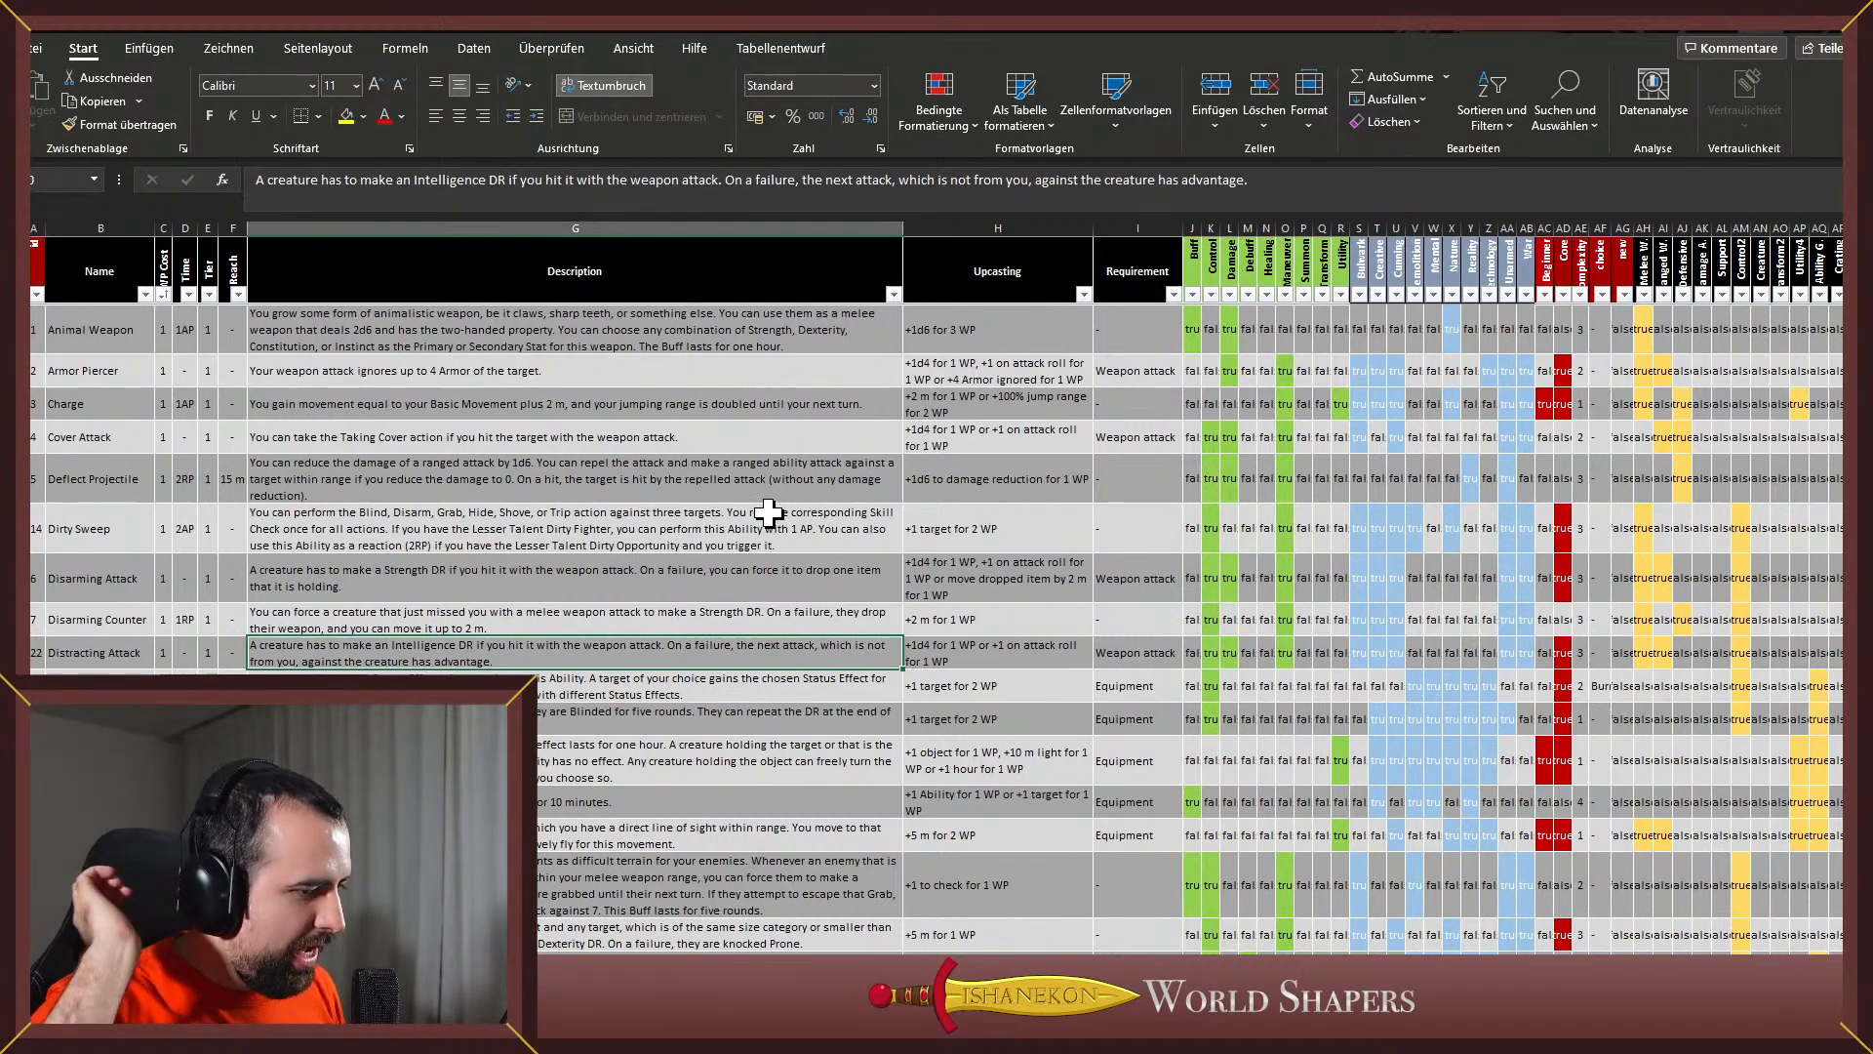
key(ctrl+f)
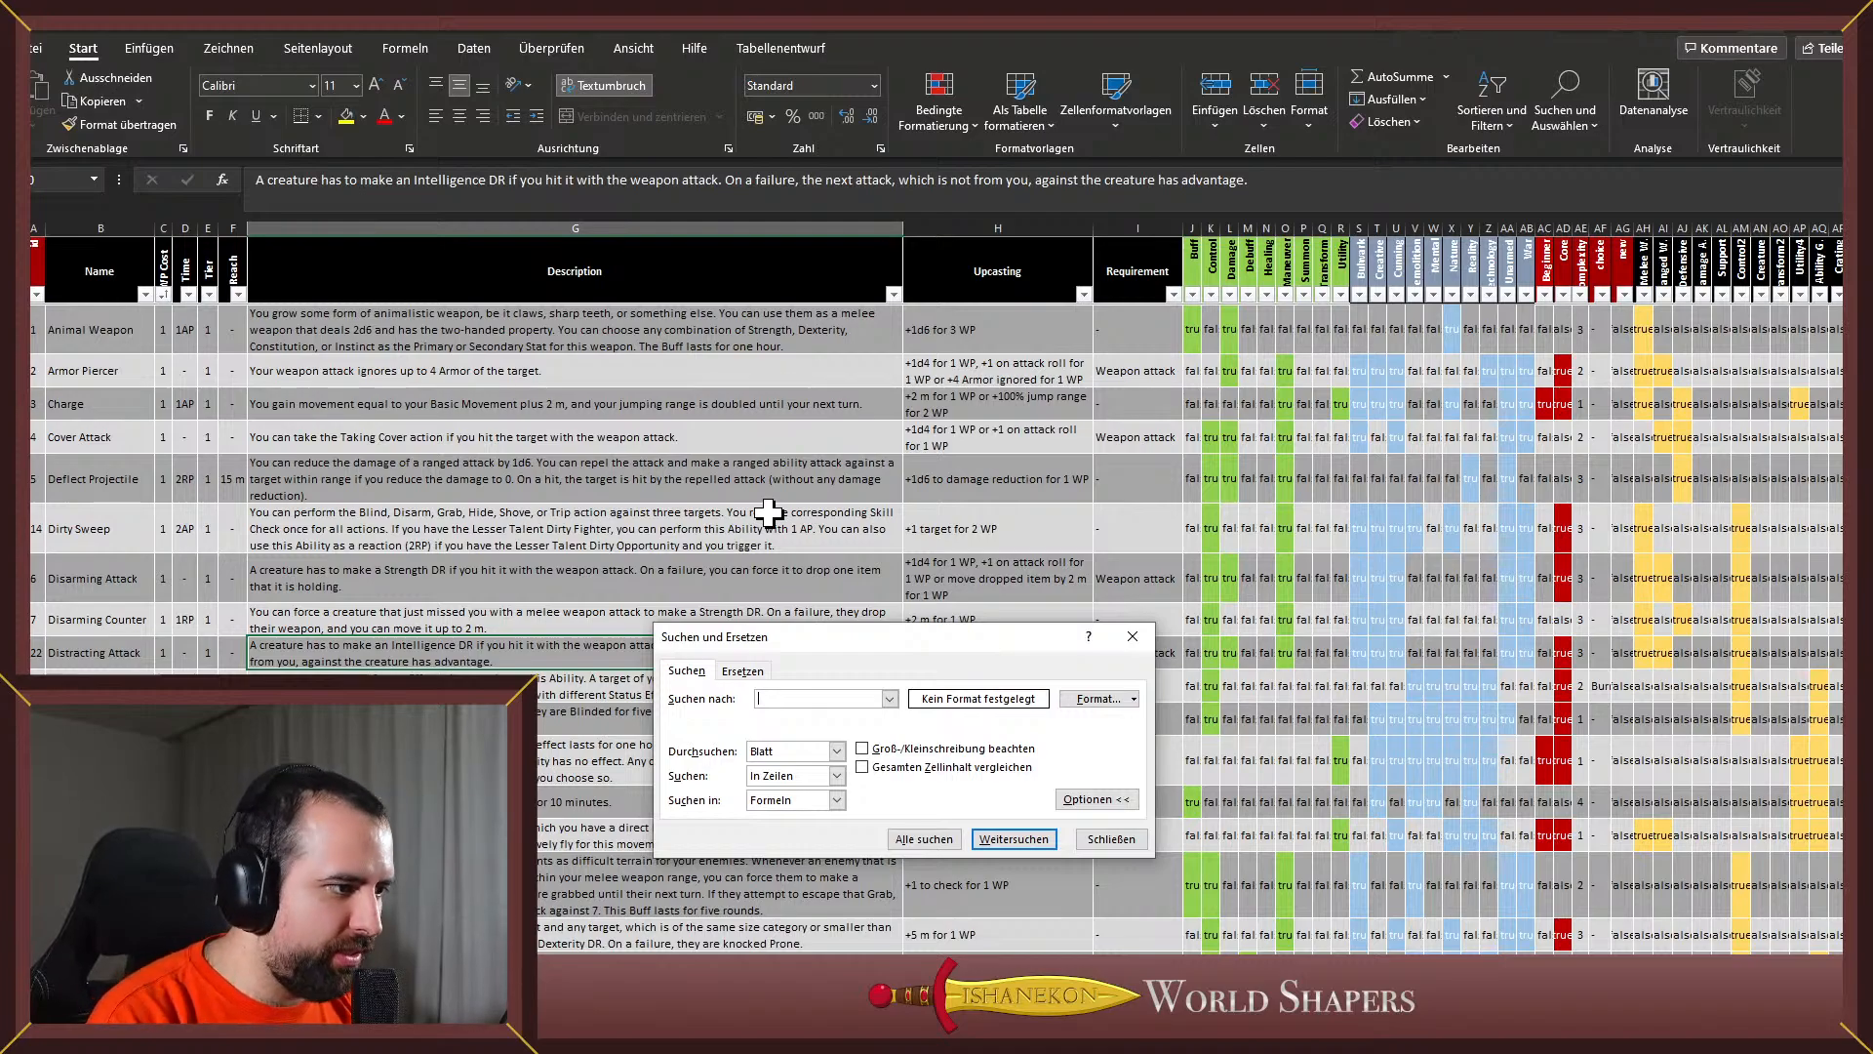
text(move)
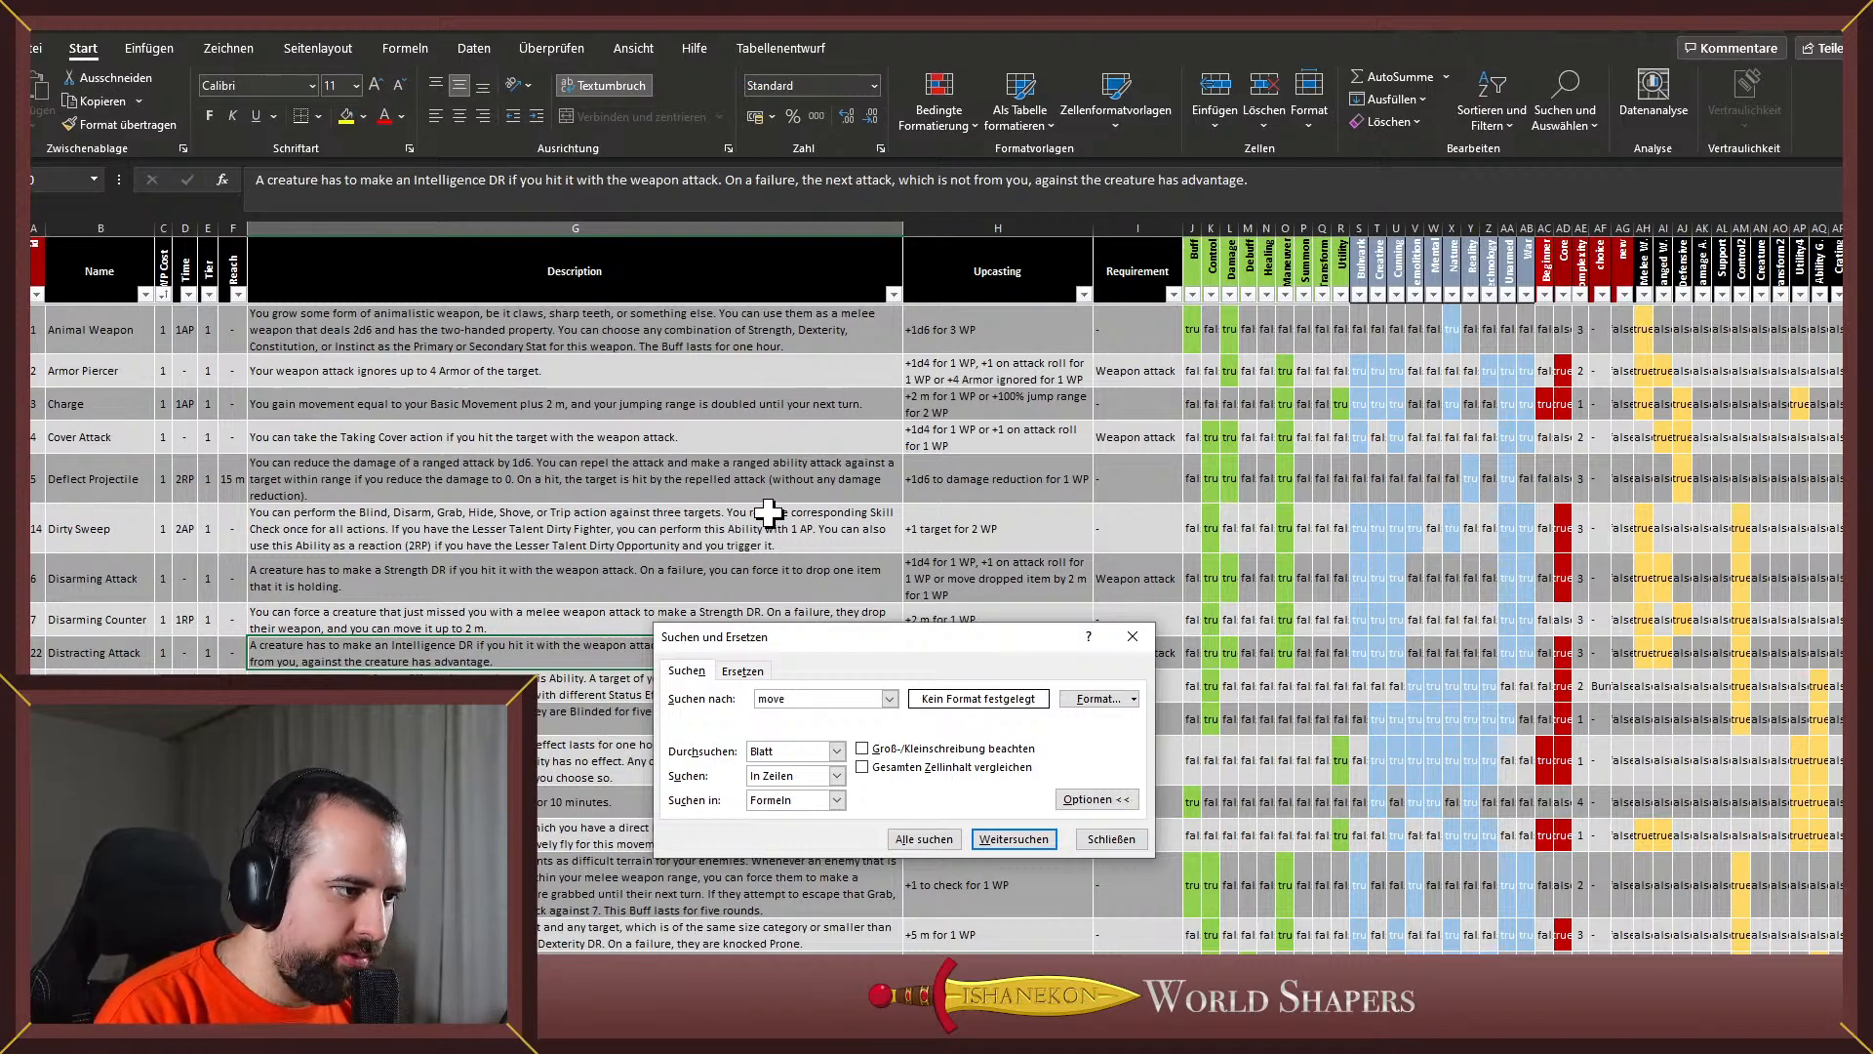
key(Return)
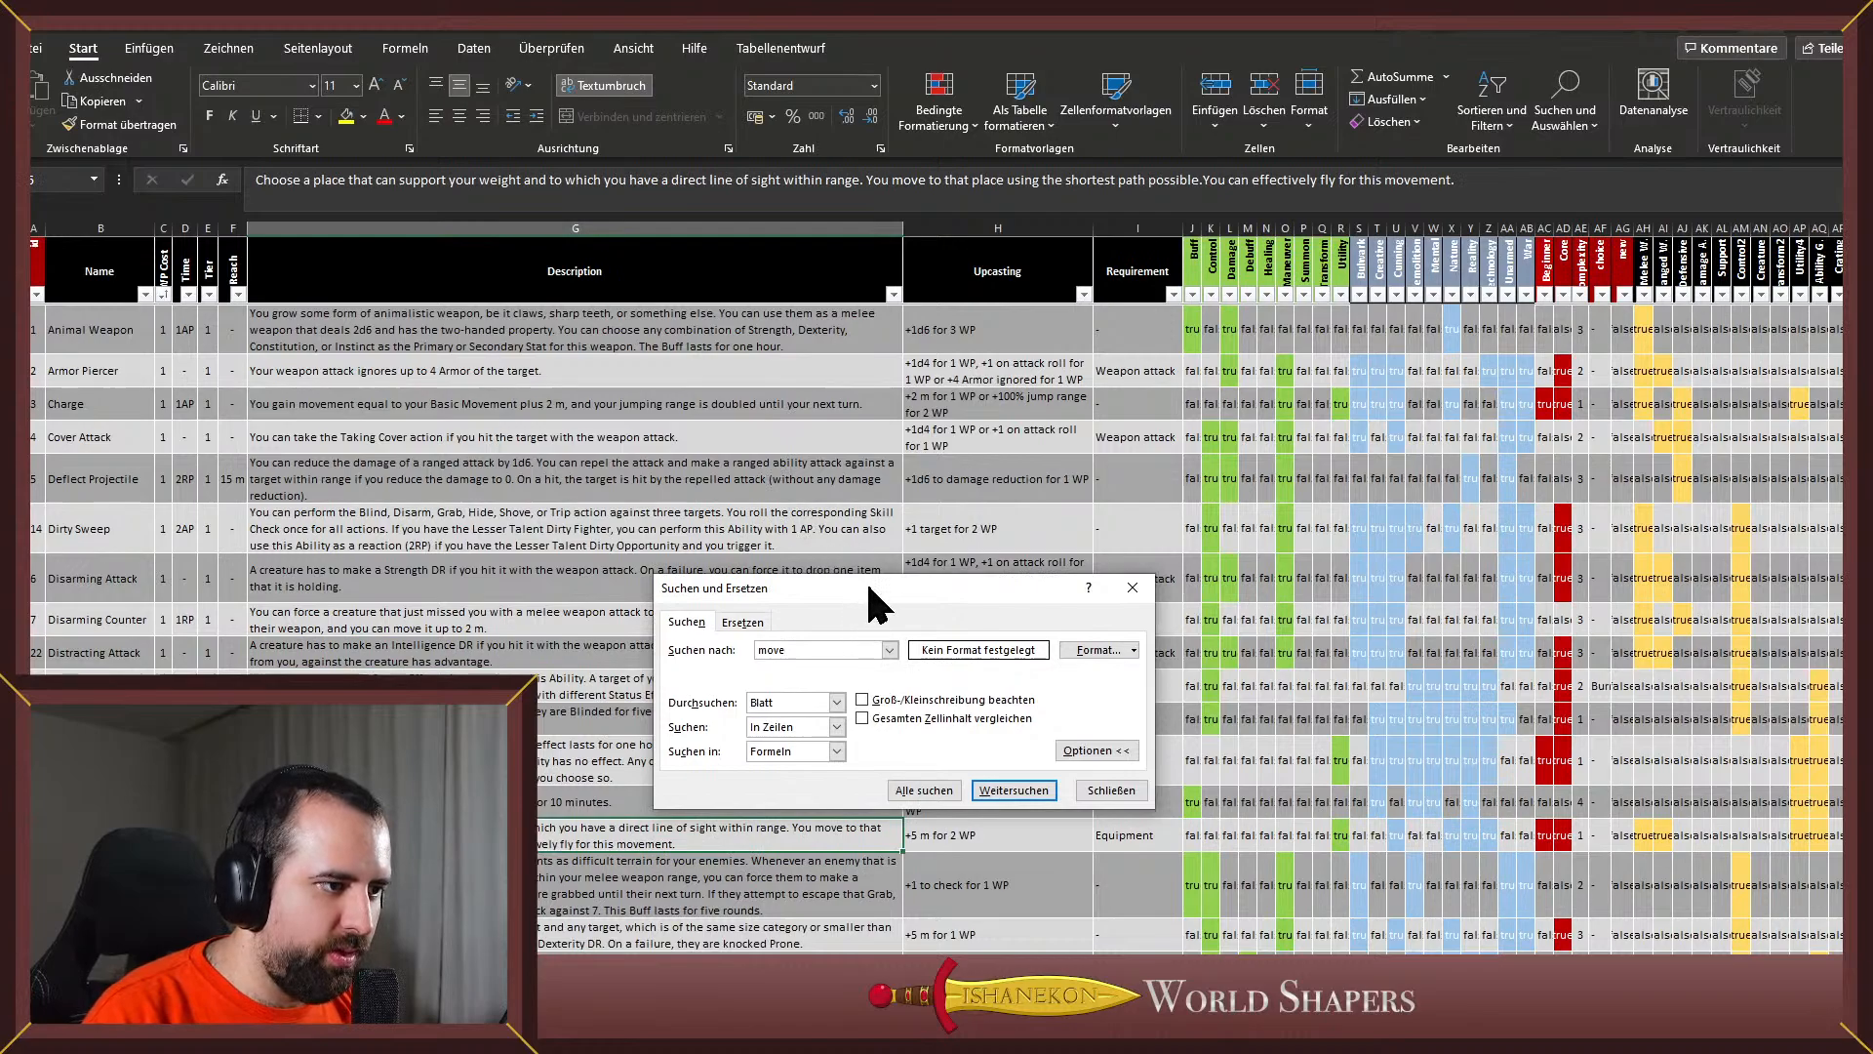
drag(869, 588, 868, 284)
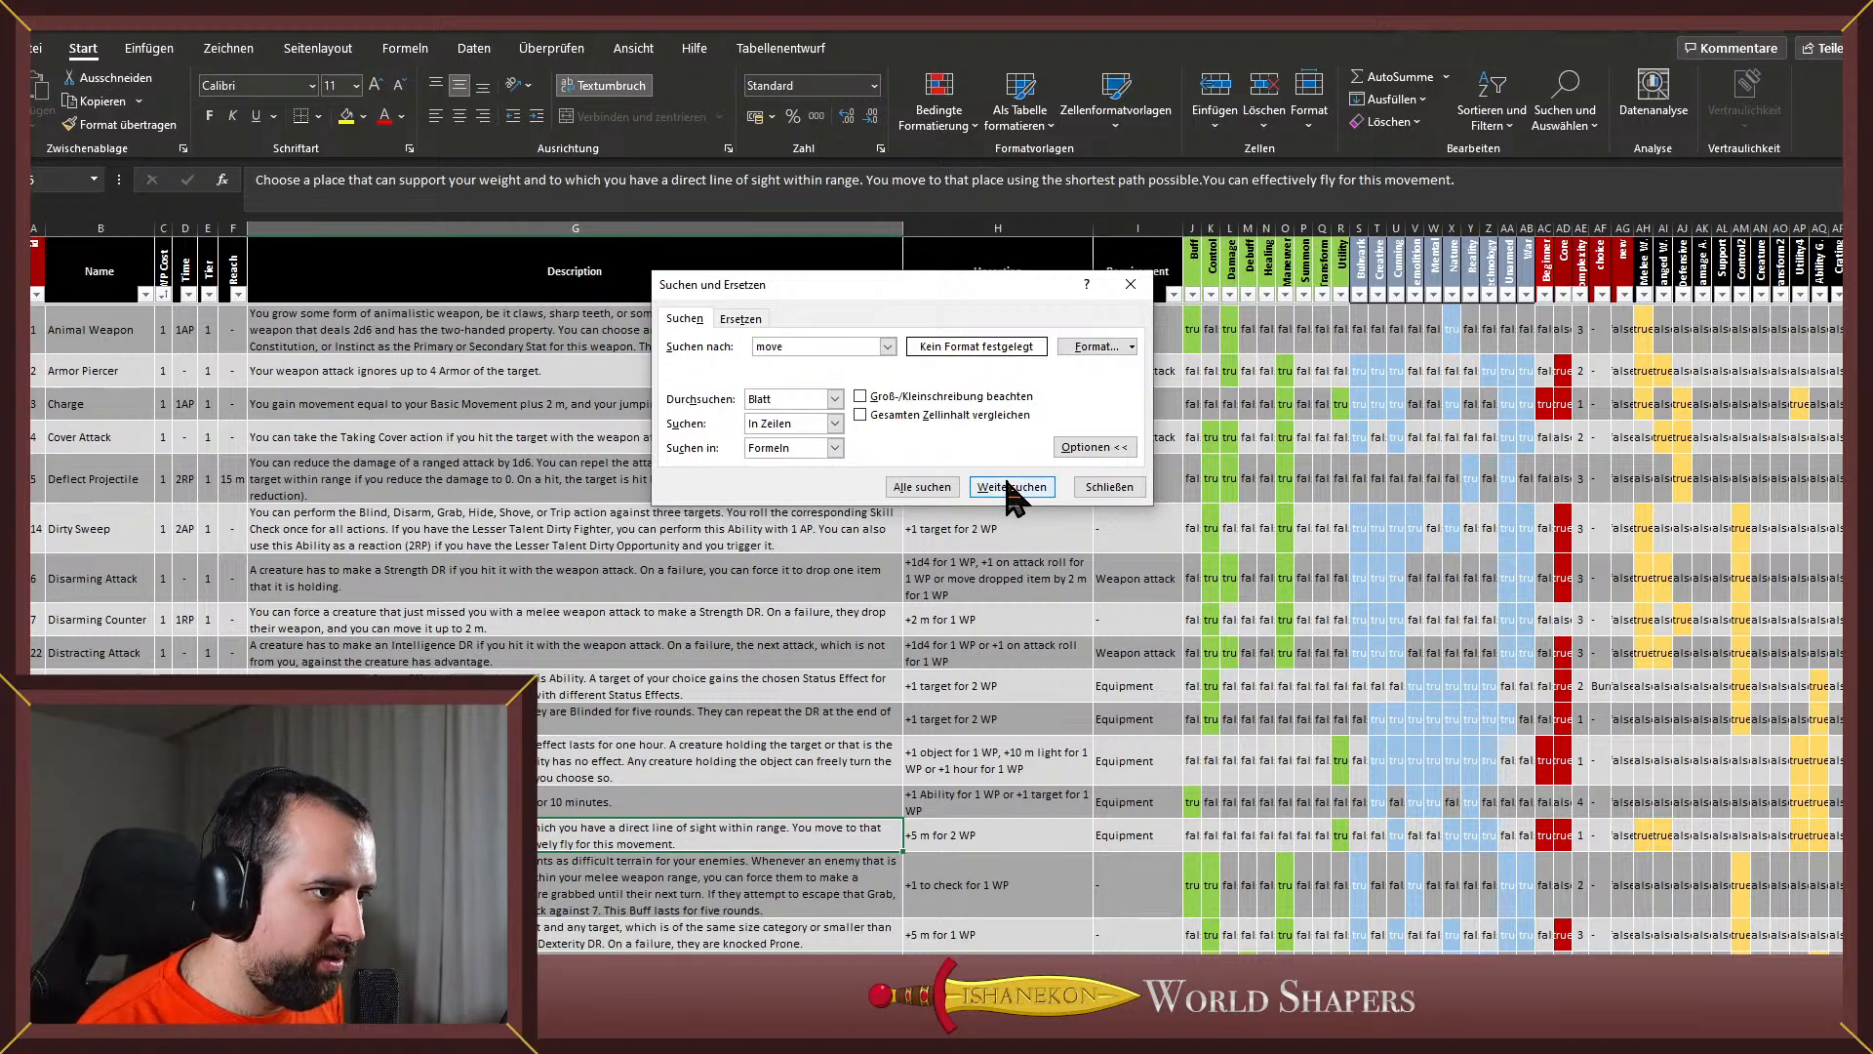
click(1013, 496)
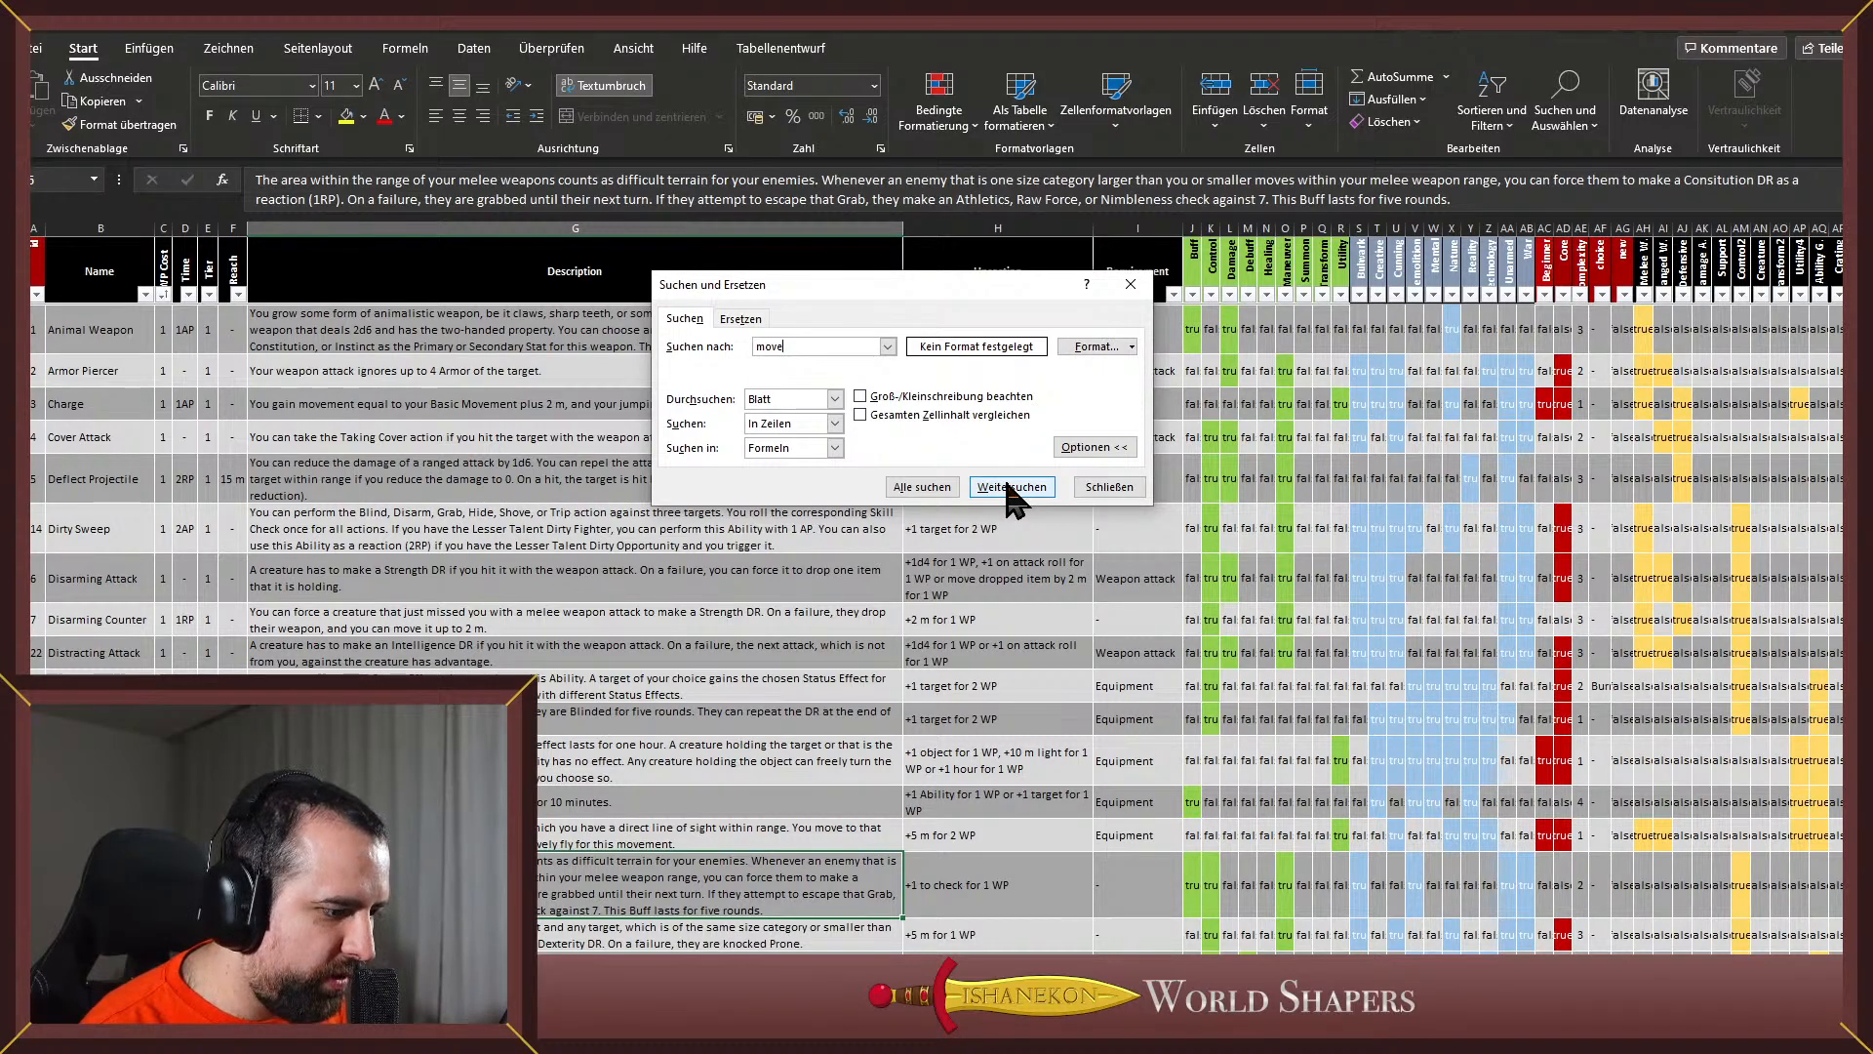
click(1009, 486)
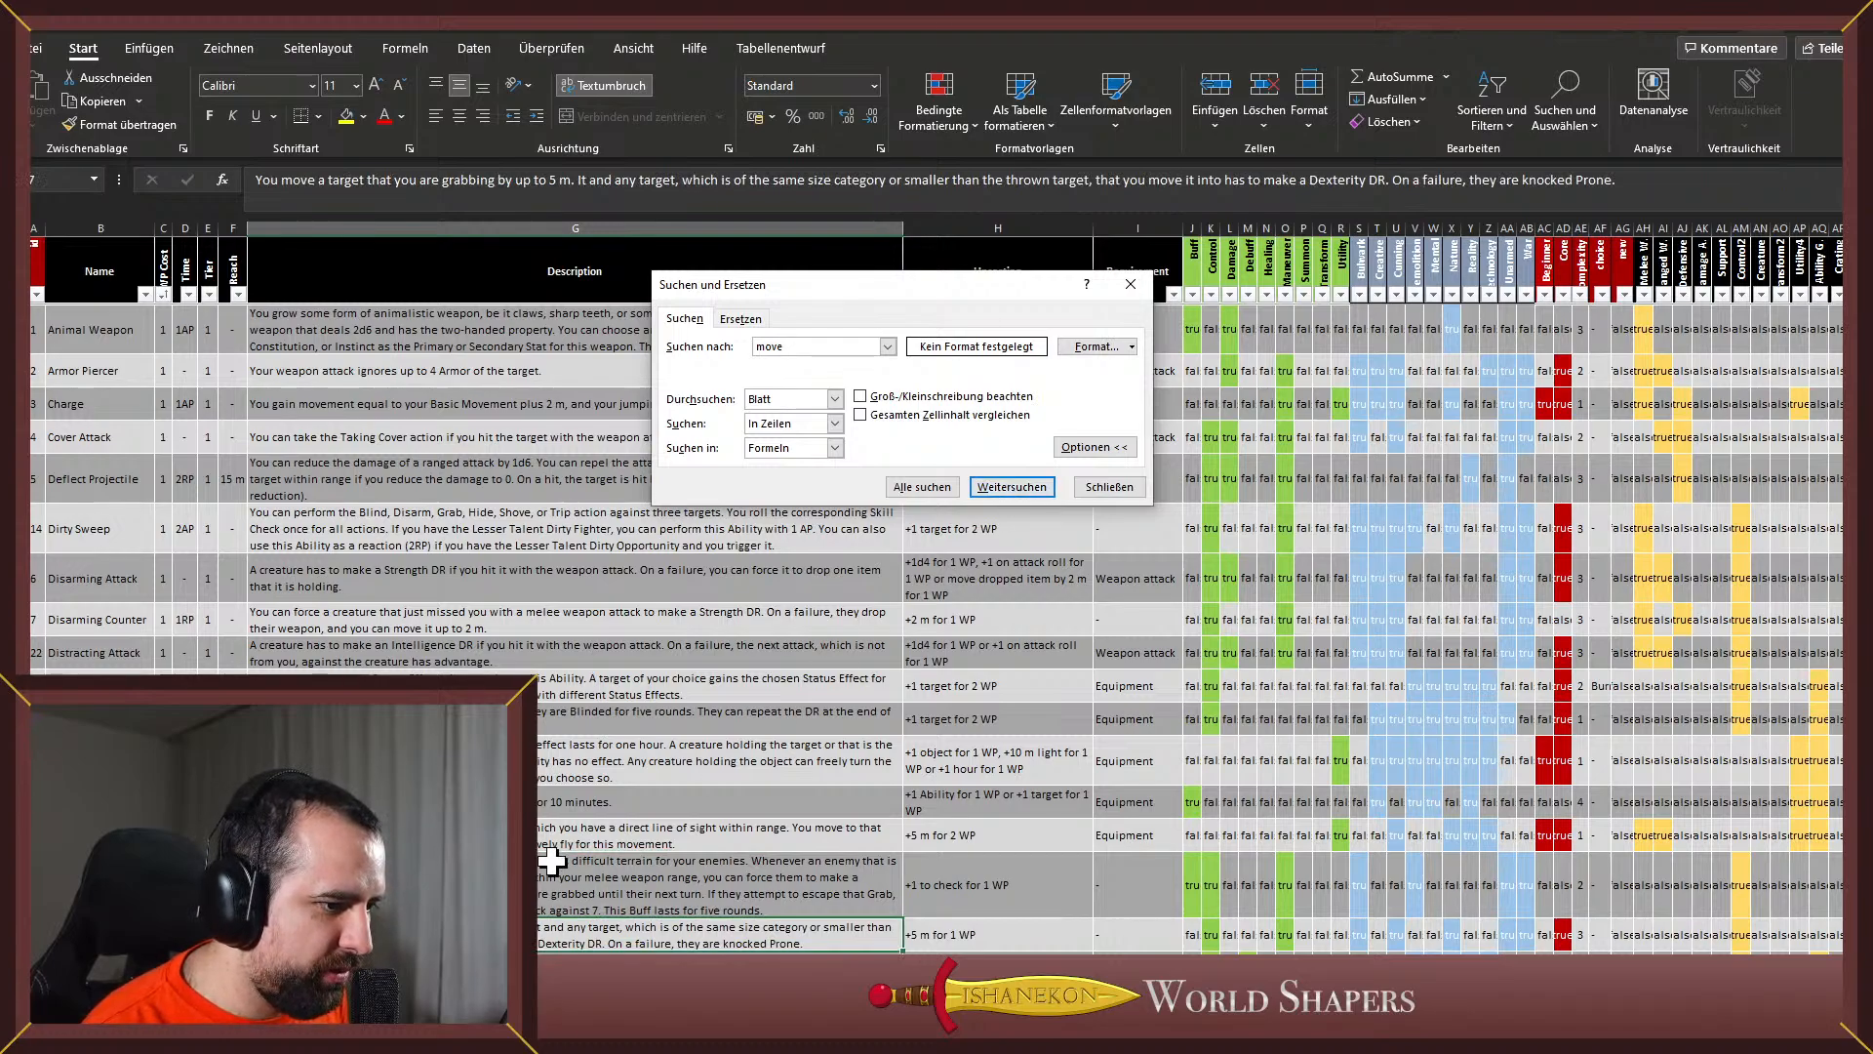
Set Heavy Throw's move distance to 4 m in the description and its upcasting to +4 m for 1 WP
scroll(554, 849, down, 1)
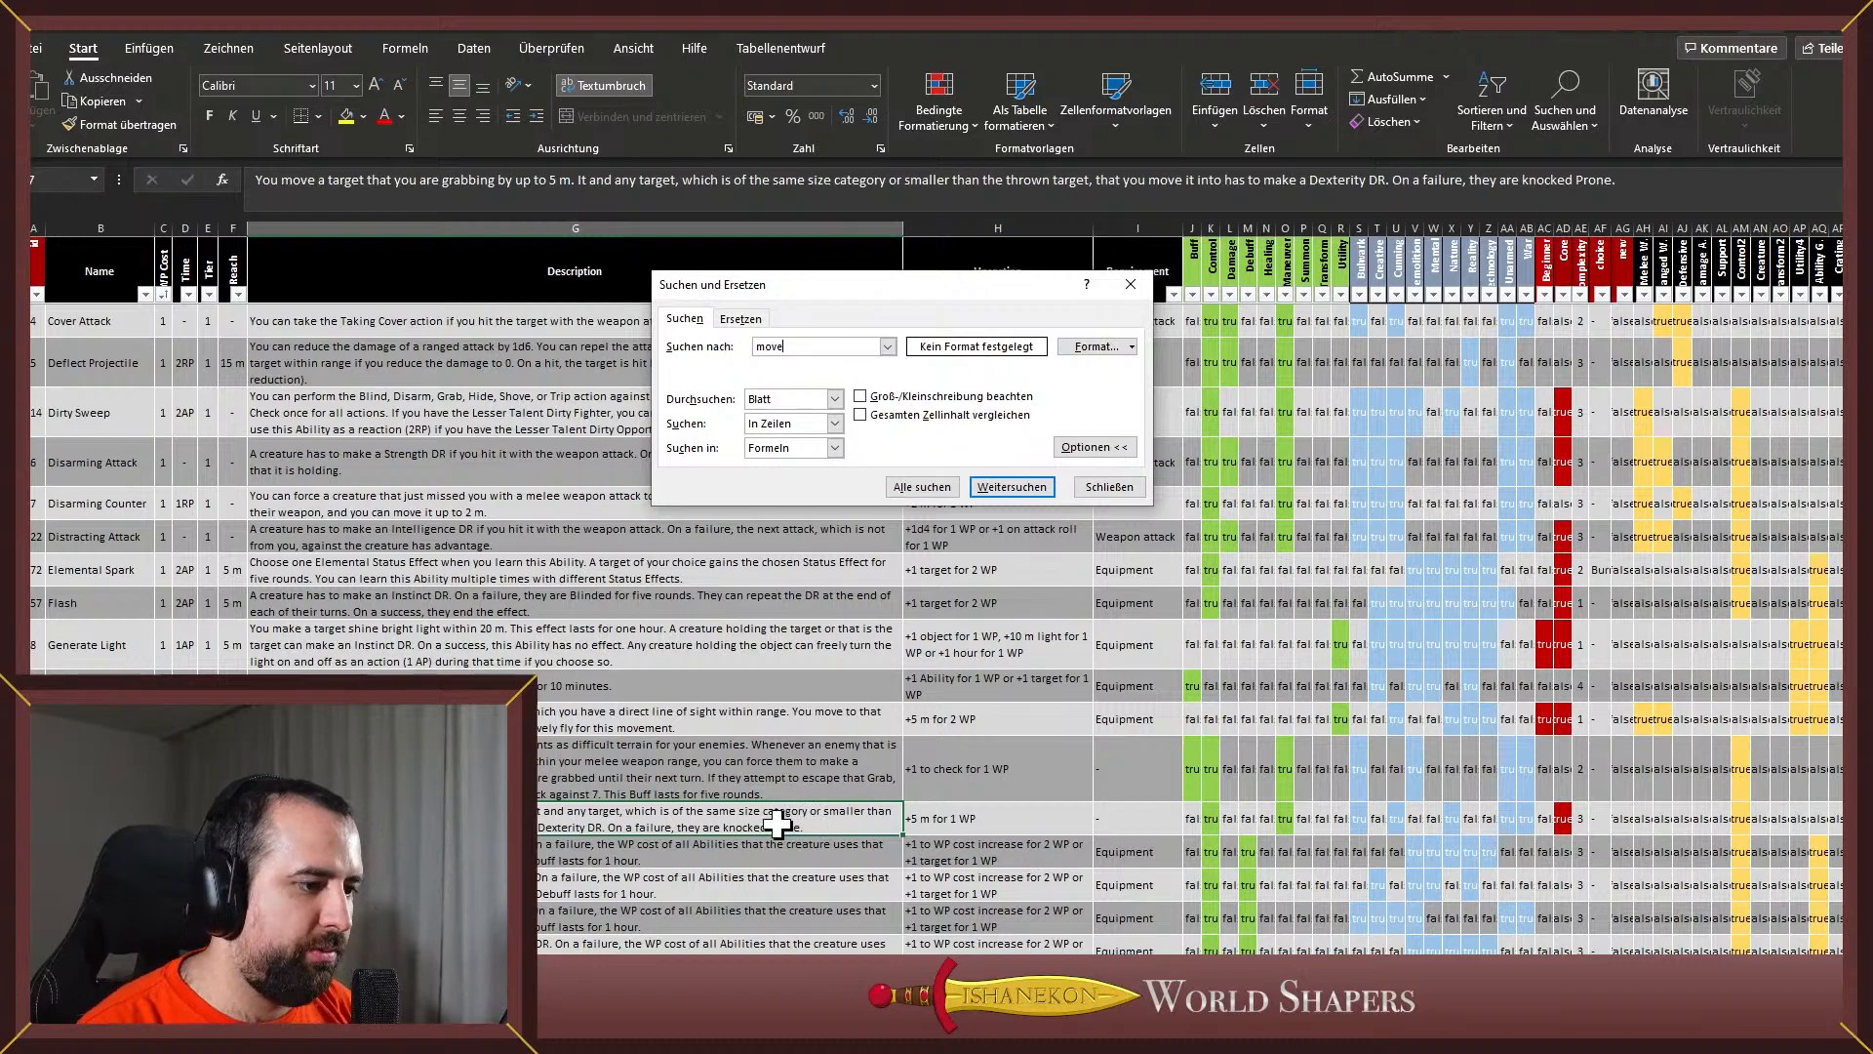
double_click(539, 826)
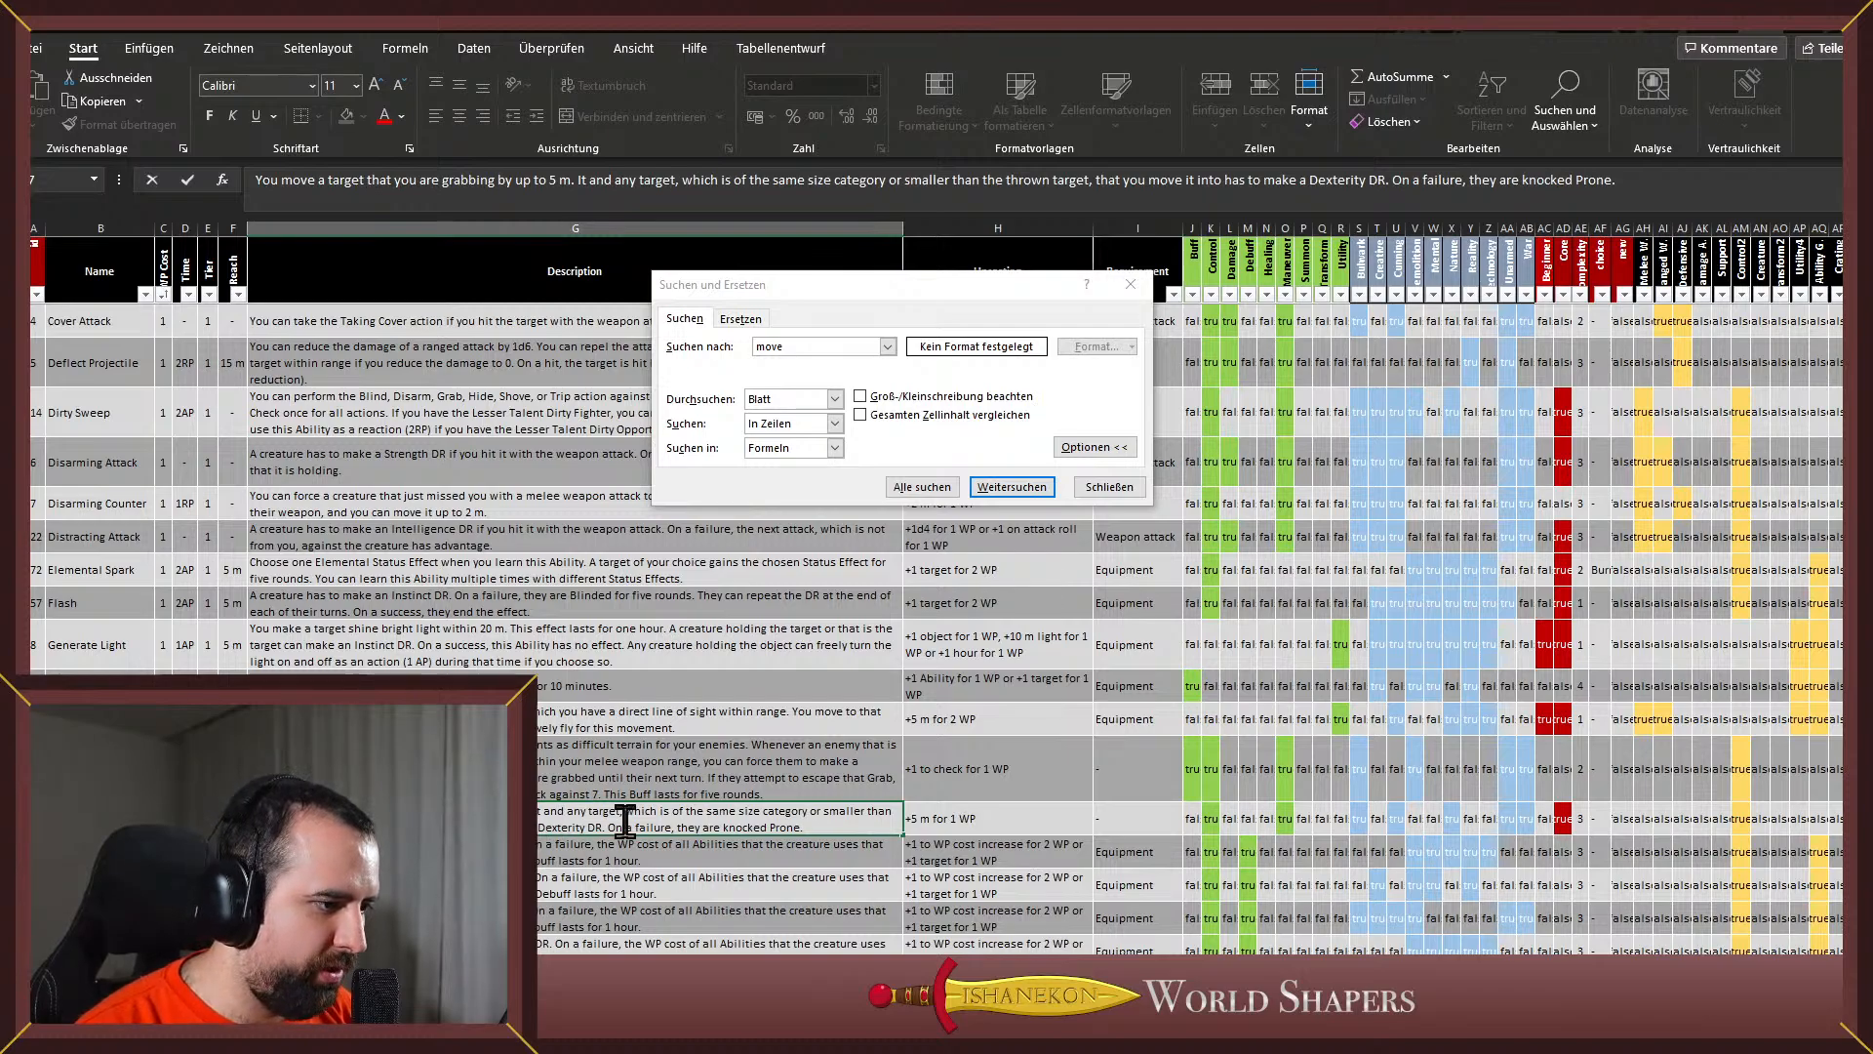
key(BackSpace)
text(4)
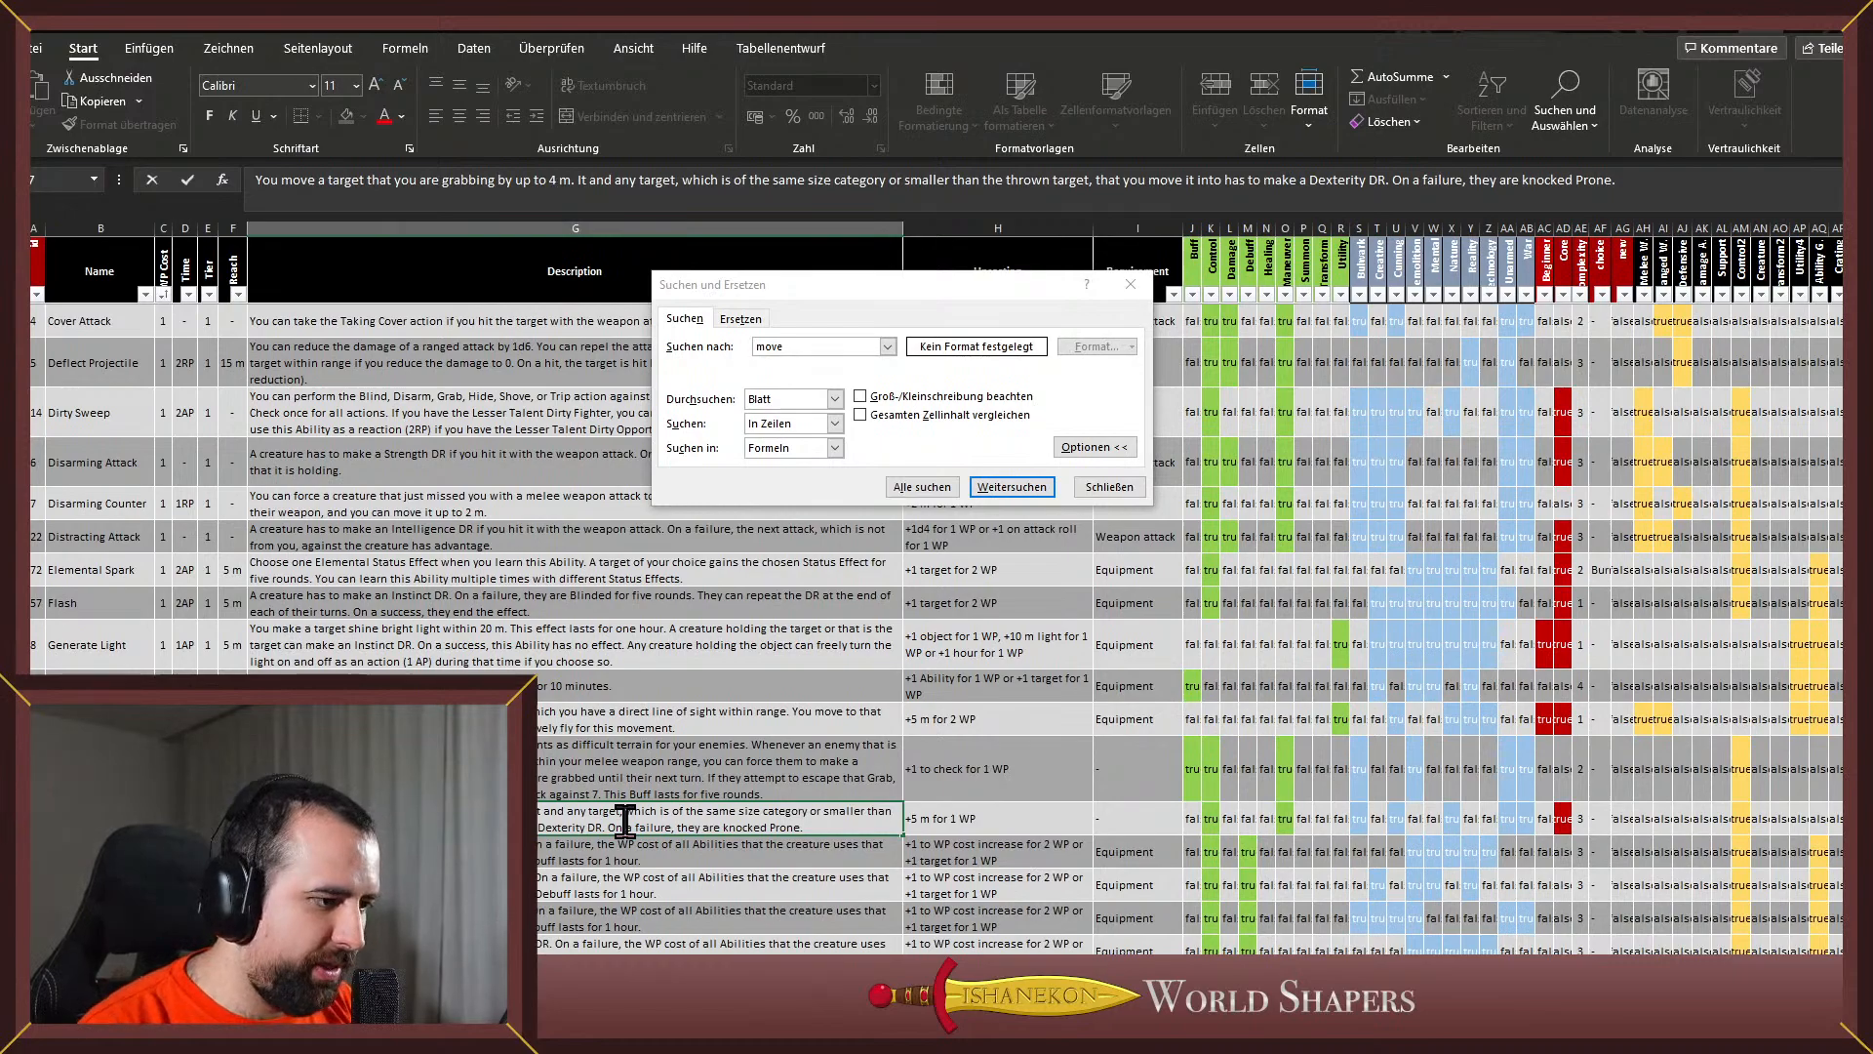
double_click(917, 819)
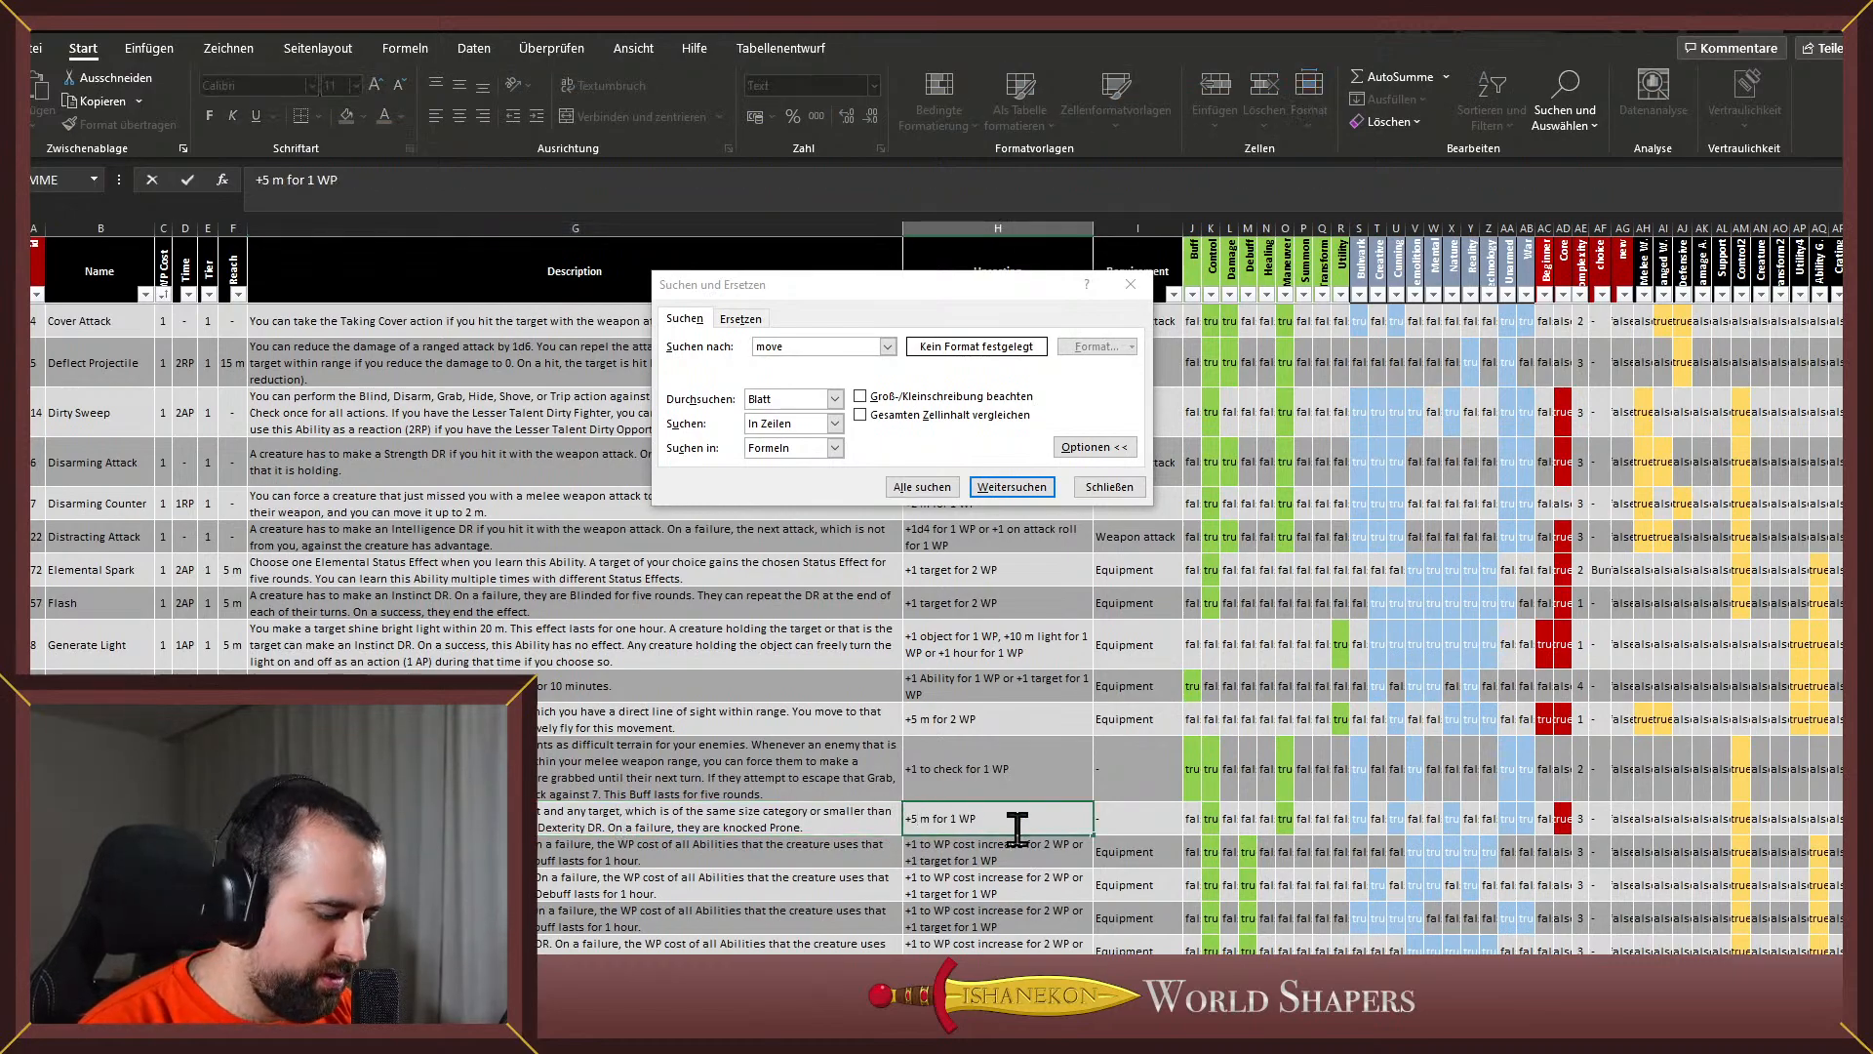
key(BackSpace)
text(4)
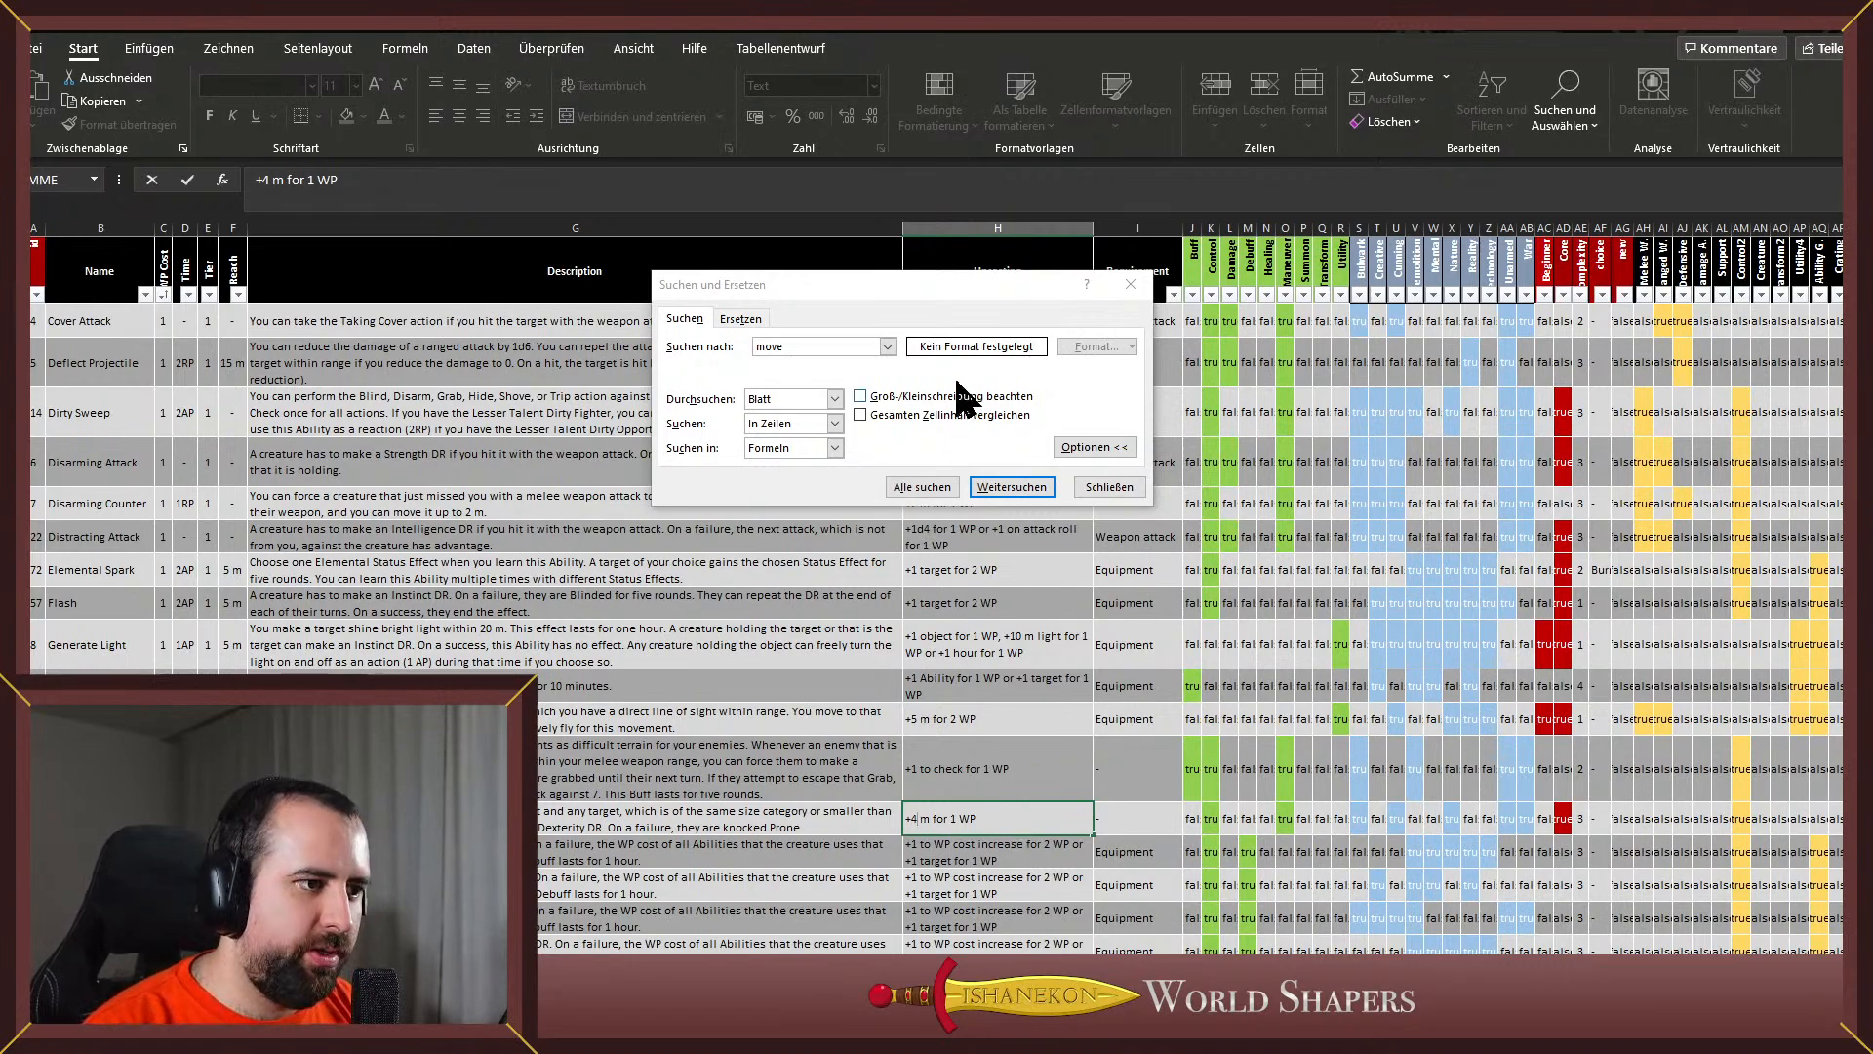
Continue through the "move" matches to Push Attack and set its upcasting movement option to +3 m for 2 WP
click(1005, 490)
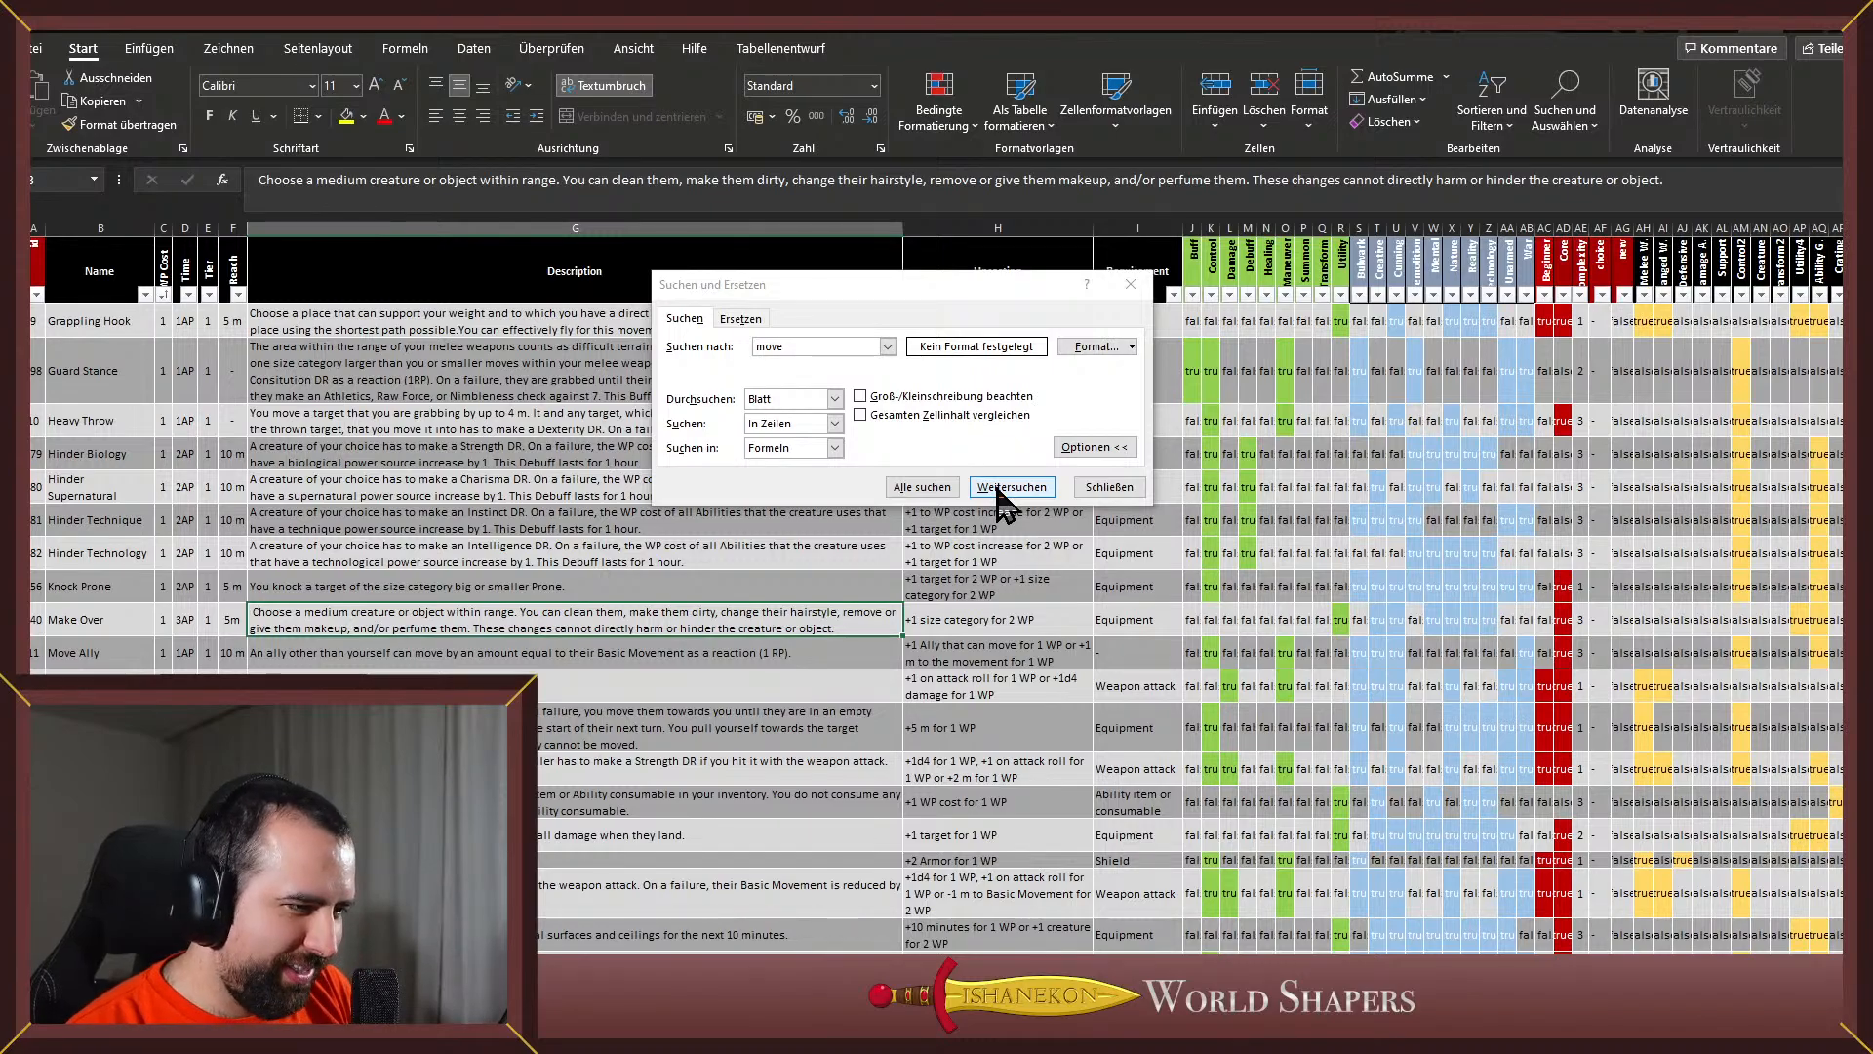
click(1003, 493)
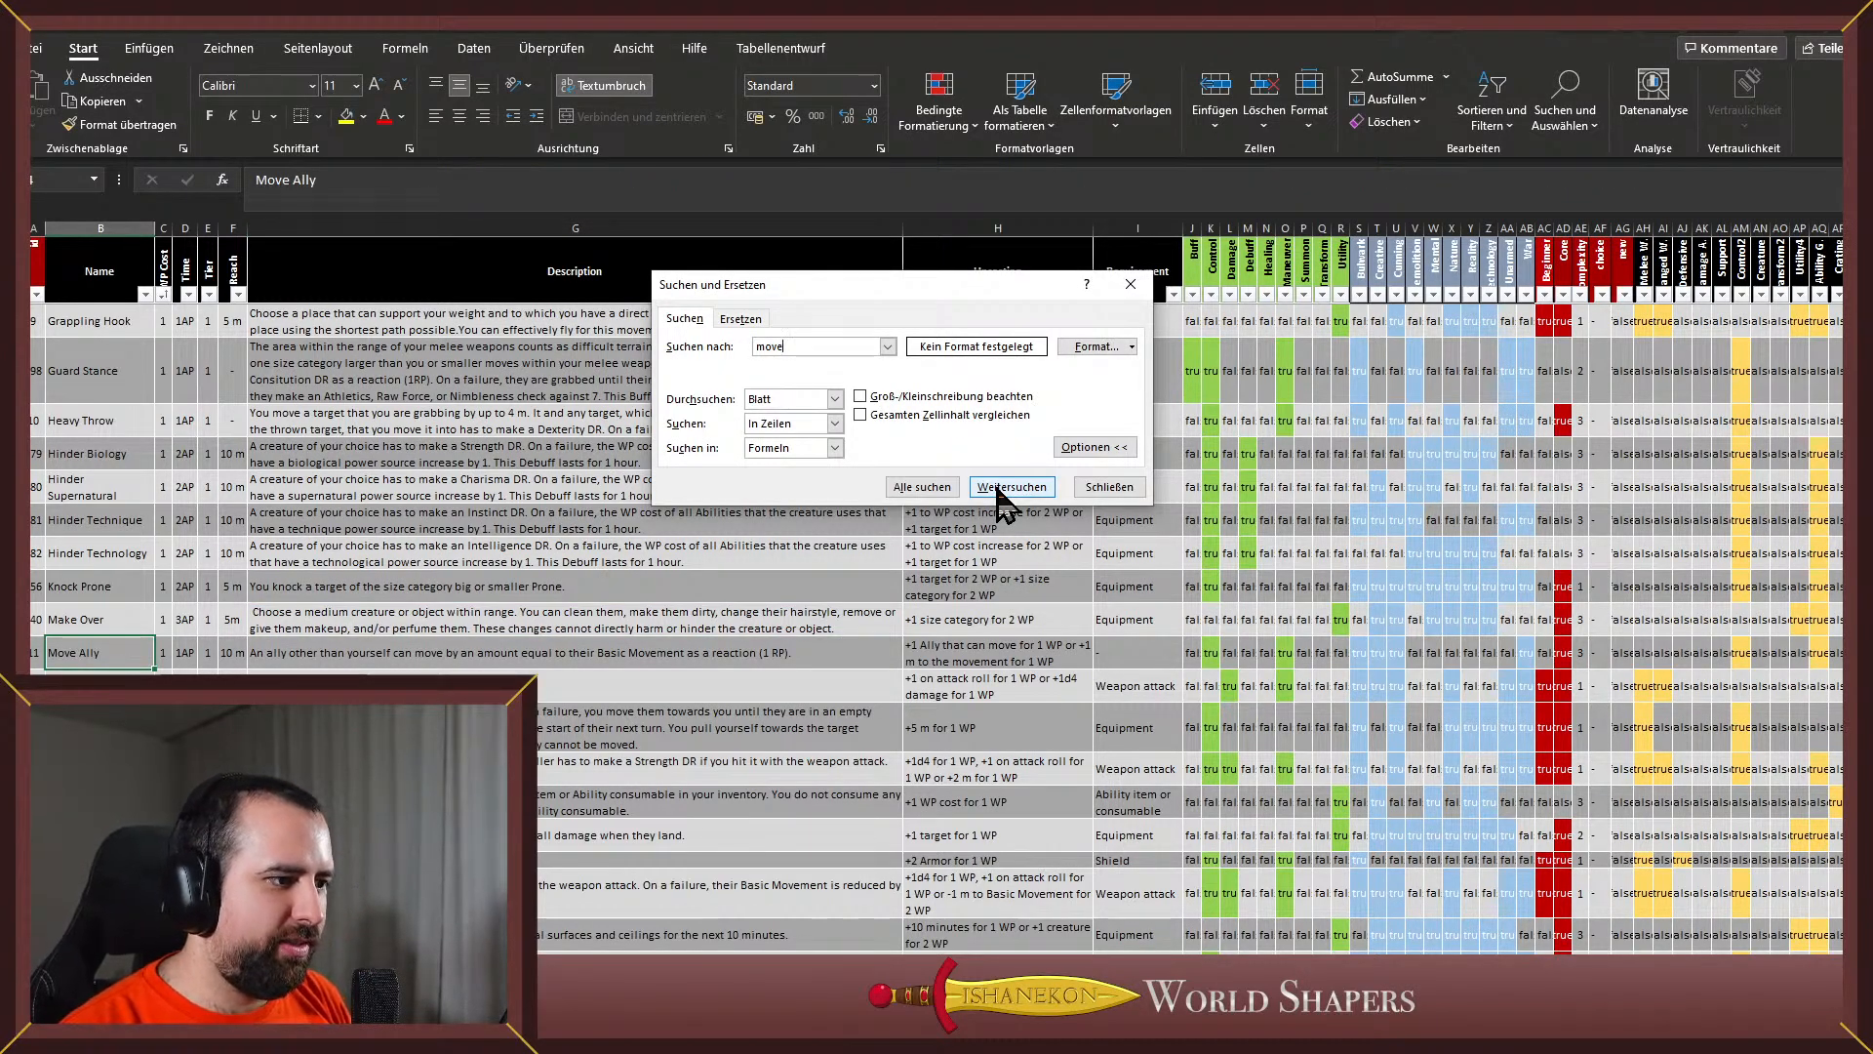
click(1003, 493)
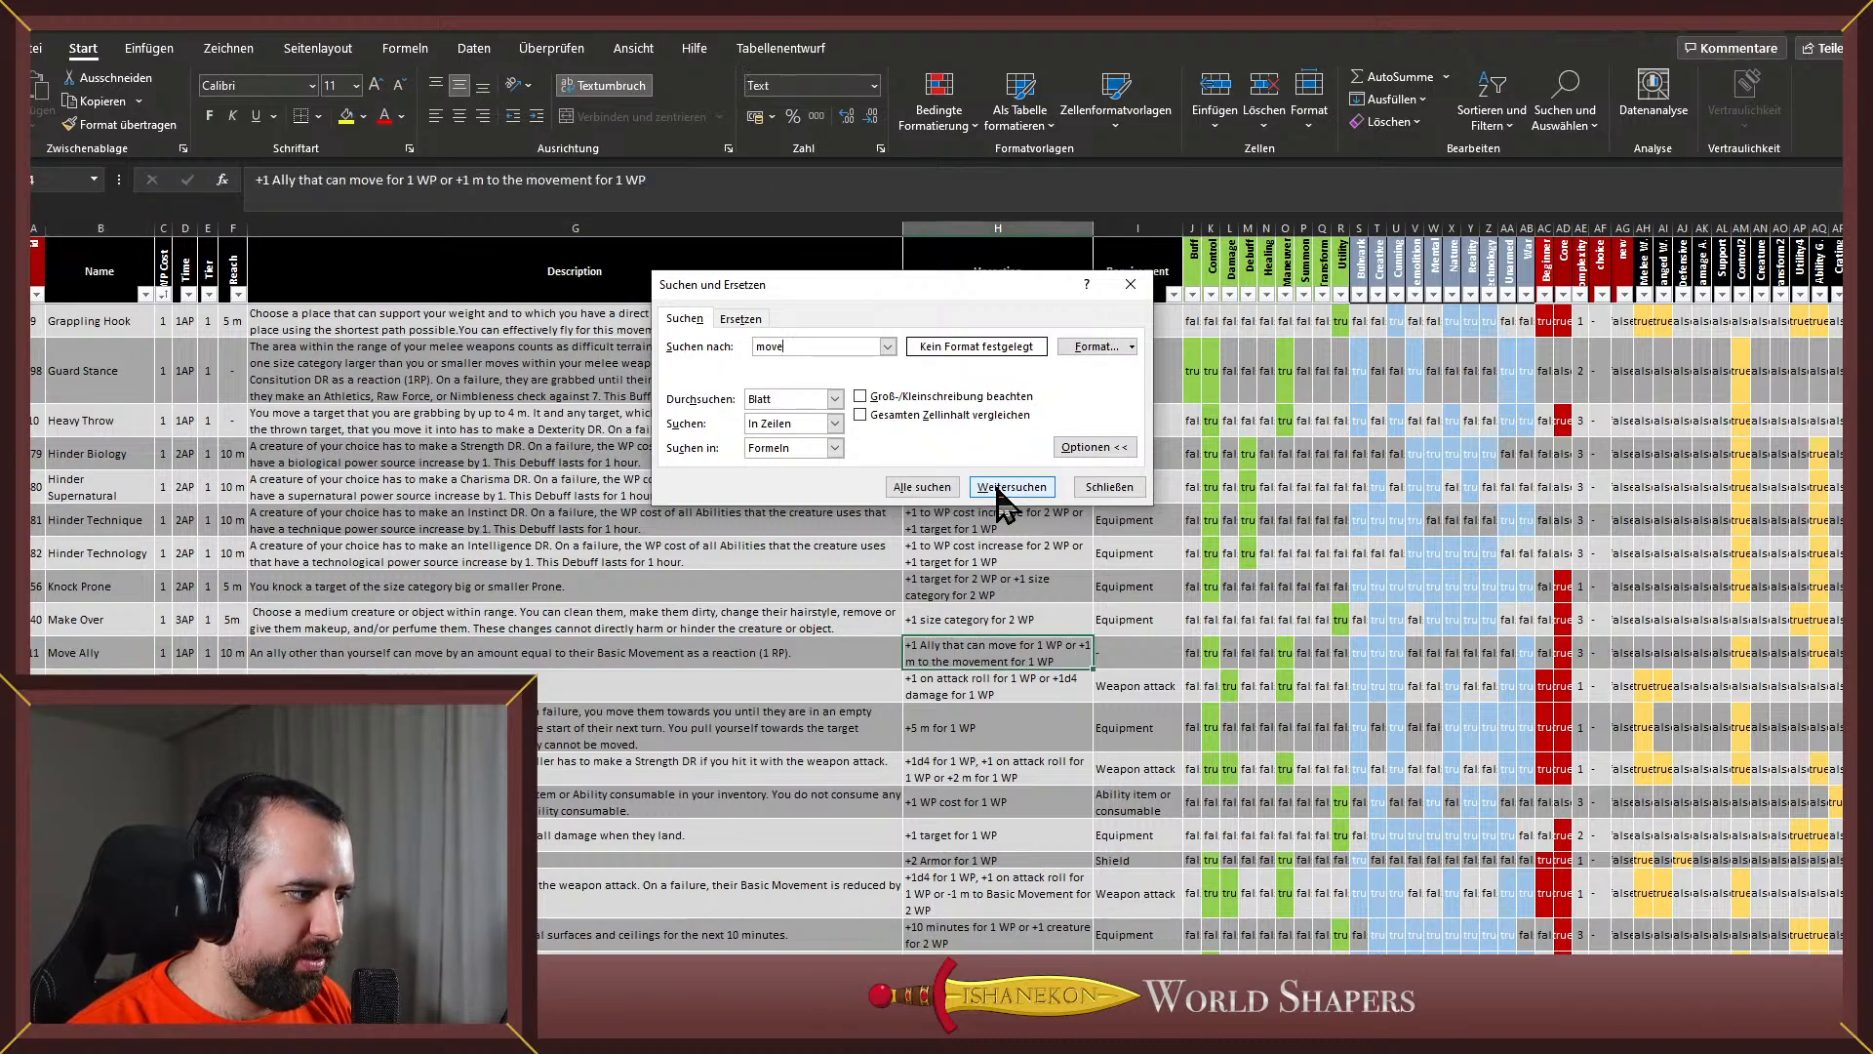
click(1003, 492)
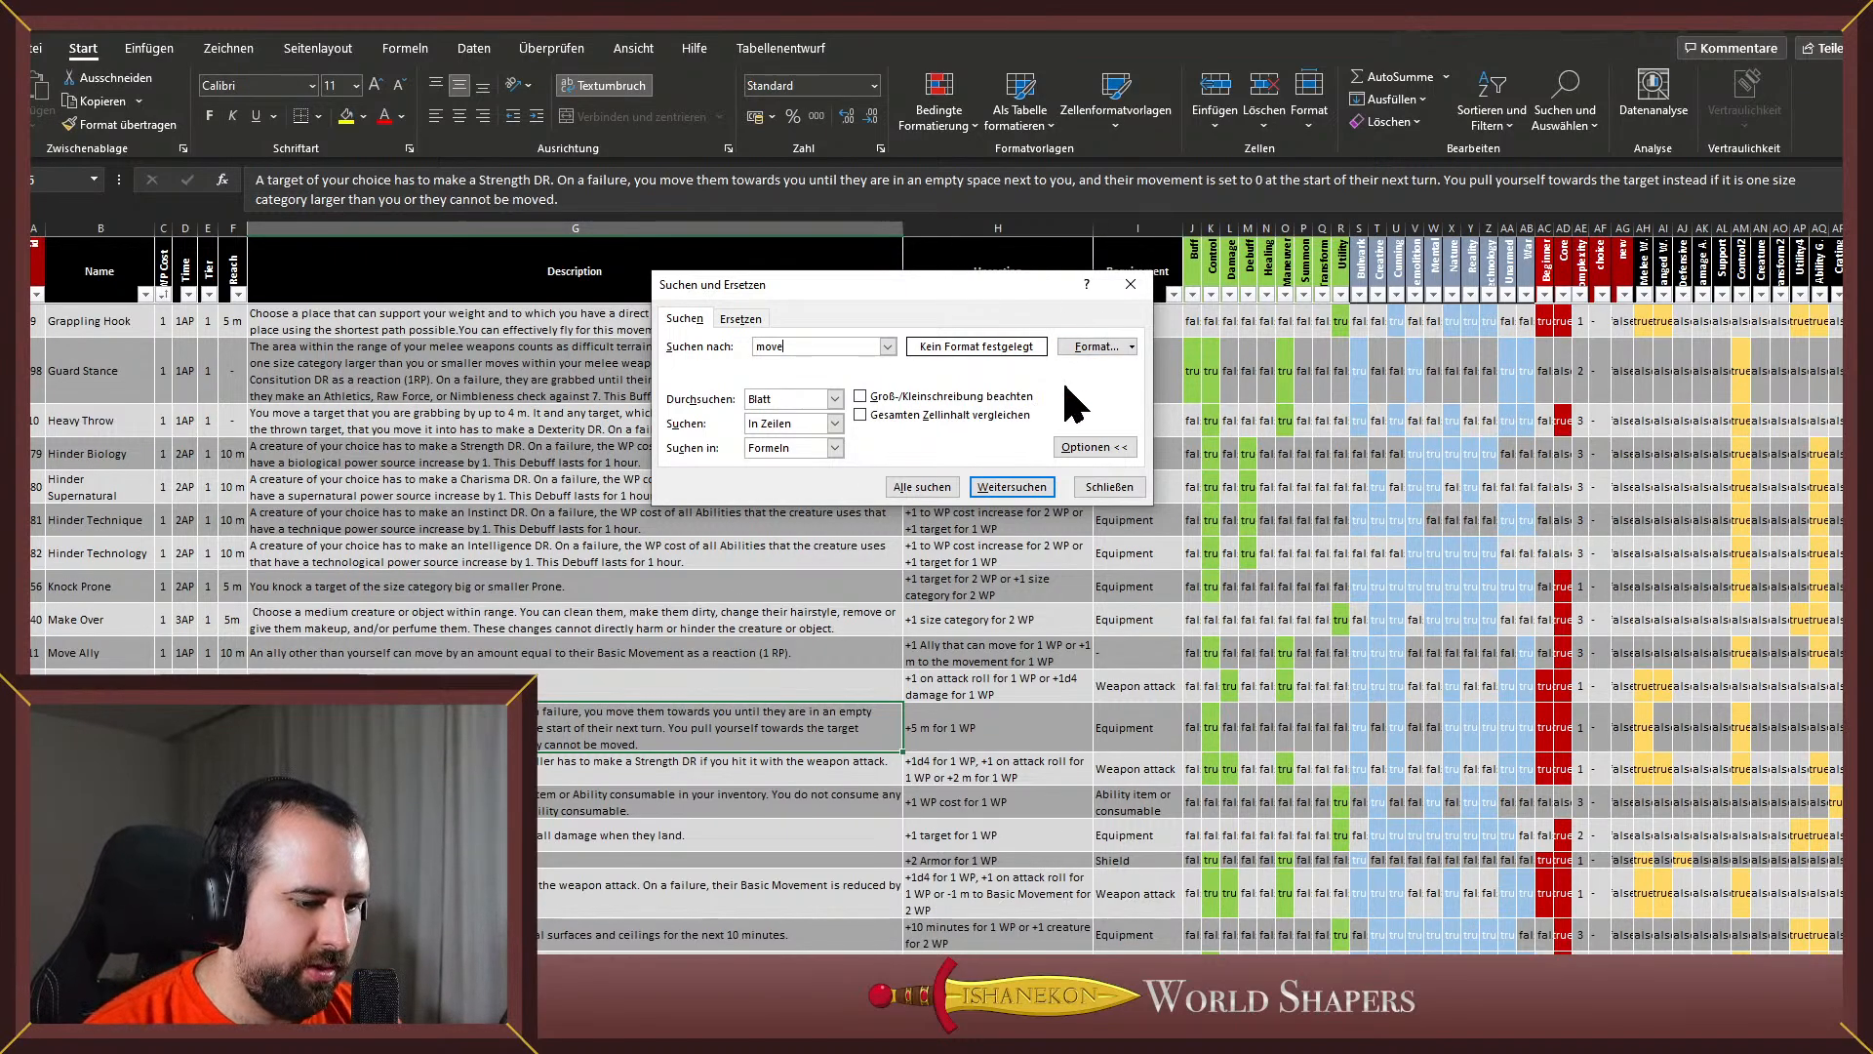
click(1023, 488)
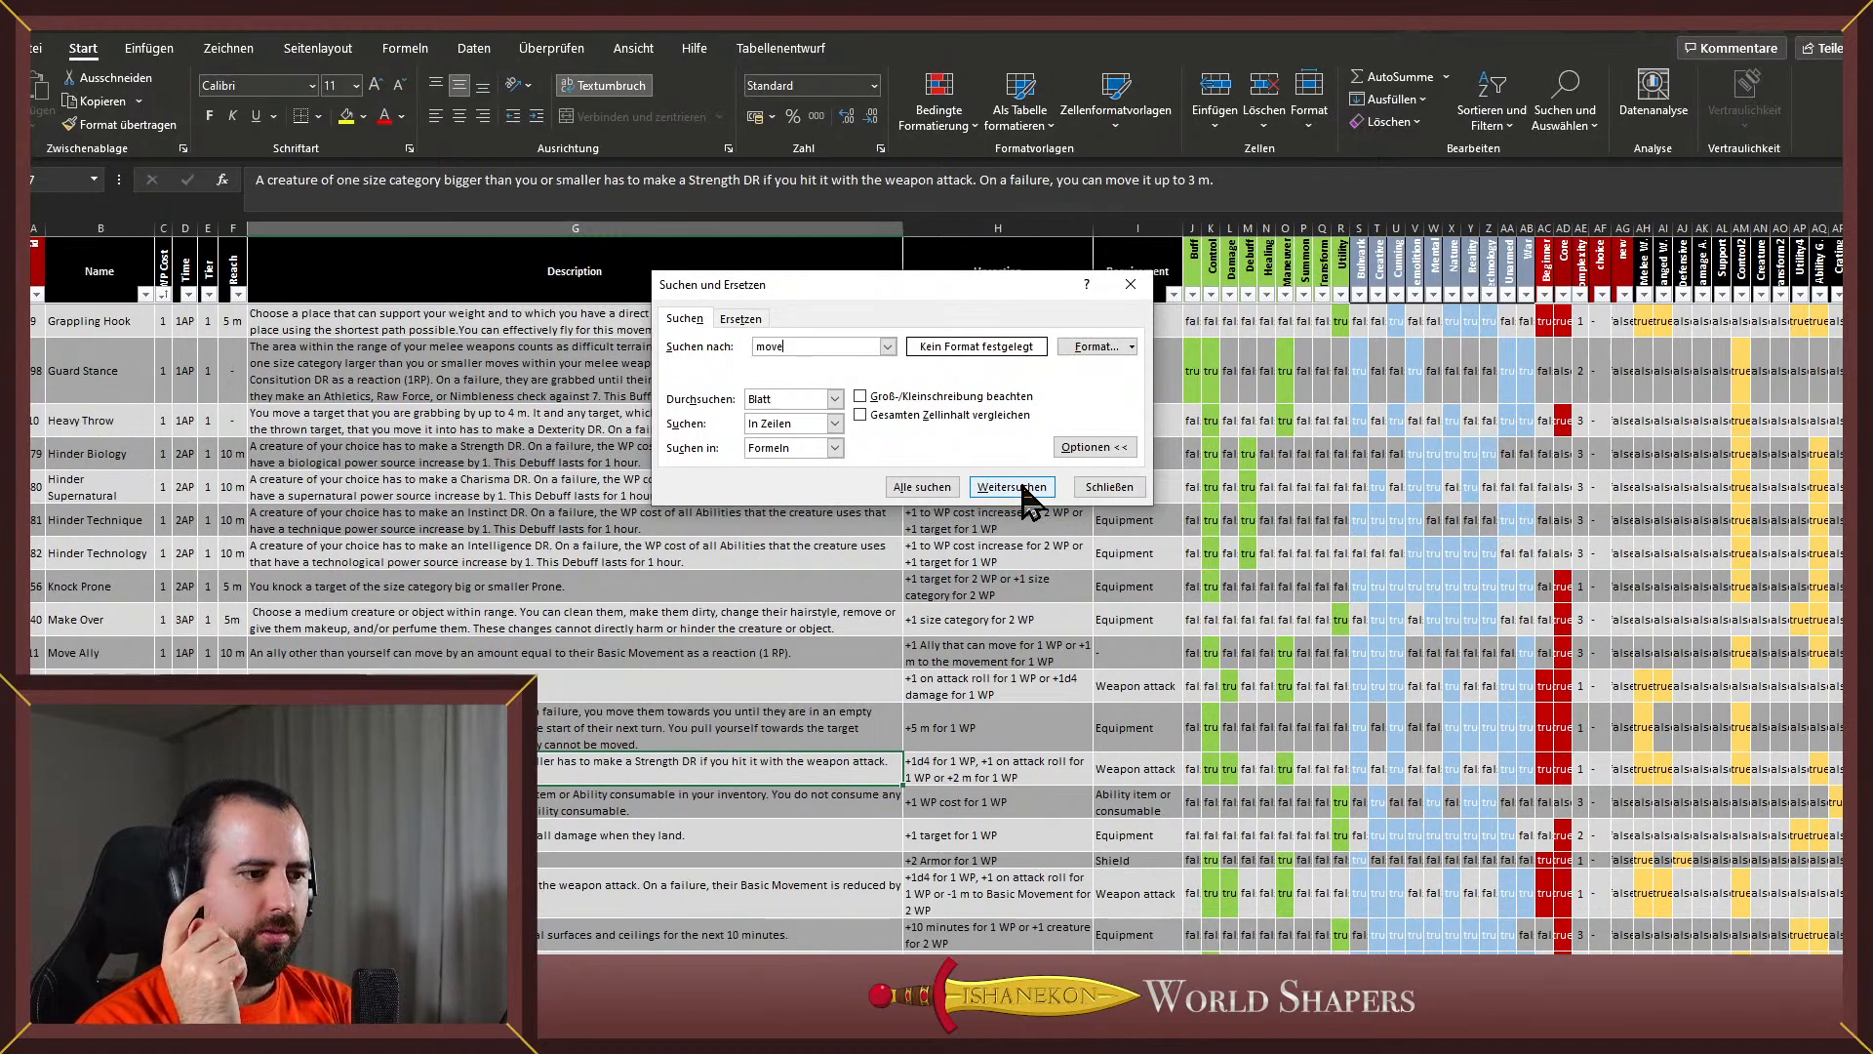
double_click(967, 776)
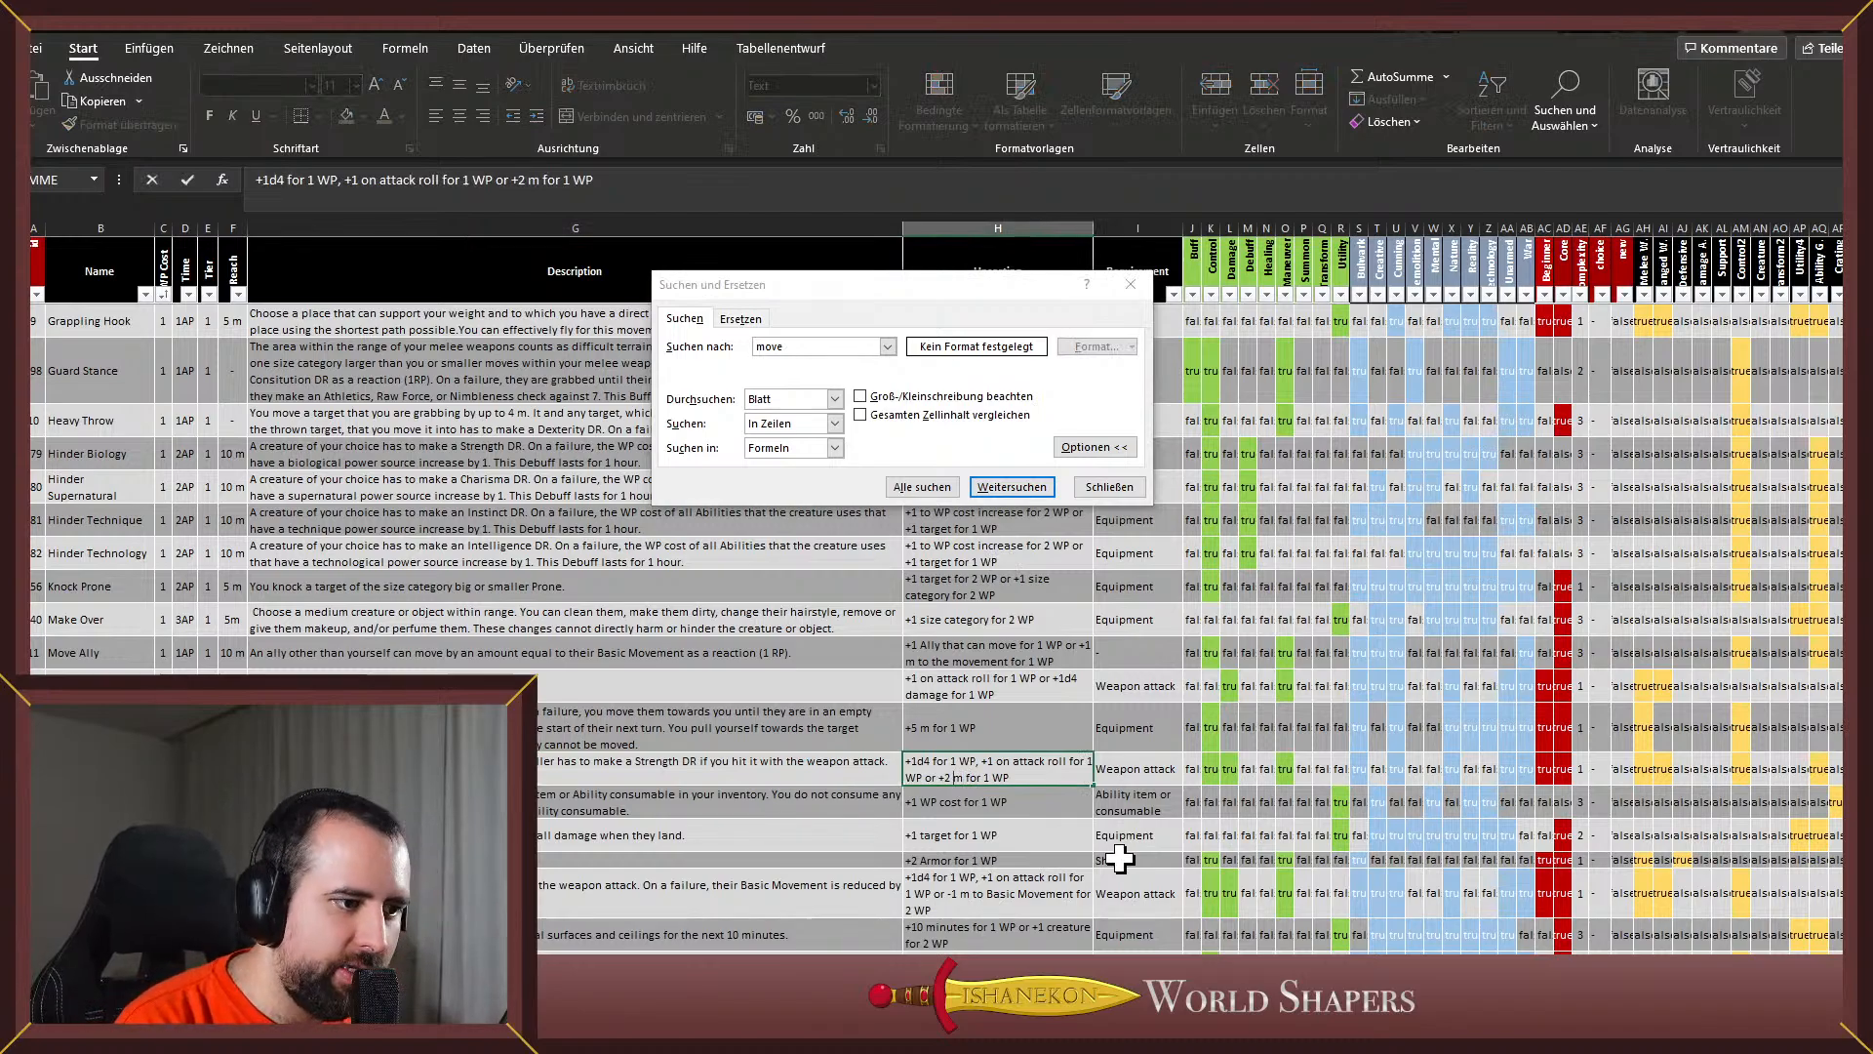
key(BackSpace)
text(3)
key(Right)
key(Right)
key(Right)
key(Right)
key(Right)
key(Right)
key(Right)
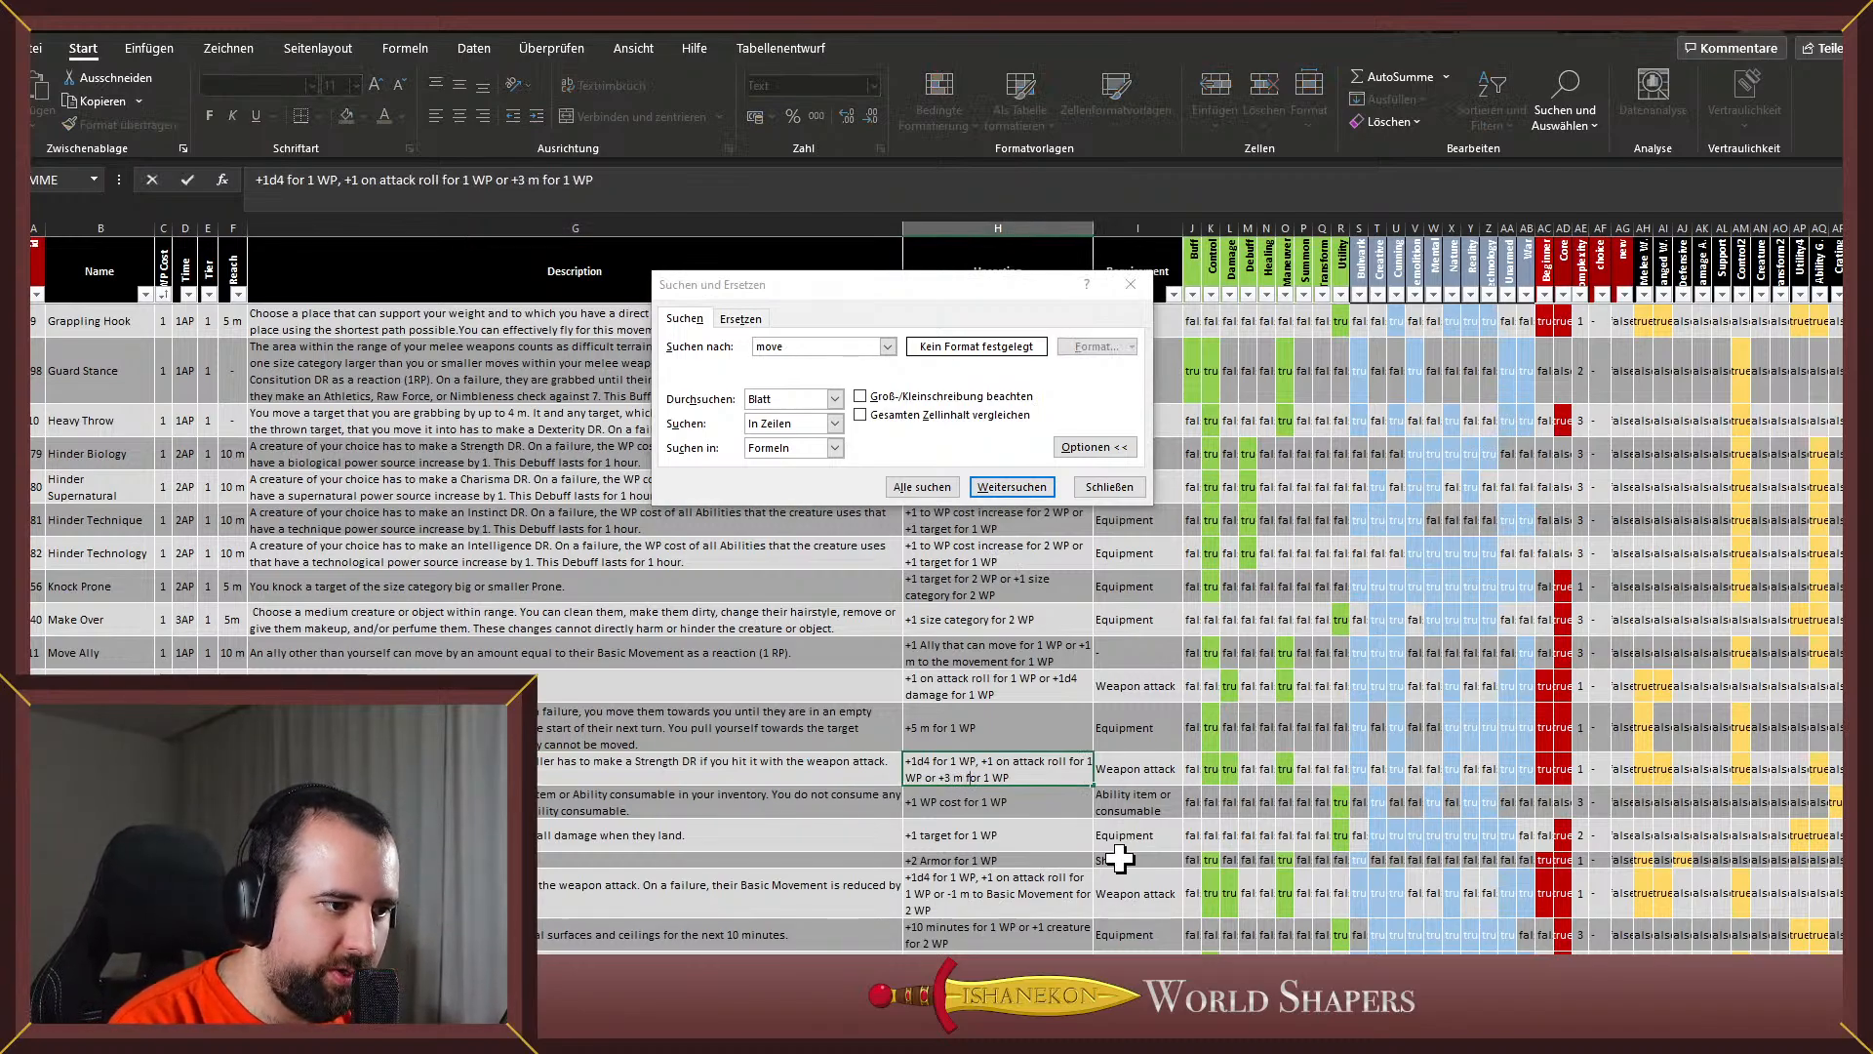
key(Delete)
text(2)
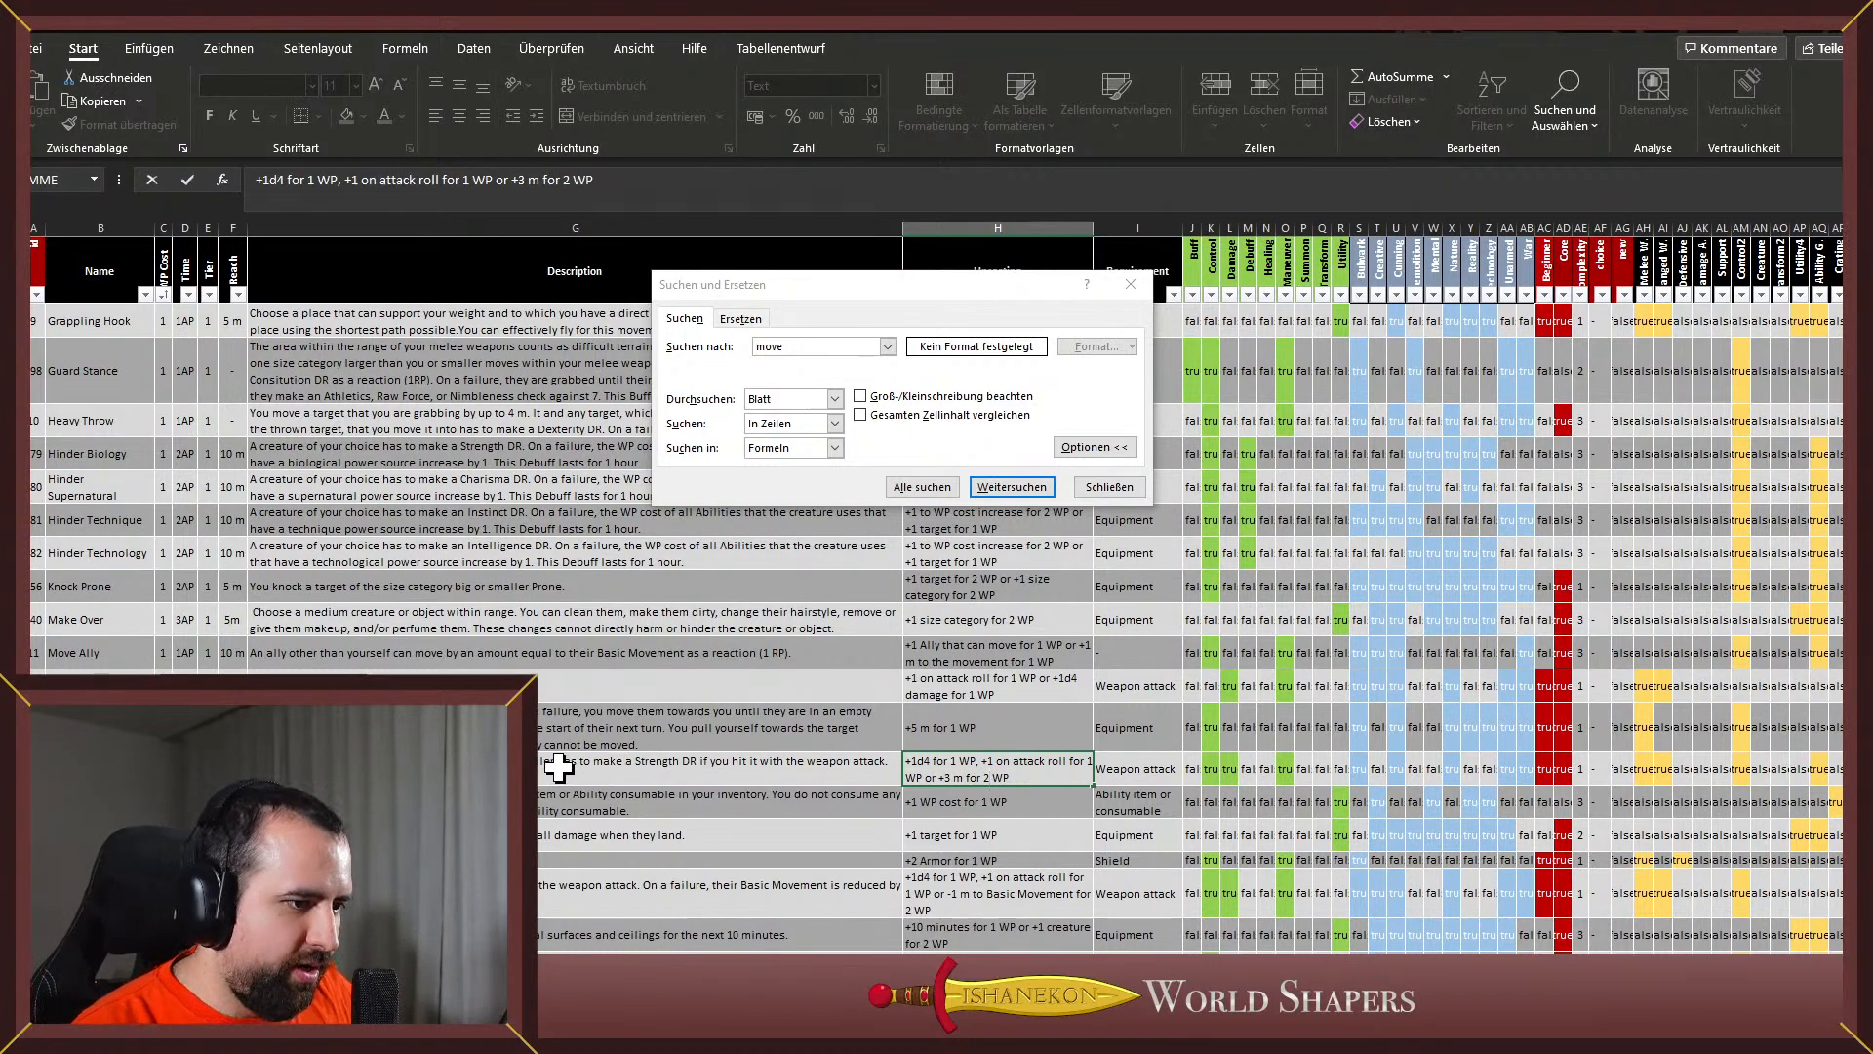
Set the move distance in Push Attack's description to 2 m
double_click(720, 772)
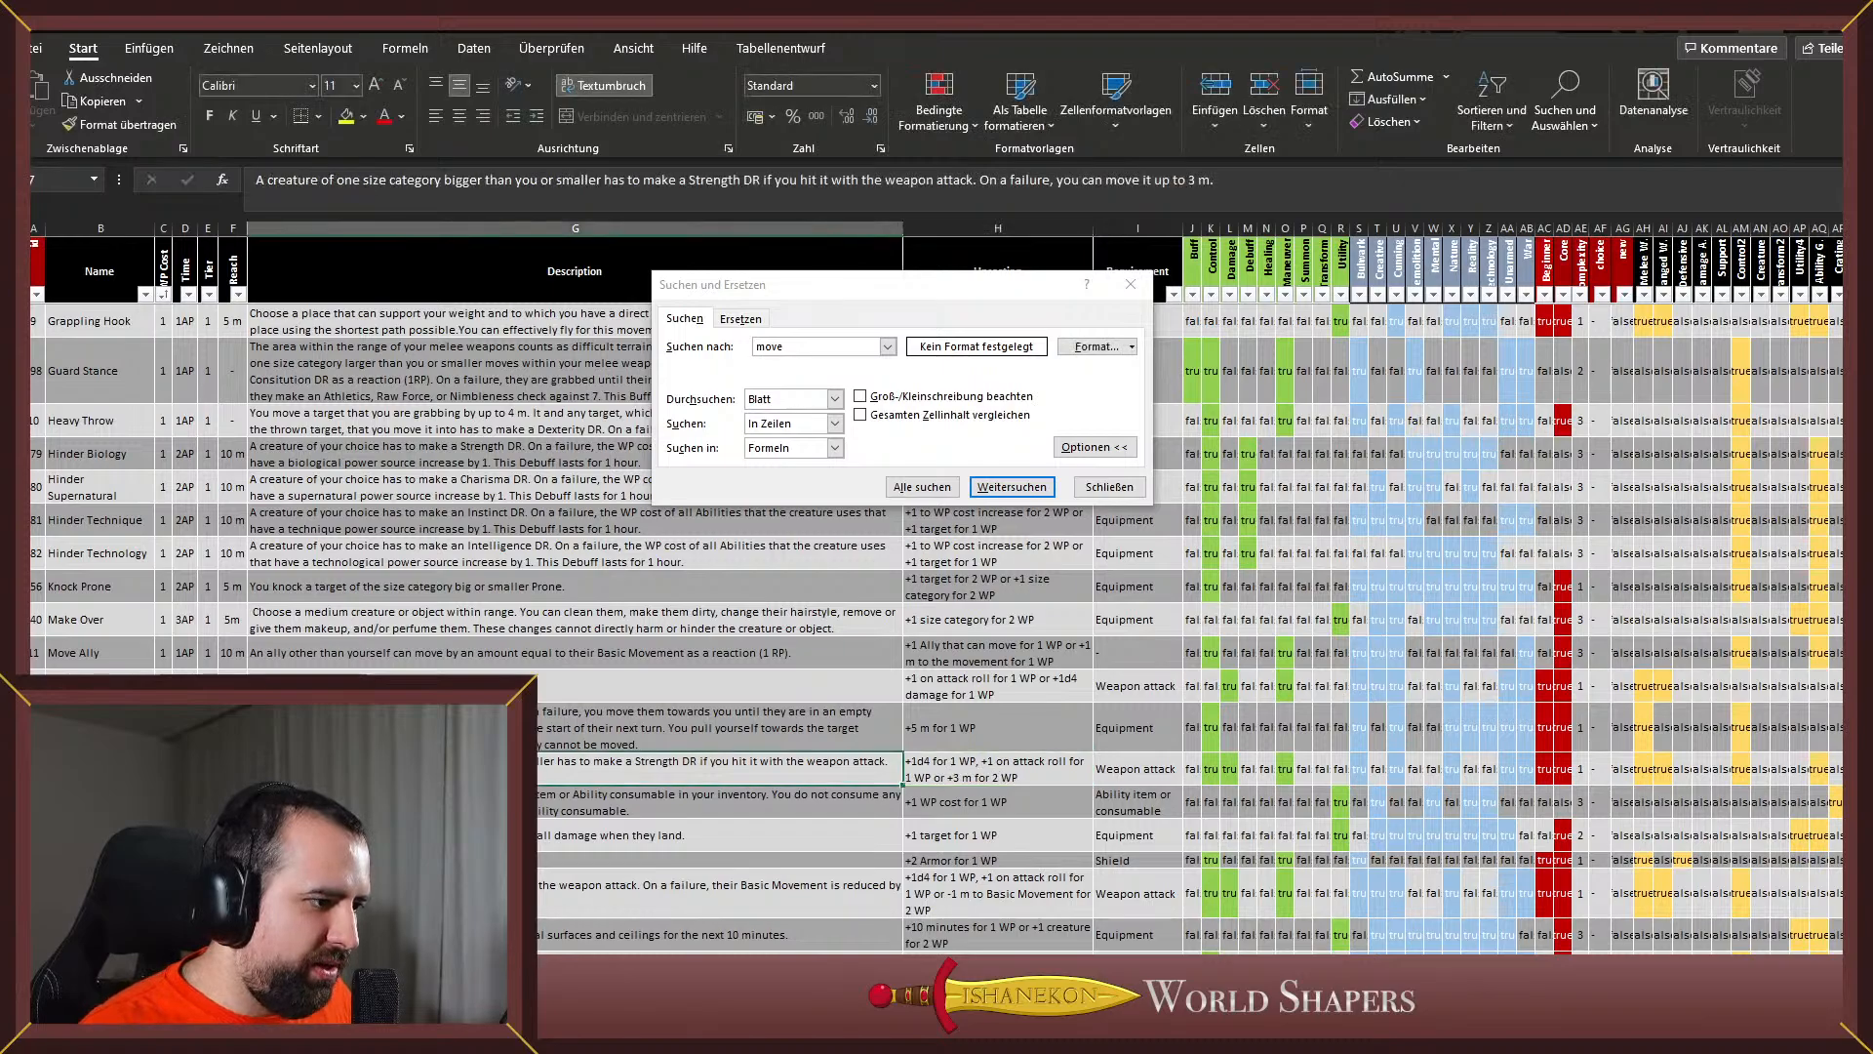
key(BackSpace)
text(2)
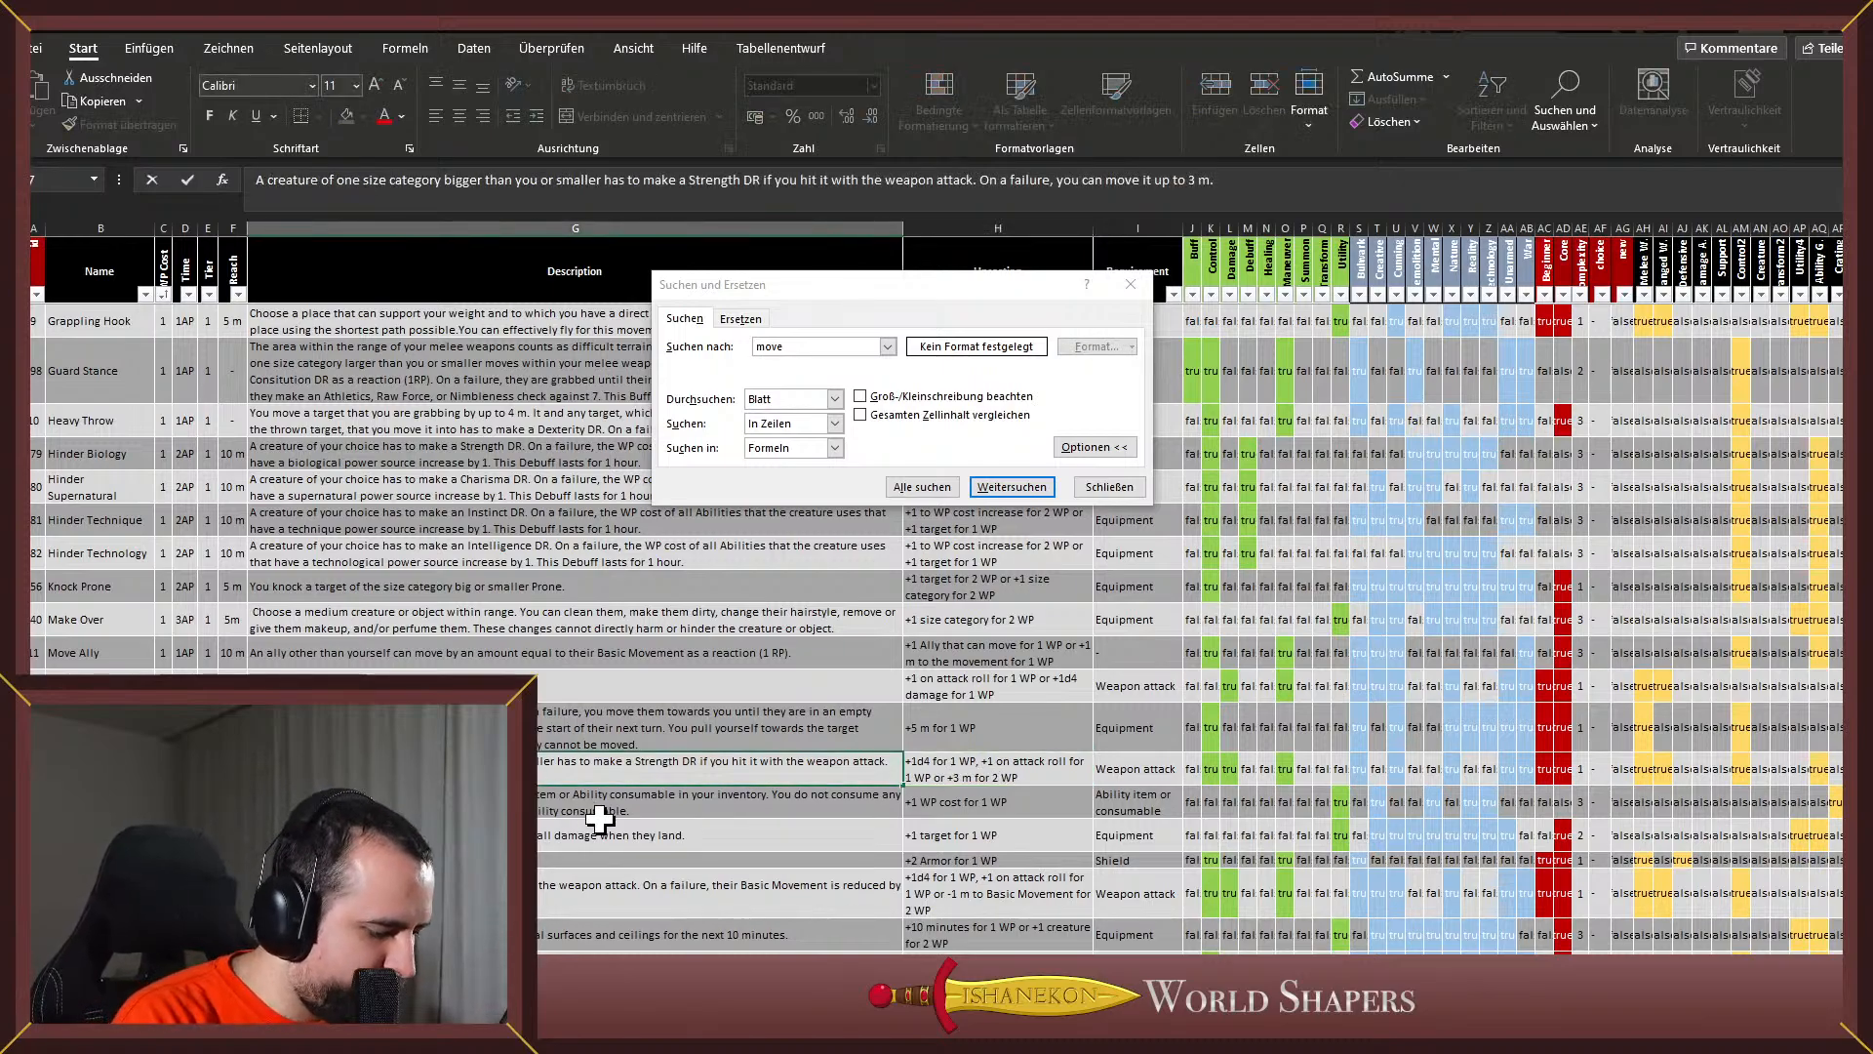
key(Return)
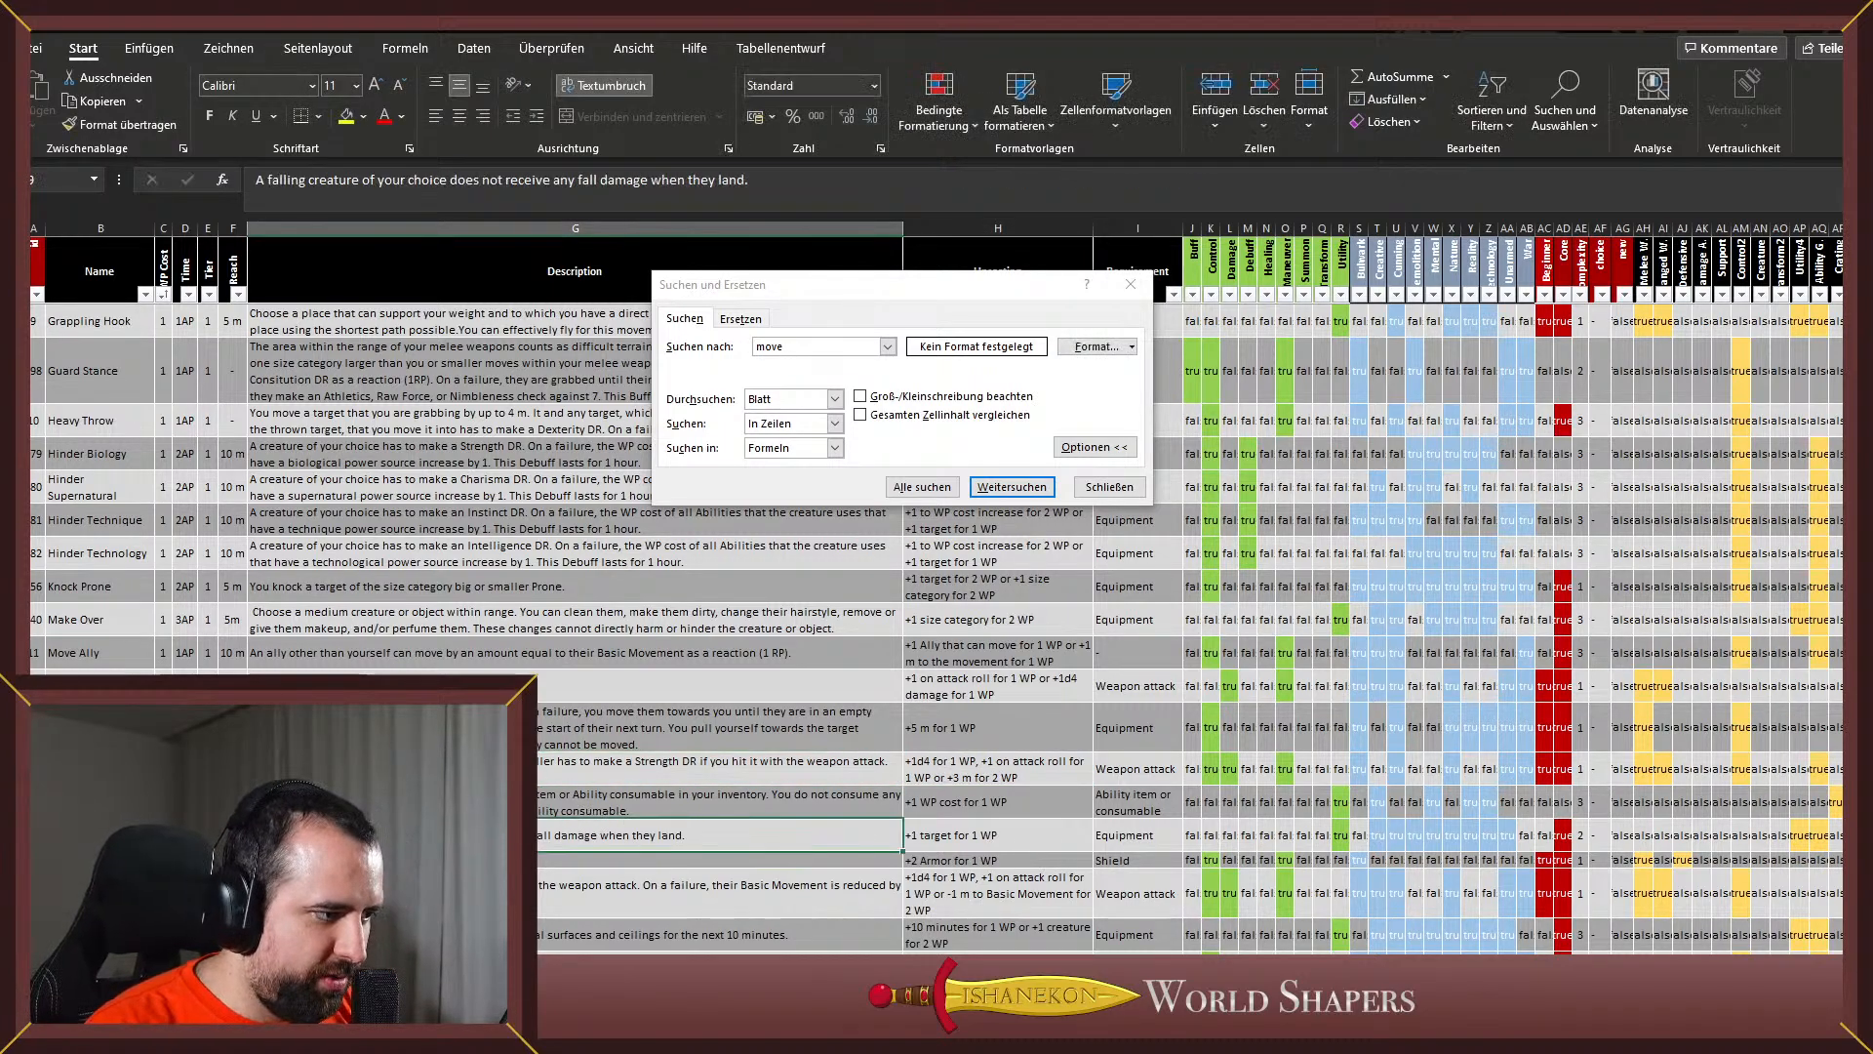
key(Up)
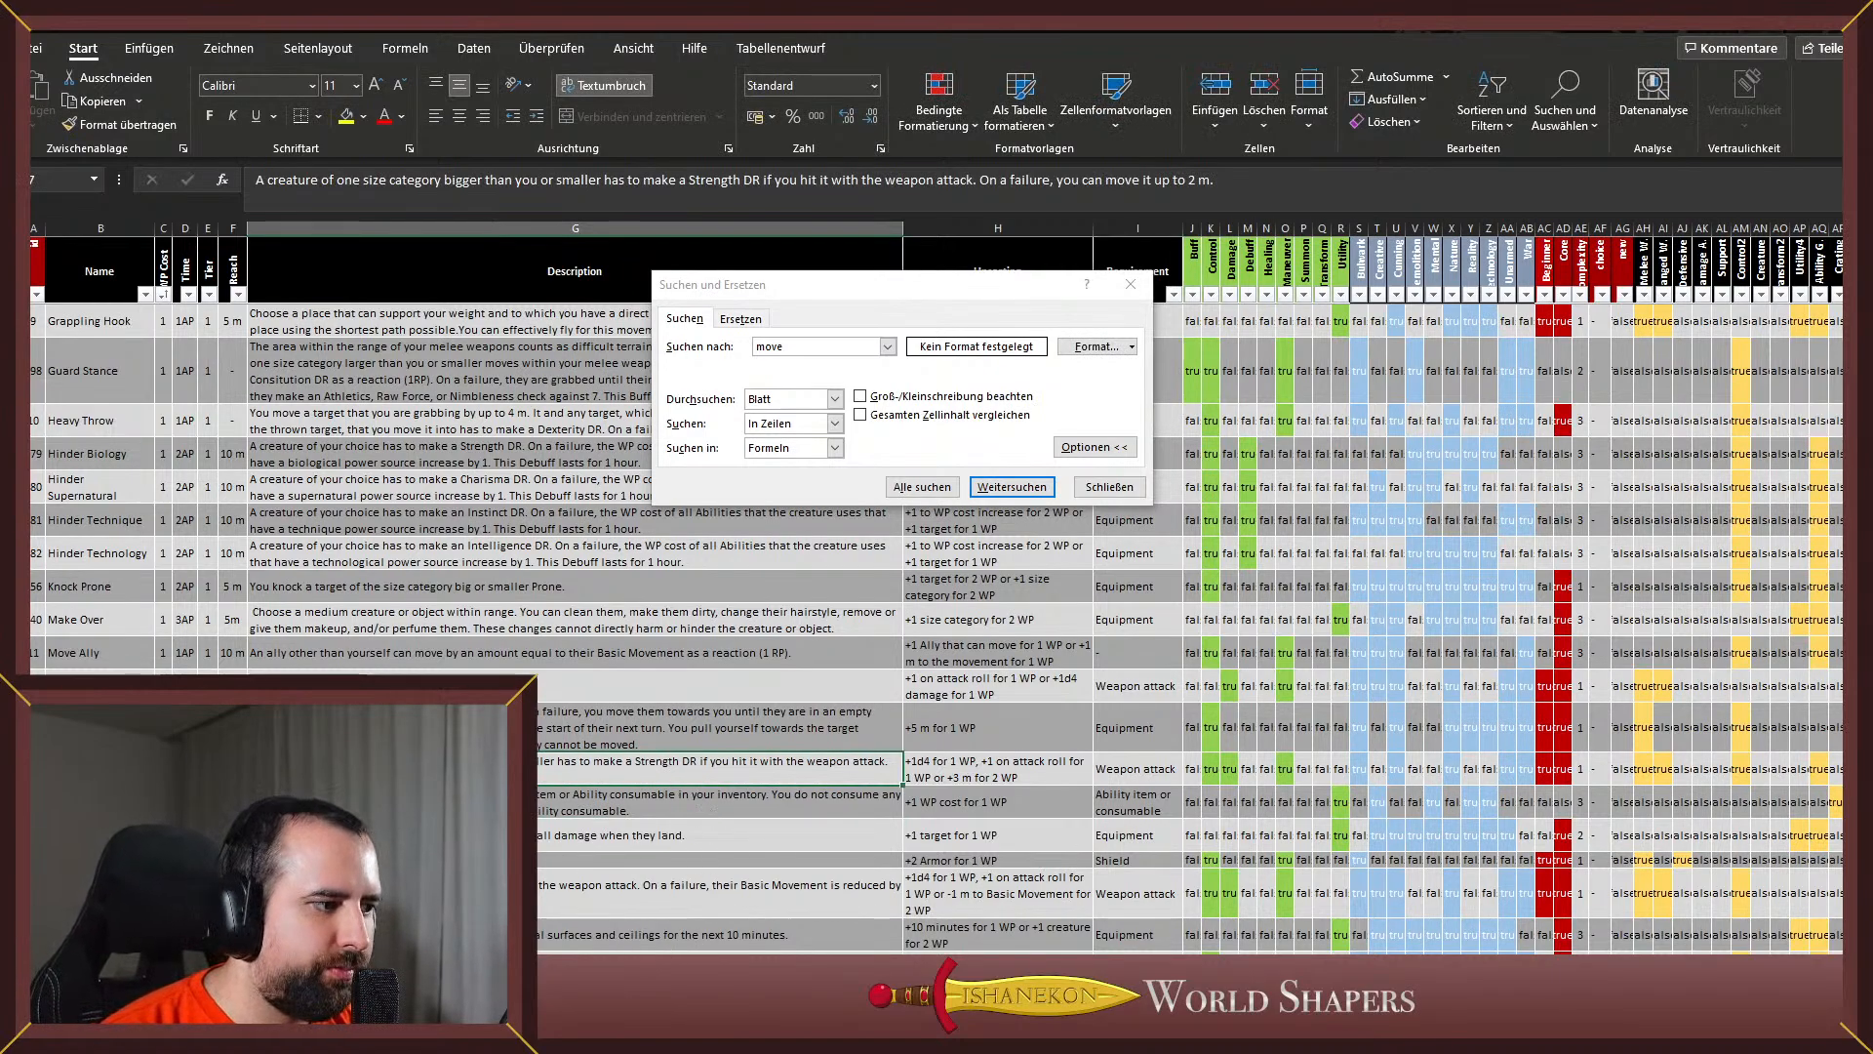
Find the ability that moves small or smaller objects and set its upcasting move distance to +1 m for 1 WP
click(1026, 503)
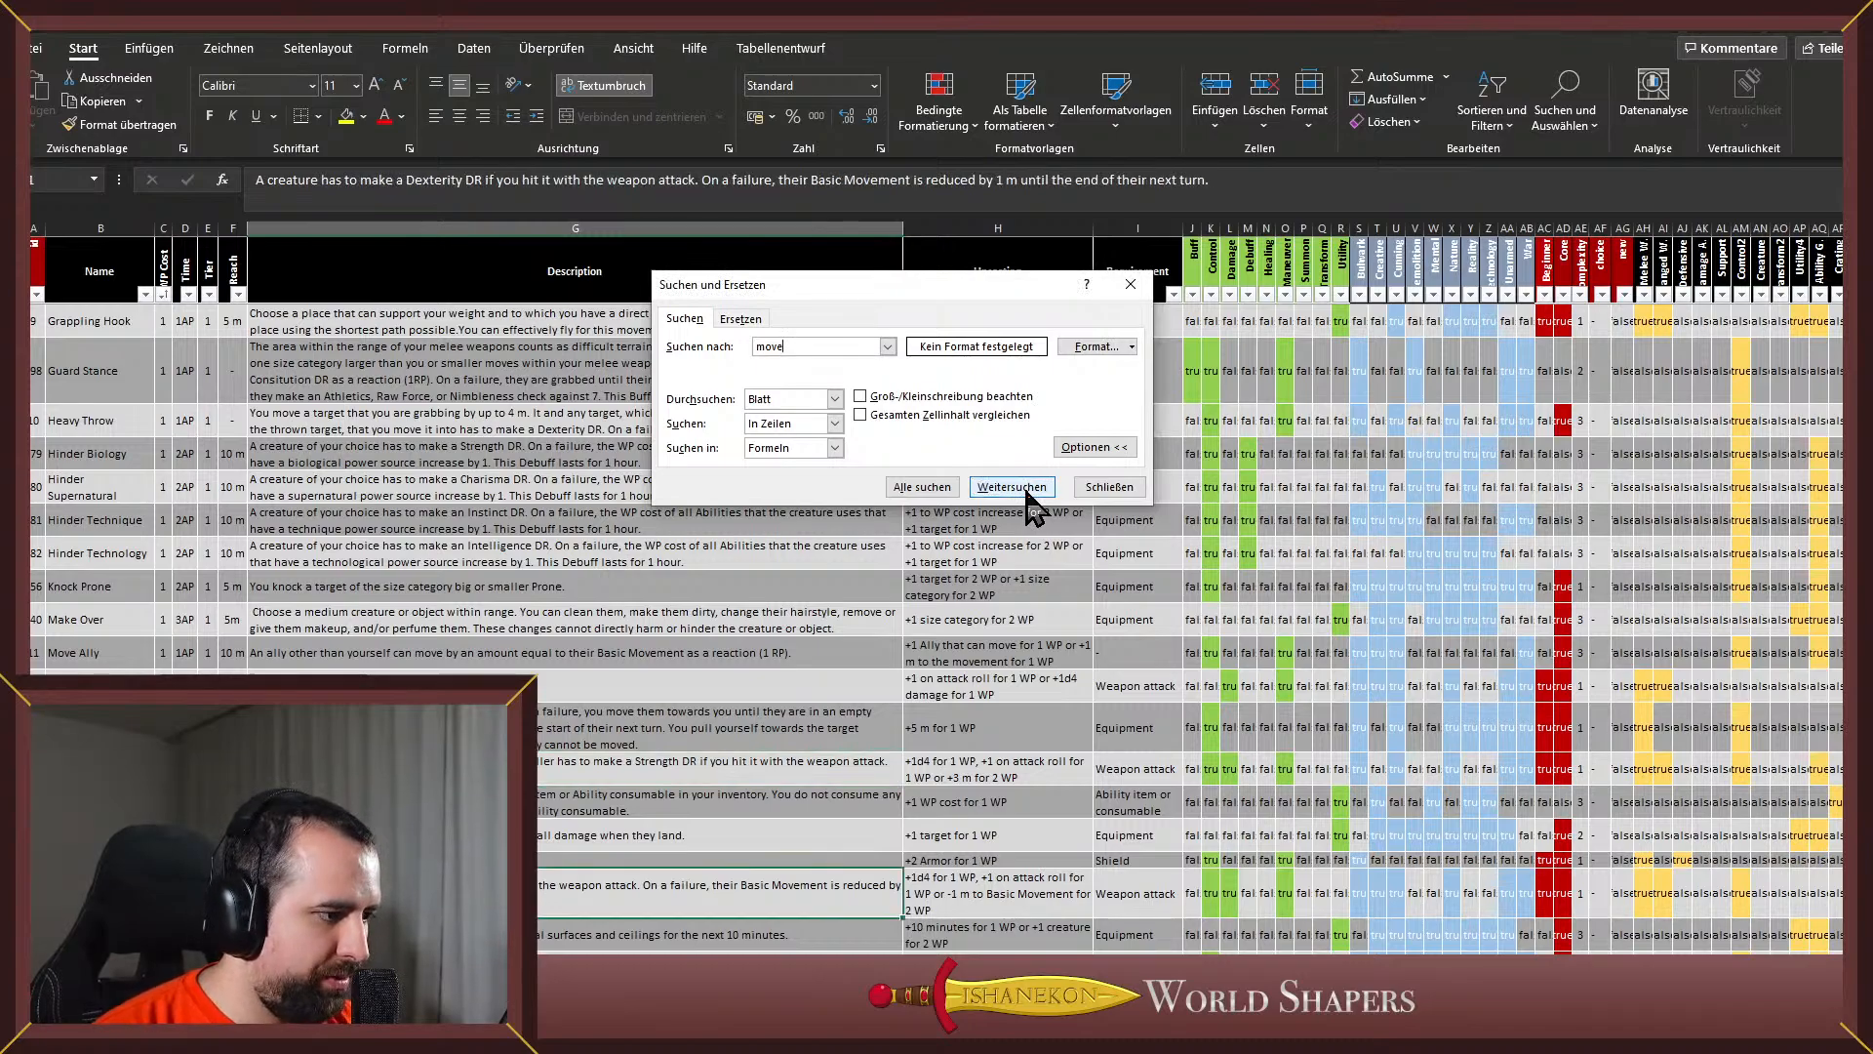
click(1026, 490)
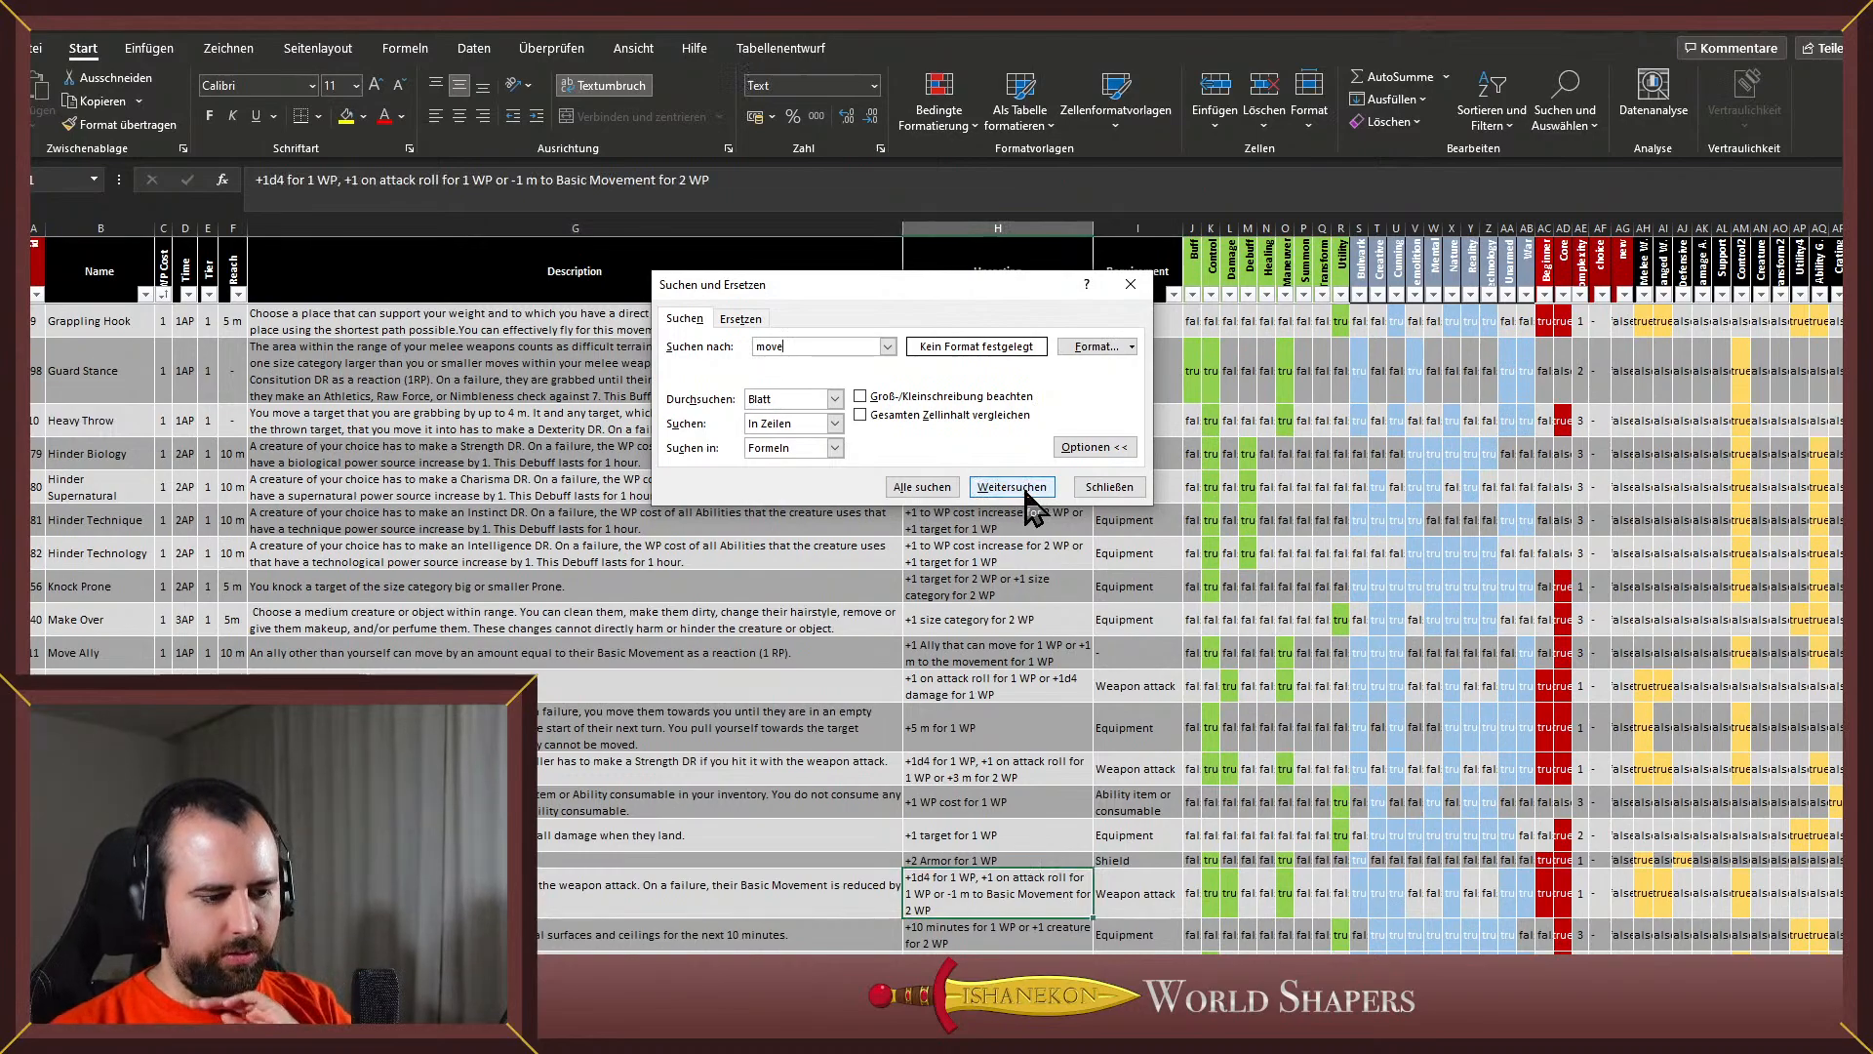
click(1019, 491)
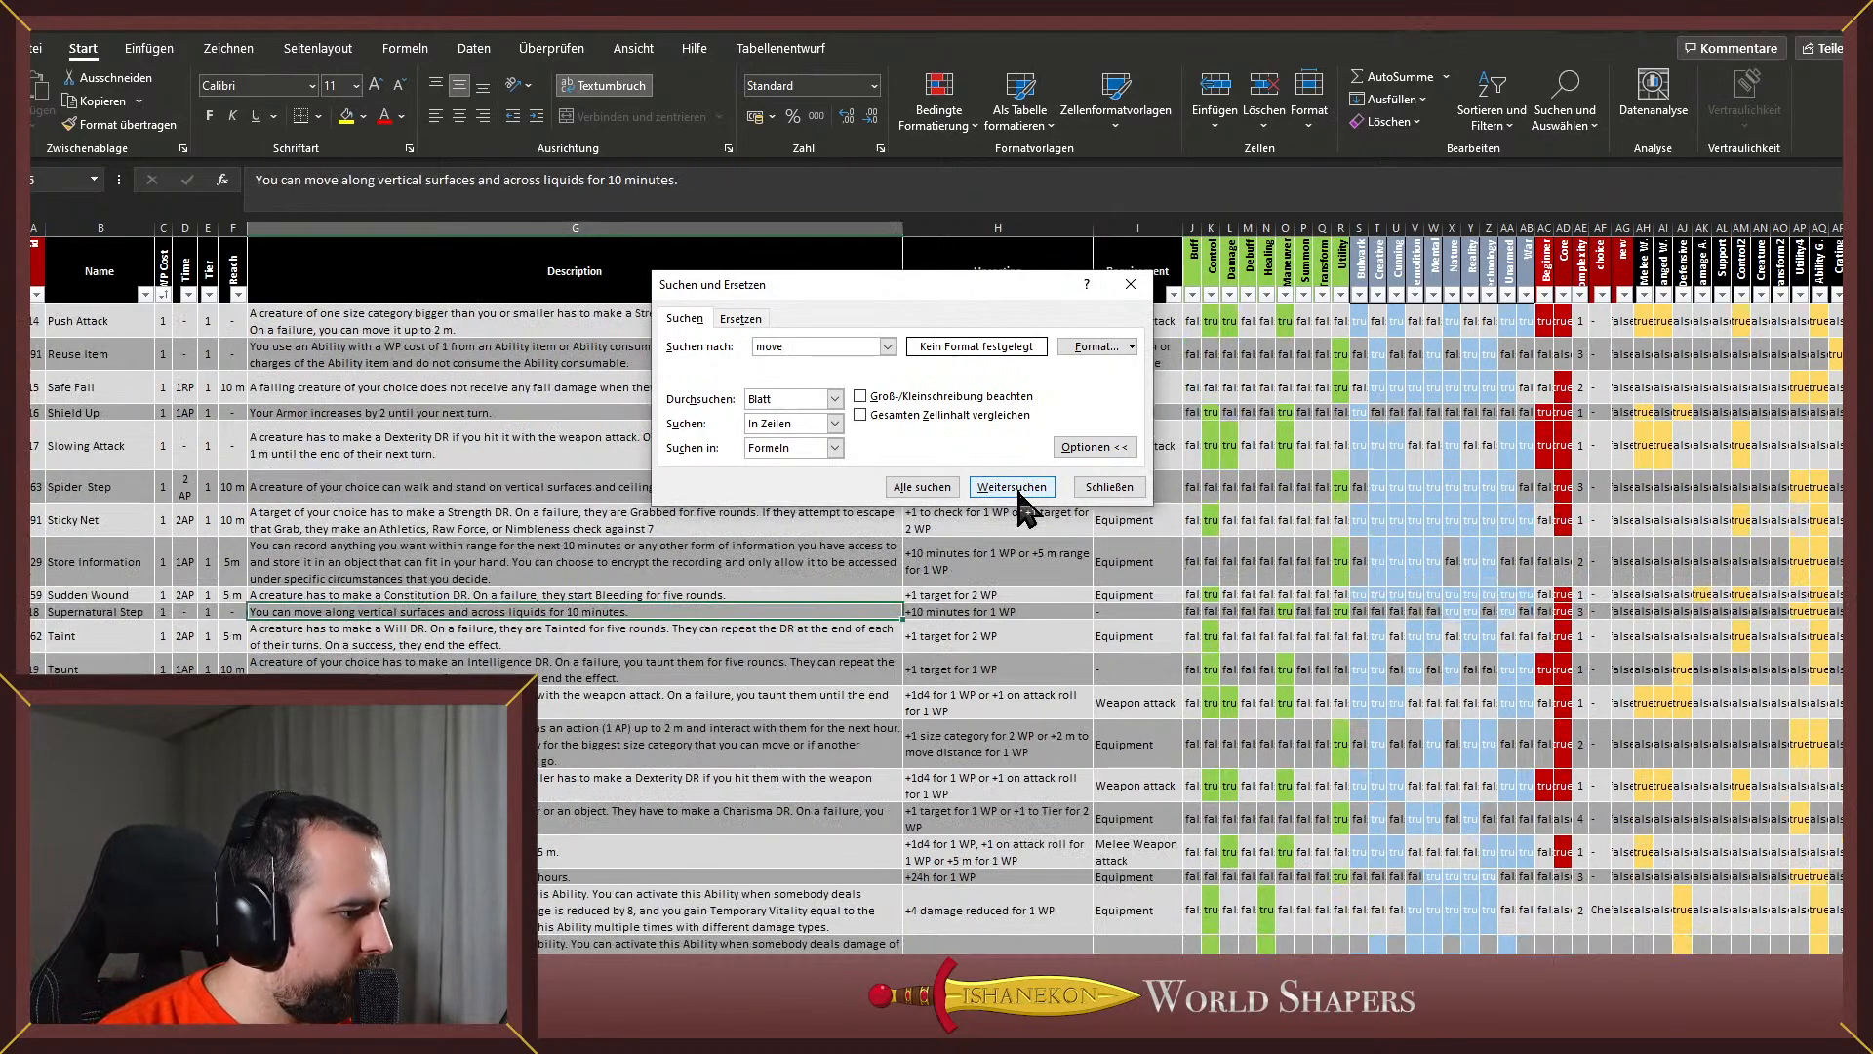
click(1020, 491)
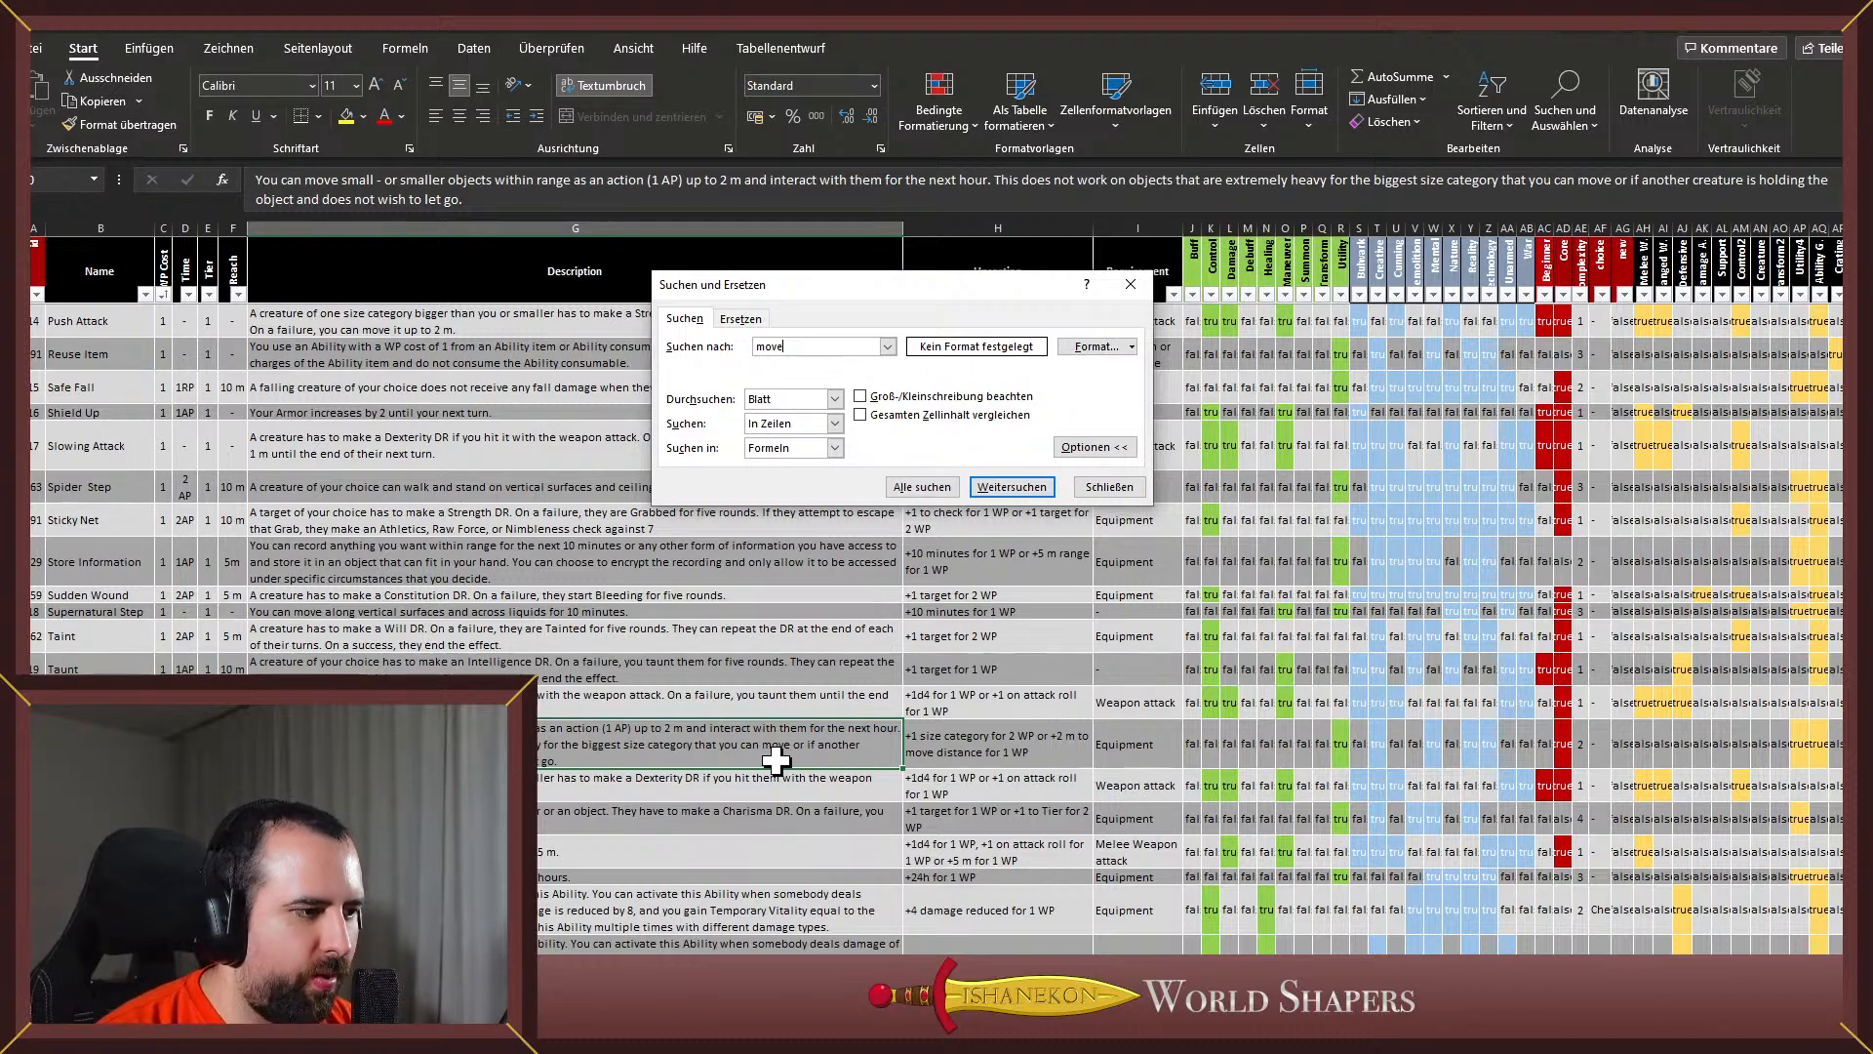
double_click(1058, 743)
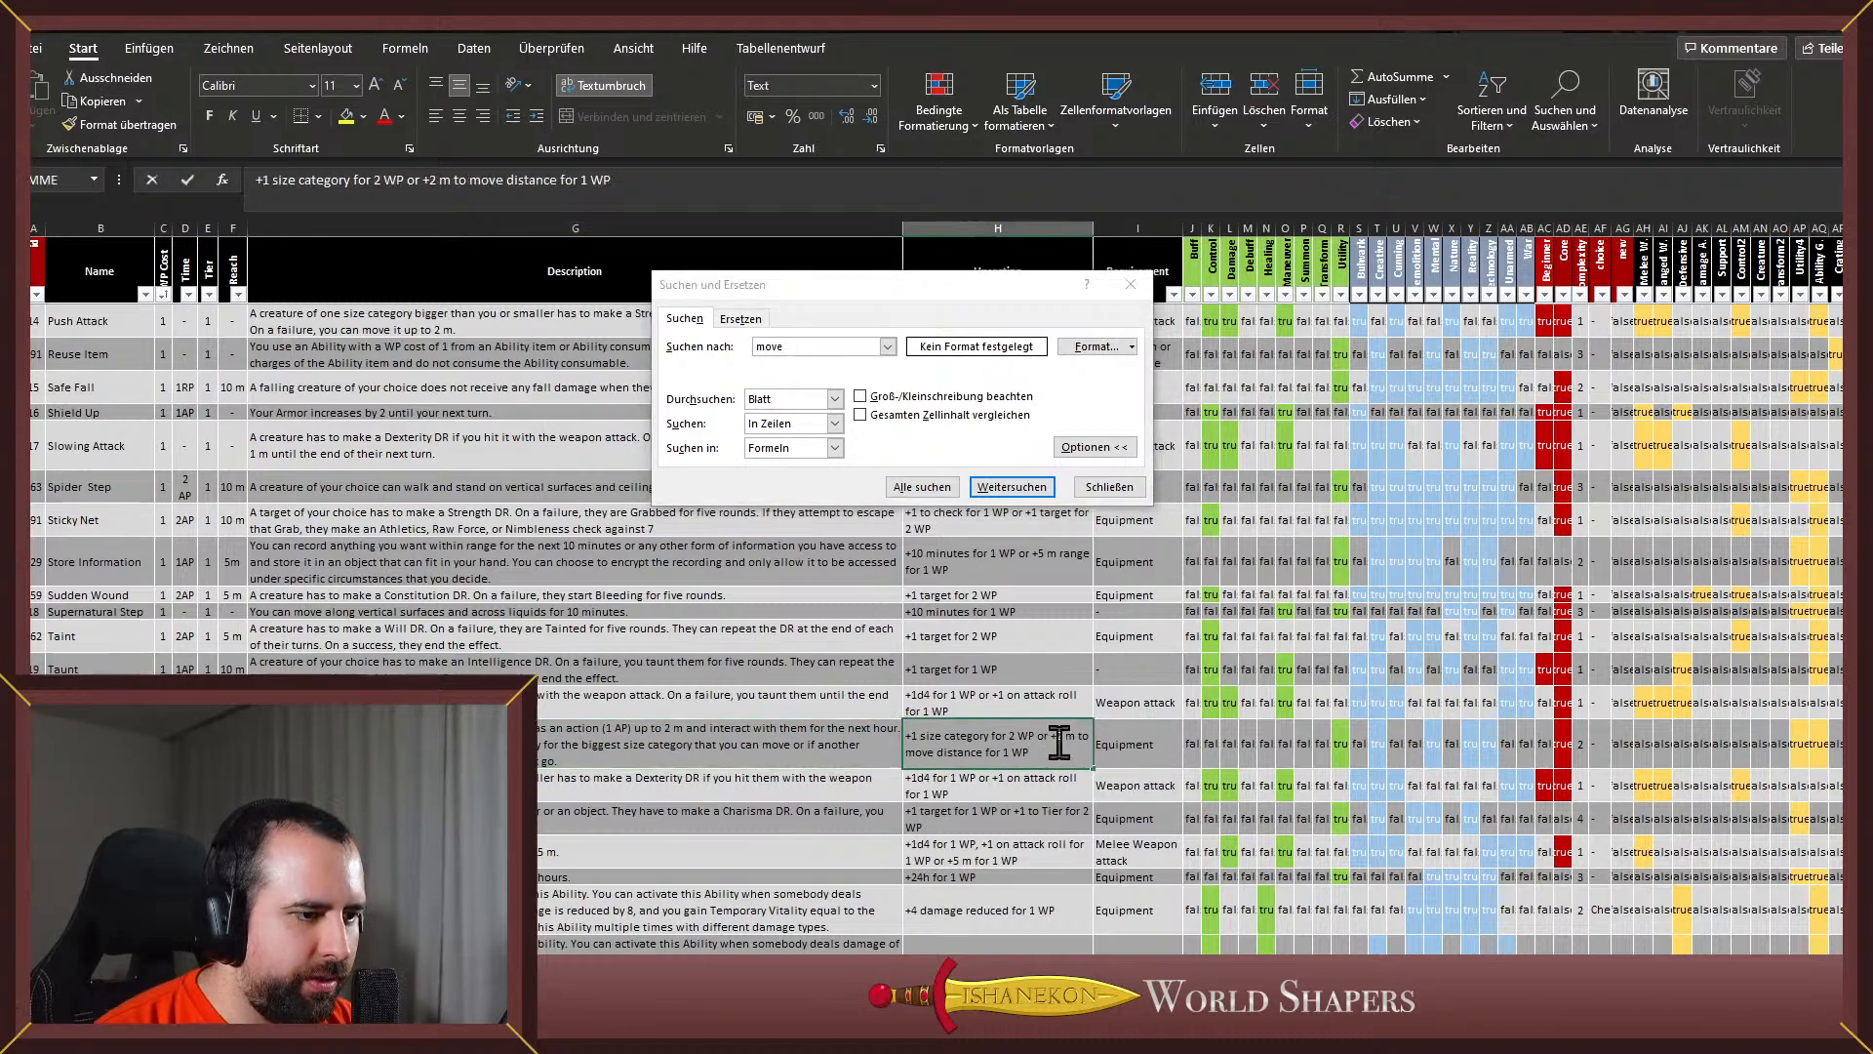
key(BackSpace)
text(1)
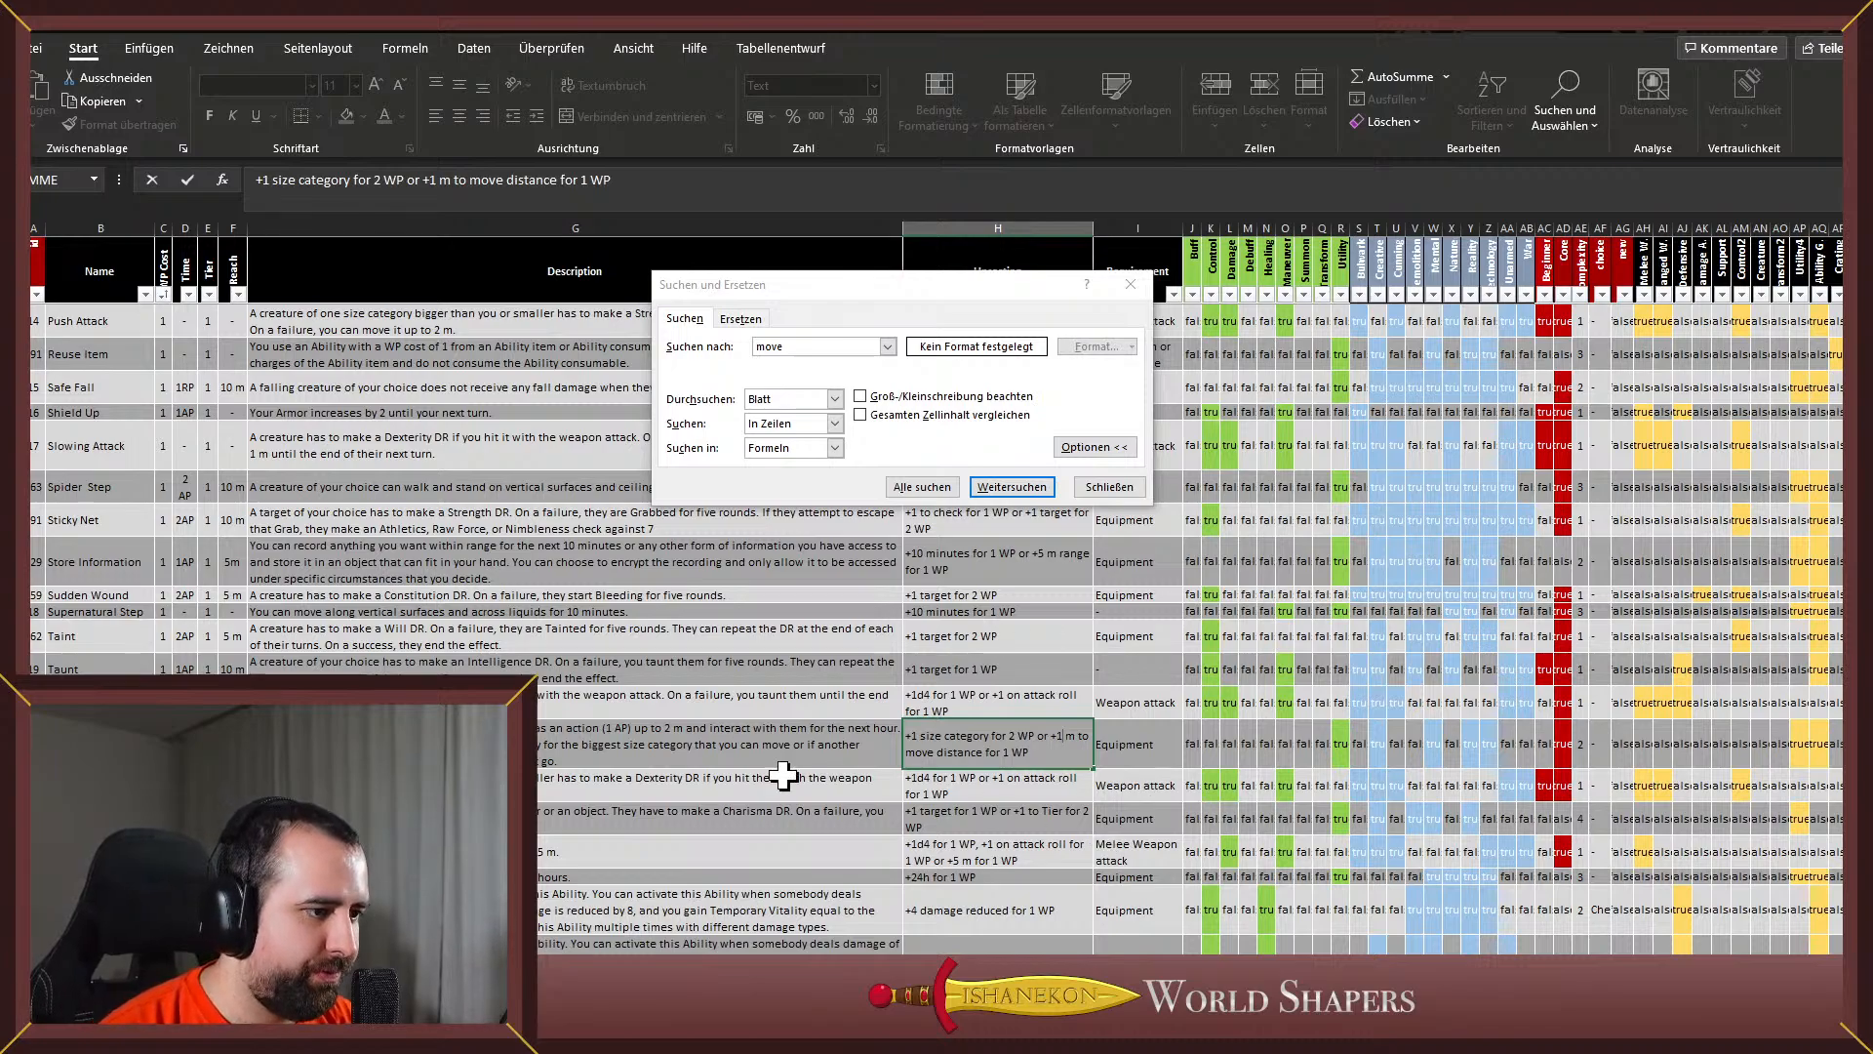
Recheck the description and upcasting of the ability that moves small or smaller objects
click(563, 780)
click(724, 734)
click(1043, 745)
click(653, 762)
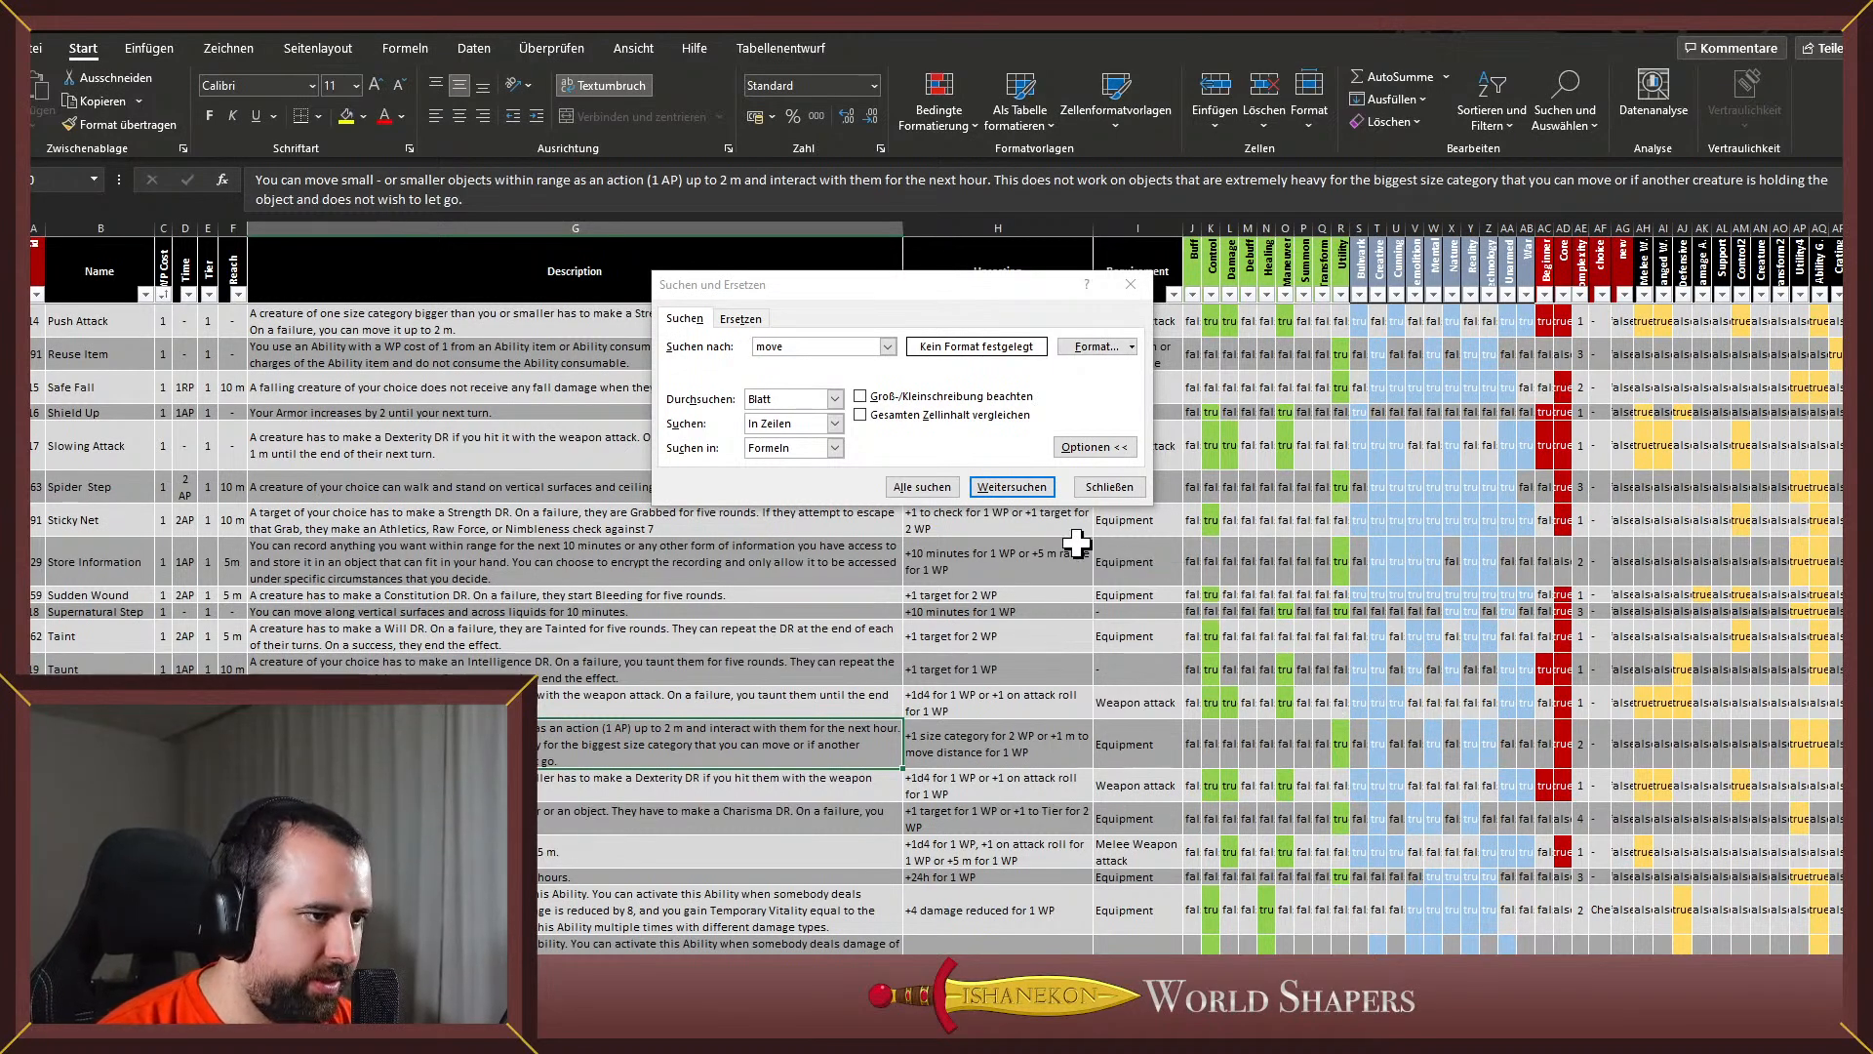
Continue through the "move" matches to Move Target and set its upcasting distance to +4 m for 1 WP
click(1012, 490)
click(1012, 493)
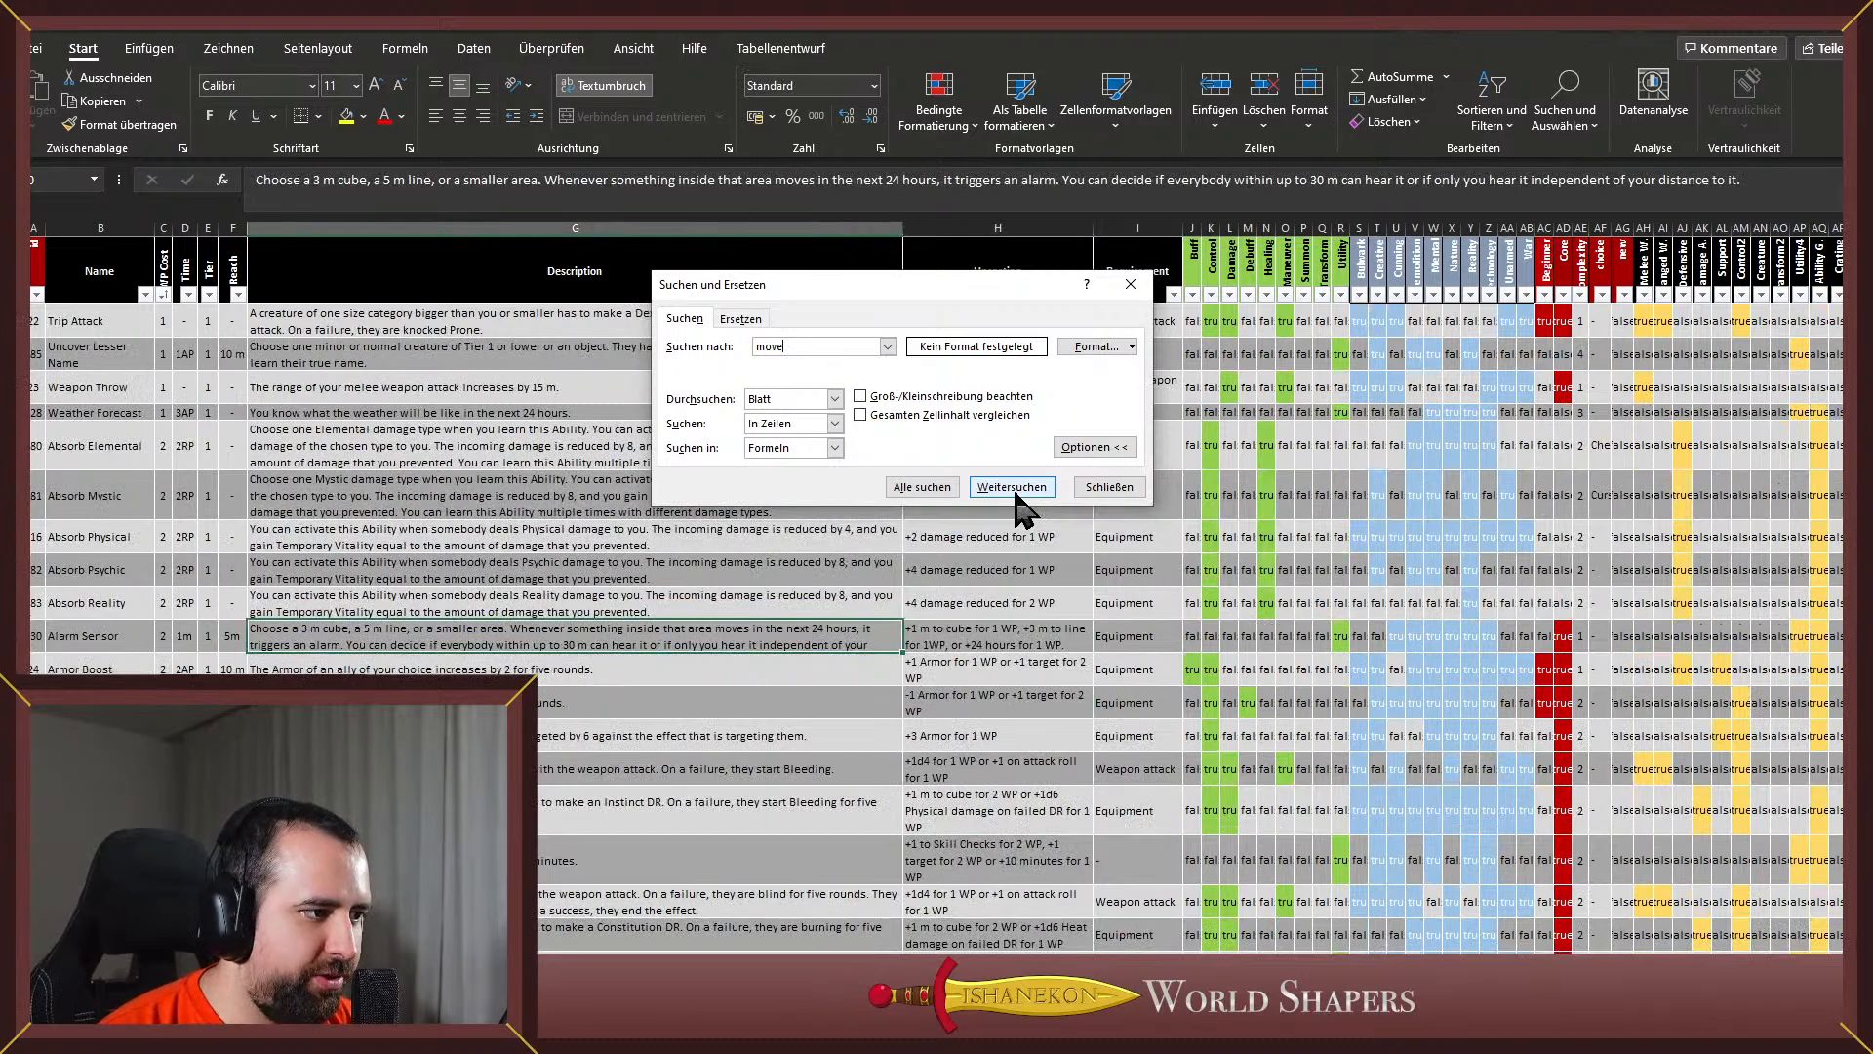
click(1016, 492)
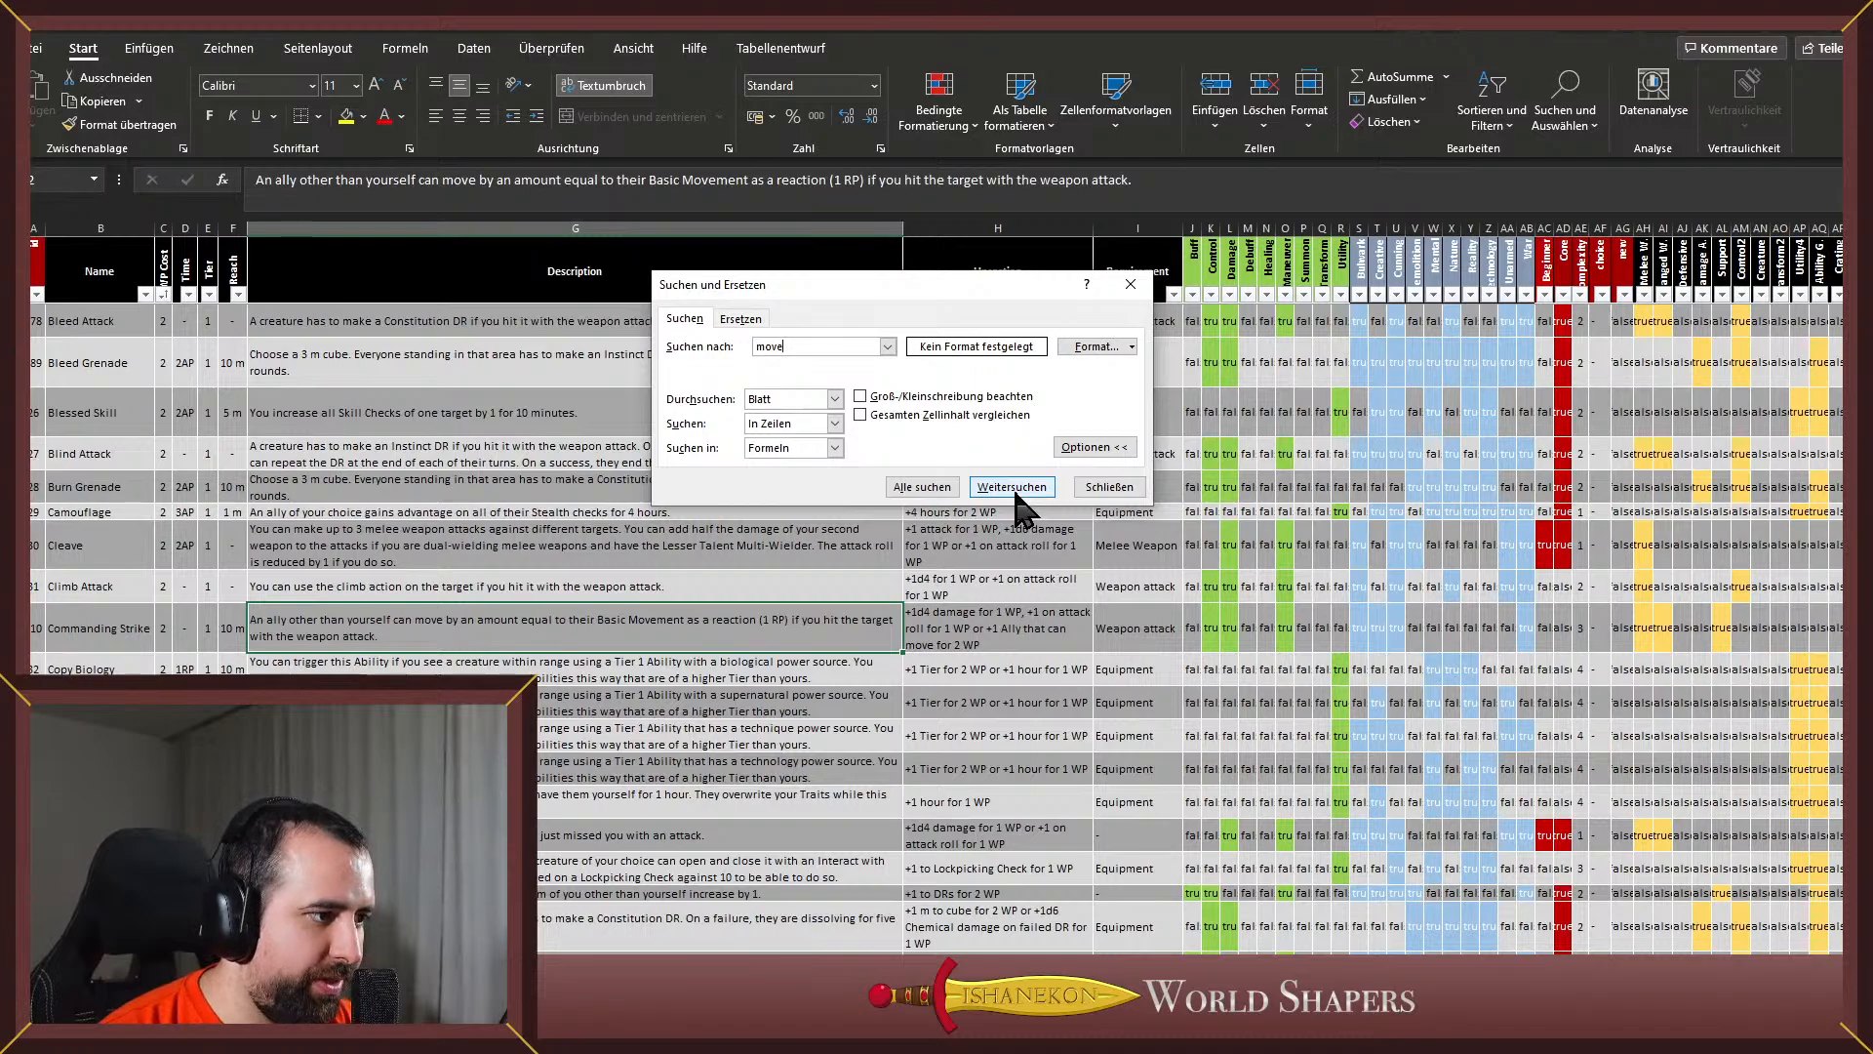
click(1016, 493)
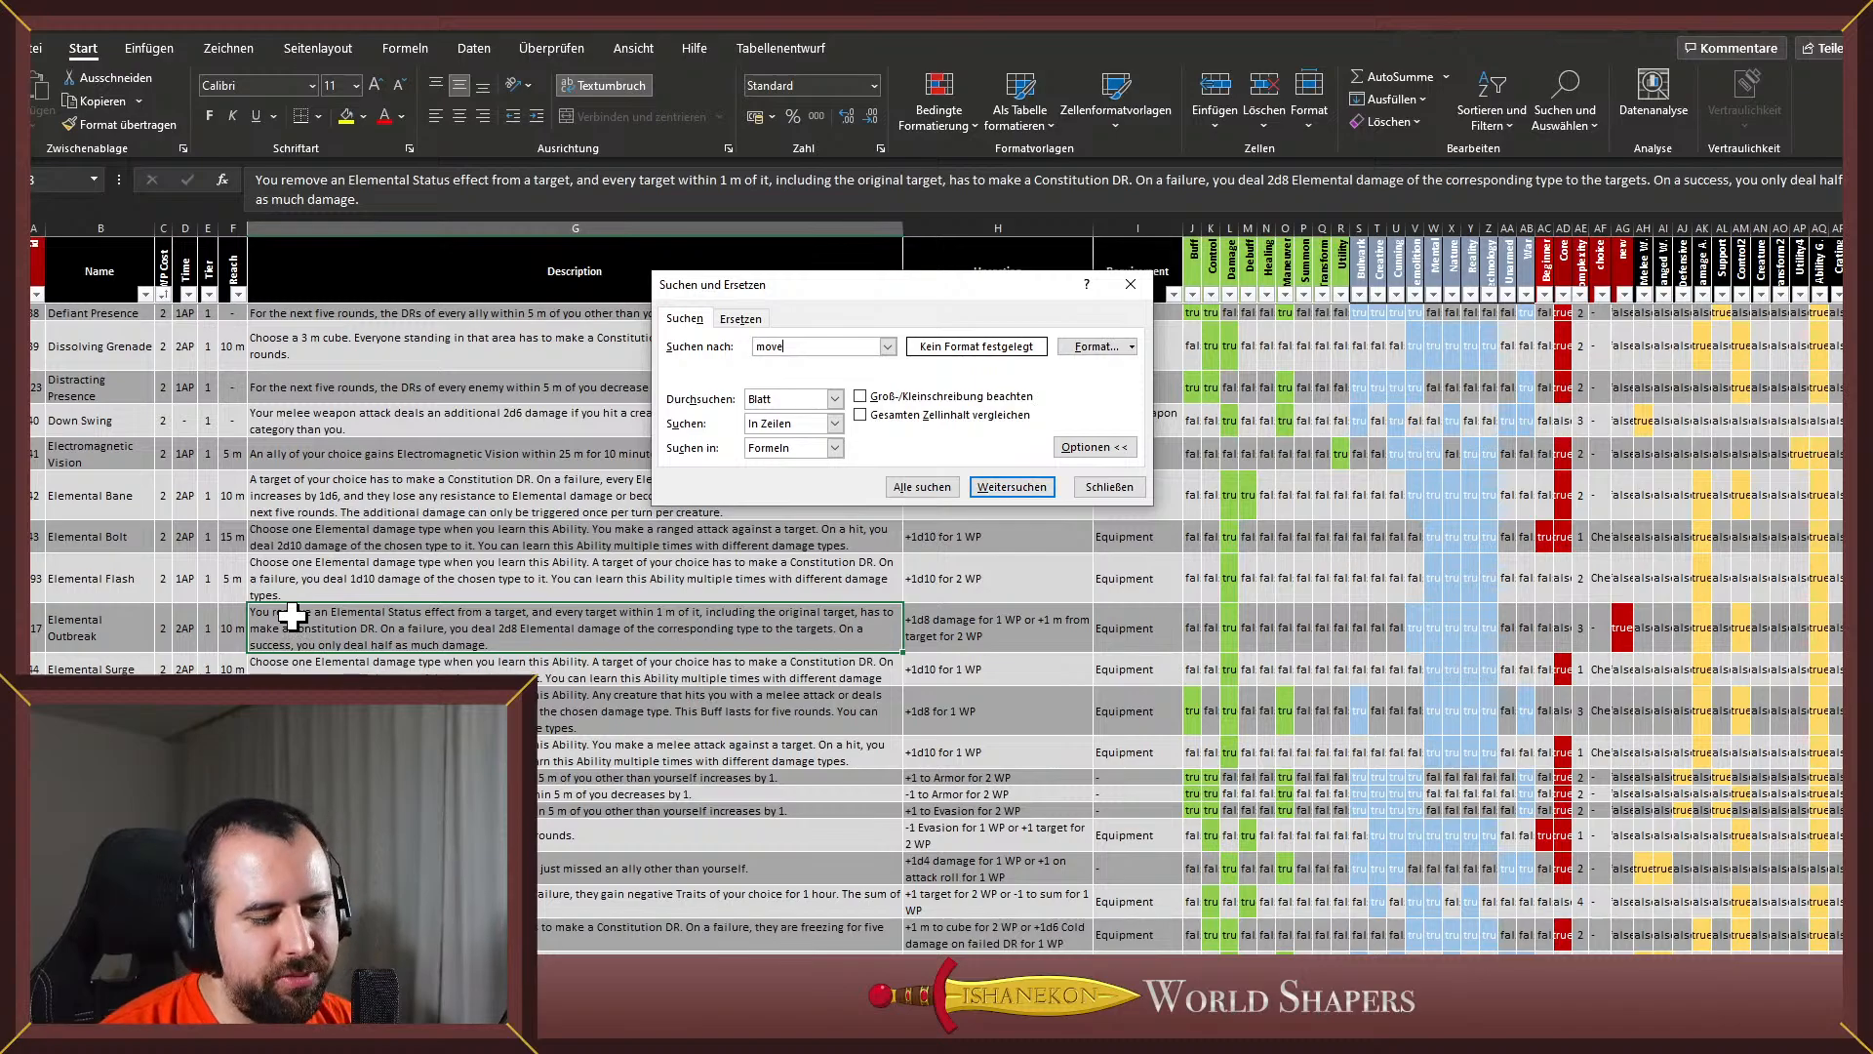
click(1023, 488)
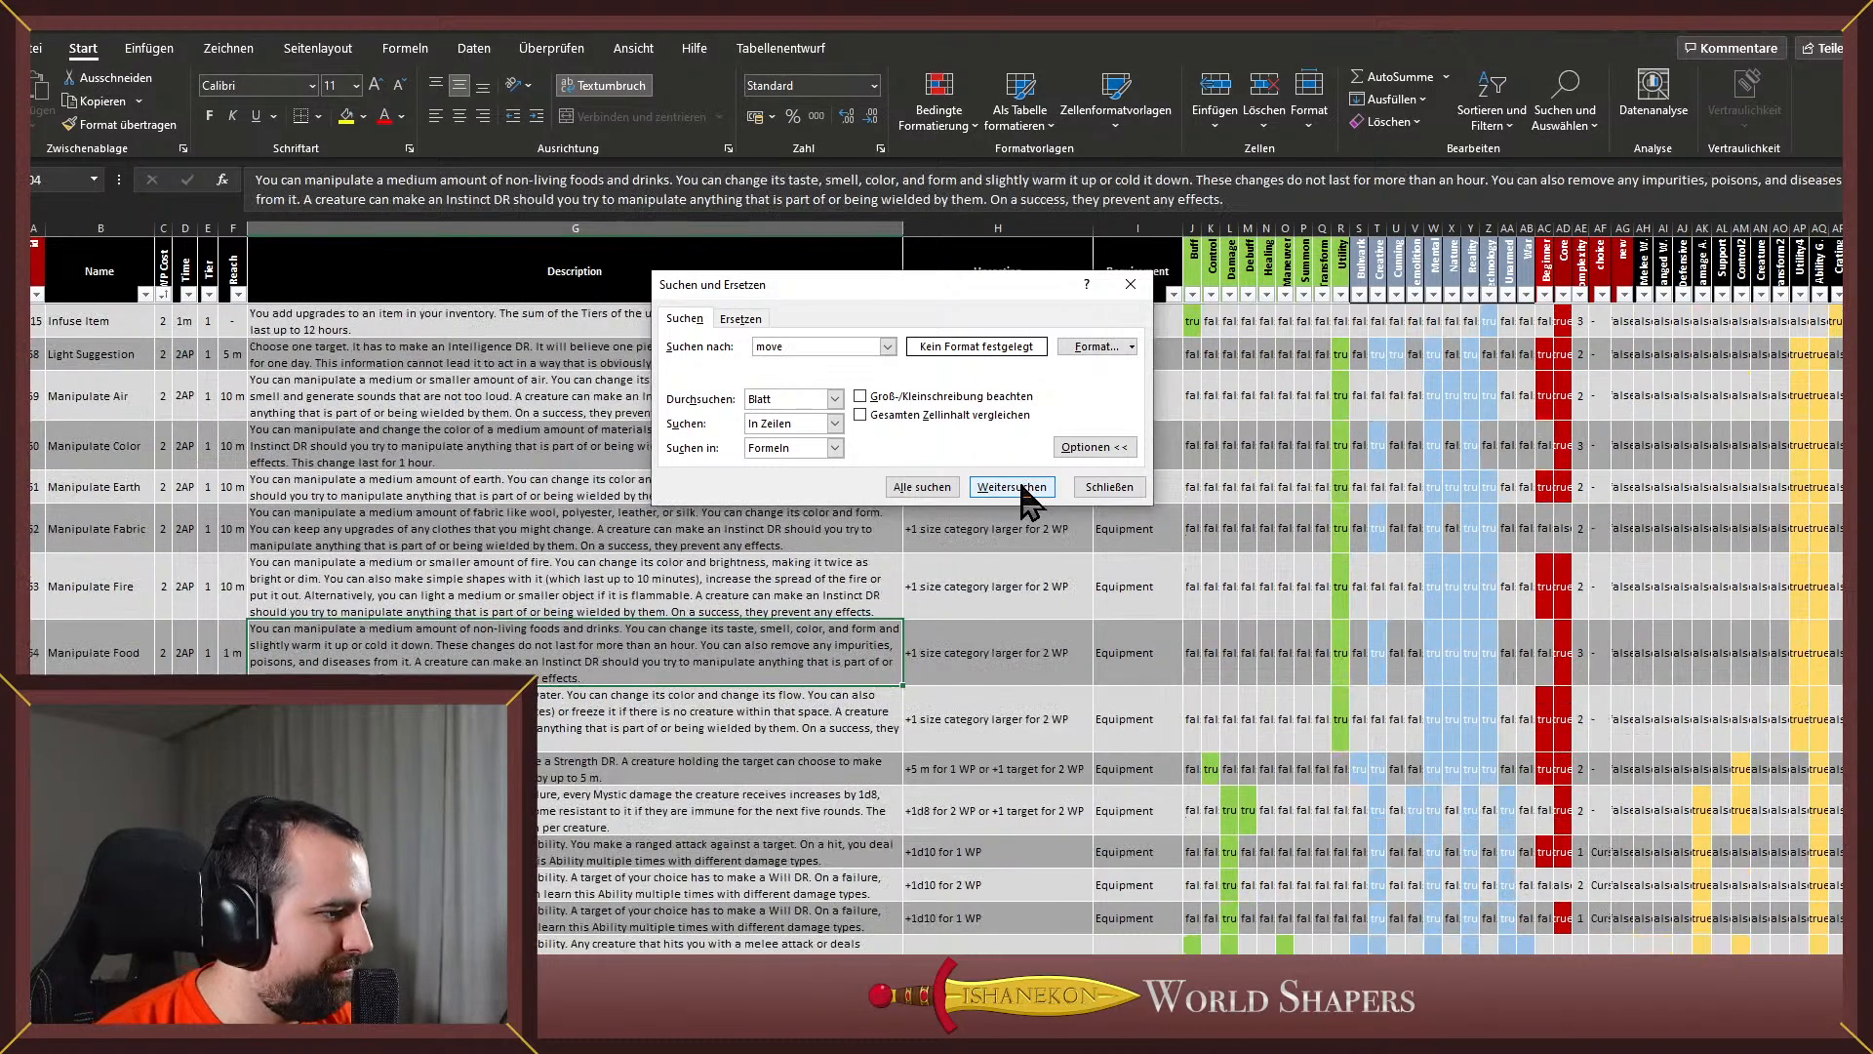
click(1022, 488)
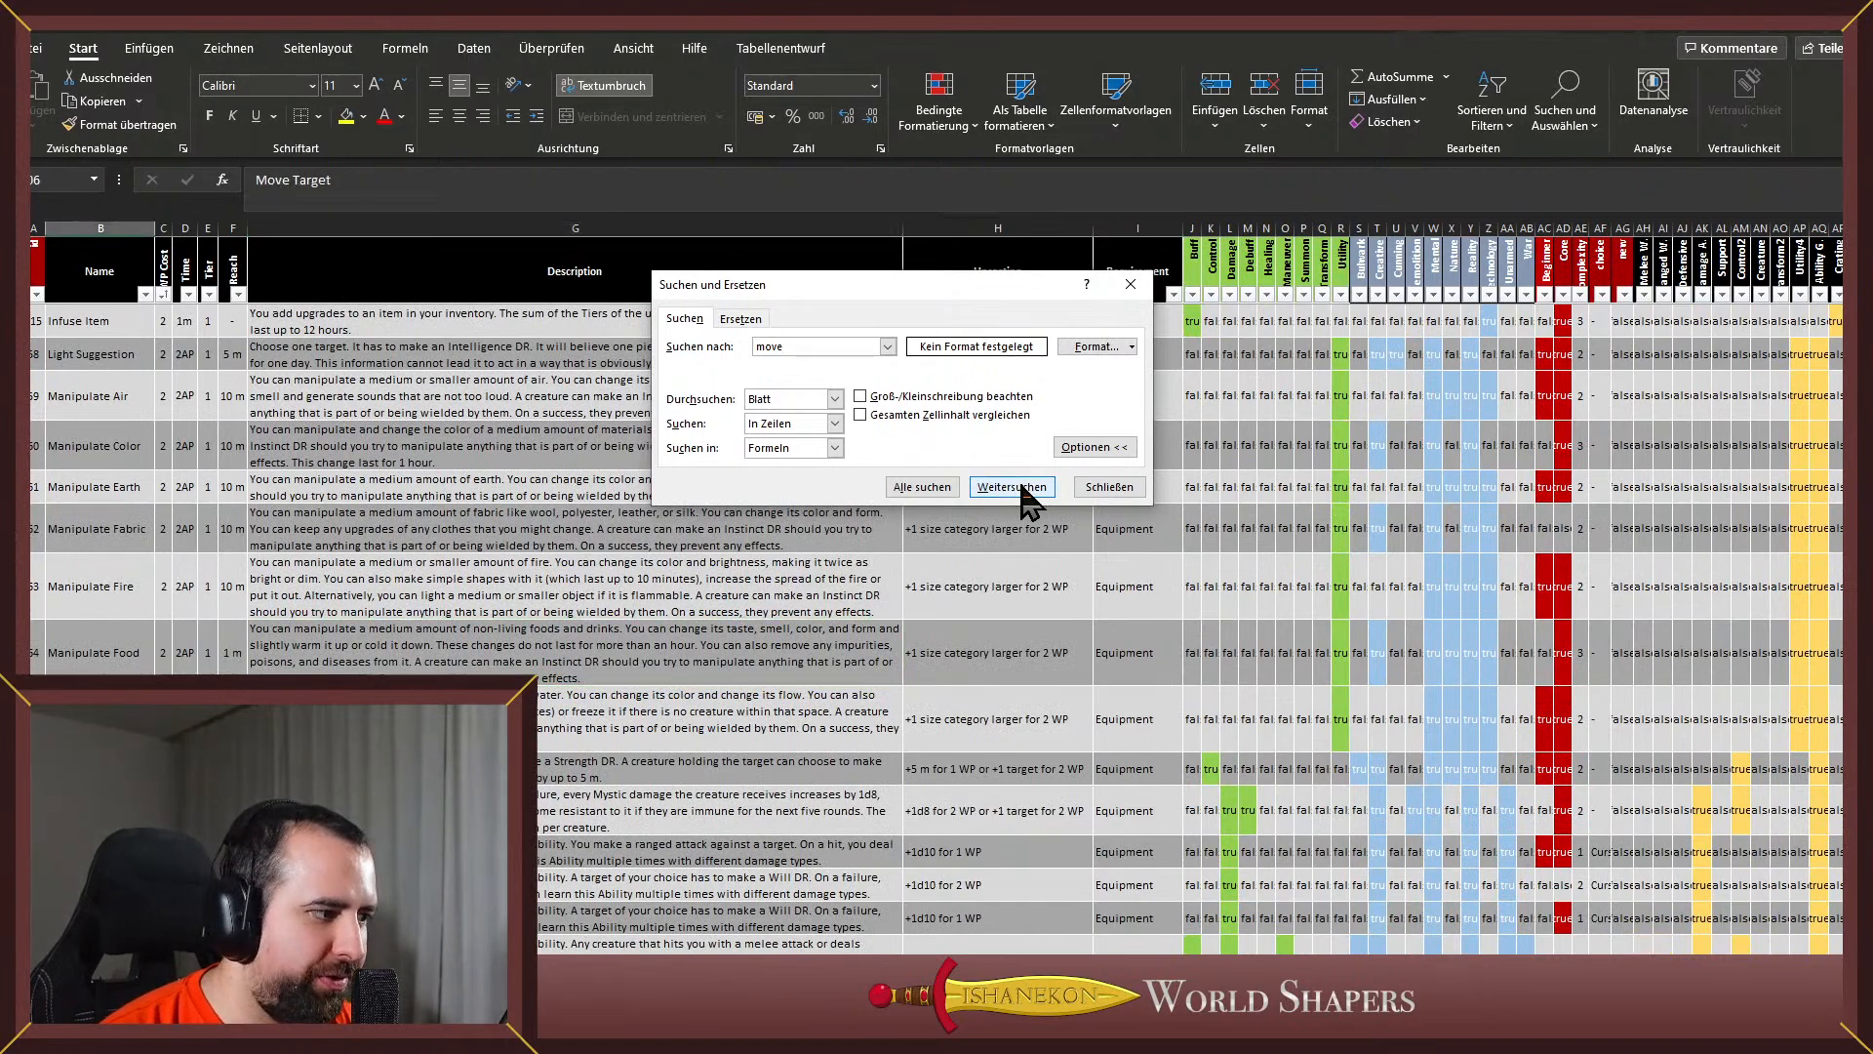
double_click(922, 772)
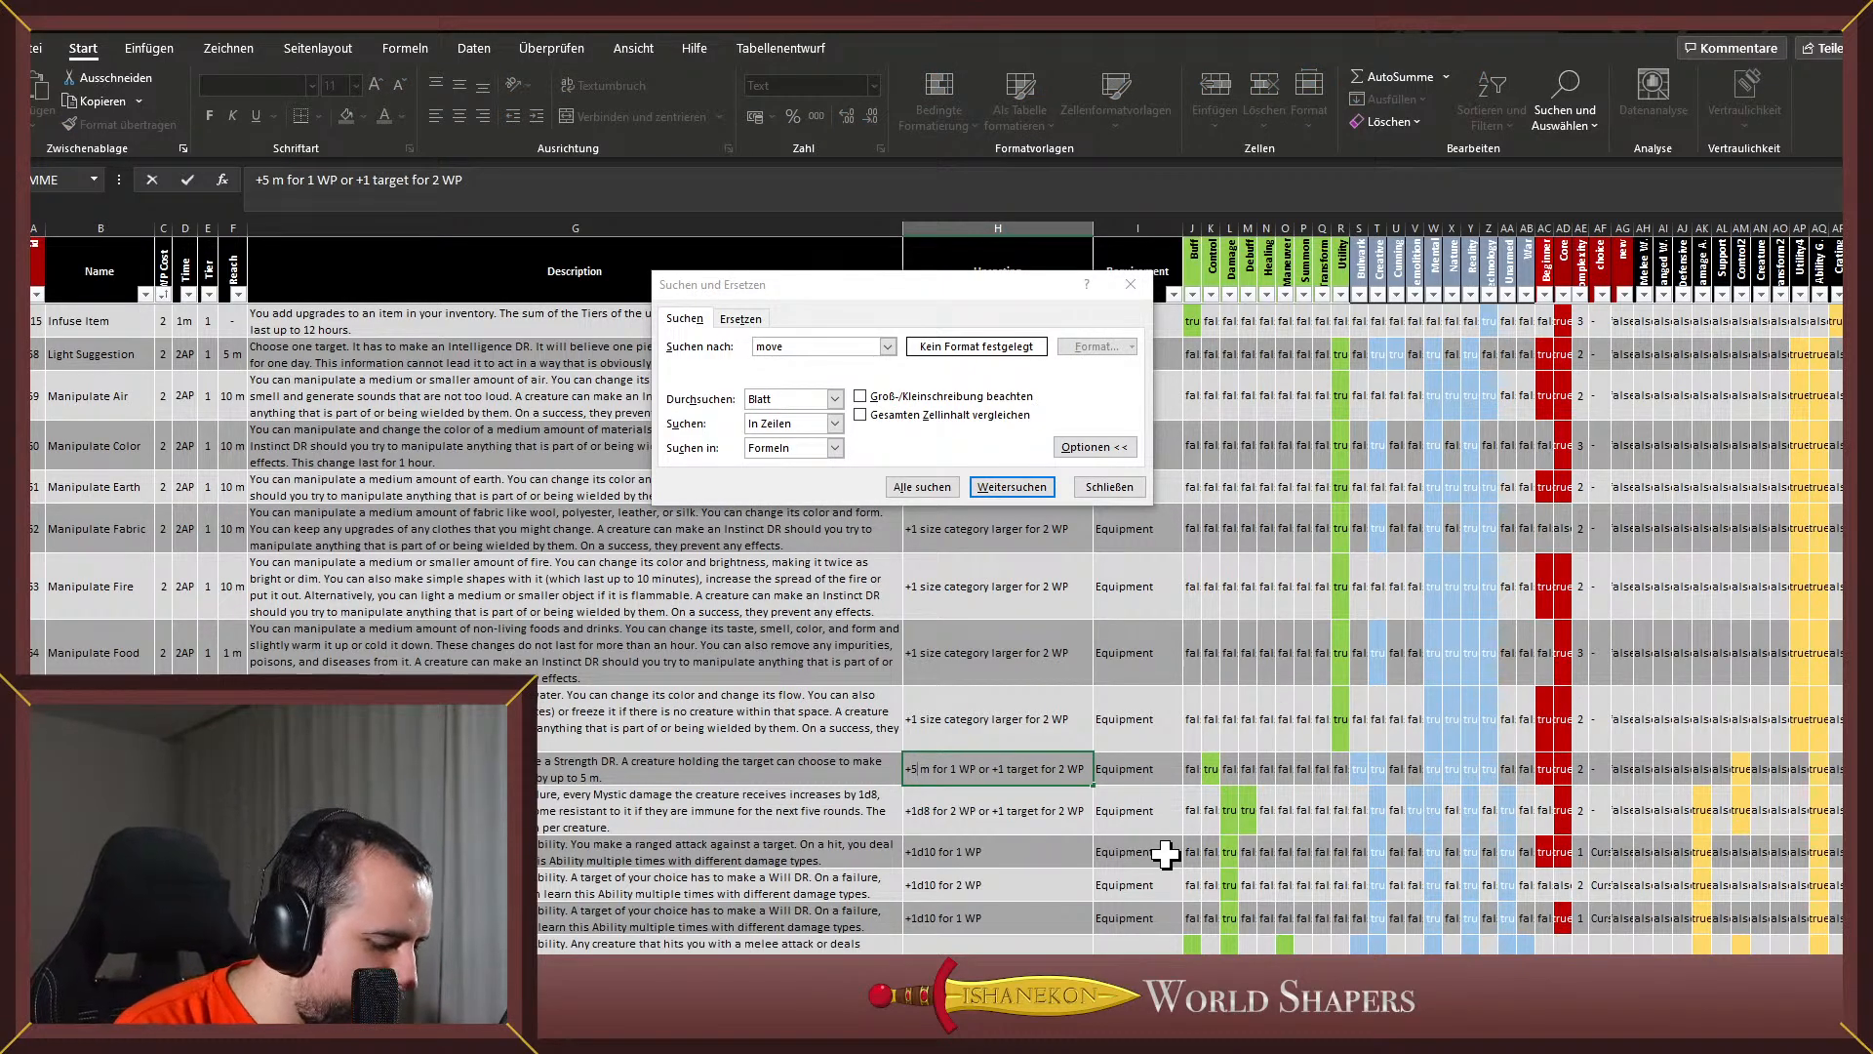
key(BackSpace)
text(4)
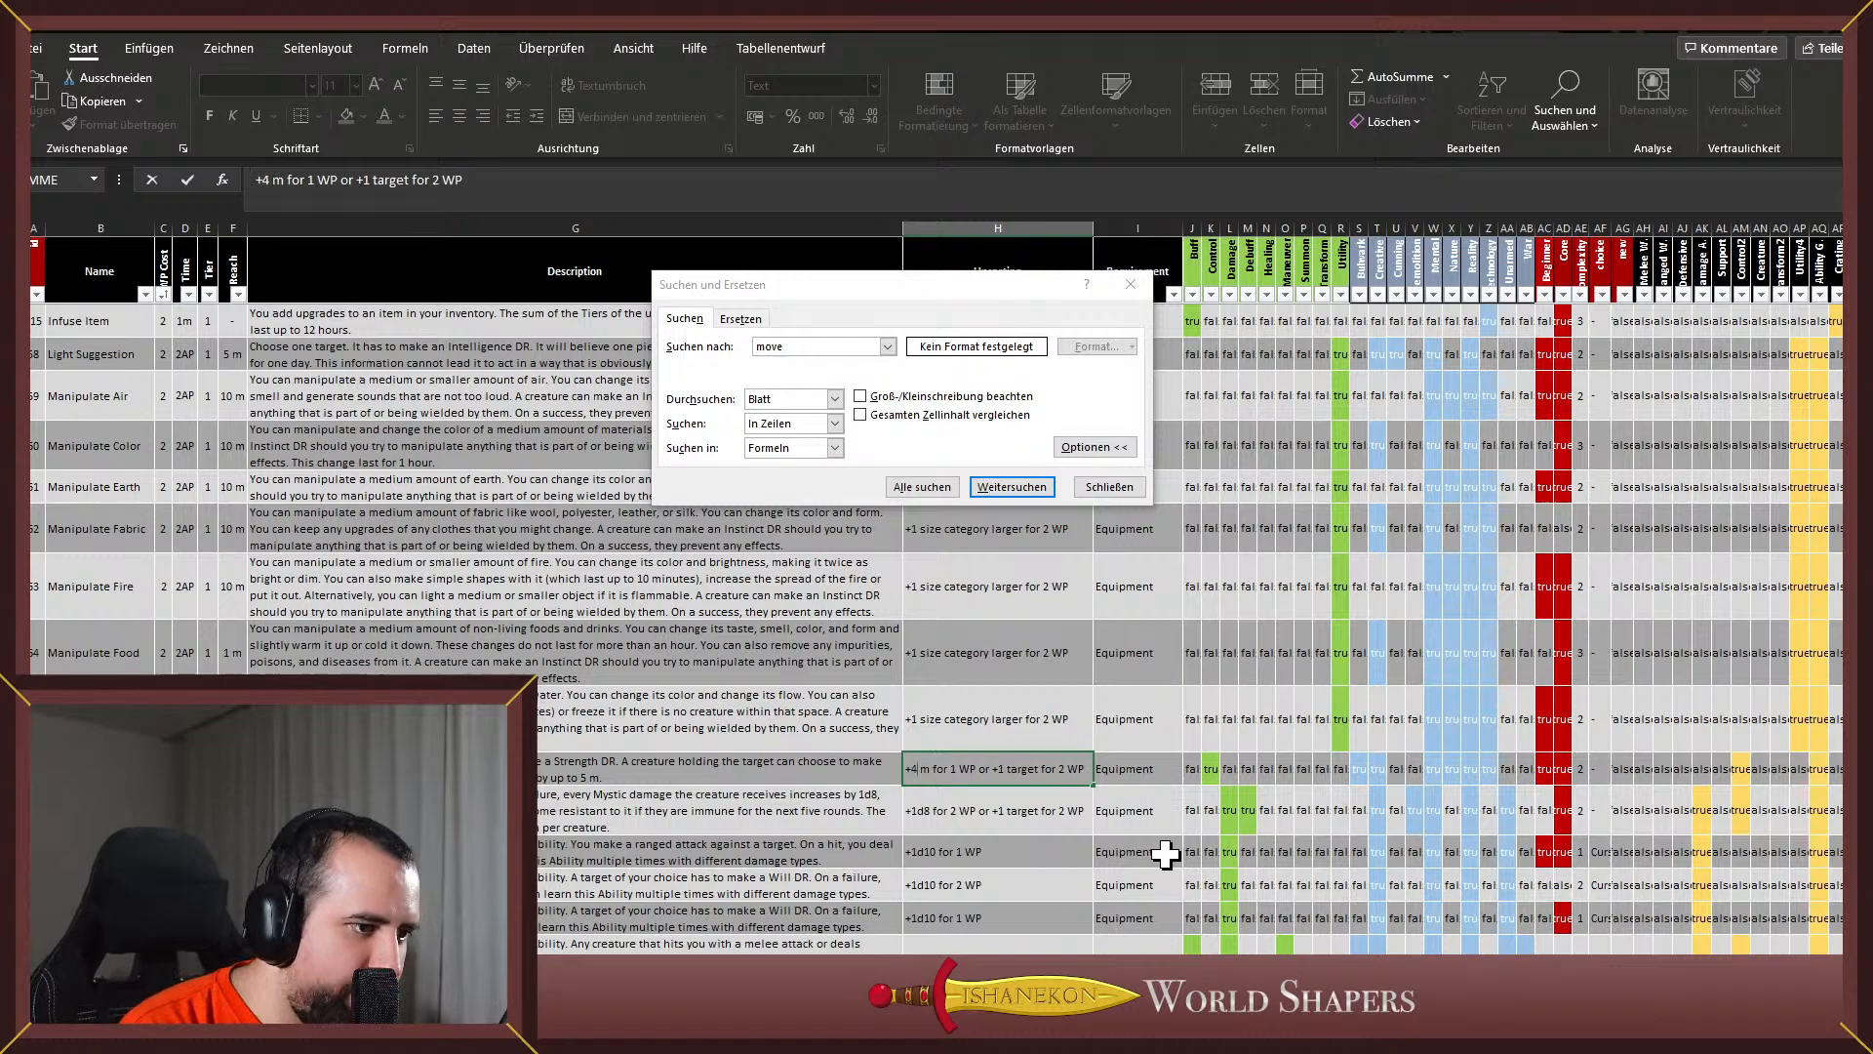
Set the move distance in Move Target's description to 4 m
click(587, 774)
double_click(588, 774)
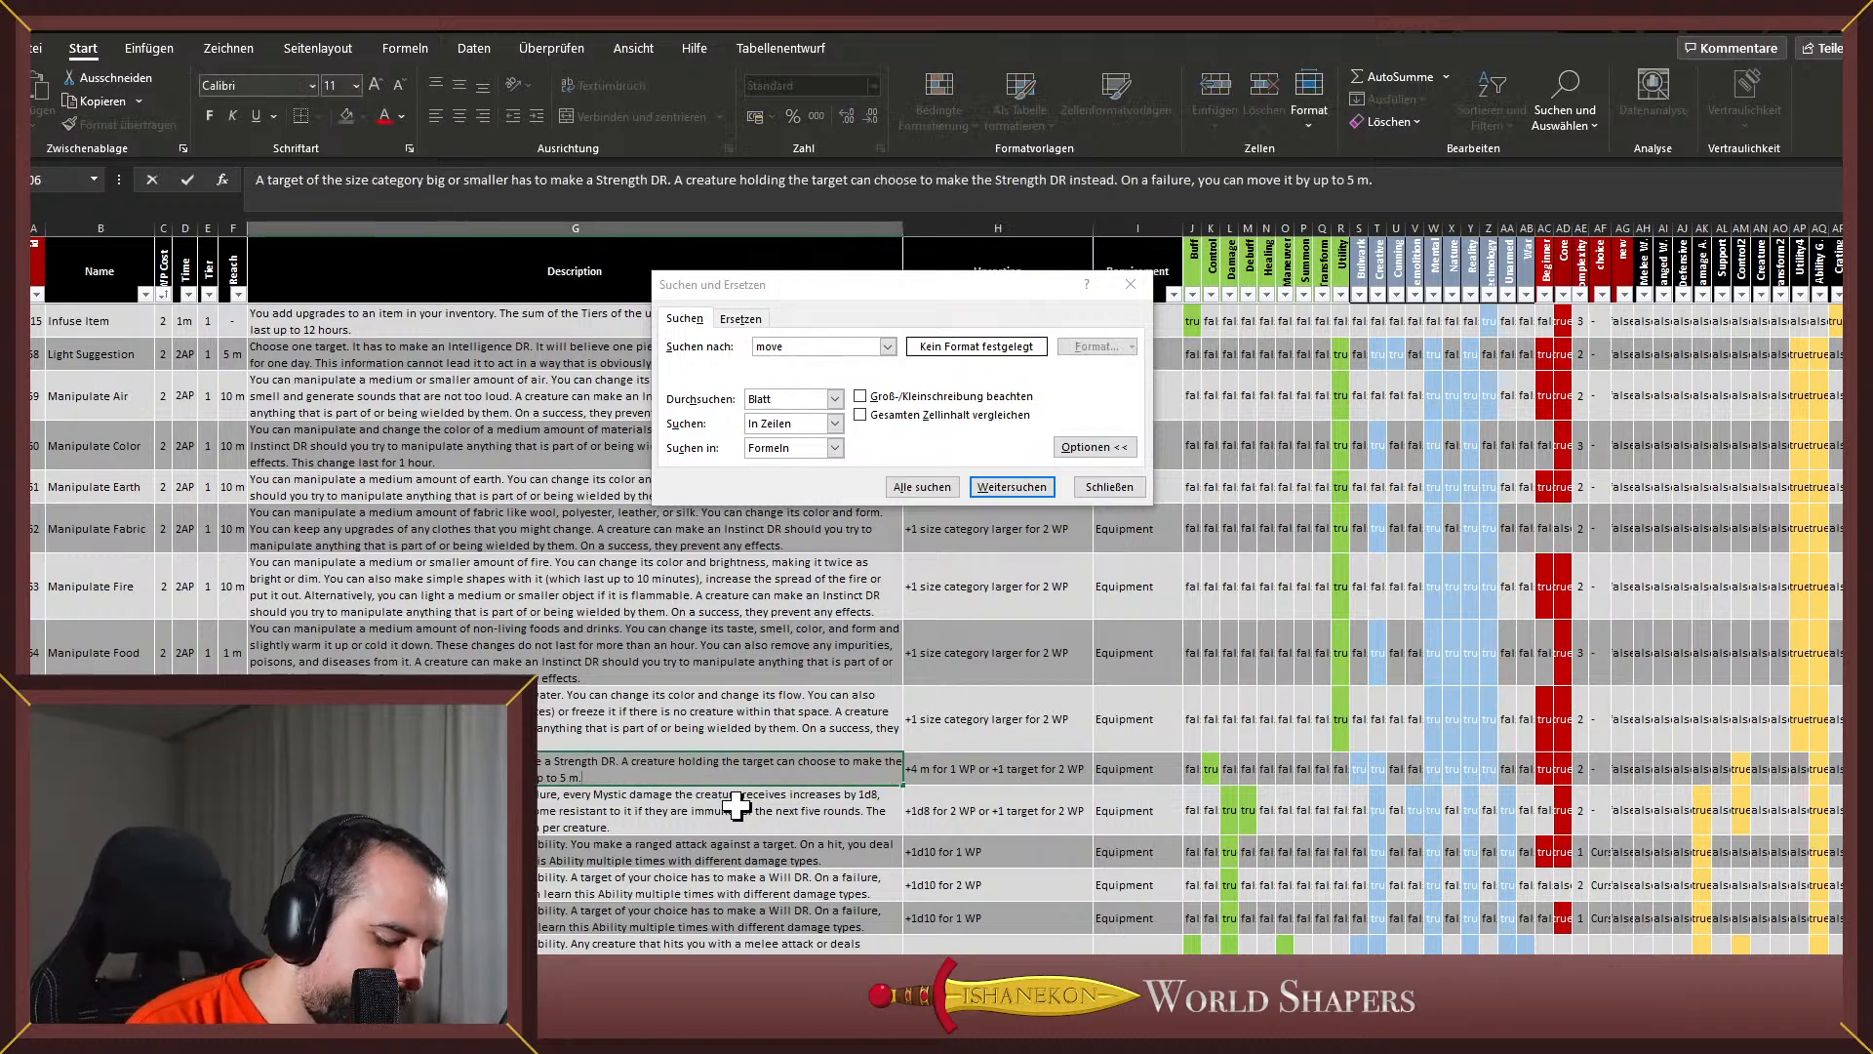
key(BackSpace)
text(4)
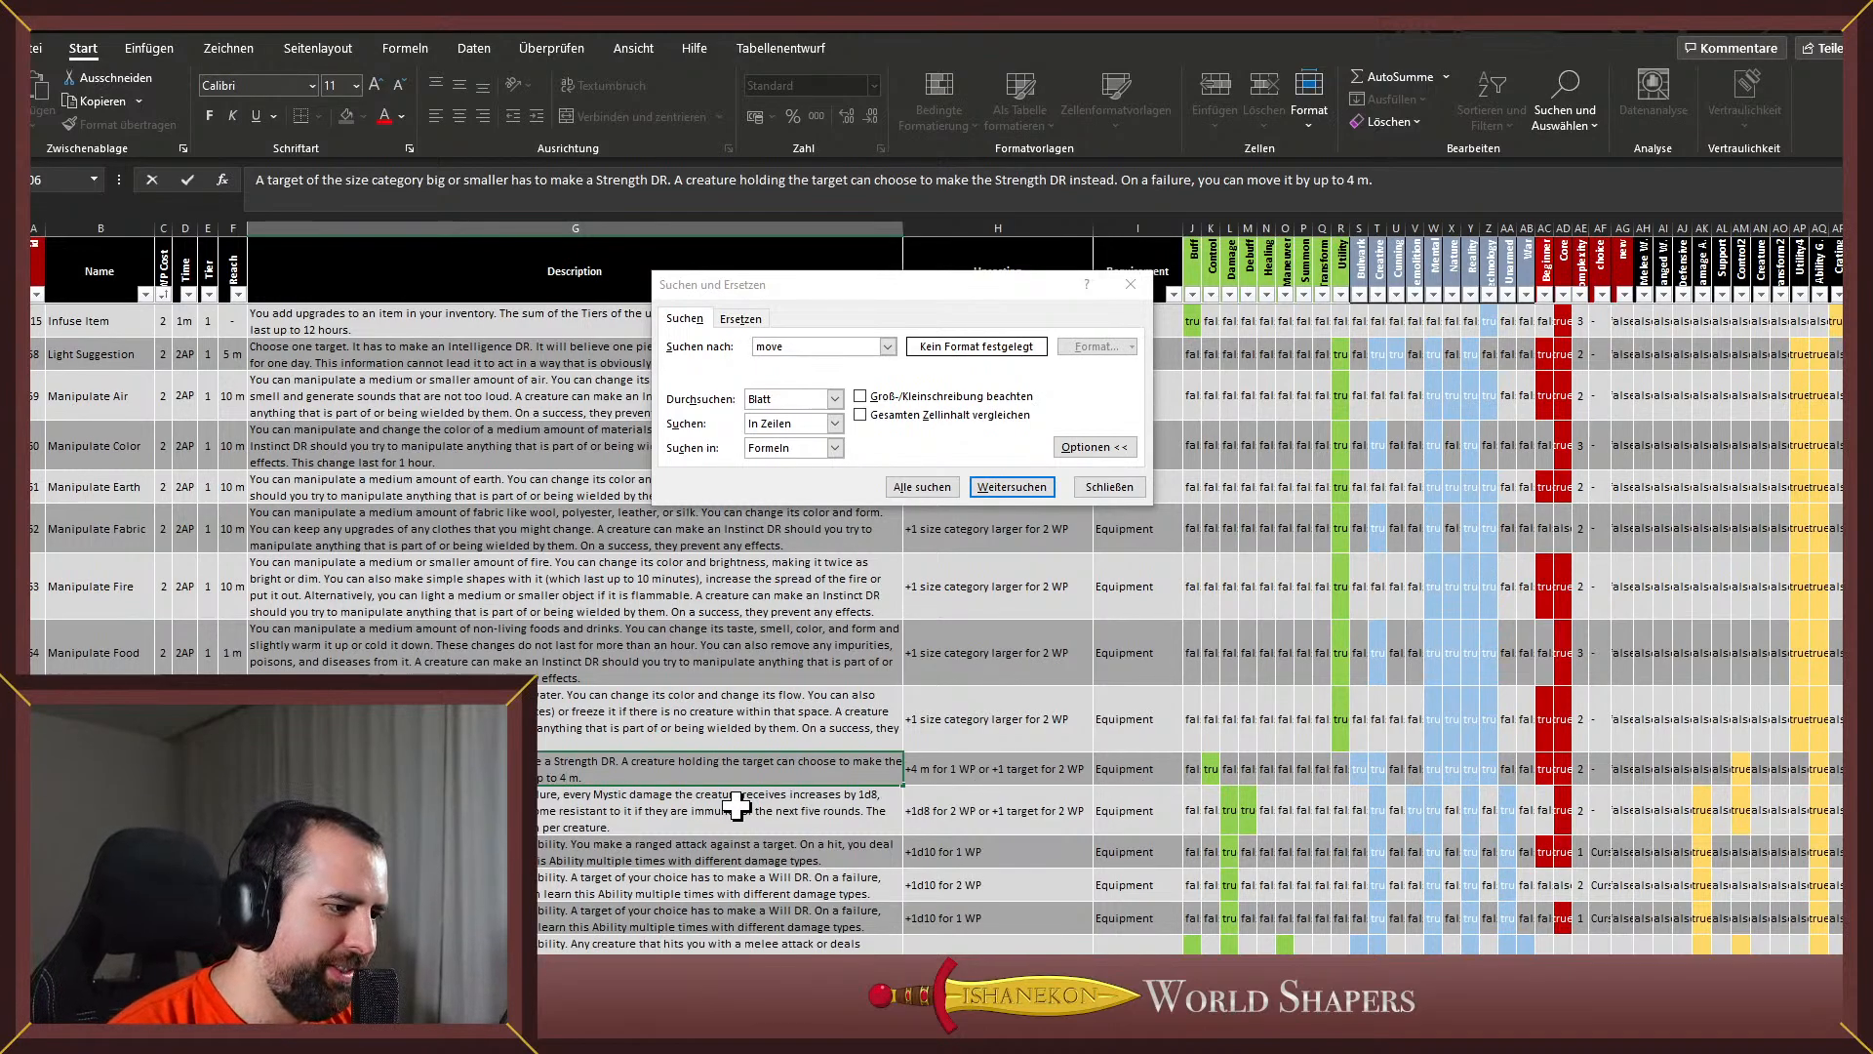
Find Pushing Force among the "move" matches and set its upcasting movement option to +2 m for 1 WP
click(995, 493)
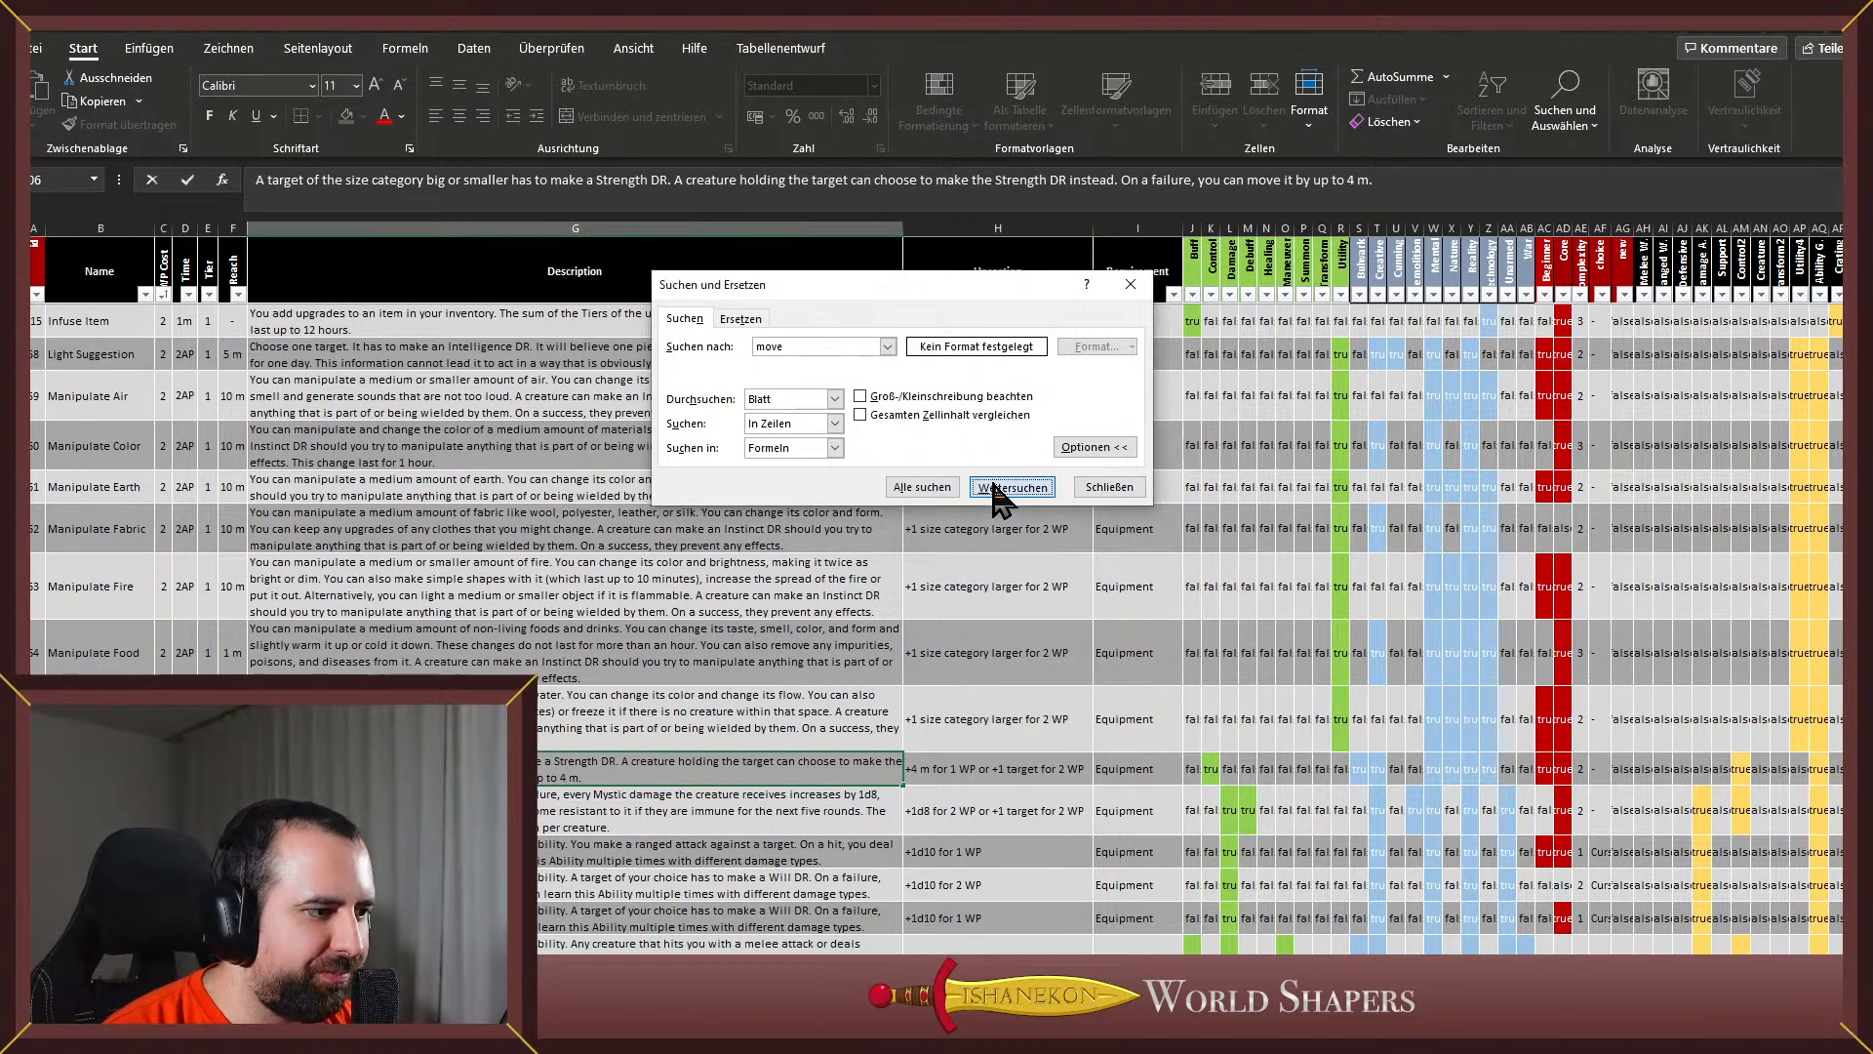
click(997, 487)
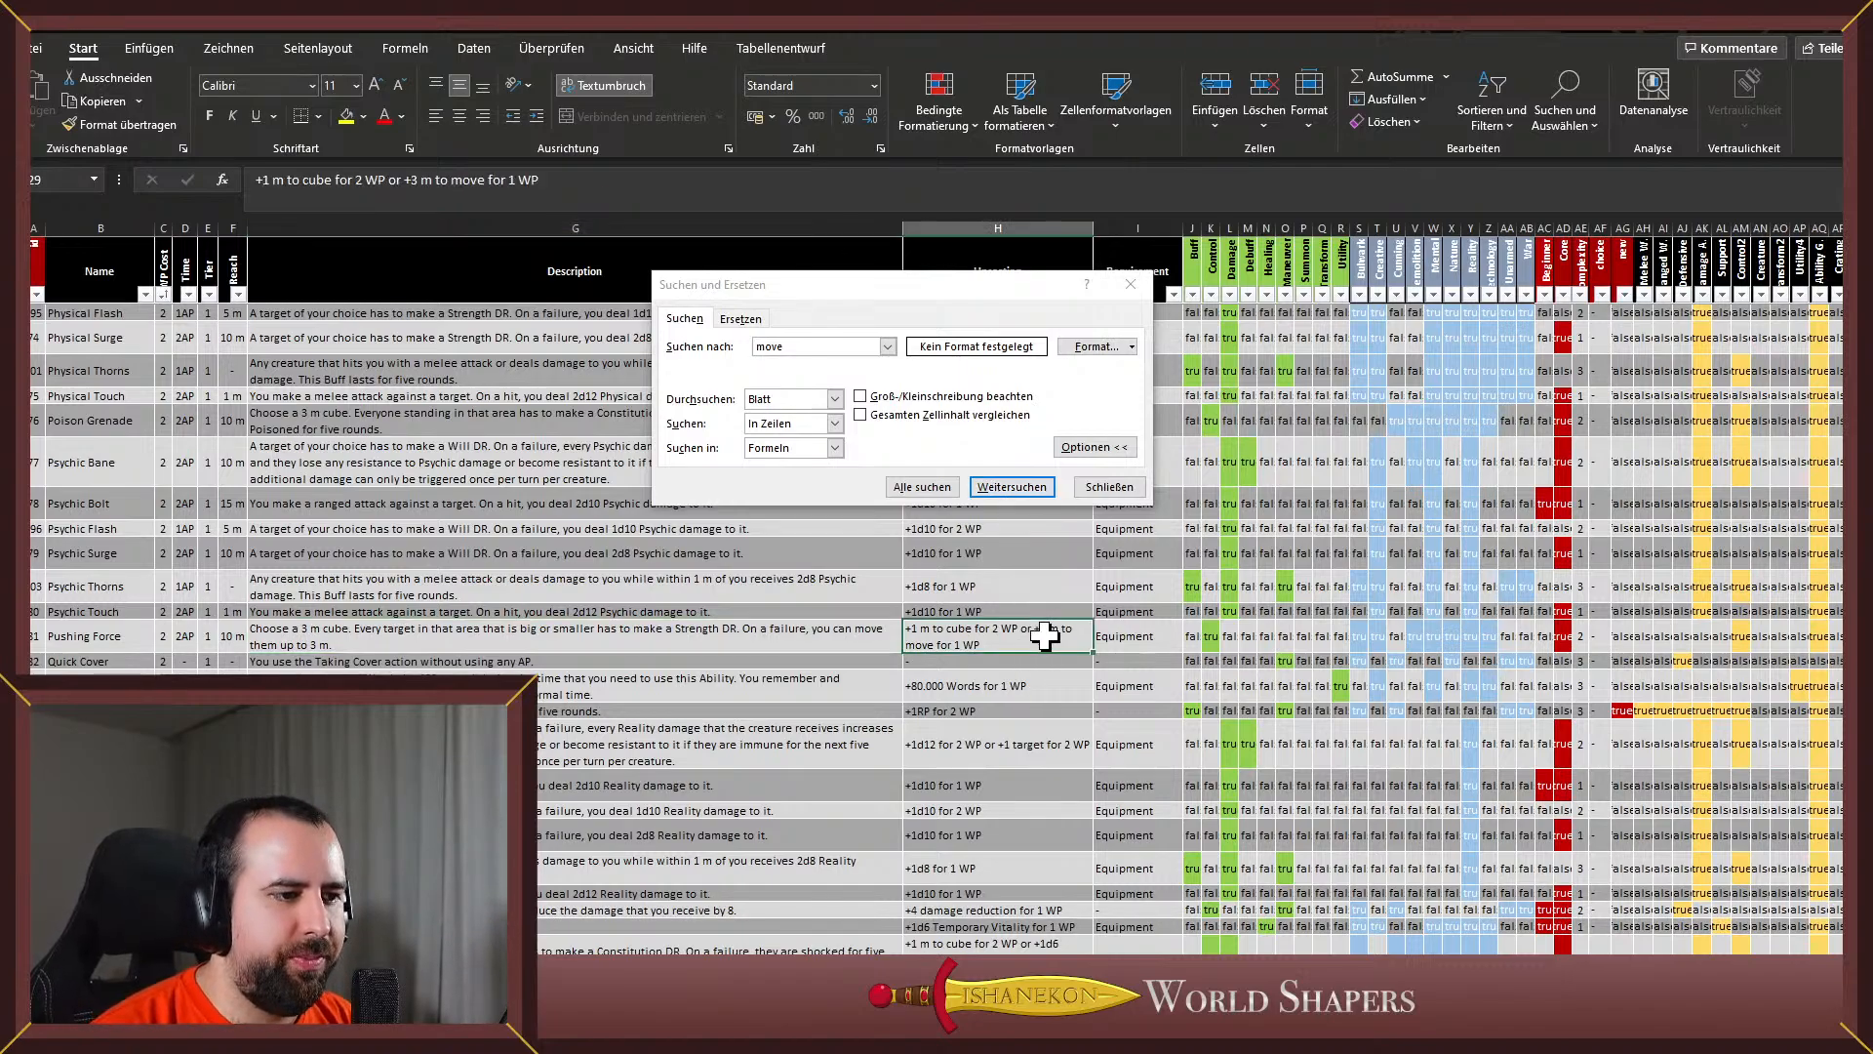
double_click(1043, 629)
key(BackSpace)
text(2)
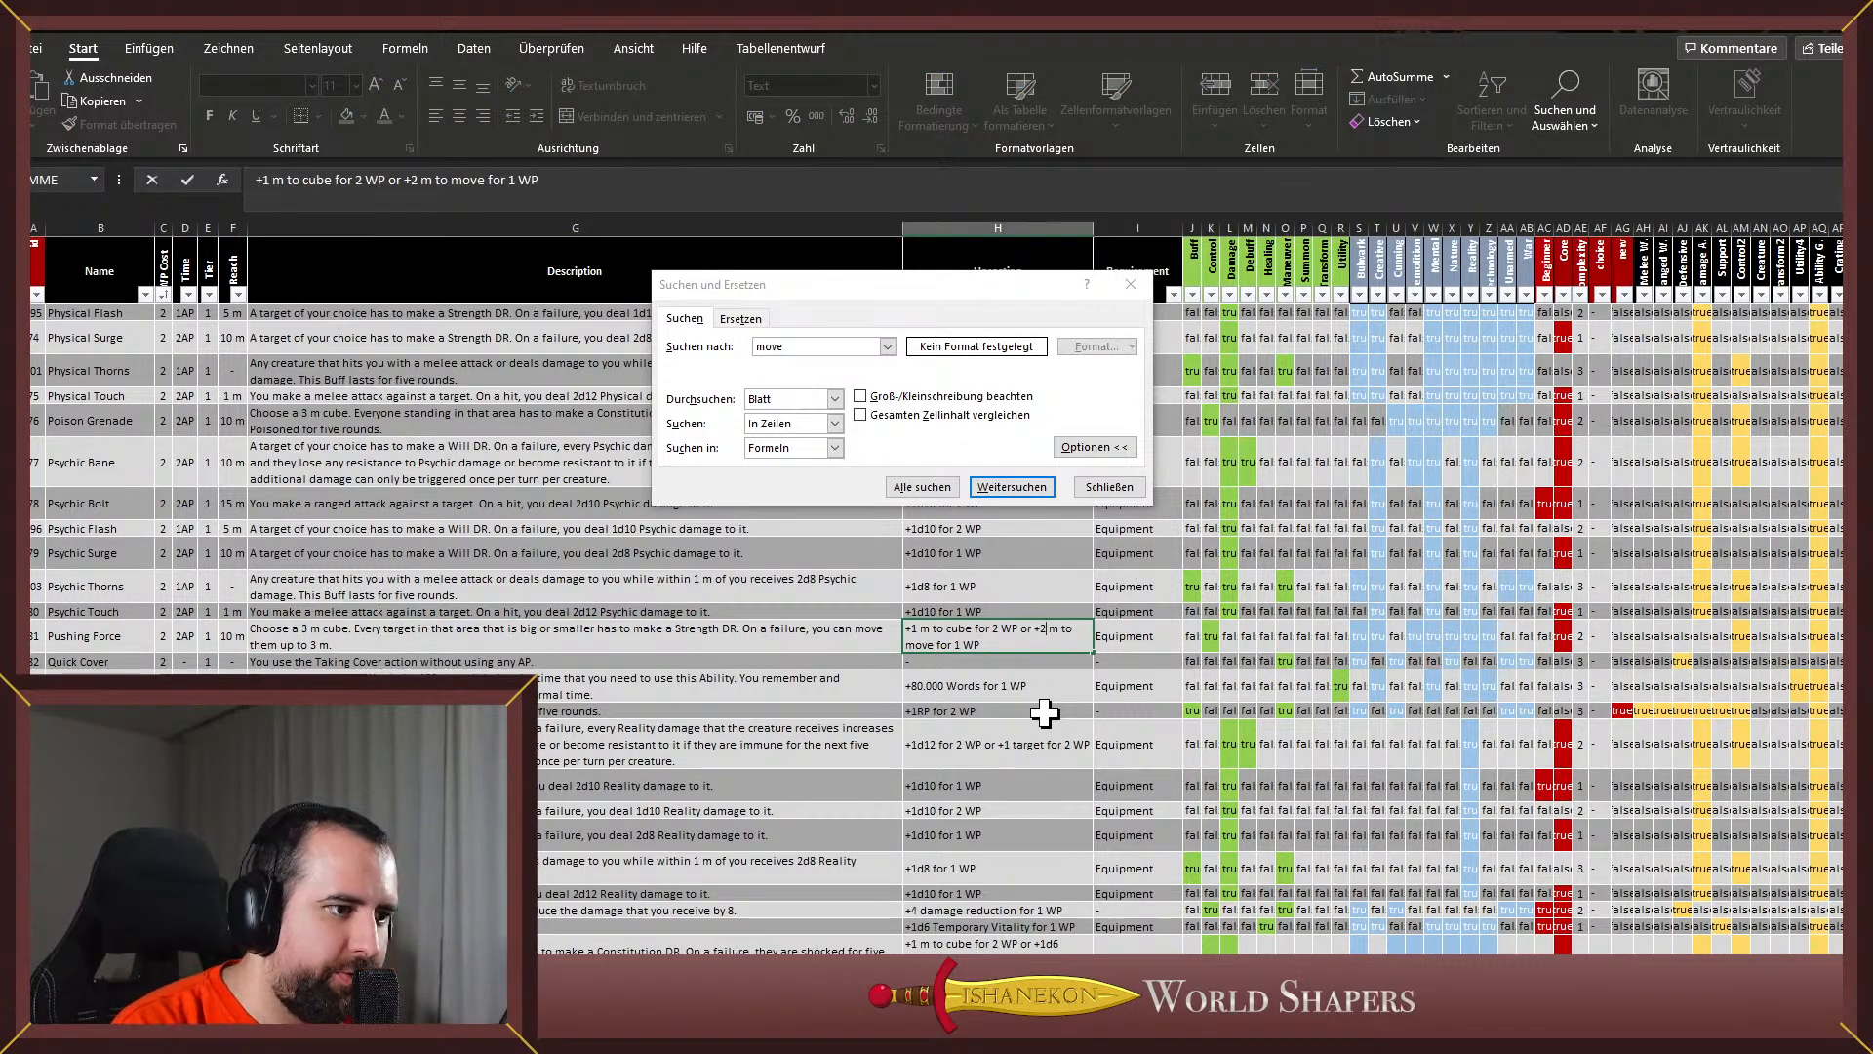
Compare Pushing Force's description with its upcasting values and the neighbouring abilities
click(551, 634)
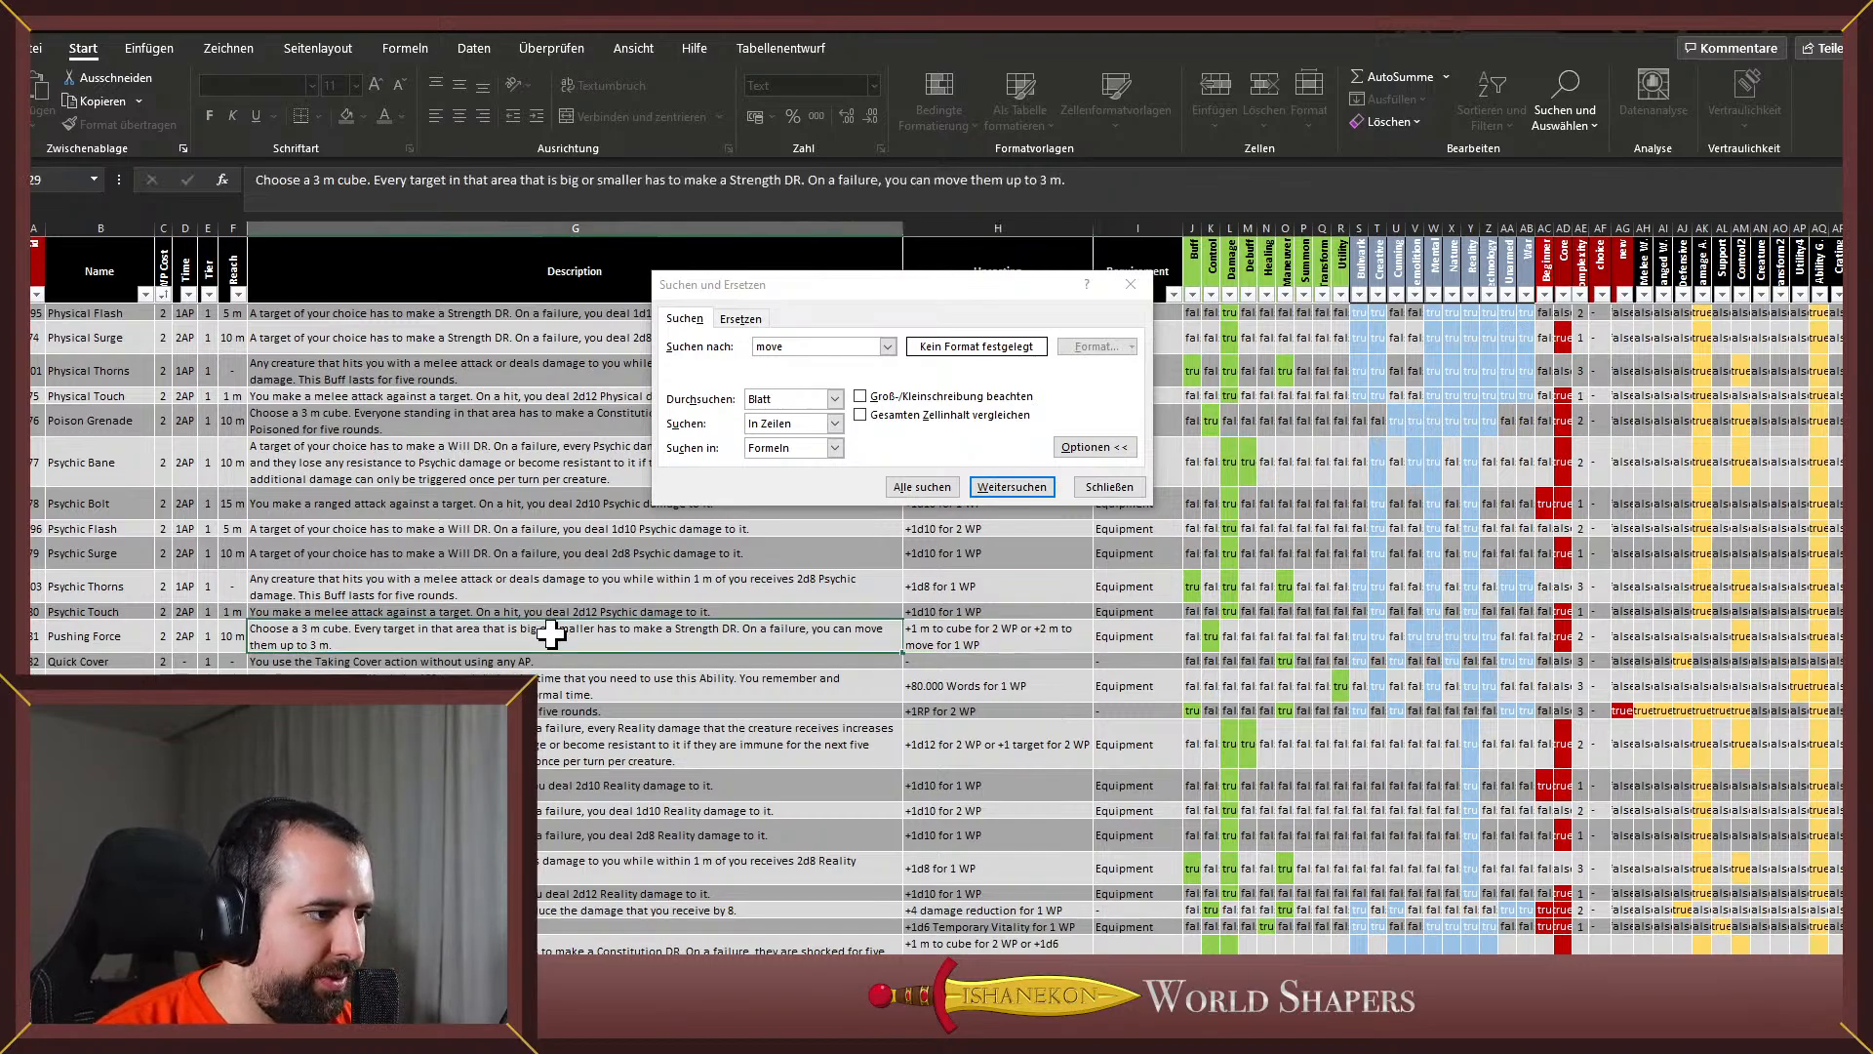
double_click(313, 645)
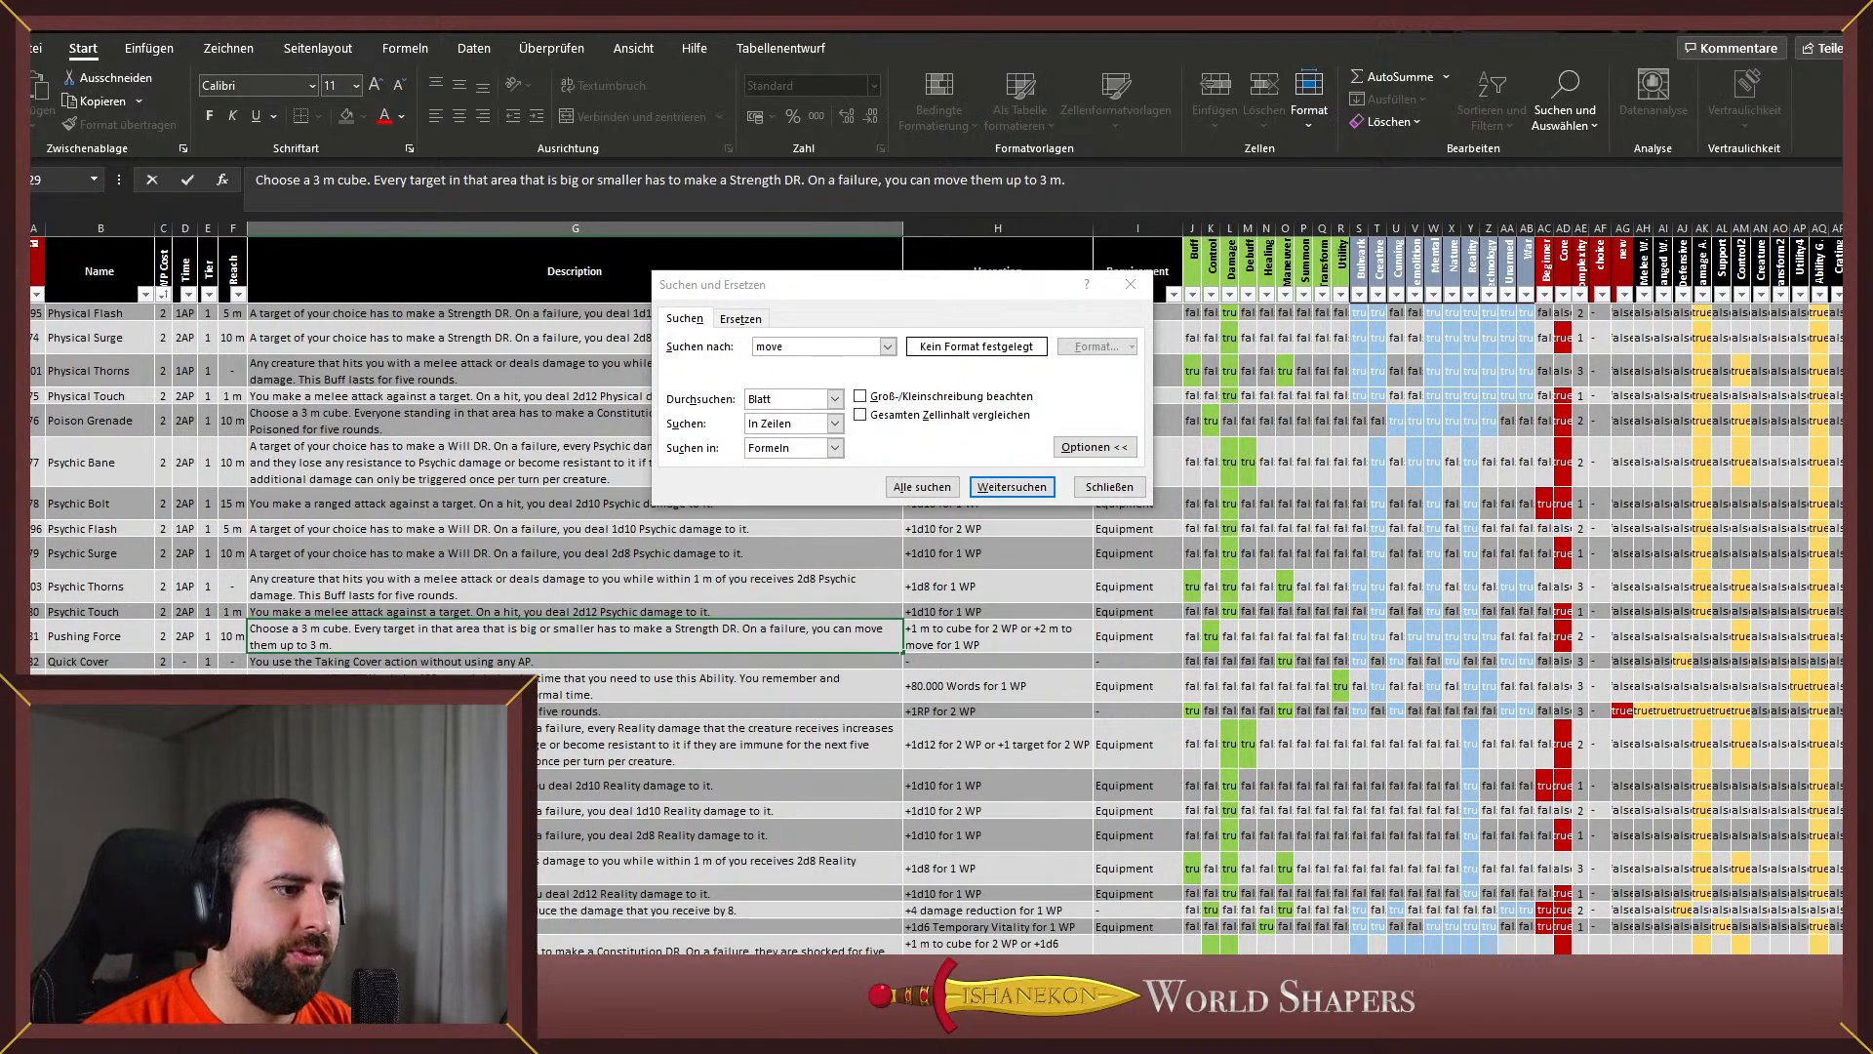
double_click(1044, 630)
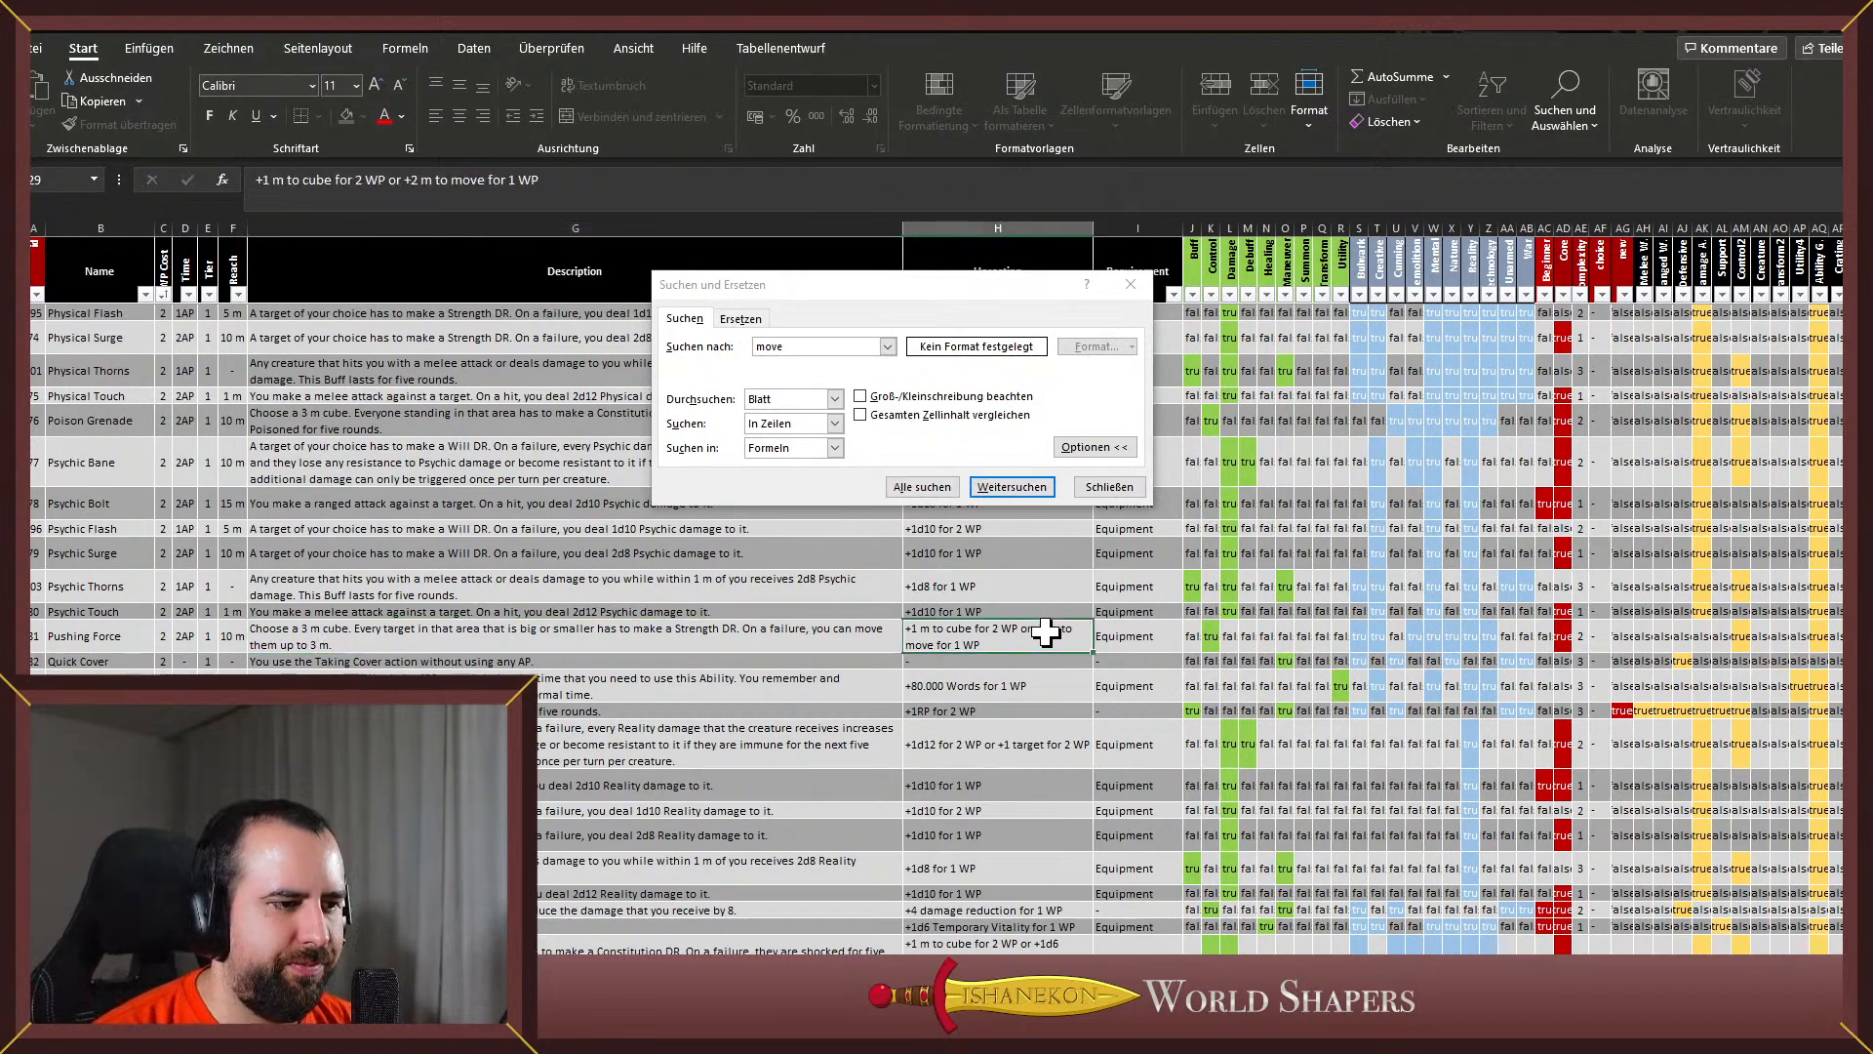
click(786, 686)
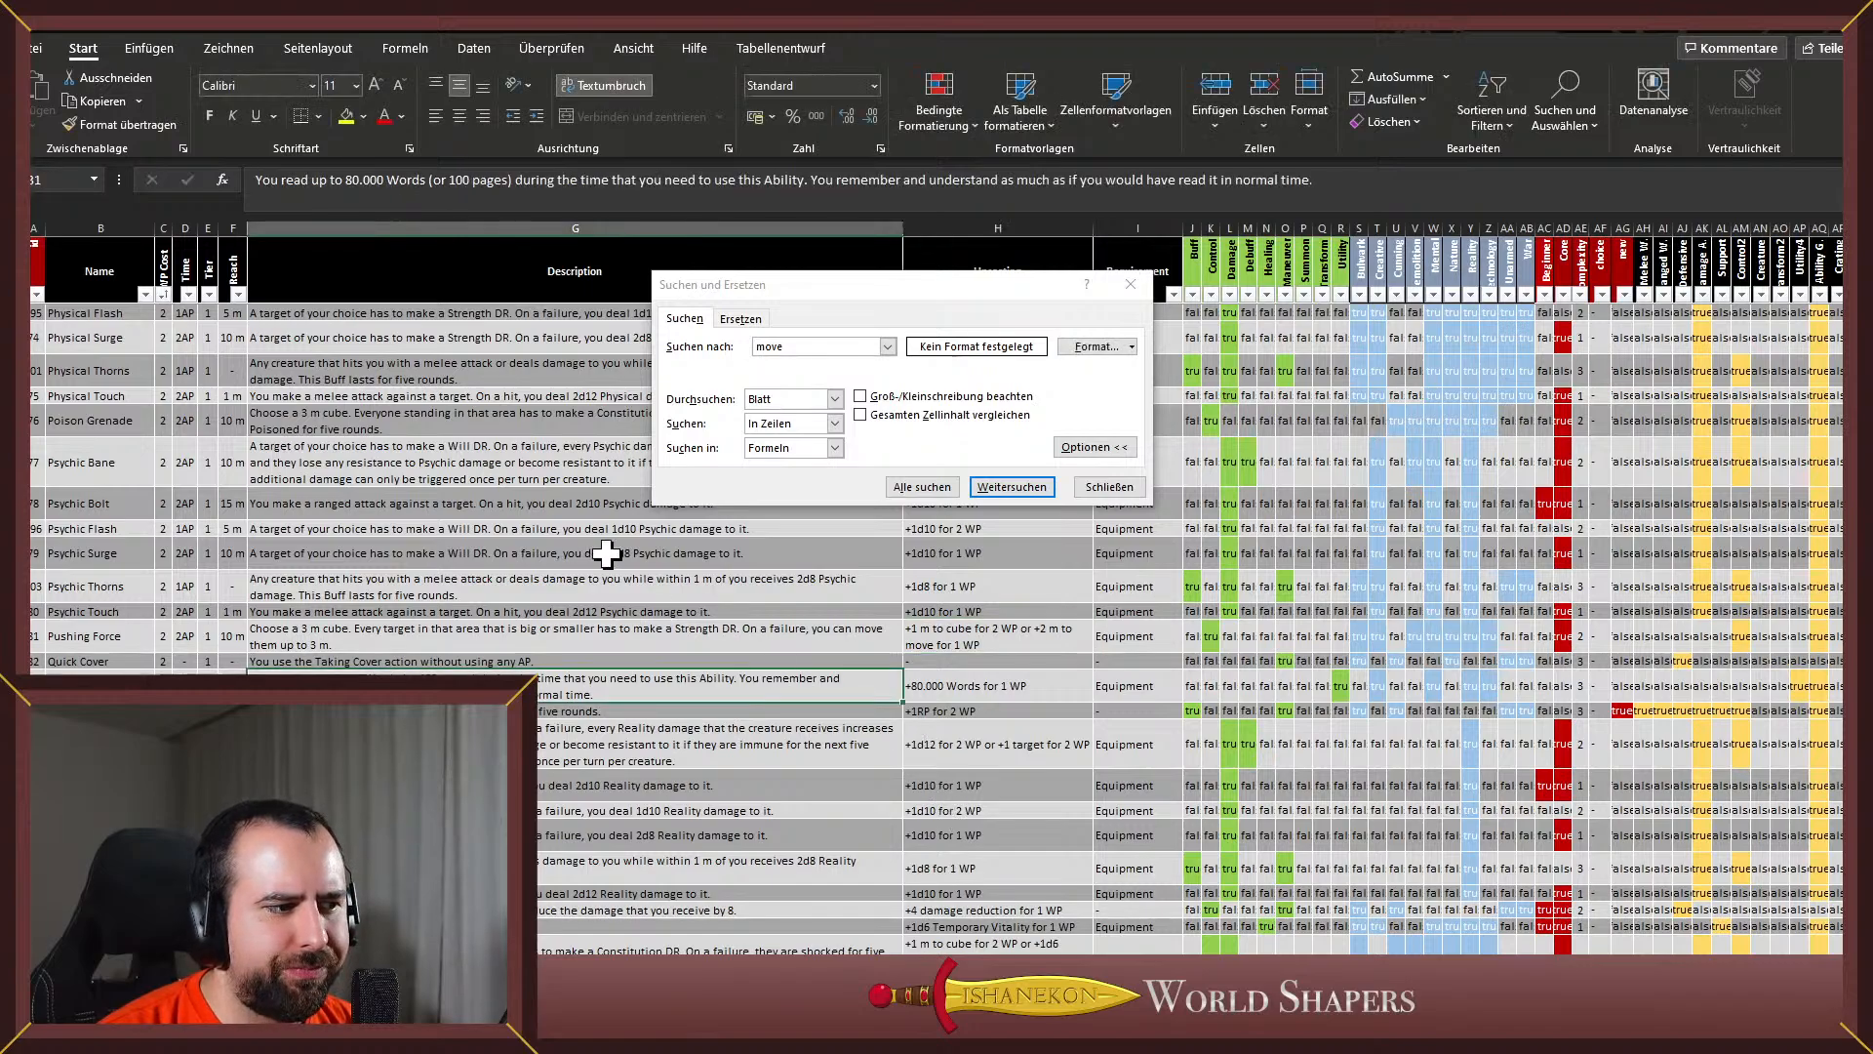
click(566, 632)
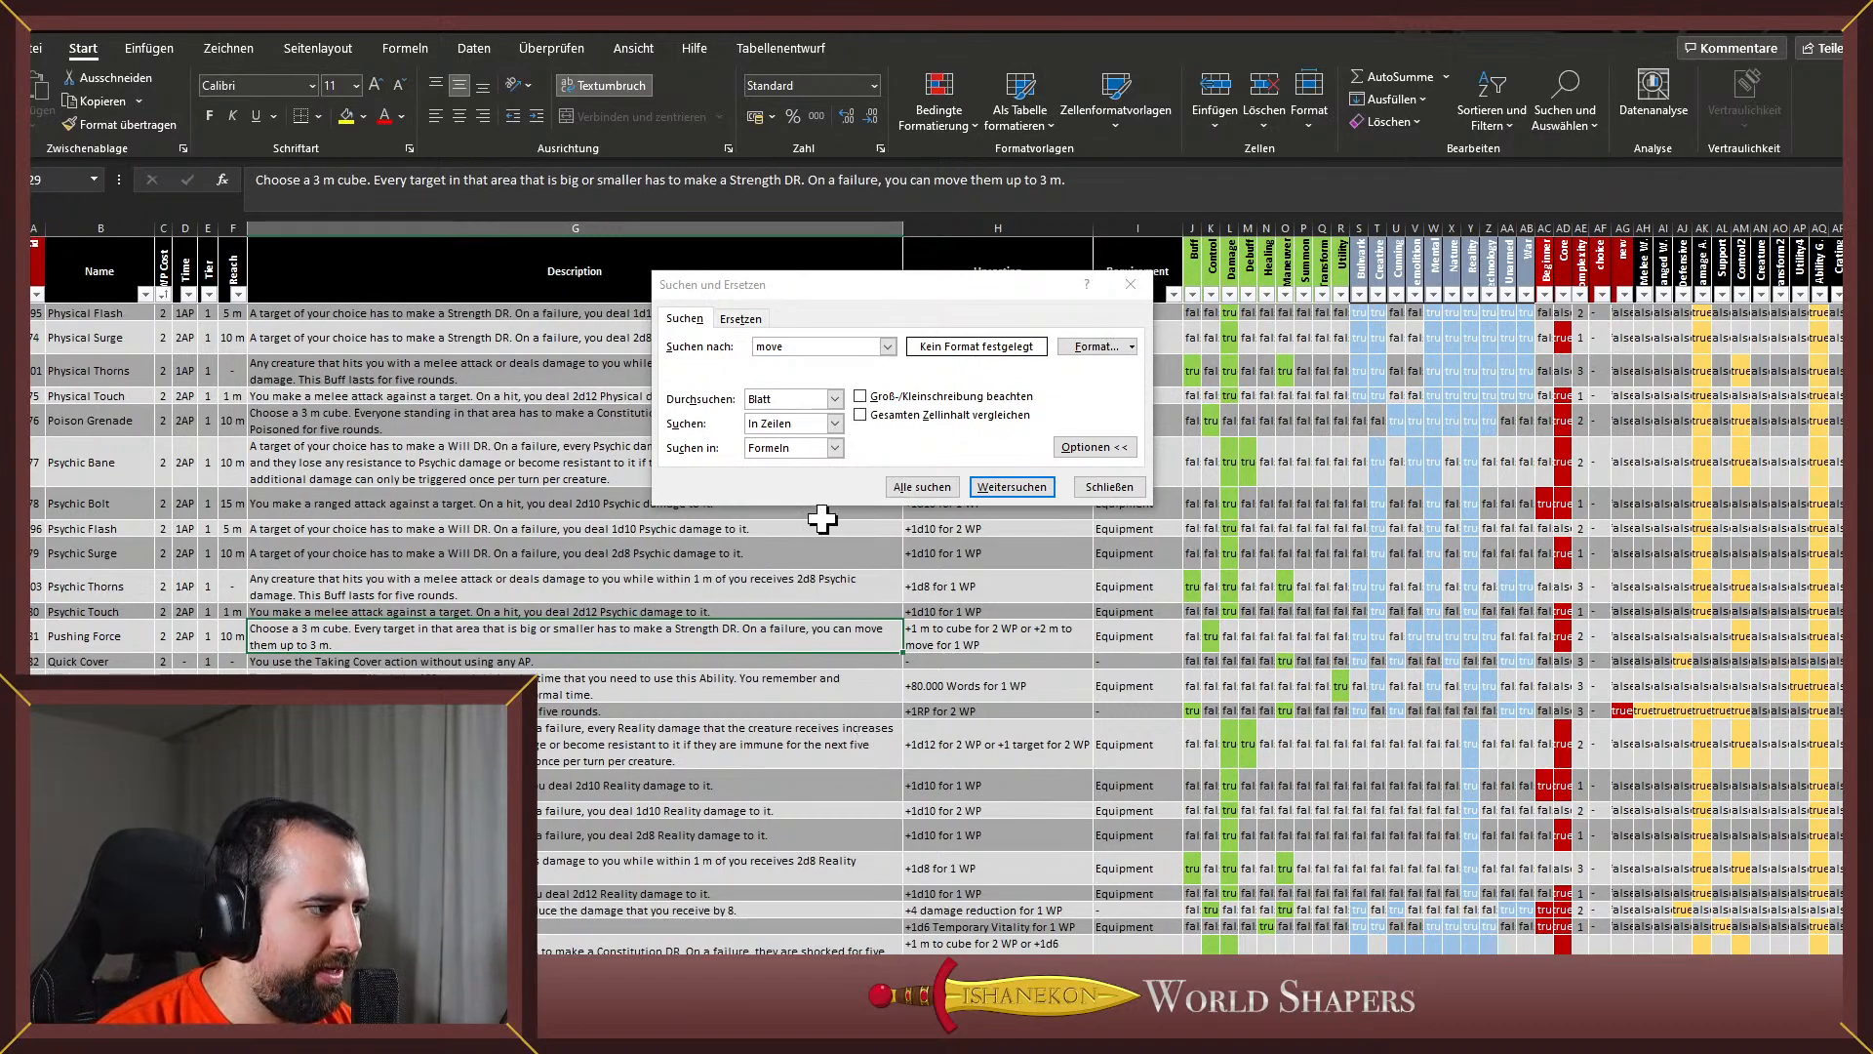
Review the remaining "move" matches among the 2 WP abilities, from Pushing Force through Simple Illusion and the ground-area abilities to Wandering Sickness
click(1009, 490)
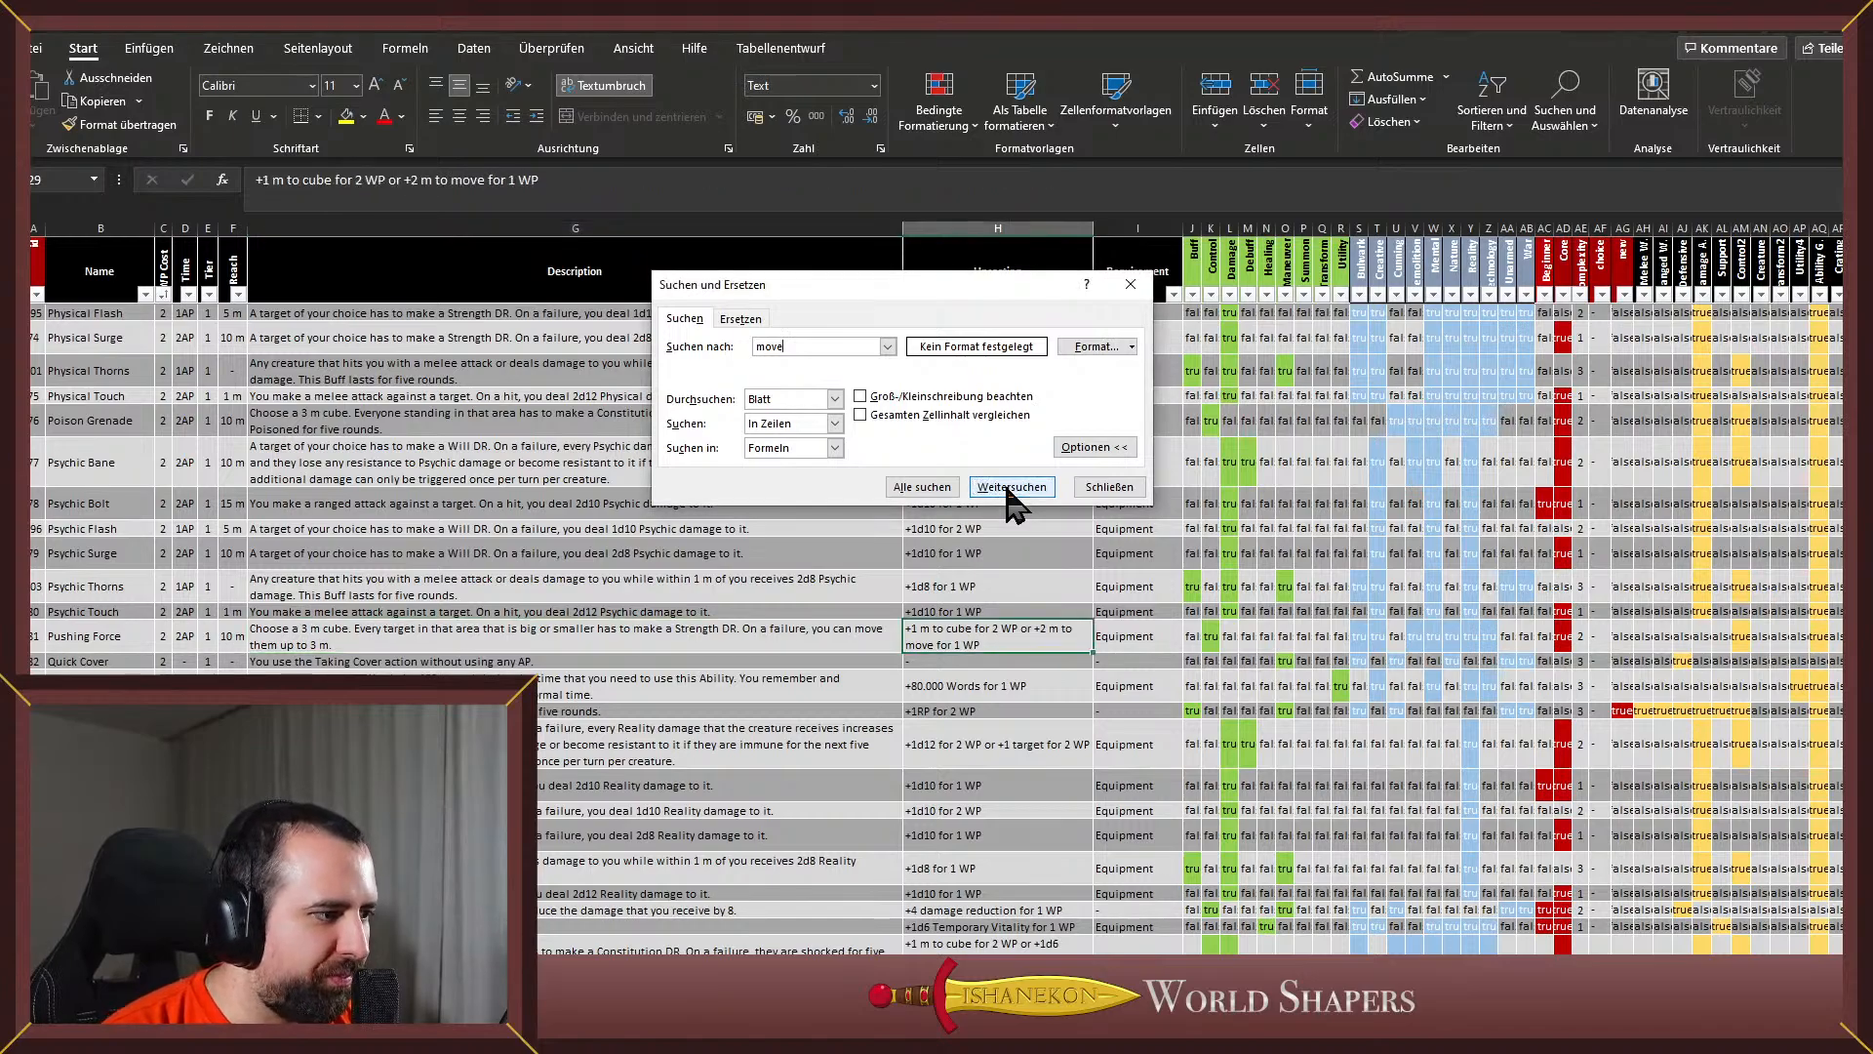
click(1011, 492)
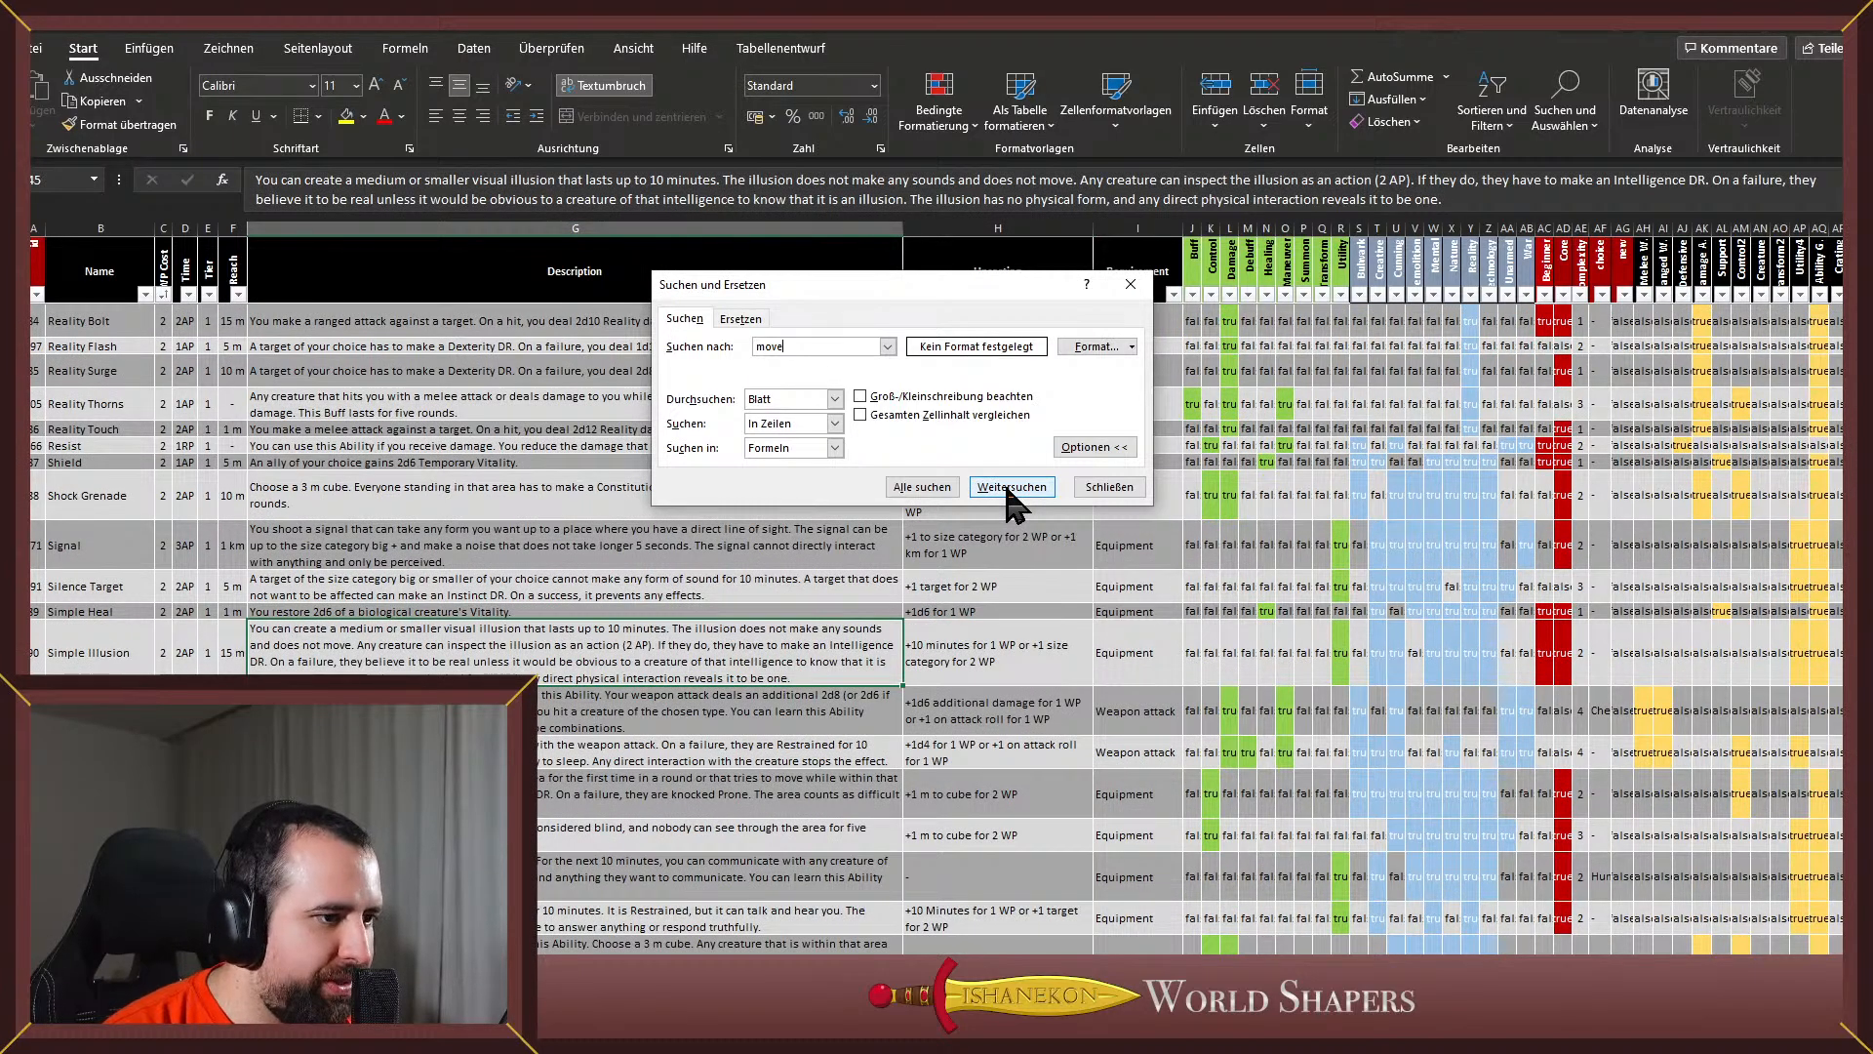
click(1011, 492)
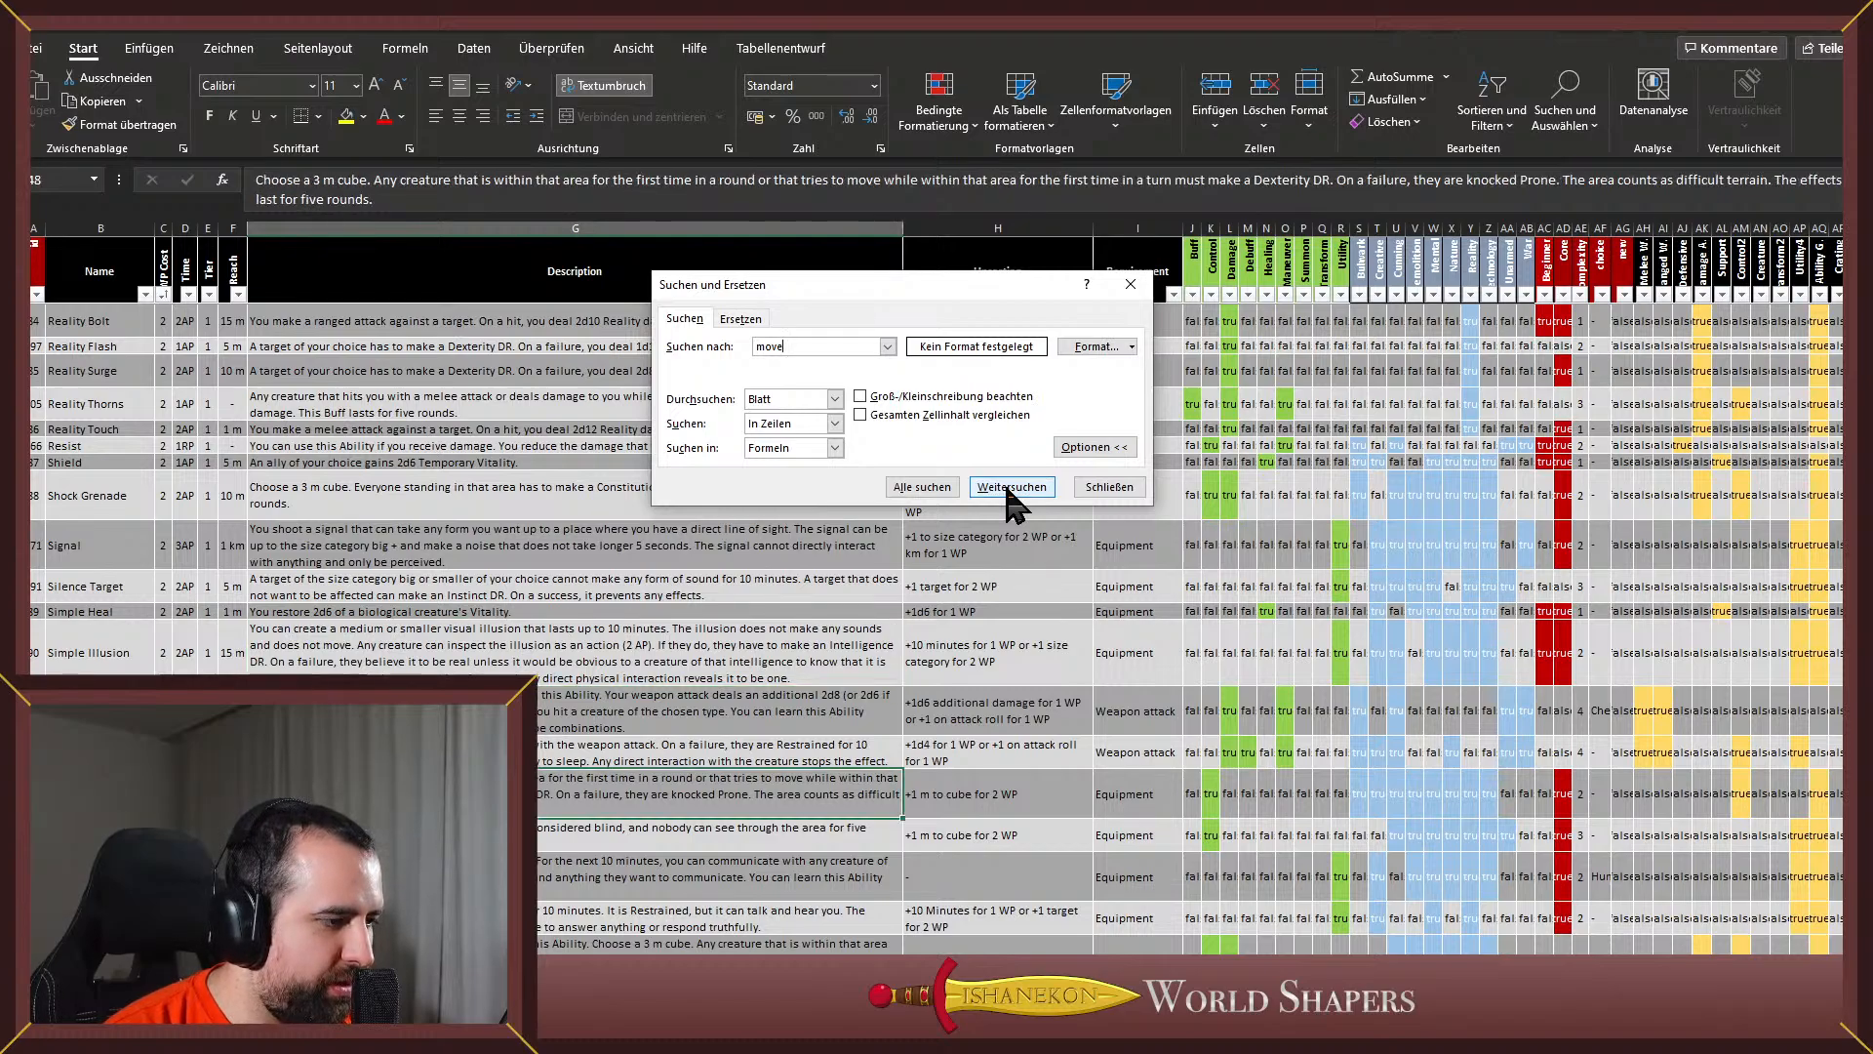
click(1011, 493)
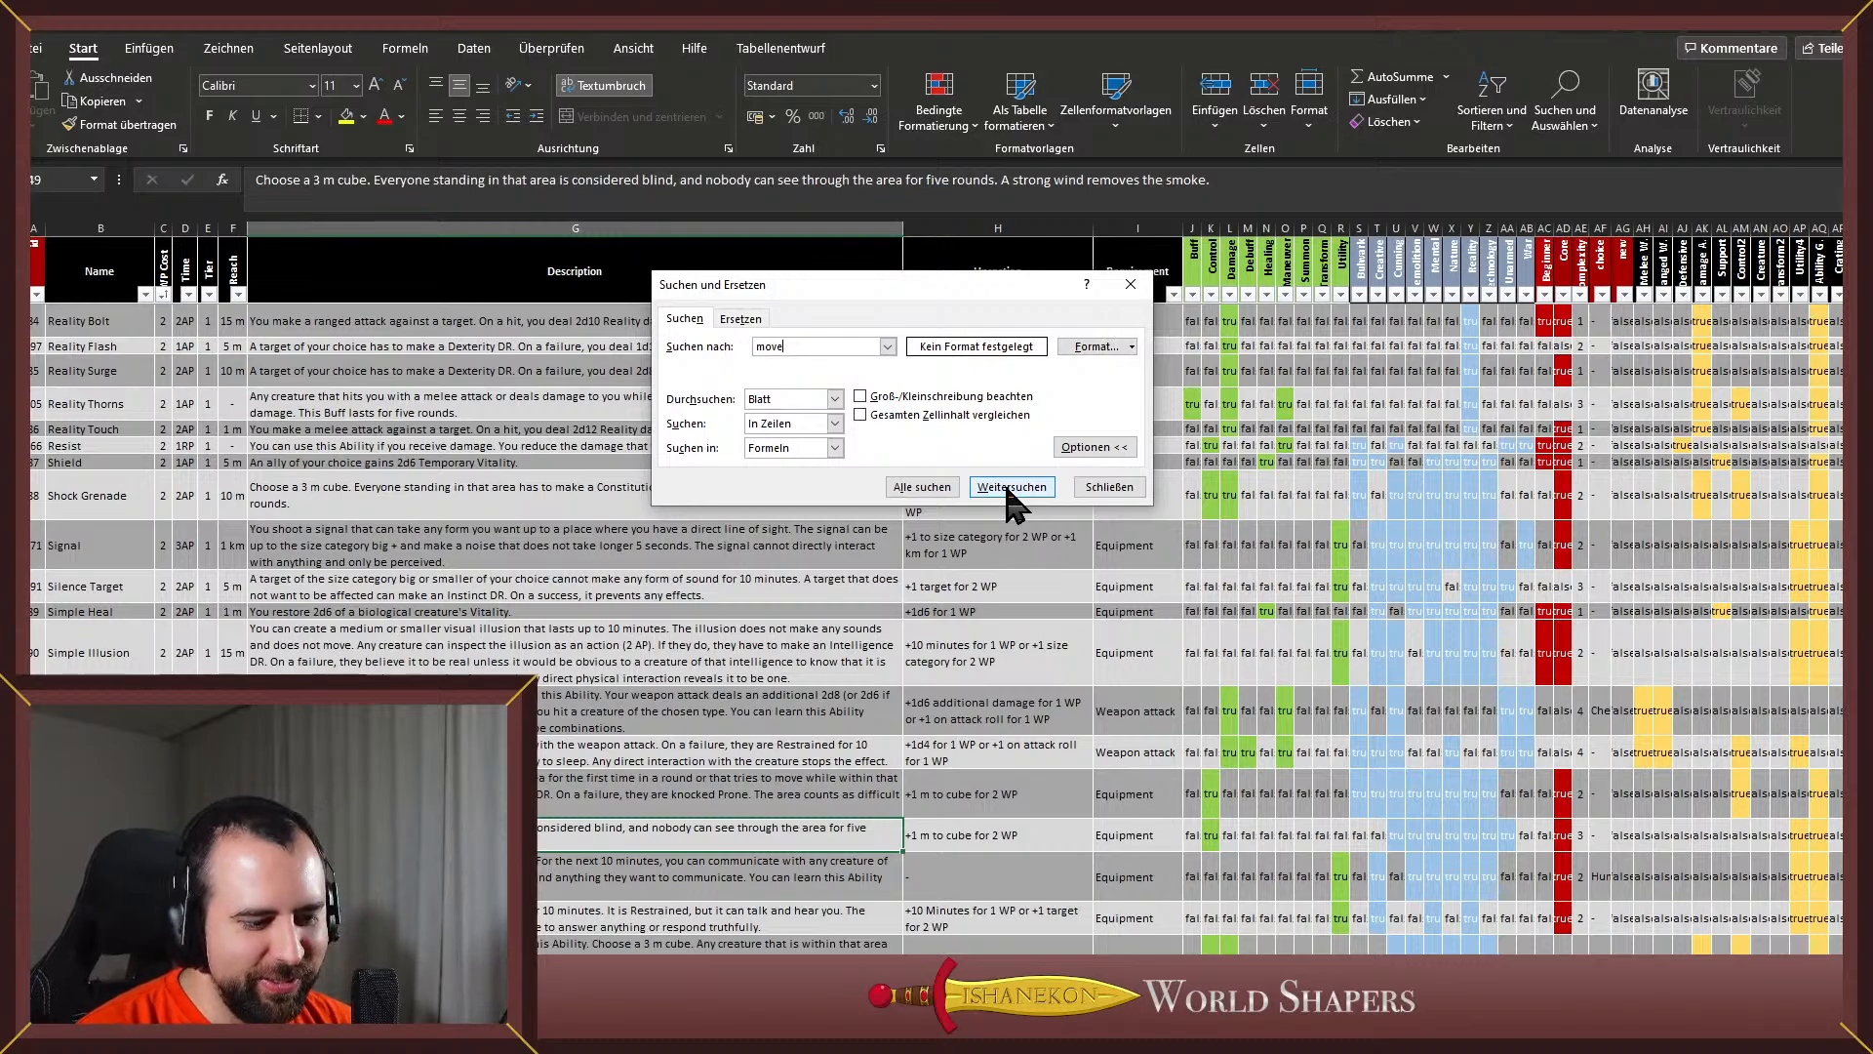
click(1011, 488)
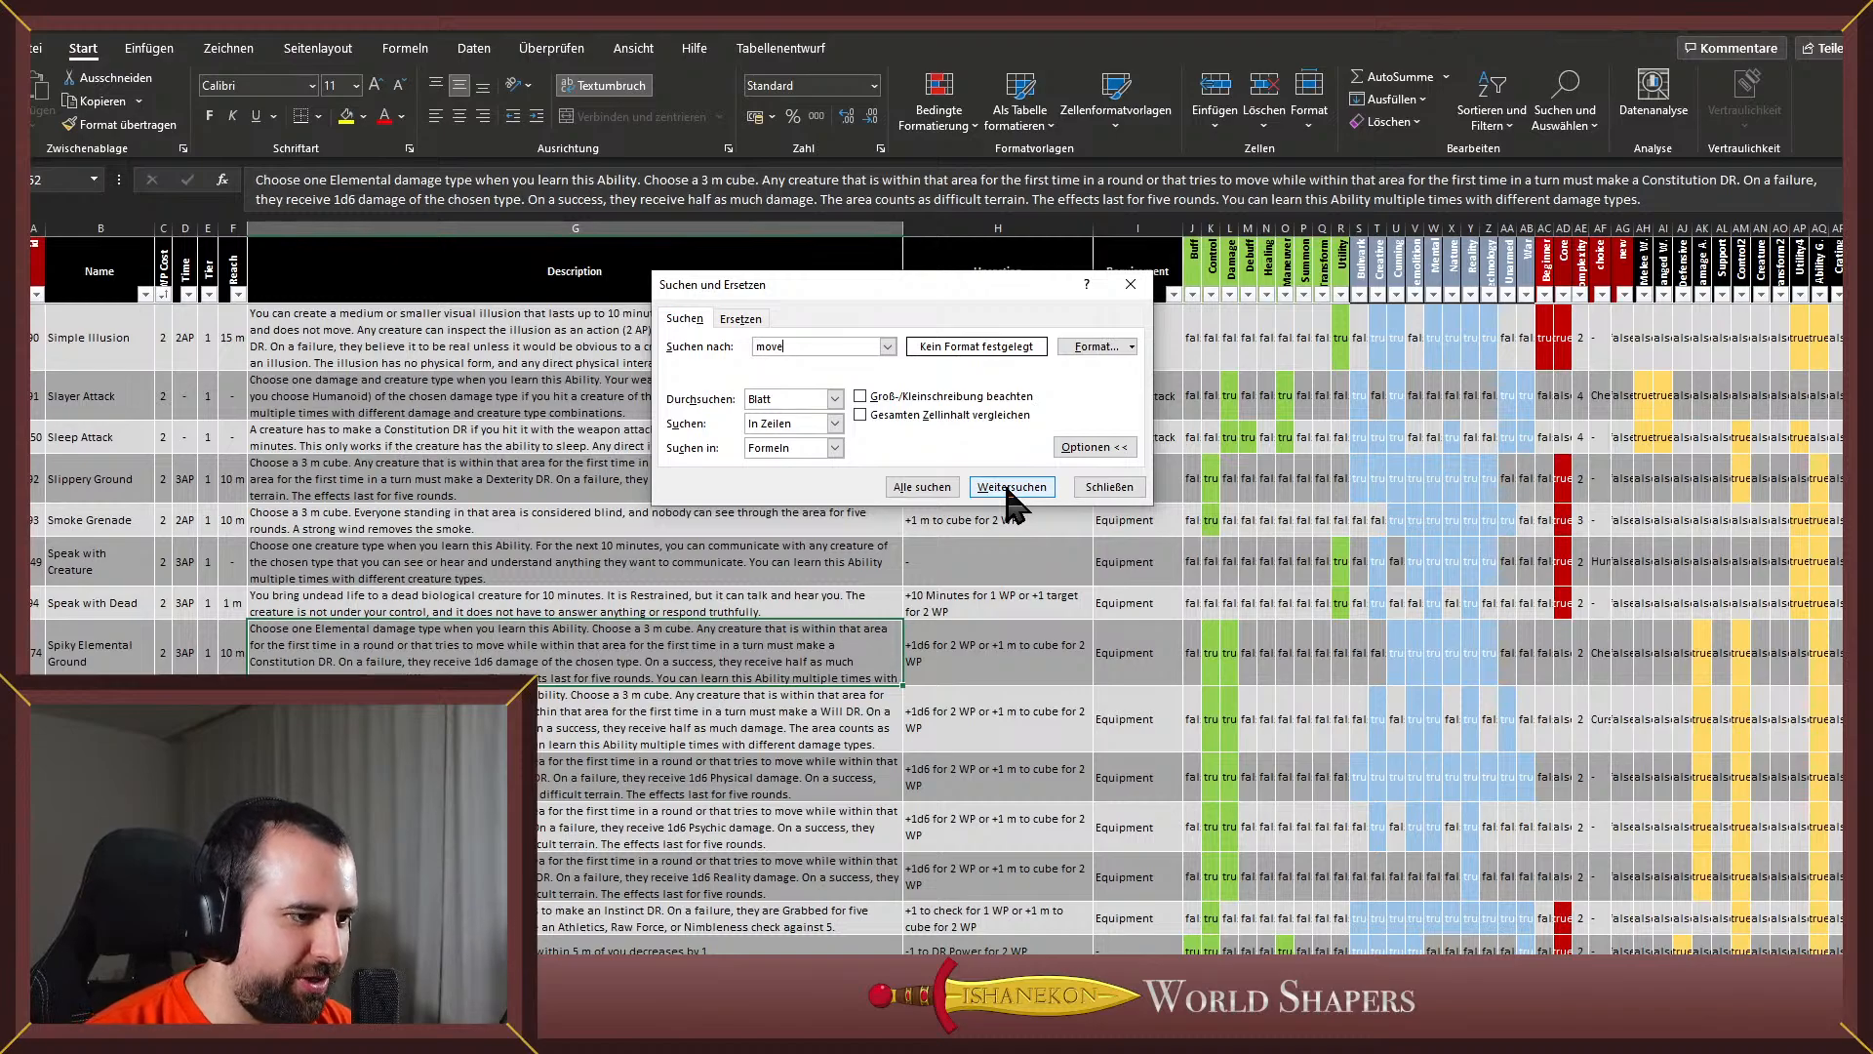
click(1010, 488)
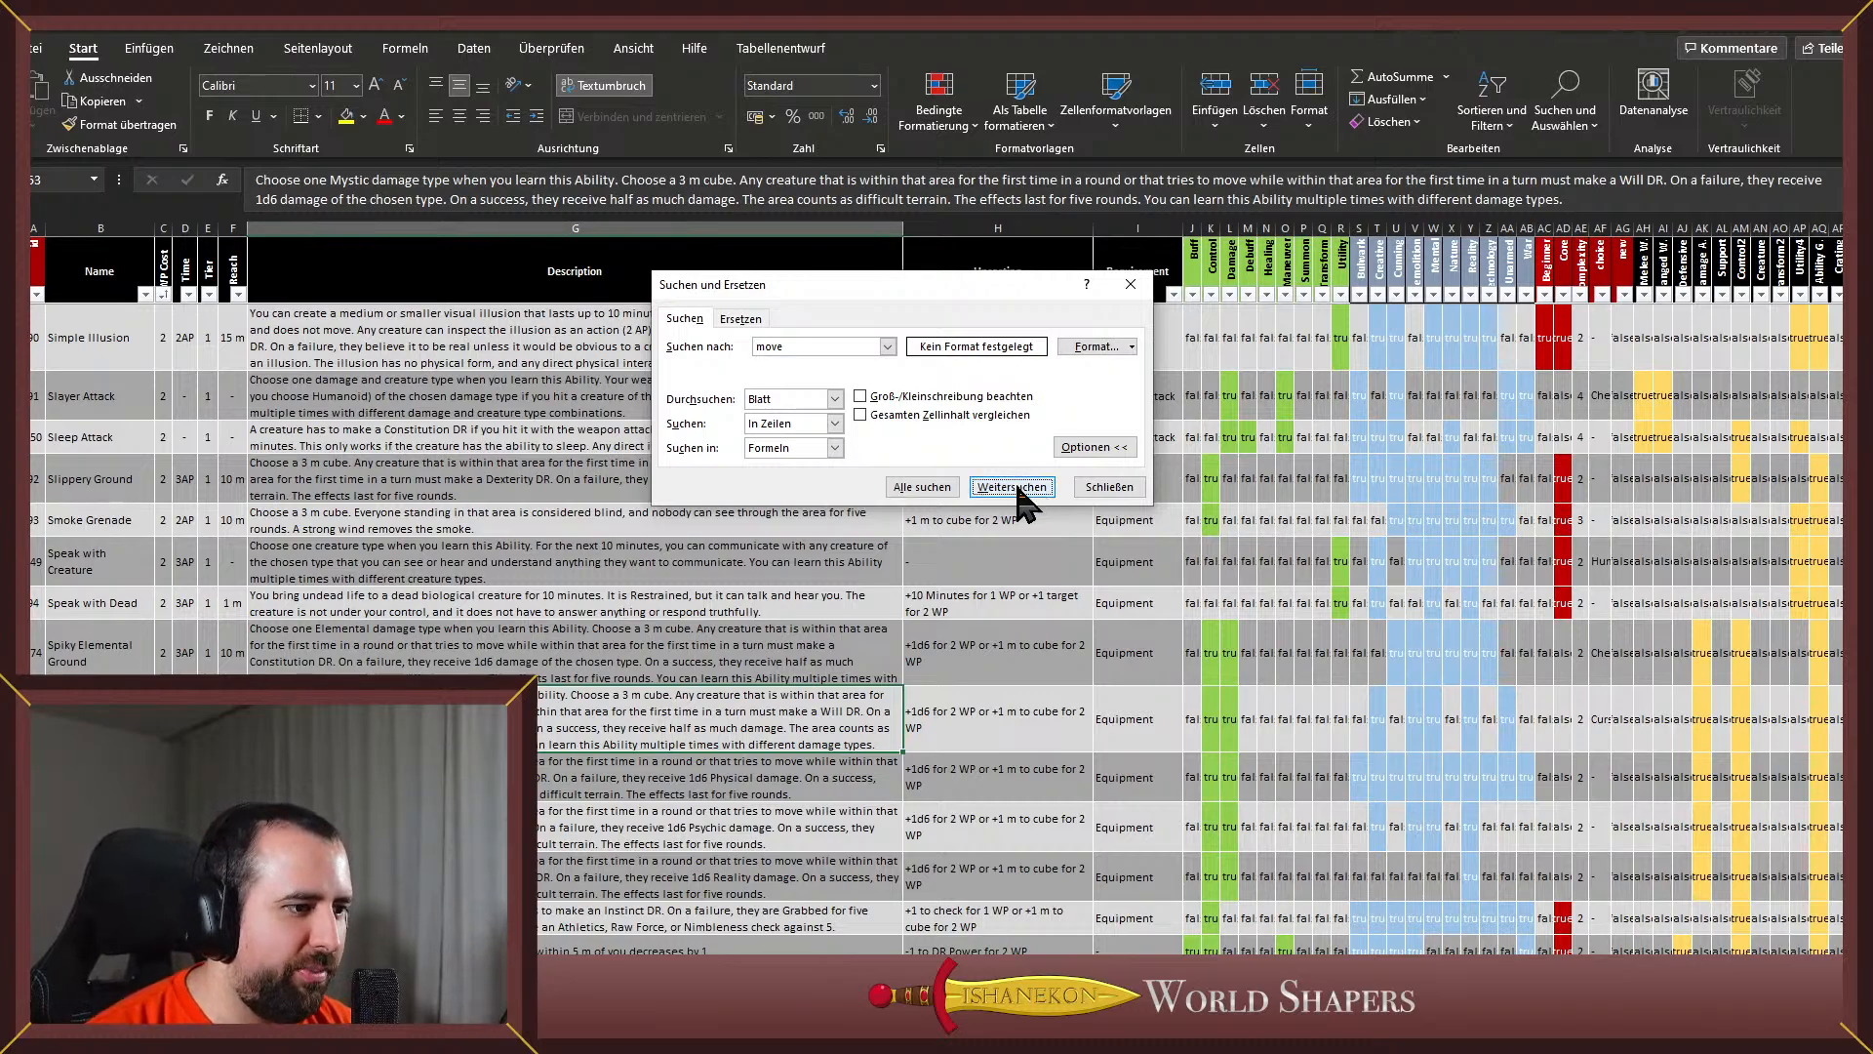
click(1015, 487)
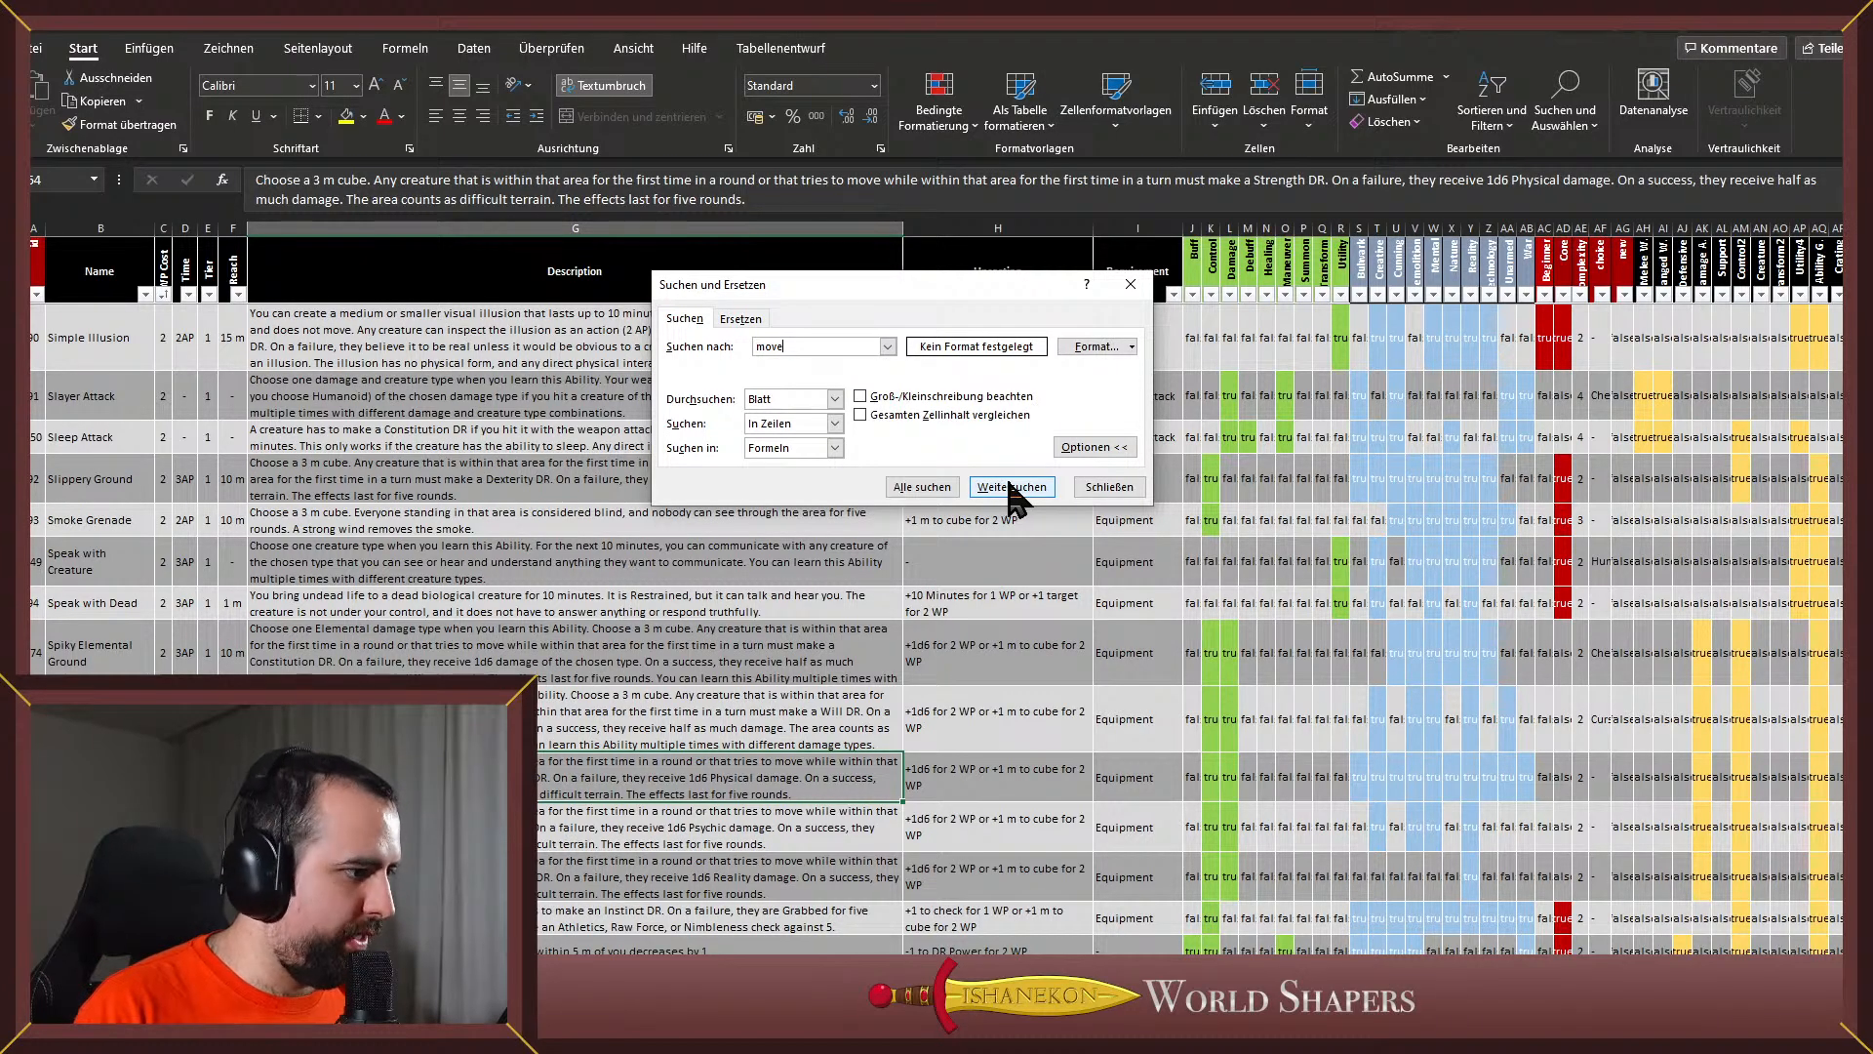
click(1012, 487)
click(1012, 487)
click(1012, 487)
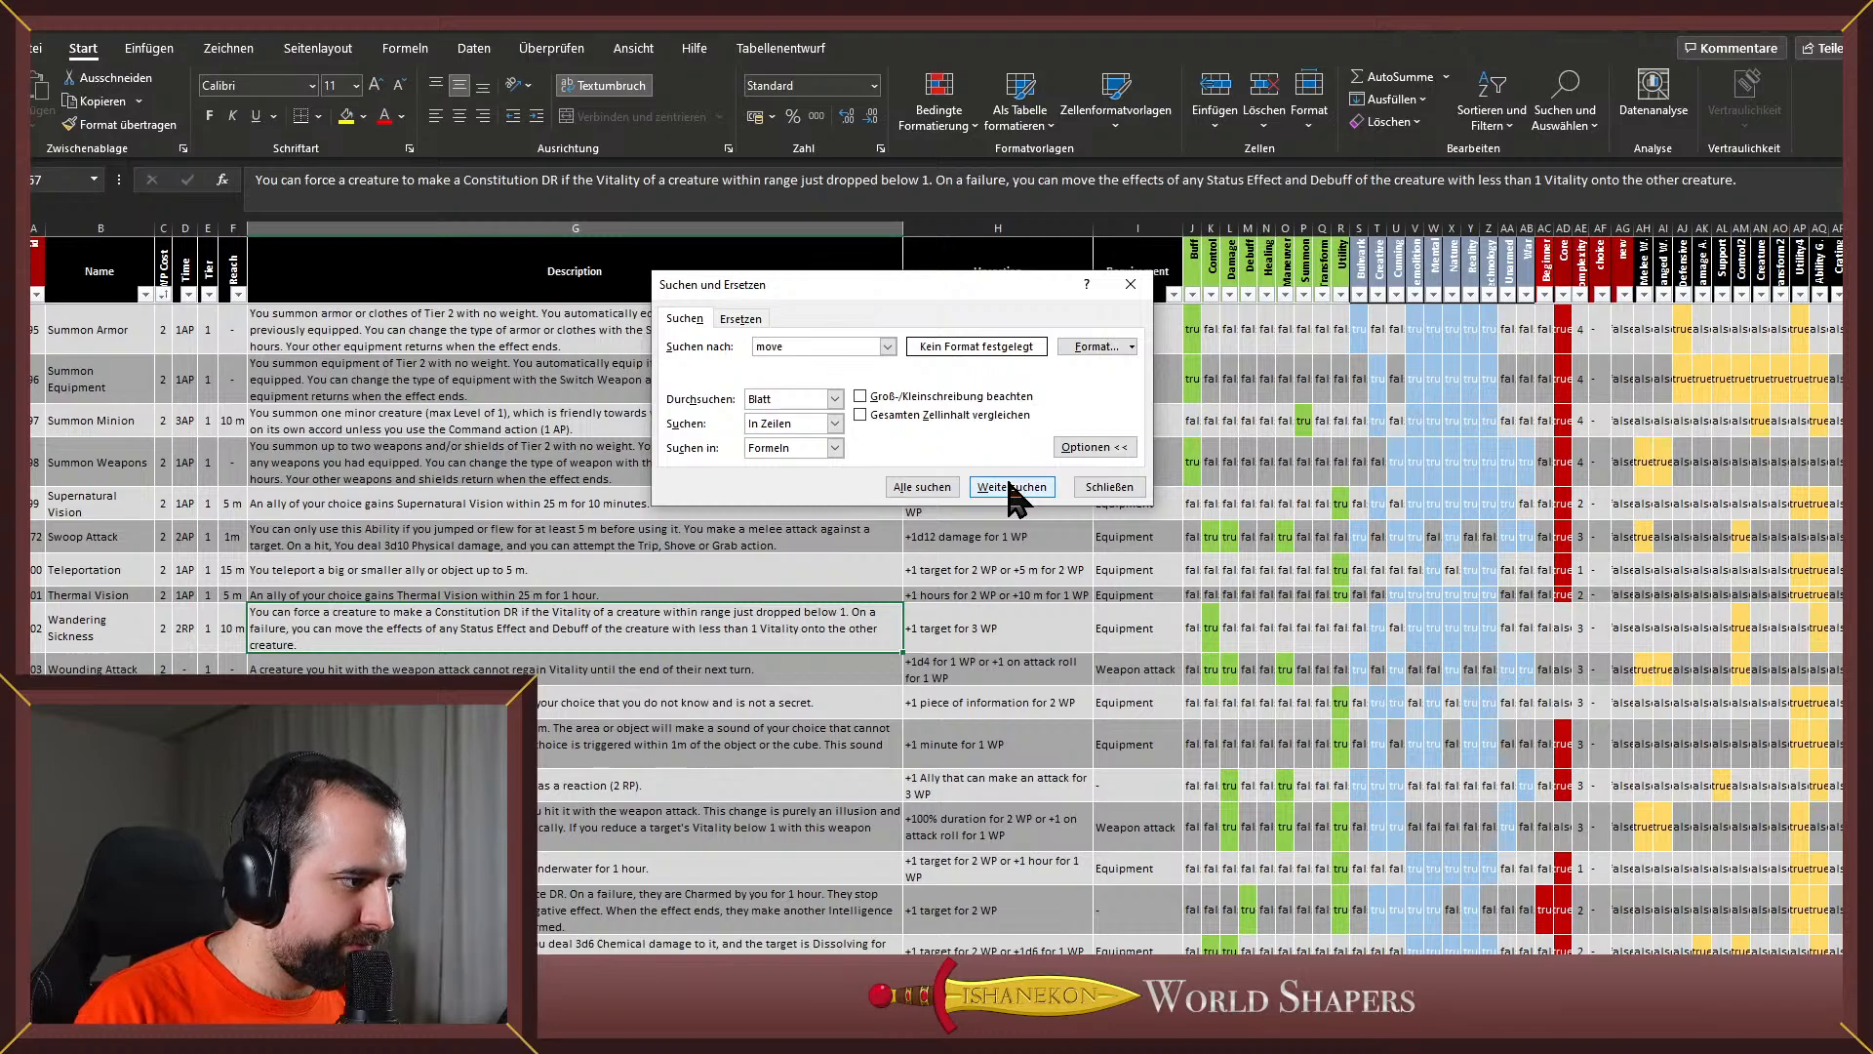
Review the "move" matches among the 3 WP abilities, including Combat Roll, Coordinated Charge, Floating and Move Attack
click(1012, 486)
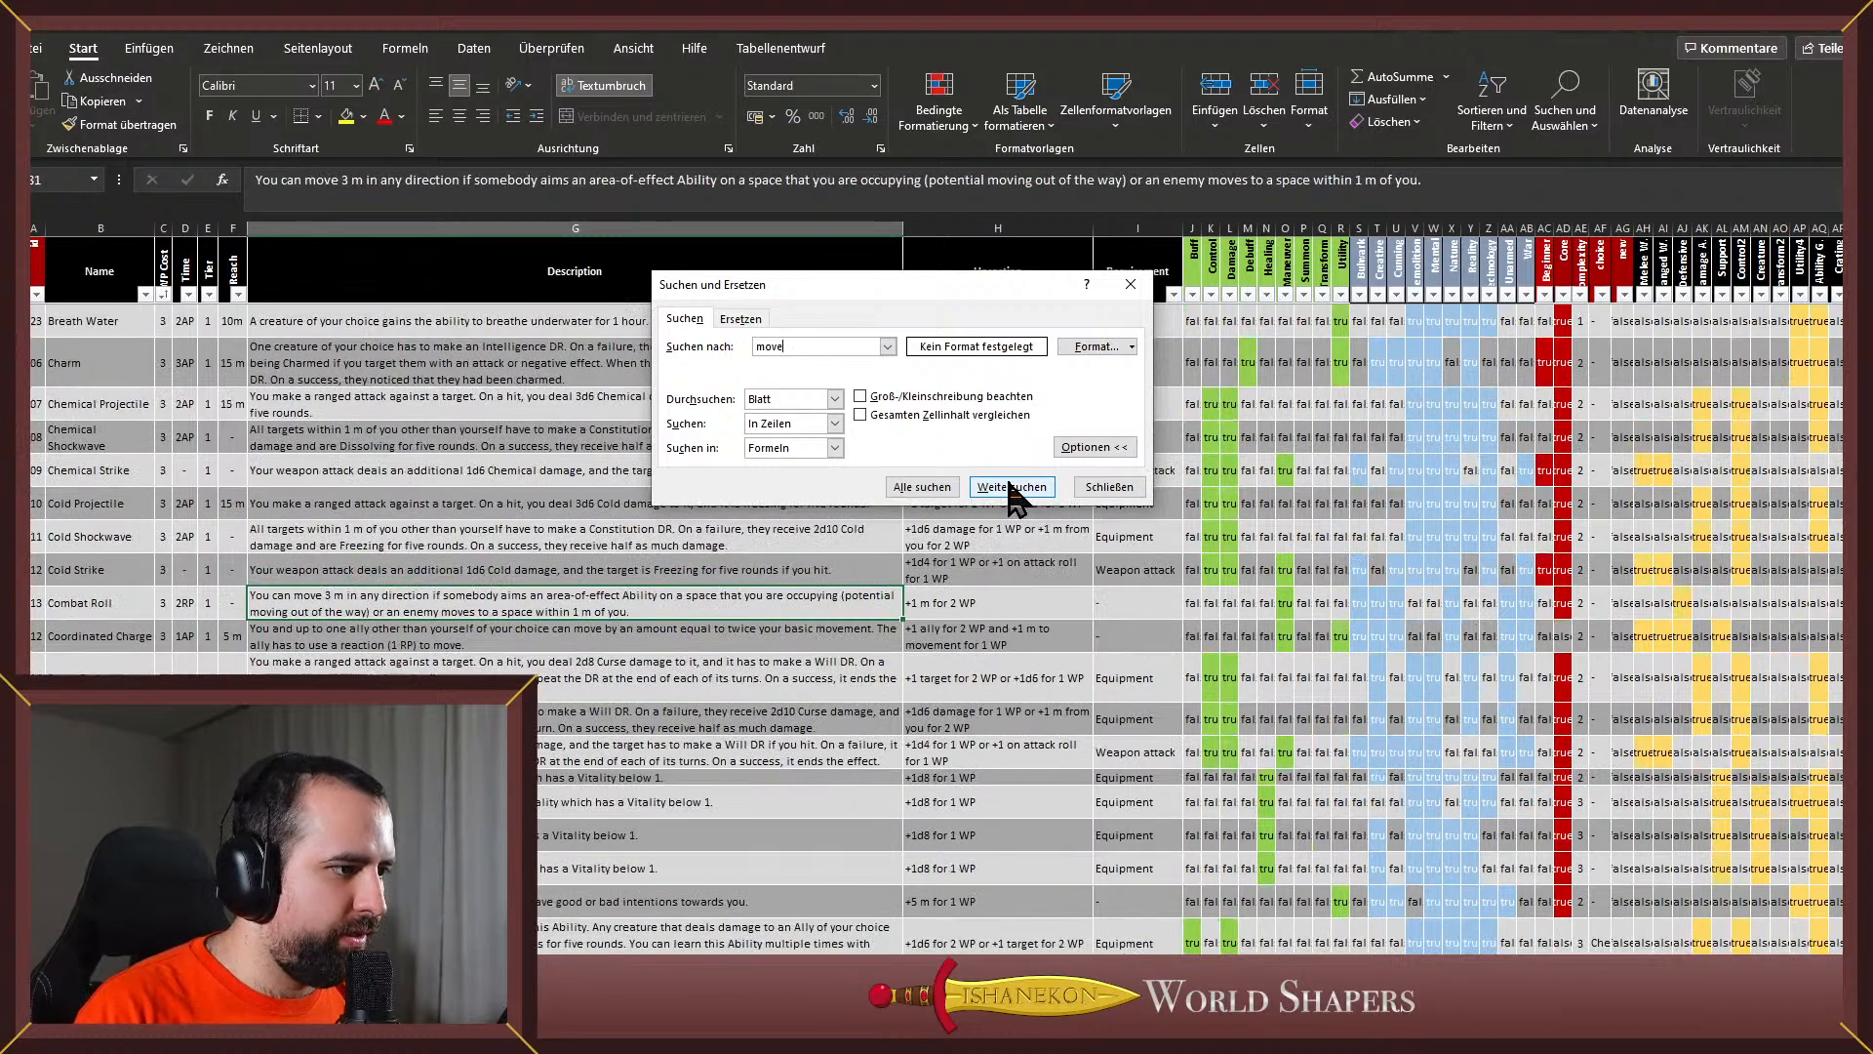
click(1012, 487)
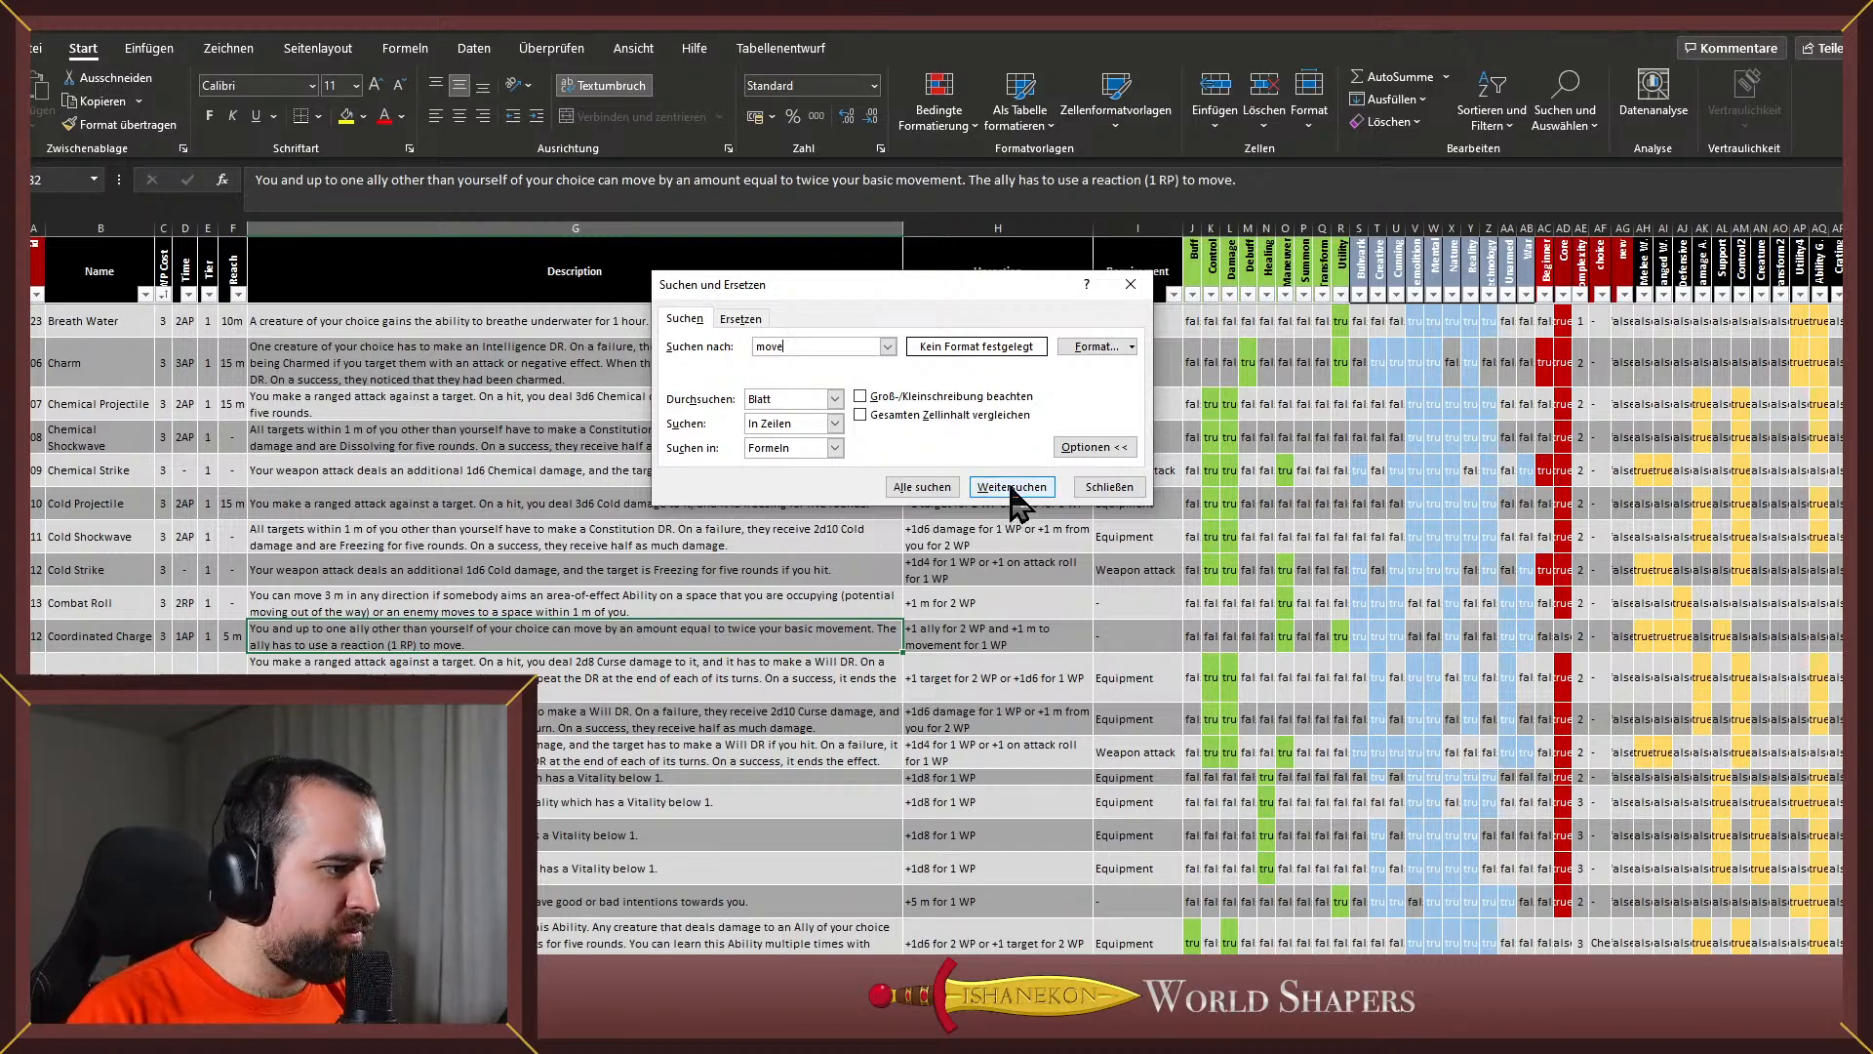
click(1013, 487)
click(1015, 488)
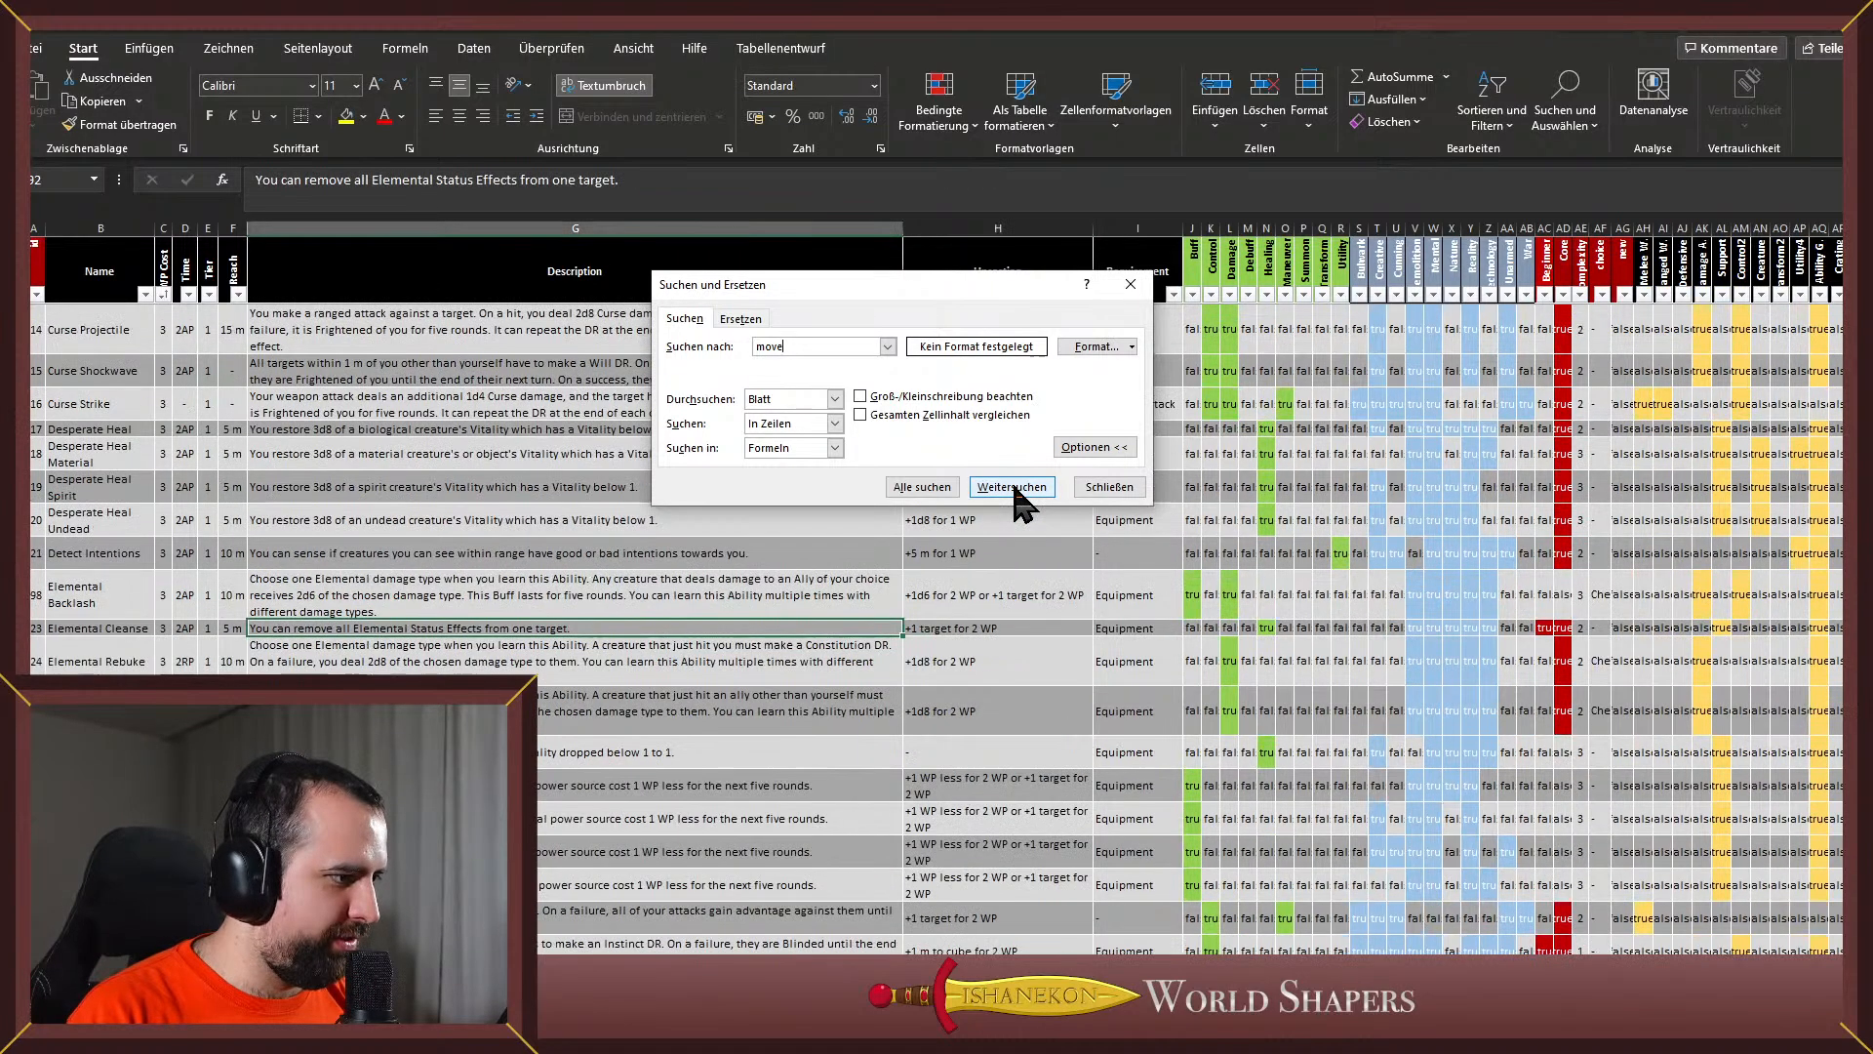
click(1013, 486)
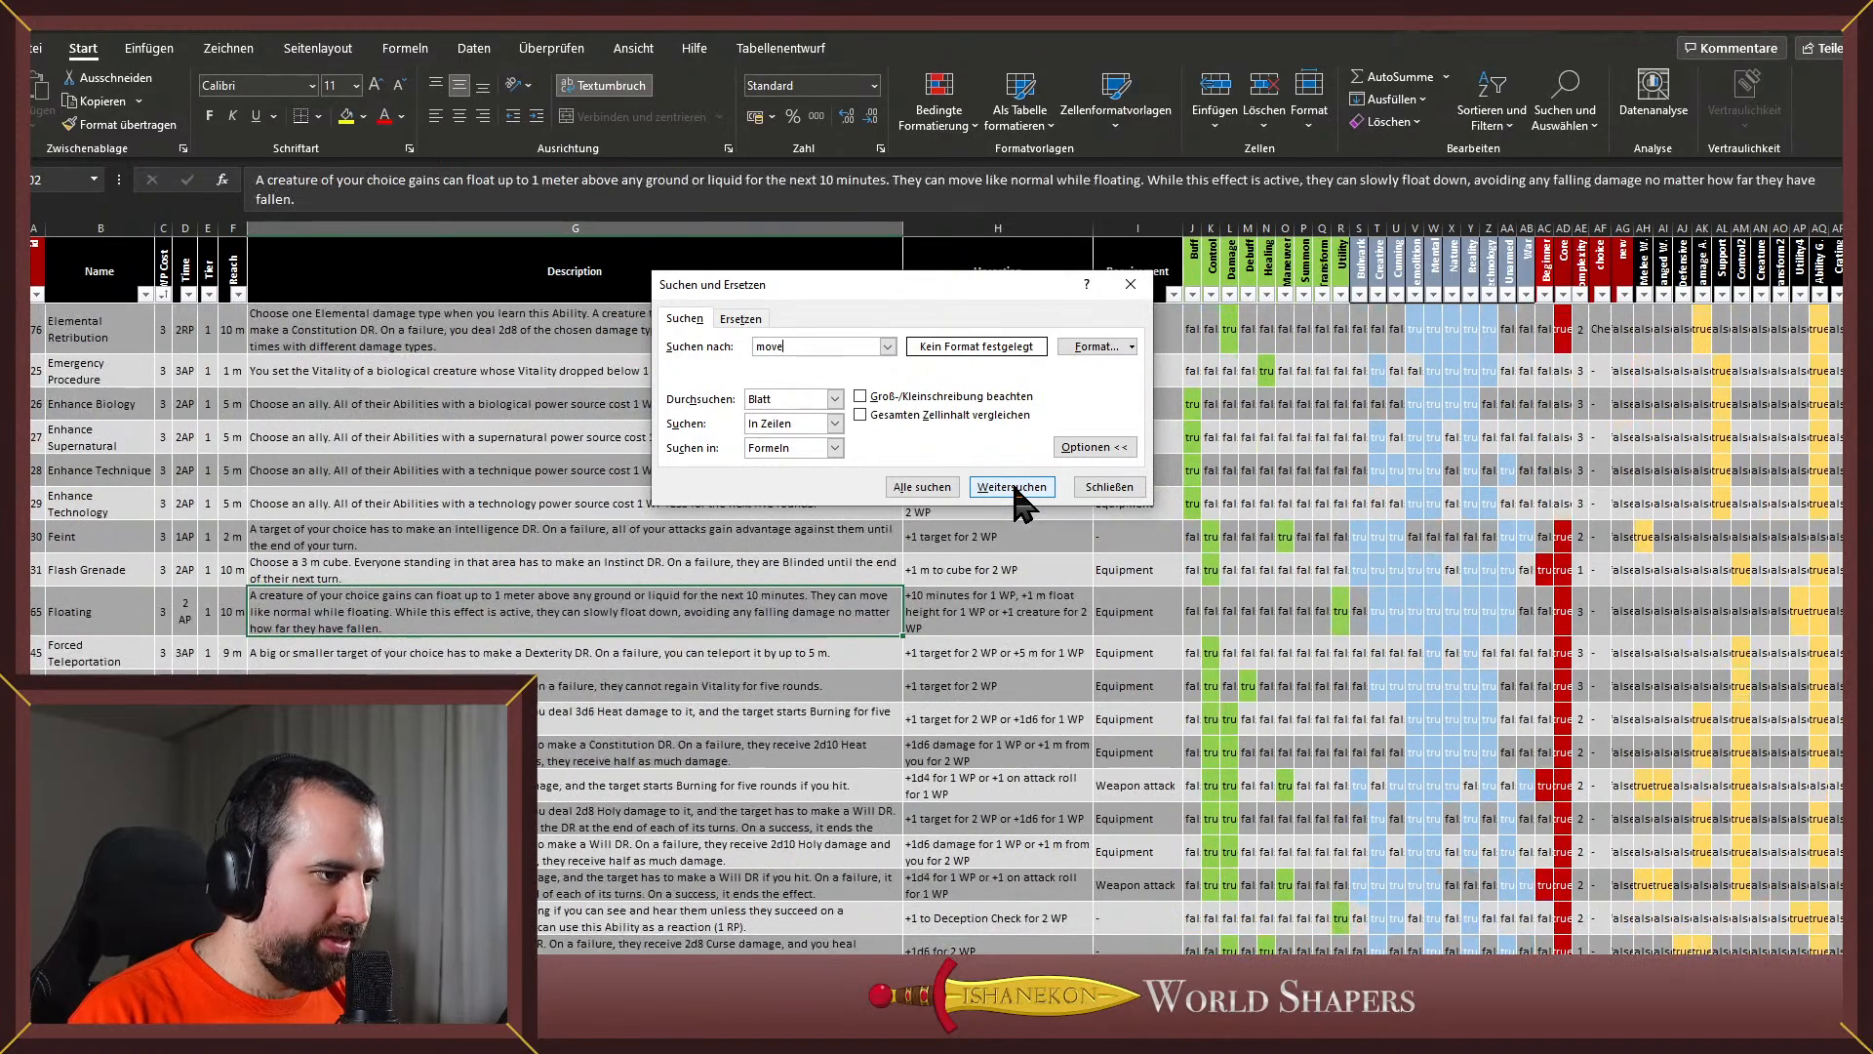
click(1013, 487)
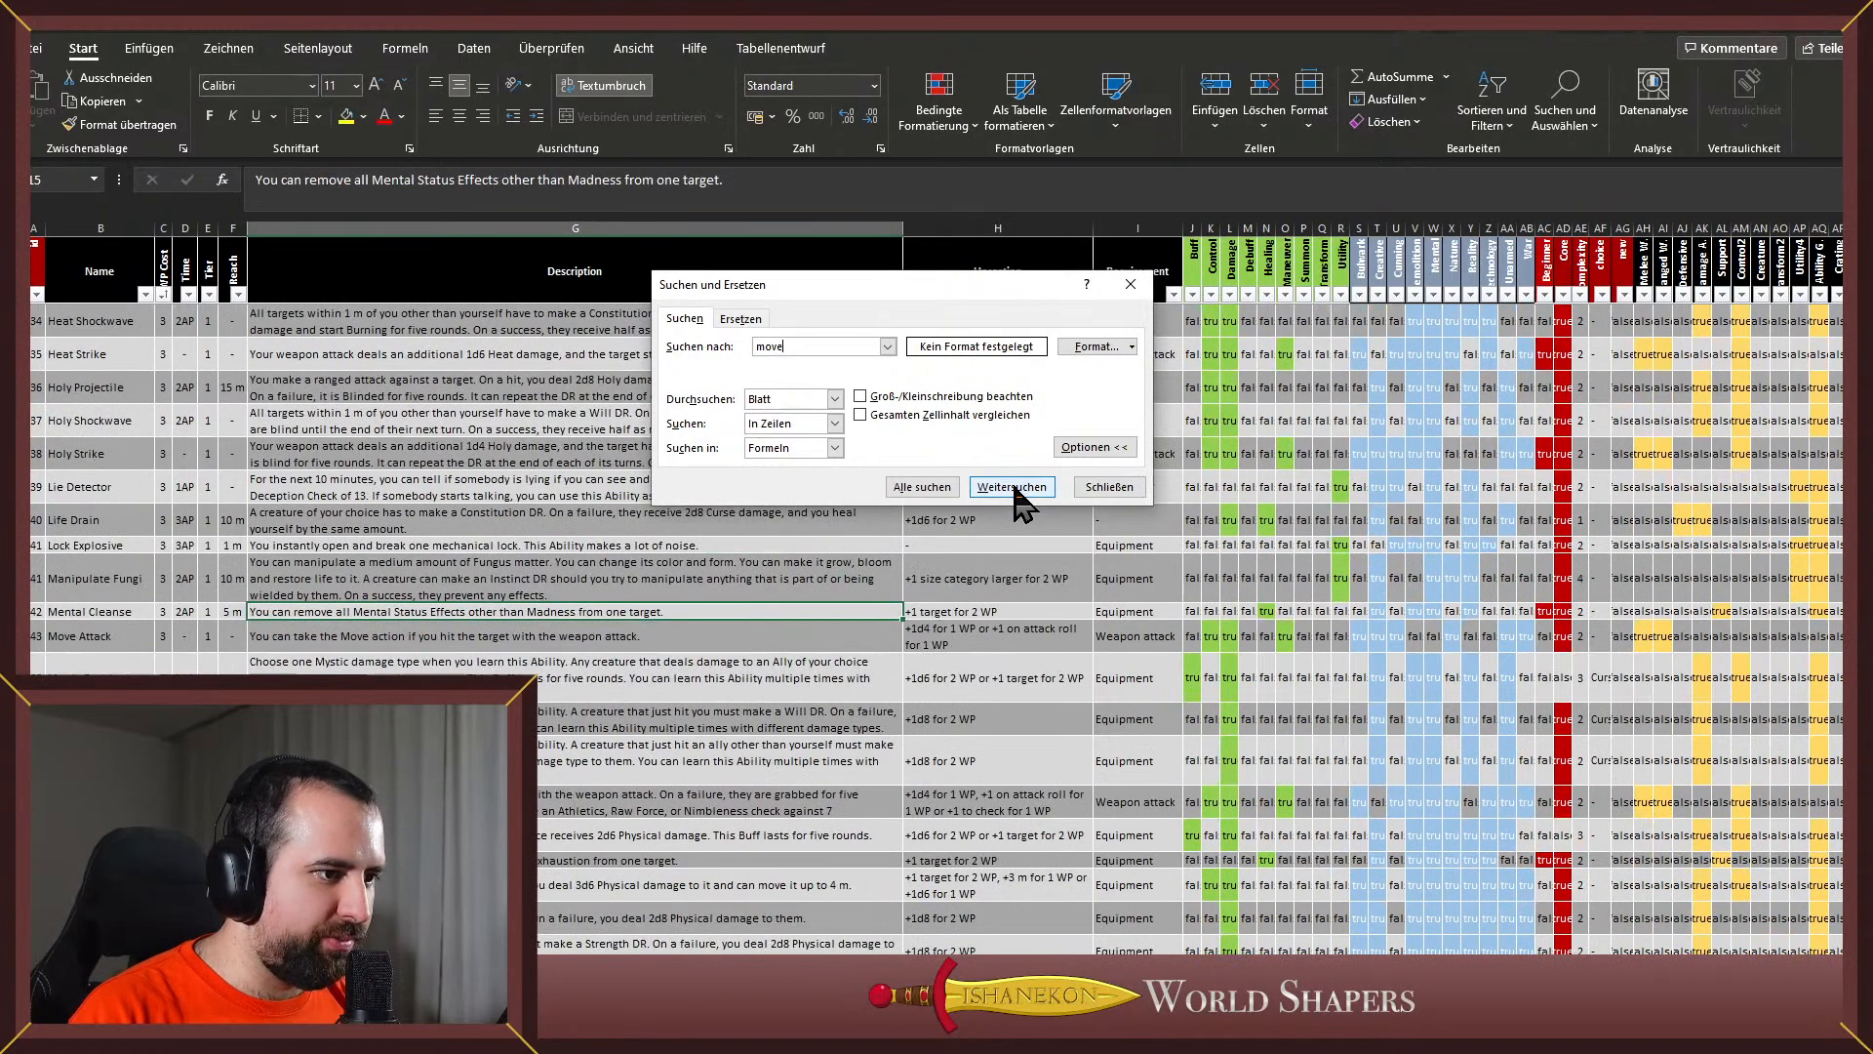
click(1012, 487)
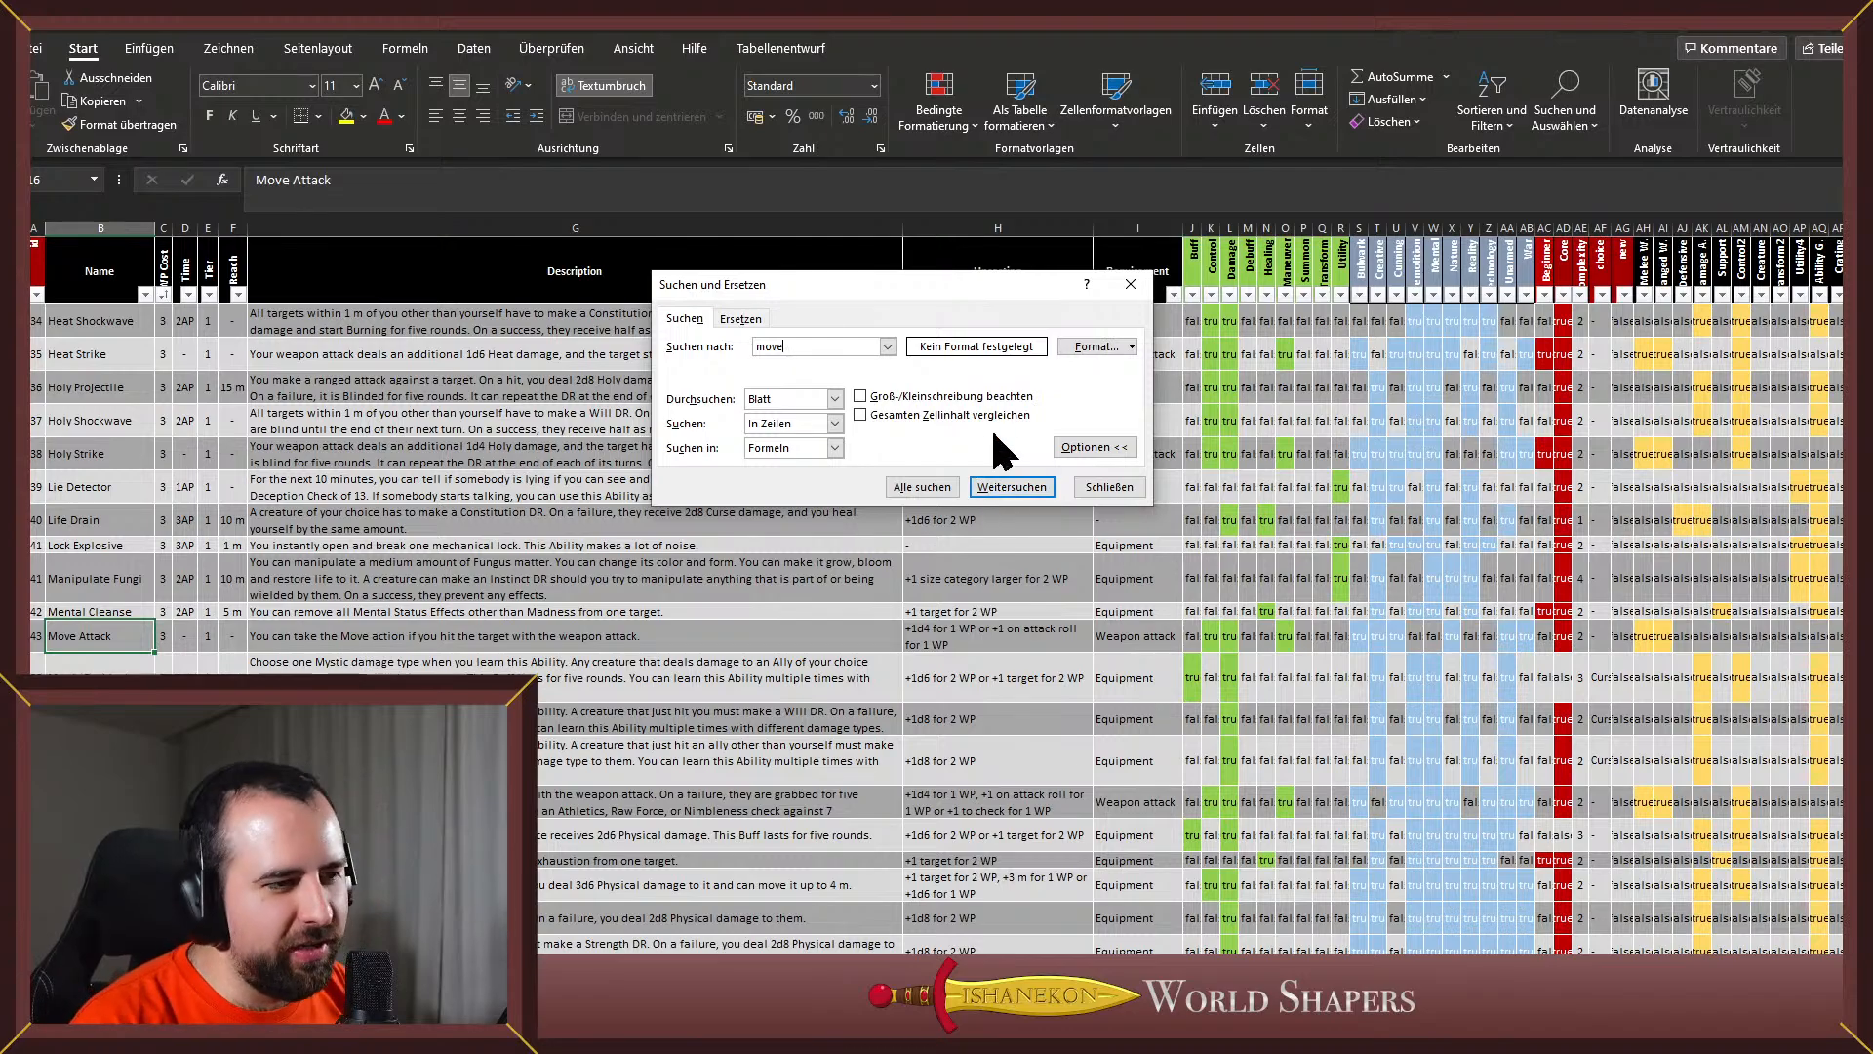
click(996, 486)
click(996, 486)
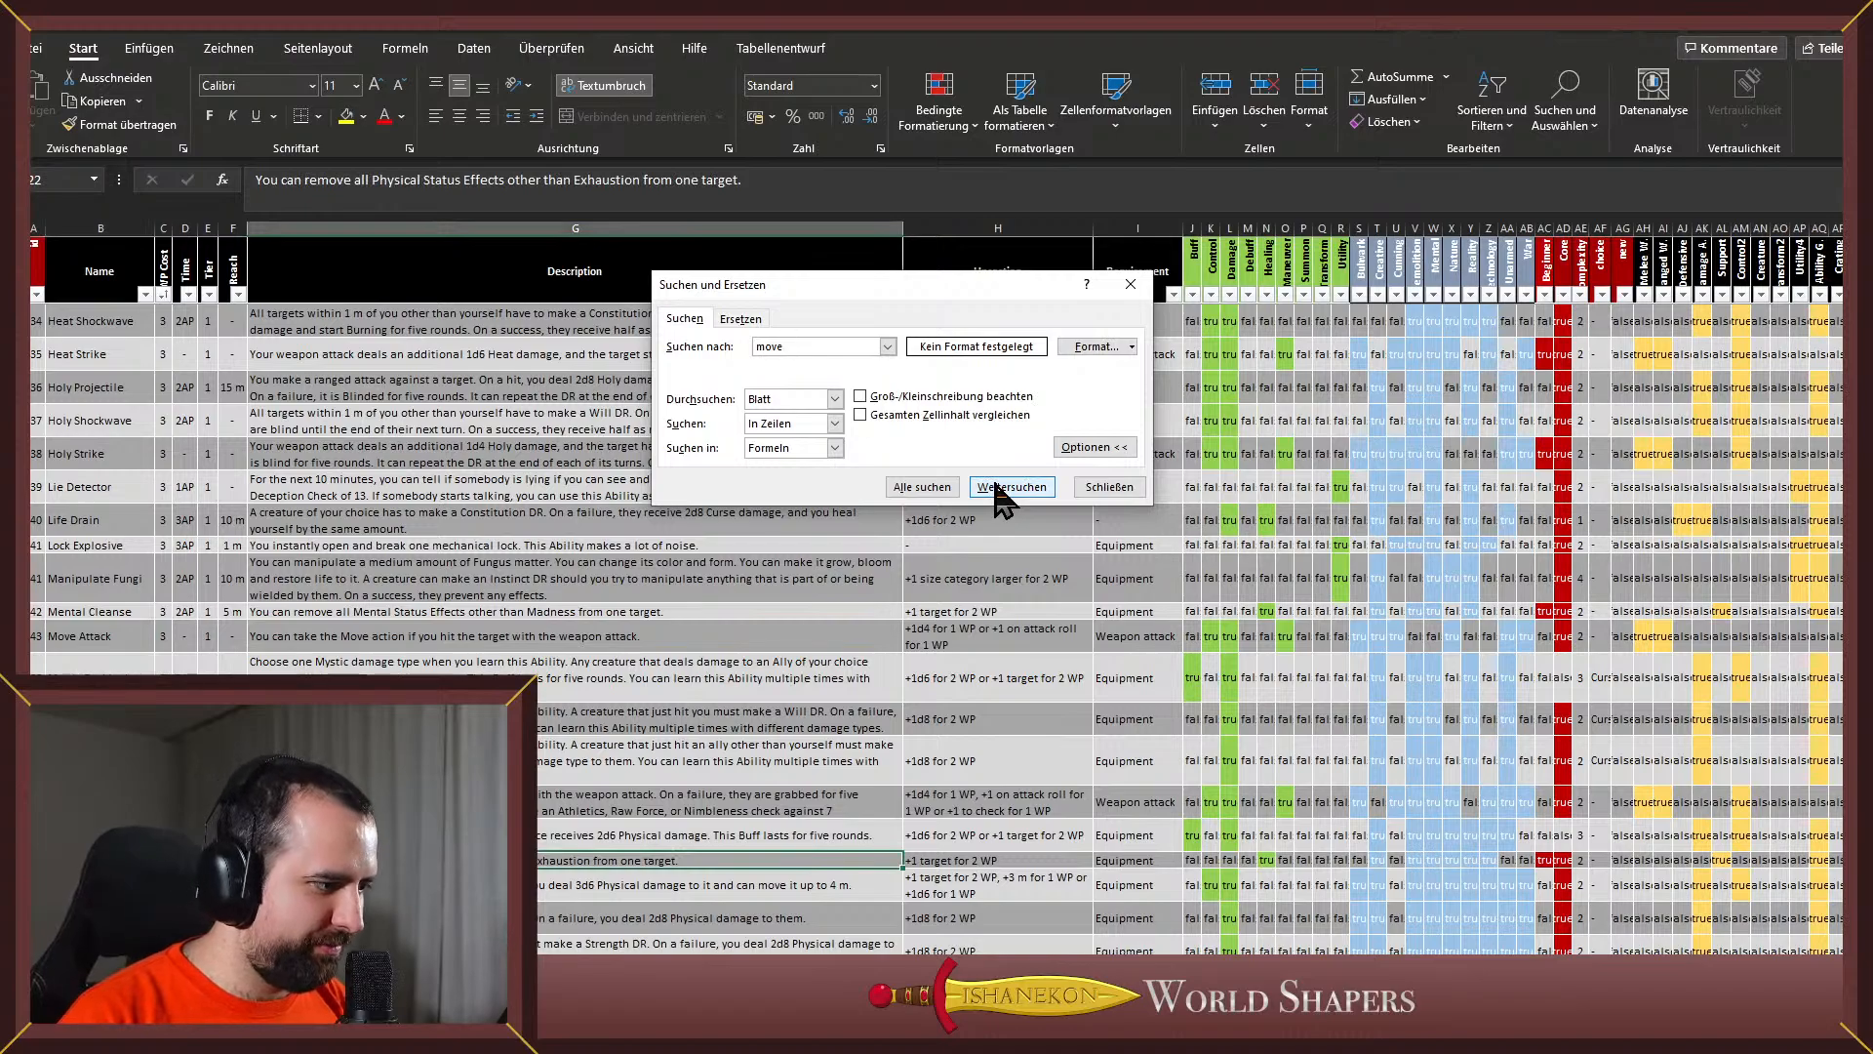
Find the 3 WP ranged-attack ability dealing 3d6 Physical damage among the "move" matches and set its upcasting movement option to +4 m for 1 WP
click(1002, 488)
click(998, 488)
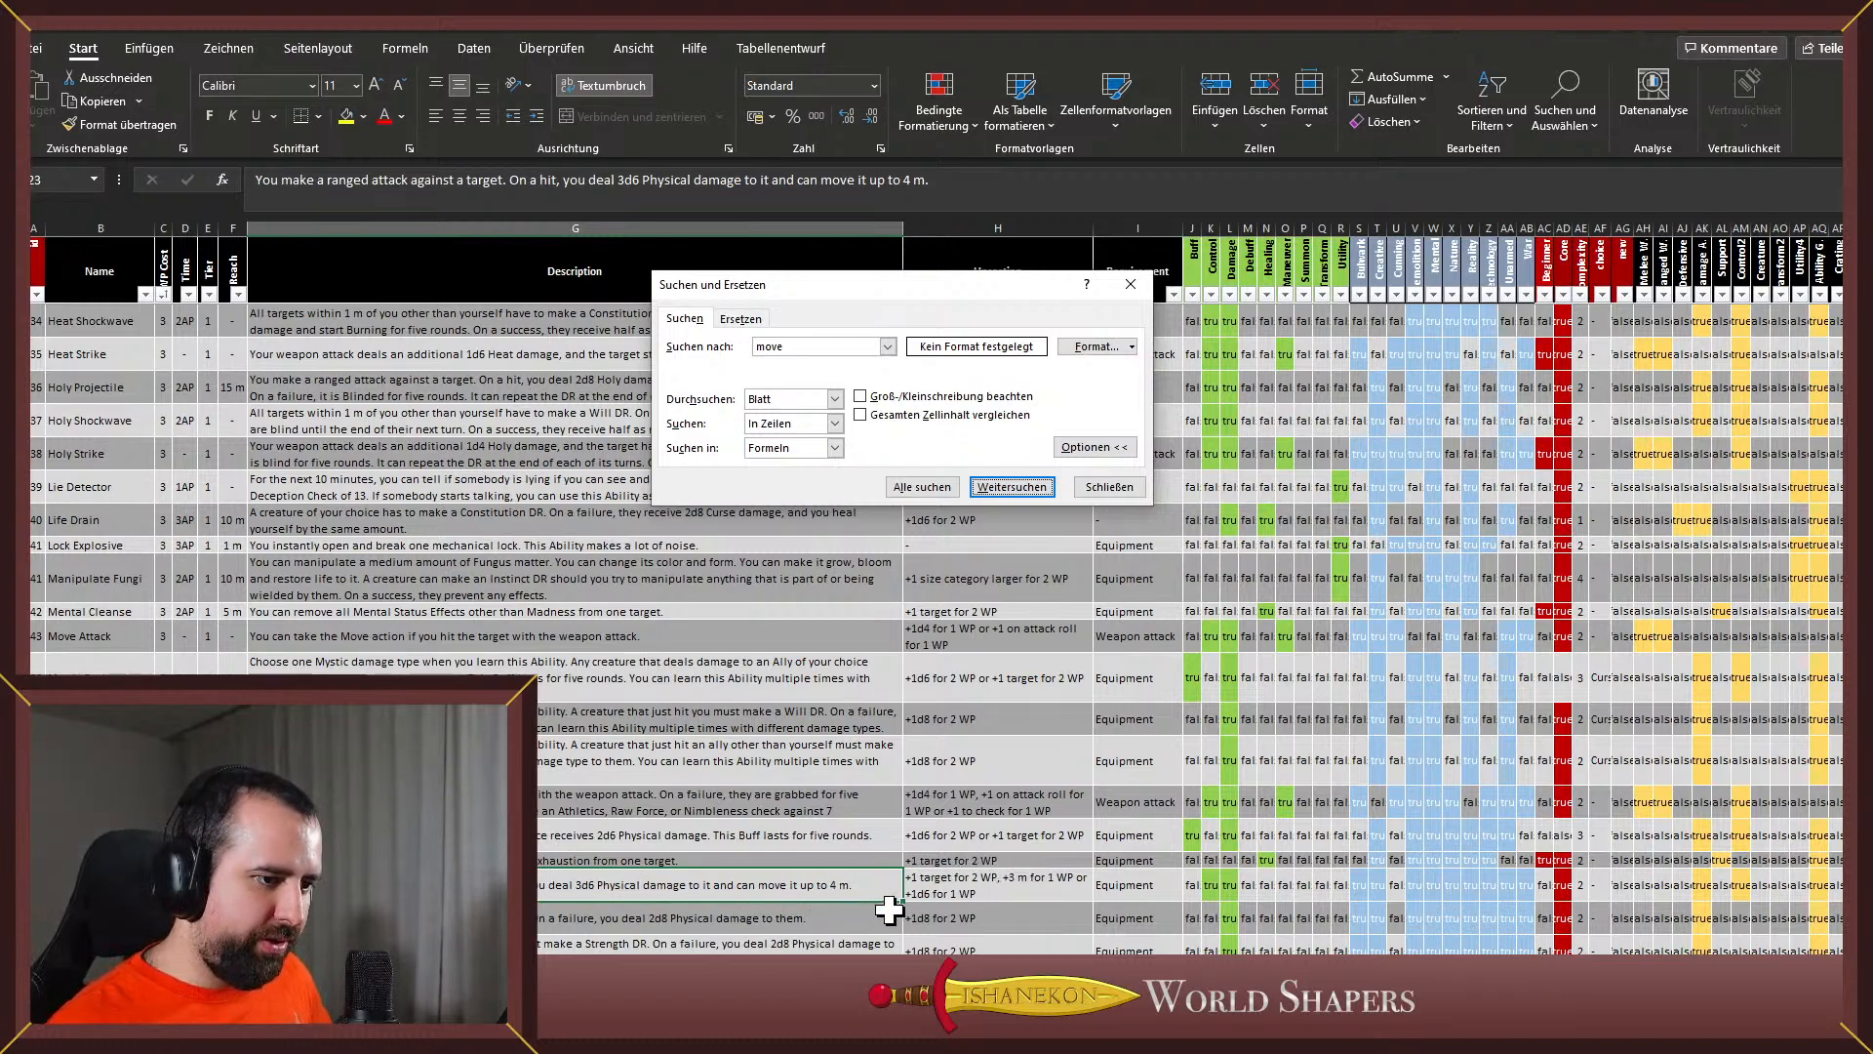
click(976, 885)
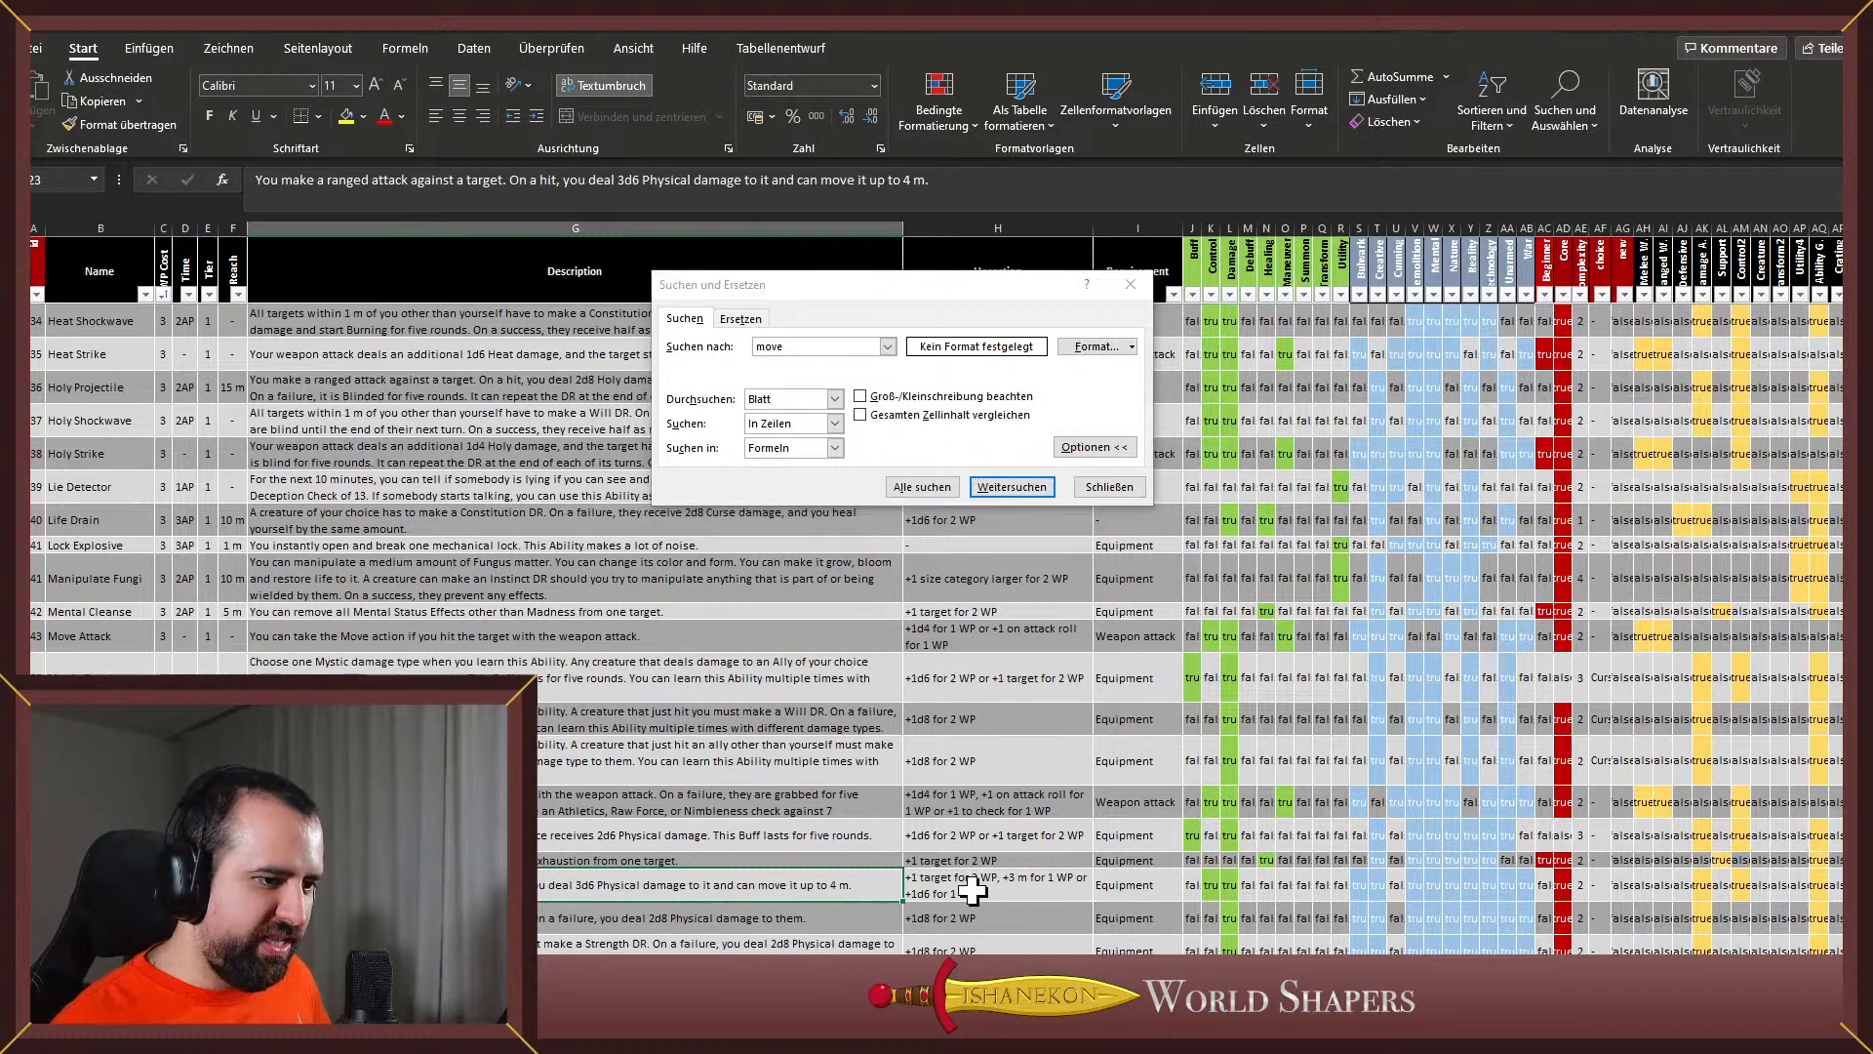
click(781, 885)
click(998, 883)
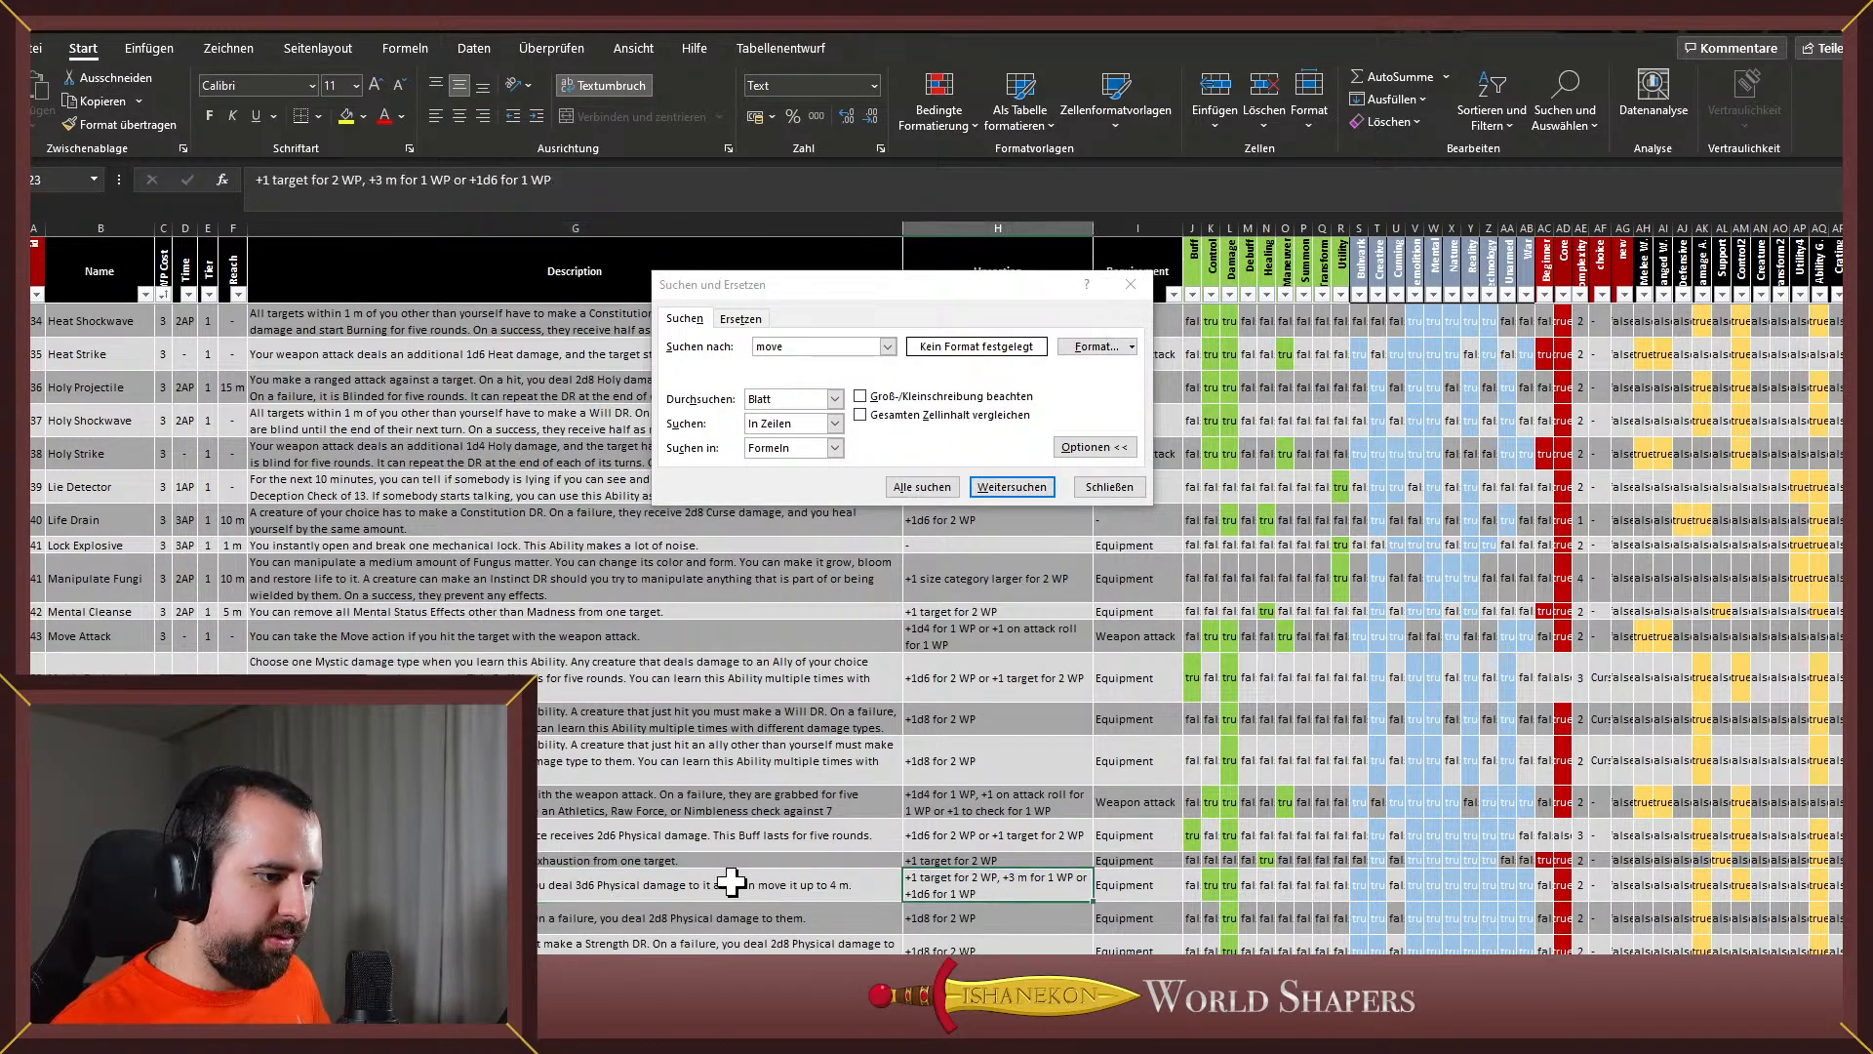
click(728, 882)
double_click(1016, 879)
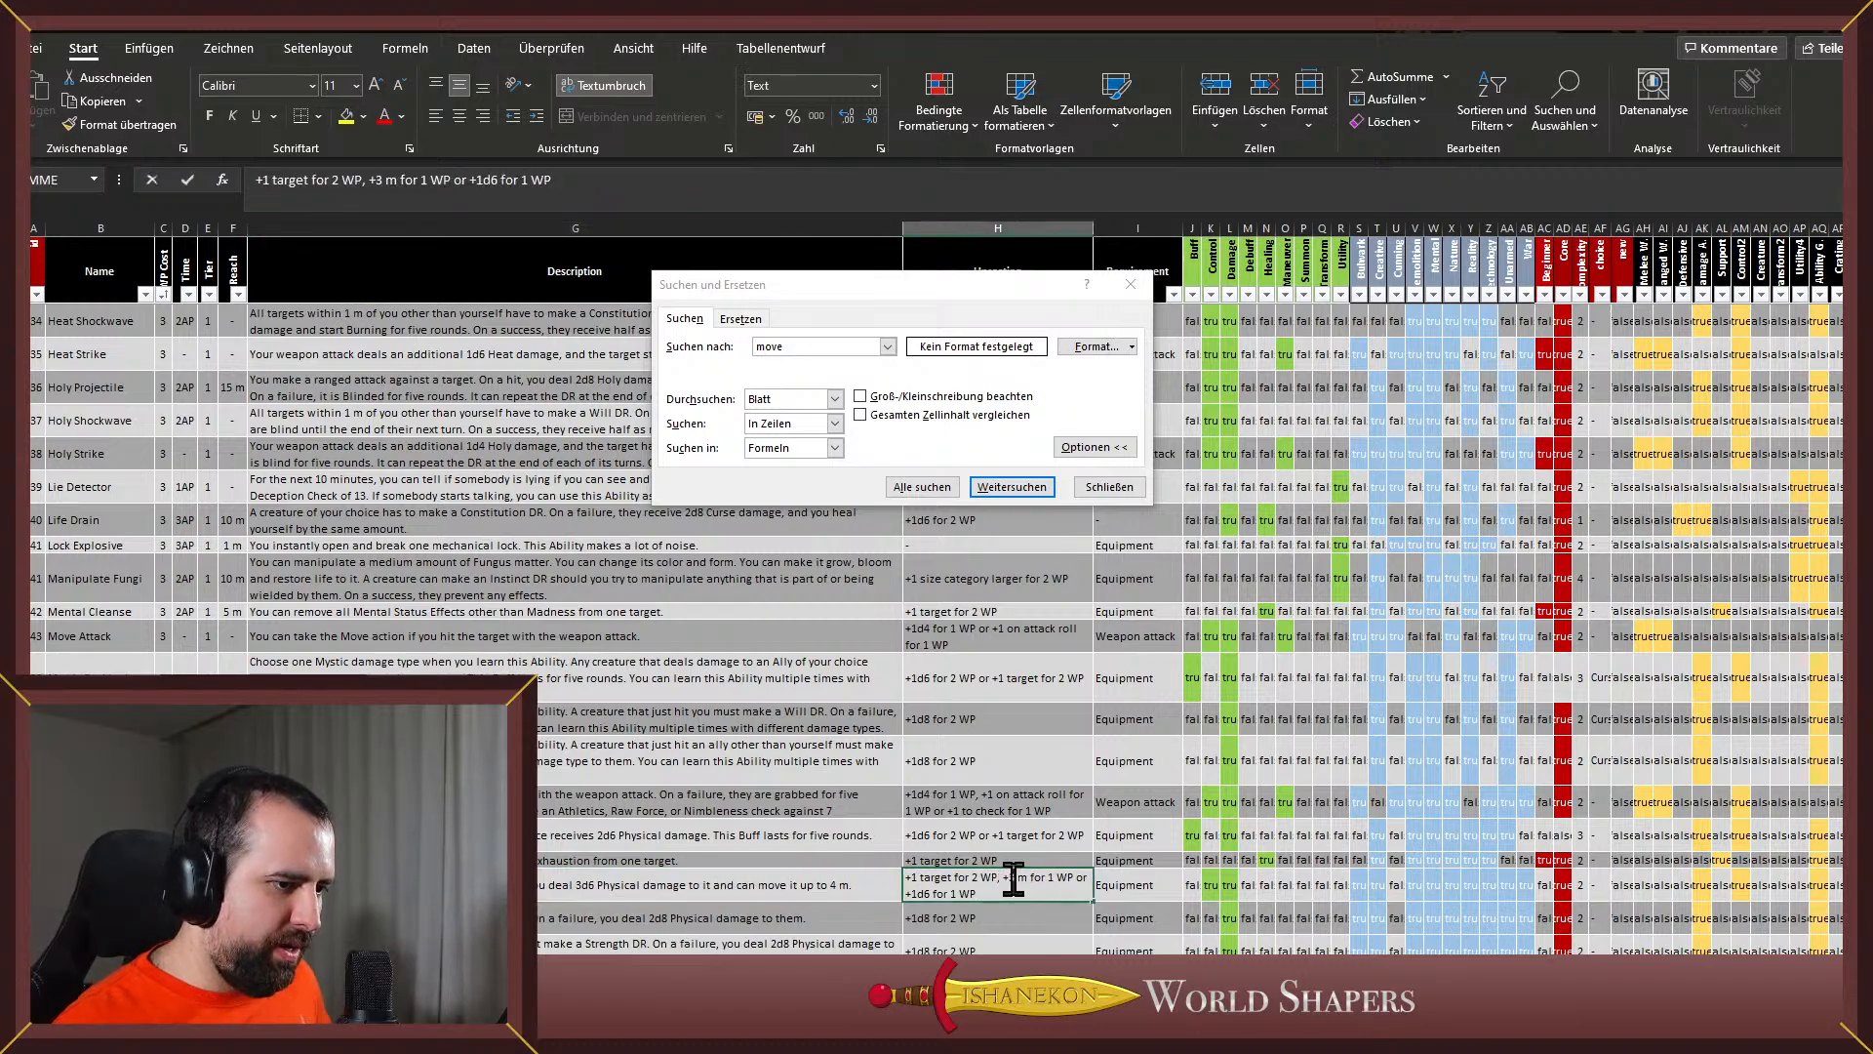
key(BackSpace)
text(4)
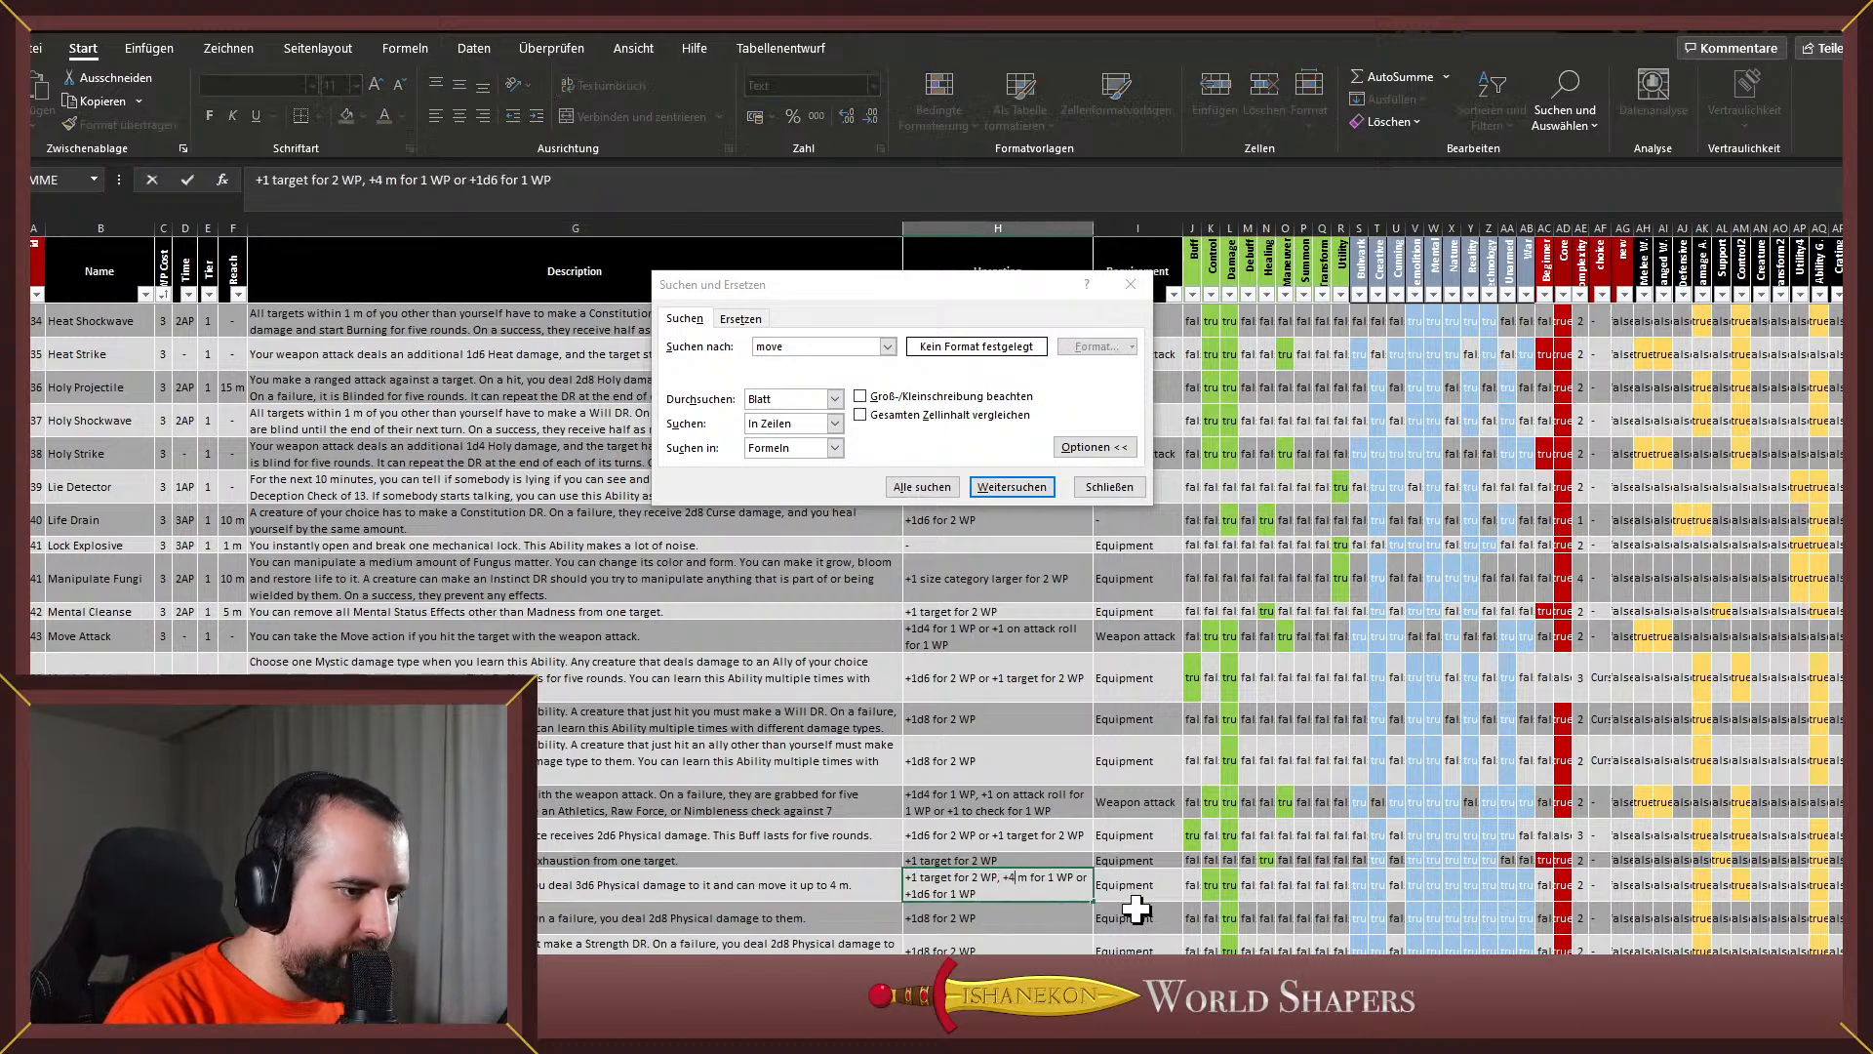
click(769, 883)
click(1010, 885)
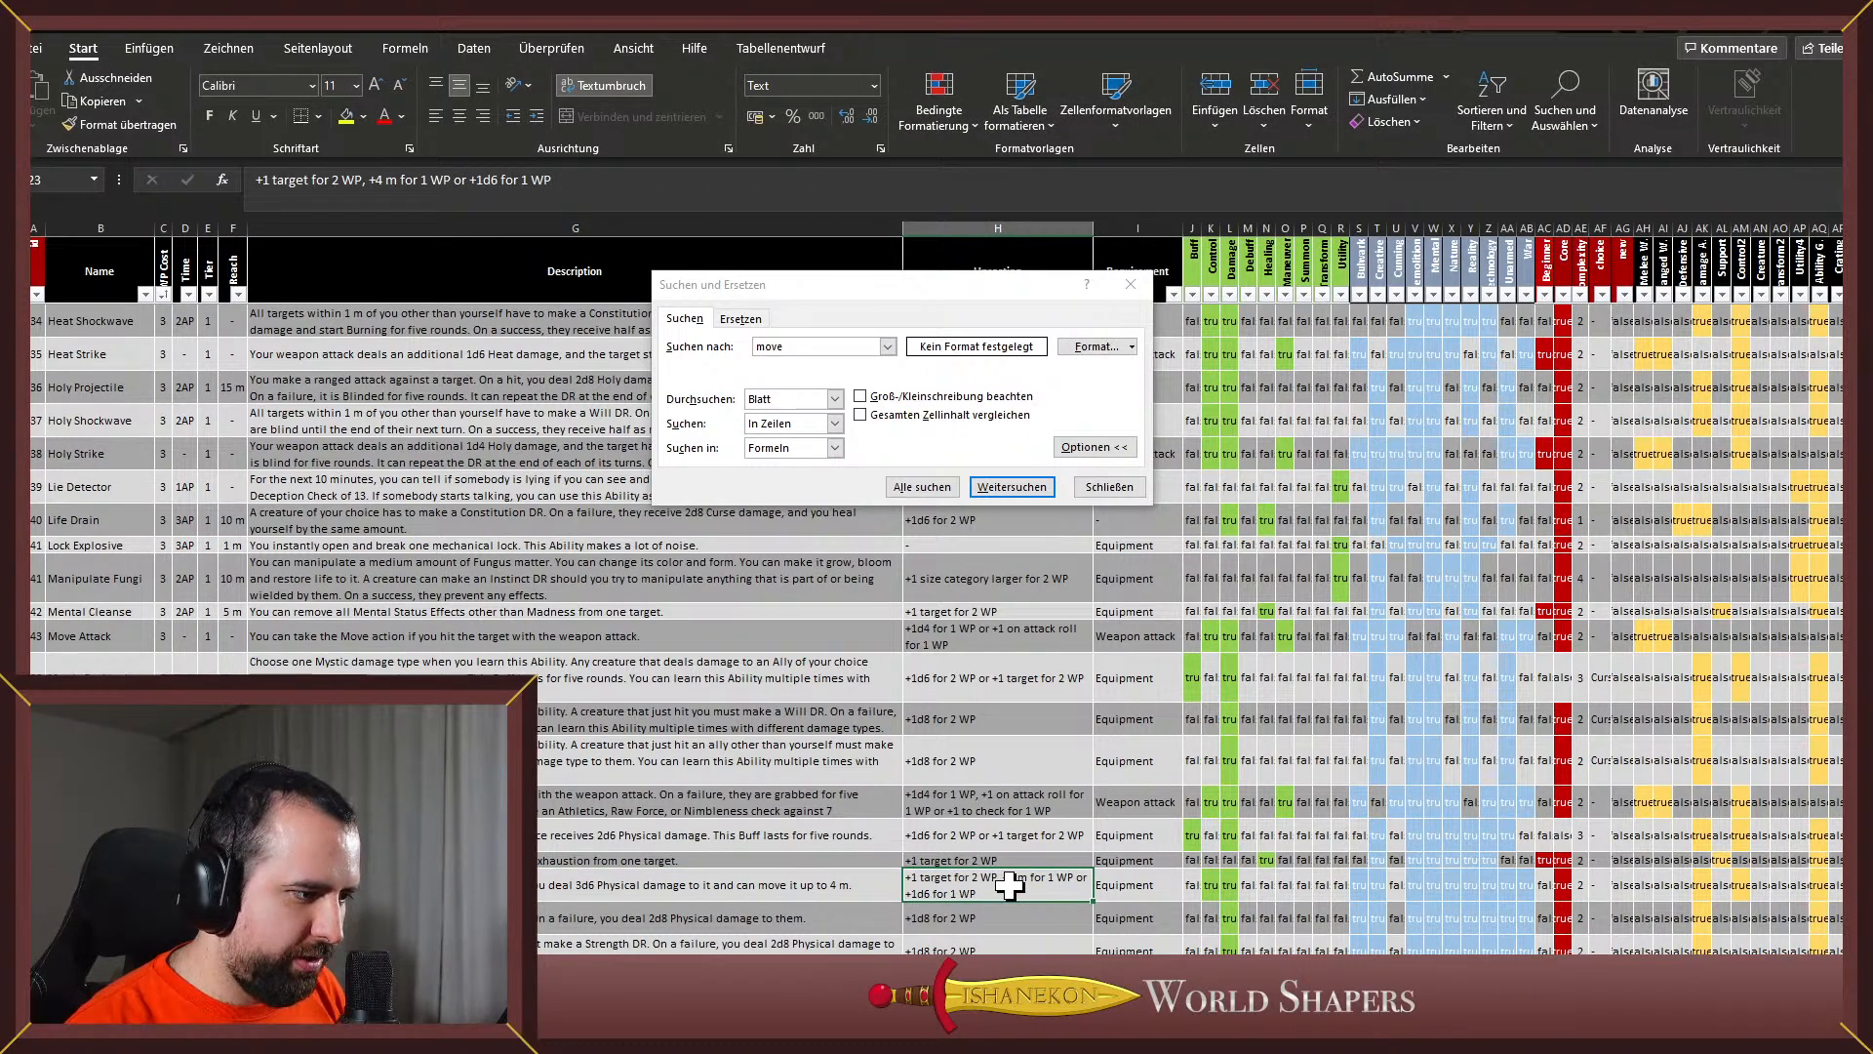
Switch to the browser, open the Greater Talents list on the World Shapers website and look up "advanced p"
double_click(723, 885)
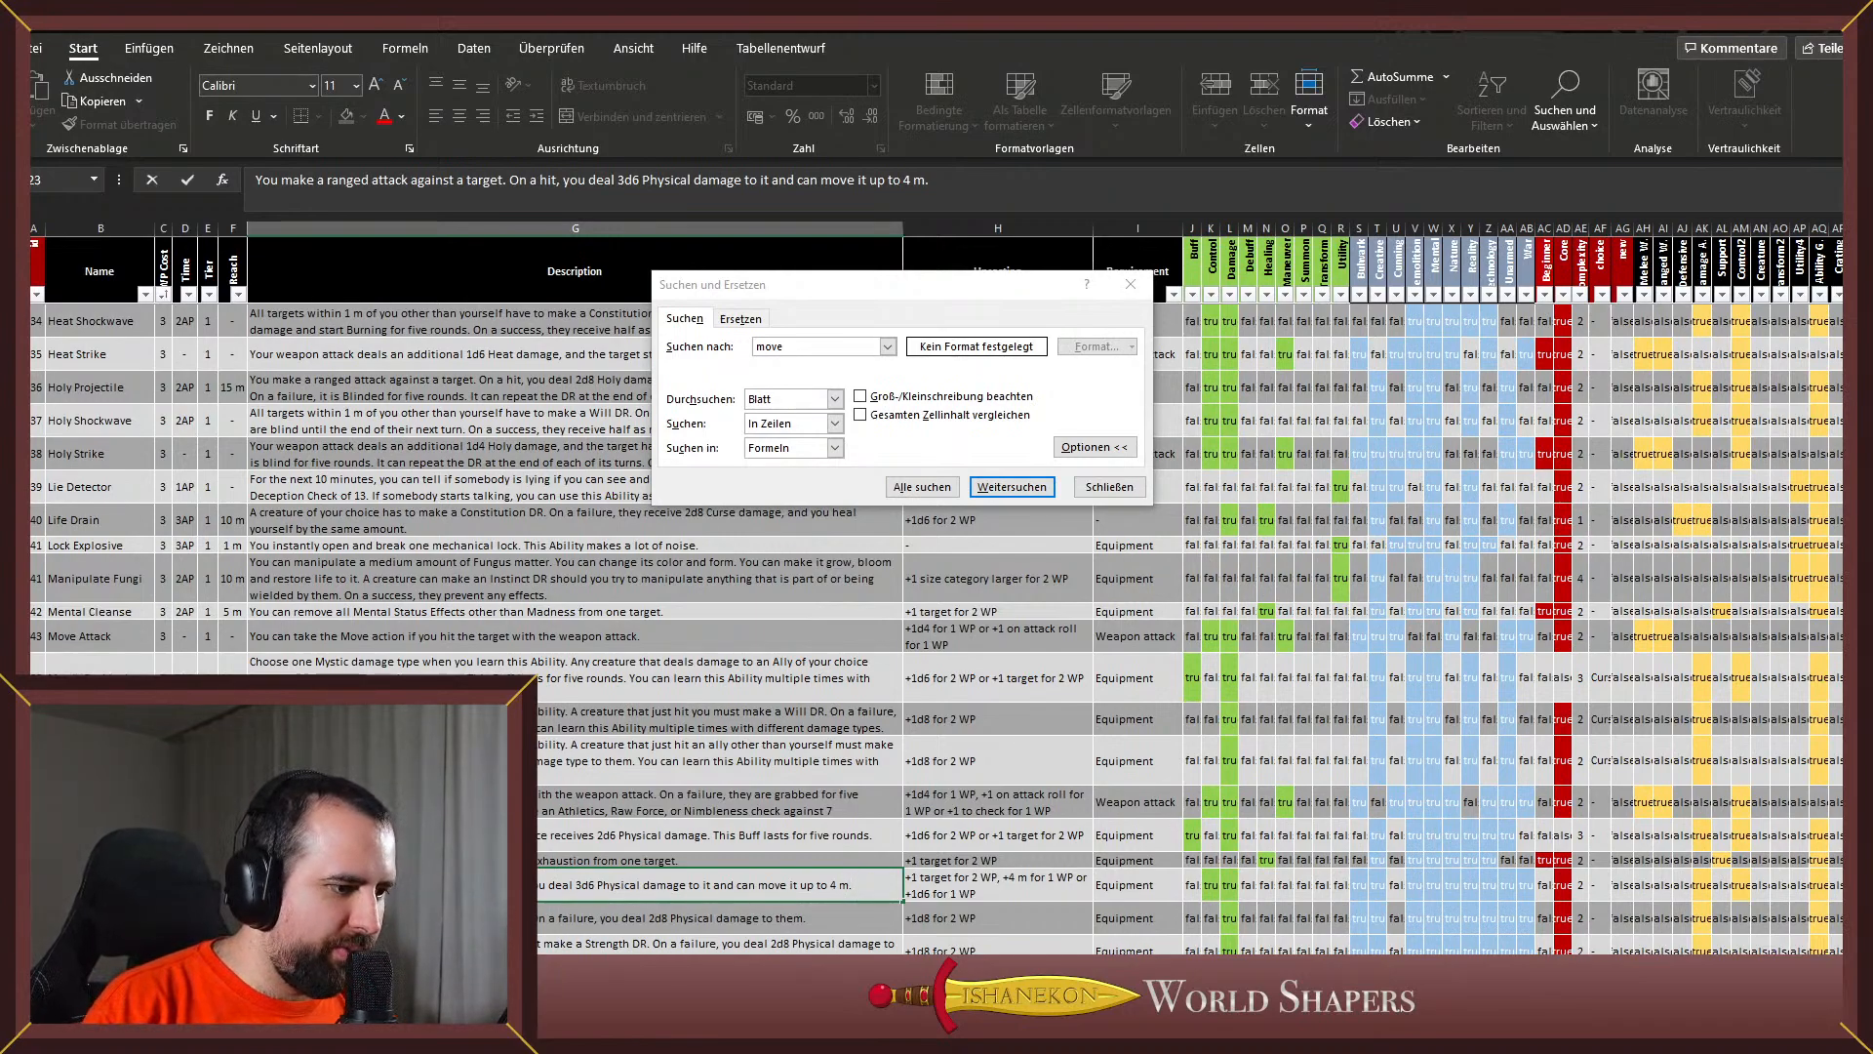
drag(905, 951, 618, 66)
click(1072, 57)
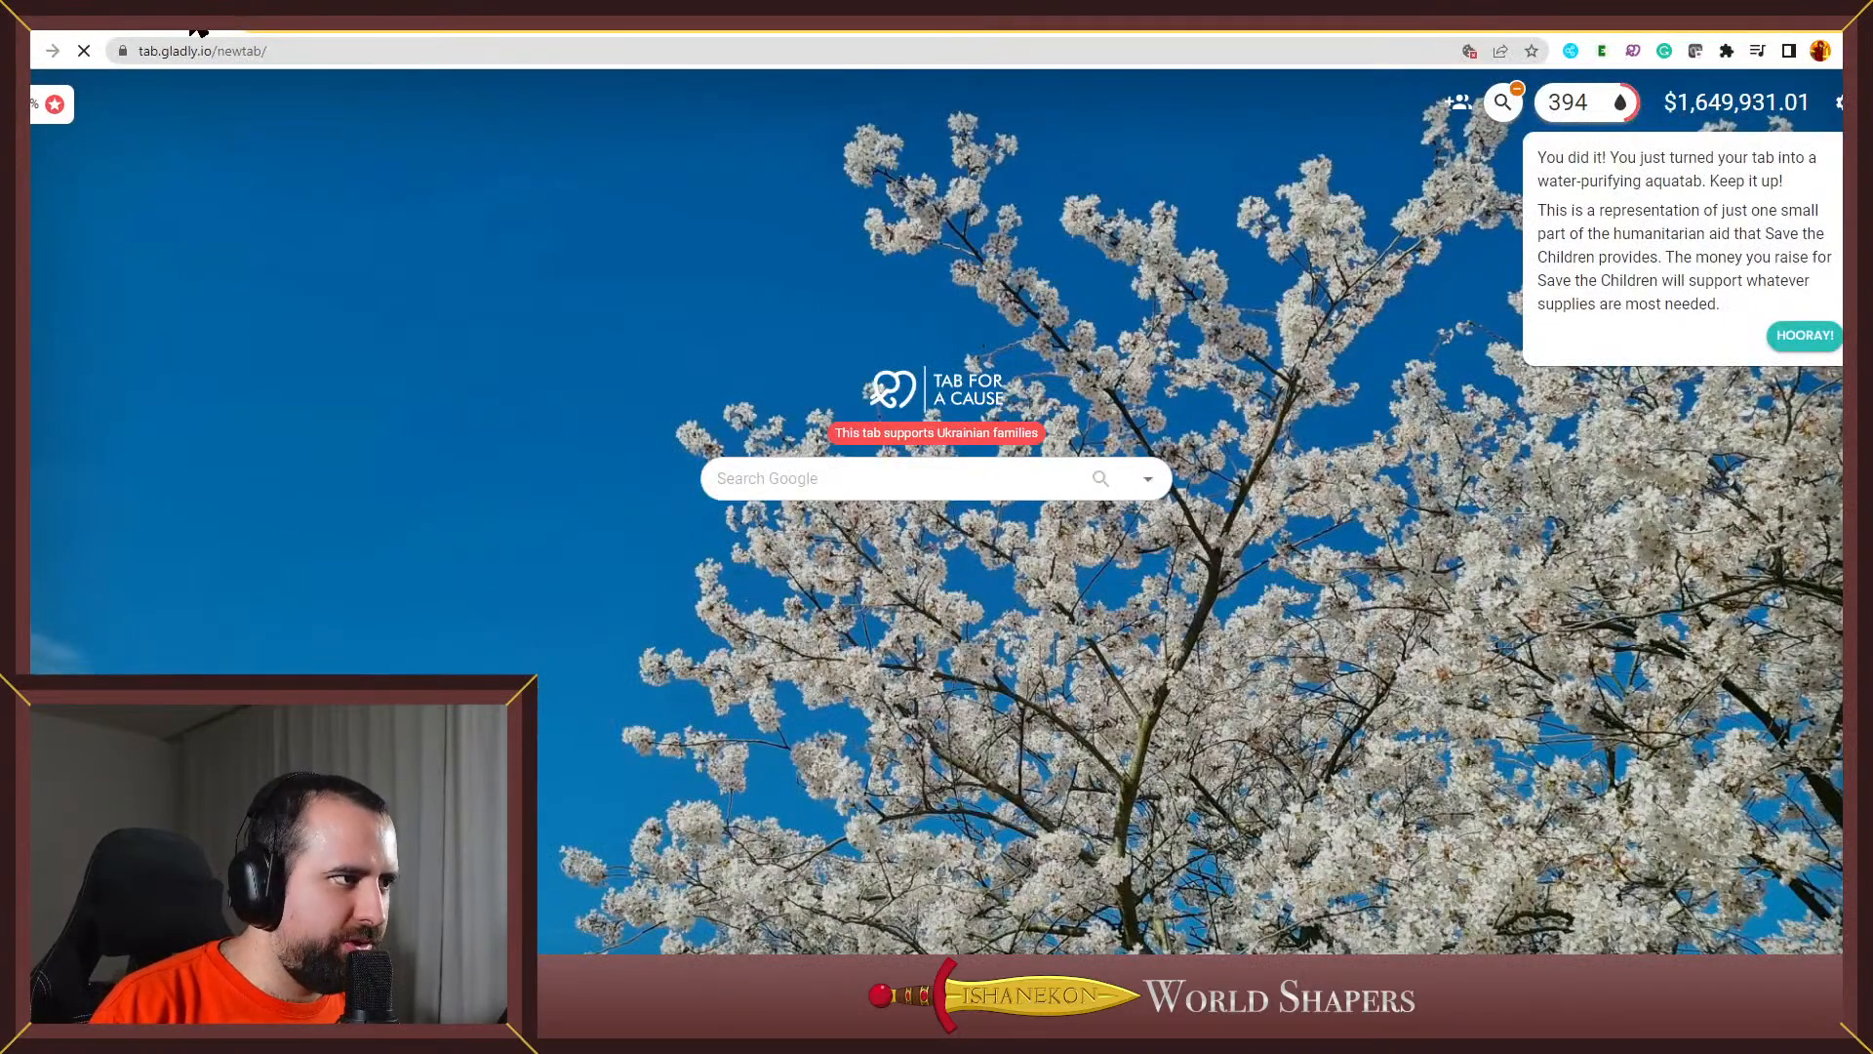
click(314, 51)
text(wo)
key(Return)
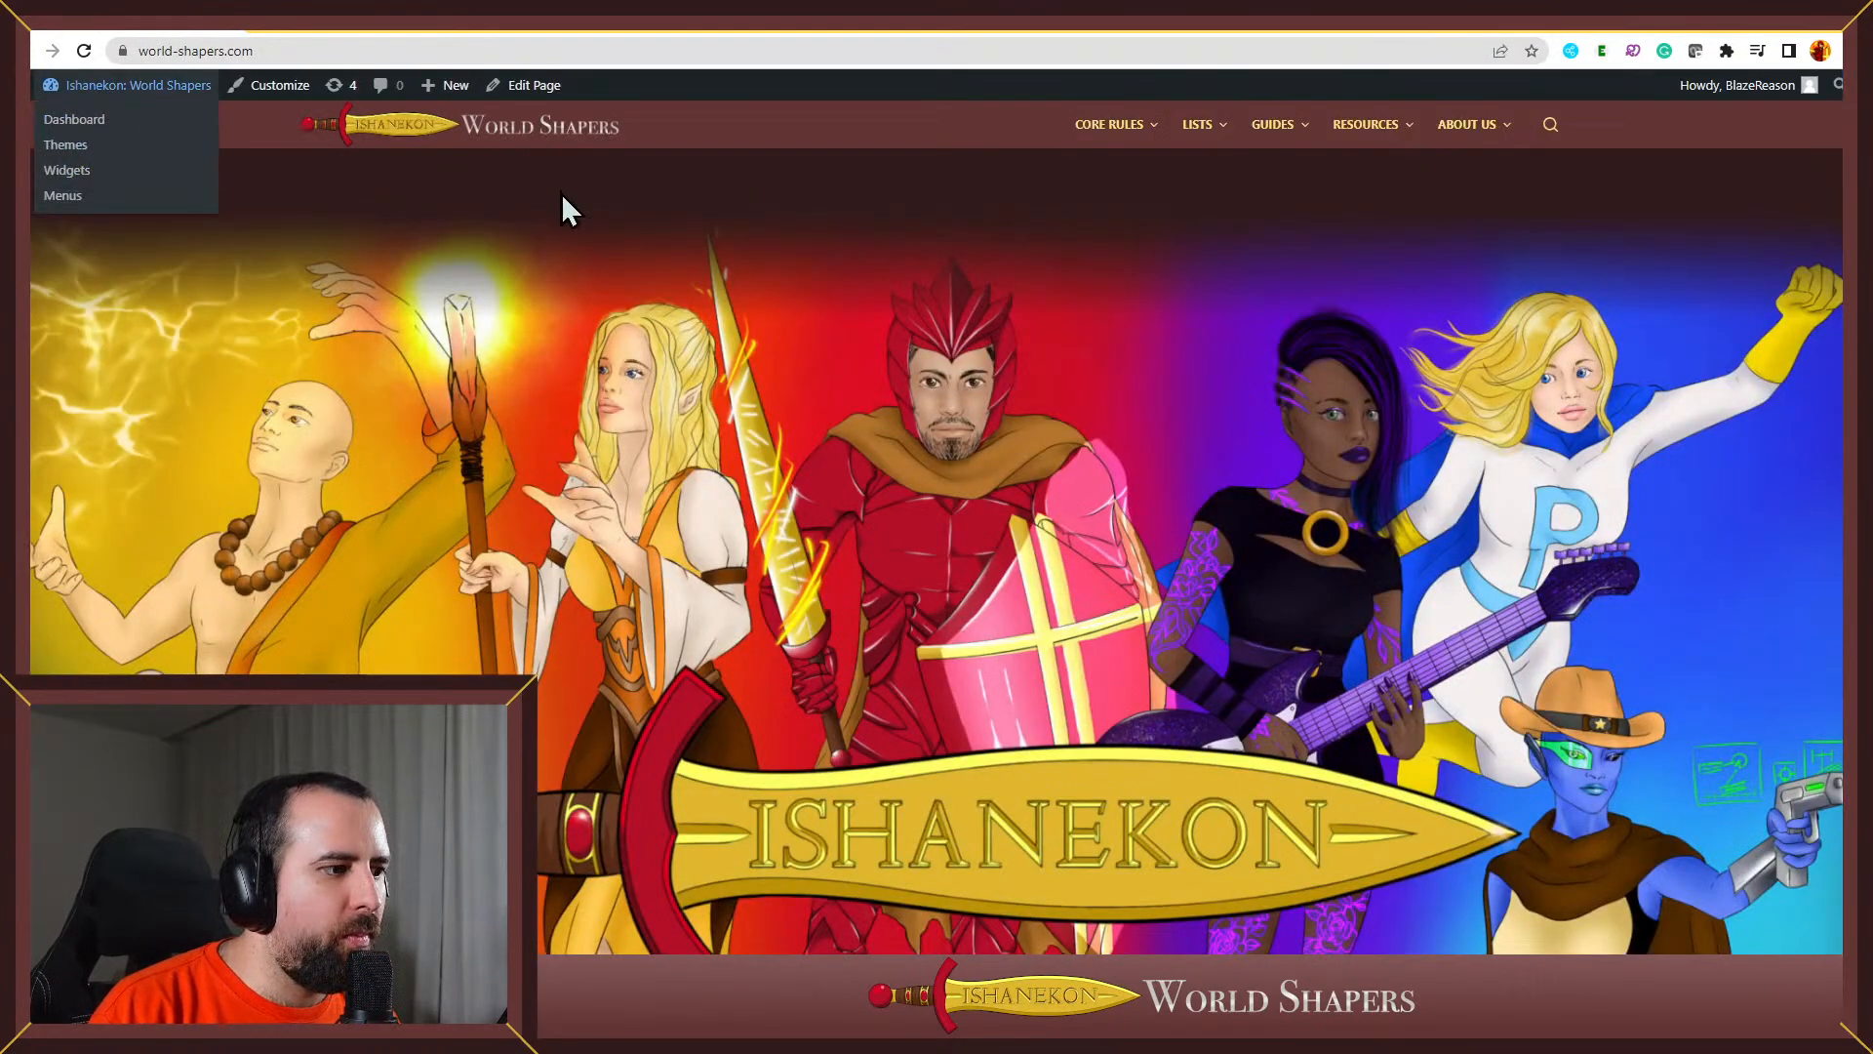
mouse_move(1205, 126)
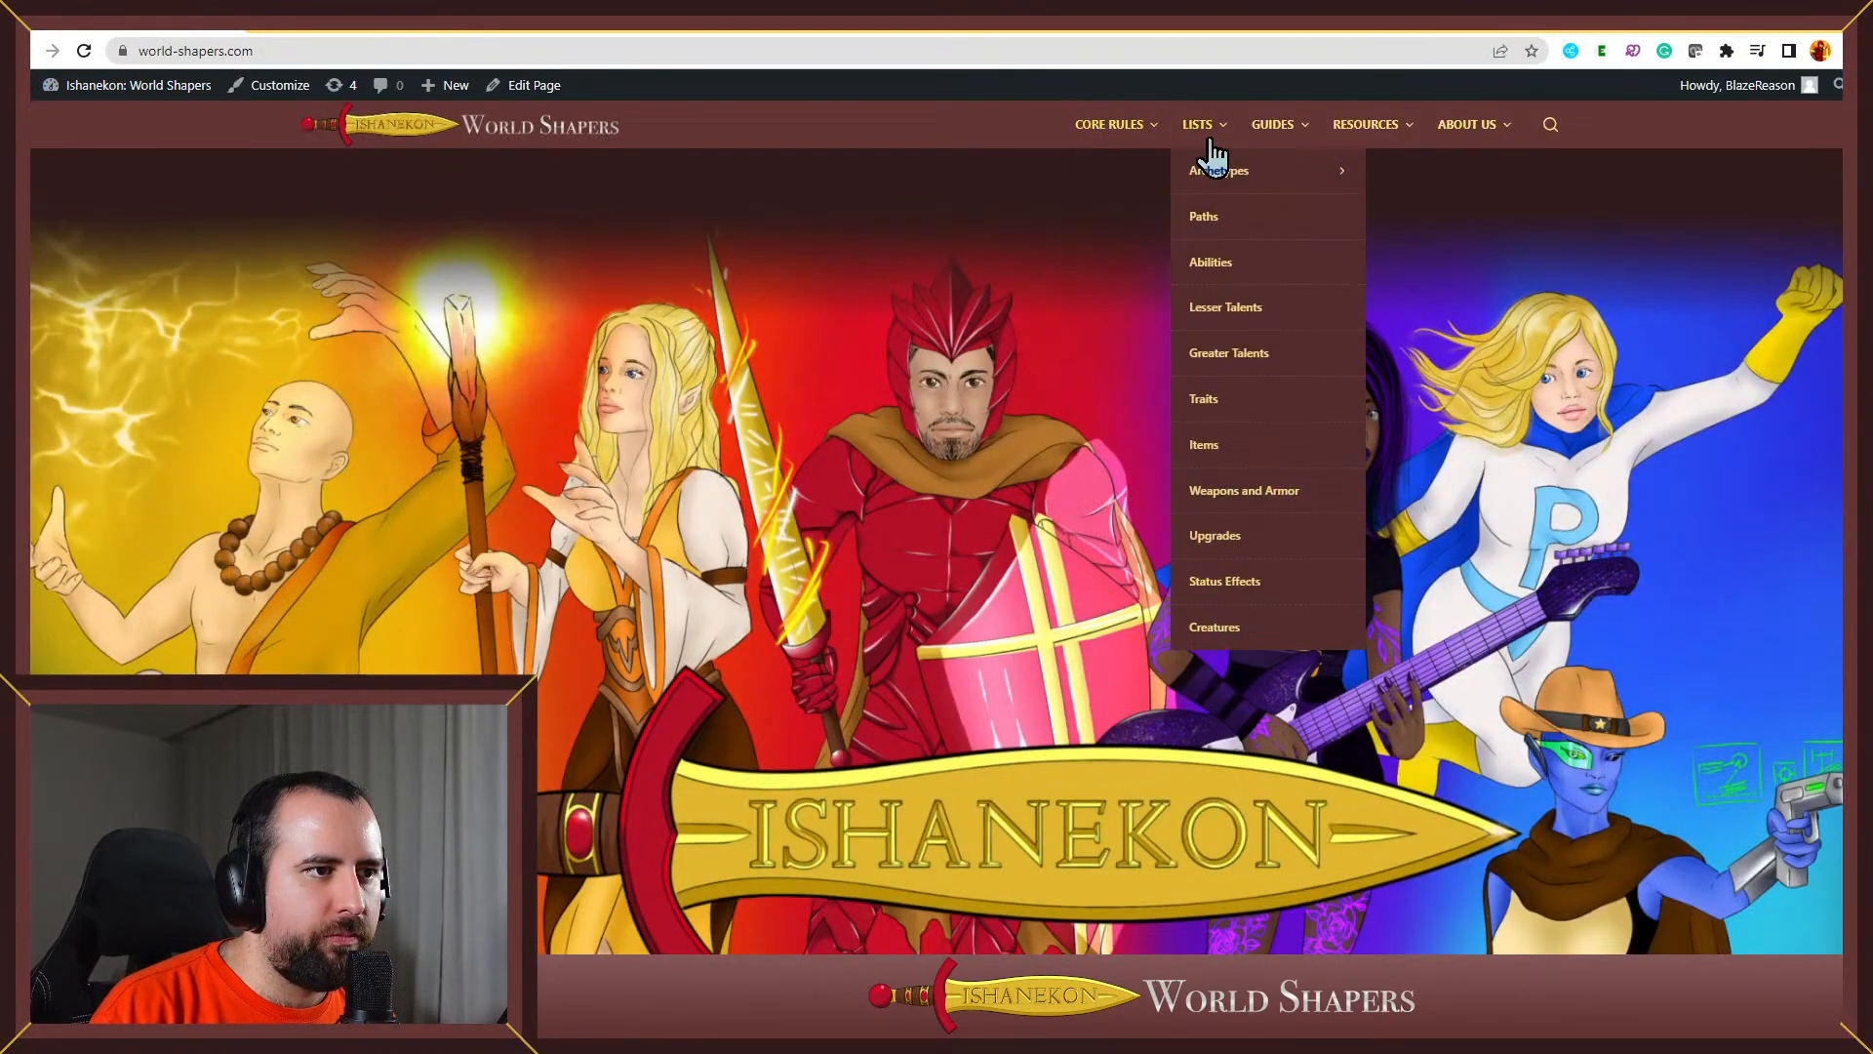
click(1239, 359)
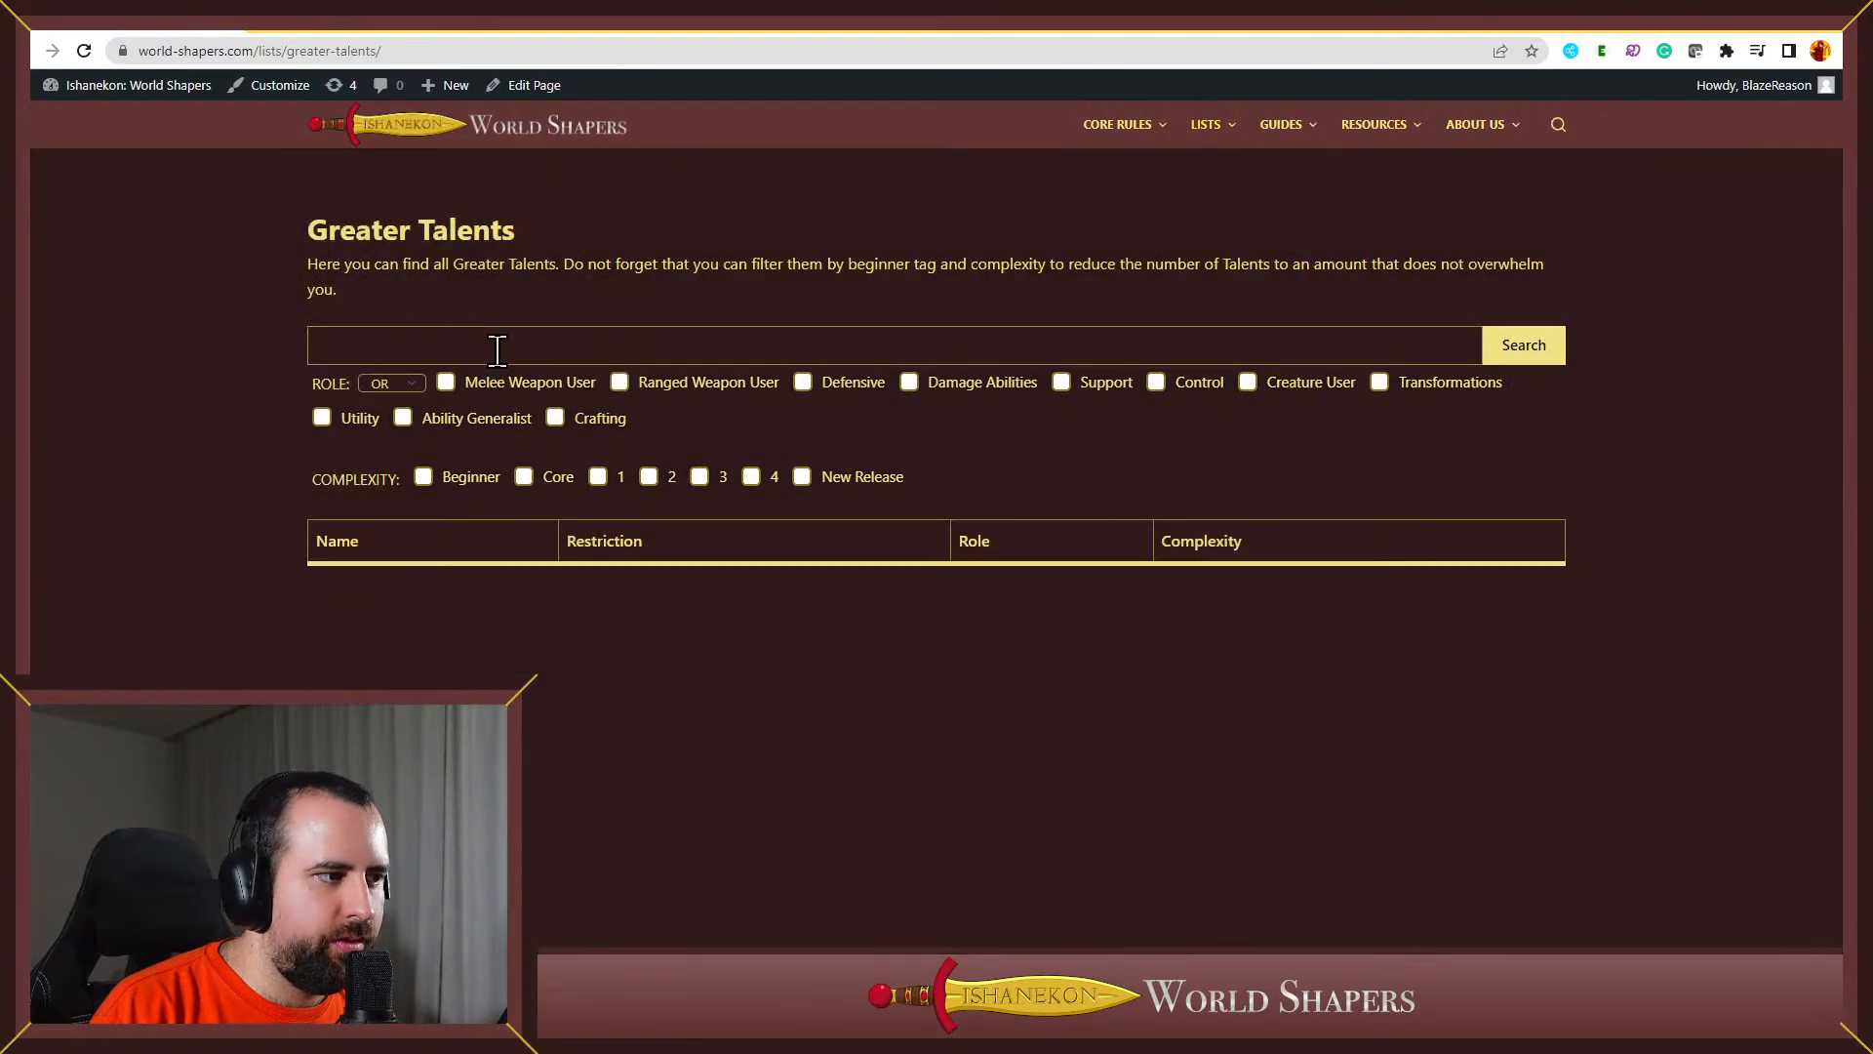
text(advanced )
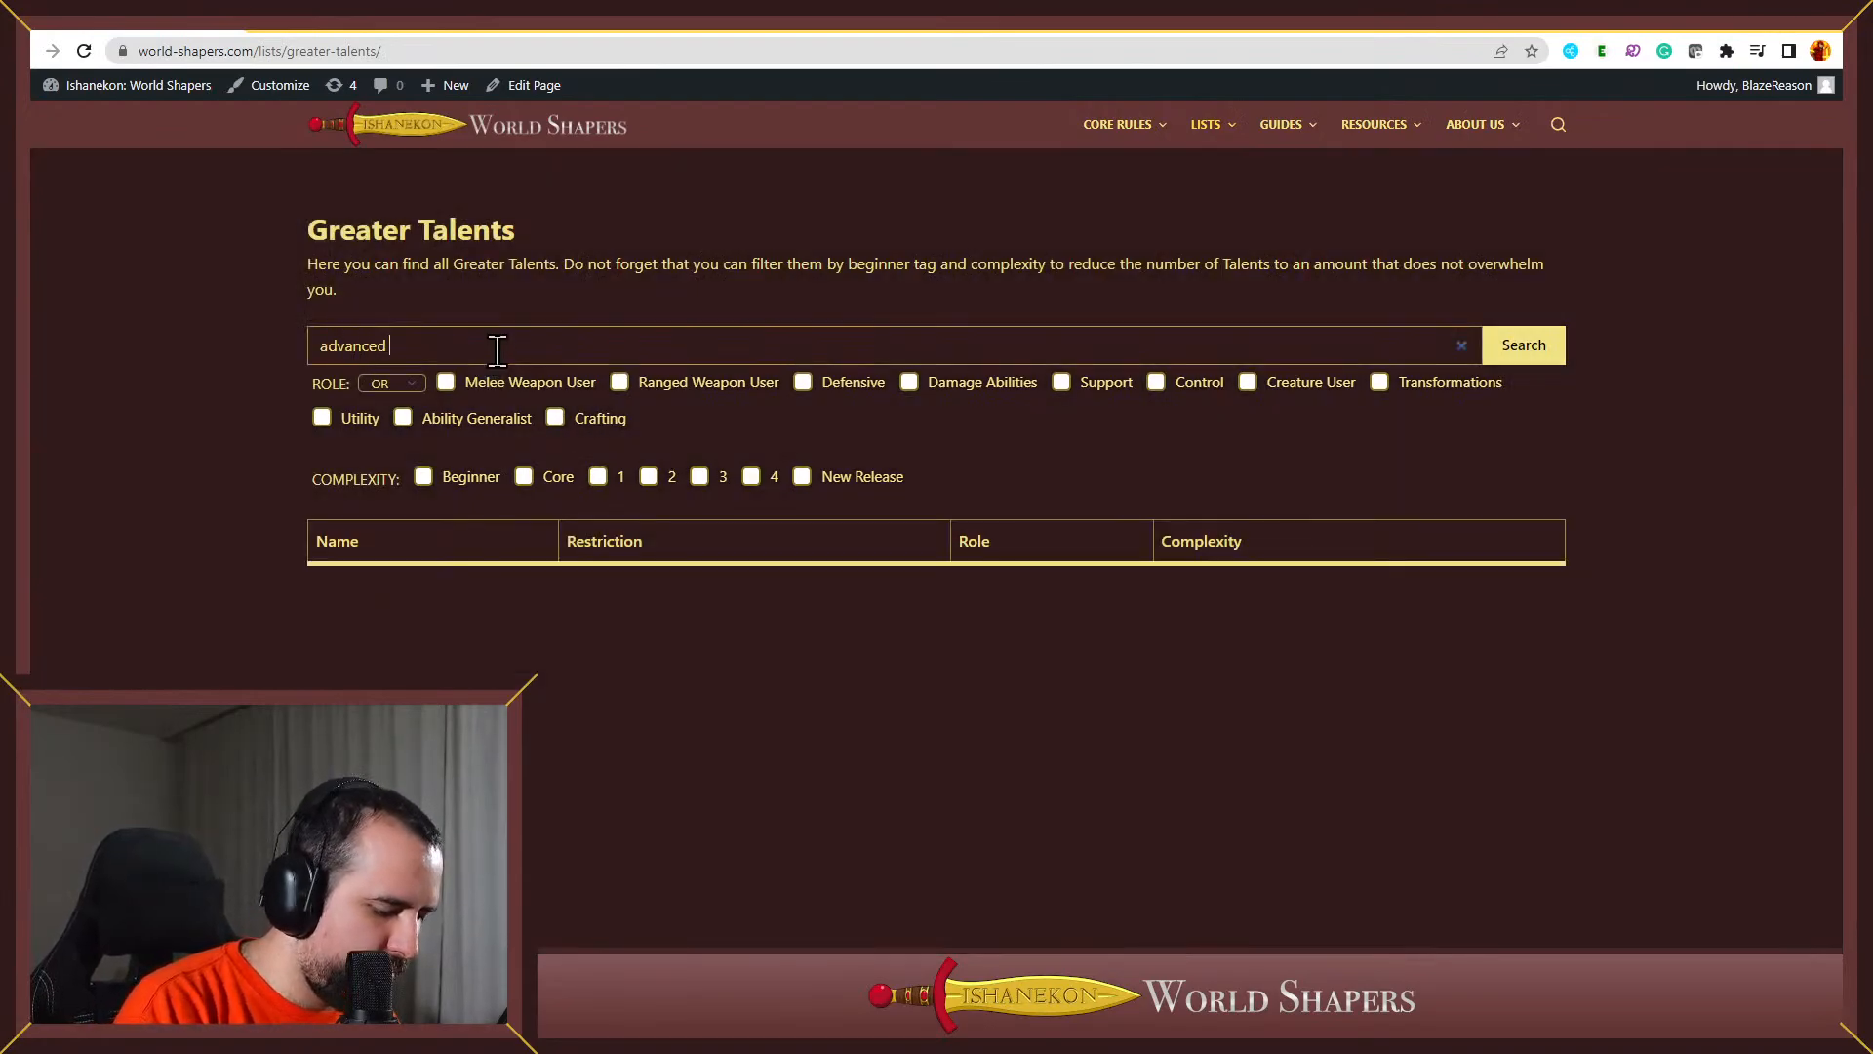
text(p)
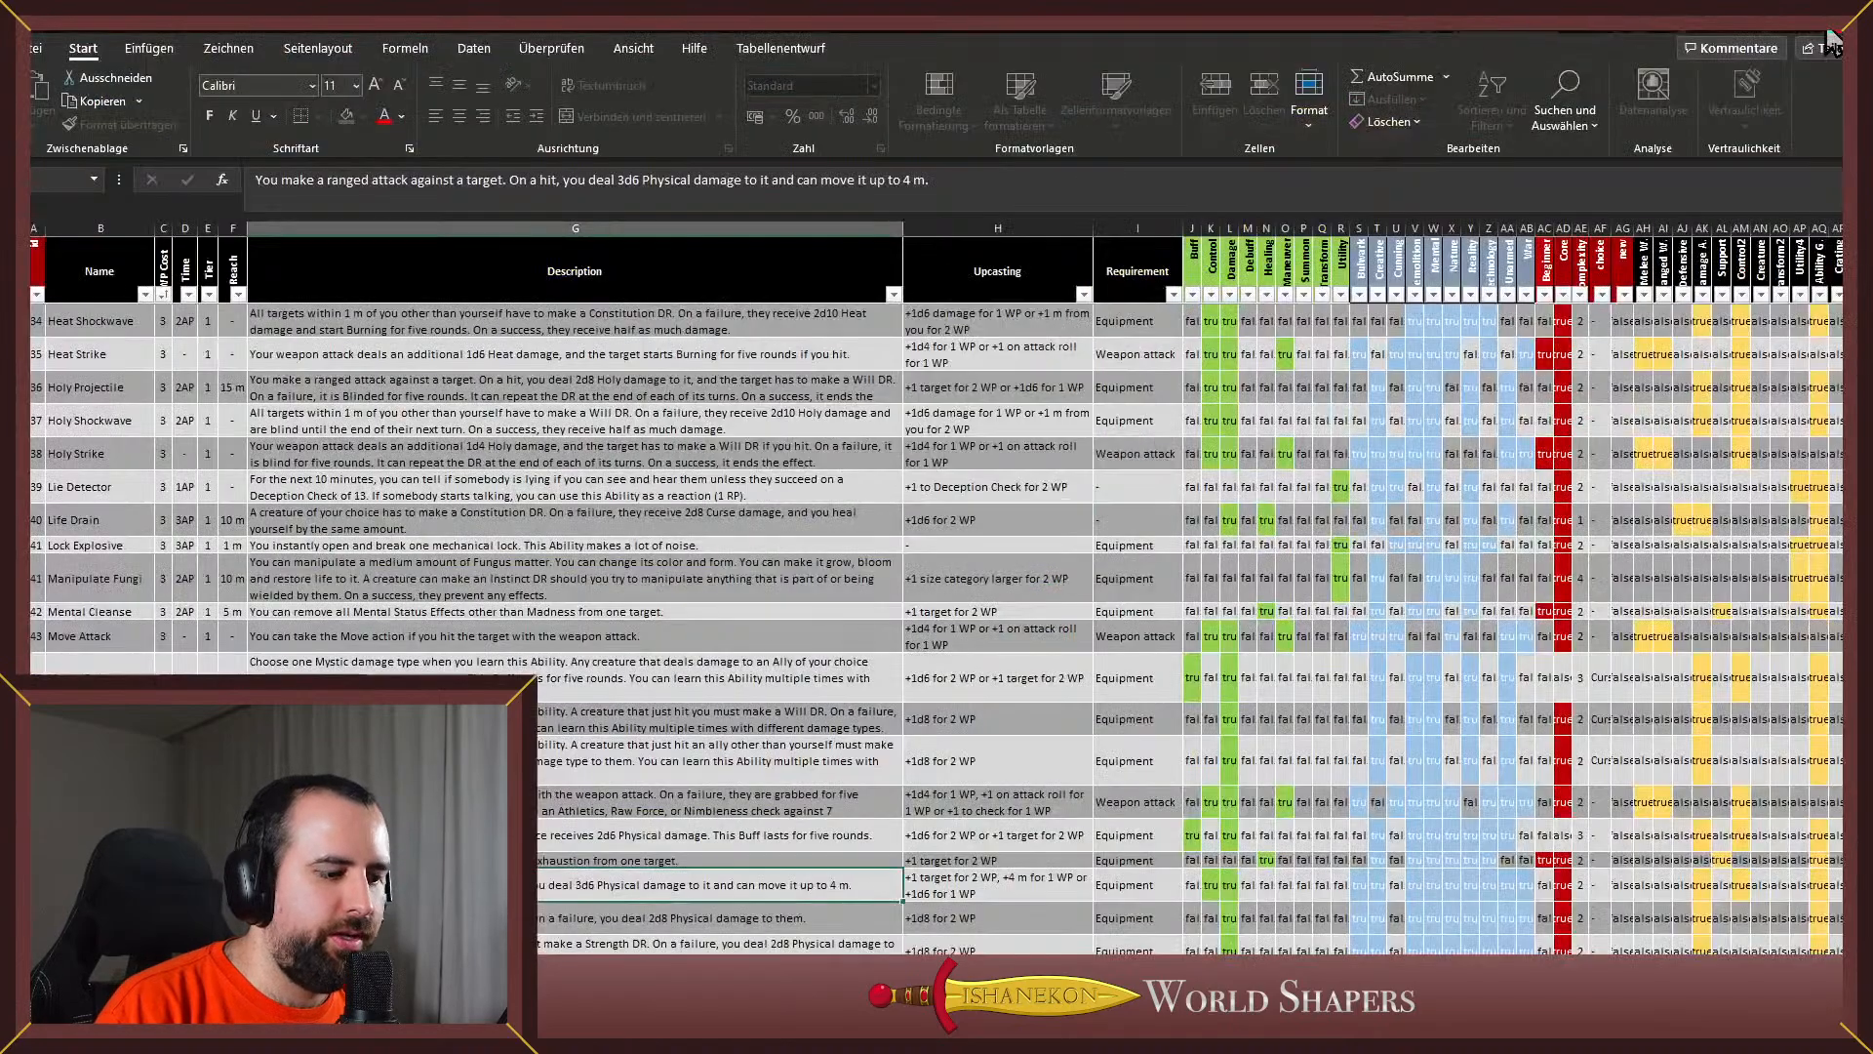
Cancel closing the abilities workbook and dismiss the Find and Replace dialog
key(alt+F4)
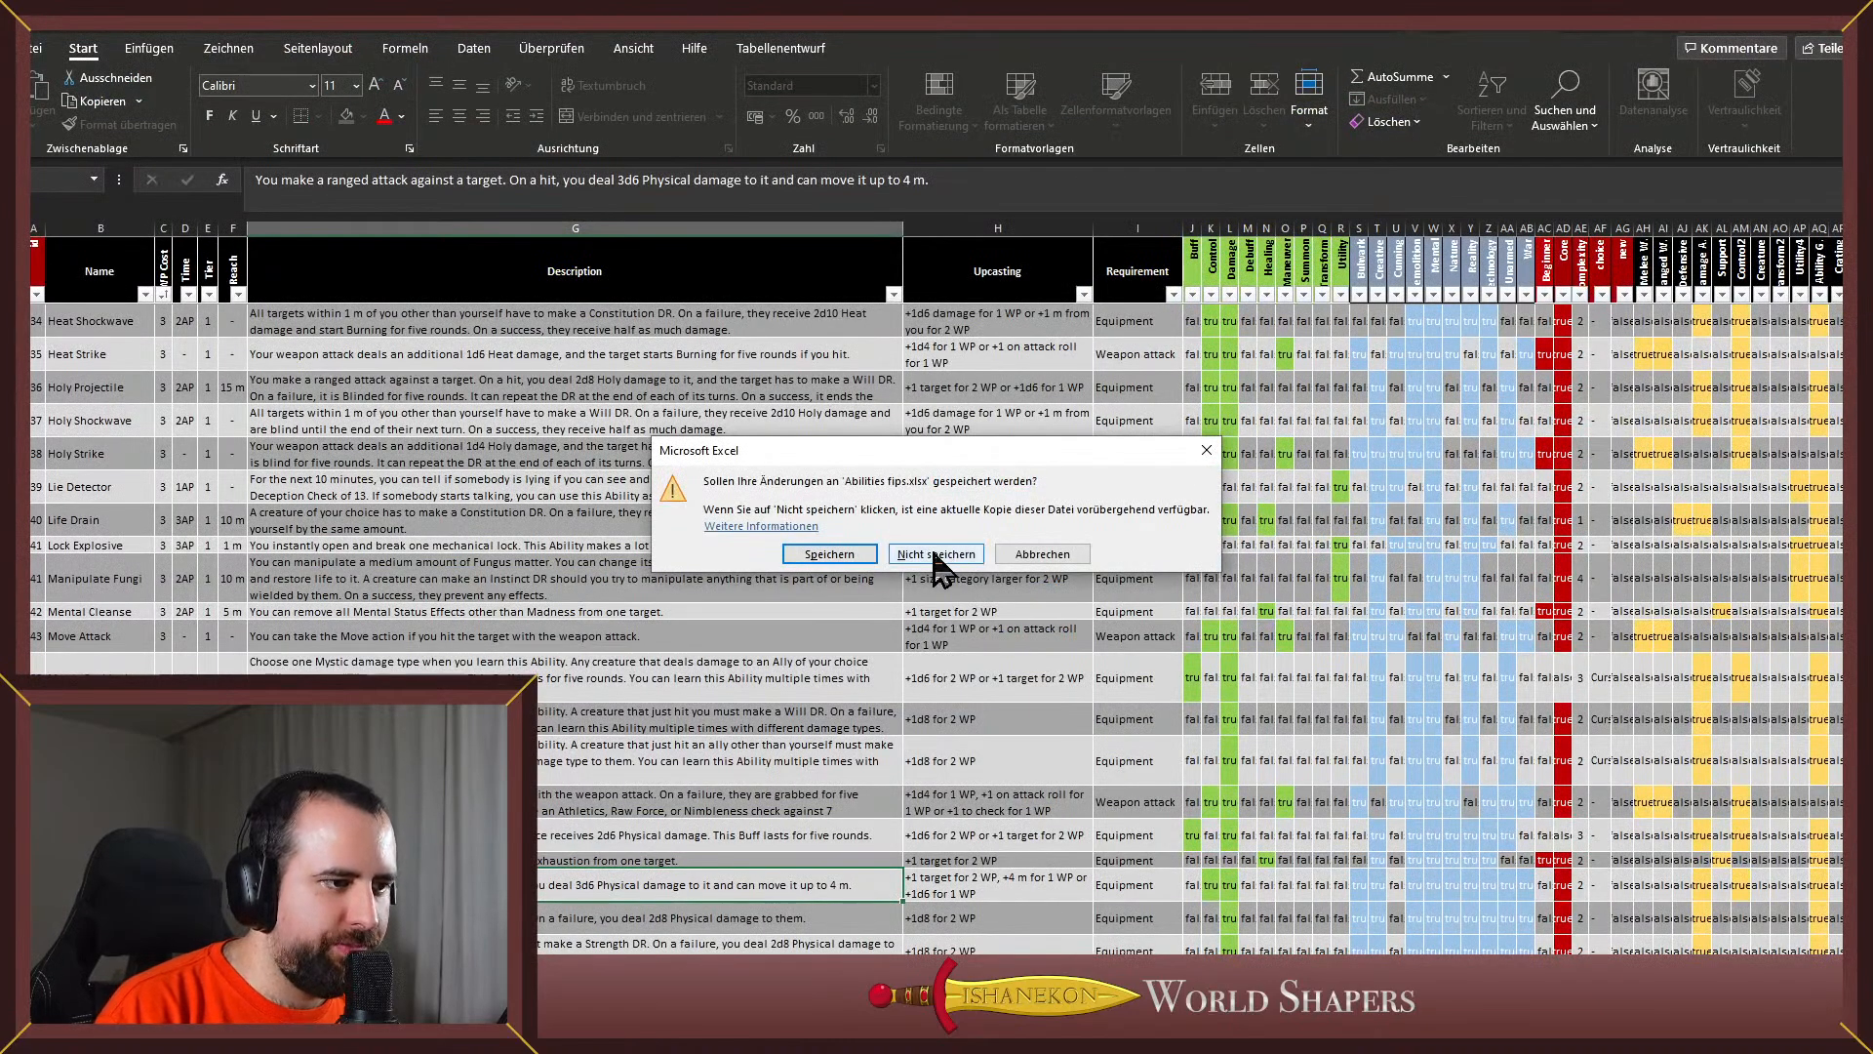
click(1052, 554)
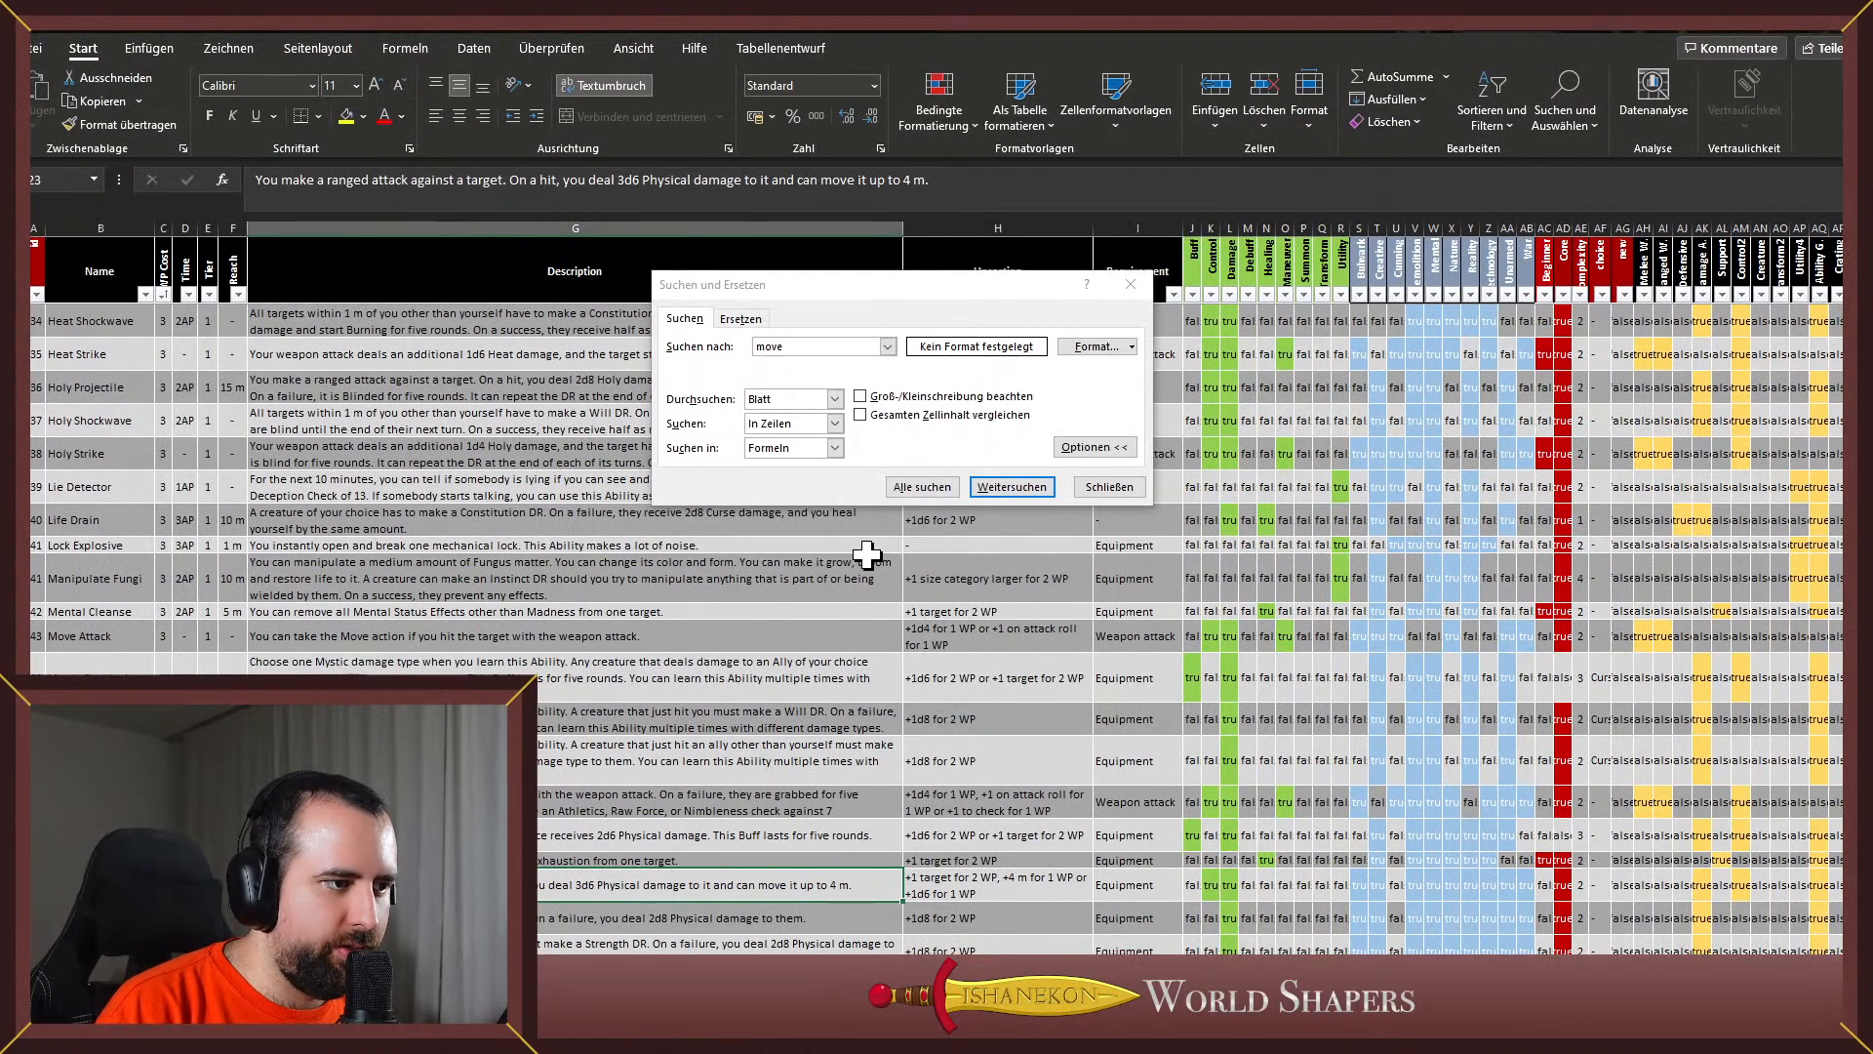
click(1114, 487)
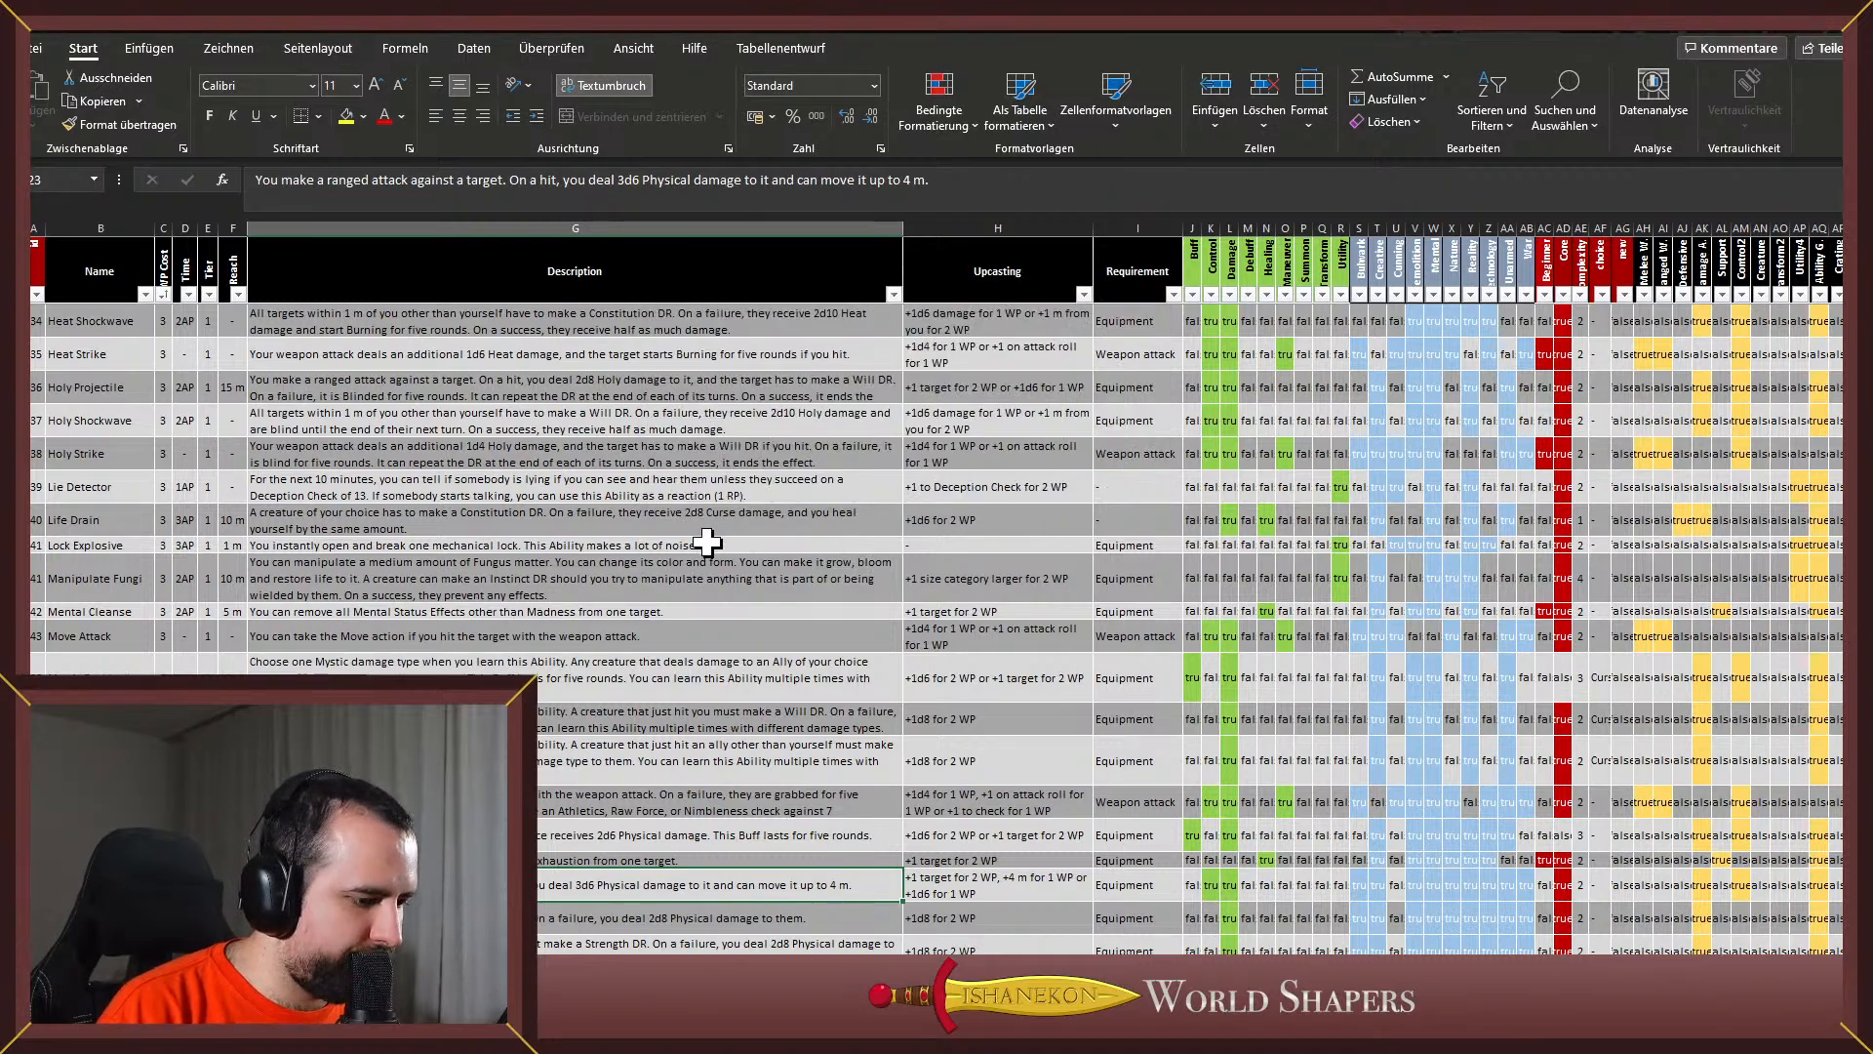
Copy the description of the 3d6 Physical ranged-attack ability and open the existing document at grammarly.com in the browser
double_click(661, 885)
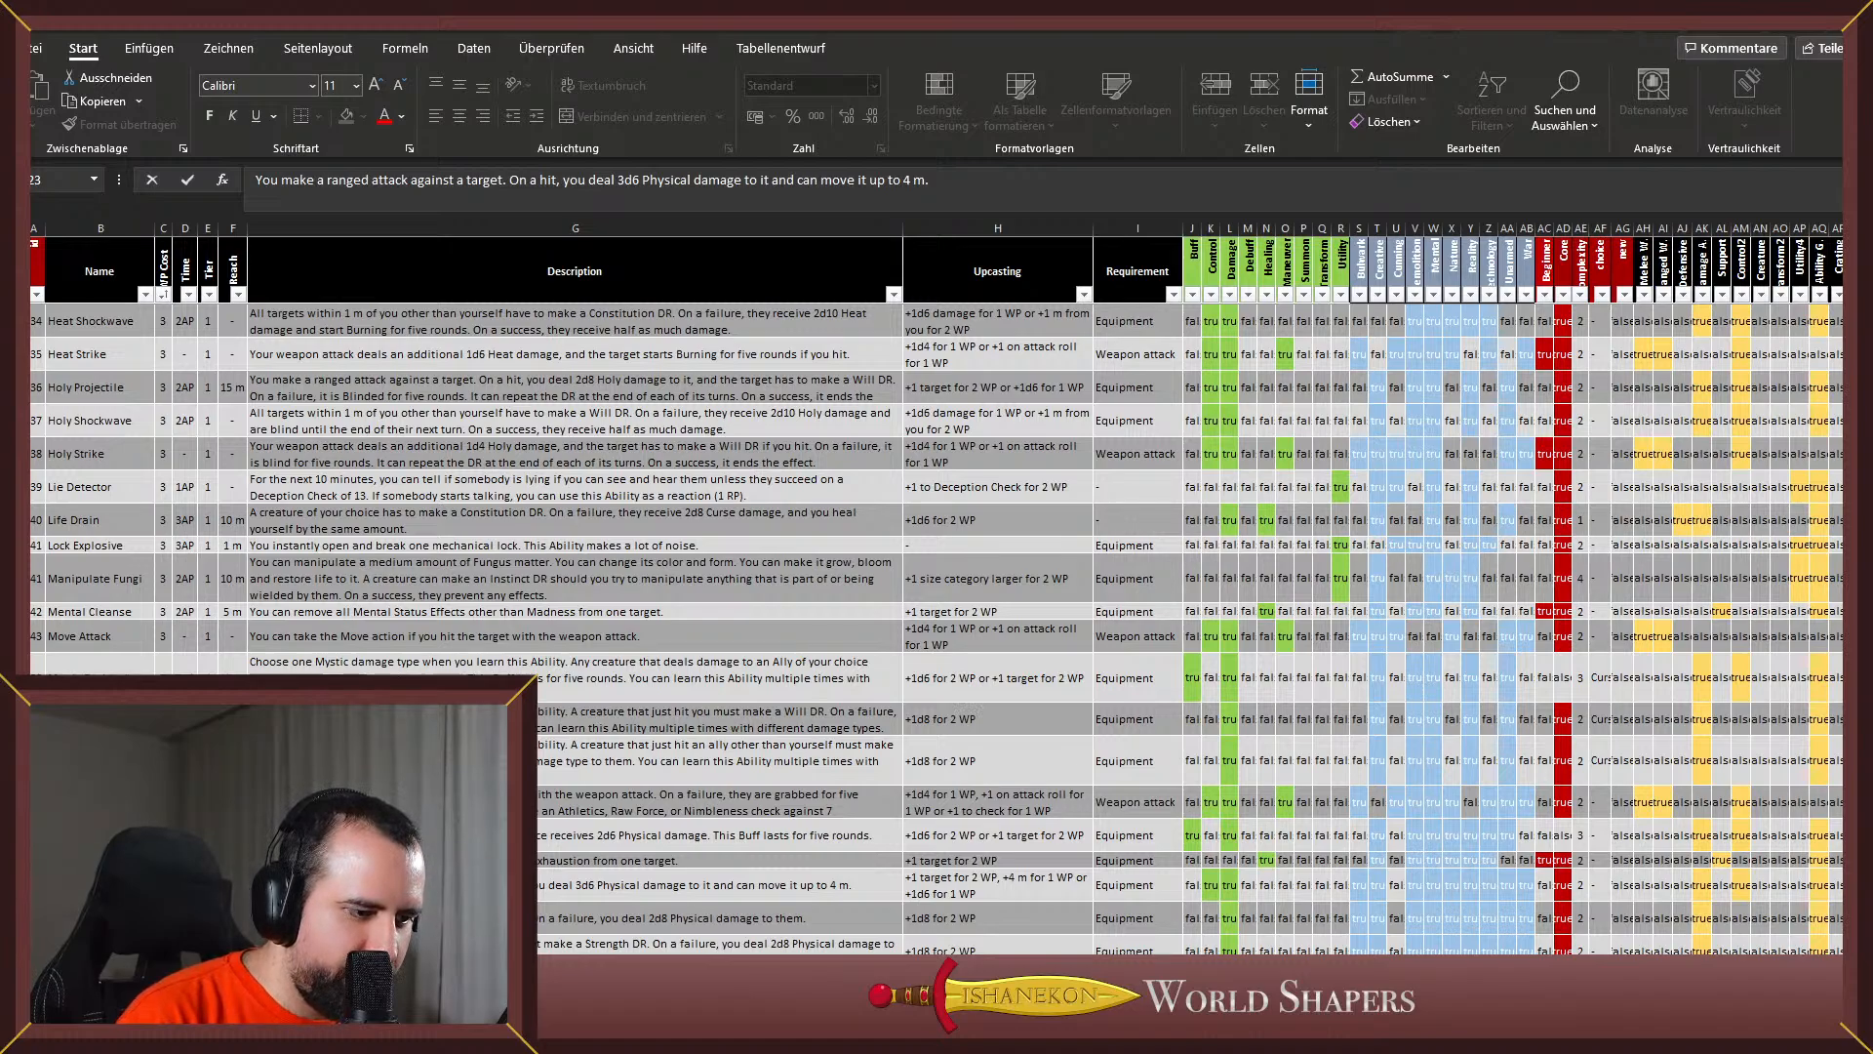
drag(1279, 0, 1191, 82)
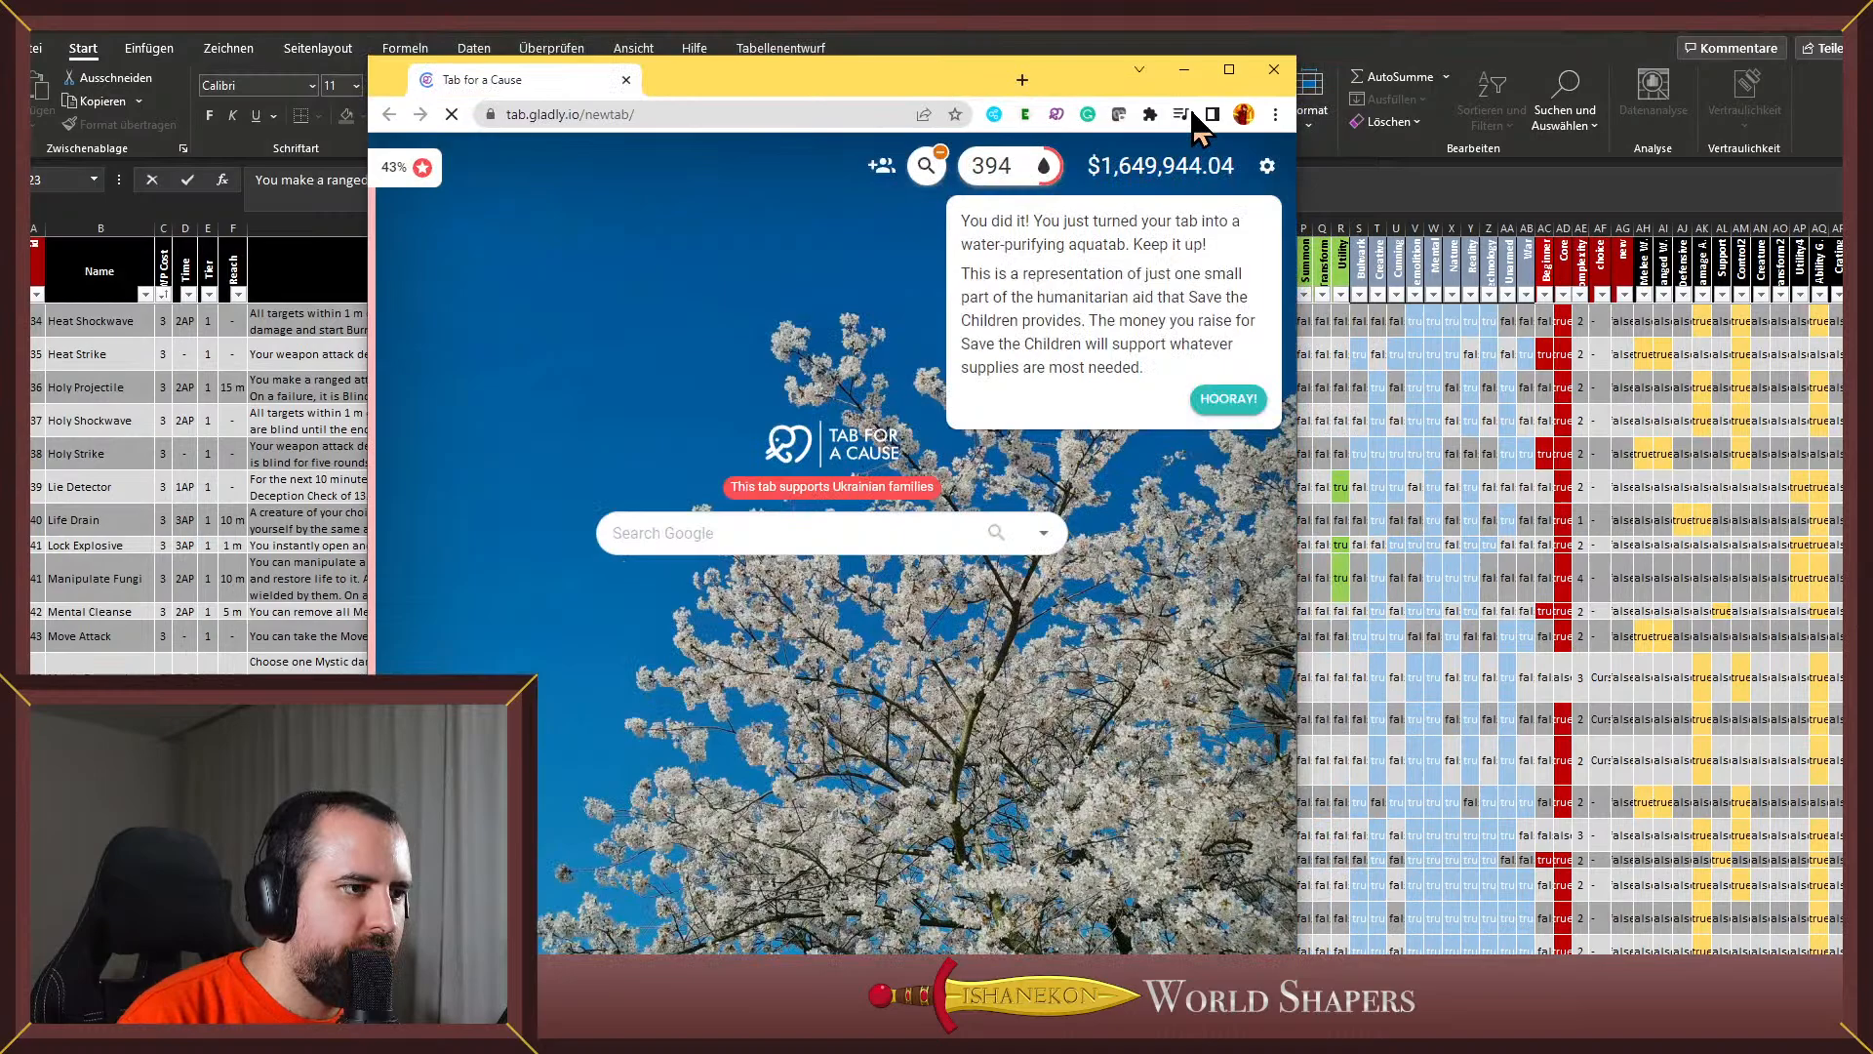
click(1237, 65)
click(388, 50)
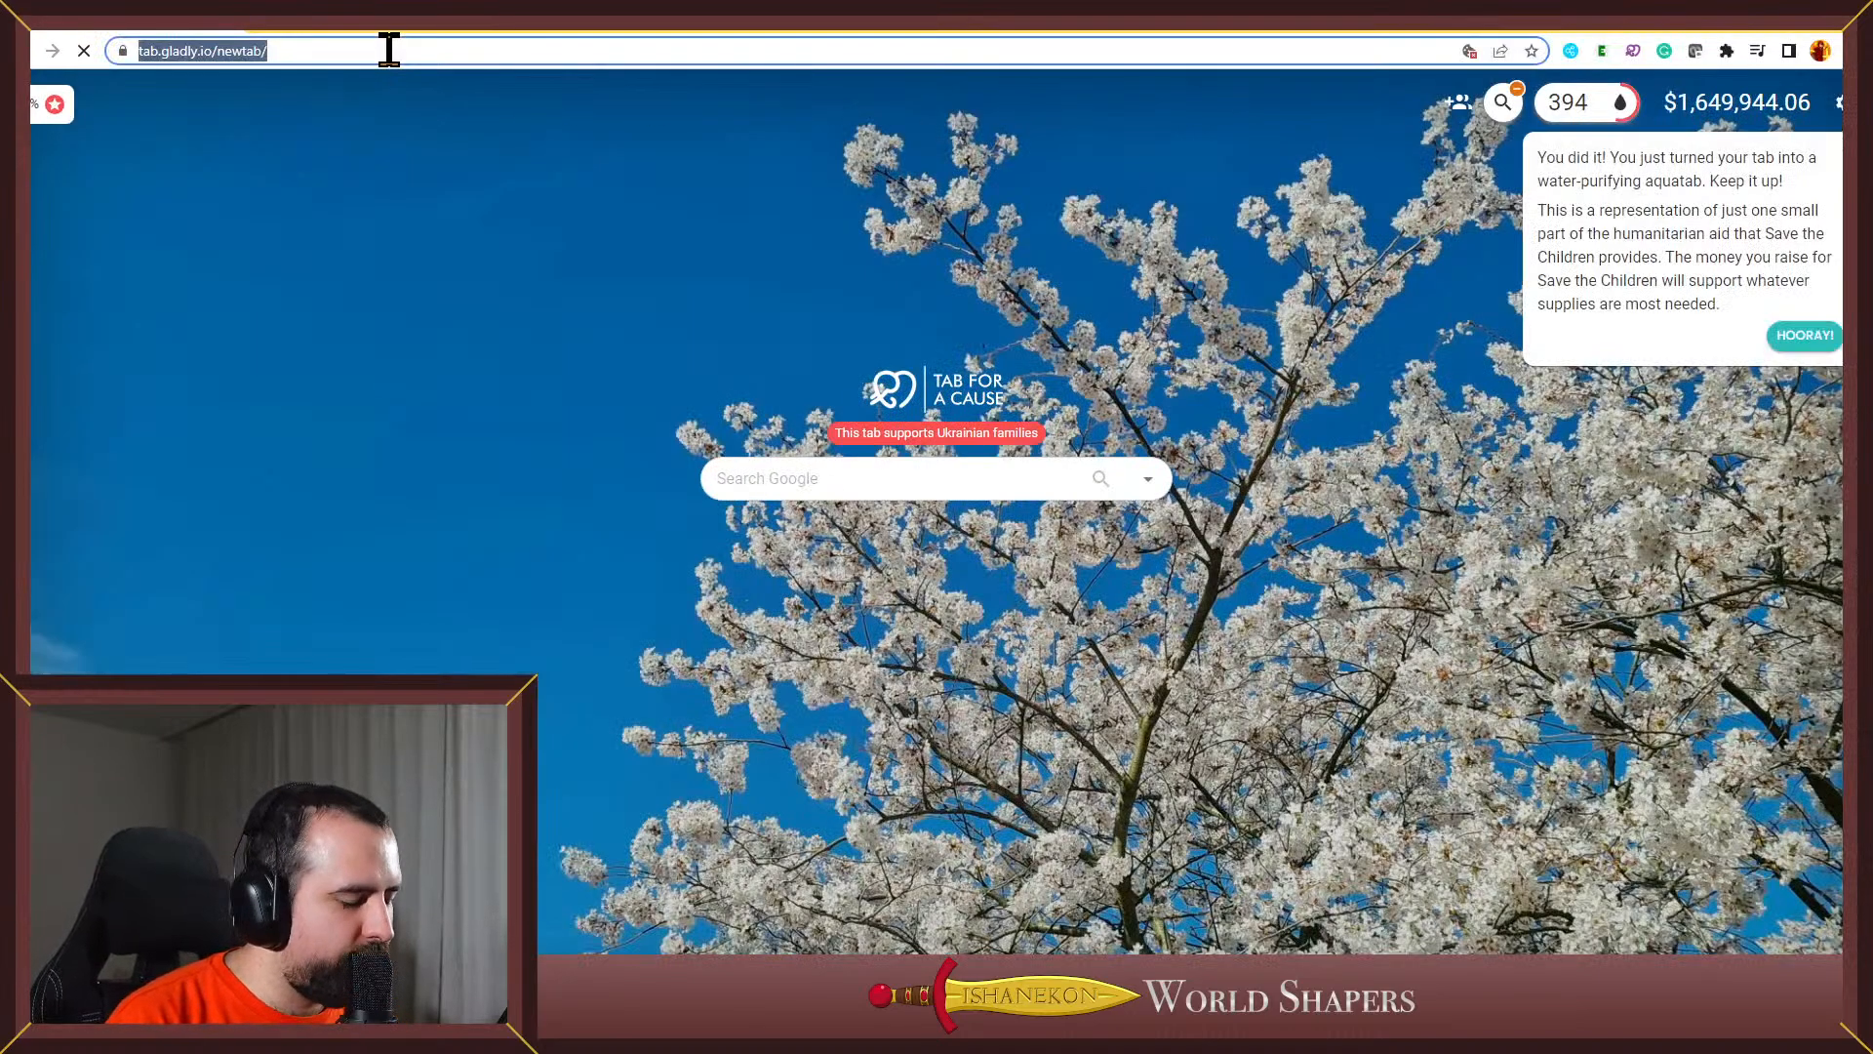
text(grammarly.com)
key(Return)
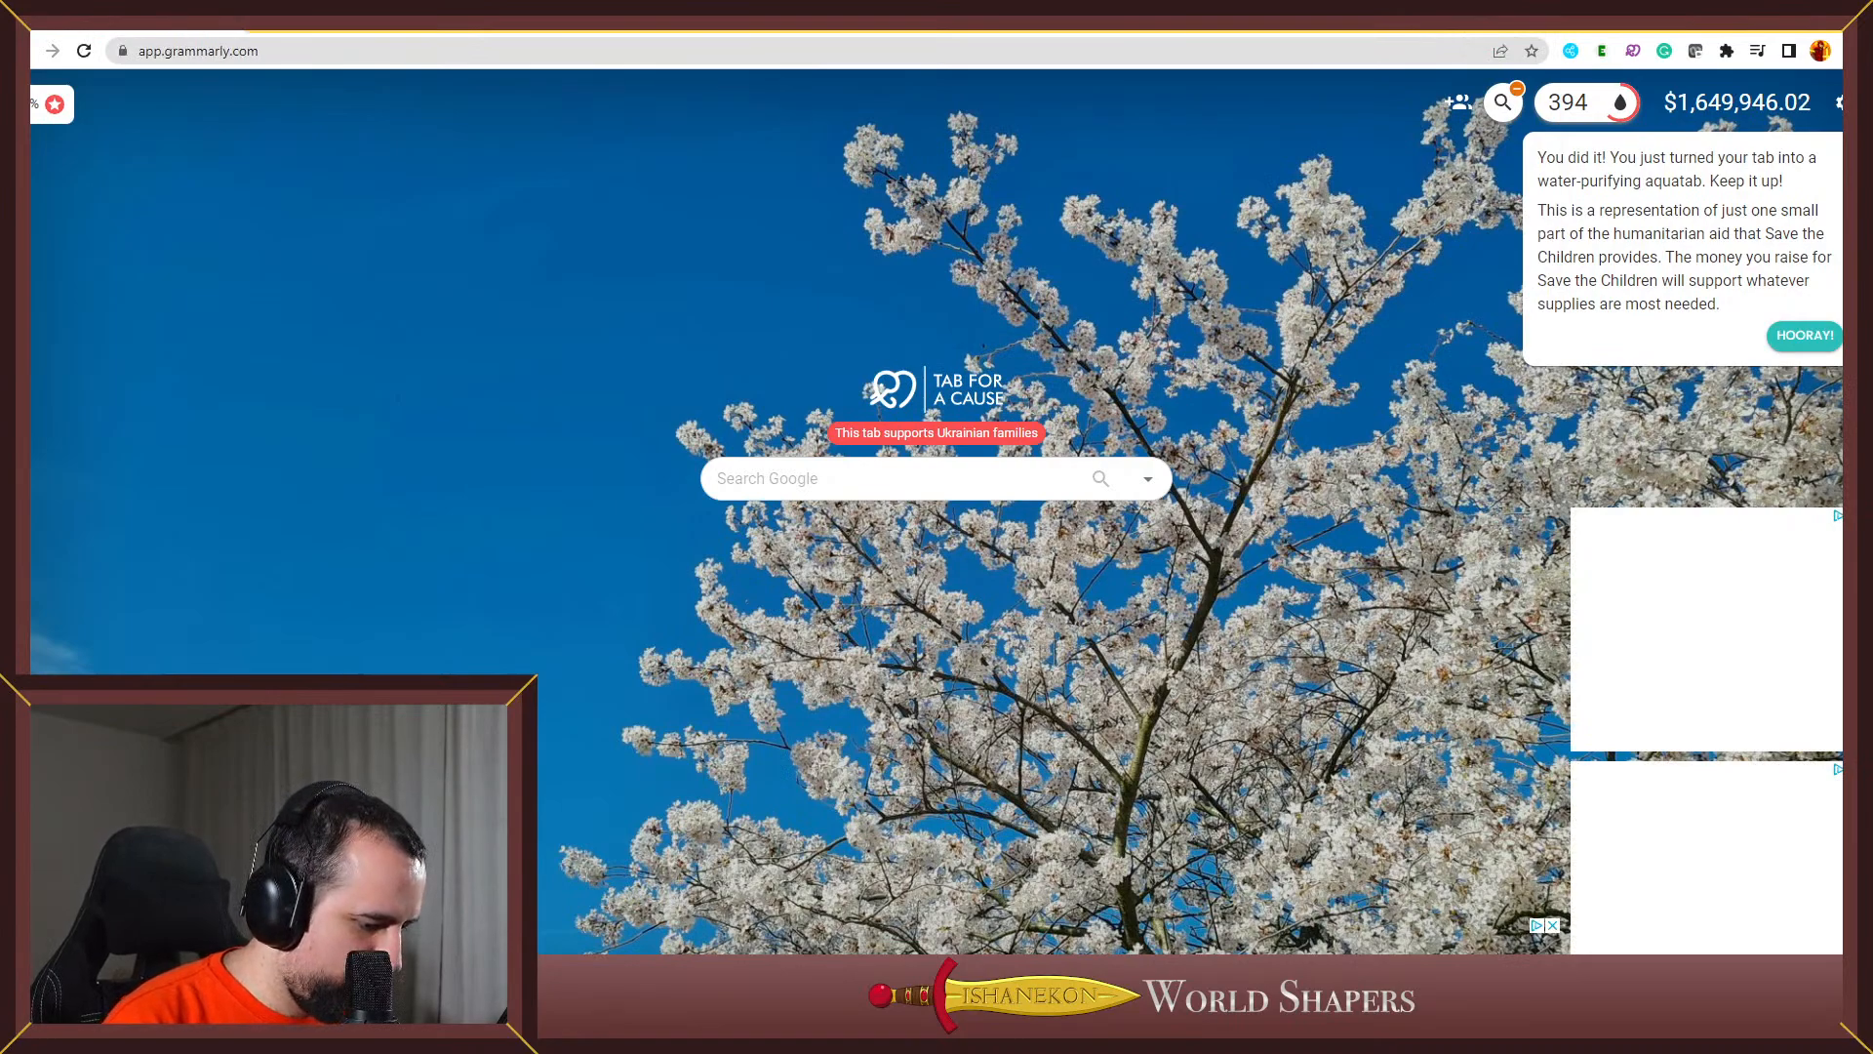
key(alt+Tab)
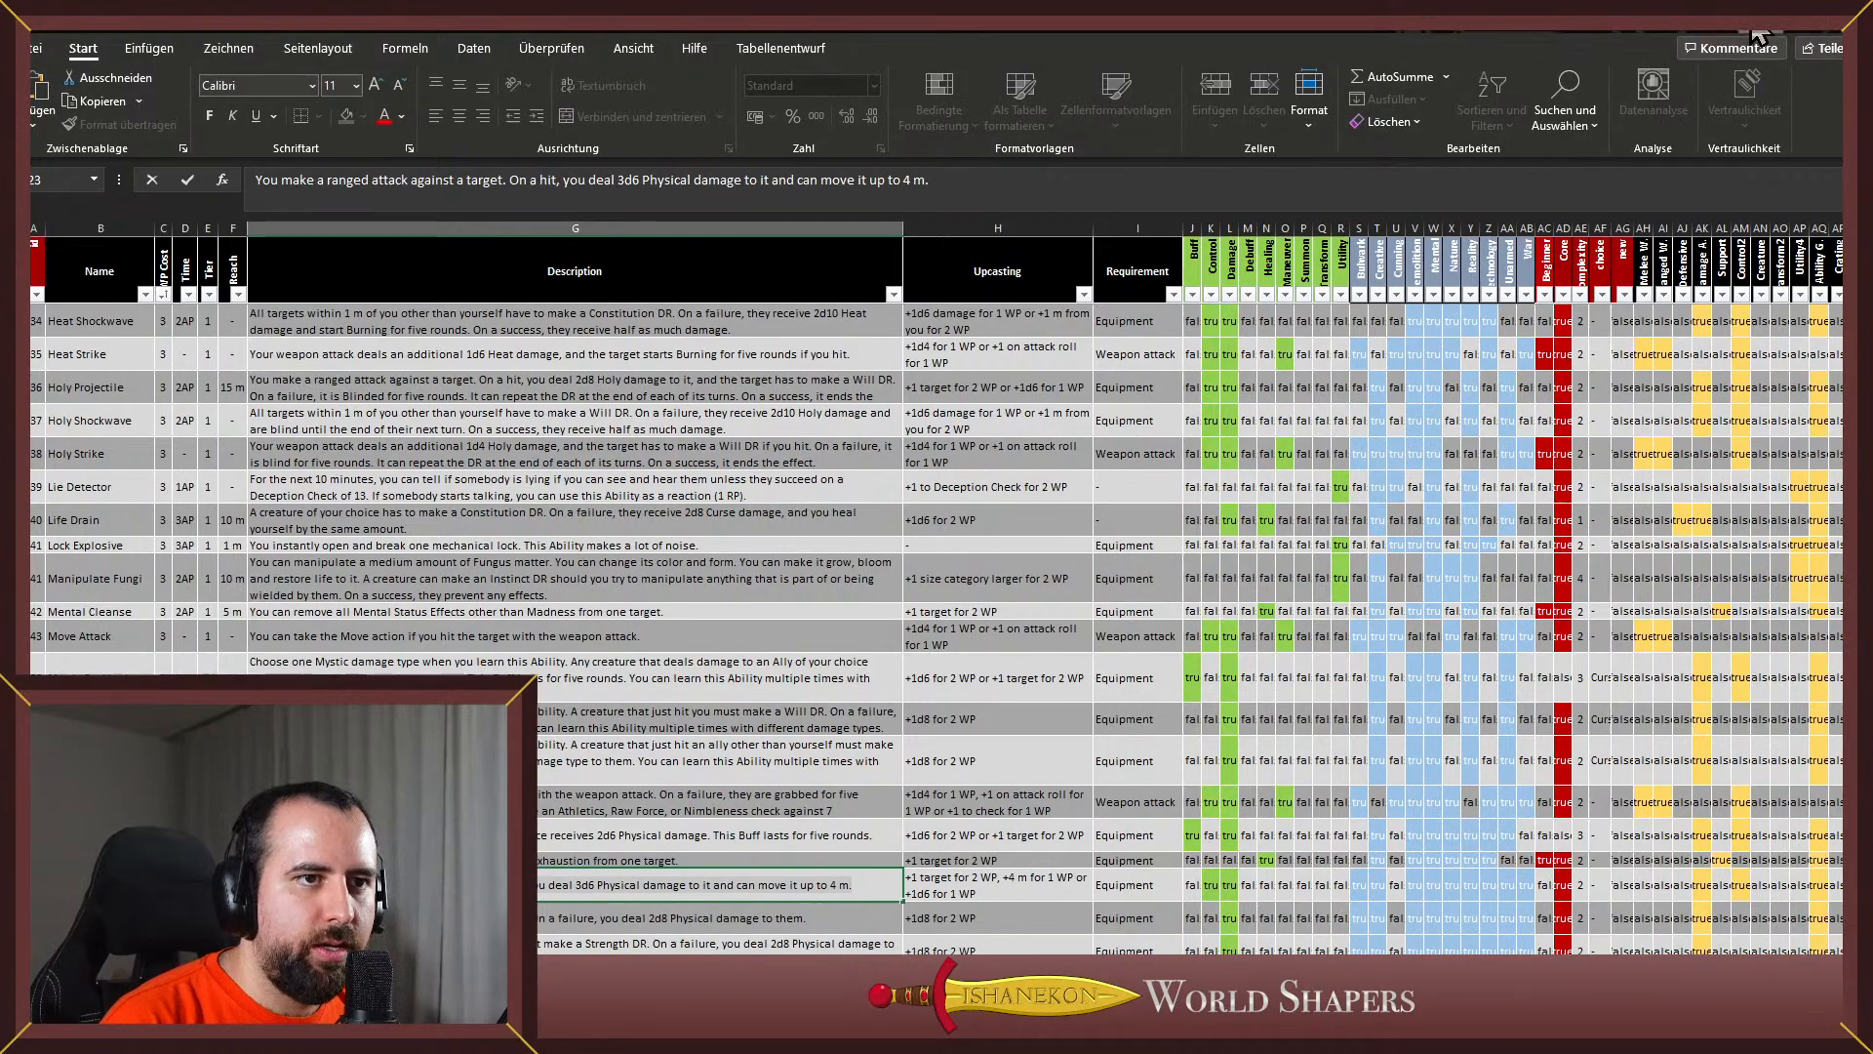
key(alt+Tab)
click(590, 327)
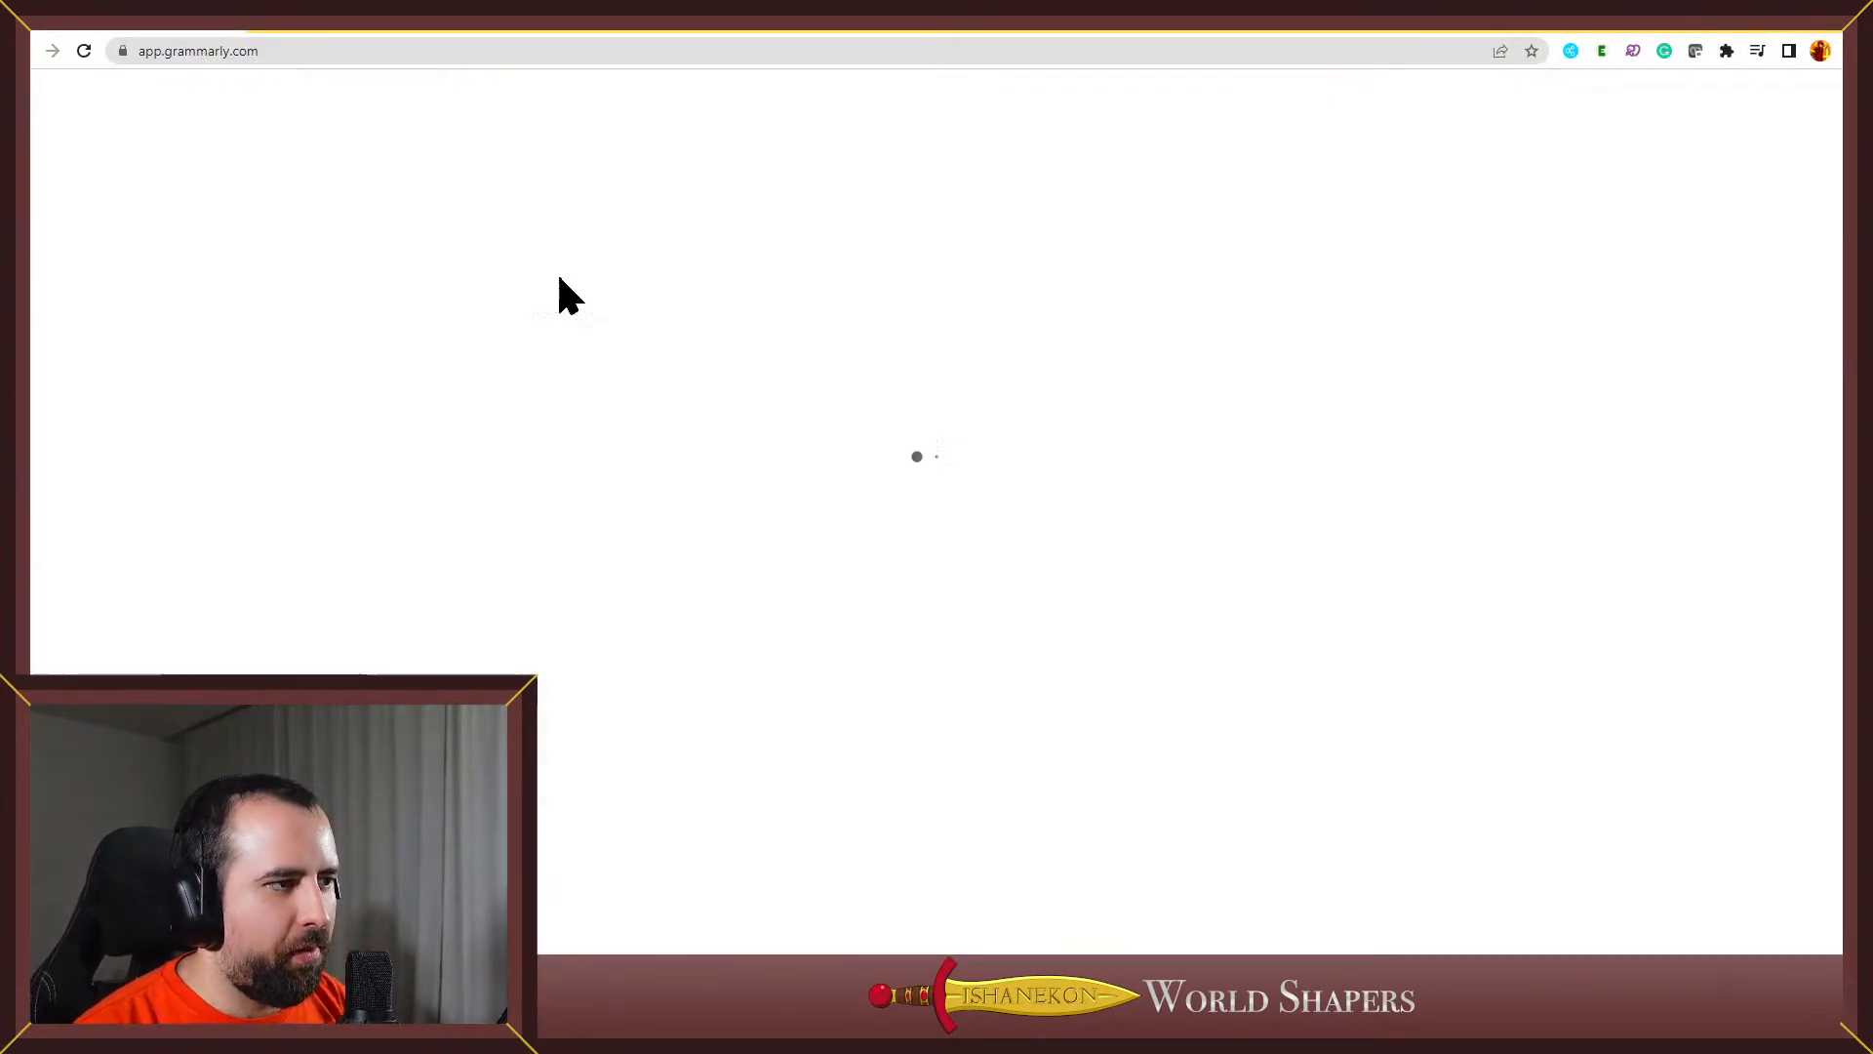
Paste the copied ability description at the end of the Grammarly document, below the One Strike Style paragraph
scroll(897, 322, down, 20)
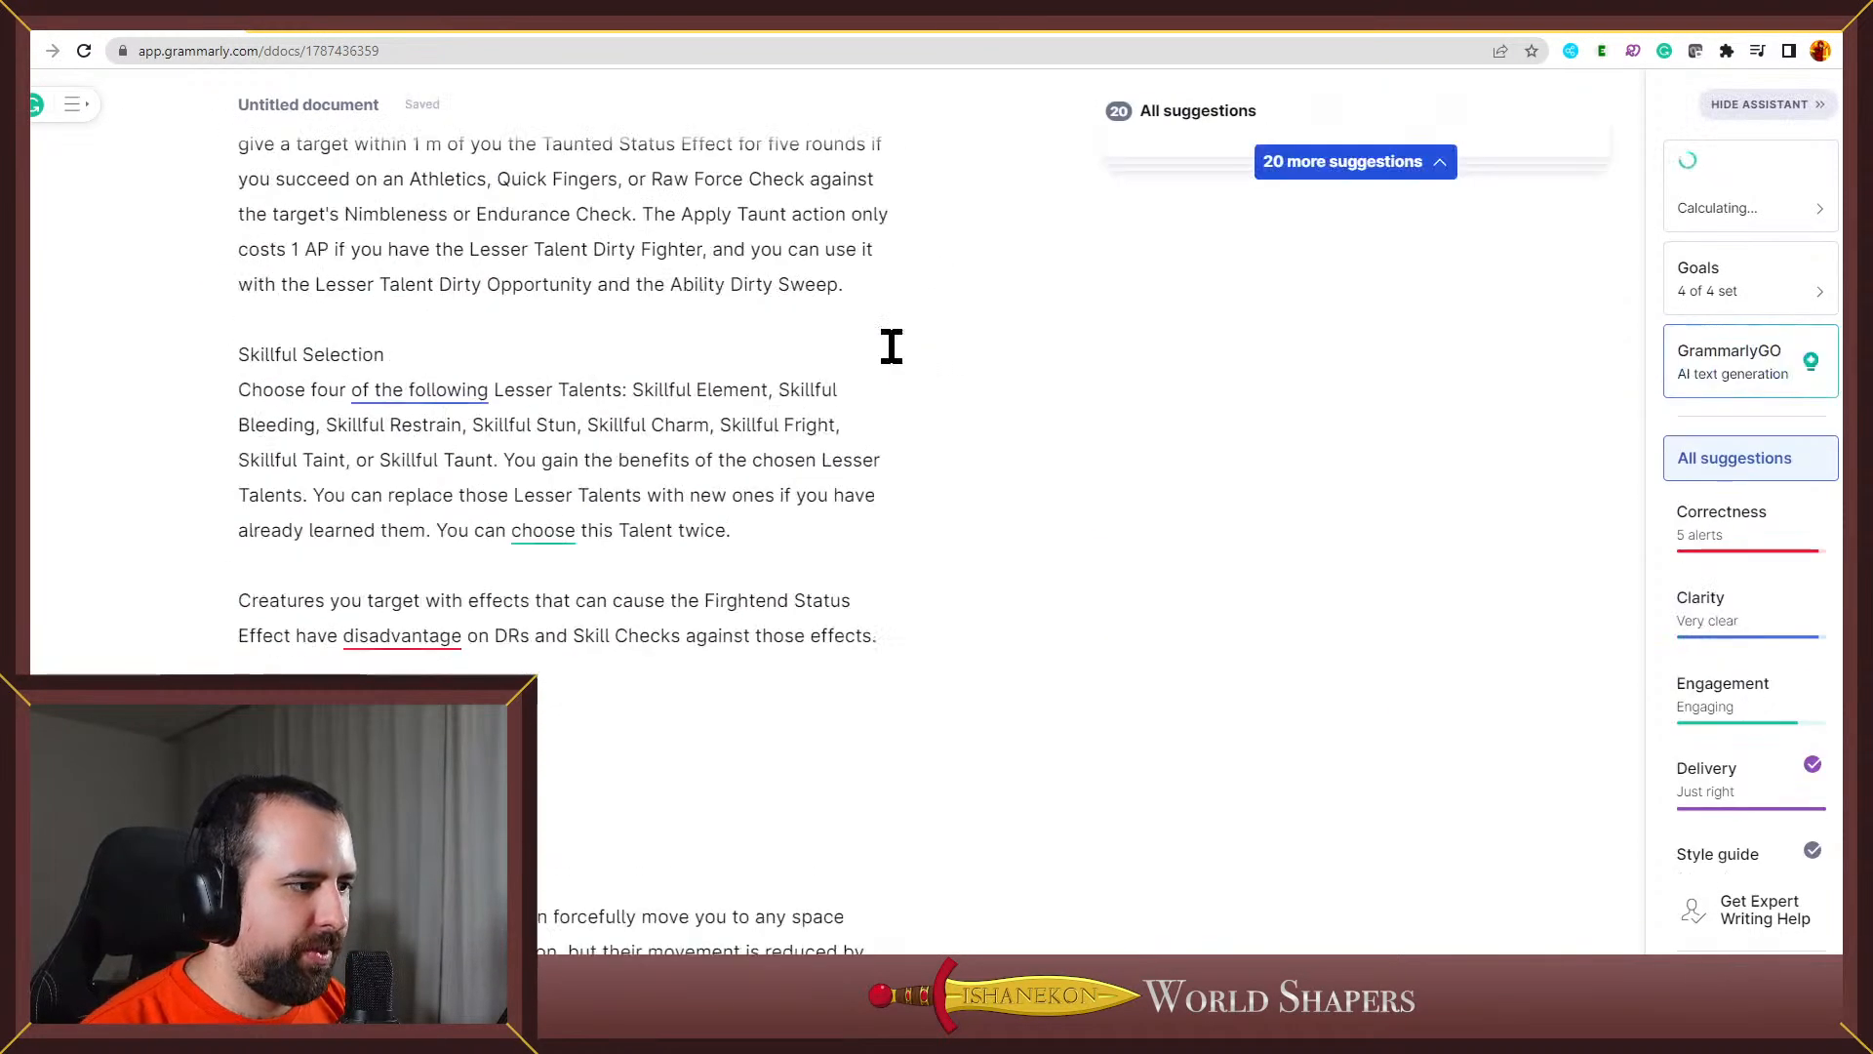
scroll(886, 382, down, 20)
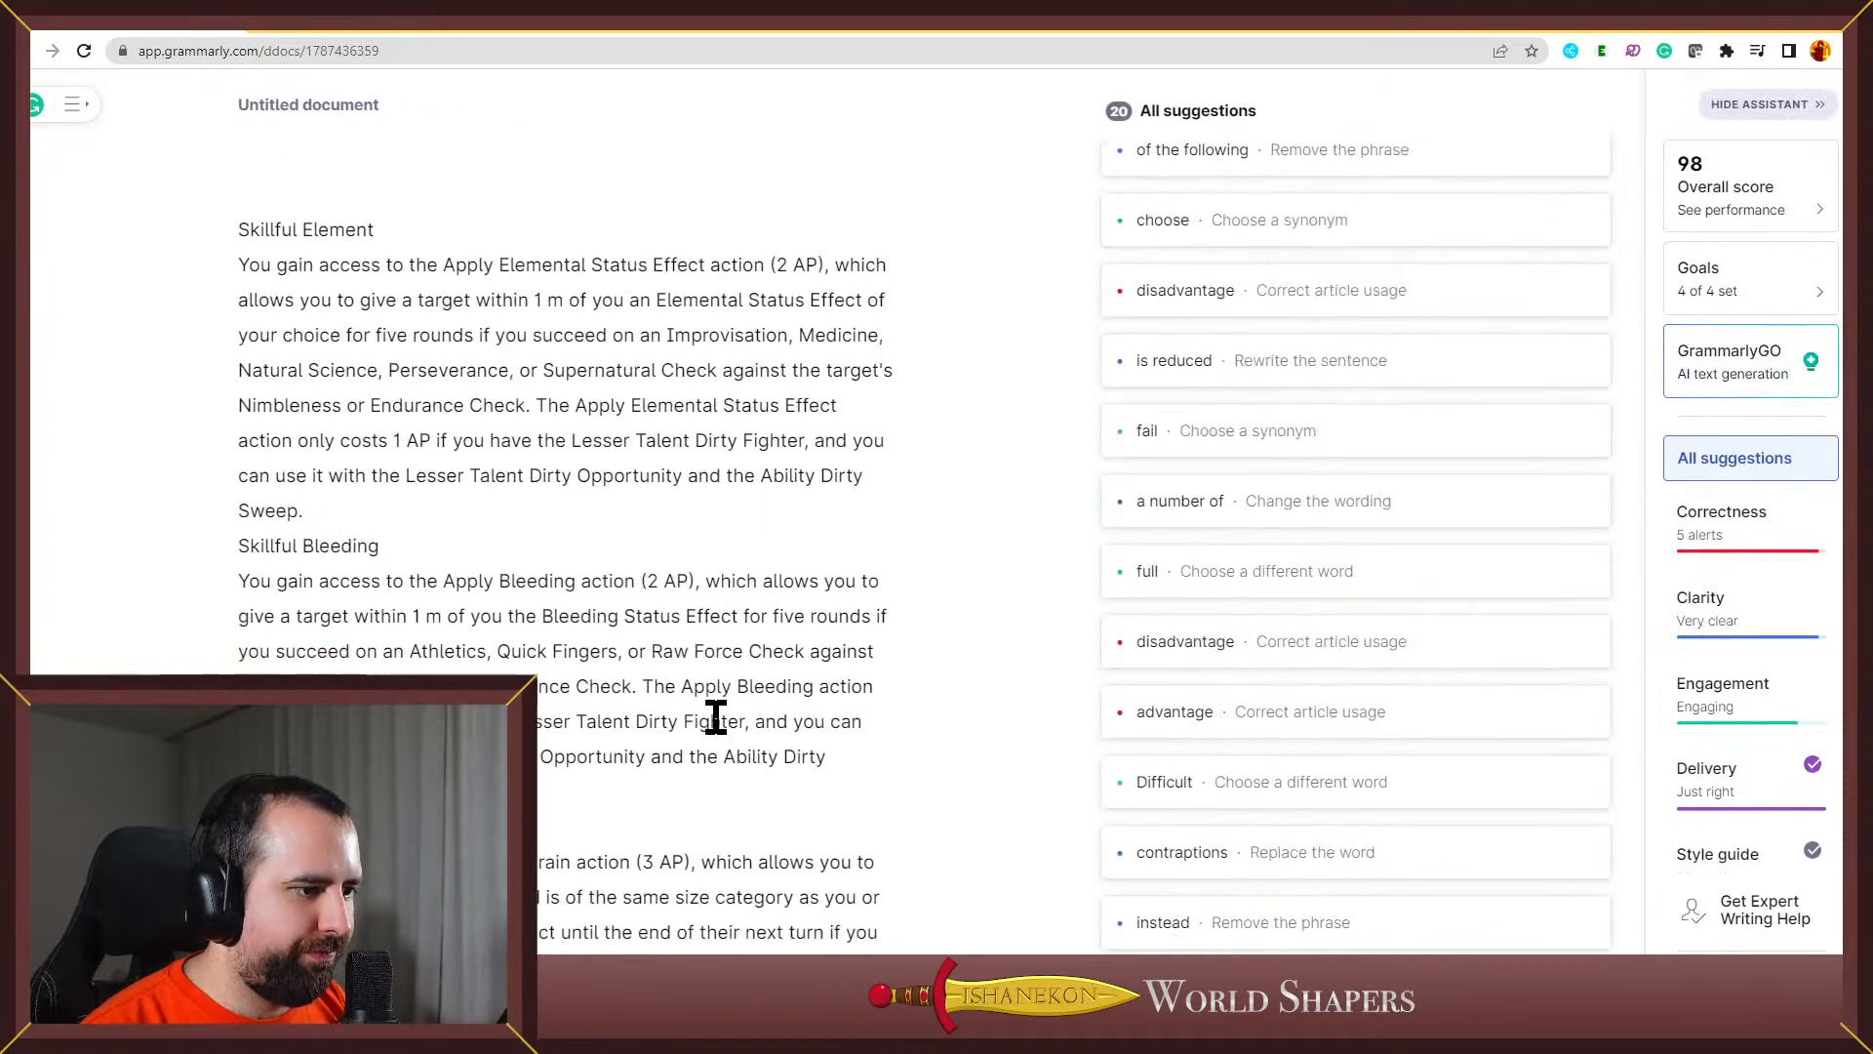
scroll(763, 691, down, 15)
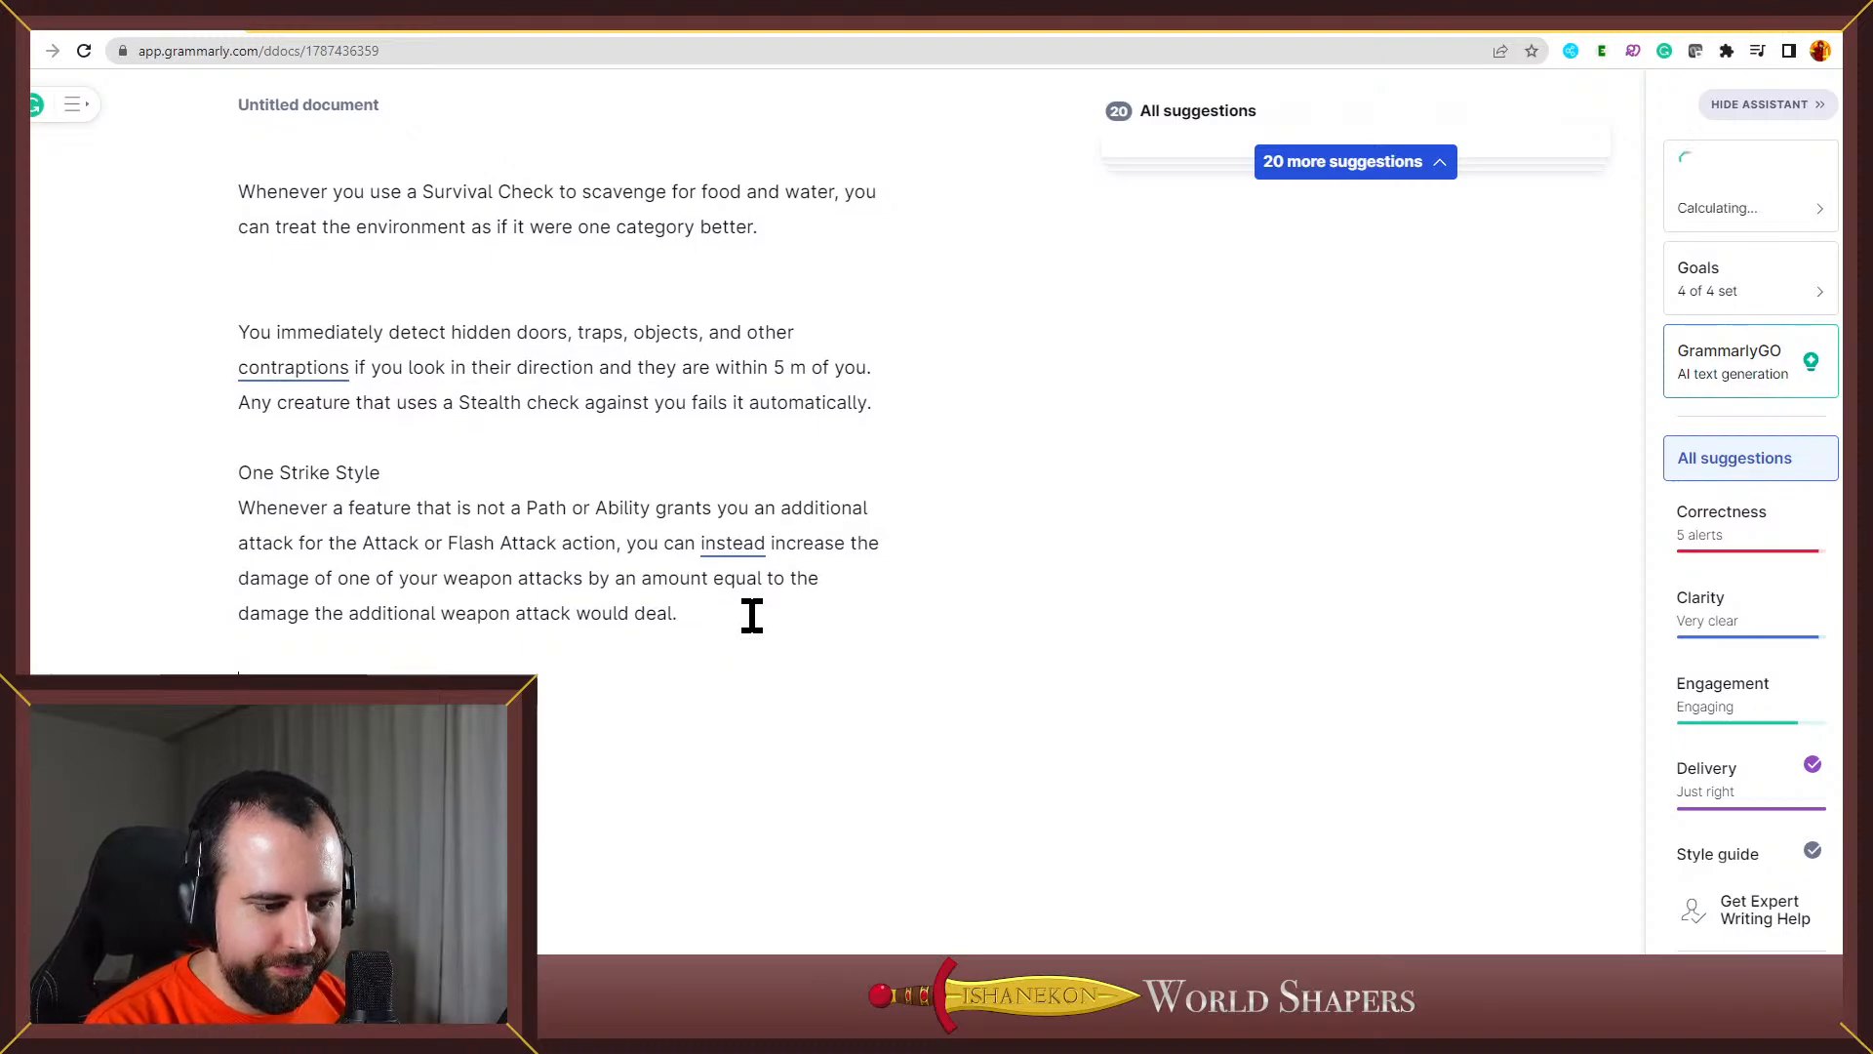
key(ctrl+v)
key(Left)
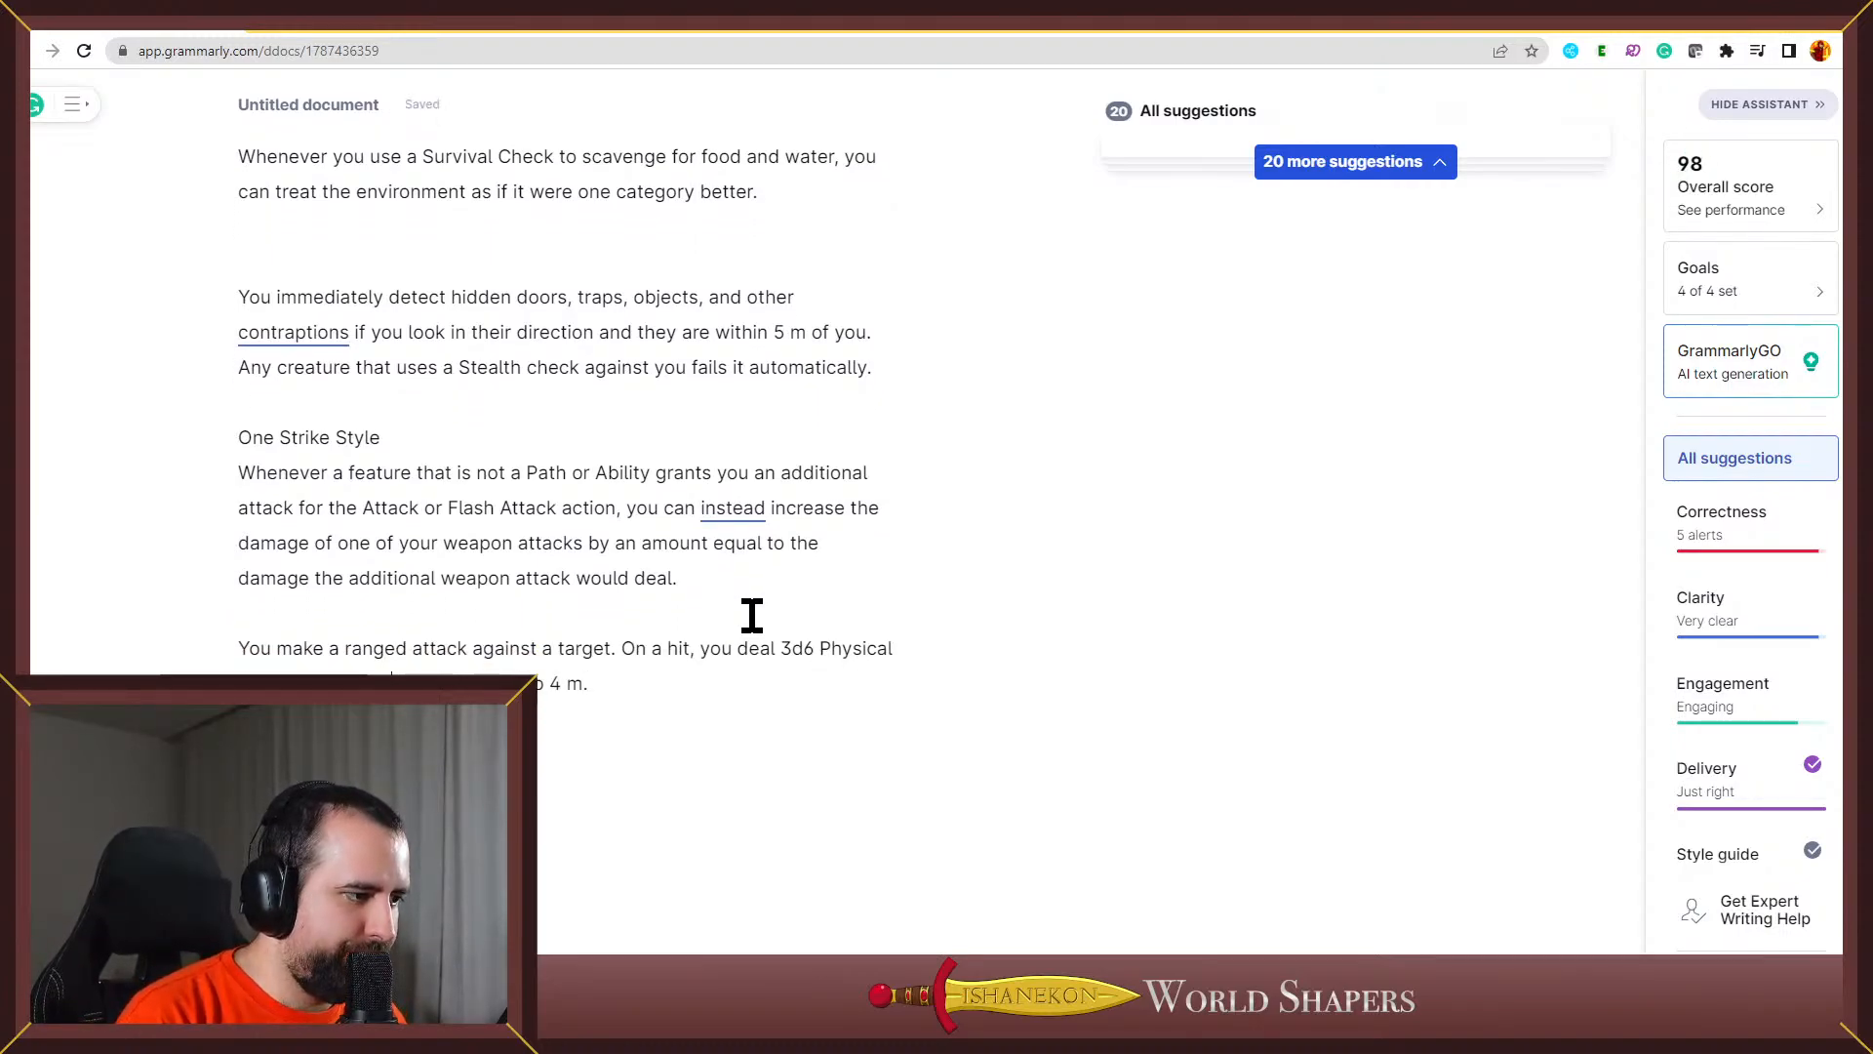
Add a condition to the pasted description that the target must be one size category larger than you or smaller before it can be moved
text(or pul)
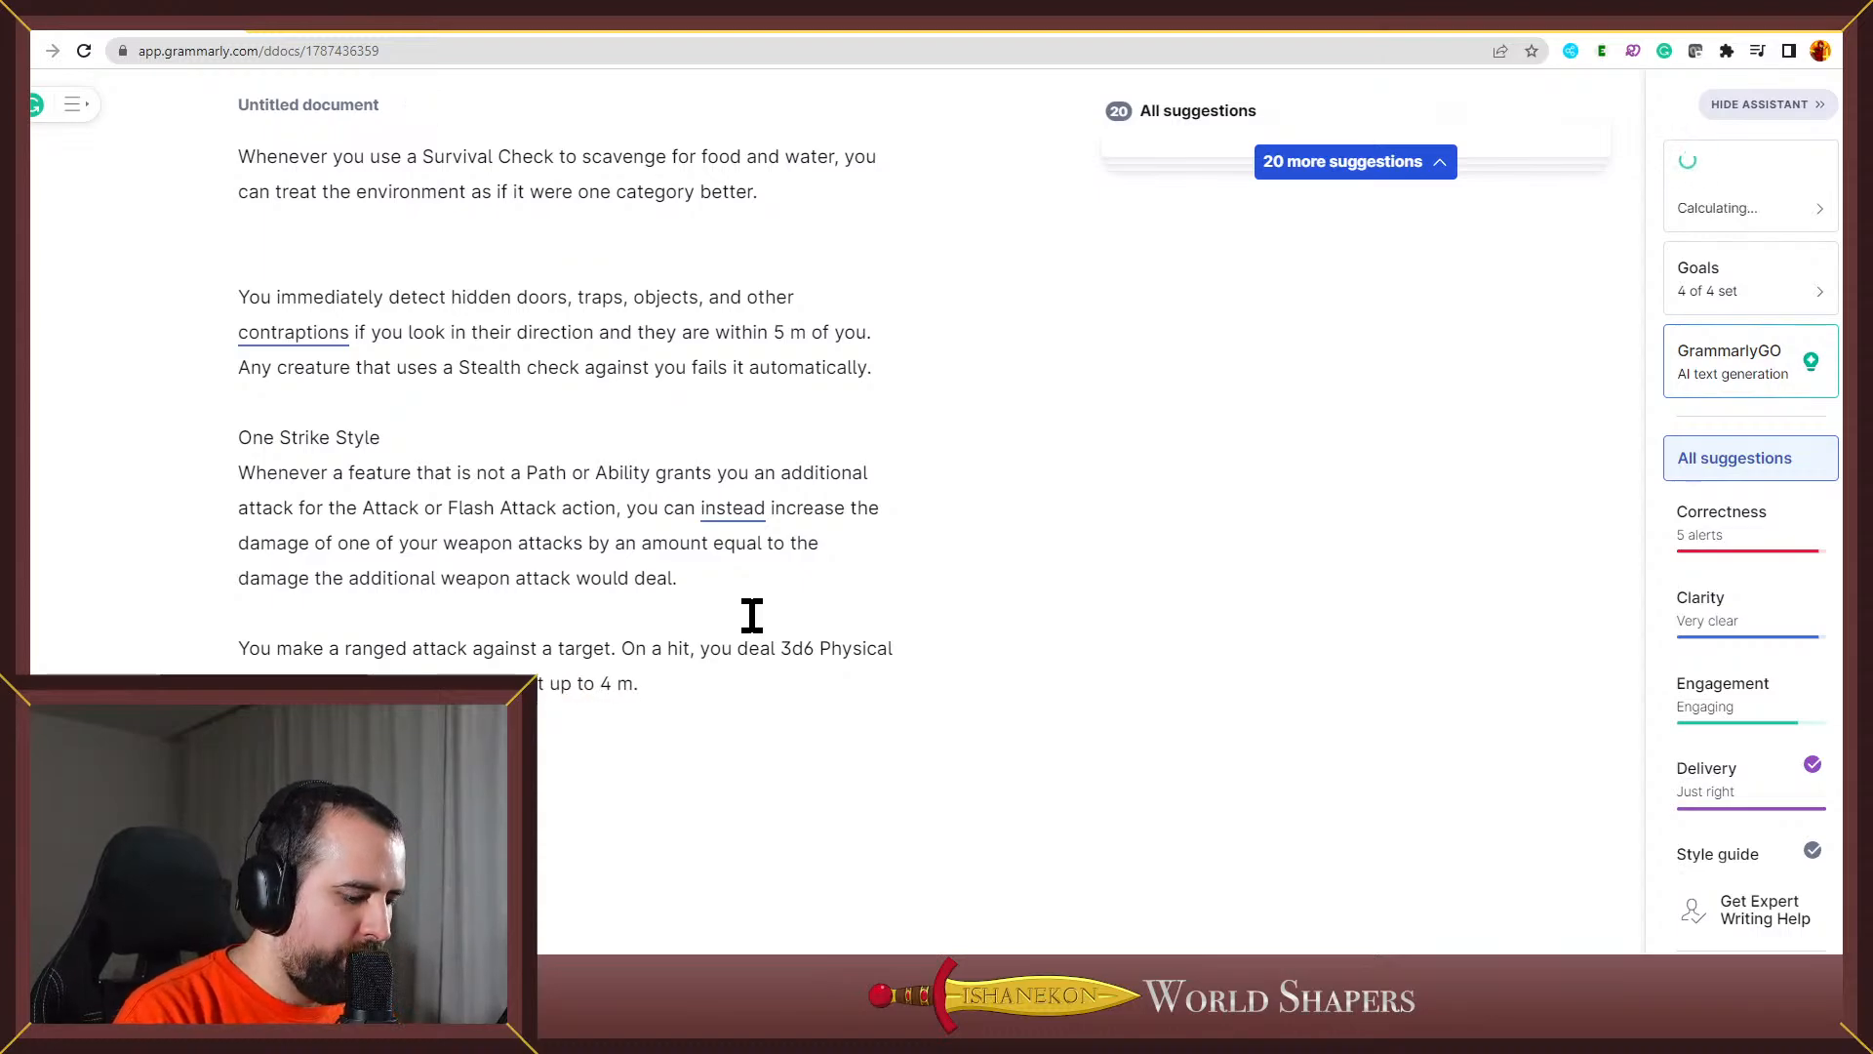
text(target, )
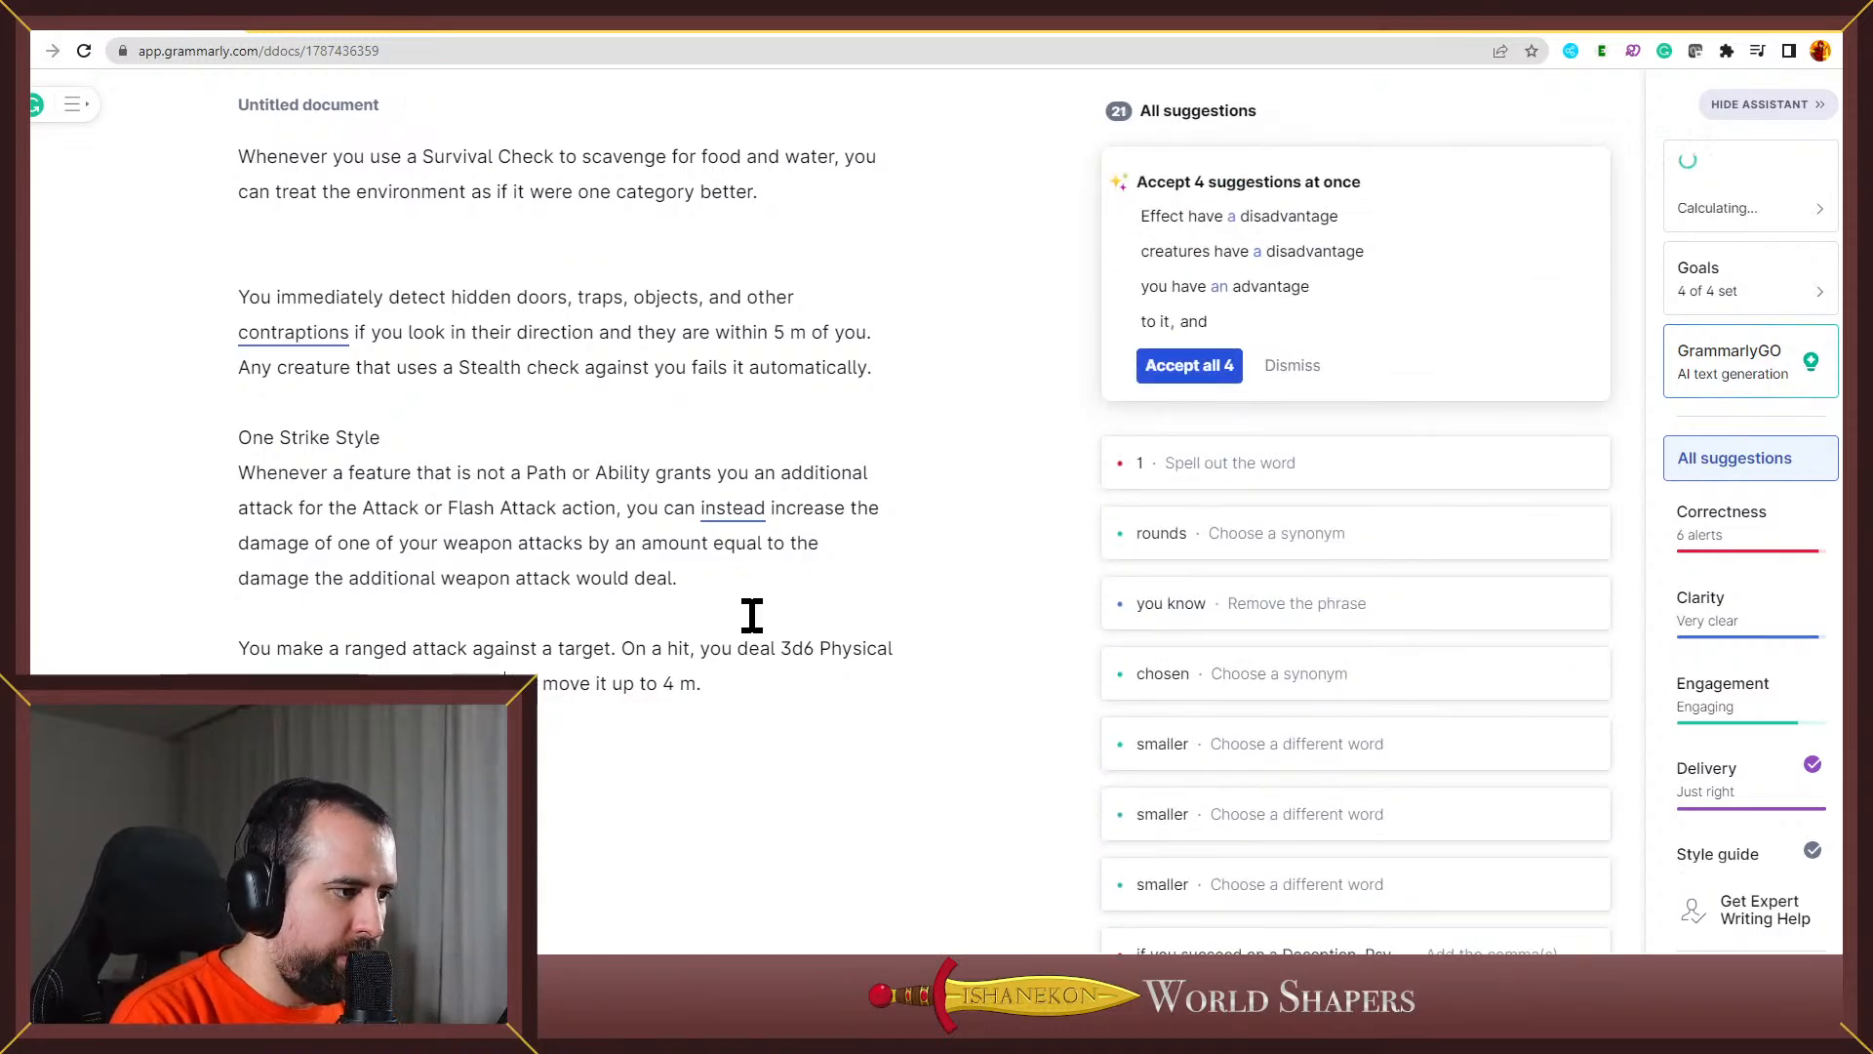
text(u )
text(the size ca)
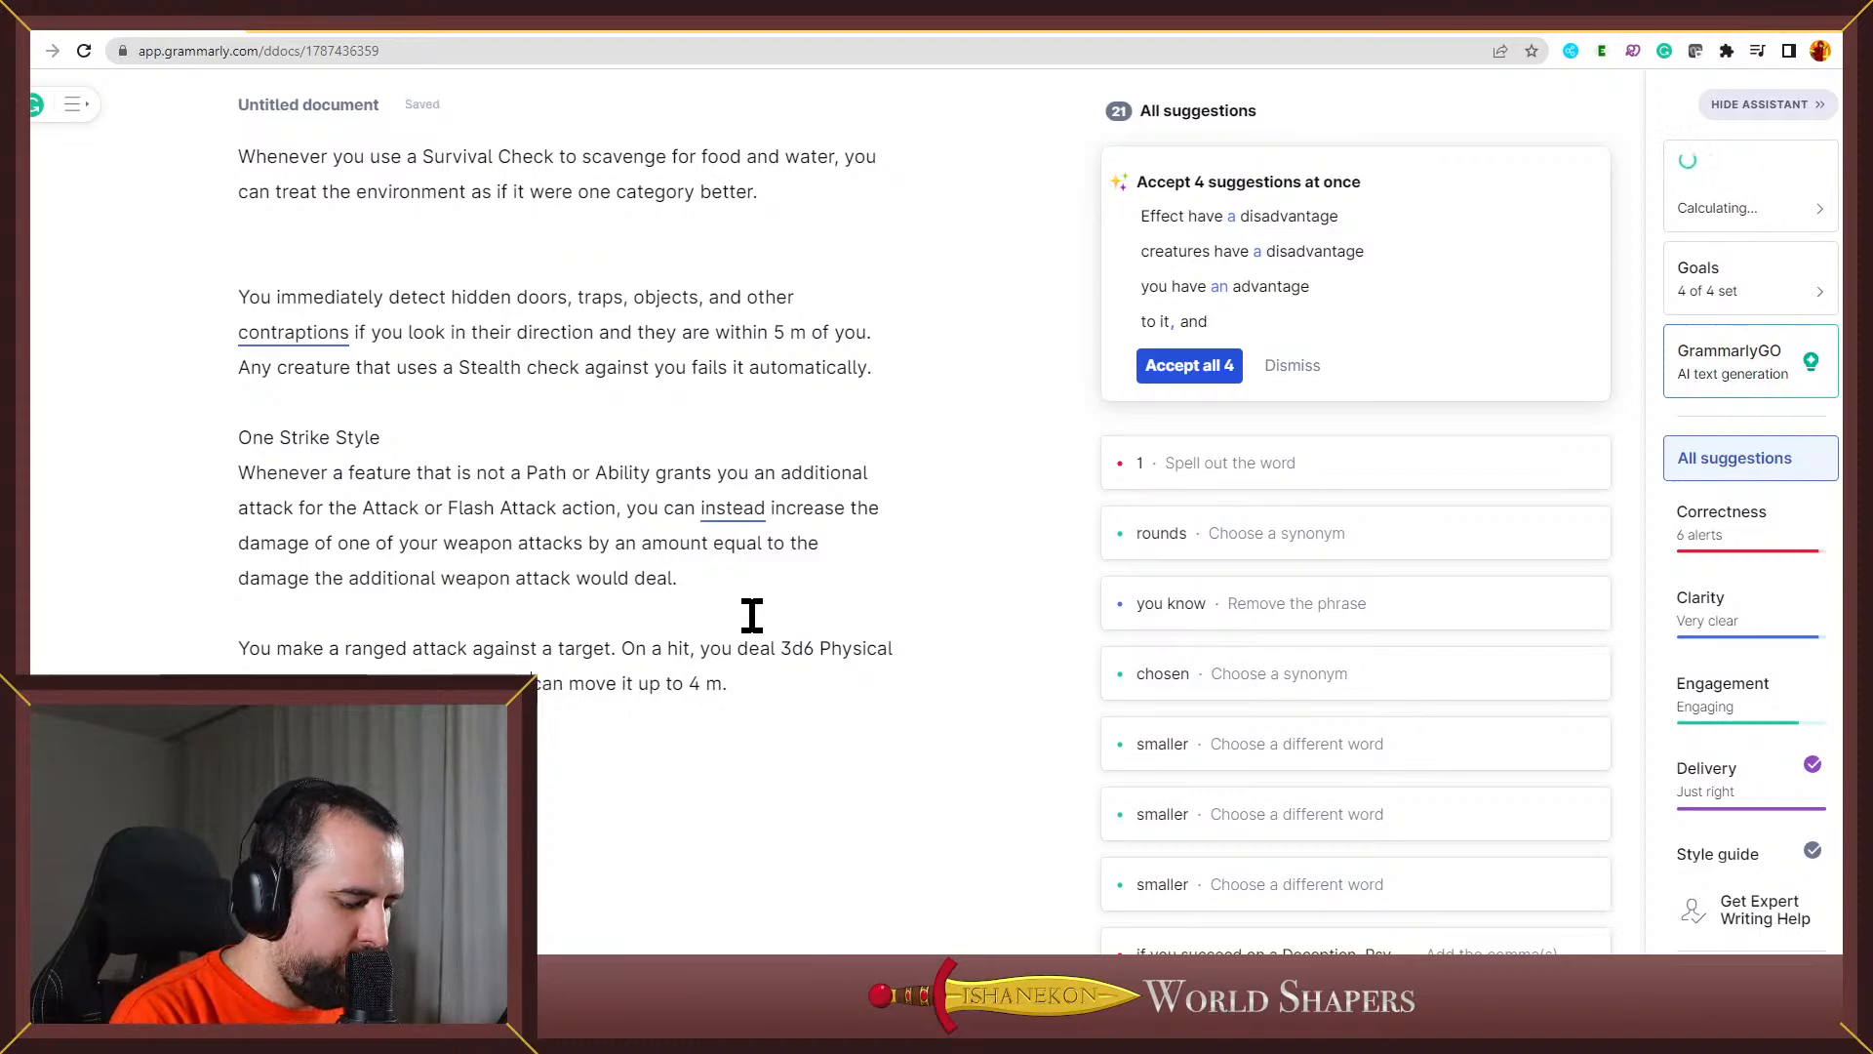
text(tegory lage)
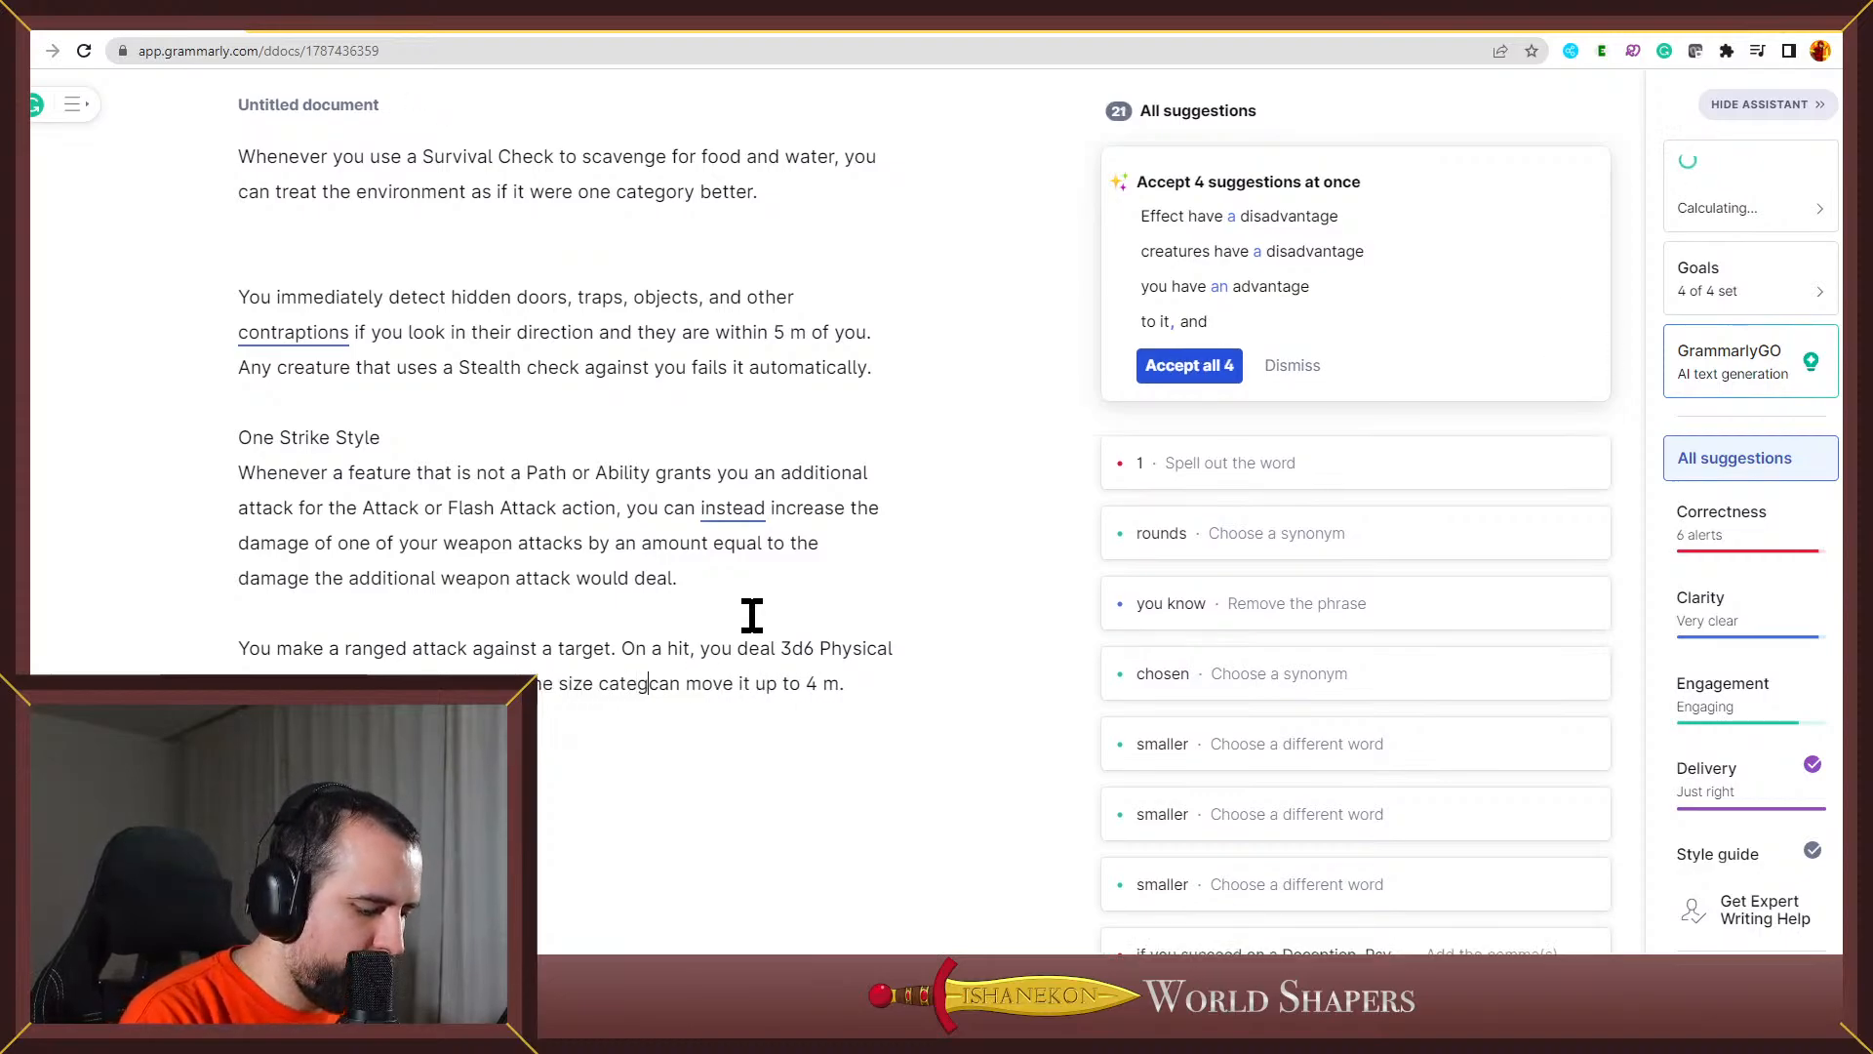
text(r than you)
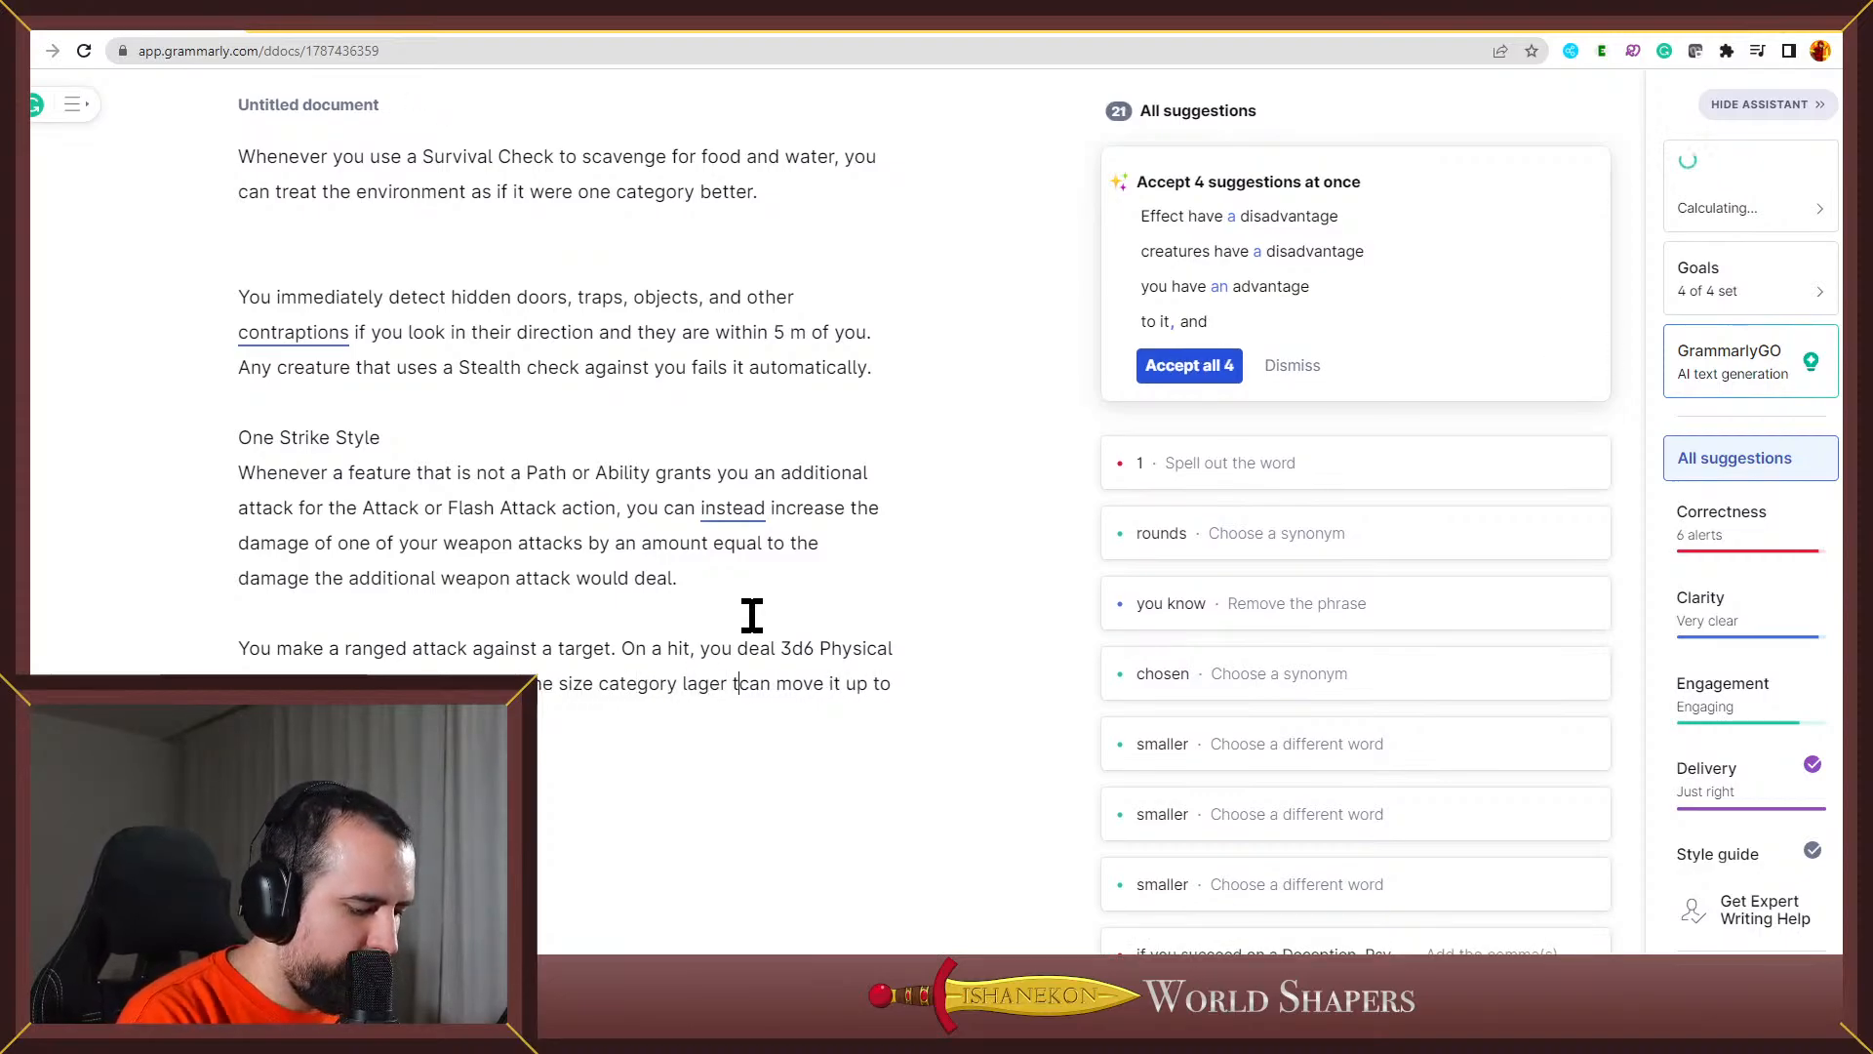
text( or smaller)
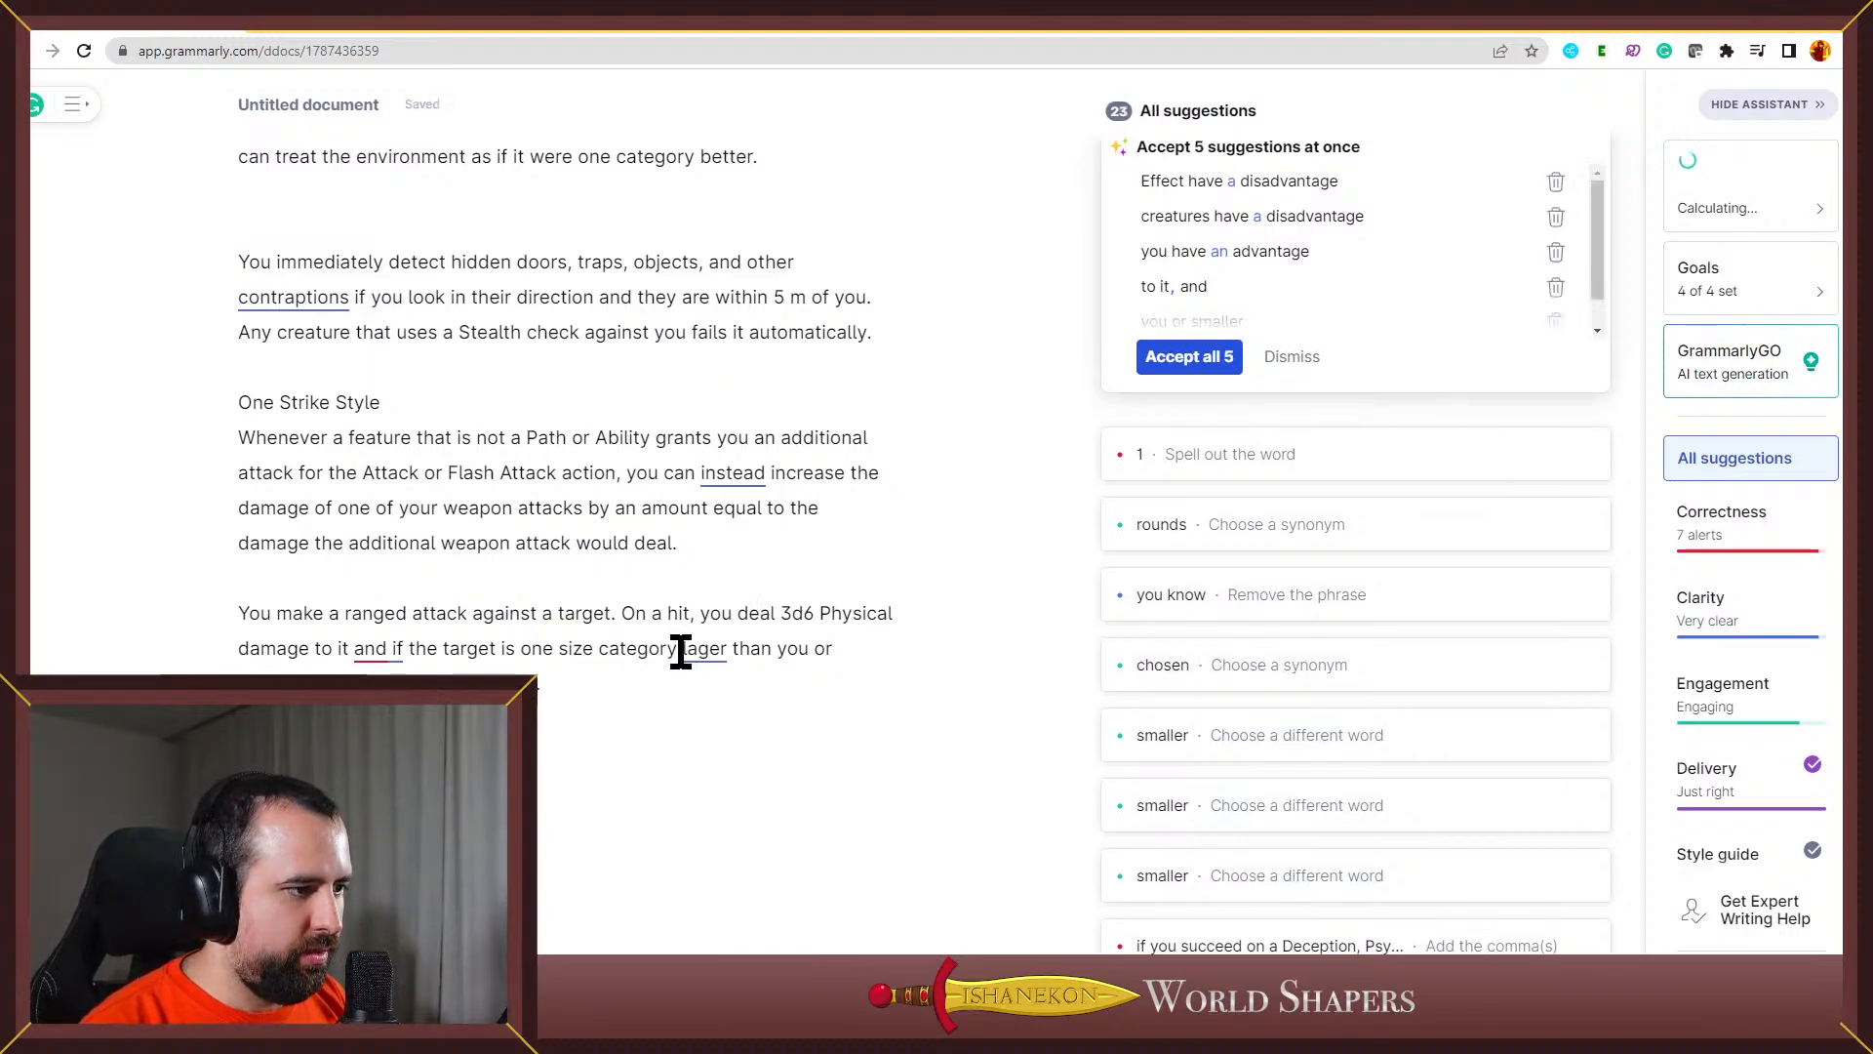
Apply Grammarly's corrections to the pasted description: a comma before "and", "larger" for "lager", and a comma after "smaller"
click(368, 649)
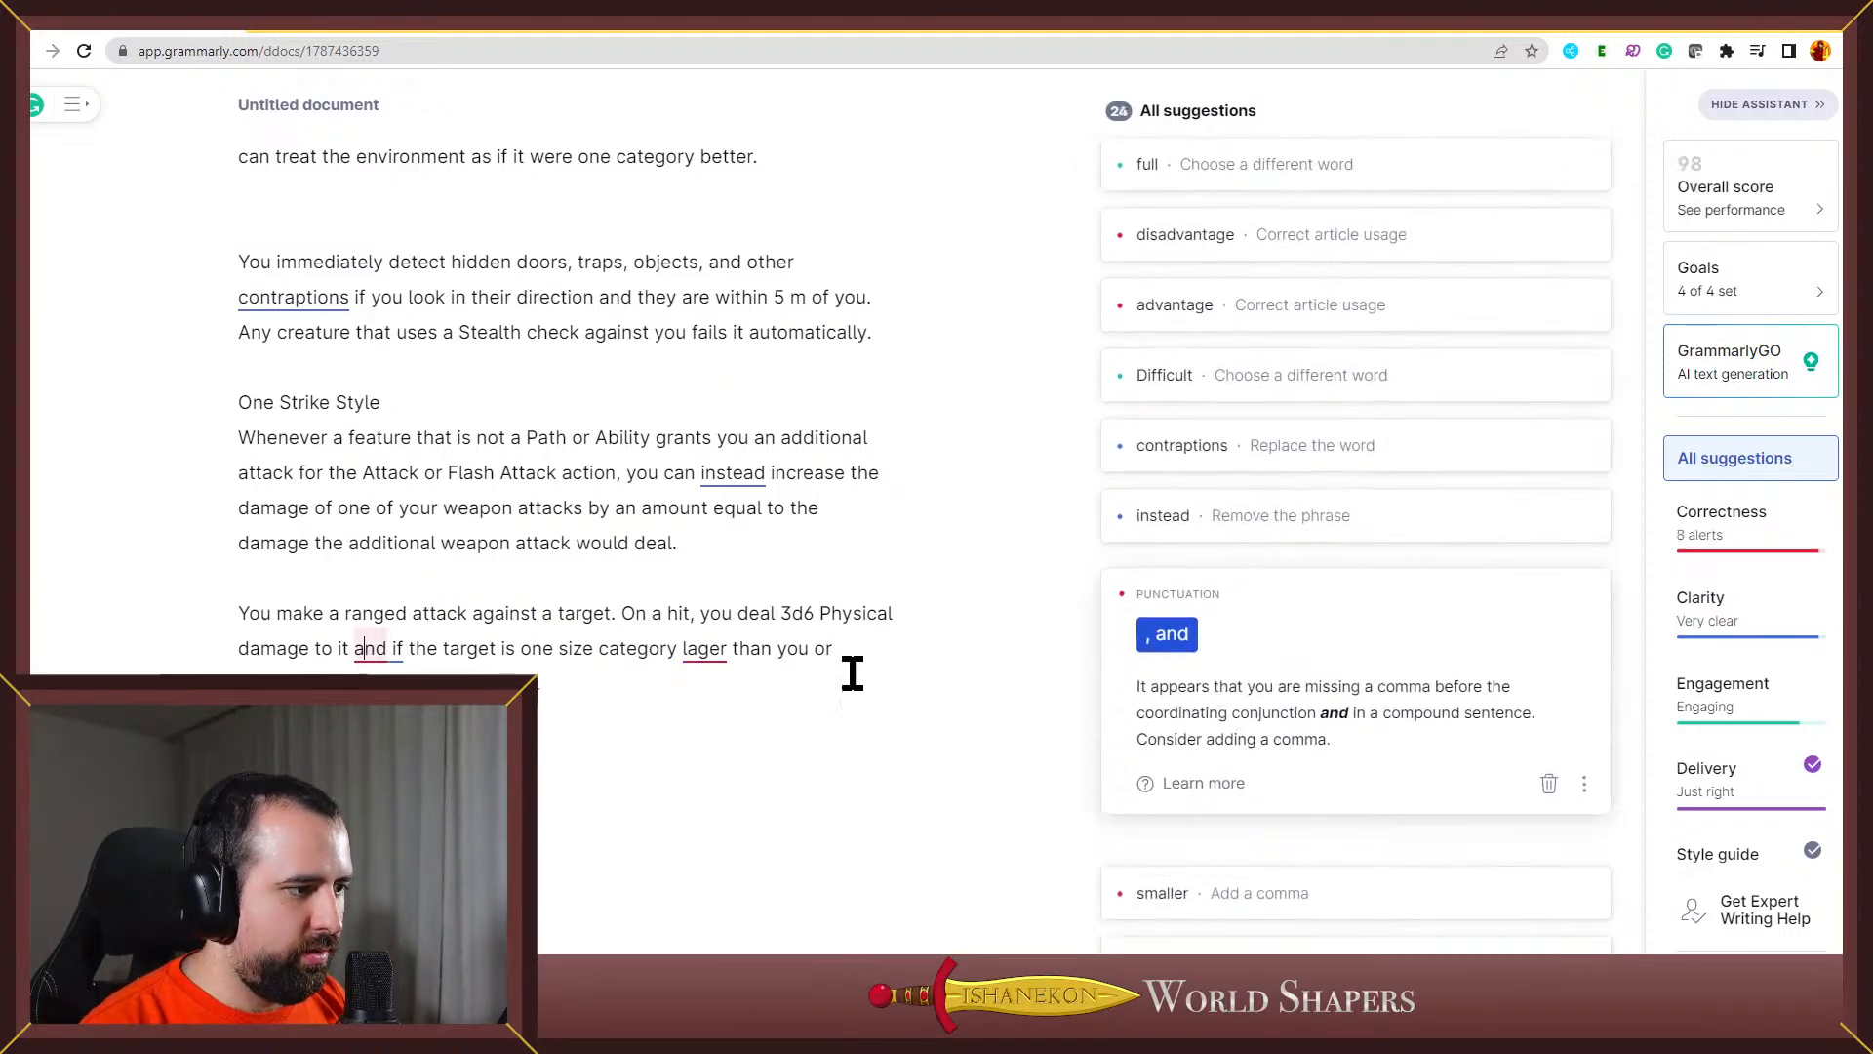
click(1164, 644)
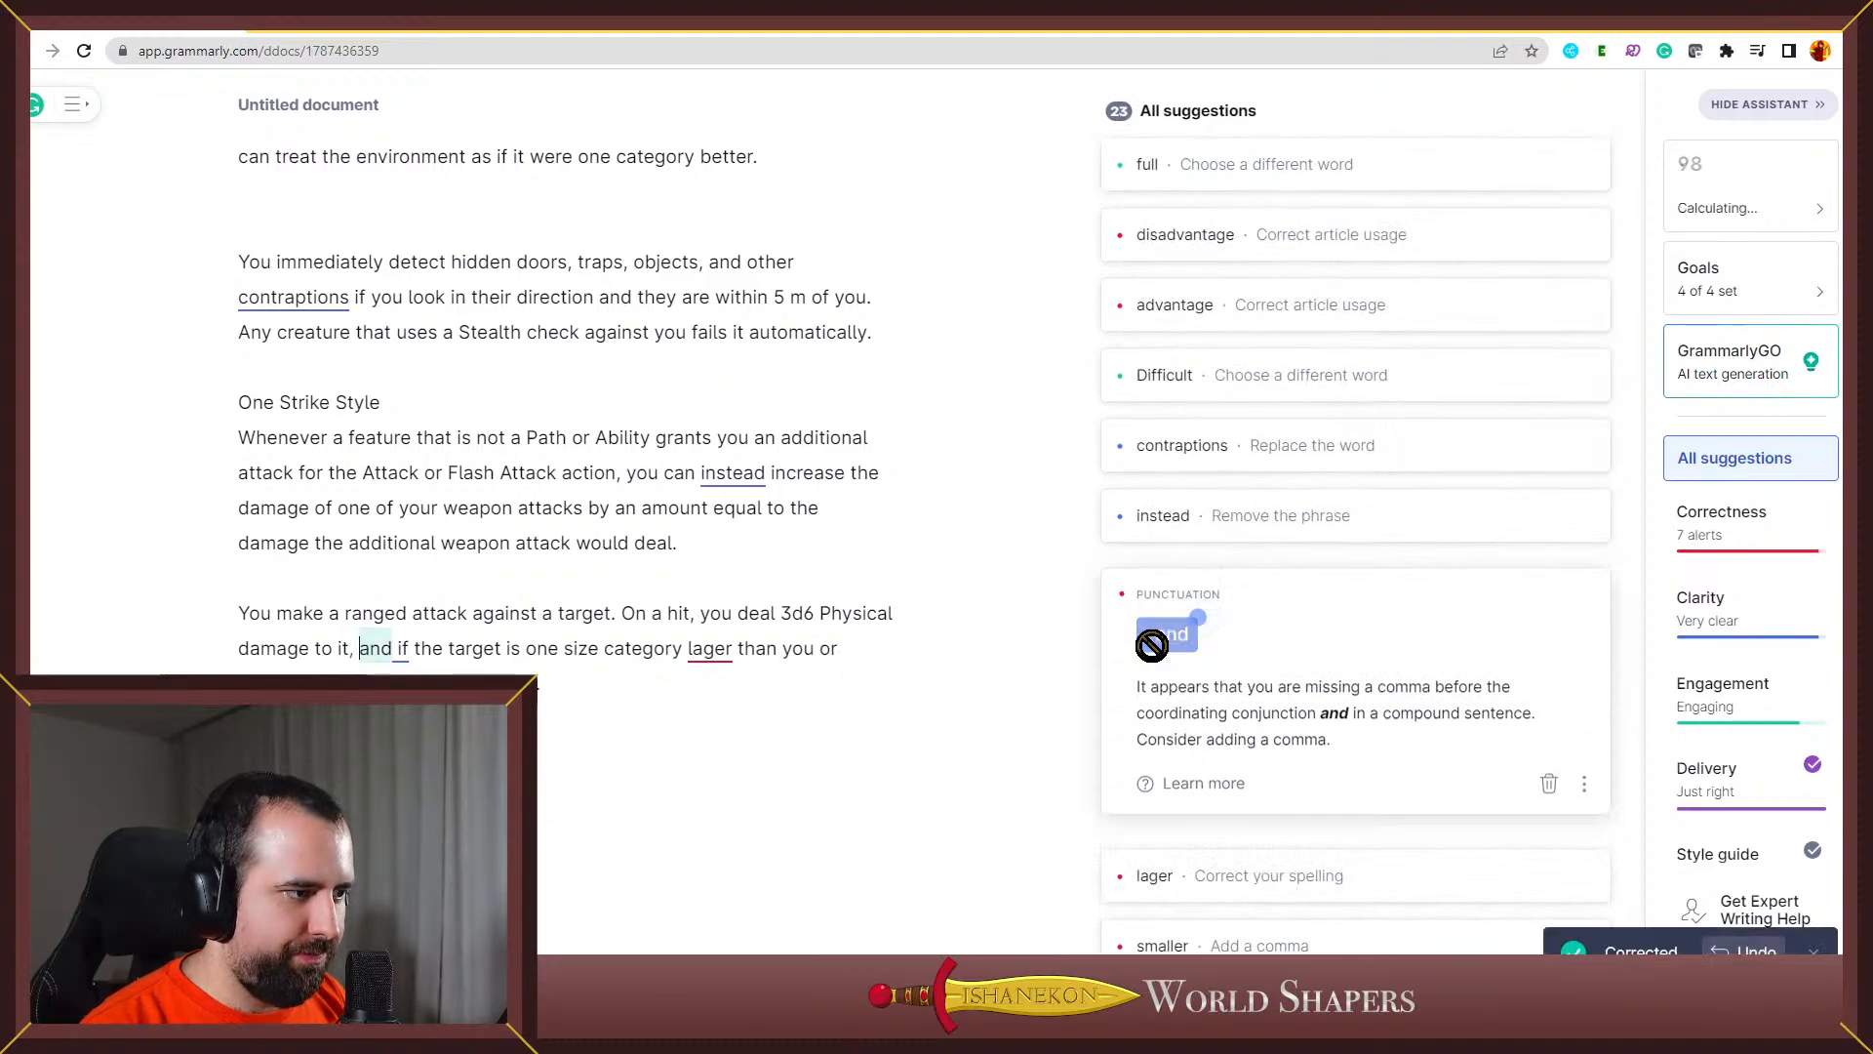
click(715, 648)
click(1251, 637)
click(1220, 586)
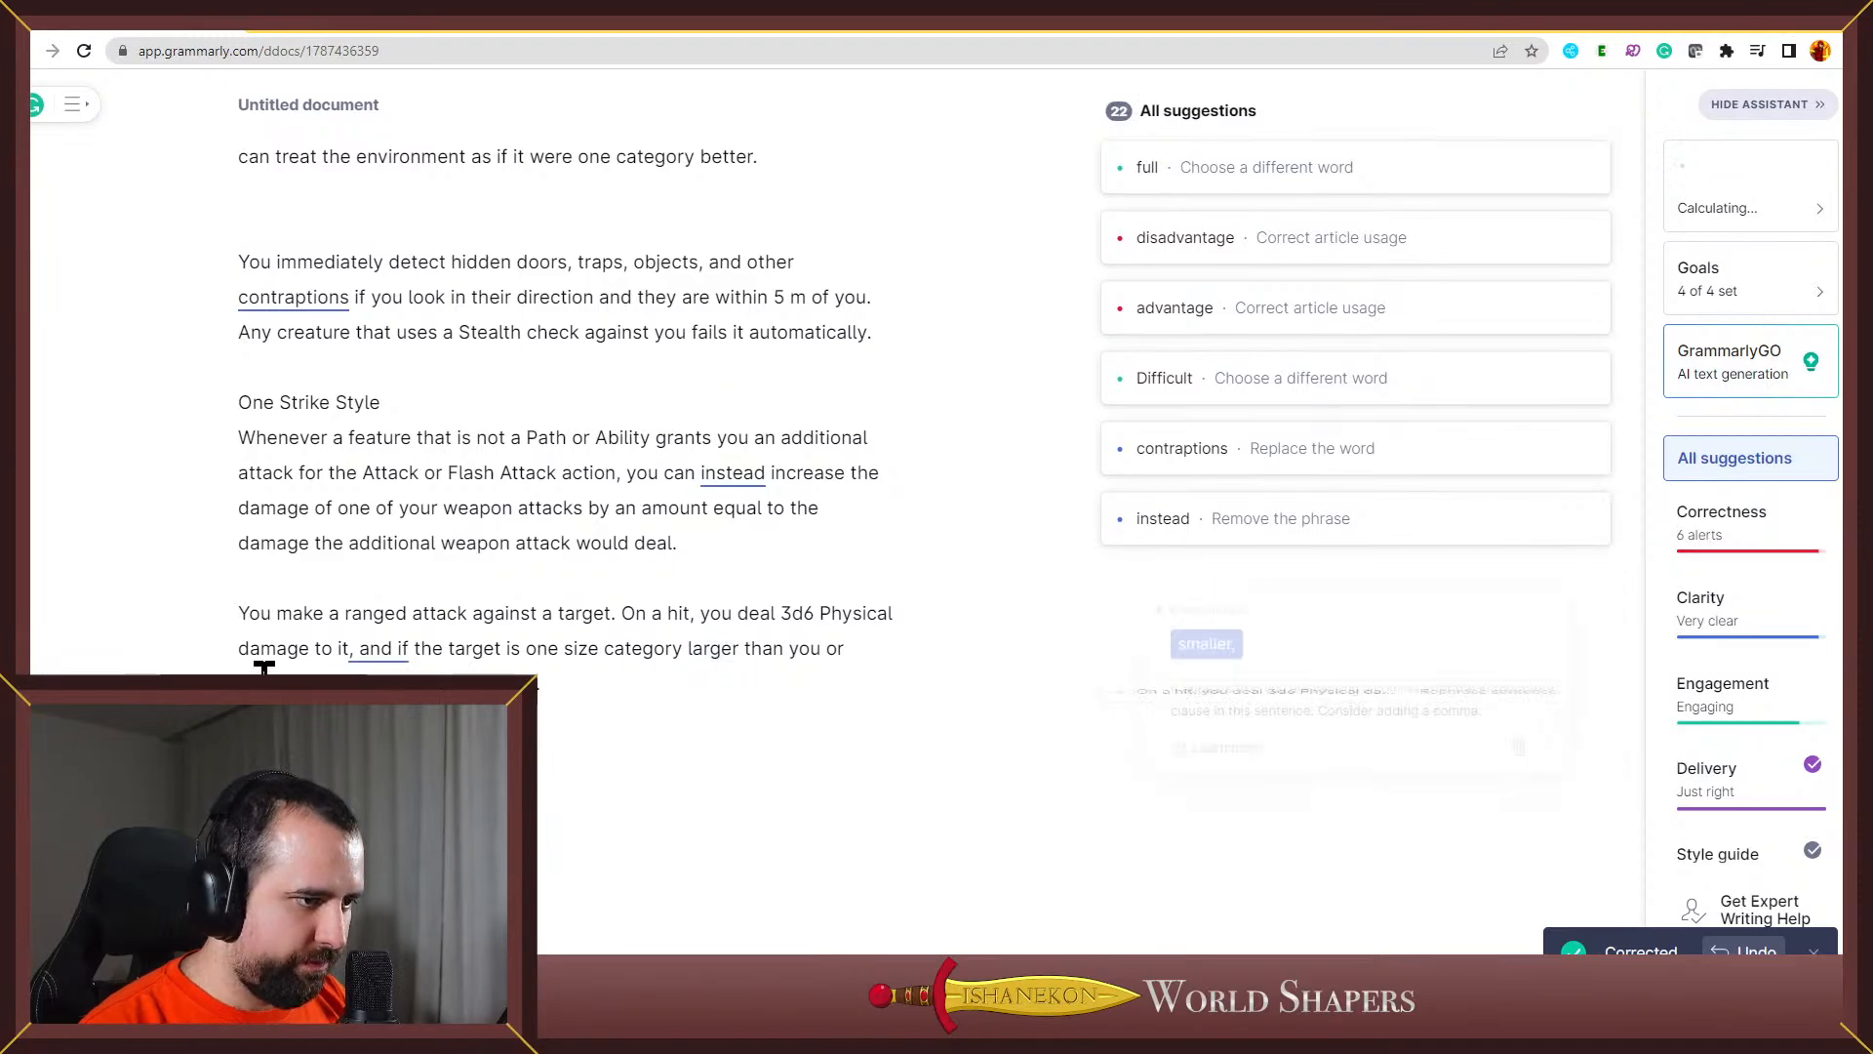
Finish the Grammarly correction, copy the revised ranged-attack description, and replace Physical Projectile's description in the Excel abilities sheet with it
click(1171, 663)
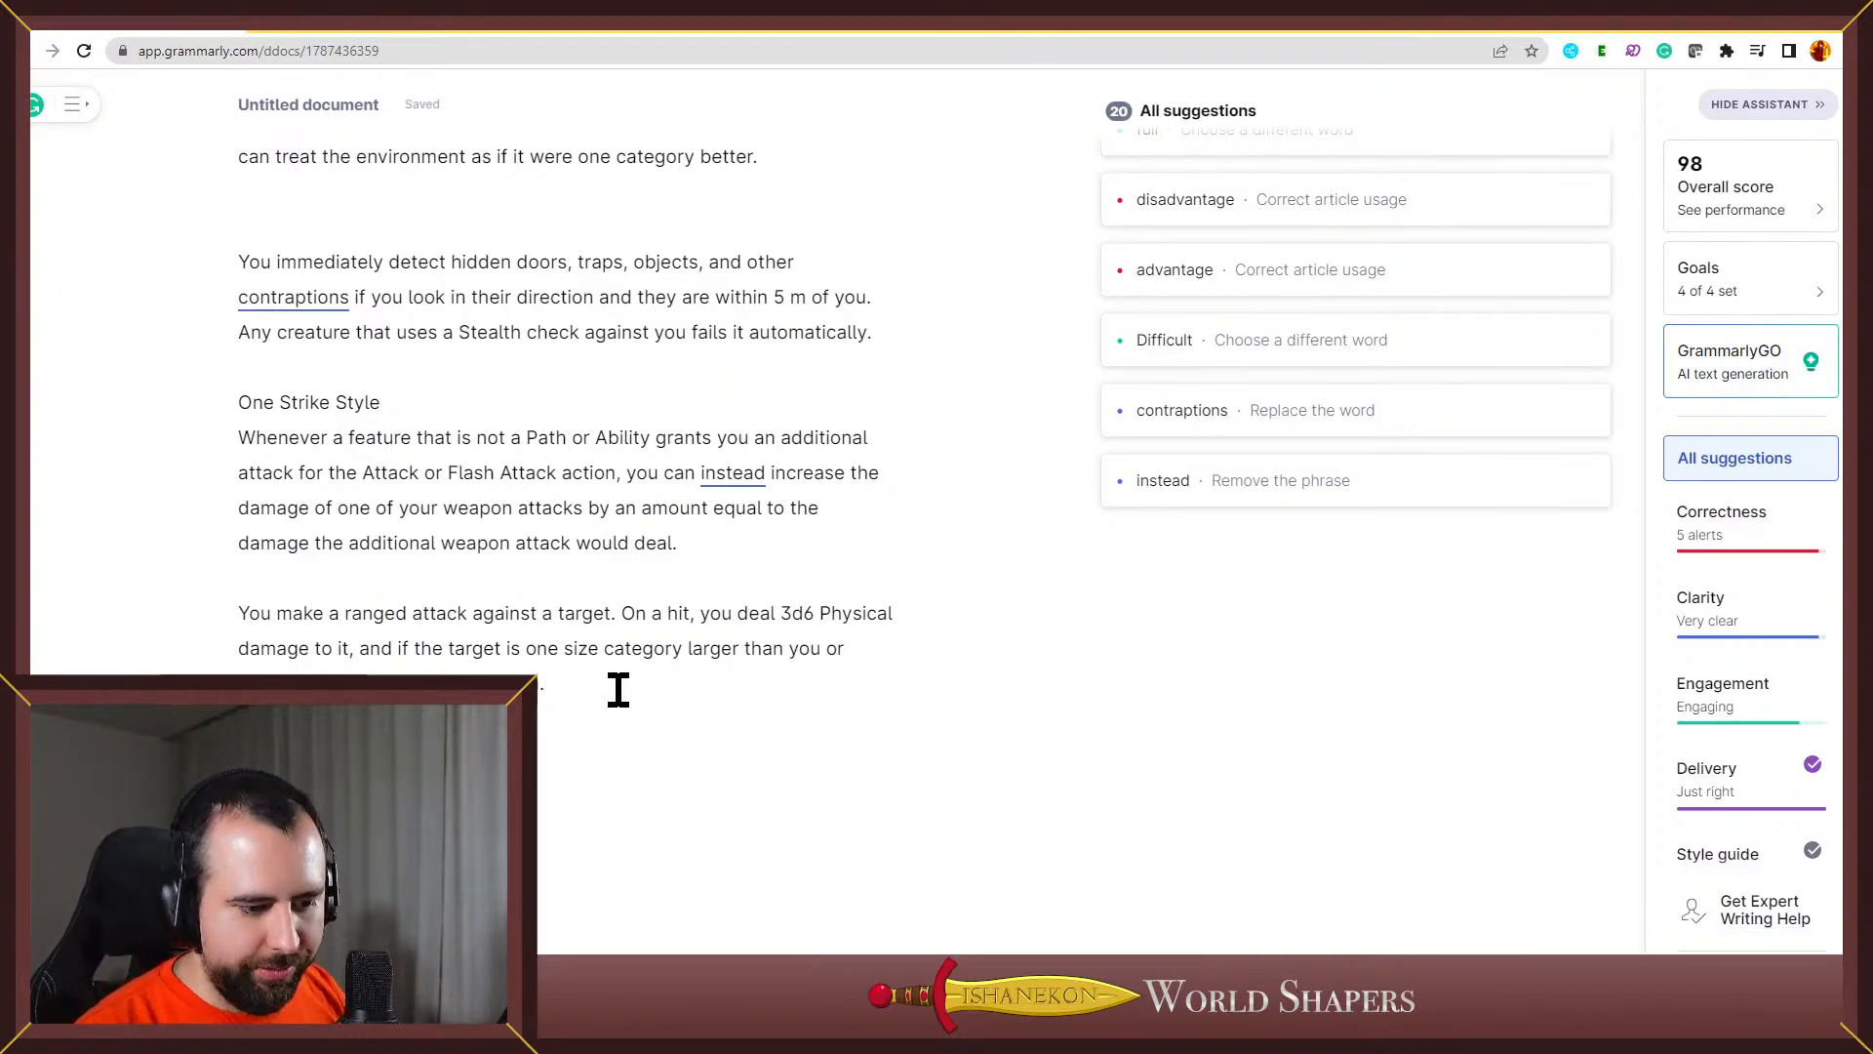
drag(619, 690, 173, 616)
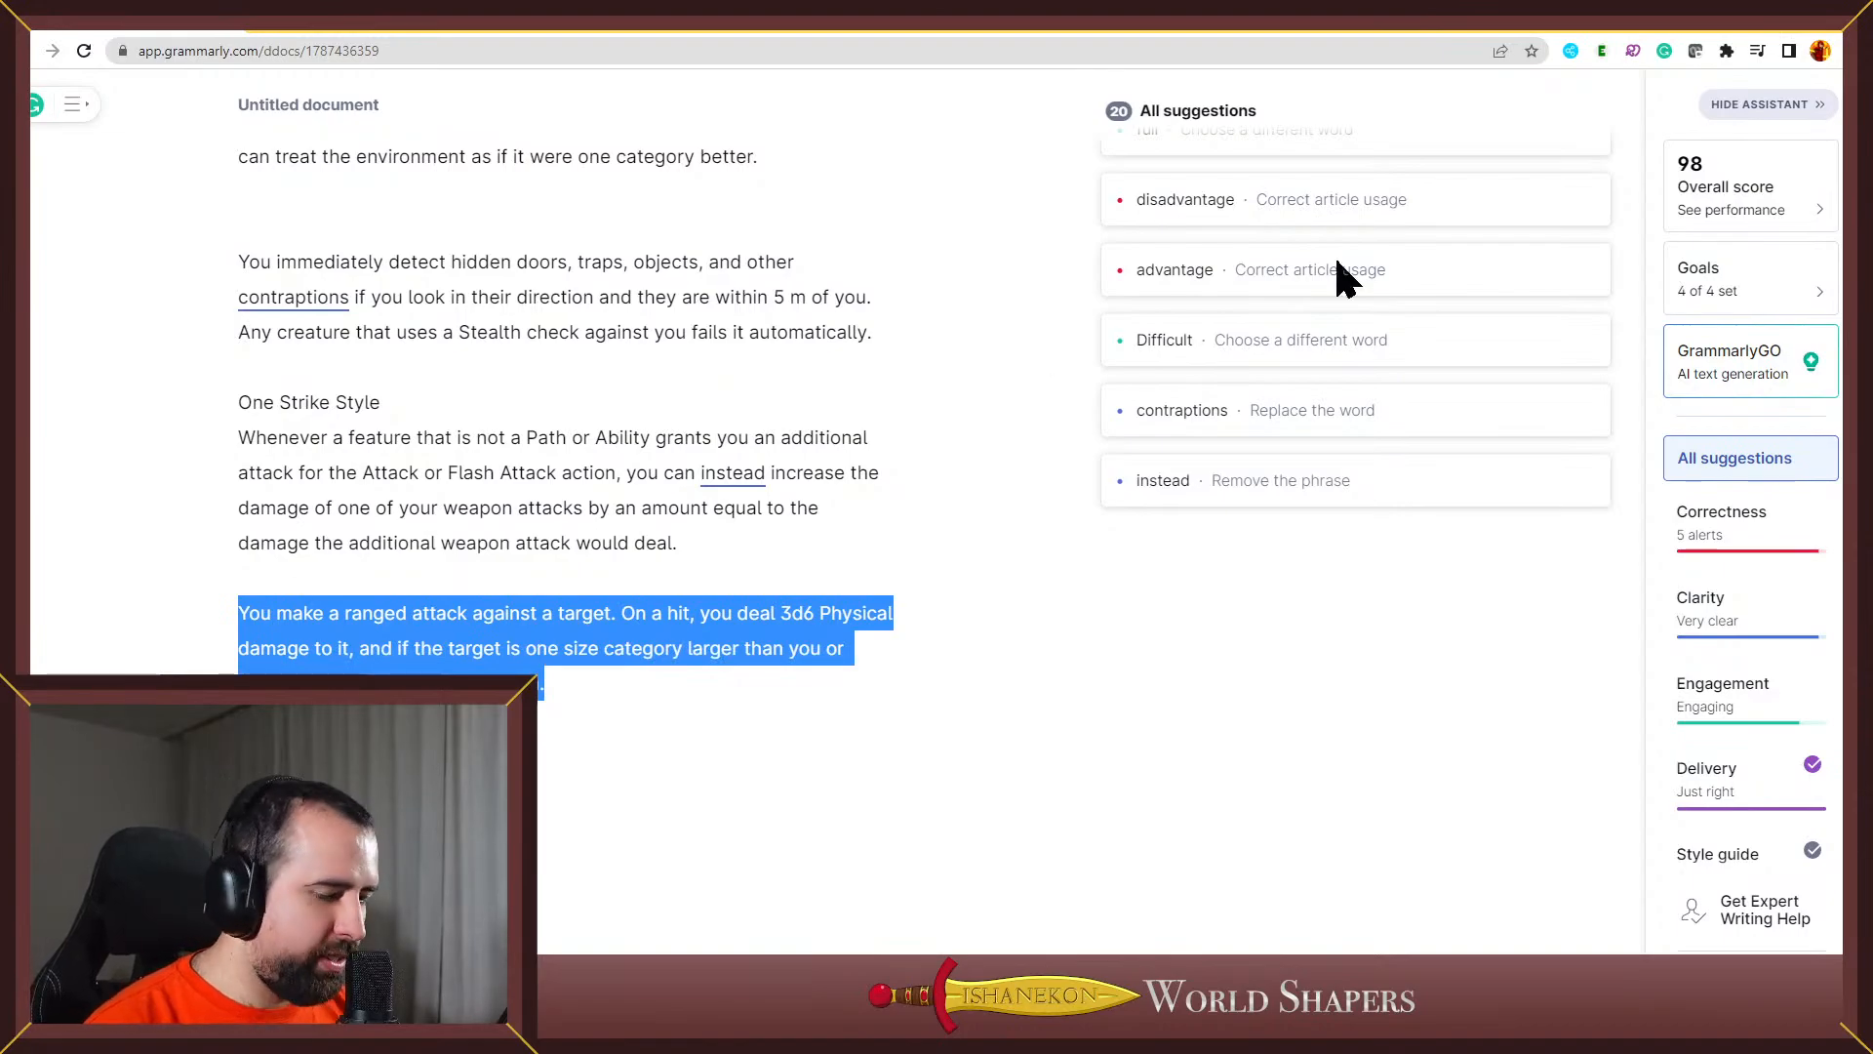
click(1766, 12)
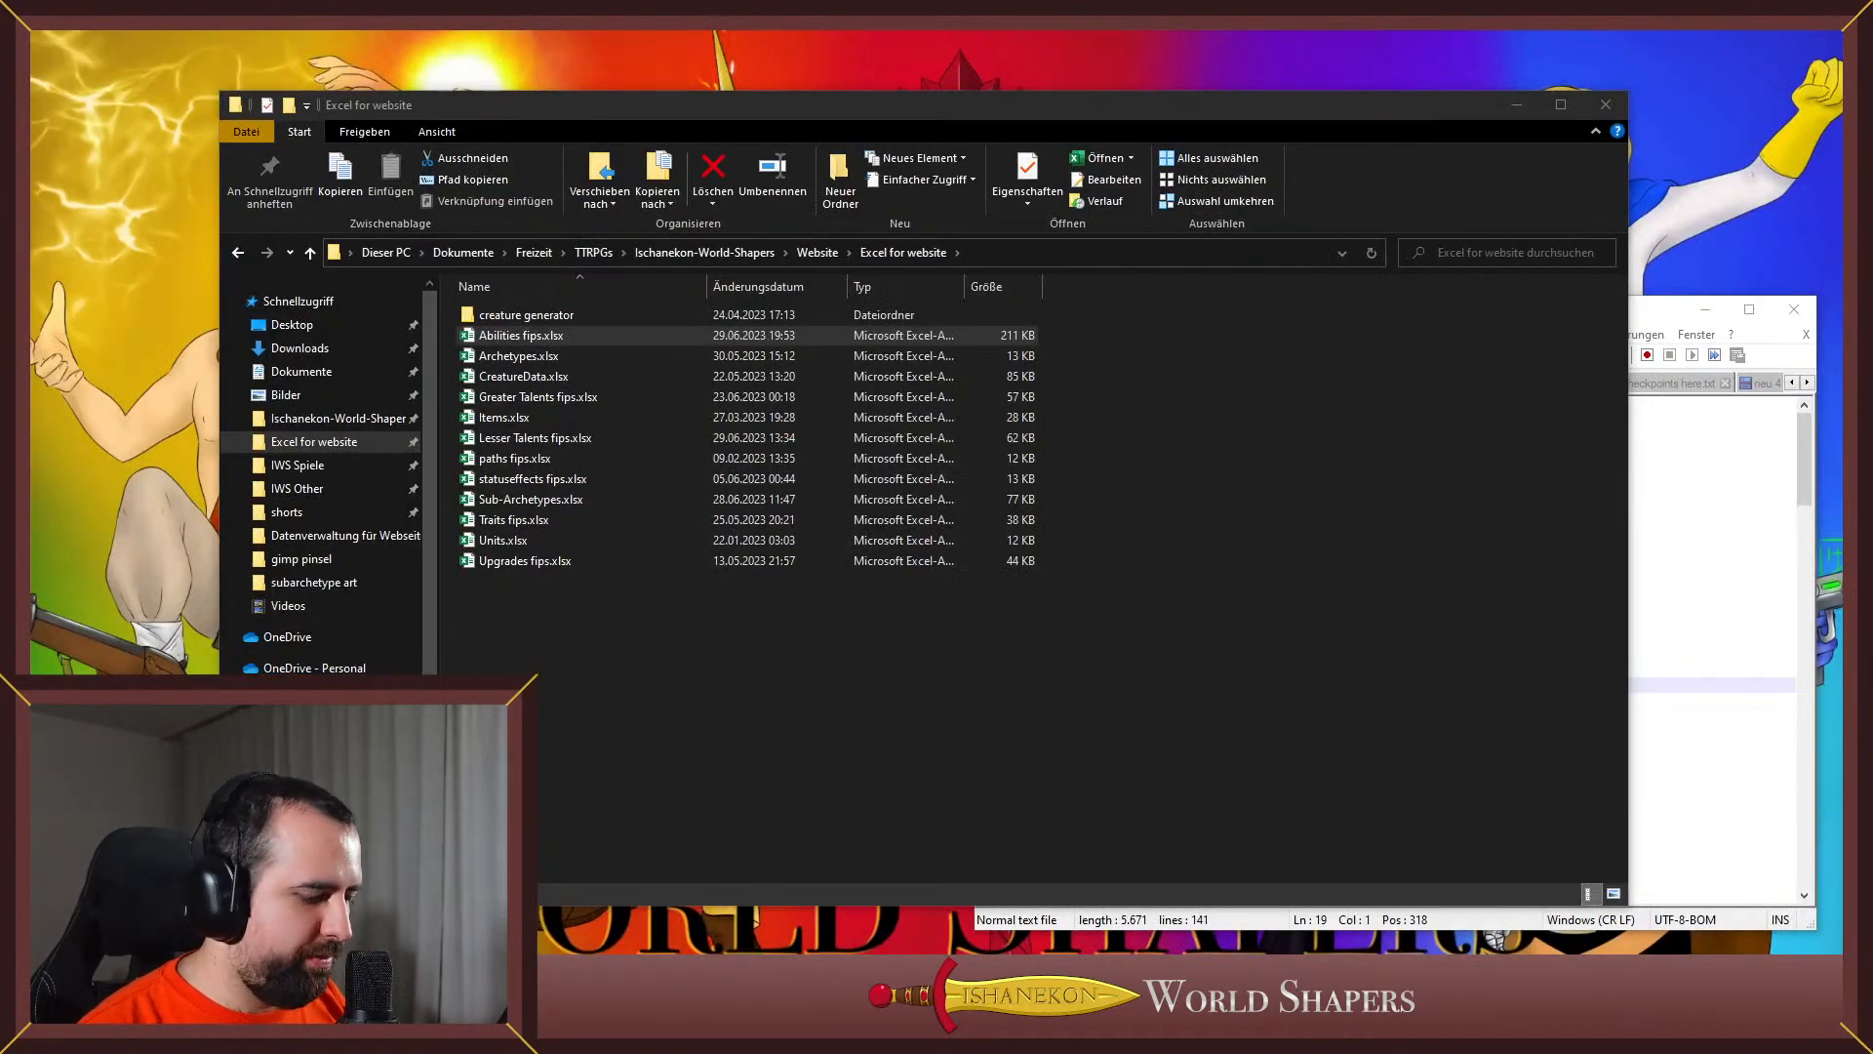
key(alt+Tab)
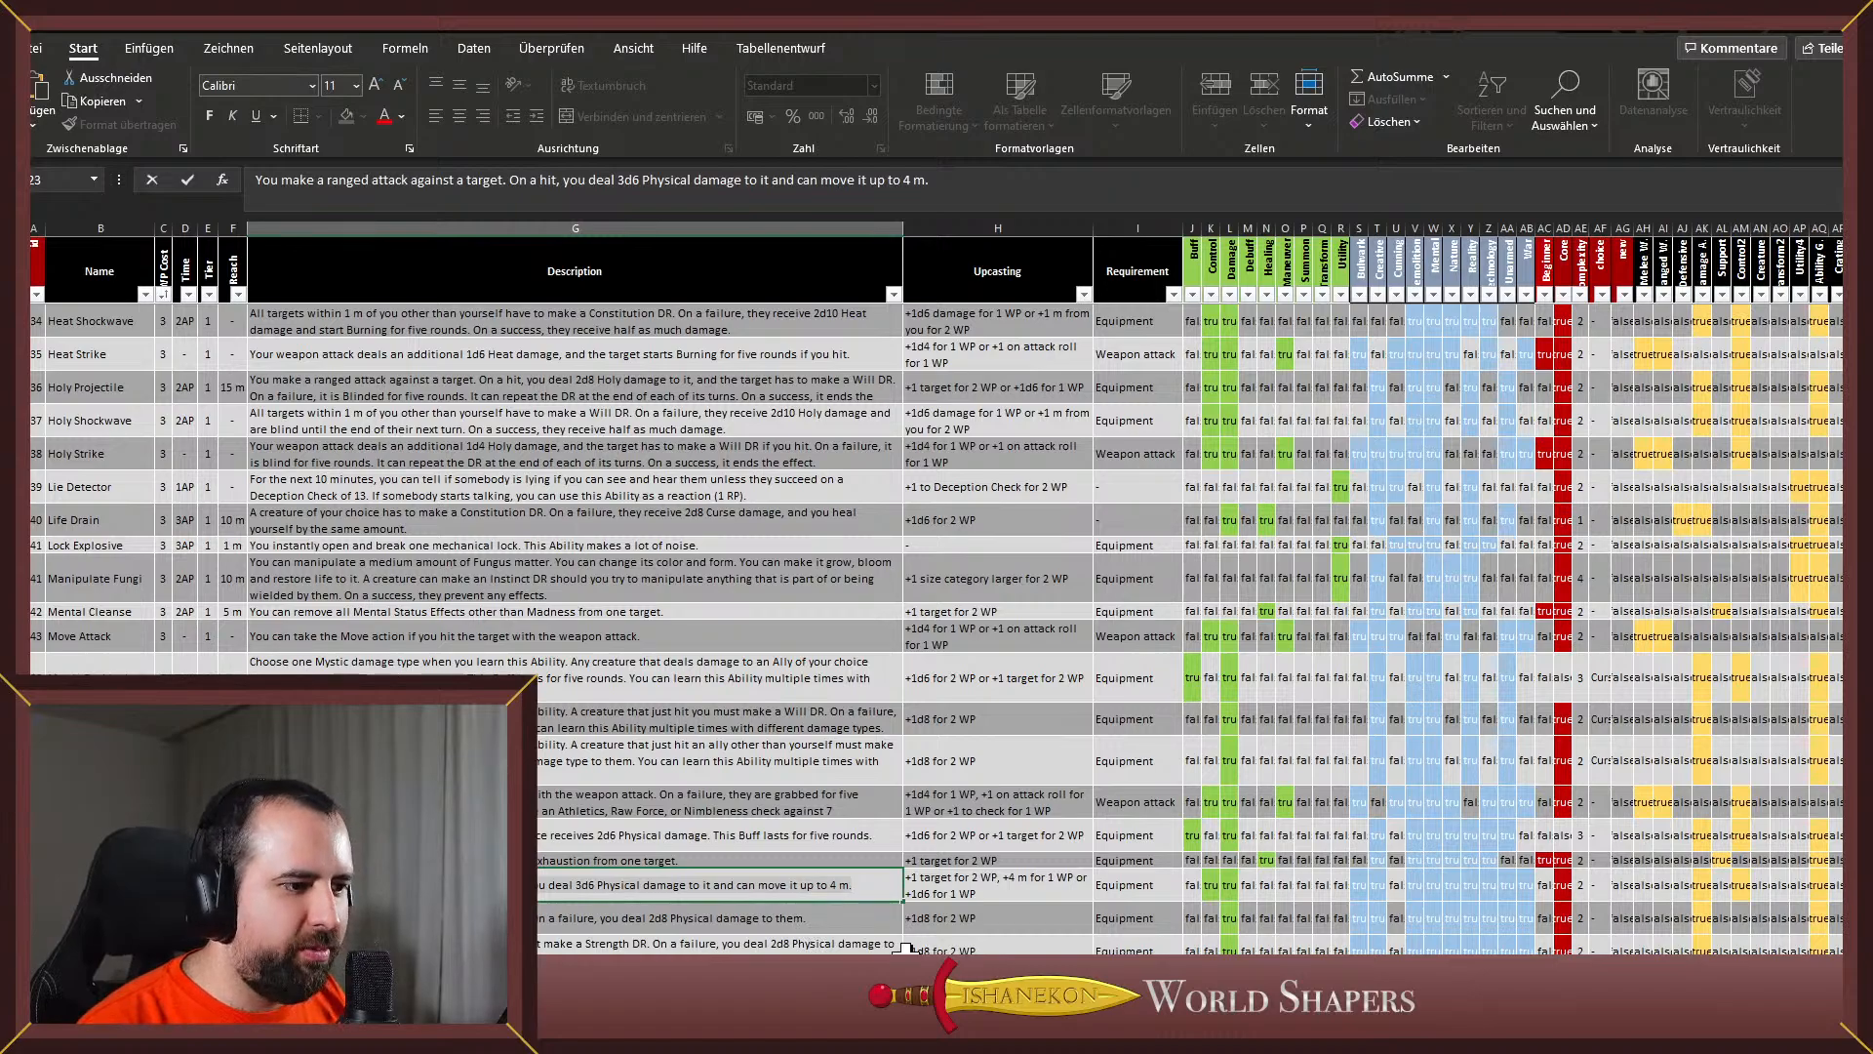
text(You make a ranged attack against a target. On a hit, you deal 3d6 Physical damage to it, and if the target is one size category larger than you or smaller, you can move it up to 4 m.)
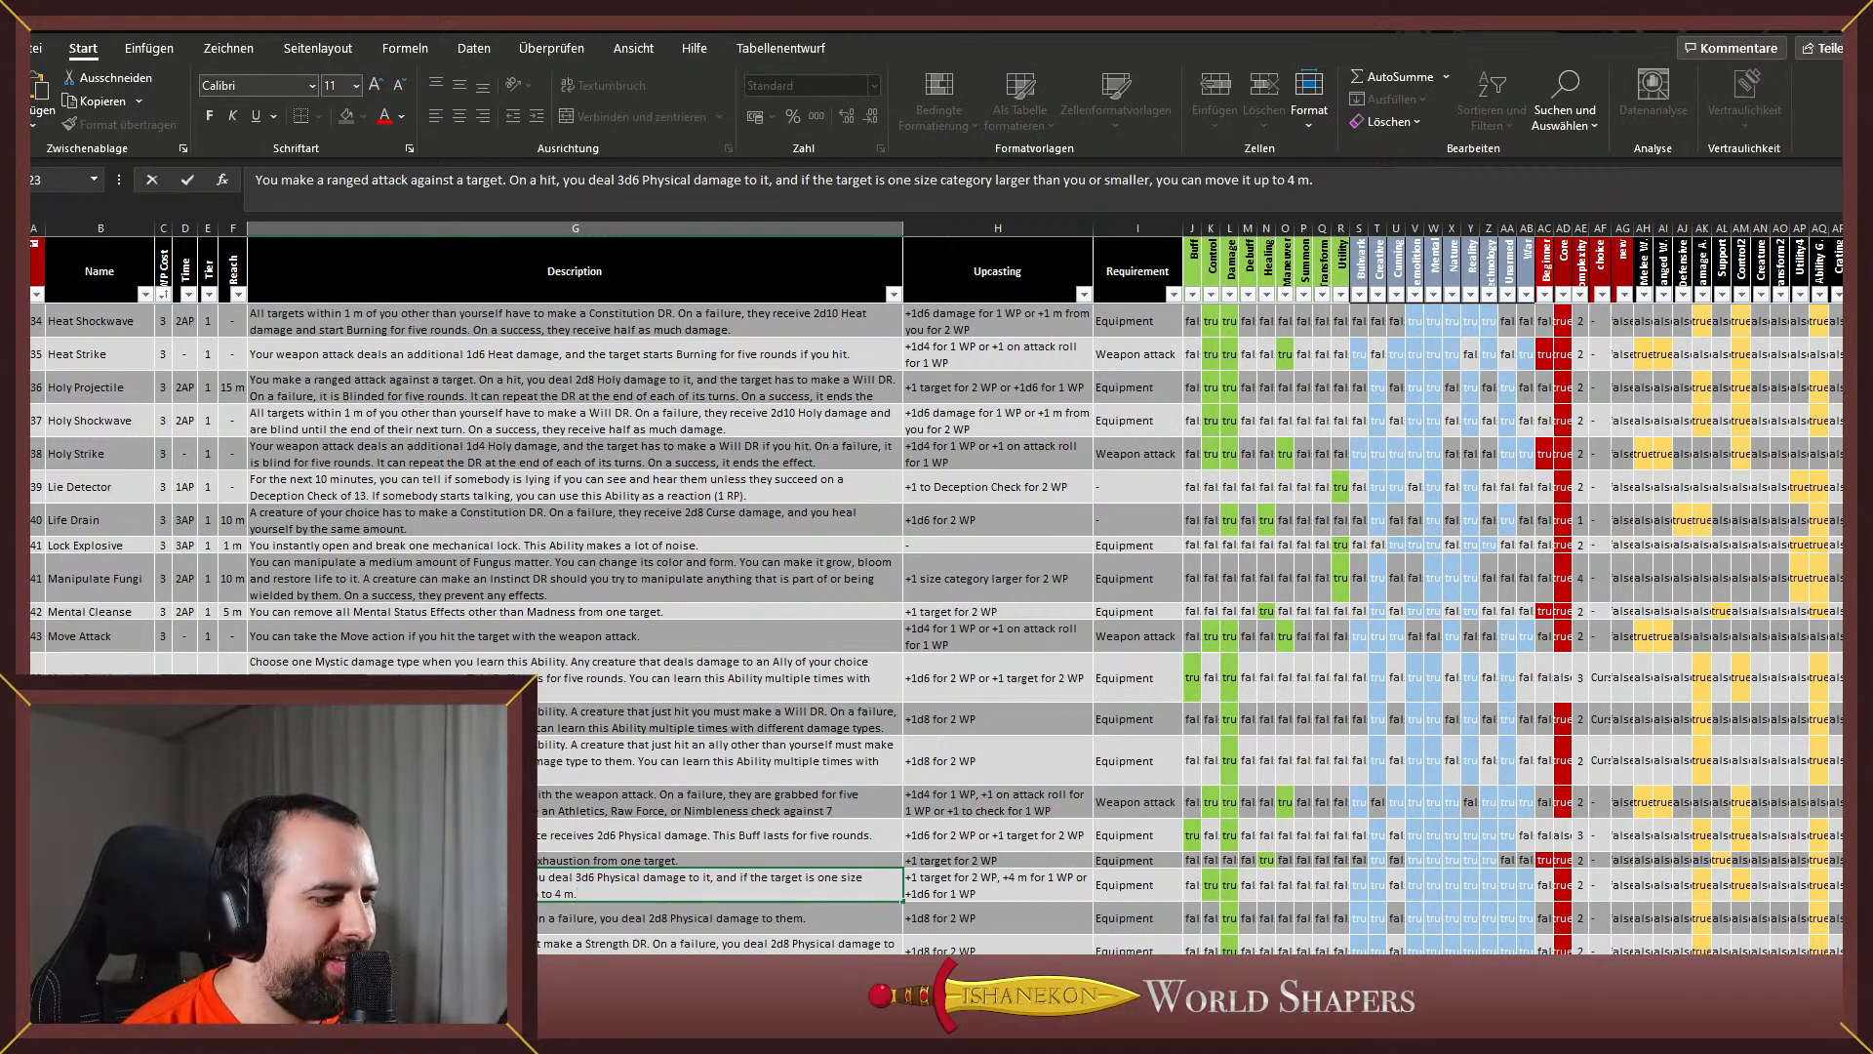
key(Return)
click(624, 877)
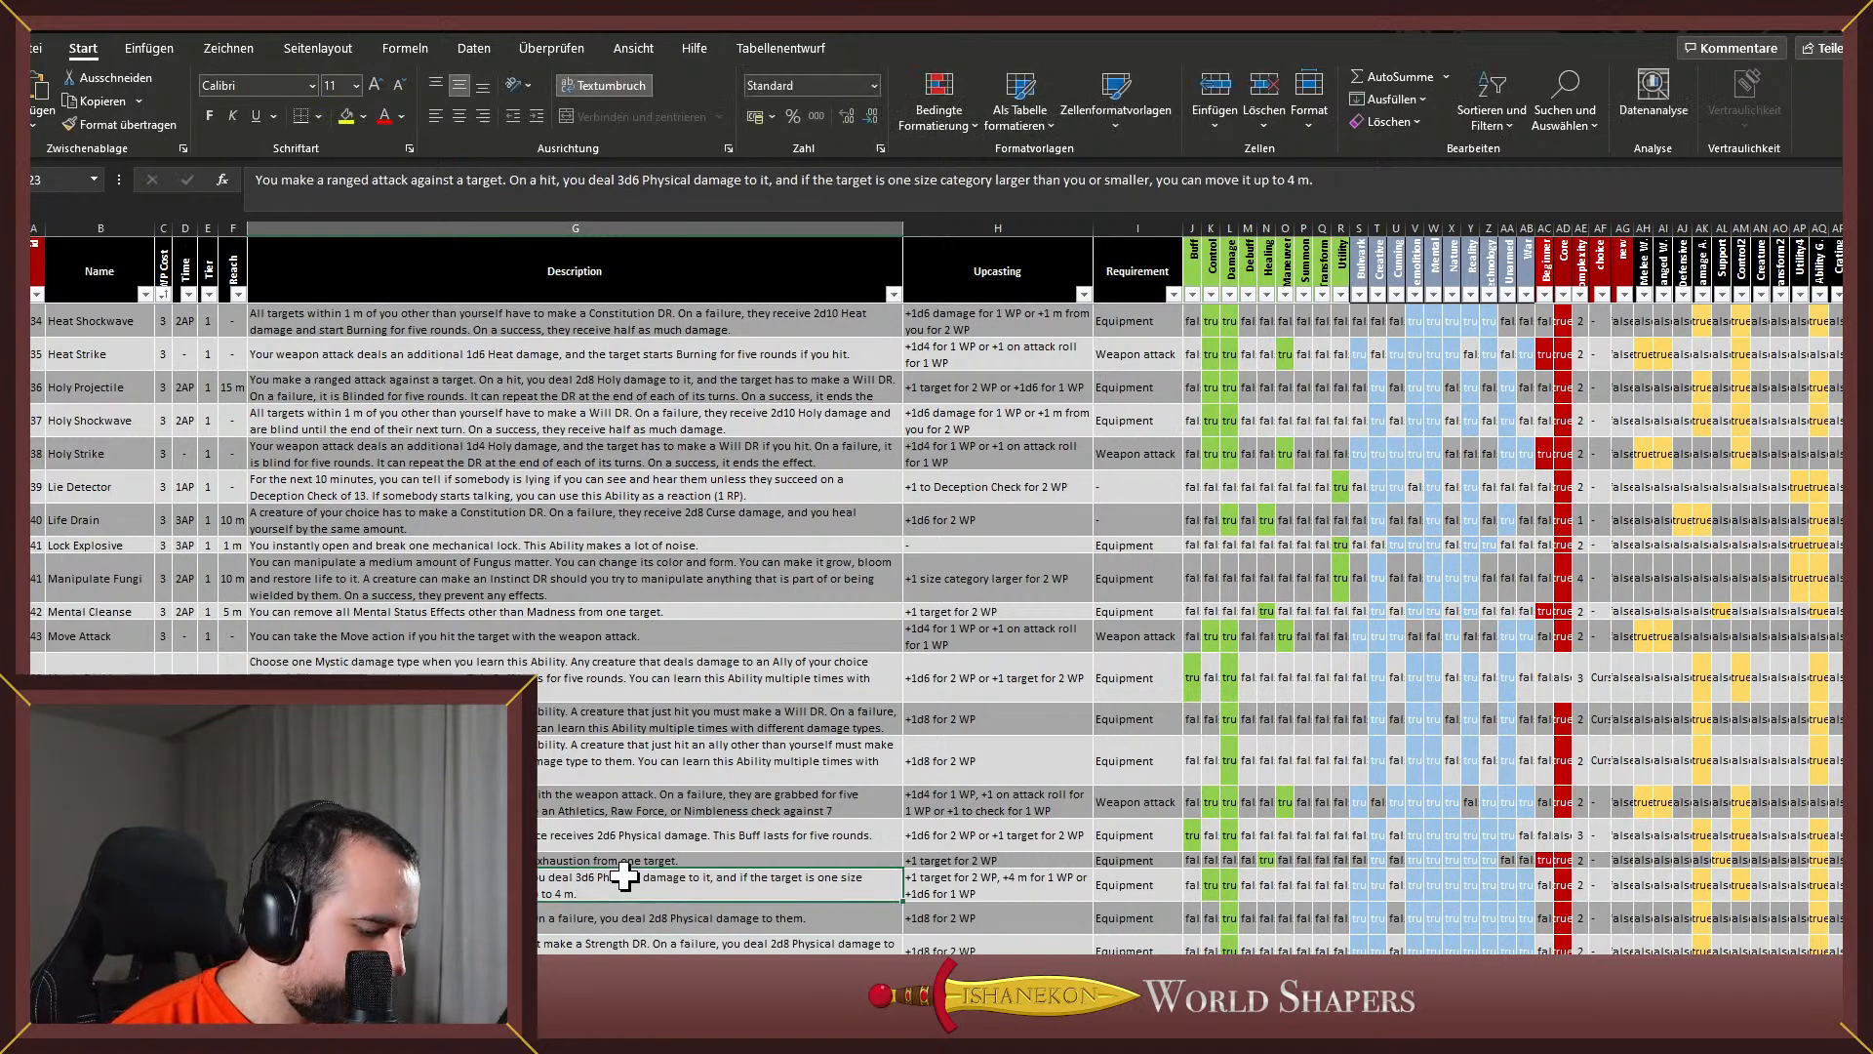
Find the next ability containing "move" and set Physical Shockwave's upcasting to +2 m moved for 1 WP
key(ctrl+f)
key(Return)
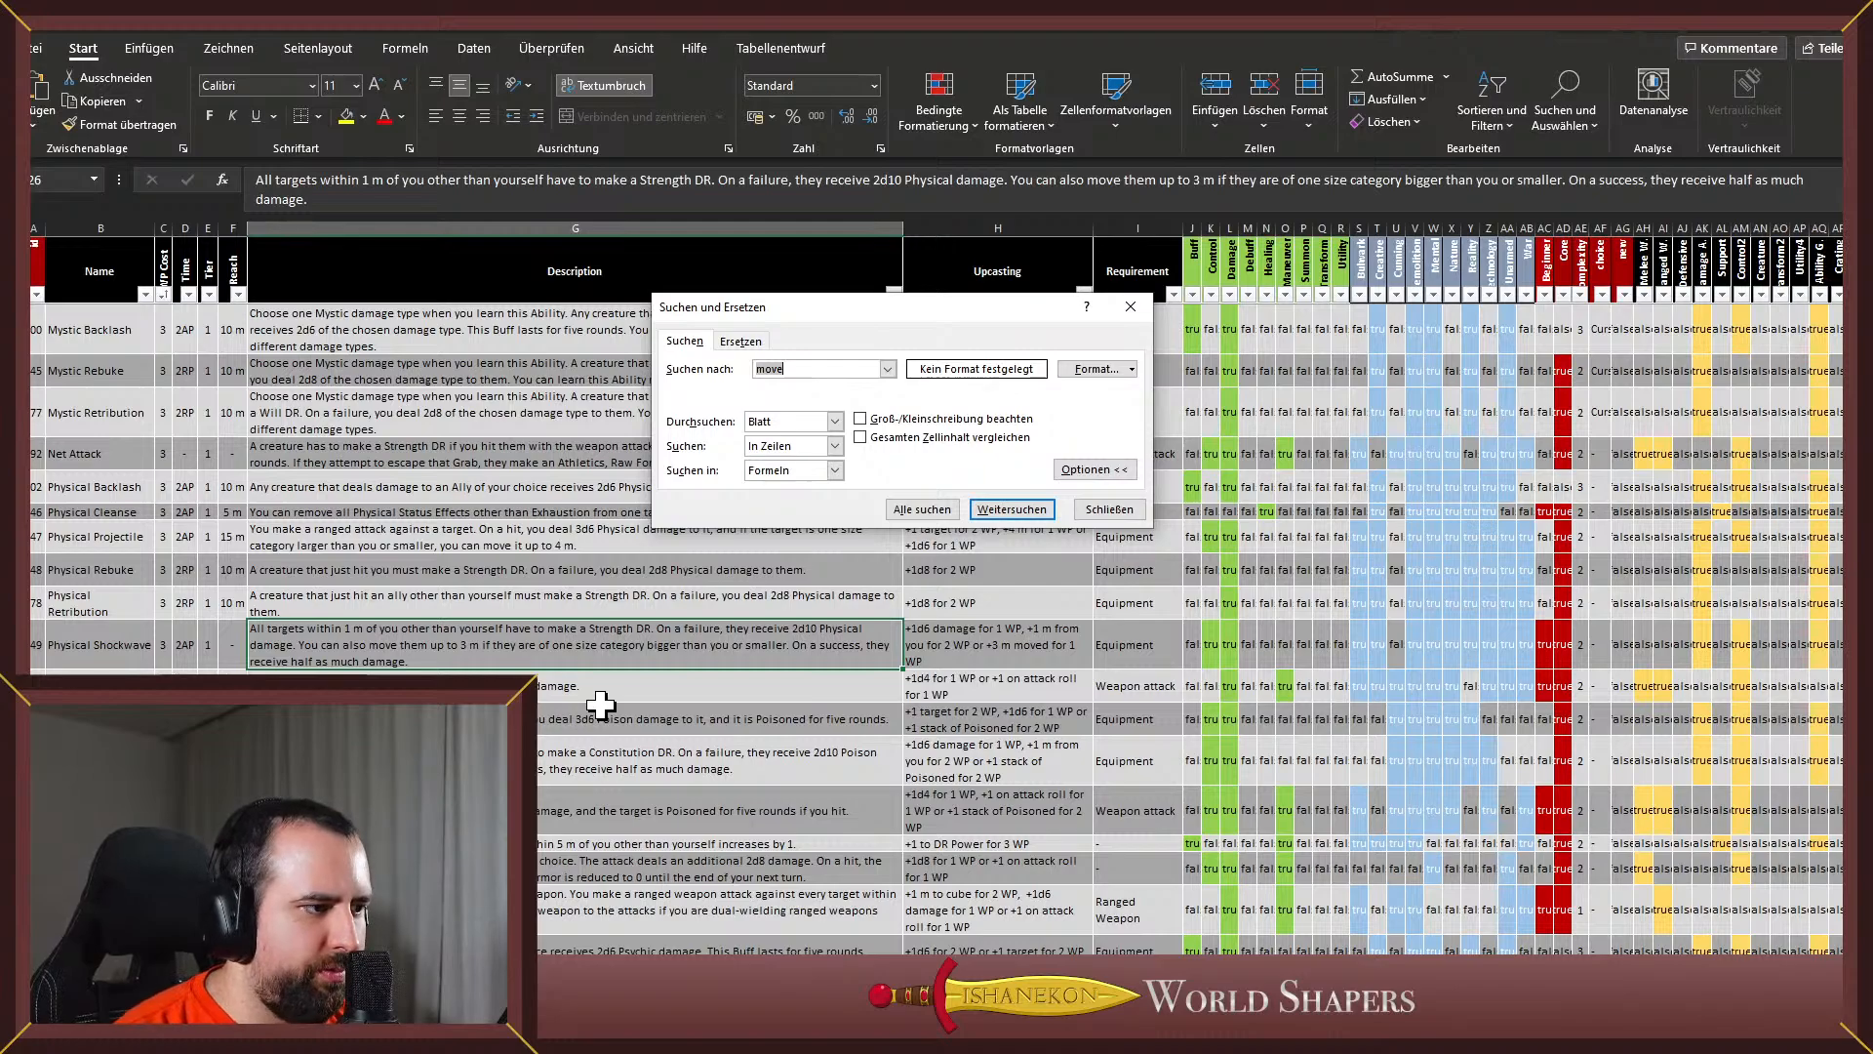
double_click(997, 646)
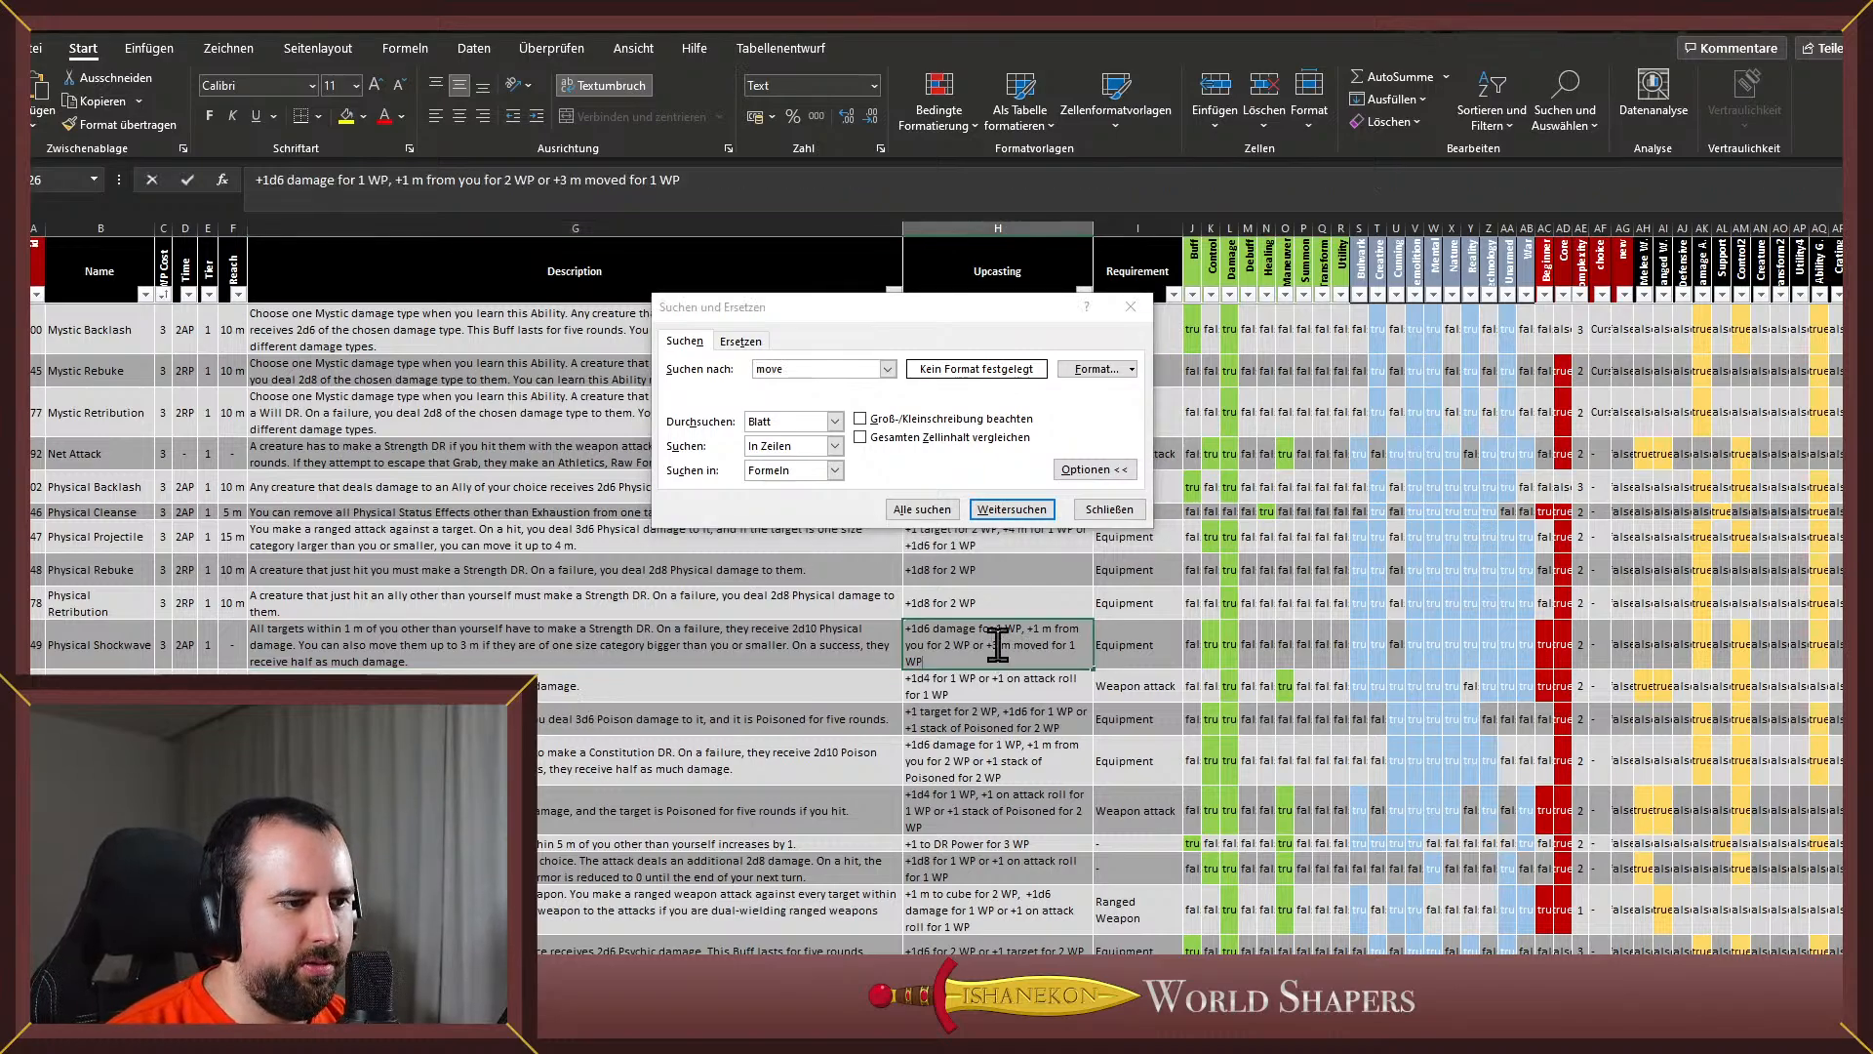
click(459, 656)
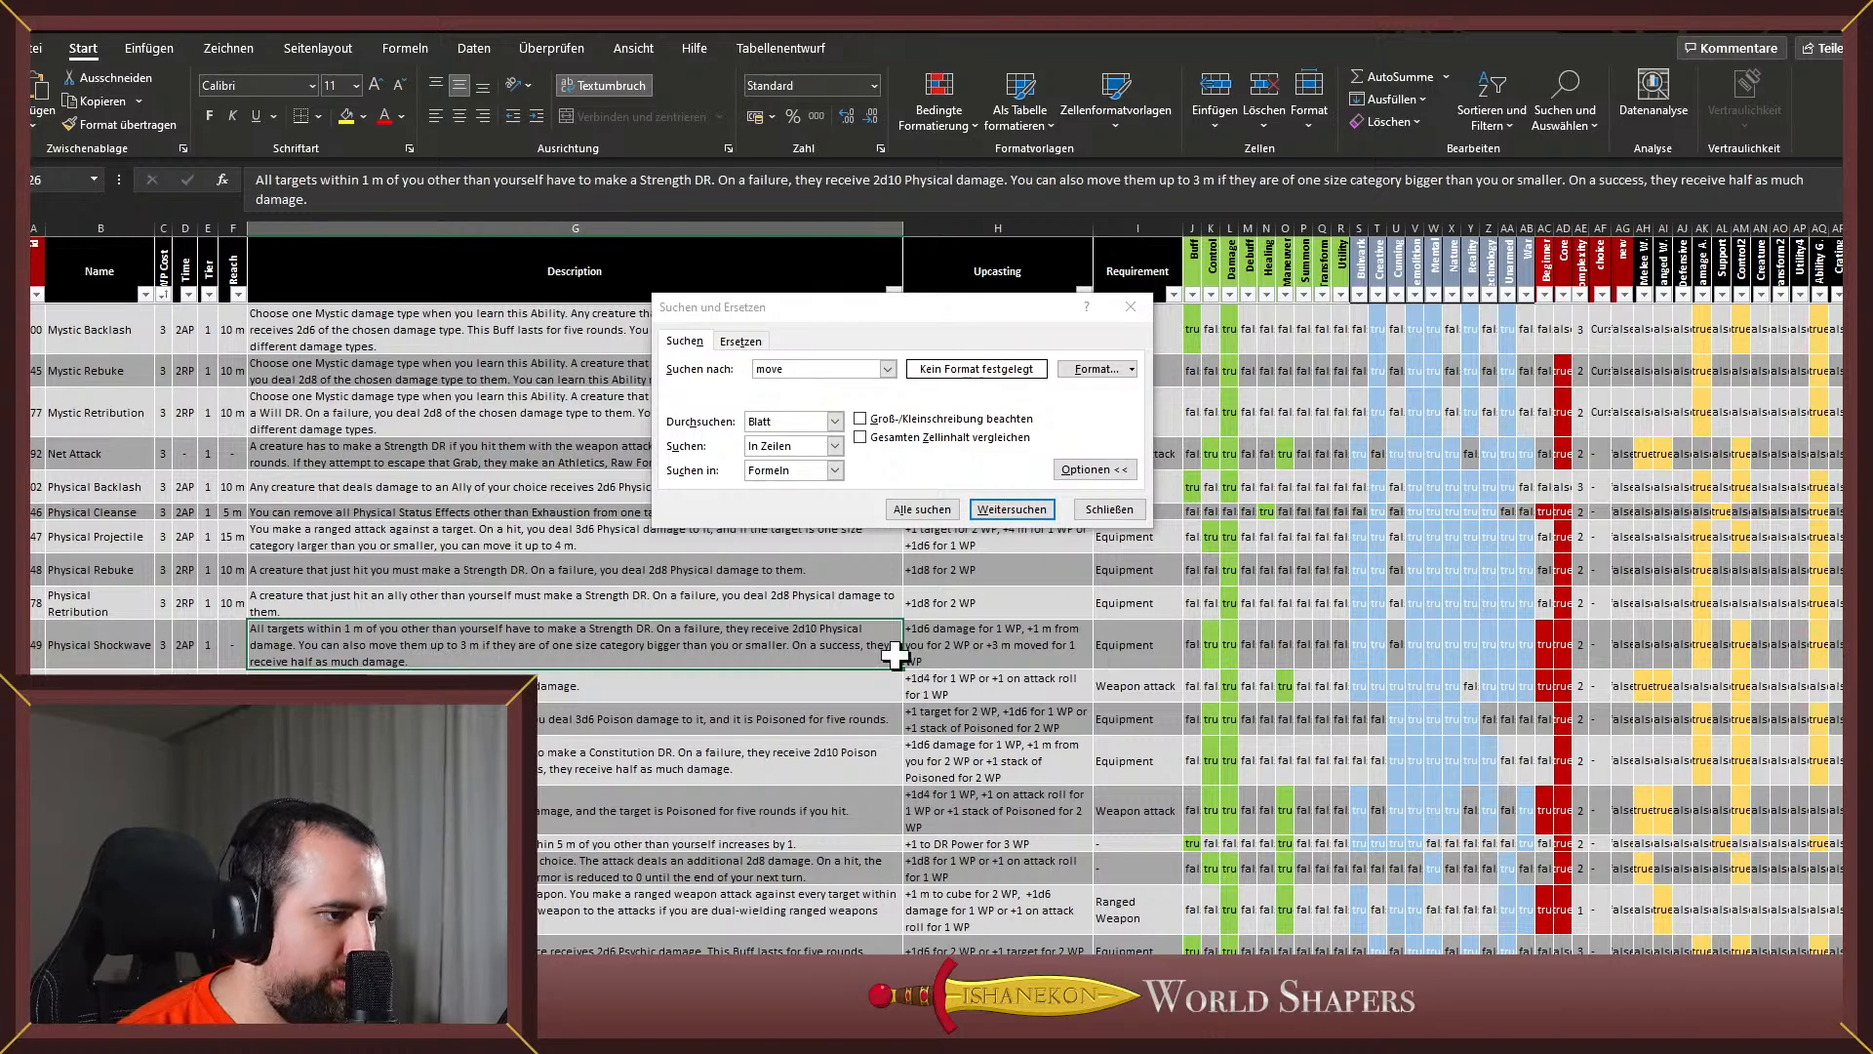
double_click(990, 642)
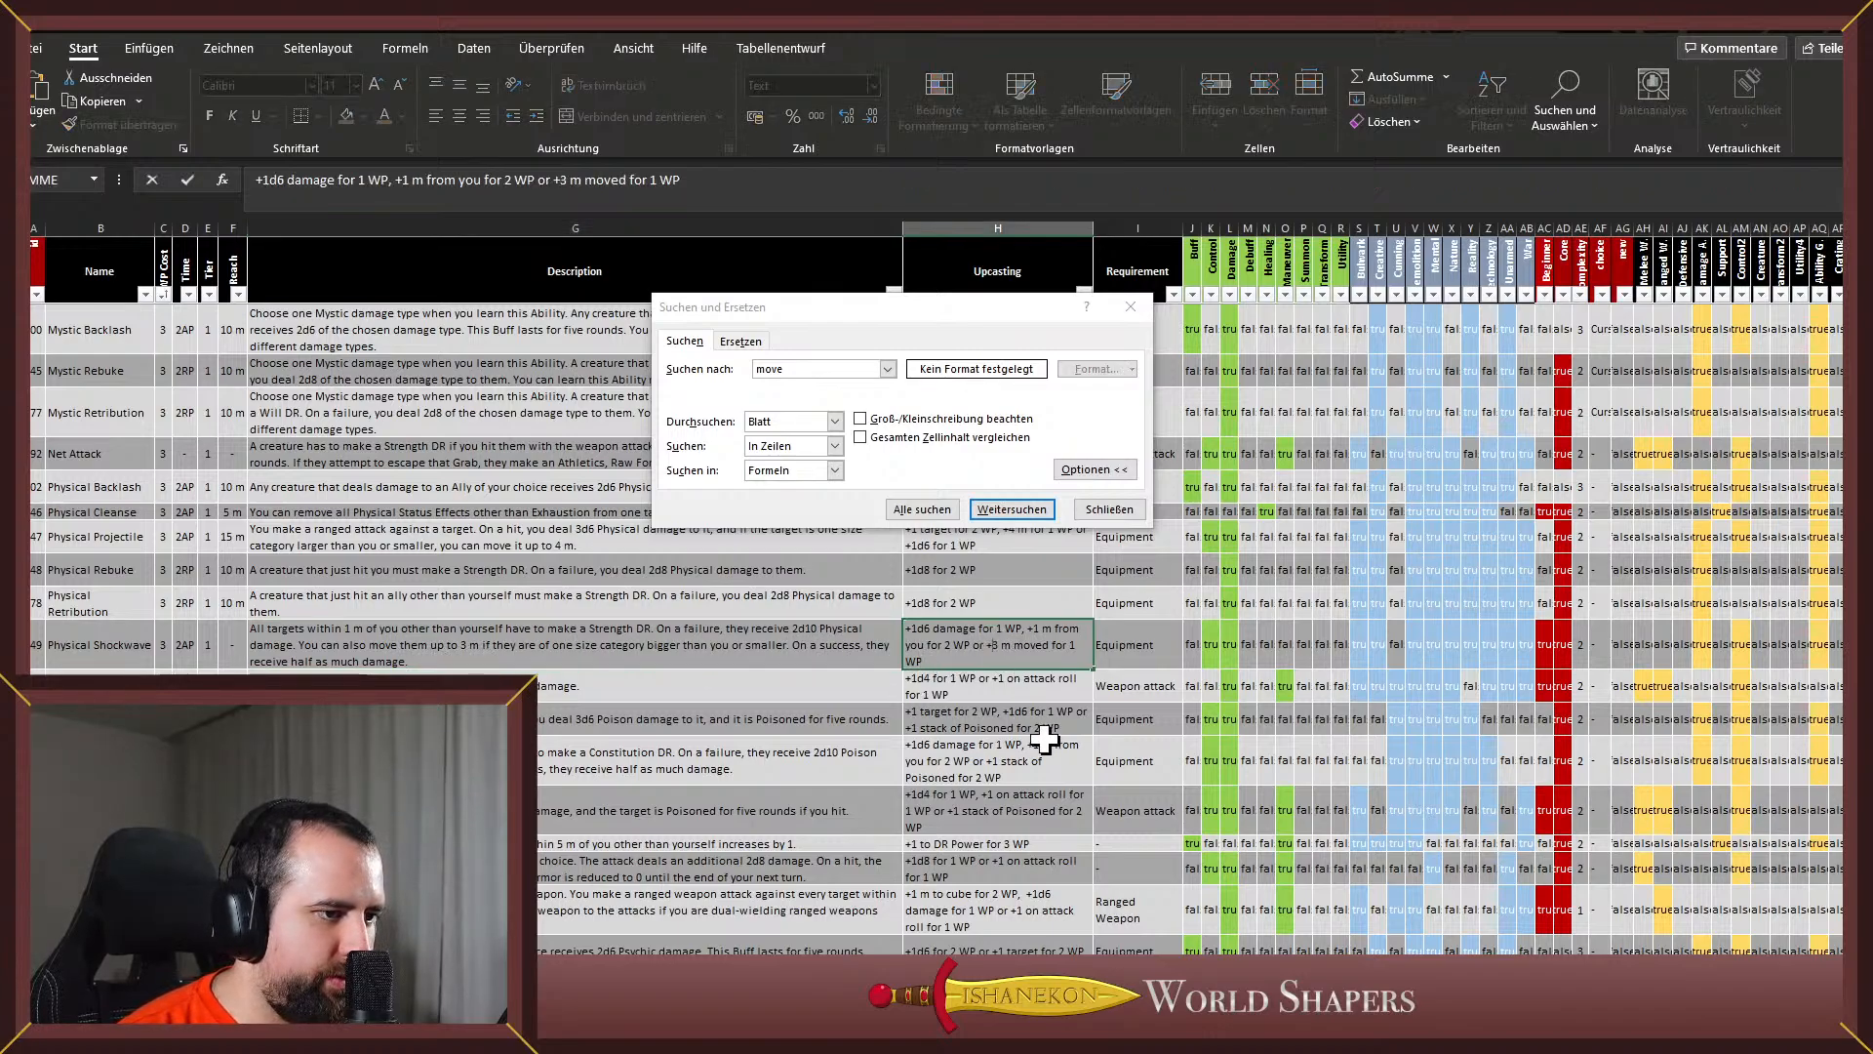
key(BackSpace)
text(2)
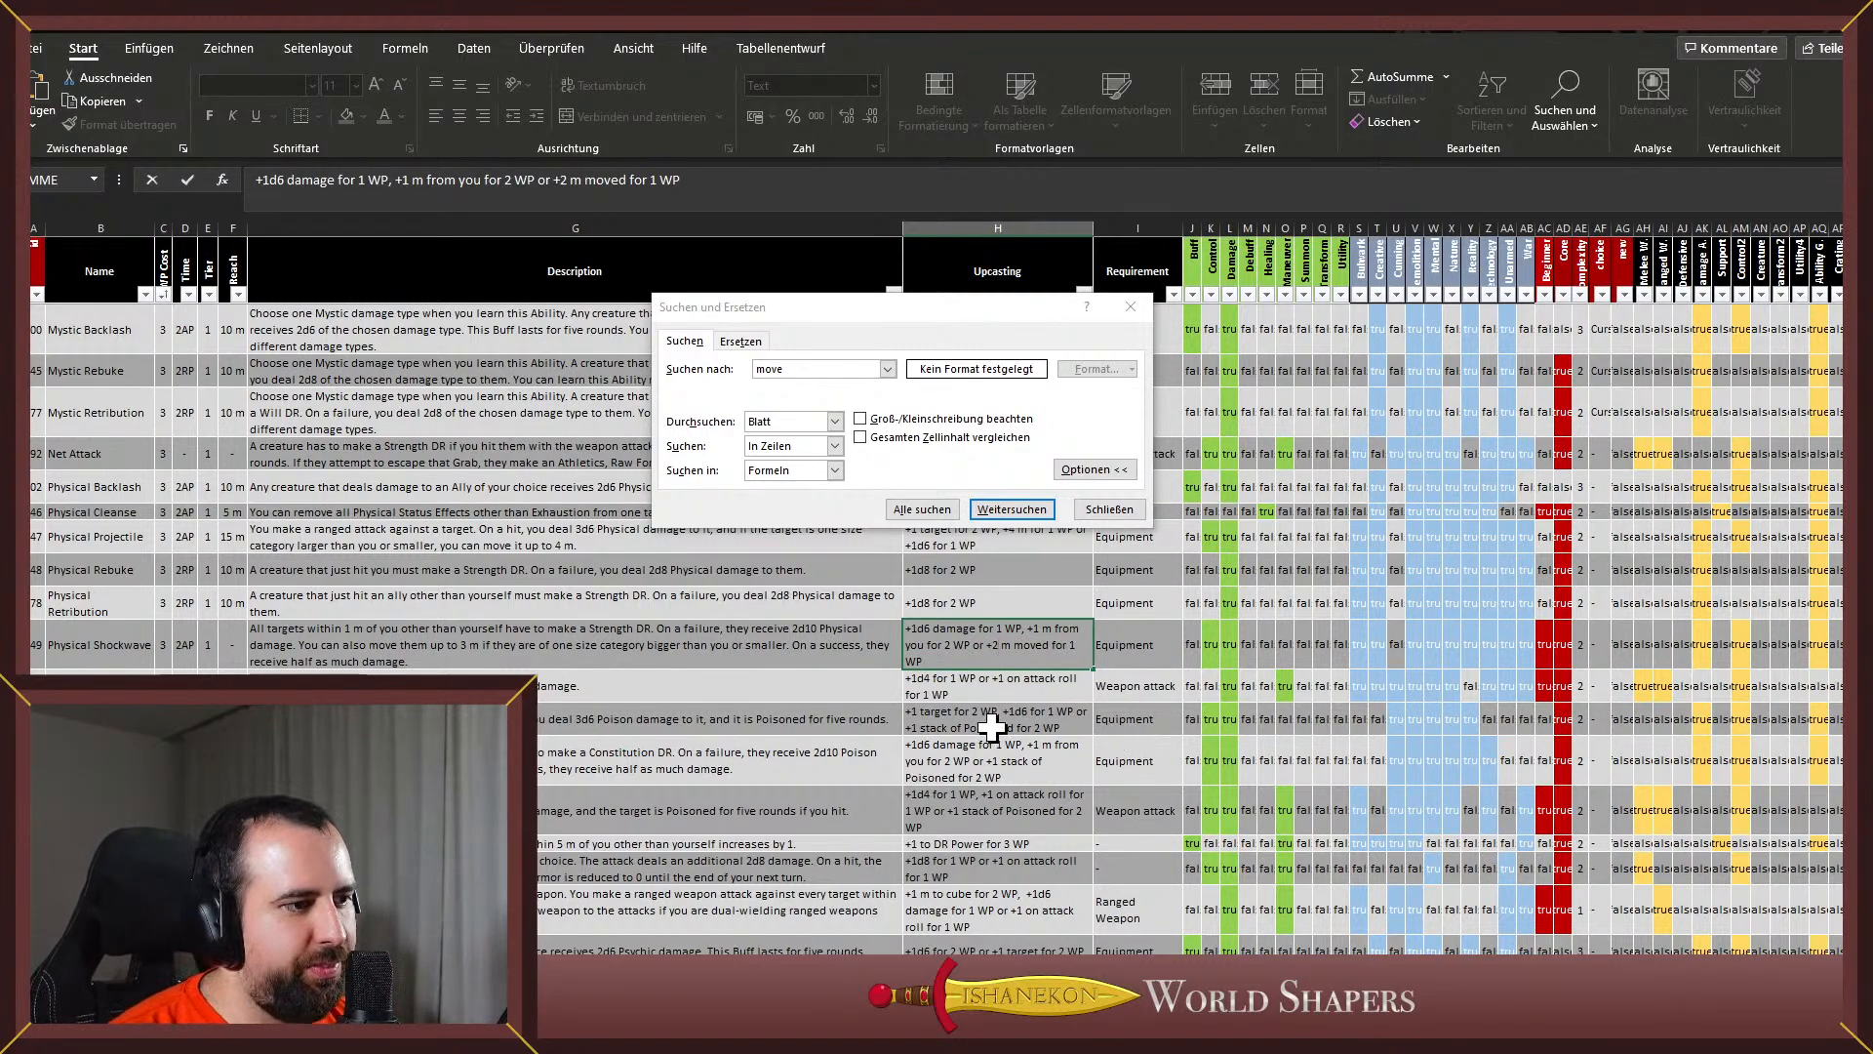
click(499, 719)
click(504, 637)
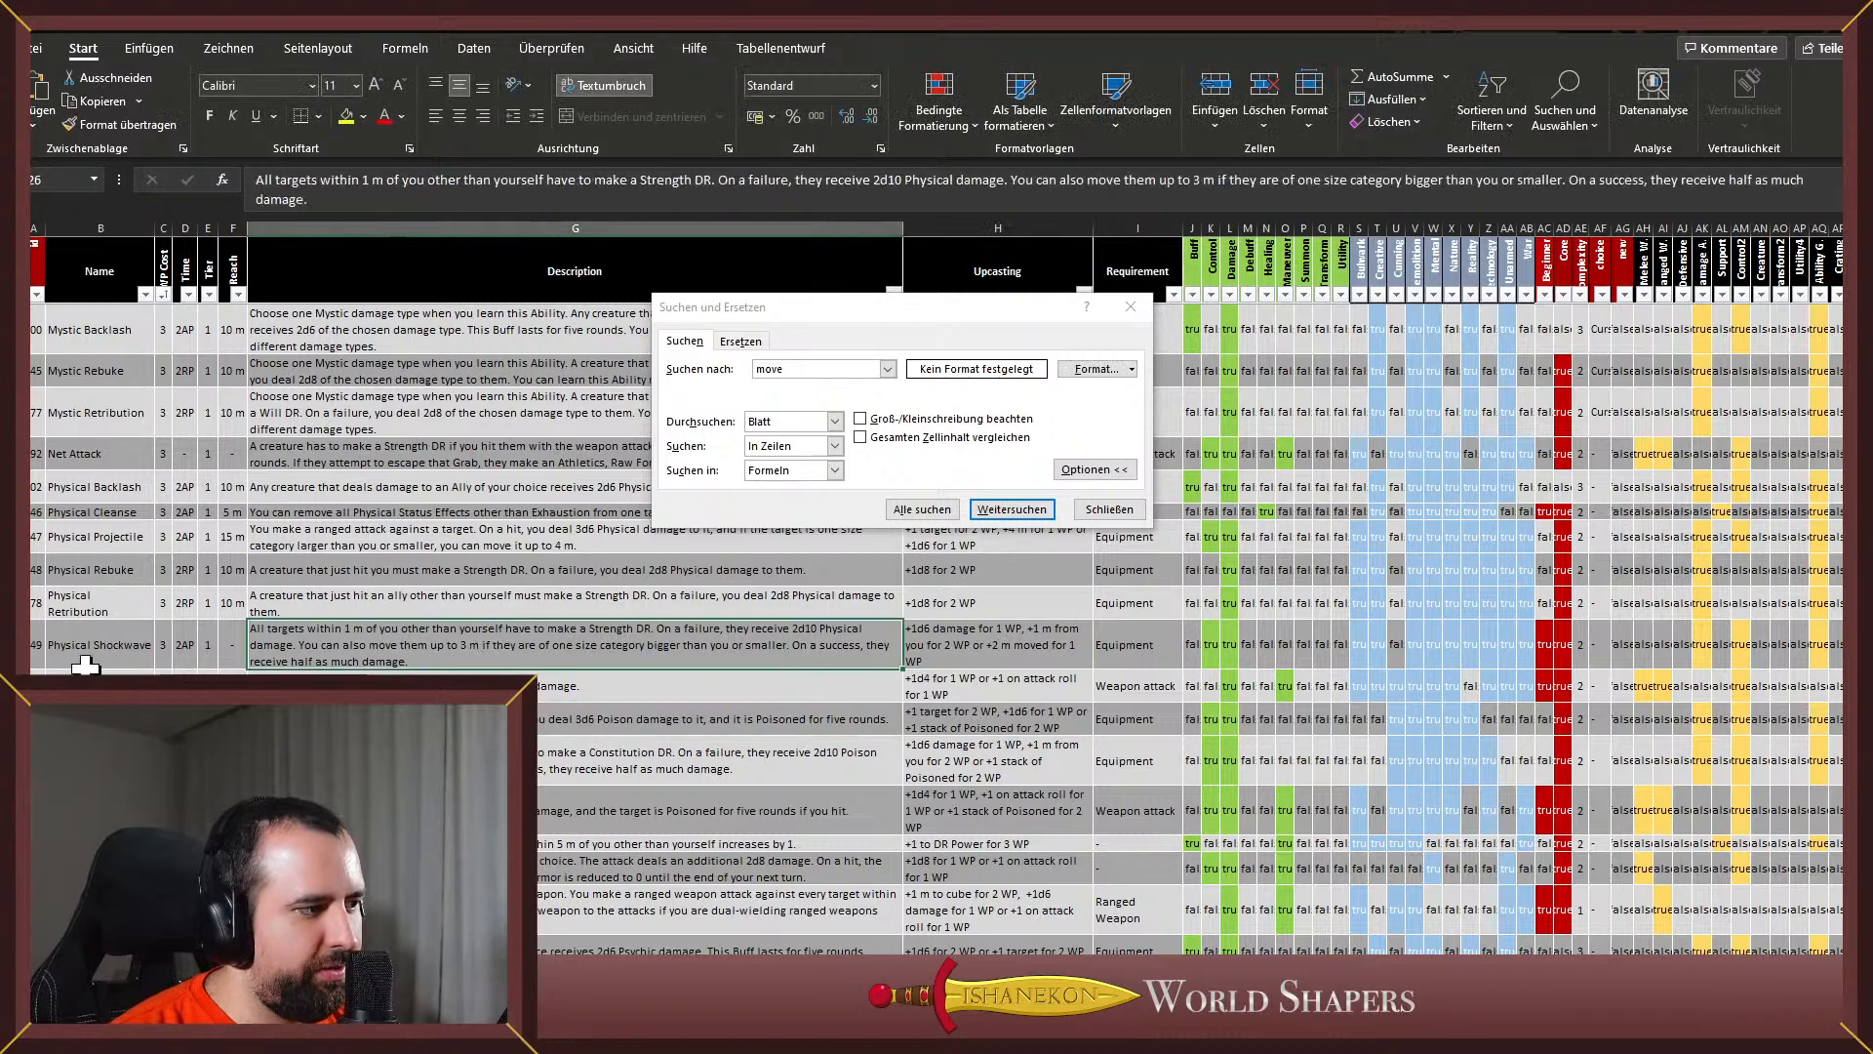
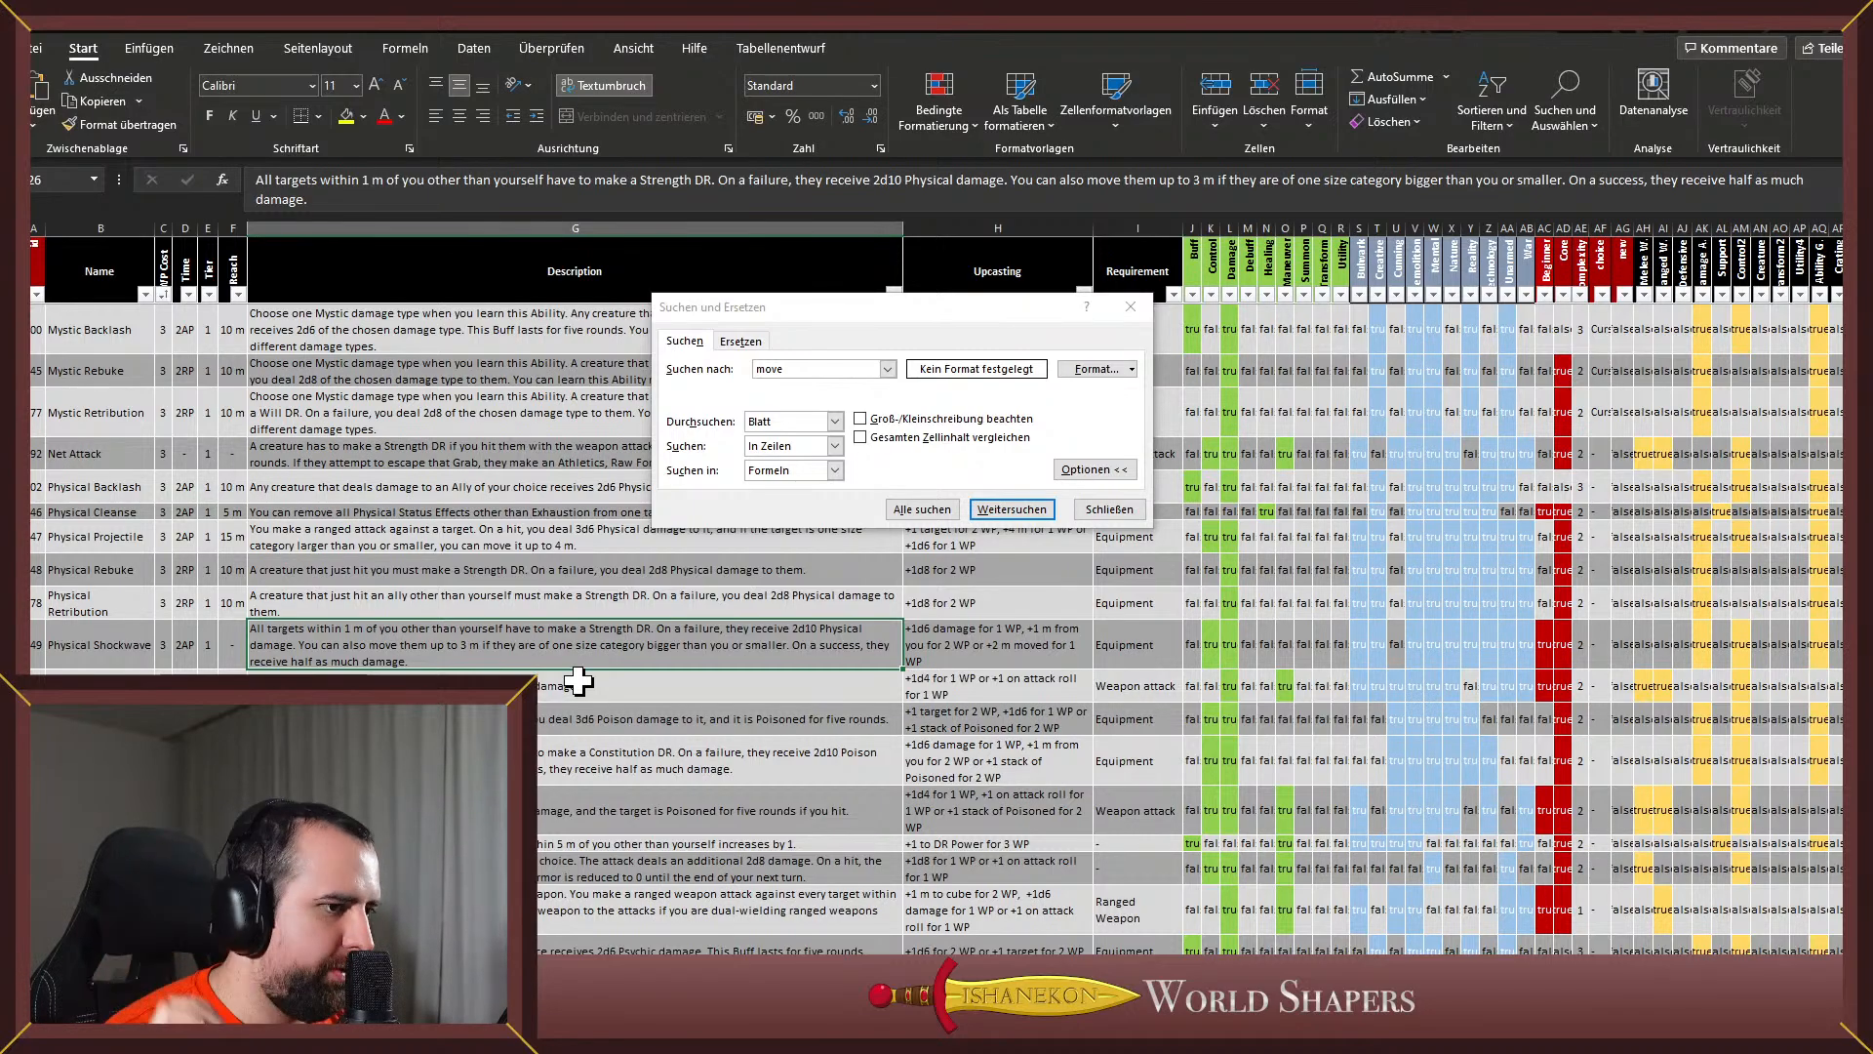
Try +3 m moved for 1 WP as Physical Shockwave's upcasting value
double_click(982, 646)
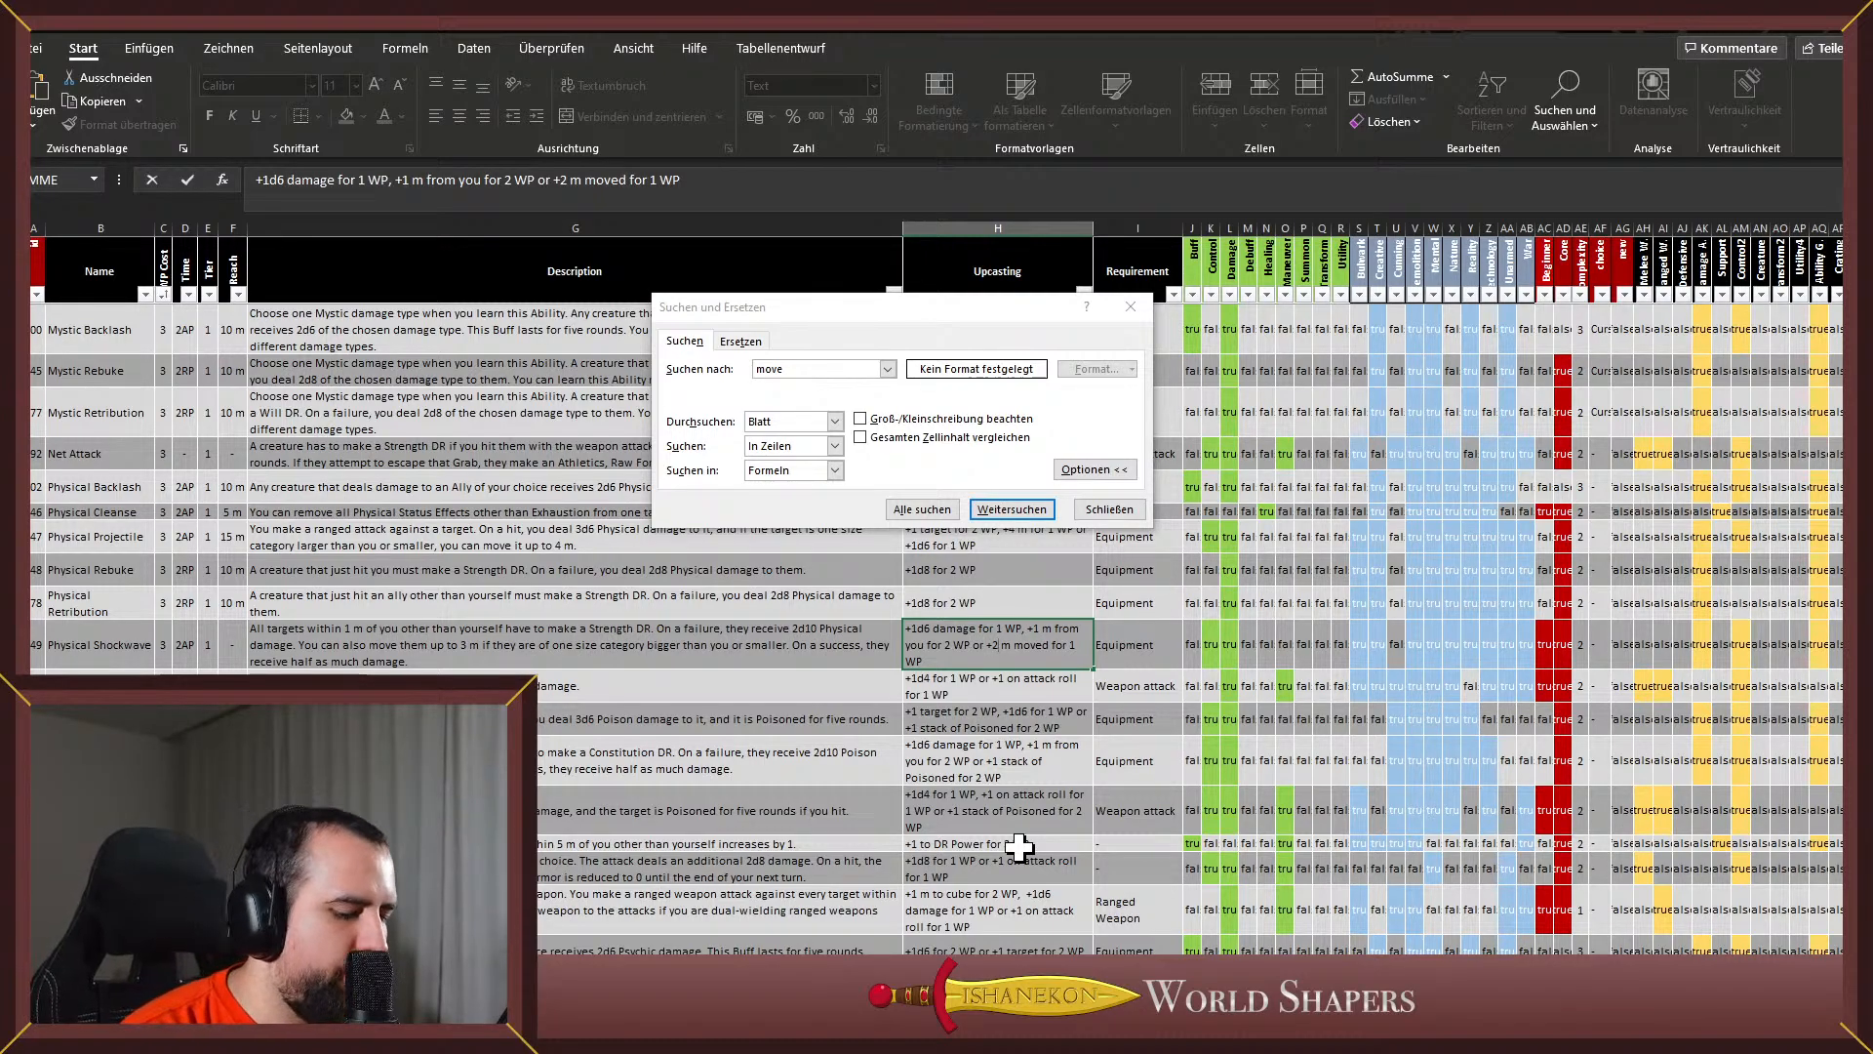
key(BackSpace)
text(3)
key(Return)
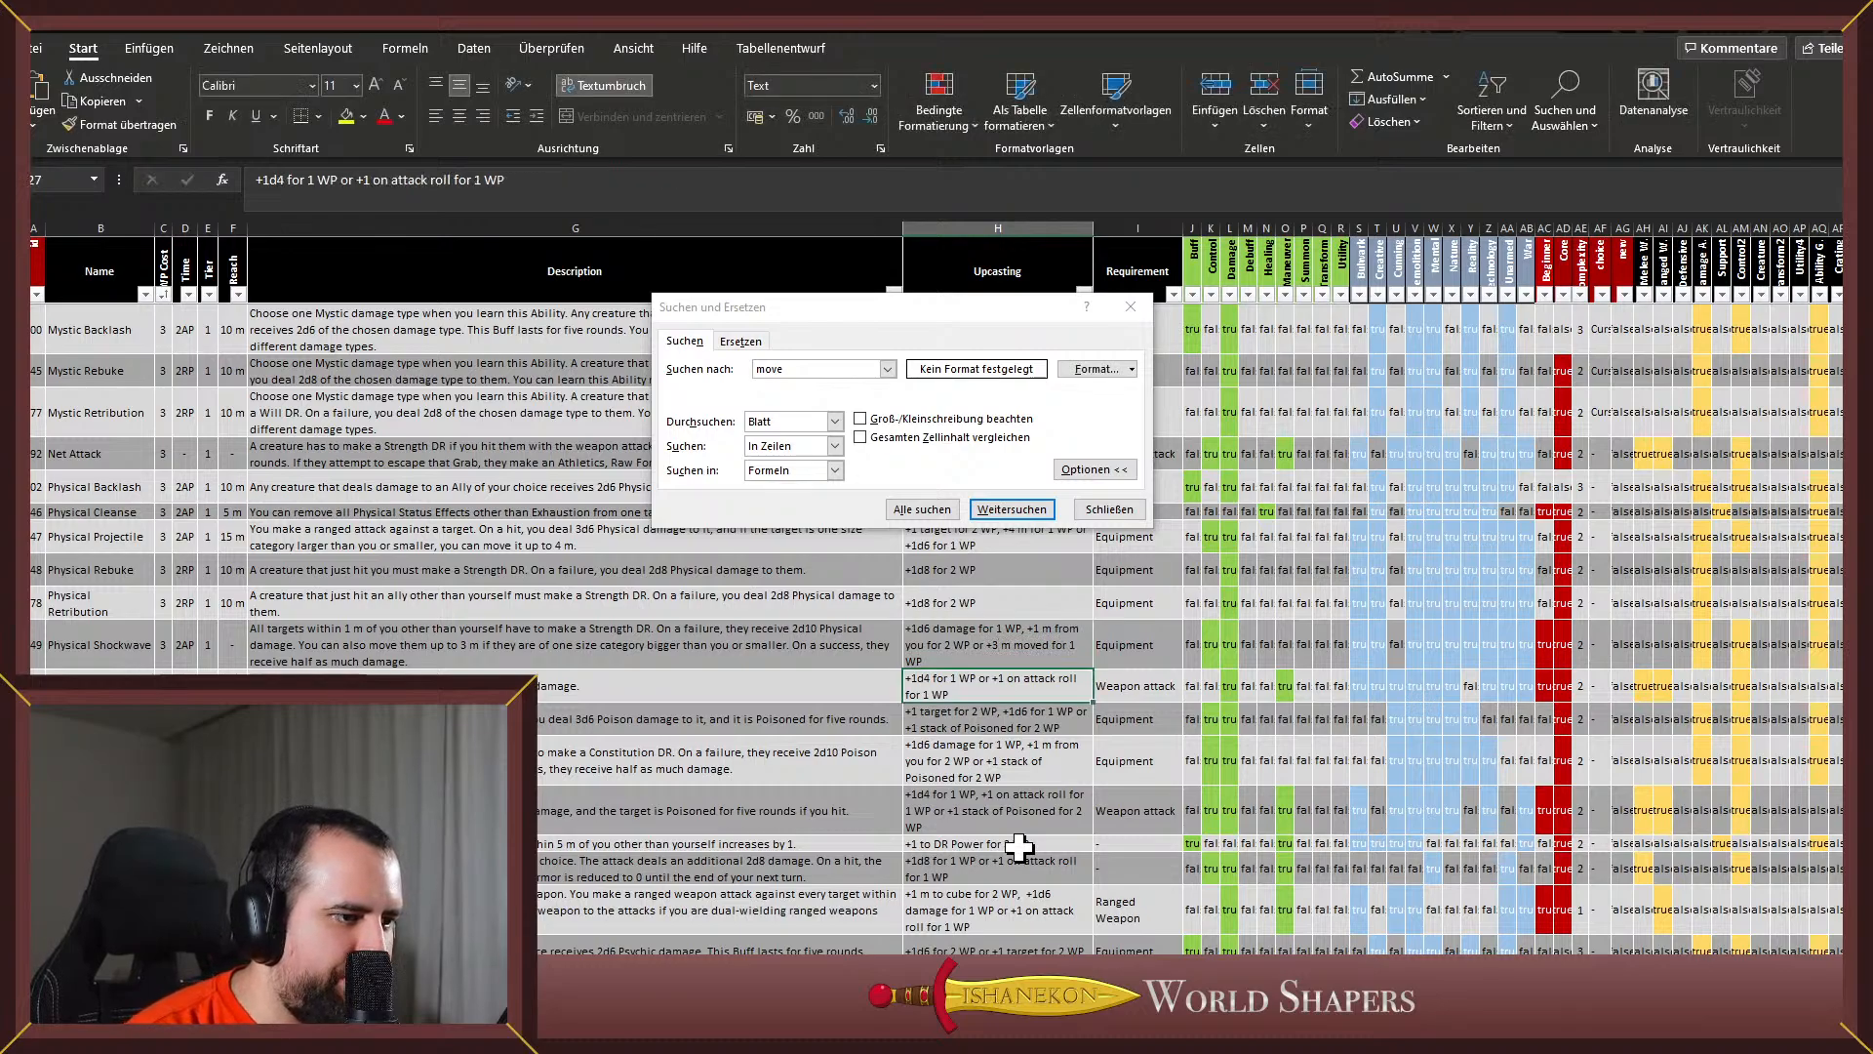
Return Physical Shockwave's upcasting to +2 m moved for 1 WP and reselect its description
key(Up)
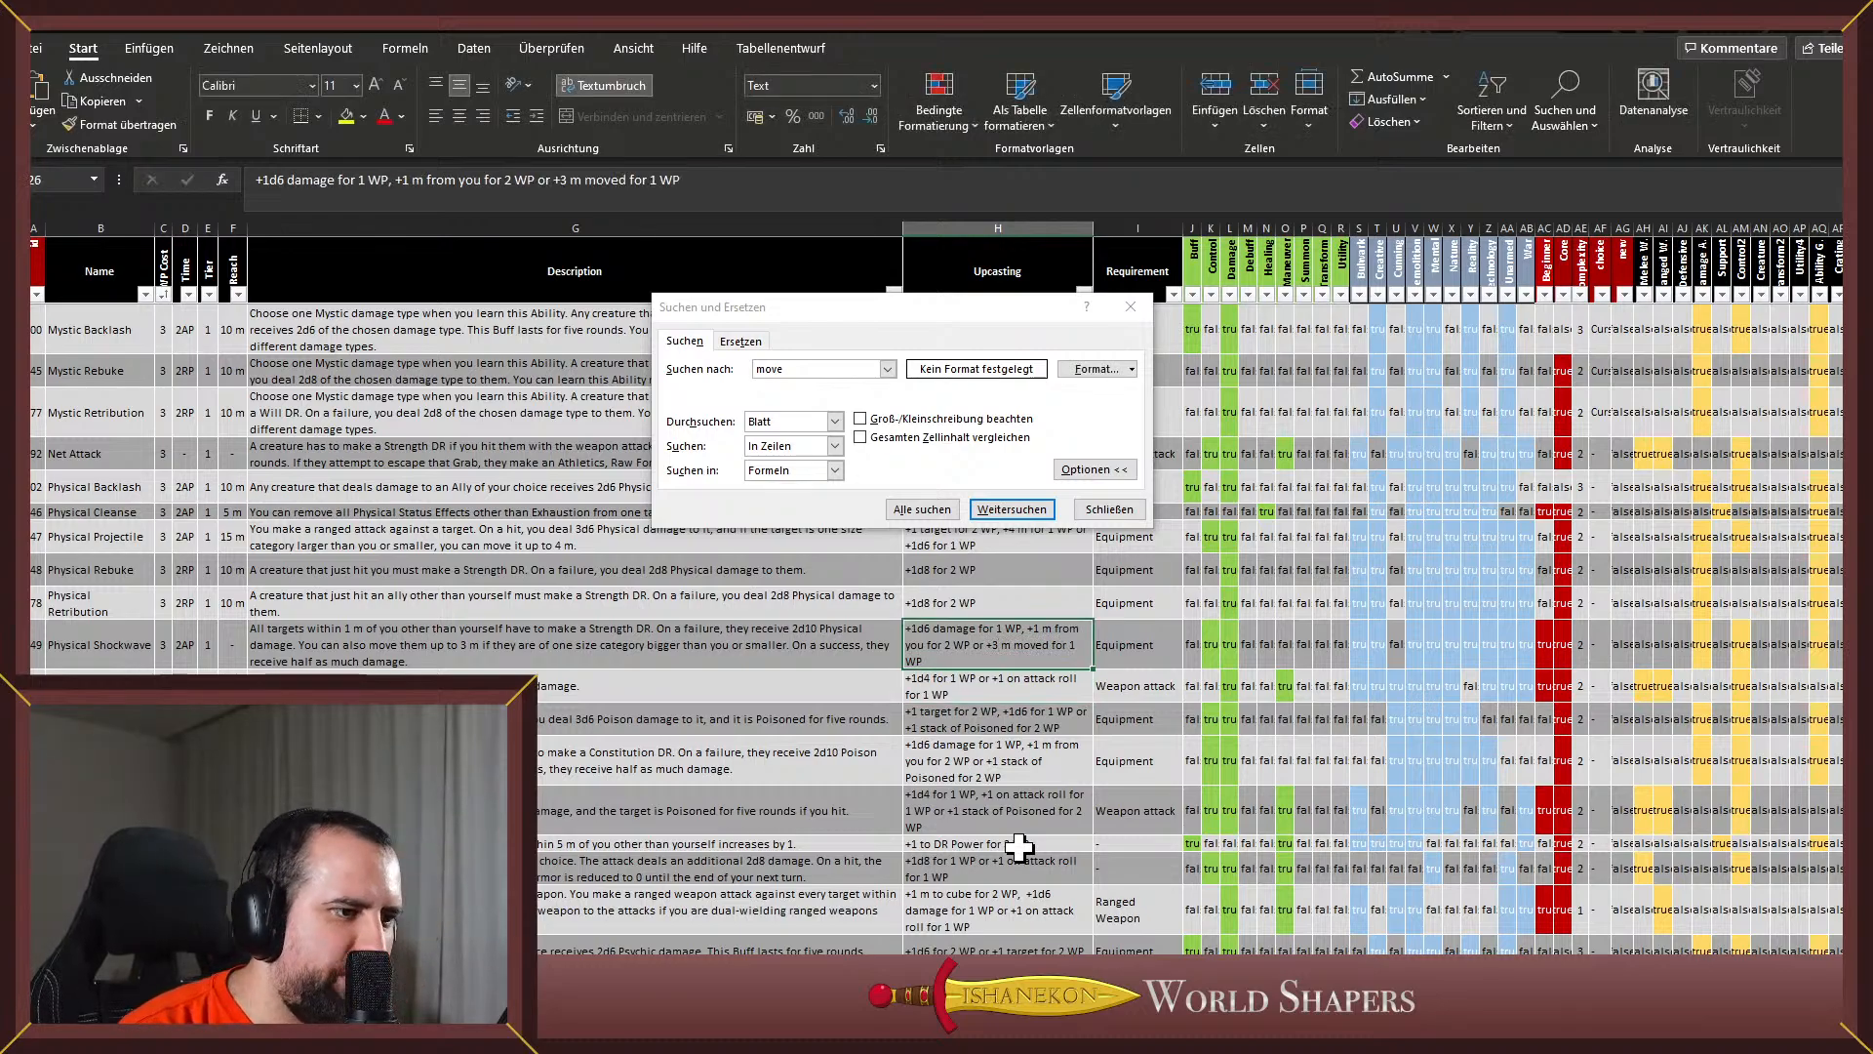
key(F2)
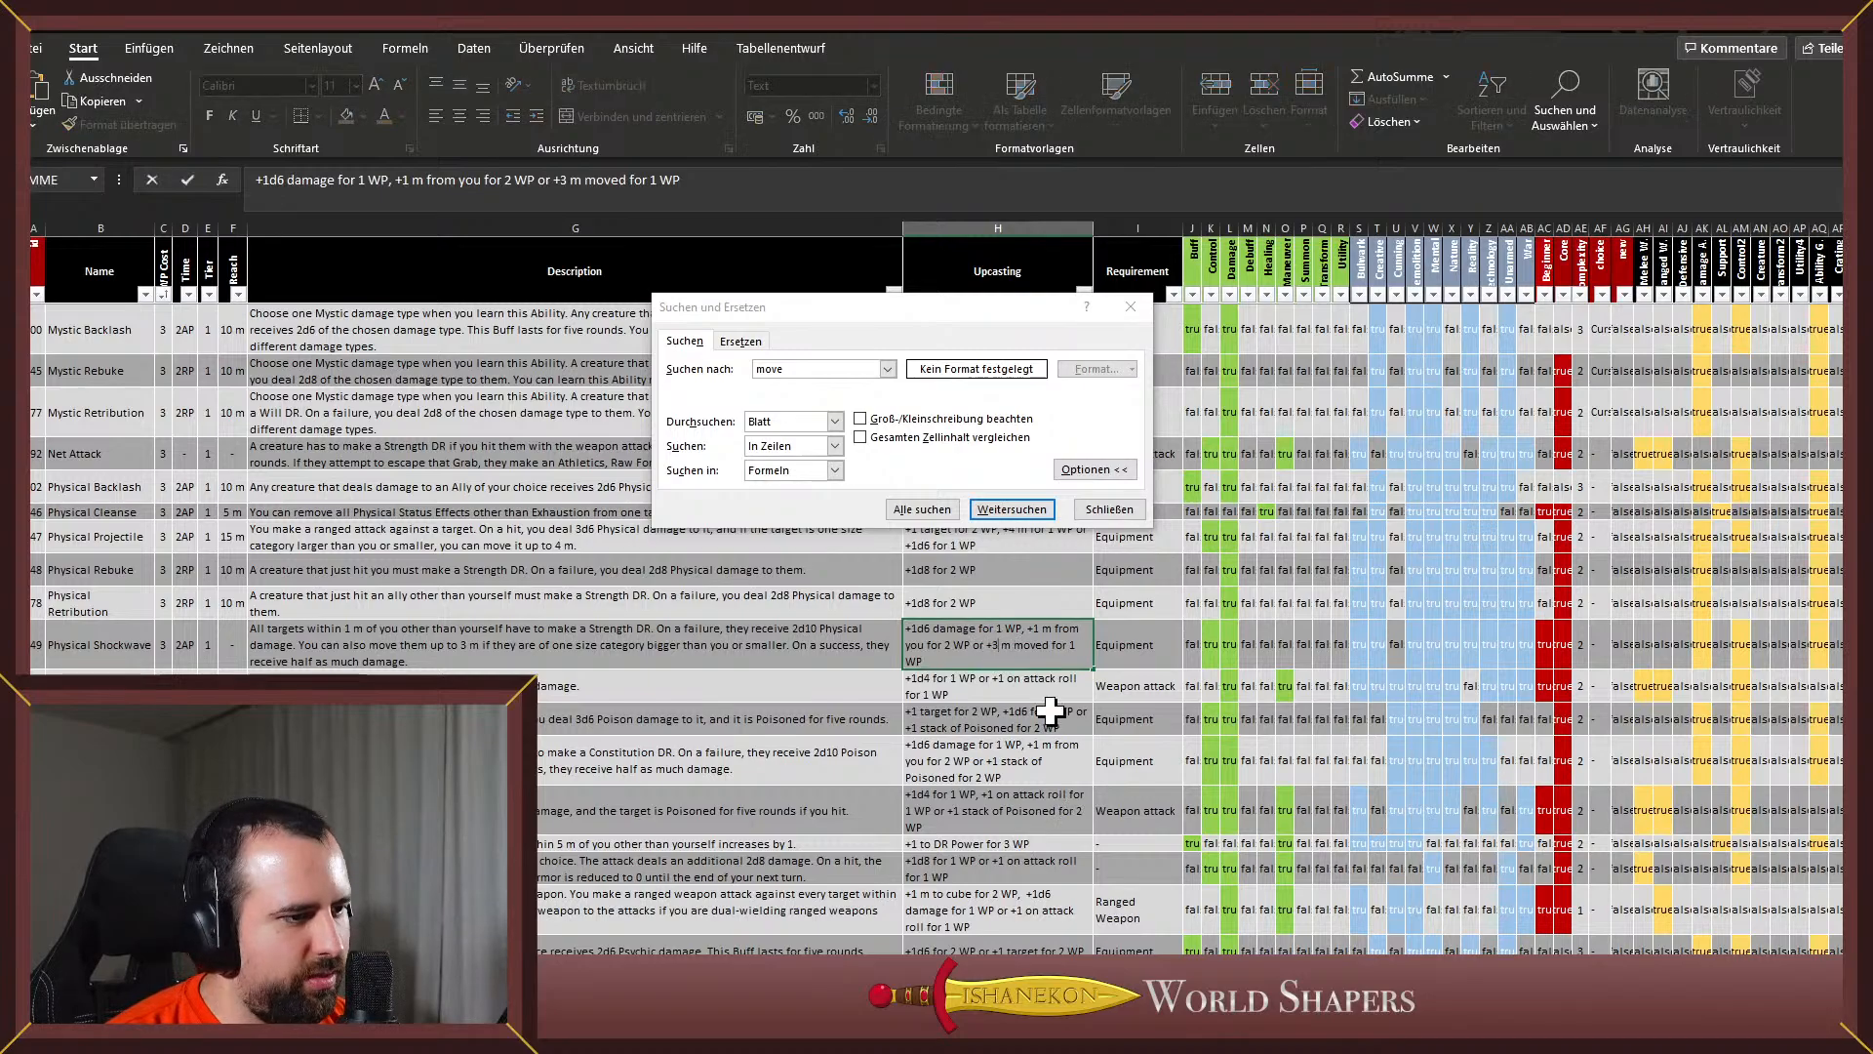
key(BackSpace)
text(2)
key(Return)
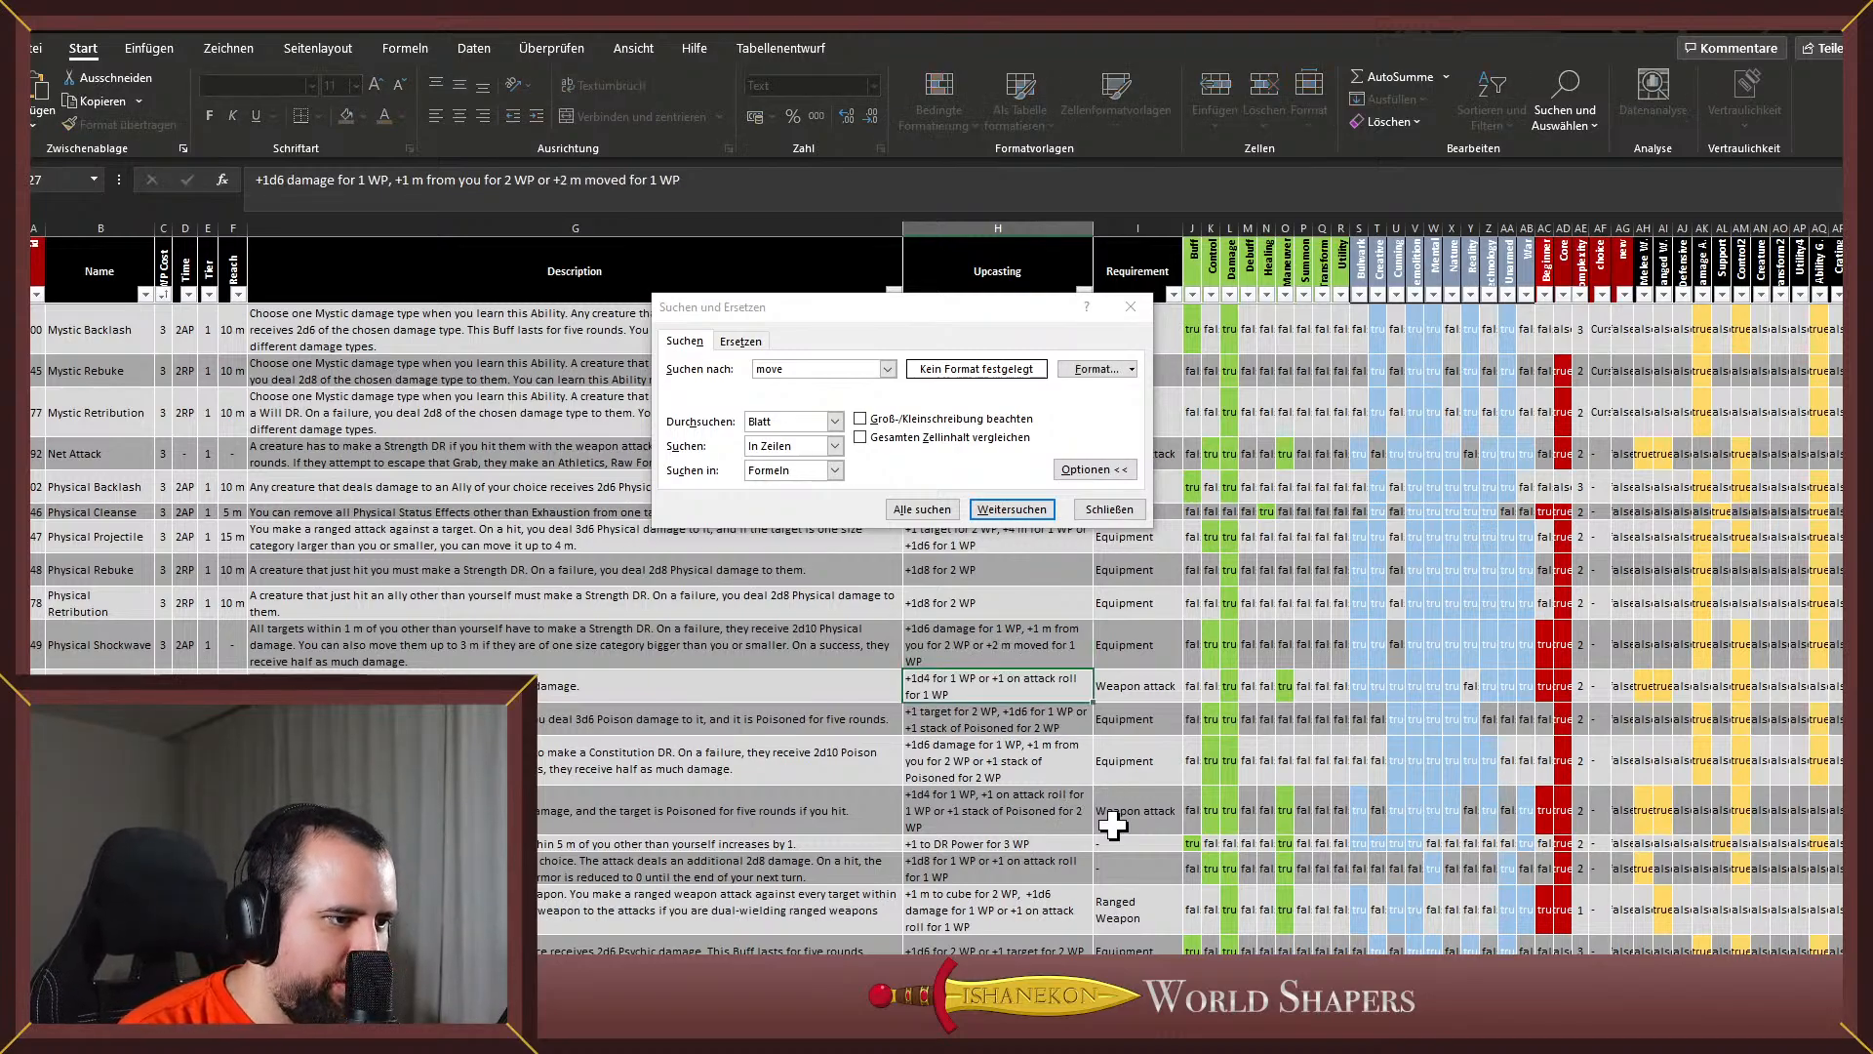
key(Up)
key(Left)
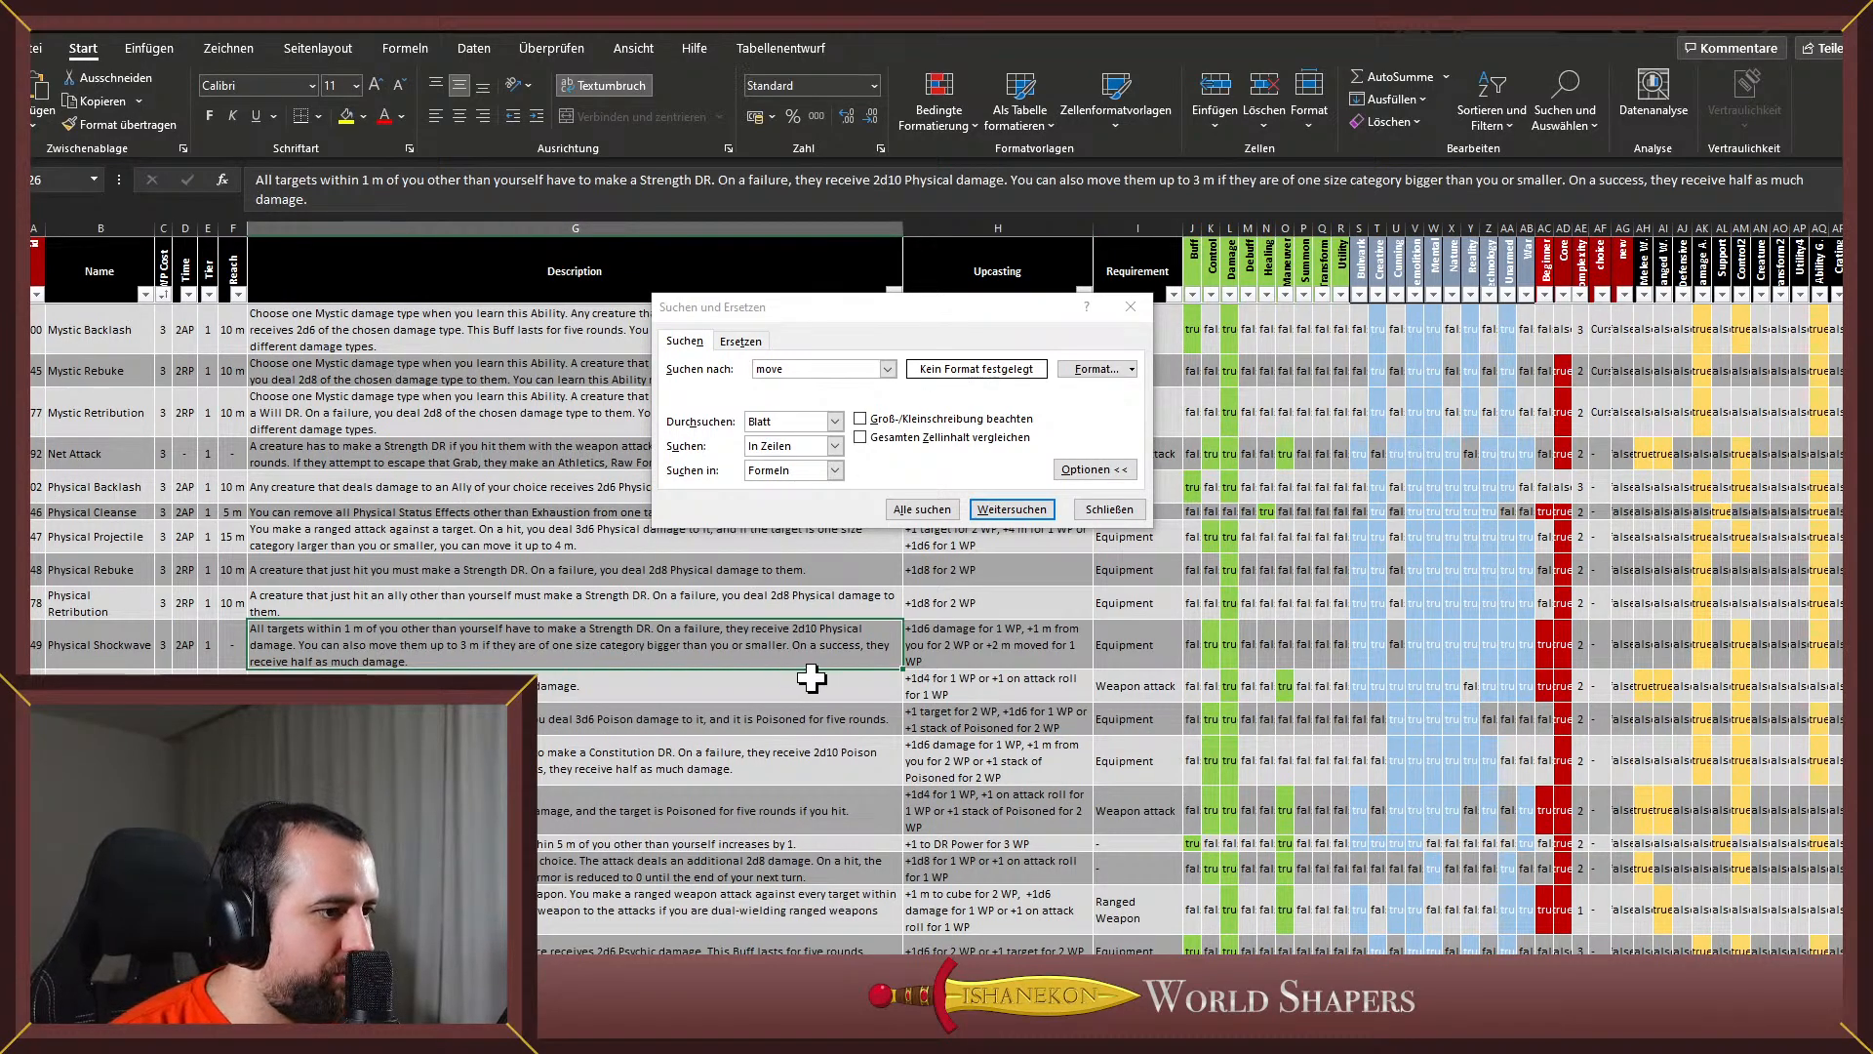
Step through the next "move" matches after Physical Shockwave, examining each ability's description and upcasting for movement distances
click(991, 514)
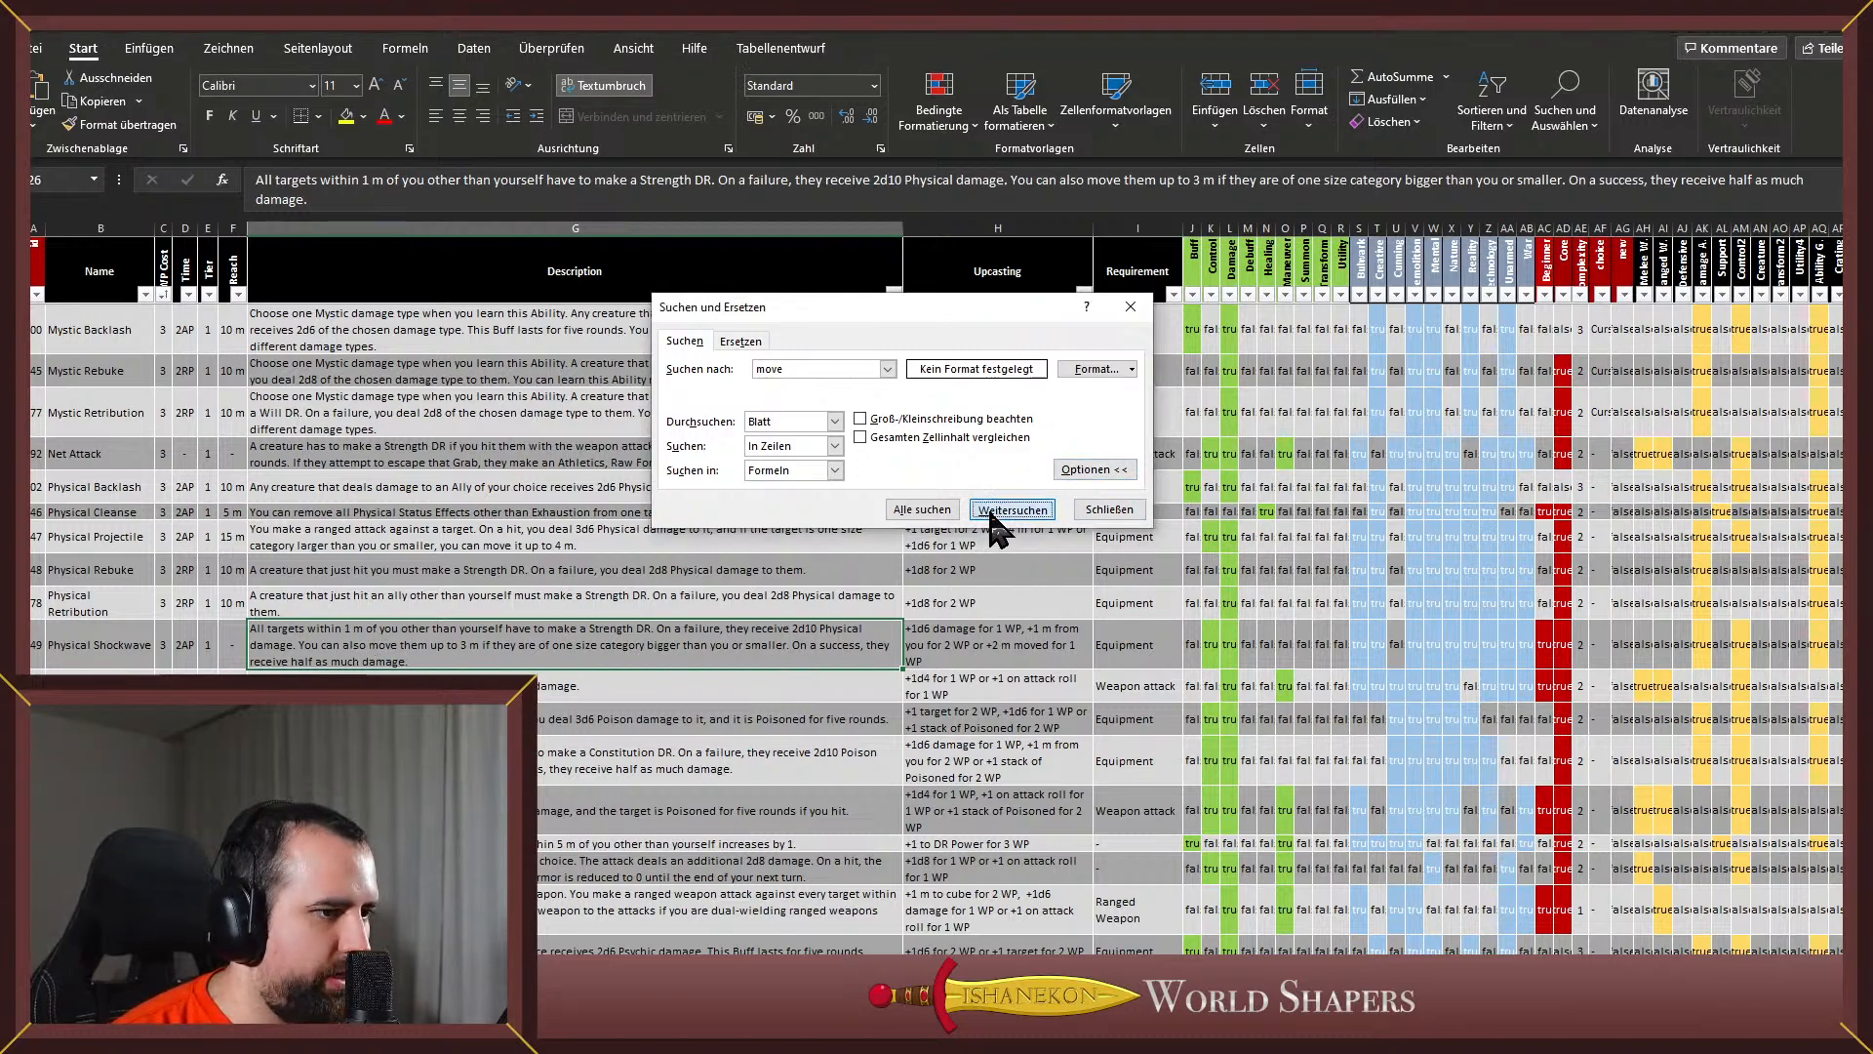
click(991, 514)
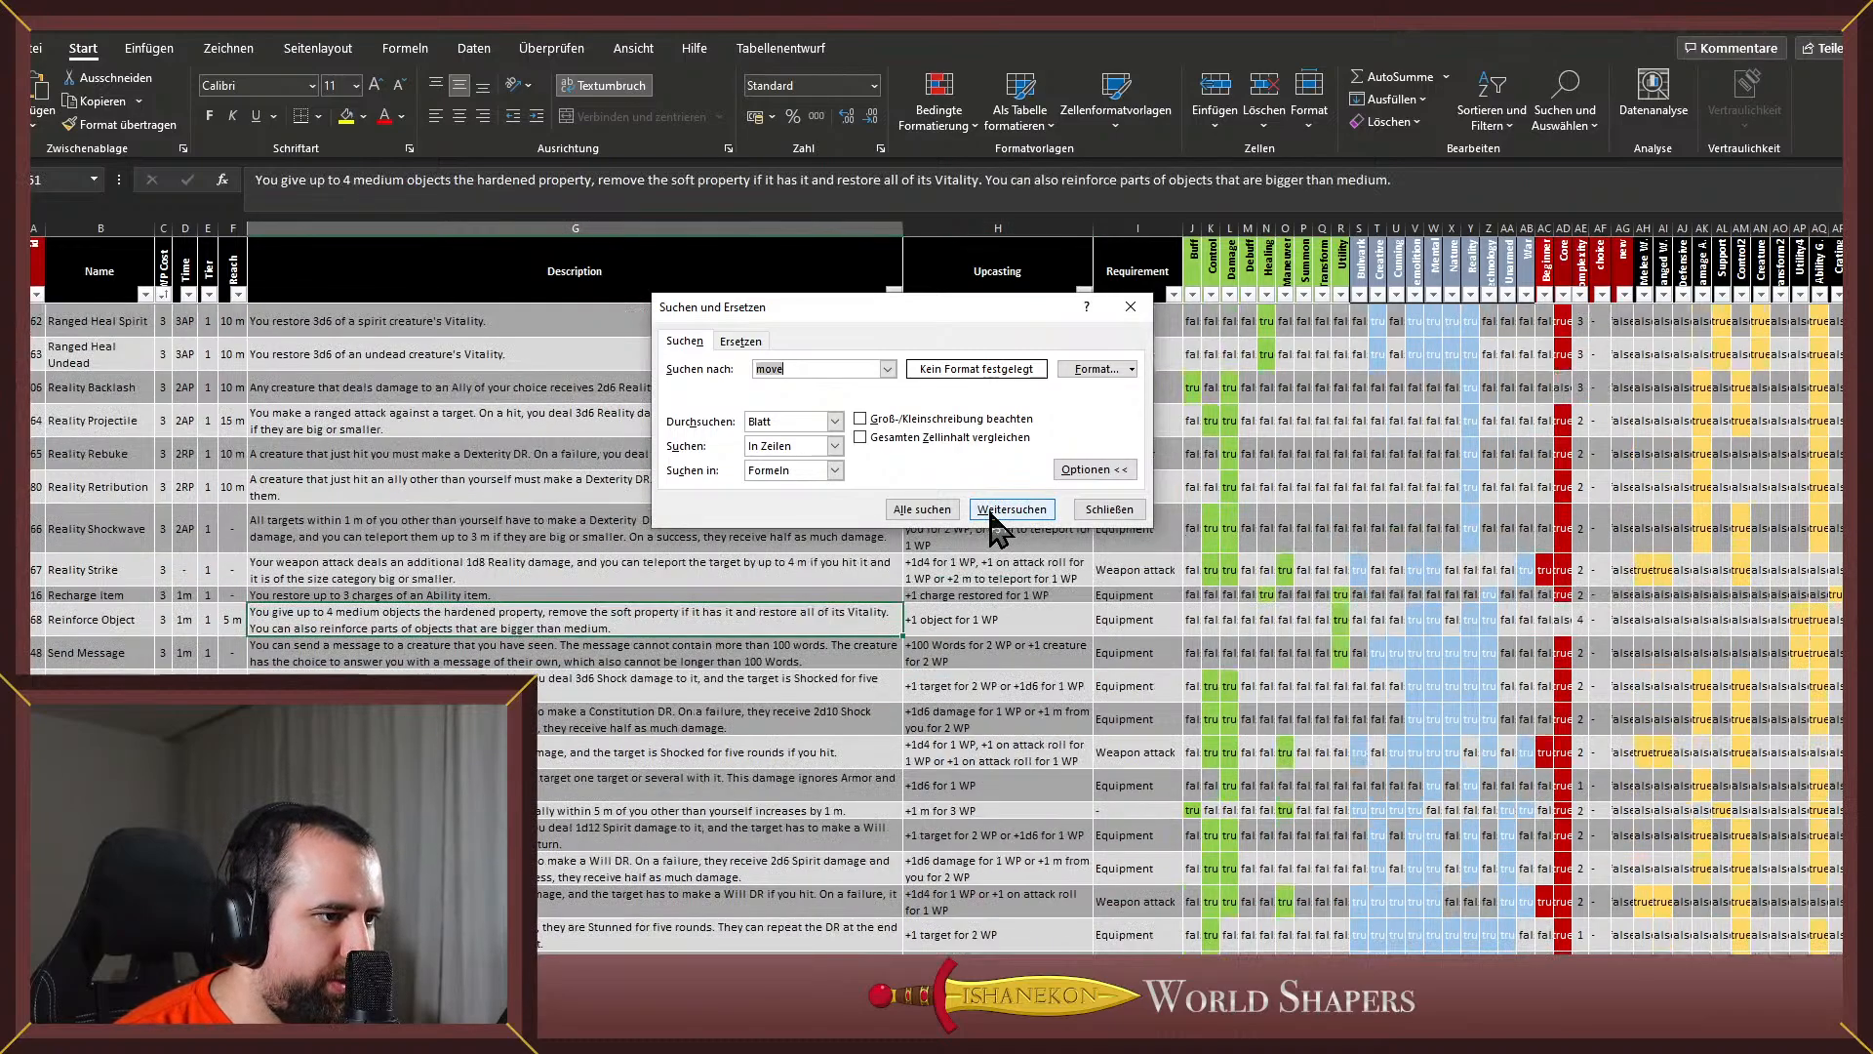
click(993, 514)
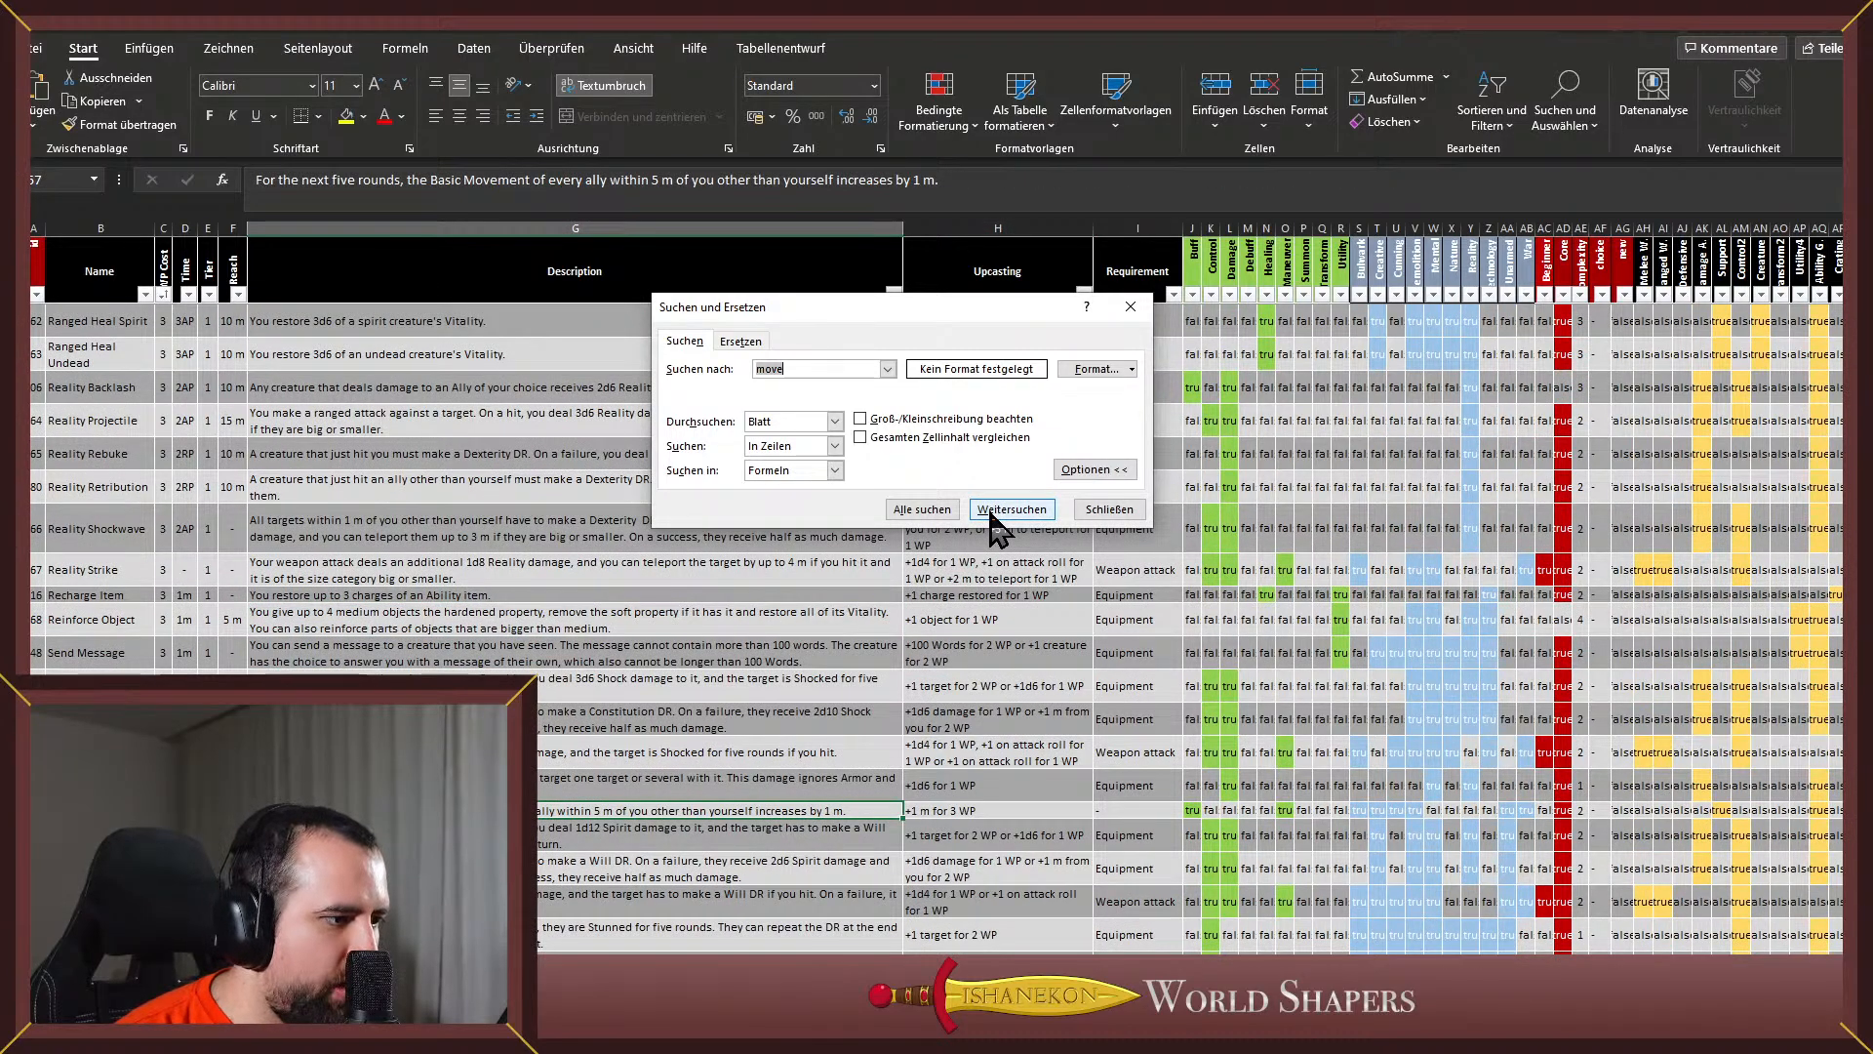
click(992, 514)
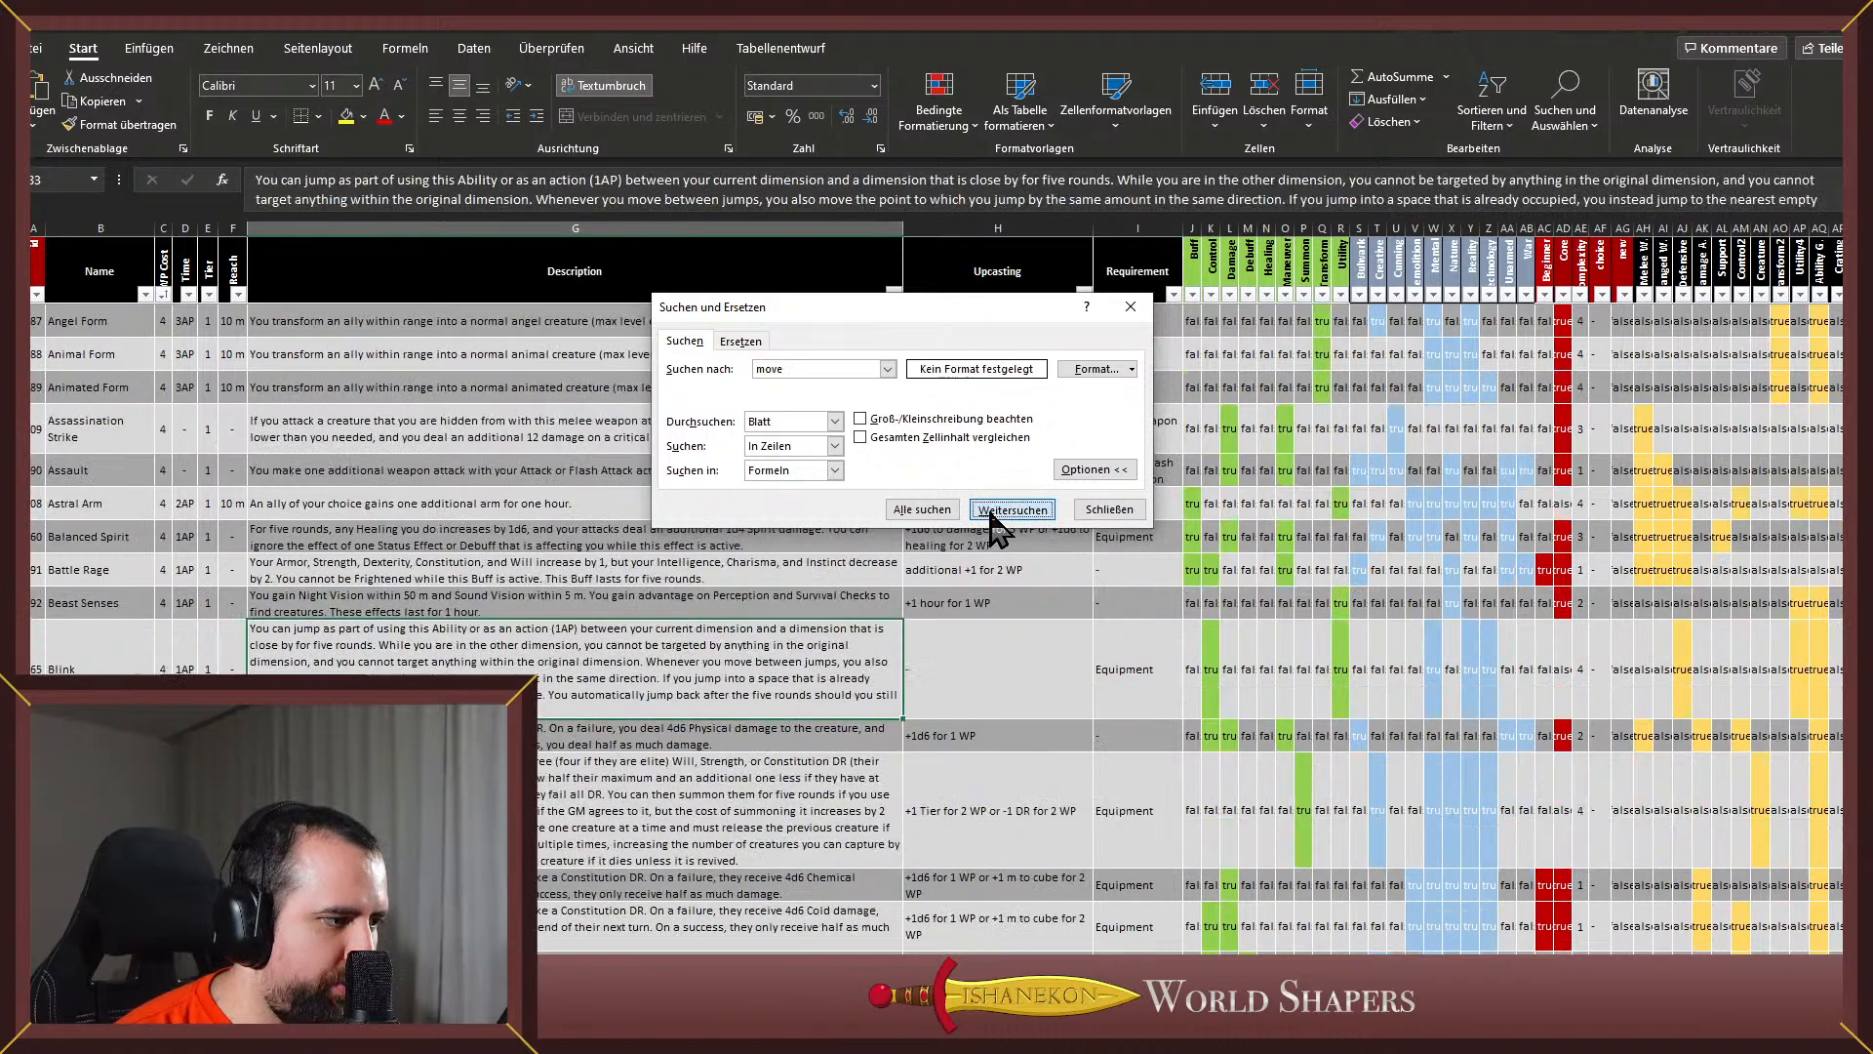
click(995, 514)
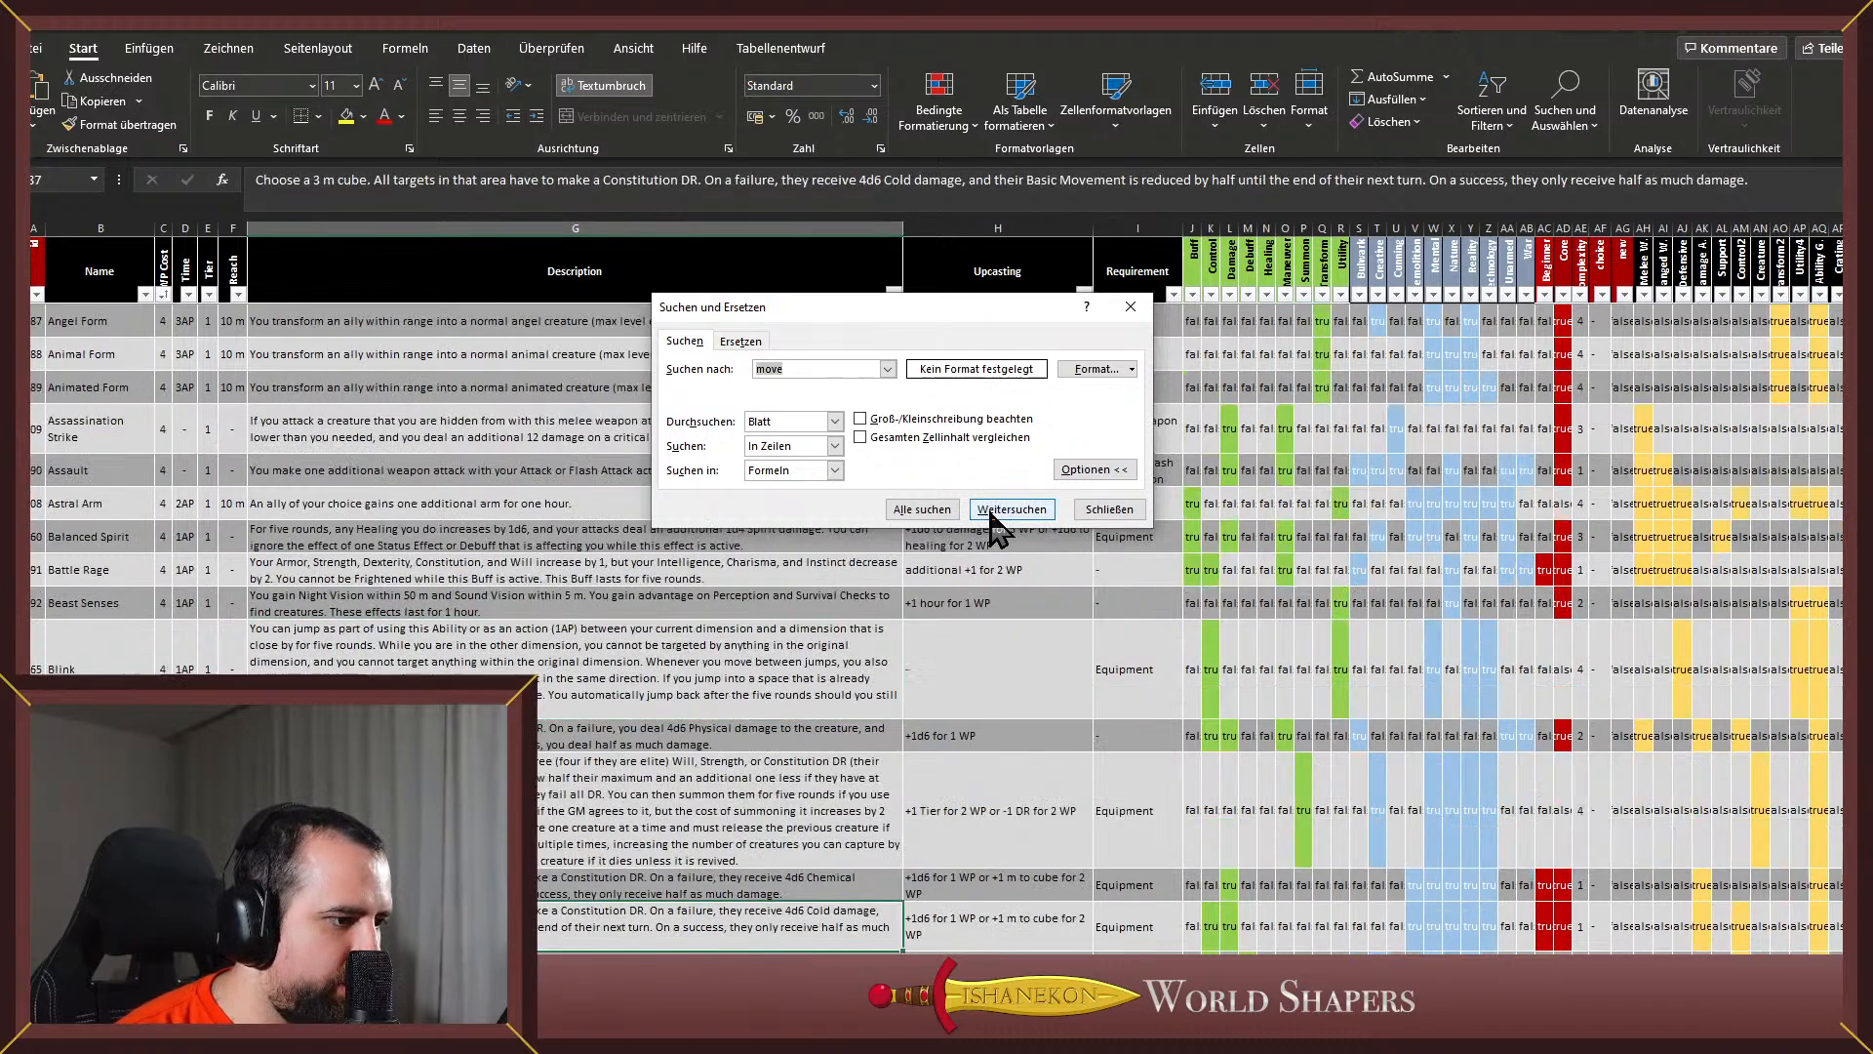
click(995, 514)
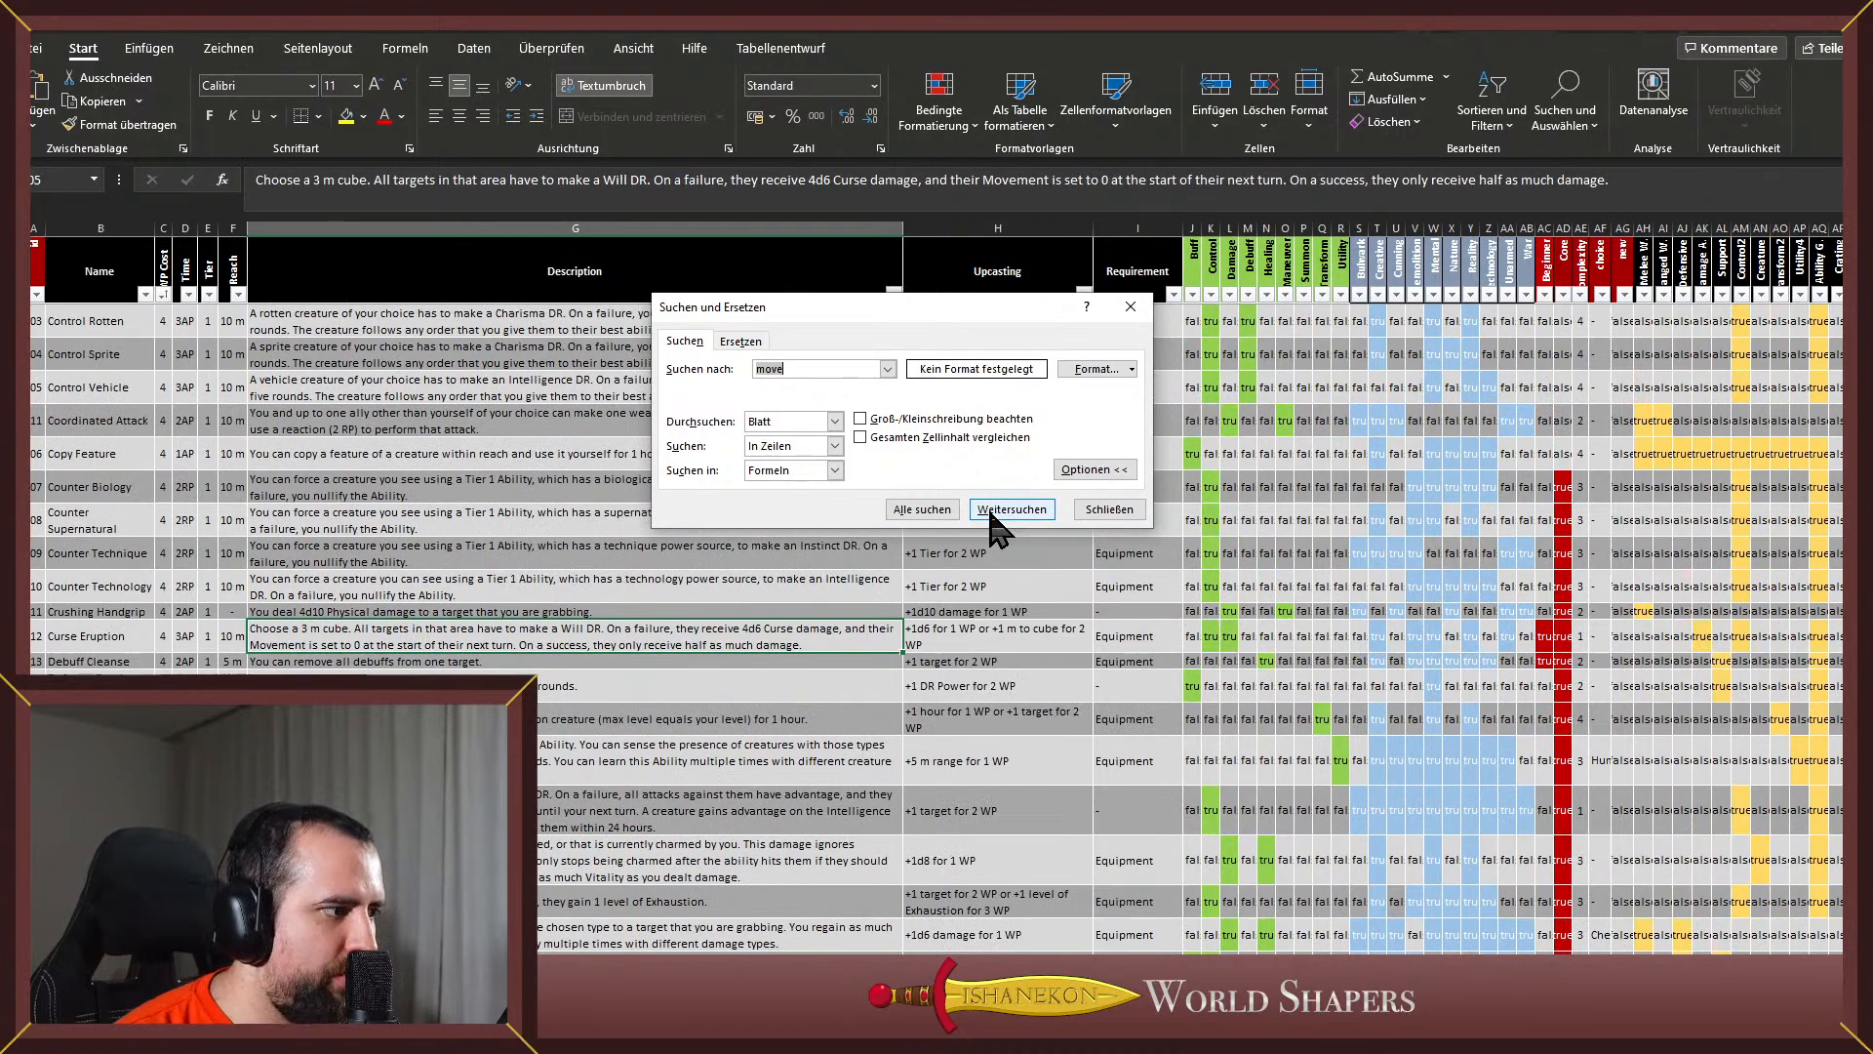
click(991, 515)
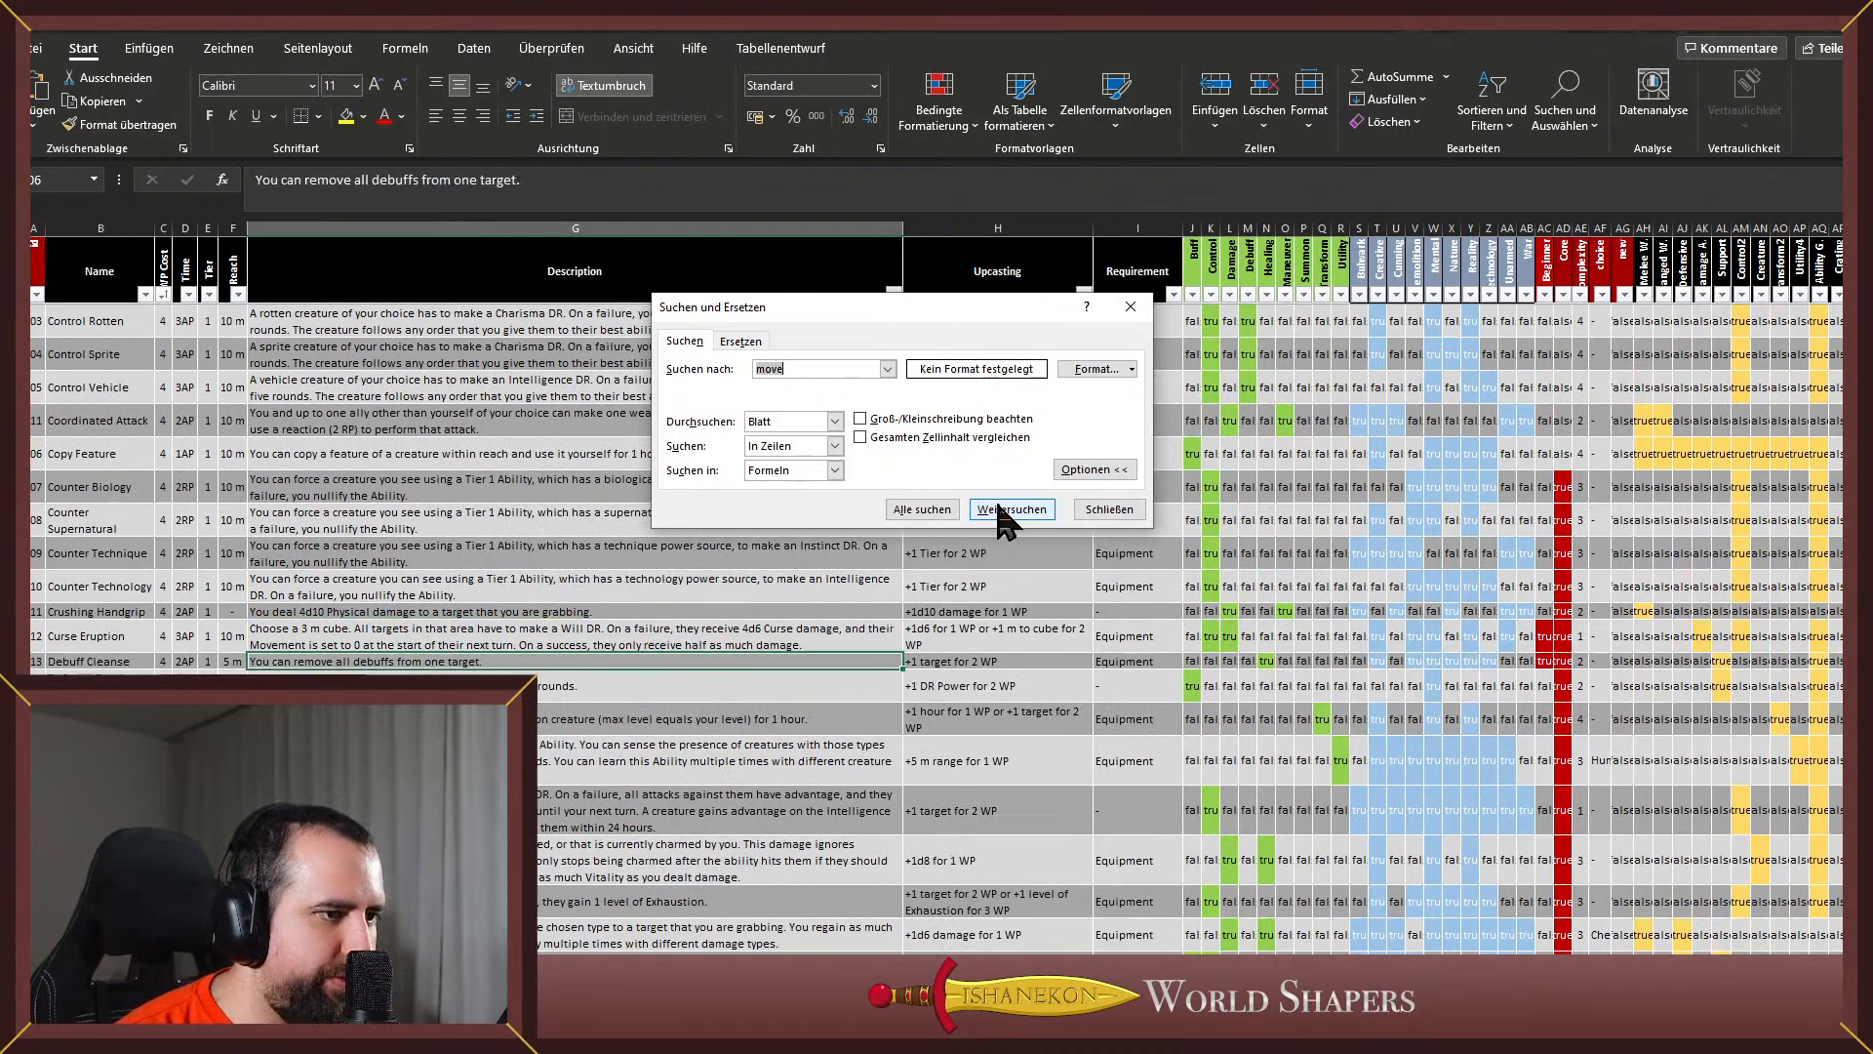
click(1015, 509)
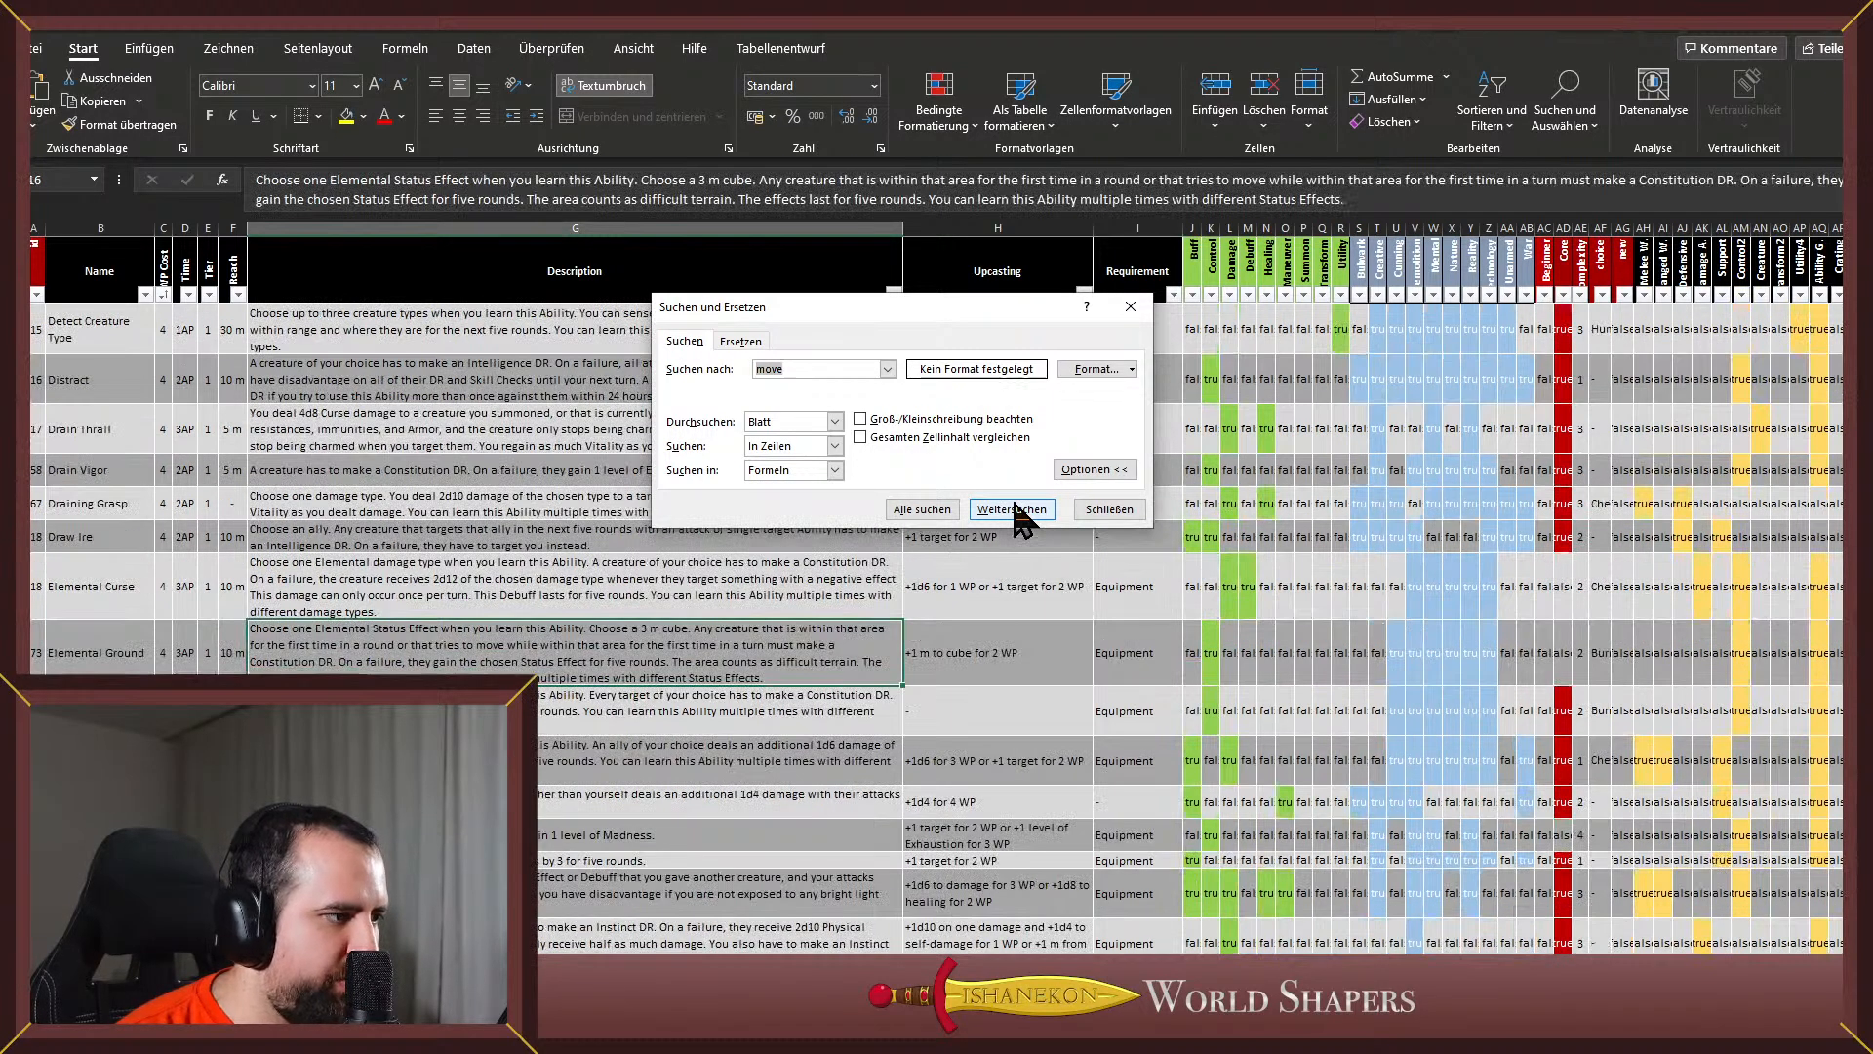
click(1015, 510)
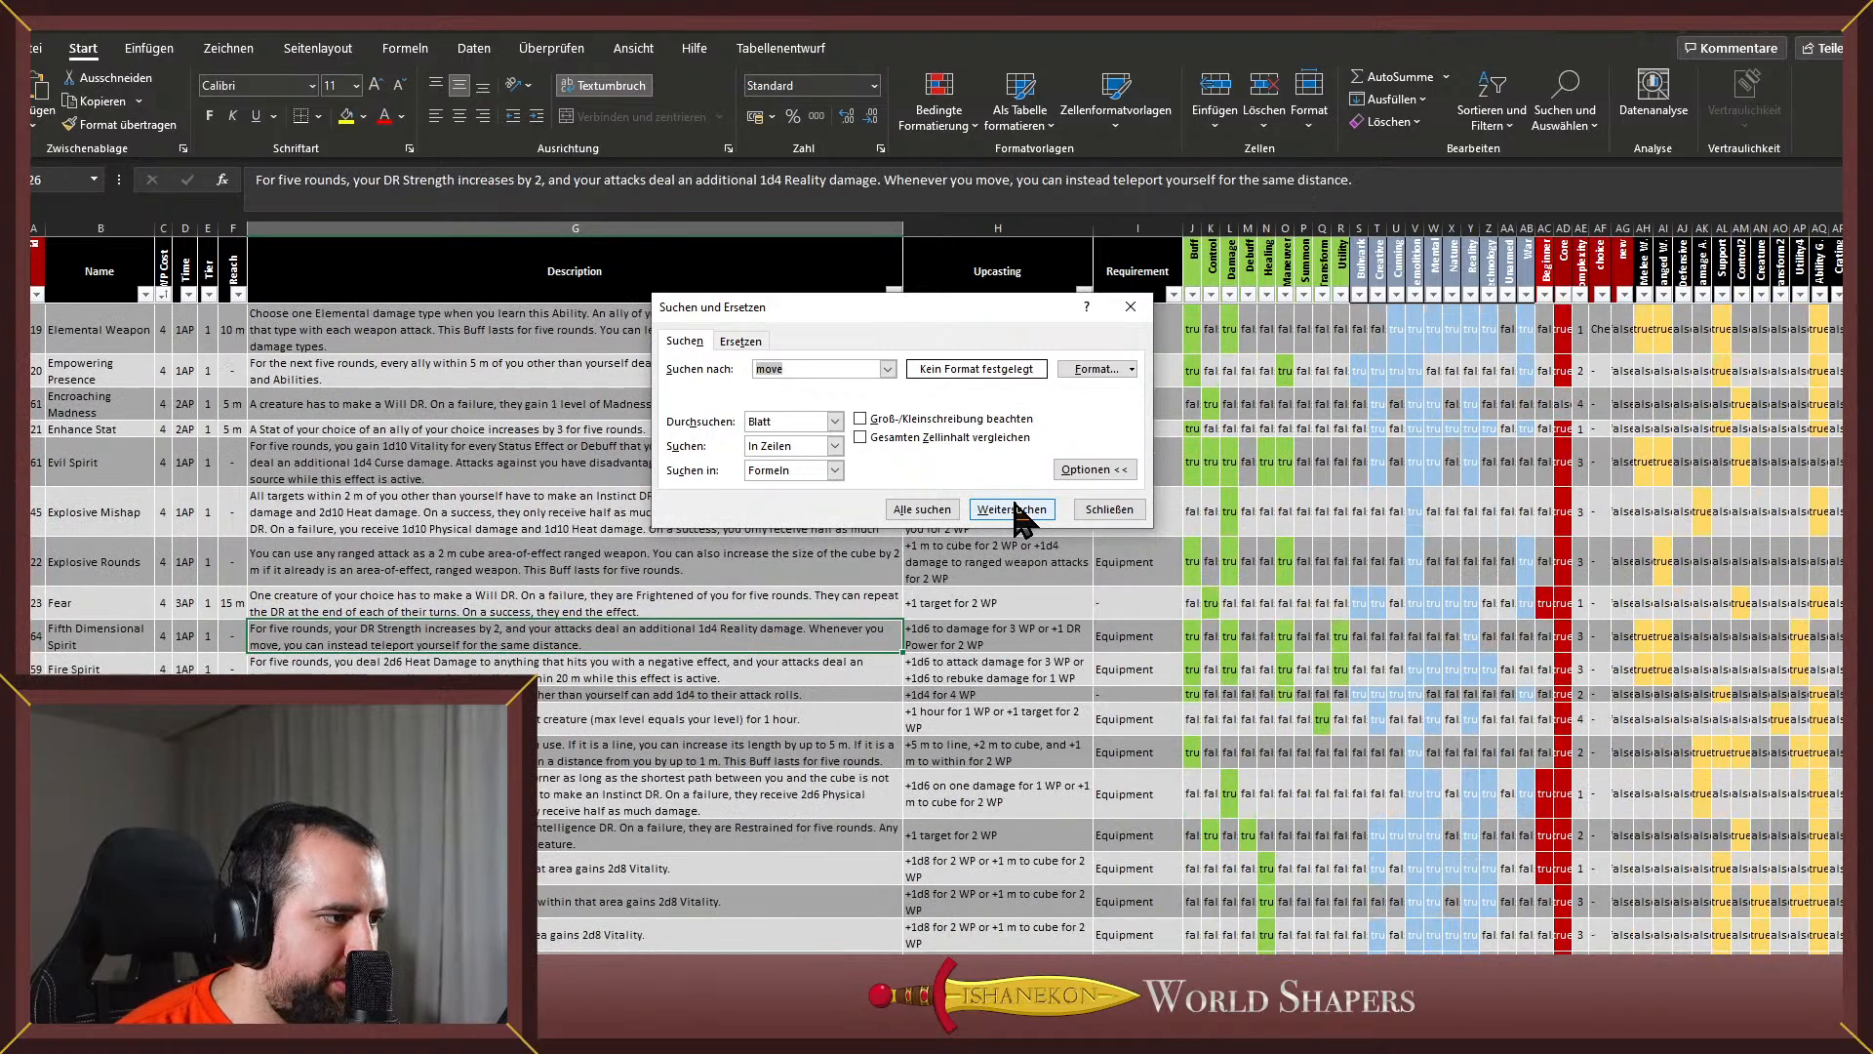
click(1015, 509)
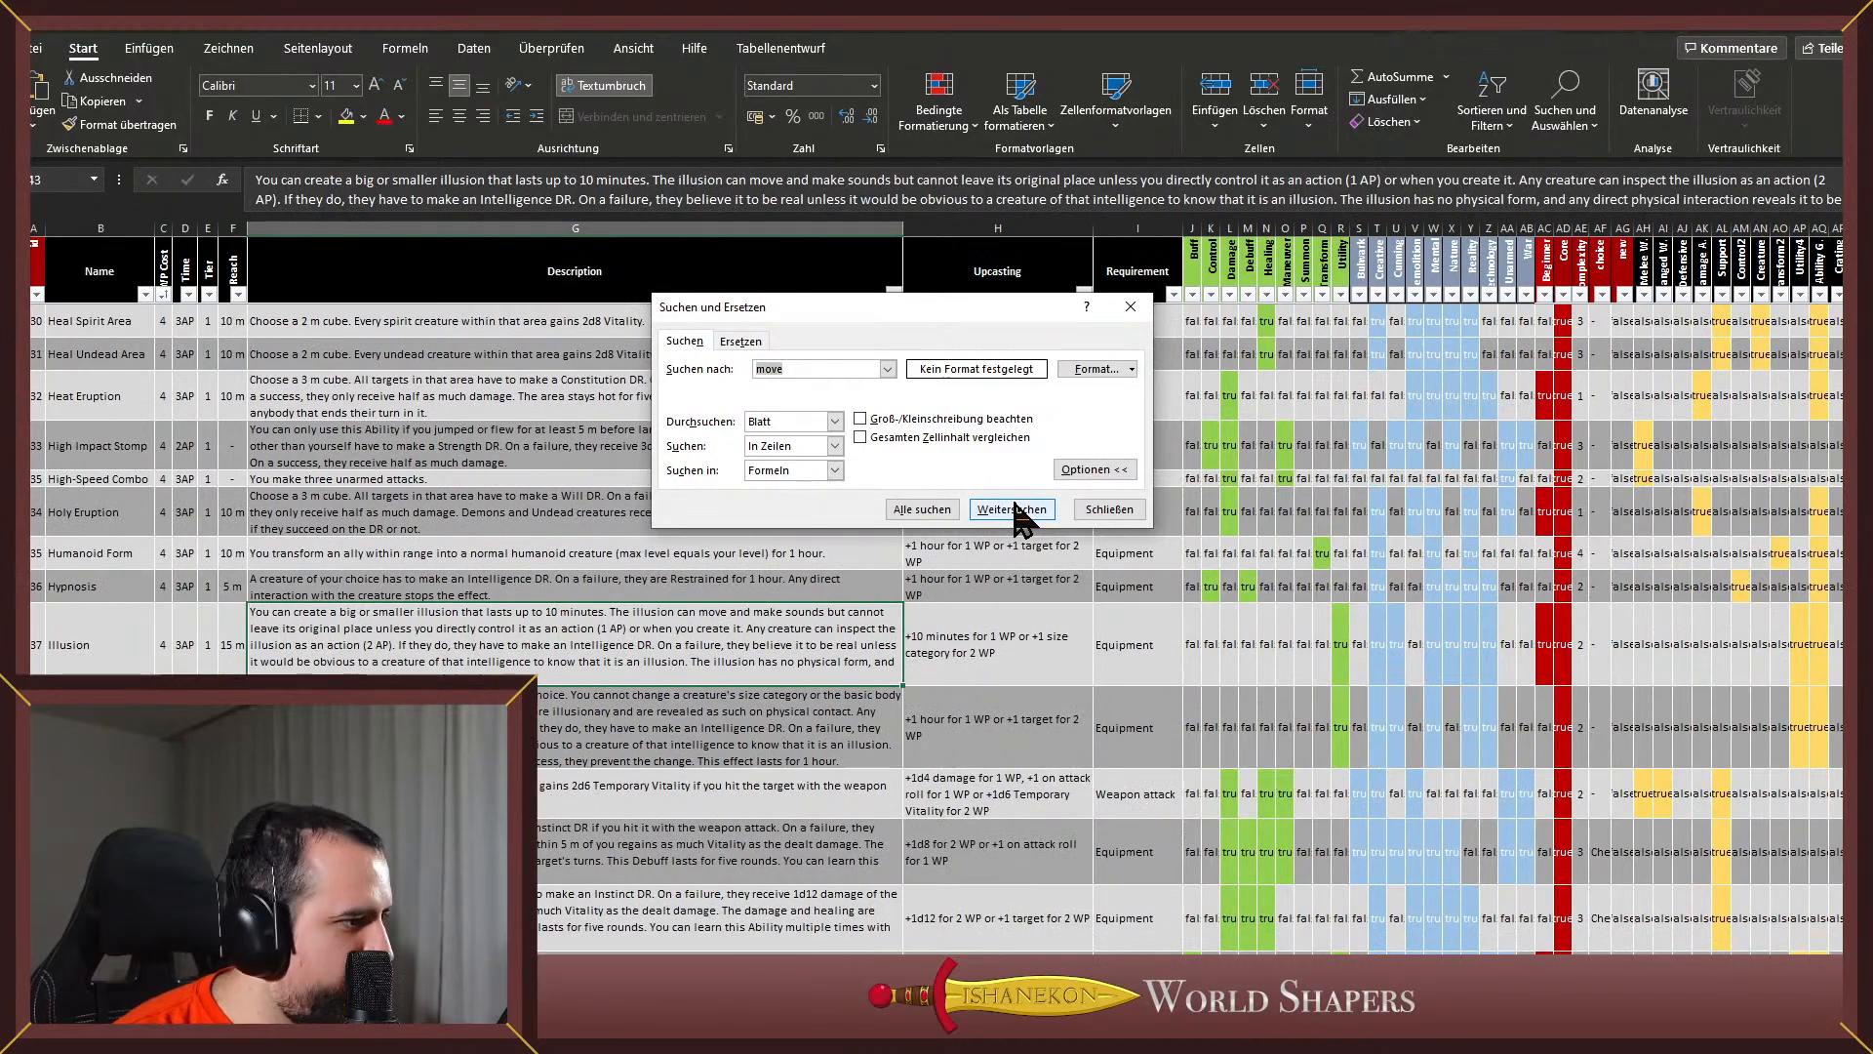
click(1015, 509)
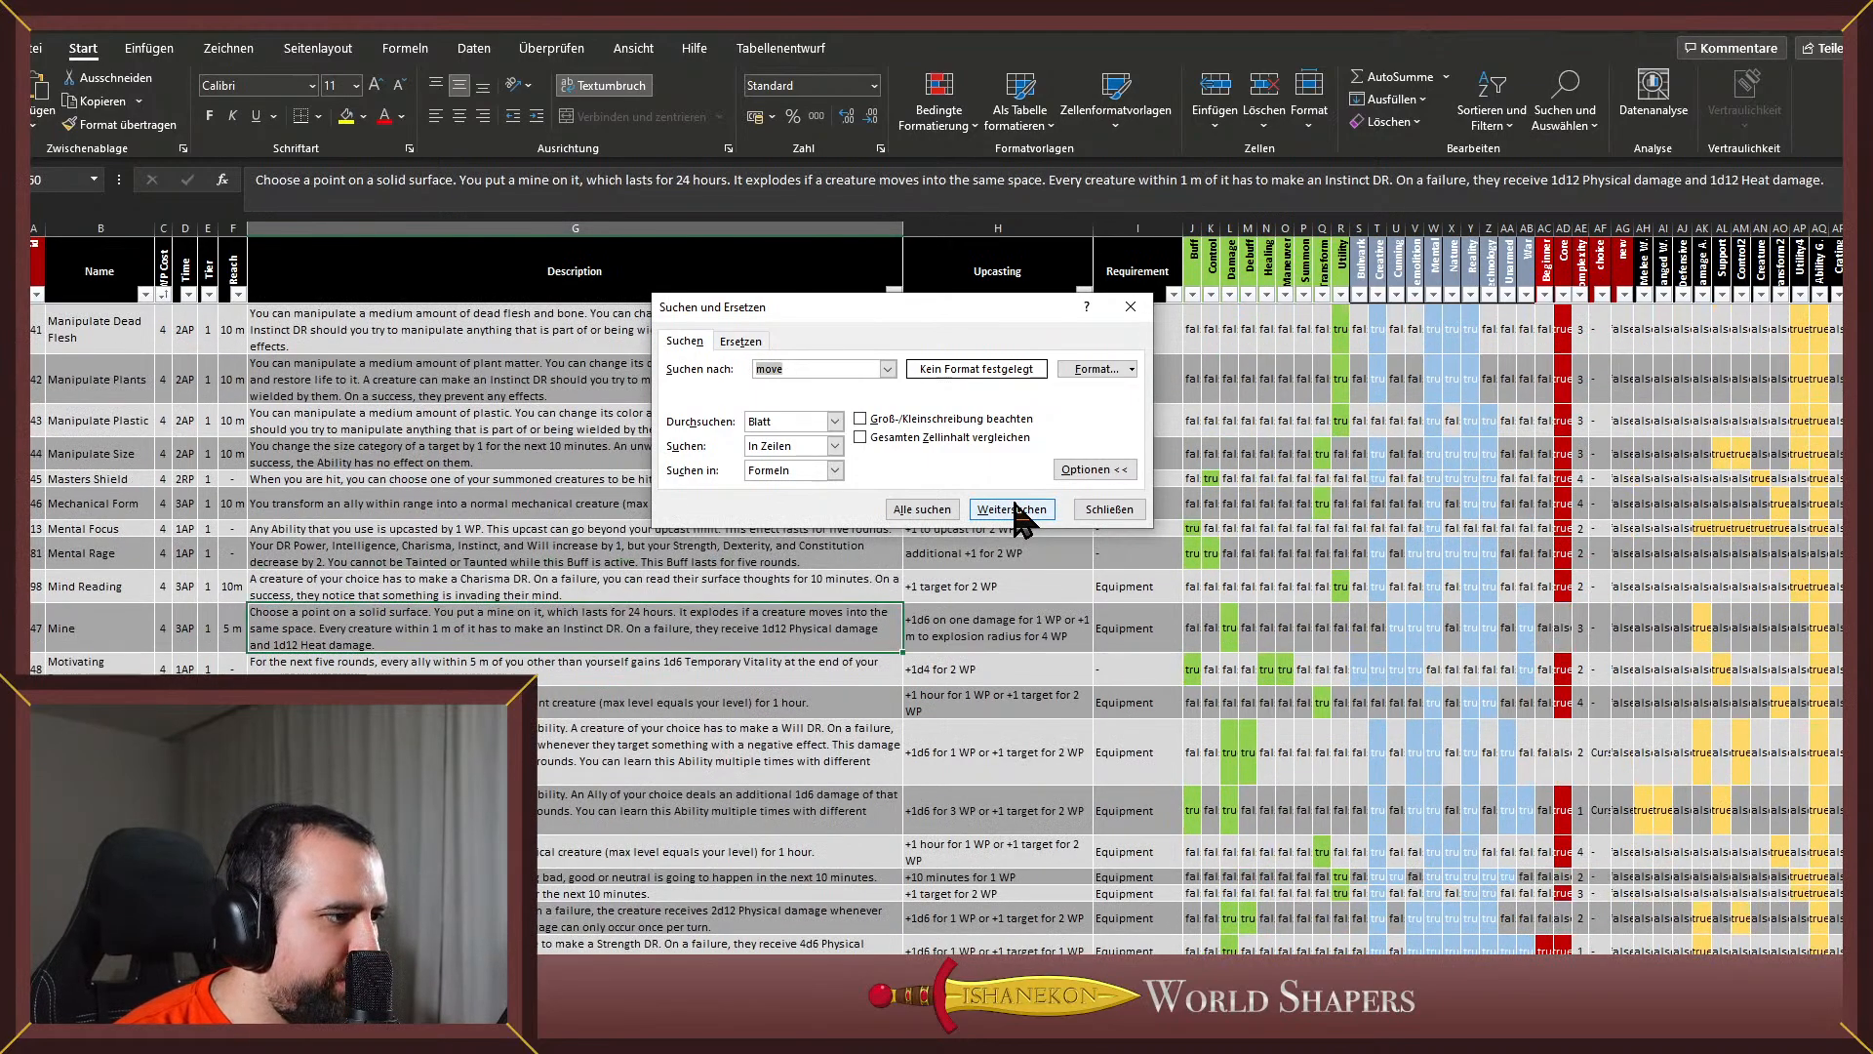
click(1015, 509)
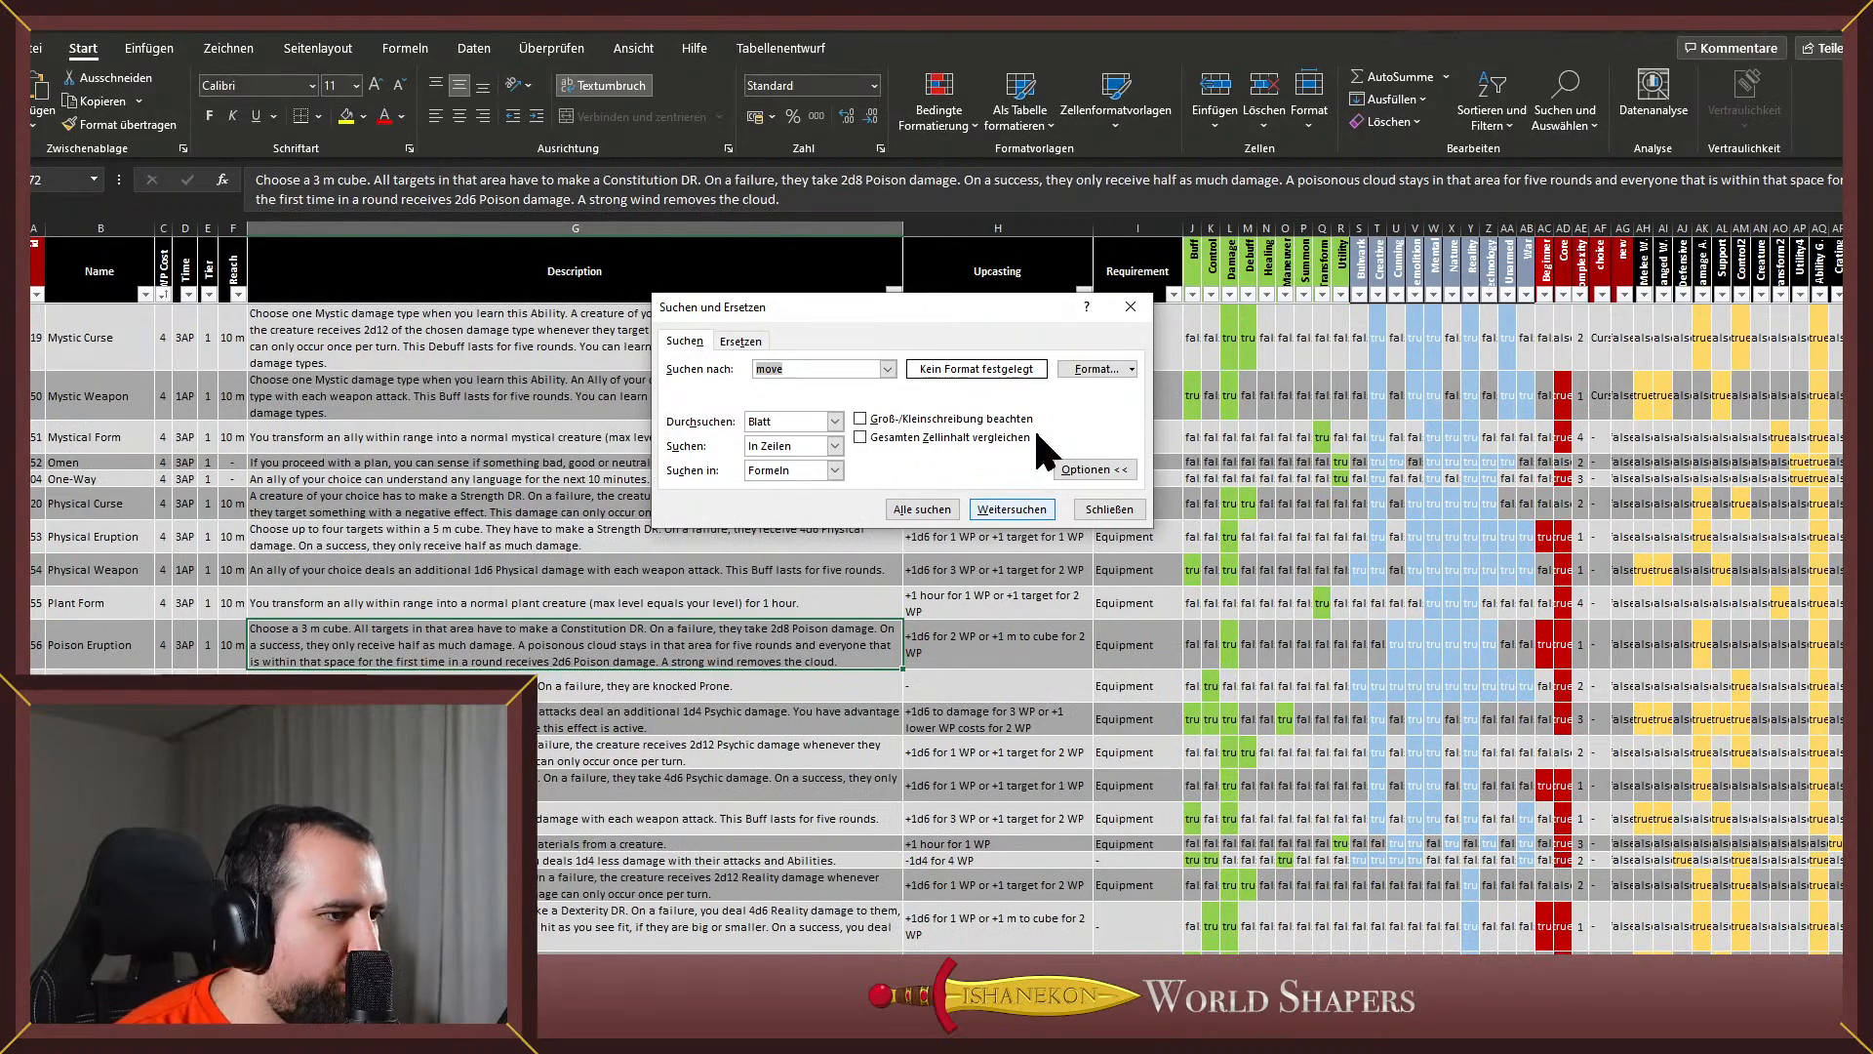
click(1028, 507)
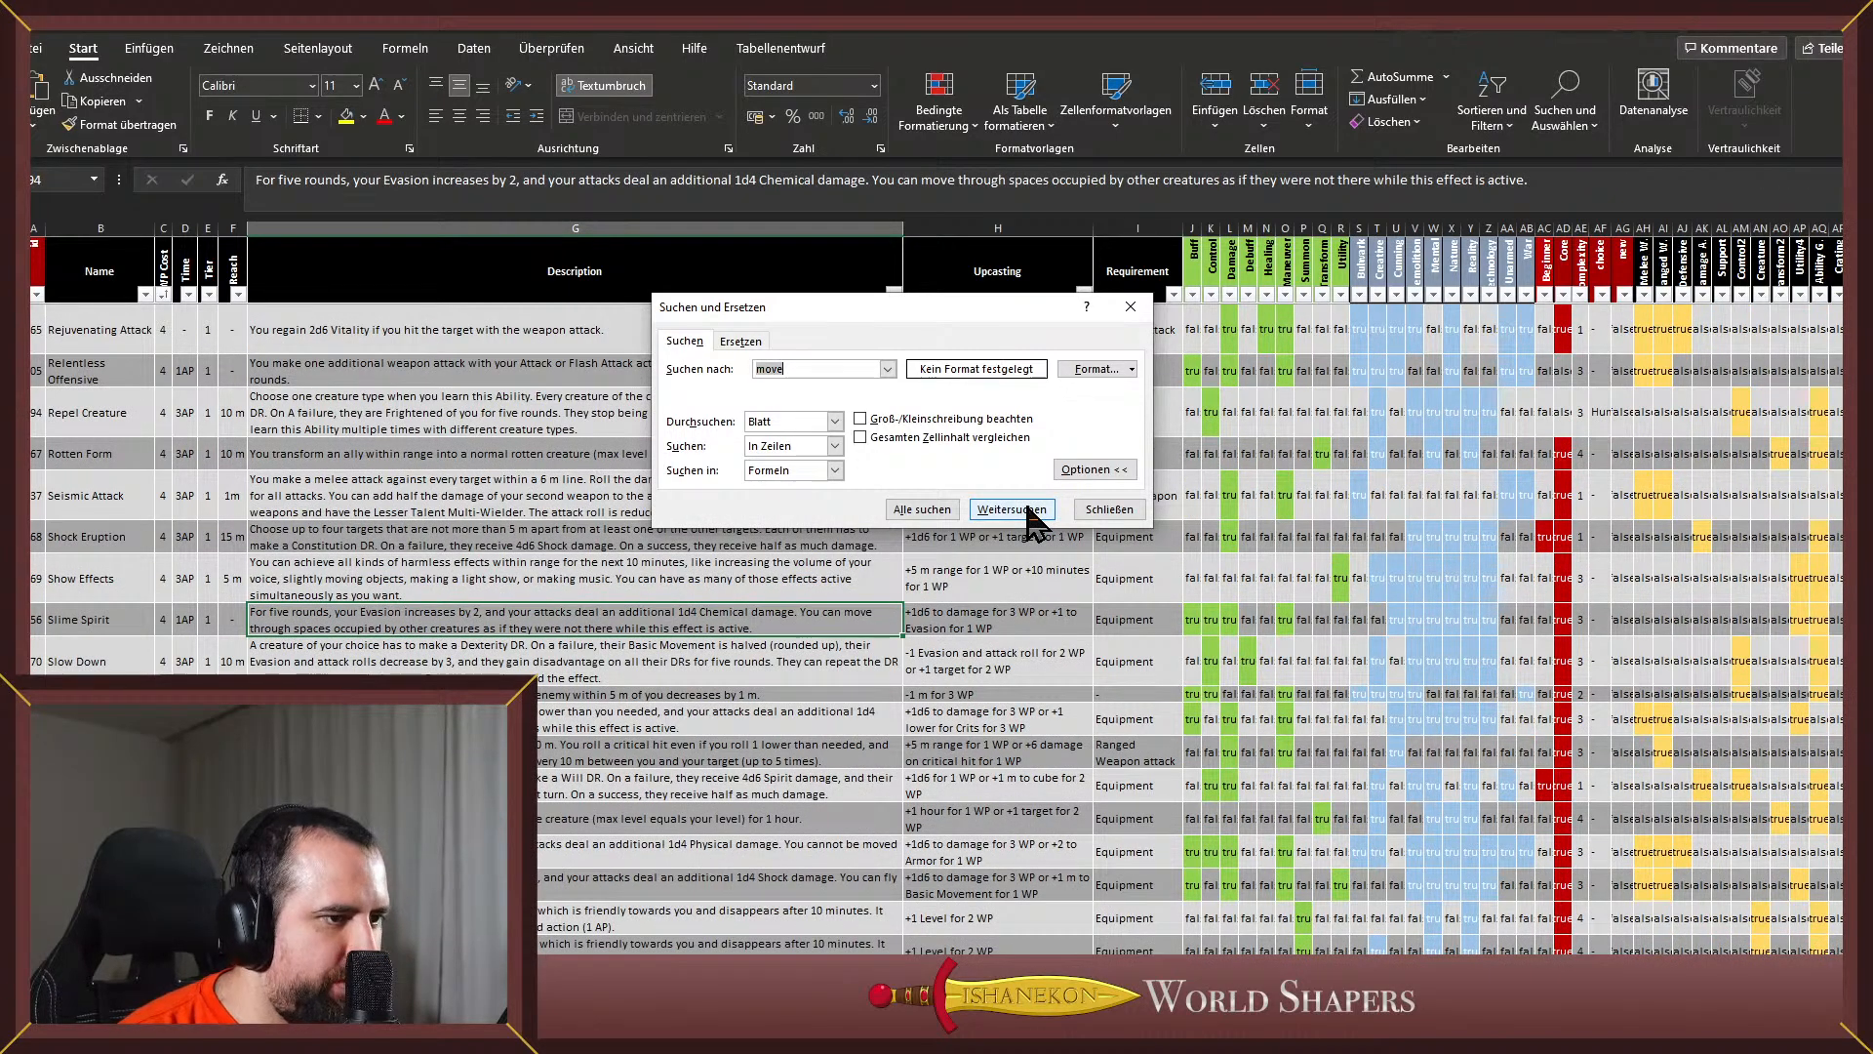
click(1028, 508)
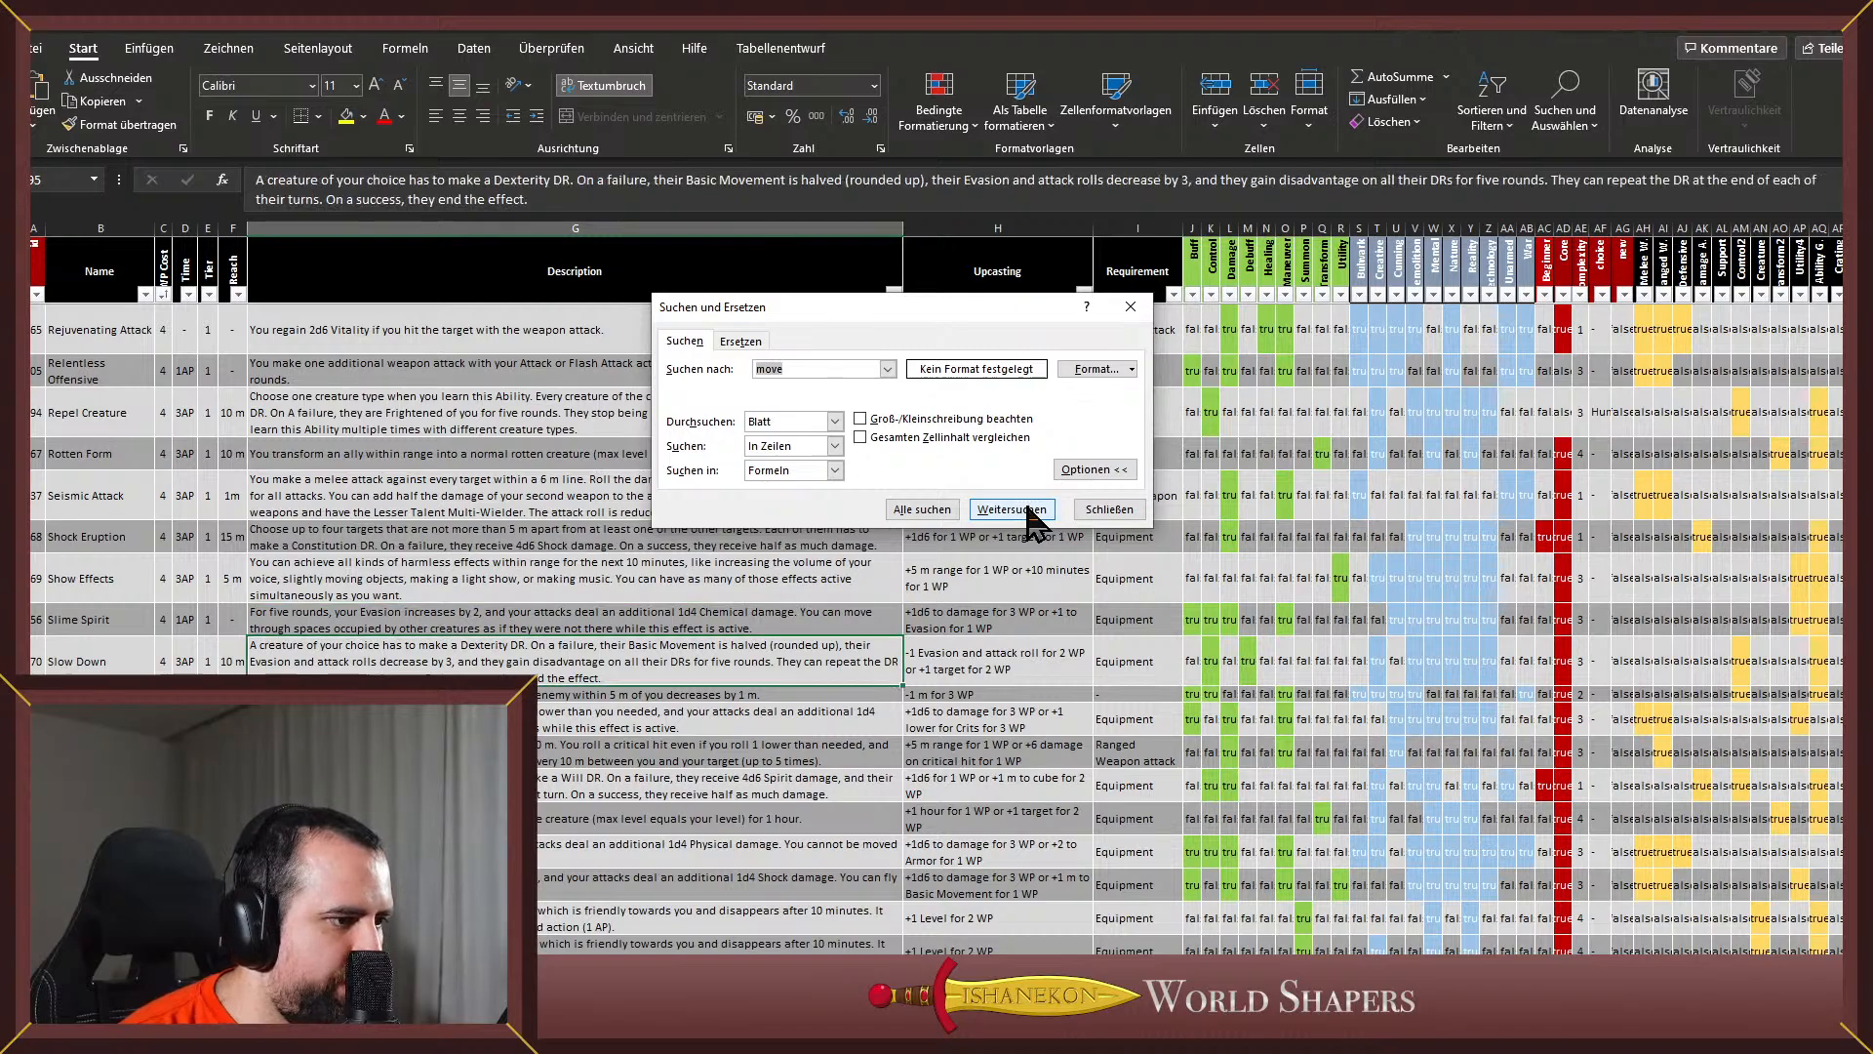
click(1027, 509)
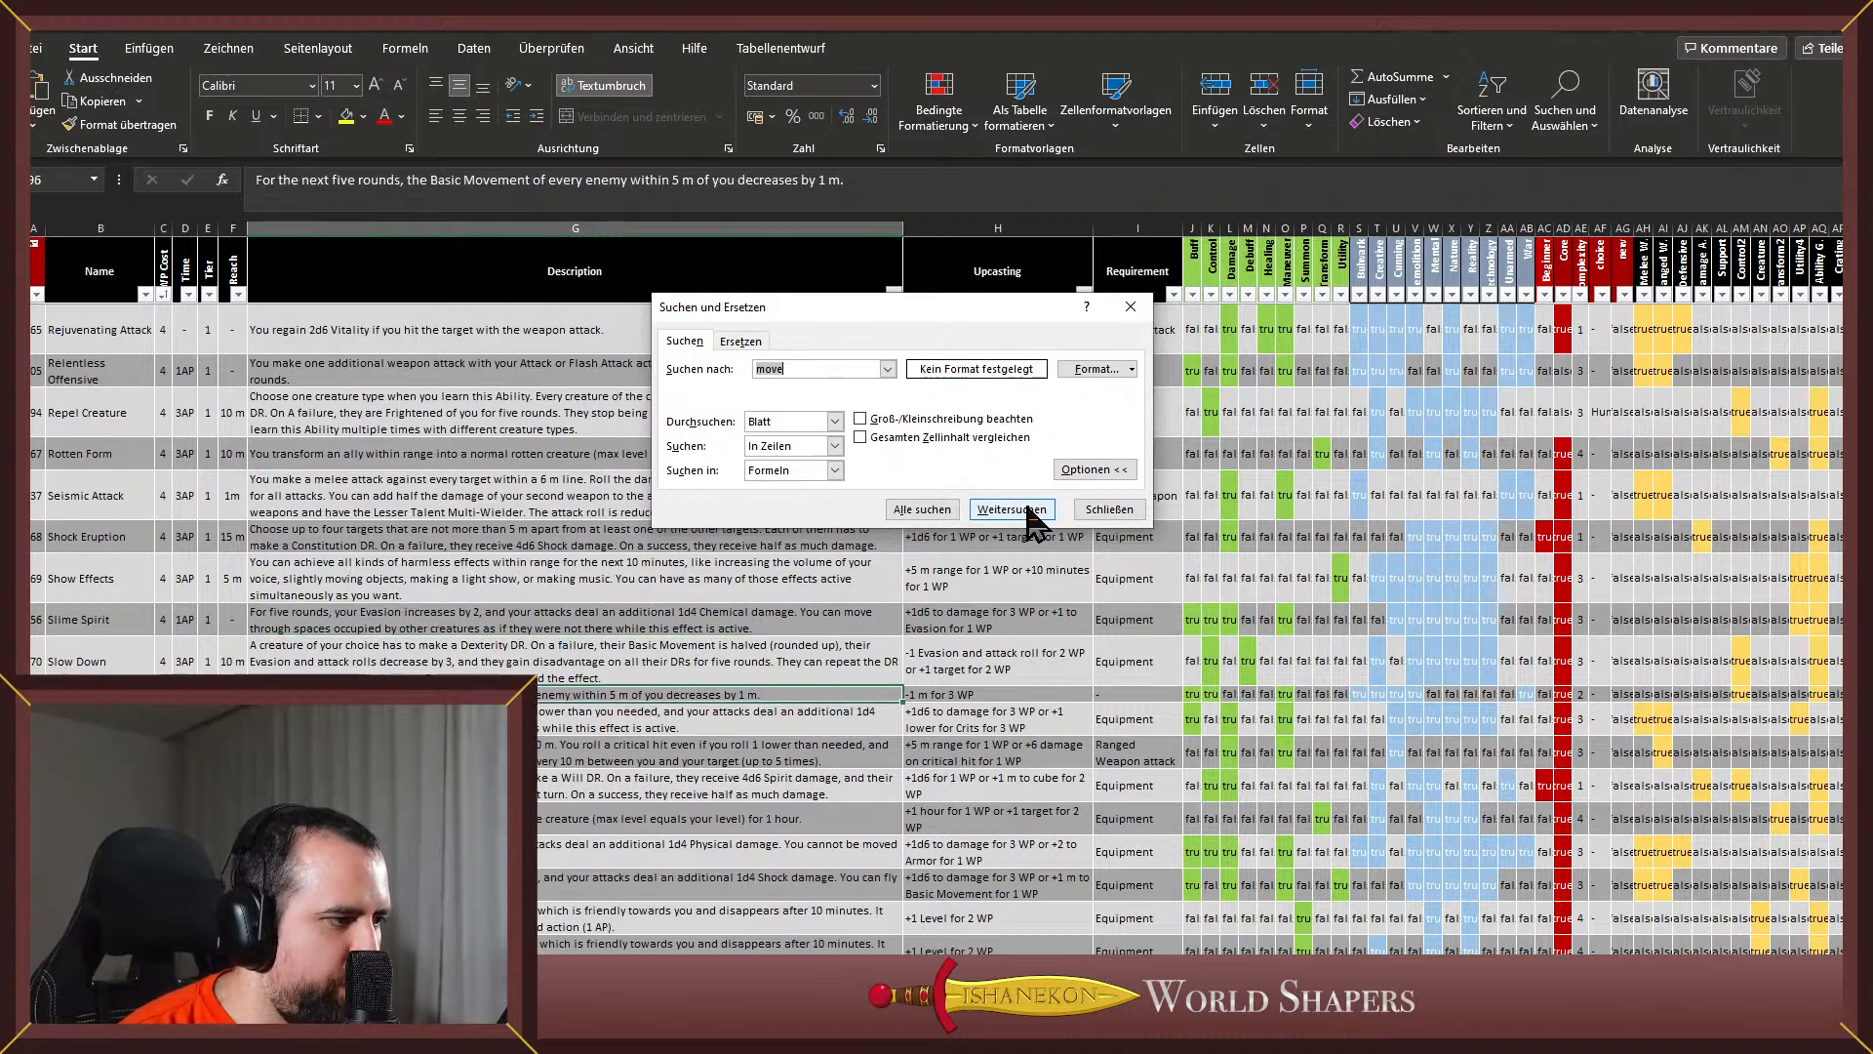
click(1027, 509)
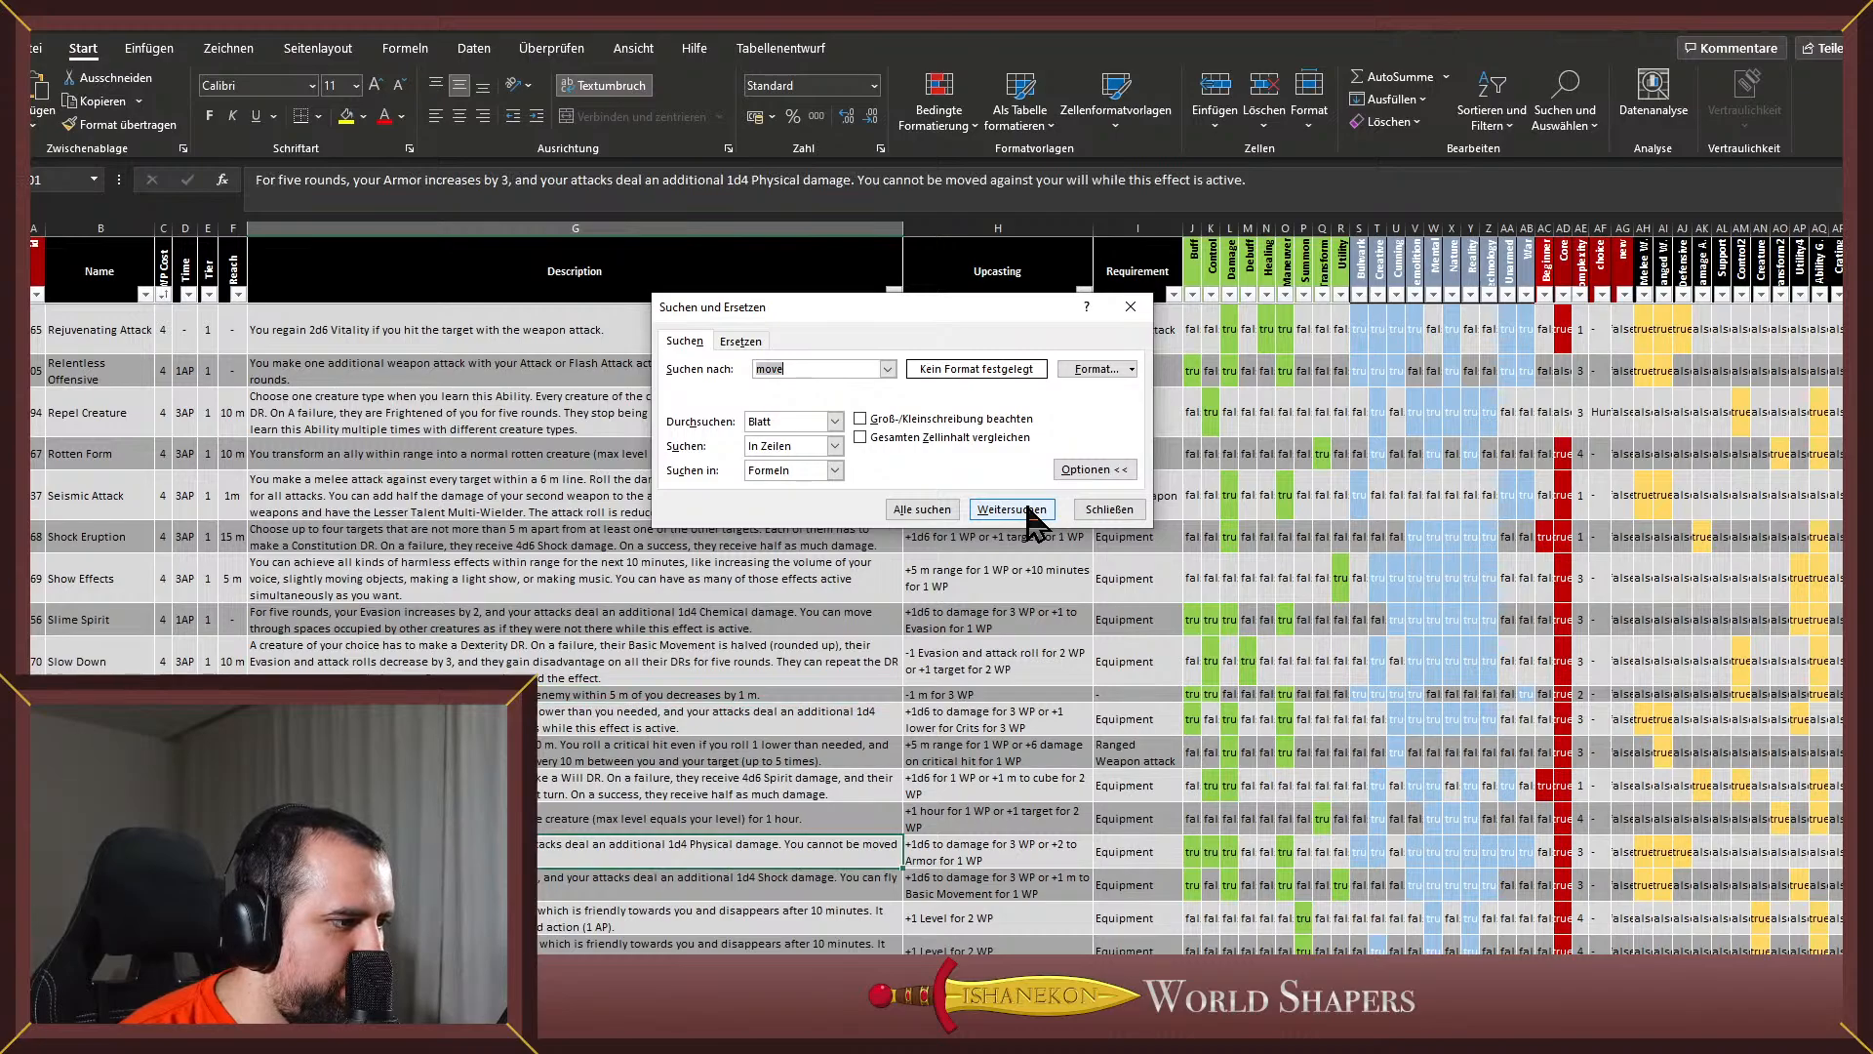
click(1028, 509)
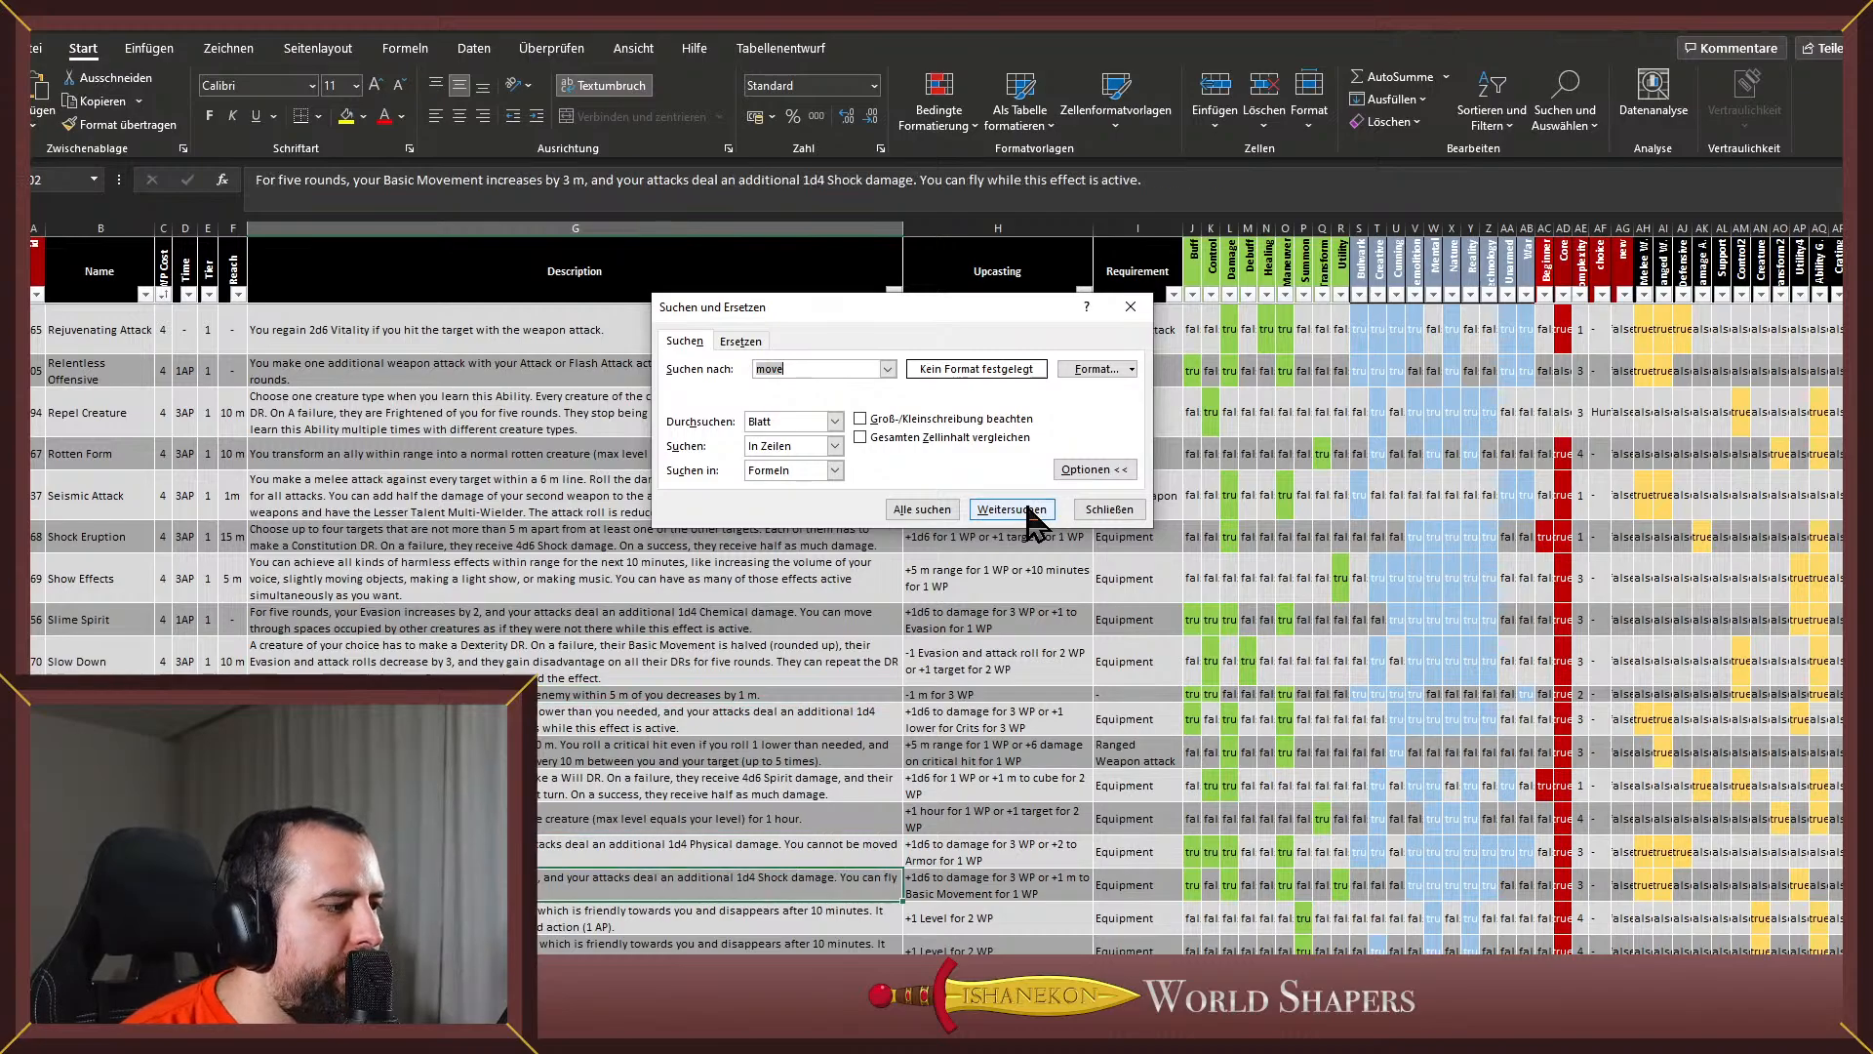
click(1028, 509)
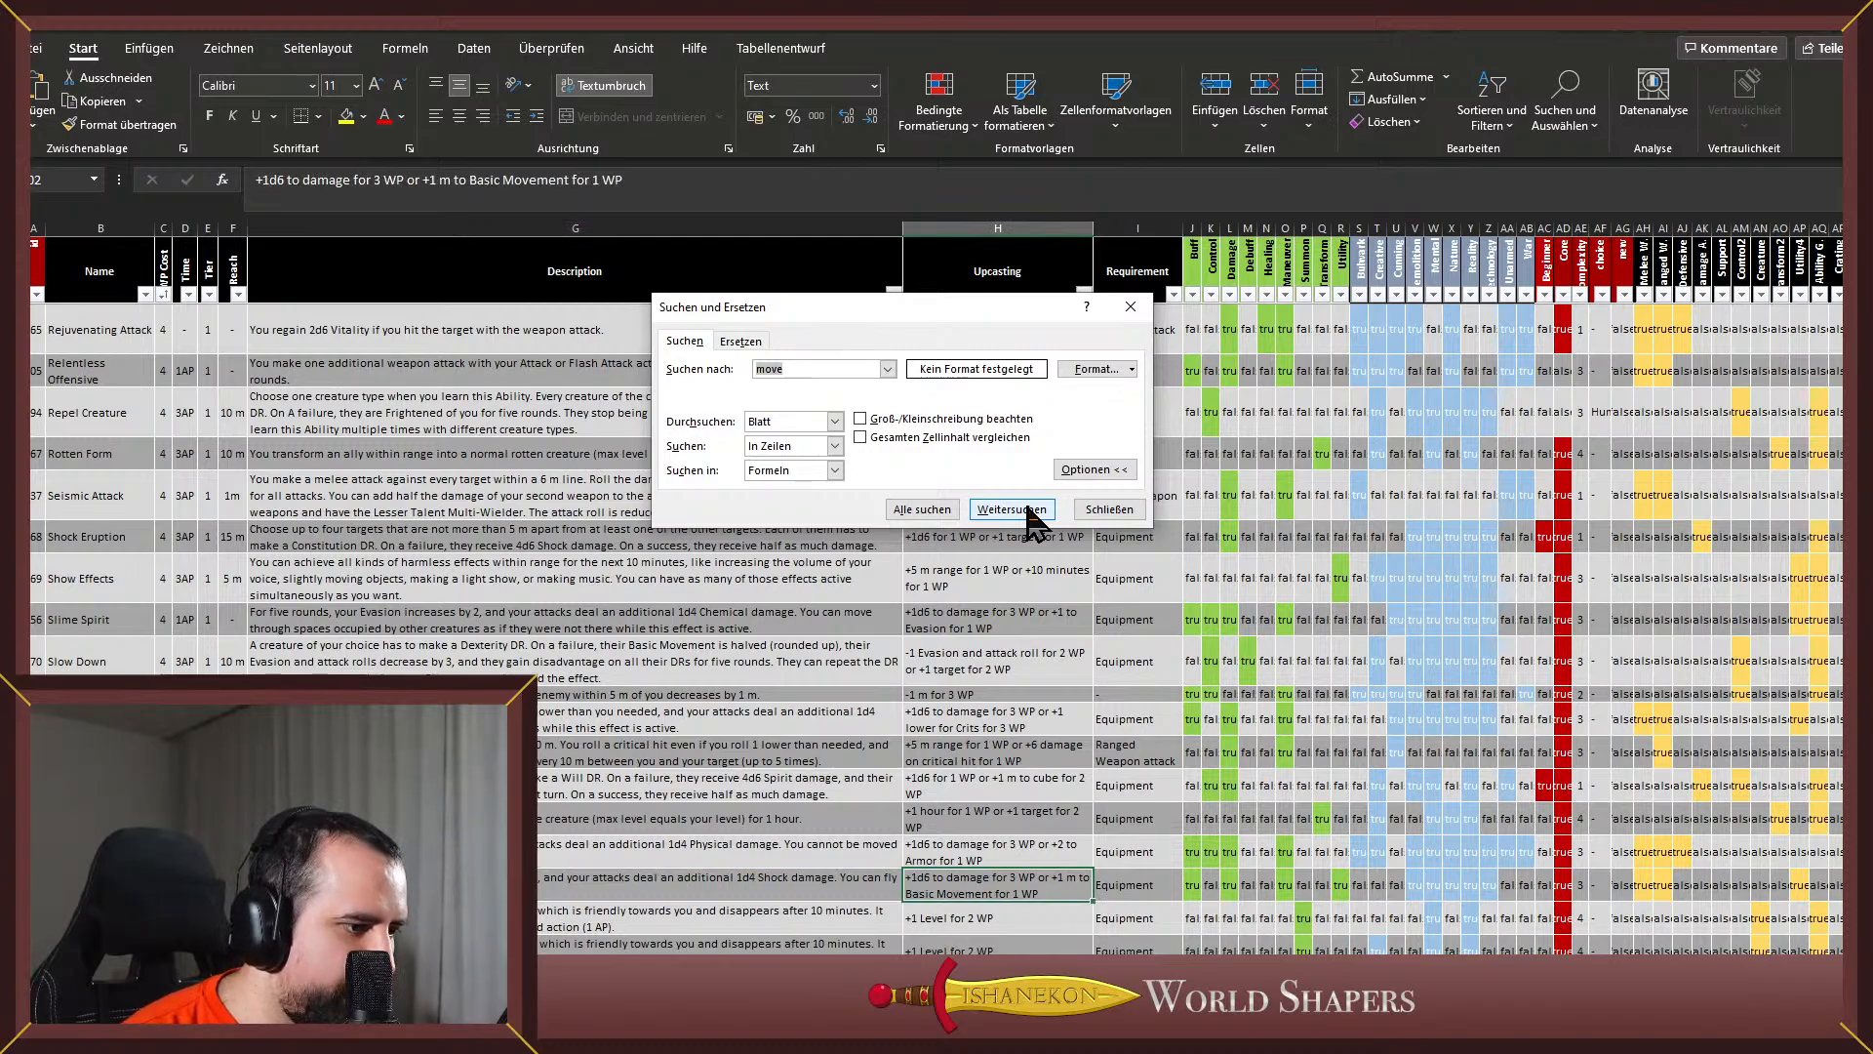
click(1027, 510)
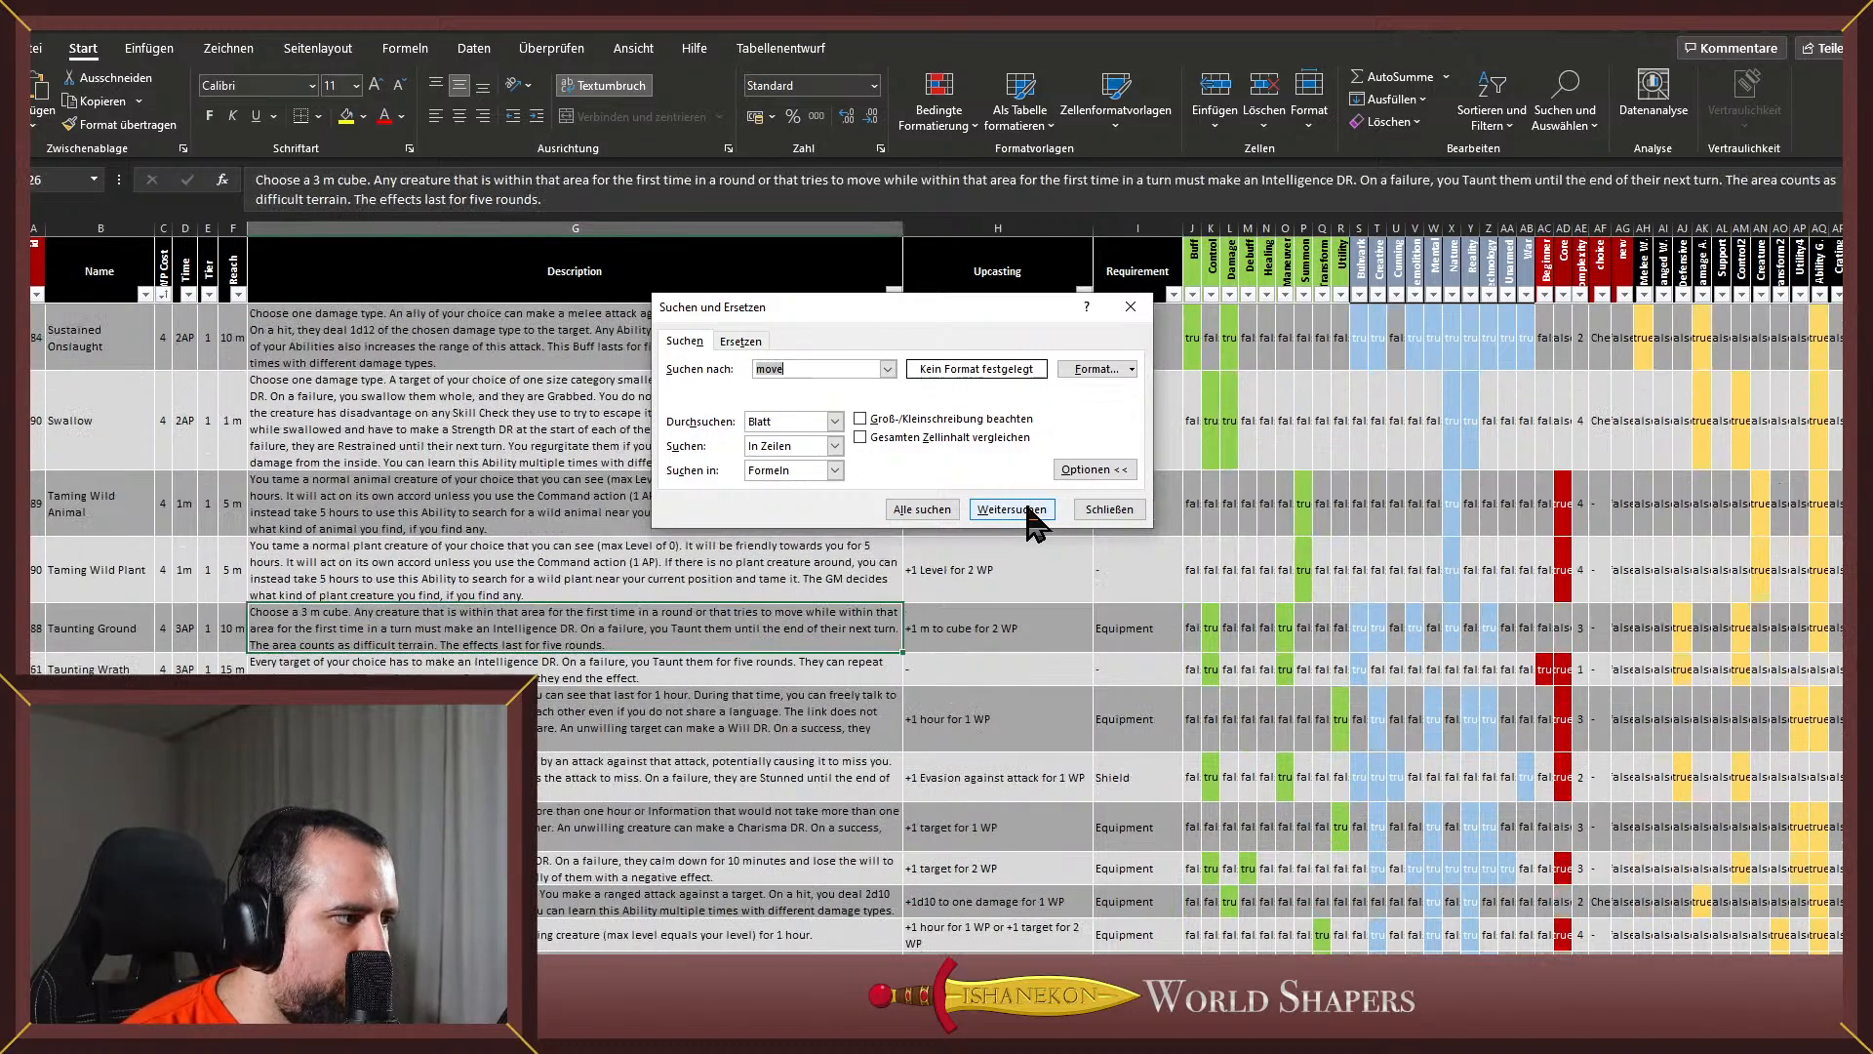
click(1028, 510)
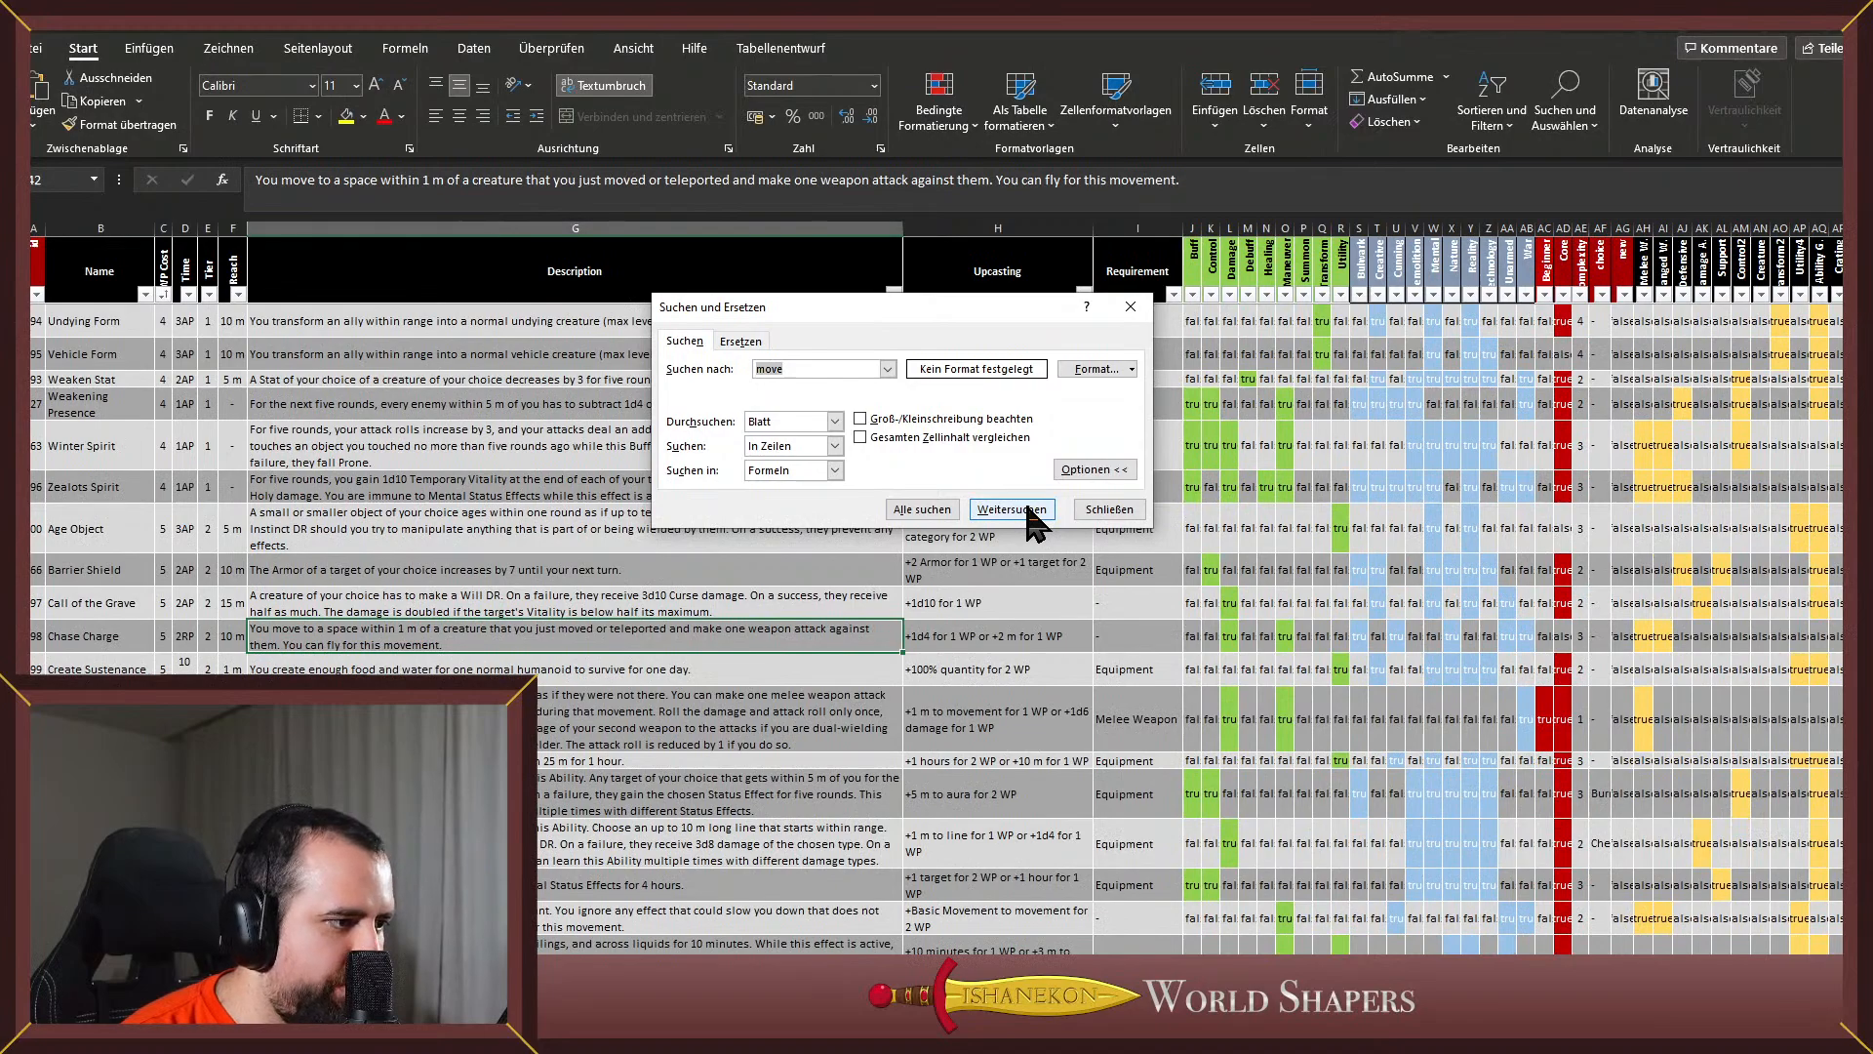
click(1027, 510)
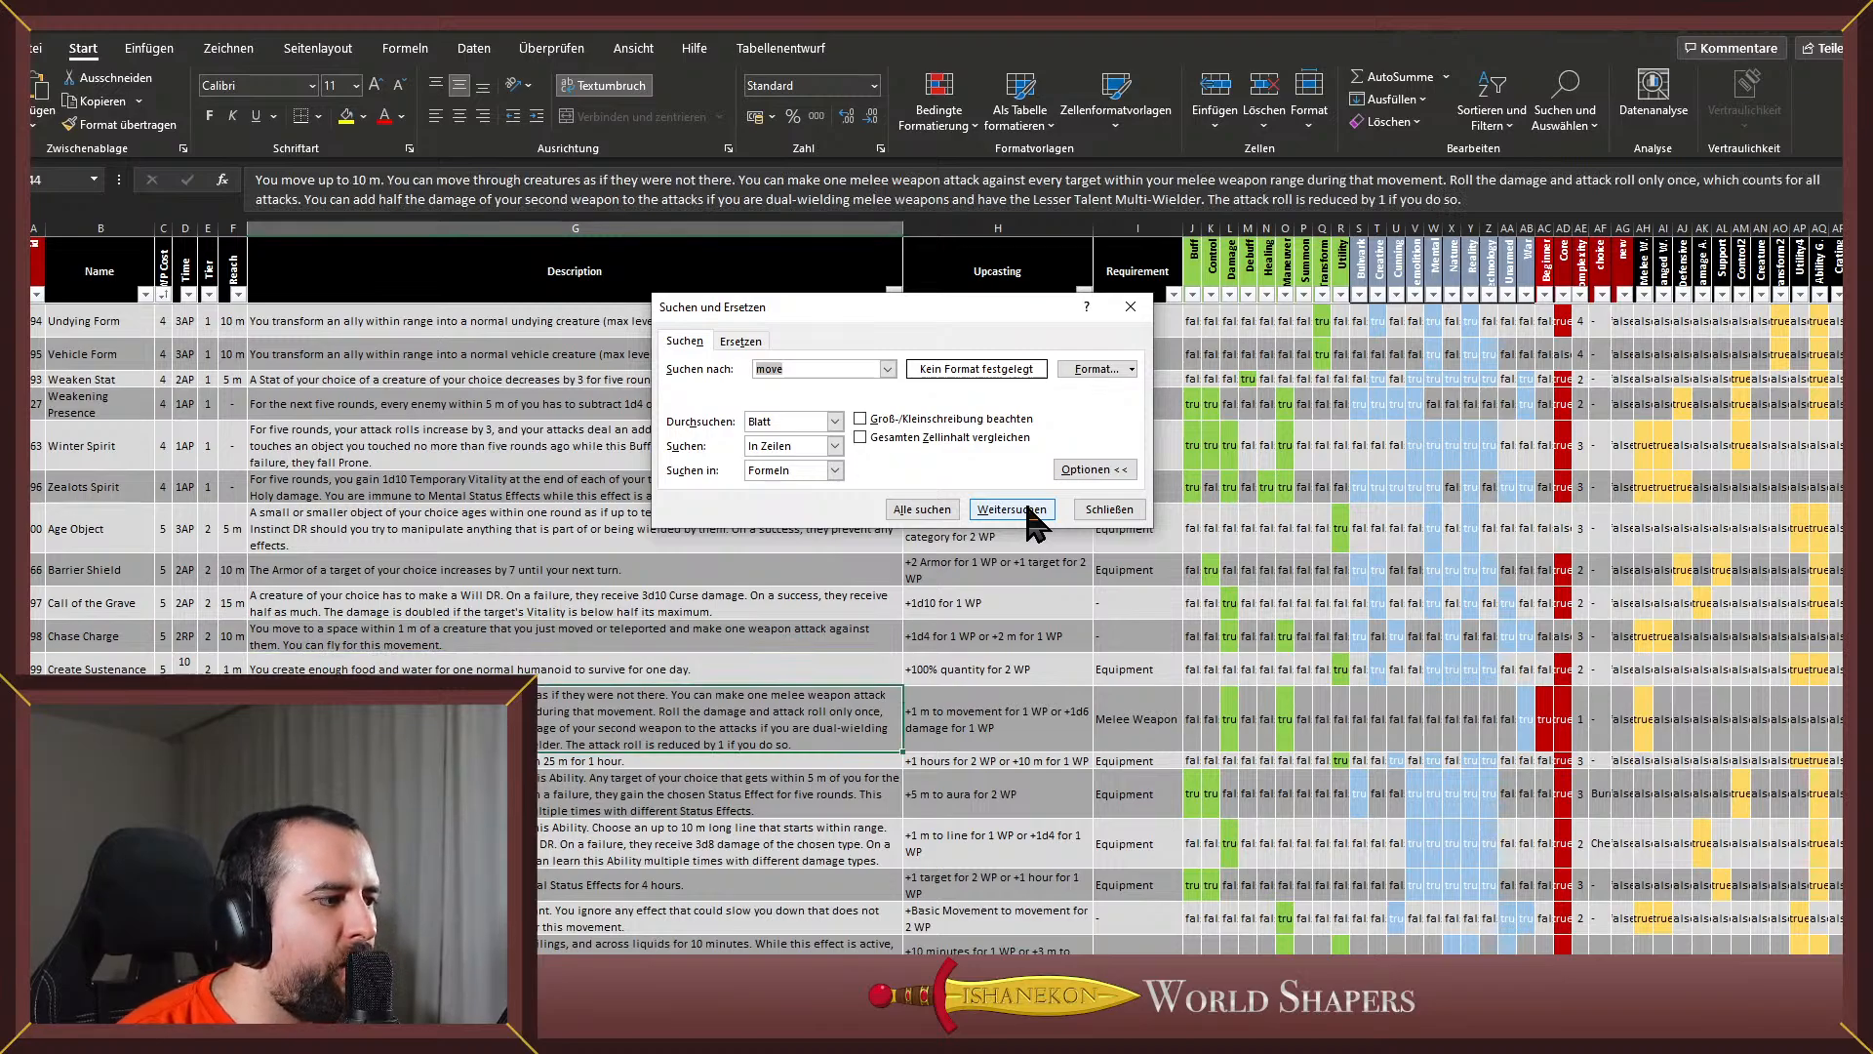
click(1027, 510)
click(1027, 509)
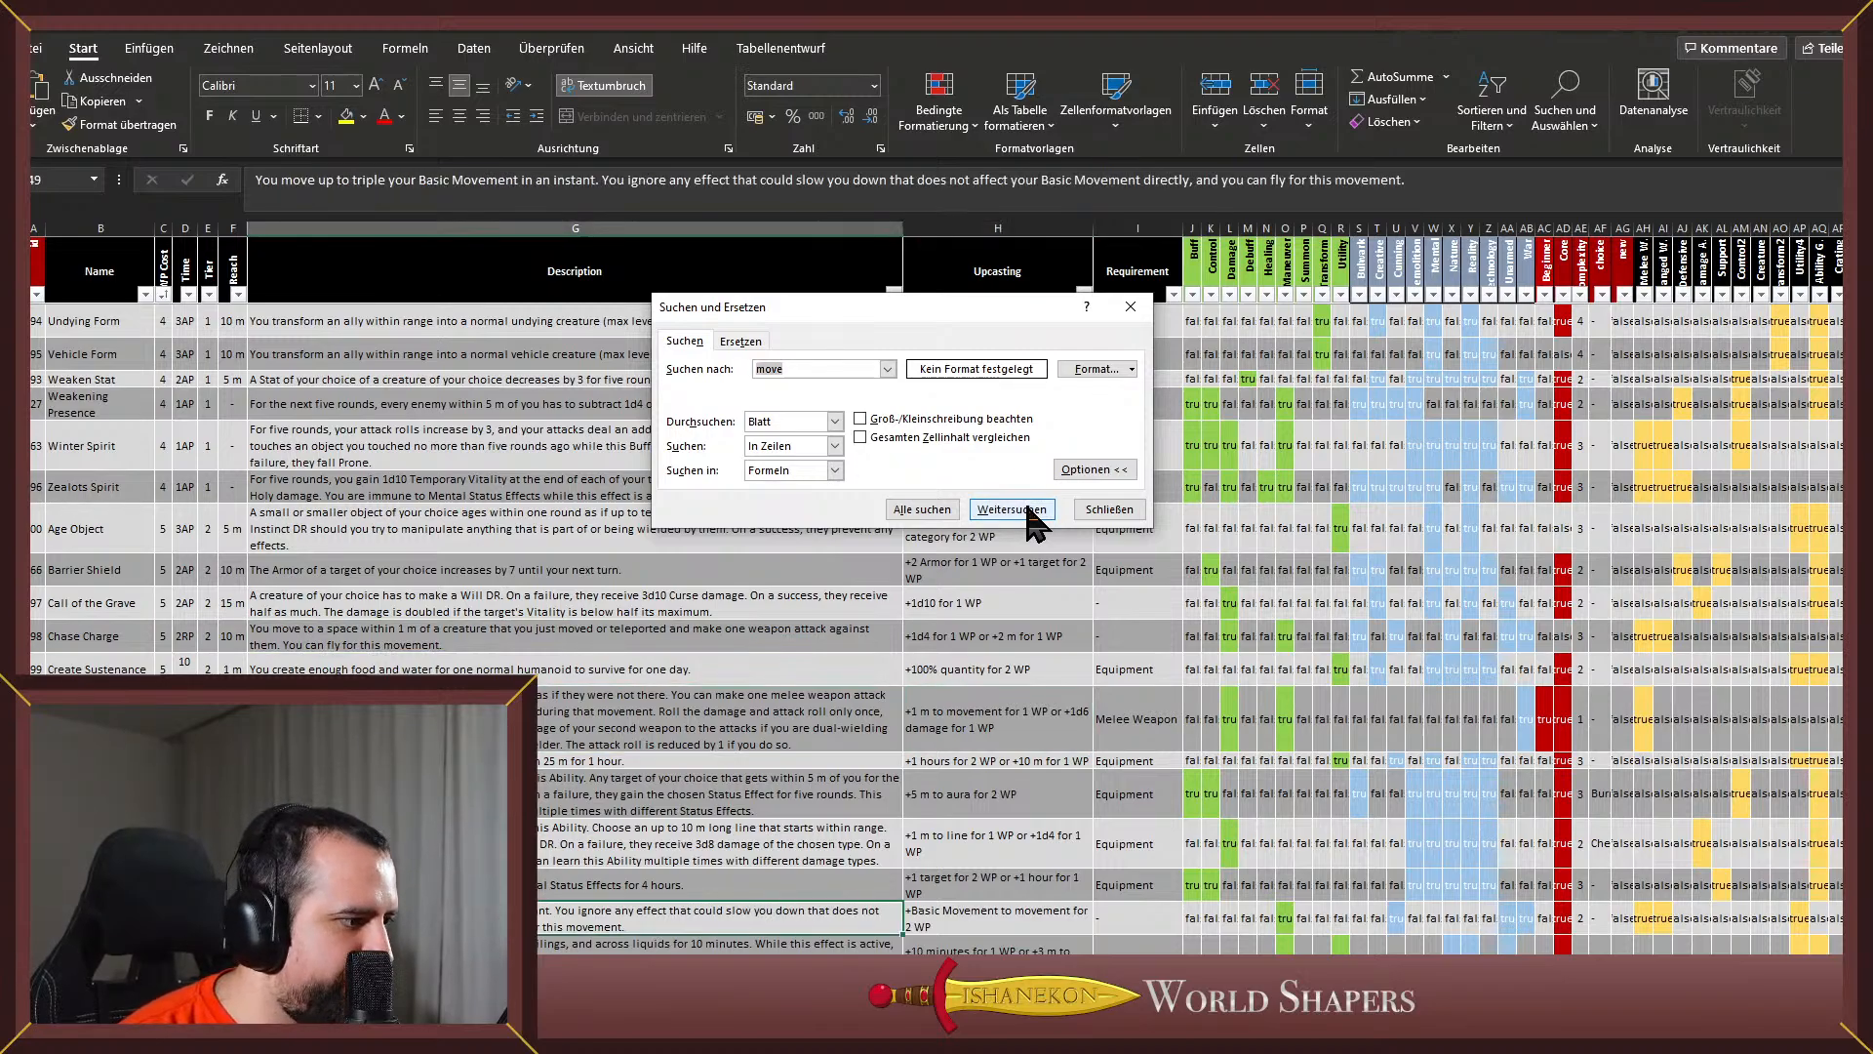
click(1027, 509)
click(1028, 509)
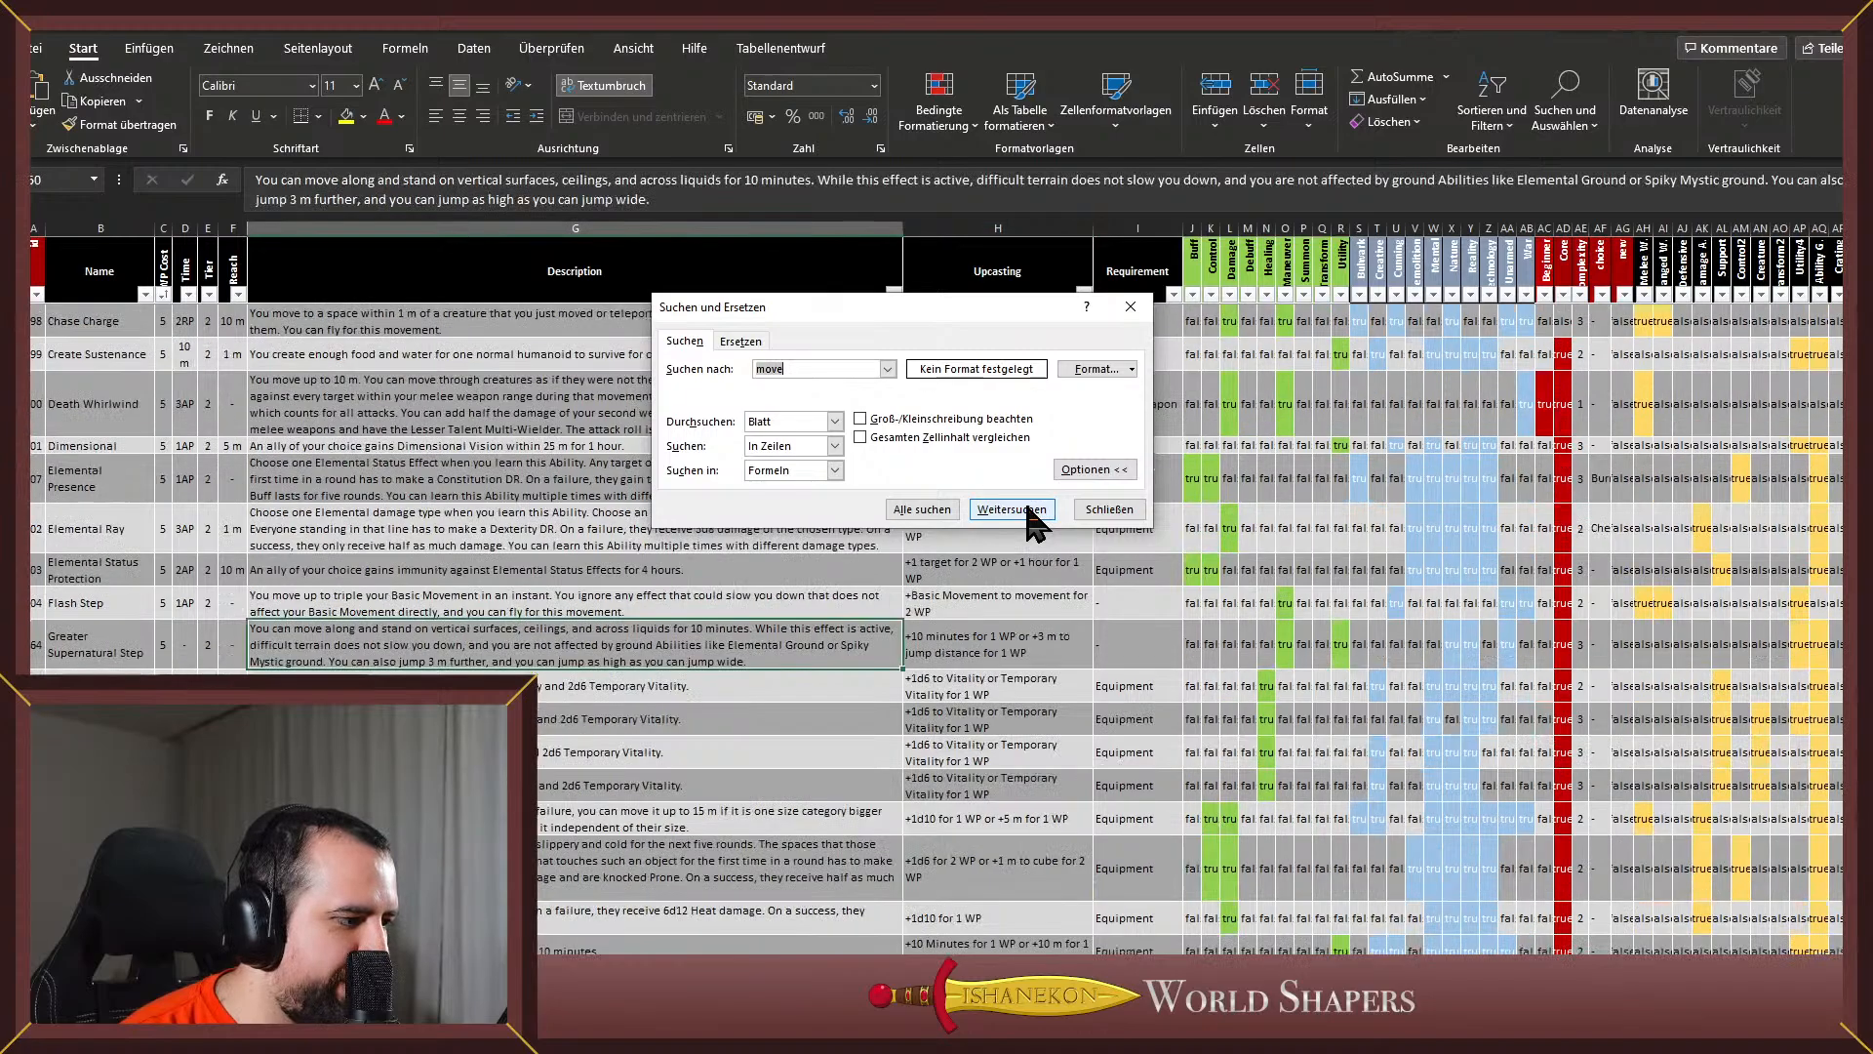
Set the next matching single-target Strength DR ability's move distance to 12 m and its upcasting to +4 m for 1 WP
click(1027, 509)
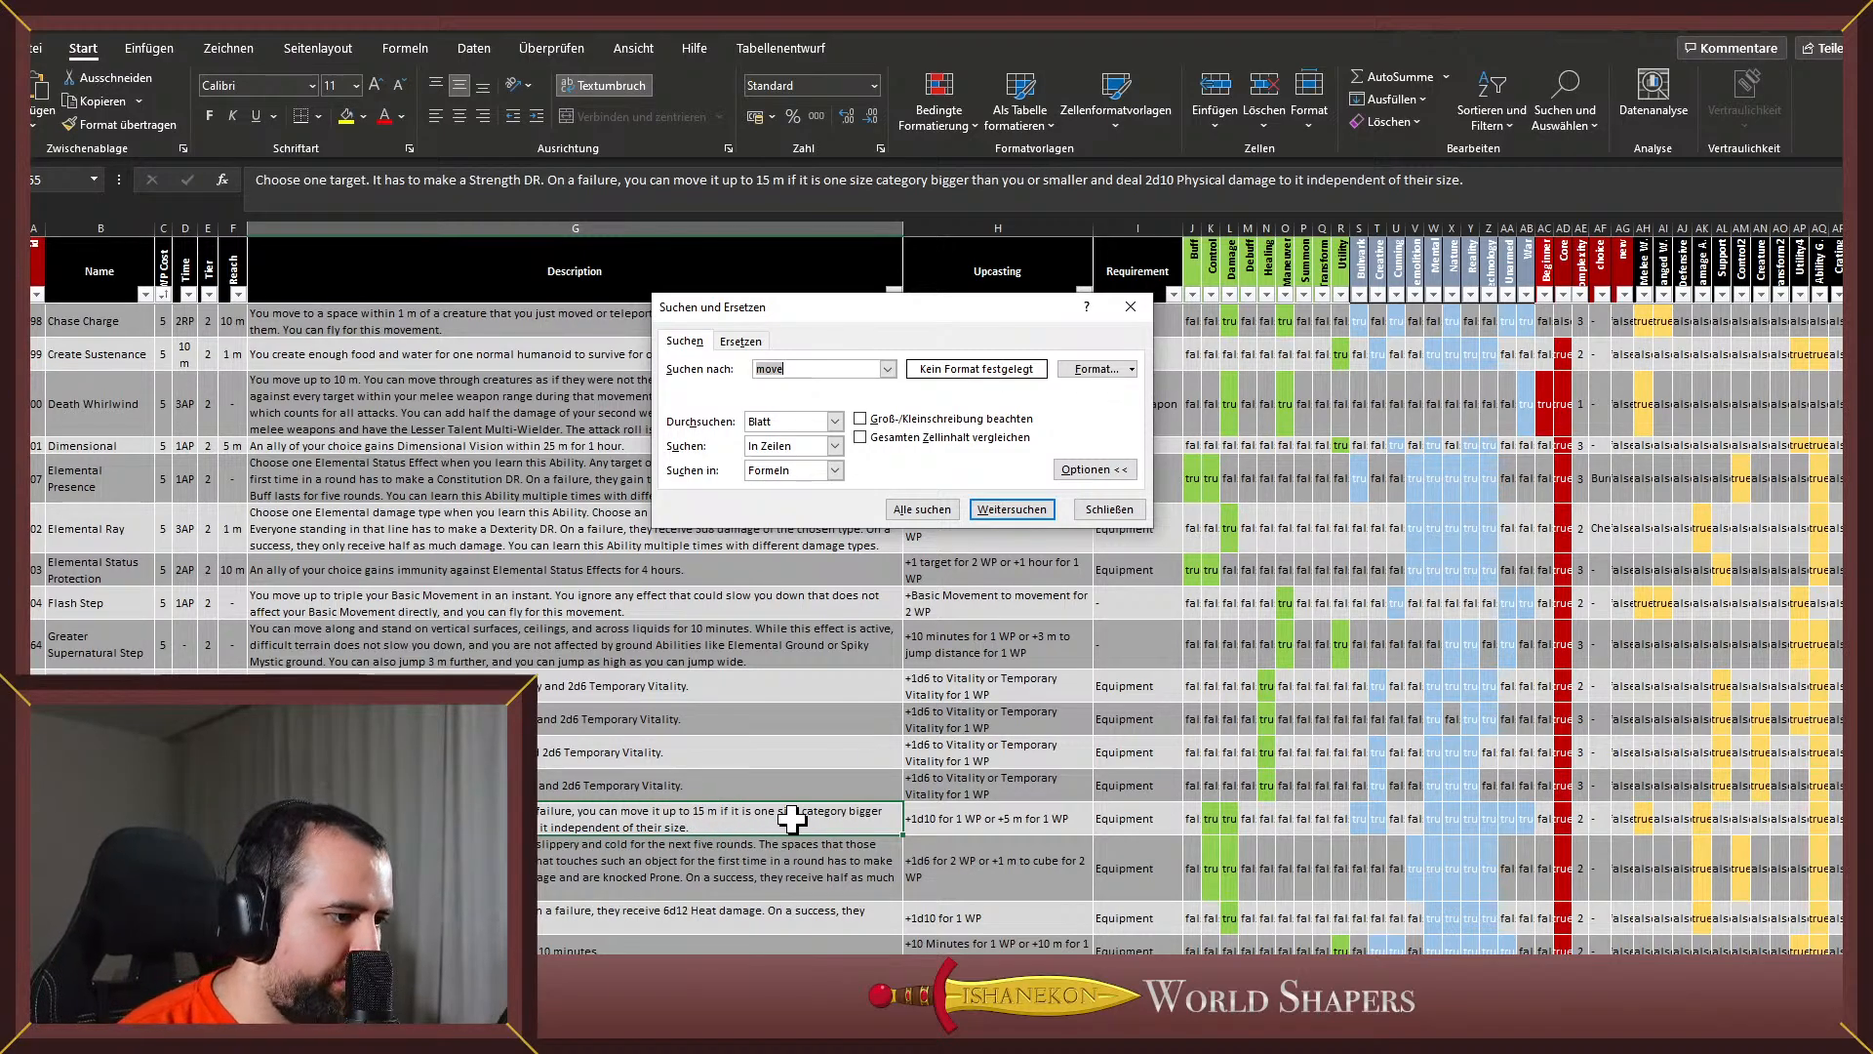
double_click(686, 816)
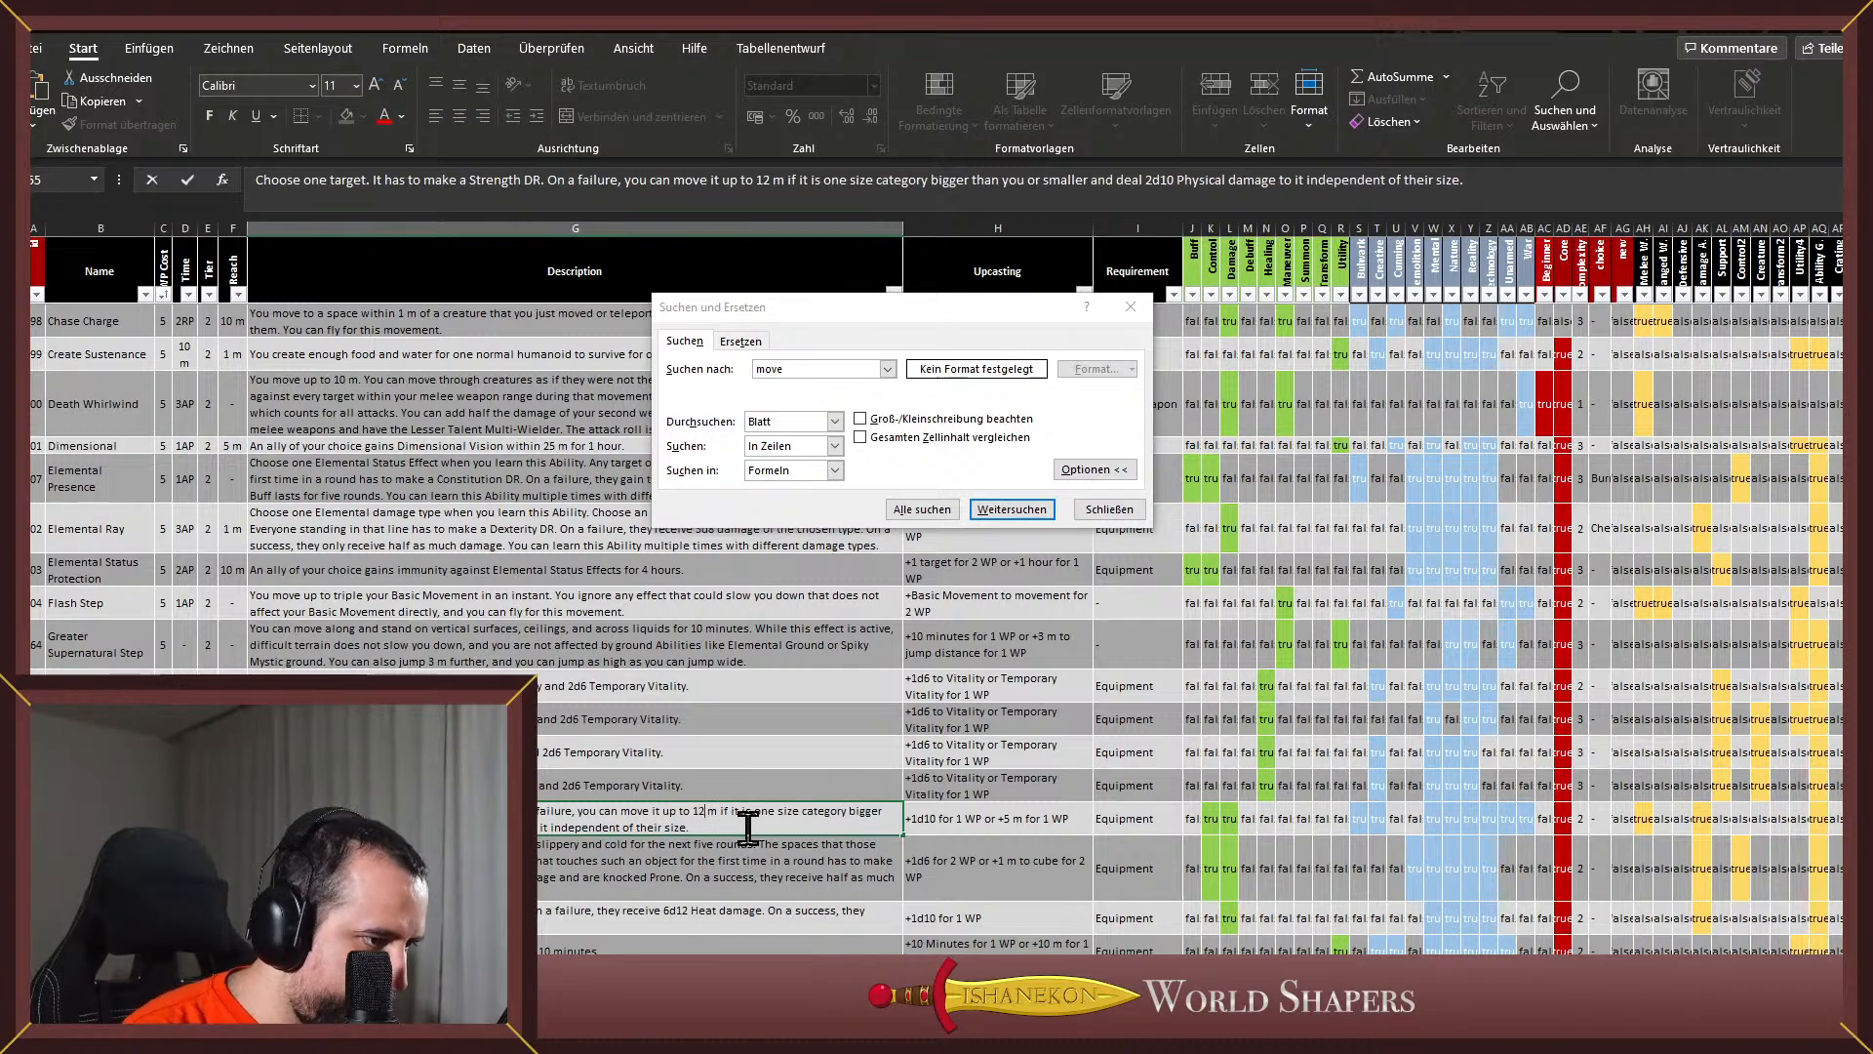
double_click(1018, 821)
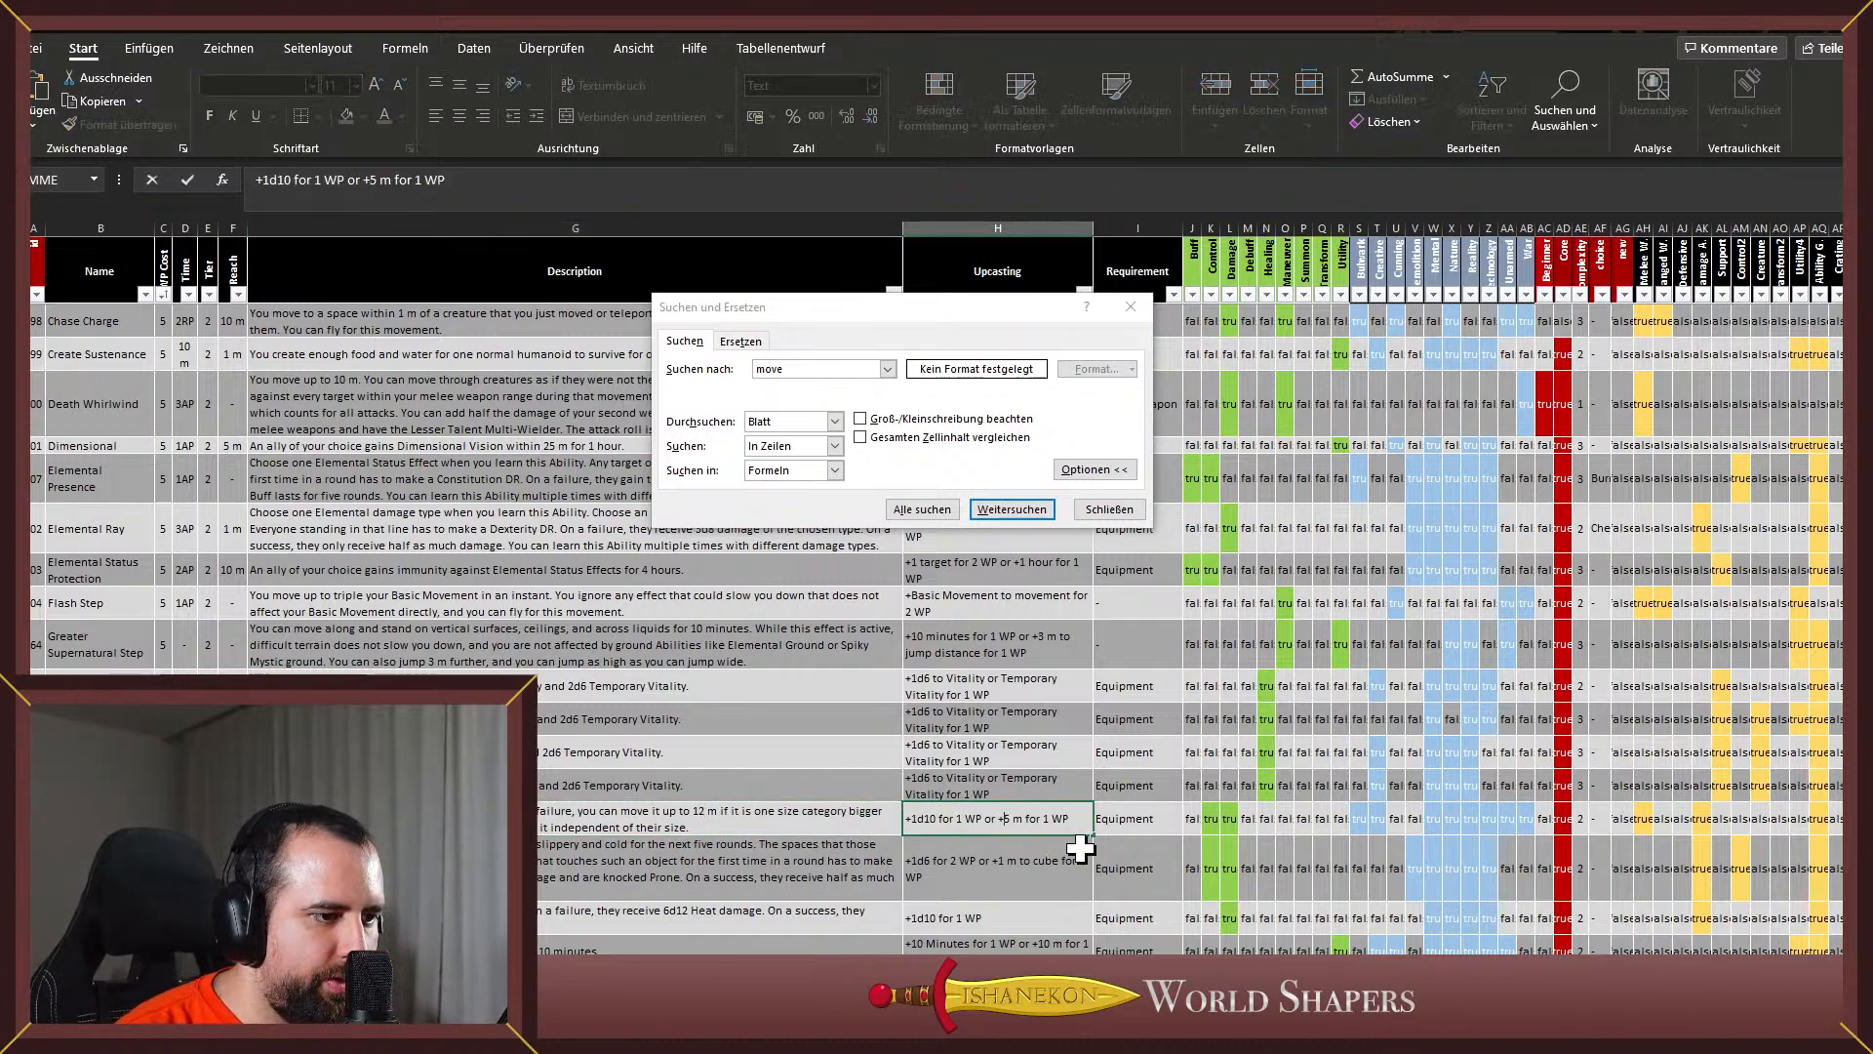
key(BackSpace)
text(4)
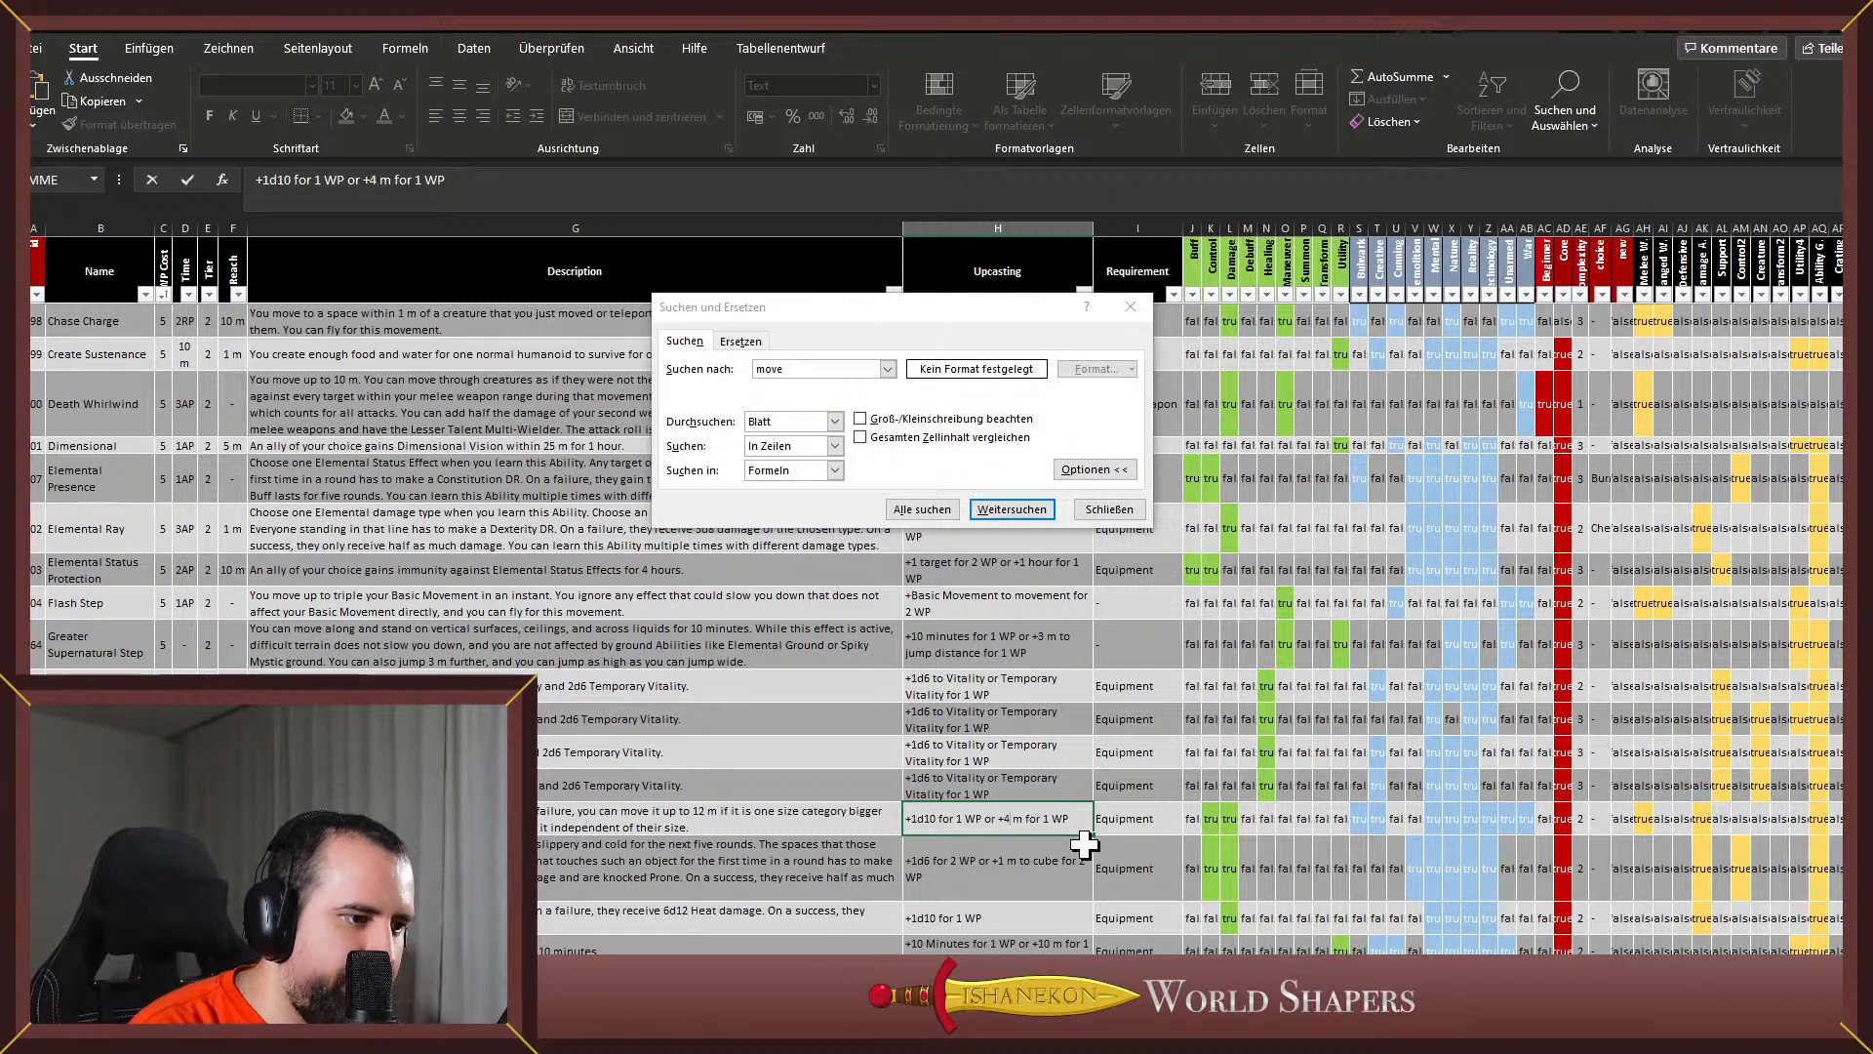
key(Return)
click(595, 813)
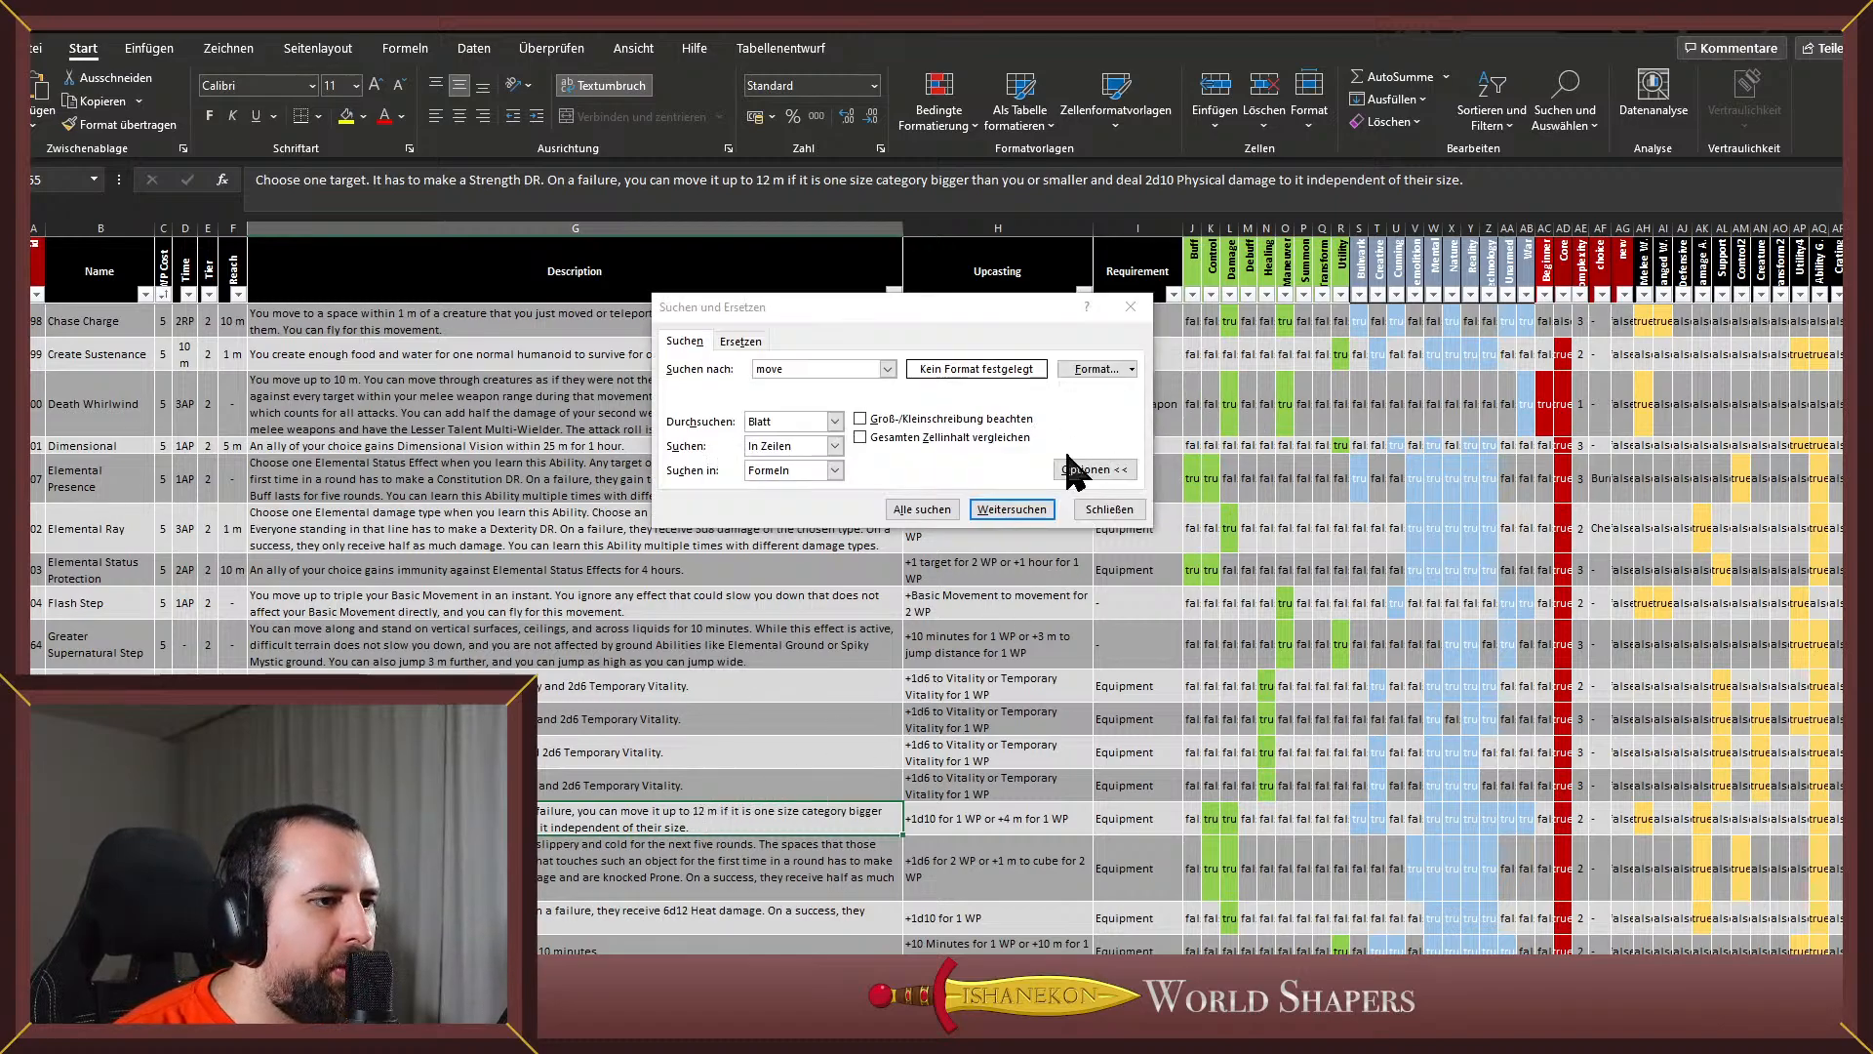
Step through the next "move" matches from Bleeding Ground to Mystic Assault, examining each ability's movement distance and upcasting
click(1012, 512)
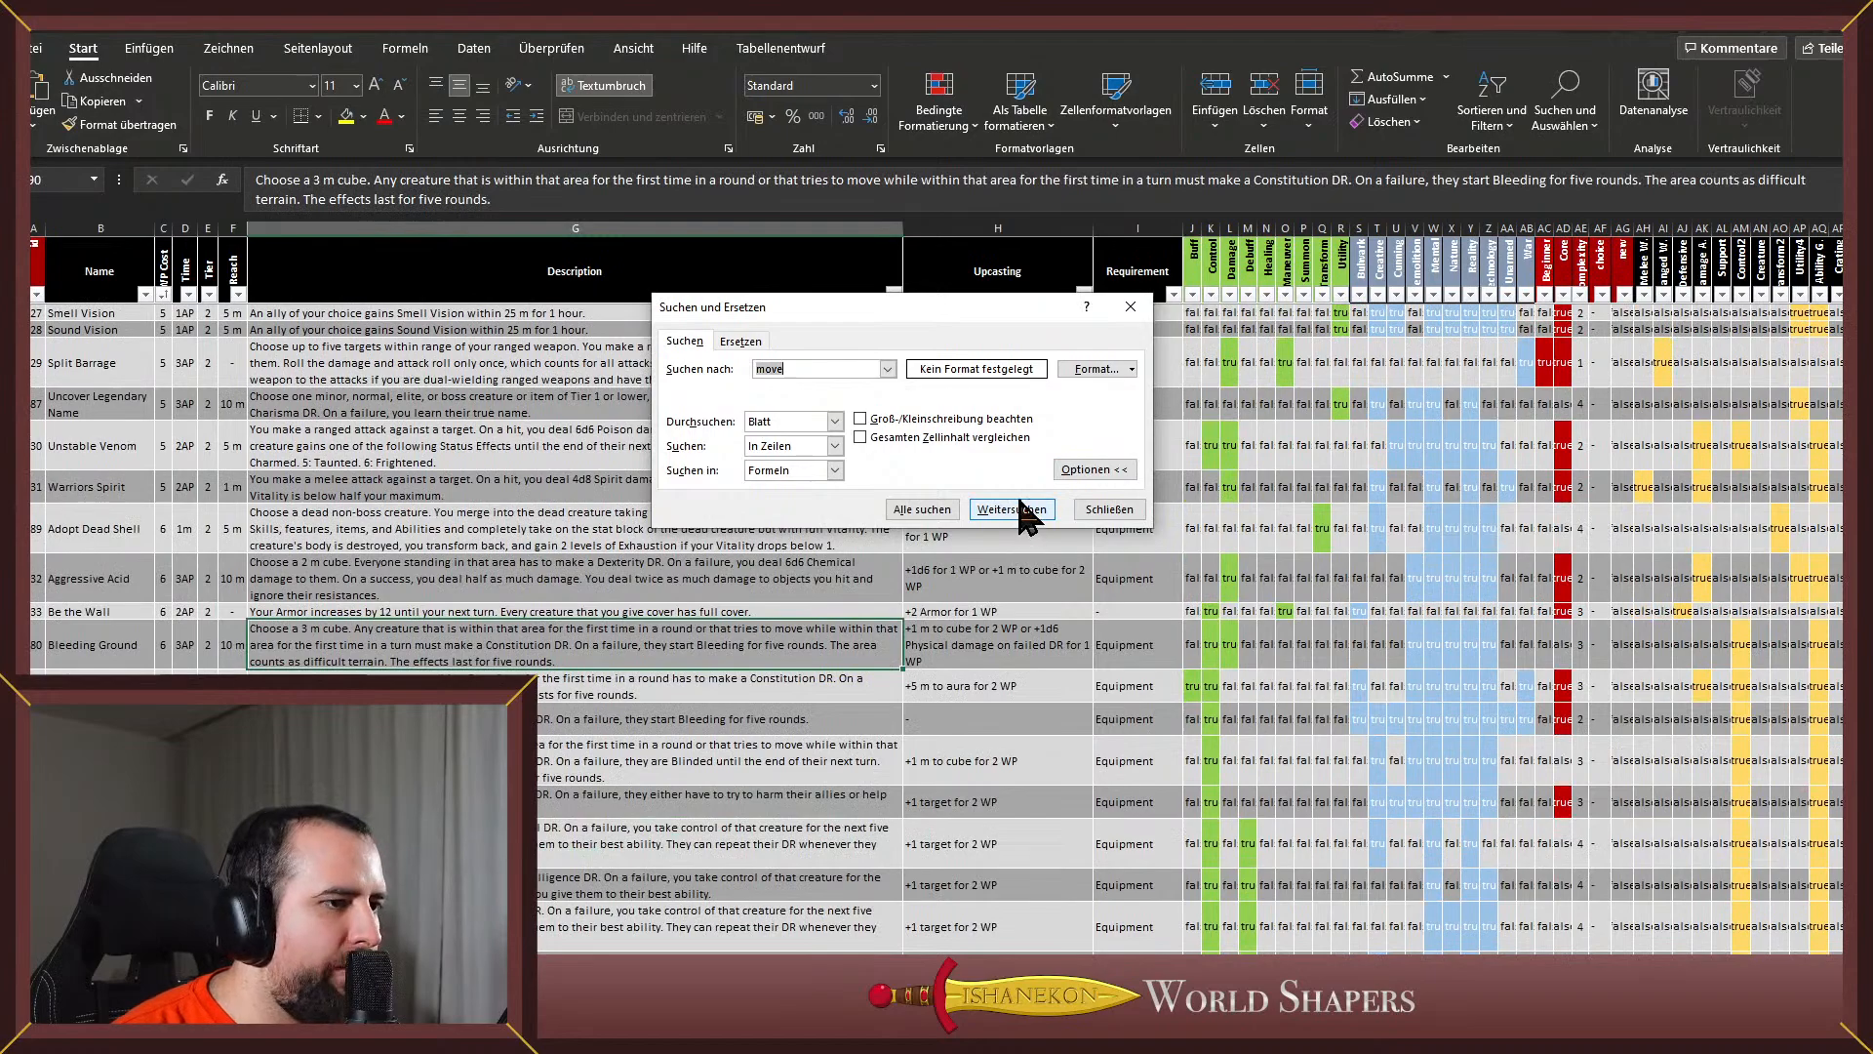
click(1020, 511)
click(1020, 512)
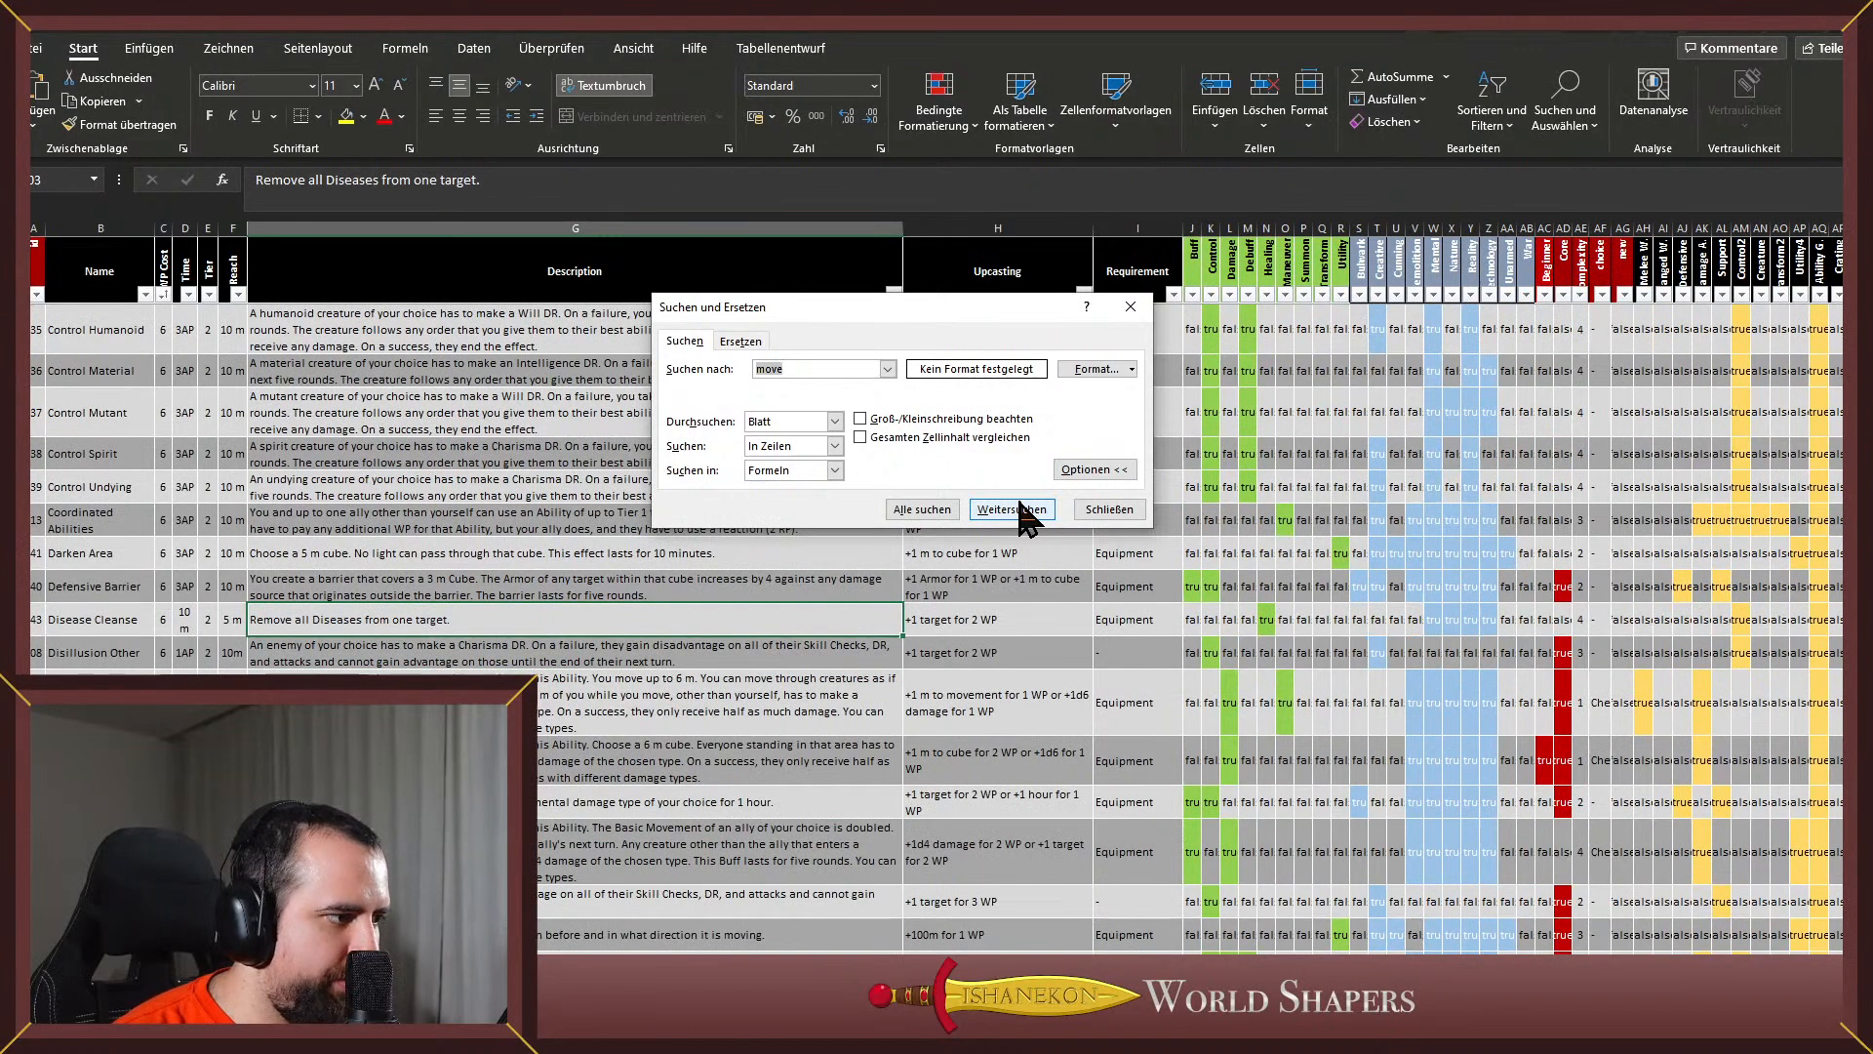
click(1020, 511)
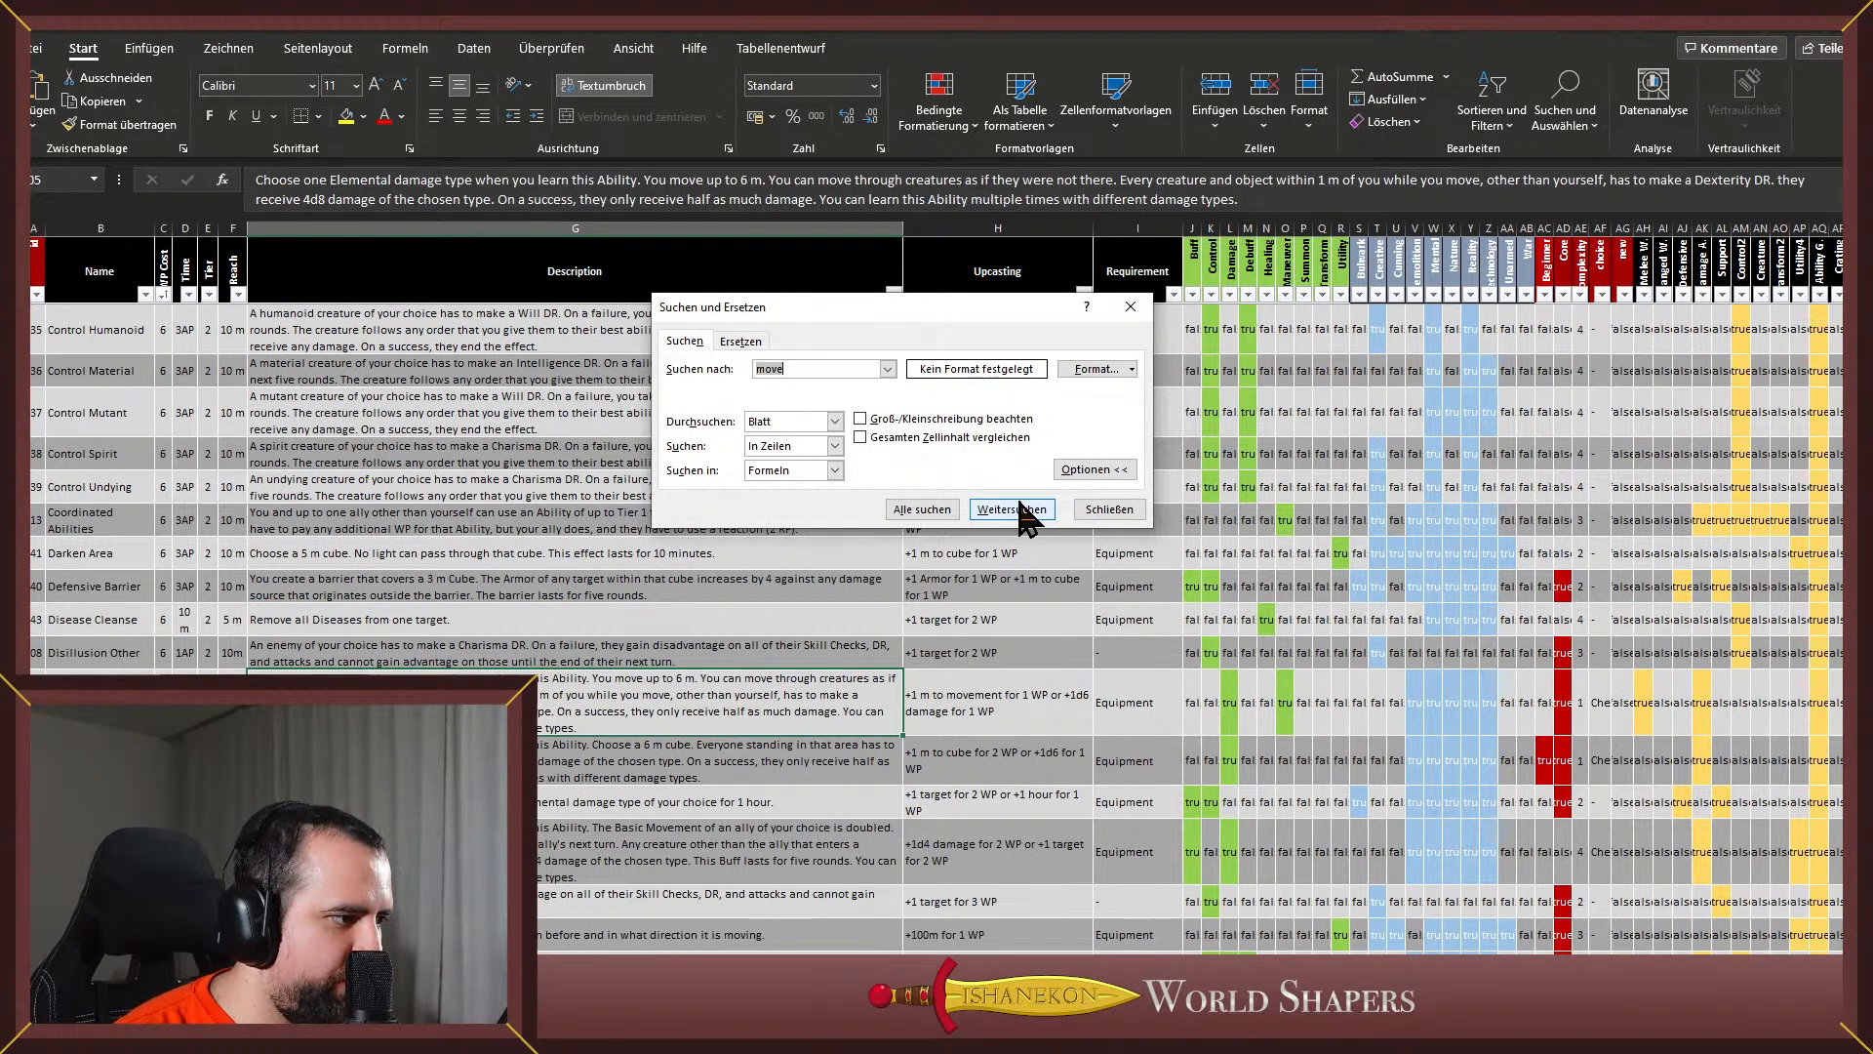
click(1019, 512)
click(1019, 511)
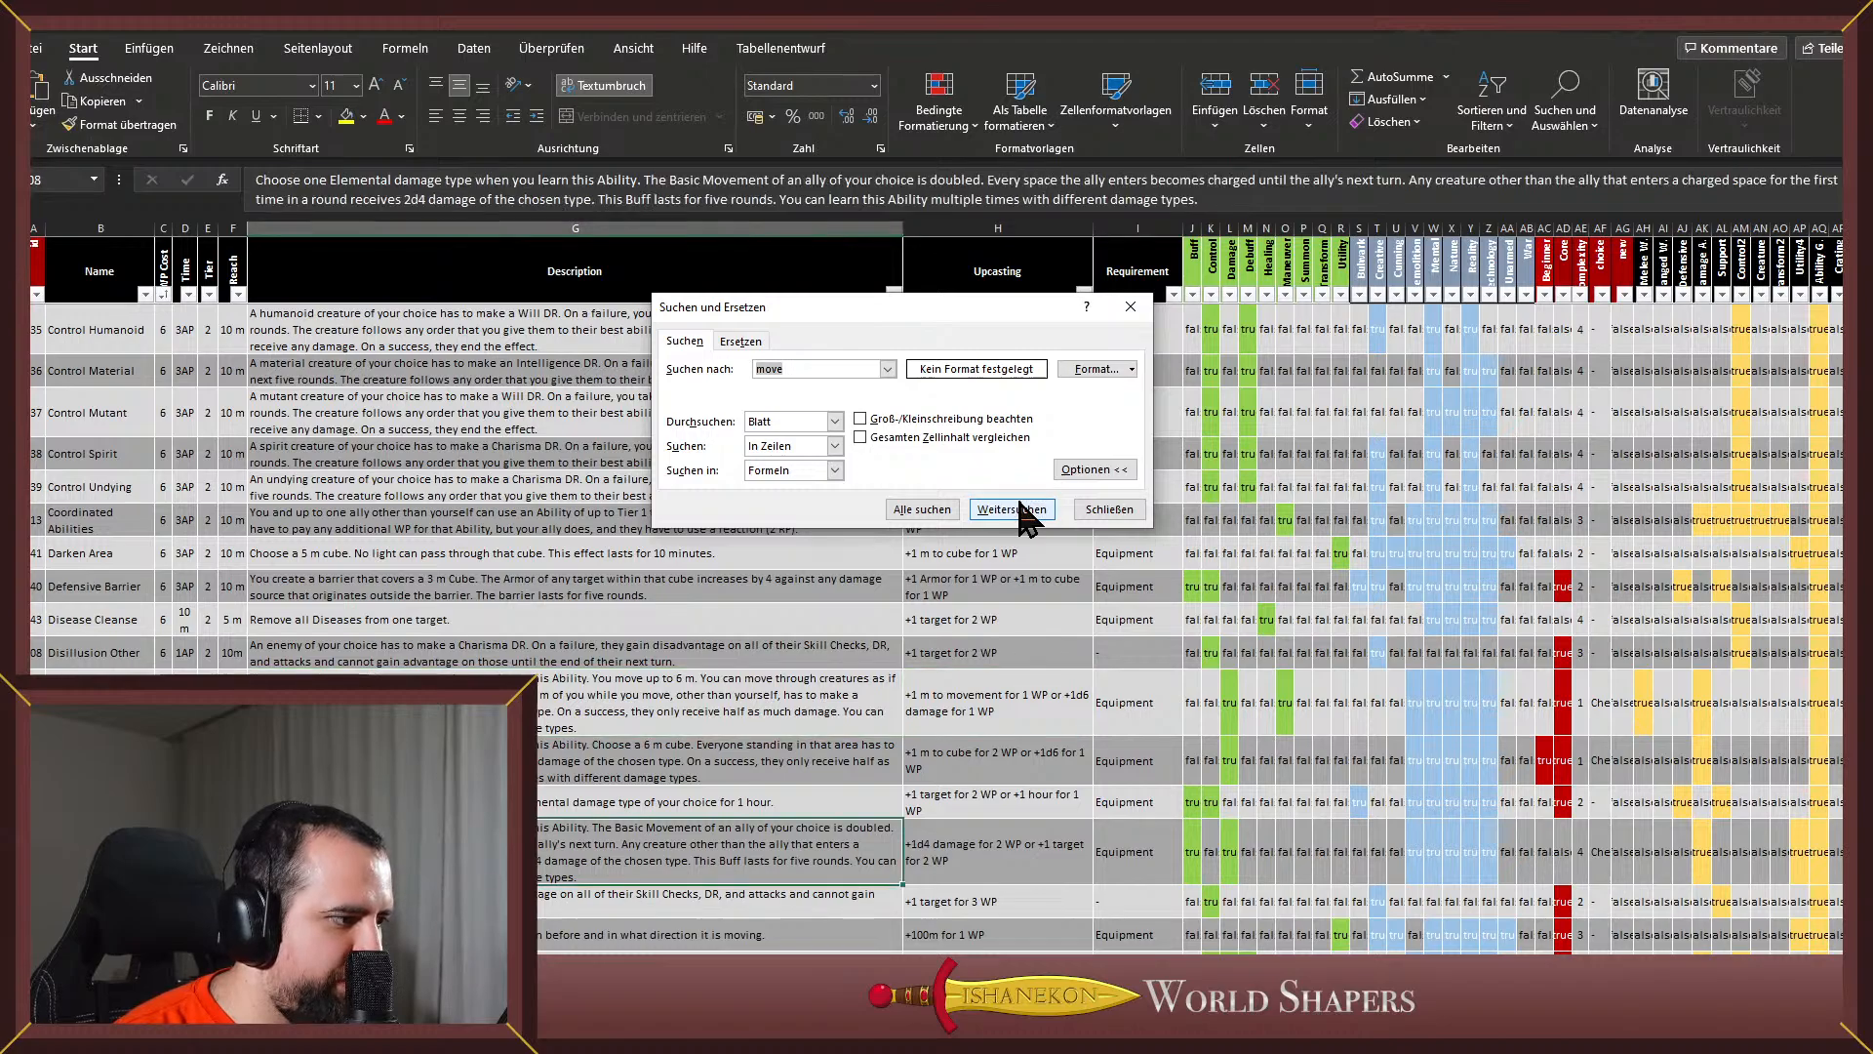
click(1019, 511)
click(1020, 511)
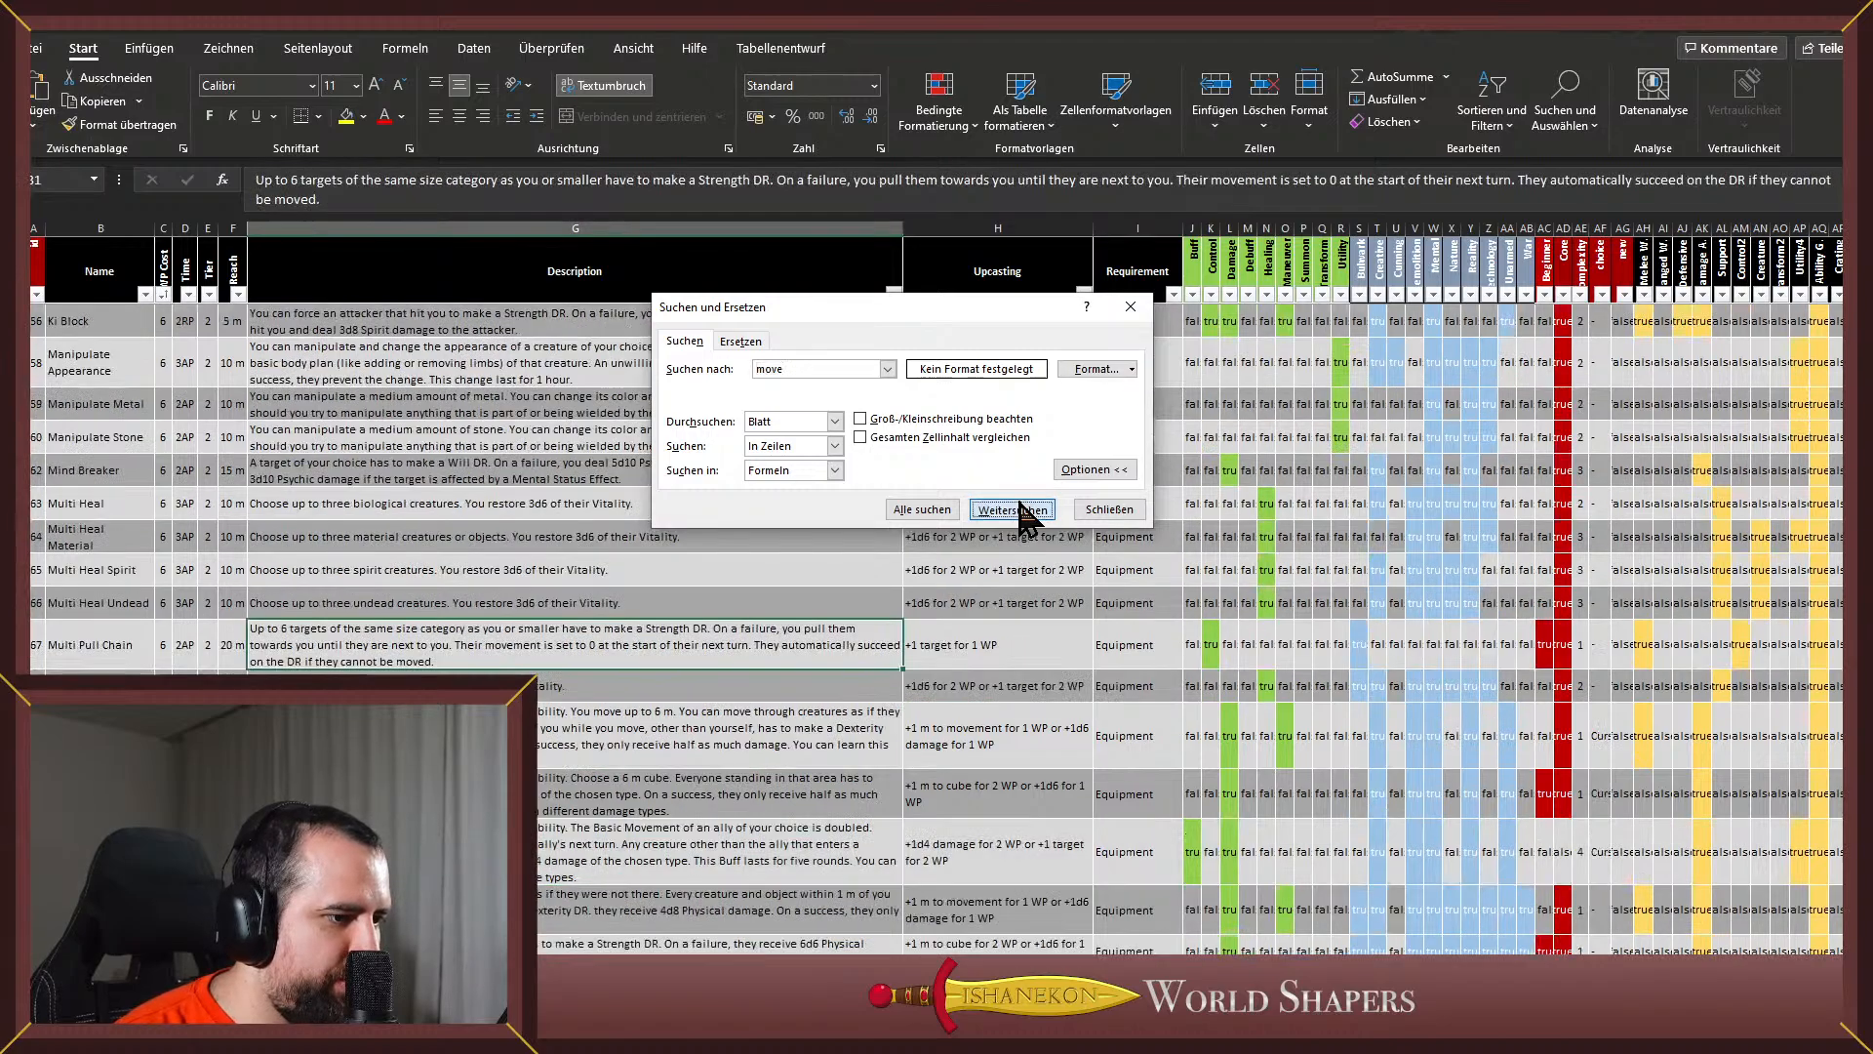
click(1020, 511)
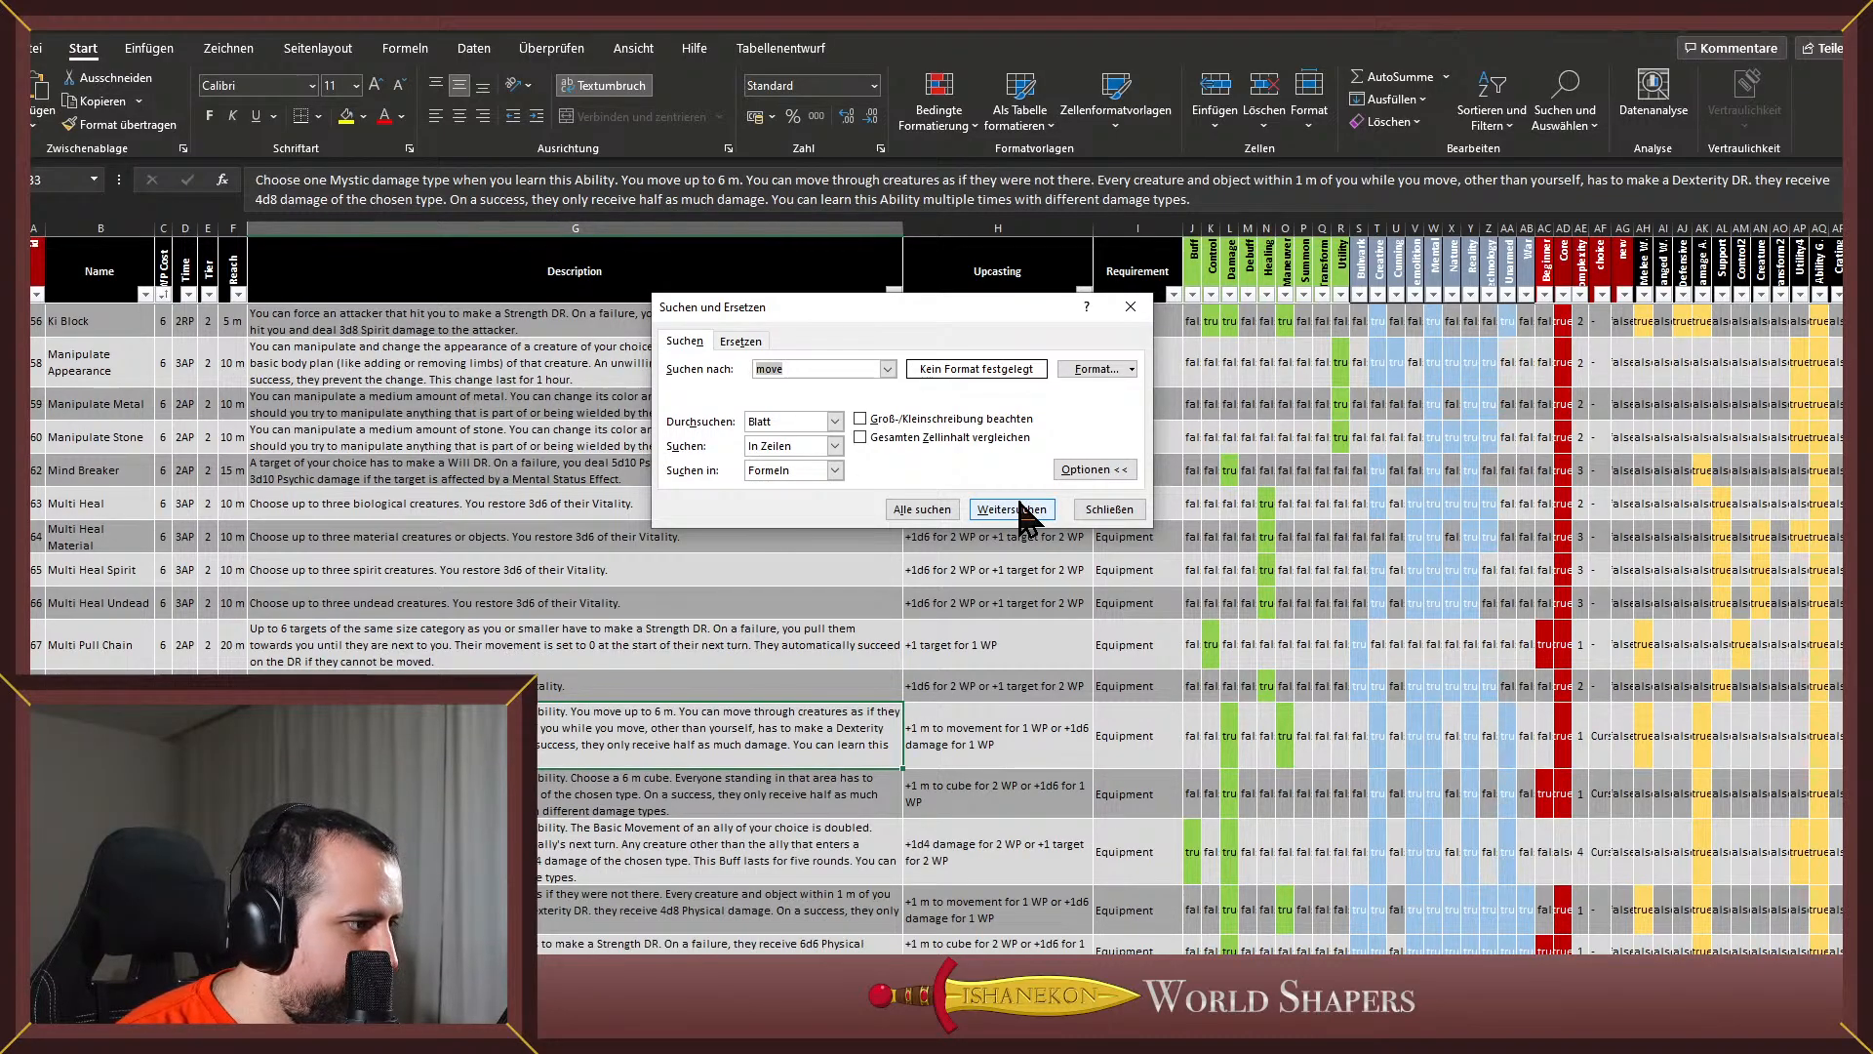
Examine the following "move" matches among the Mystic, Physical, Psychic and Reality abilities, up to Reality Assault
click(1015, 510)
click(1019, 511)
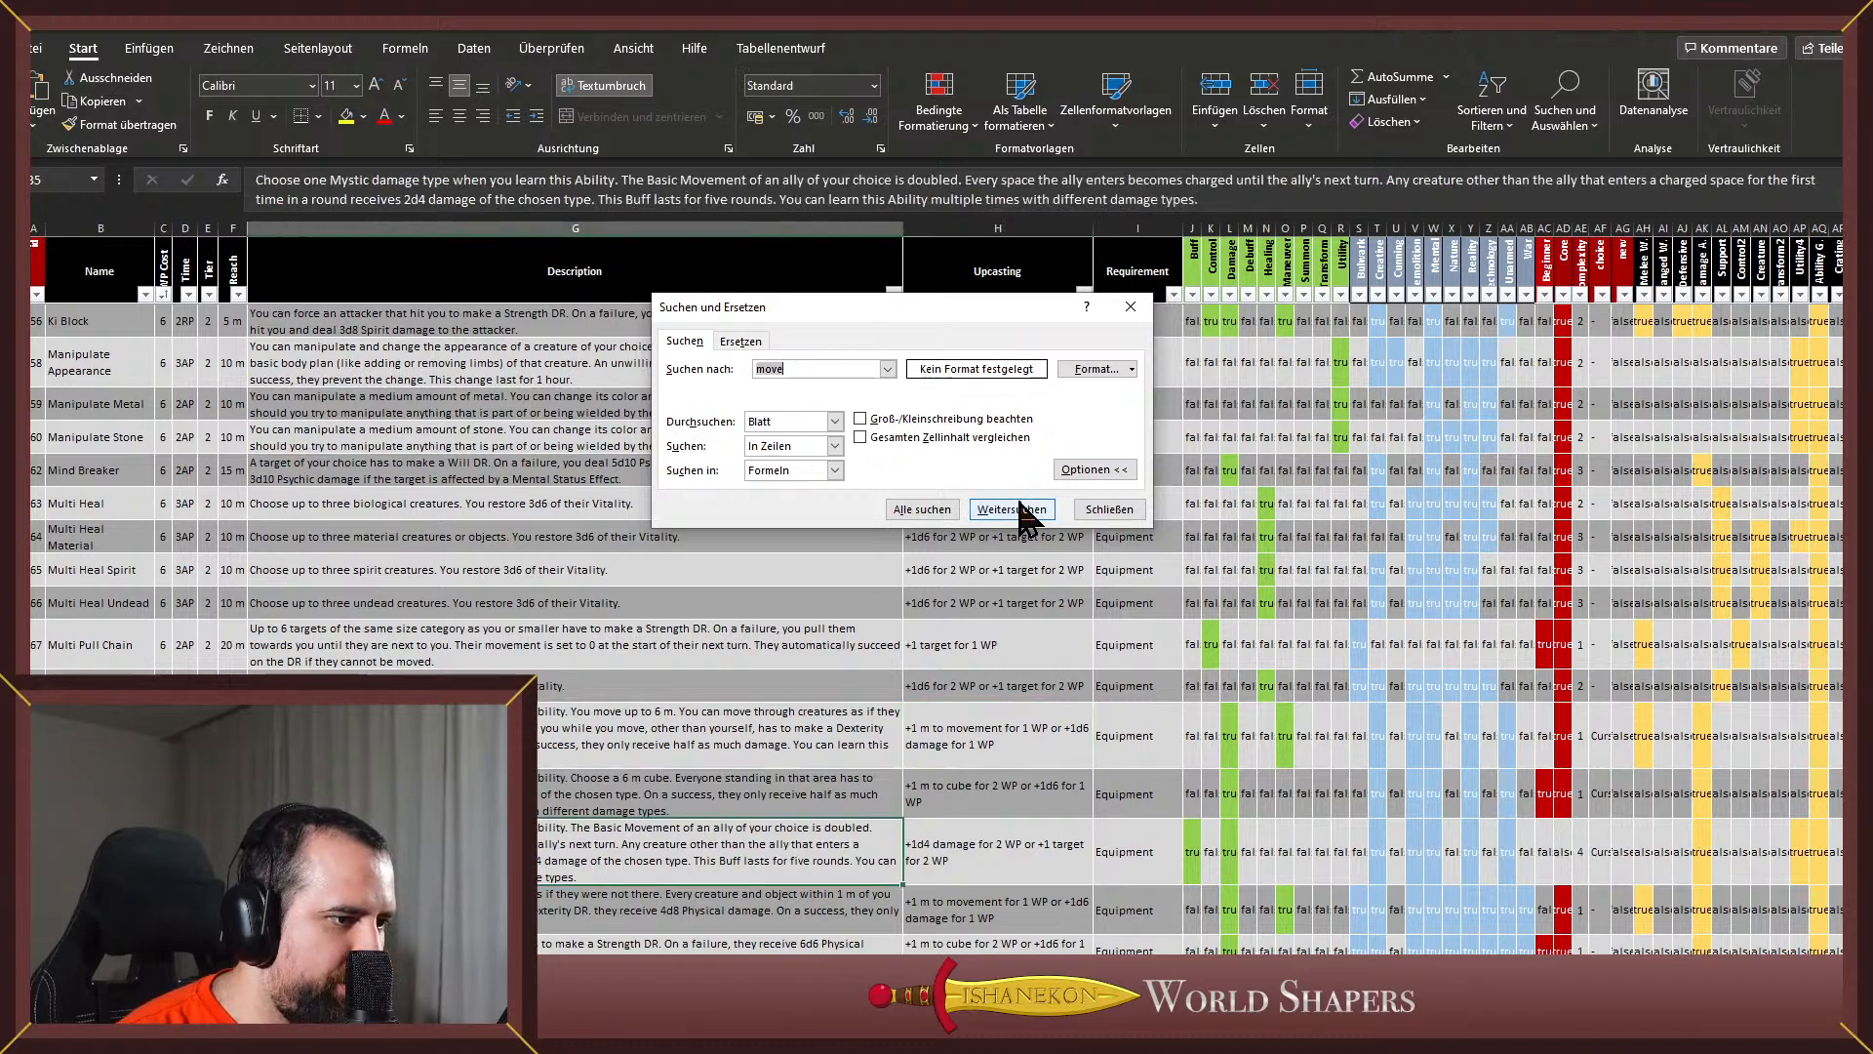
click(1020, 511)
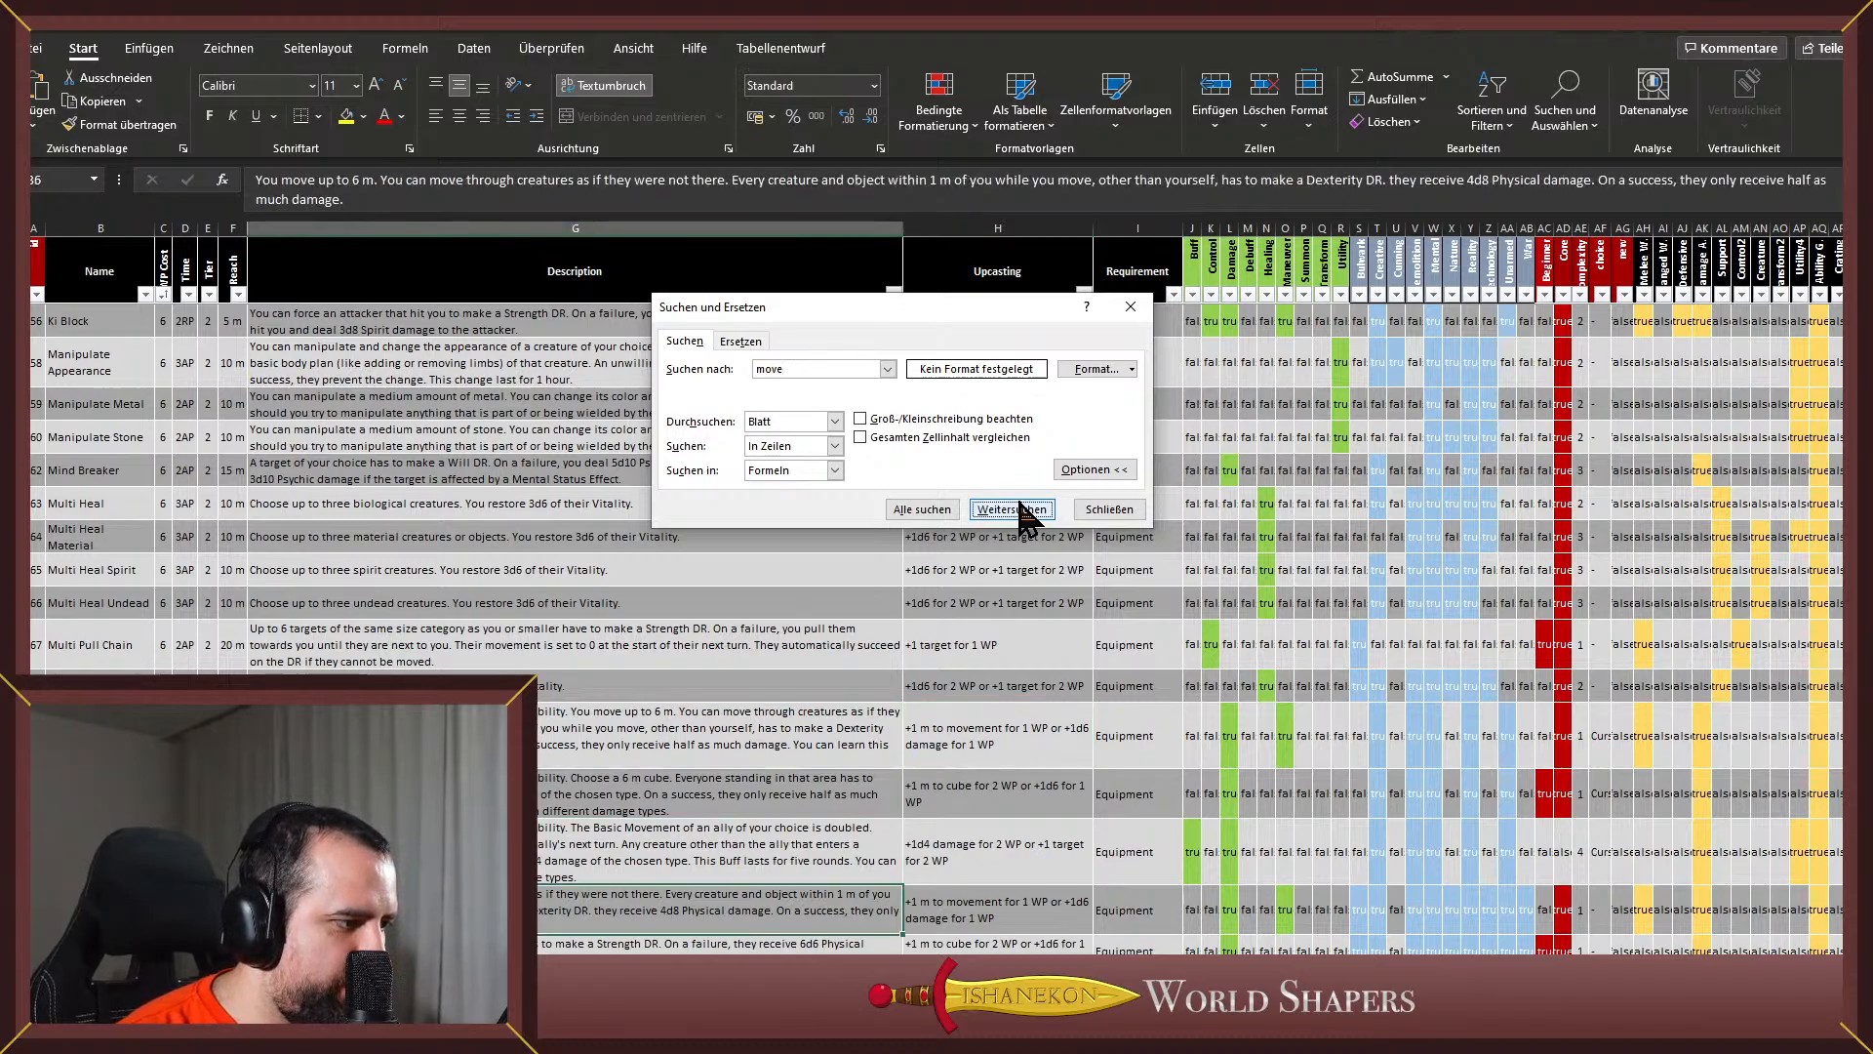
click(1020, 511)
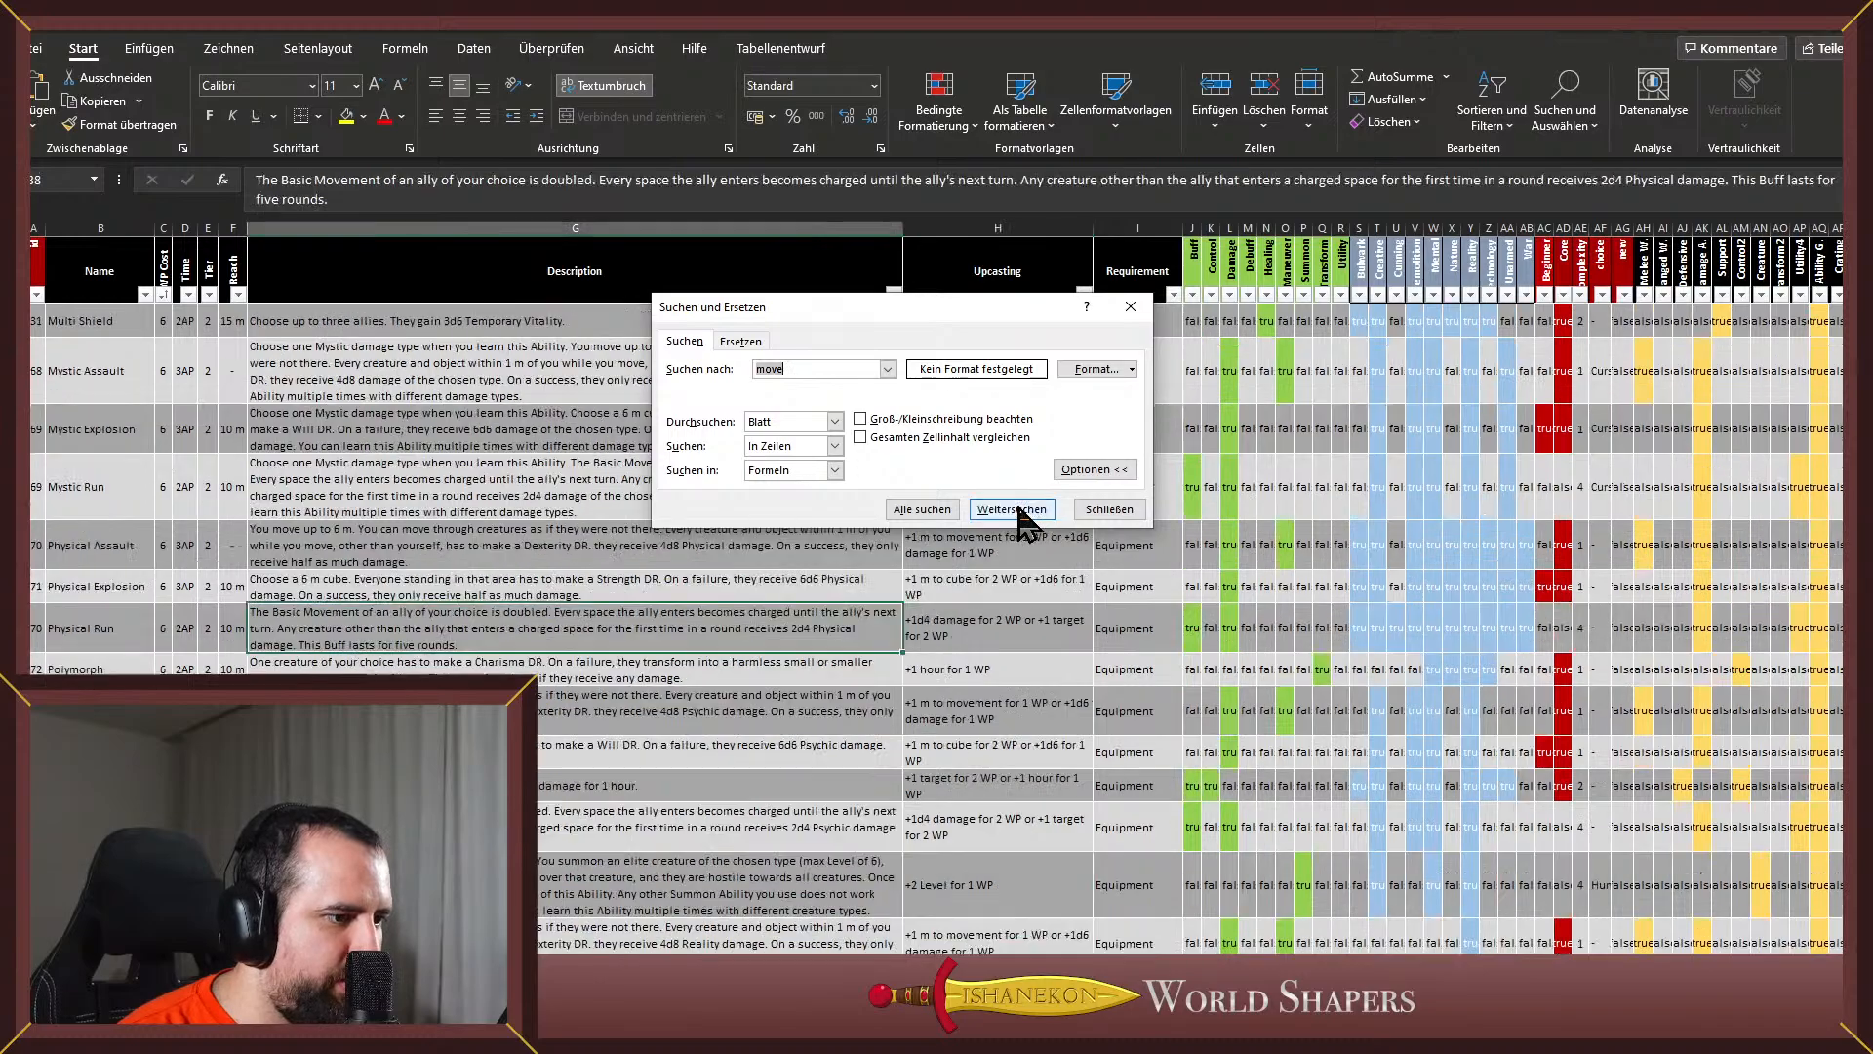
click(1020, 511)
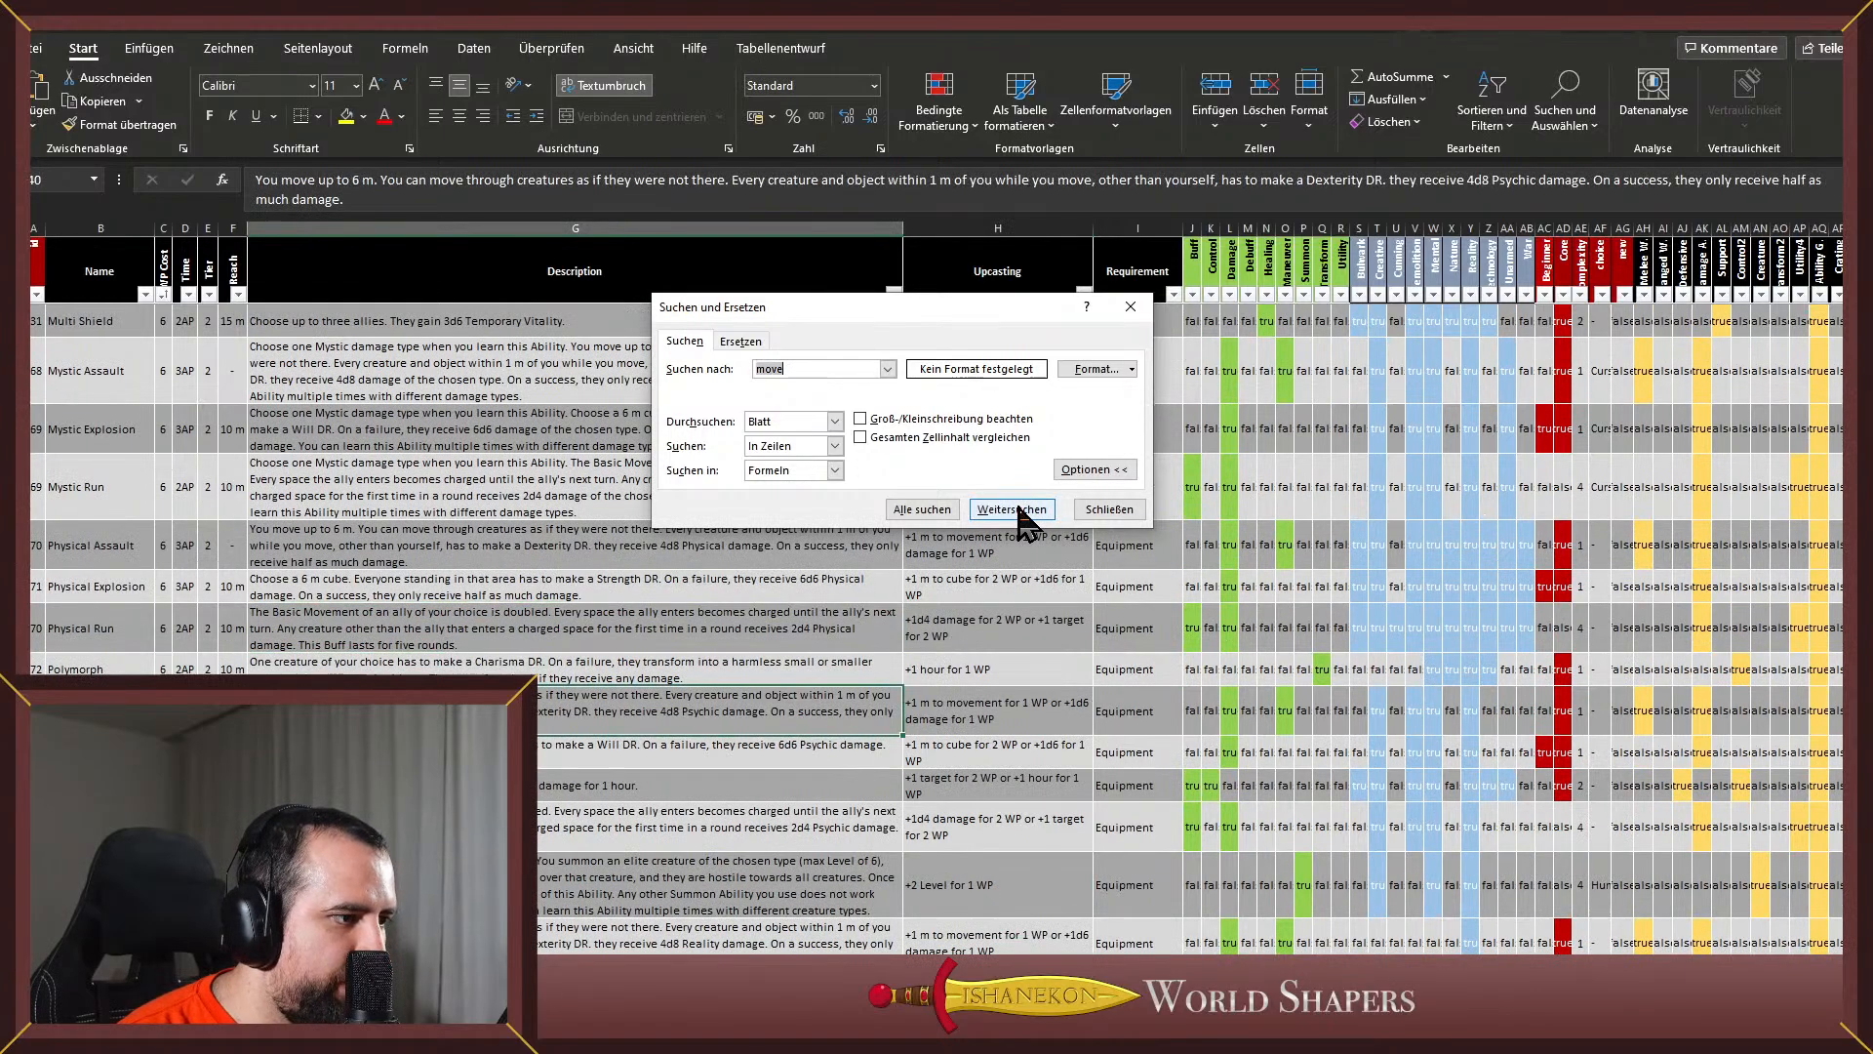
click(1020, 511)
click(1020, 511)
click(1019, 511)
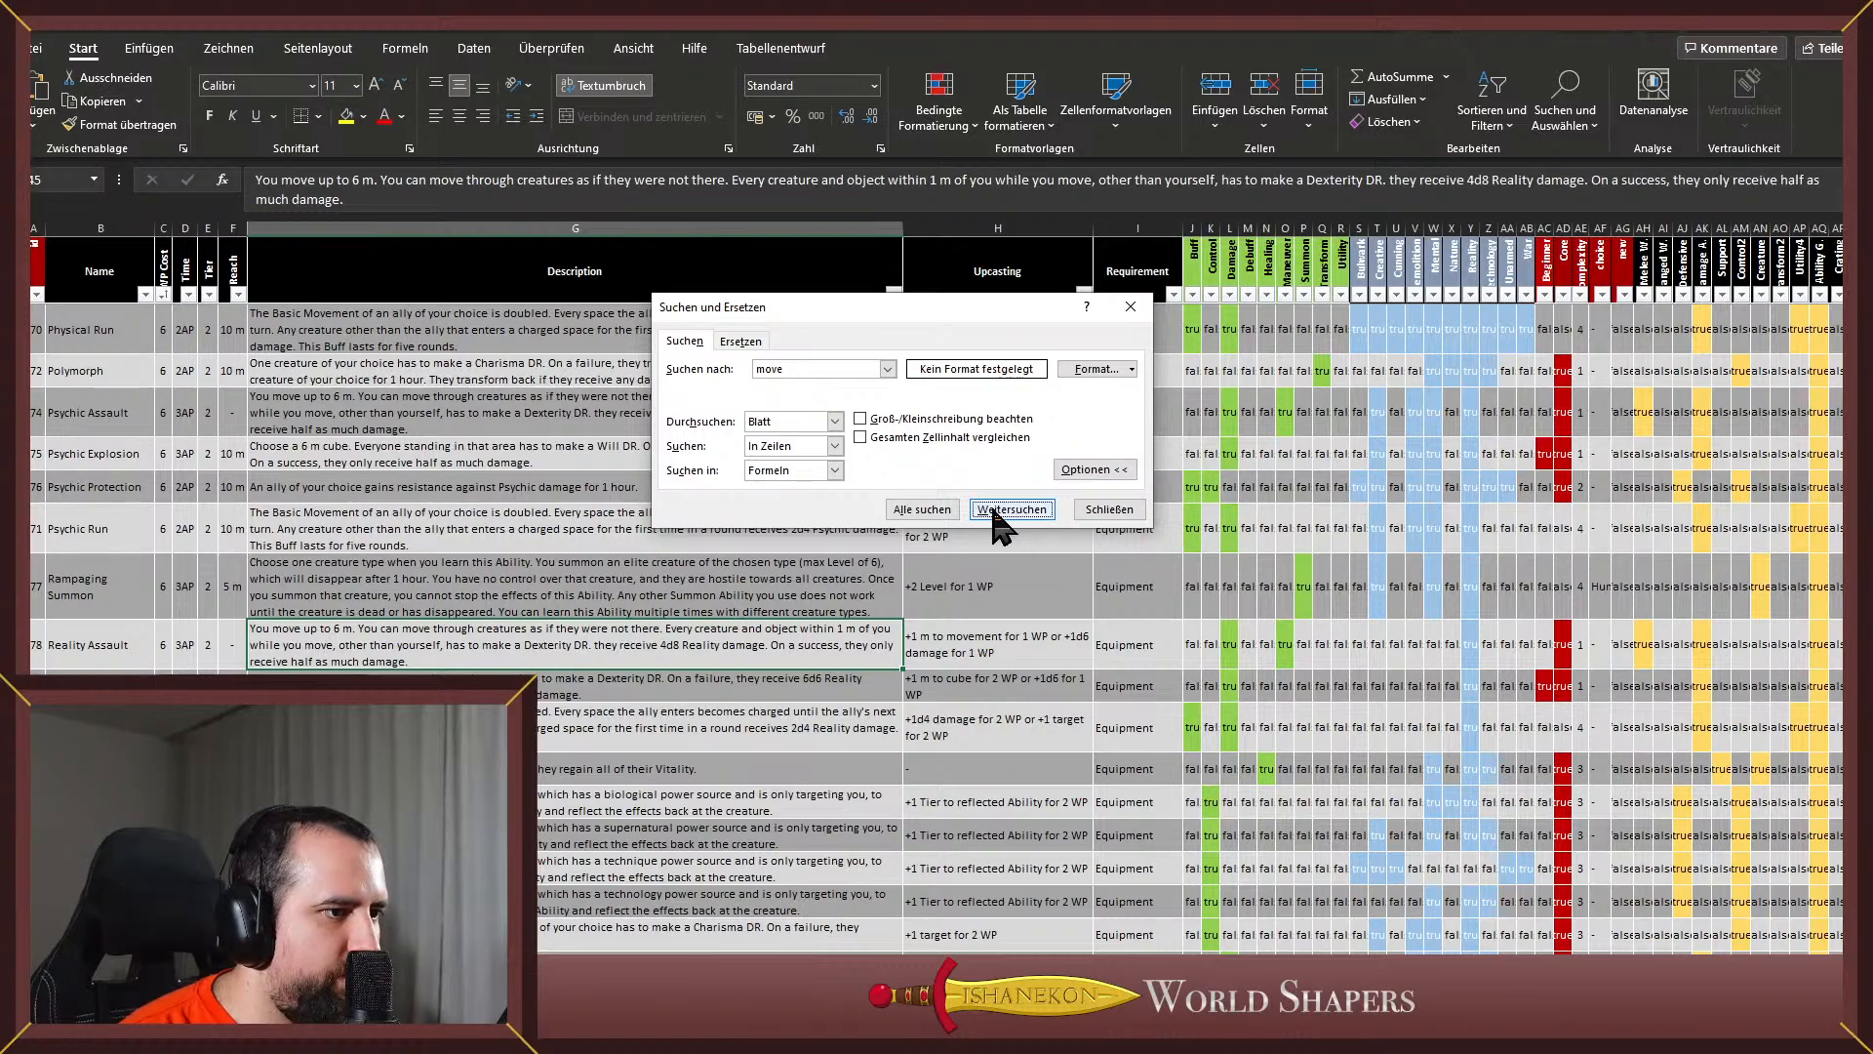
Look back over the neighbouring 5 and 6 WP abilities and check Reality Assault's upcasting for its movement increase
scroll(402, 547, up, 15)
scroll(493, 629, up, 2)
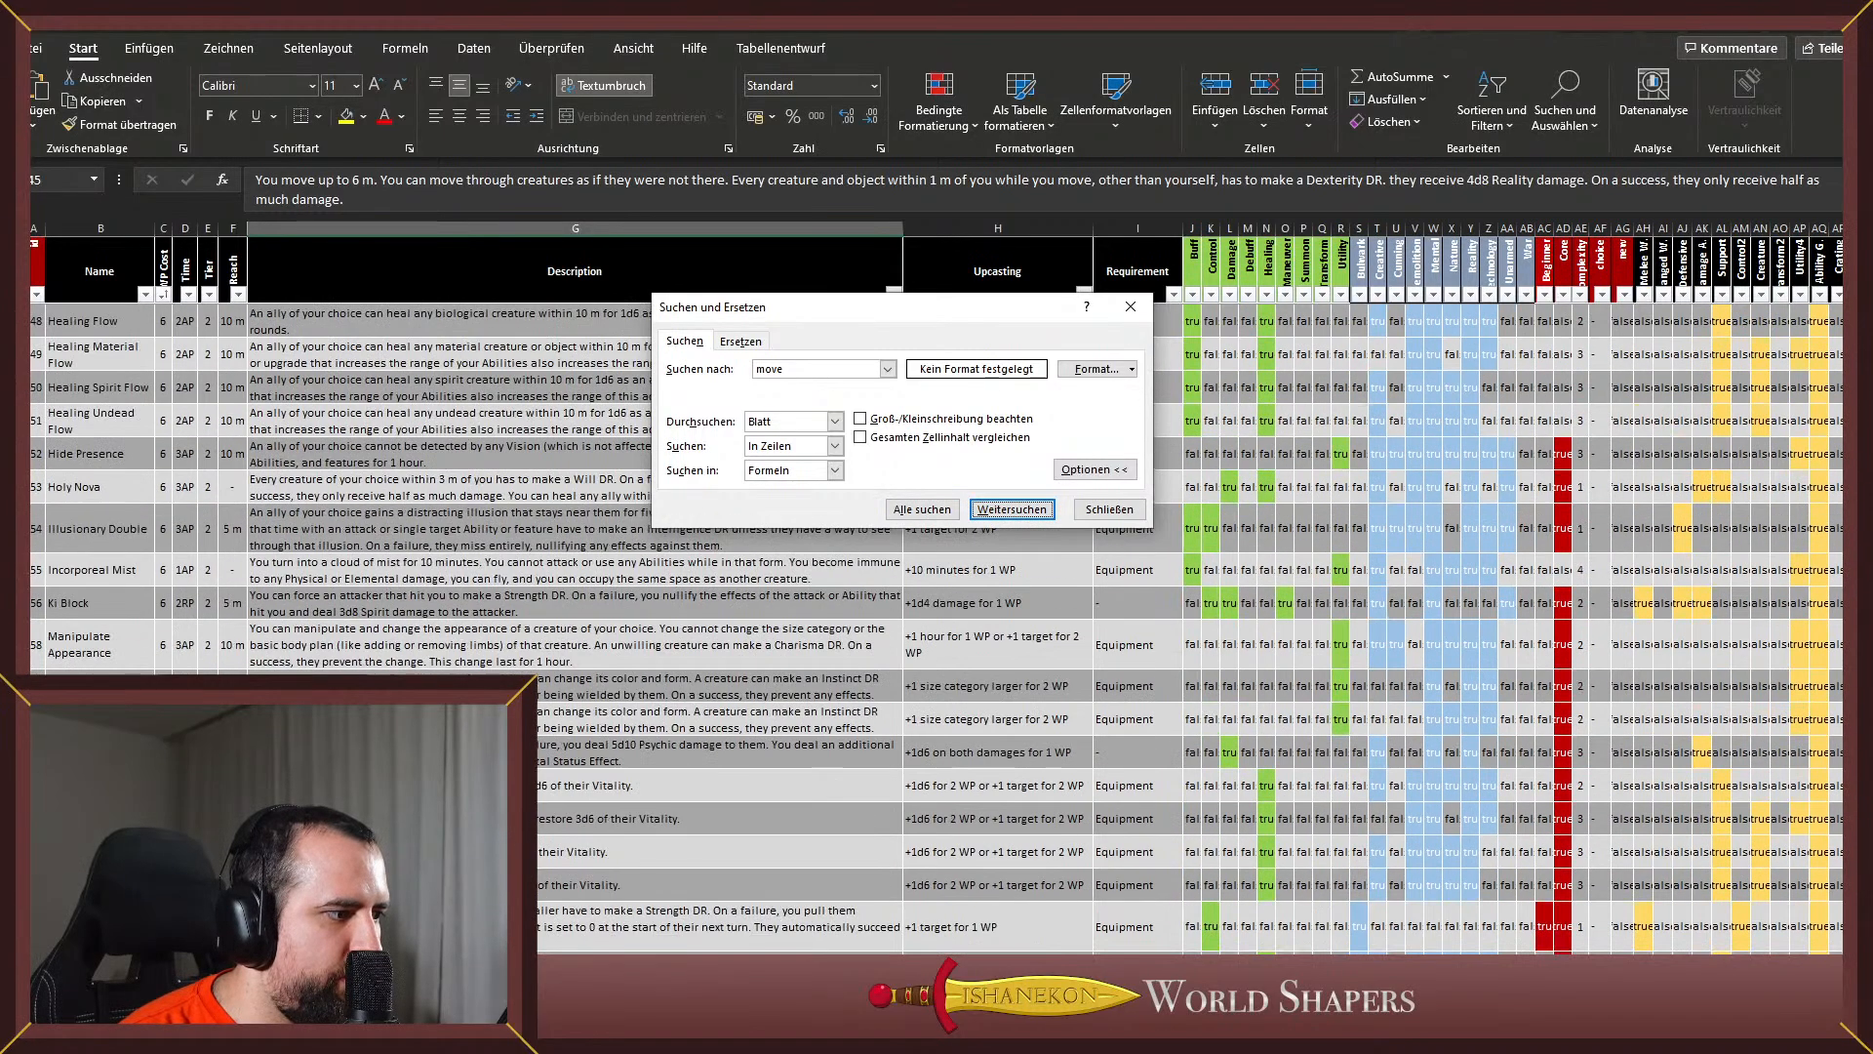
scroll(505, 635, up, 4)
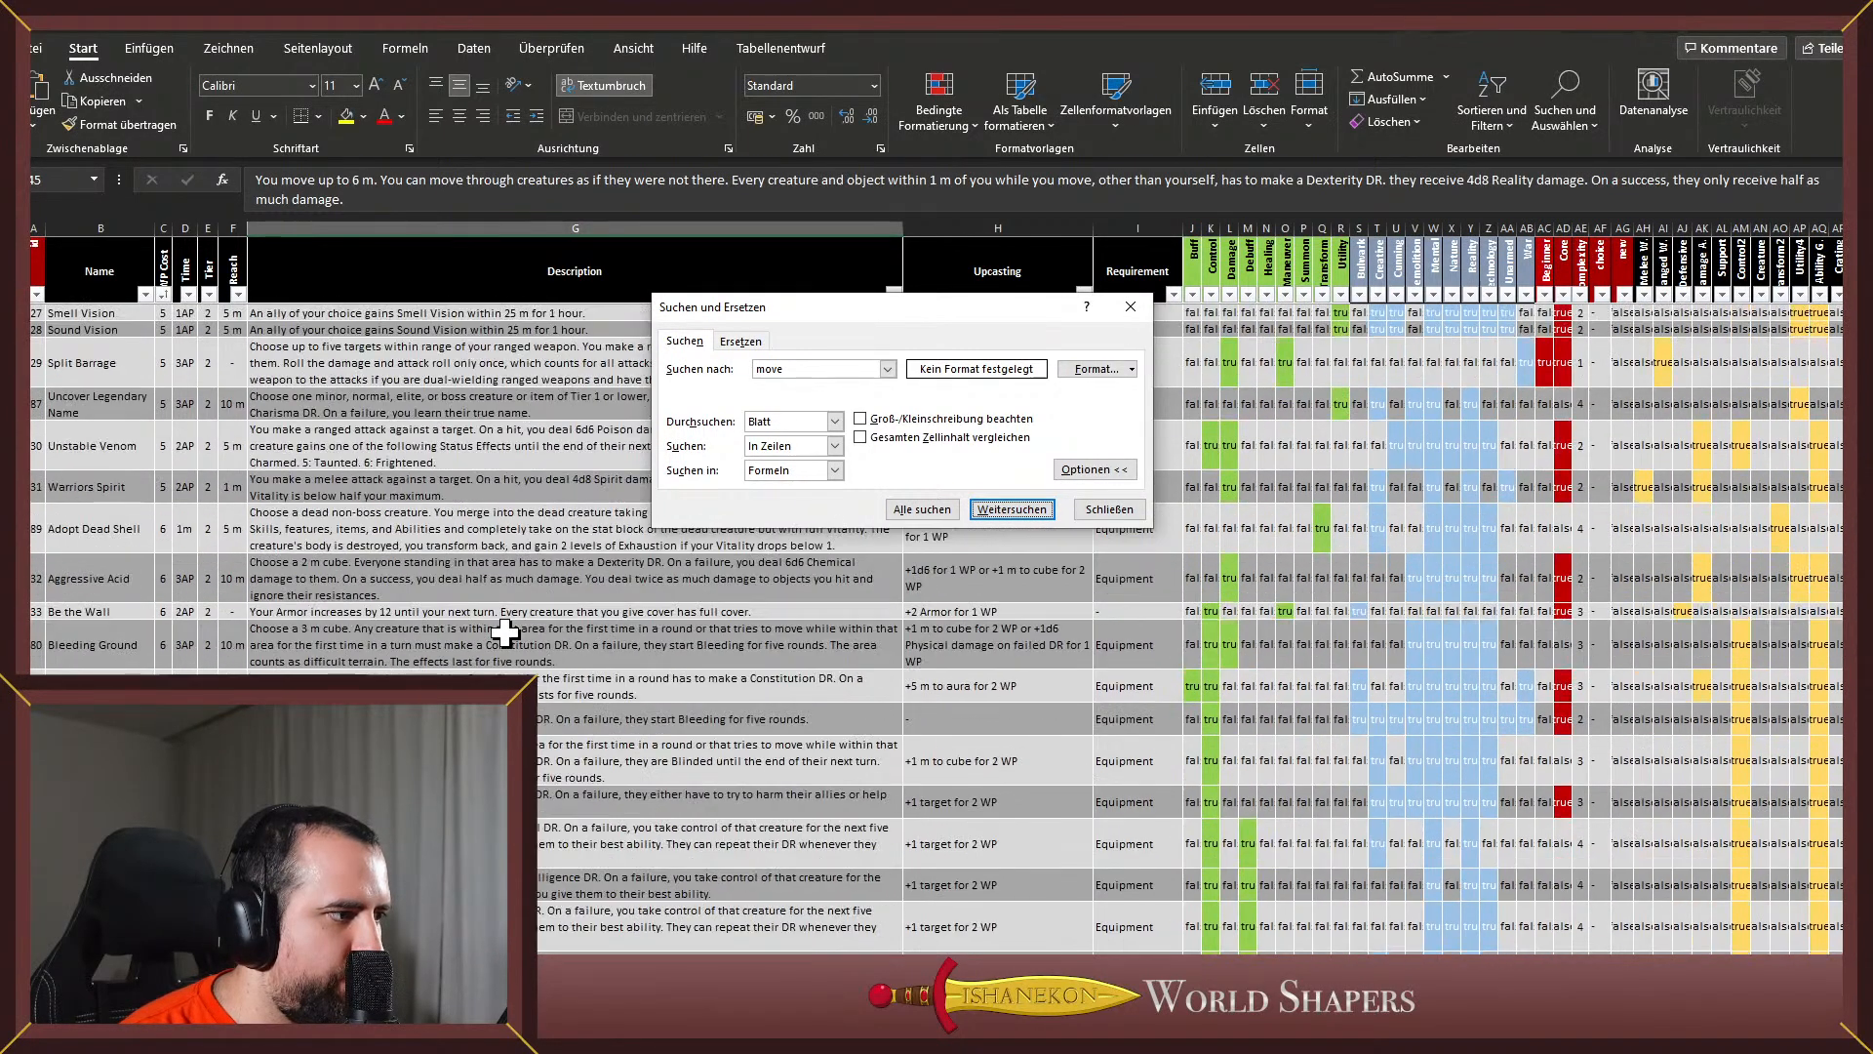
scroll(504, 634, down, 10)
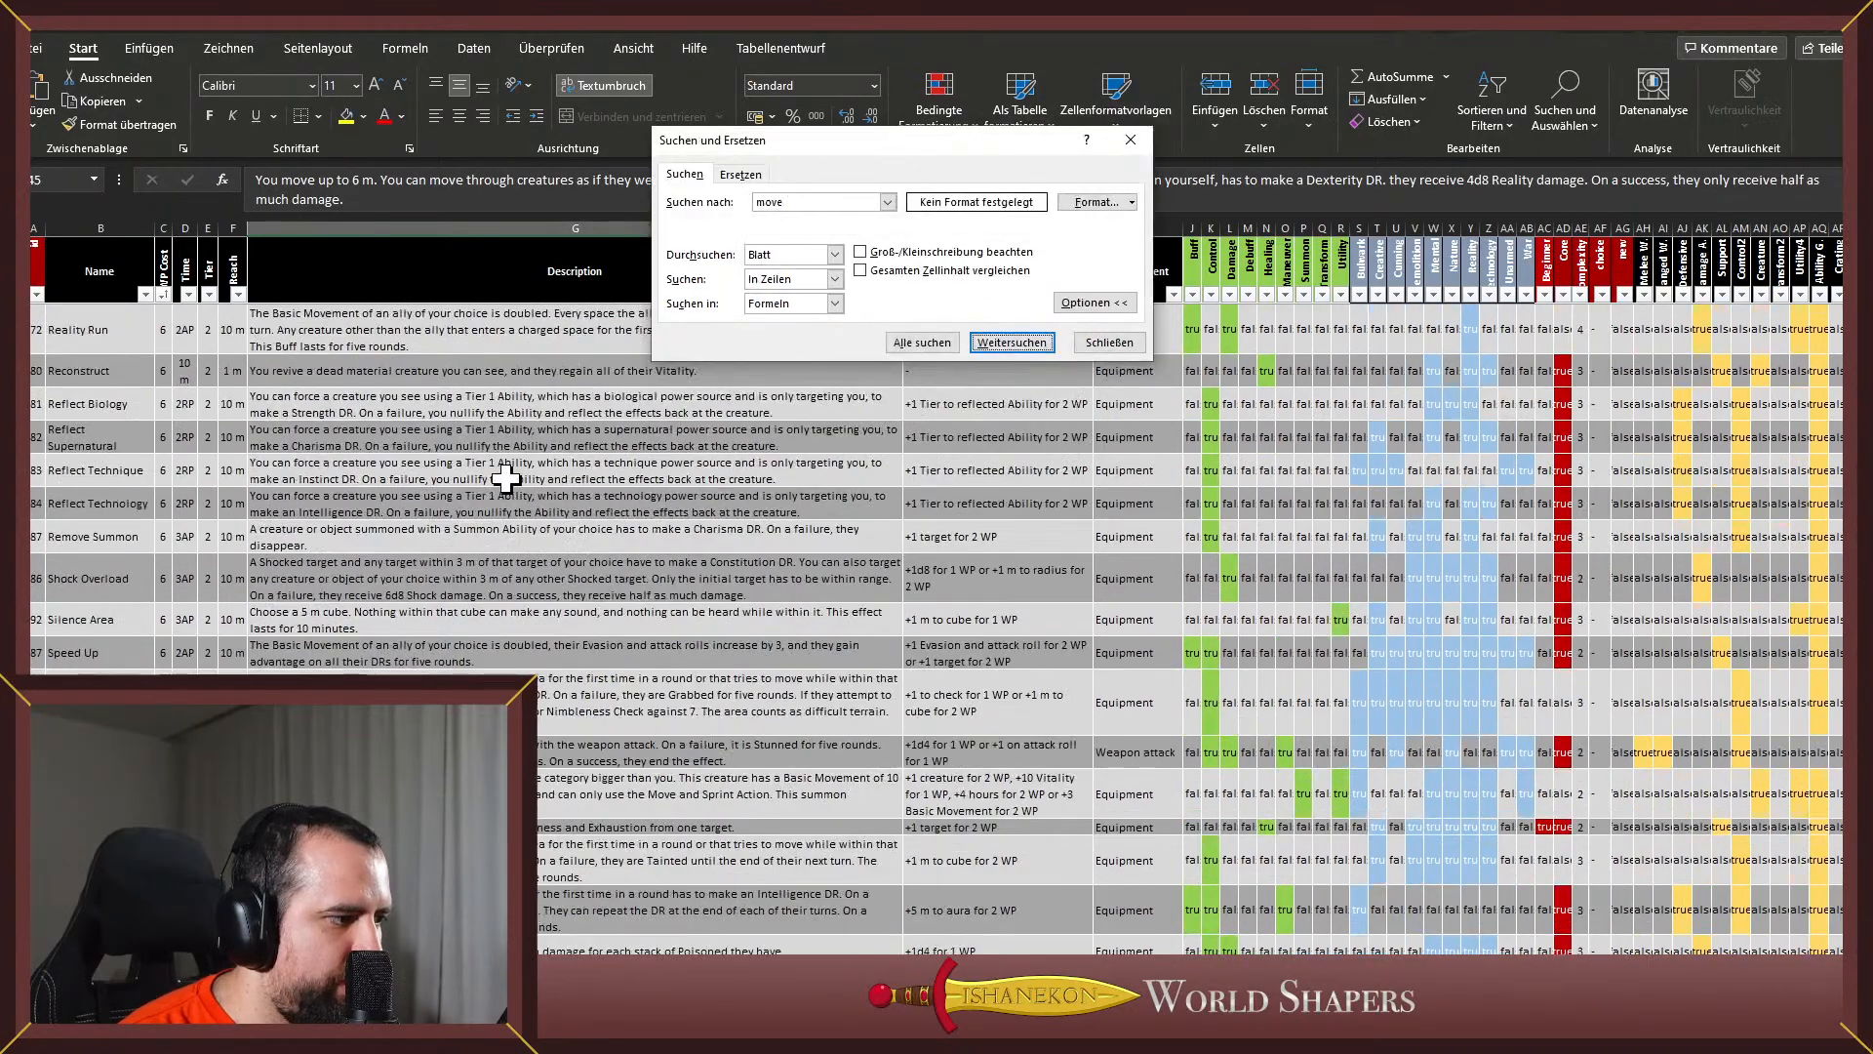
scroll(546, 493, up, 10)
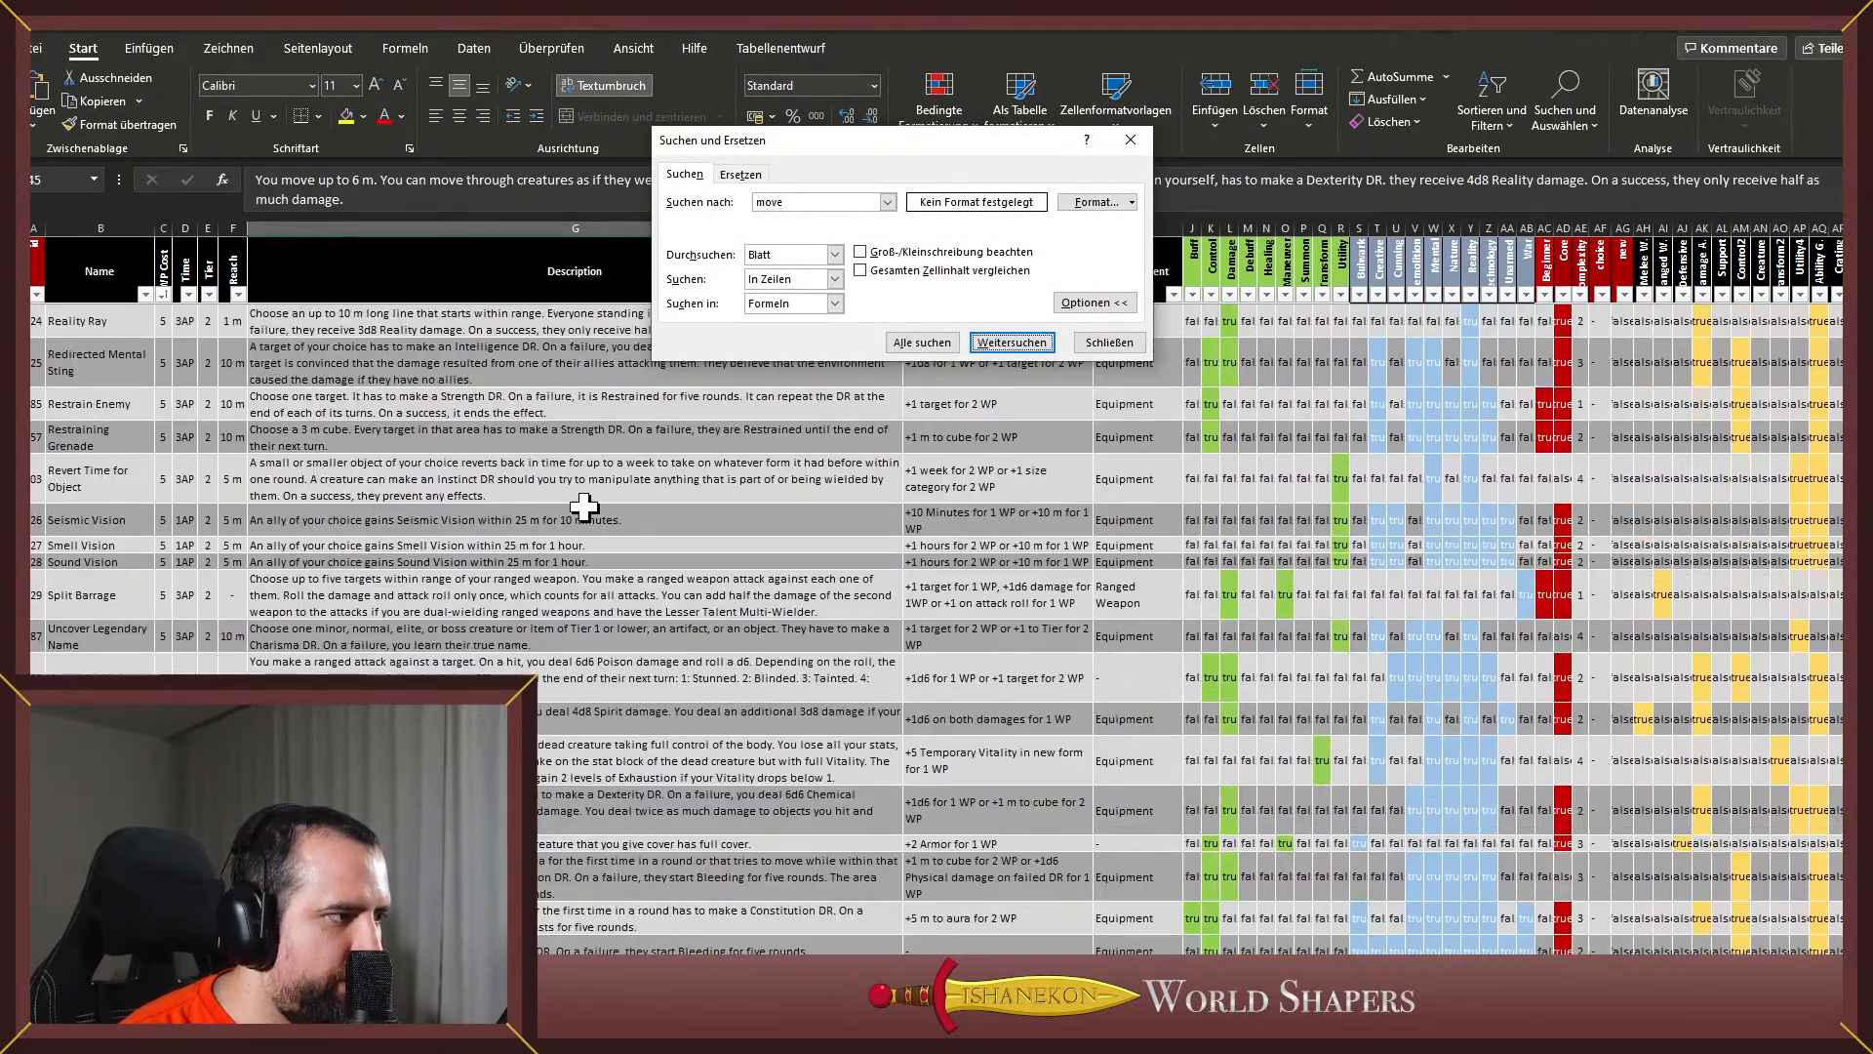
click(1008, 342)
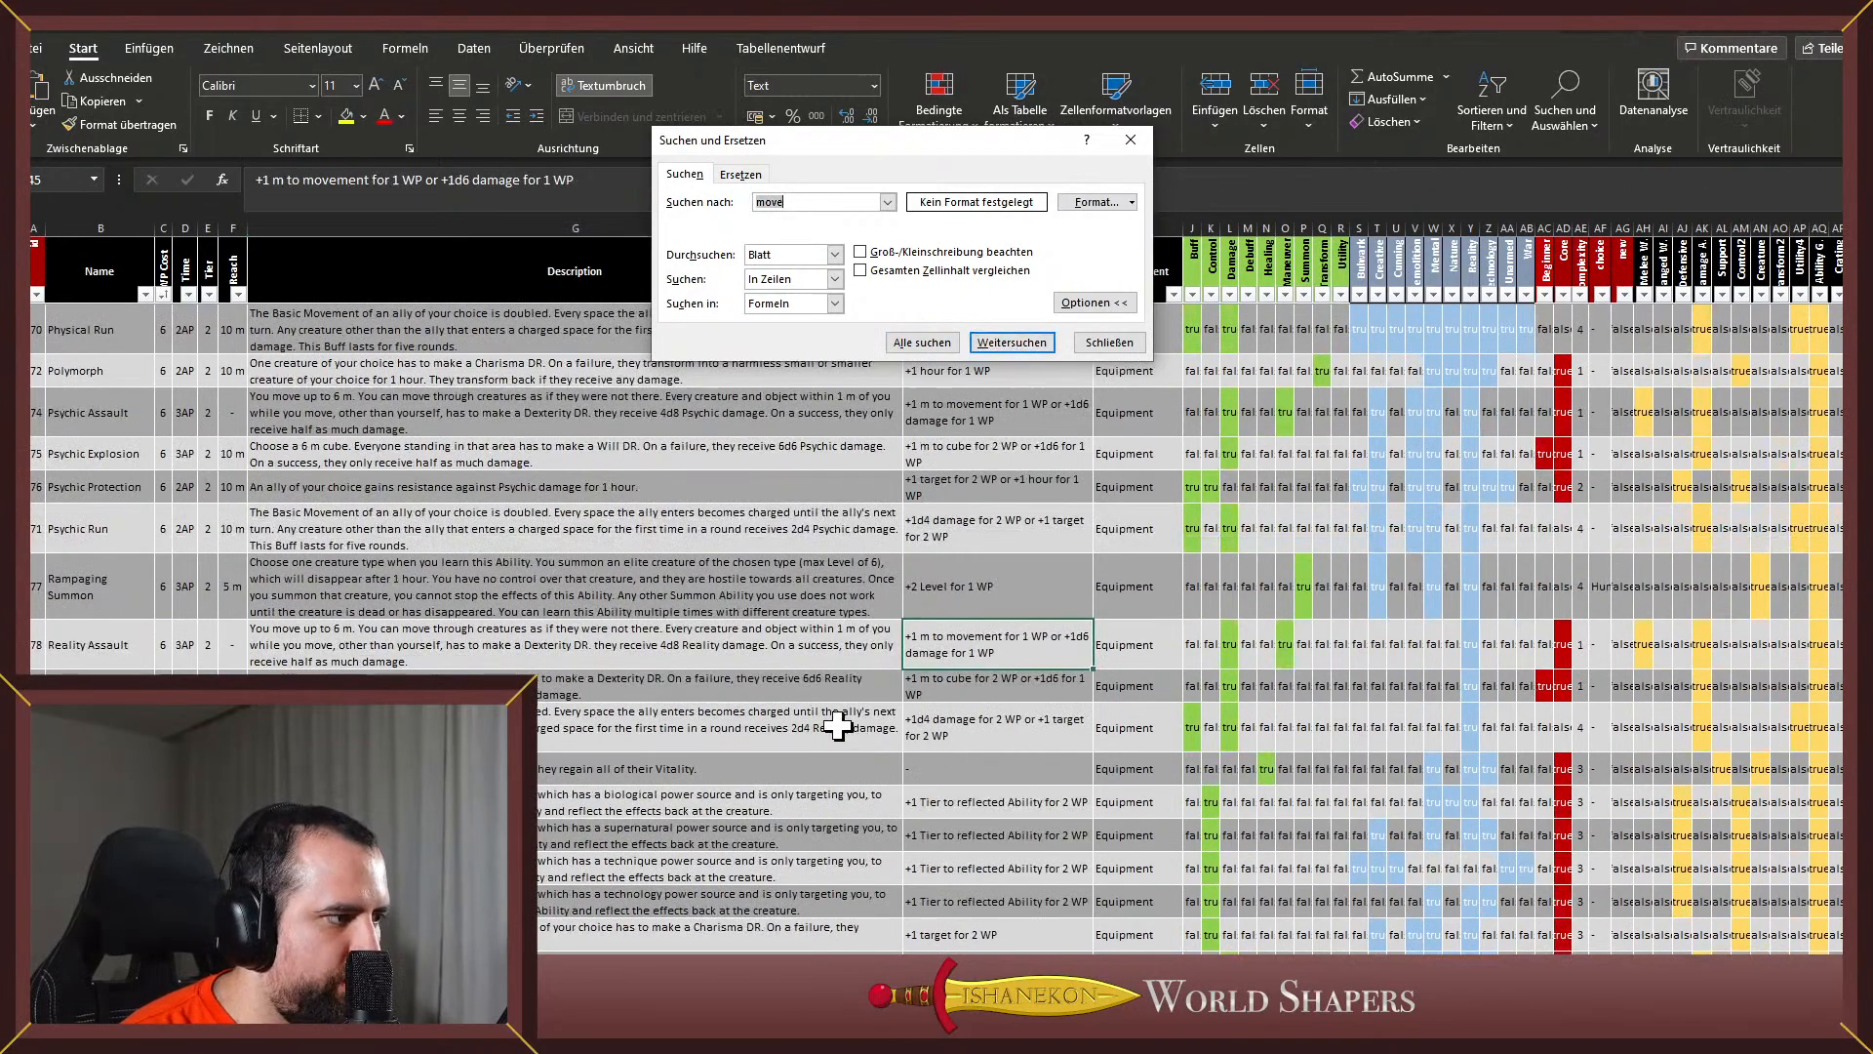
scroll(828, 714, up, 2)
click(494, 485)
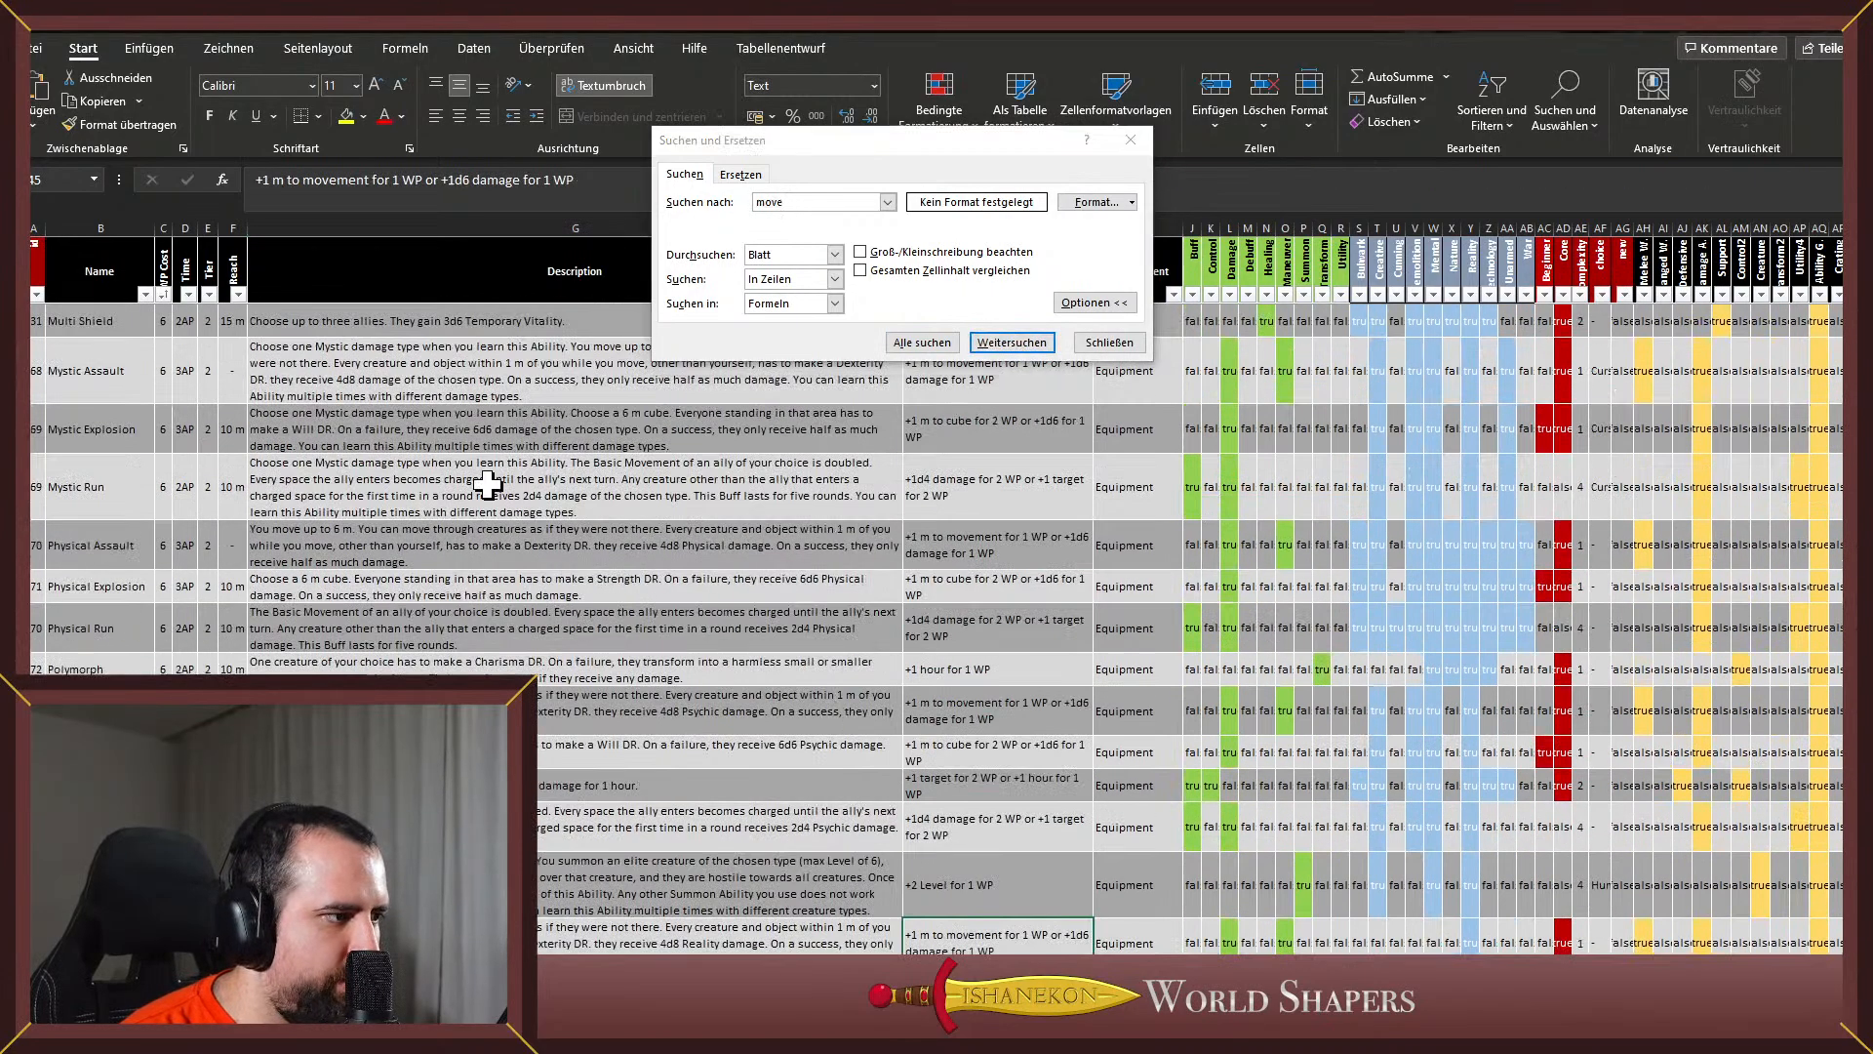
Go through the "move" matches again from Psychic Assault to Sticky Ground, checking descriptions and upcasting for movement distances
click(1015, 343)
click(1014, 343)
click(1014, 343)
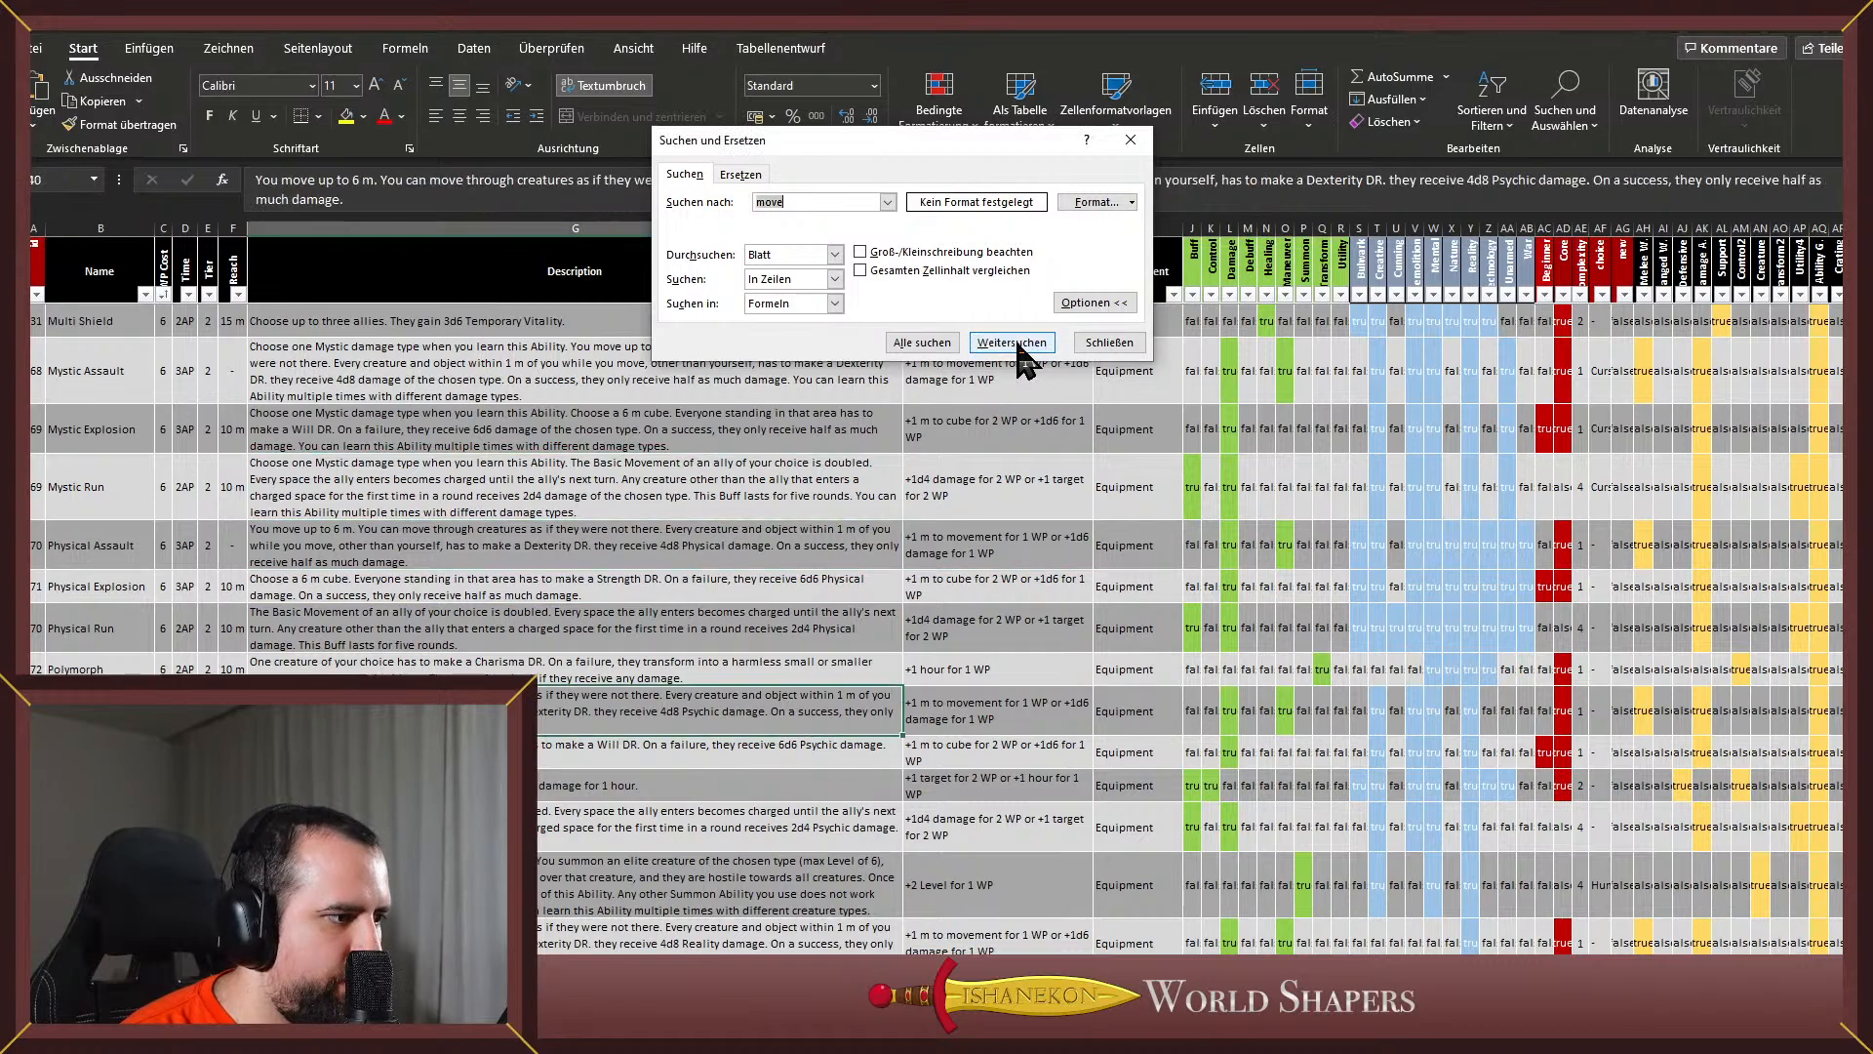
click(1015, 343)
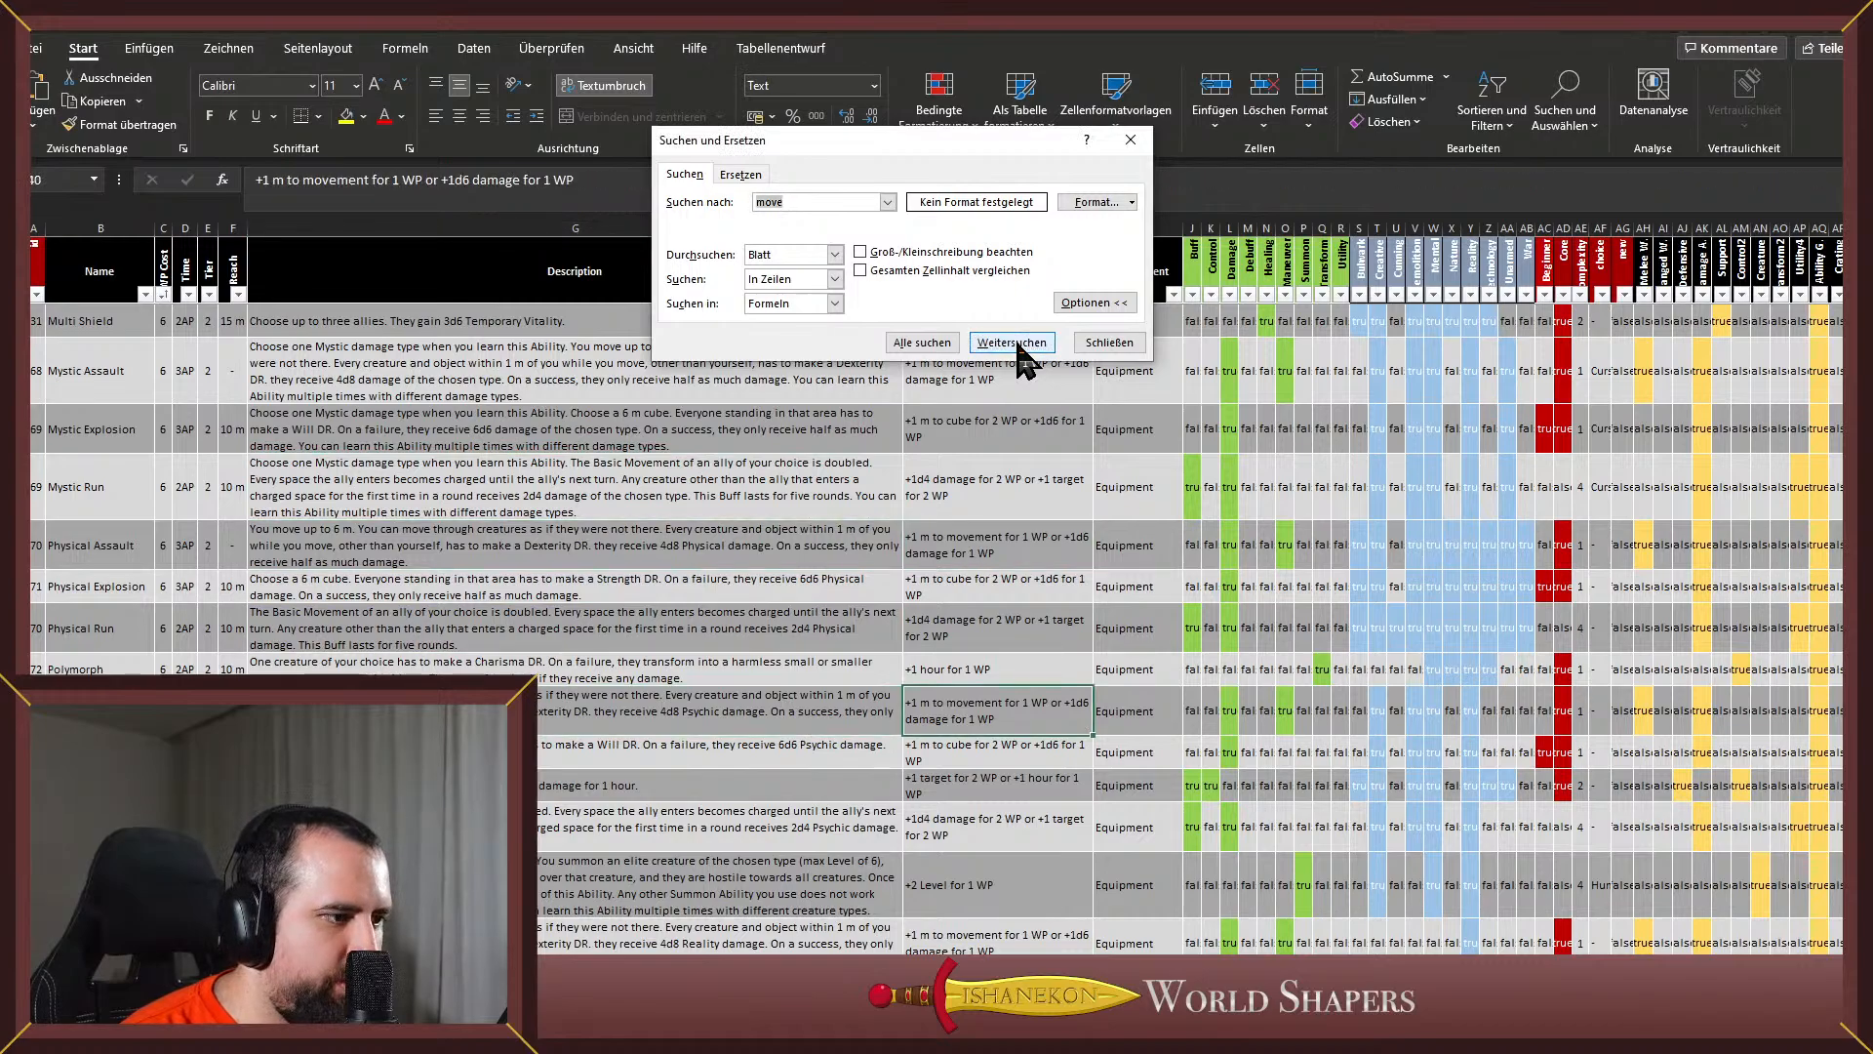
click(1015, 343)
click(1015, 343)
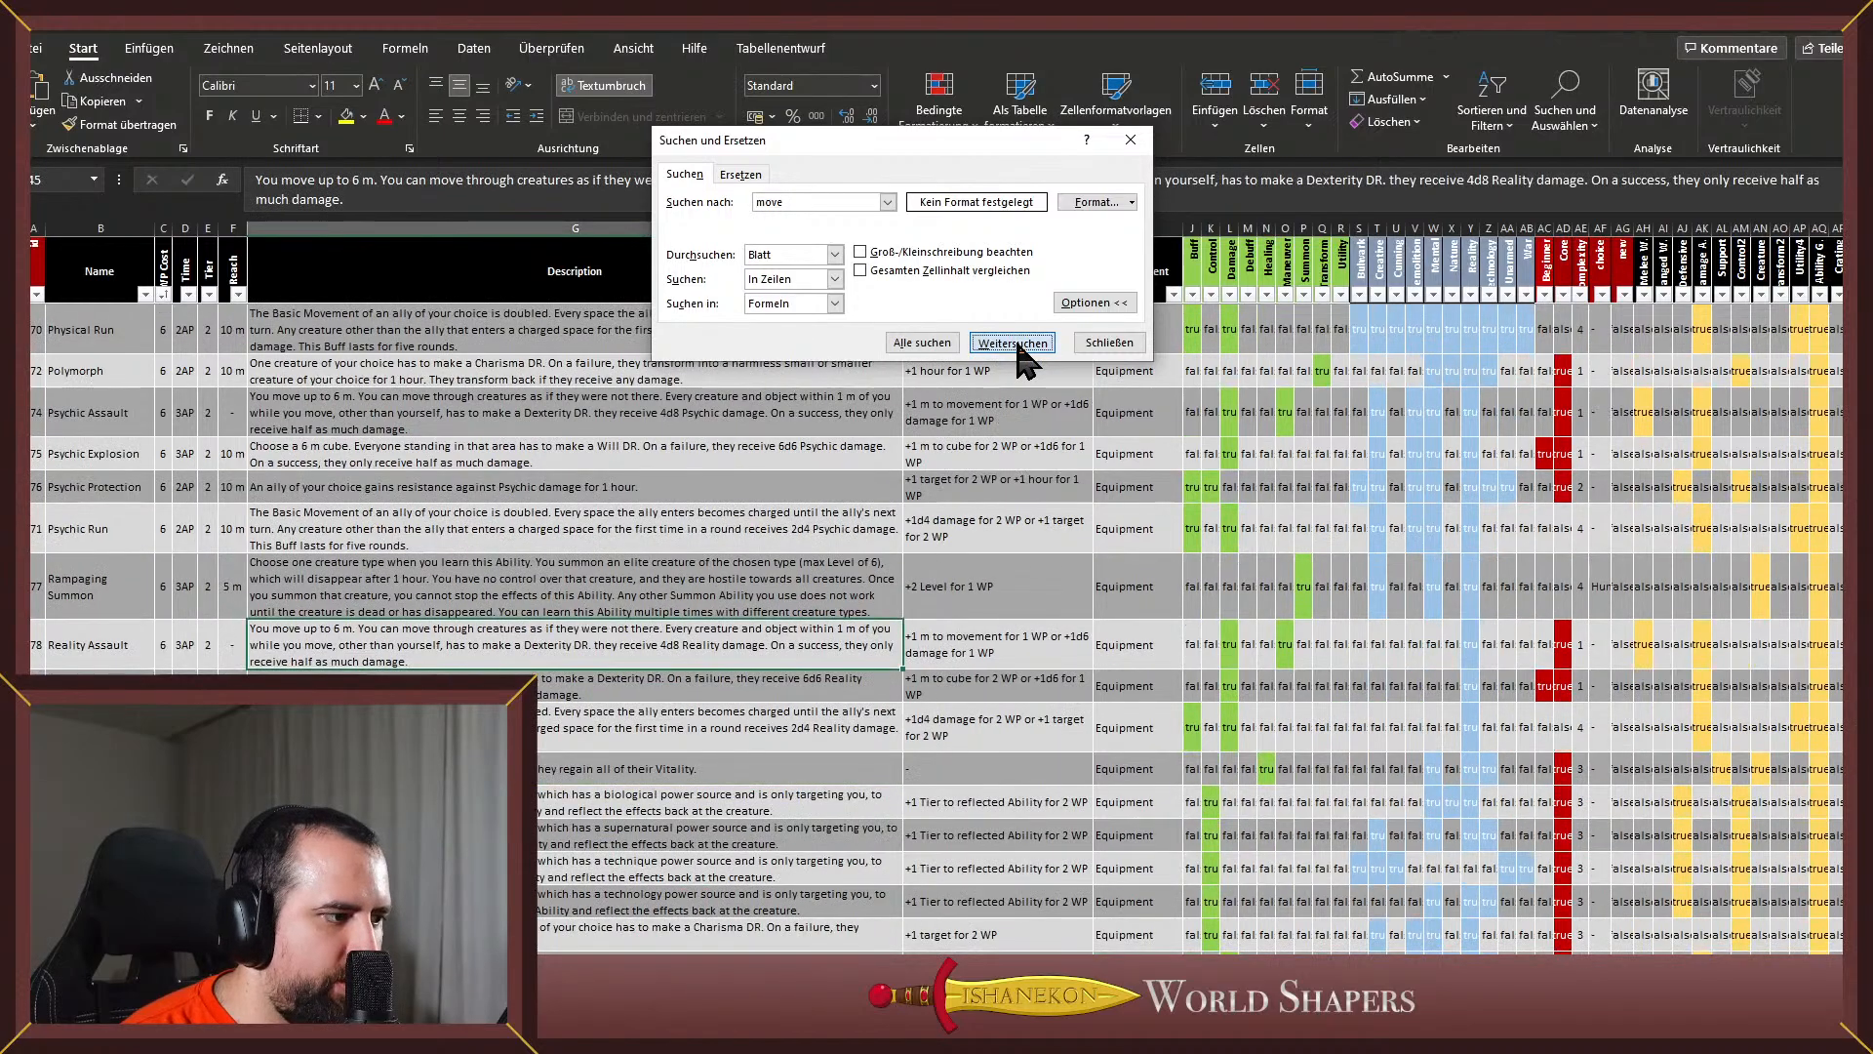
click(1015, 343)
click(1015, 343)
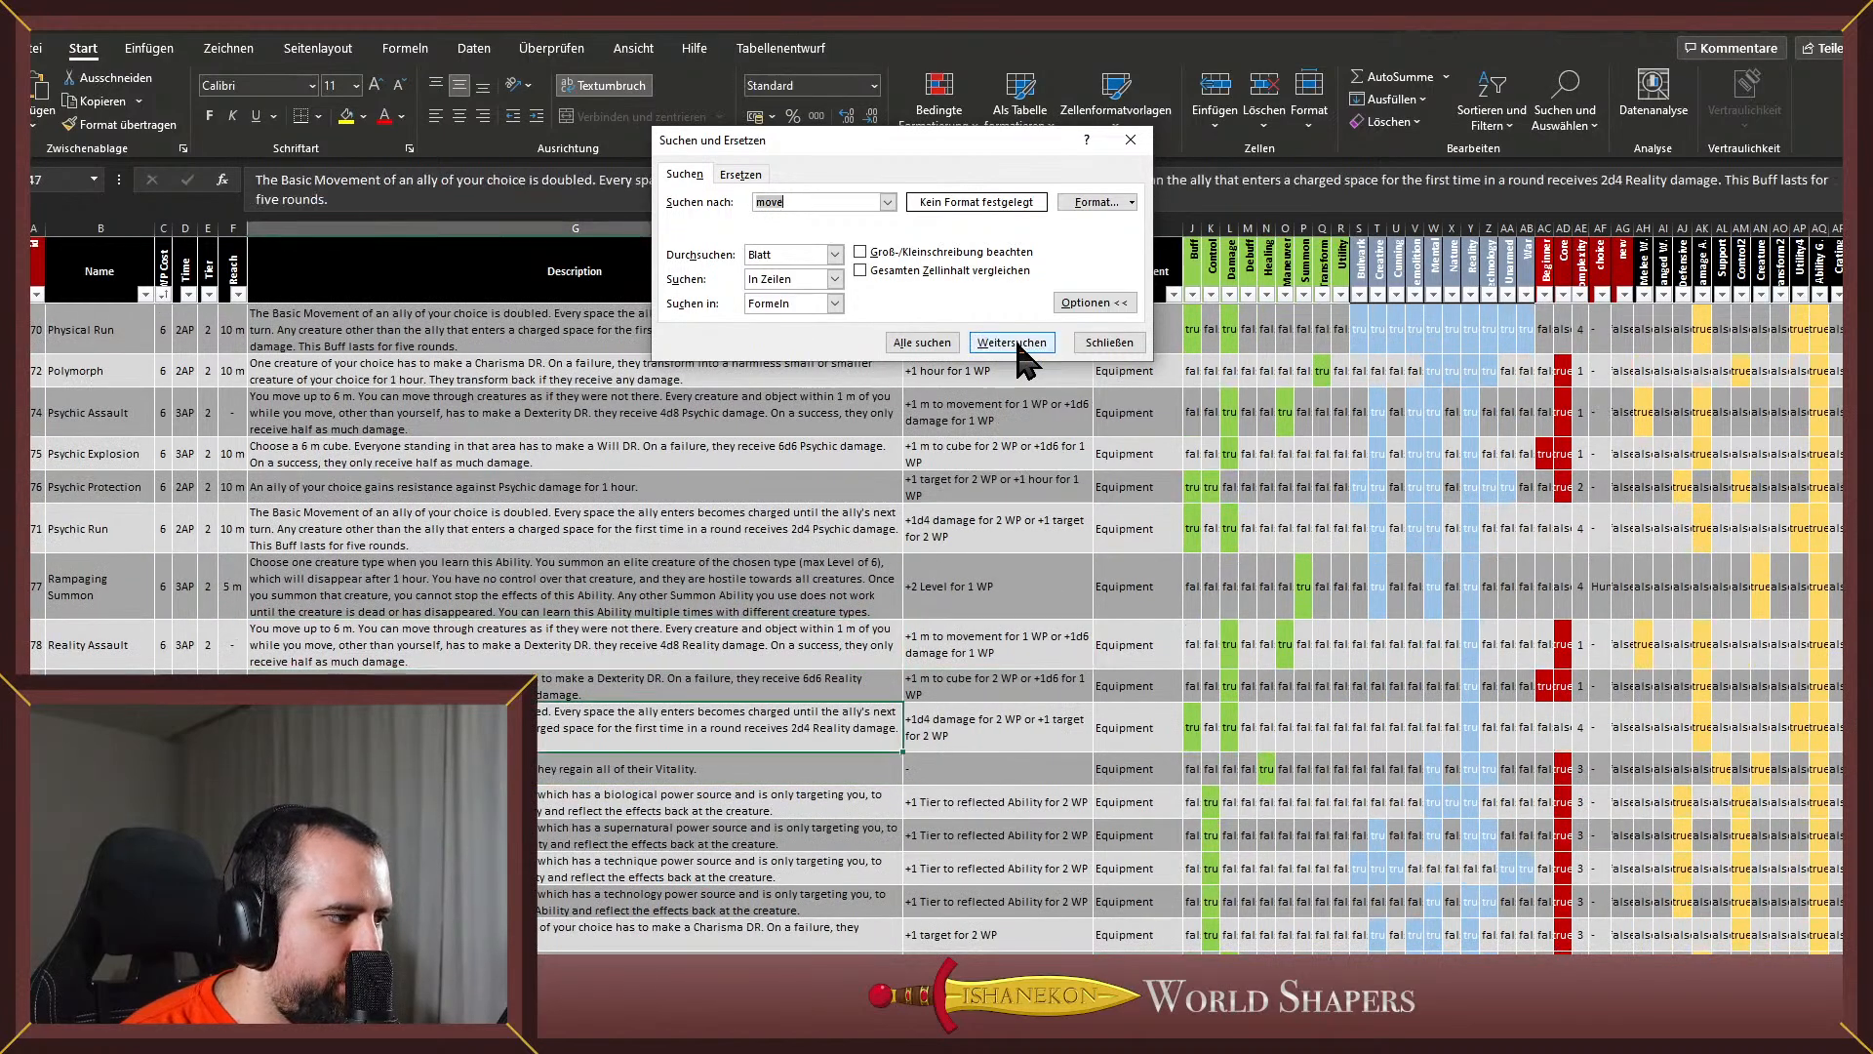
click(1015, 343)
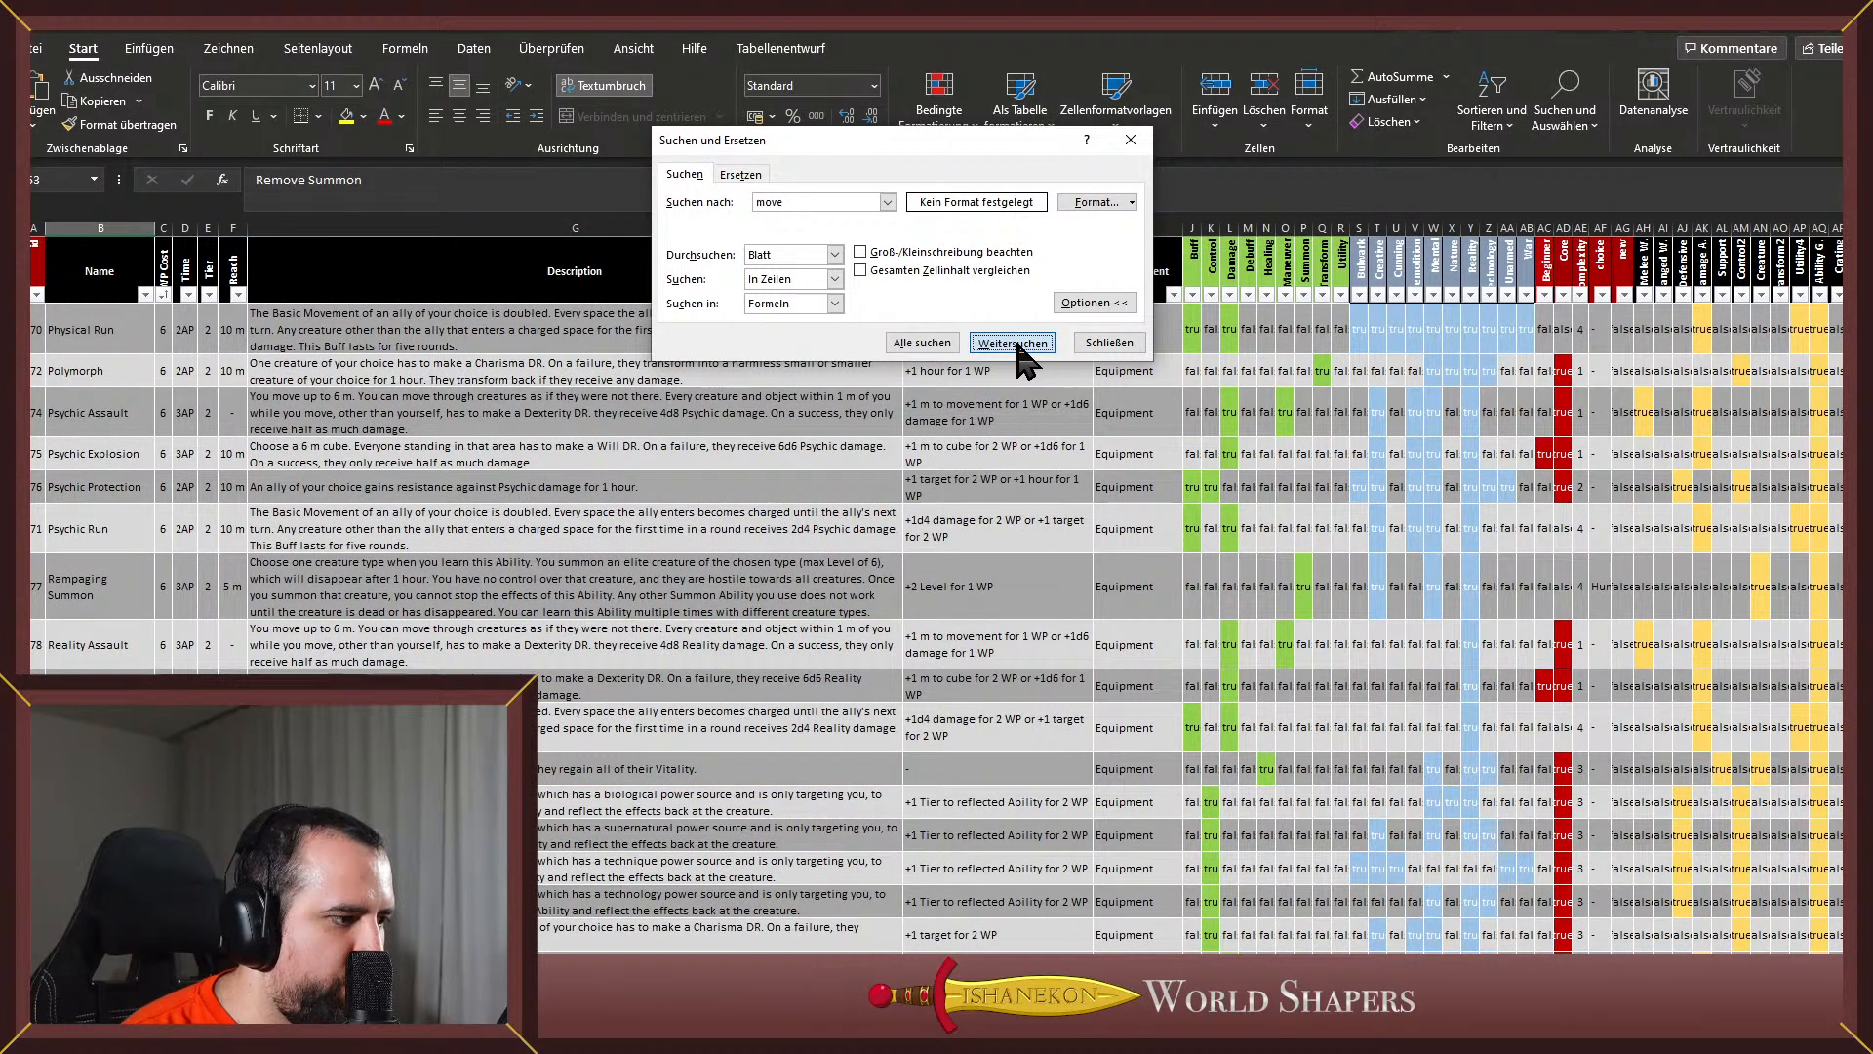
click(1015, 344)
click(1014, 344)
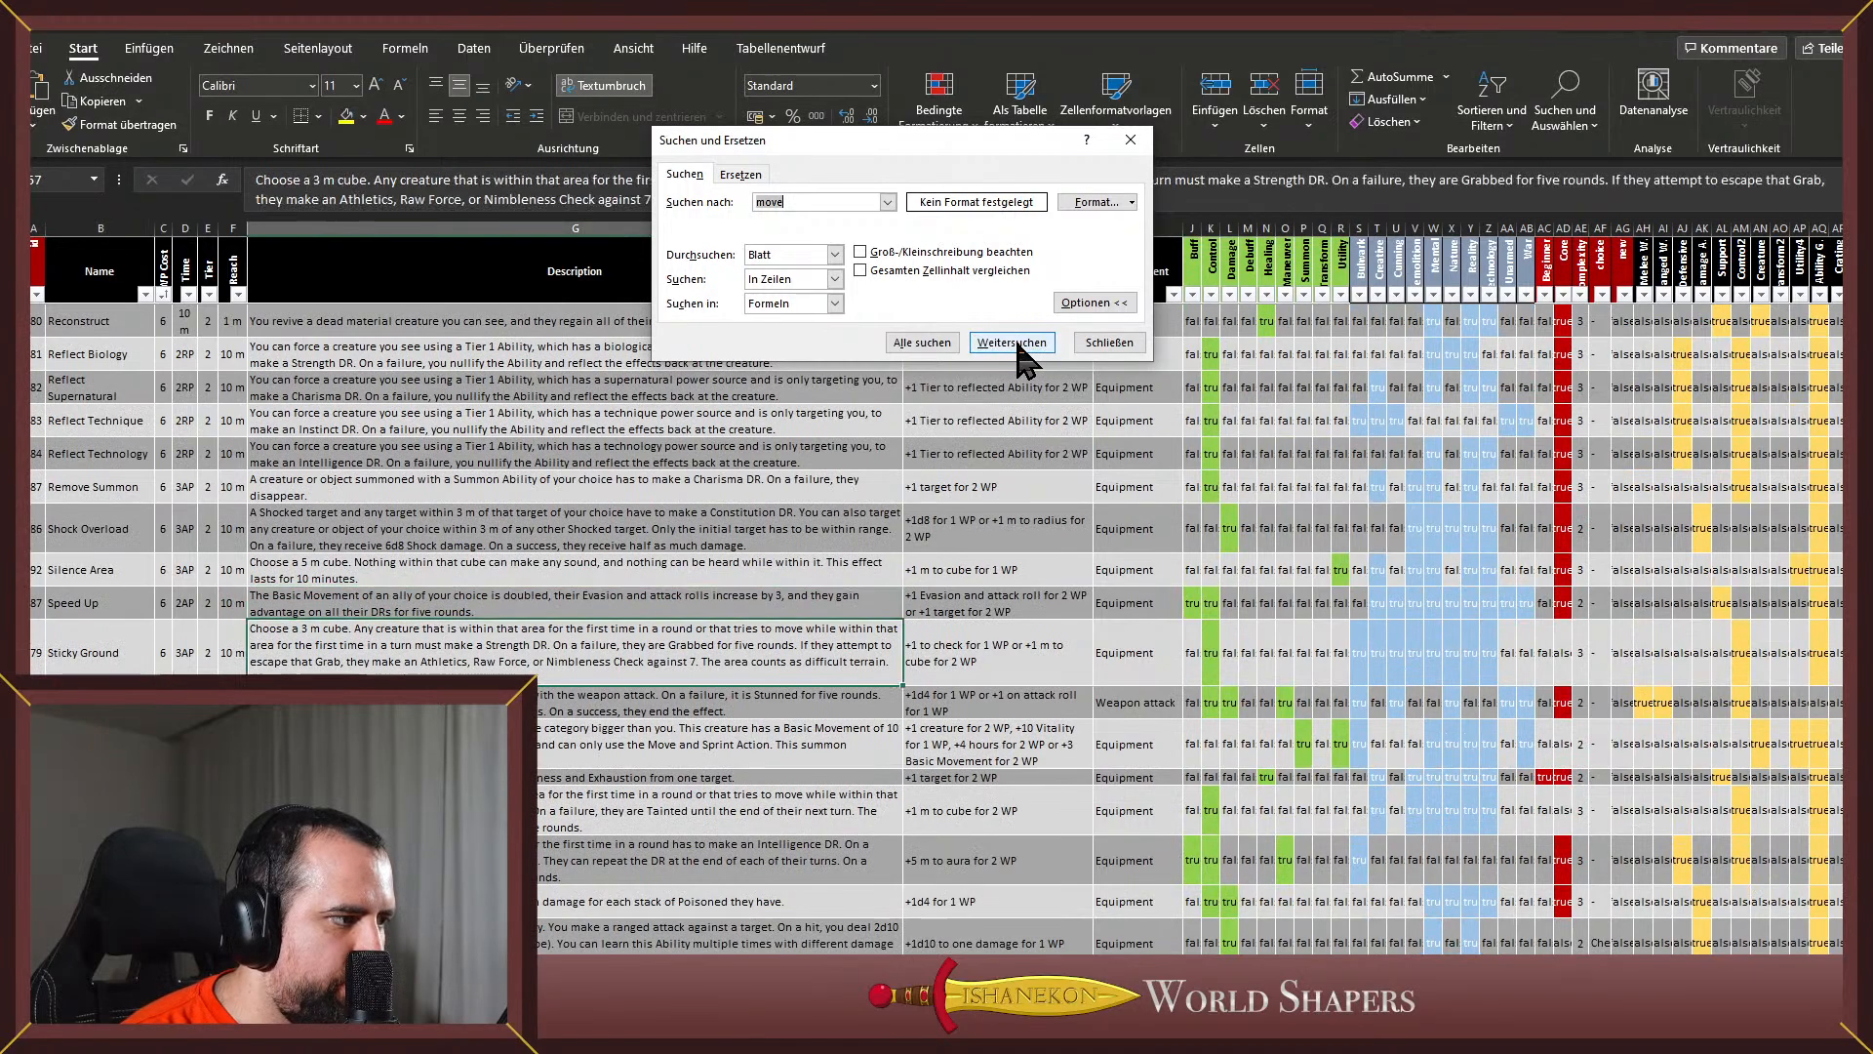
Continue through the "move" matches after Sticky Ground to Moving Wrath, examining its move distance and upcasting
click(1015, 343)
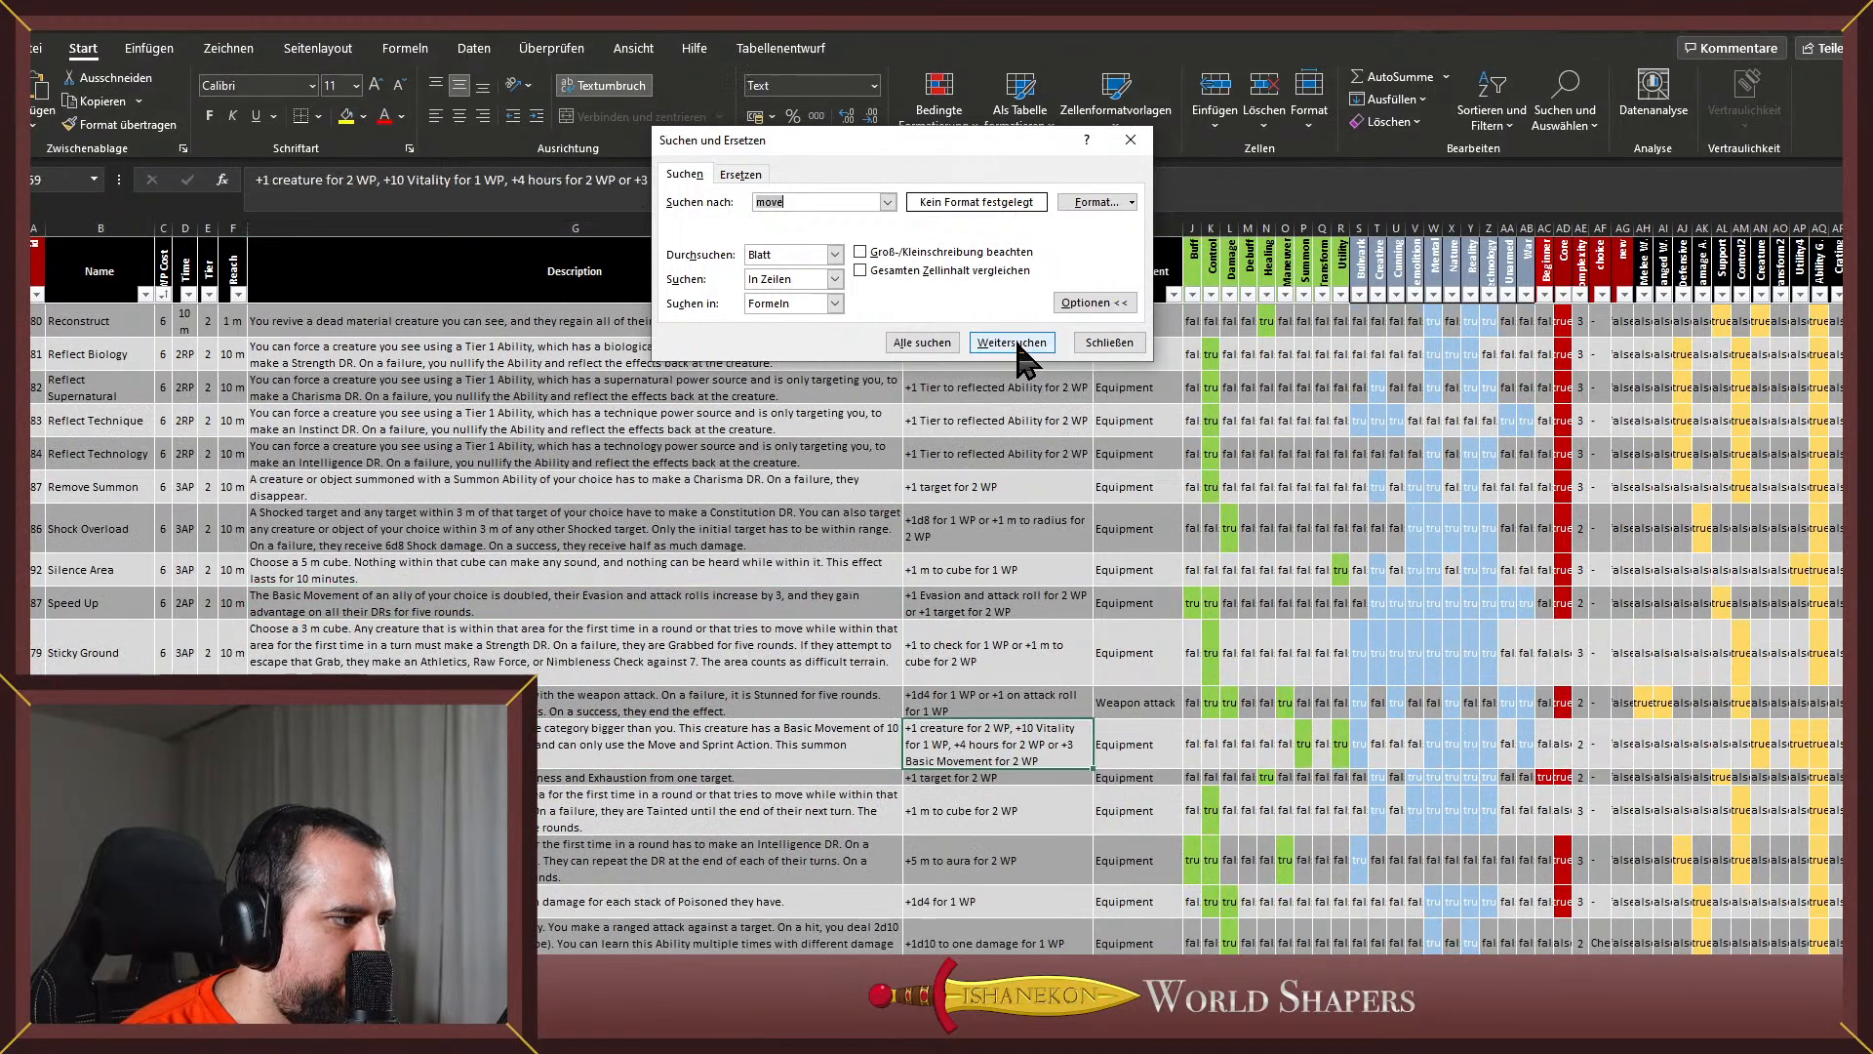
click(1013, 343)
click(1012, 343)
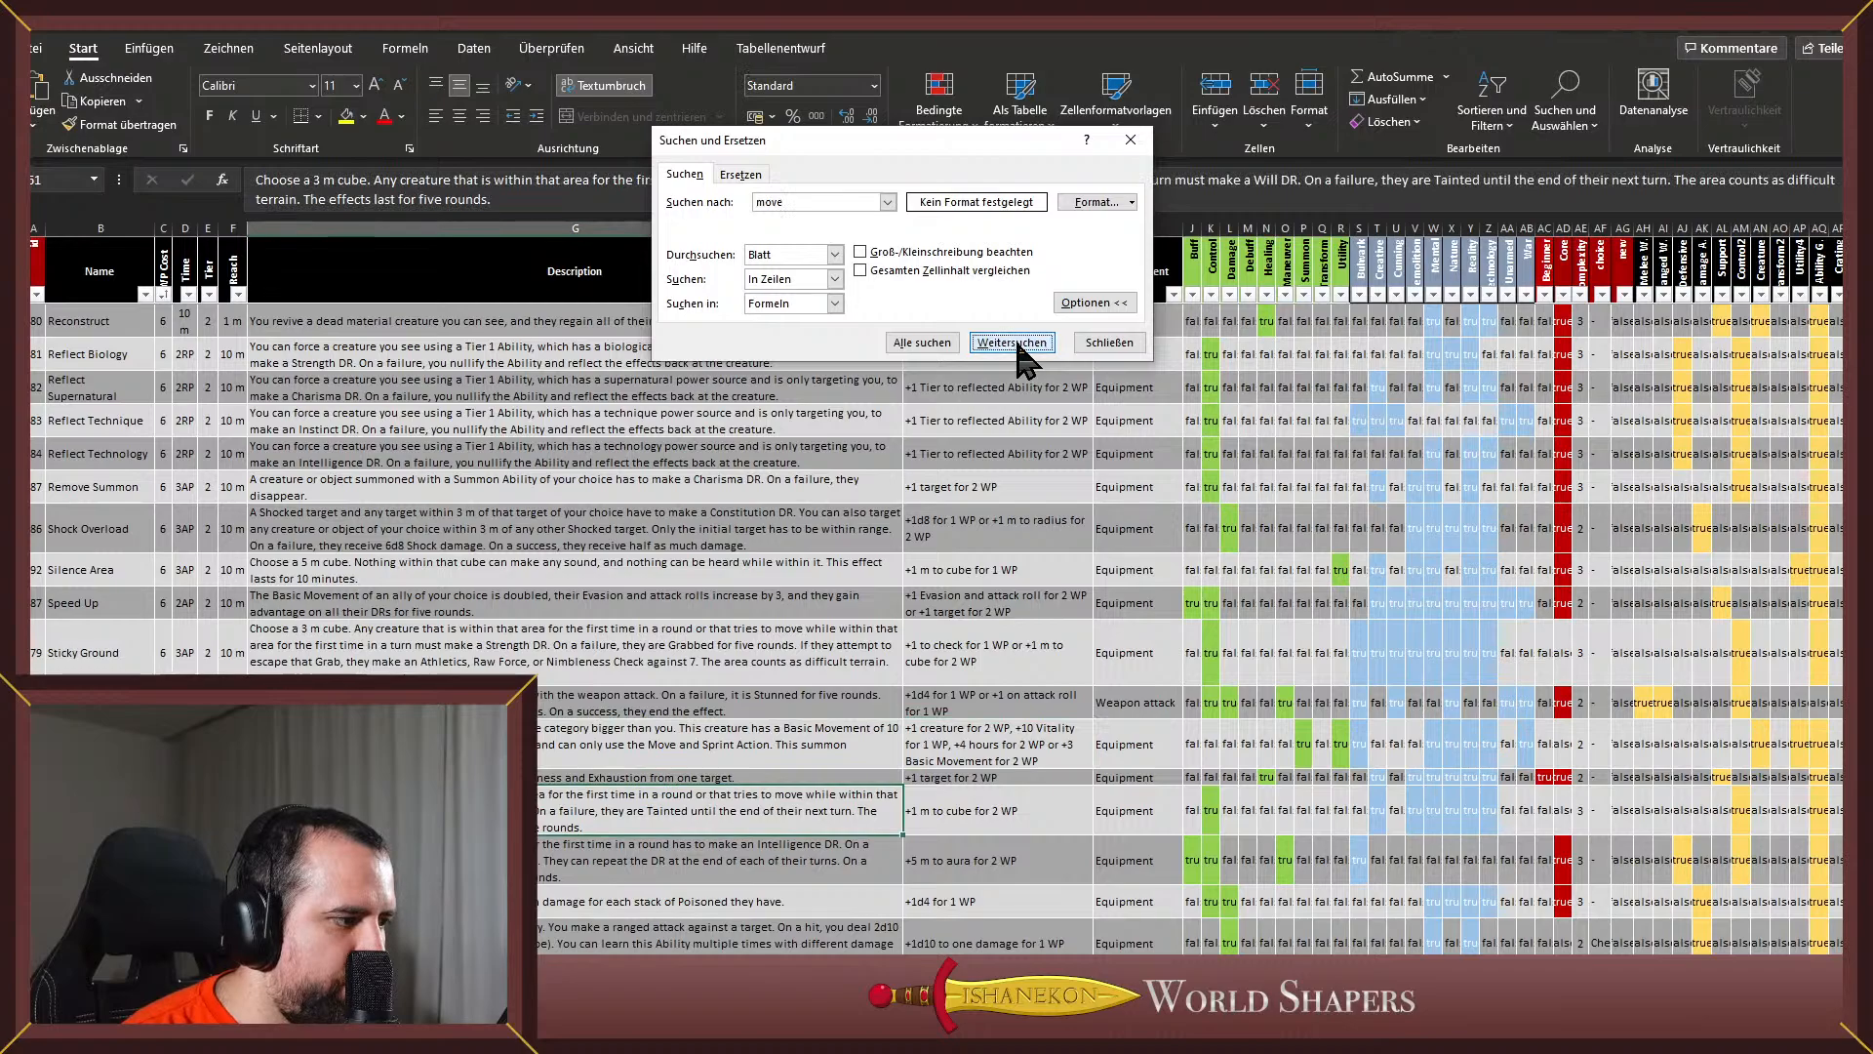
click(1013, 343)
click(1015, 343)
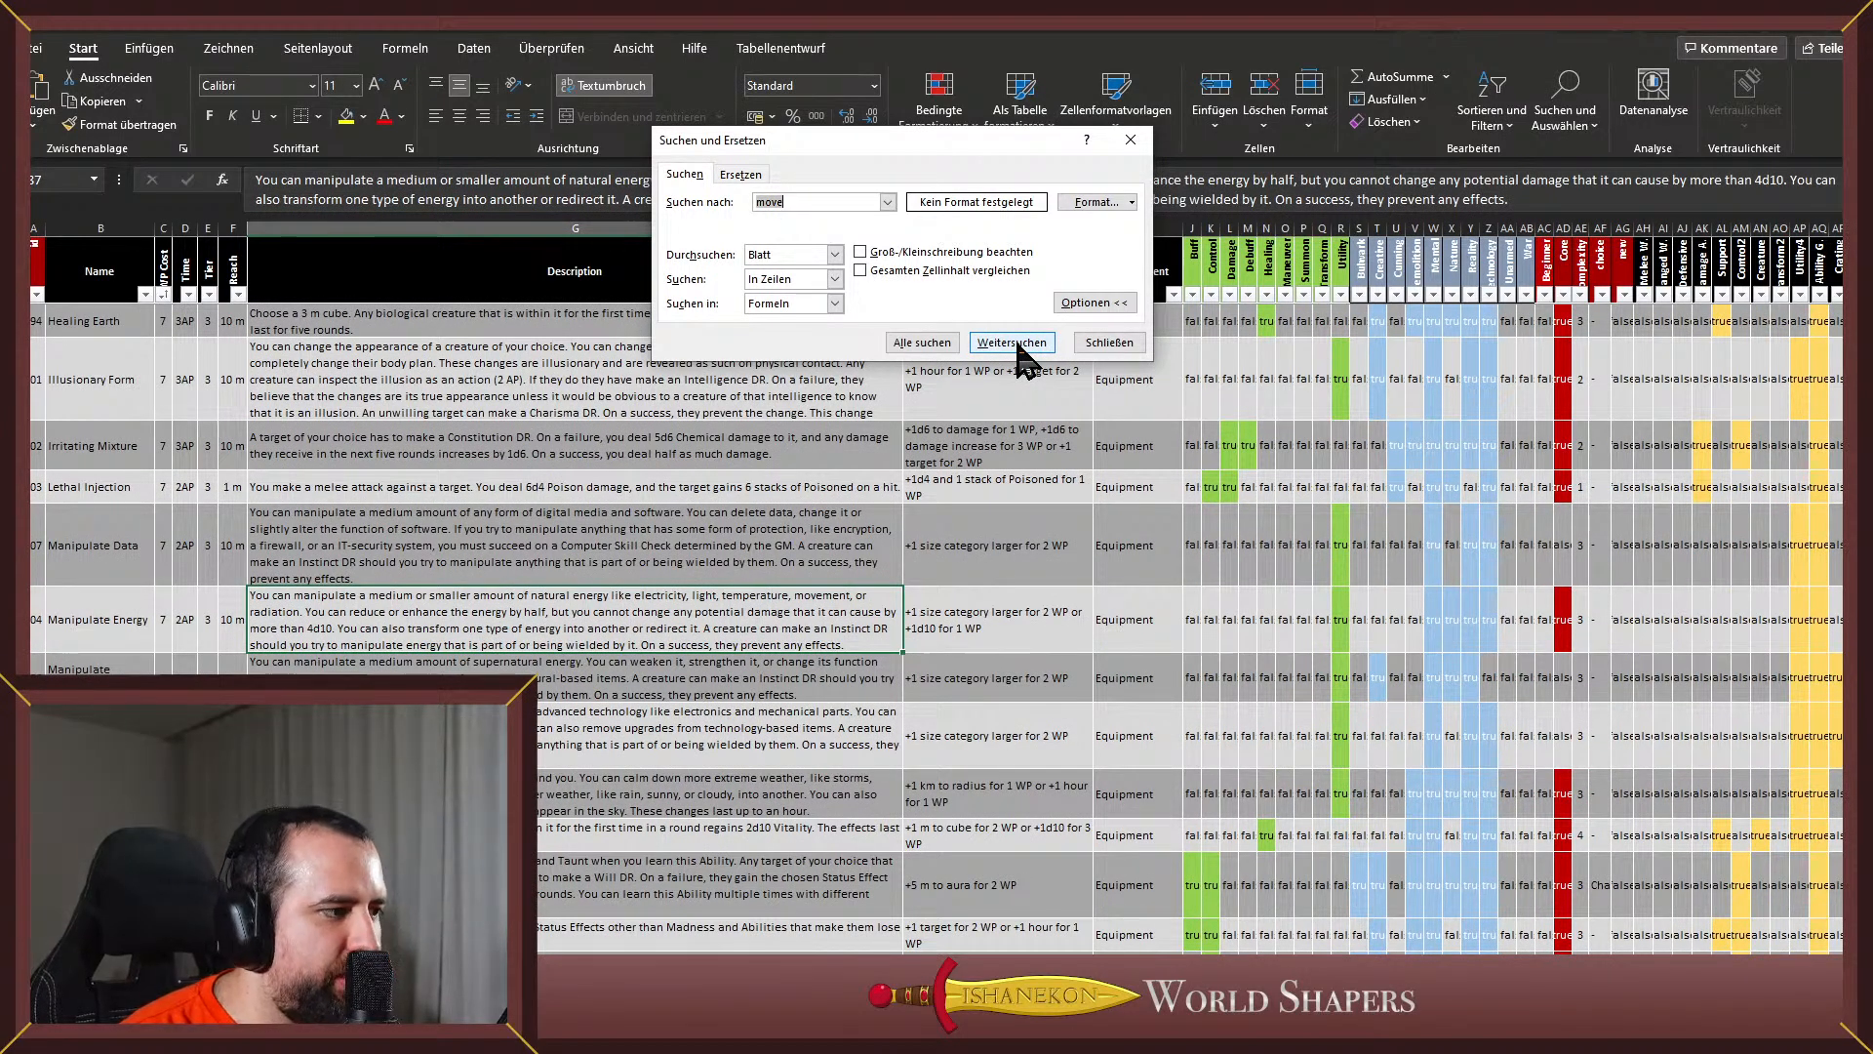
click(1013, 344)
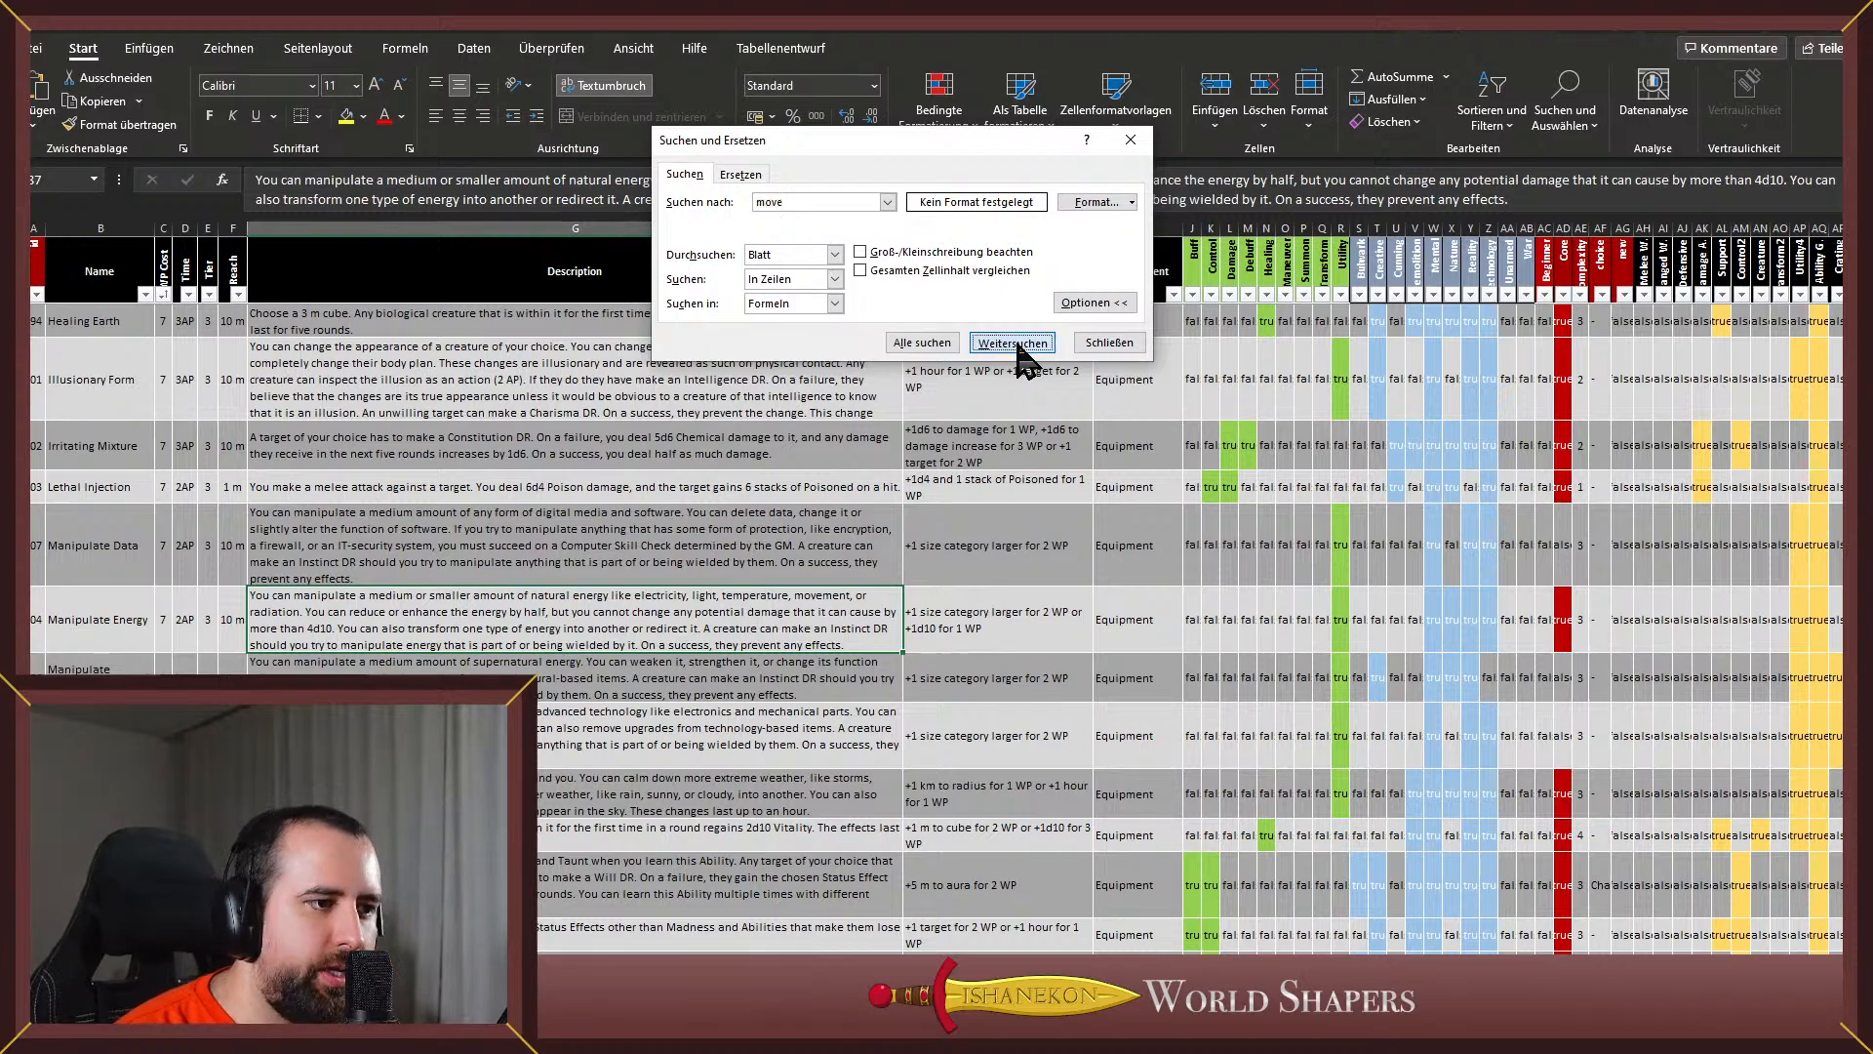
click(1015, 343)
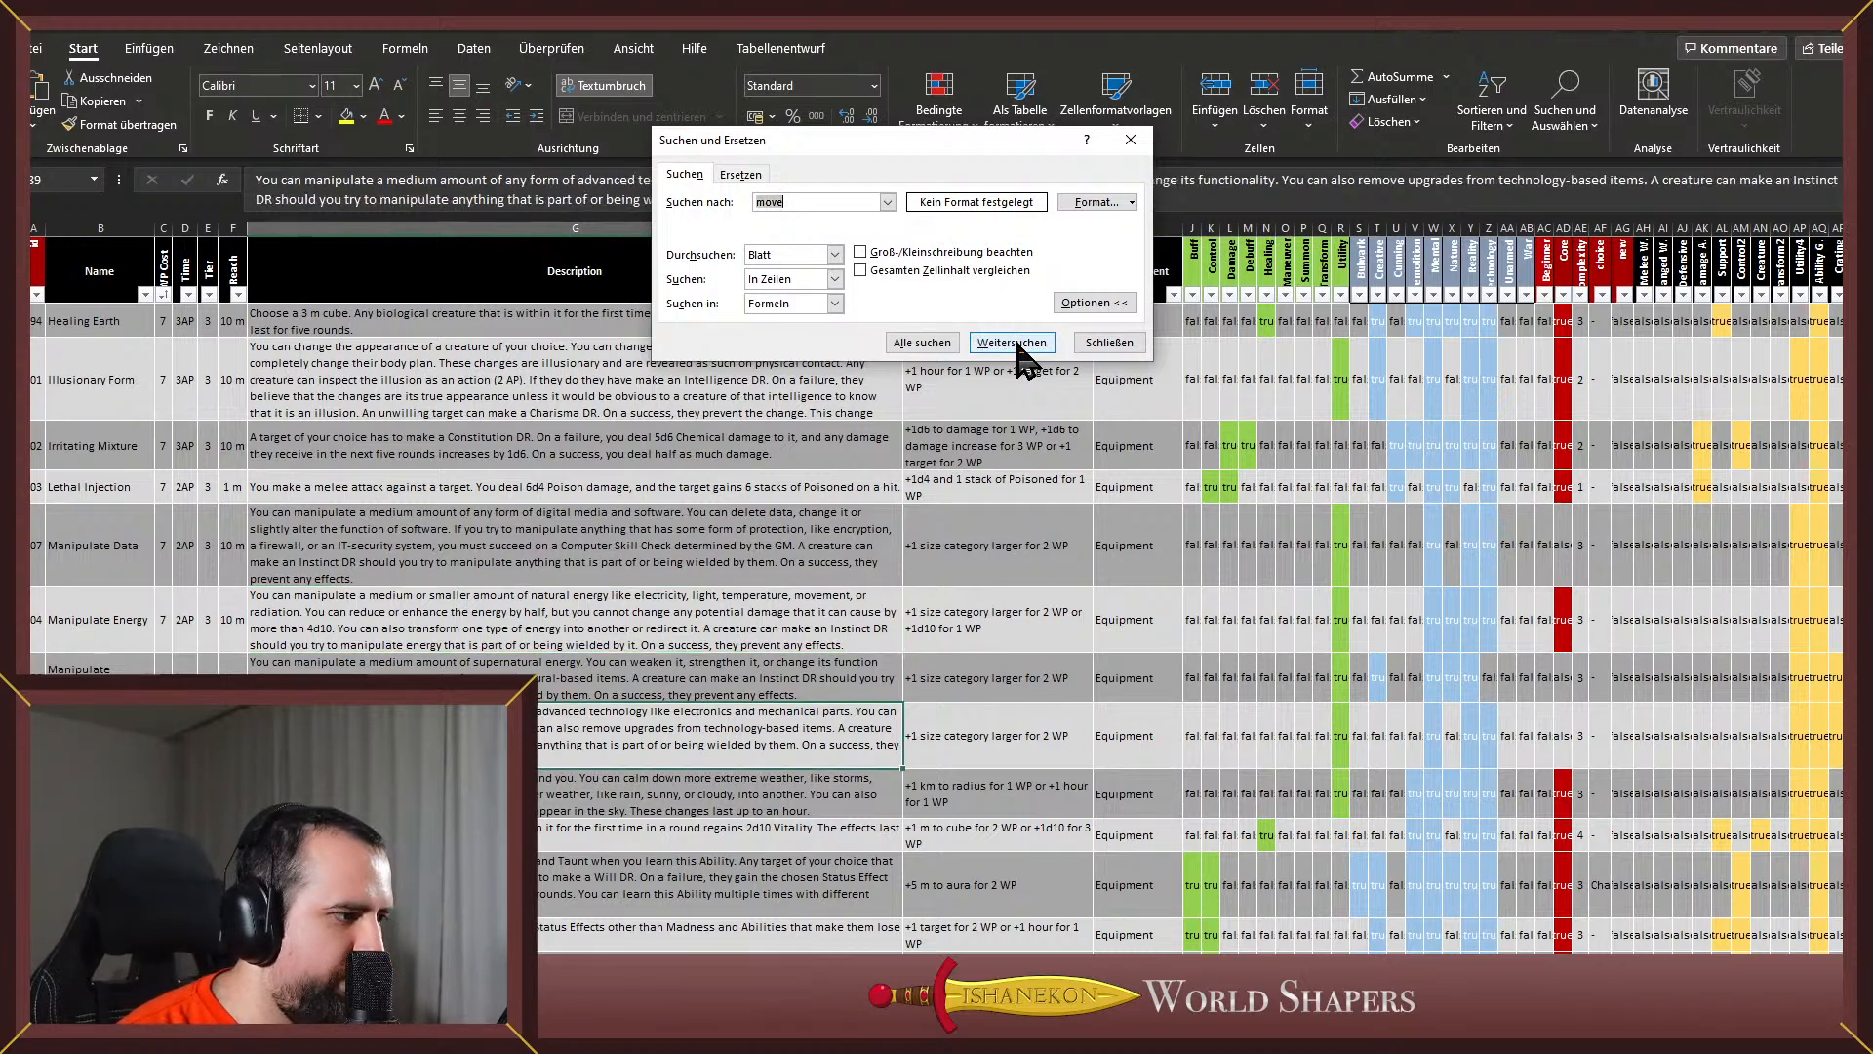
click(1015, 343)
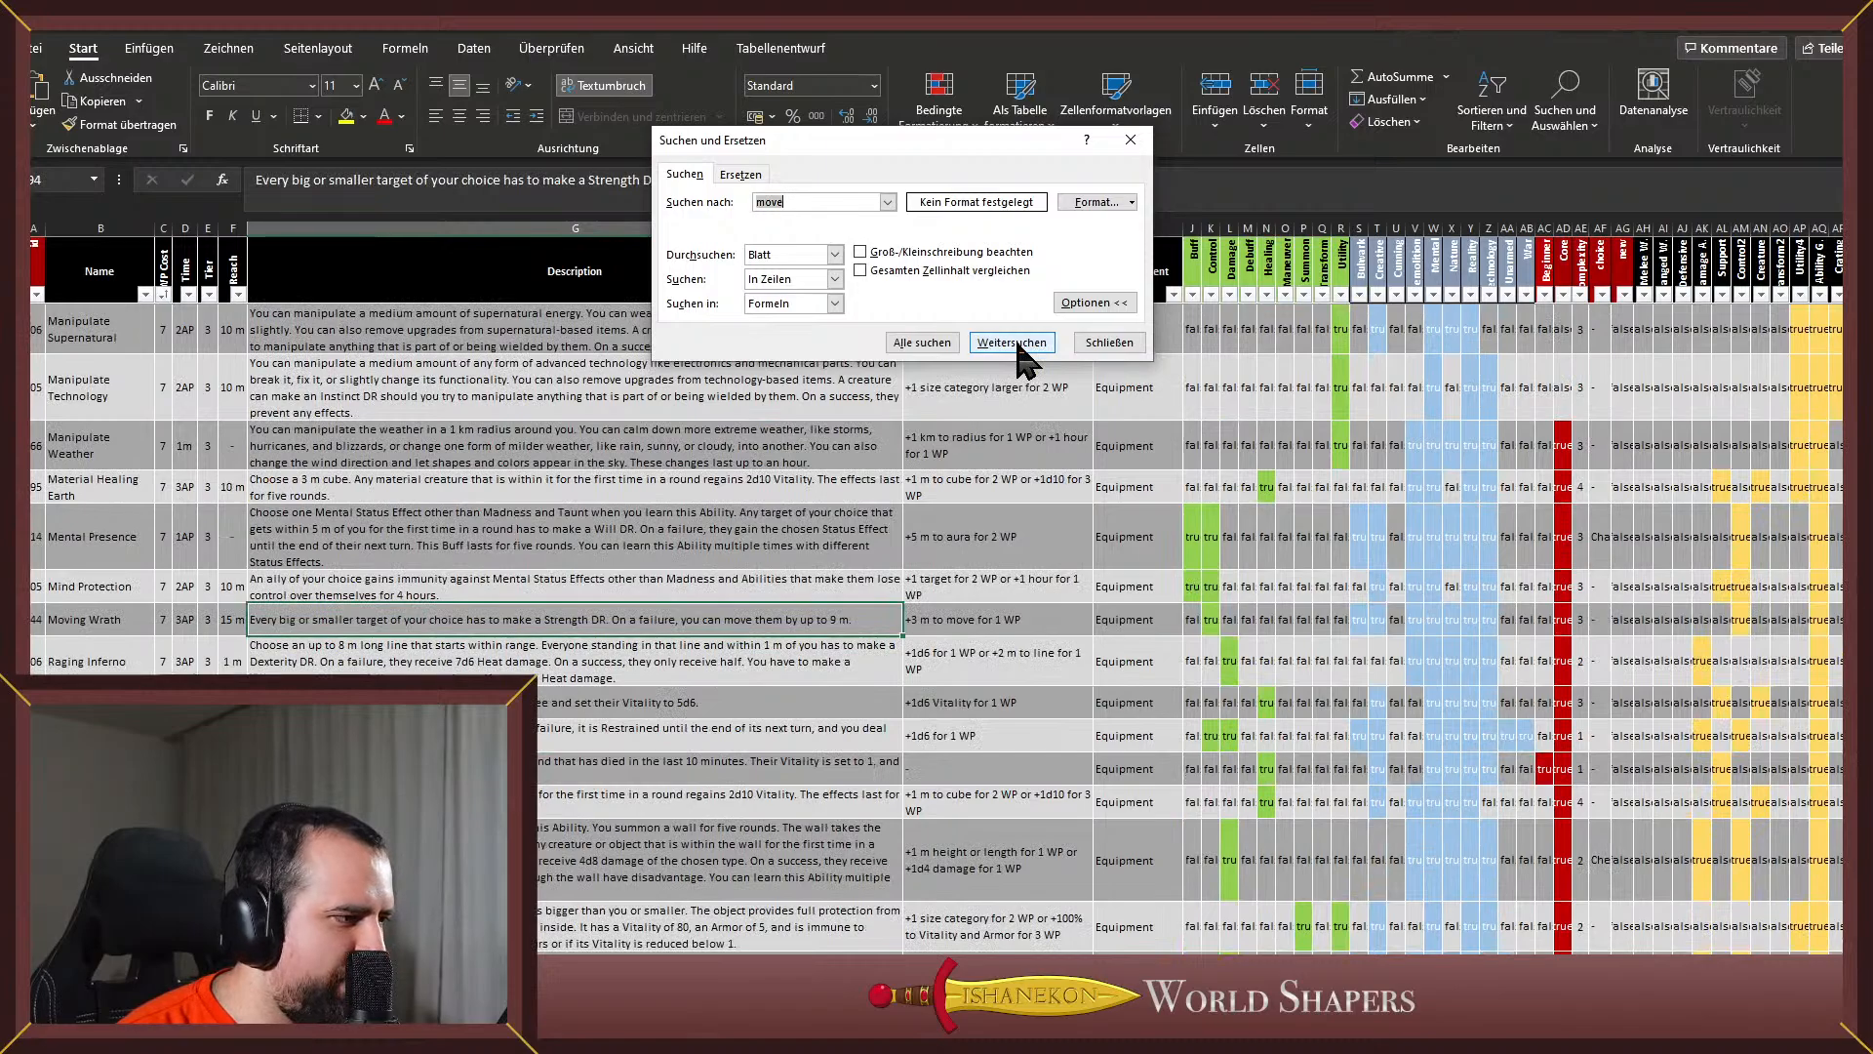
click(1014, 343)
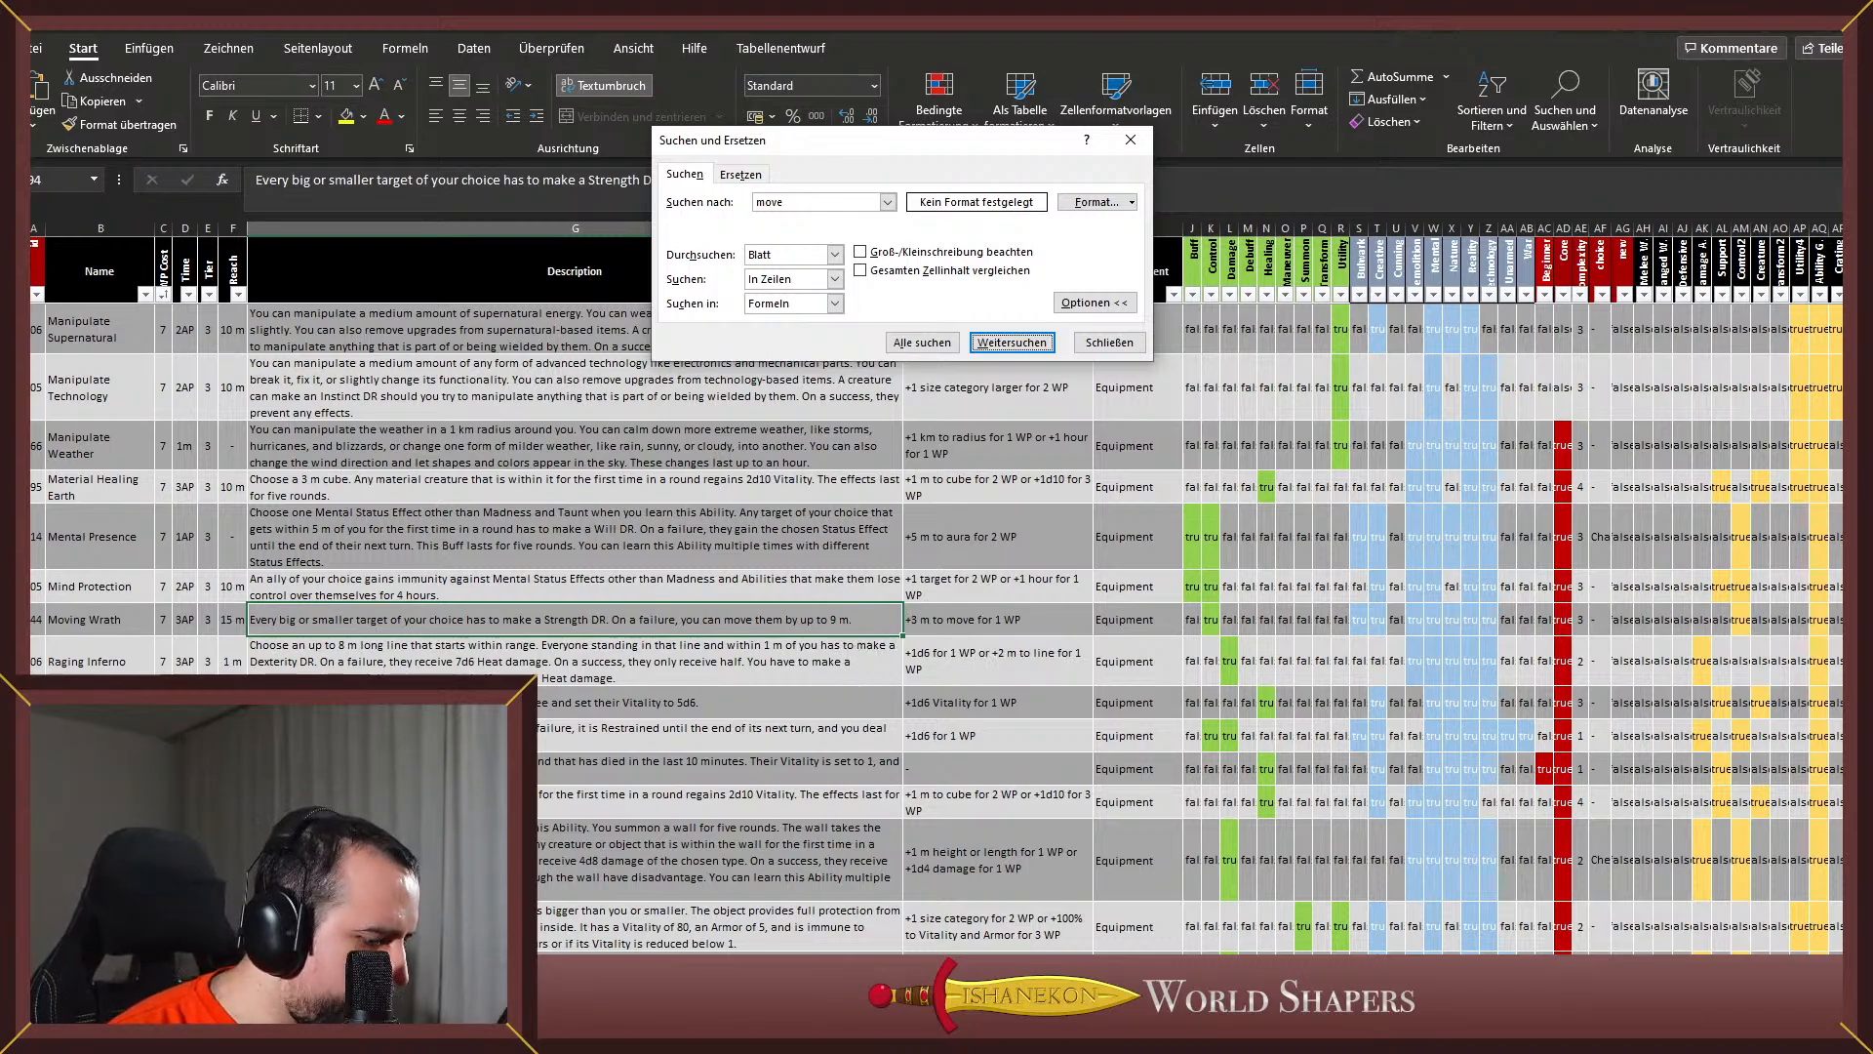
Switch to the browser and open the Abilities list on world-shapers.com in a new tab
key(alt+Tab)
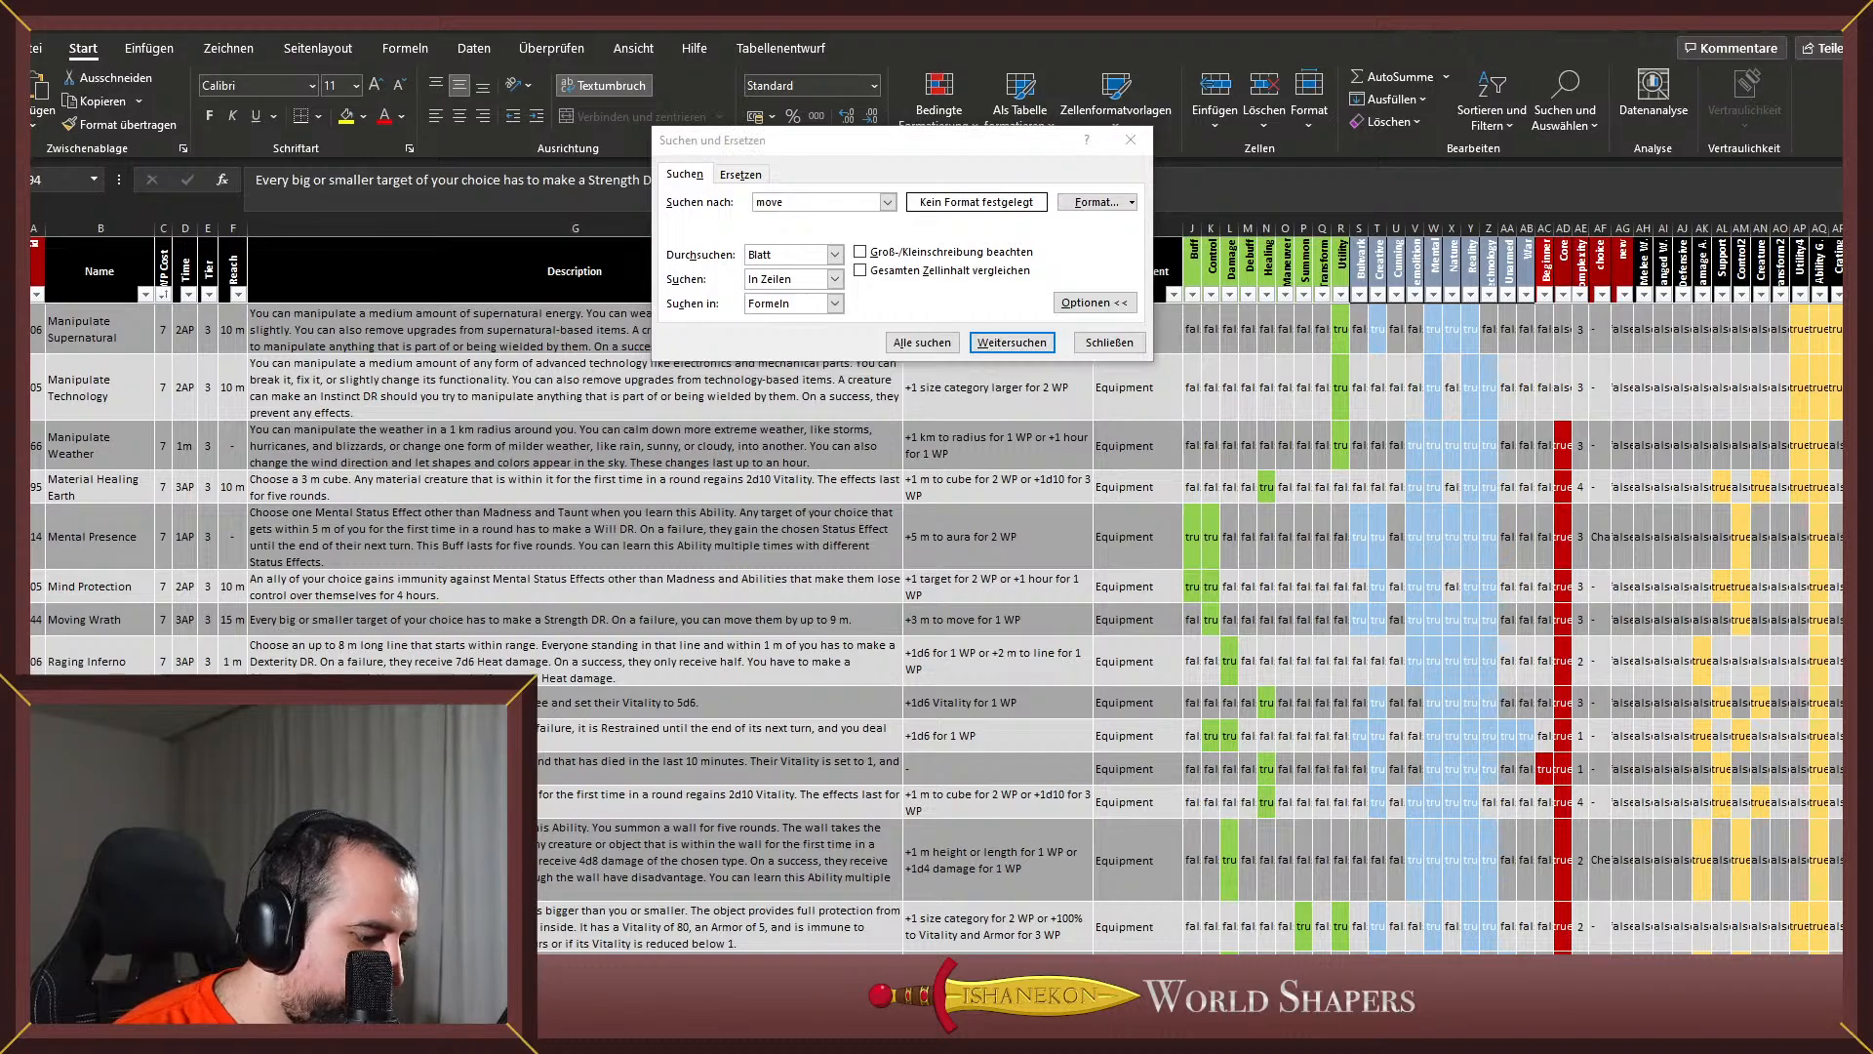
key(alt+Tab)
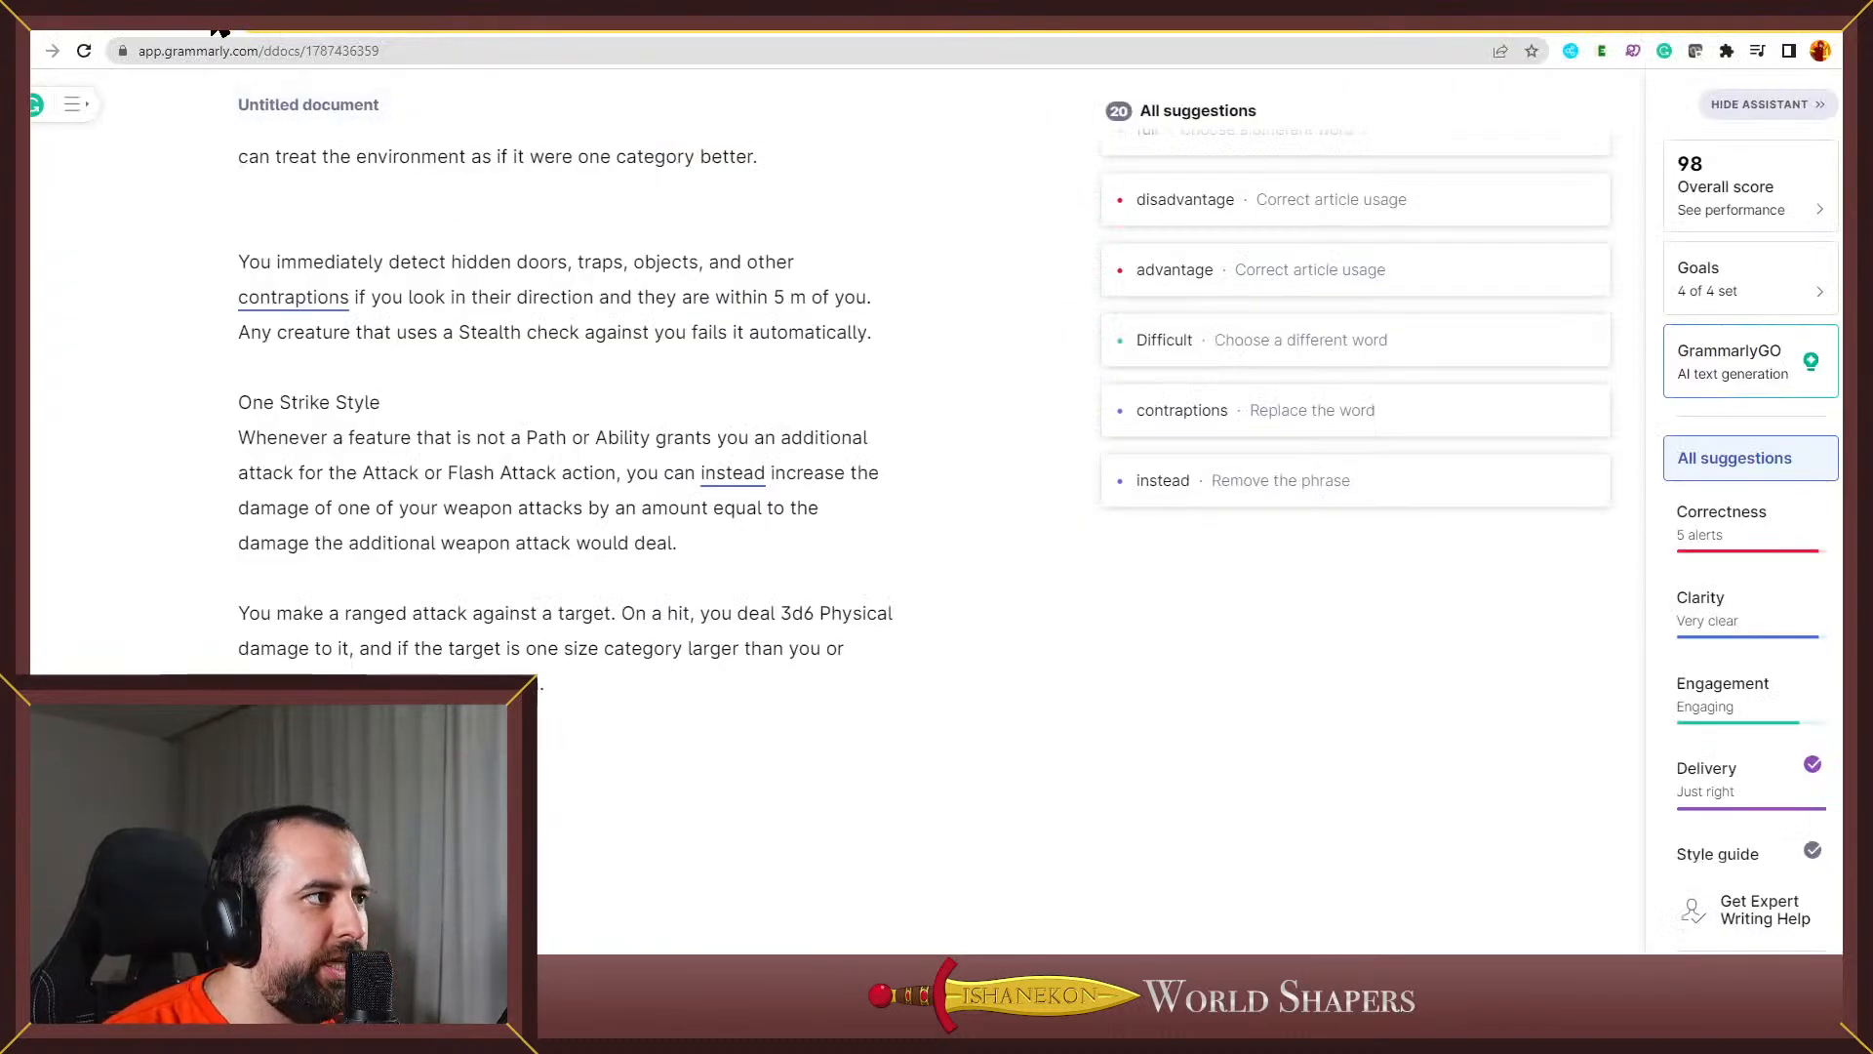
key(ctrl+t)
text(world-shapers.com)
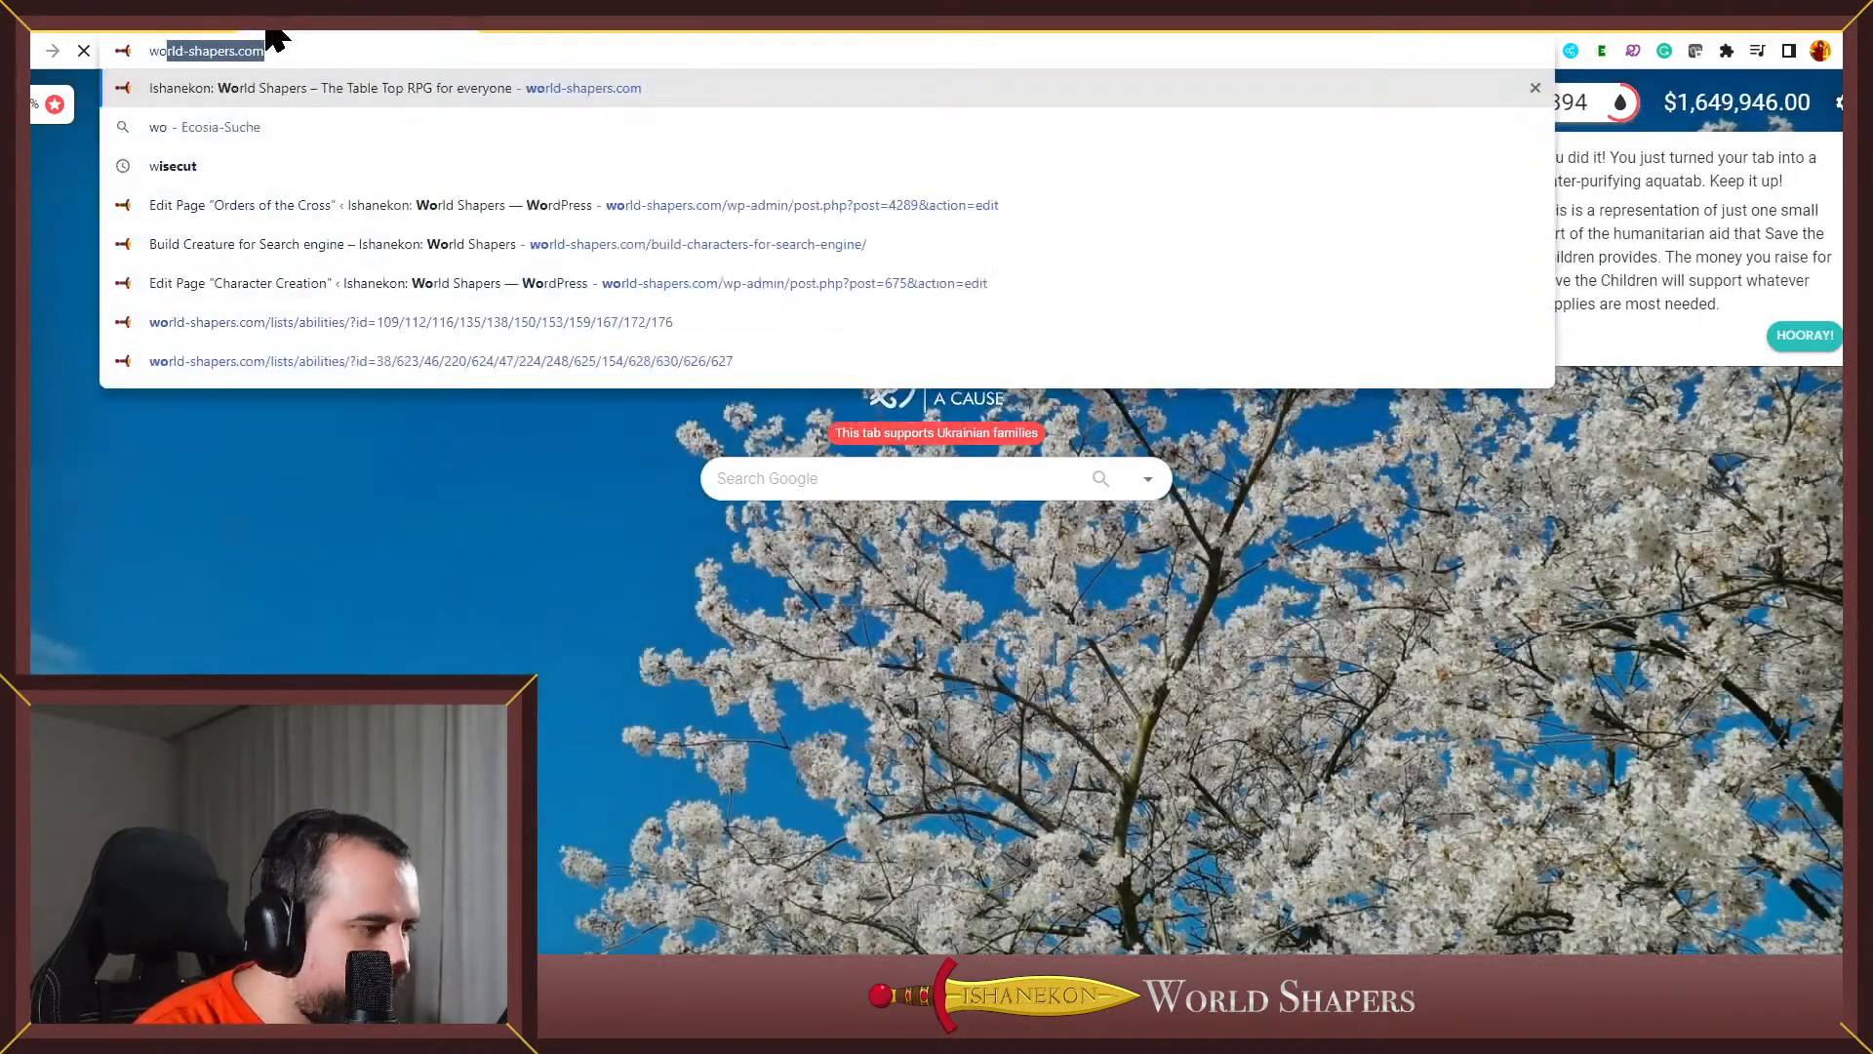
key(Return)
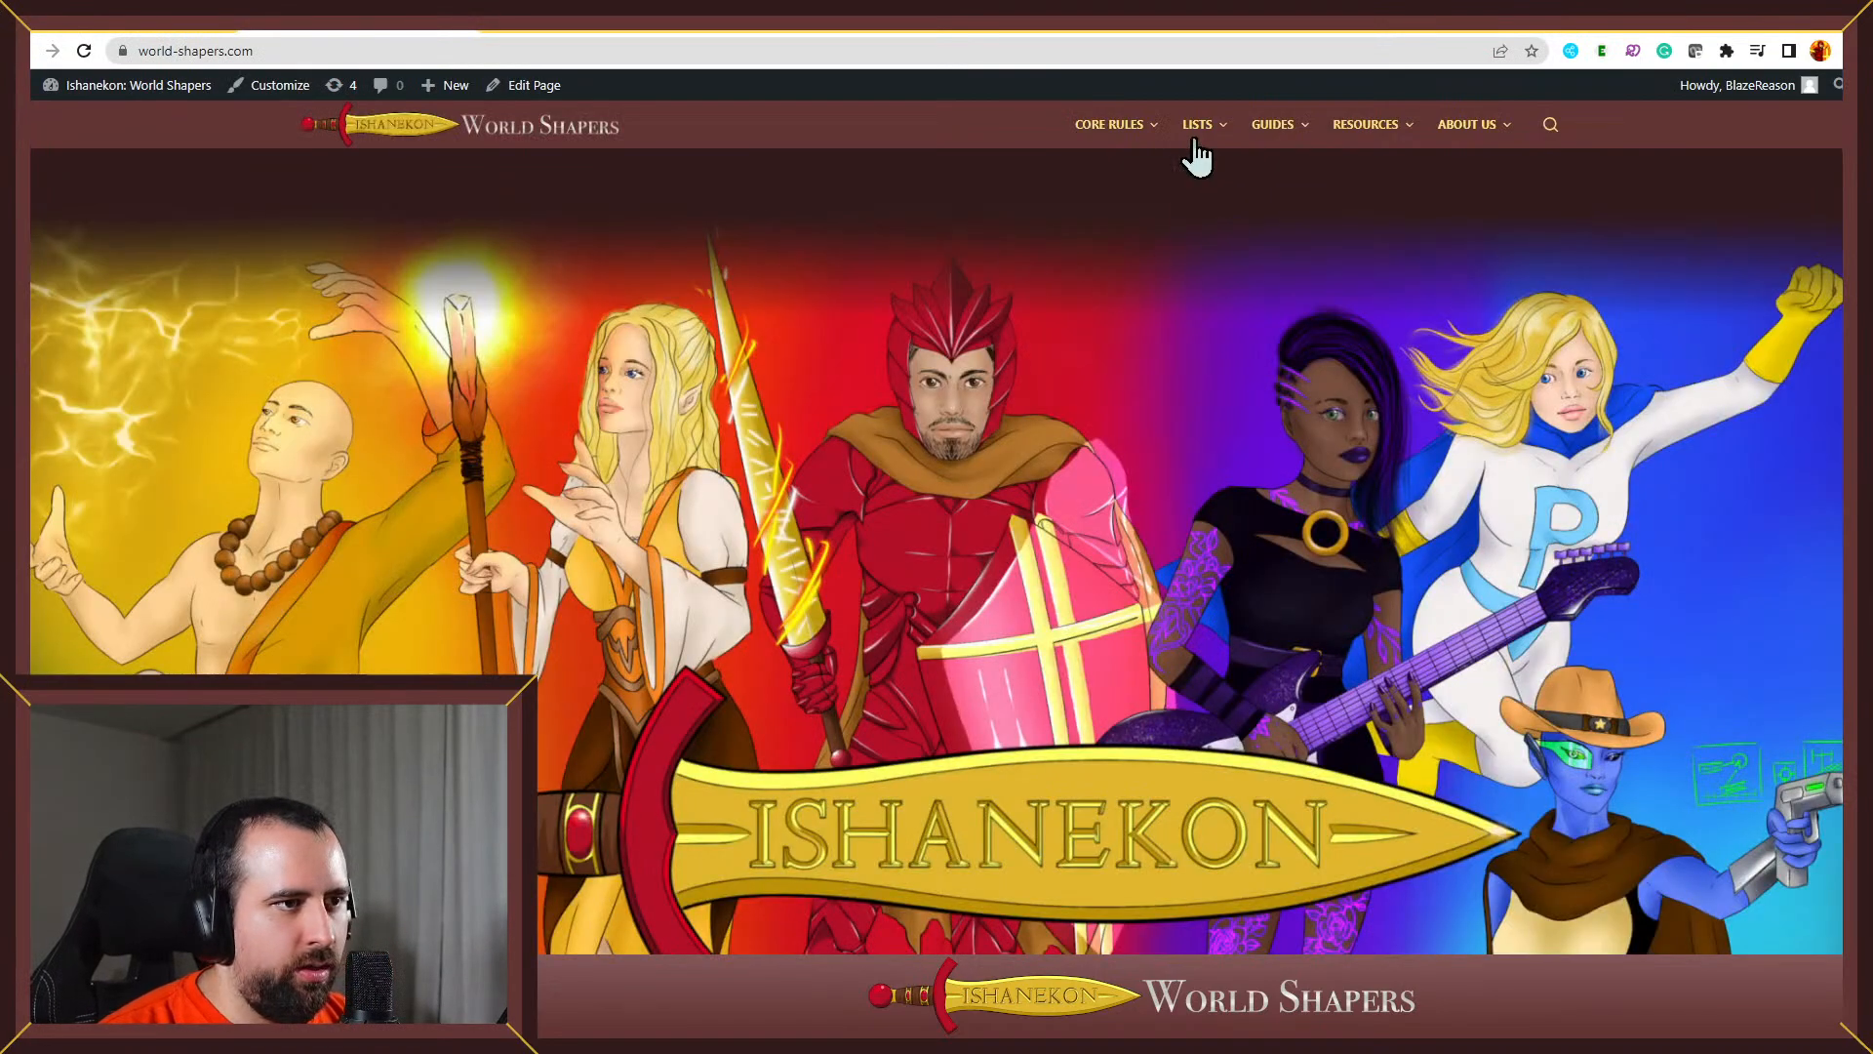
mouse_move(1198, 156)
click(1225, 252)
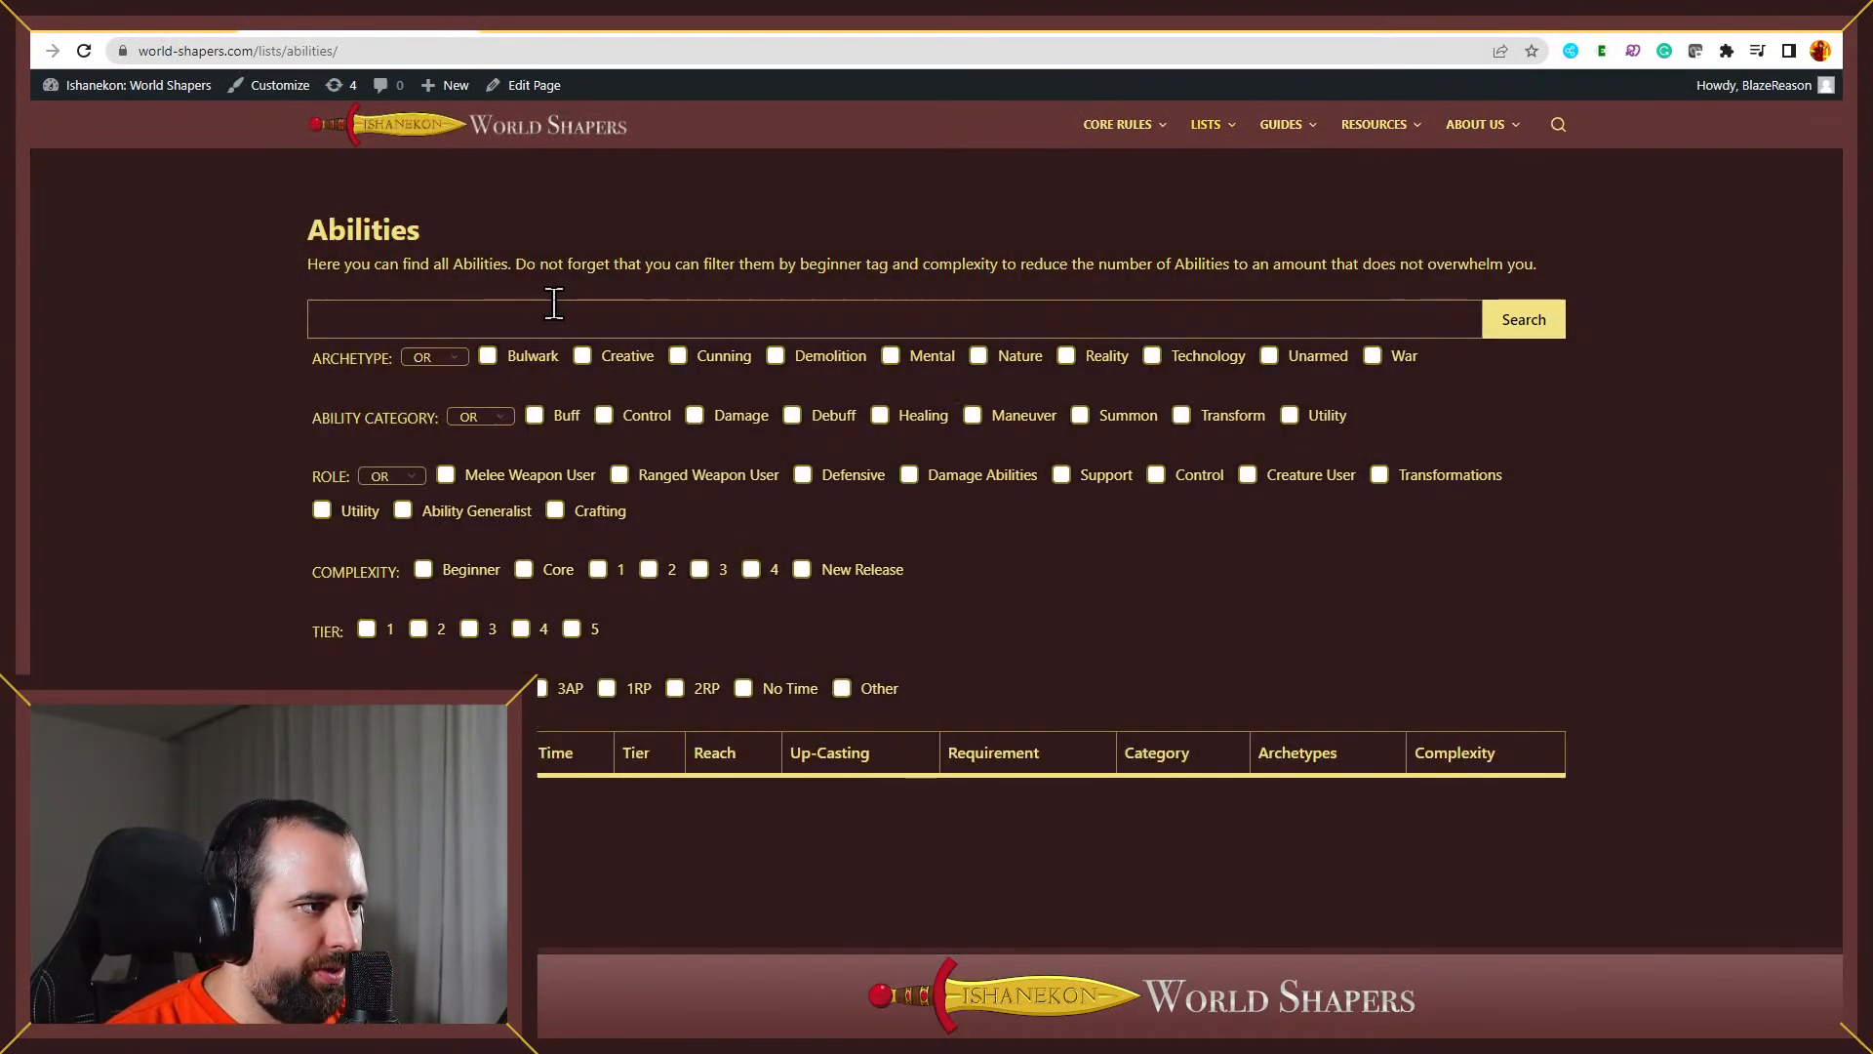
Search the online Abilities list for "wrath" and examine Psychic Wrath's damage dice and upcasting
click(552, 314)
text(wrath)
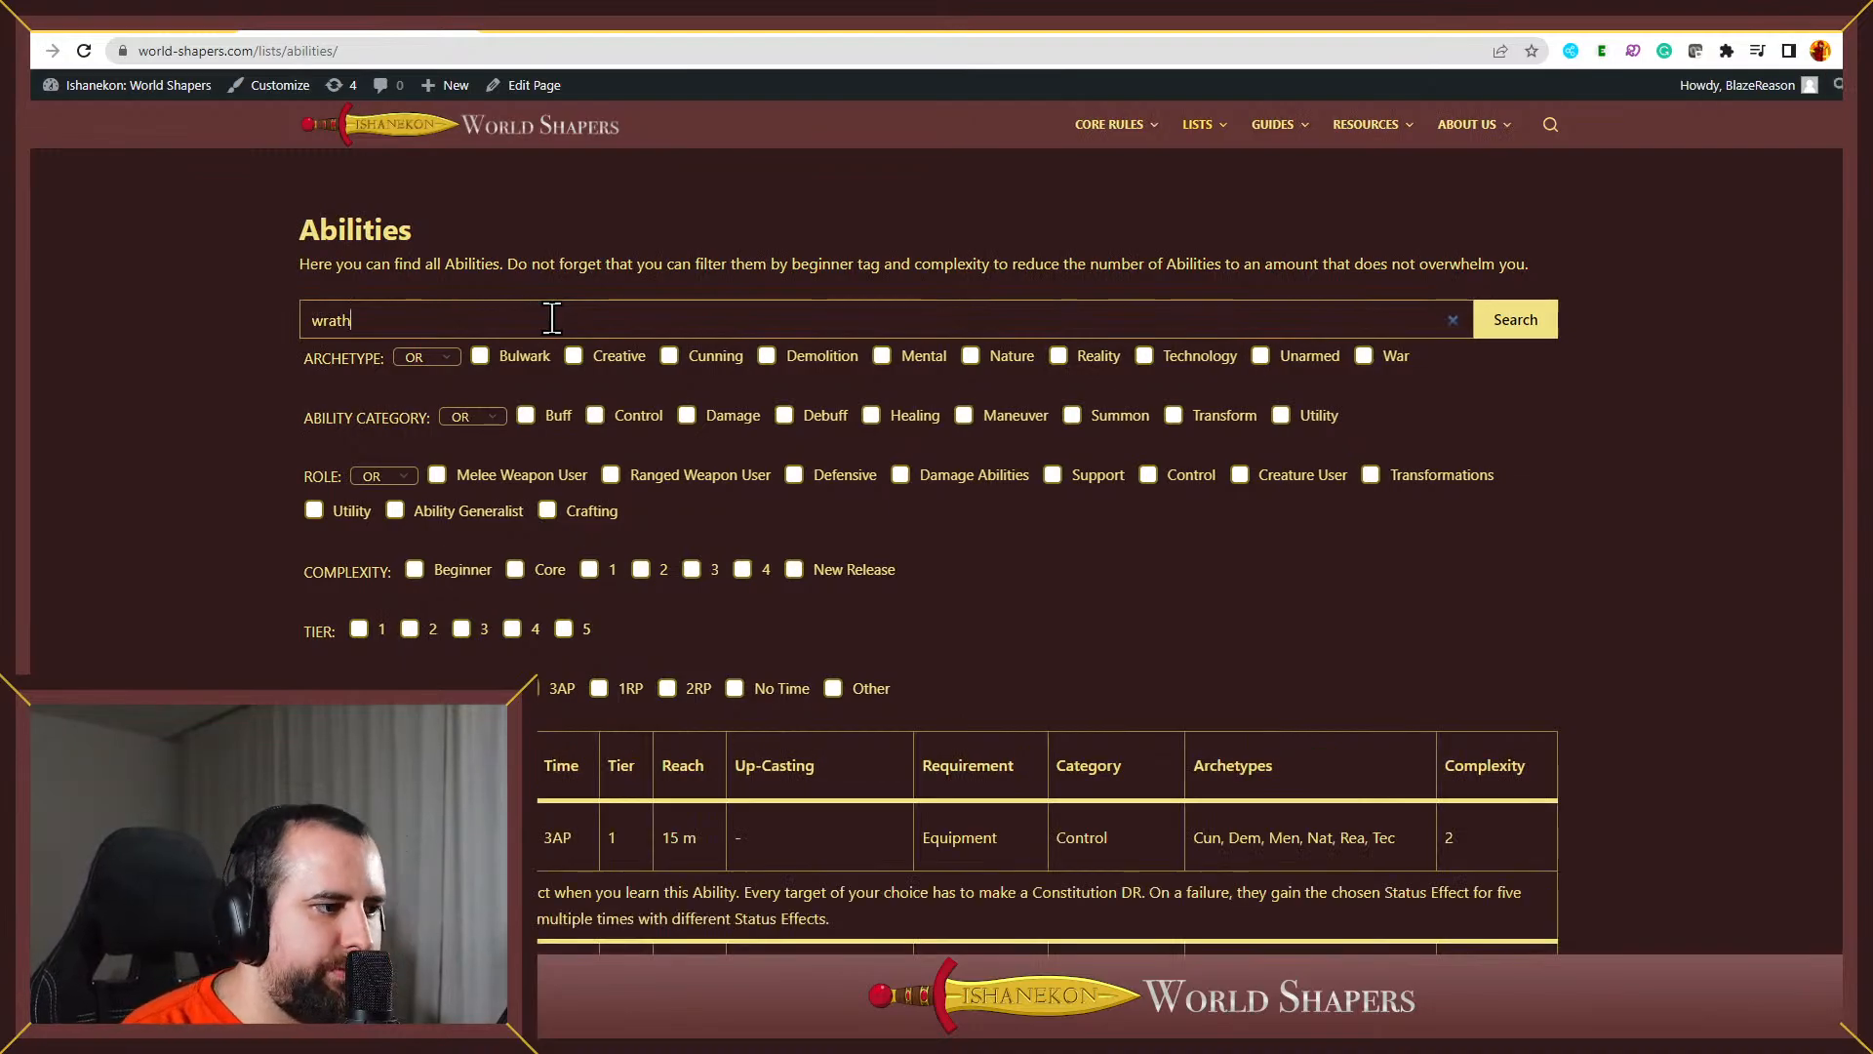
scroll(619, 708, down, 10)
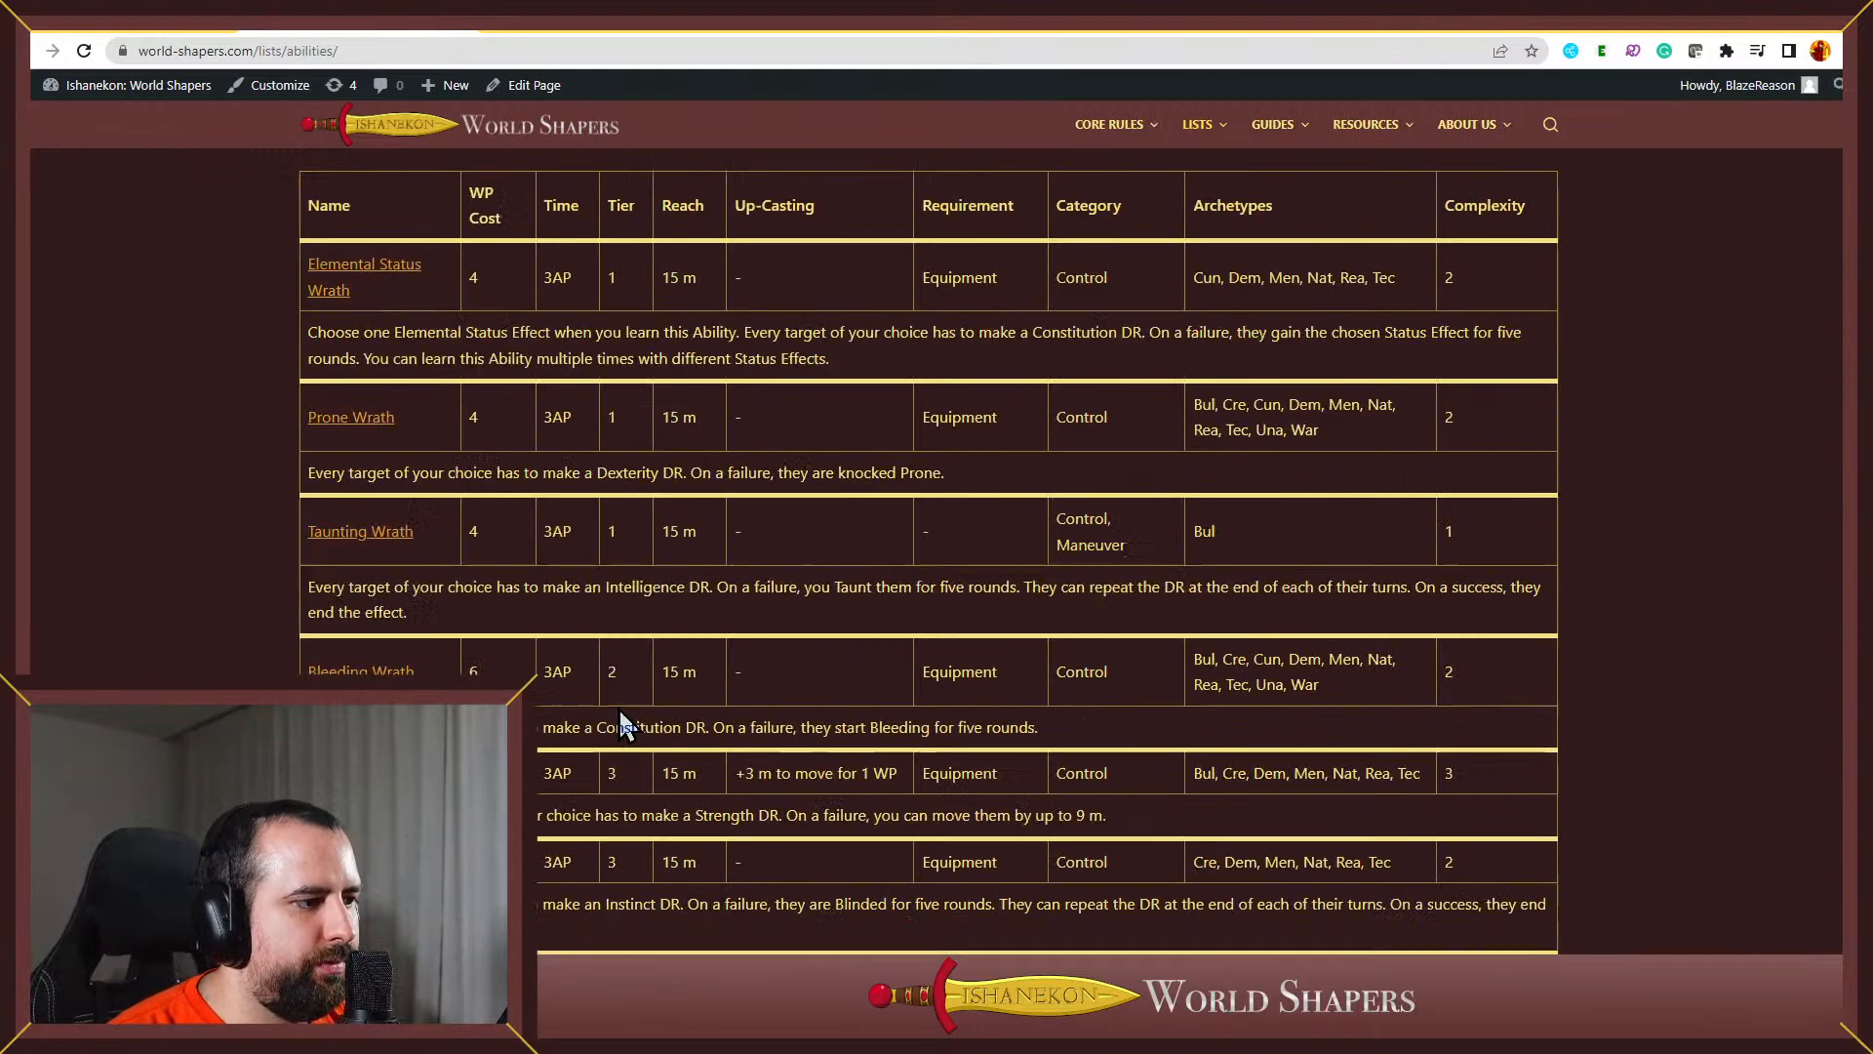
scroll(618, 739, down, 7)
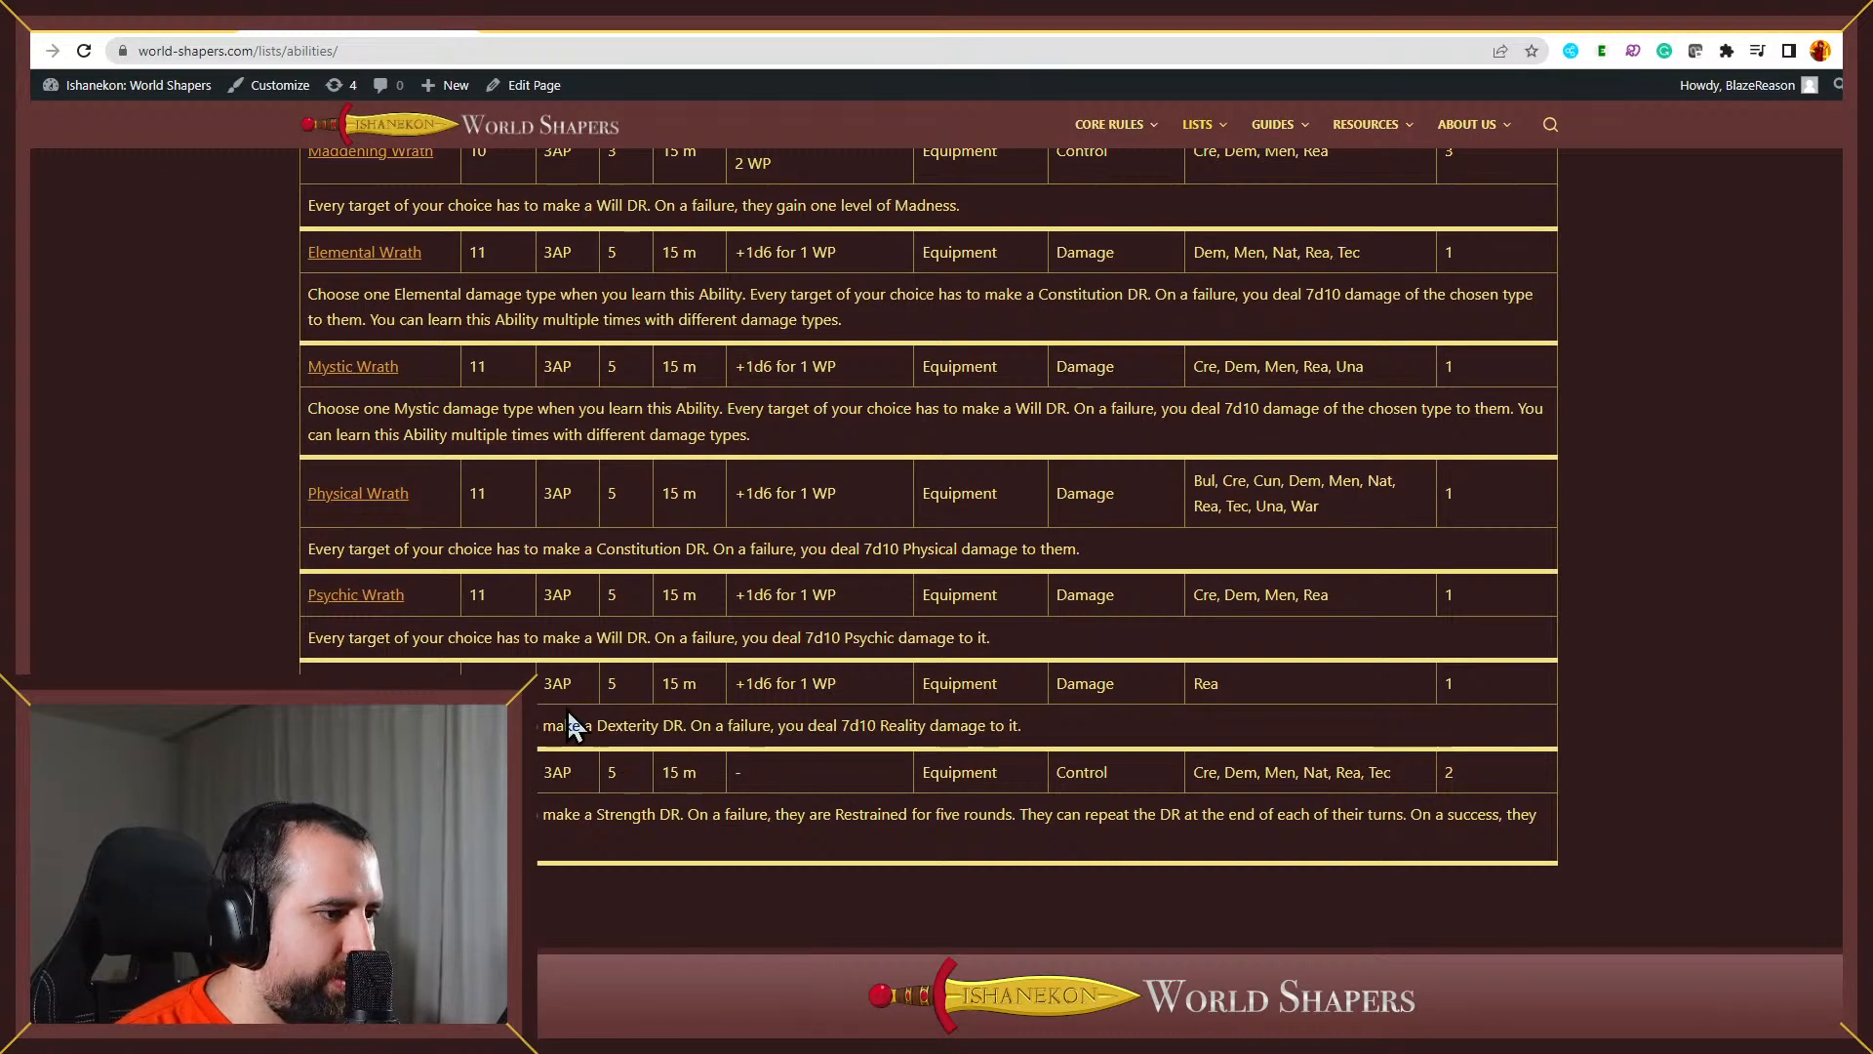
drag(811, 637, 866, 639)
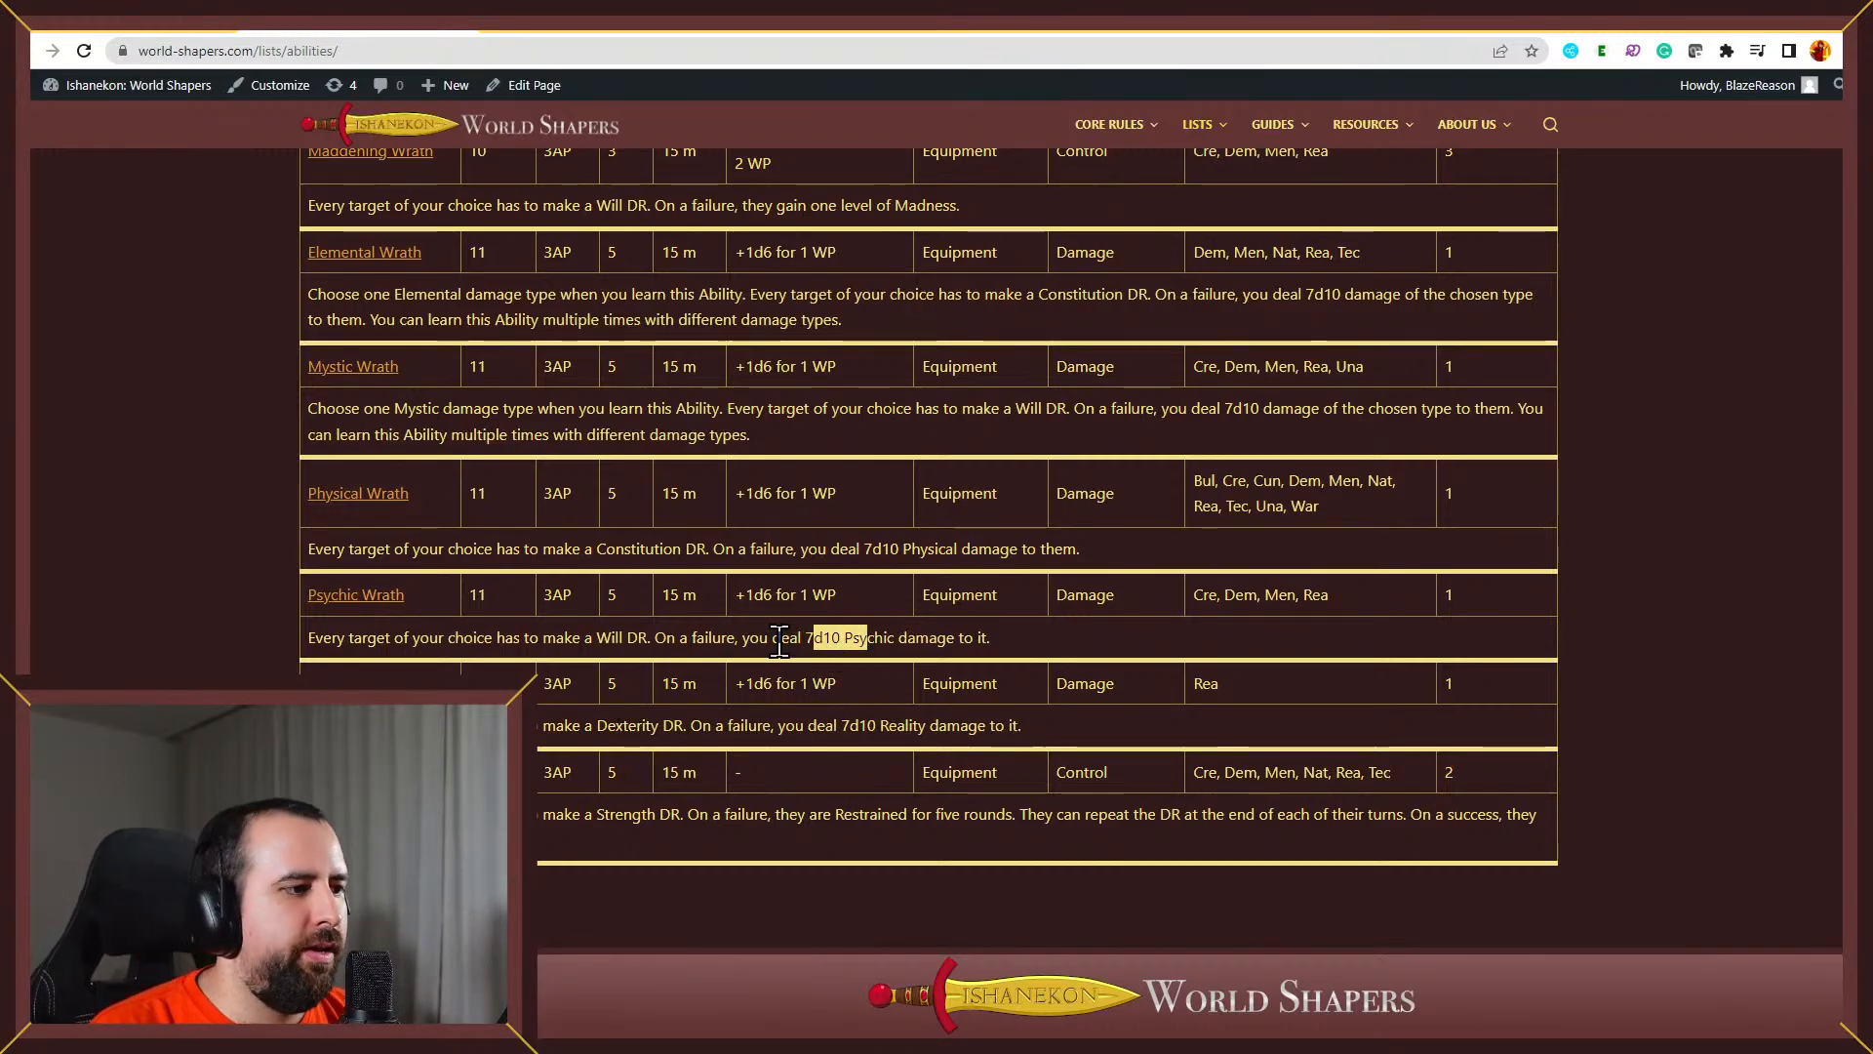
click(834, 639)
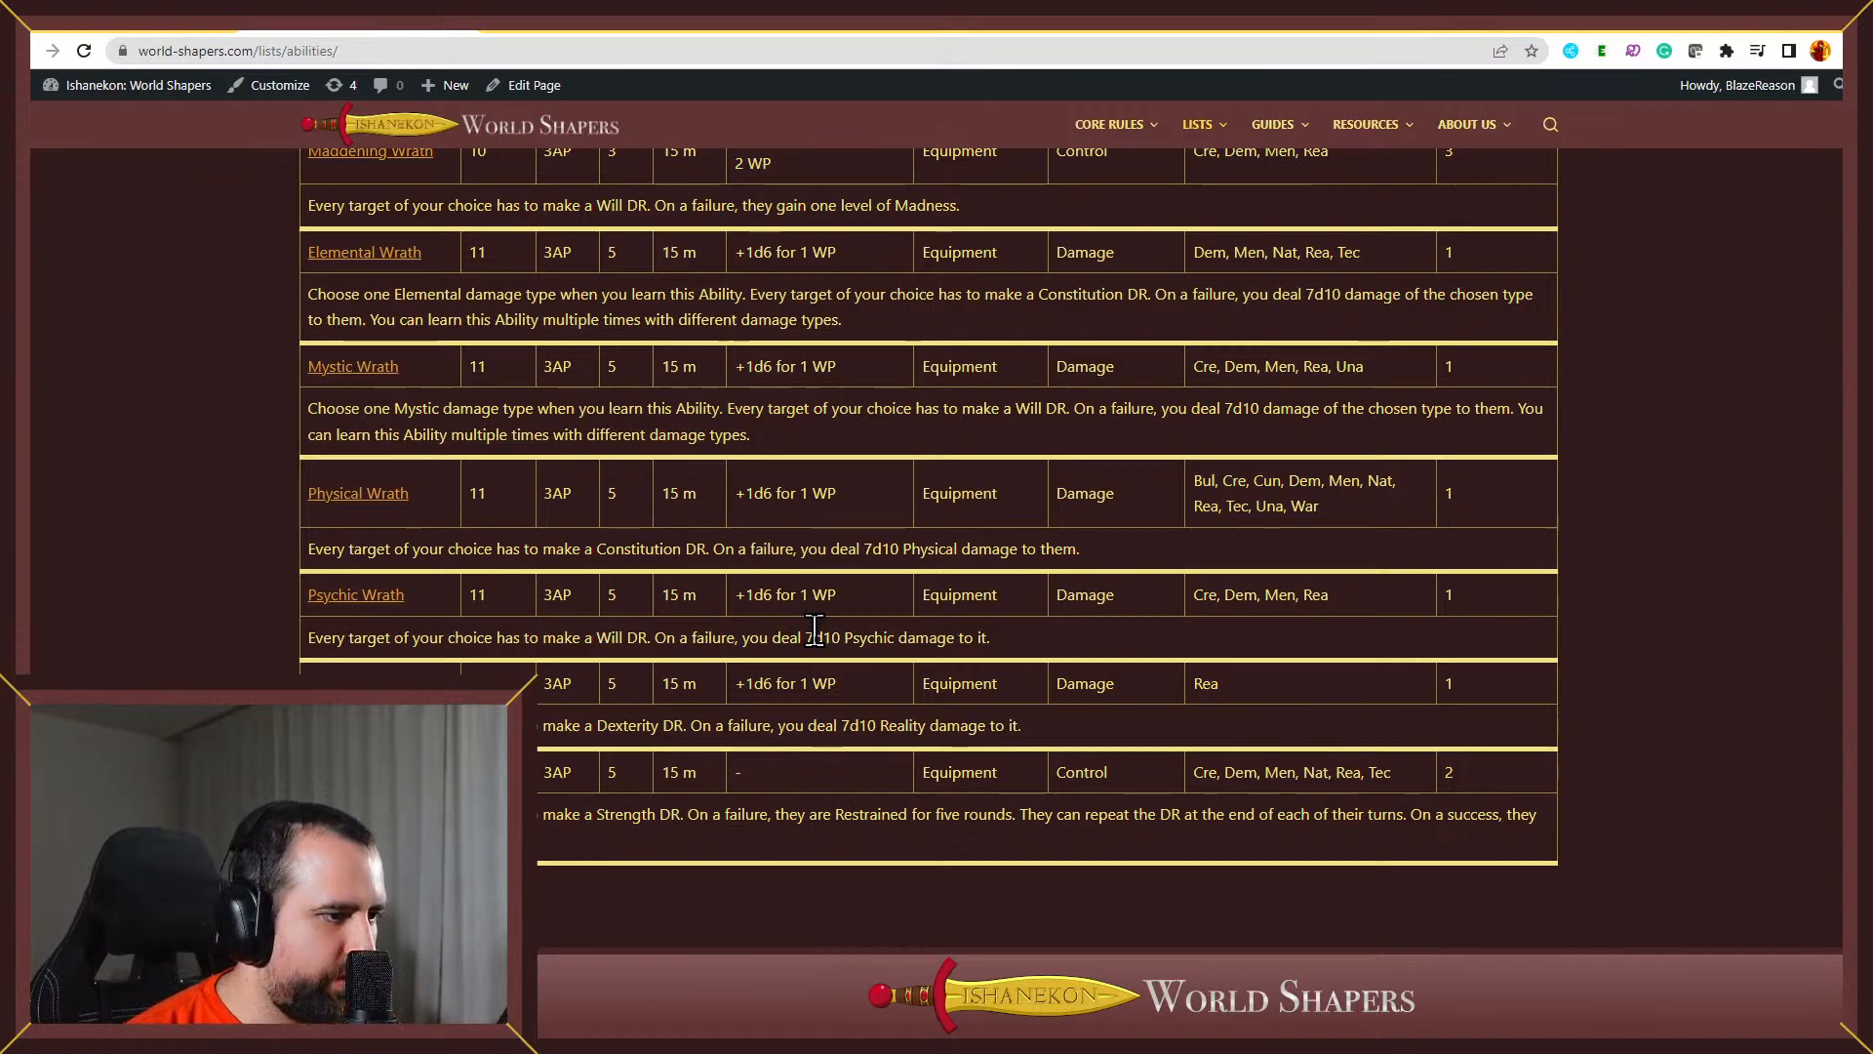
double_click(754, 594)
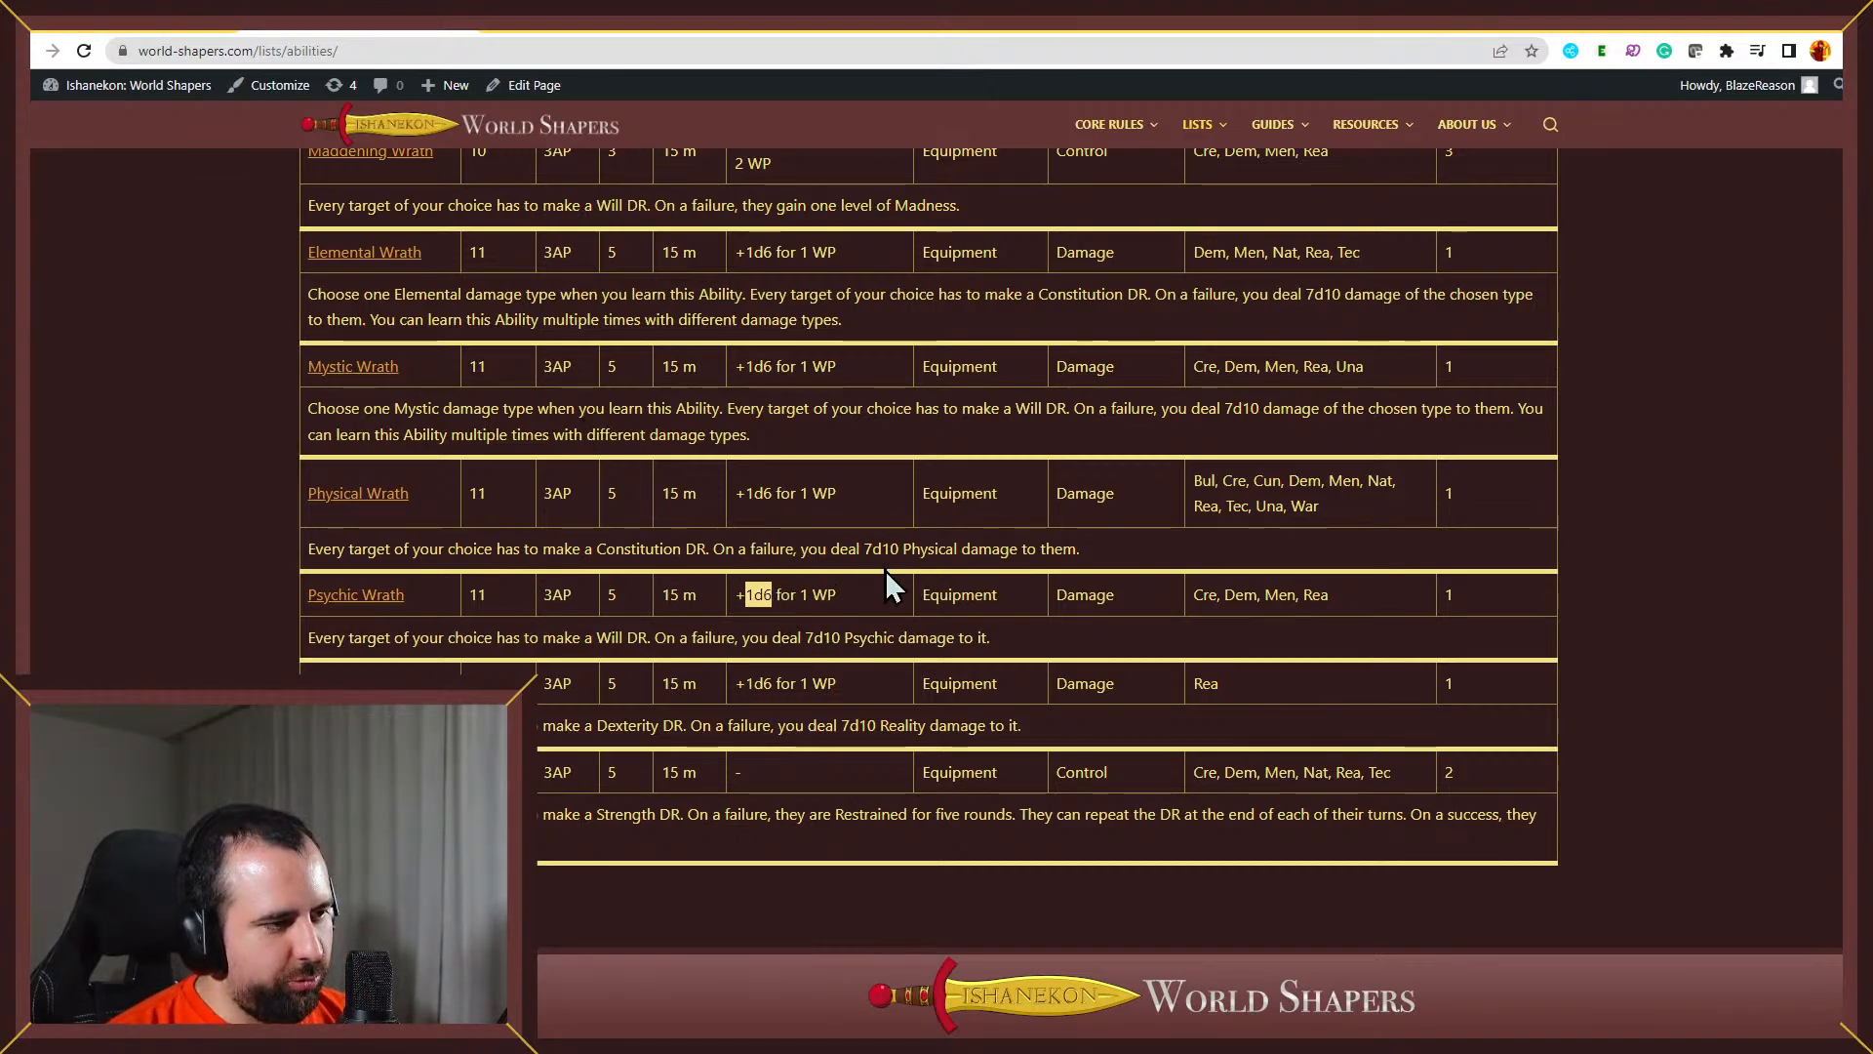
drag(841, 637, 798, 635)
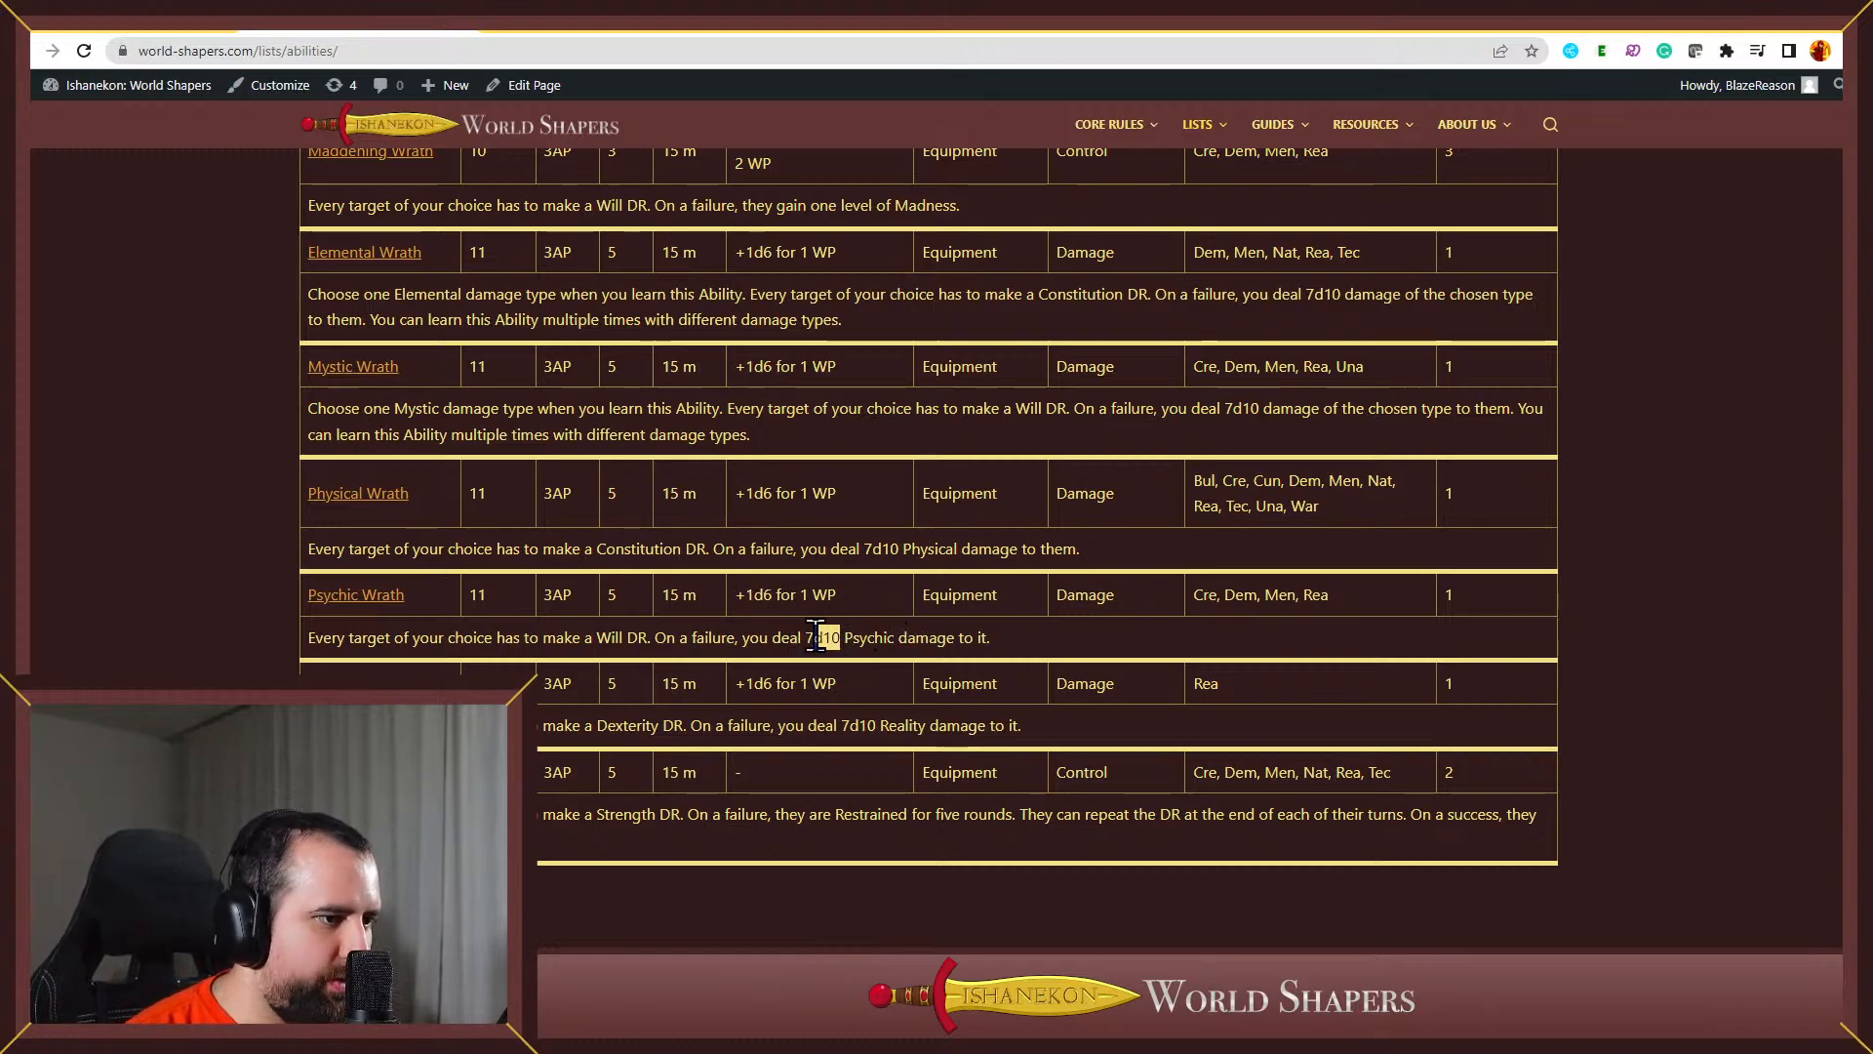
click(800, 642)
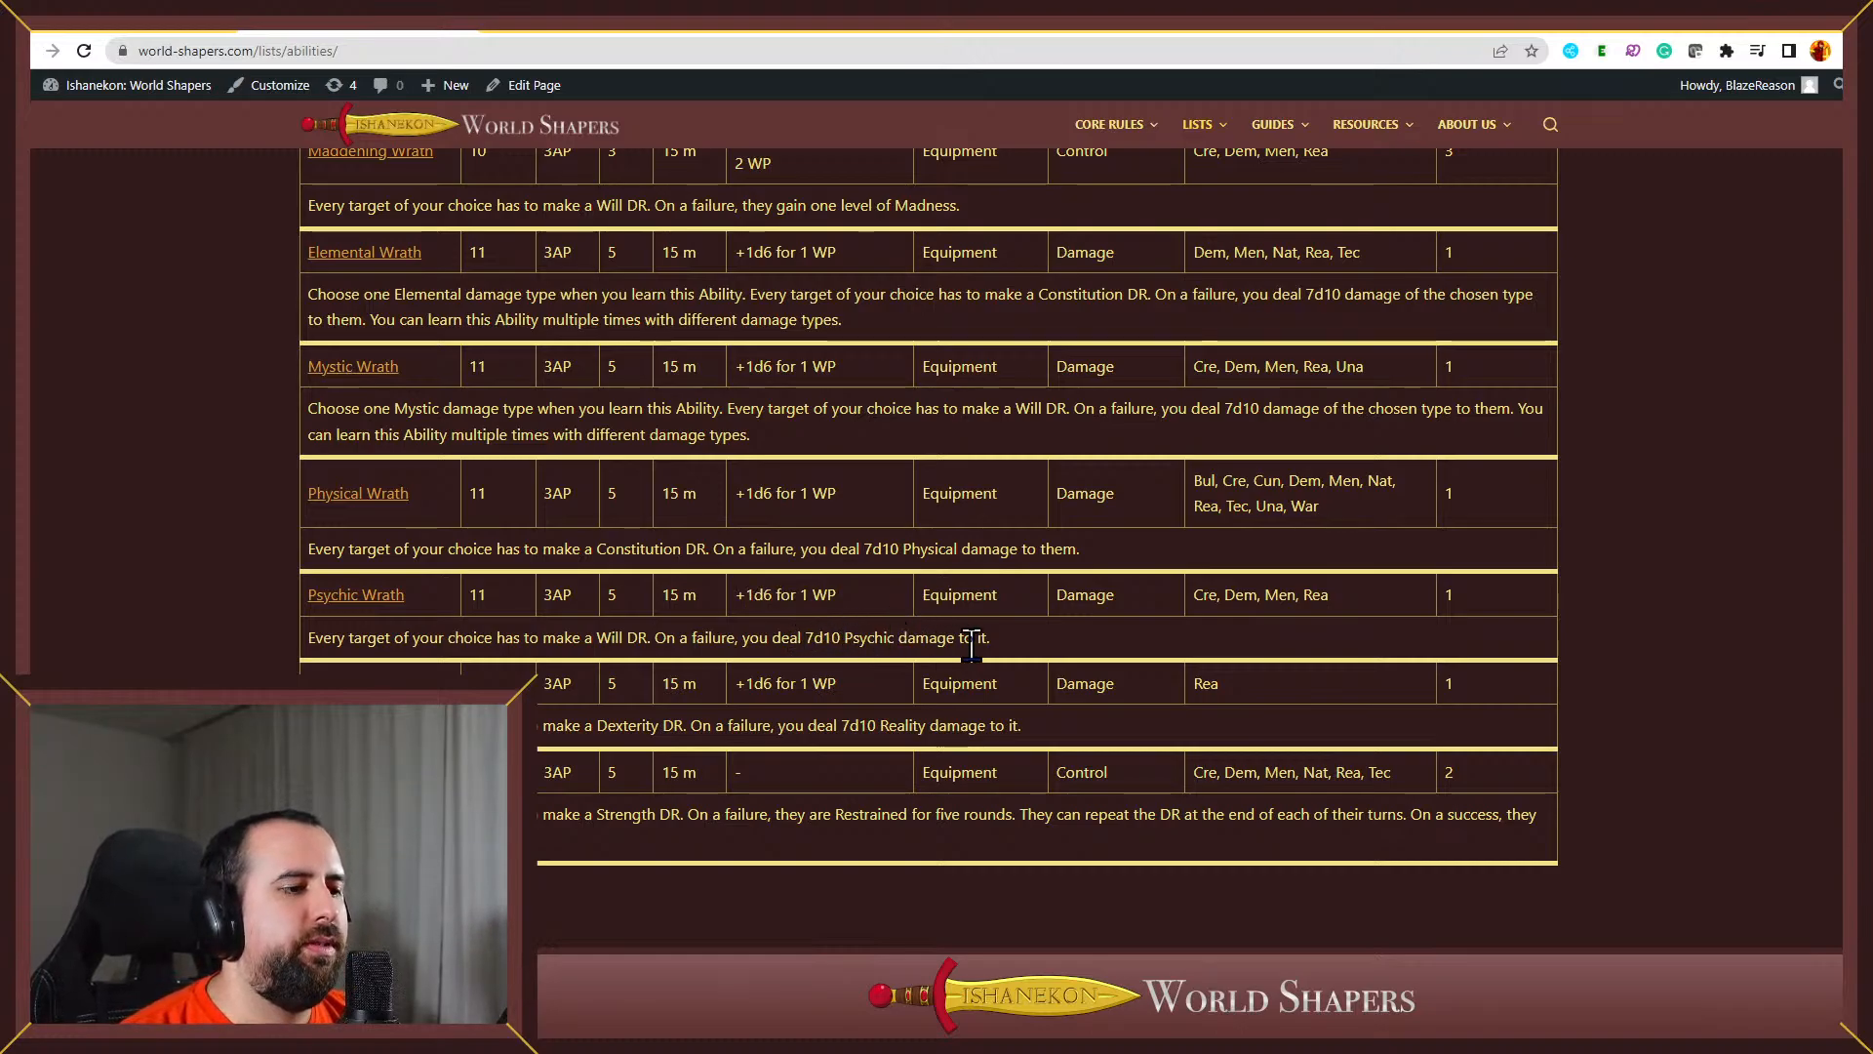
Open the dice averages table from the Ischanekon-World-Shapers Rules folder and move the search dialog clear of its values
key(alt+Tab)
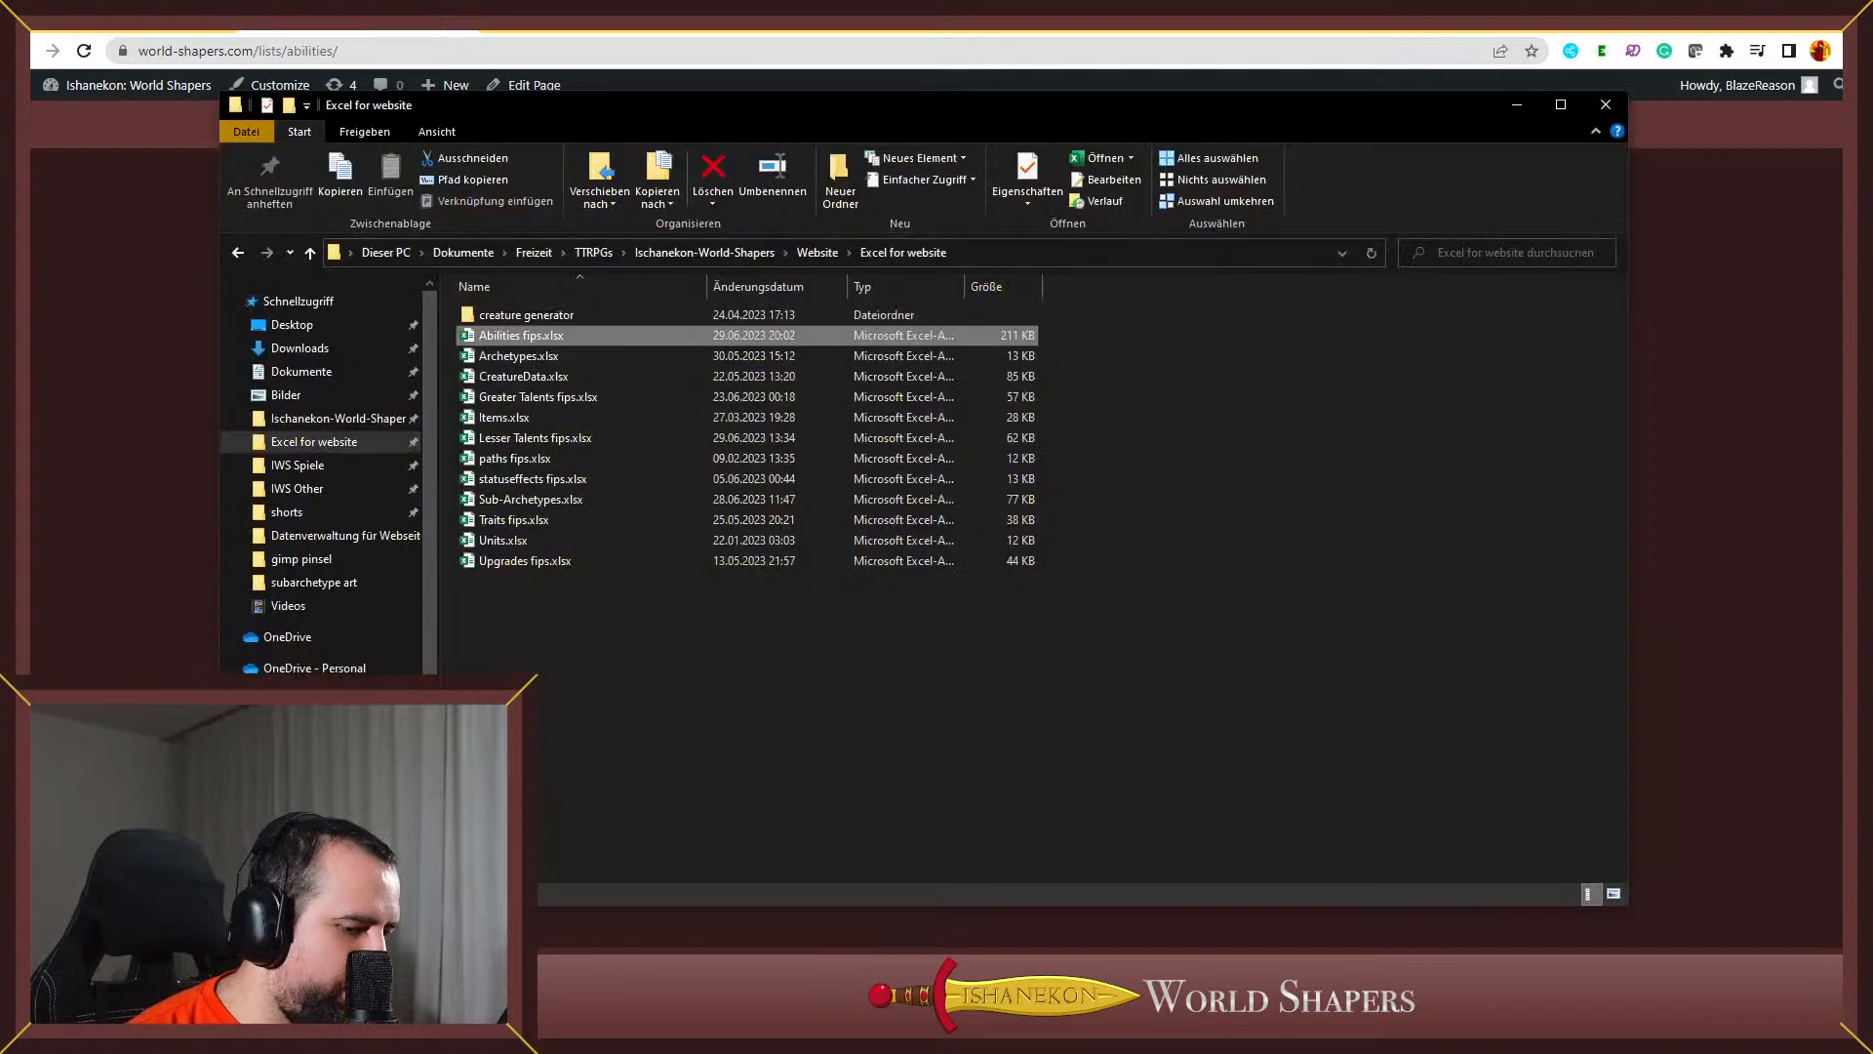
click(804, 252)
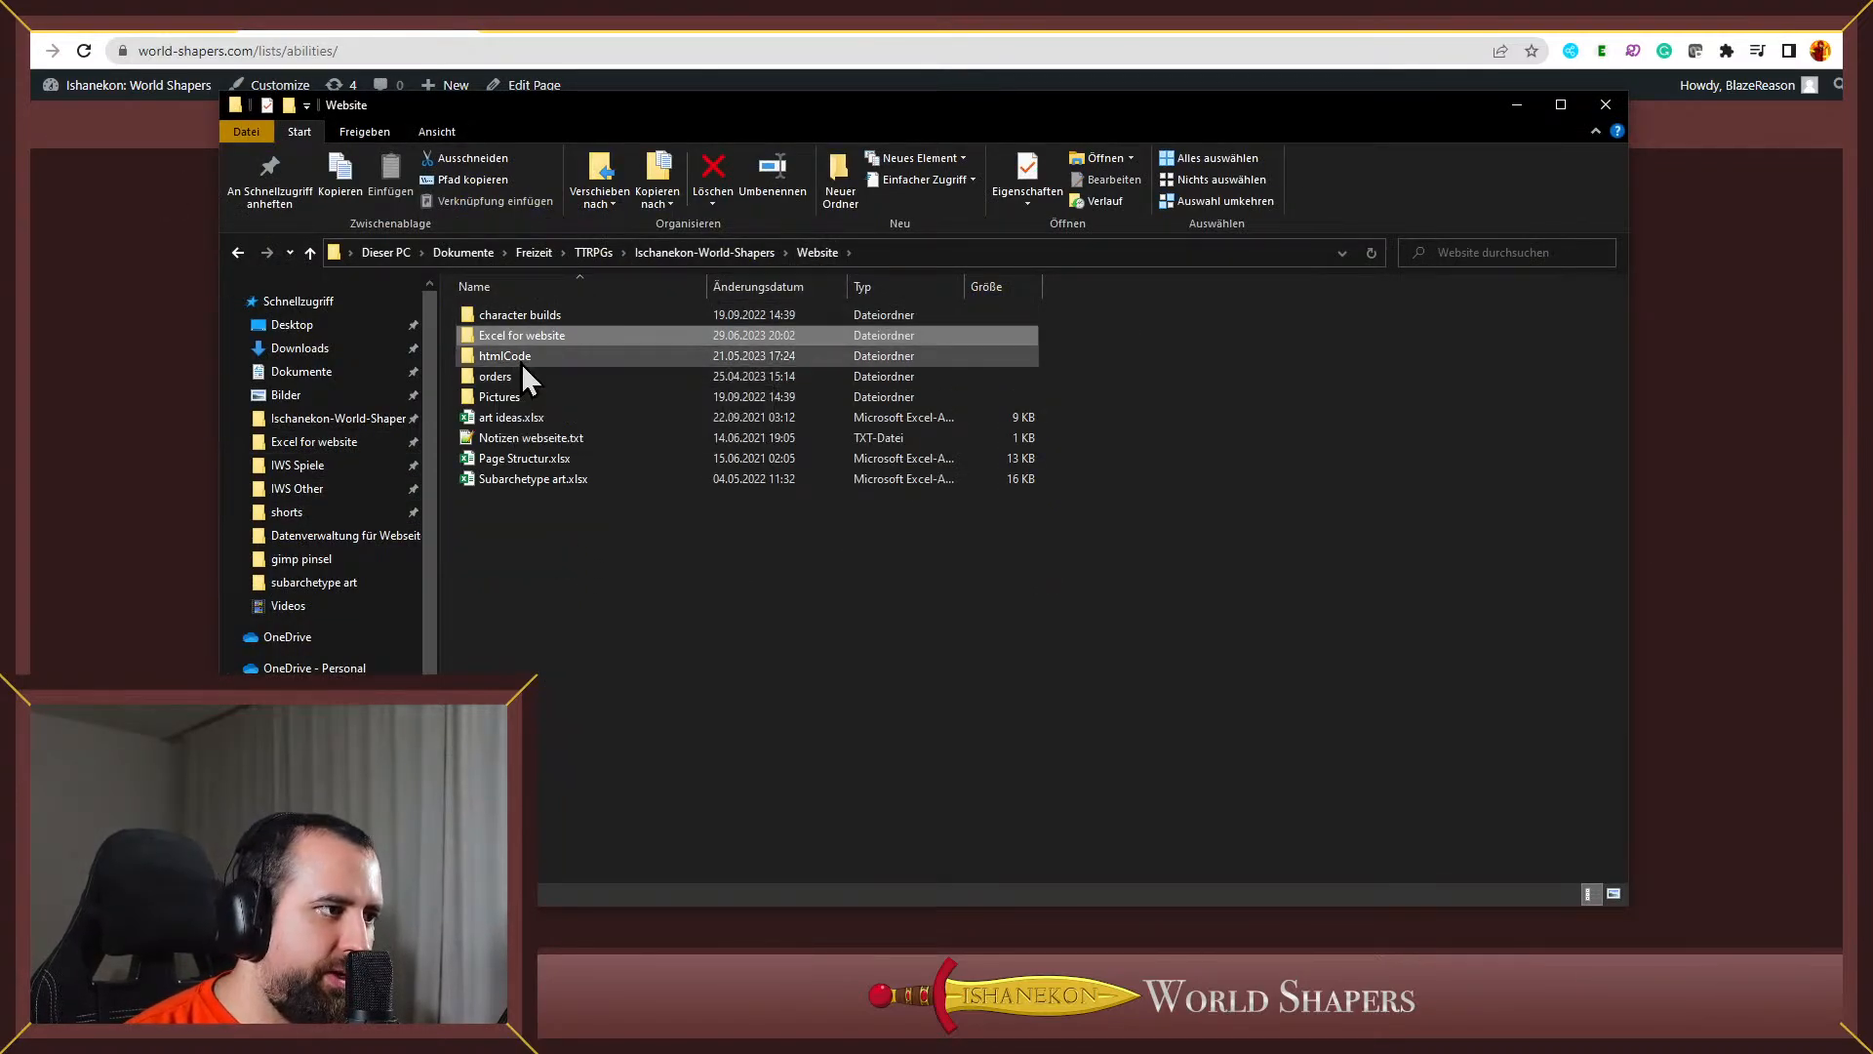
click(722, 253)
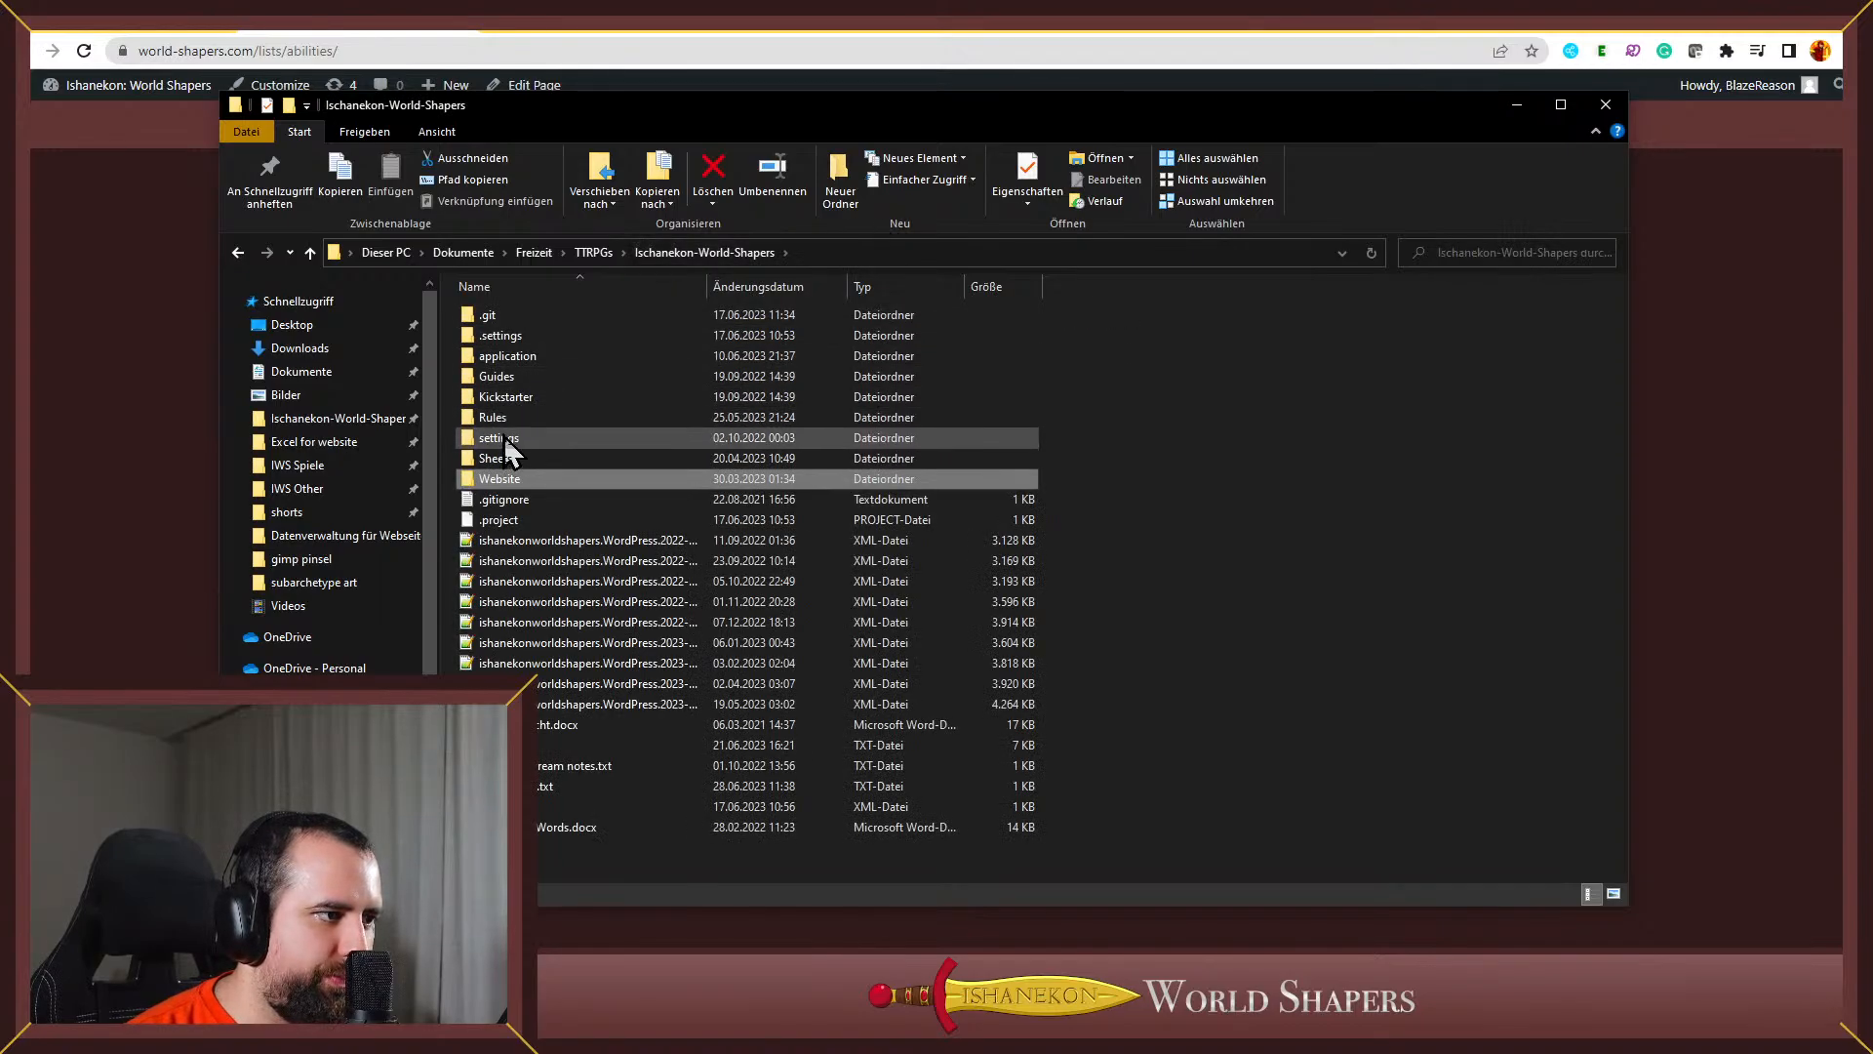
double_click(493, 417)
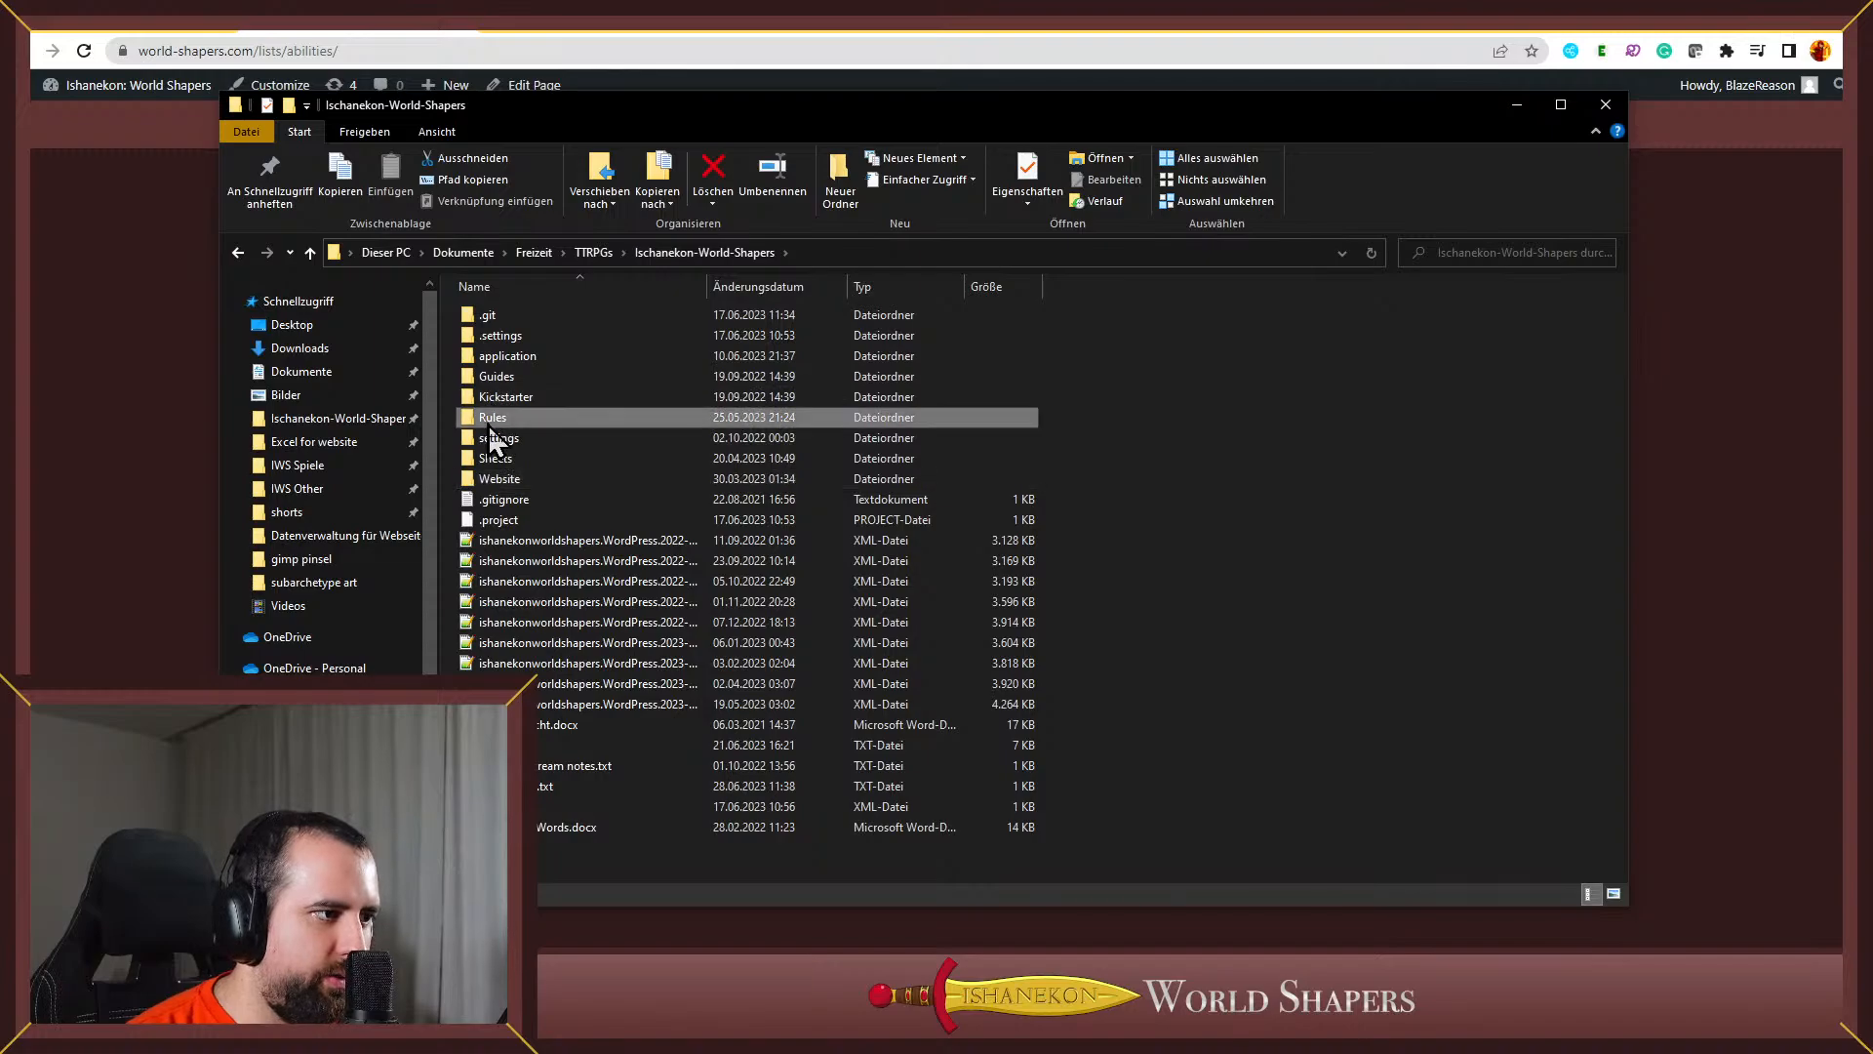
double_click(528, 320)
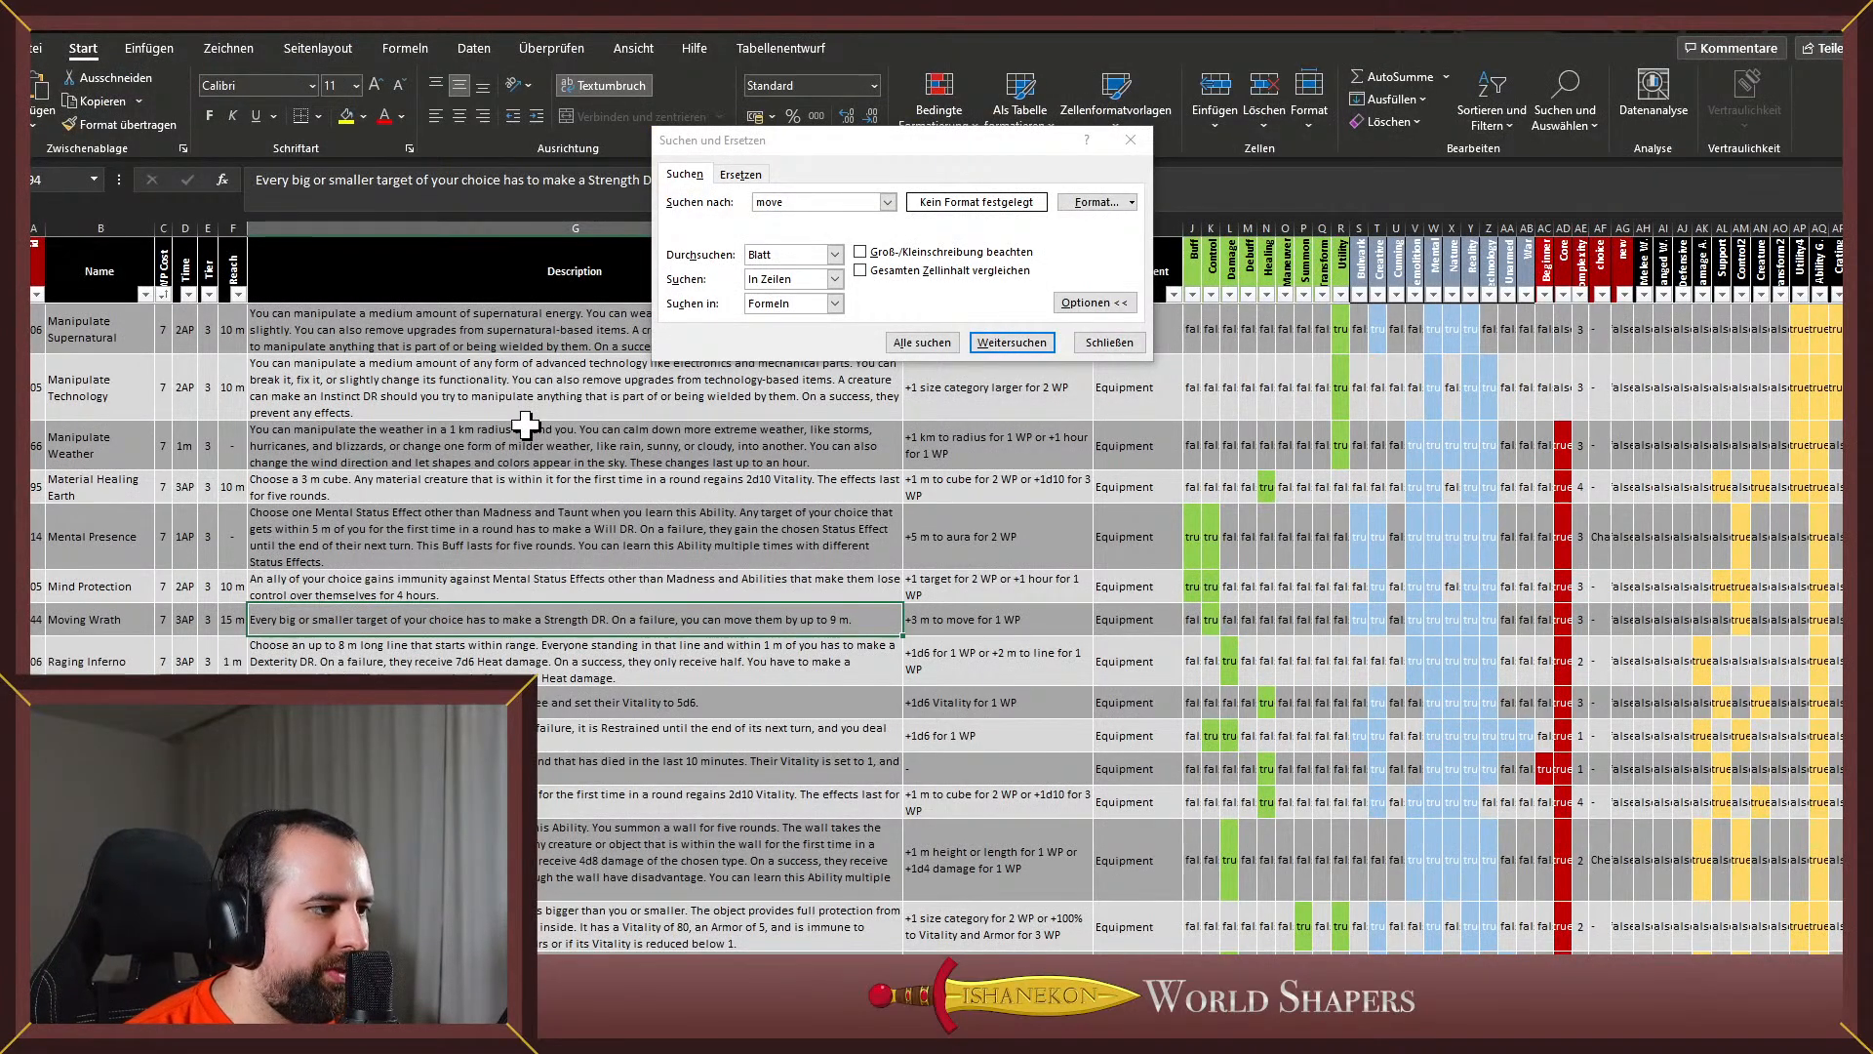
click(531, 438)
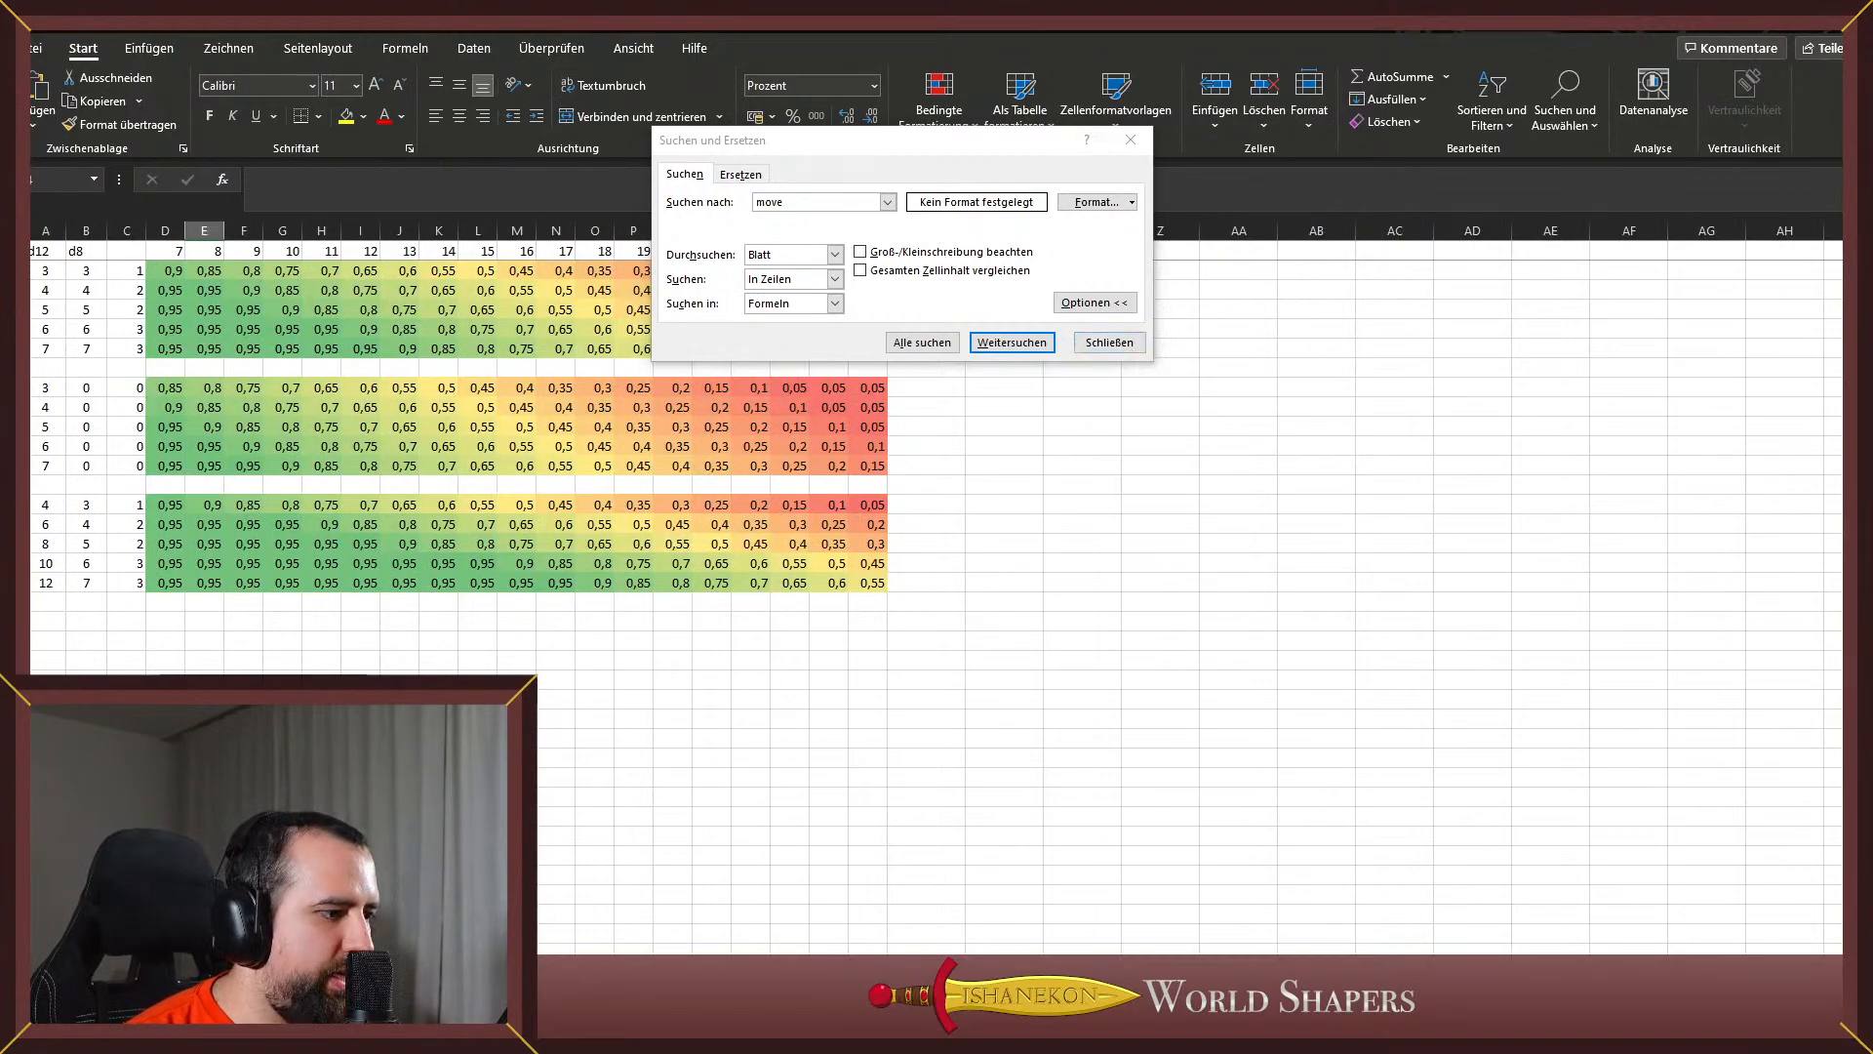
click(517, 980)
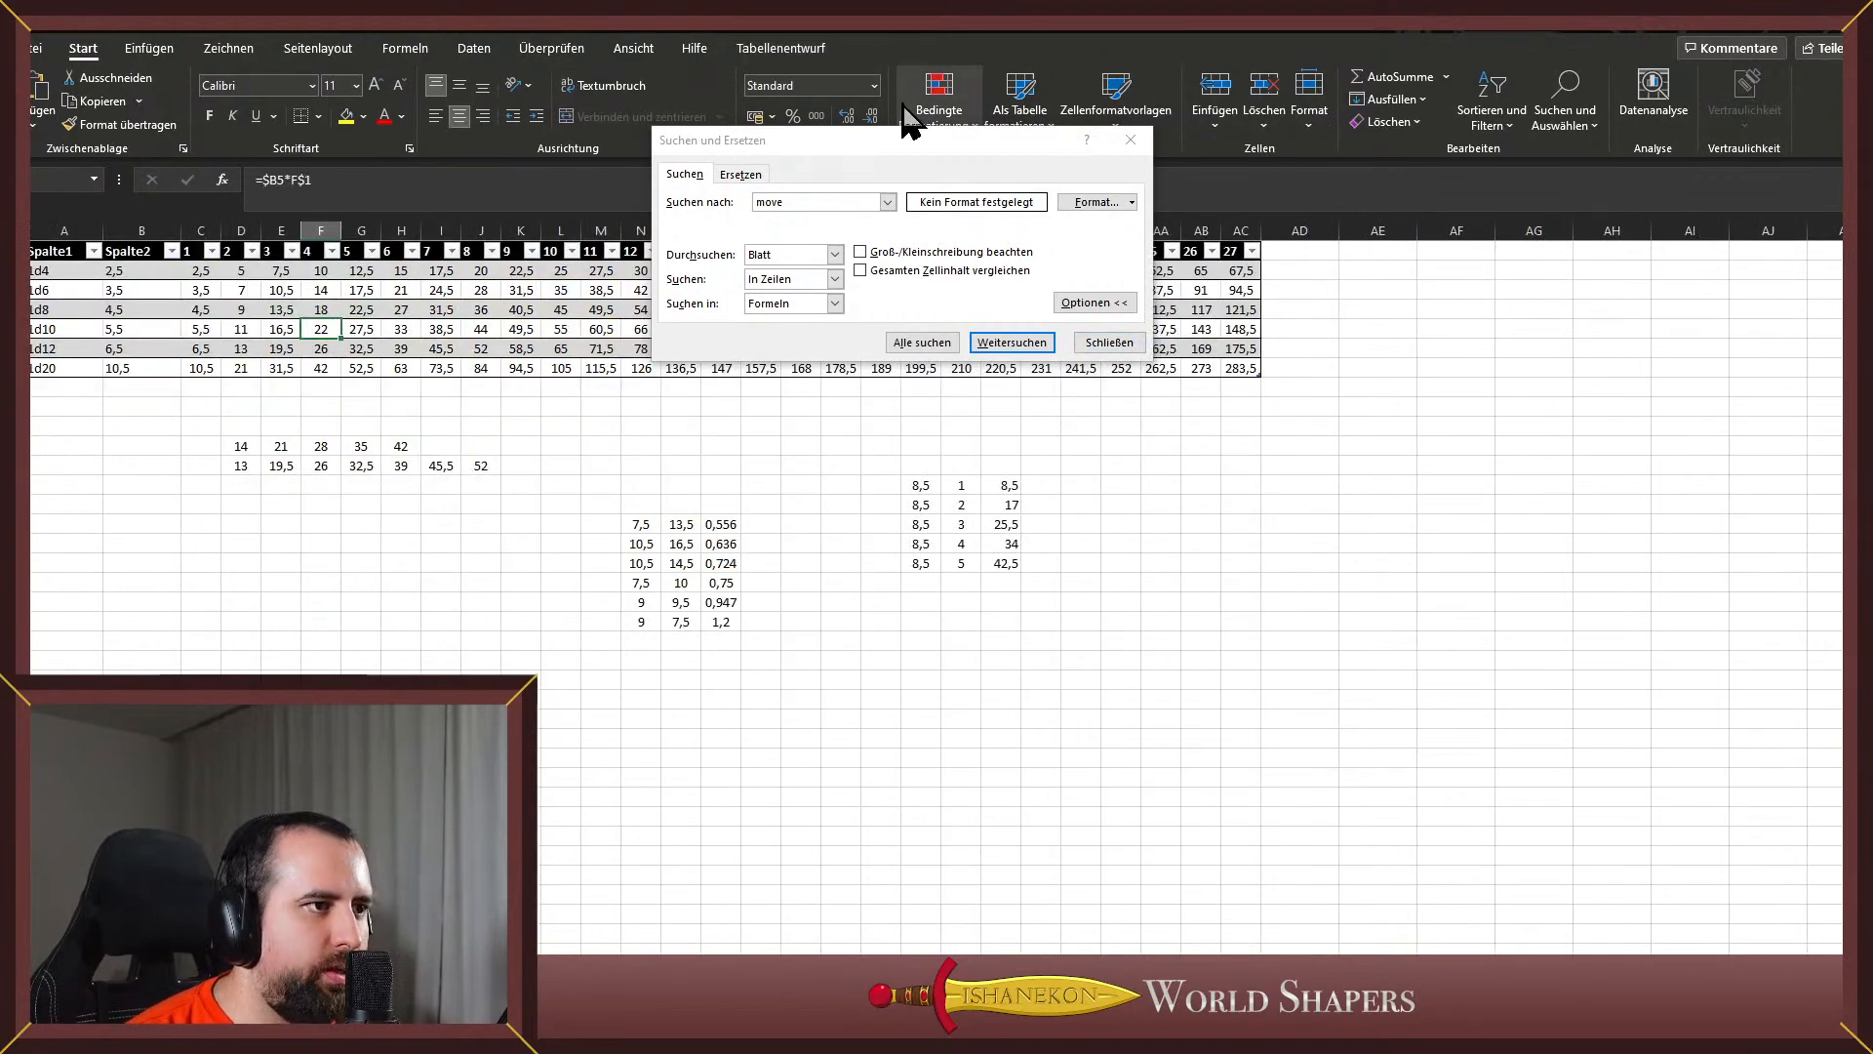
click(898, 145)
drag(897, 144, 1362, 448)
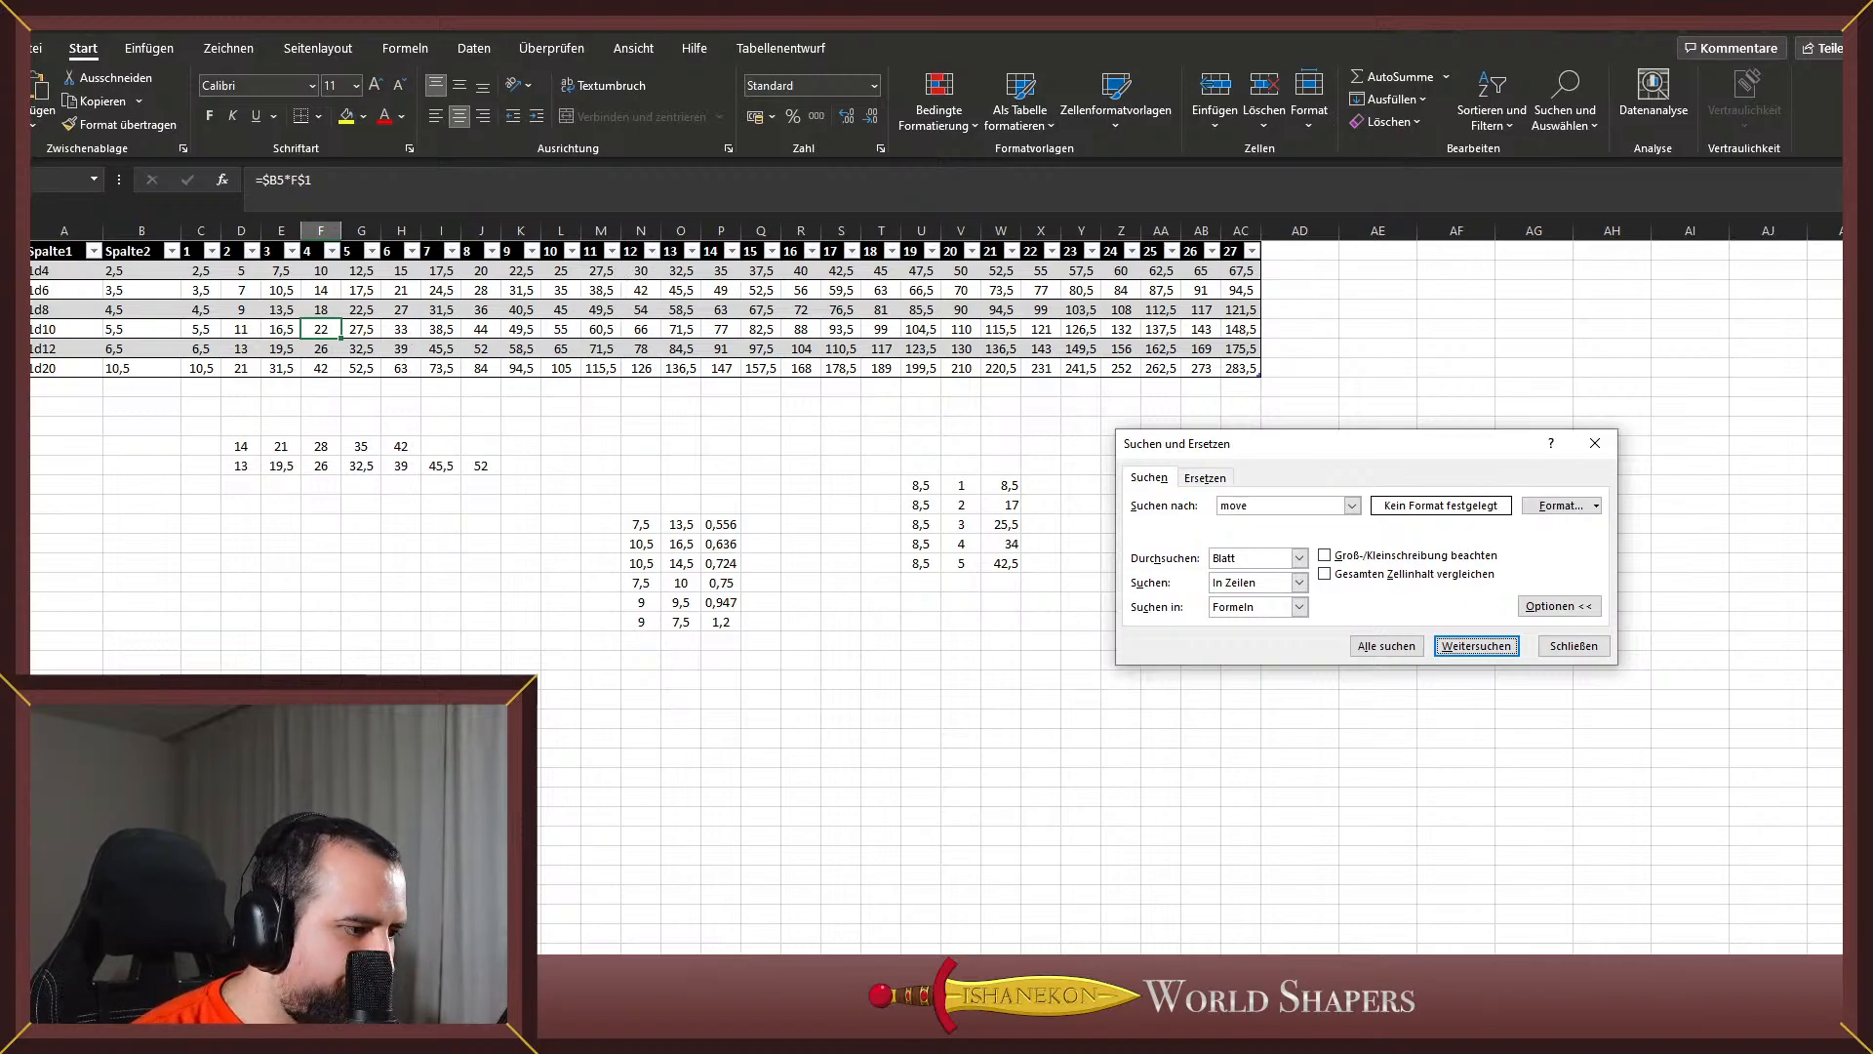
Compare the dice averages table with the damage and upcasting of the wrath abilities in the online list
key(alt+Tab)
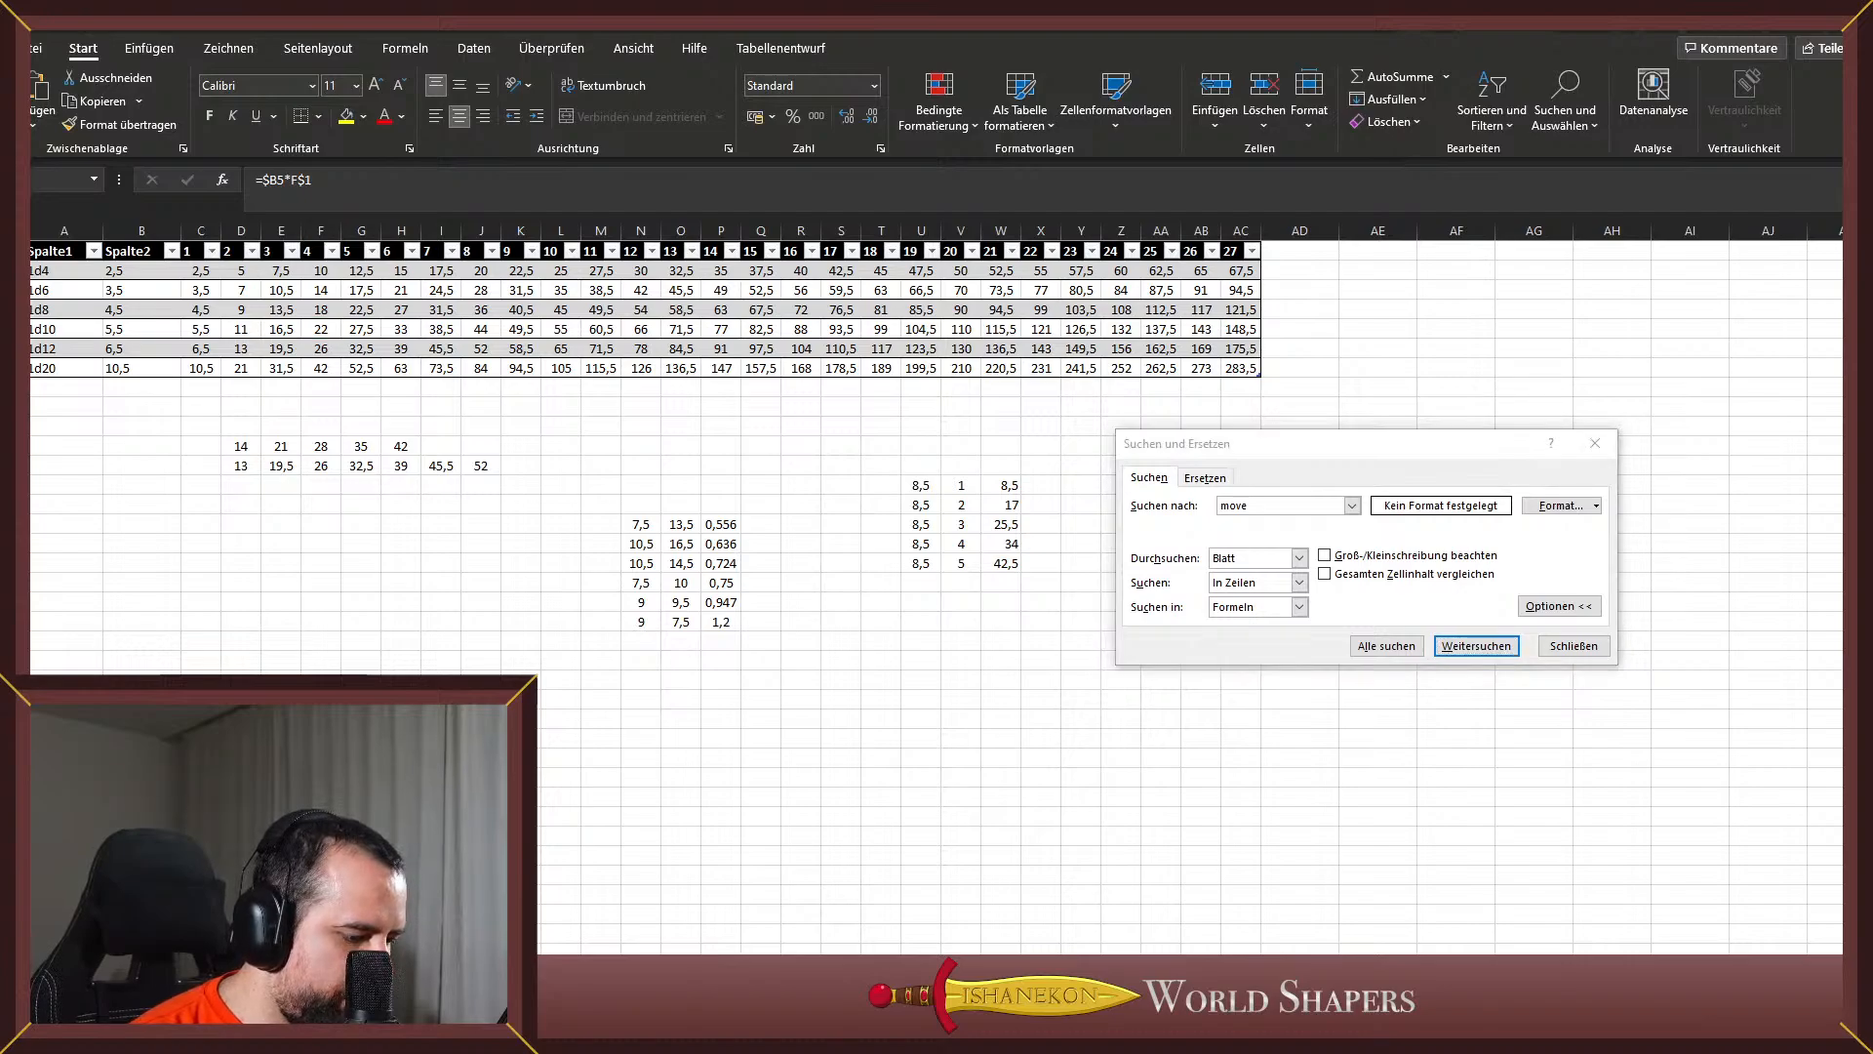
key(alt+Tab)
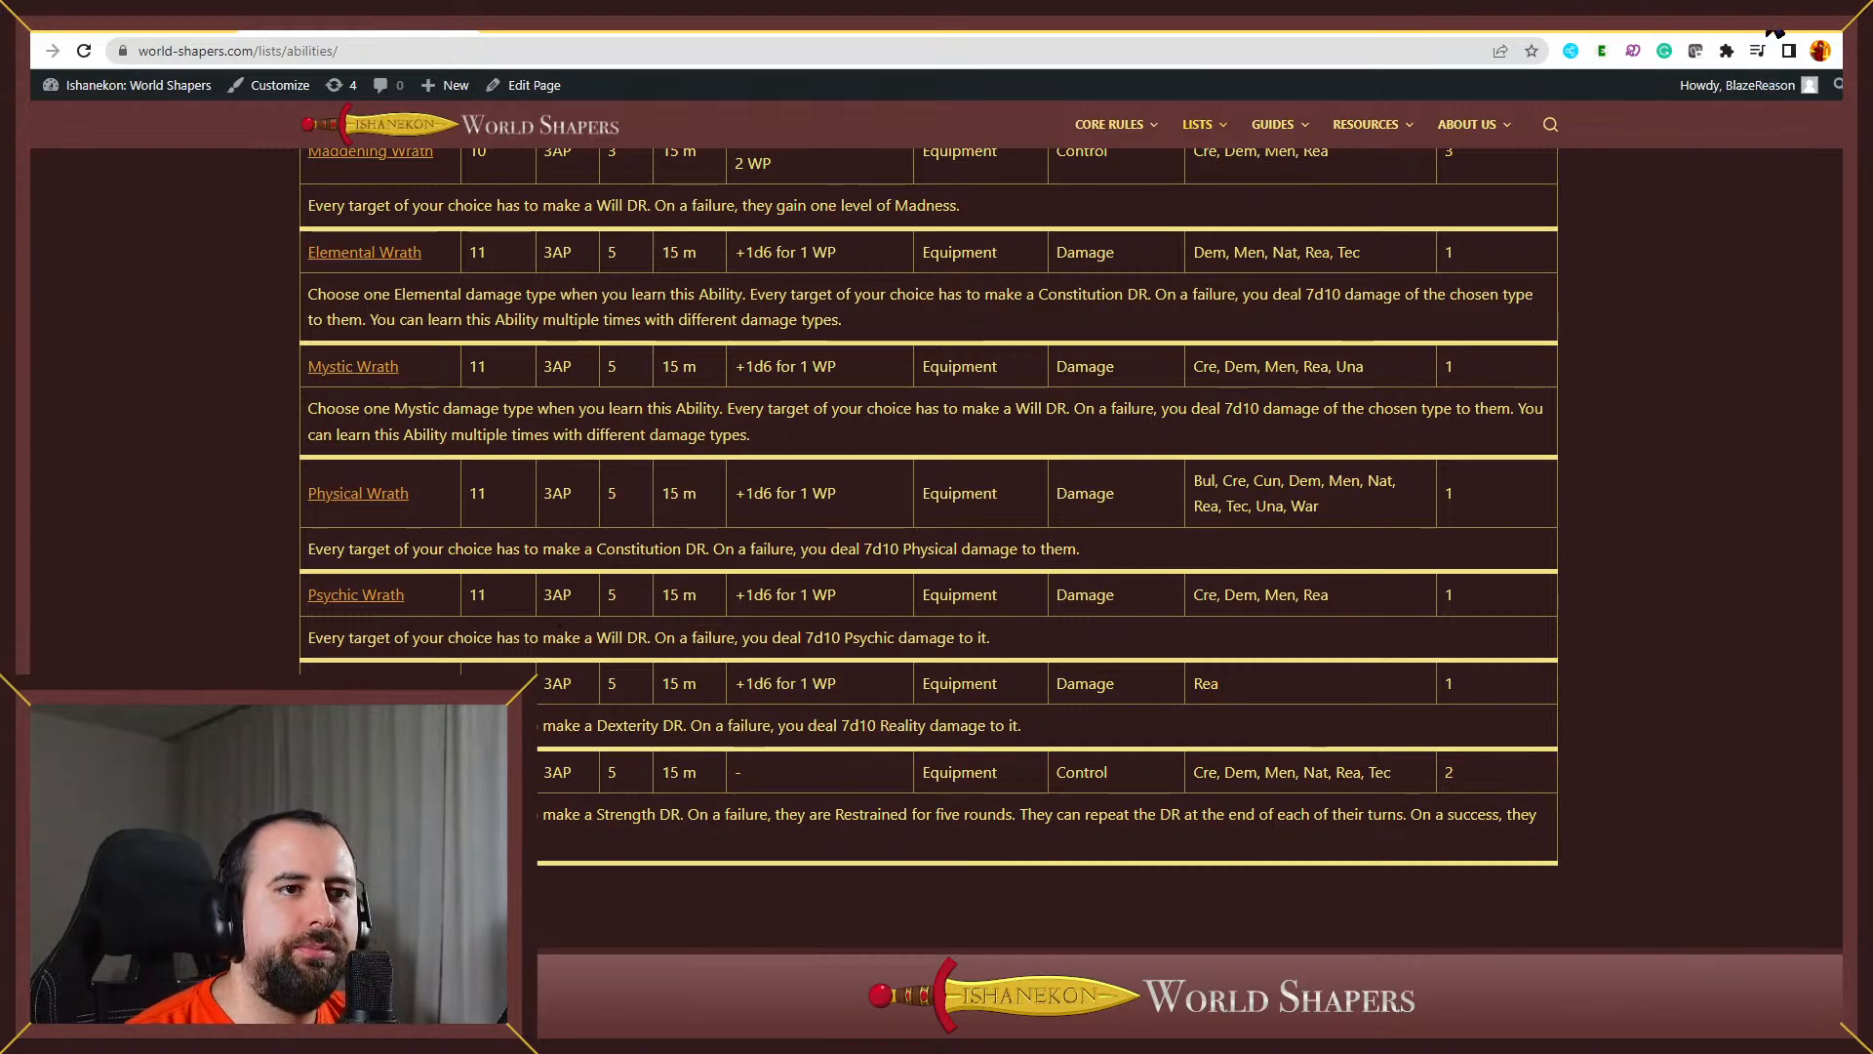
key(alt+Tab)
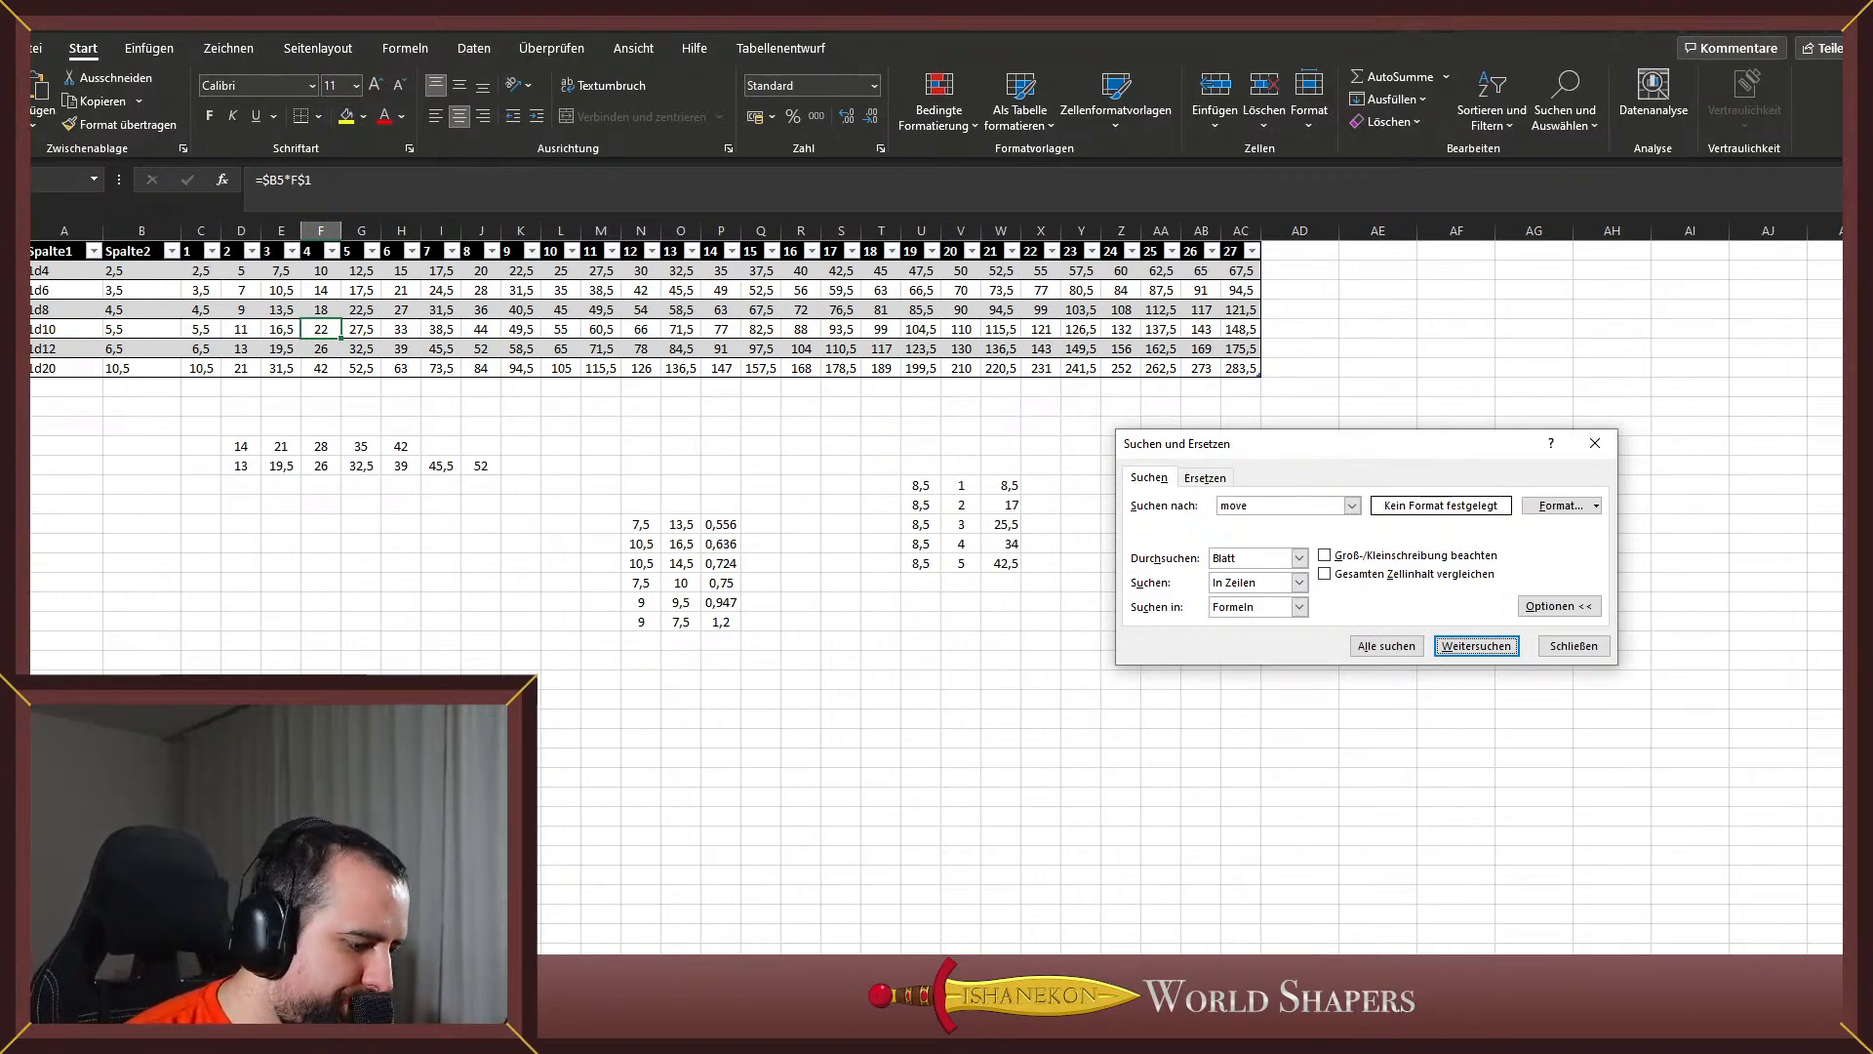
key(alt+Tab)
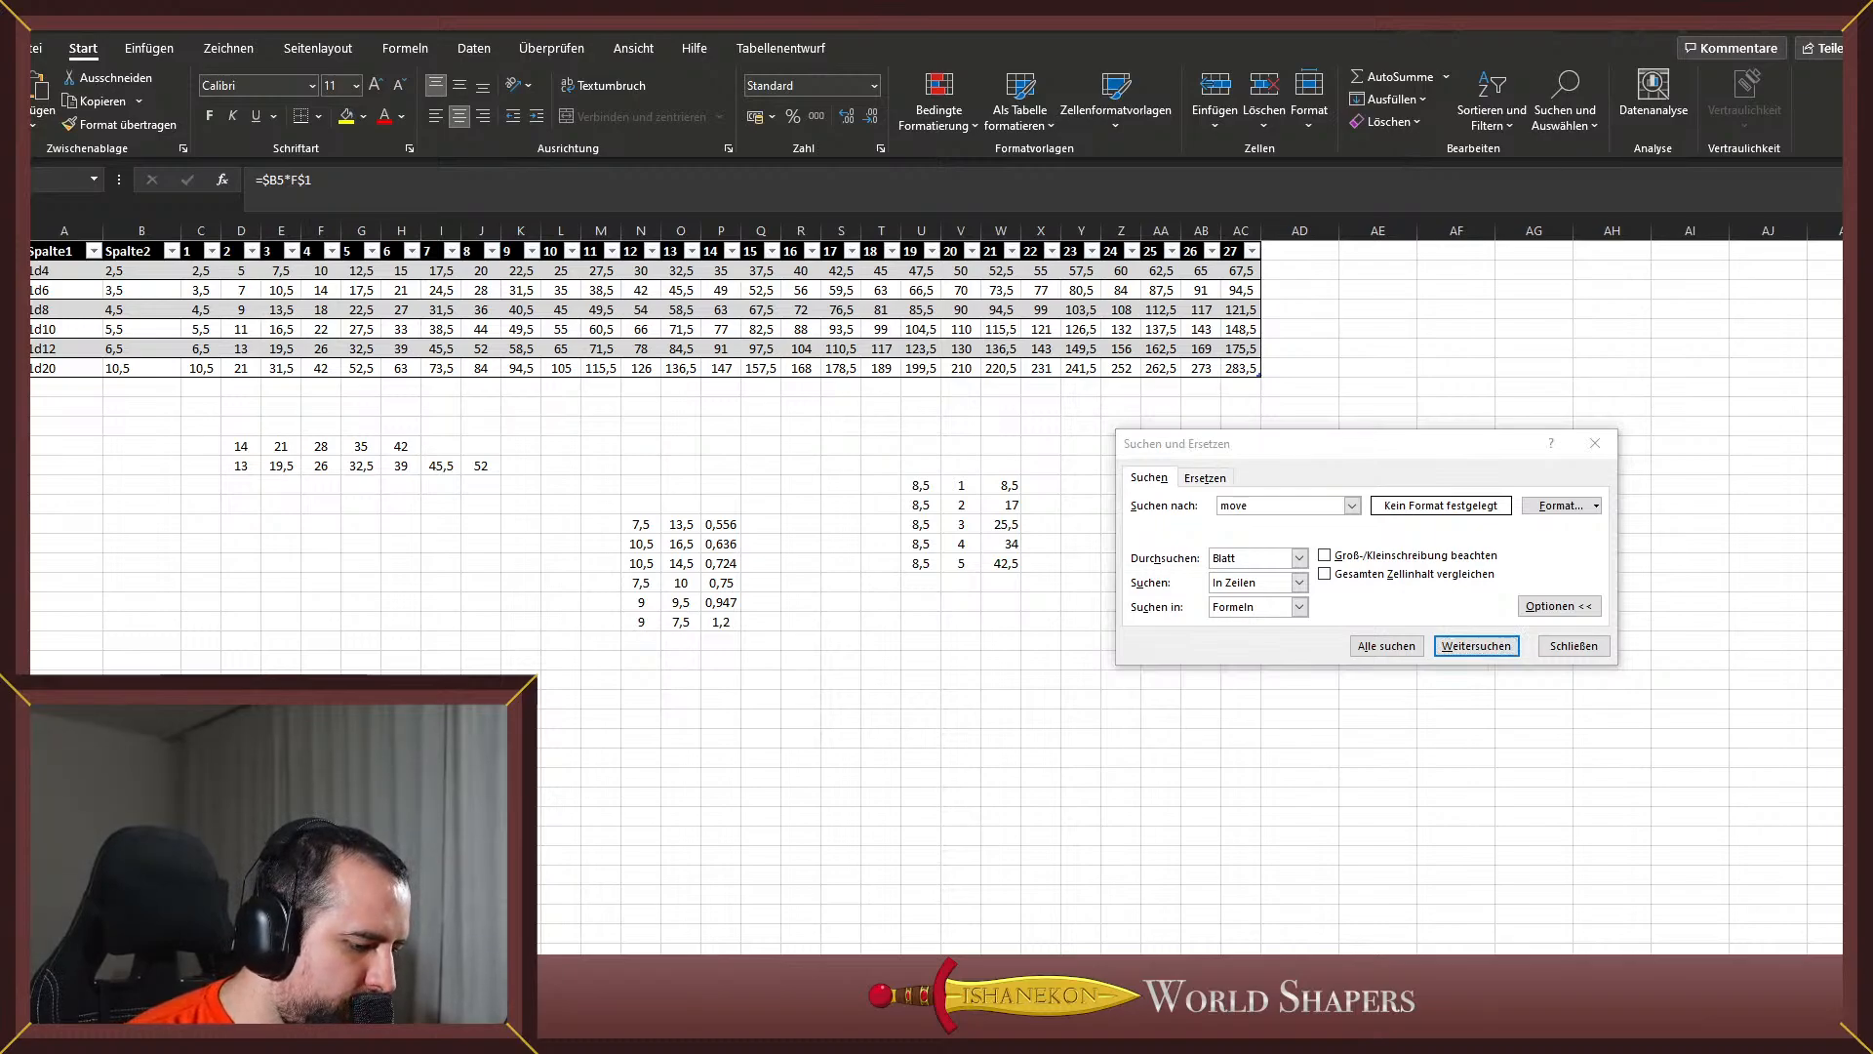
key(alt+Tab)
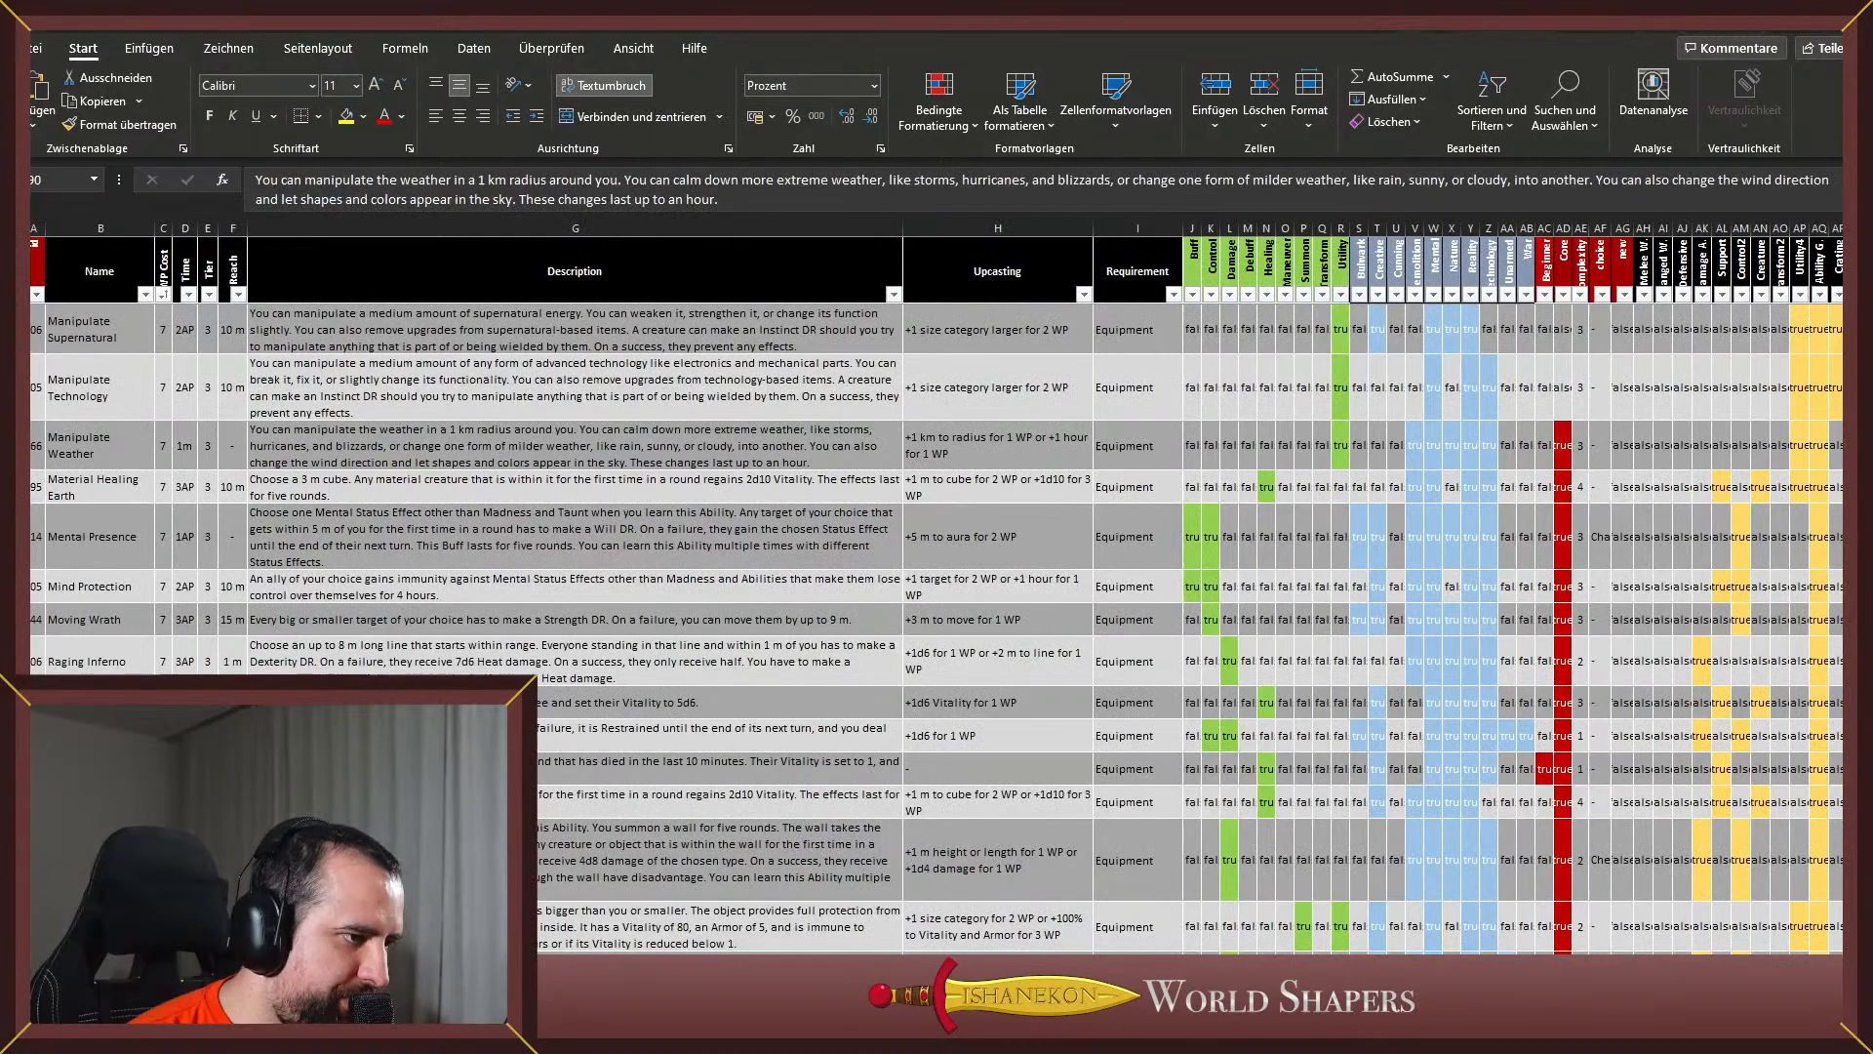
key(alt+Tab)
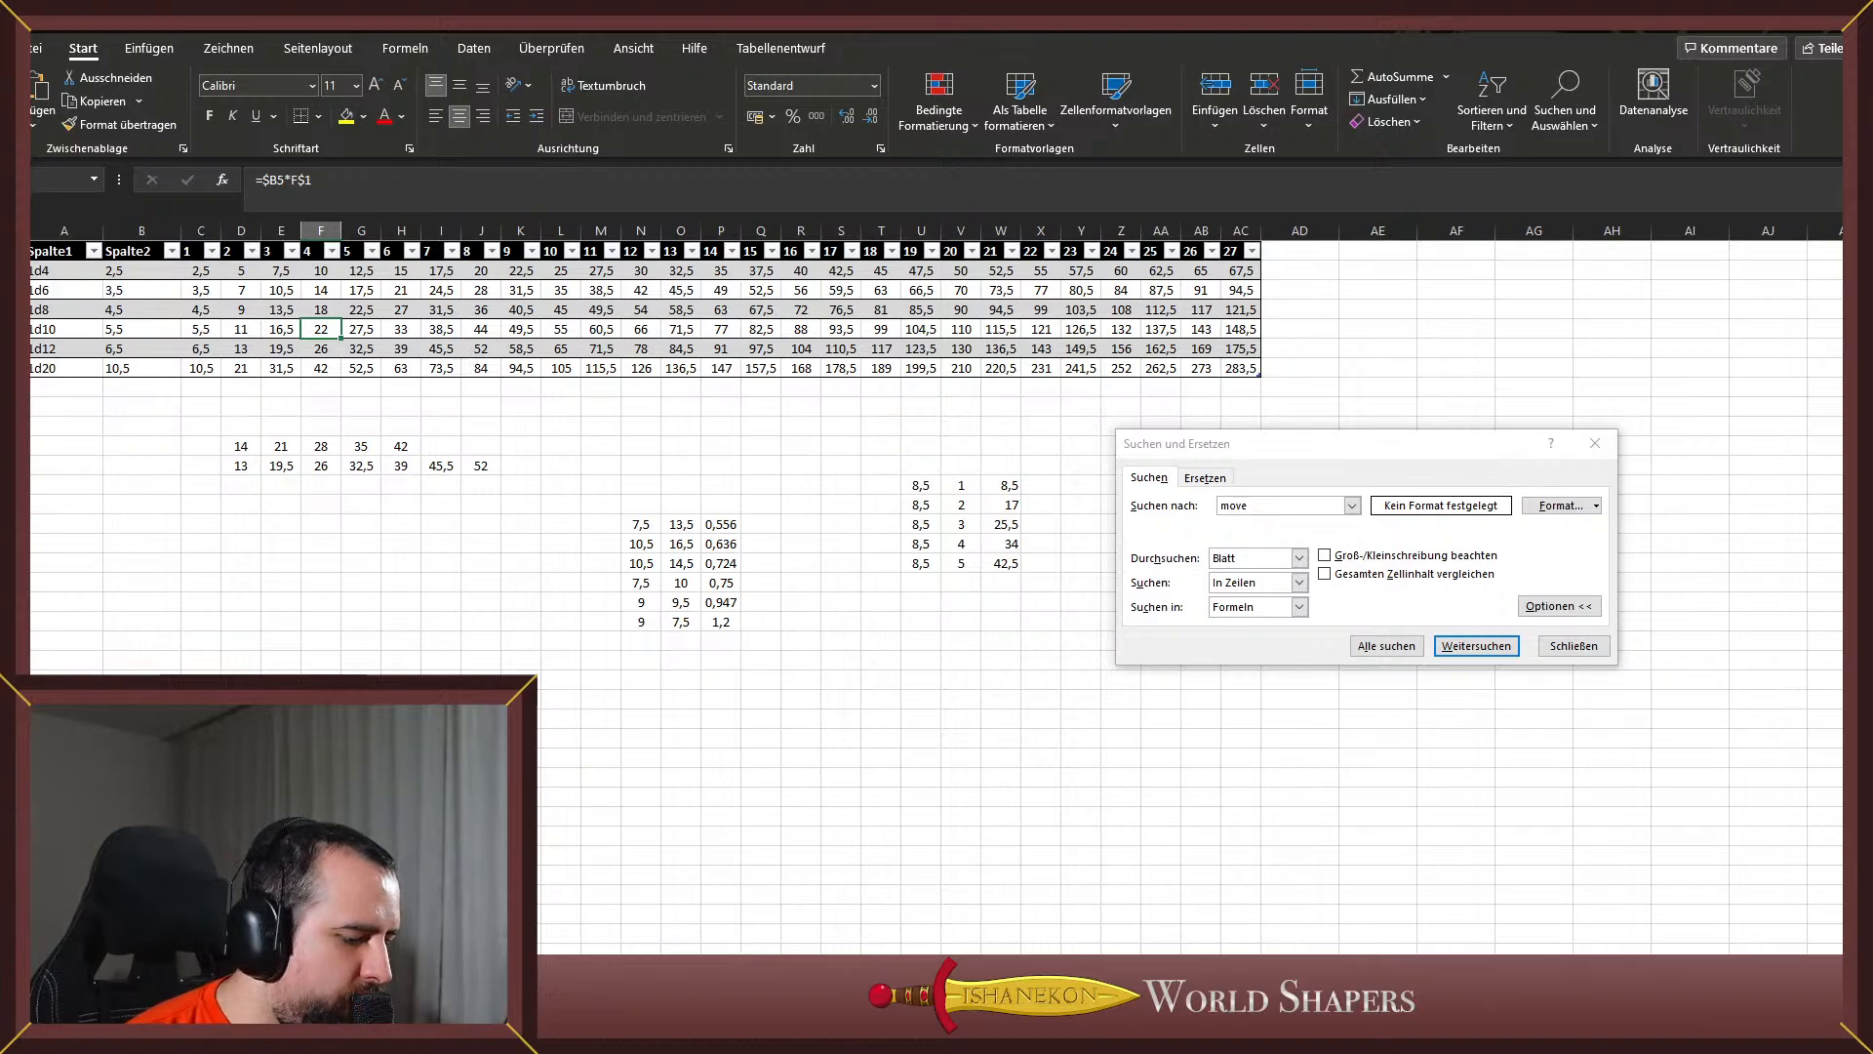
key(alt+Tab)
key(alt+Tab)
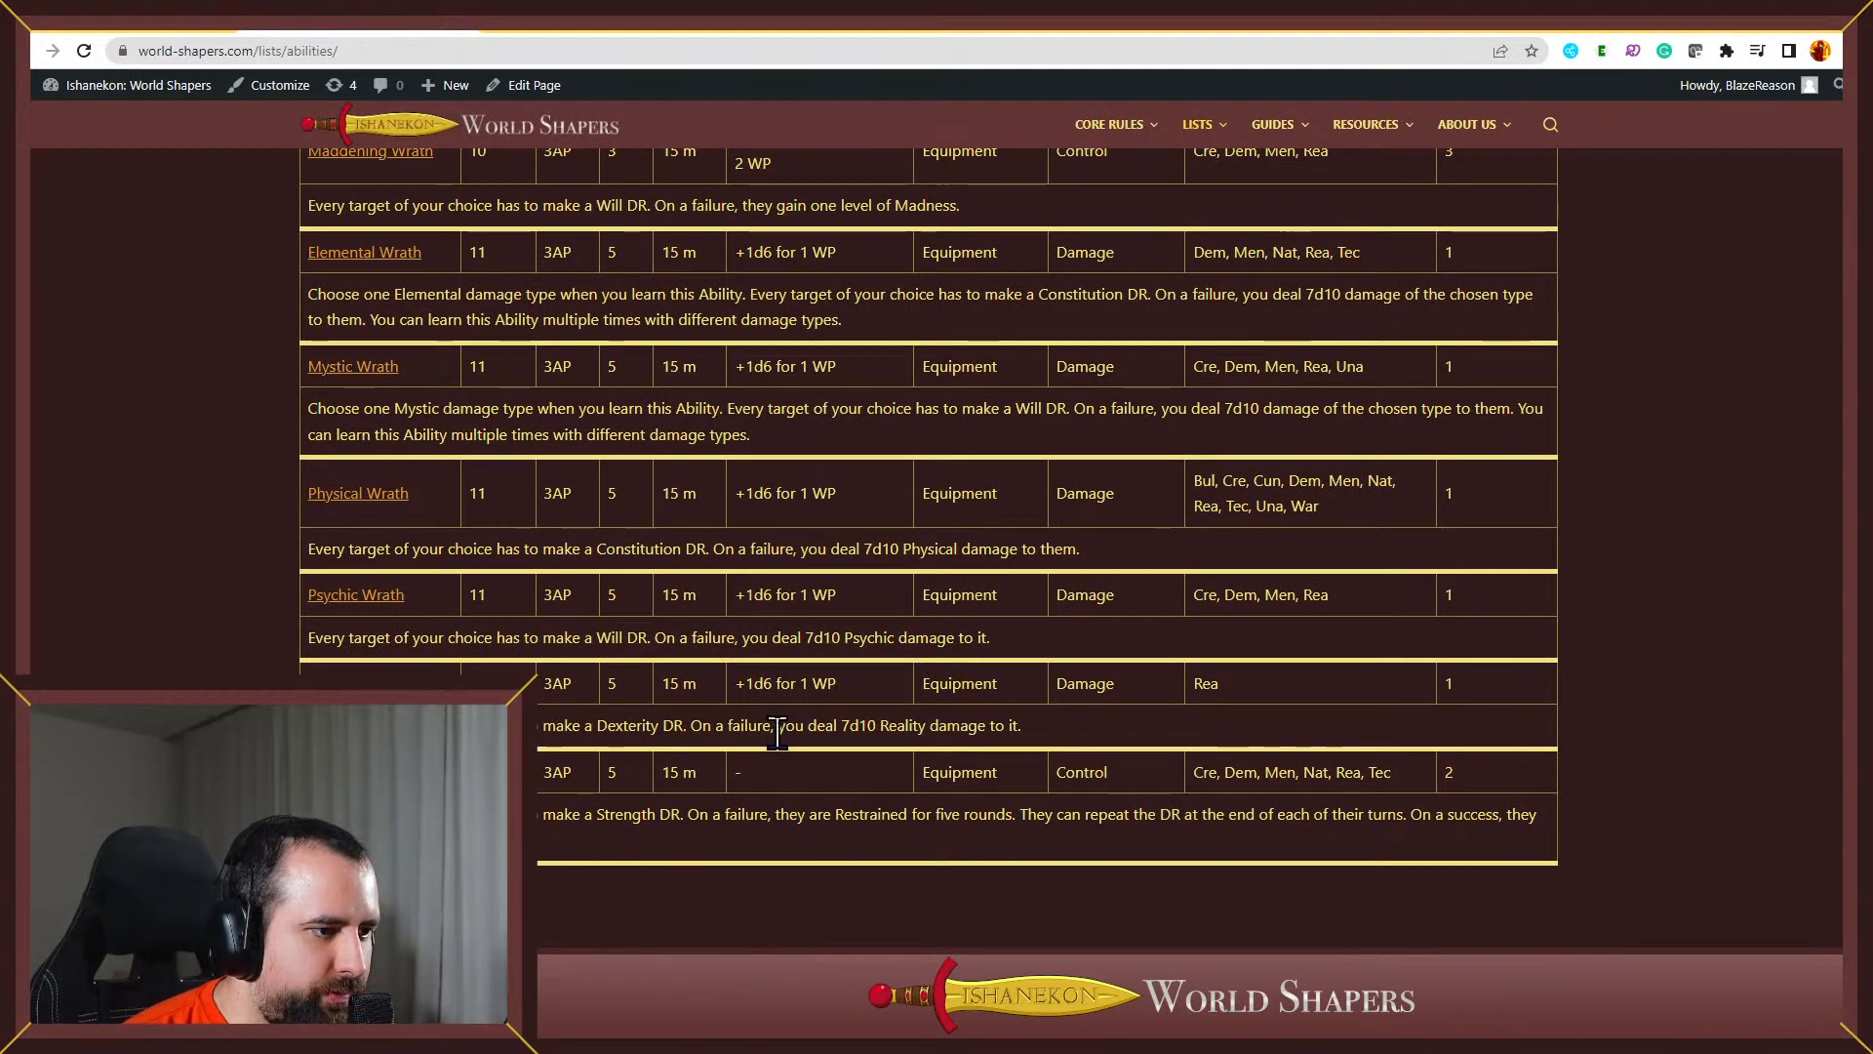
Examine the on-failure effect of the wrath ability that deals Reality damage
drag(1021, 729, 687, 734)
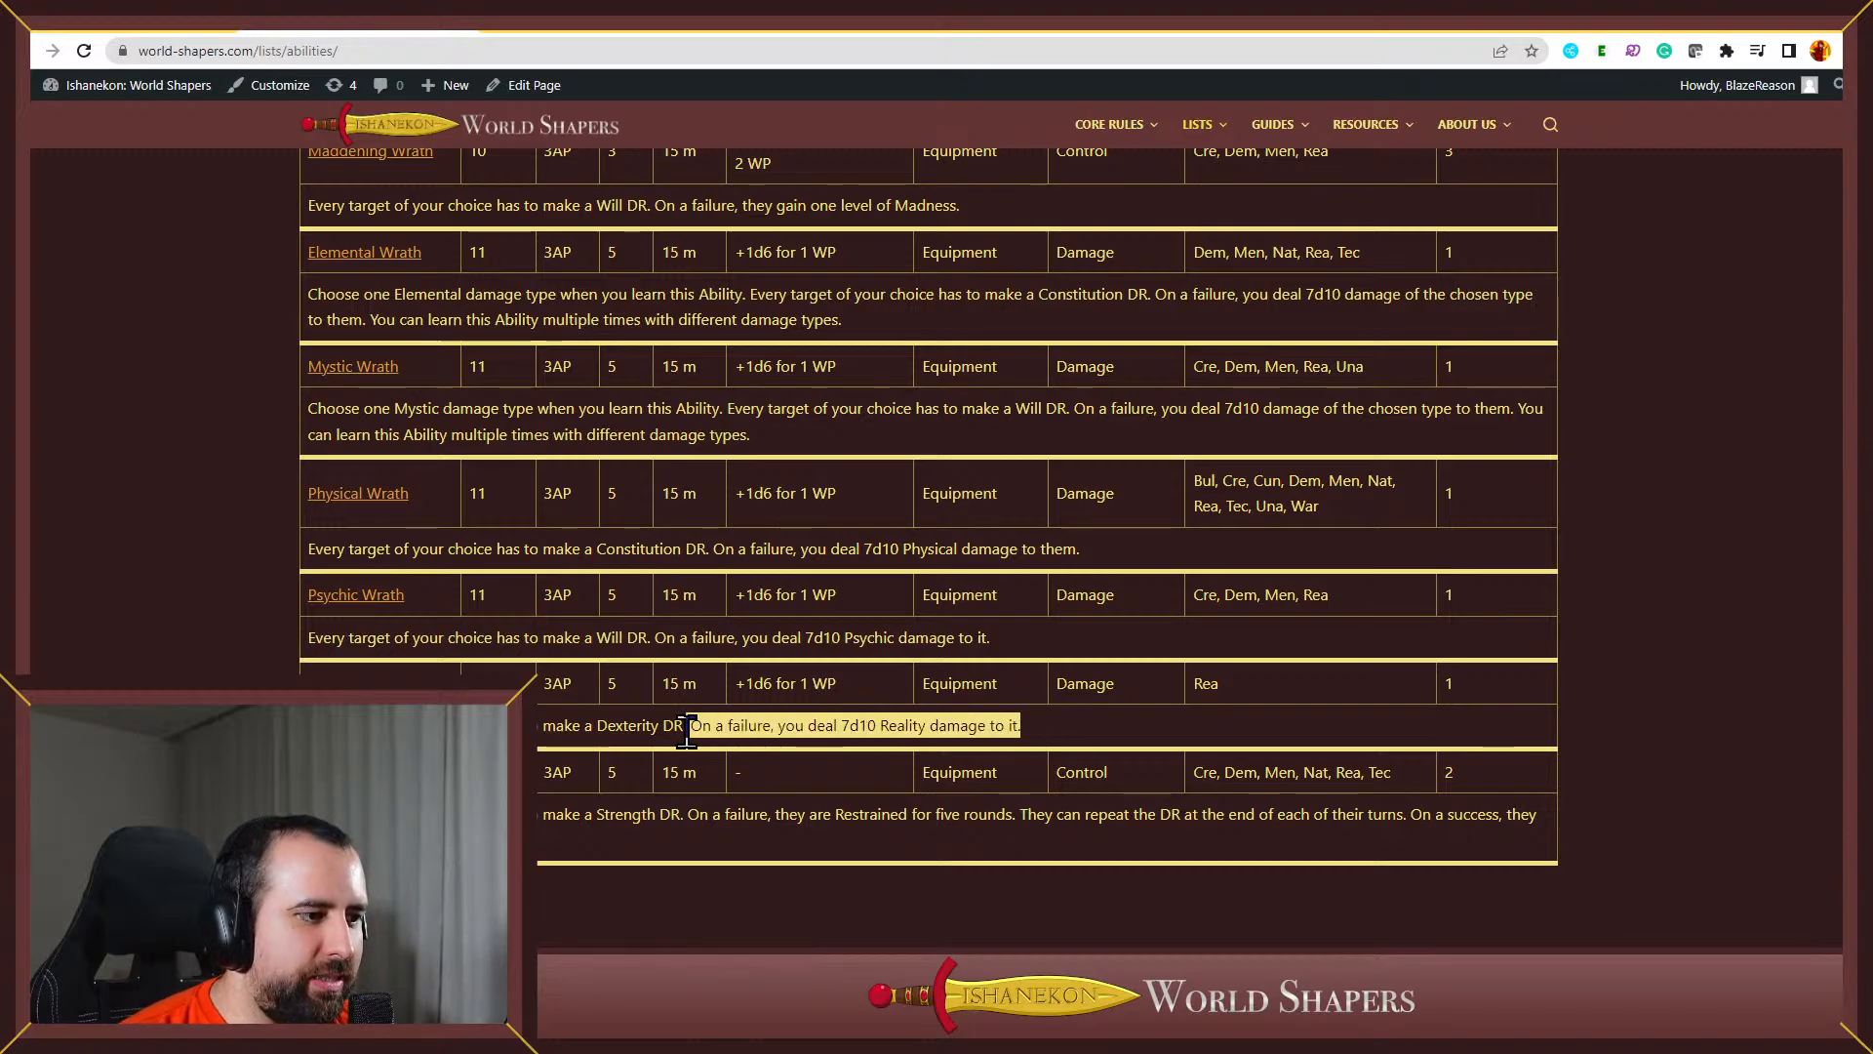
drag(1056, 728, 690, 730)
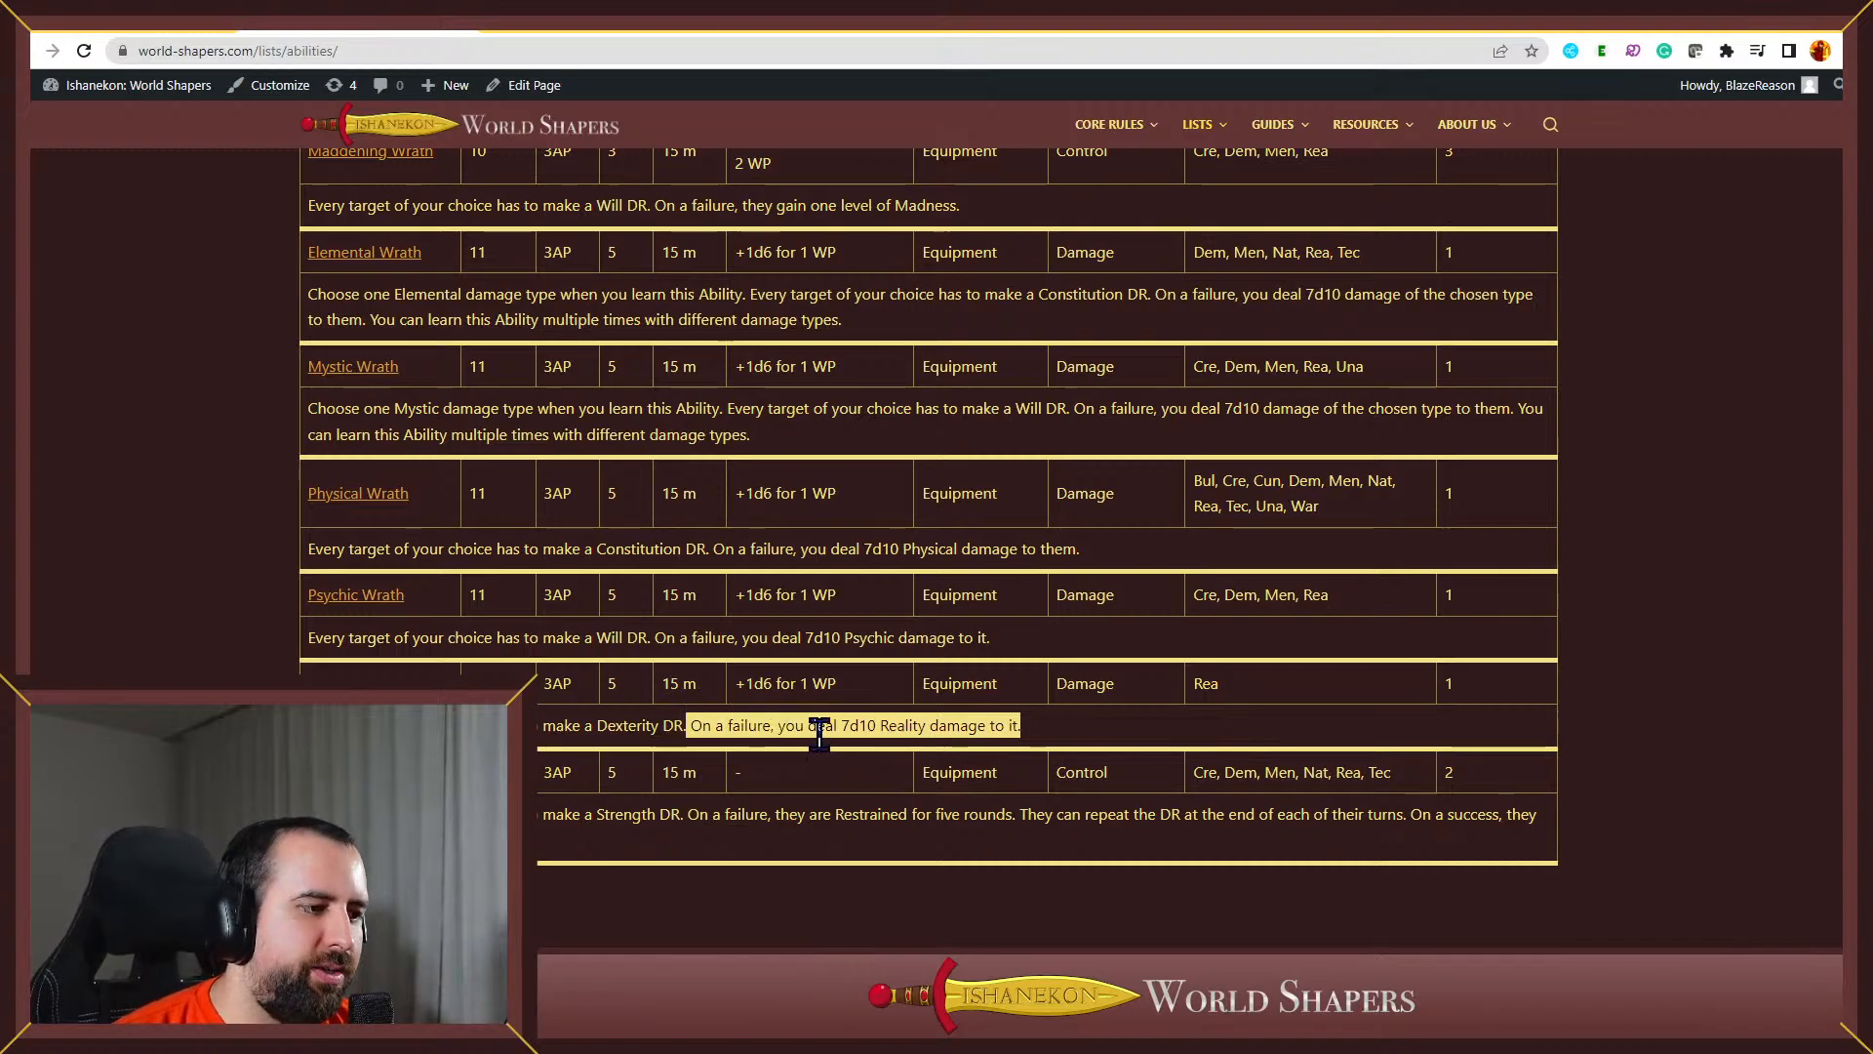
drag(1060, 746, 697, 732)
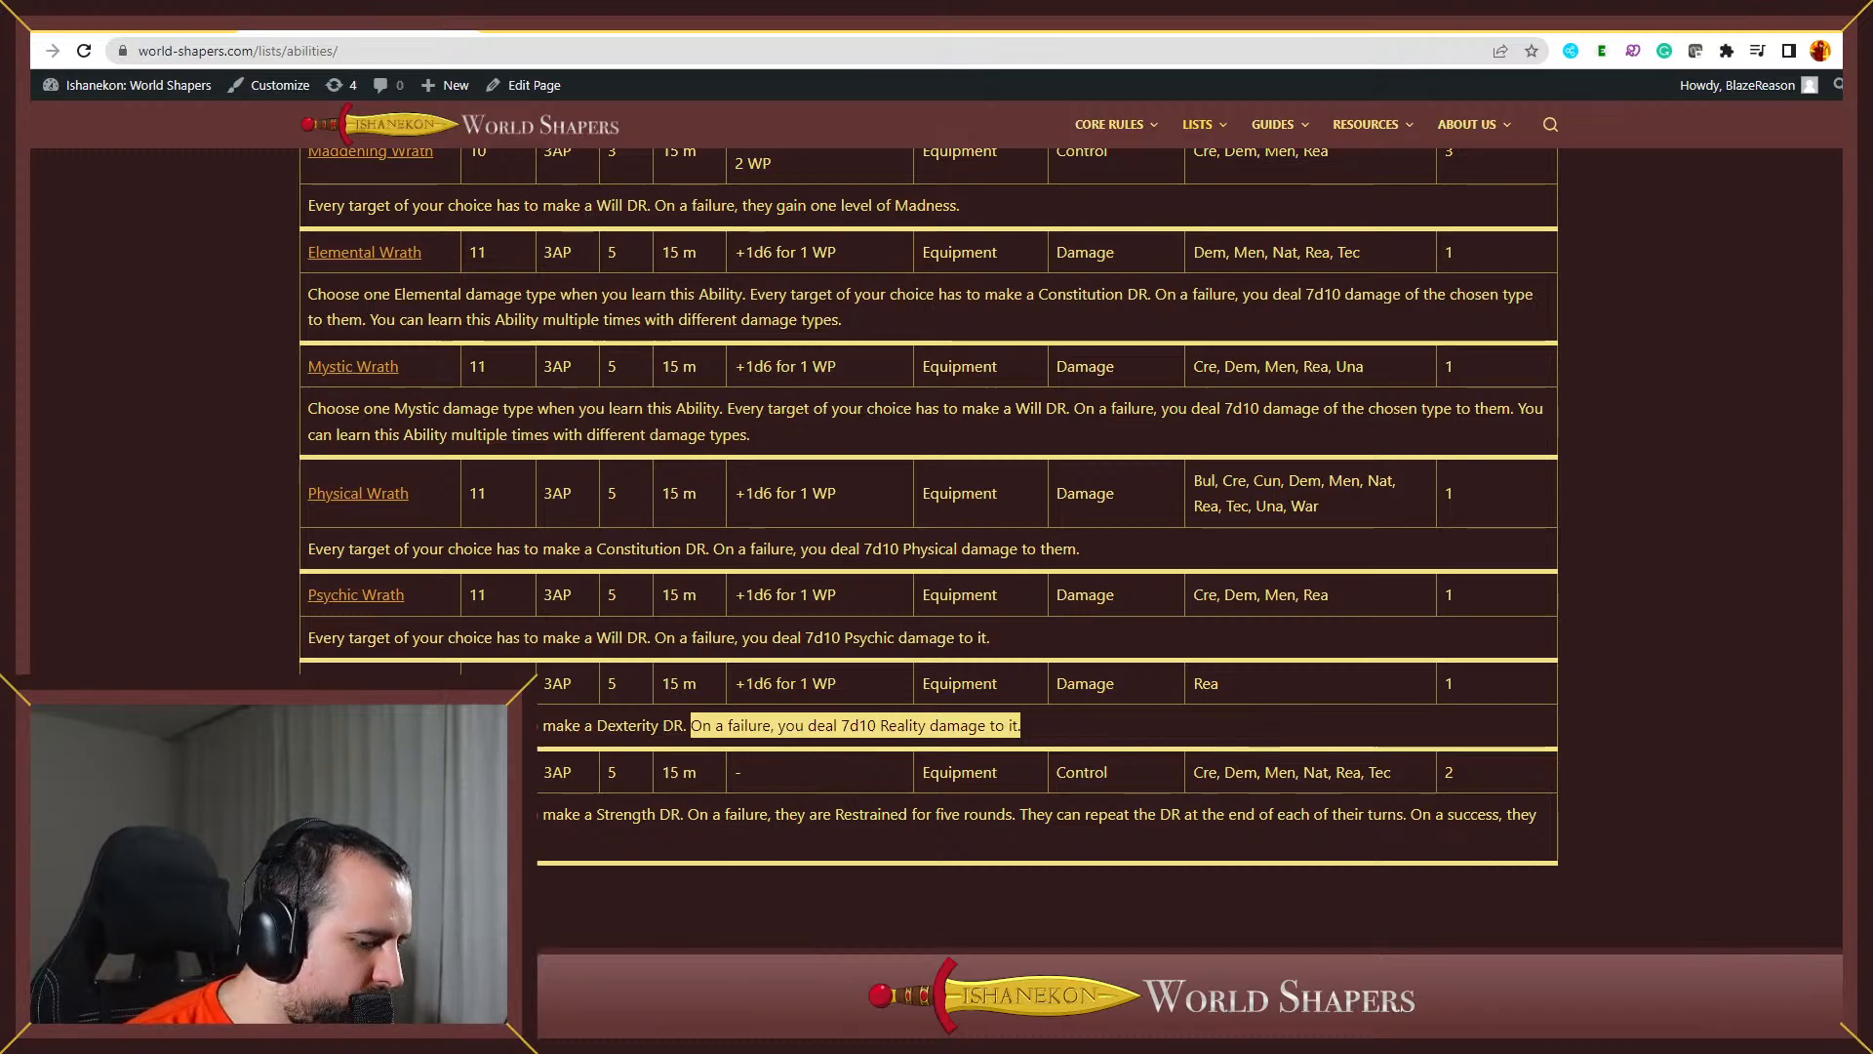
Switch back to the abilities spreadsheet and set Moving Wrath's upcasting to "+2 m to move for 1 WP"
key(alt+Tab)
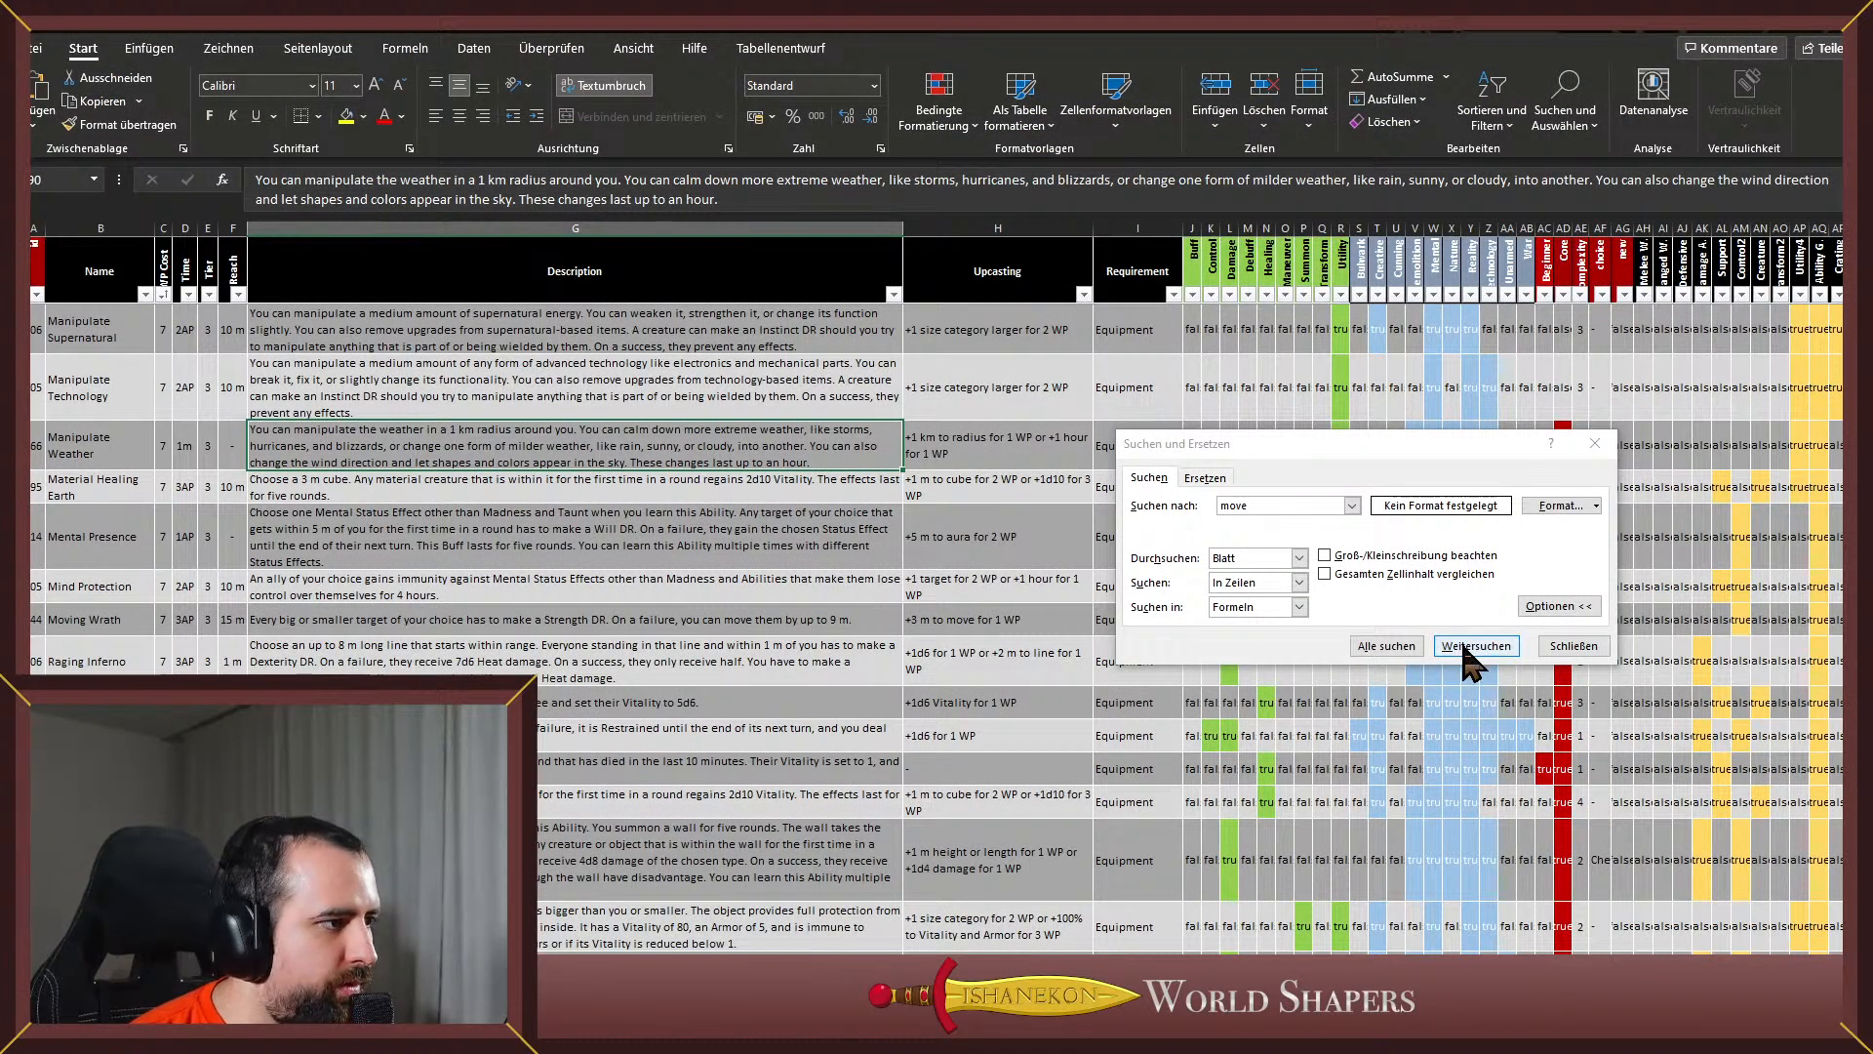
scroll(576, 598, up, 1)
scroll(574, 597, down, 2)
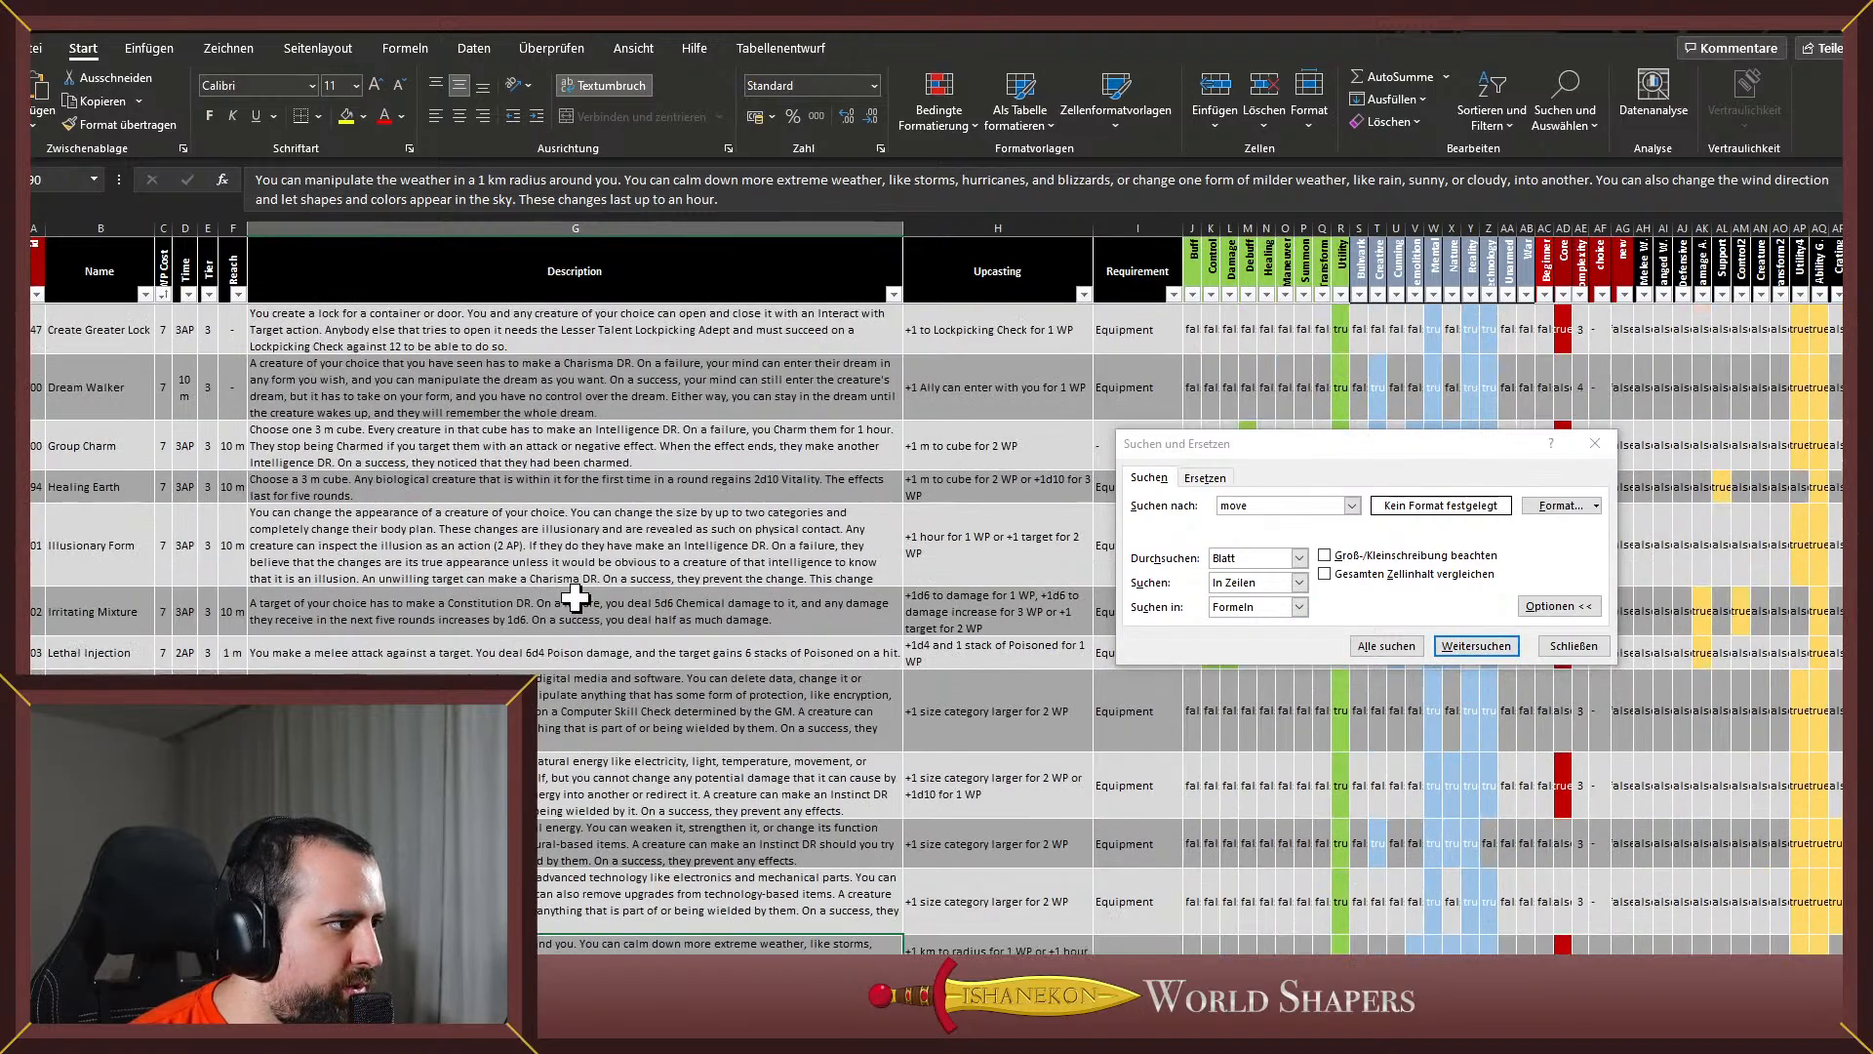
scroll(554, 592, up, 2)
scroll(553, 592, down, 1)
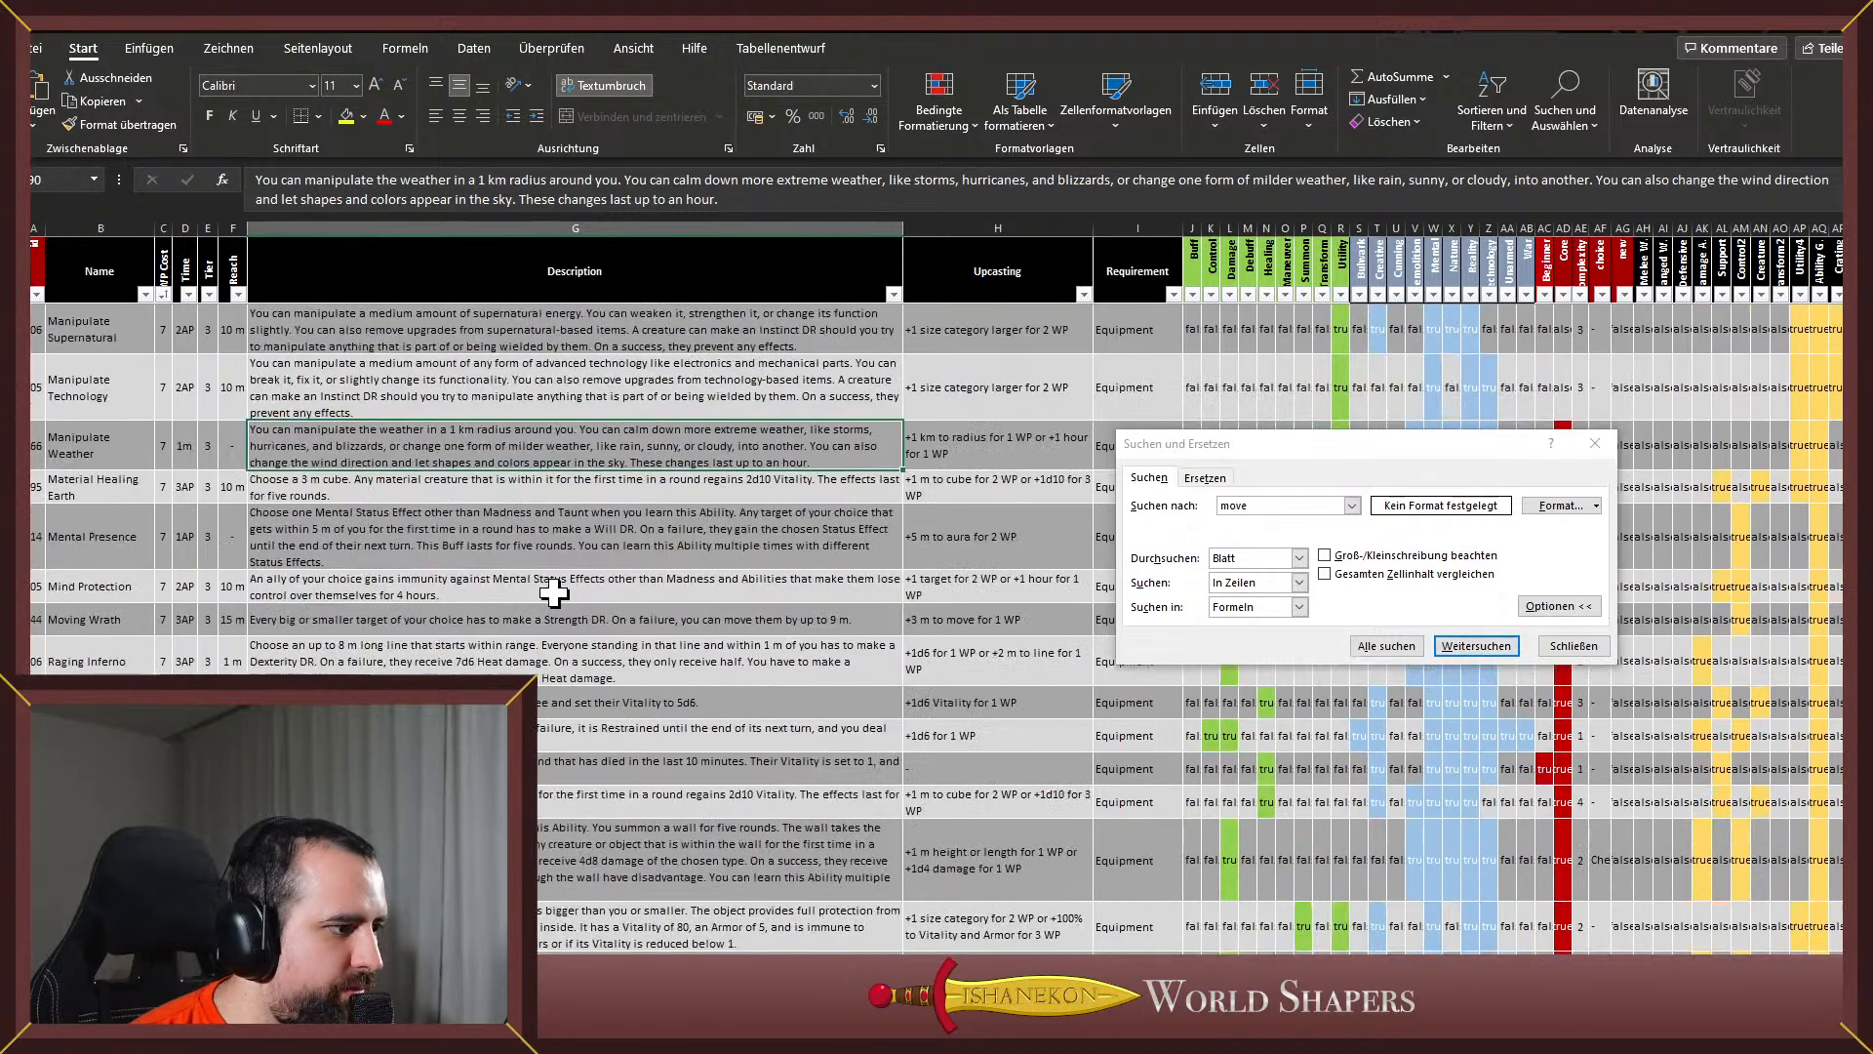
click(396, 617)
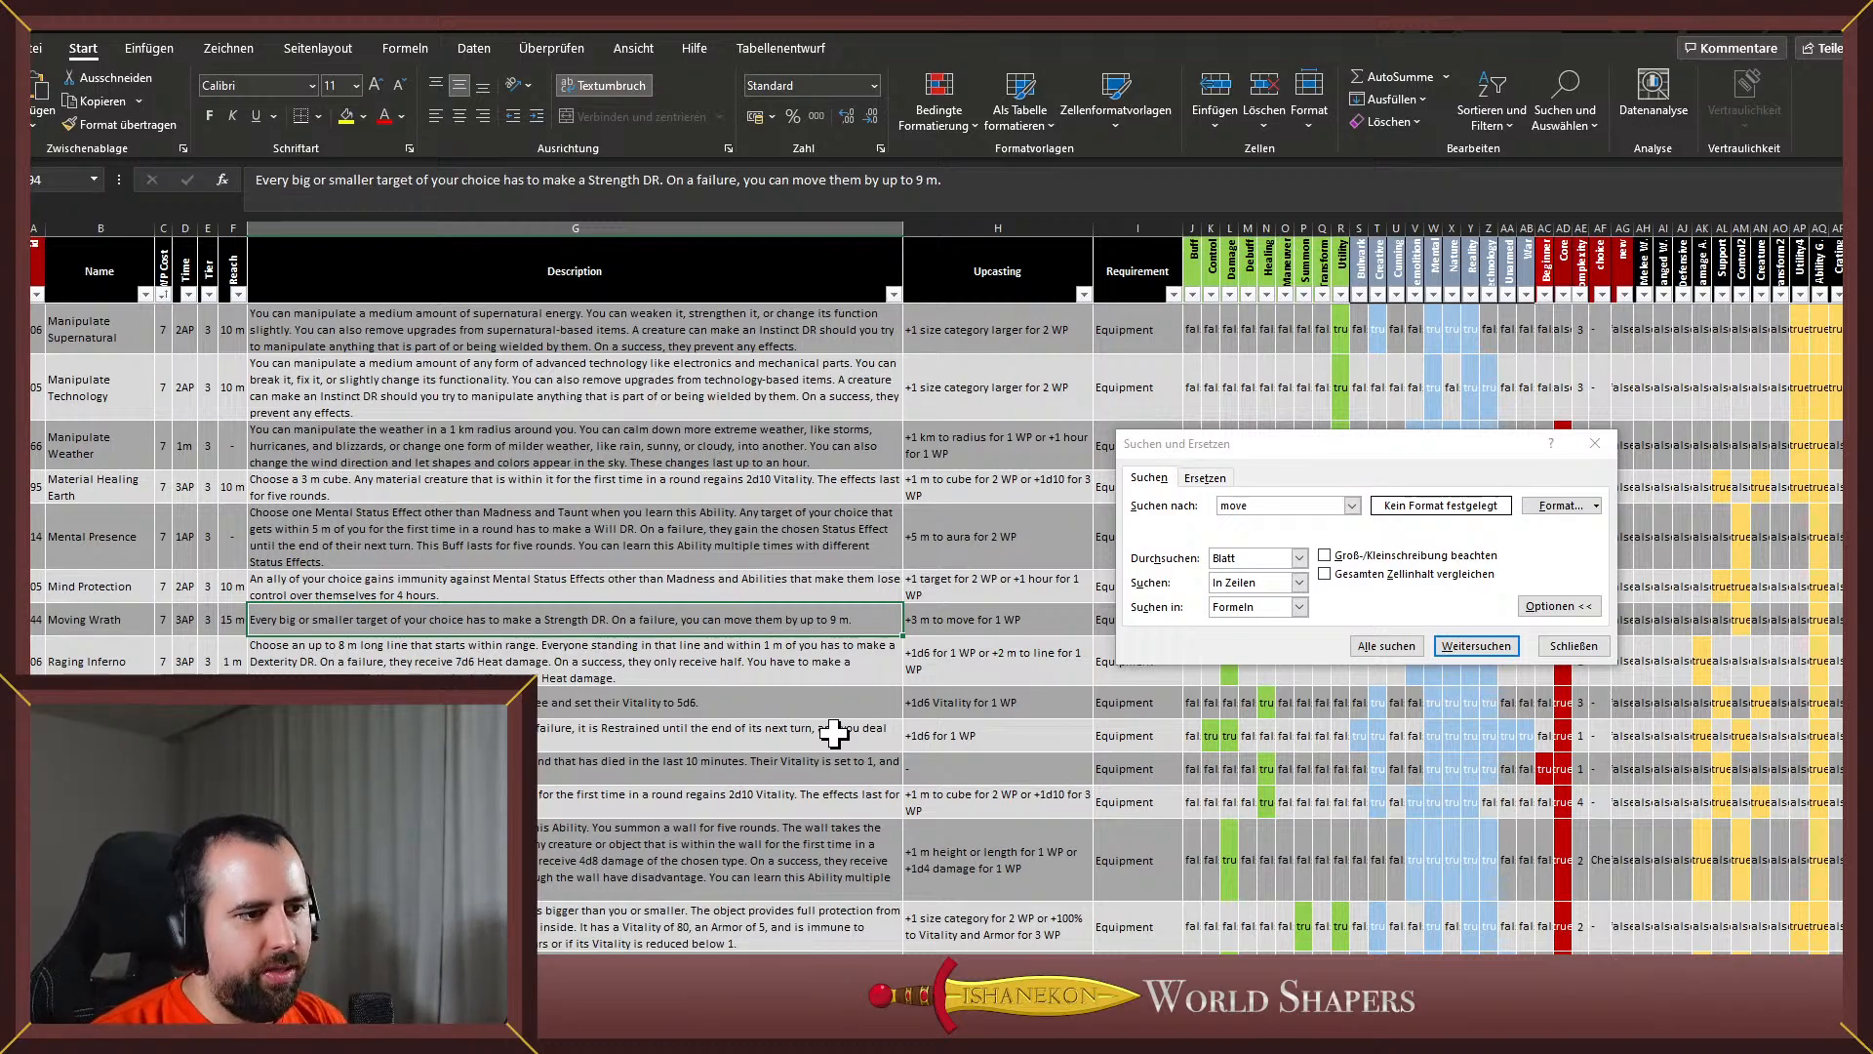
click(923, 620)
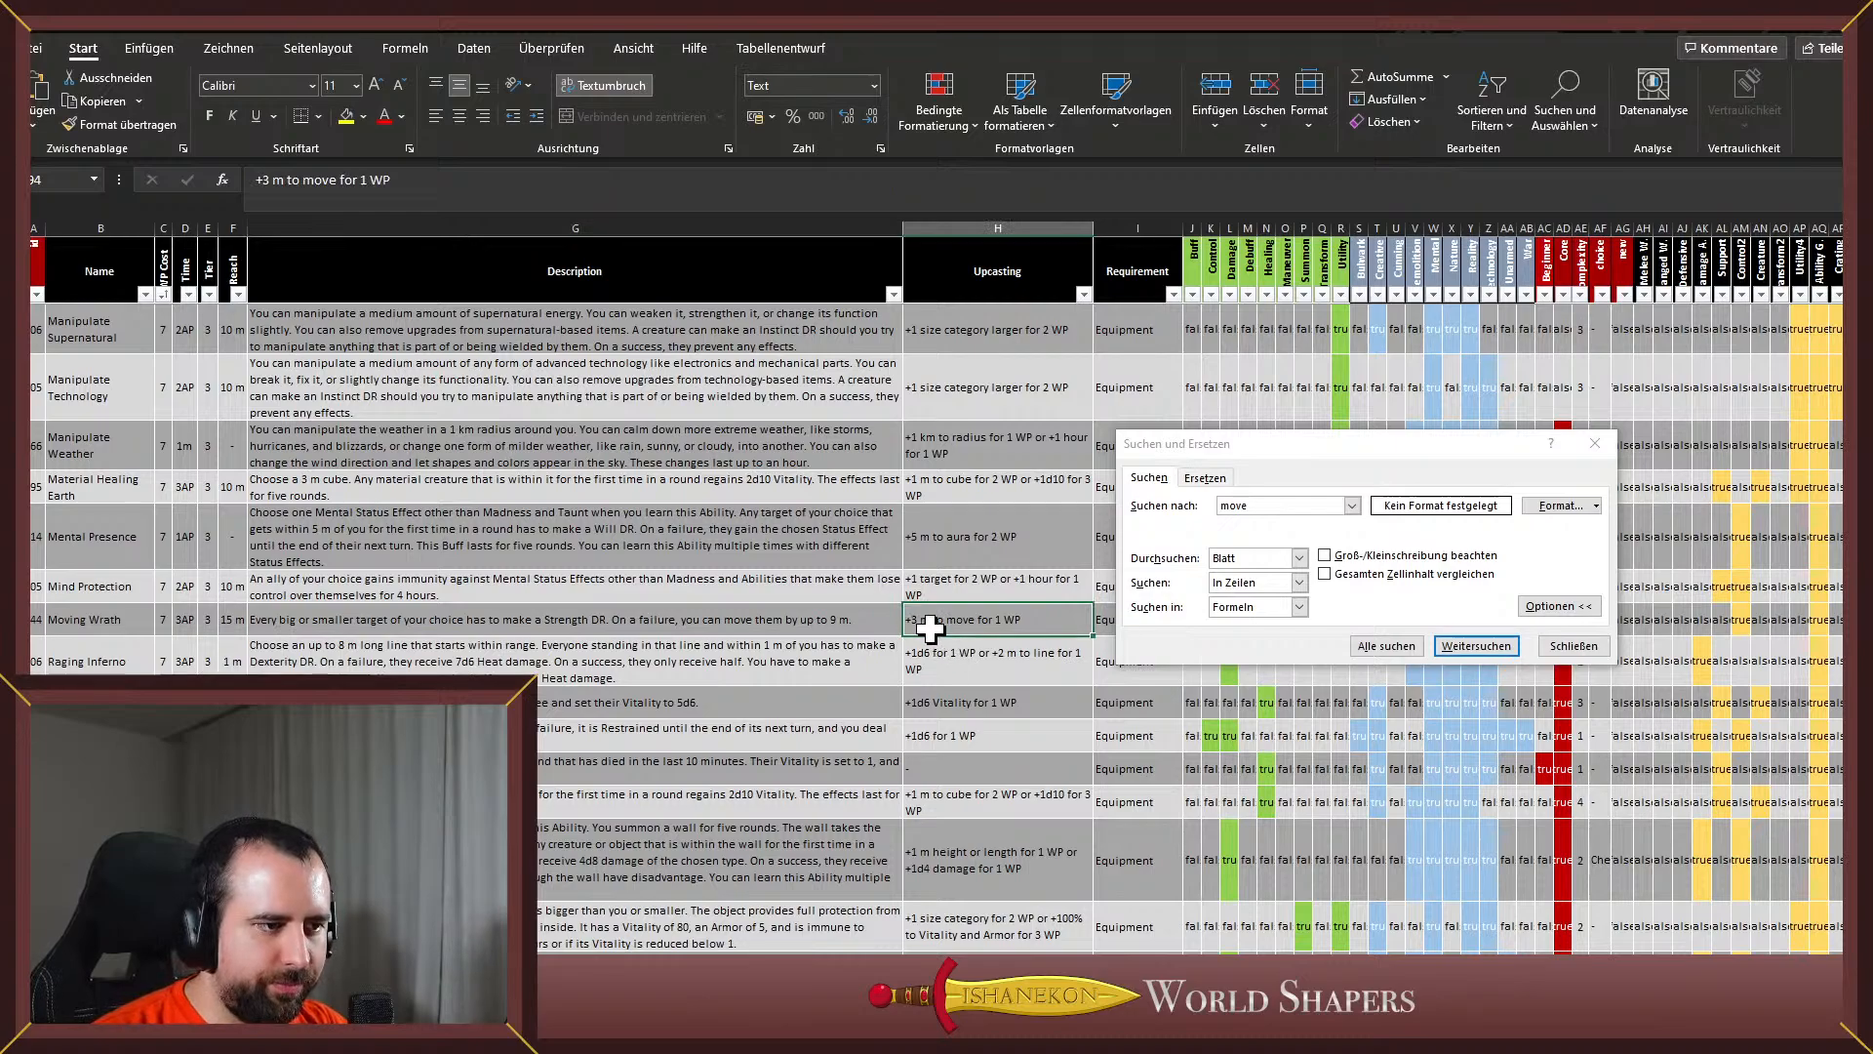
double_click(925, 623)
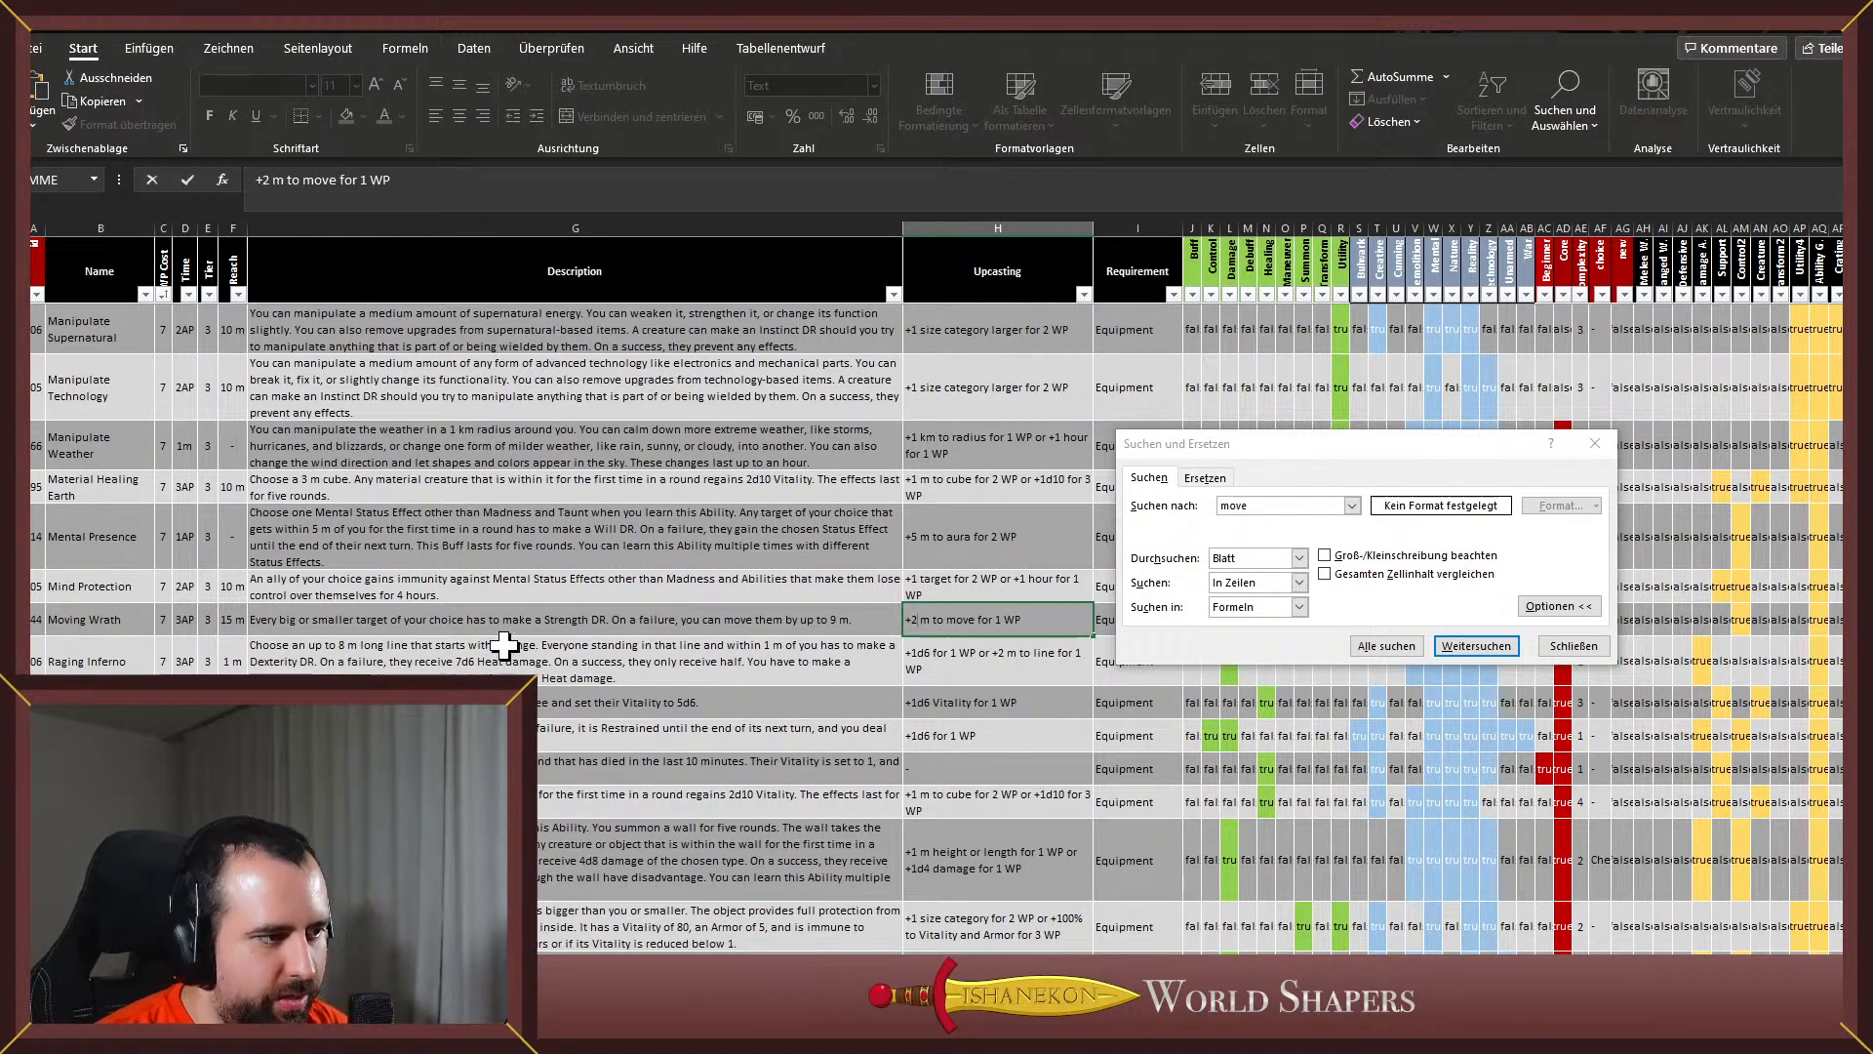
click(537, 611)
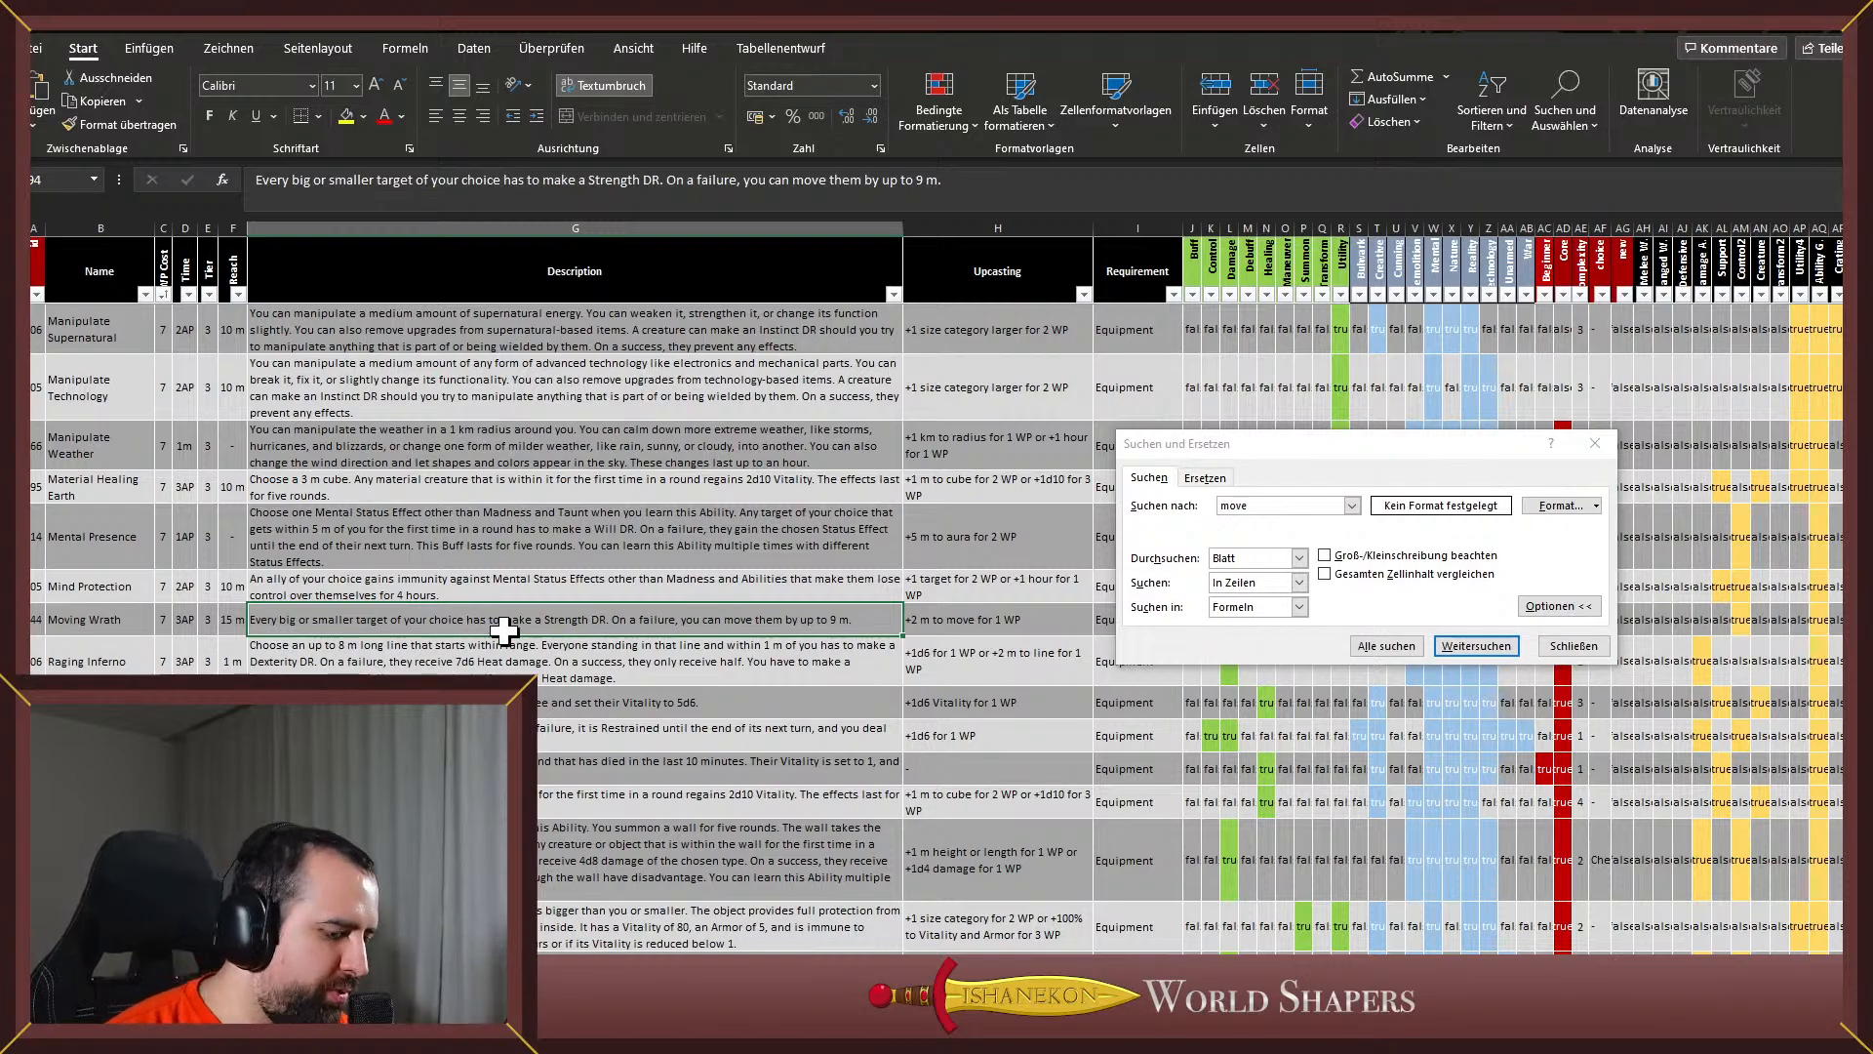
Switch to the online Abilities list, search for "pushing force" and examine its upcasting for move distance
key(alt+Tab)
scroll(417, 406, up, 15)
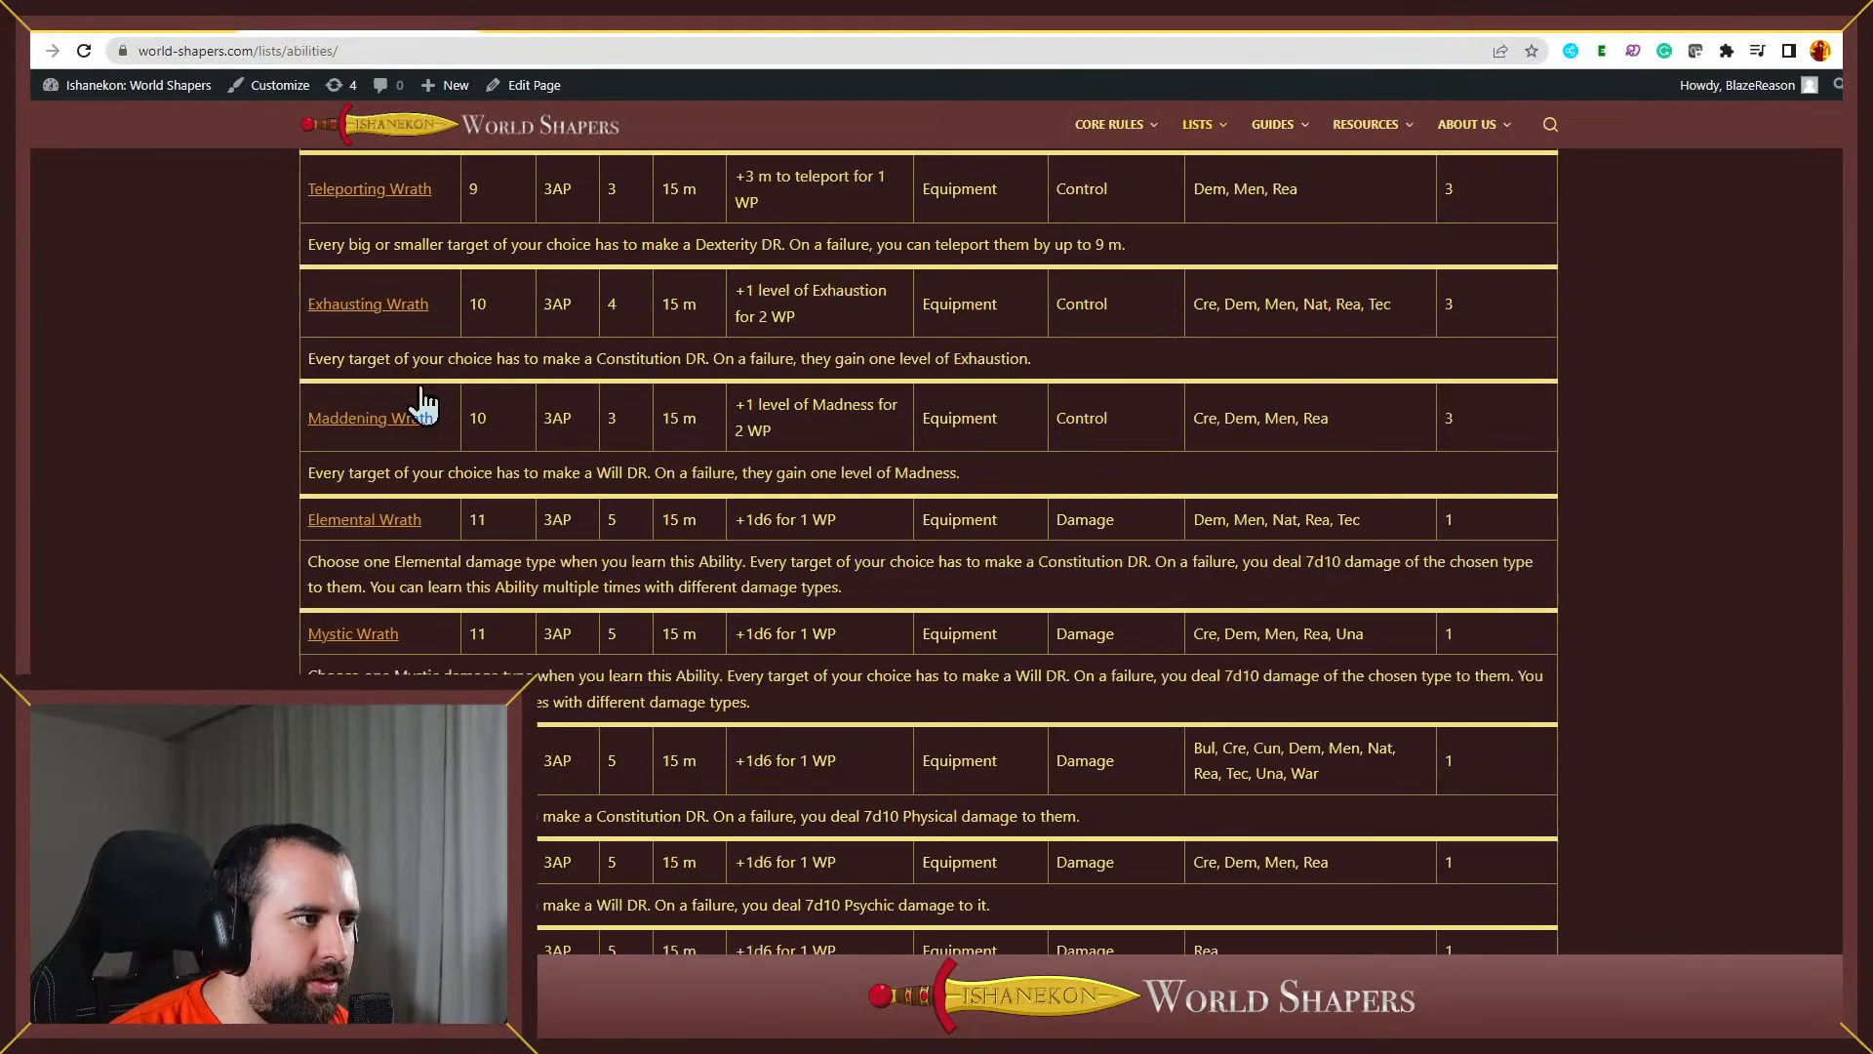
double_click(331, 320)
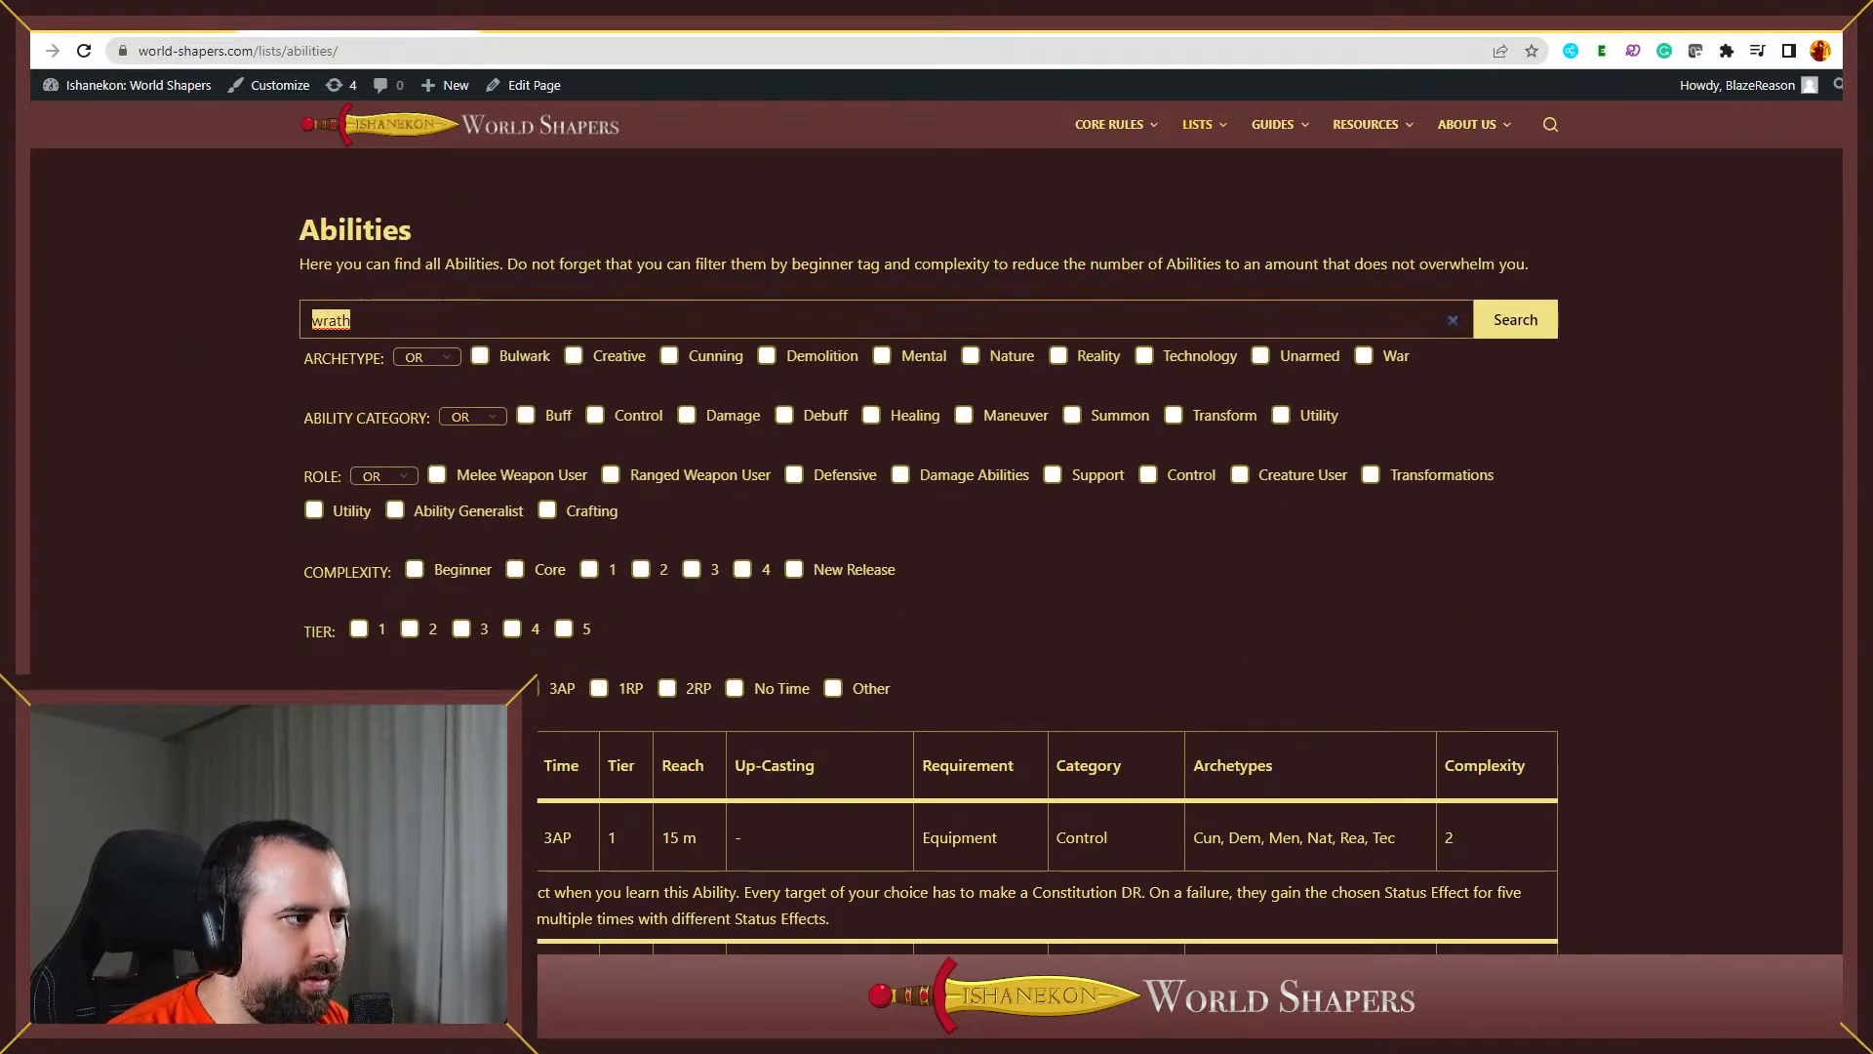
text(pushing force)
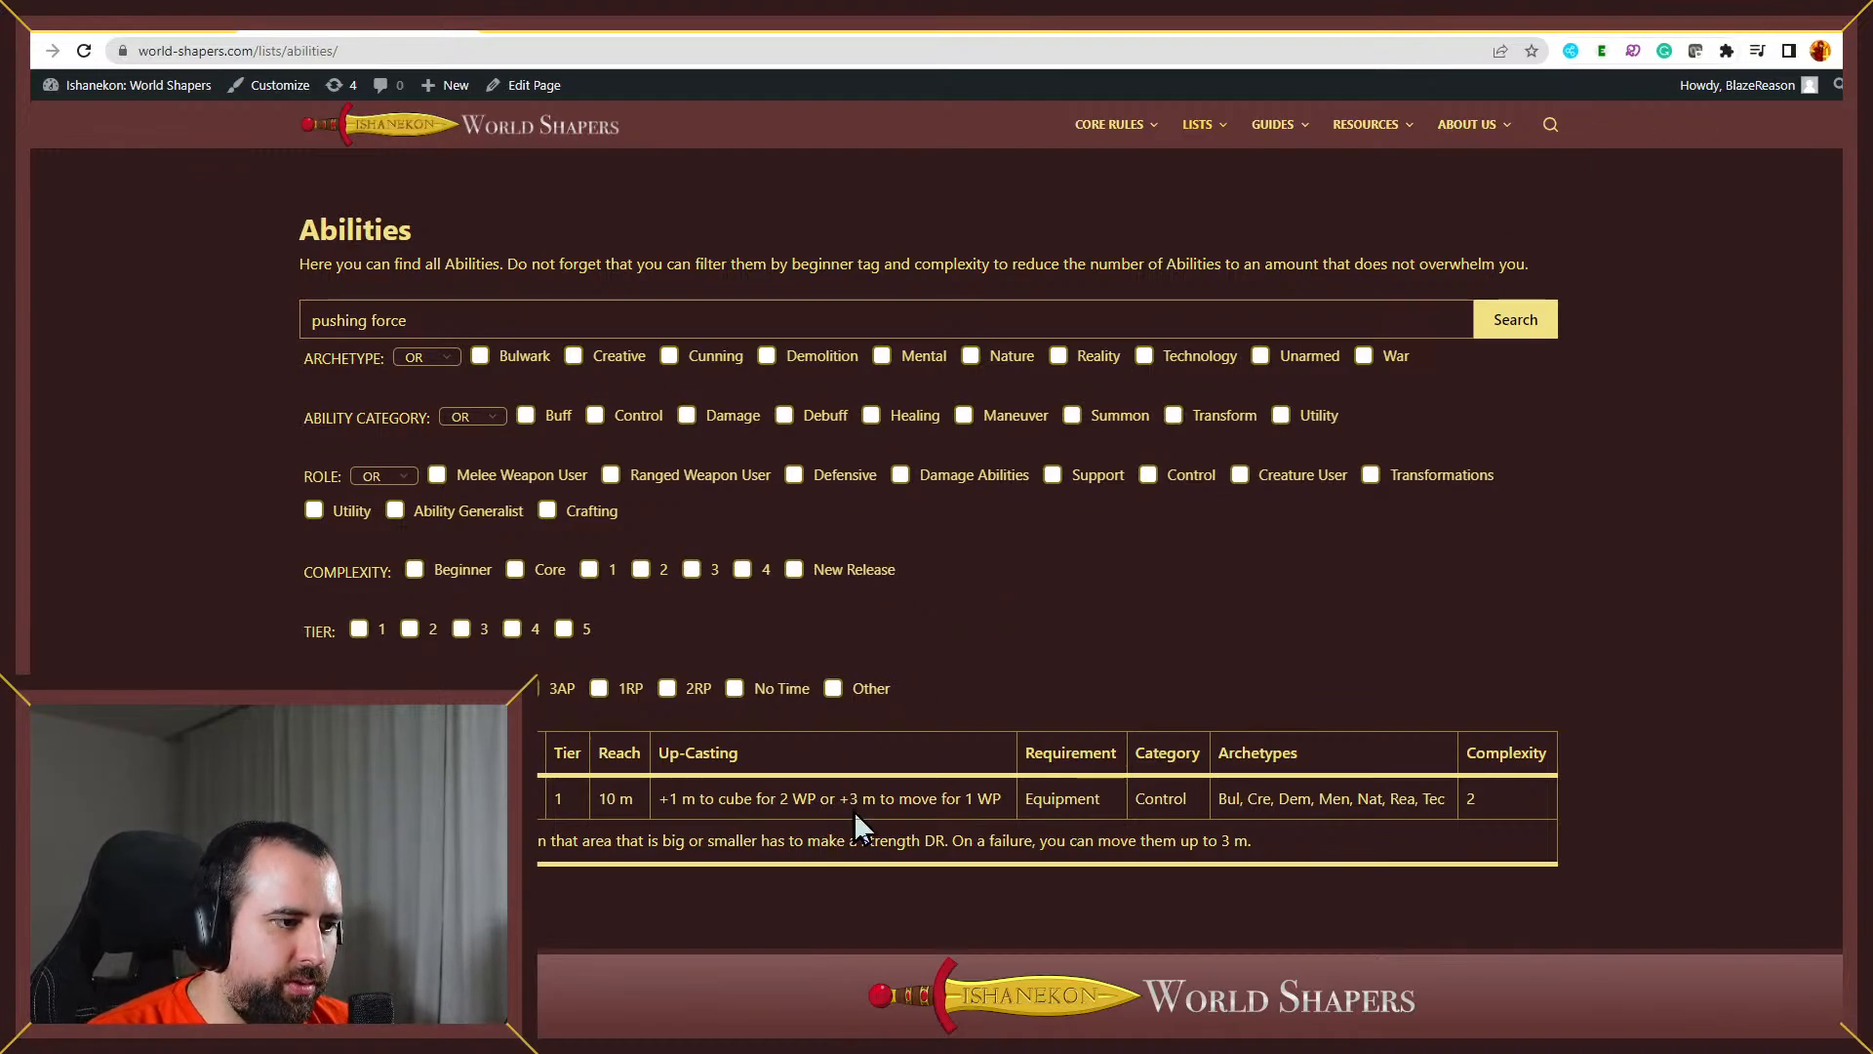
drag(851, 799, 946, 798)
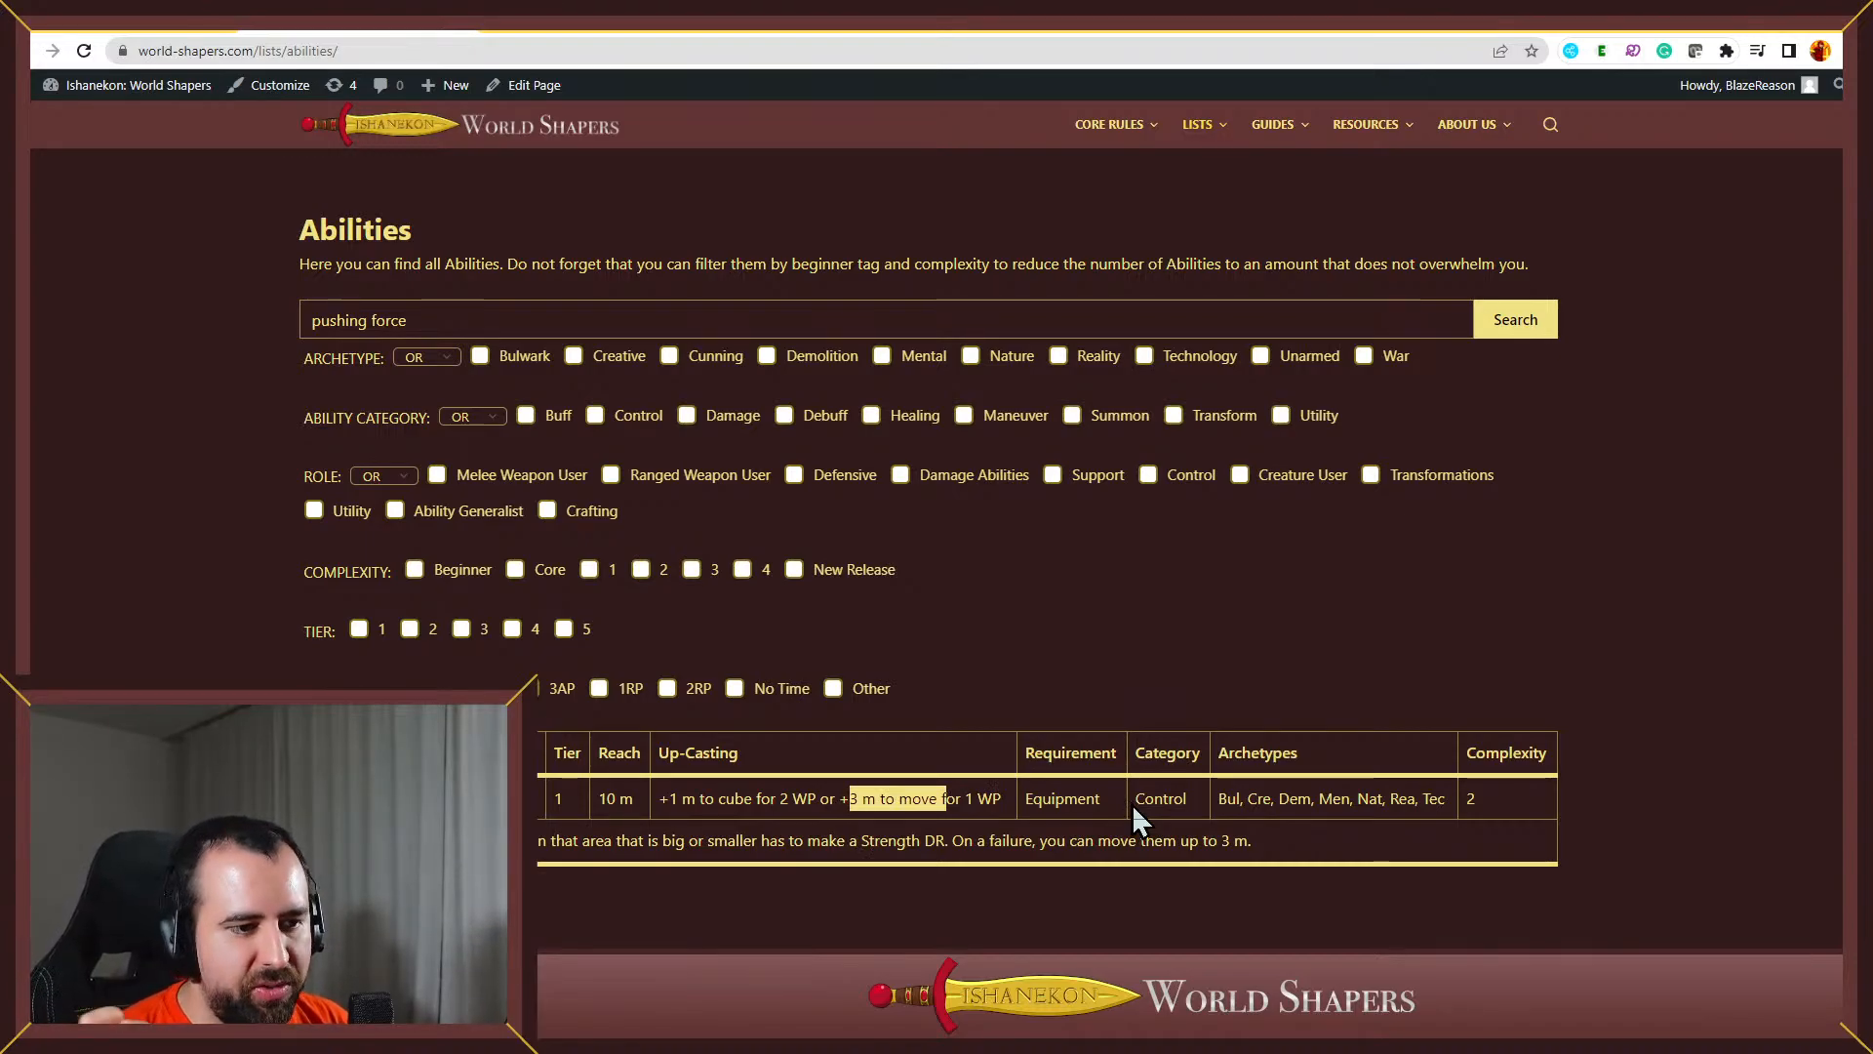
Return to the abilities spreadsheet and go through the next abilities after Moving Wrath that contain "move"
click(1764, 30)
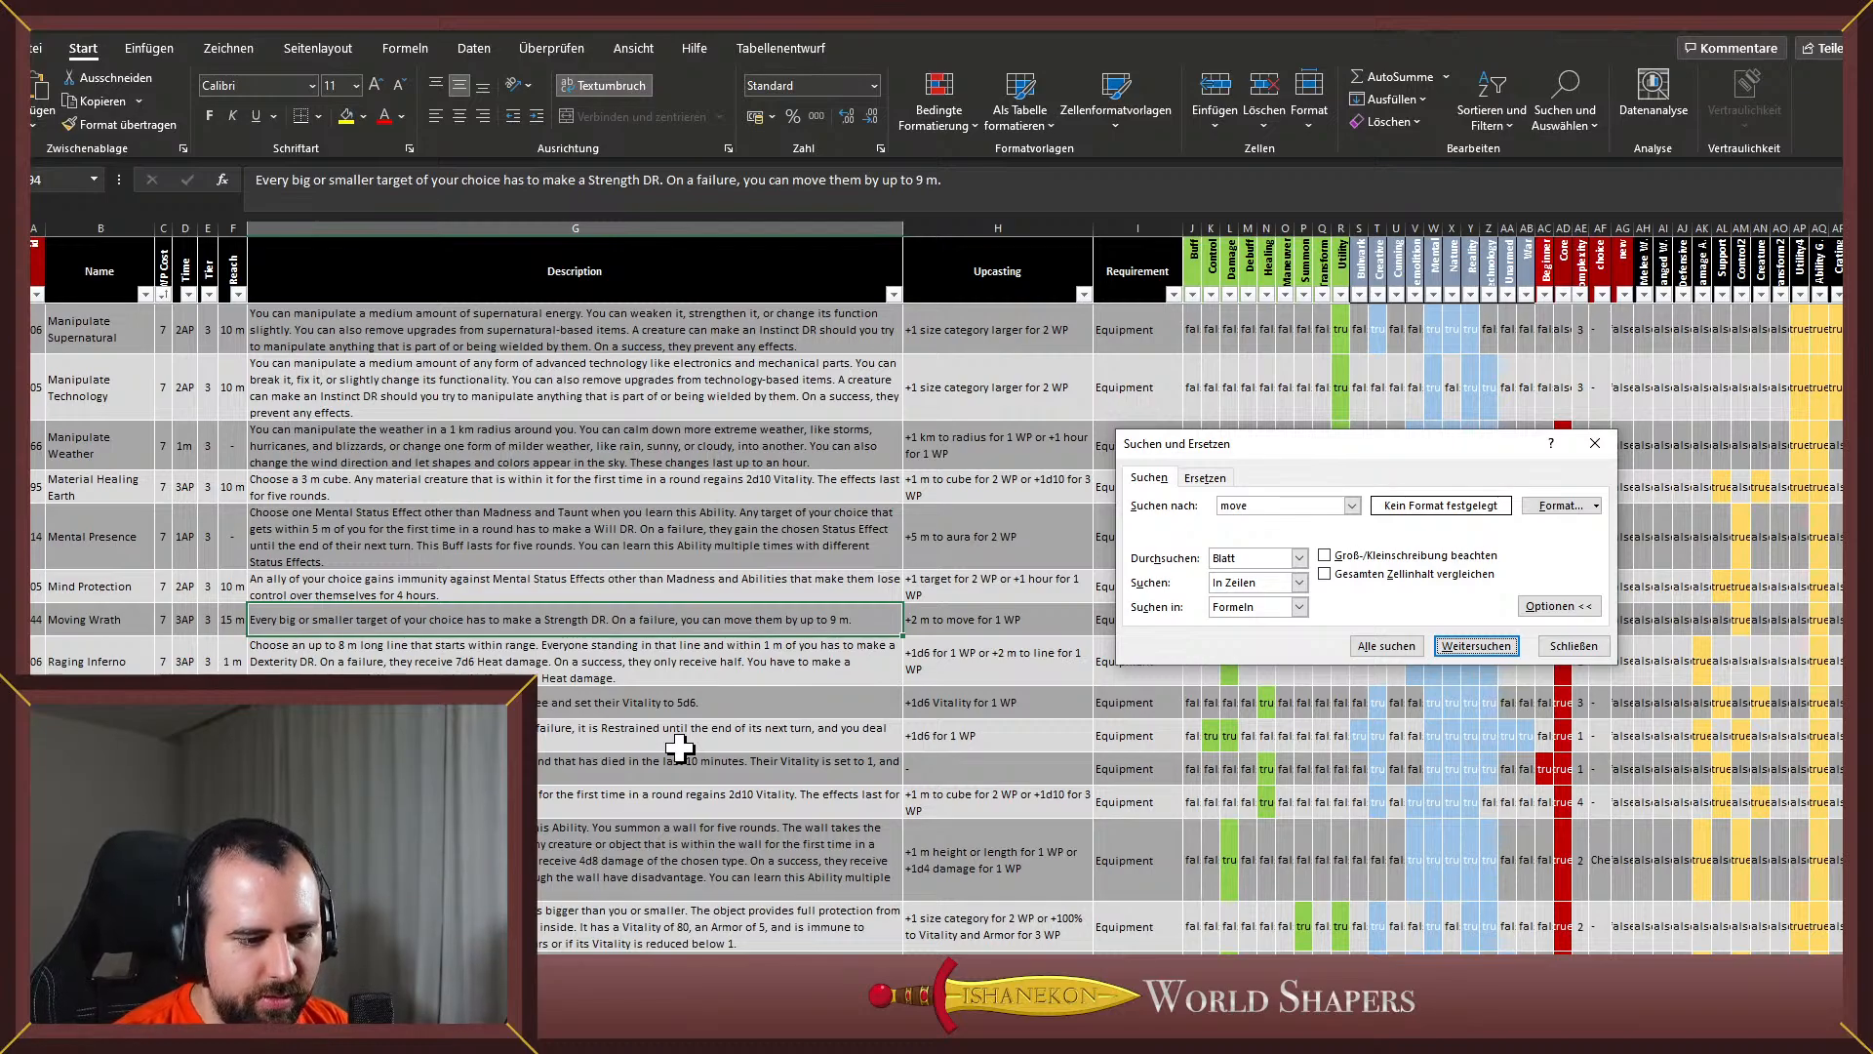
click(1456, 651)
click(1455, 650)
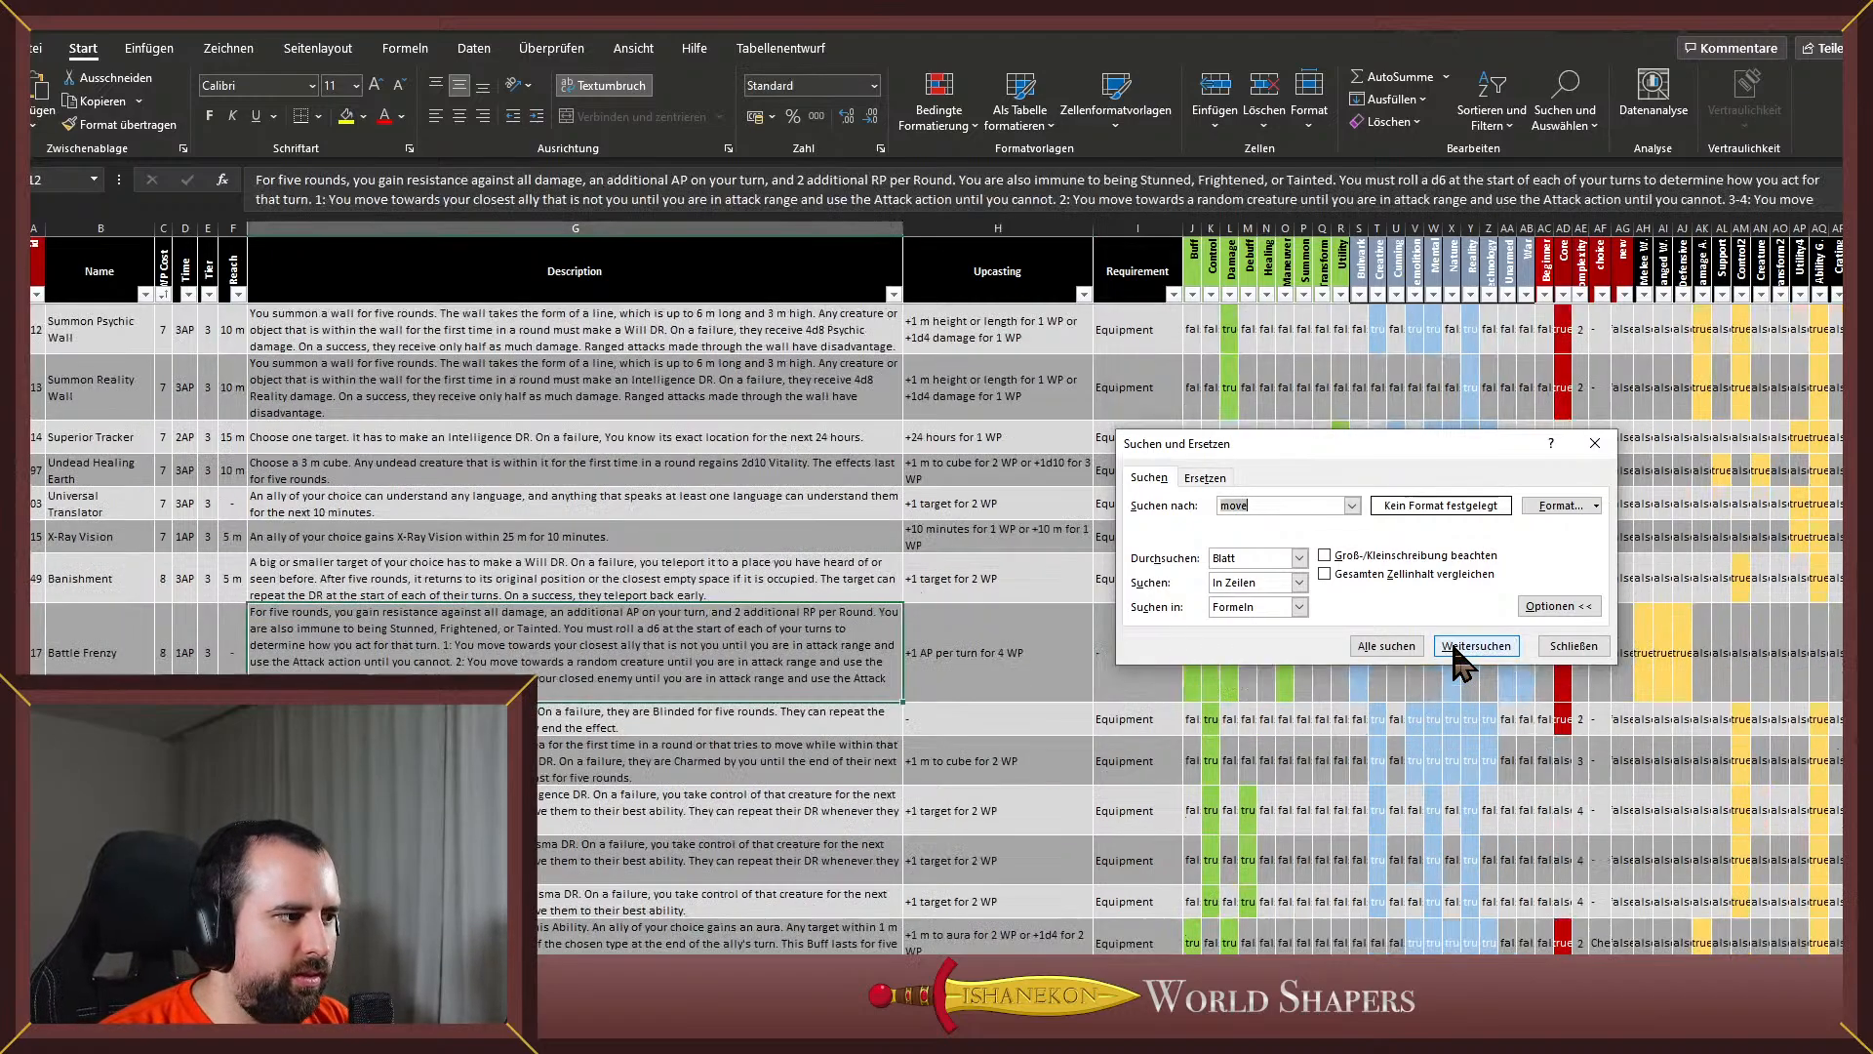
click(1461, 650)
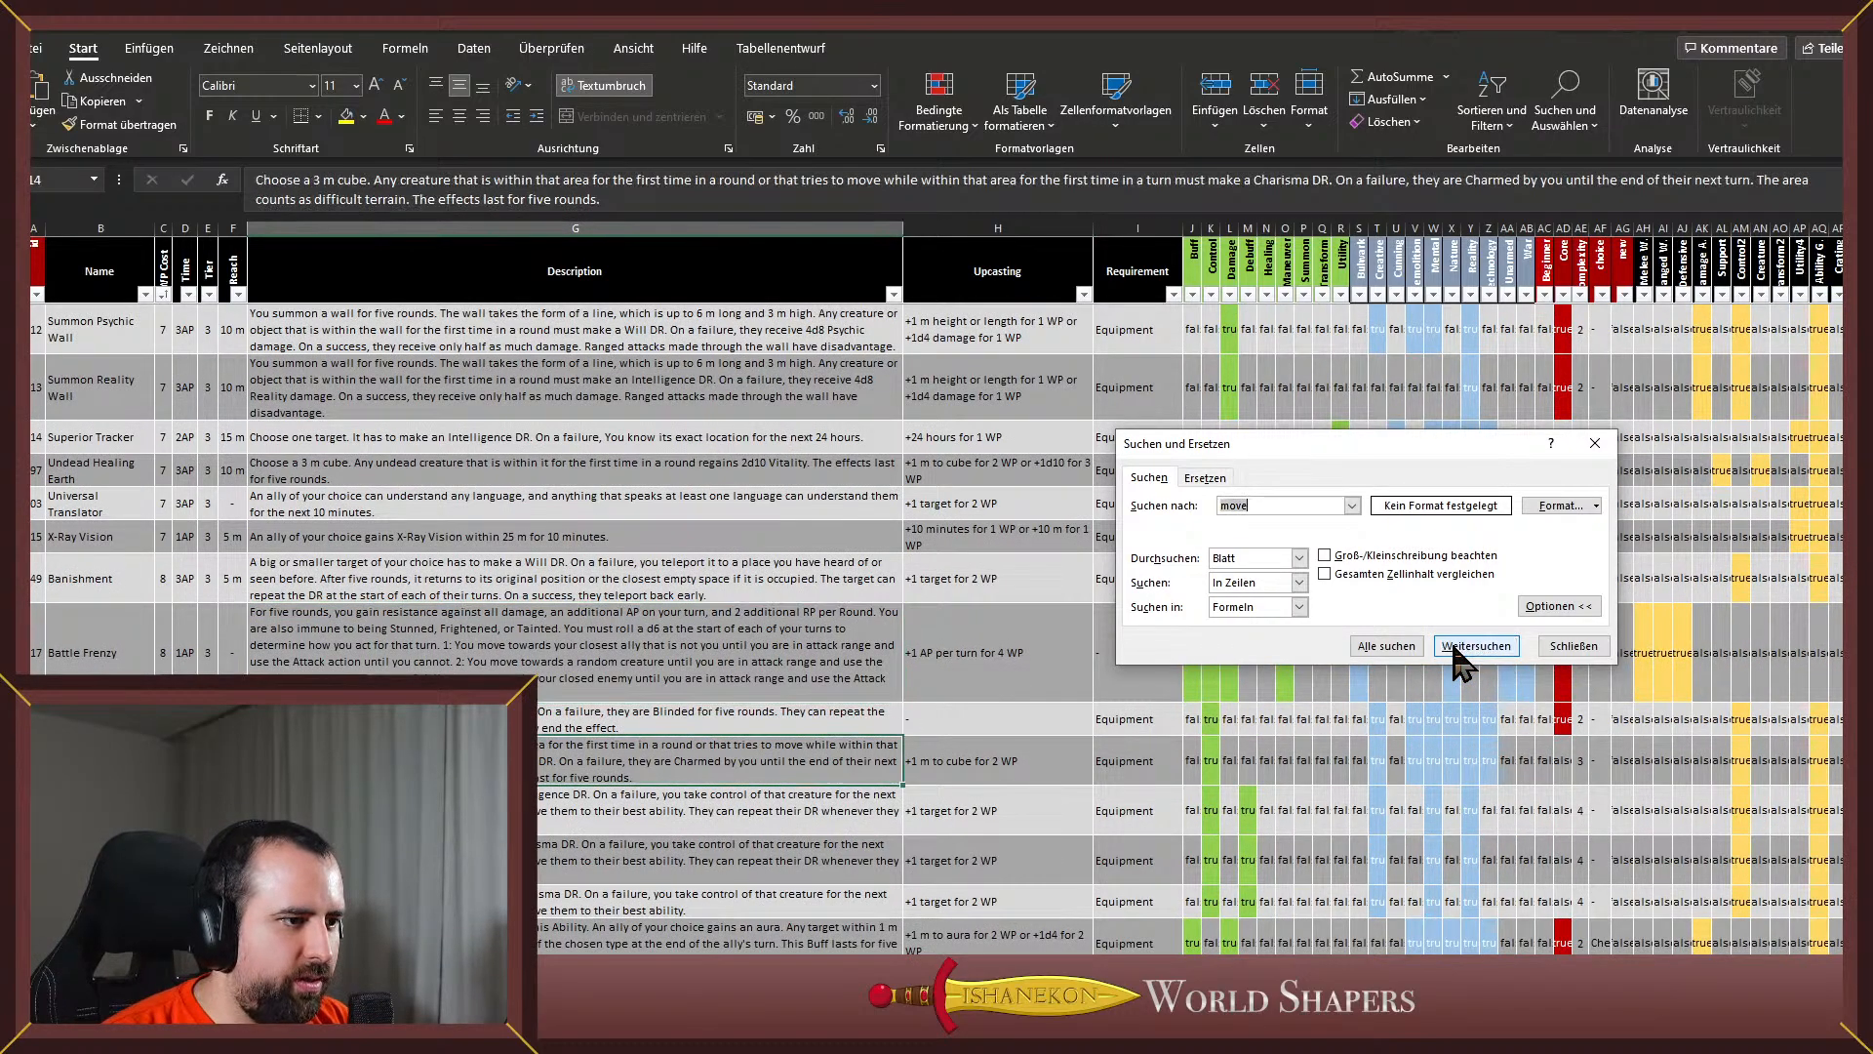
click(1456, 650)
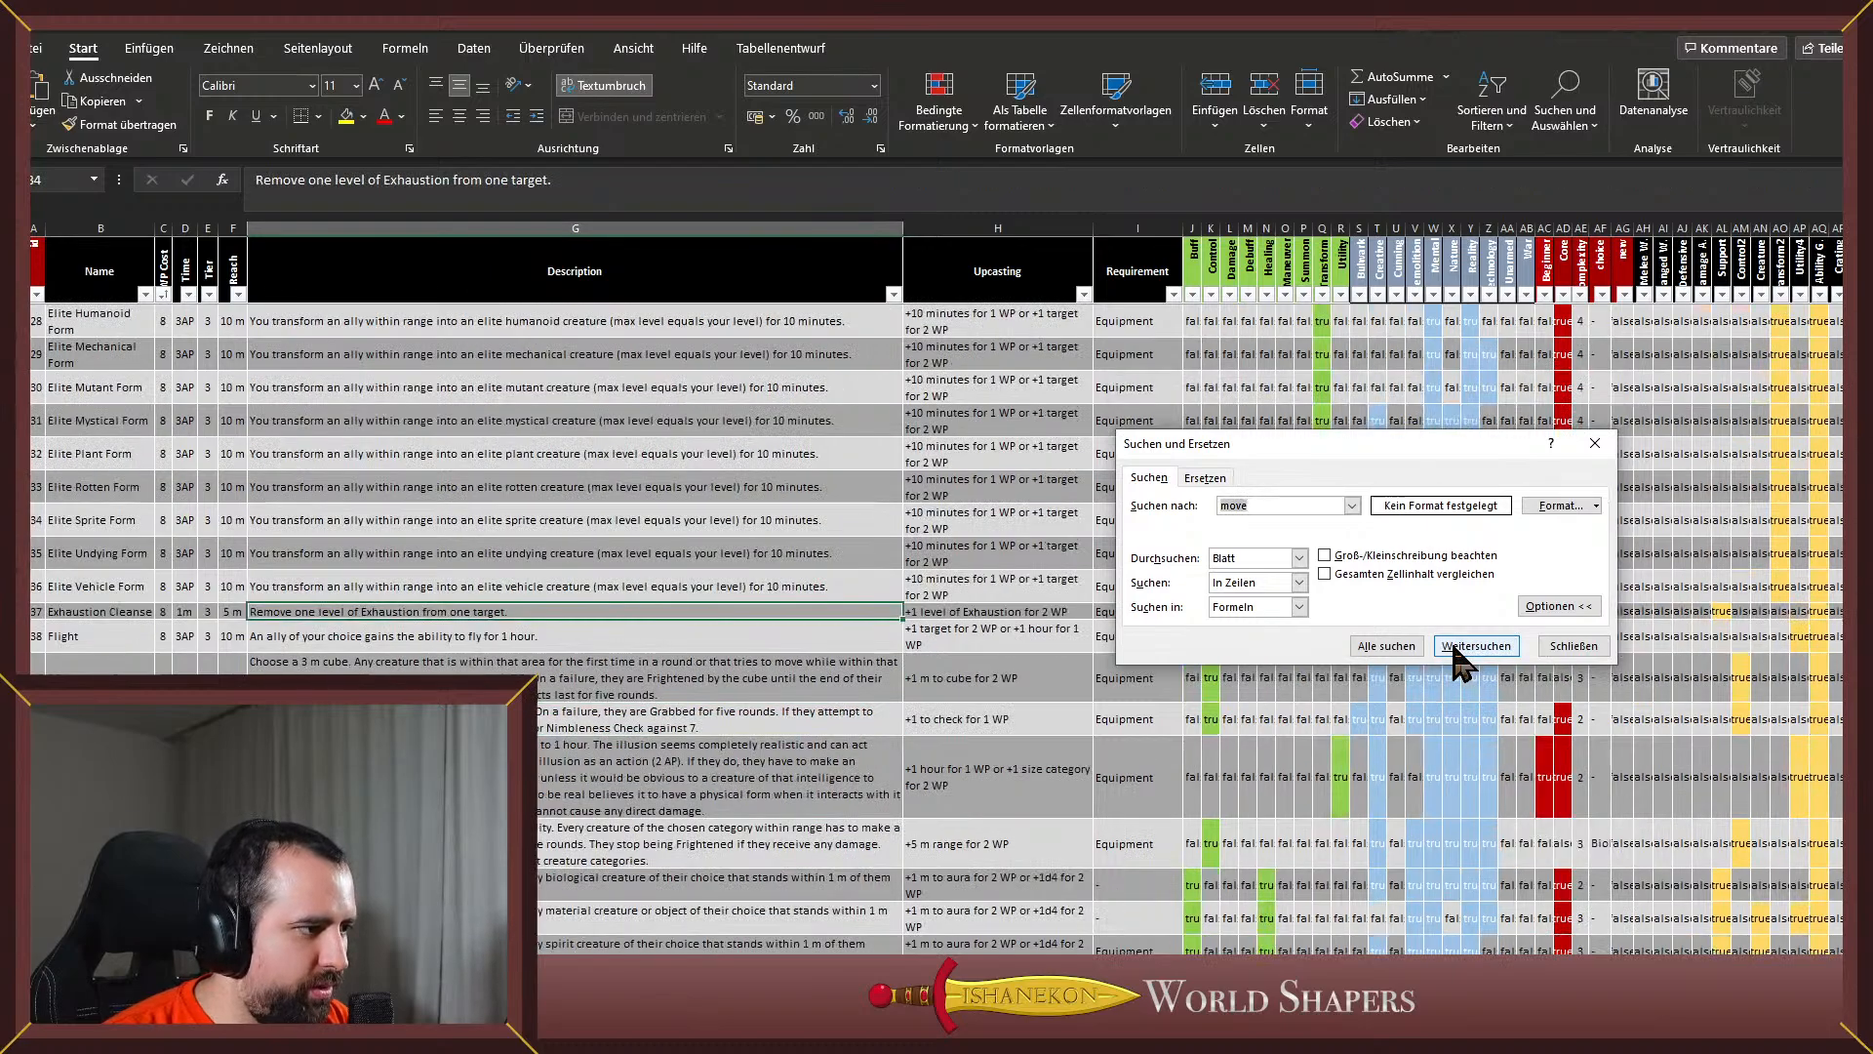
click(1455, 651)
click(1456, 651)
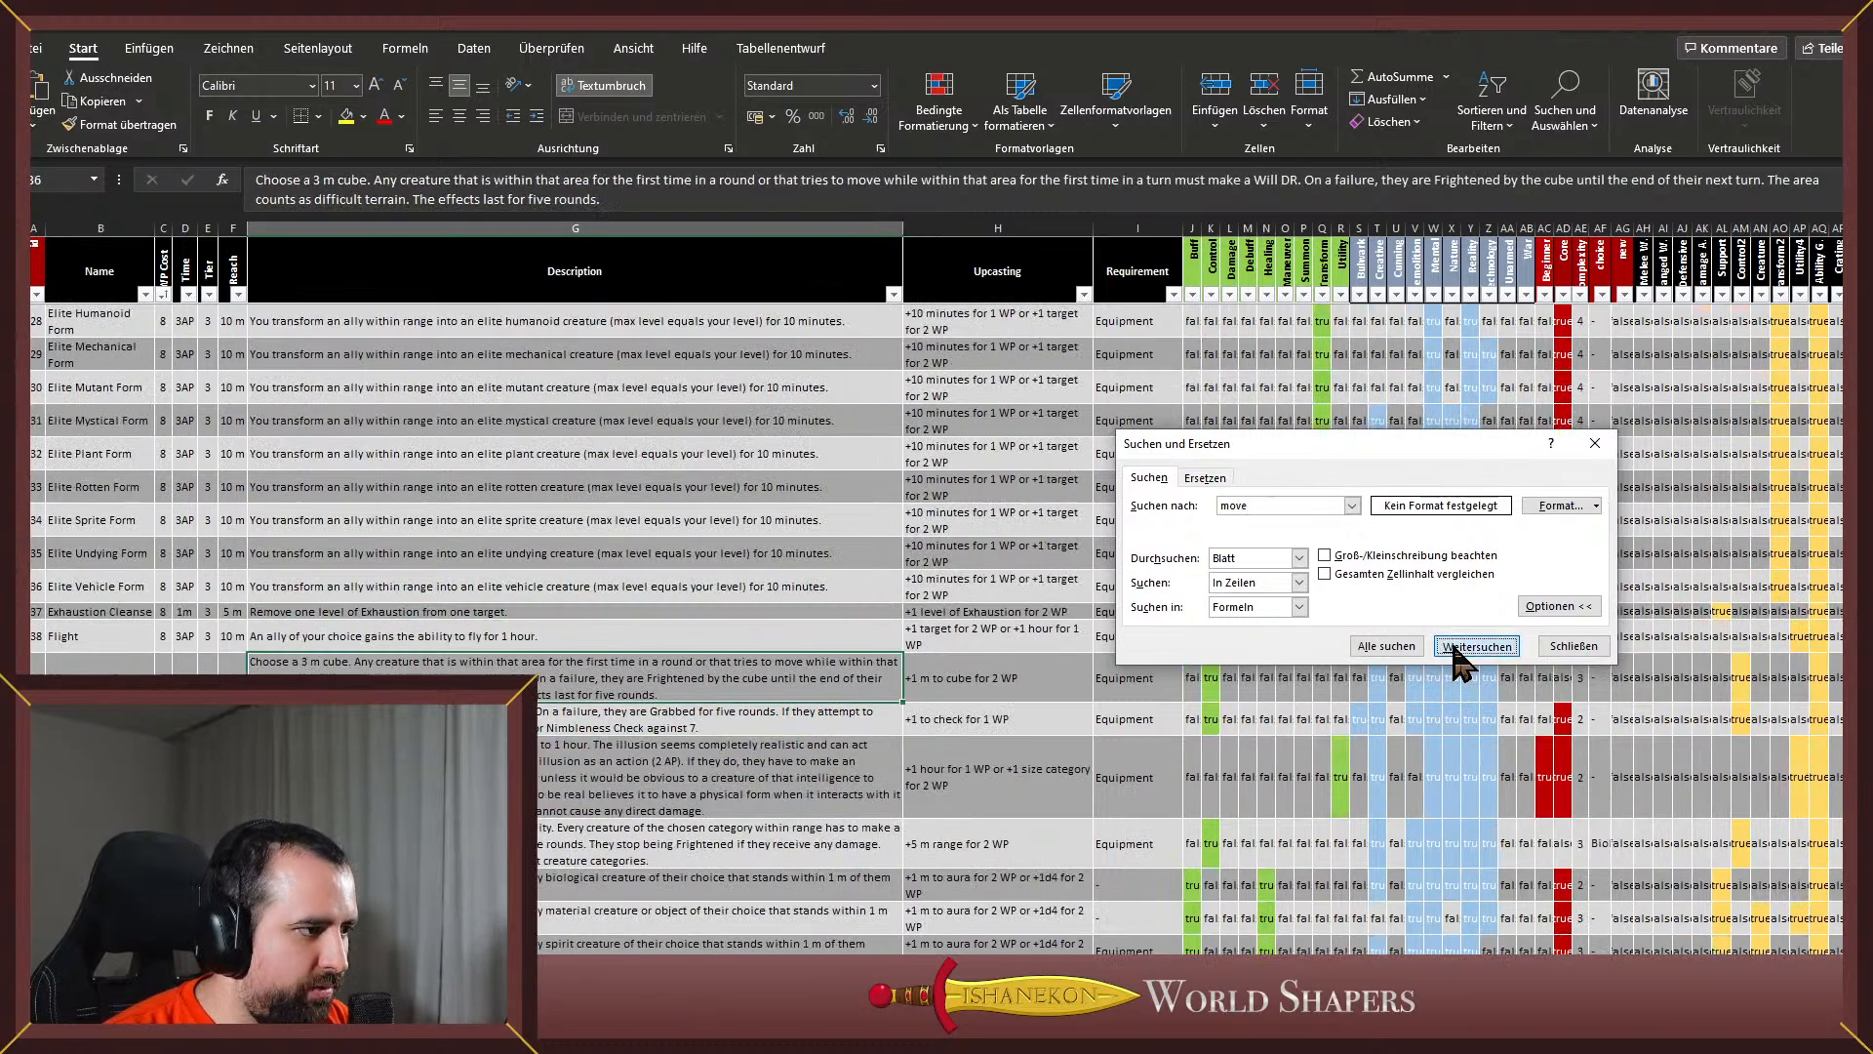
click(1456, 651)
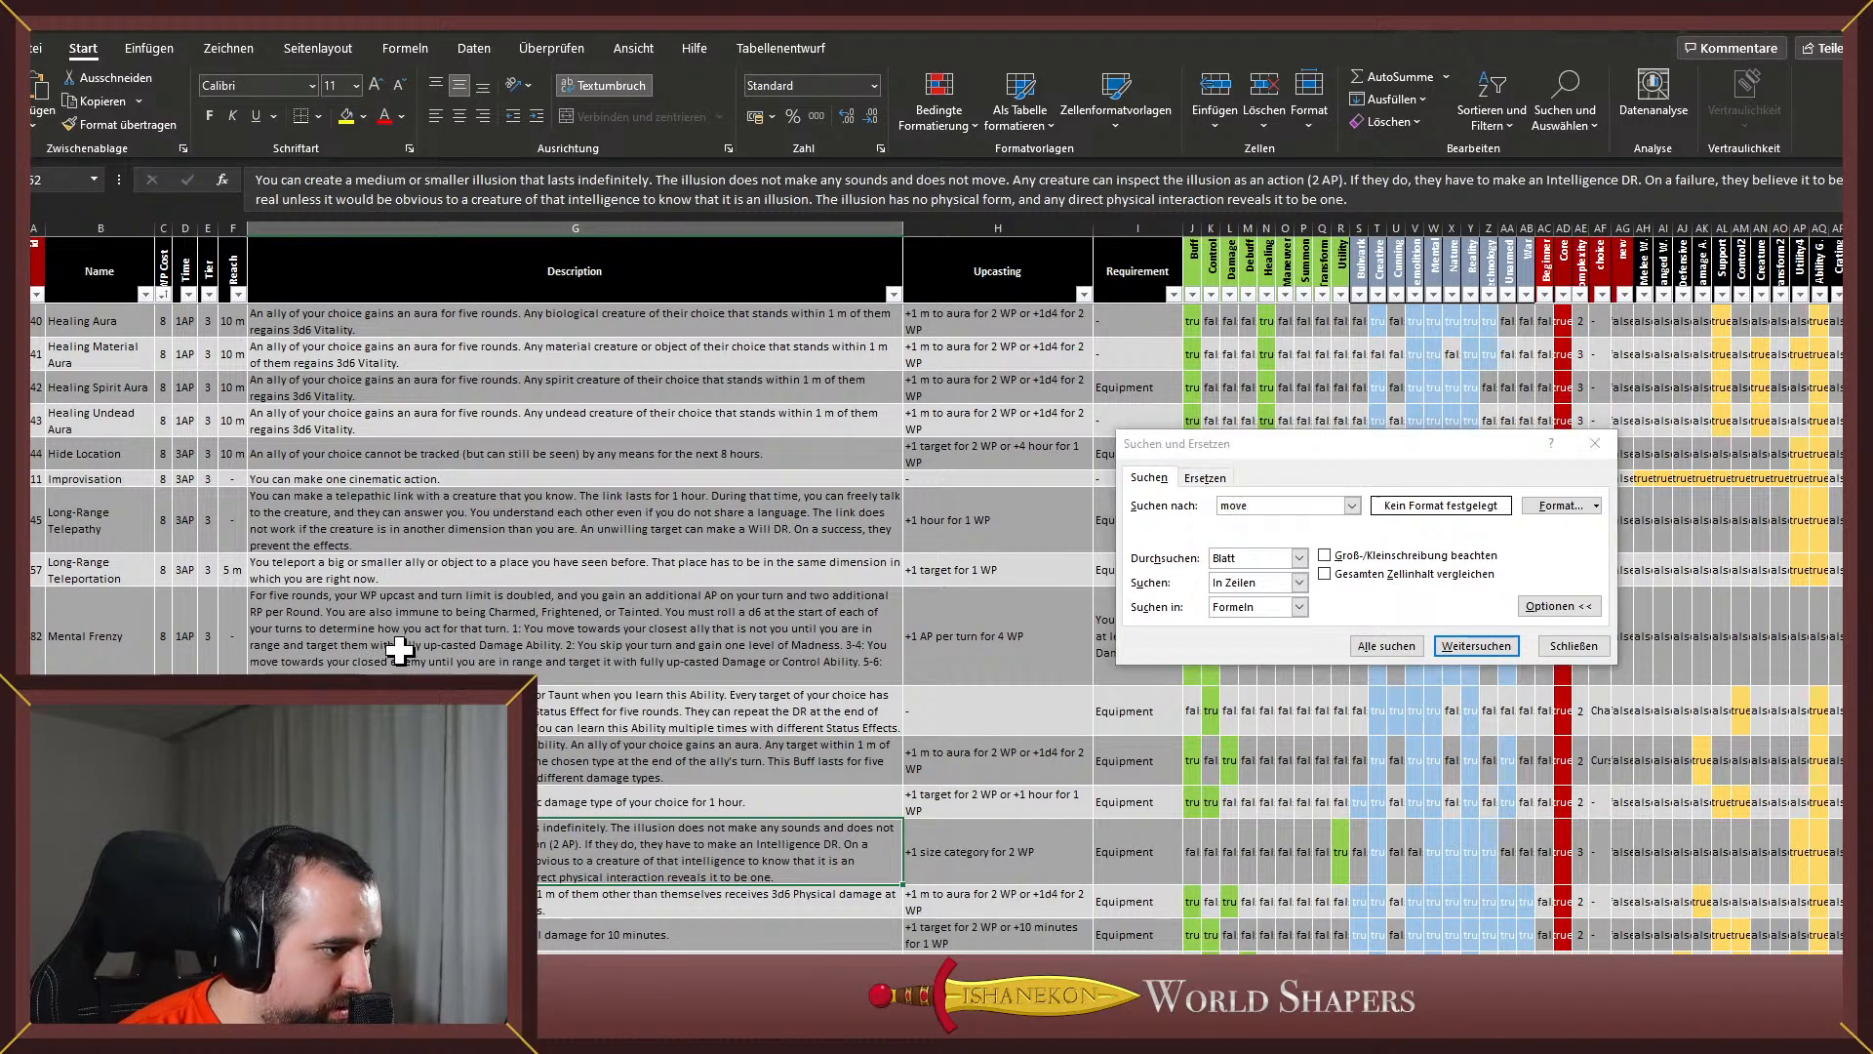
Correct Mental Frenzy's description by inserting "a" before both occurrences of "fully up-casted"
double_click(600, 667)
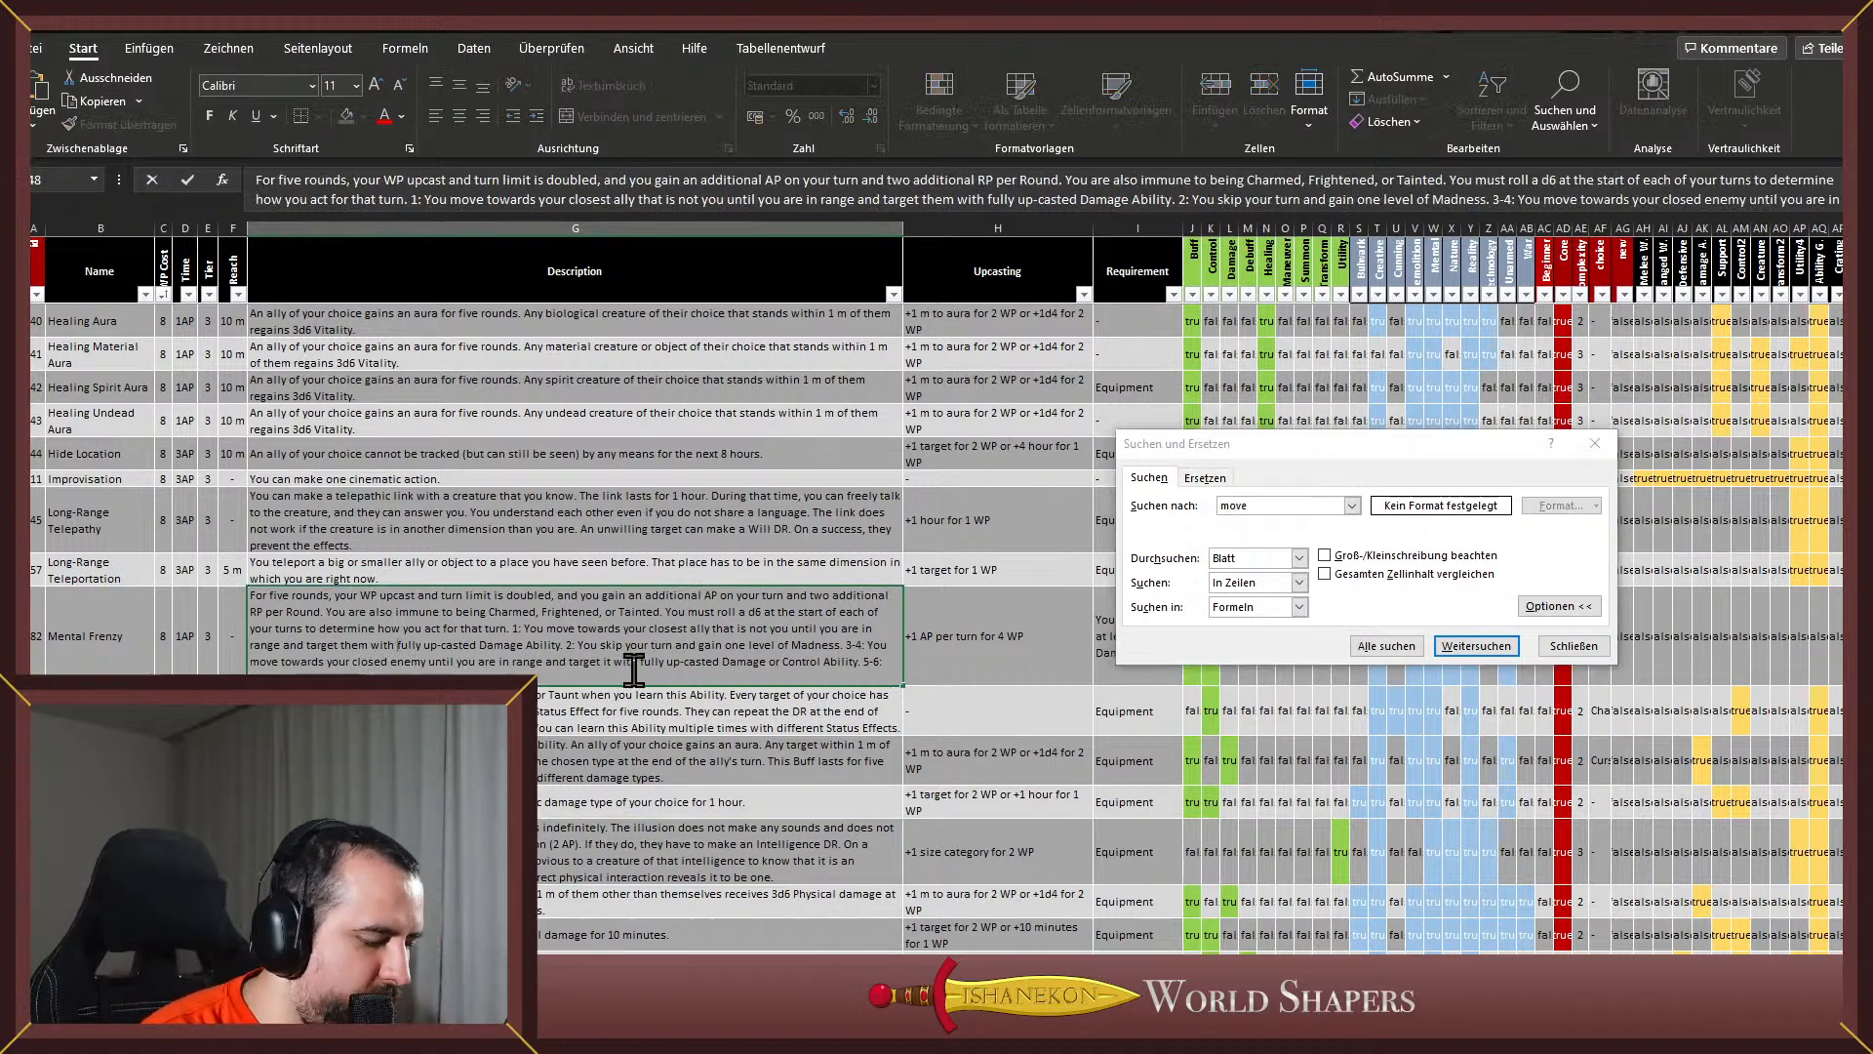
text(a)
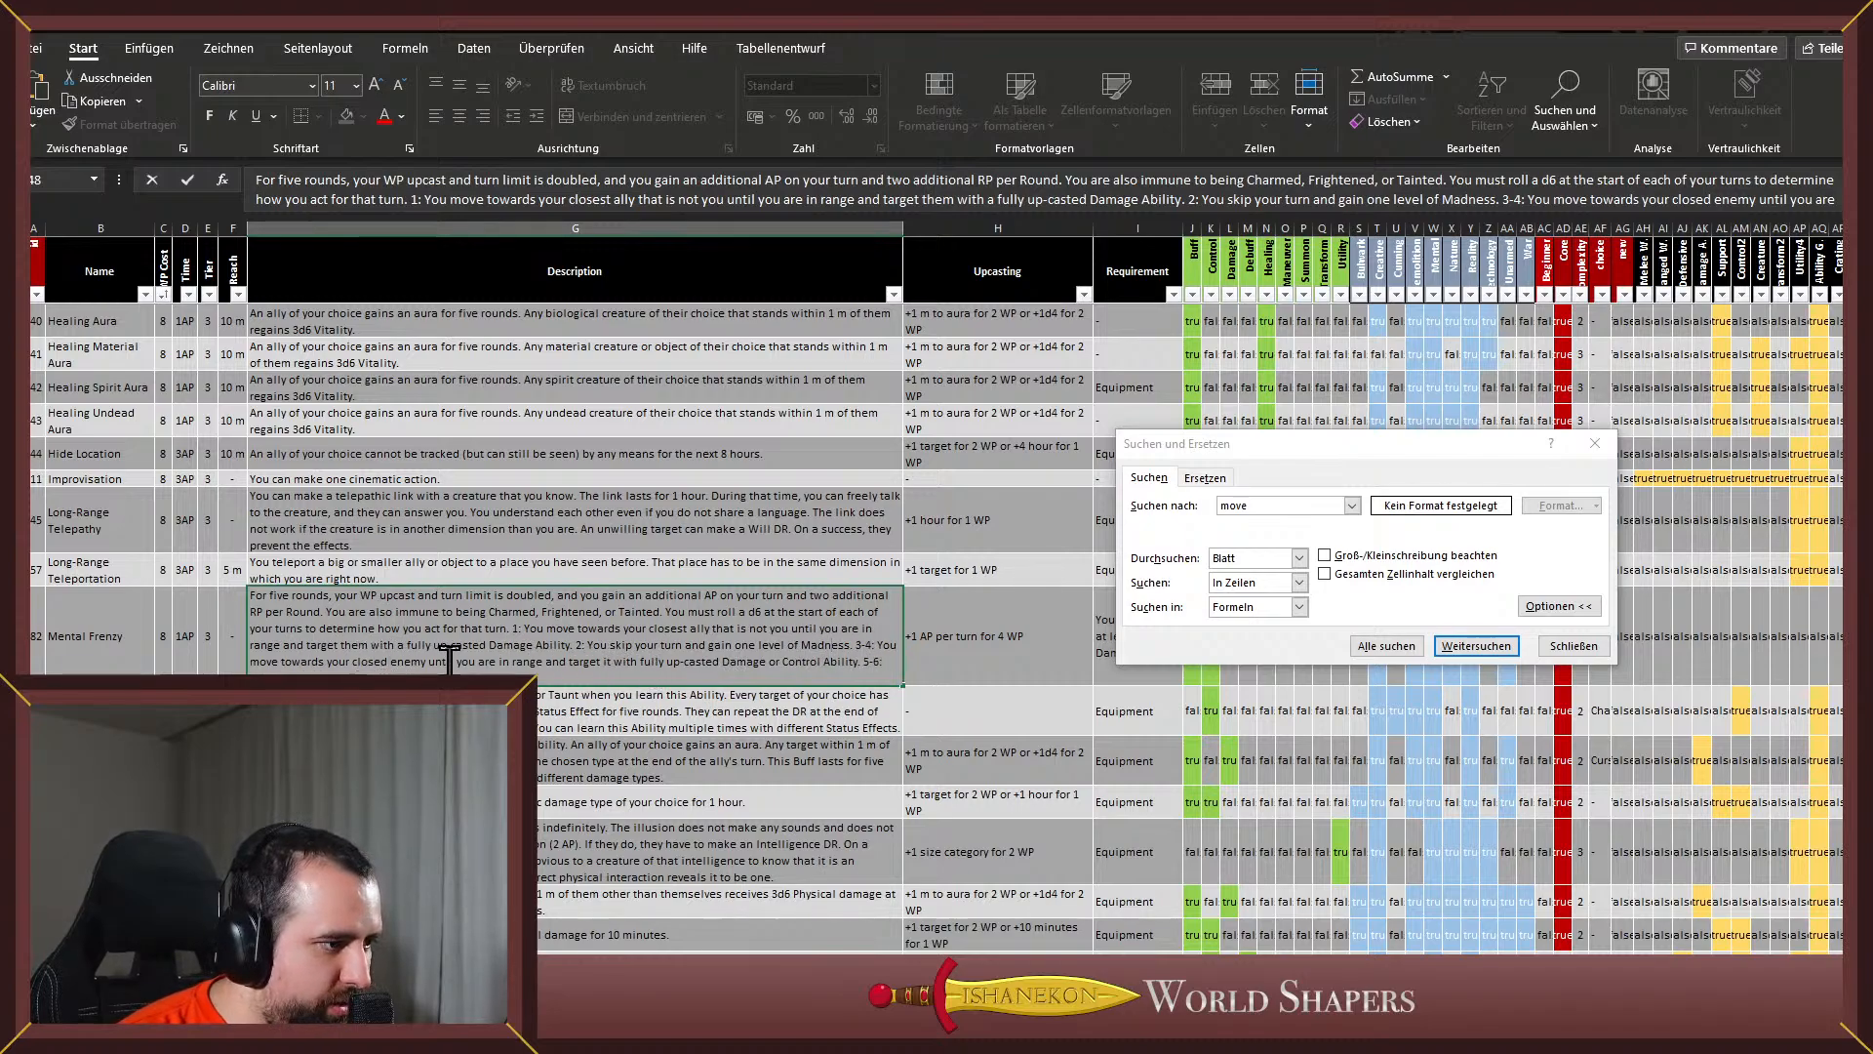
click(633, 662)
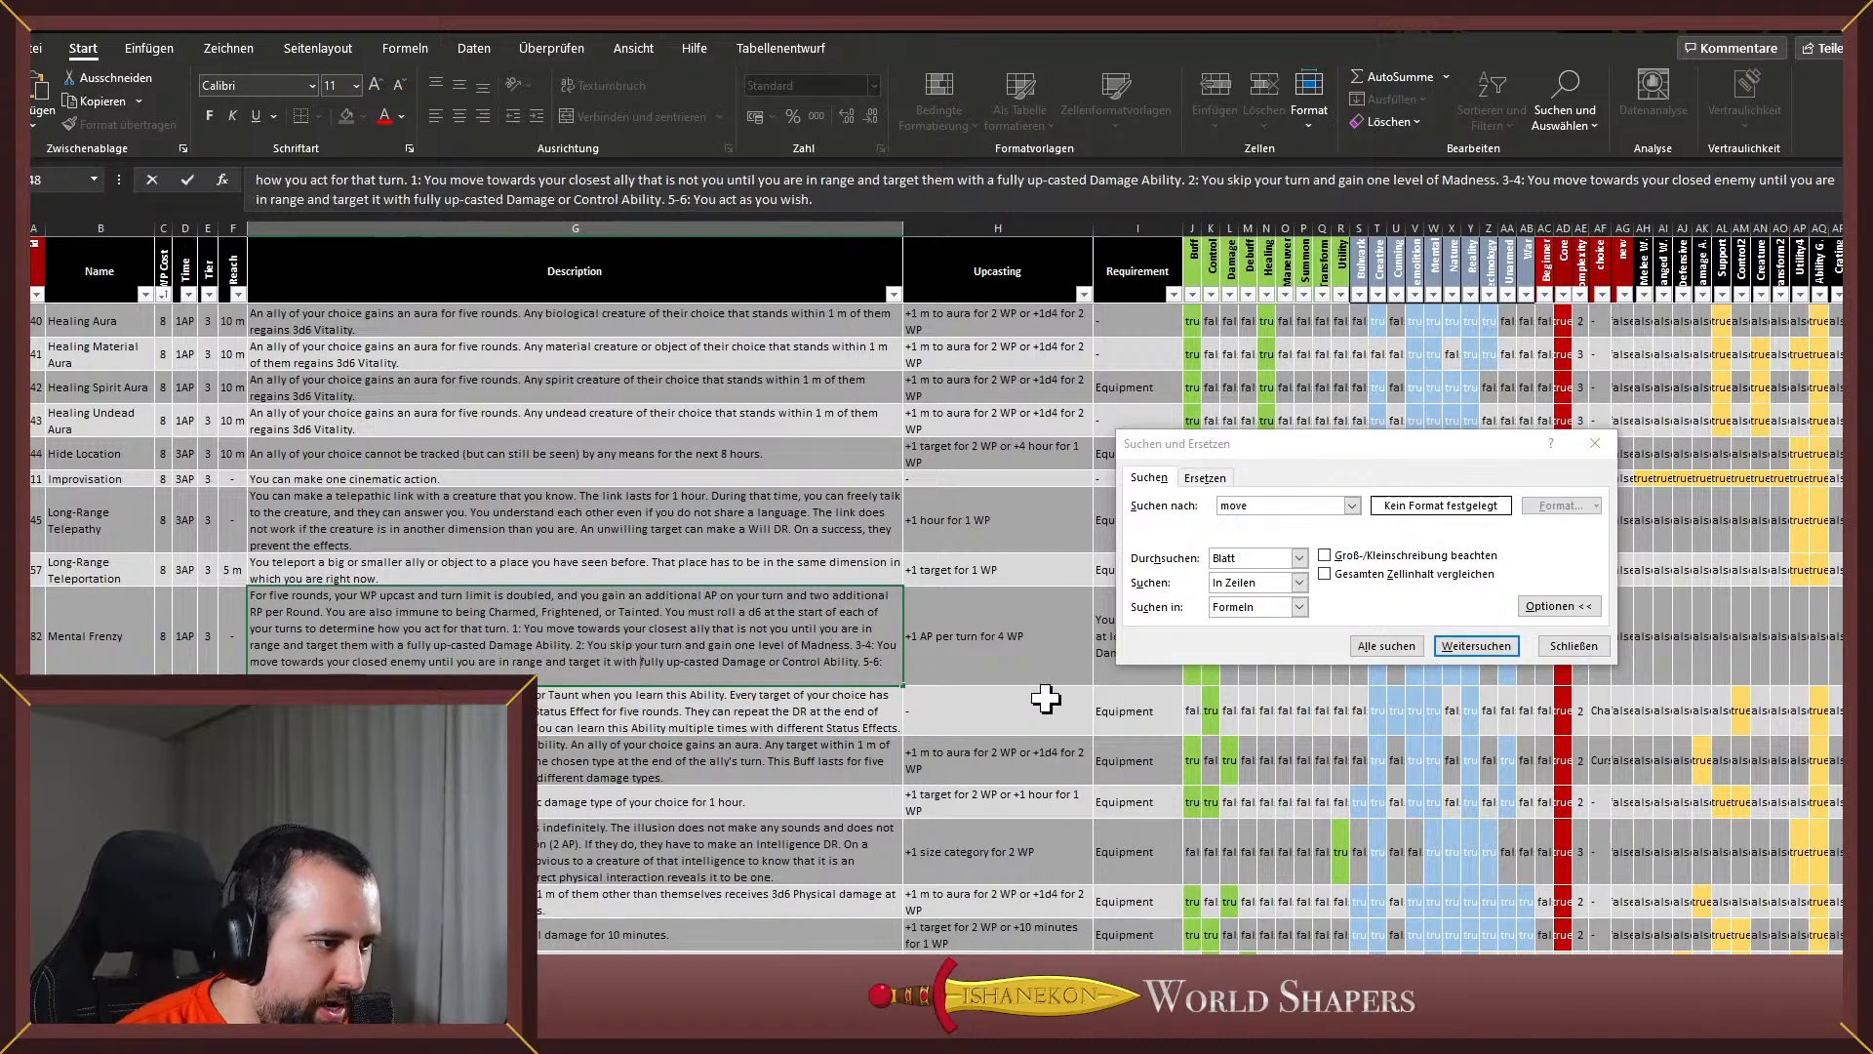
text(a)
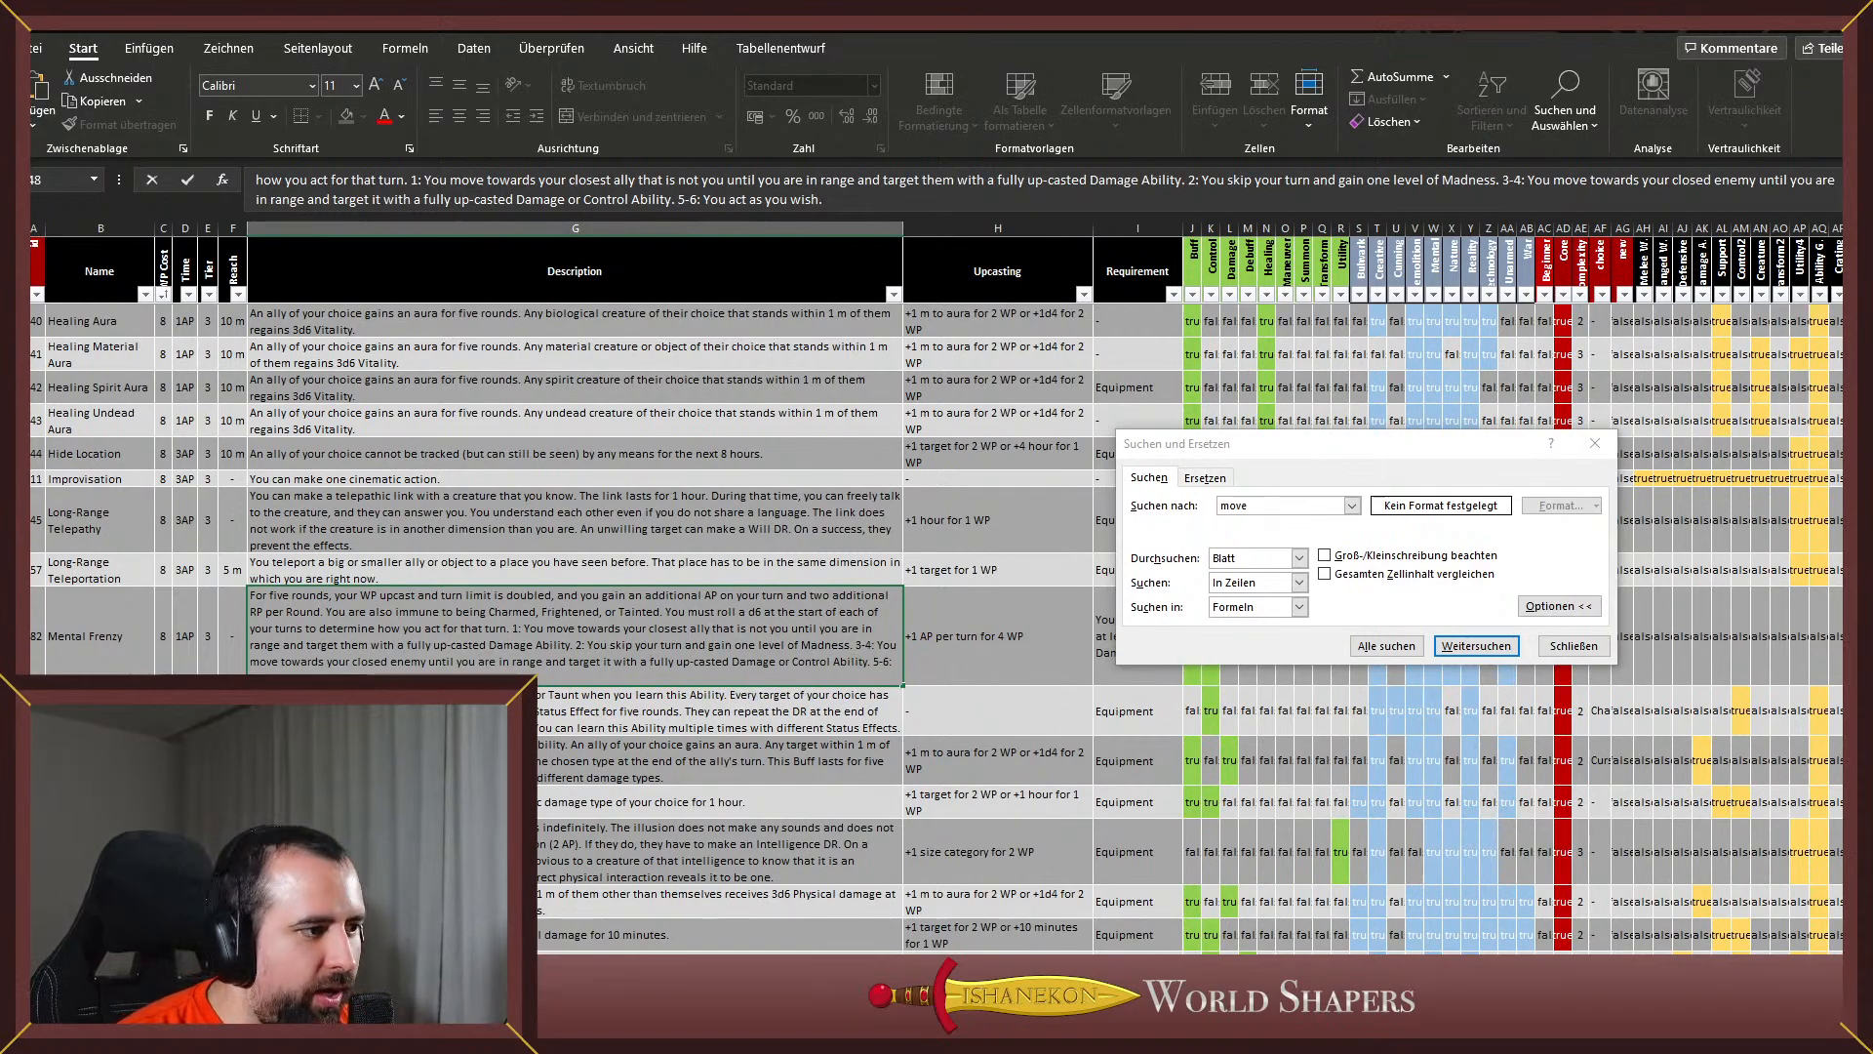
key(Escape)
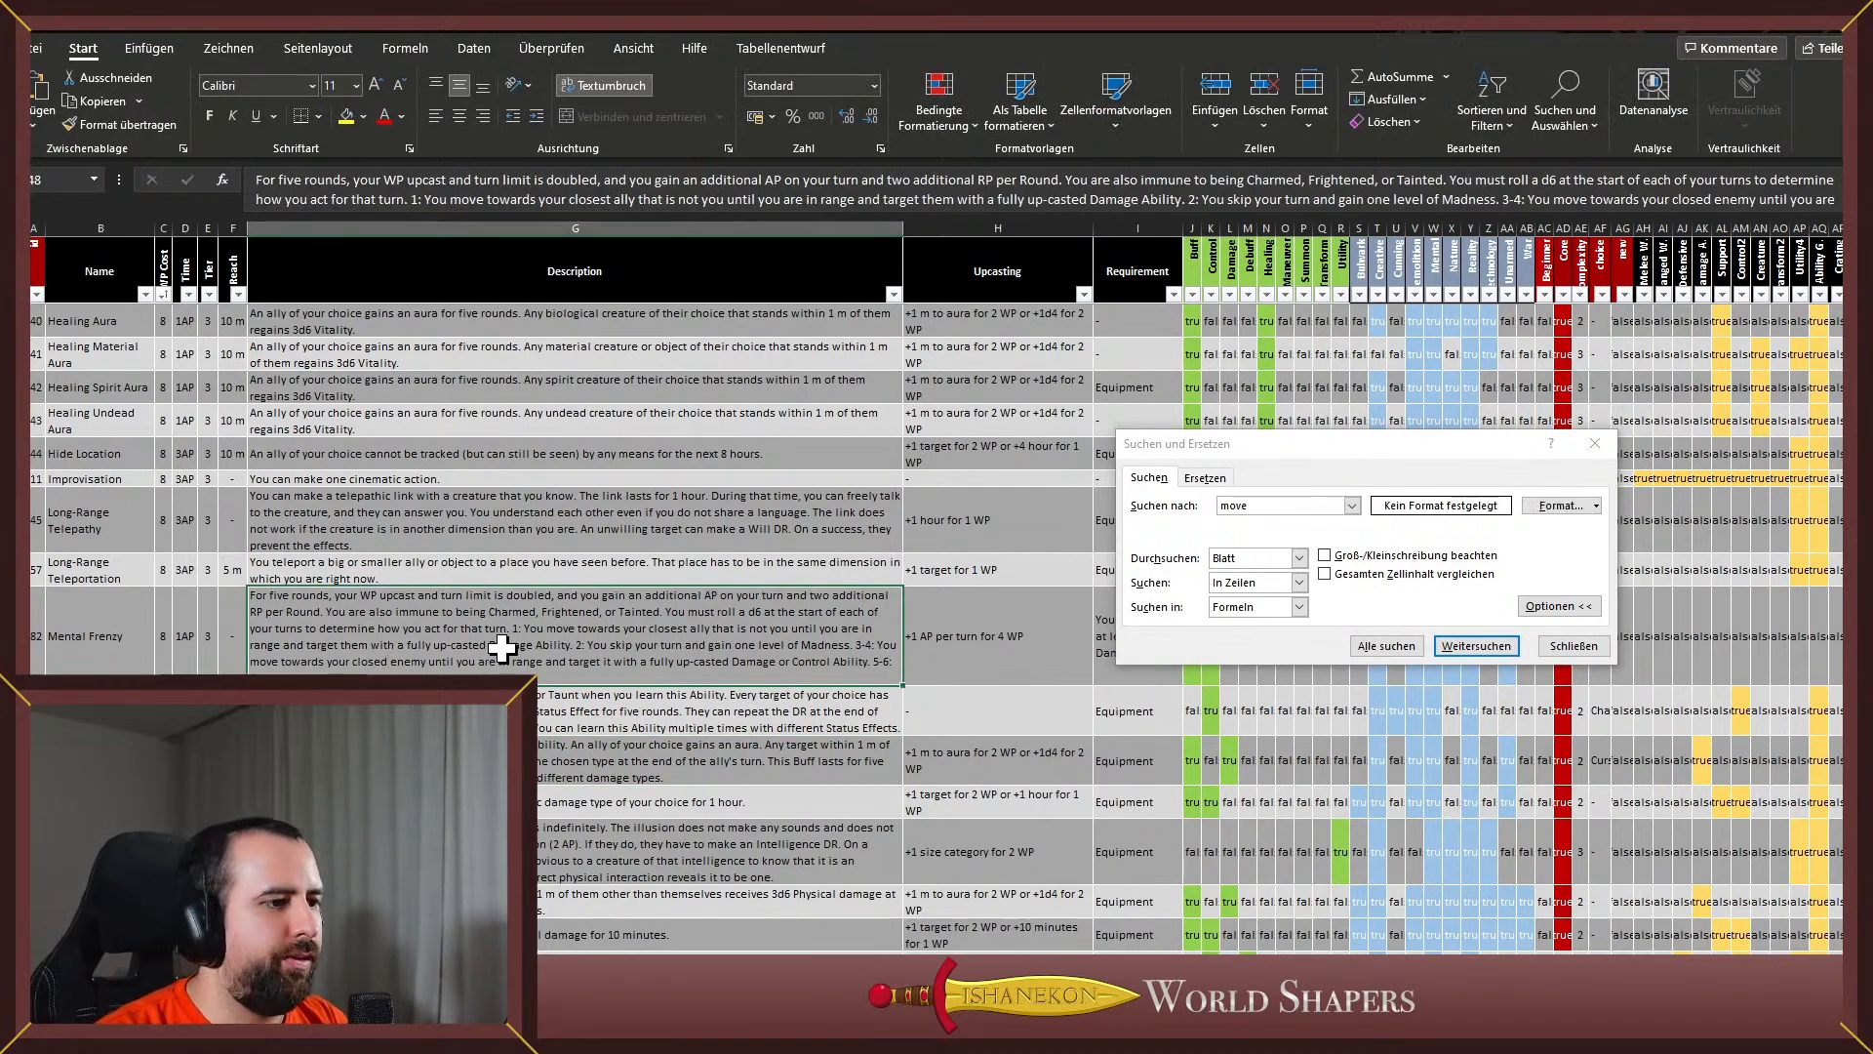
Move the search dialog clear of the Requirement column and review Mental Frenzy's requirement and description
click(1360, 437)
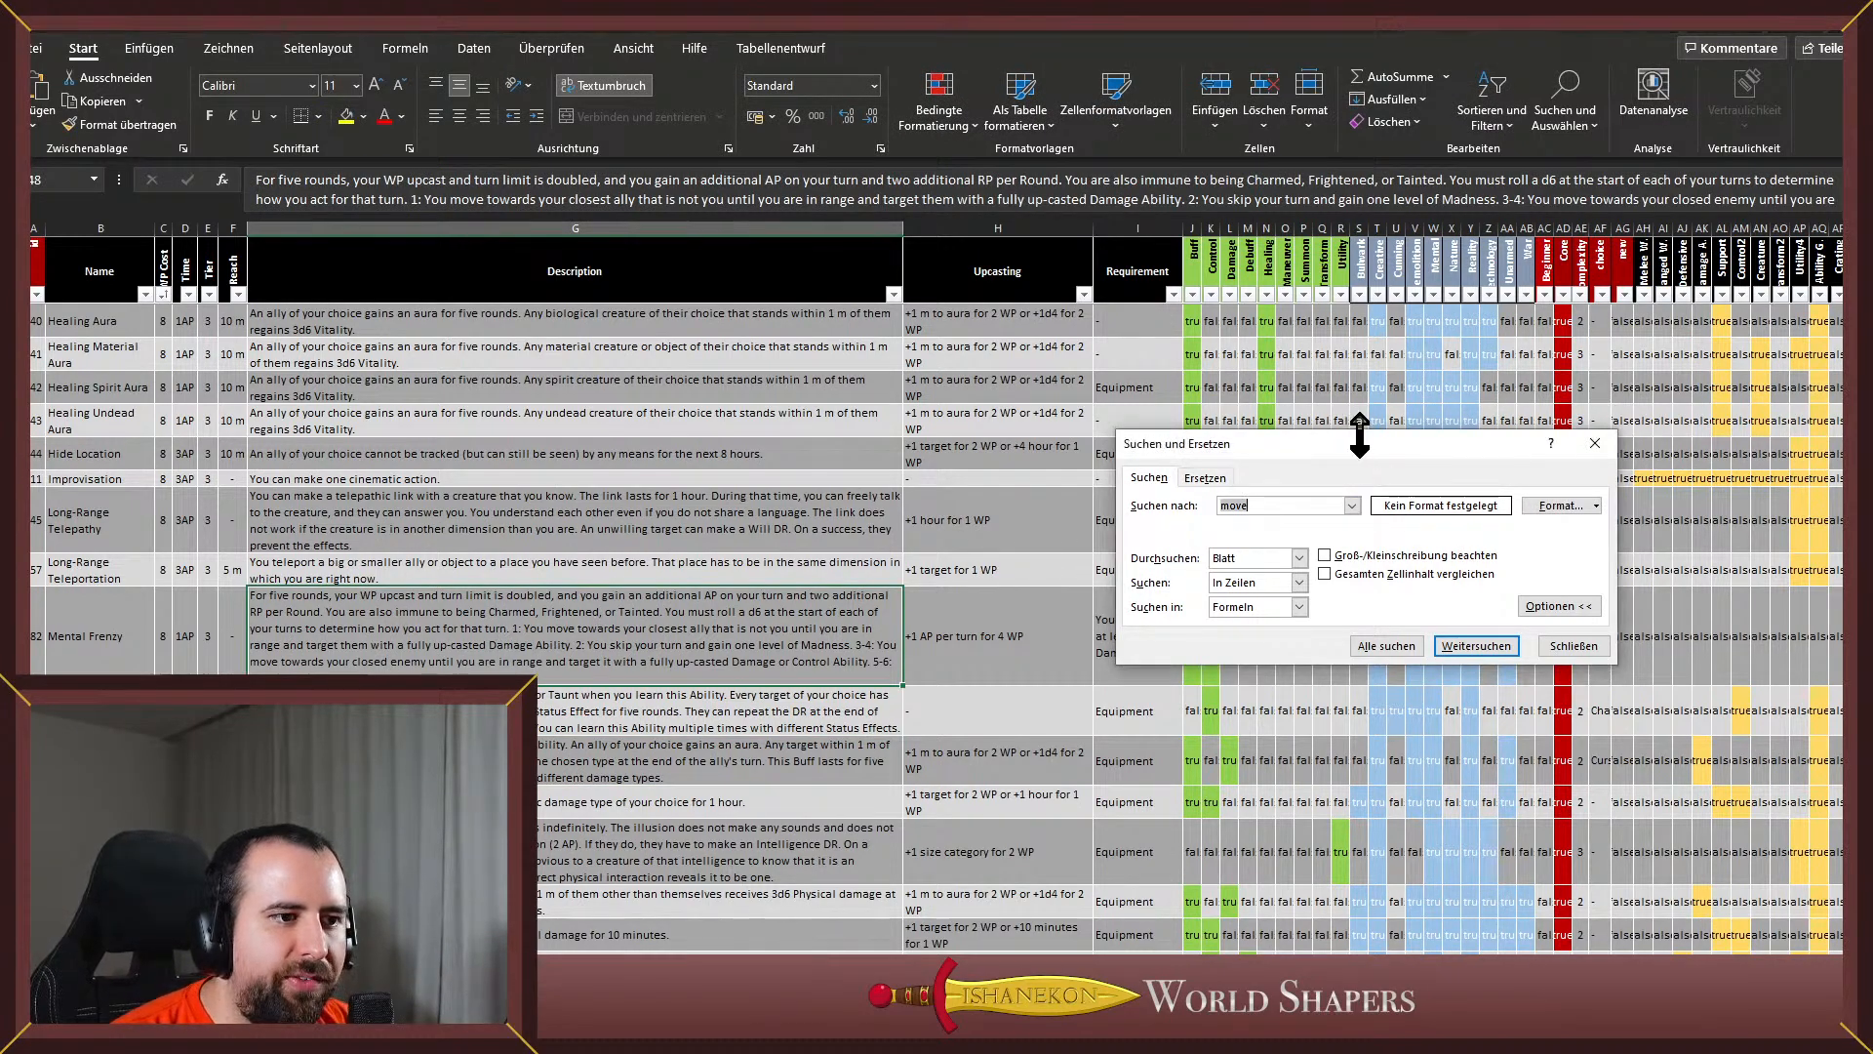
drag(1361, 437, 1602, 460)
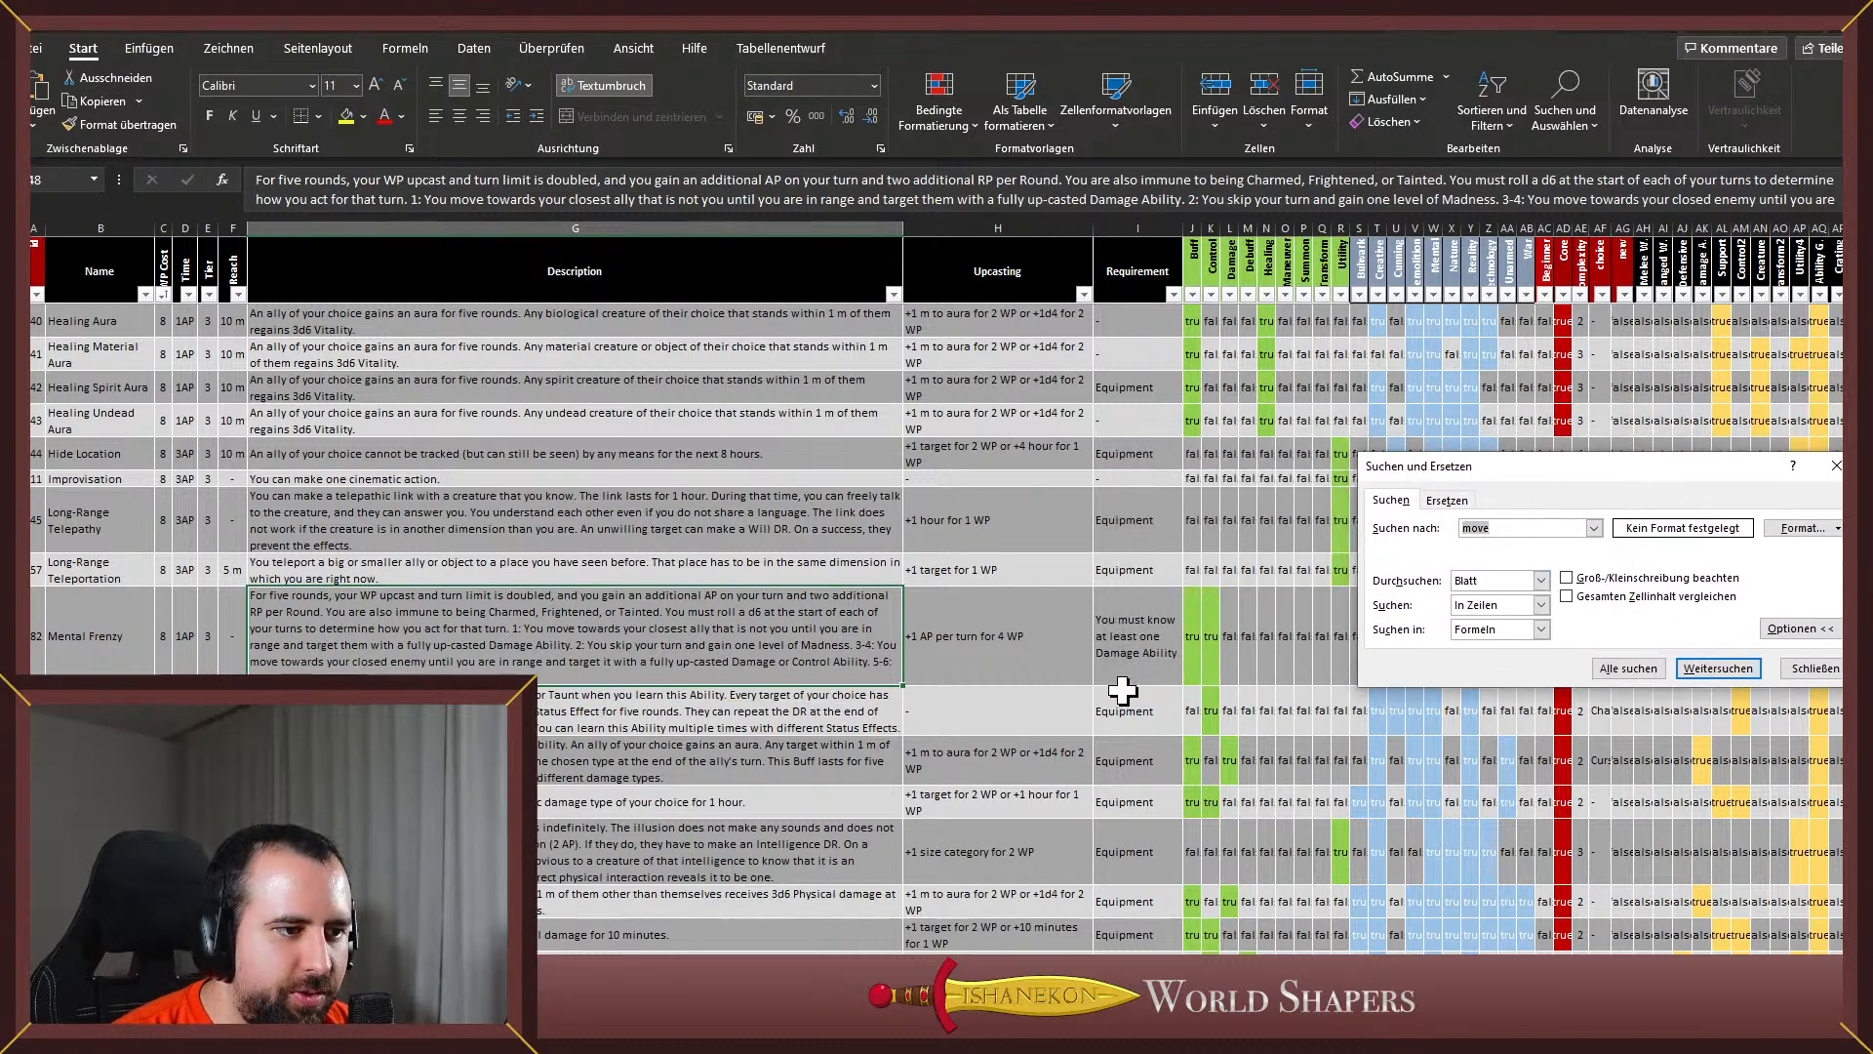
click(1148, 669)
click(544, 656)
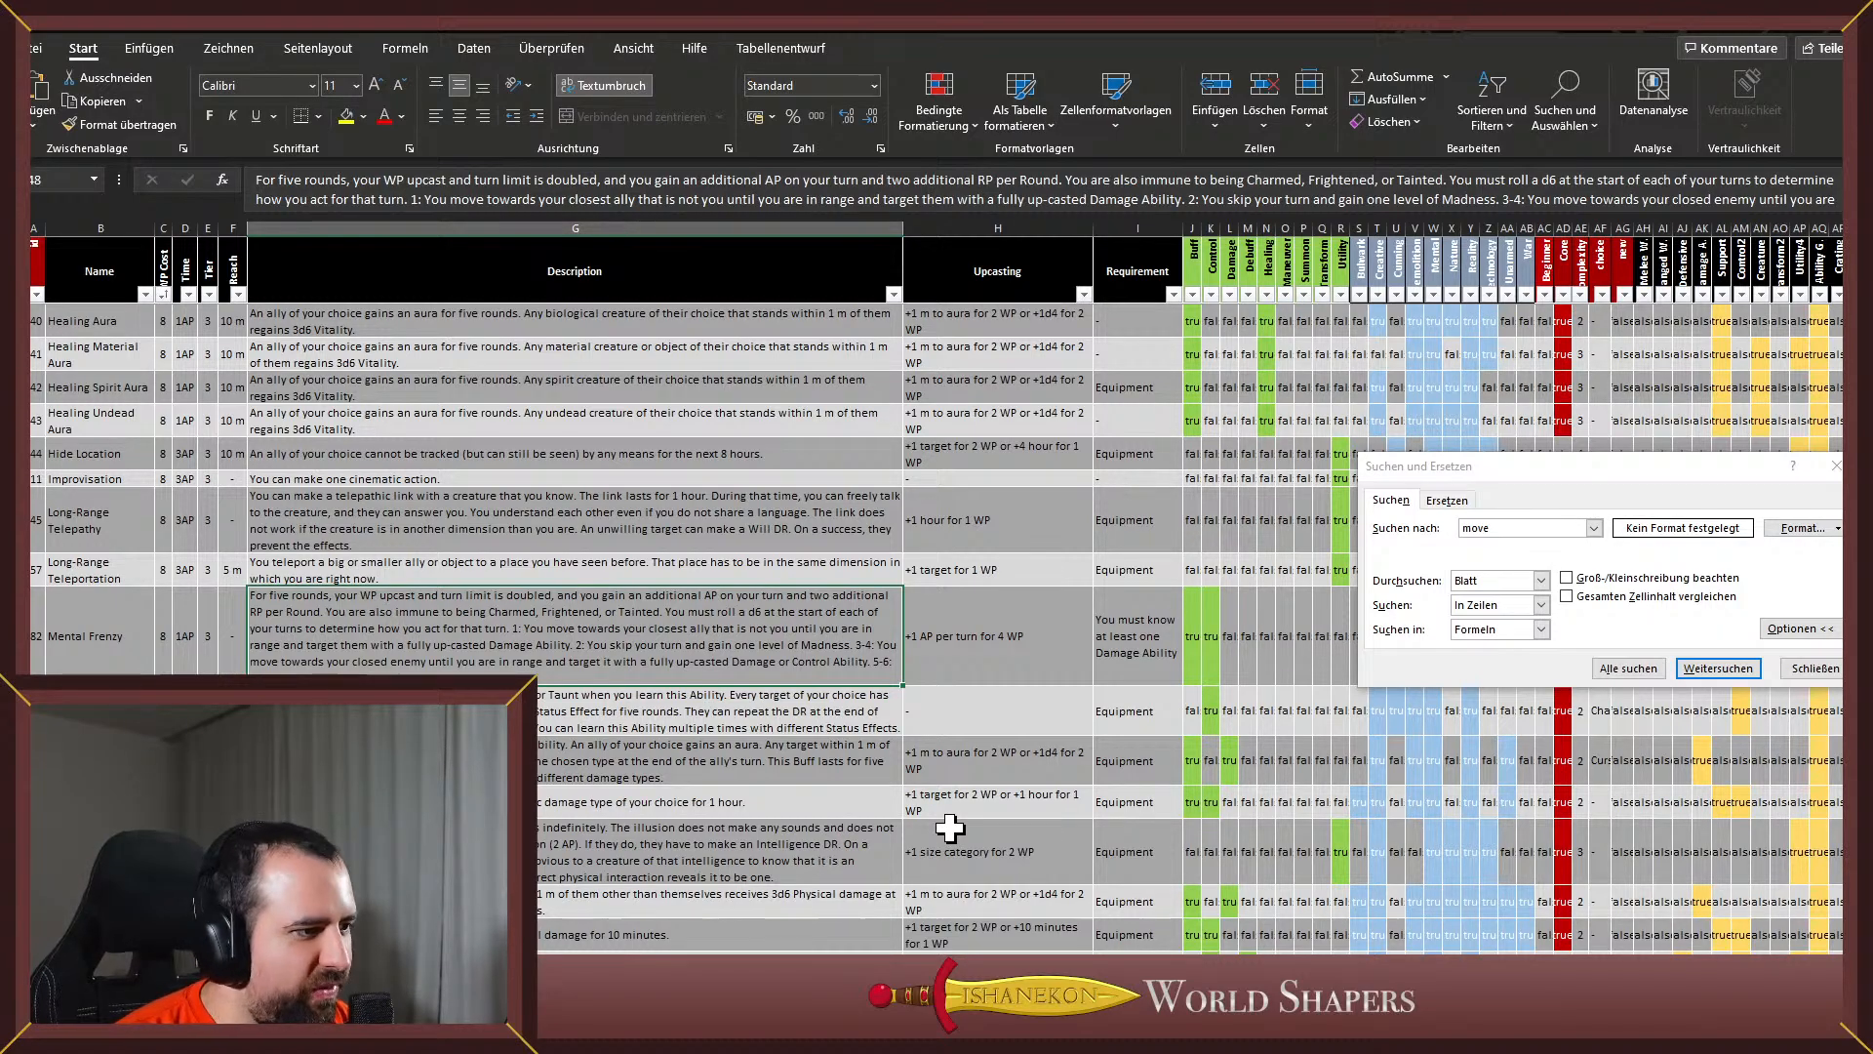
Switch to the Grammarly document, write "You cannot miss on purpose." below the last paragraph, check it and copy the sentence
double_click(530, 649)
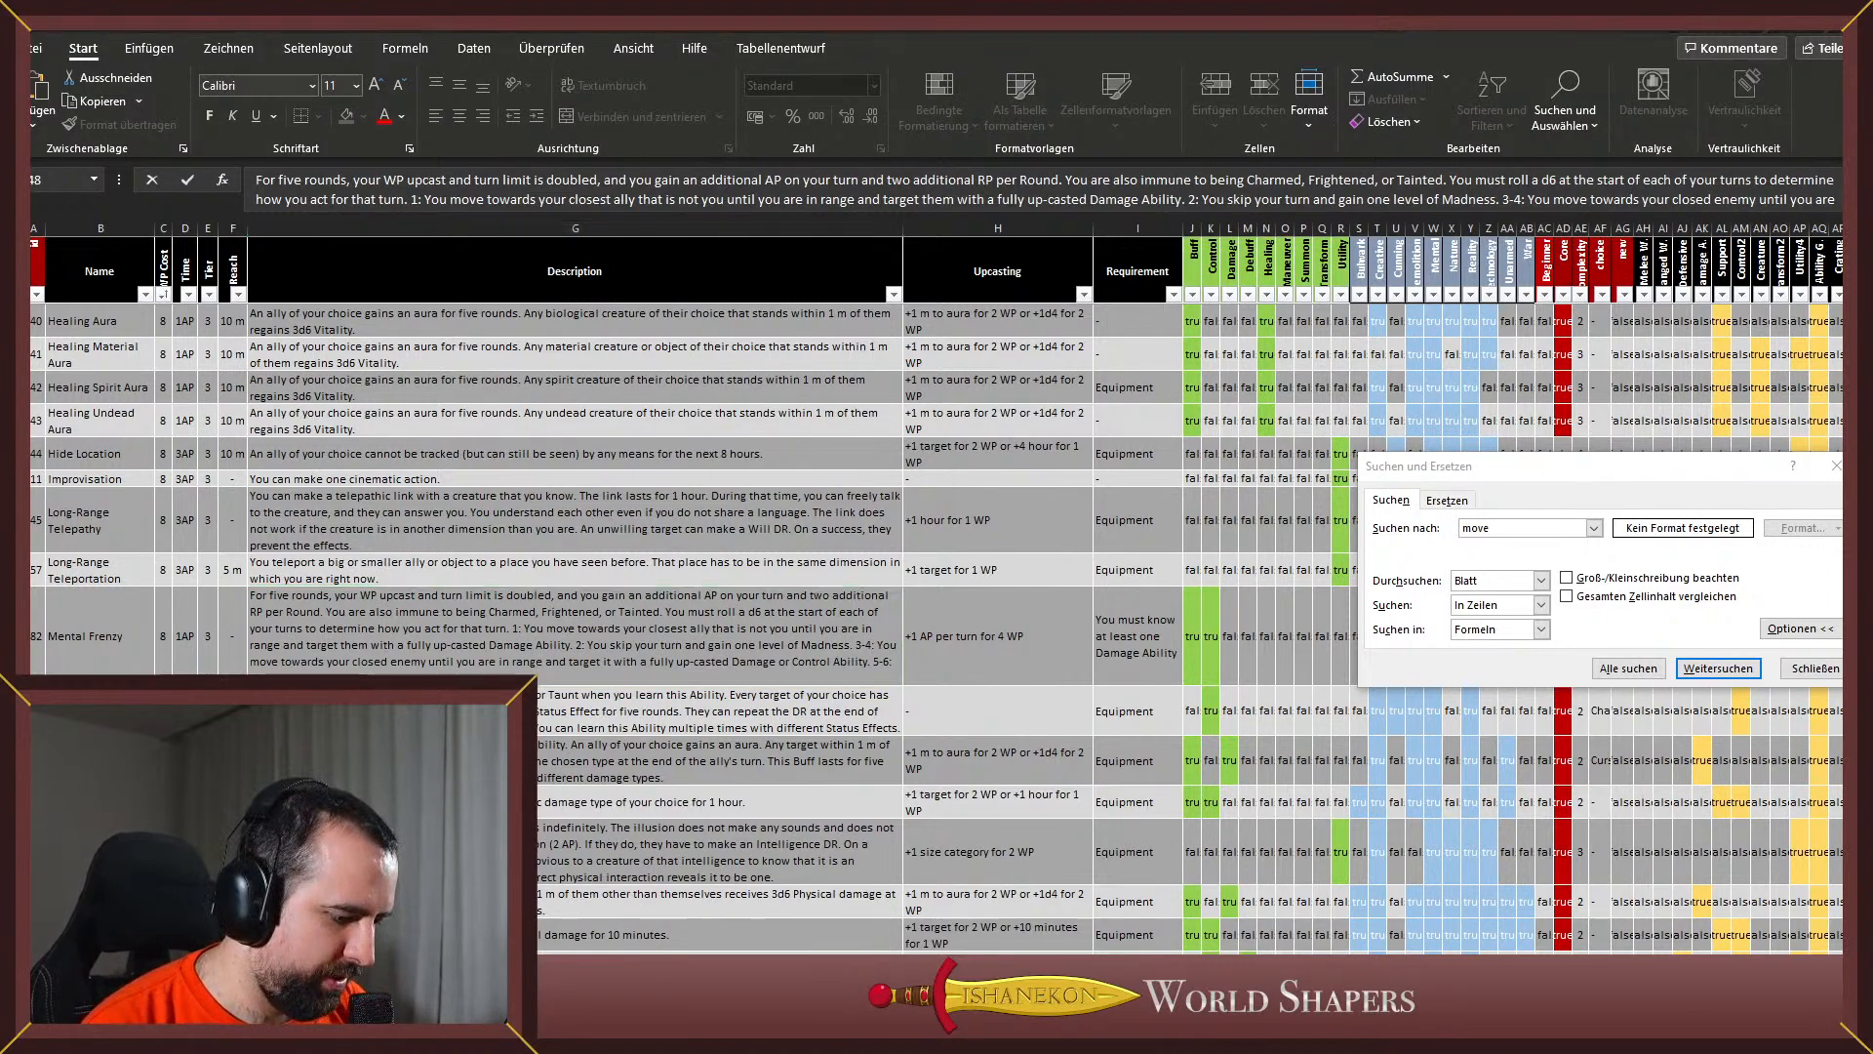
key(alt+Tab)
click(55, 18)
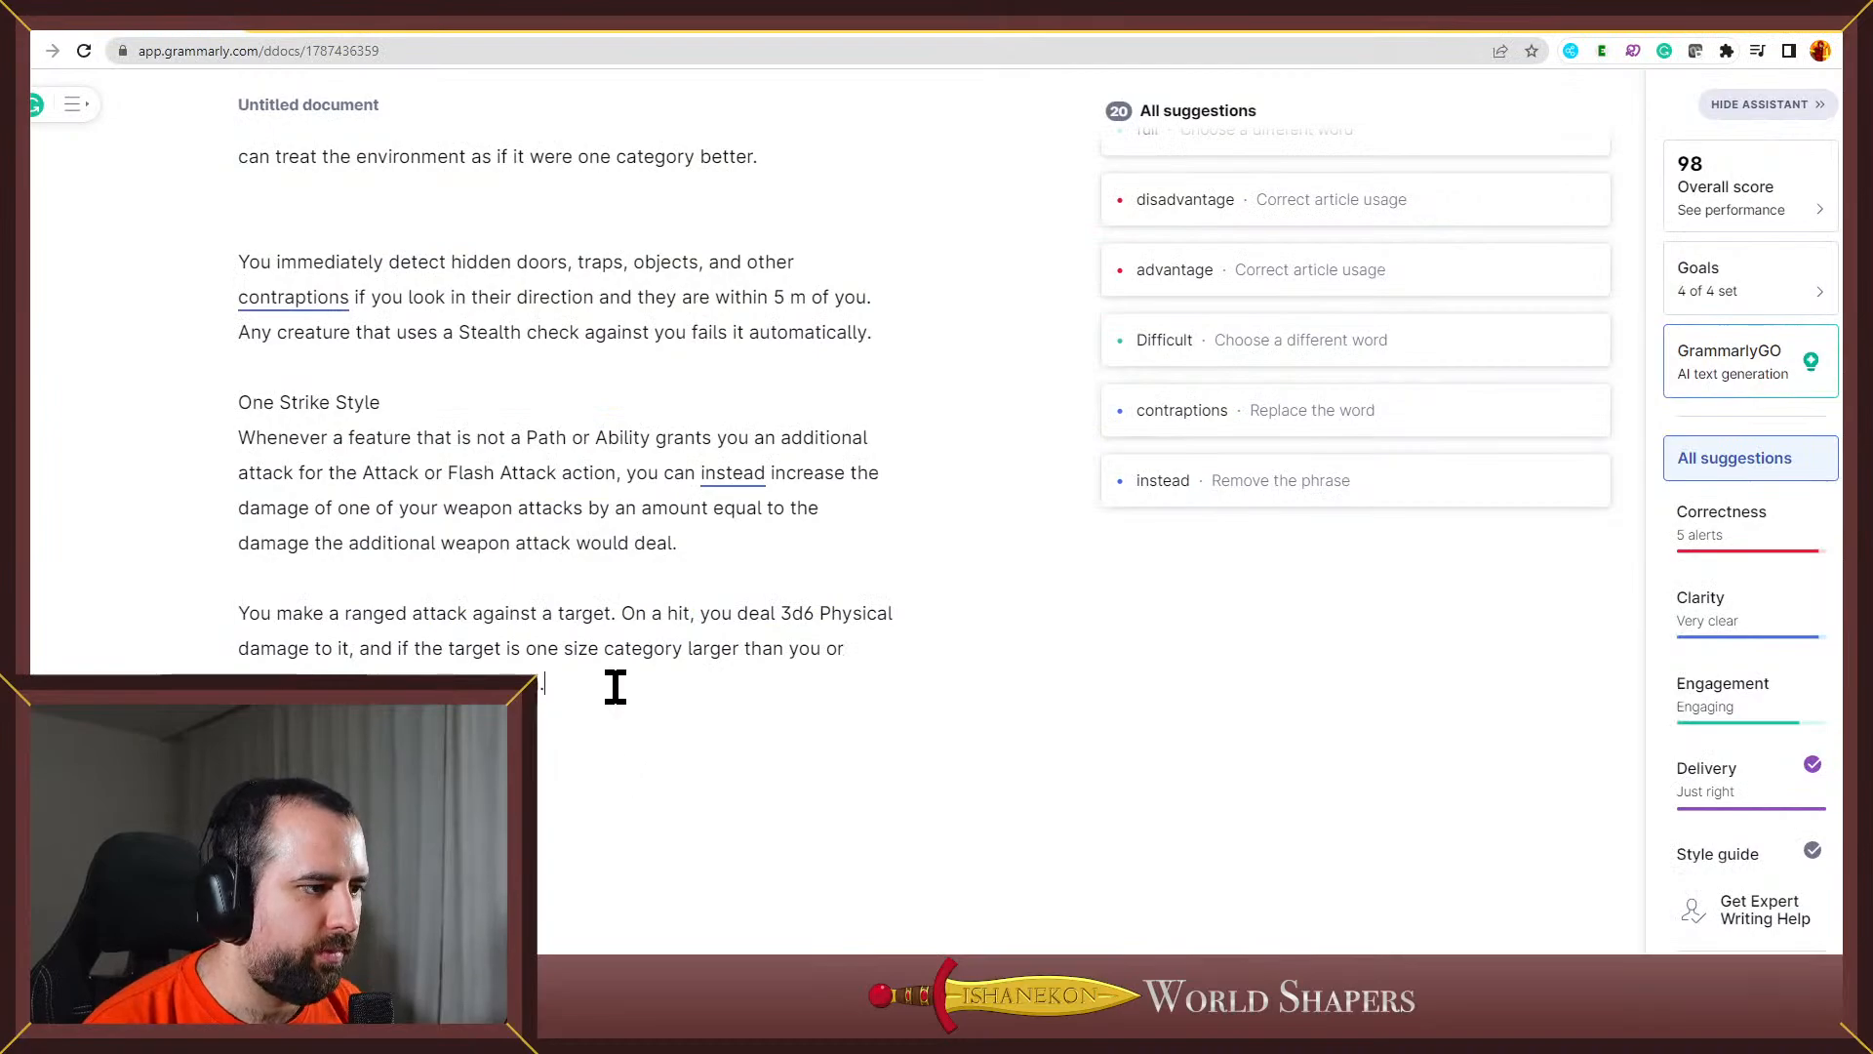
scroll(615, 687, down, 1)
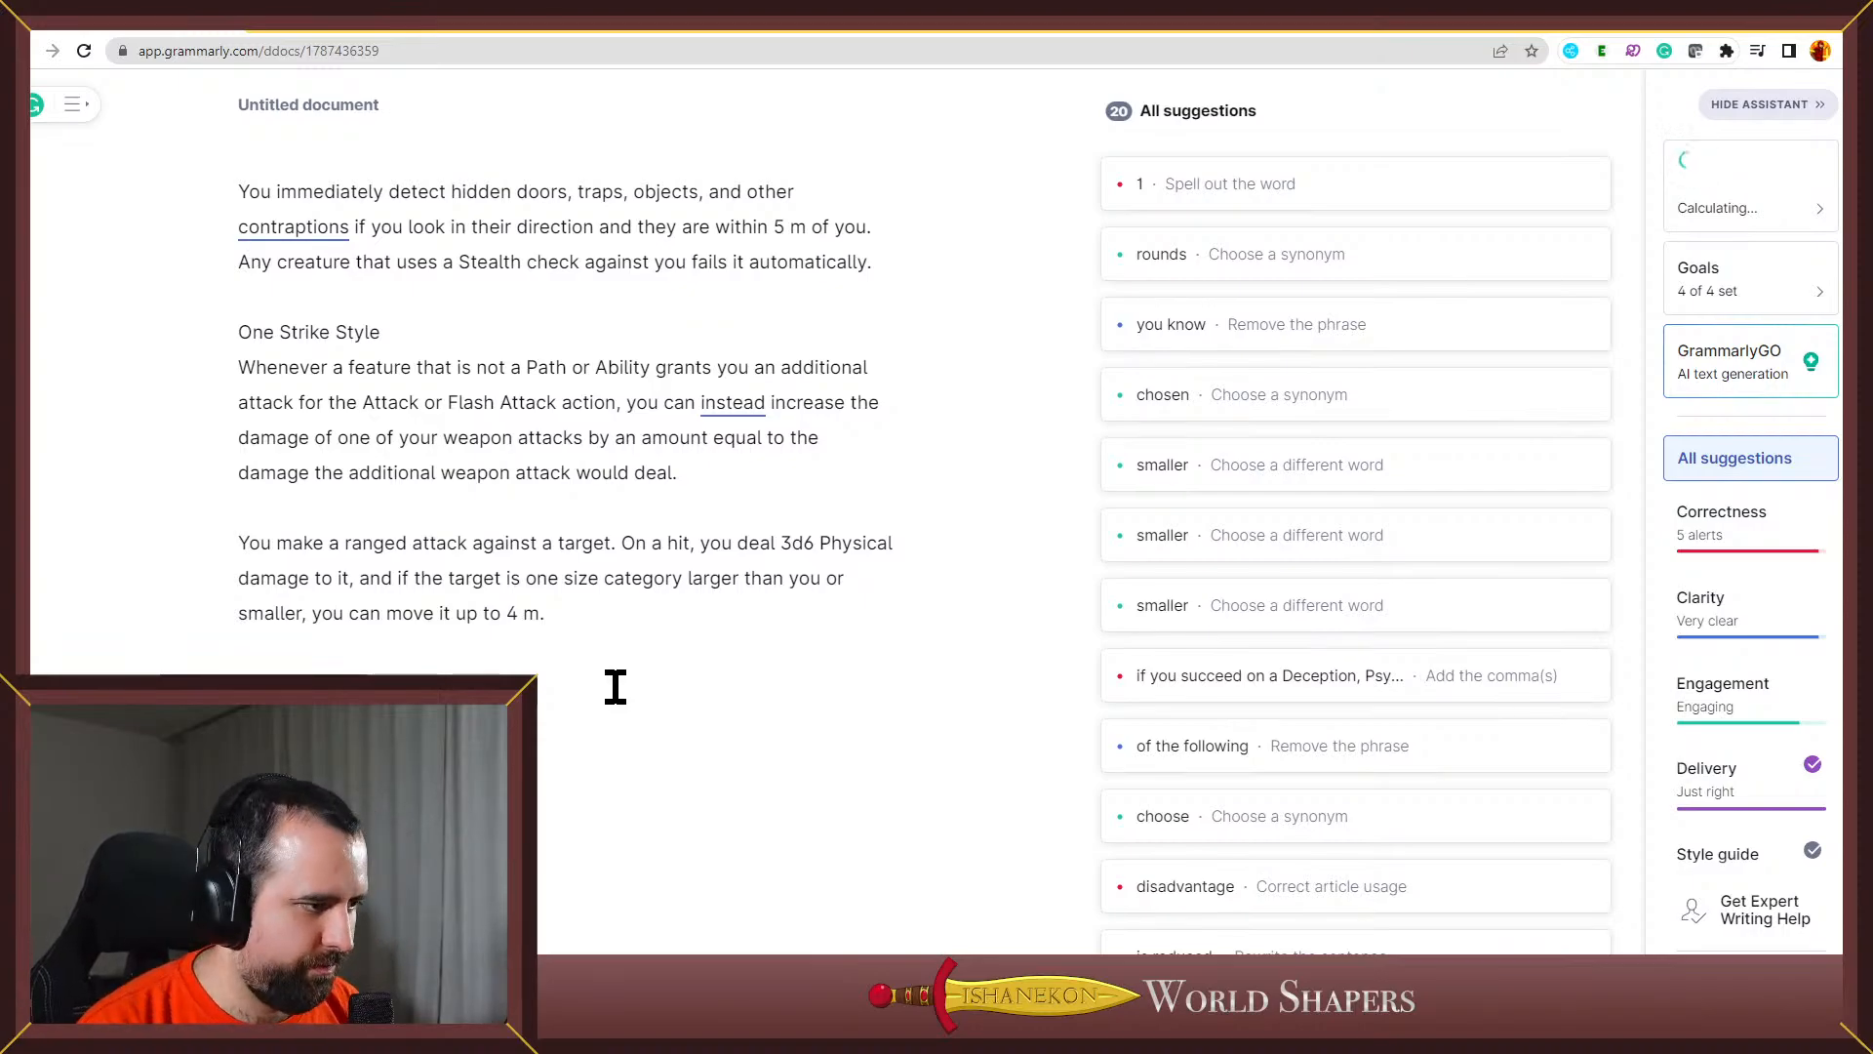
drag(397, 591, 398, 625)
click(414, 685)
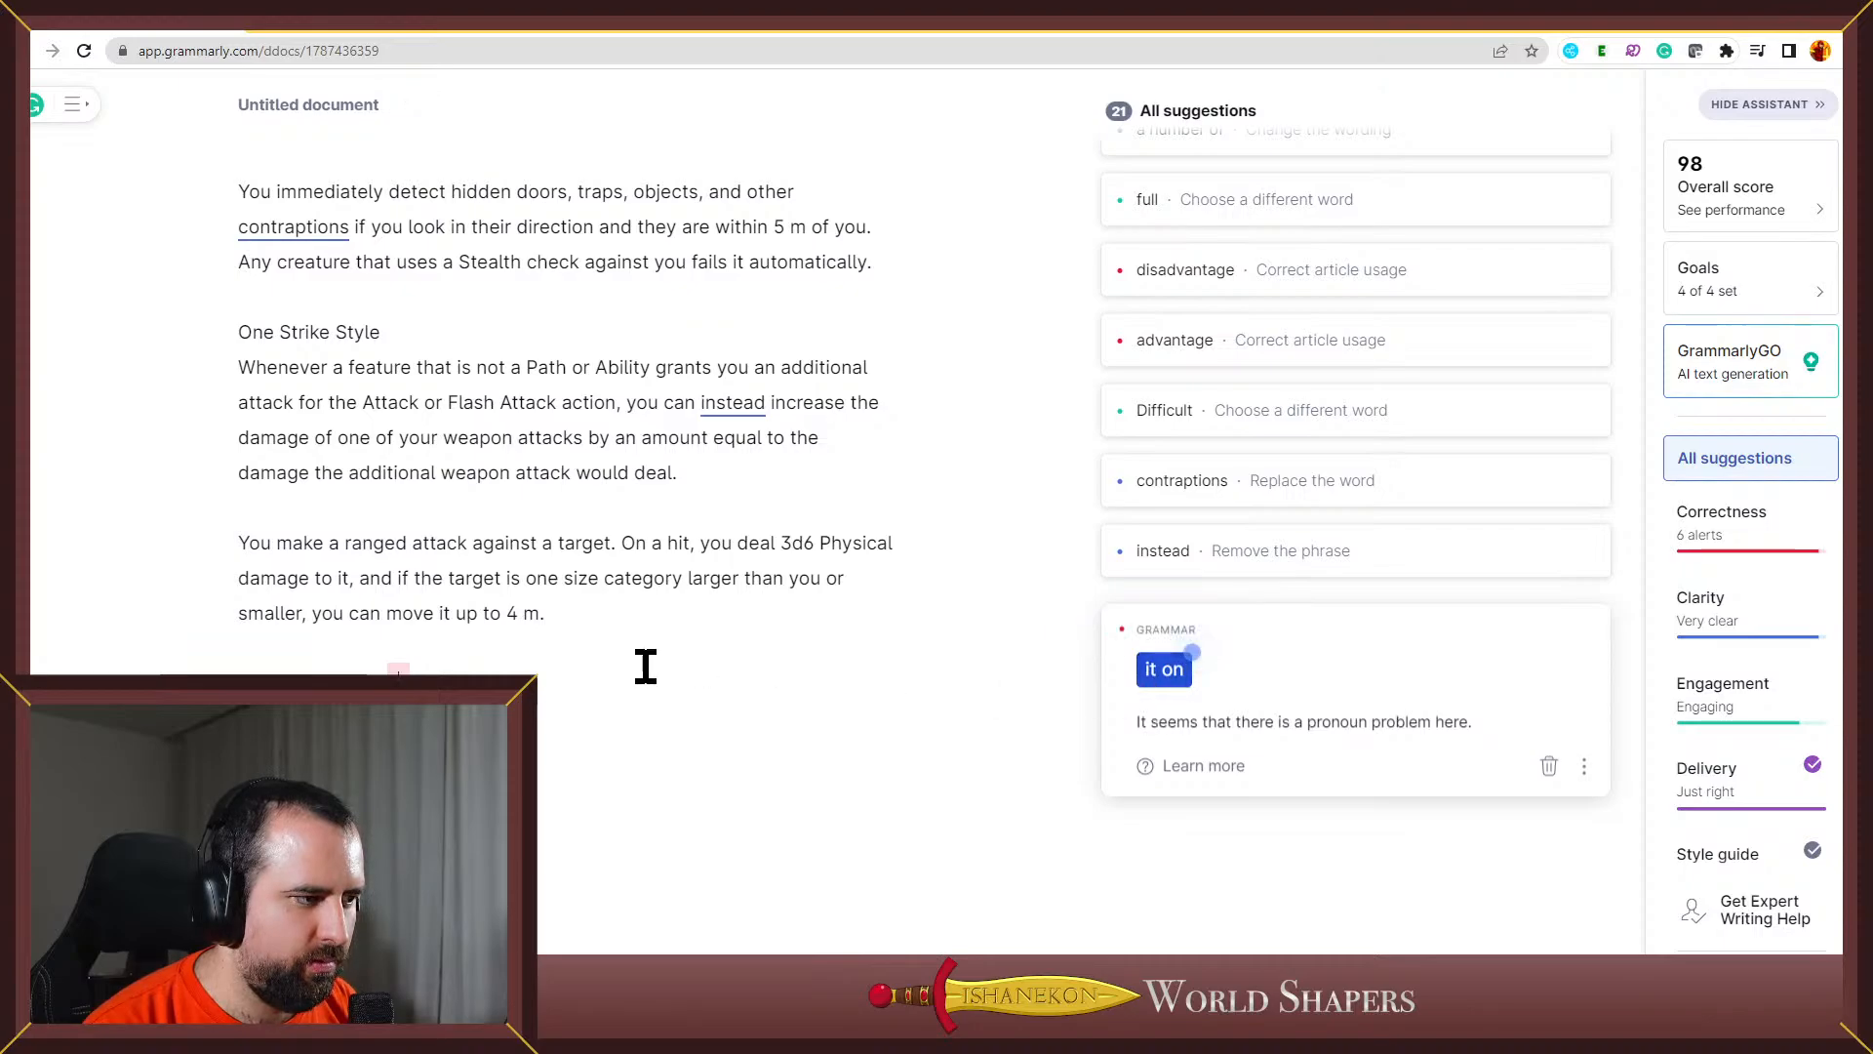
drag(646, 675, 238, 671)
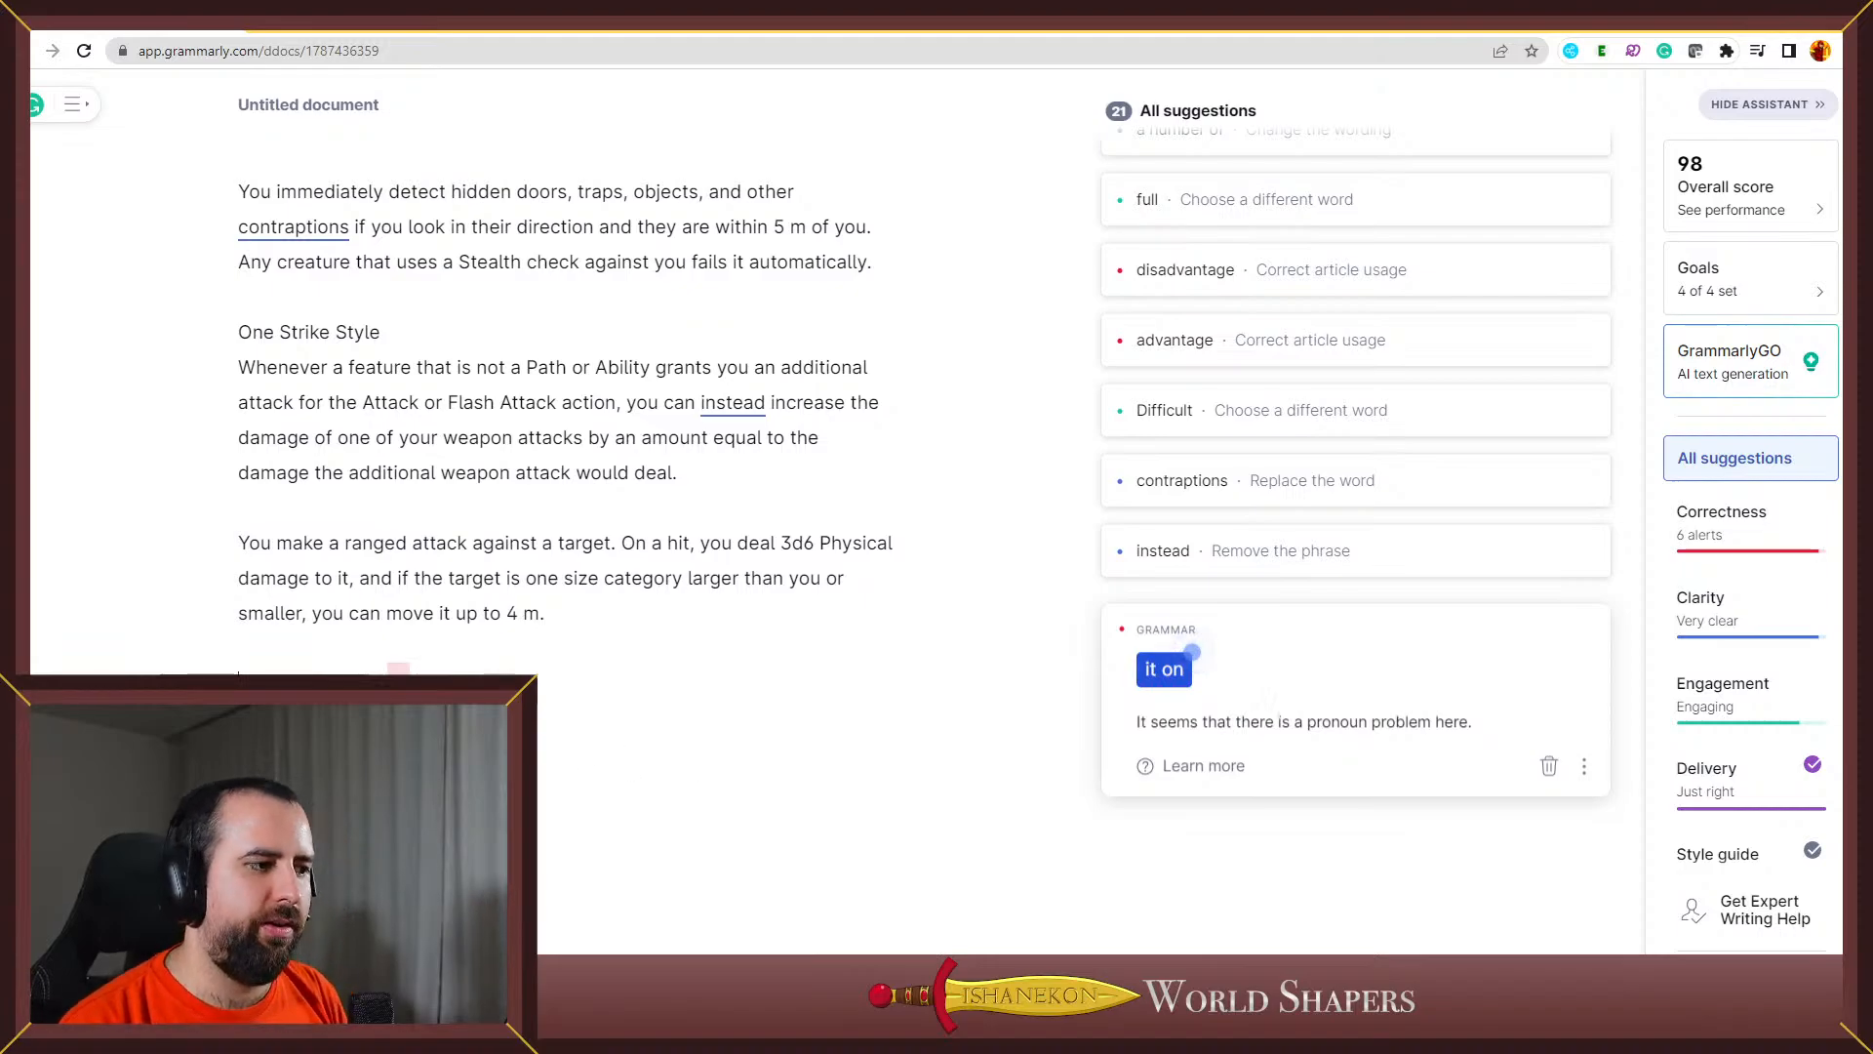
double_click(361, 670)
click(546, 622)
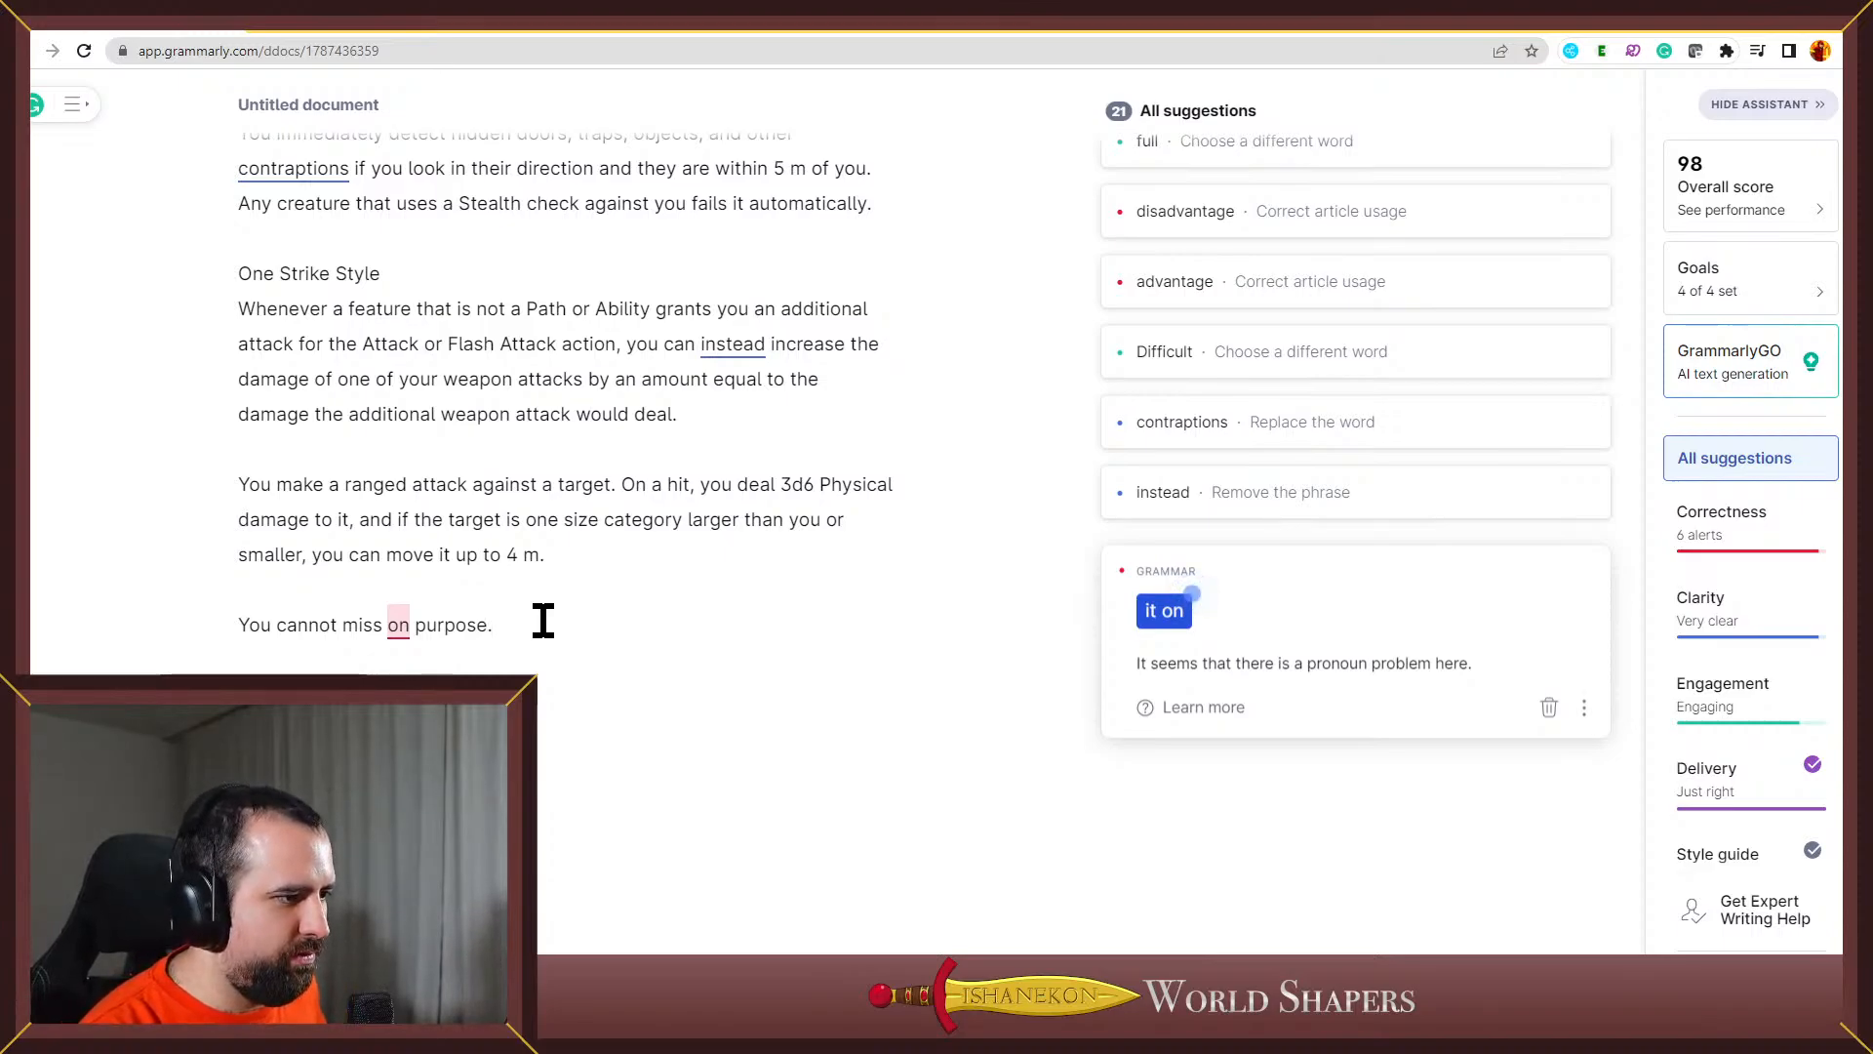
drag(544, 620, 188, 648)
key(ctrl+c)
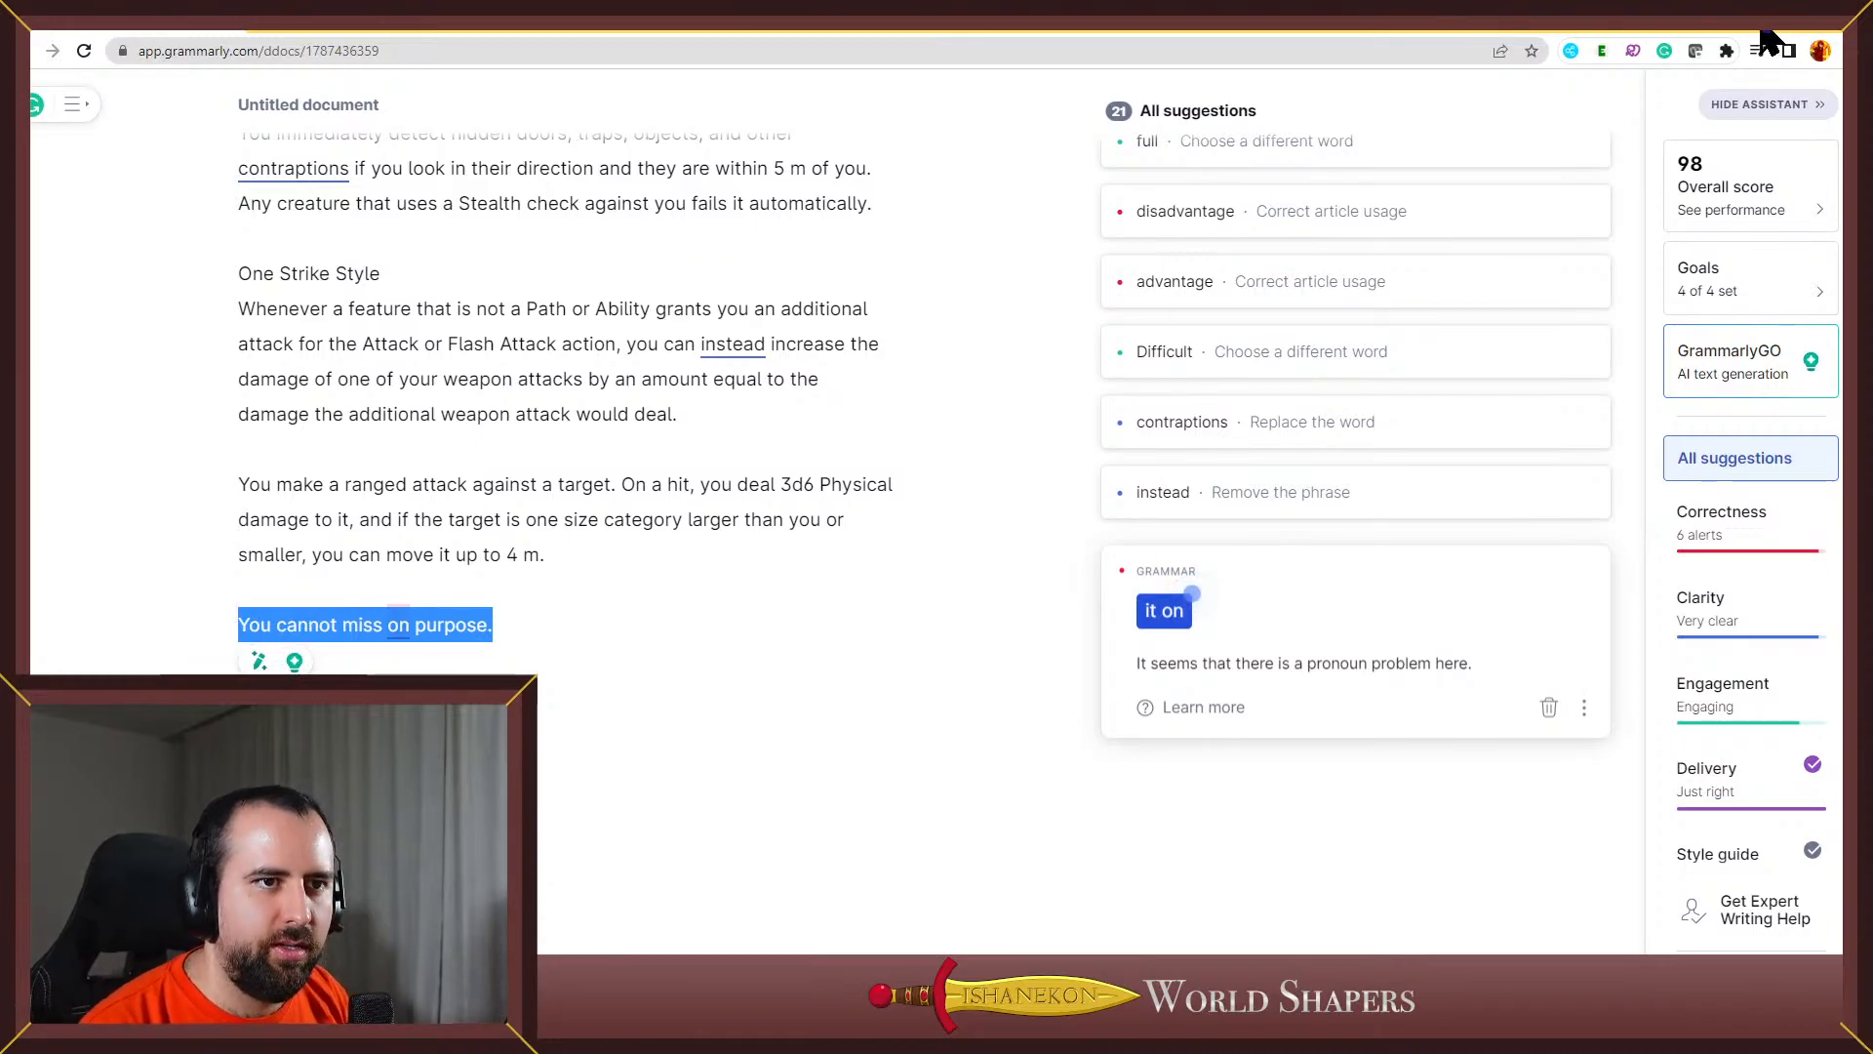
Back in the spreadsheet, paste "You cannot miss on purpose." at the end of result 1 in Mental Frenzy's description
click(1760, 27)
double_click(563, 655)
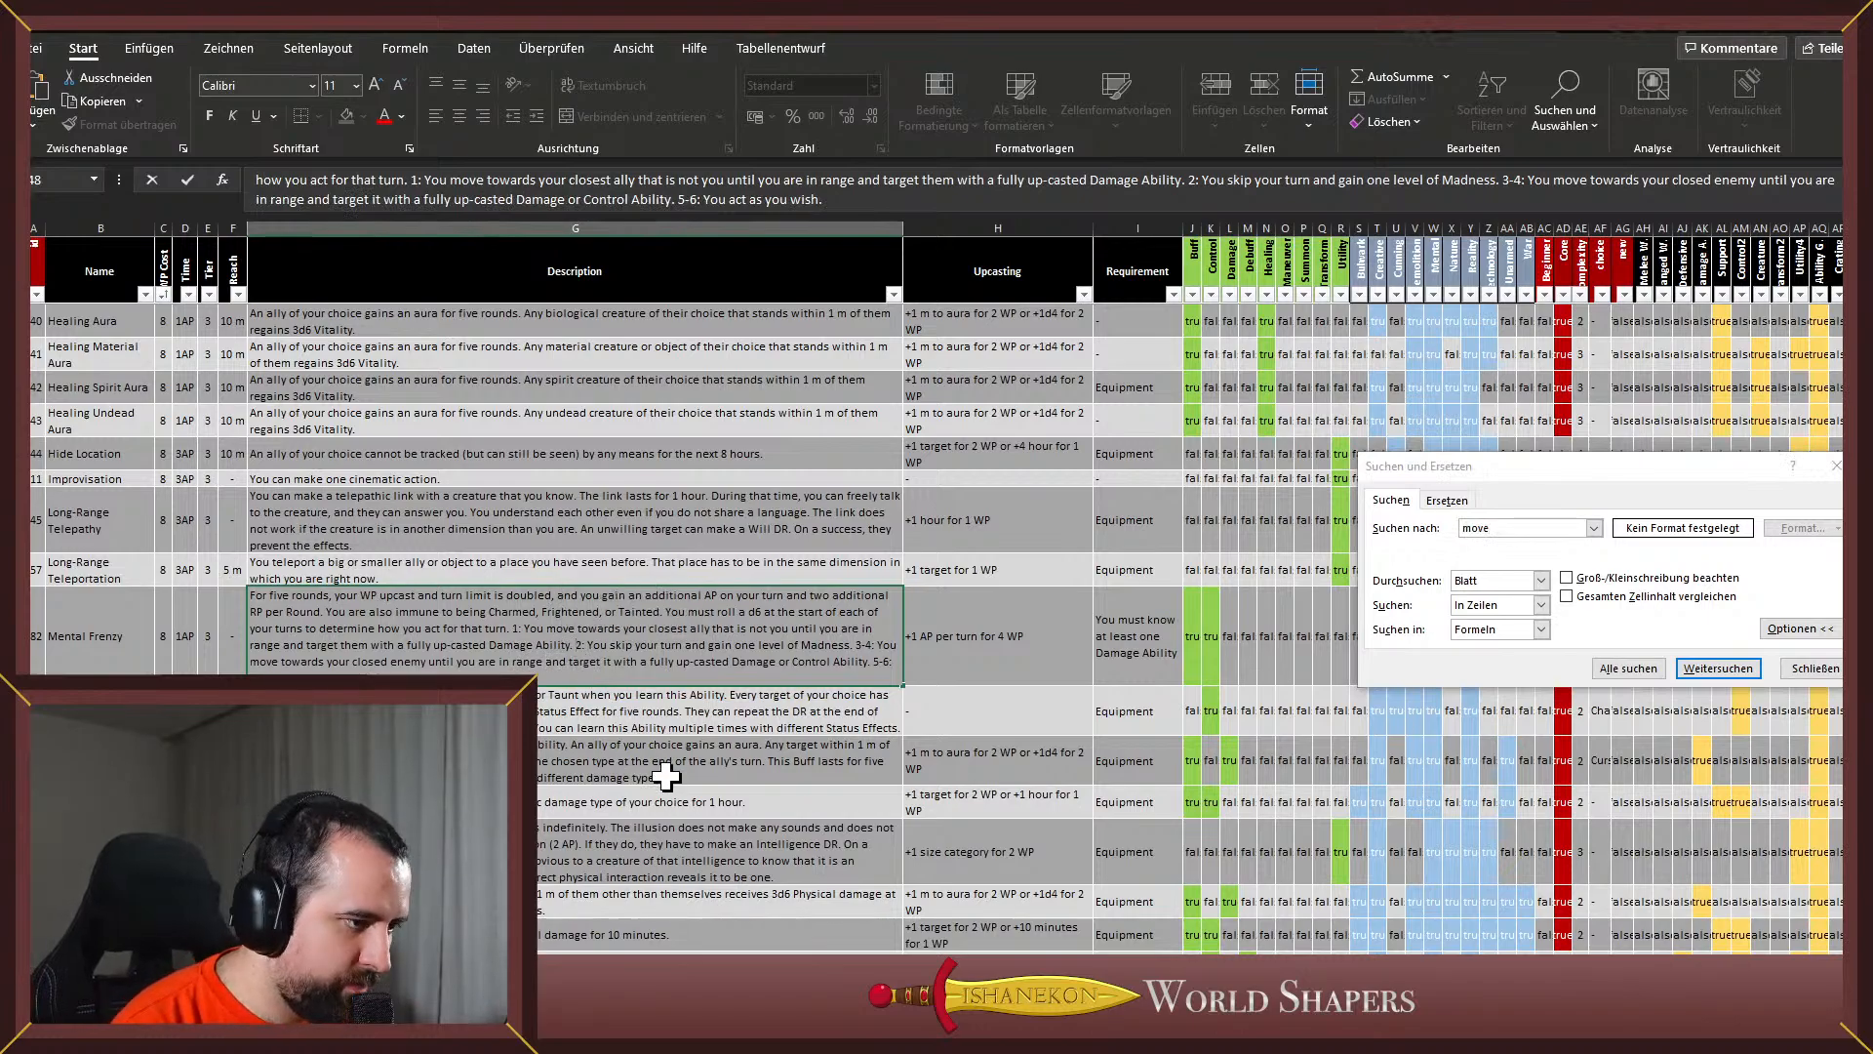
key(ctrl+v)
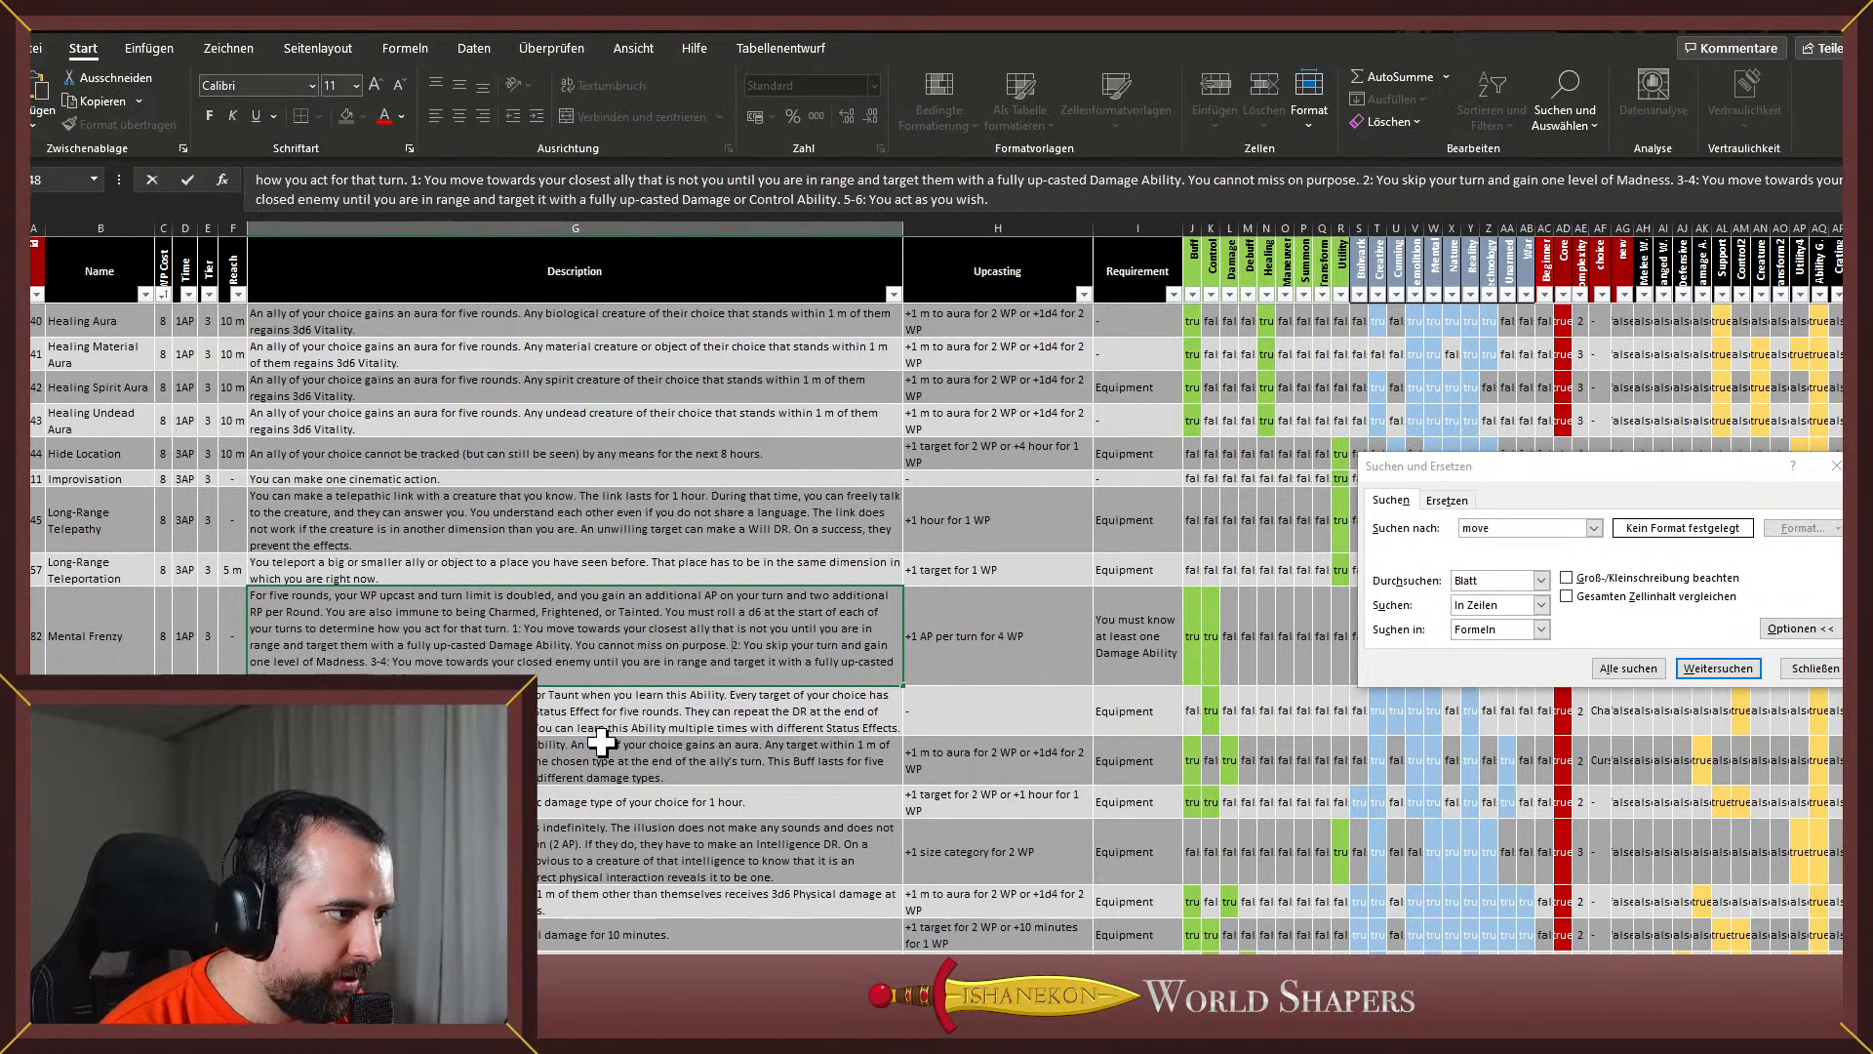
click(473, 526)
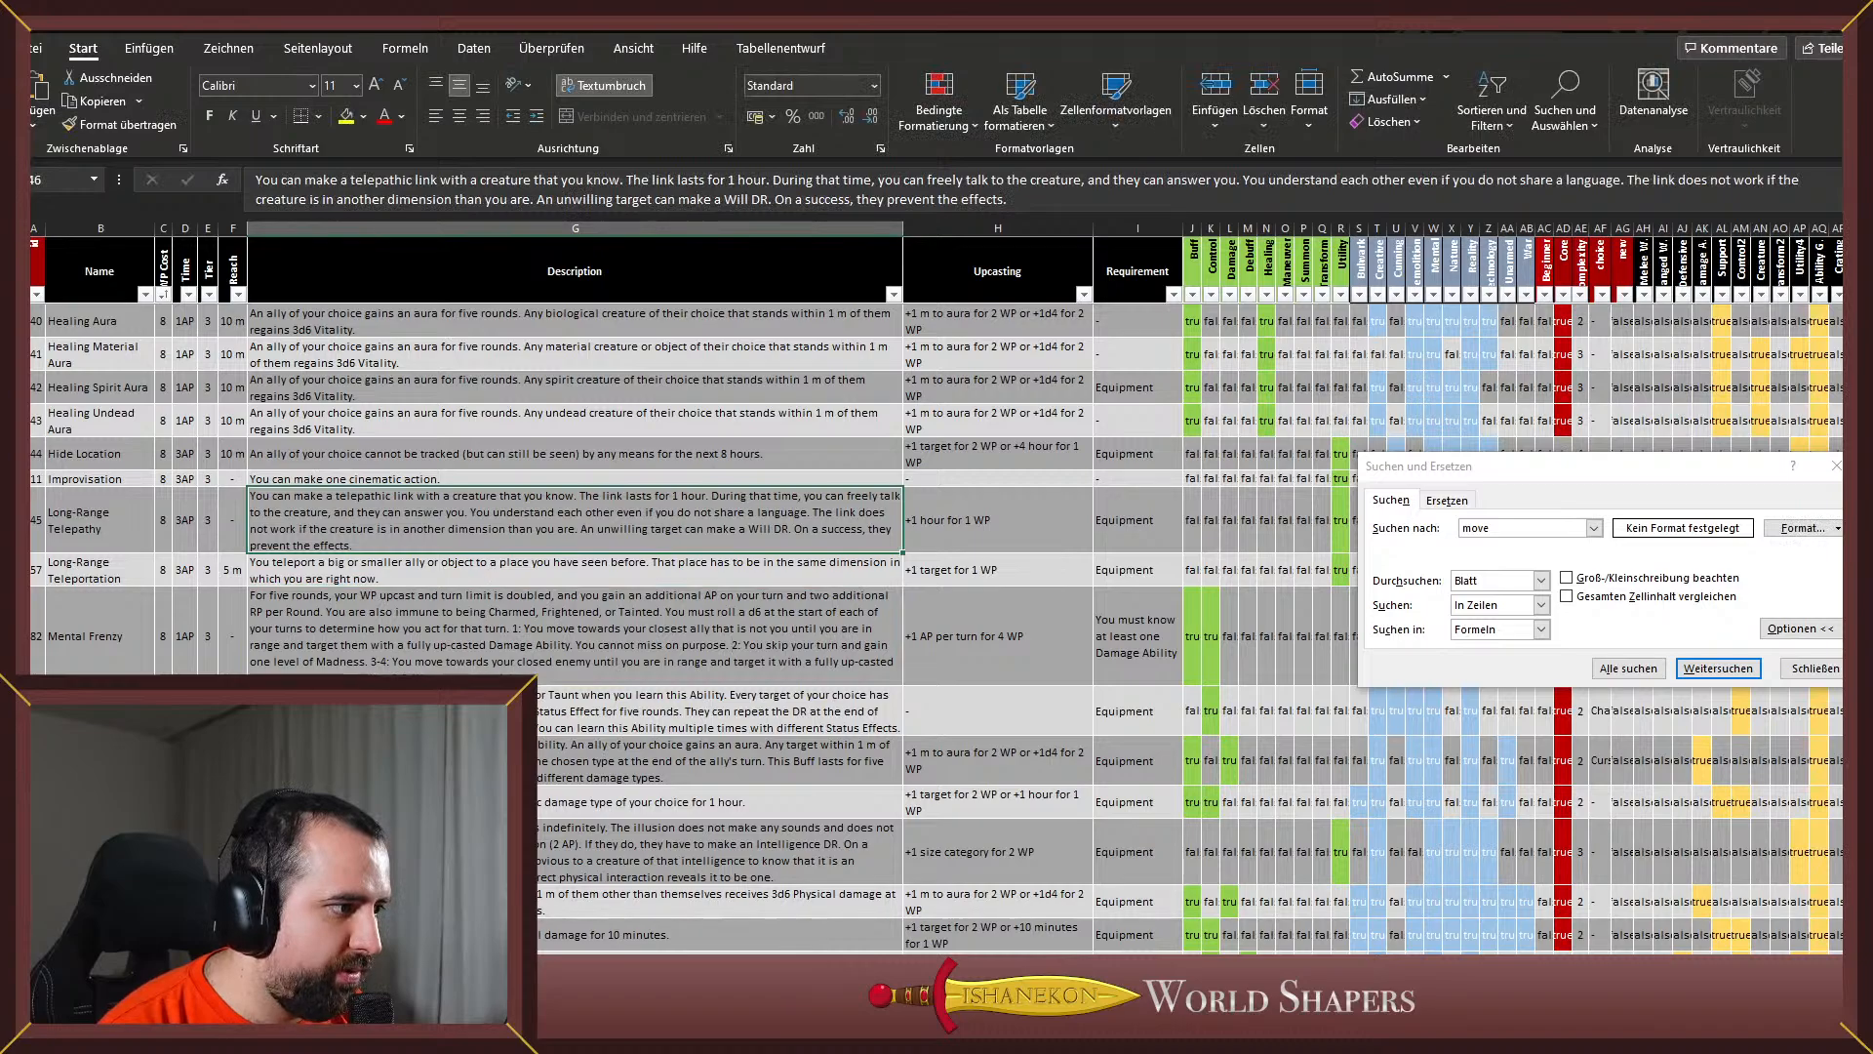
Look through the abilities above Mental Frenzy for Battle Frenzy and examine its description
scroll(468, 603, up, 1)
scroll(351, 537, up, 1)
scroll(317, 527, up, 1)
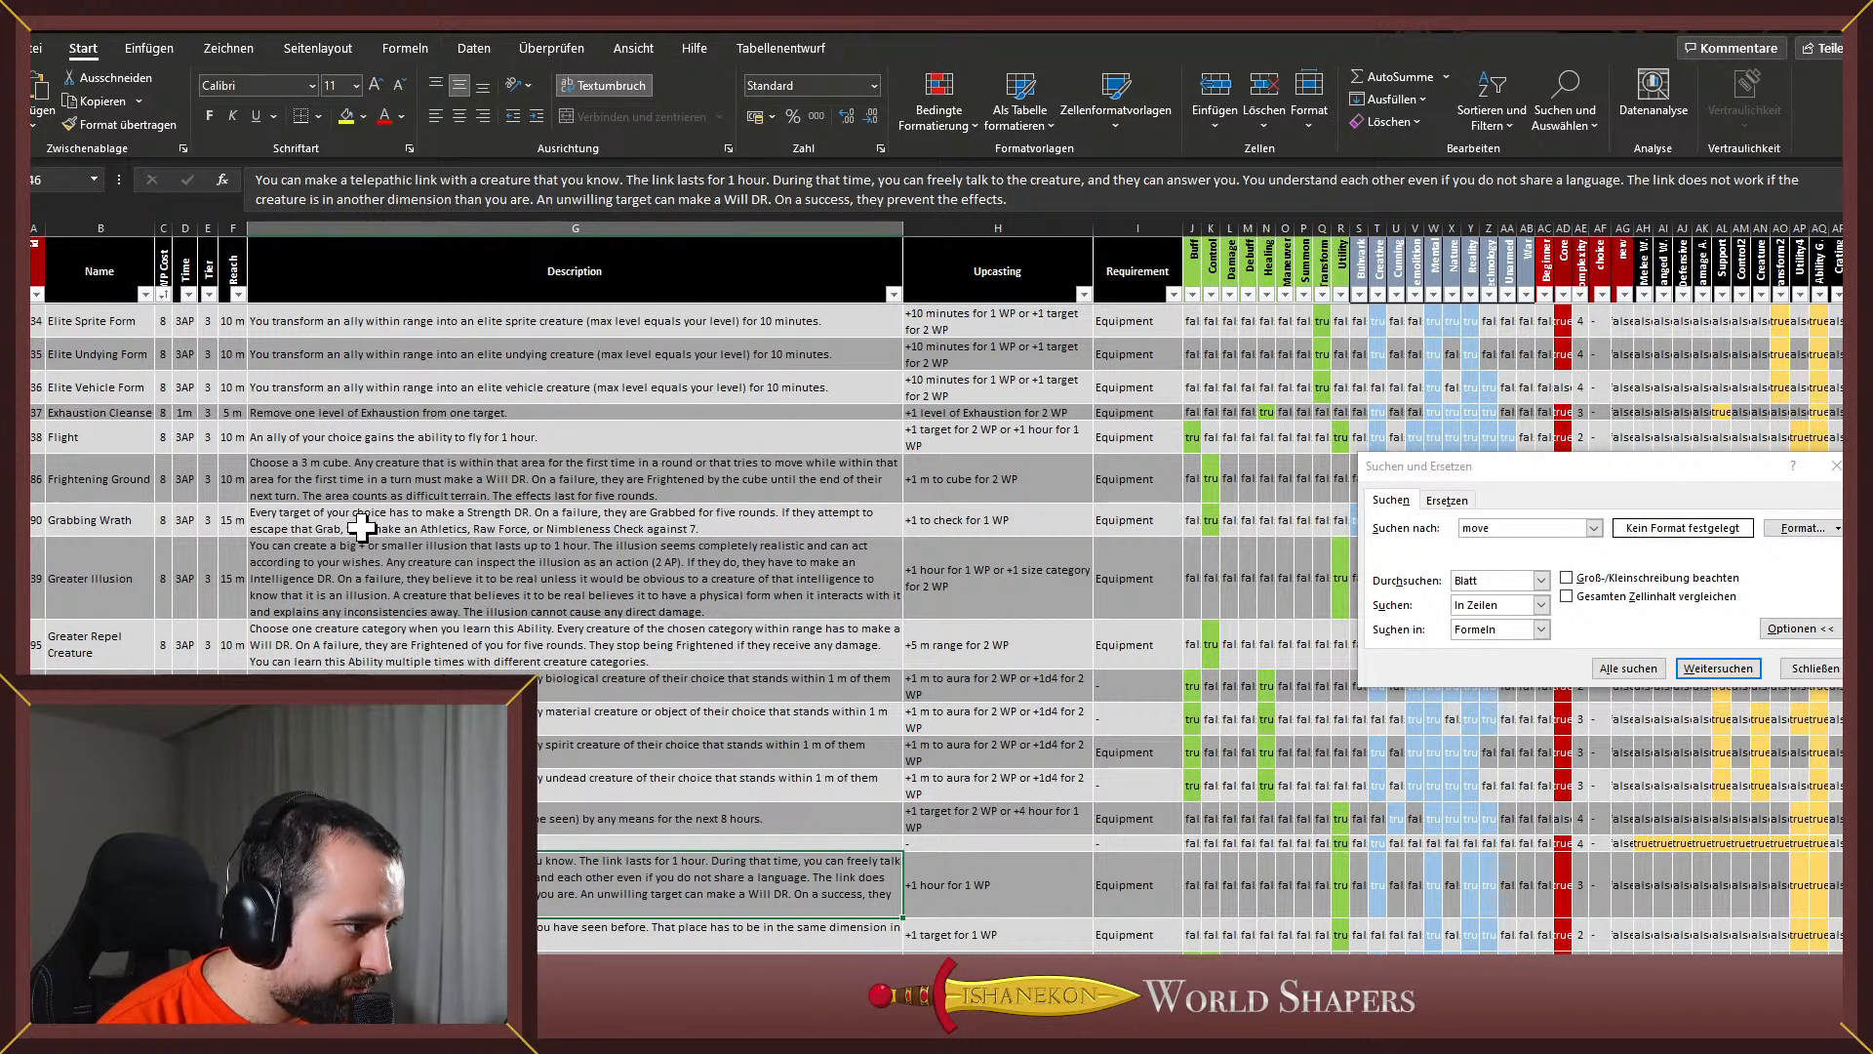
scroll(372, 540, down, 2)
scroll(375, 548, up, 5)
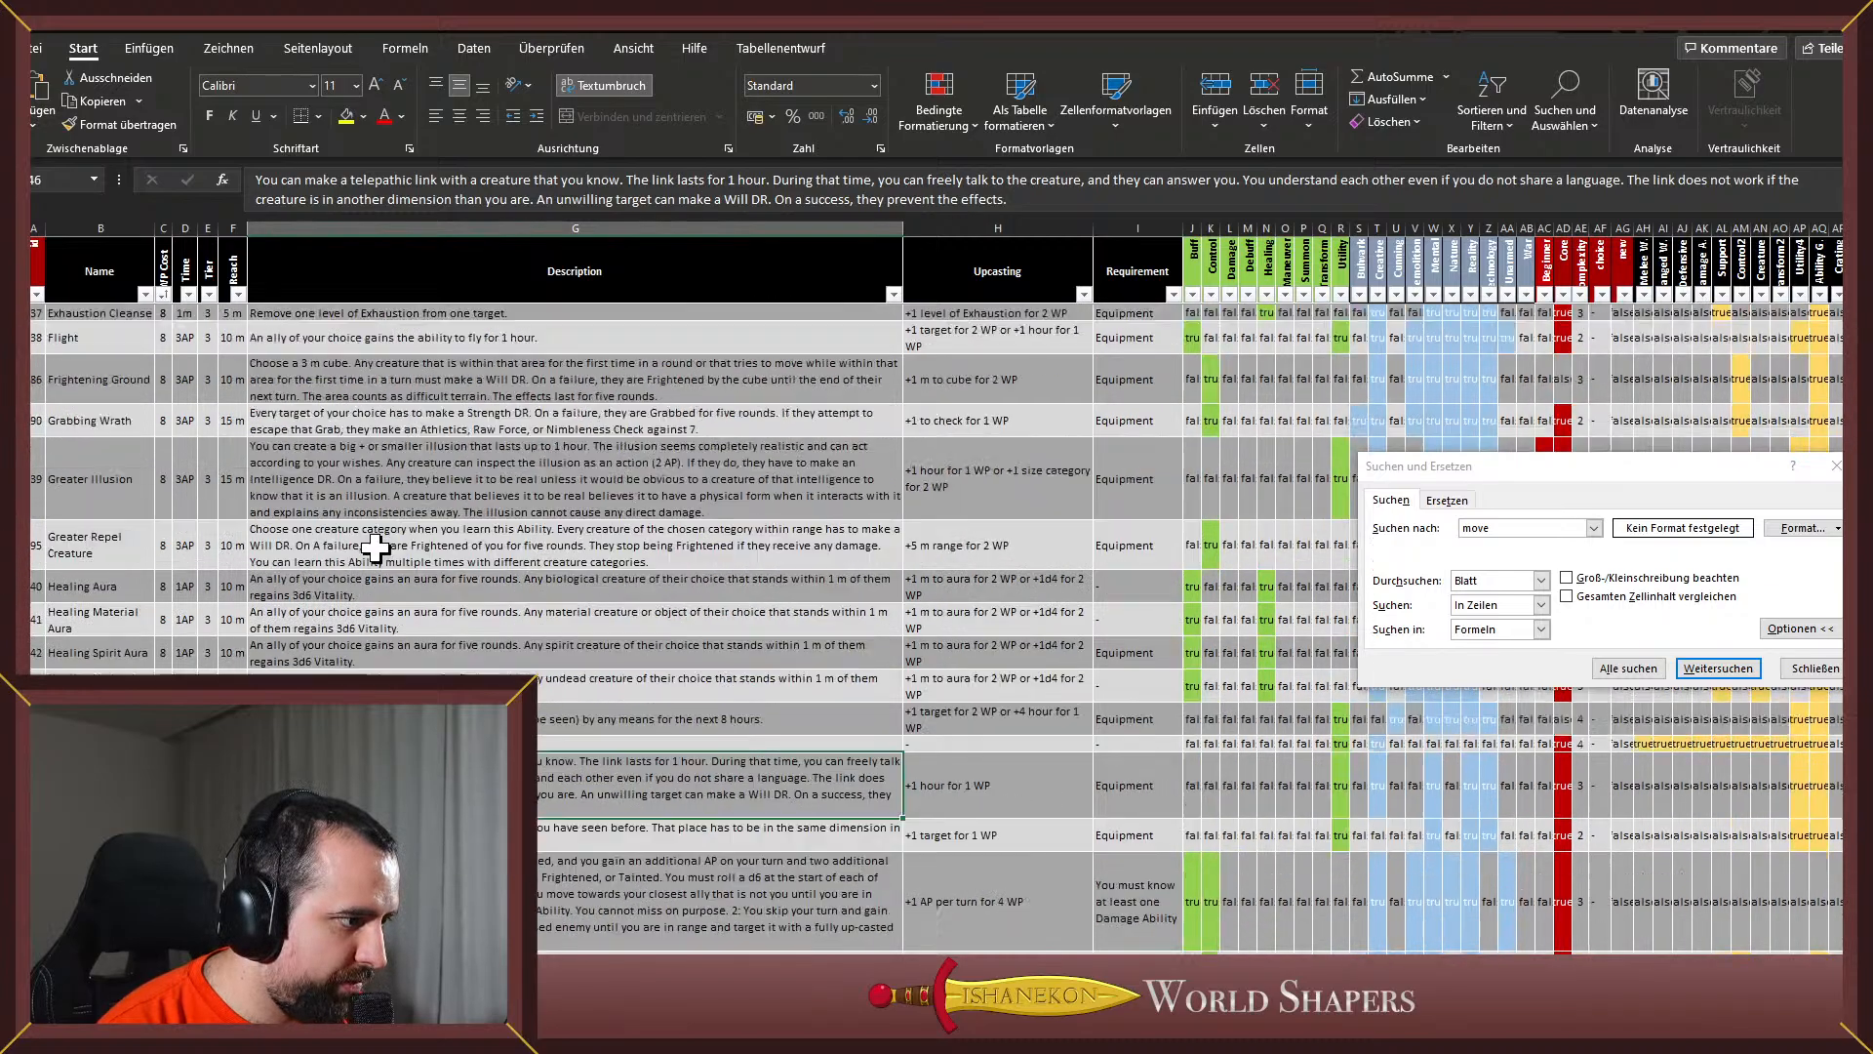
scroll(376, 546, up, 2)
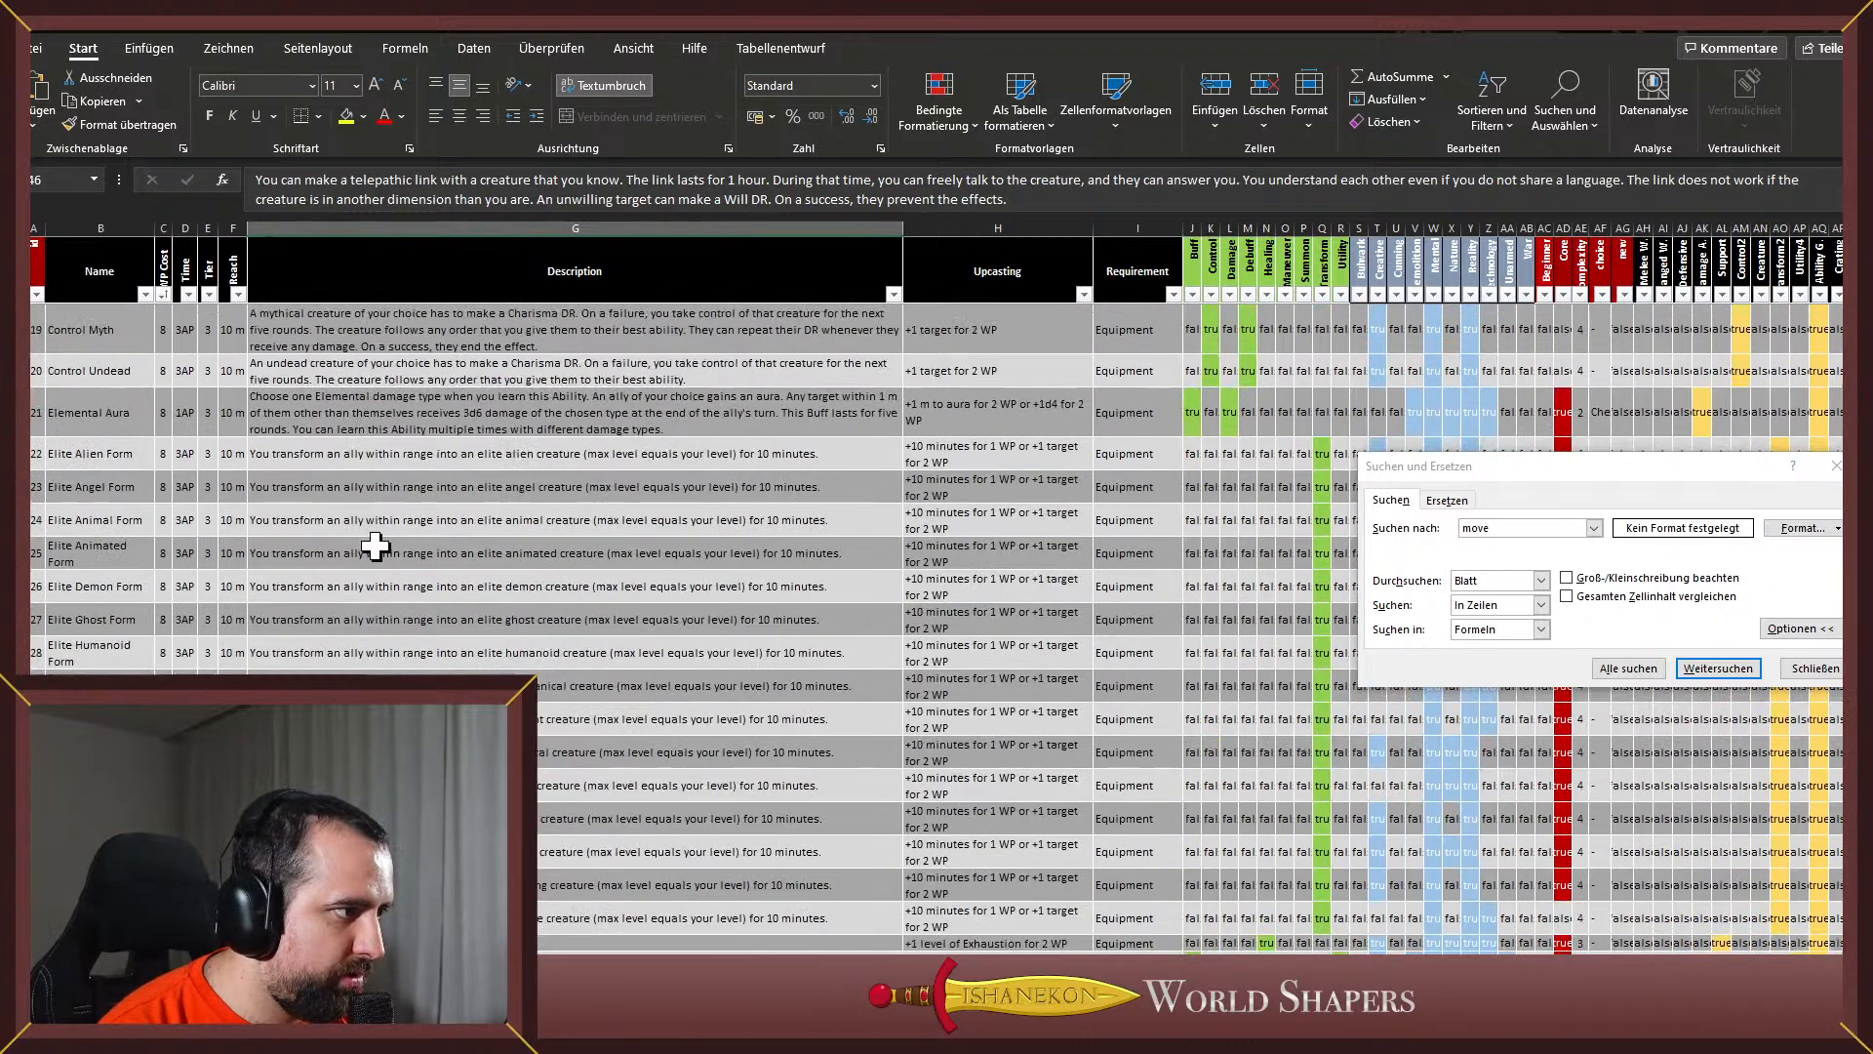
scroll(380, 531, down, 5)
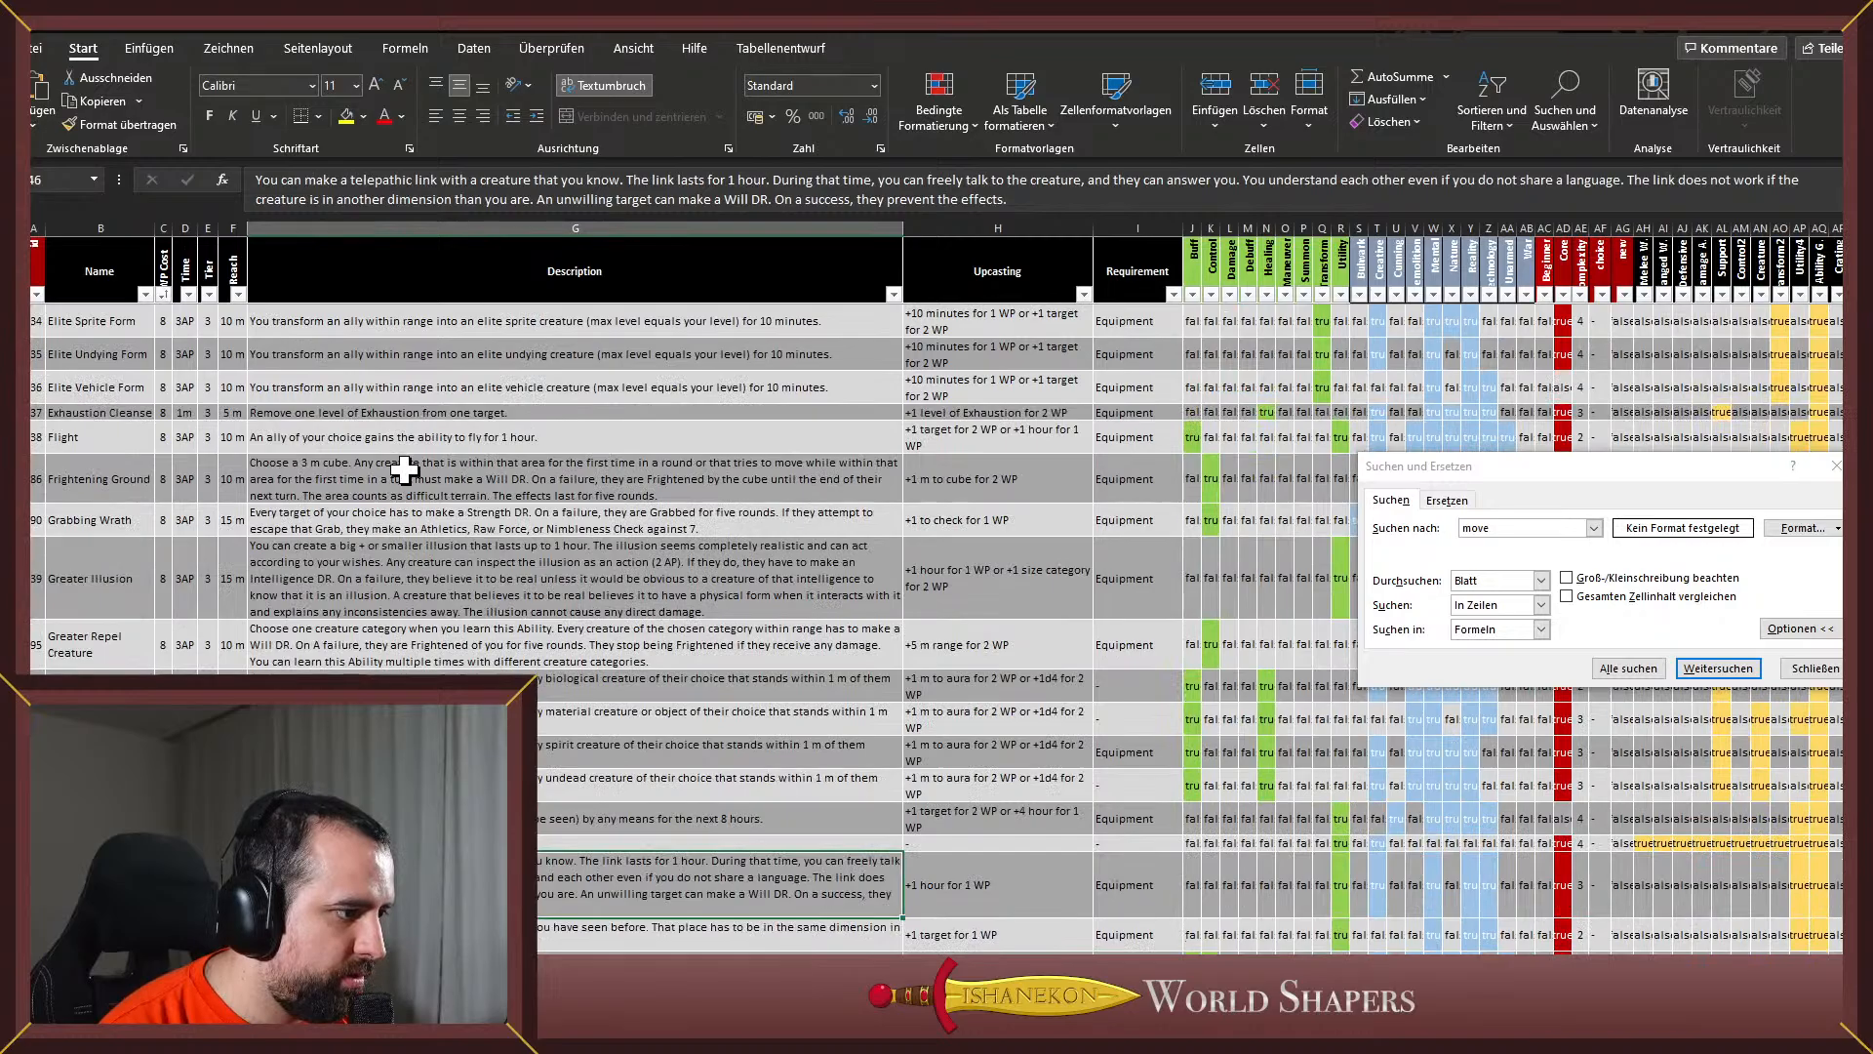
scroll(396, 513, up, 10)
scroll(401, 505, down, 2)
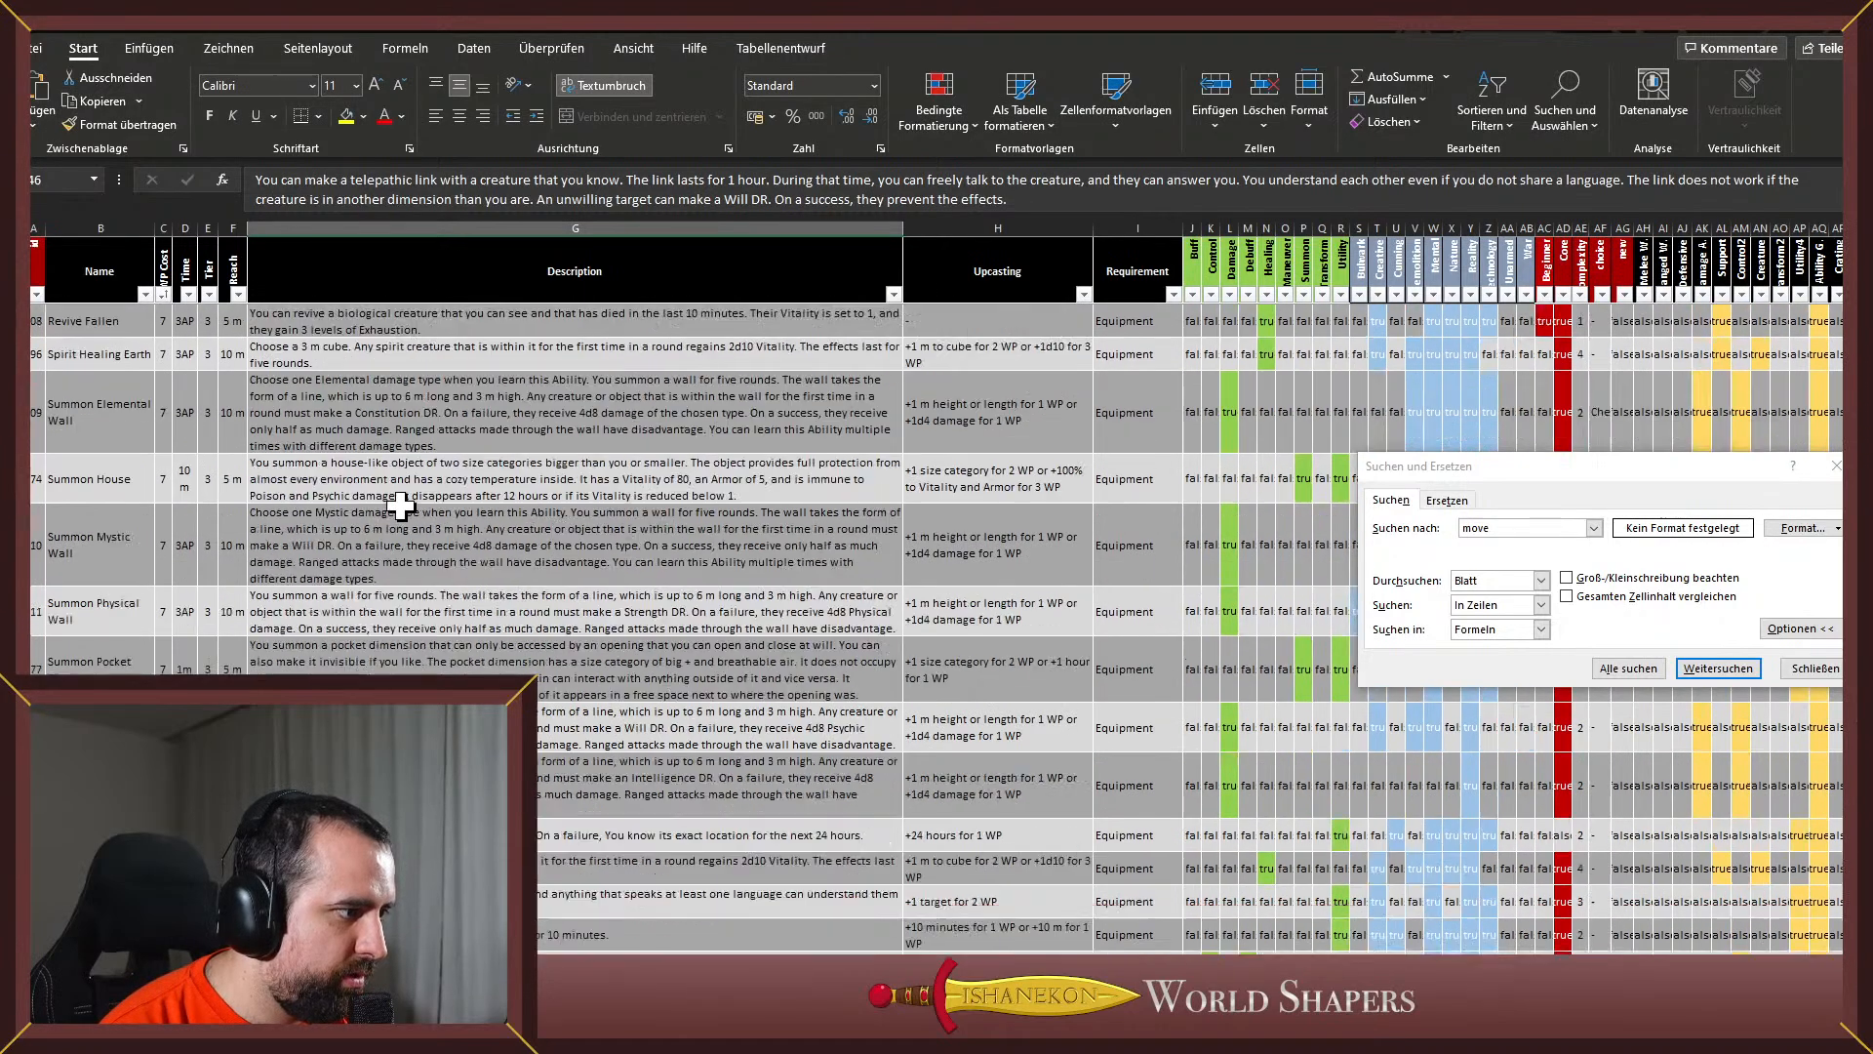
scroll(236, 640, down, 1)
scroll(683, 585, down, 1)
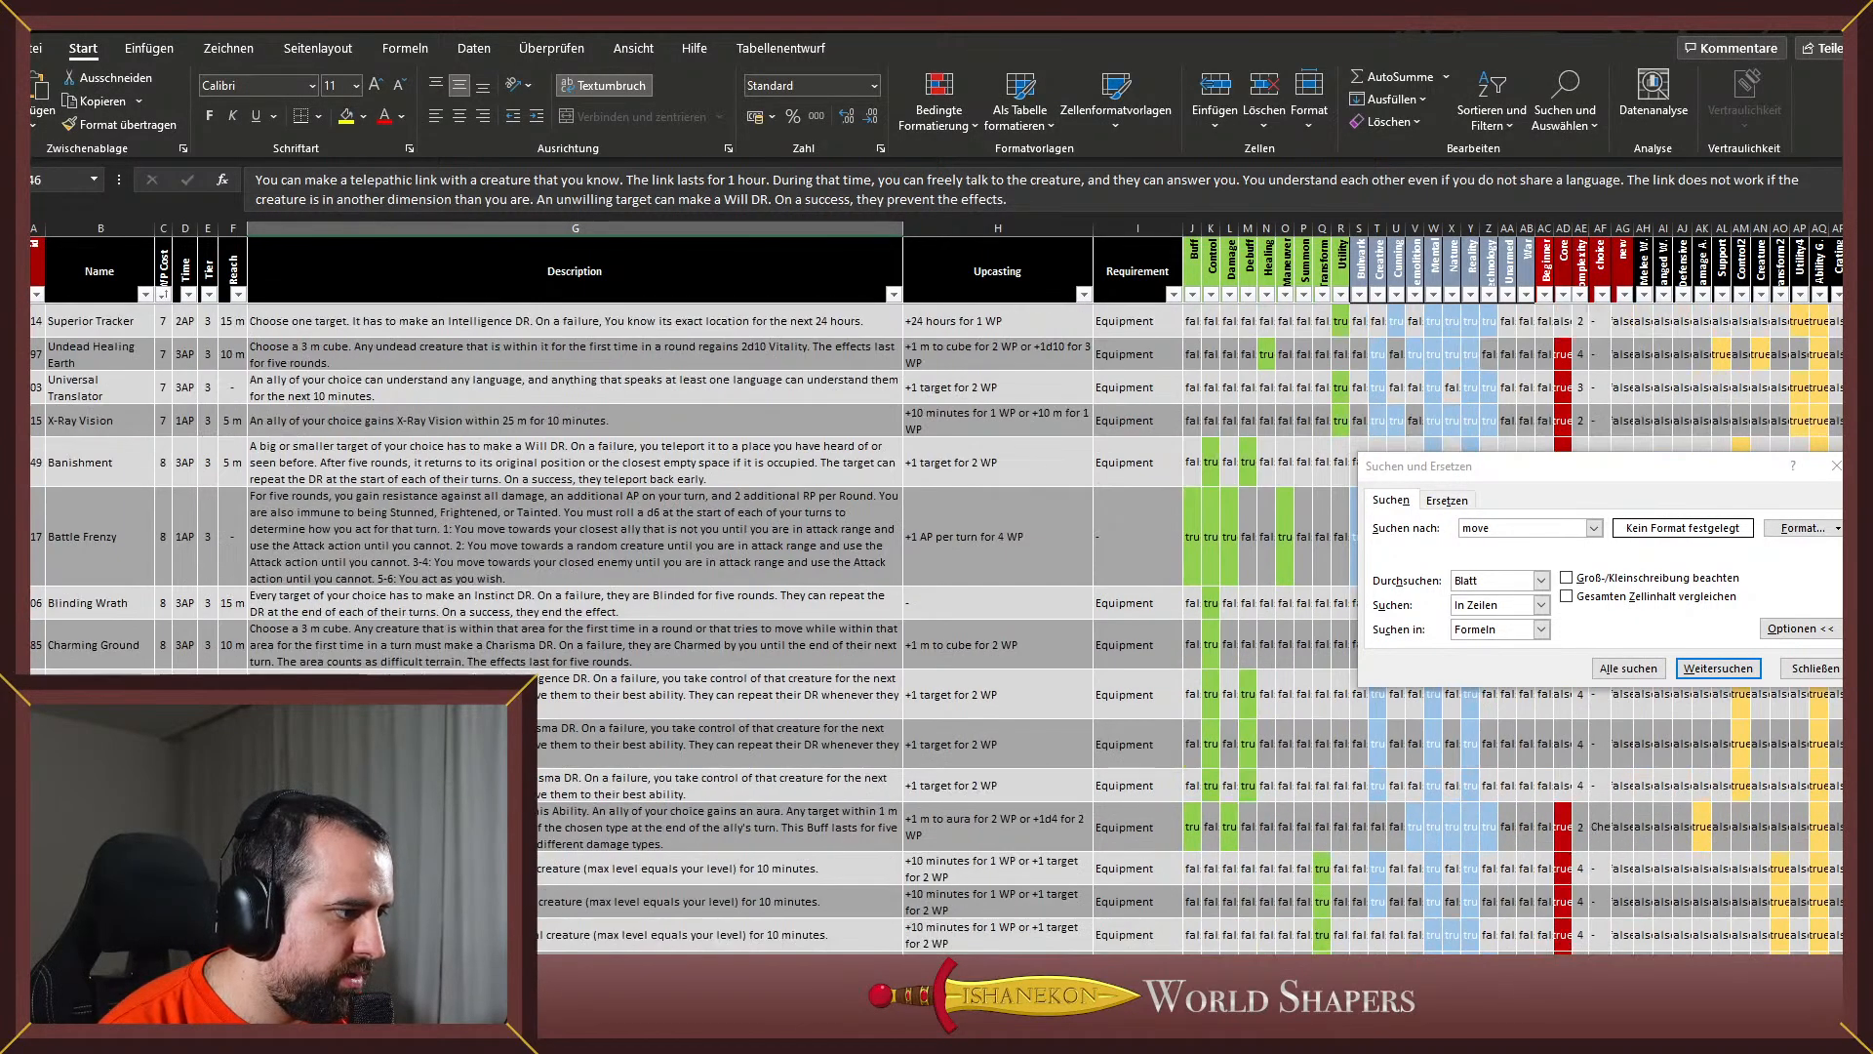
scroll(133, 653, down, 1)
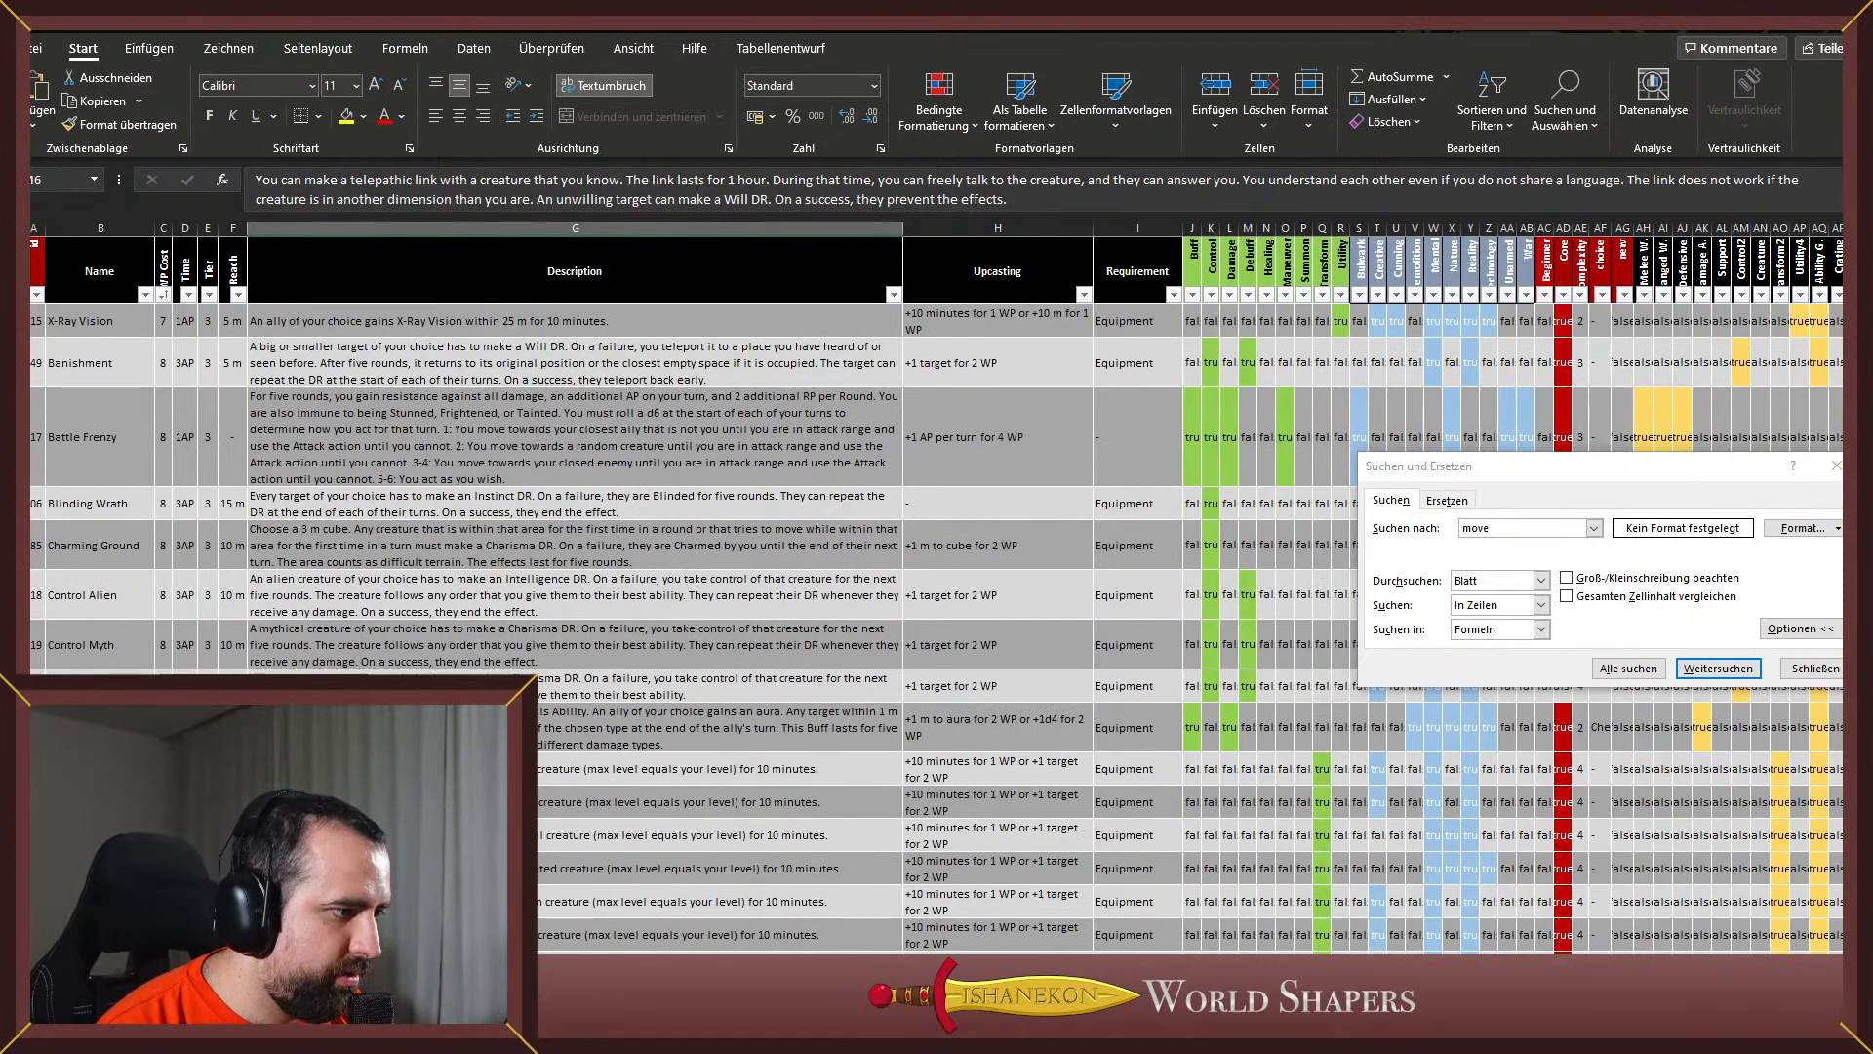
Add "You cannot miss on purpose." to the end of results 1 and 2 in Battle Frenzy's description
click(90, 352)
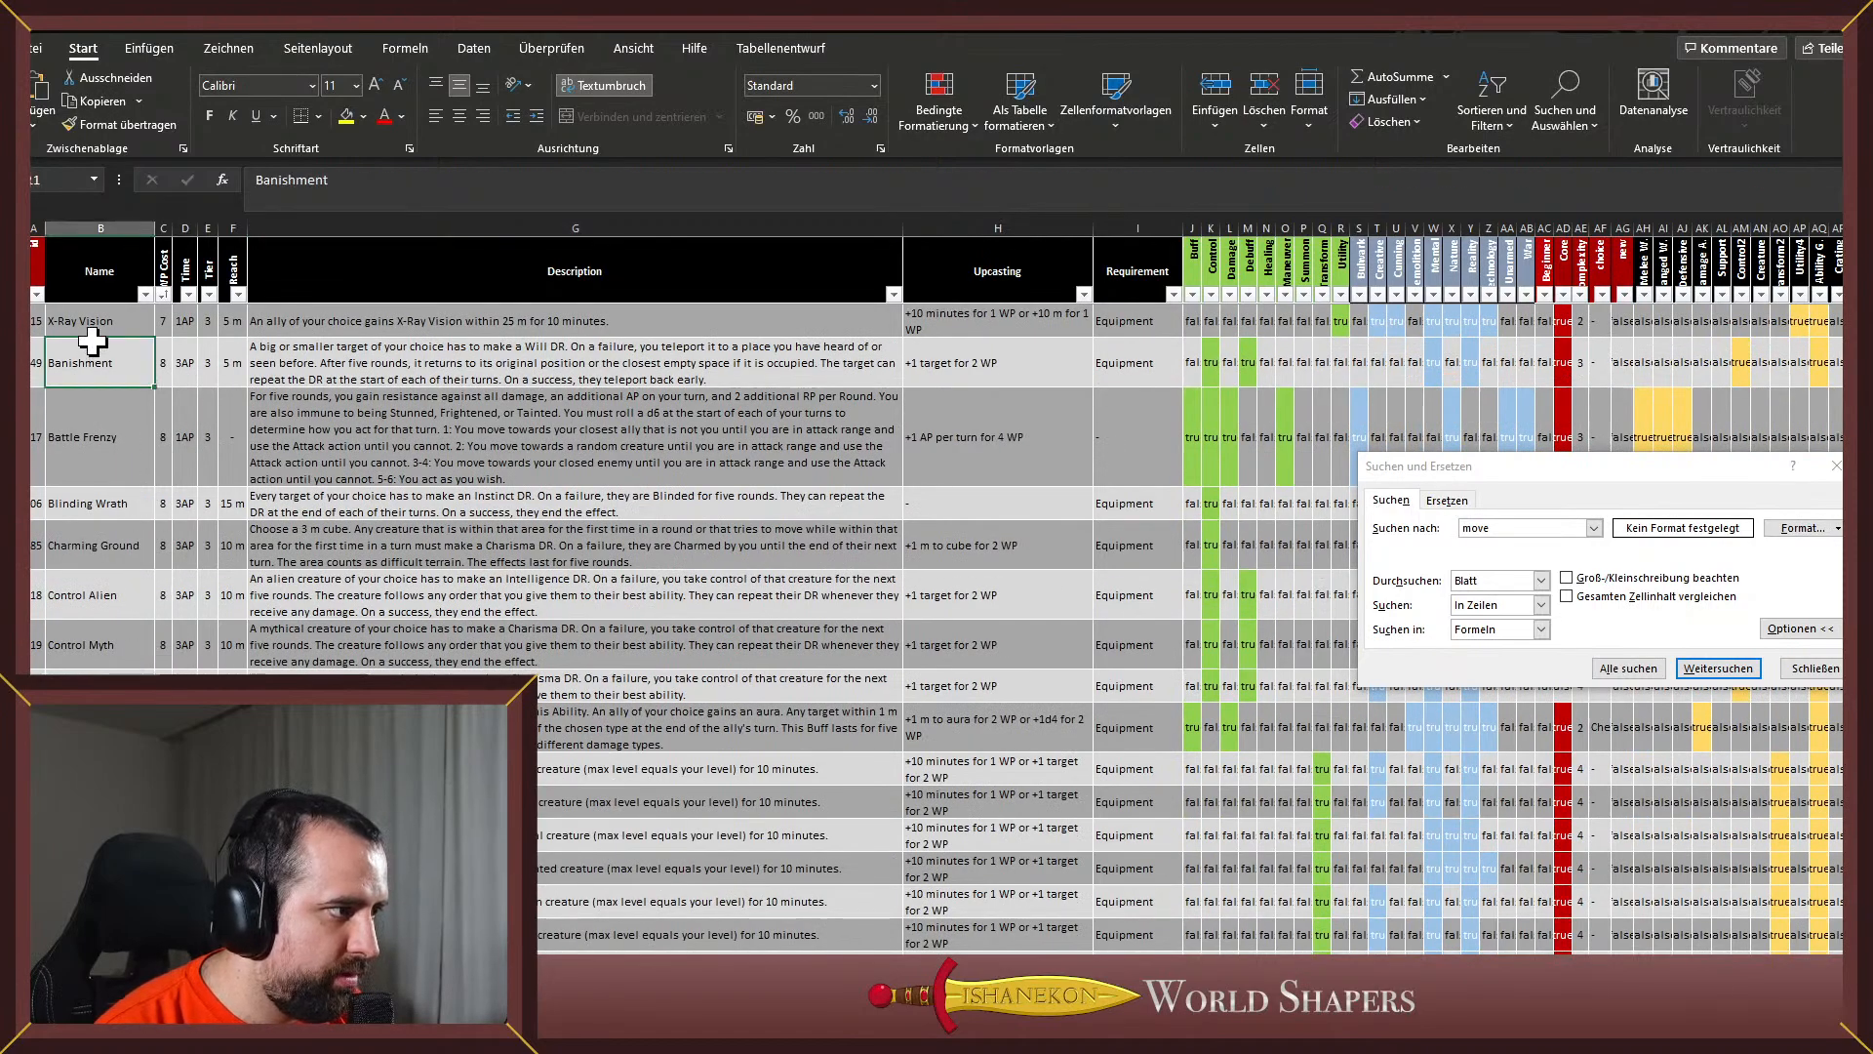
click(138, 451)
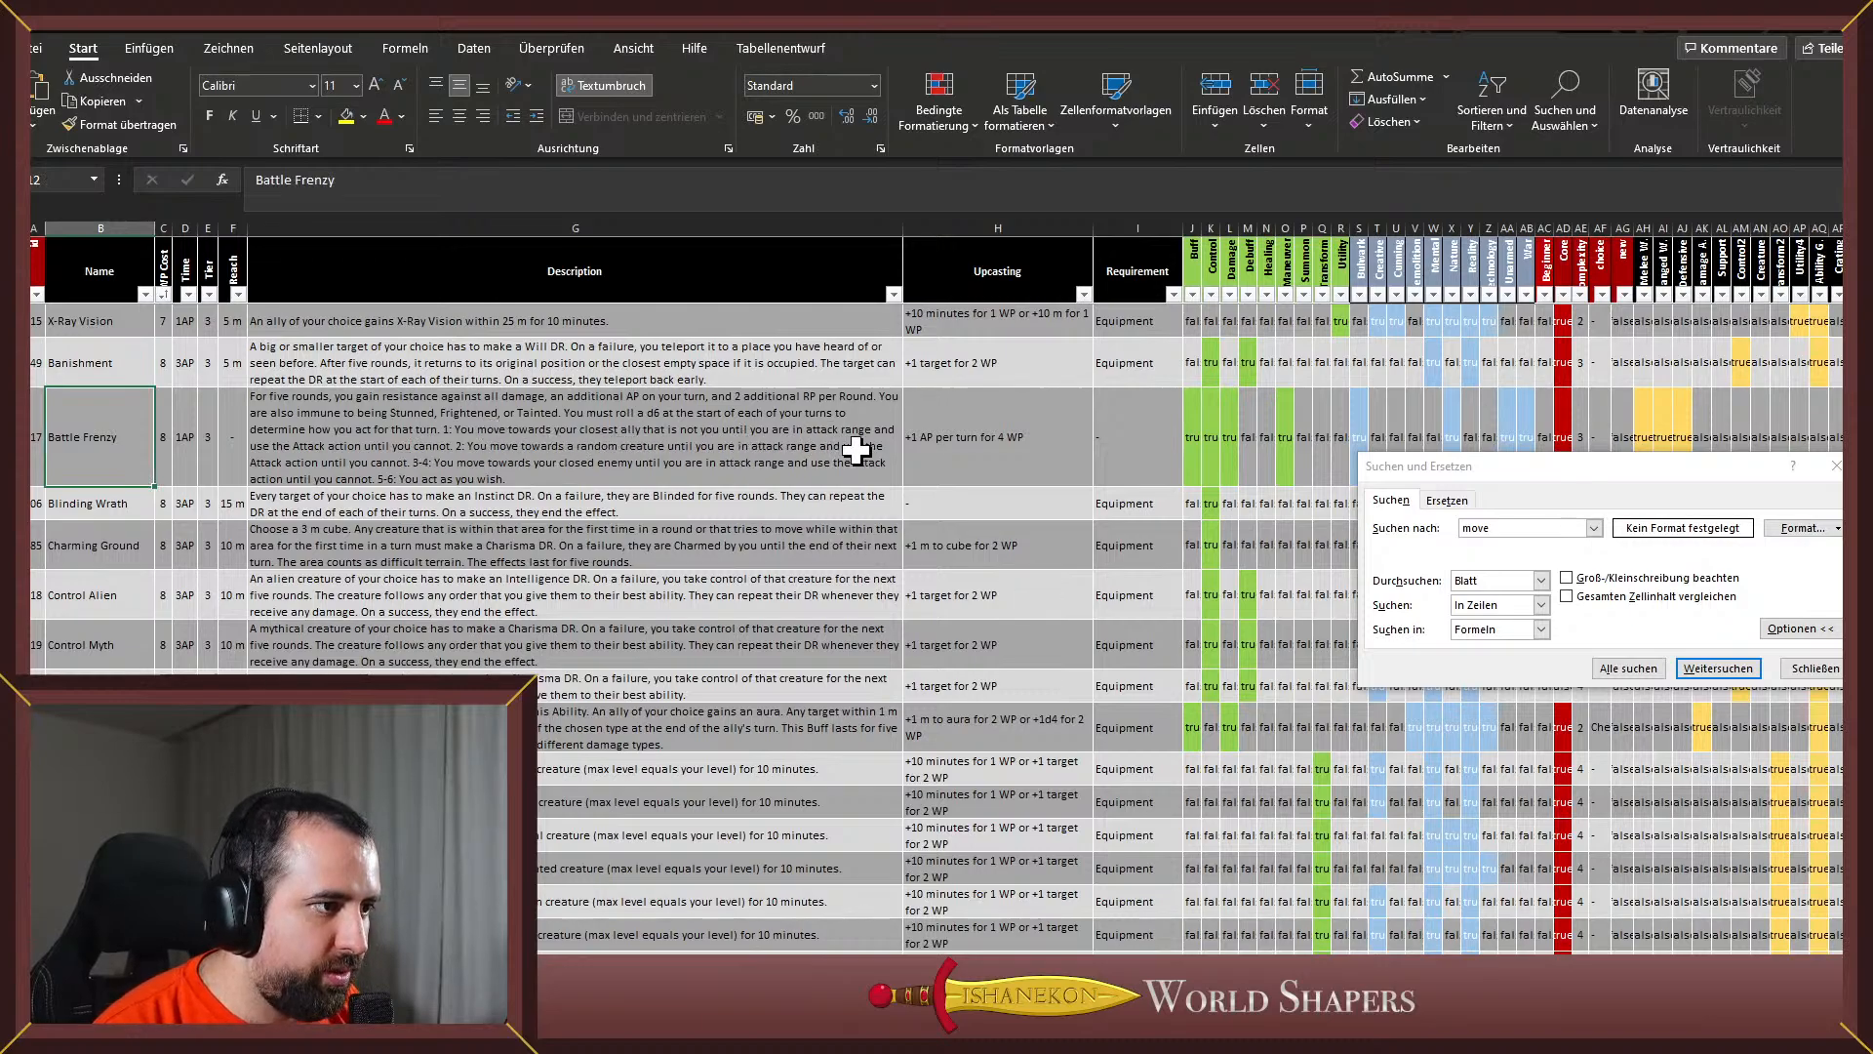
double_click(451, 446)
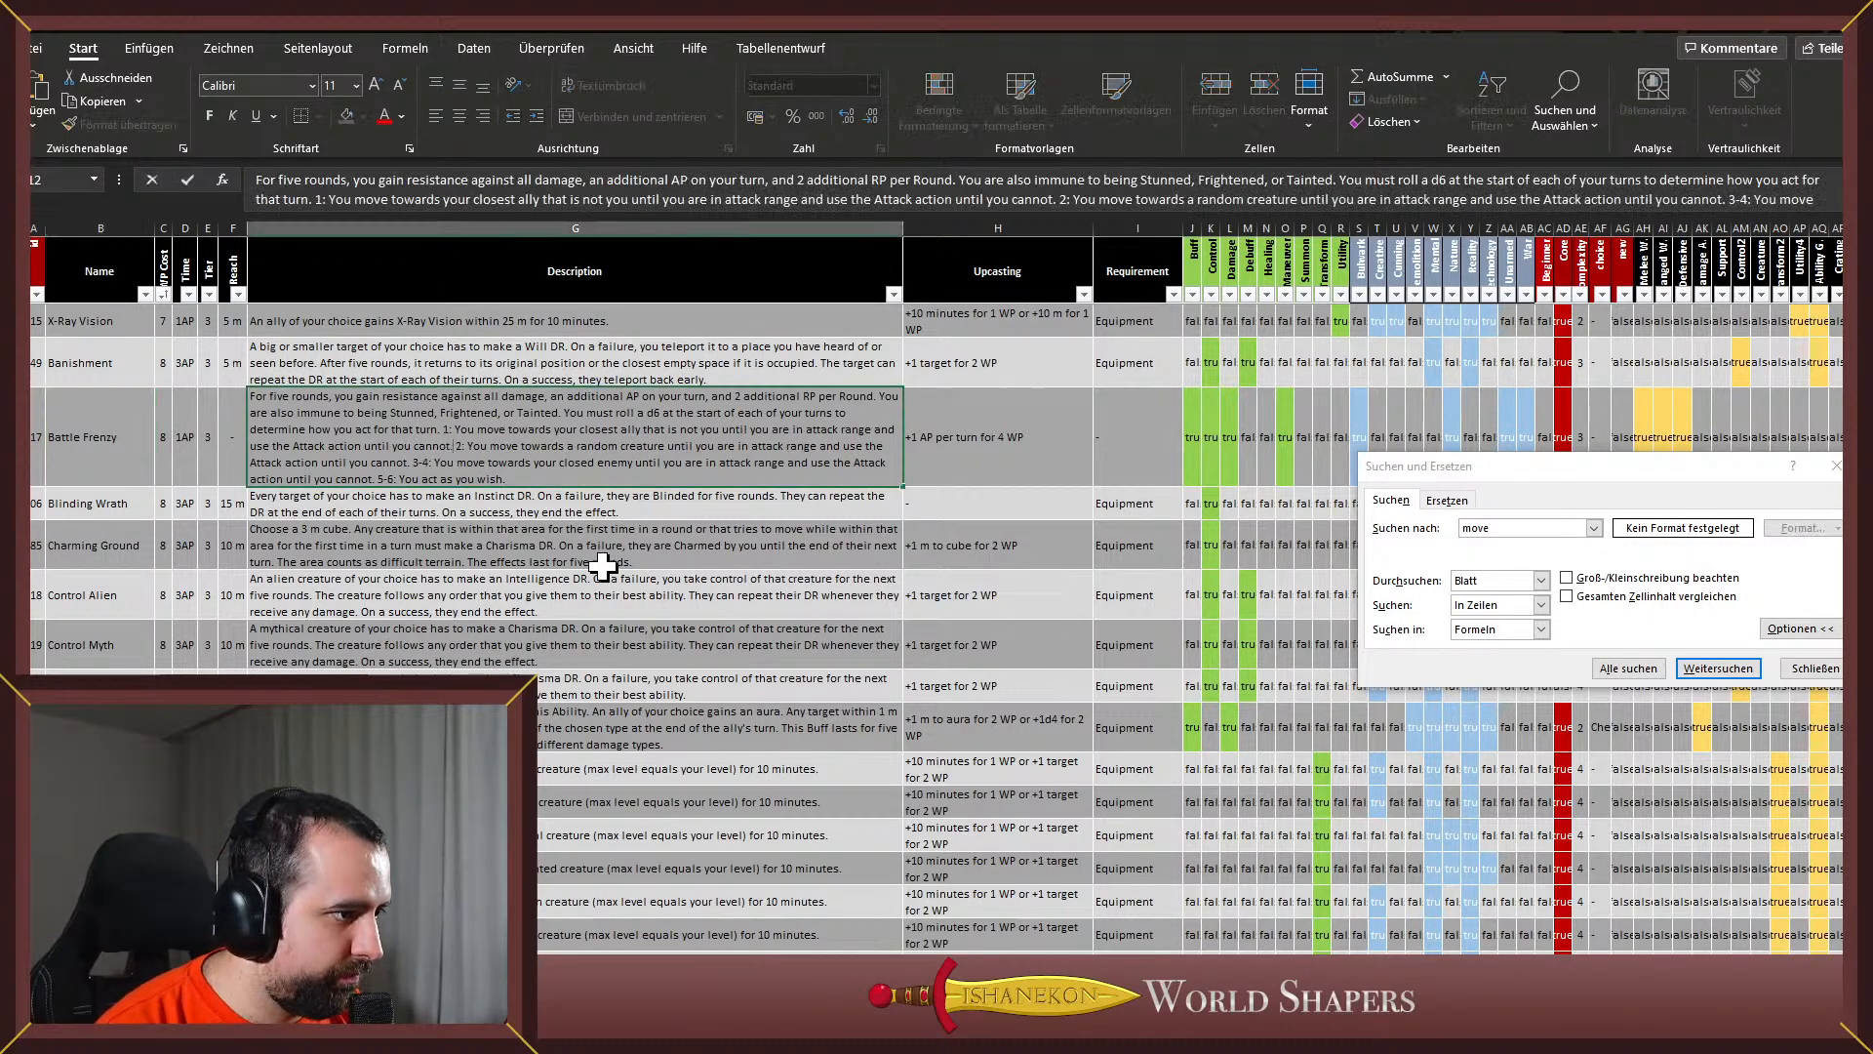
text(You cannot miss on purpose.)
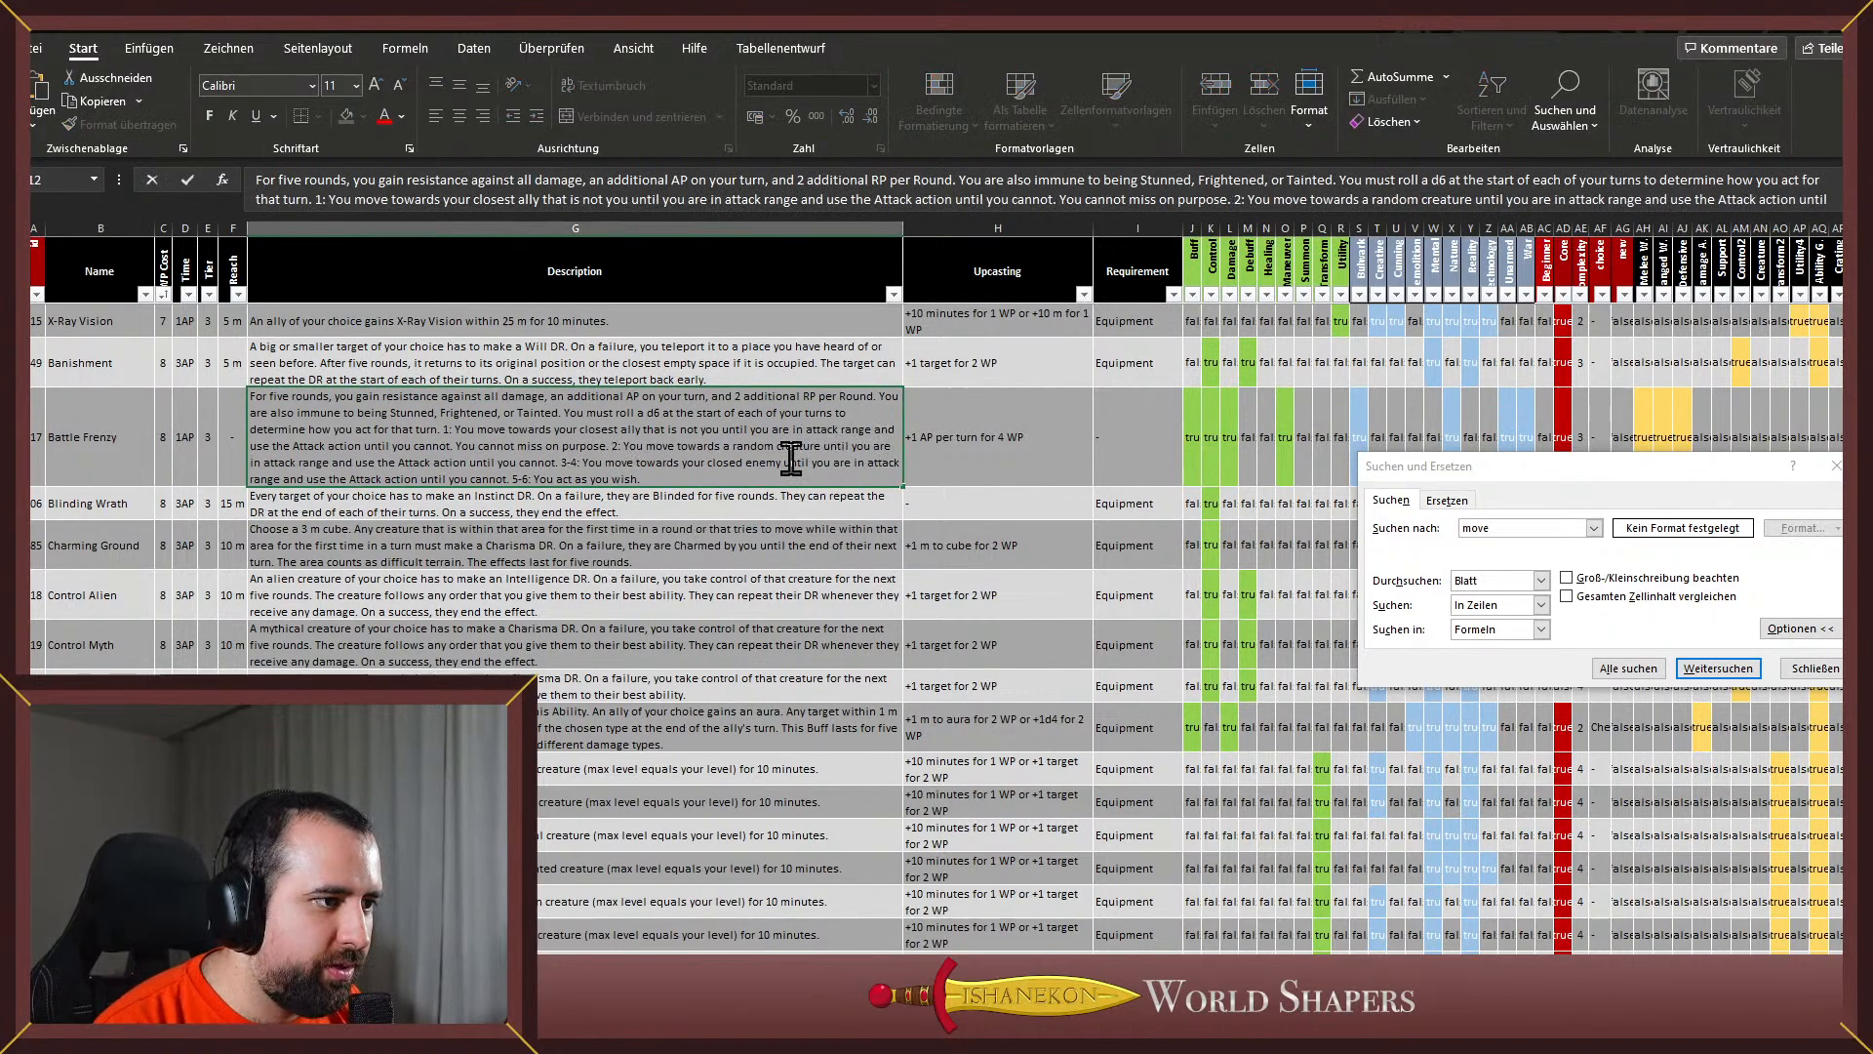
click(564, 462)
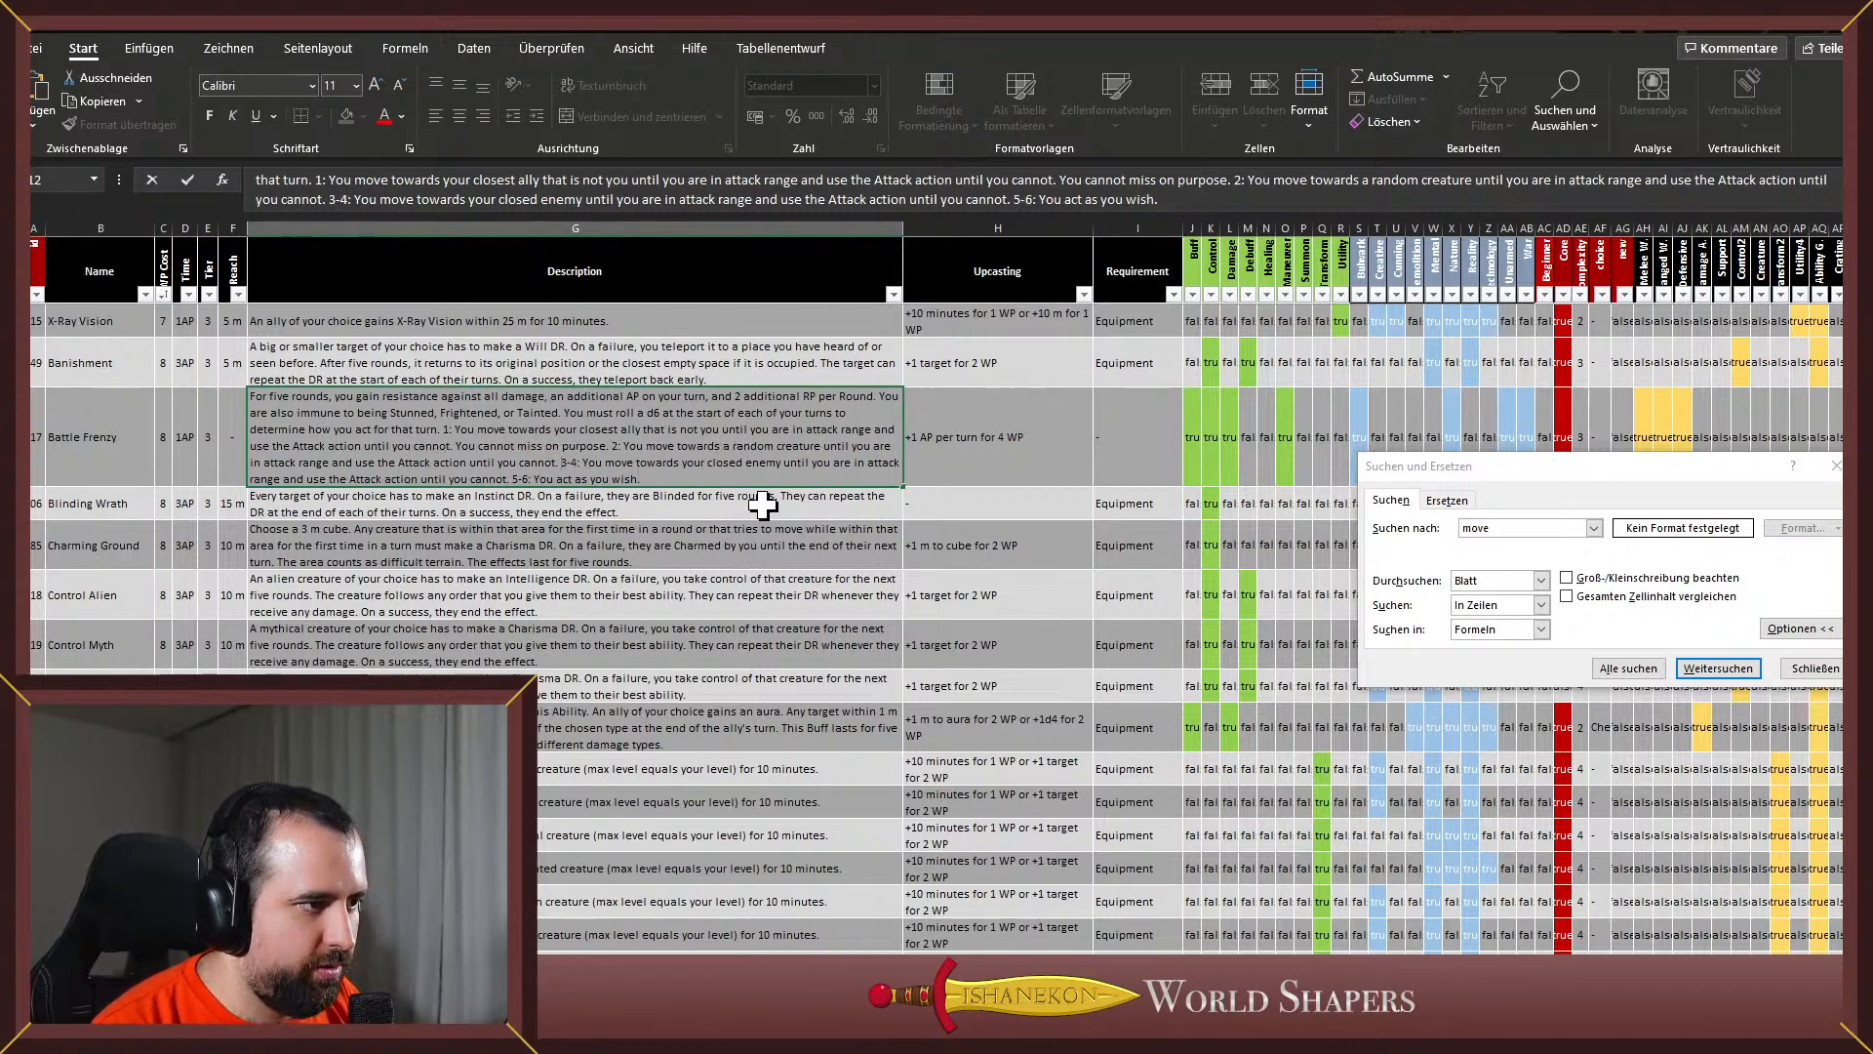
key(ctrl+v)
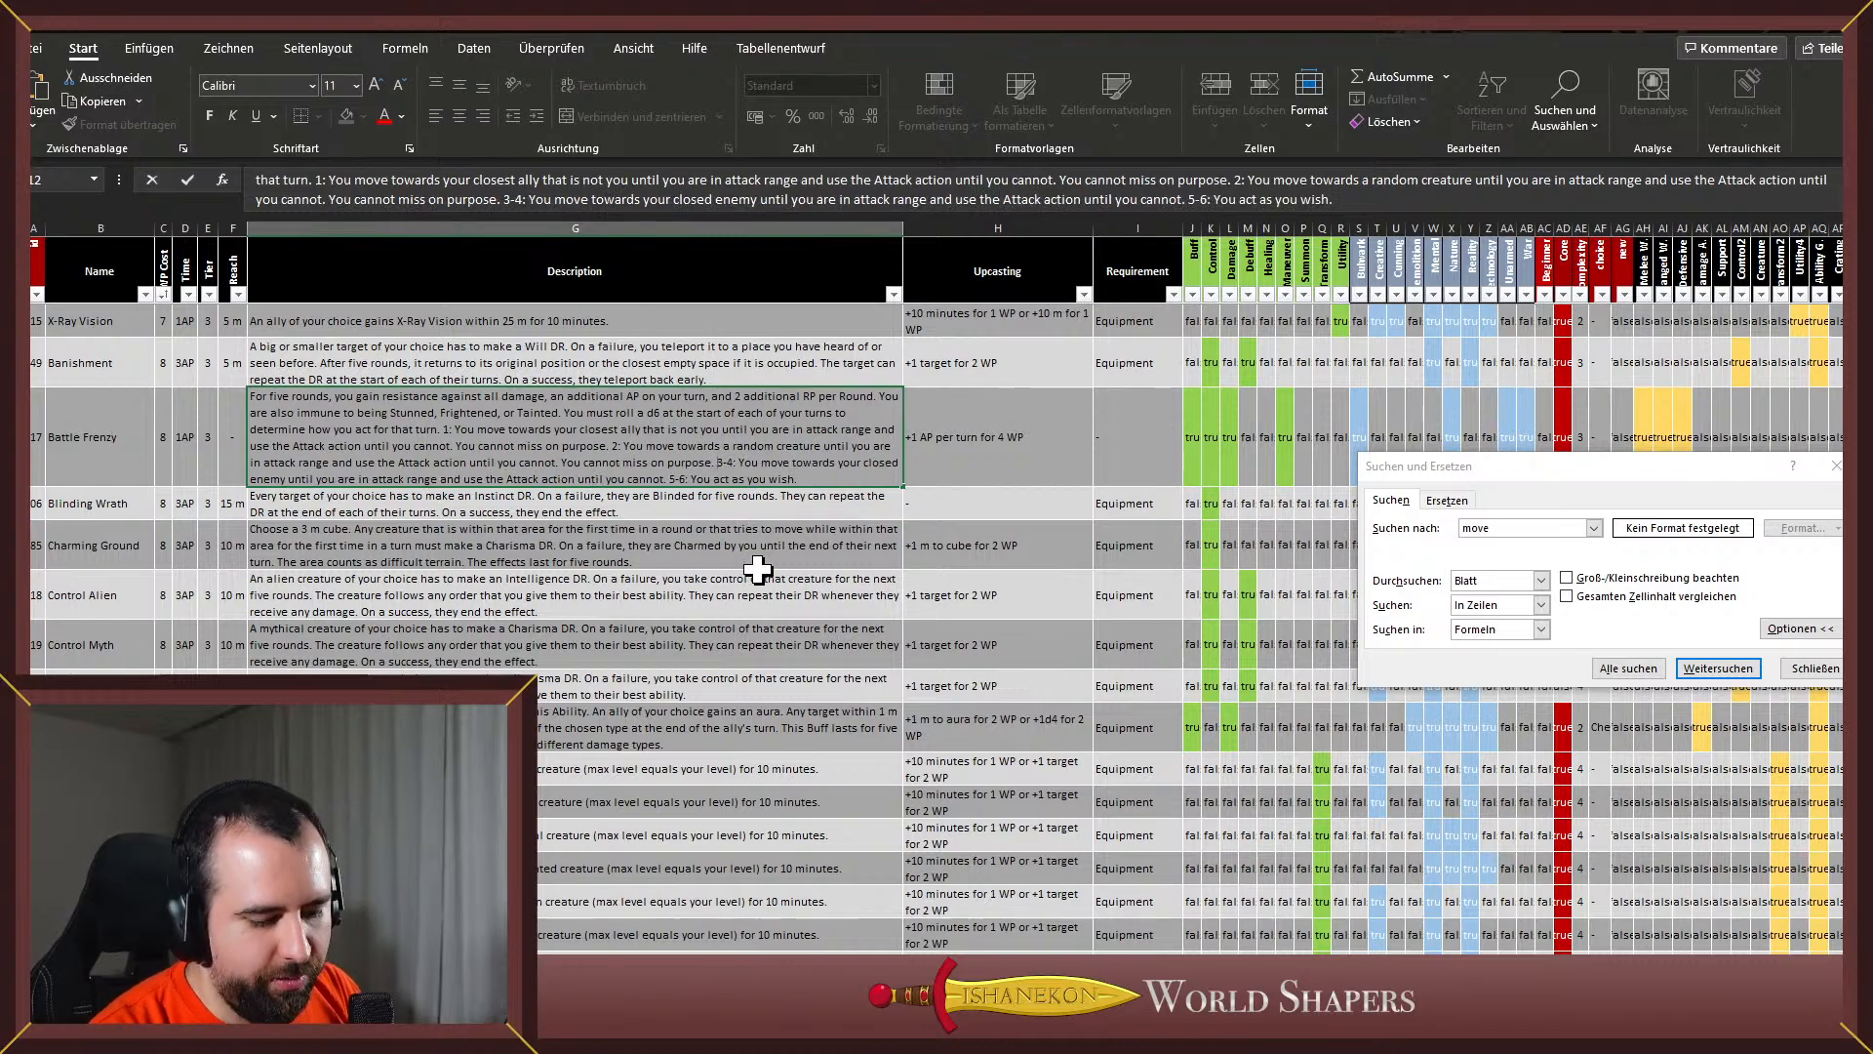
key(Return)
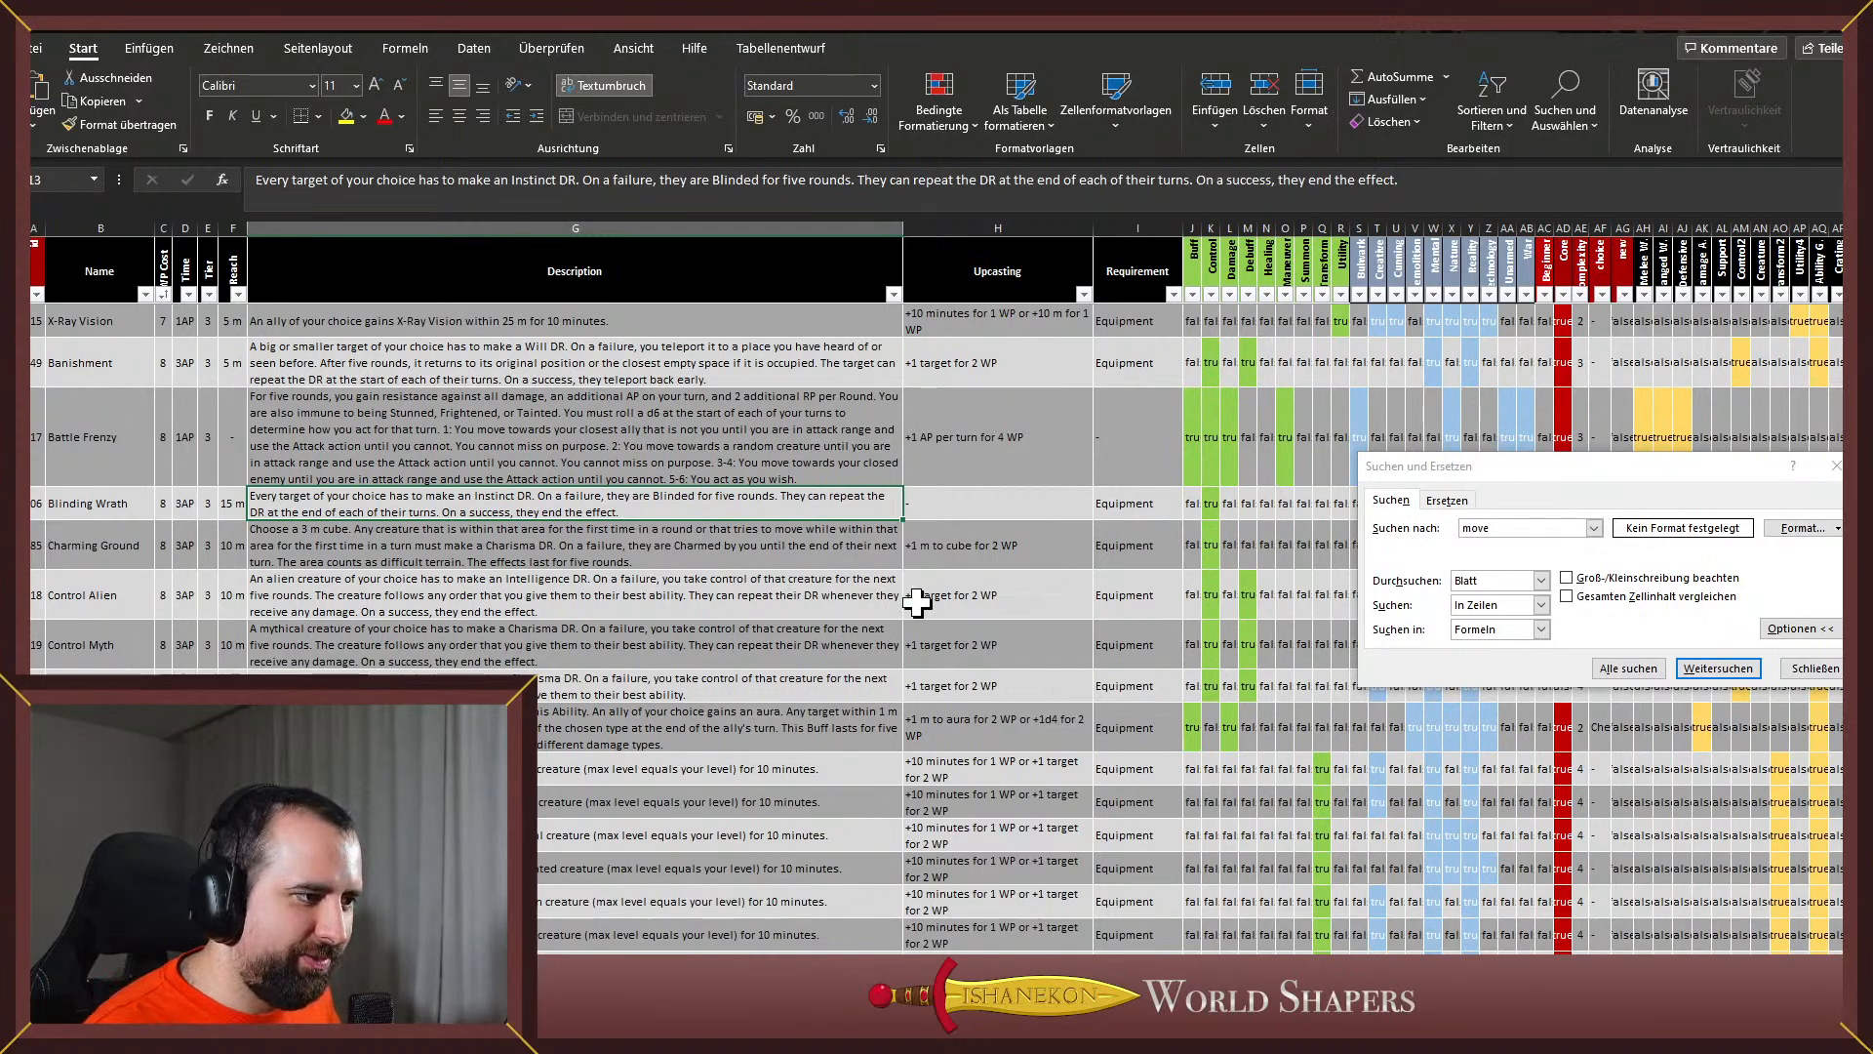
Go through the further matches for "move" below Battle Frenzy and examine each ability's description and upcasting
click(1726, 671)
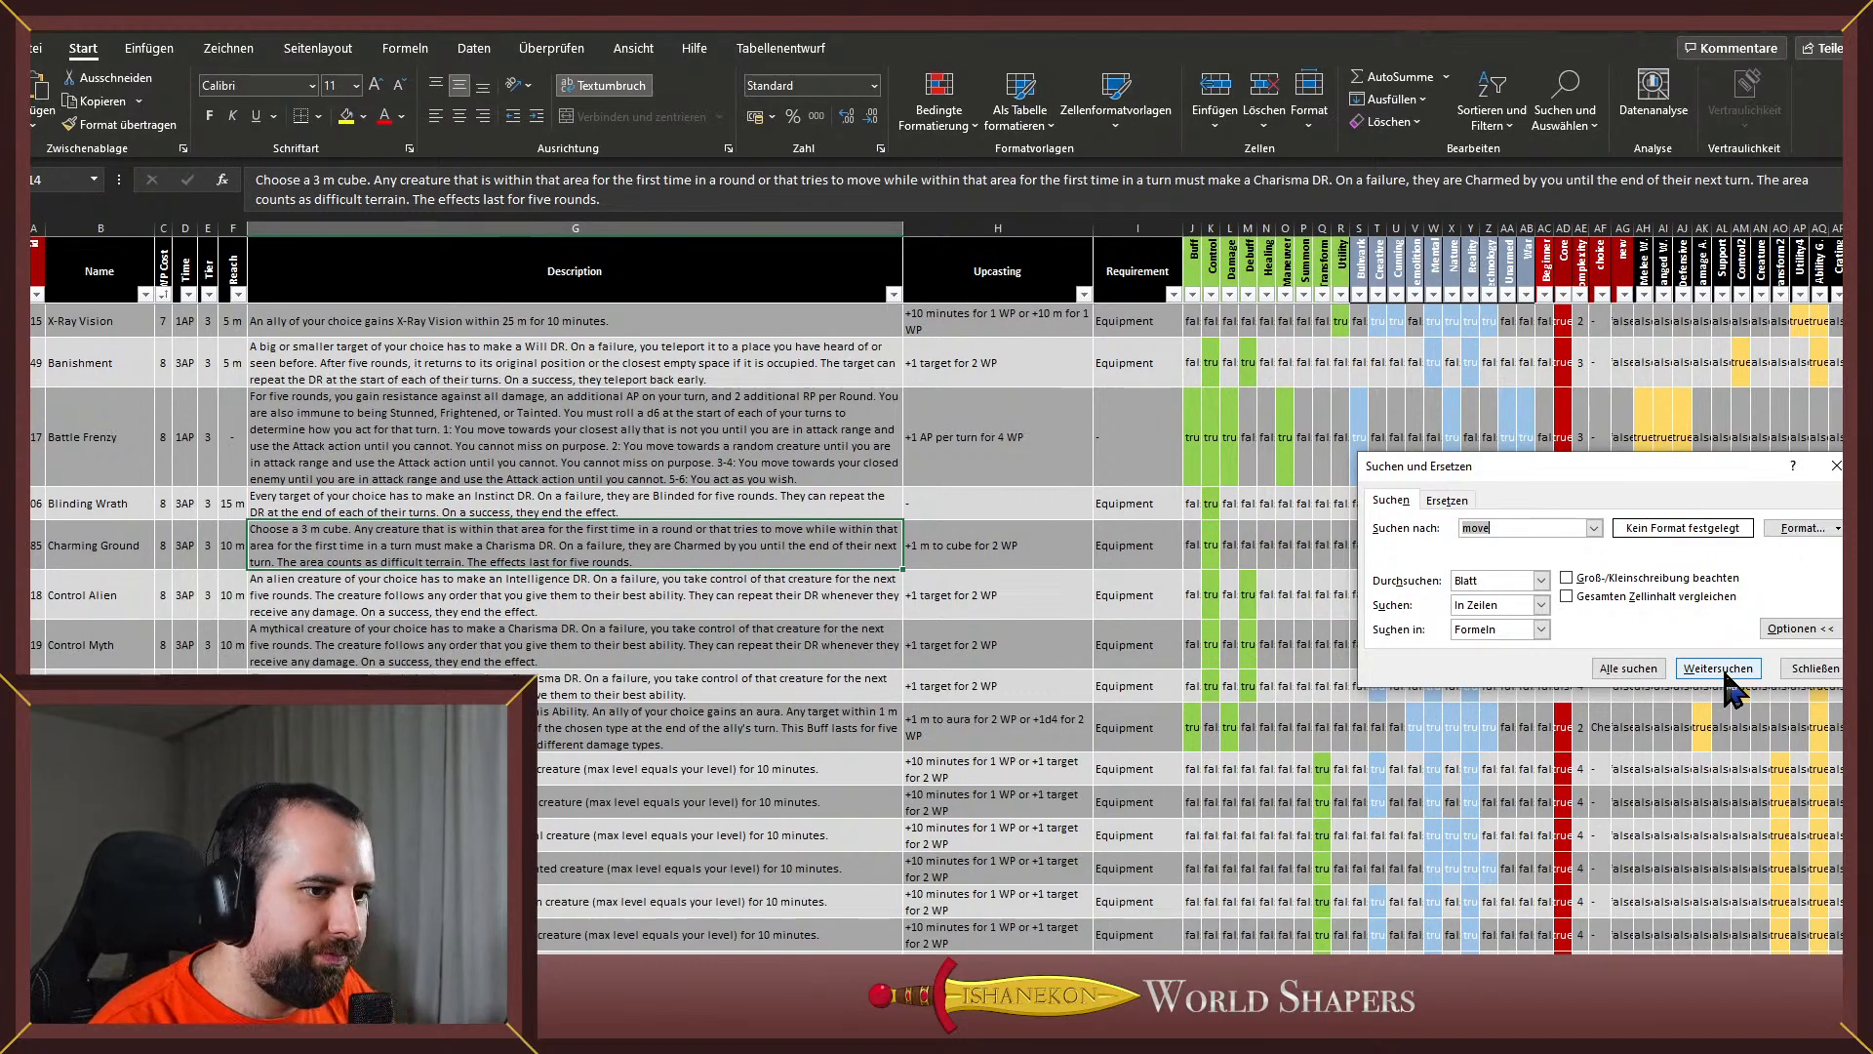
click(1723, 669)
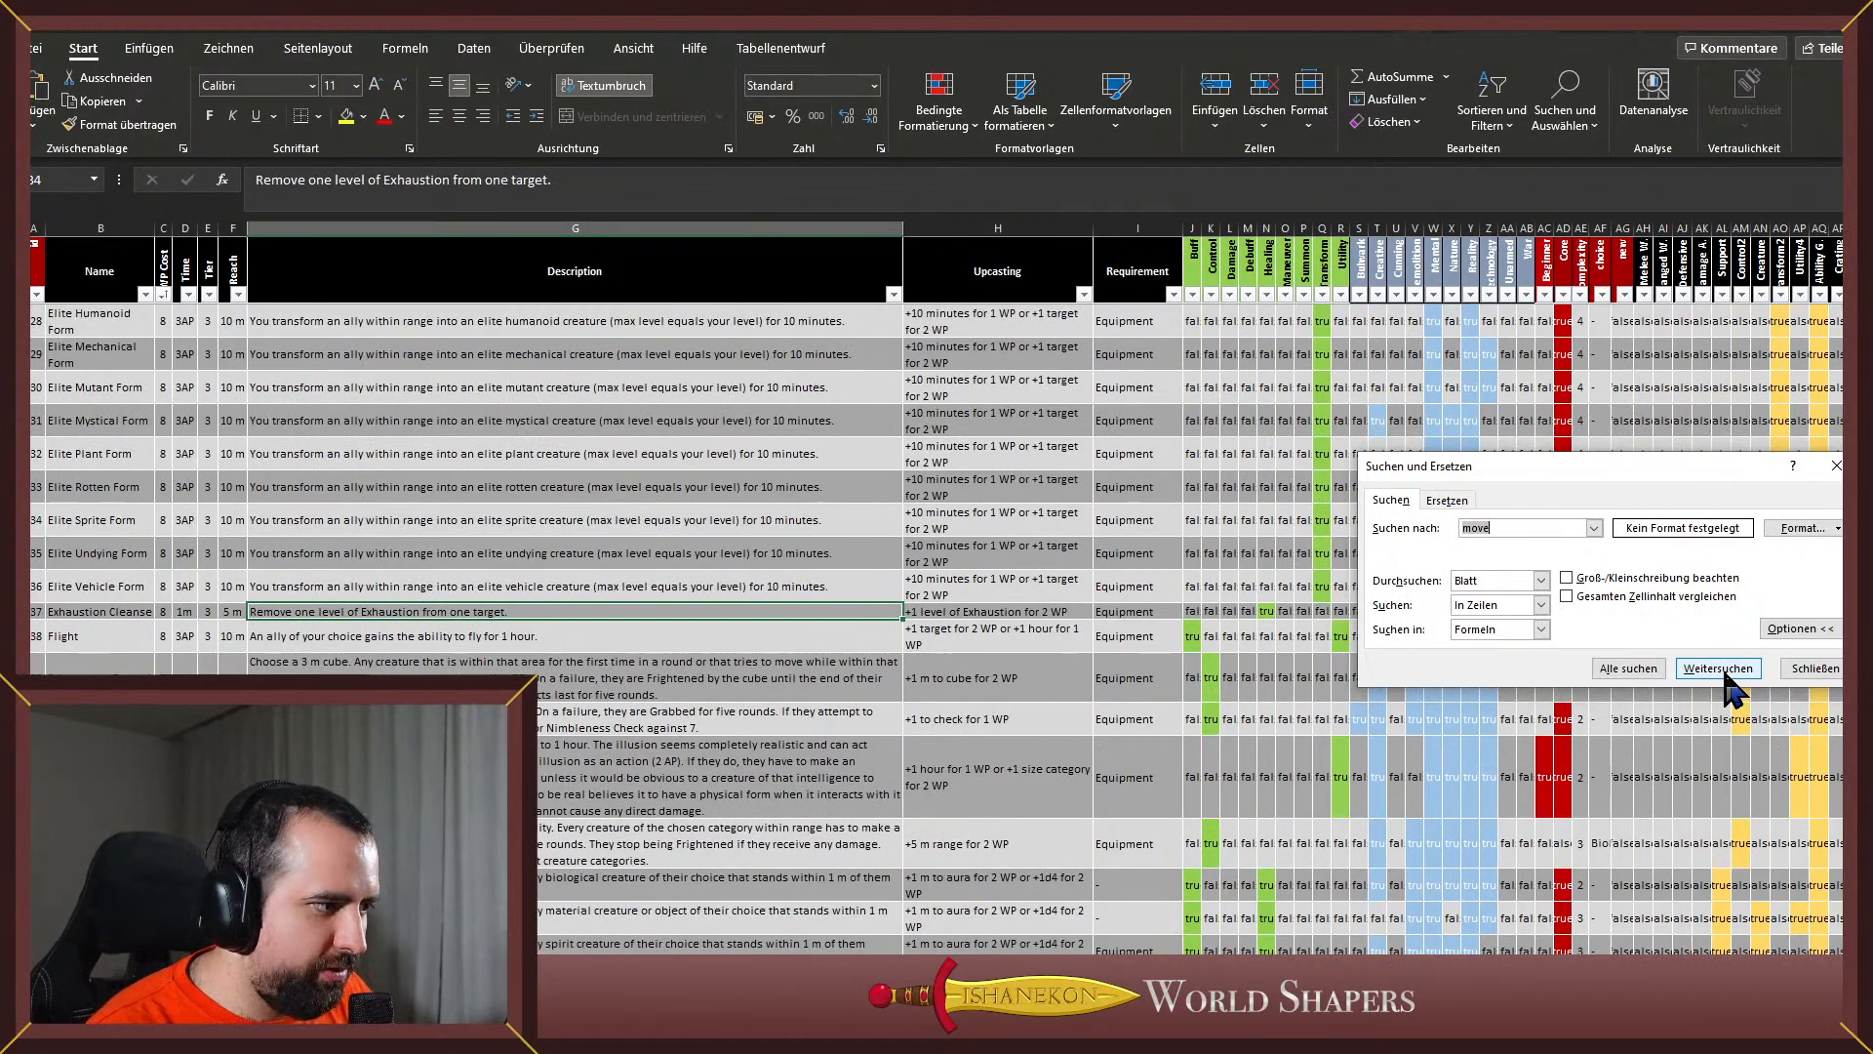
click(1724, 668)
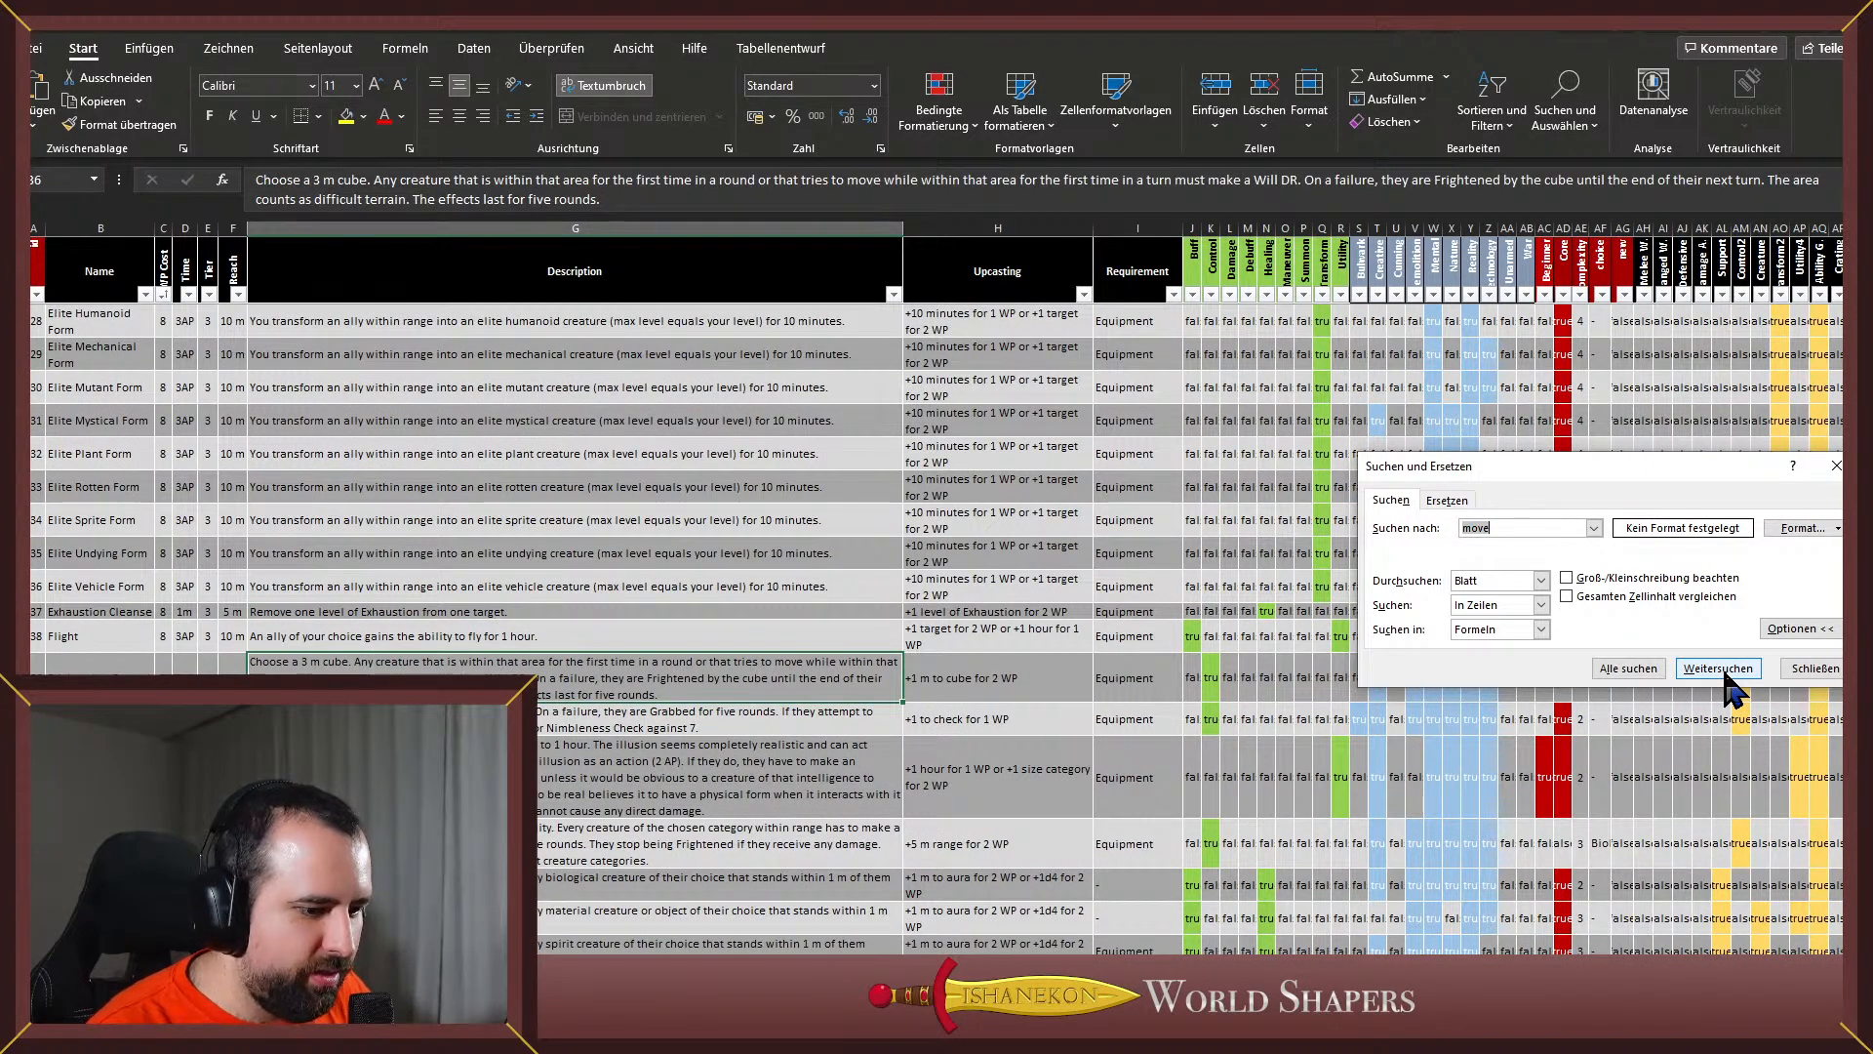
click(1723, 668)
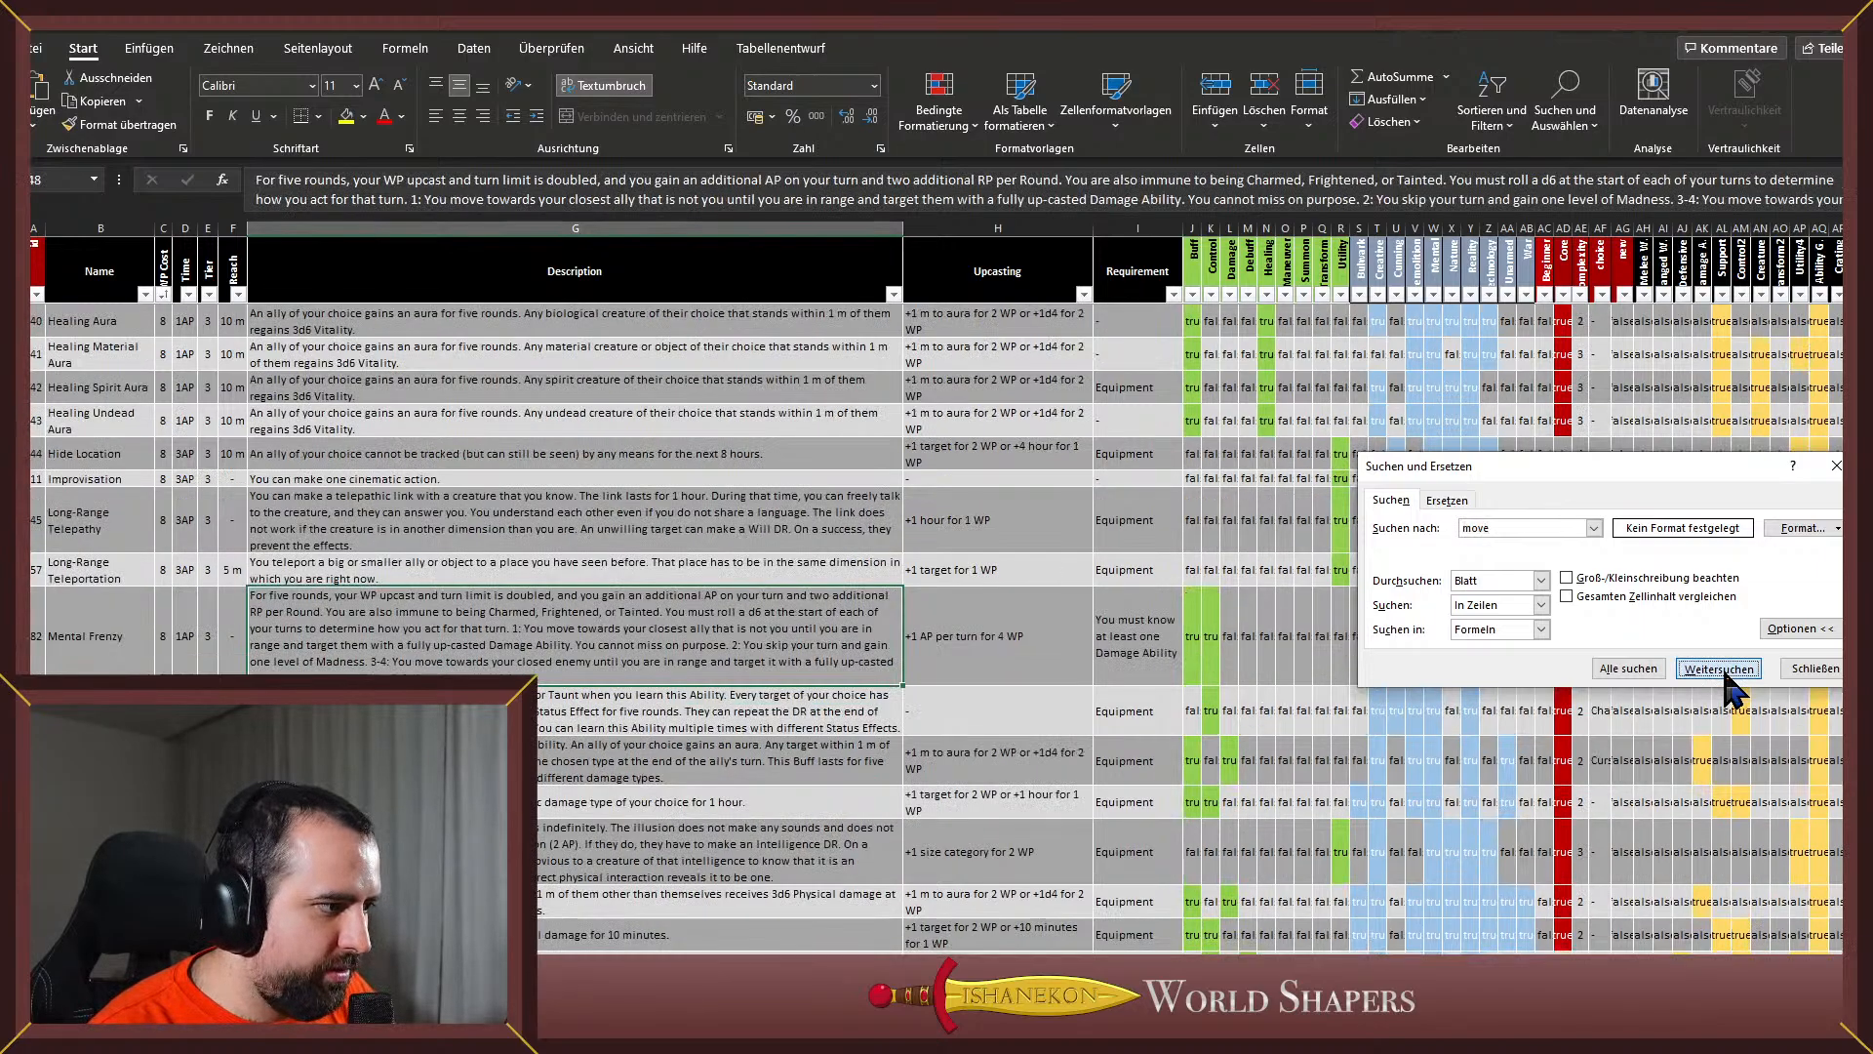
click(1723, 668)
click(1723, 669)
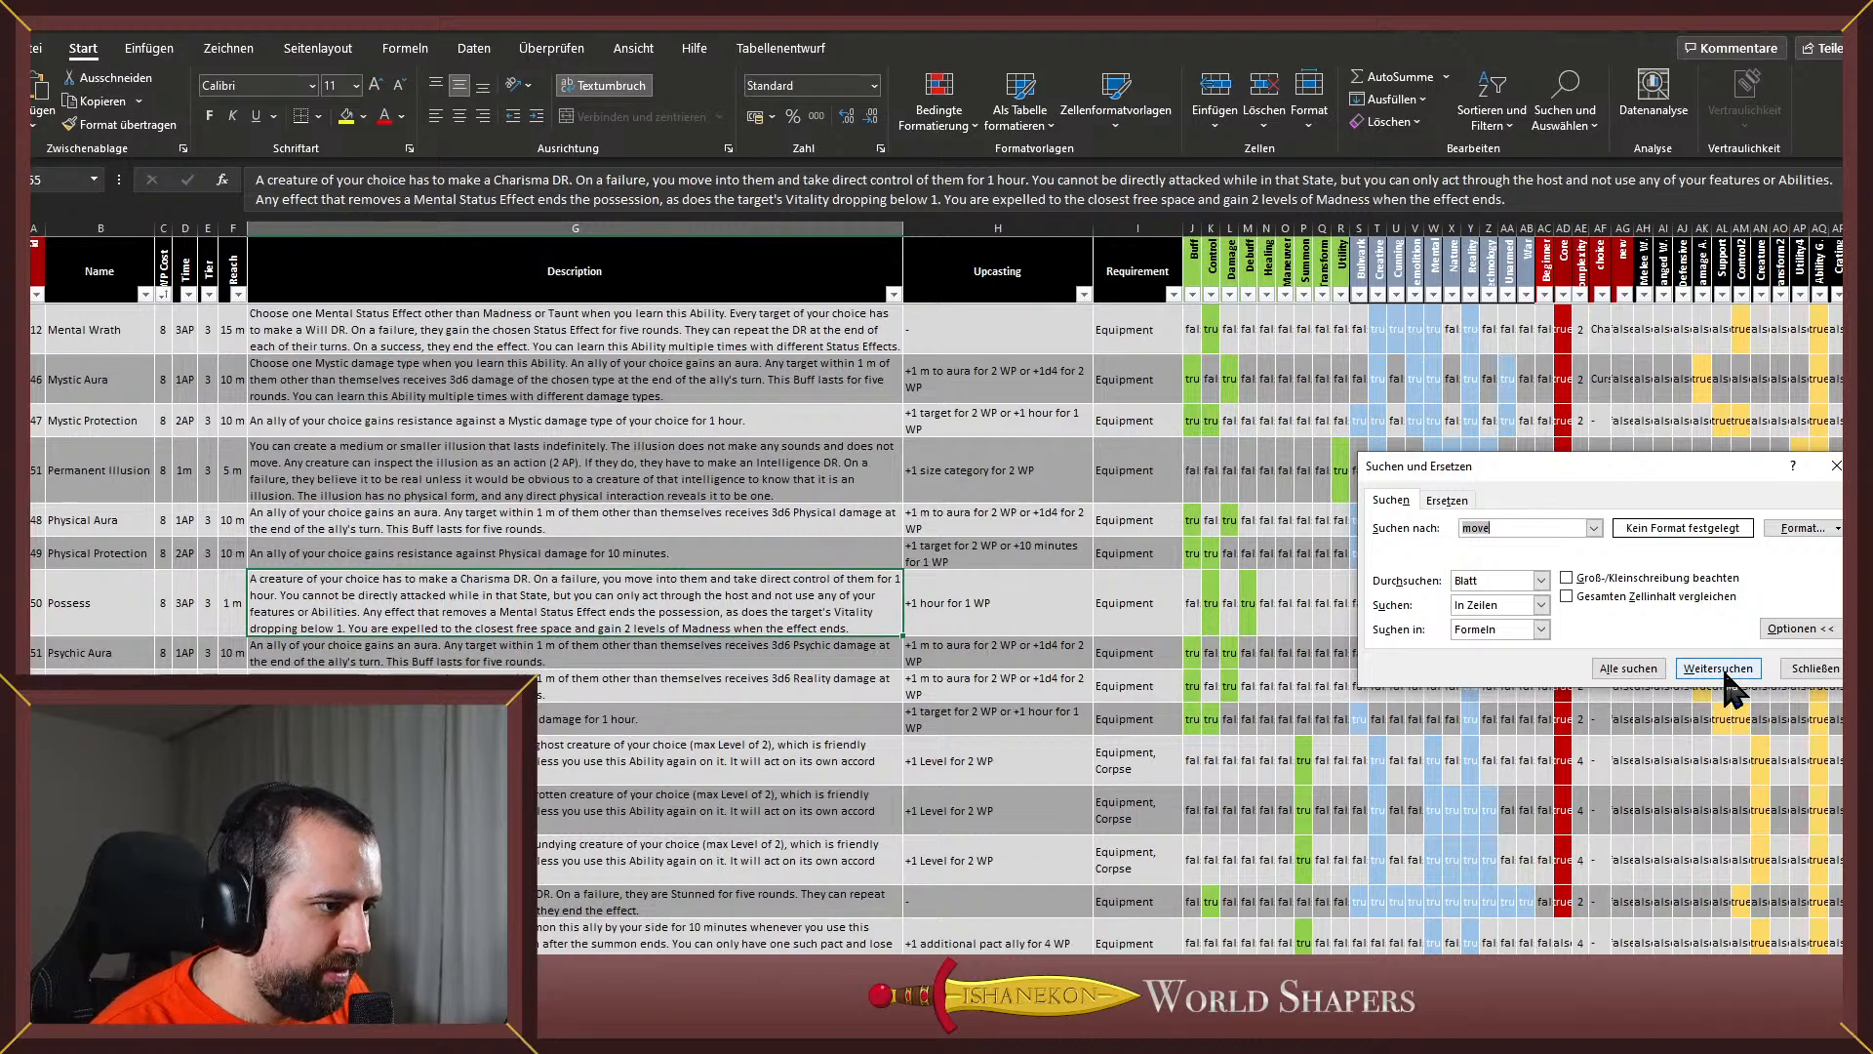
click(1723, 669)
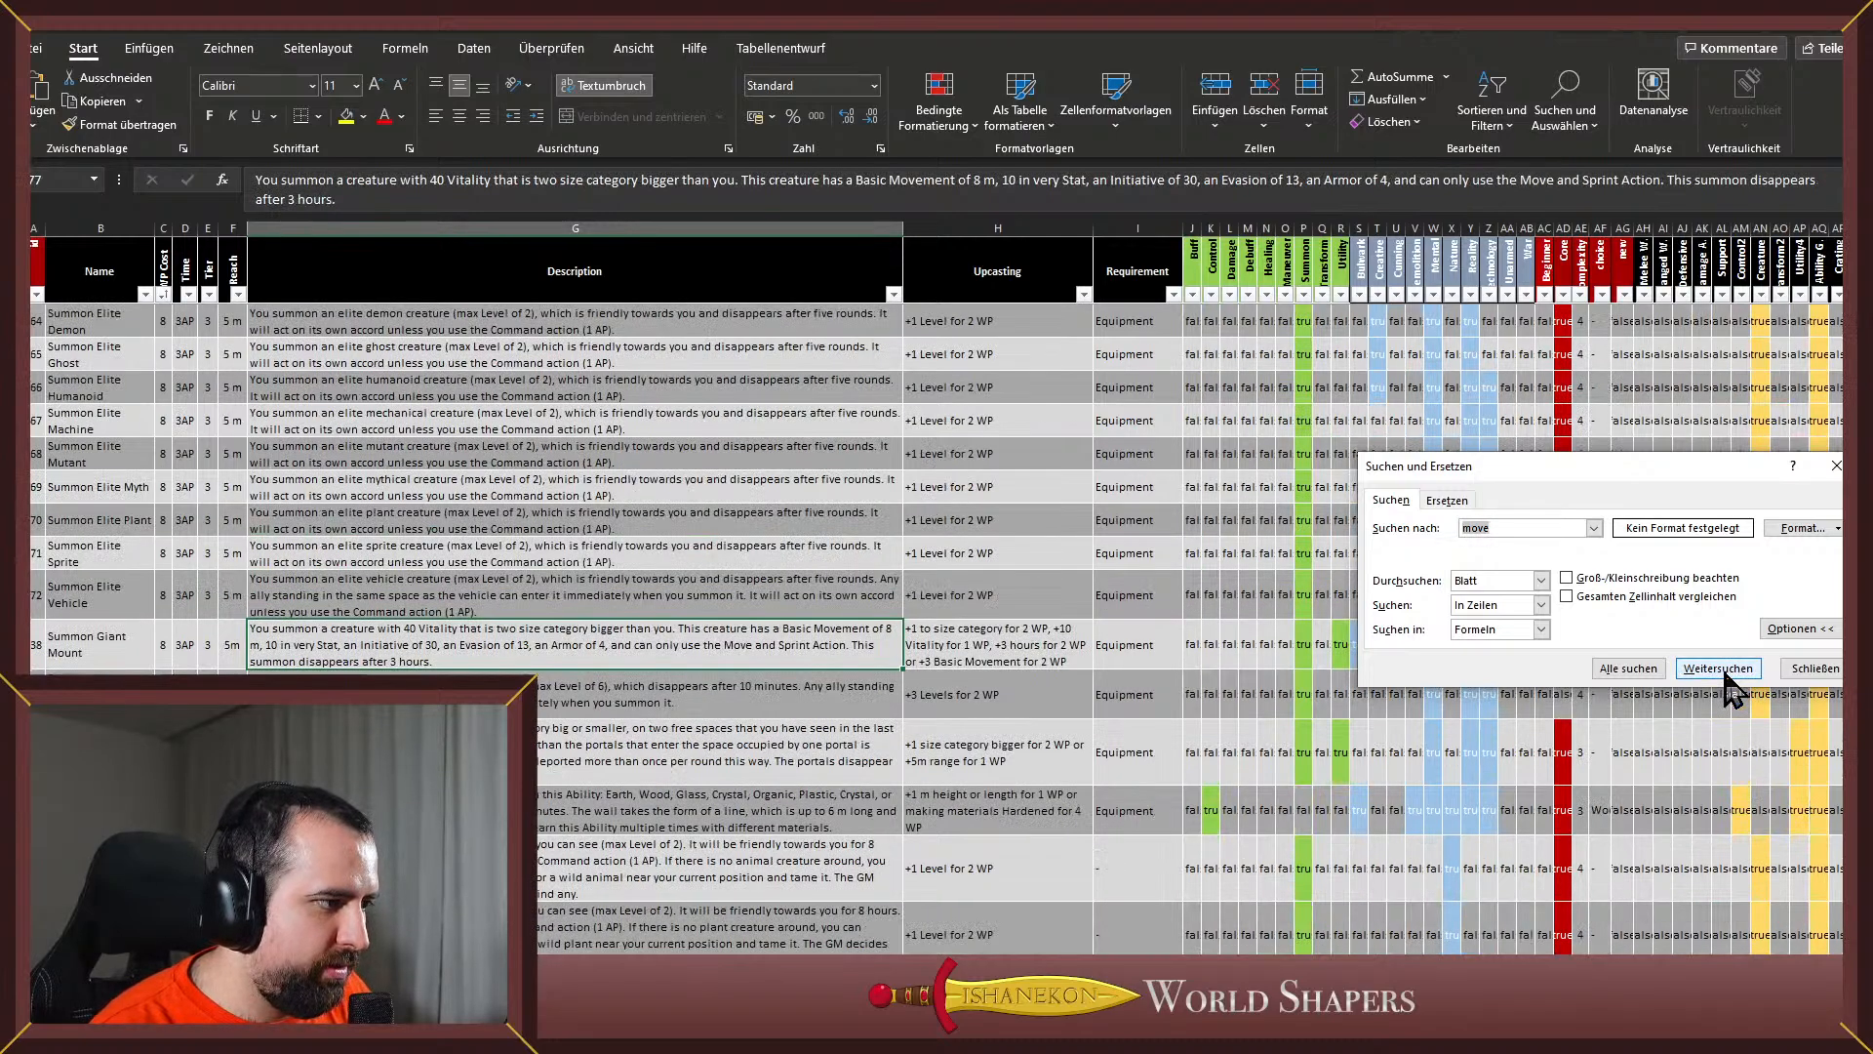
click(1723, 668)
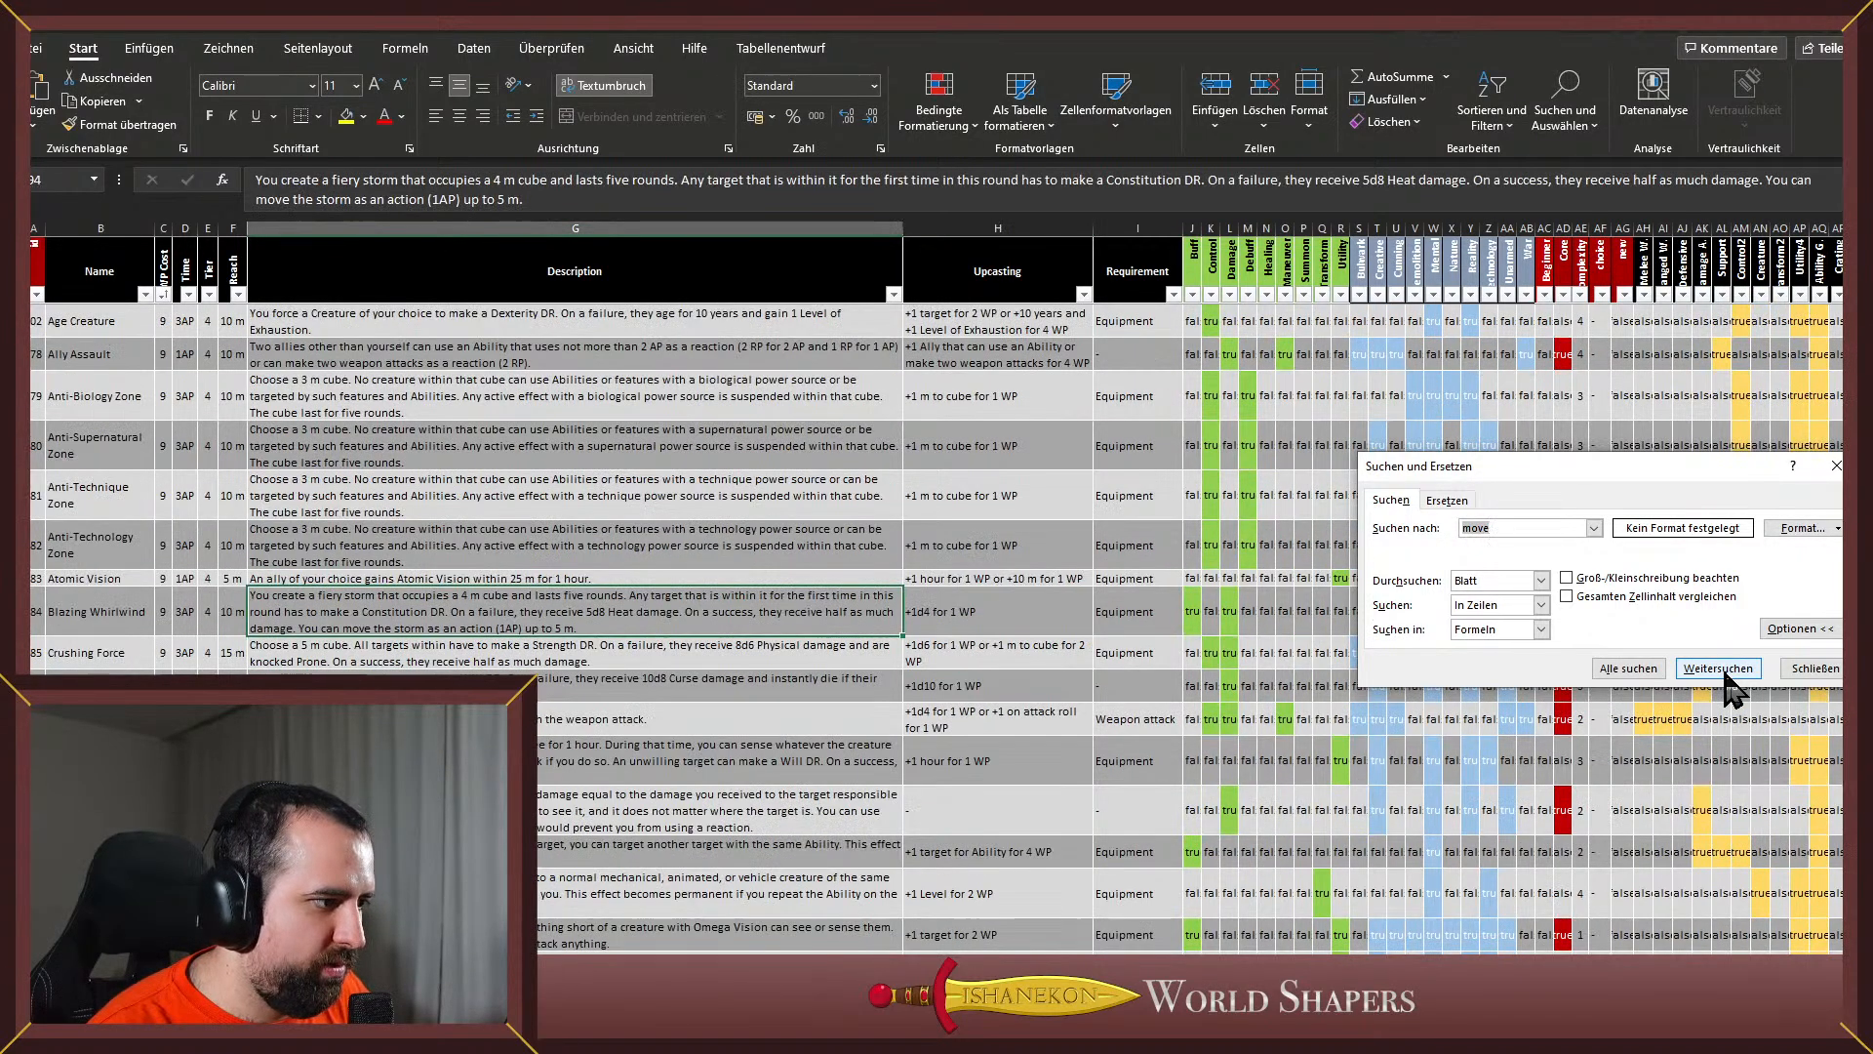
click(1724, 669)
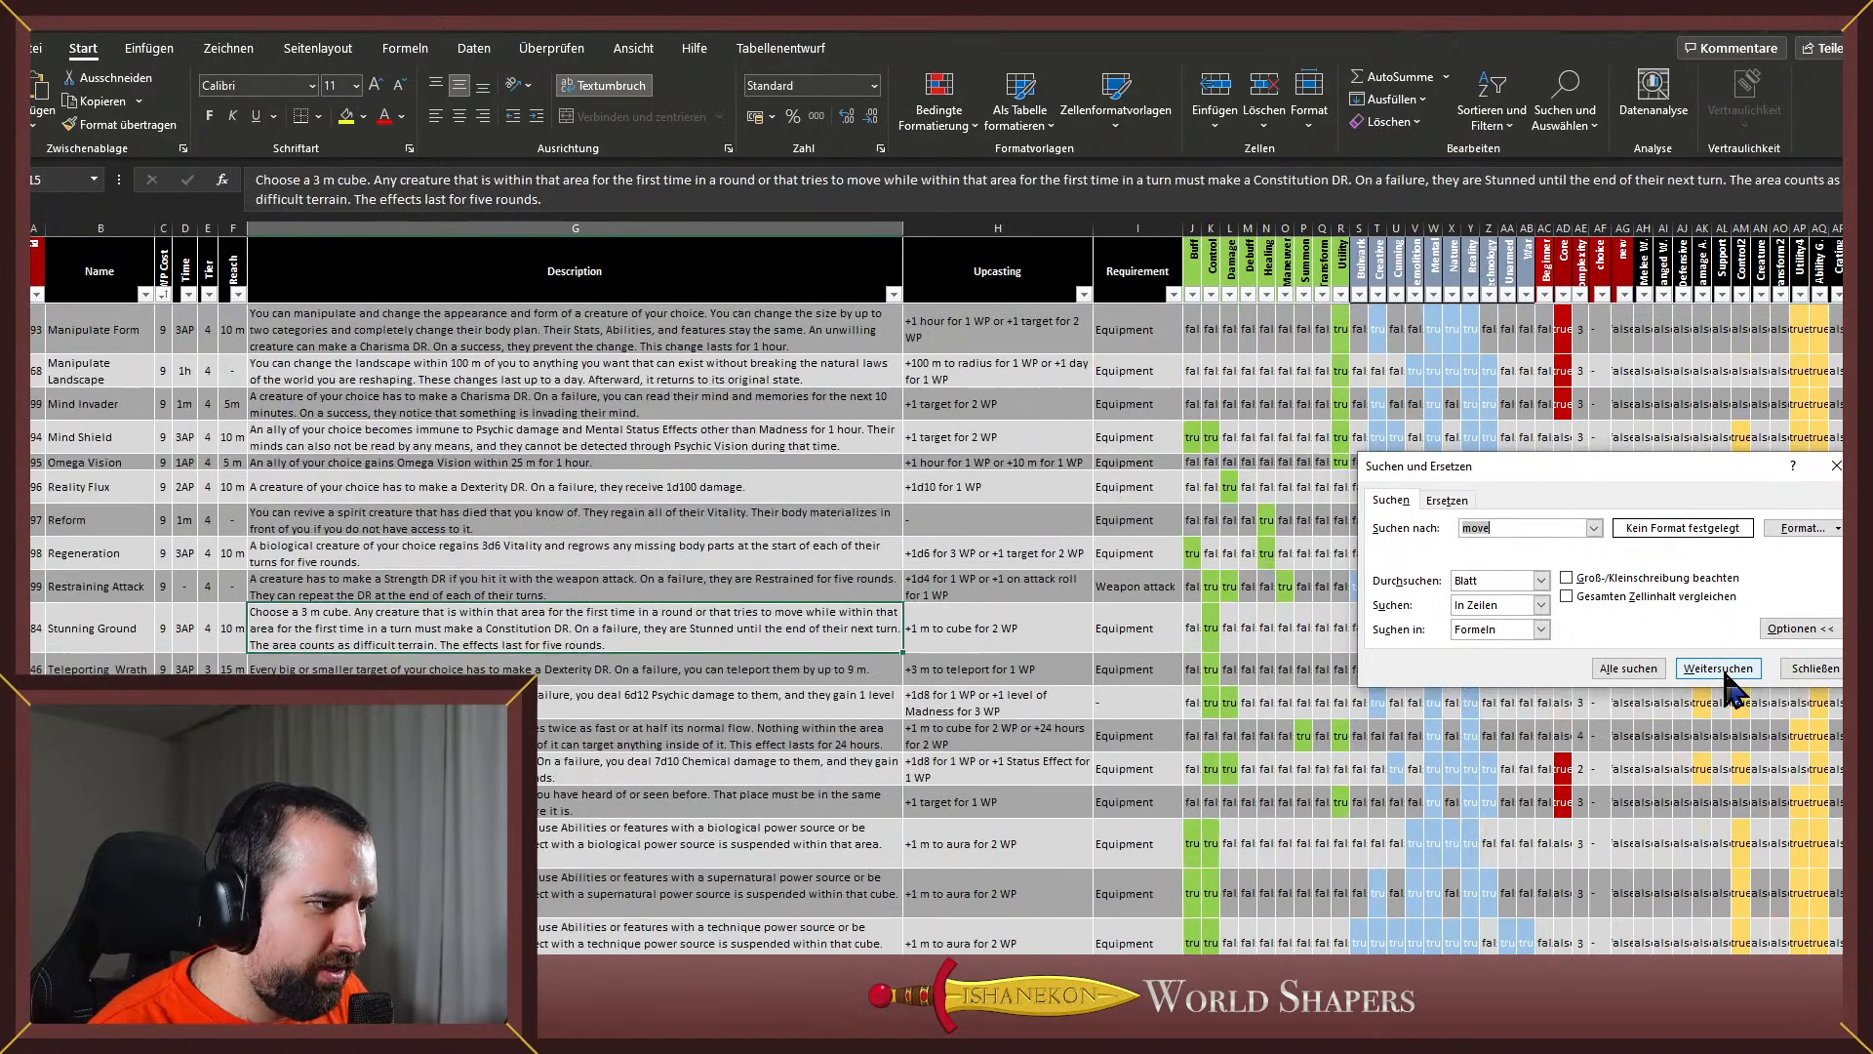
click(1723, 669)
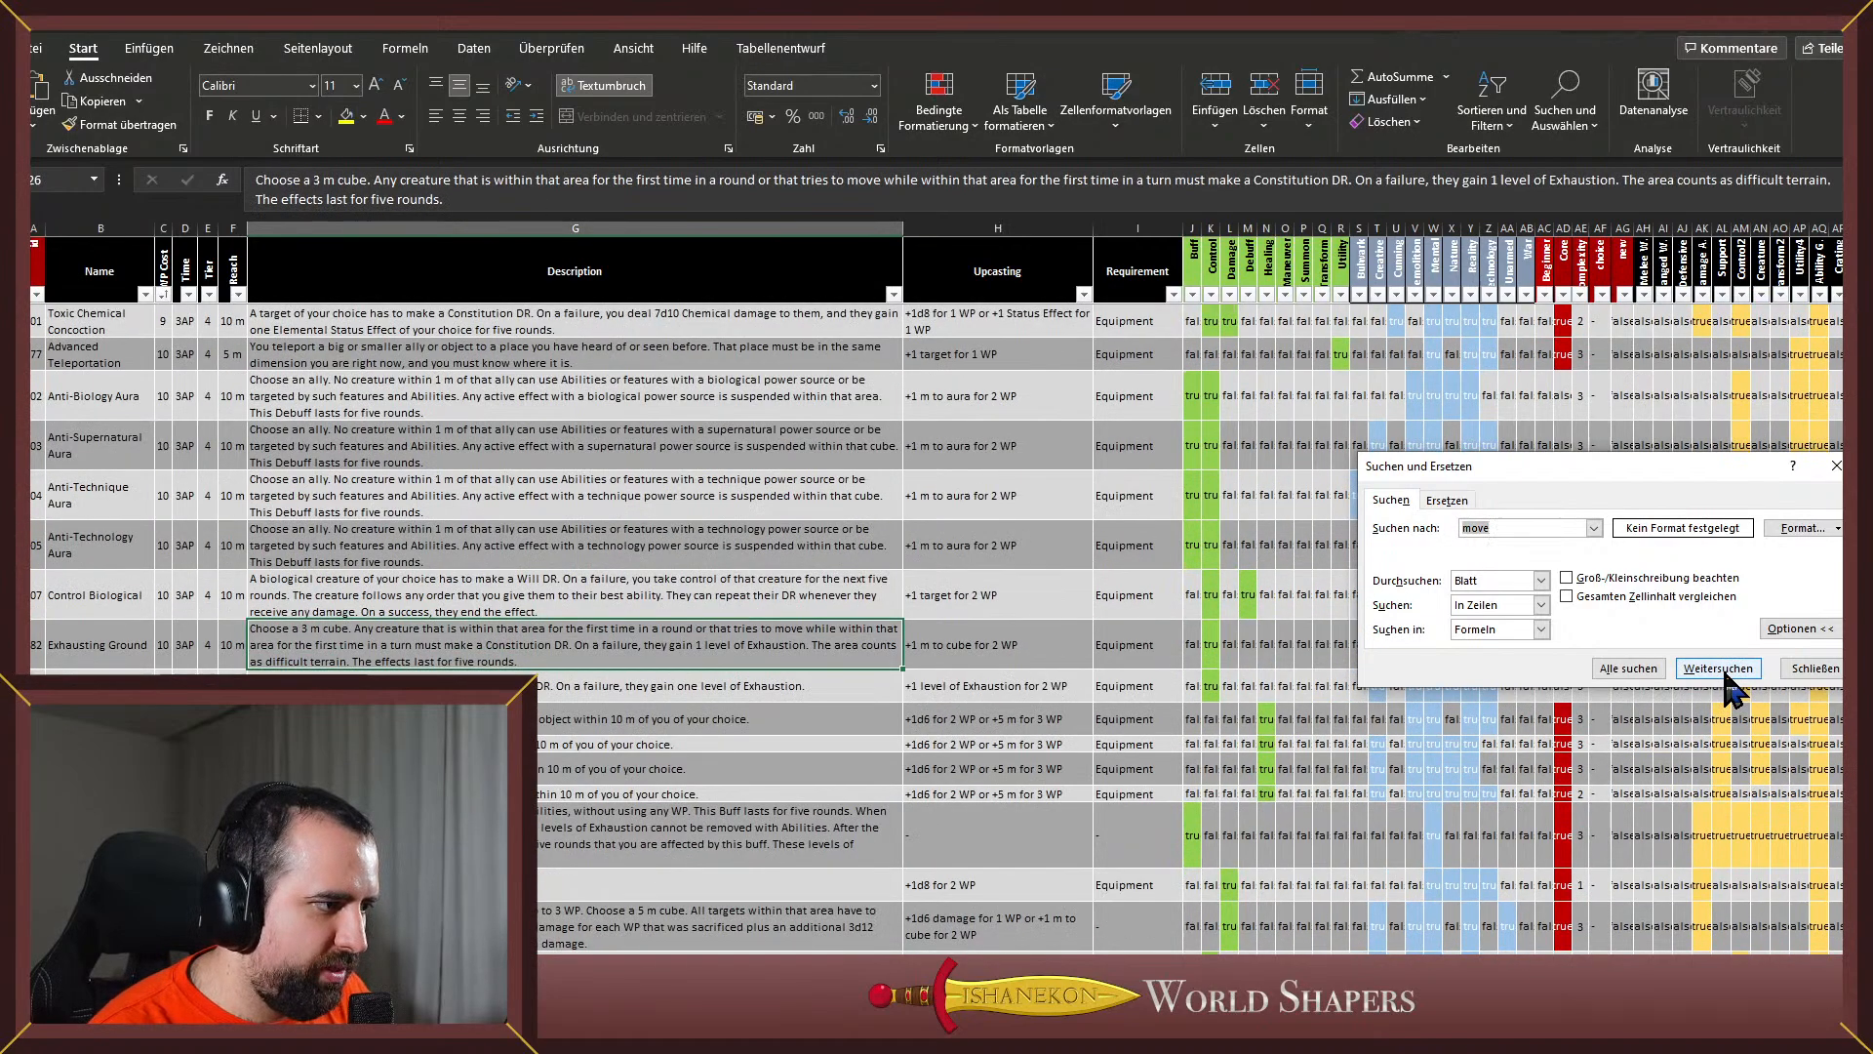
click(1723, 668)
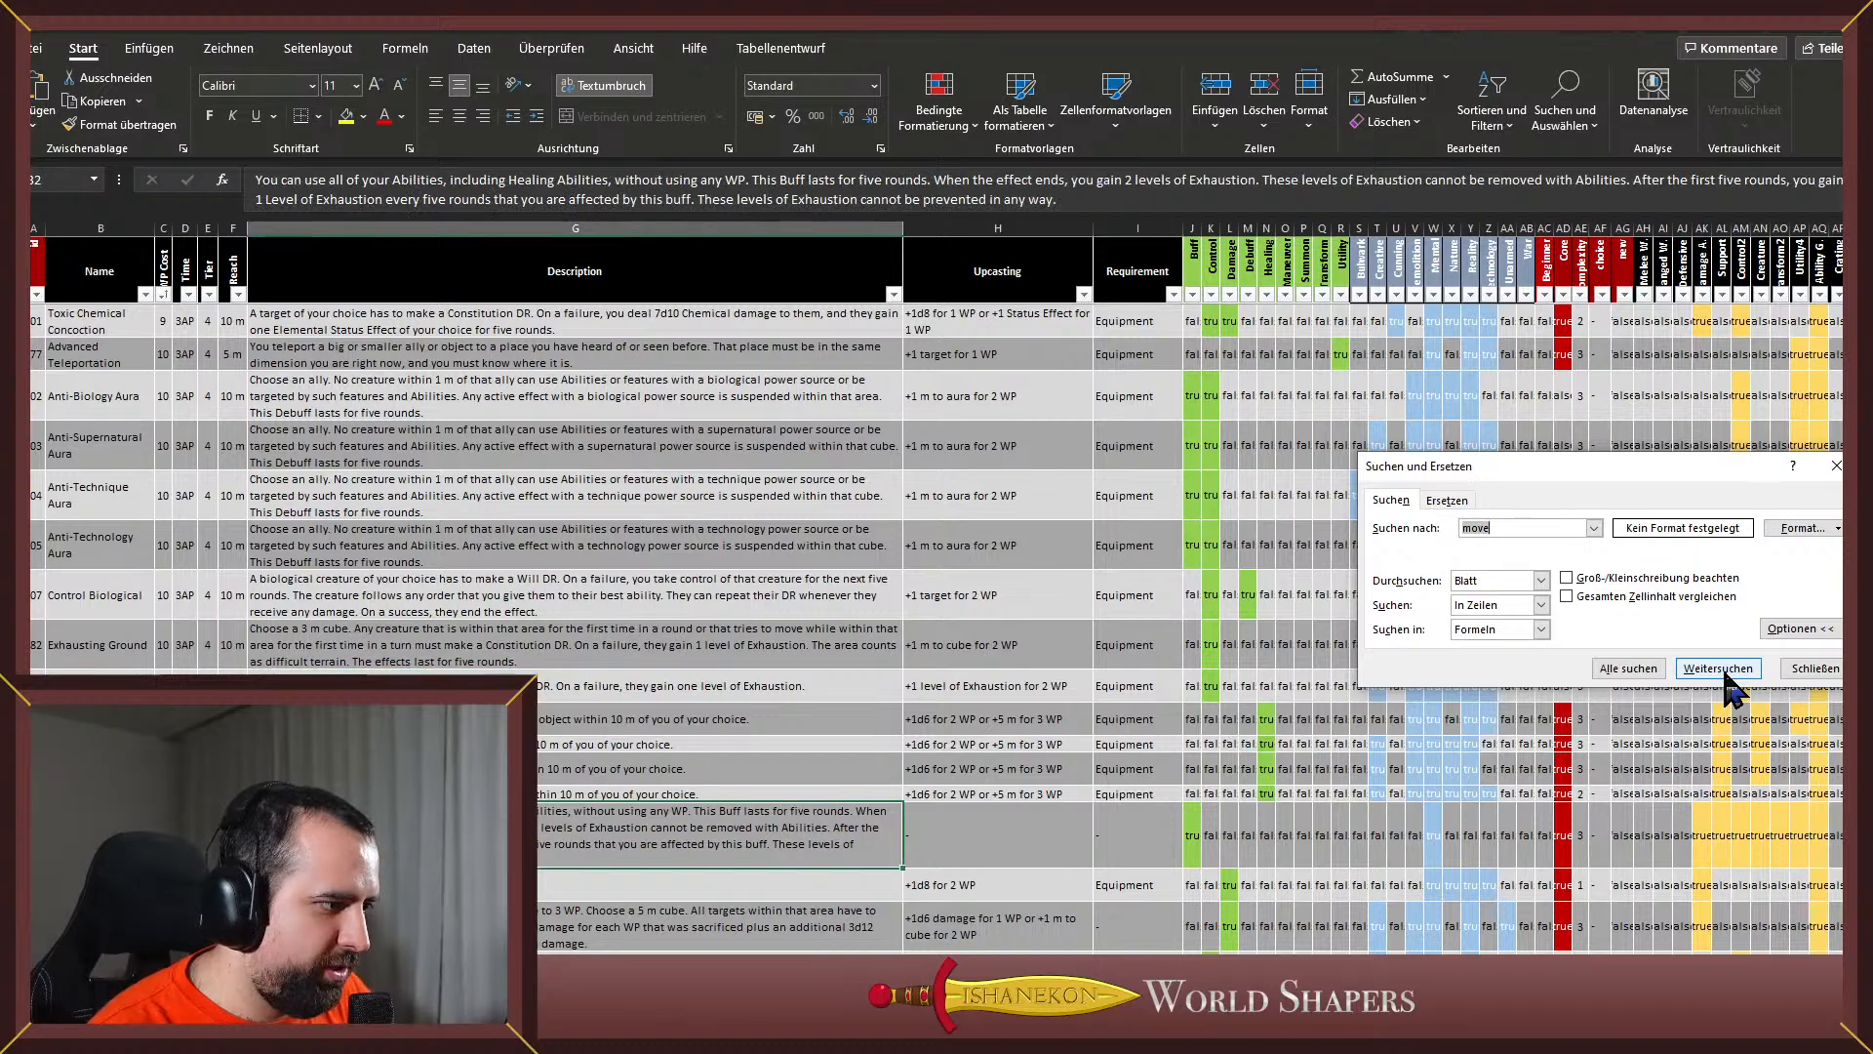
click(1723, 669)
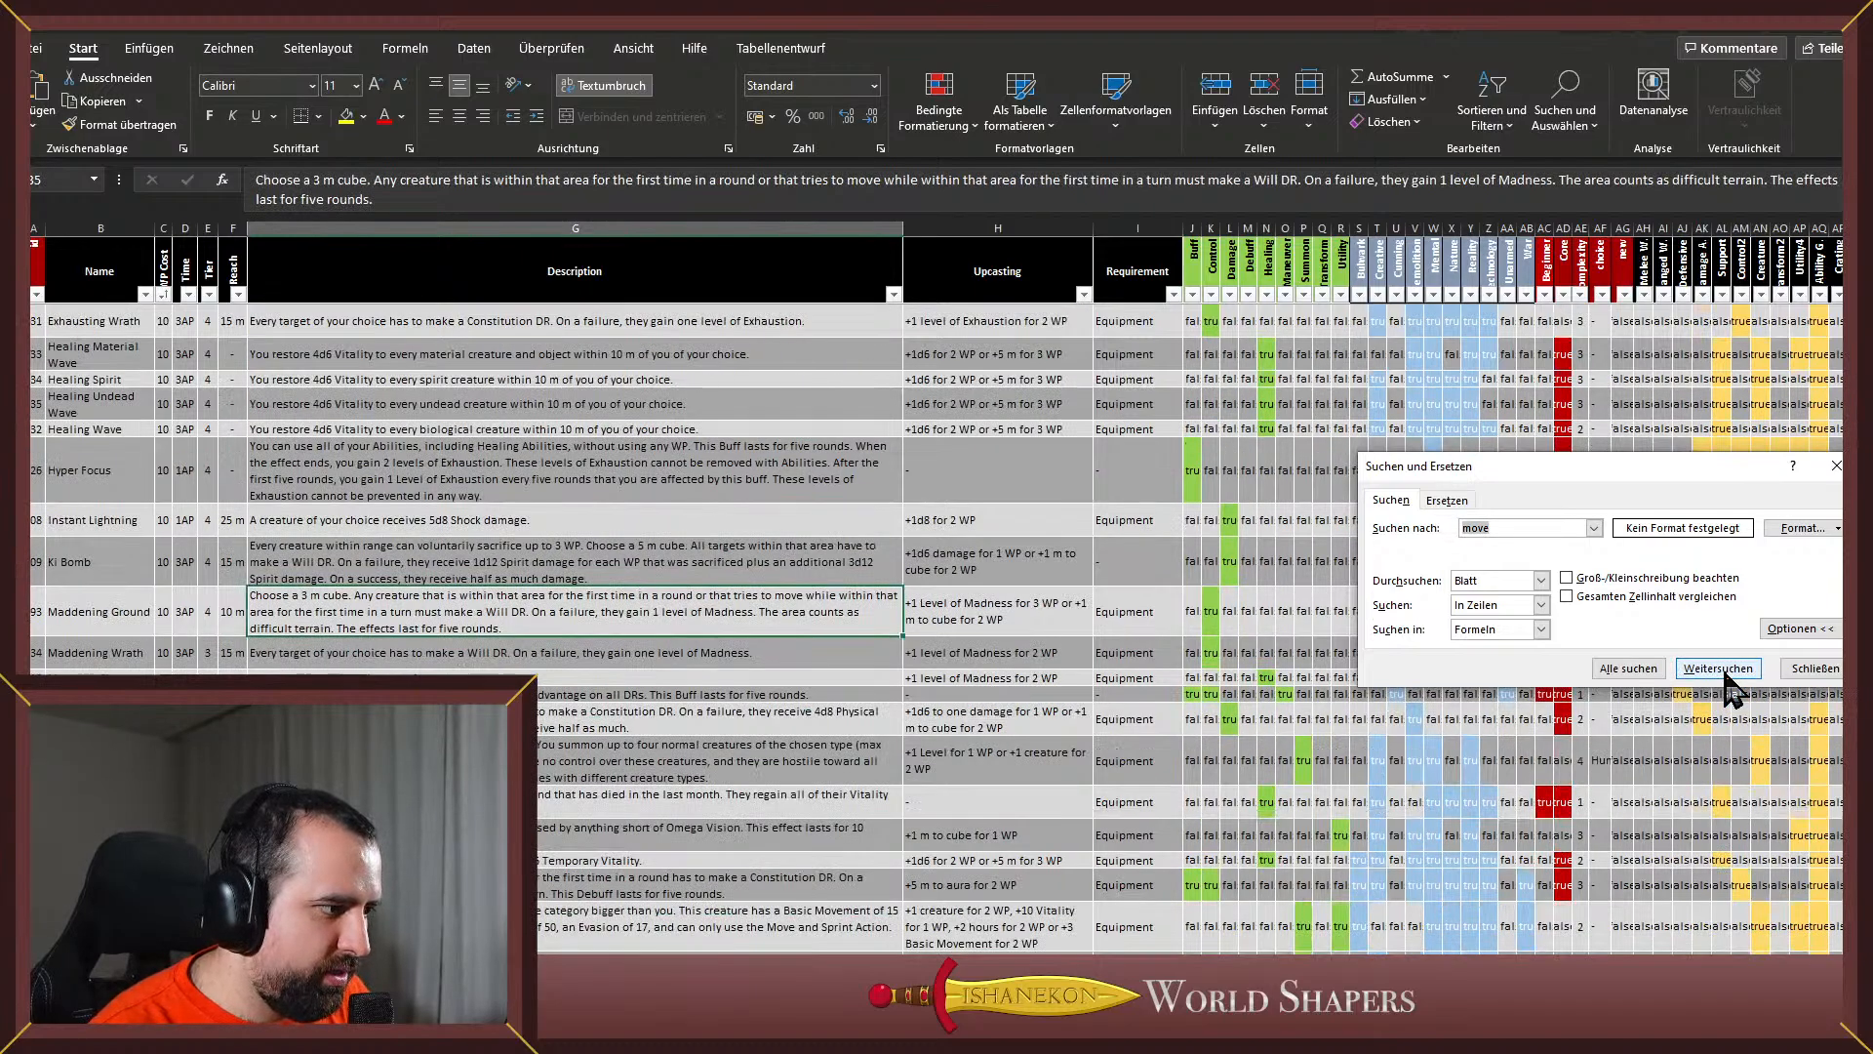
click(1723, 669)
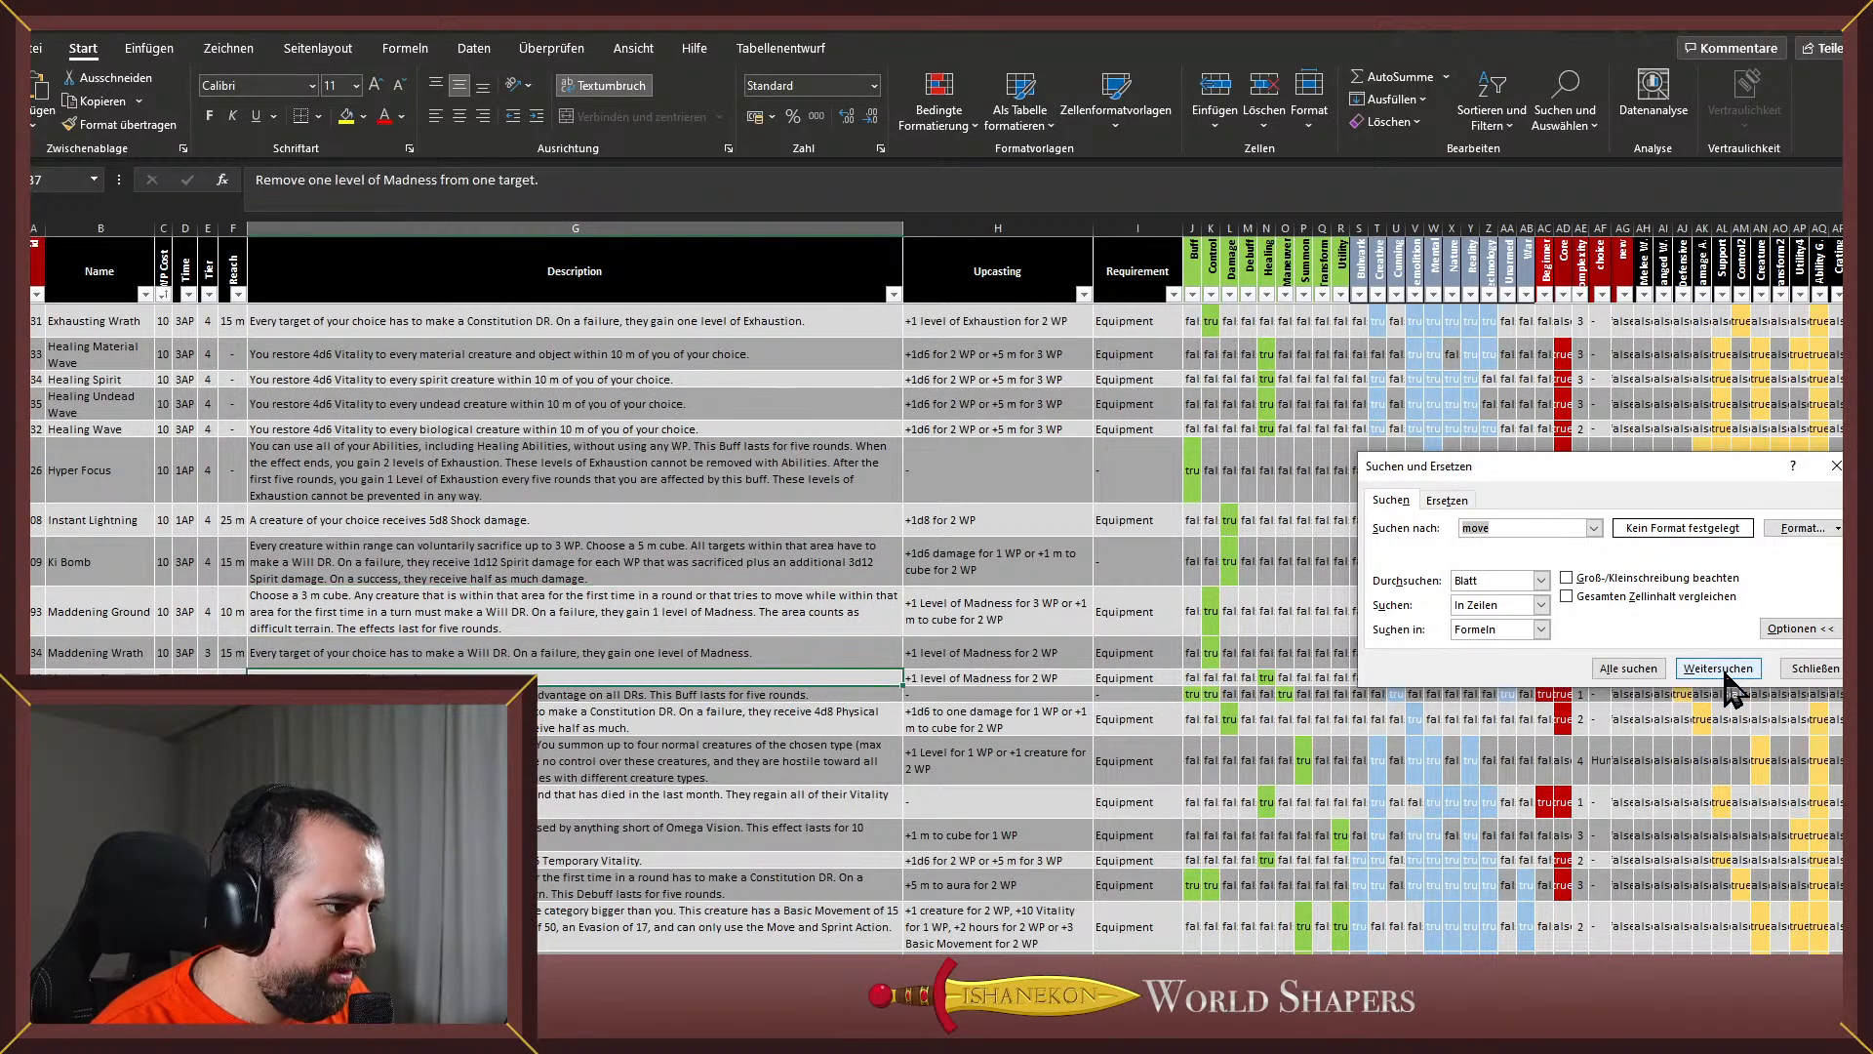
Step through the successive matches for "move" in the abilities sheet to review which abilities contain it
click(1723, 669)
click(1723, 670)
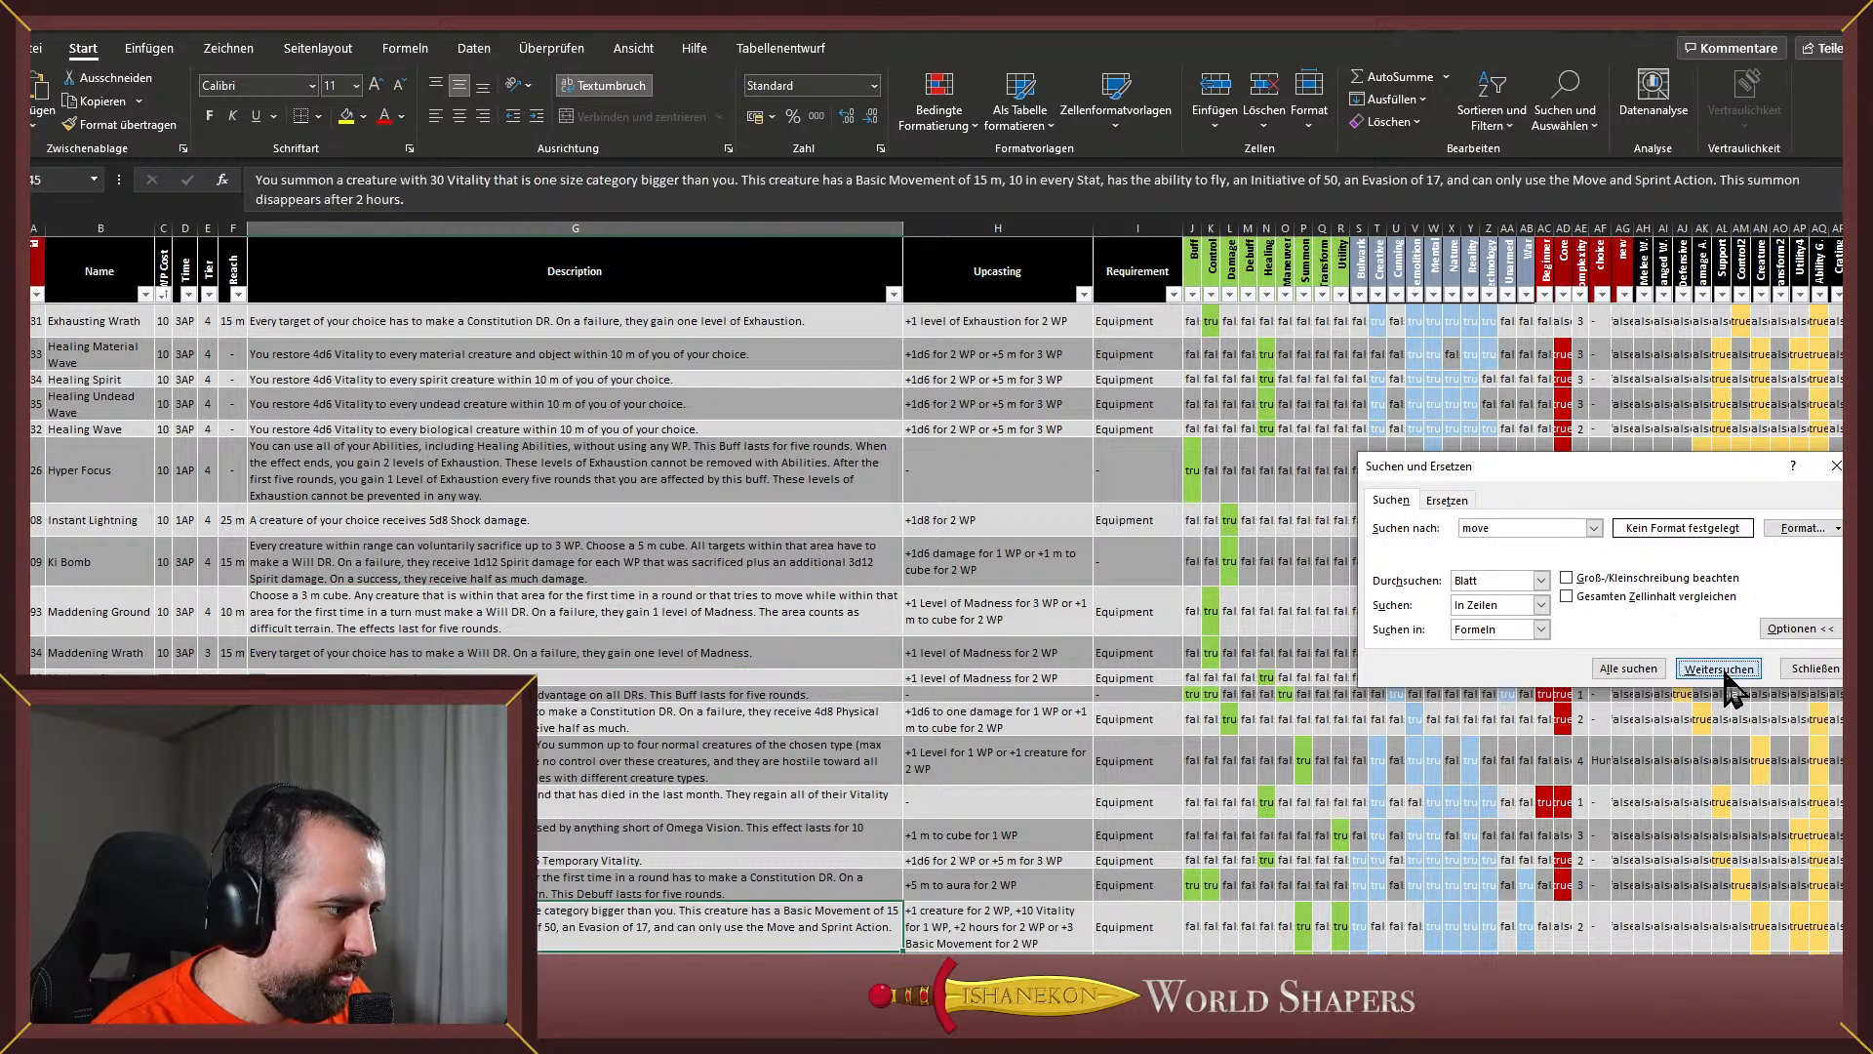
click(1724, 669)
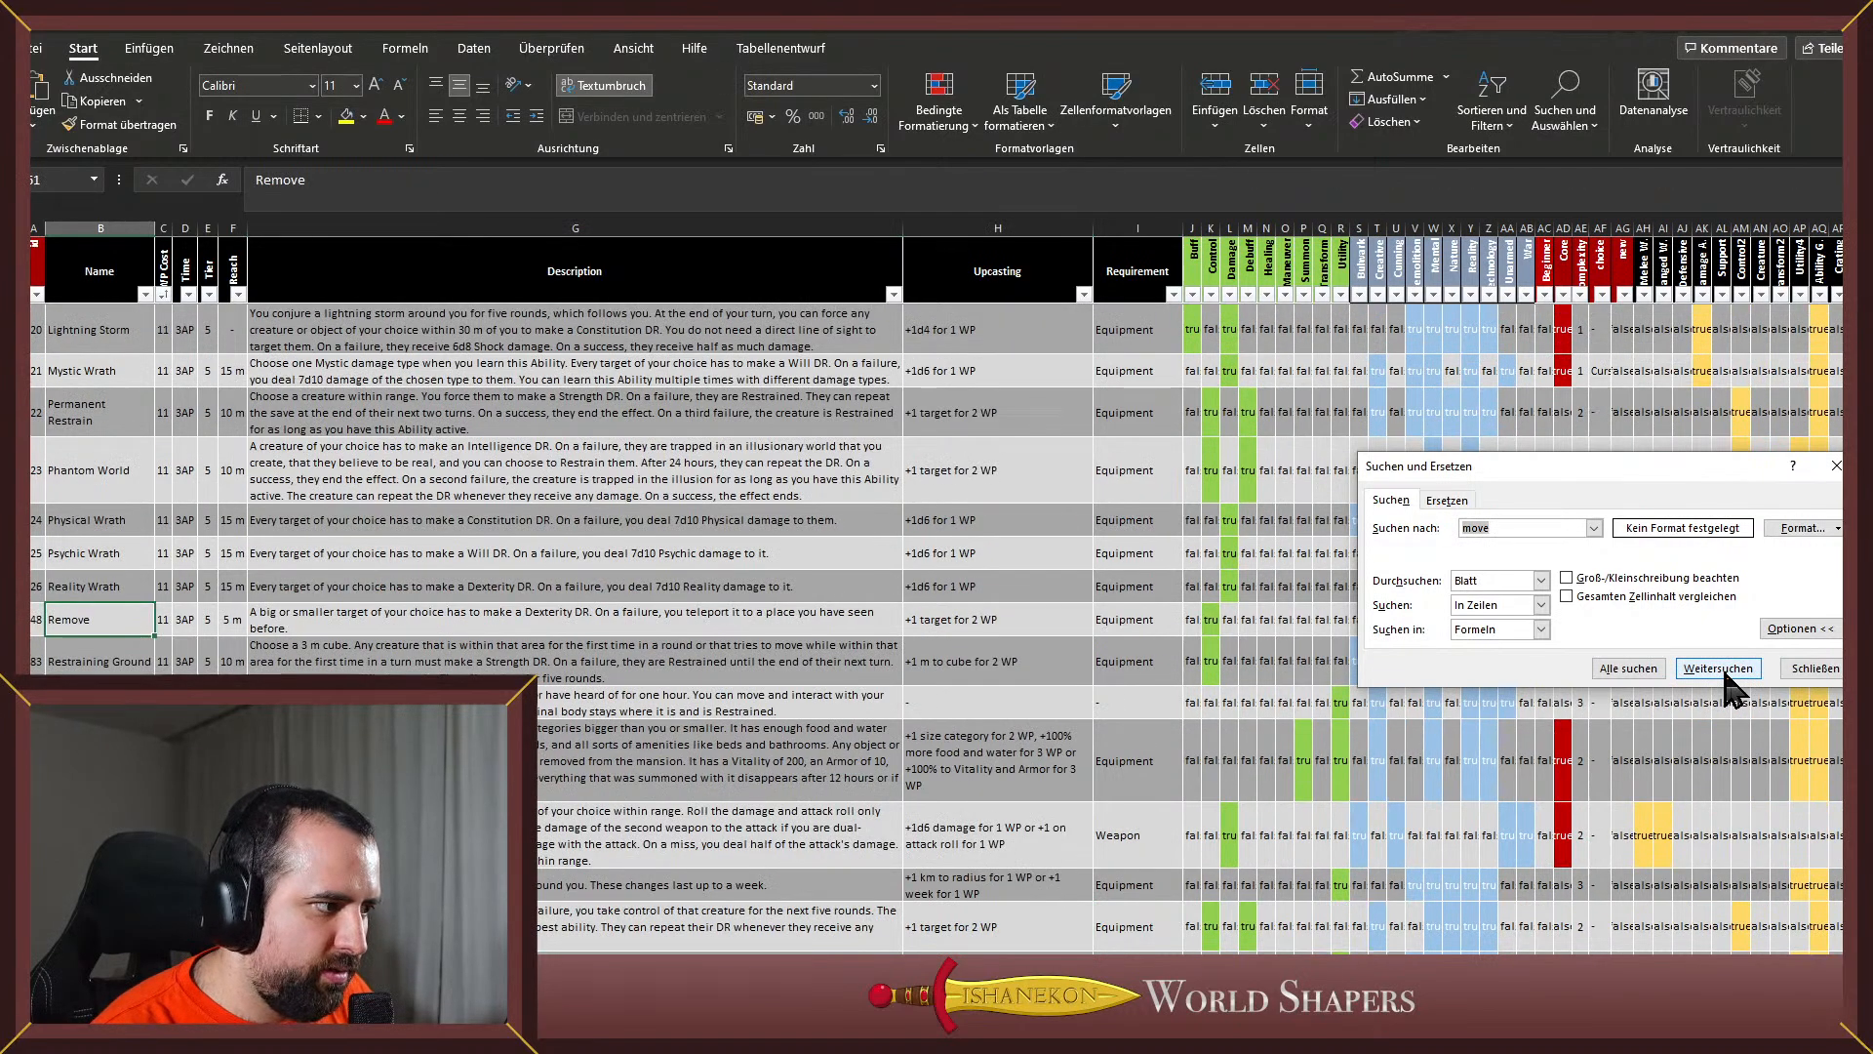
click(1723, 669)
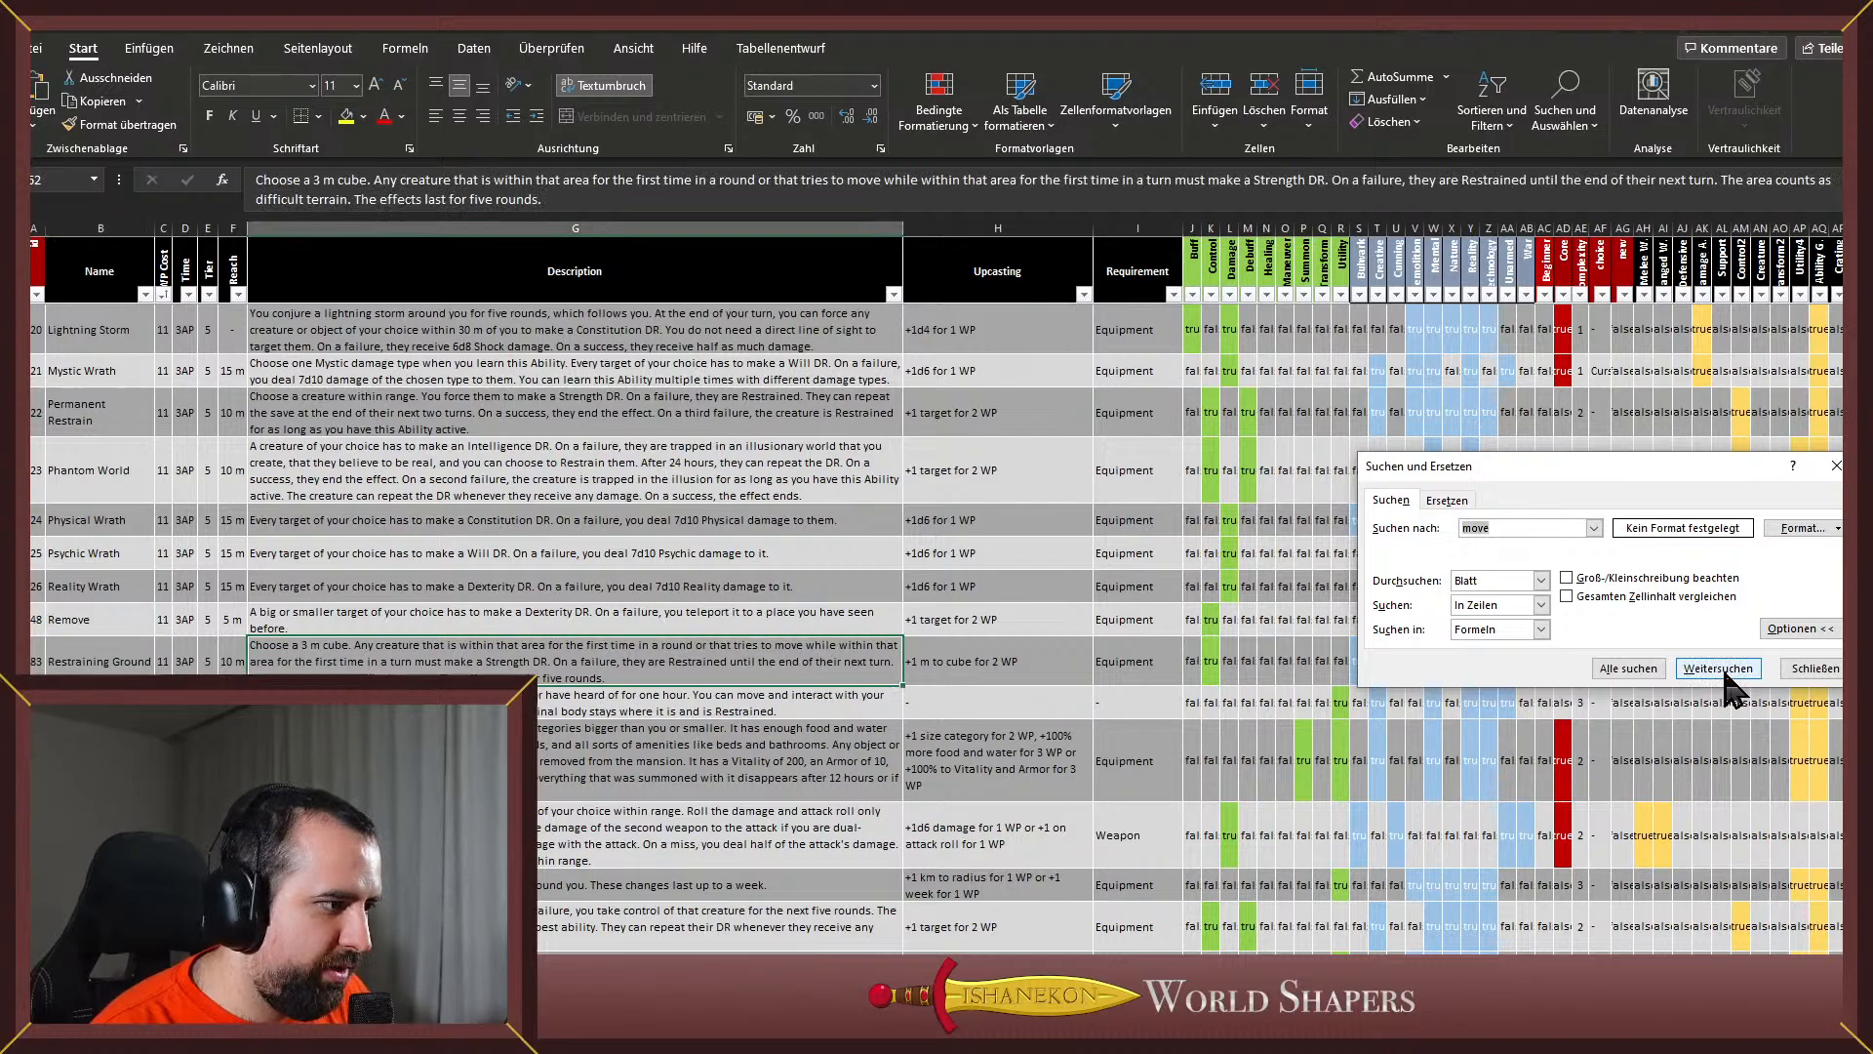
click(1723, 669)
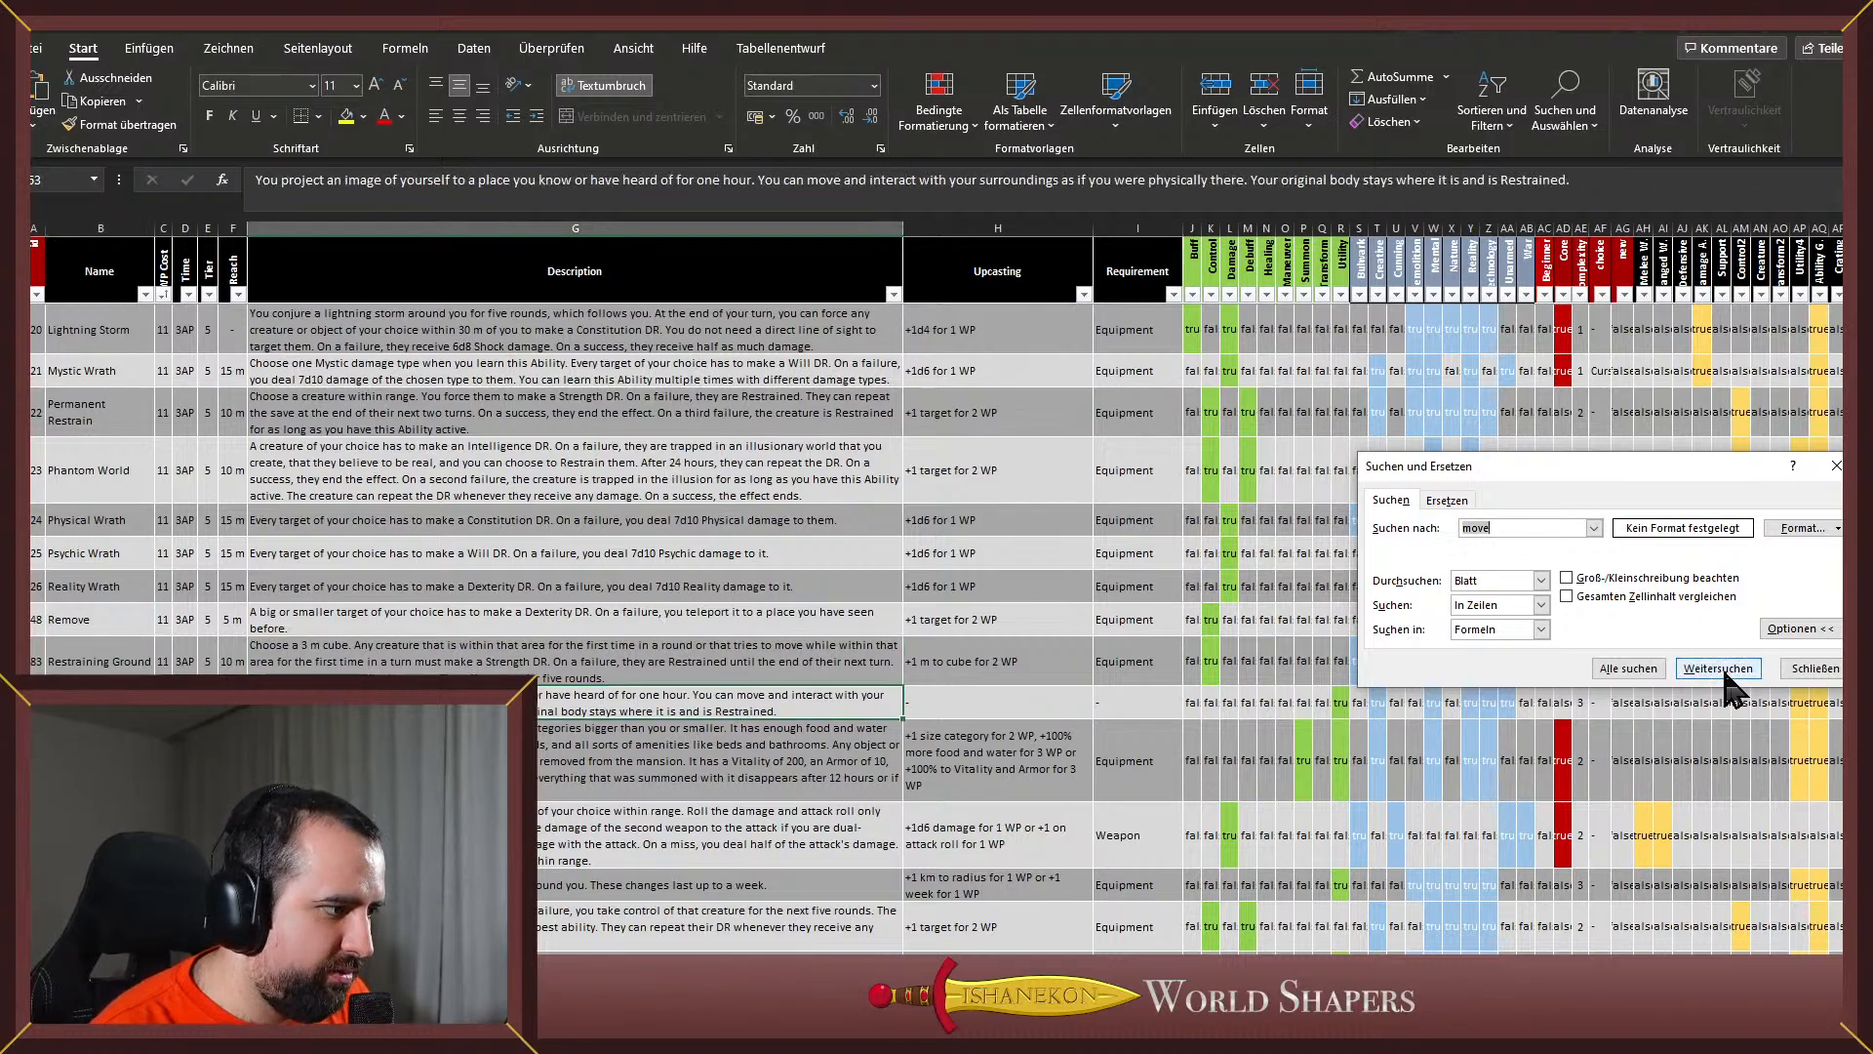
click(1723, 670)
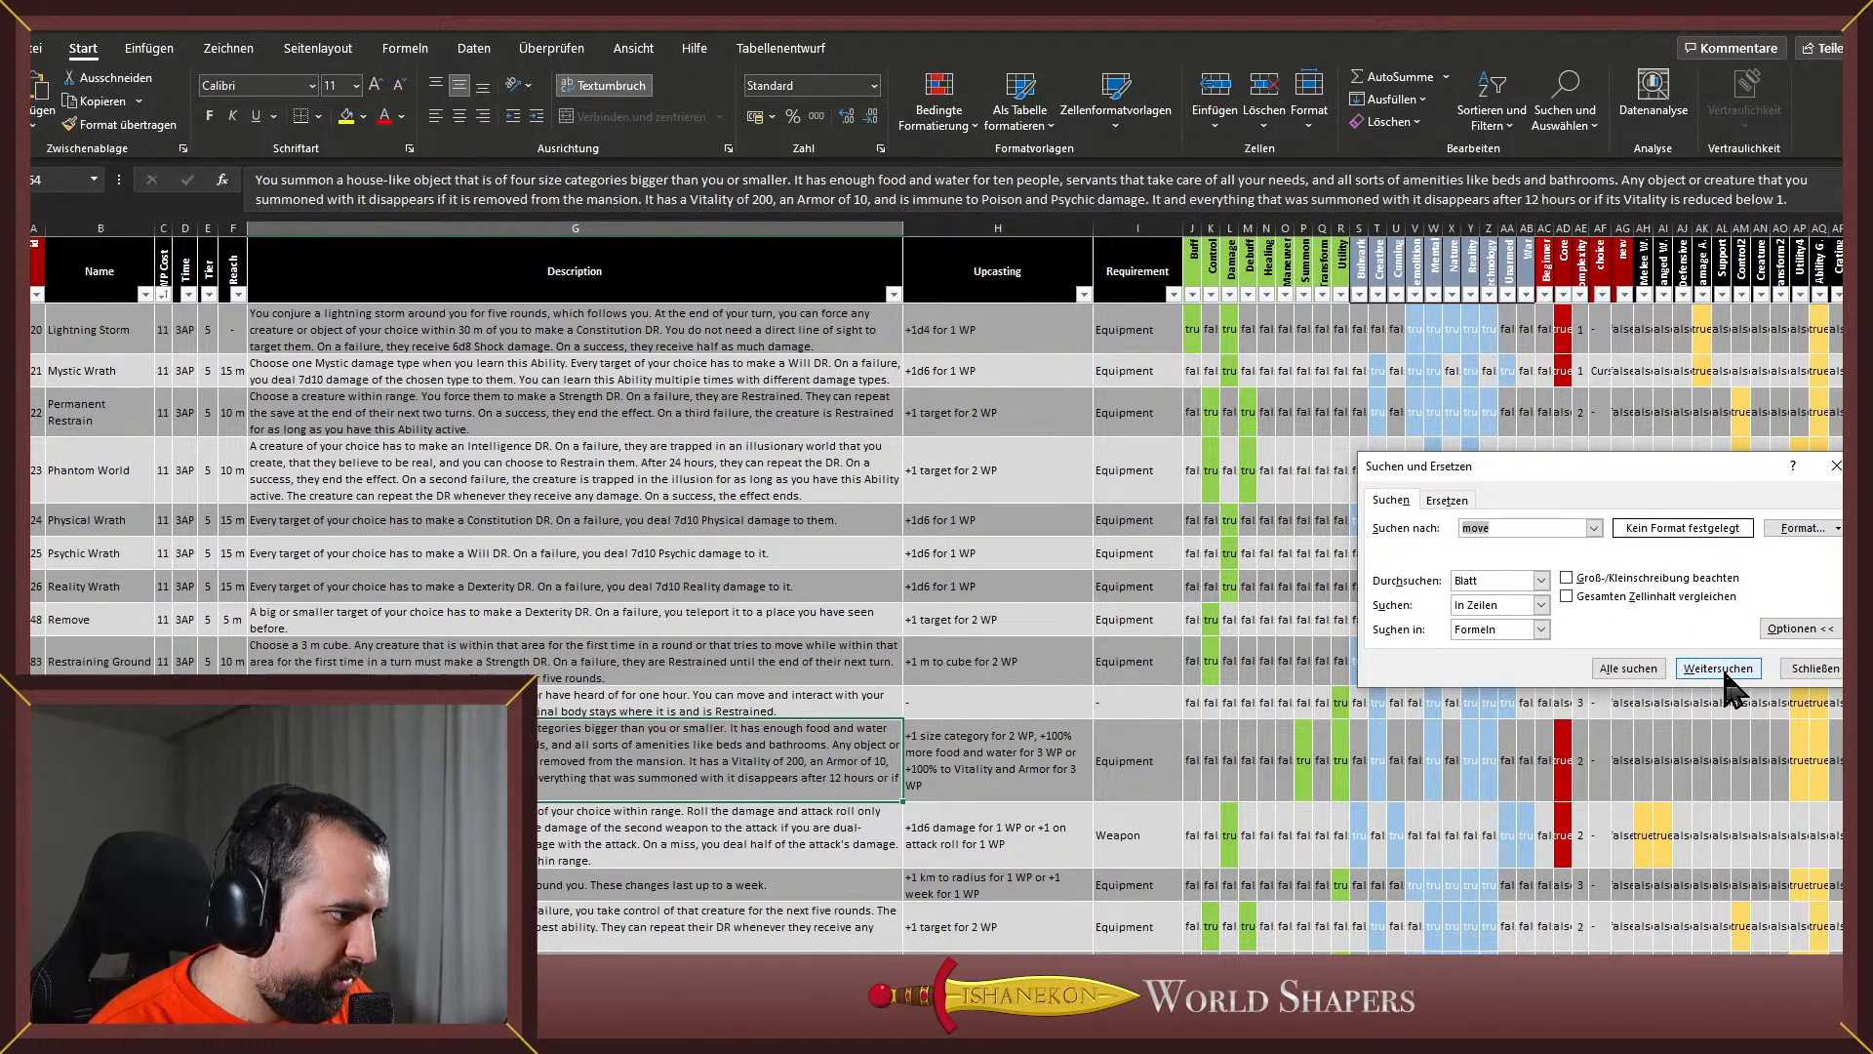
click(1723, 669)
click(1725, 678)
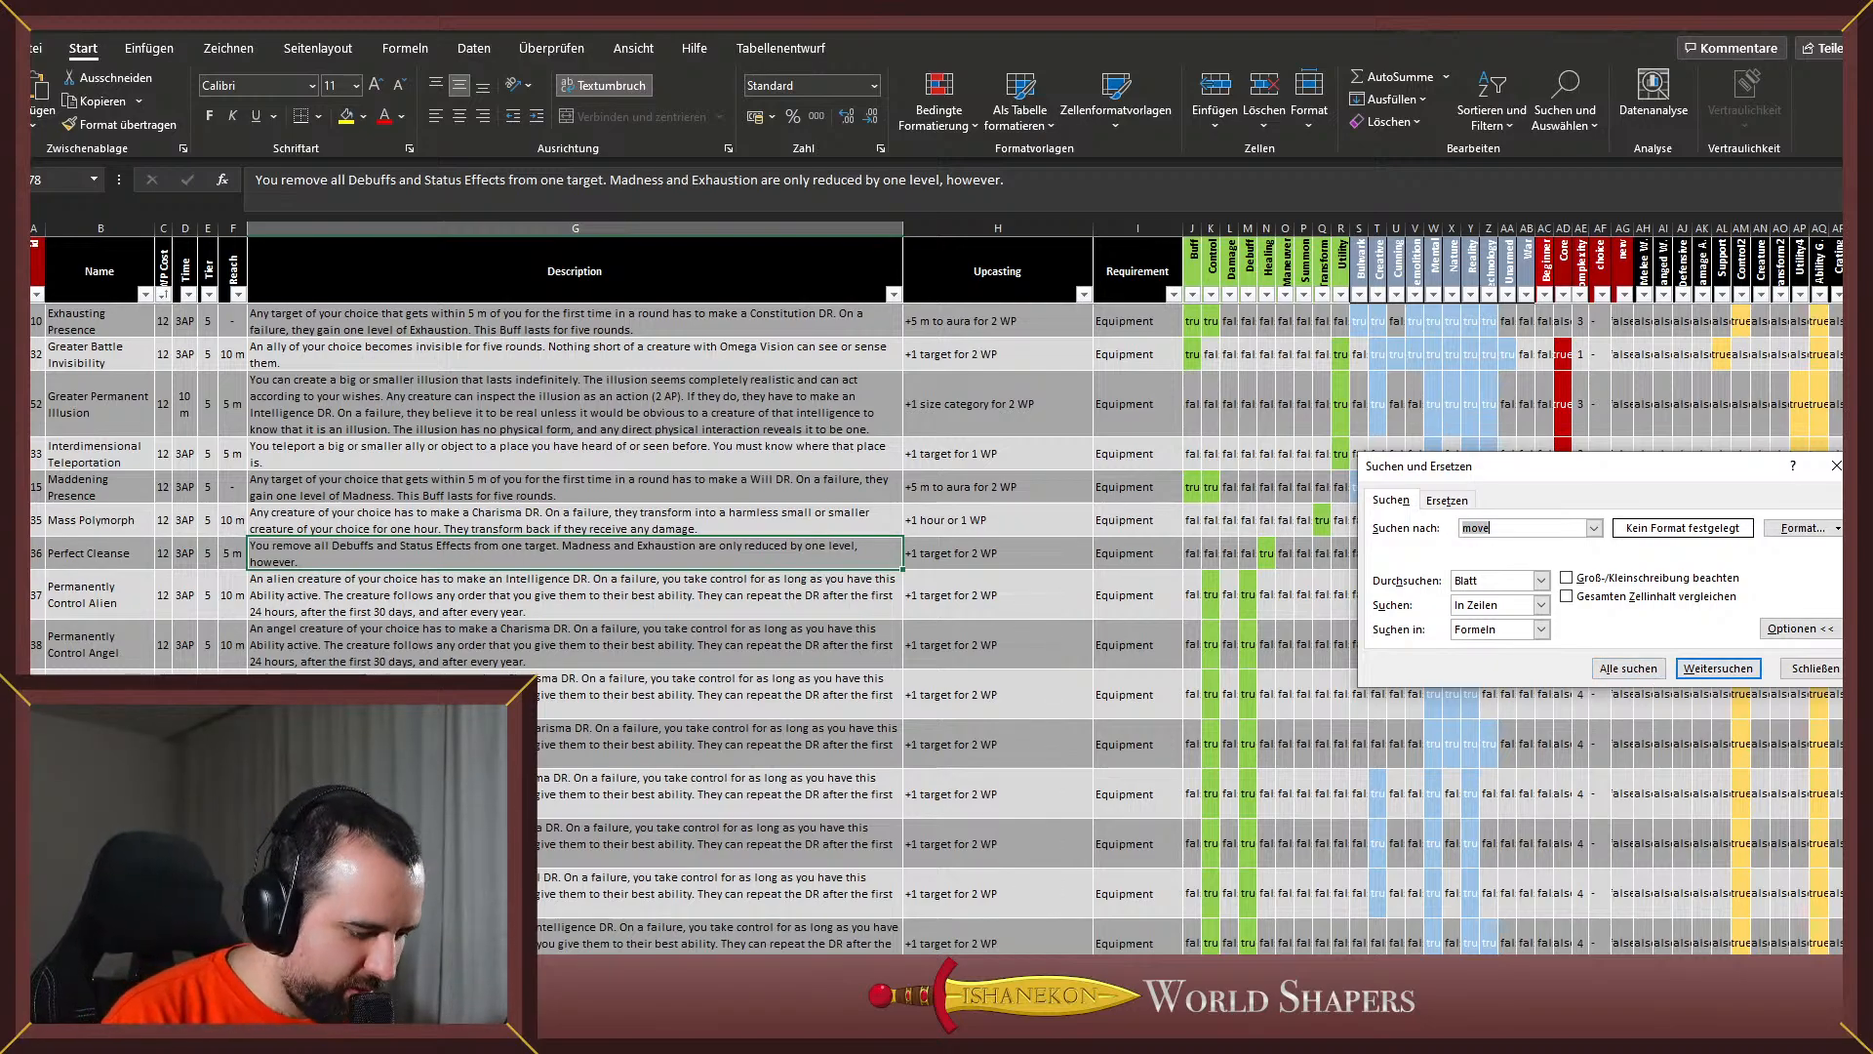
Switch to Discord and view the invite options of the Rogue Octopus Gaming Lab server
key(alt+Tab)
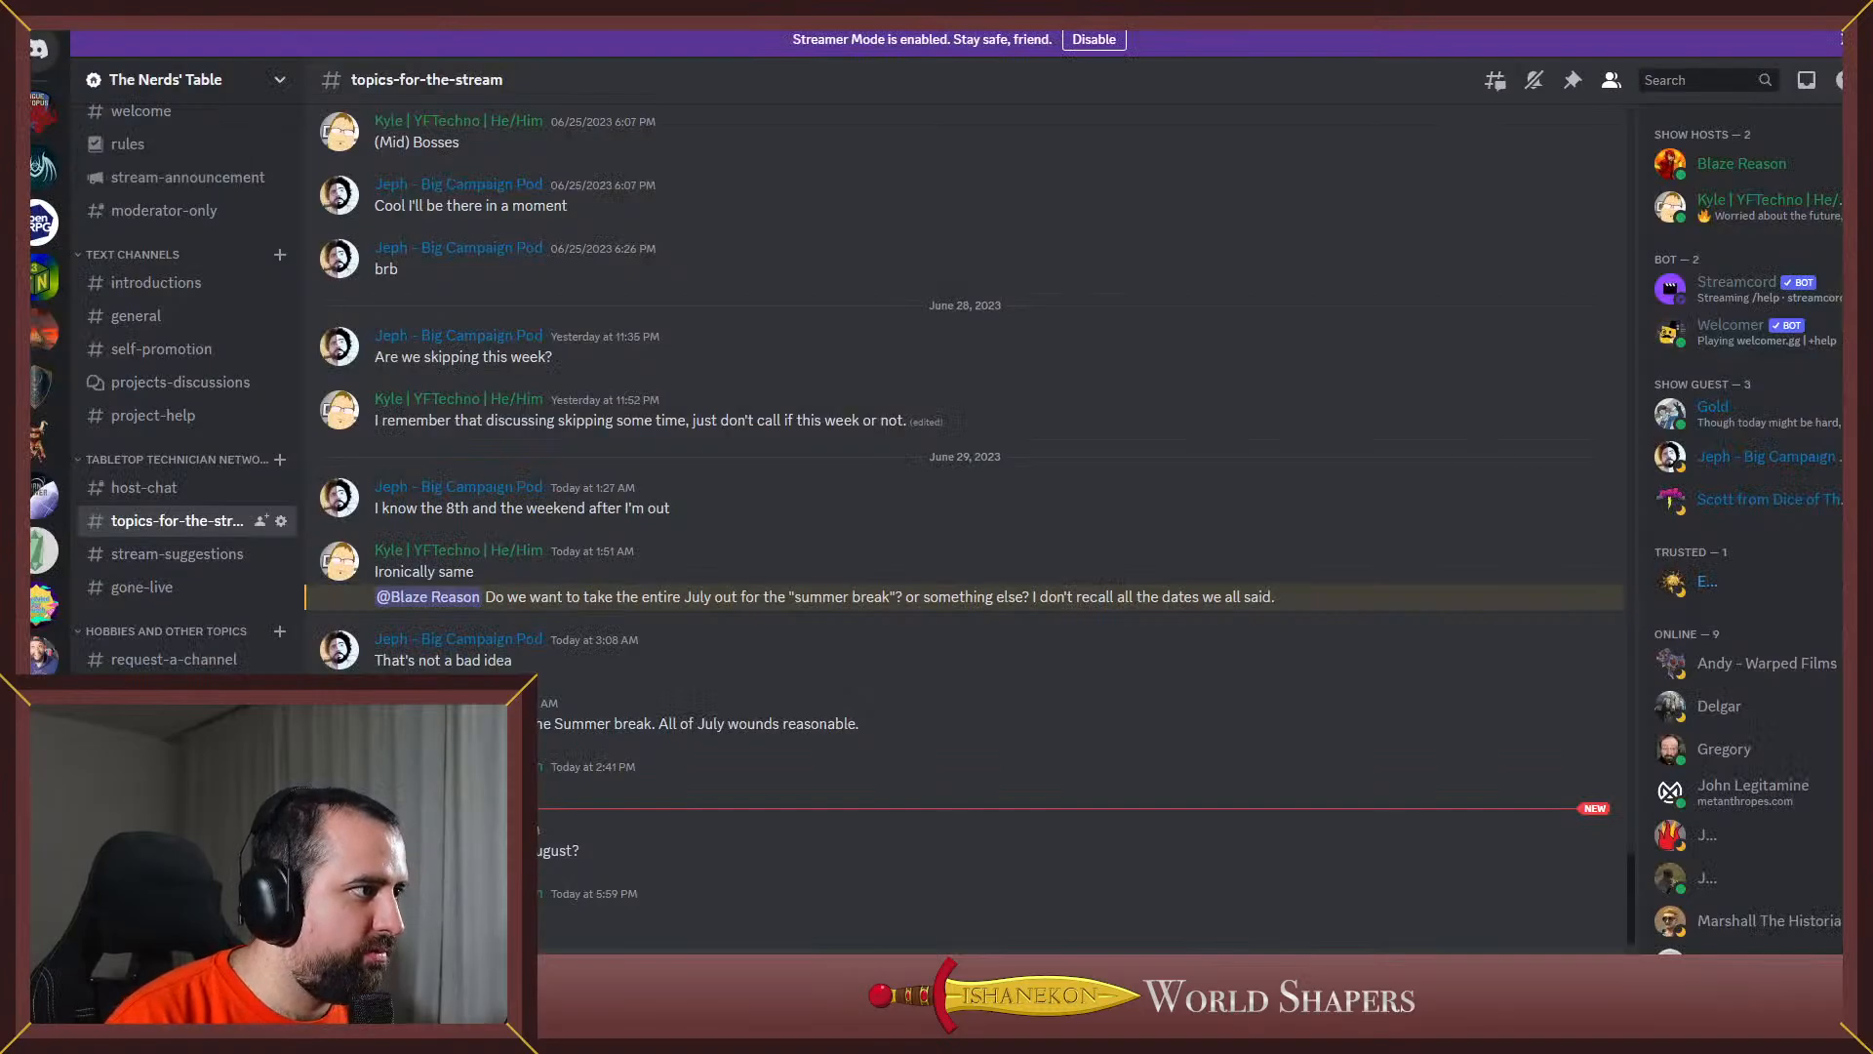
click(47, 103)
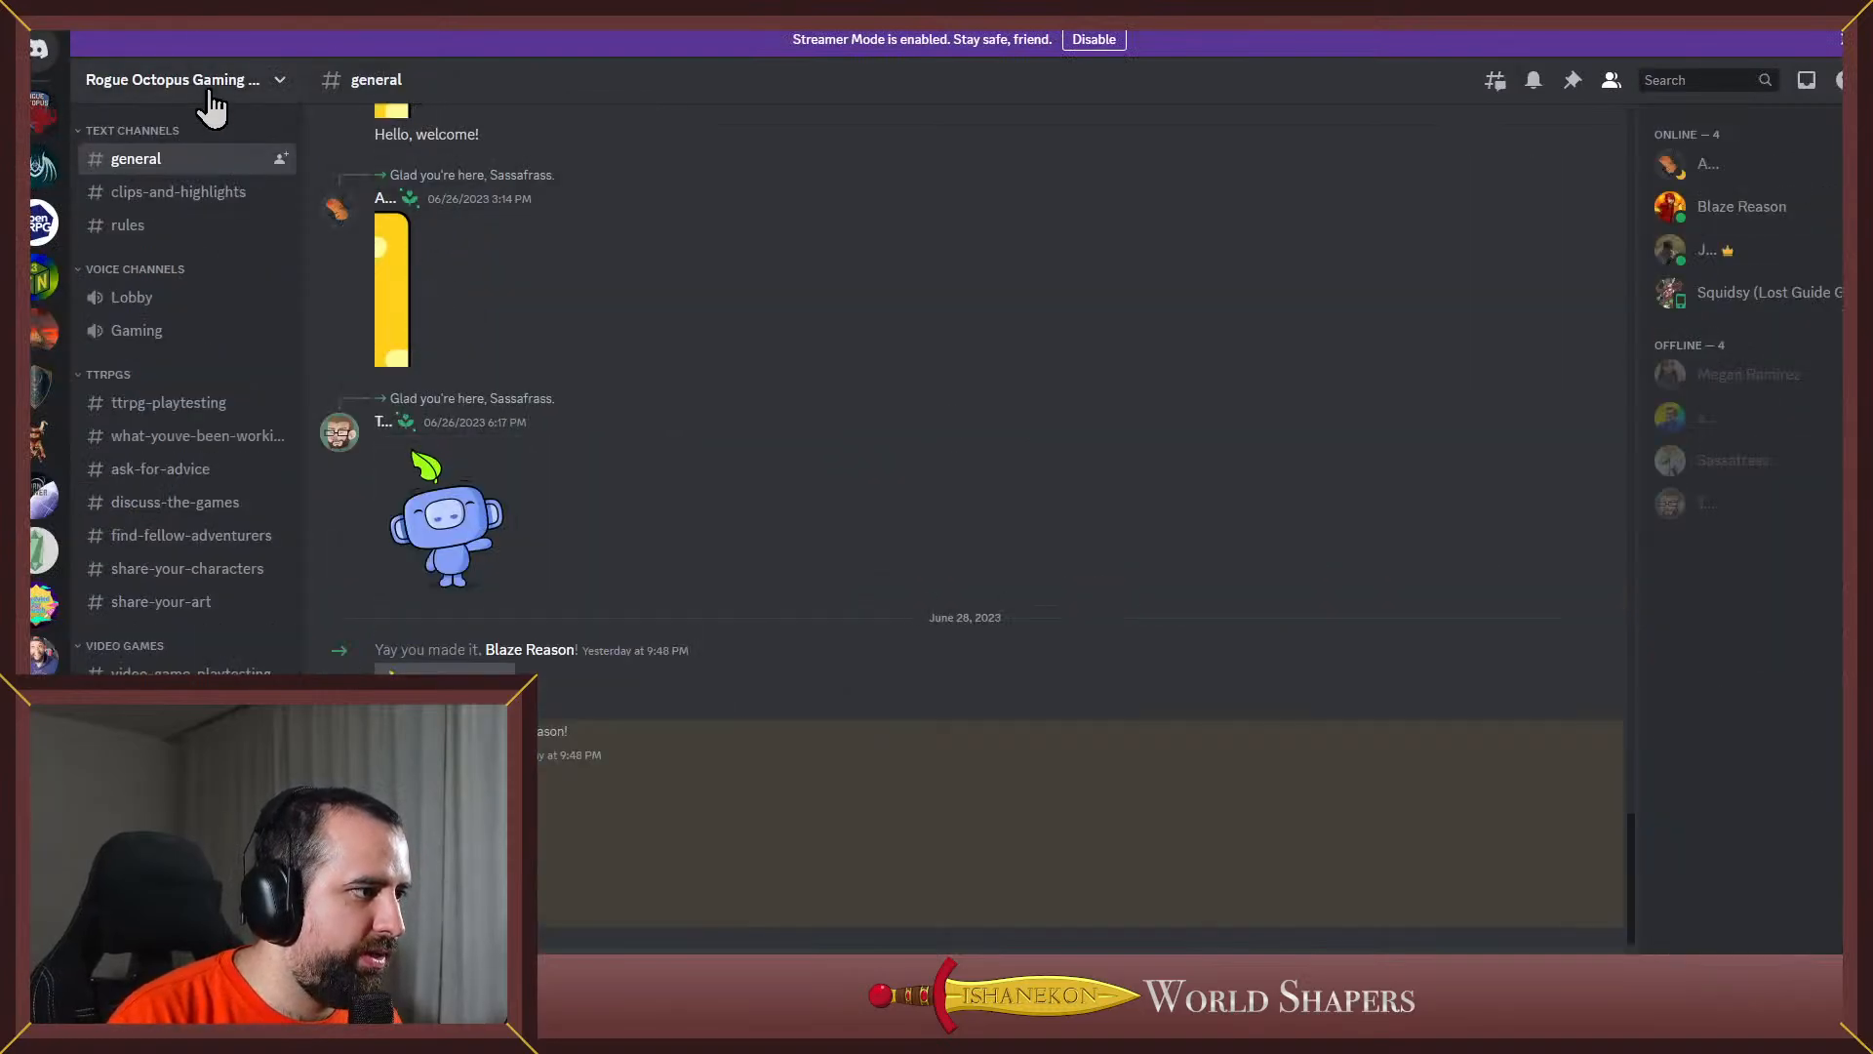
right_click(41, 103)
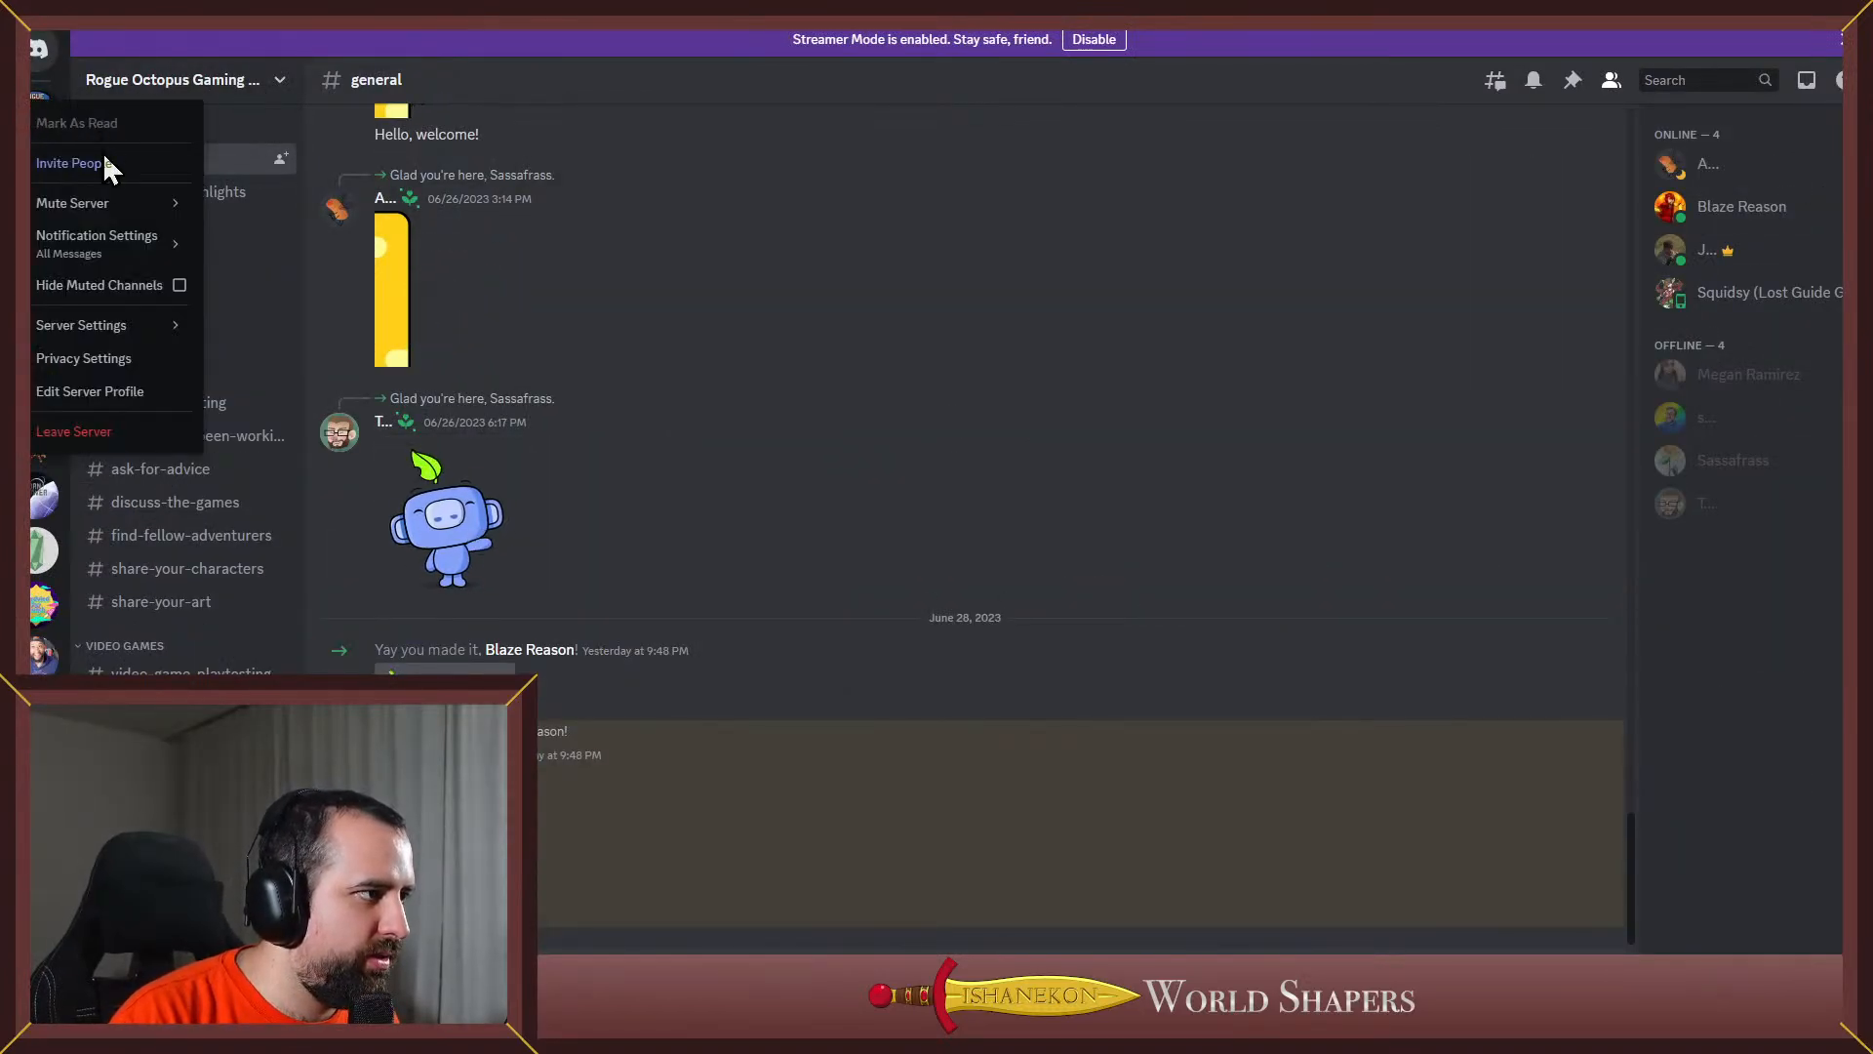
click(103, 167)
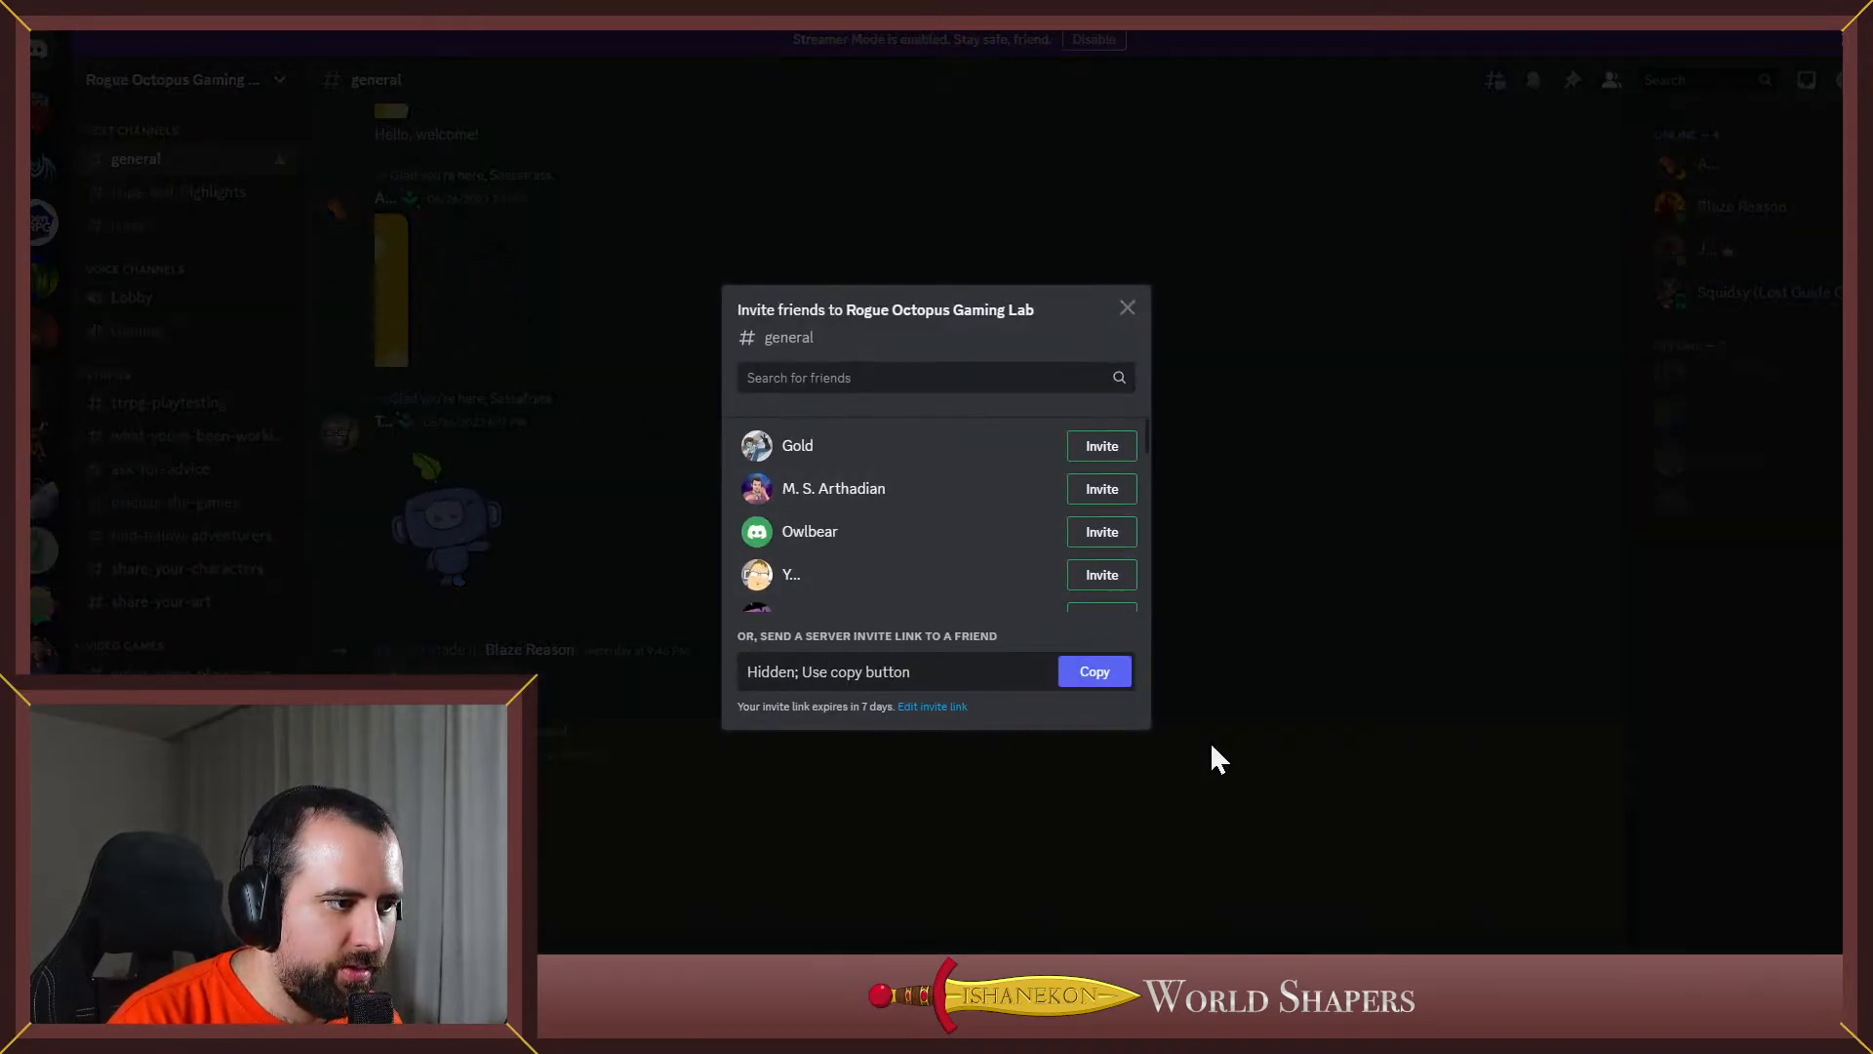
click(1466, 616)
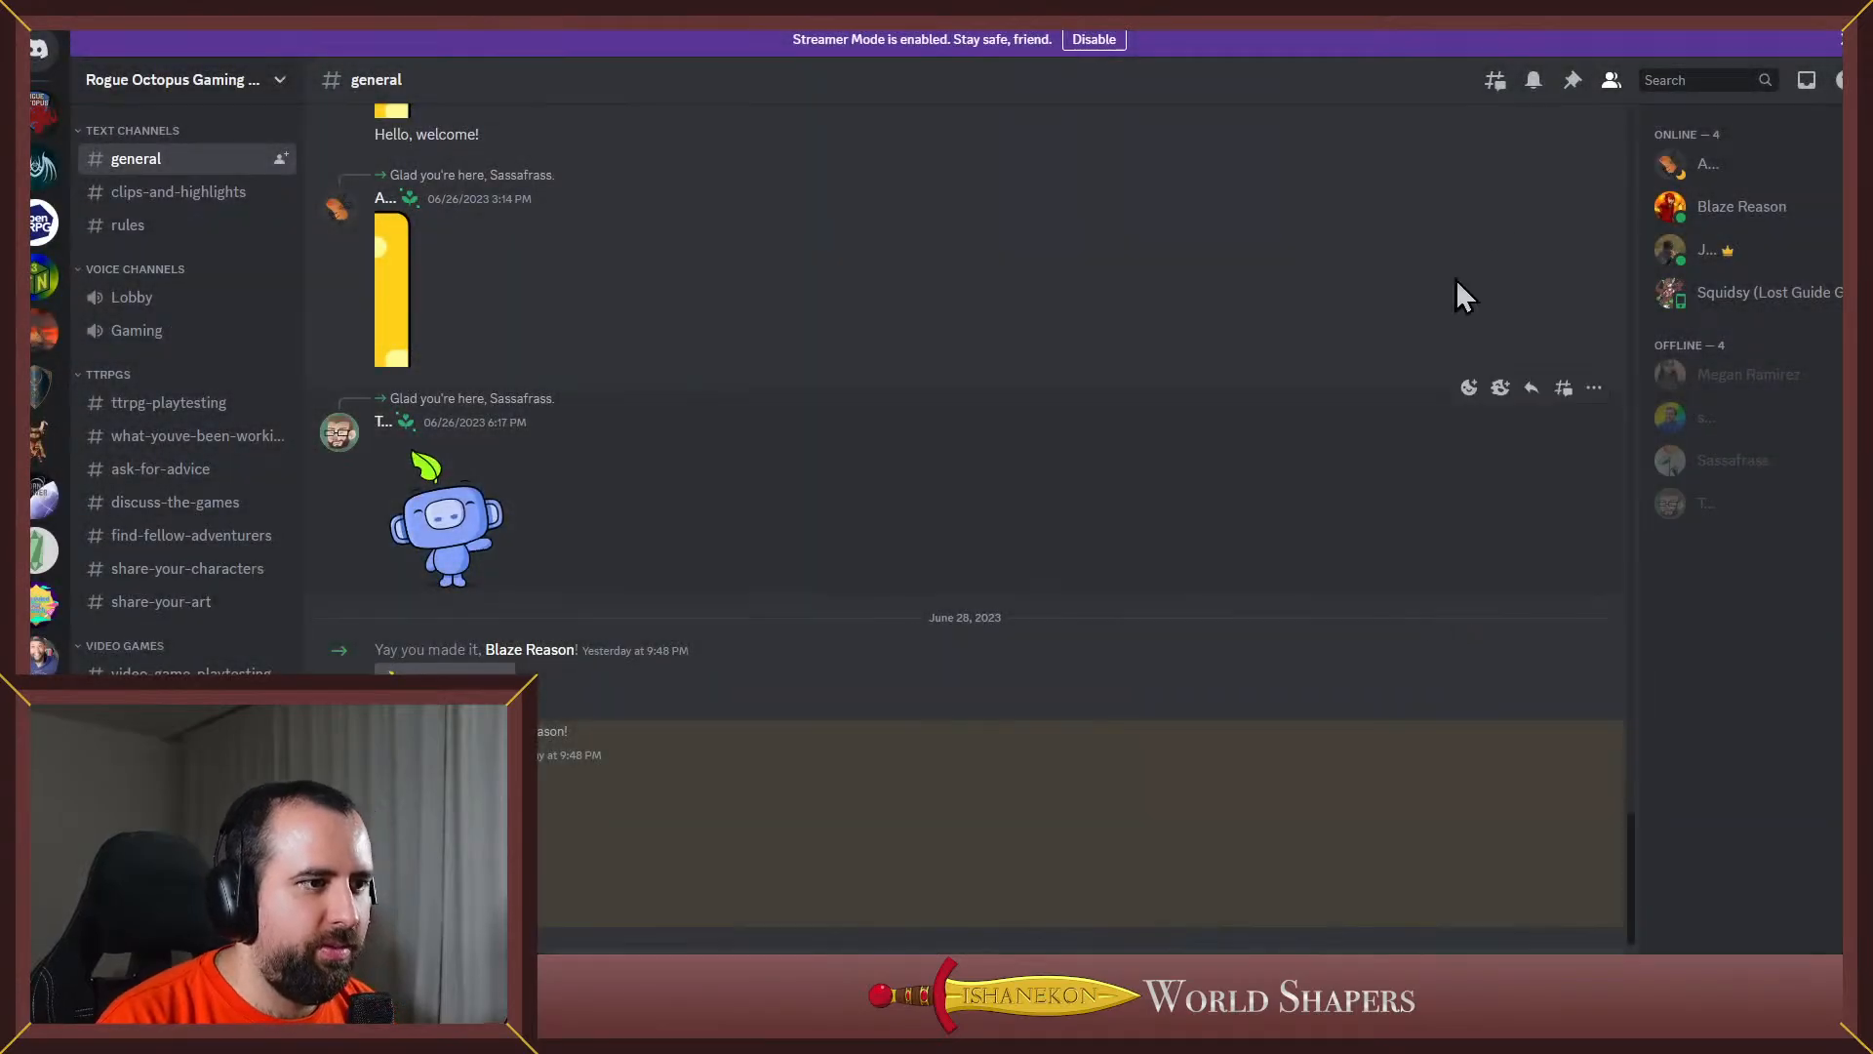
click(1832, 11)
drag(1122, 230, 1122, 1053)
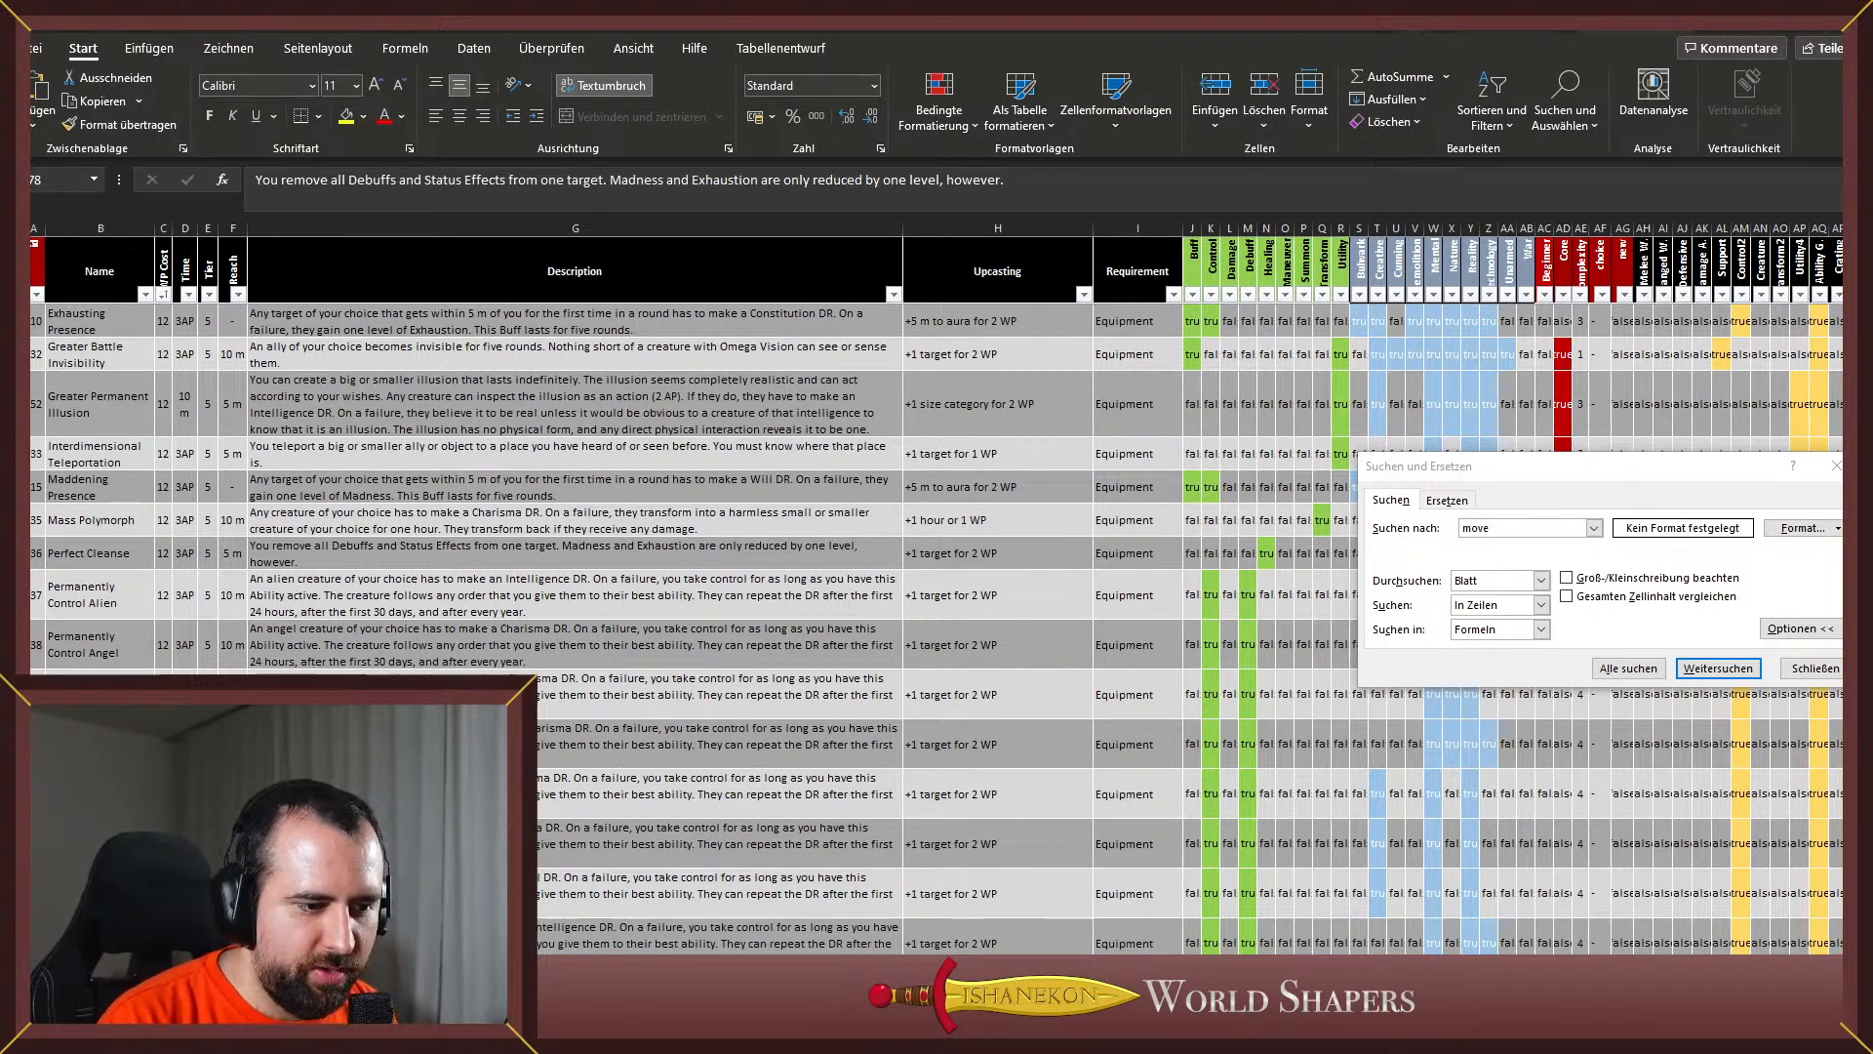
Return to the Excel abilities sheet, check the remaining "move" matches, and close the search
key(alt+Tab)
key(alt+Tab)
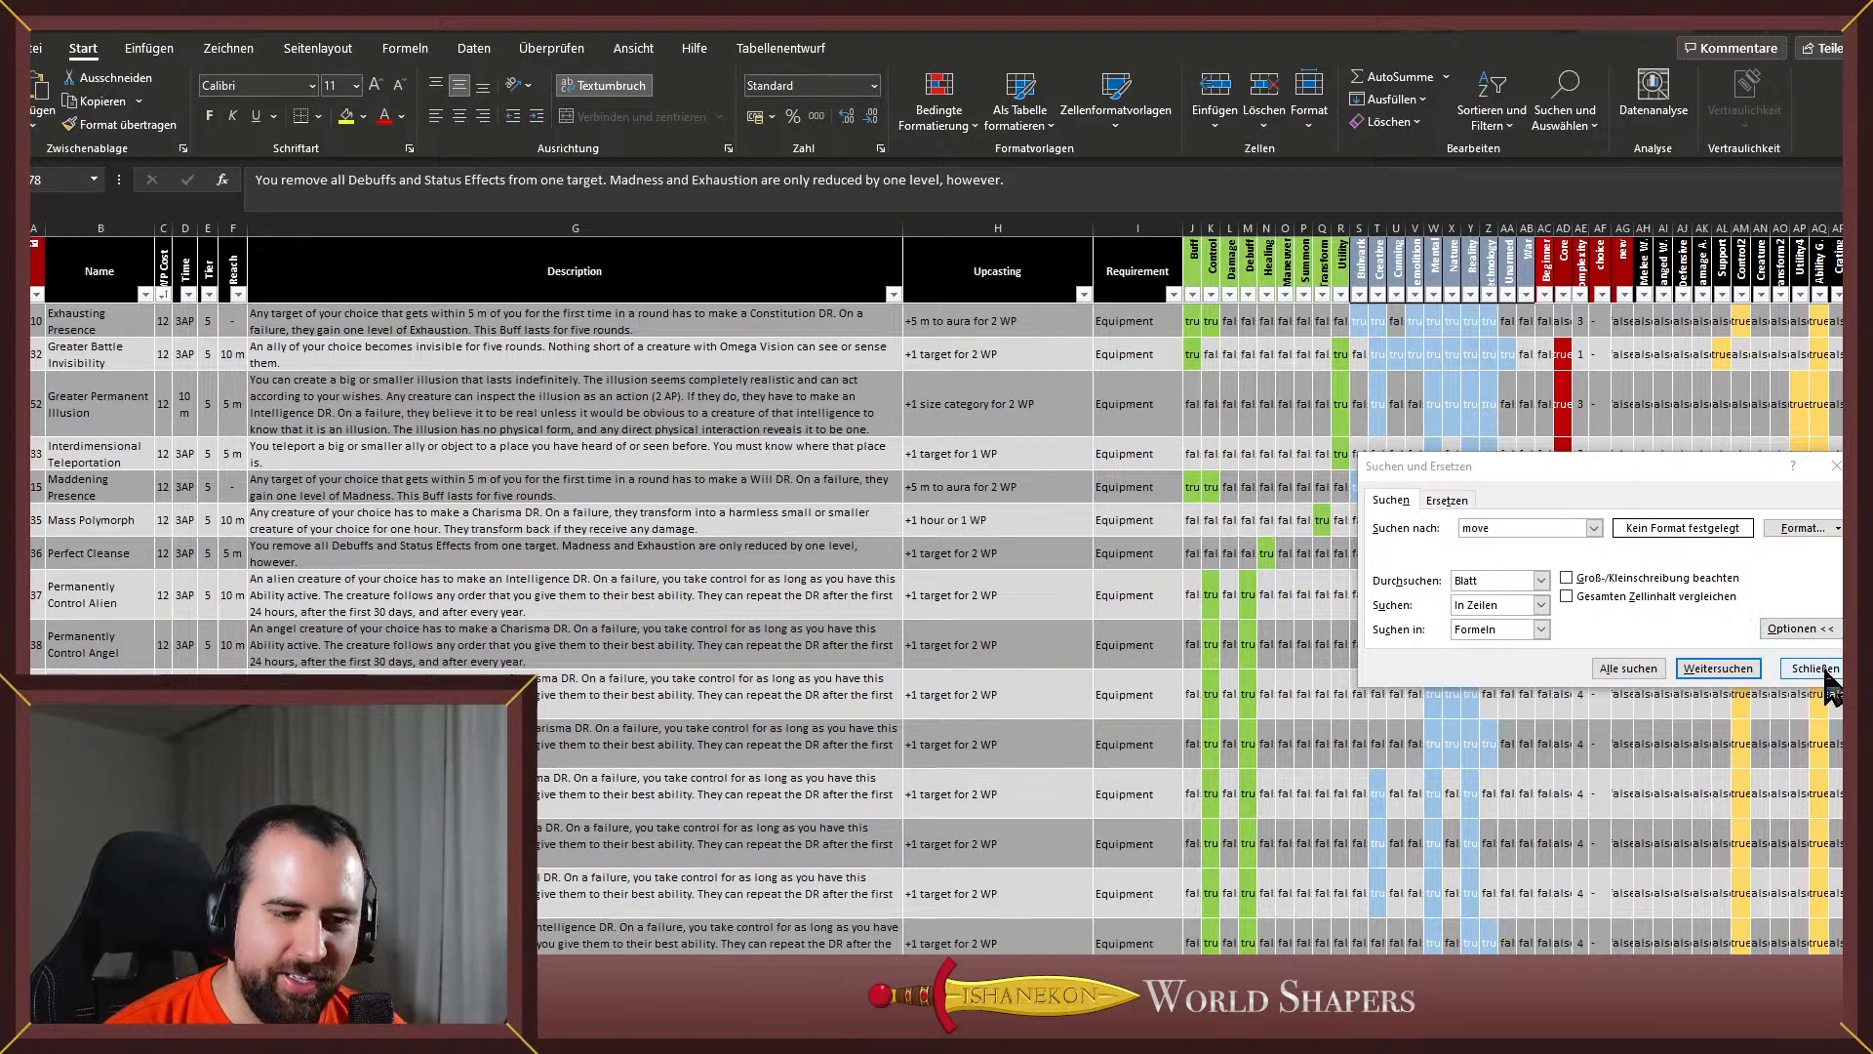
click(1715, 671)
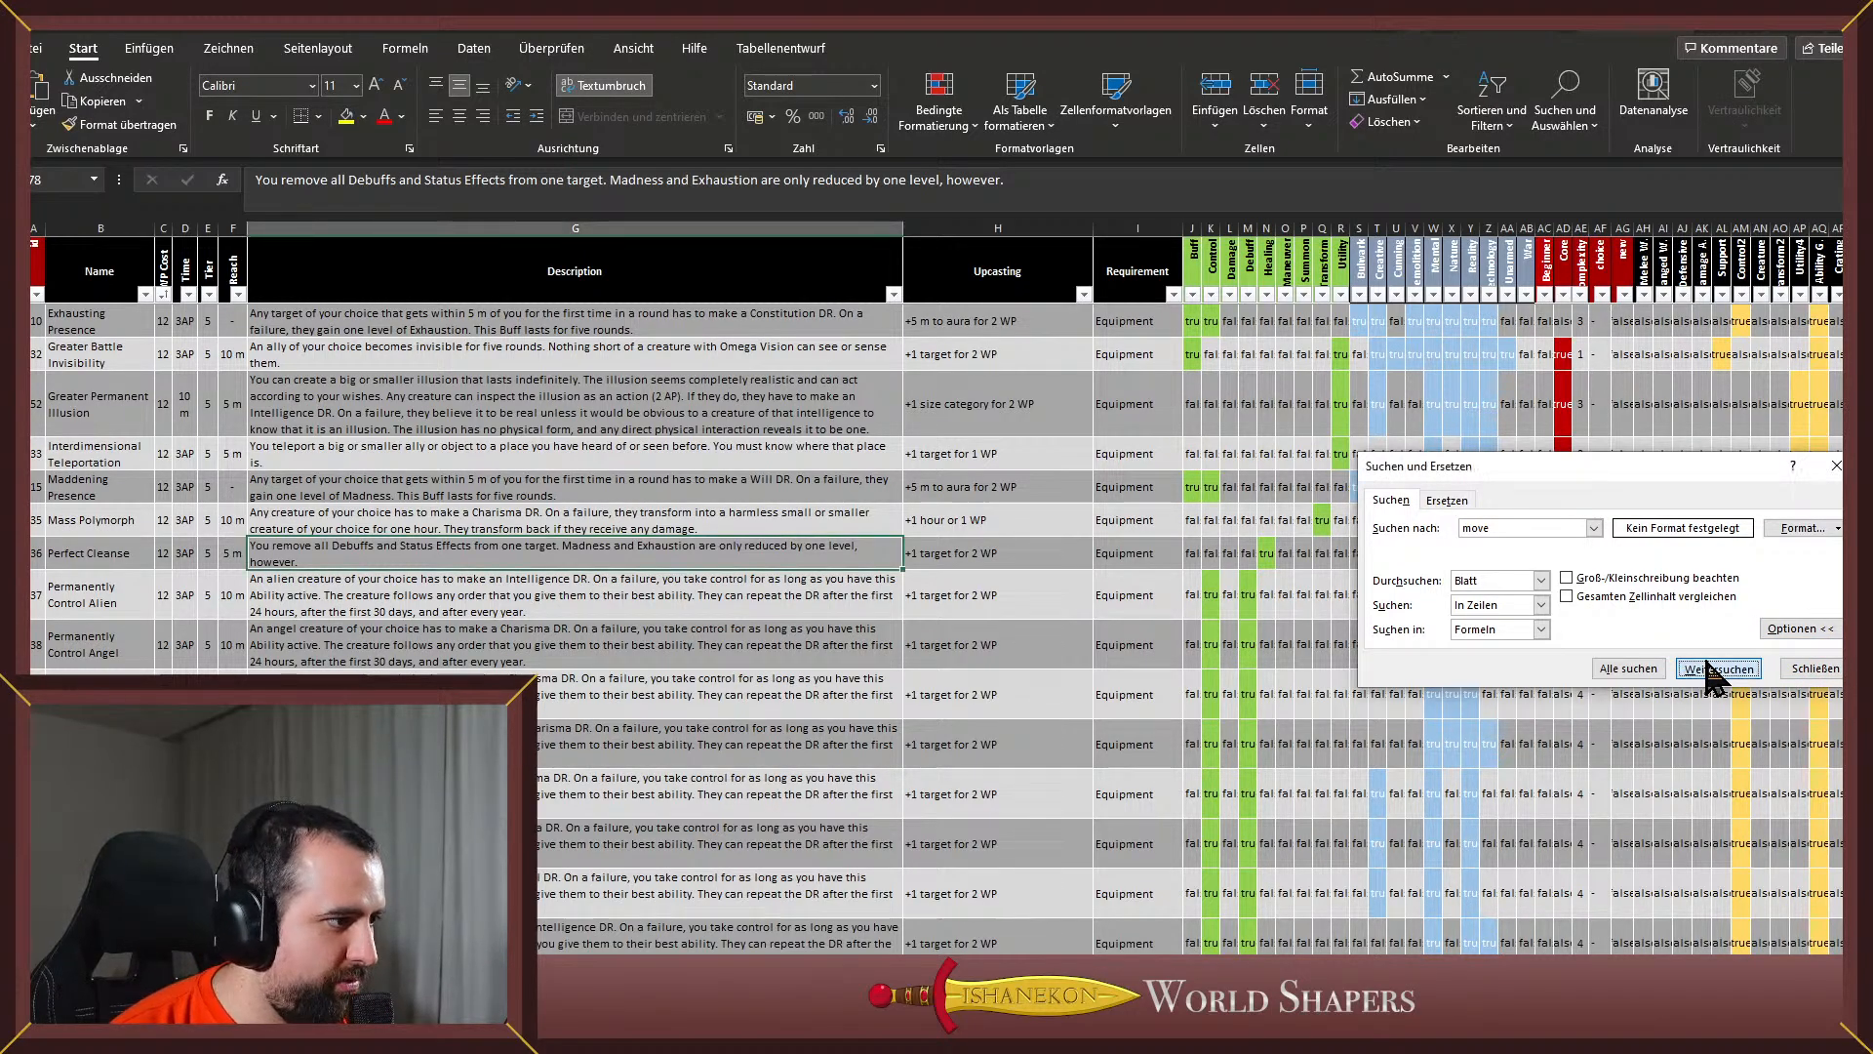
click(1715, 674)
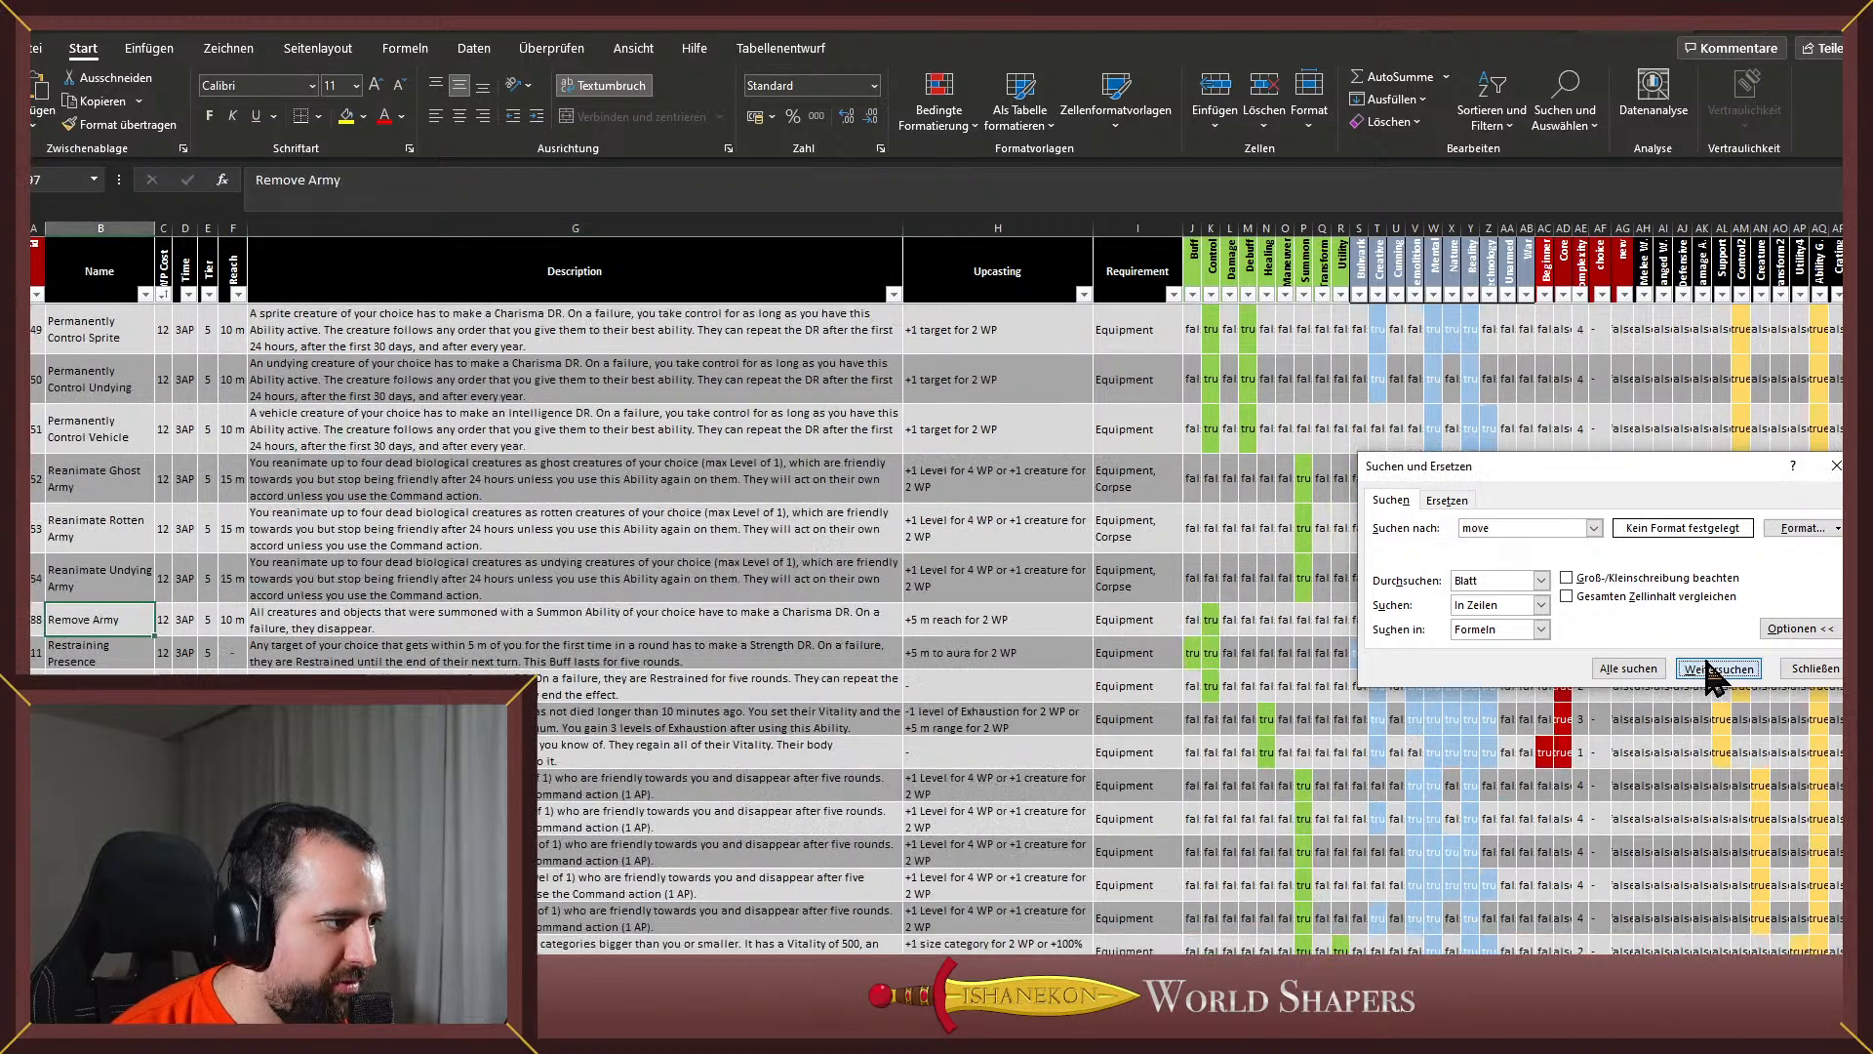
click(1715, 673)
click(1715, 671)
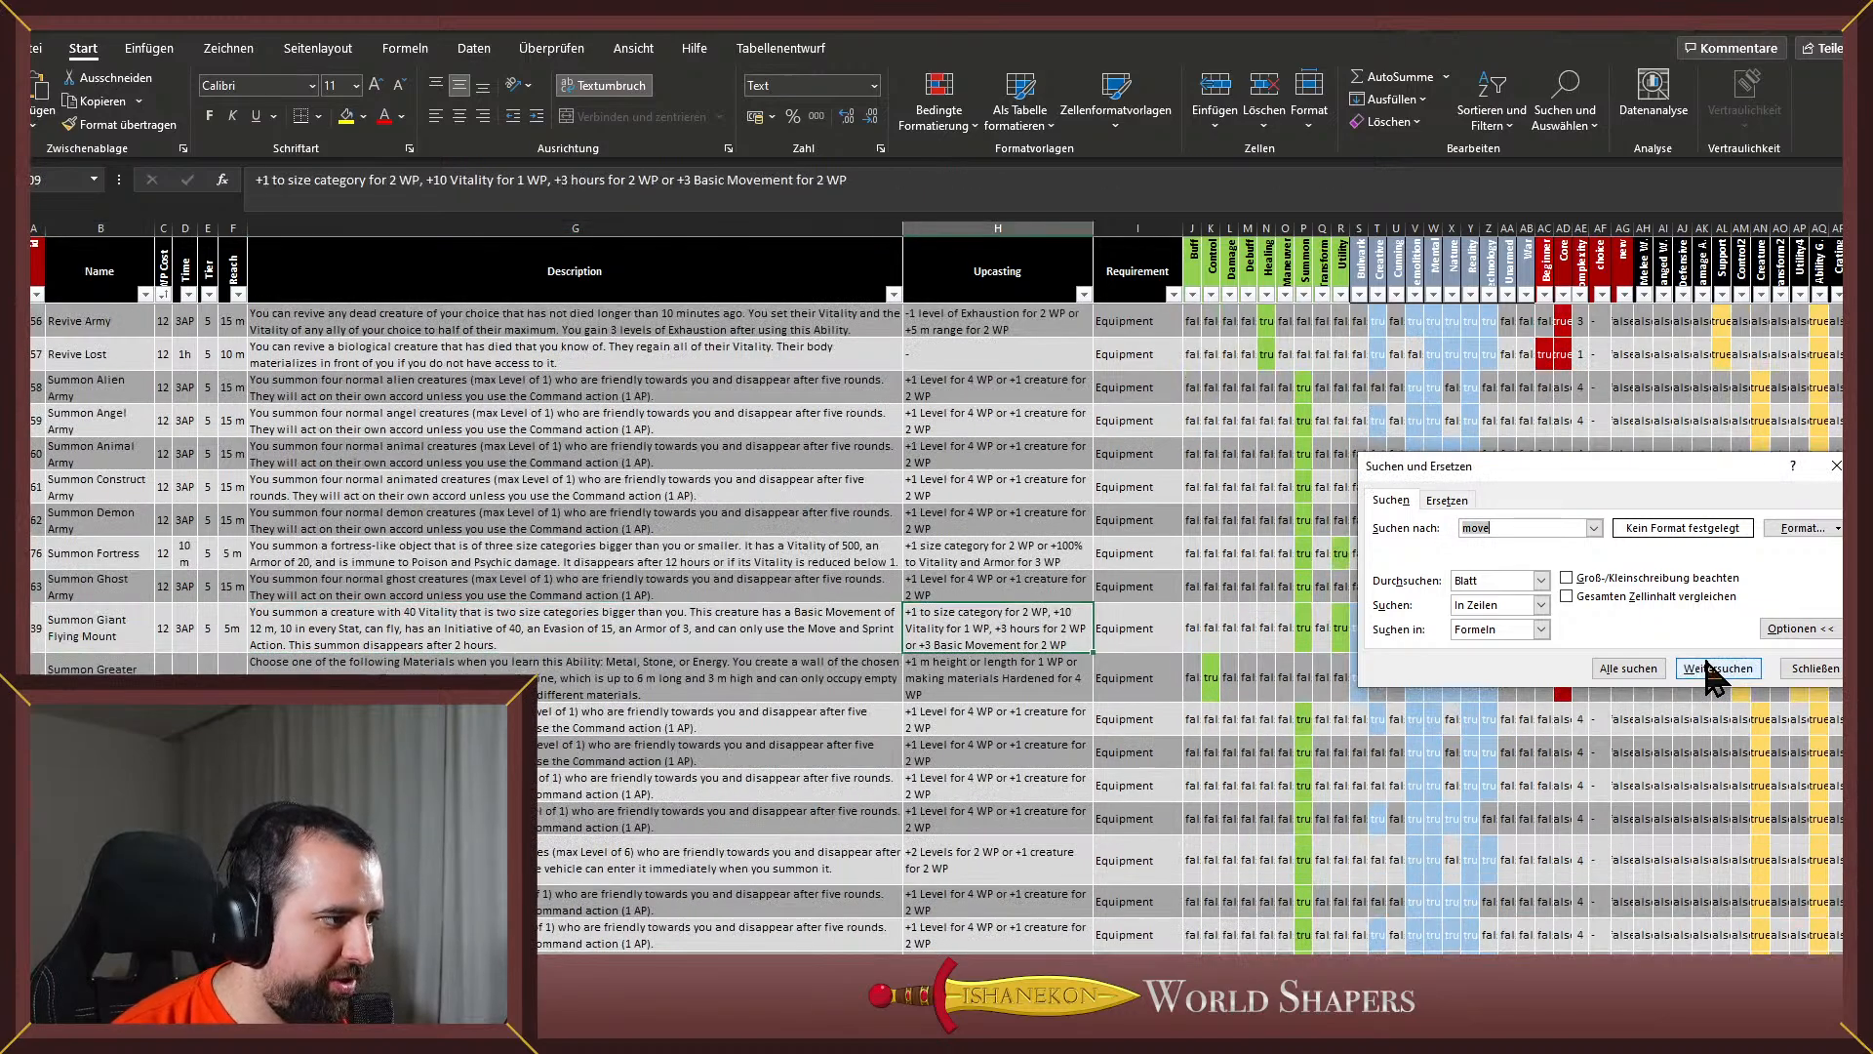
click(1714, 671)
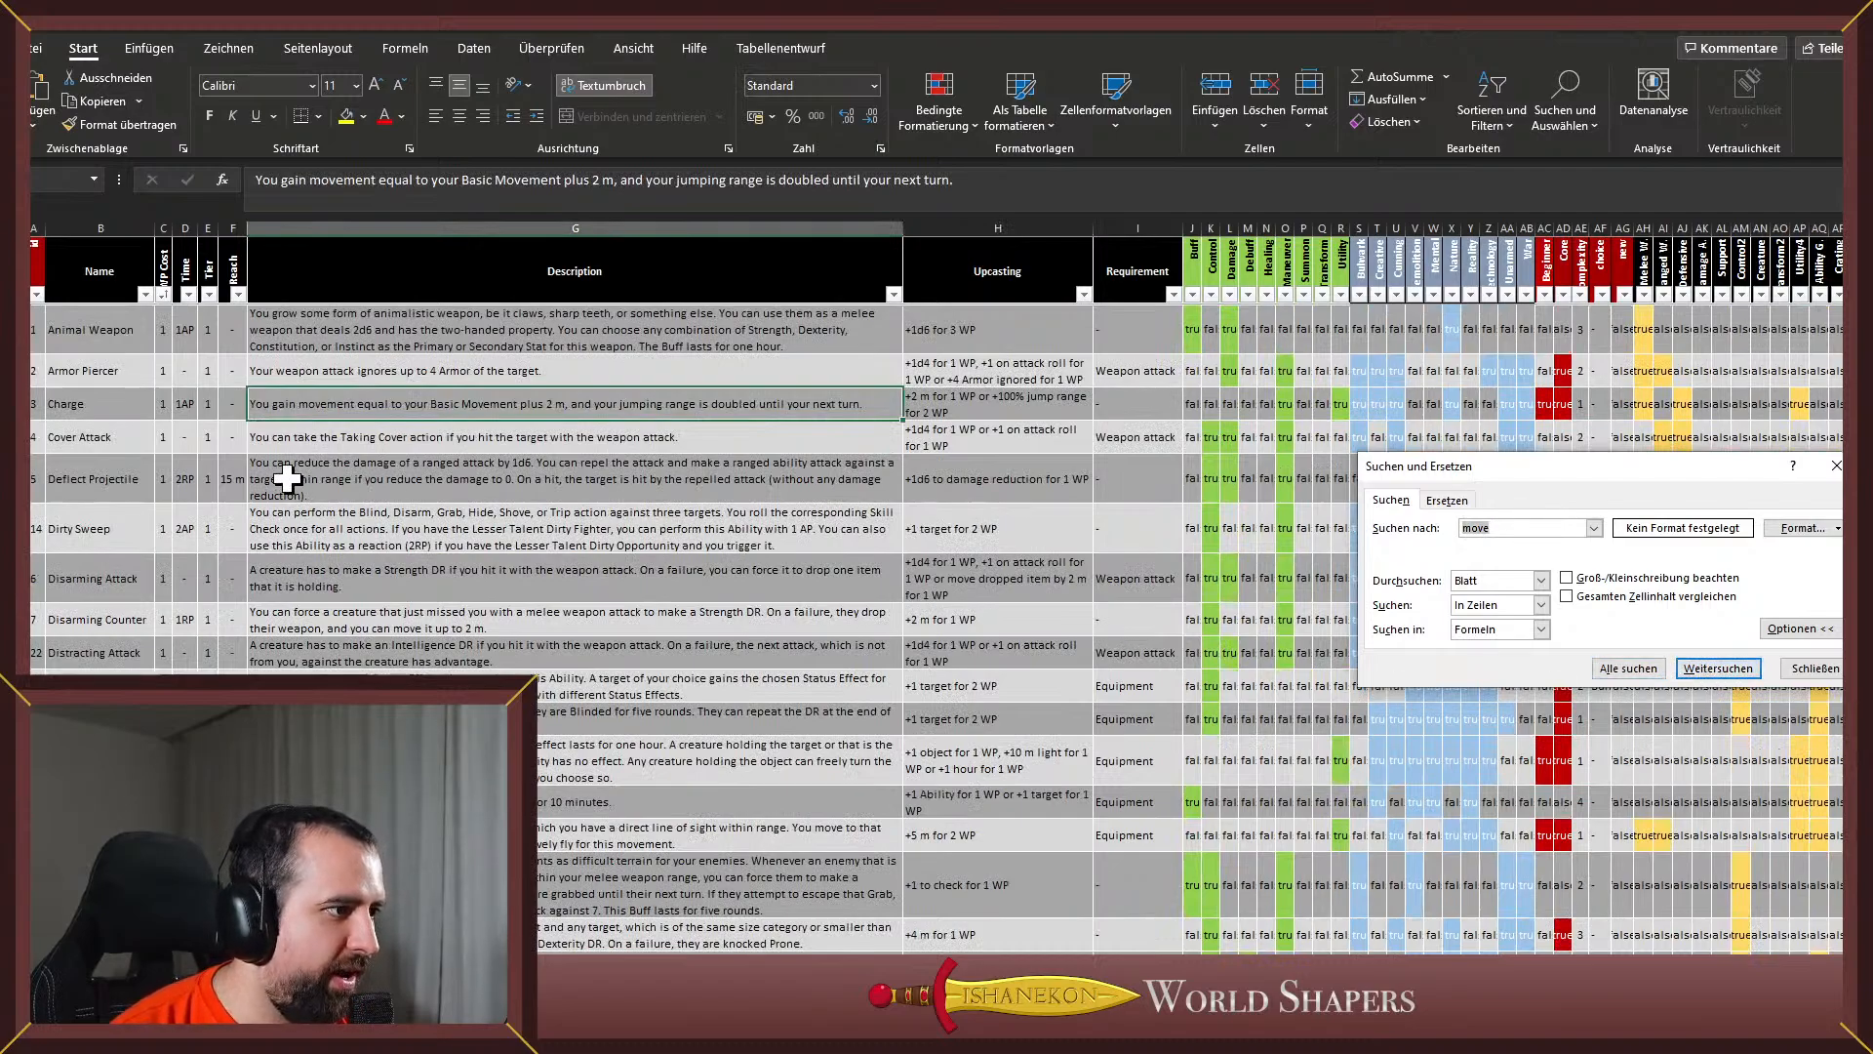
click(1815, 669)
click(532, 390)
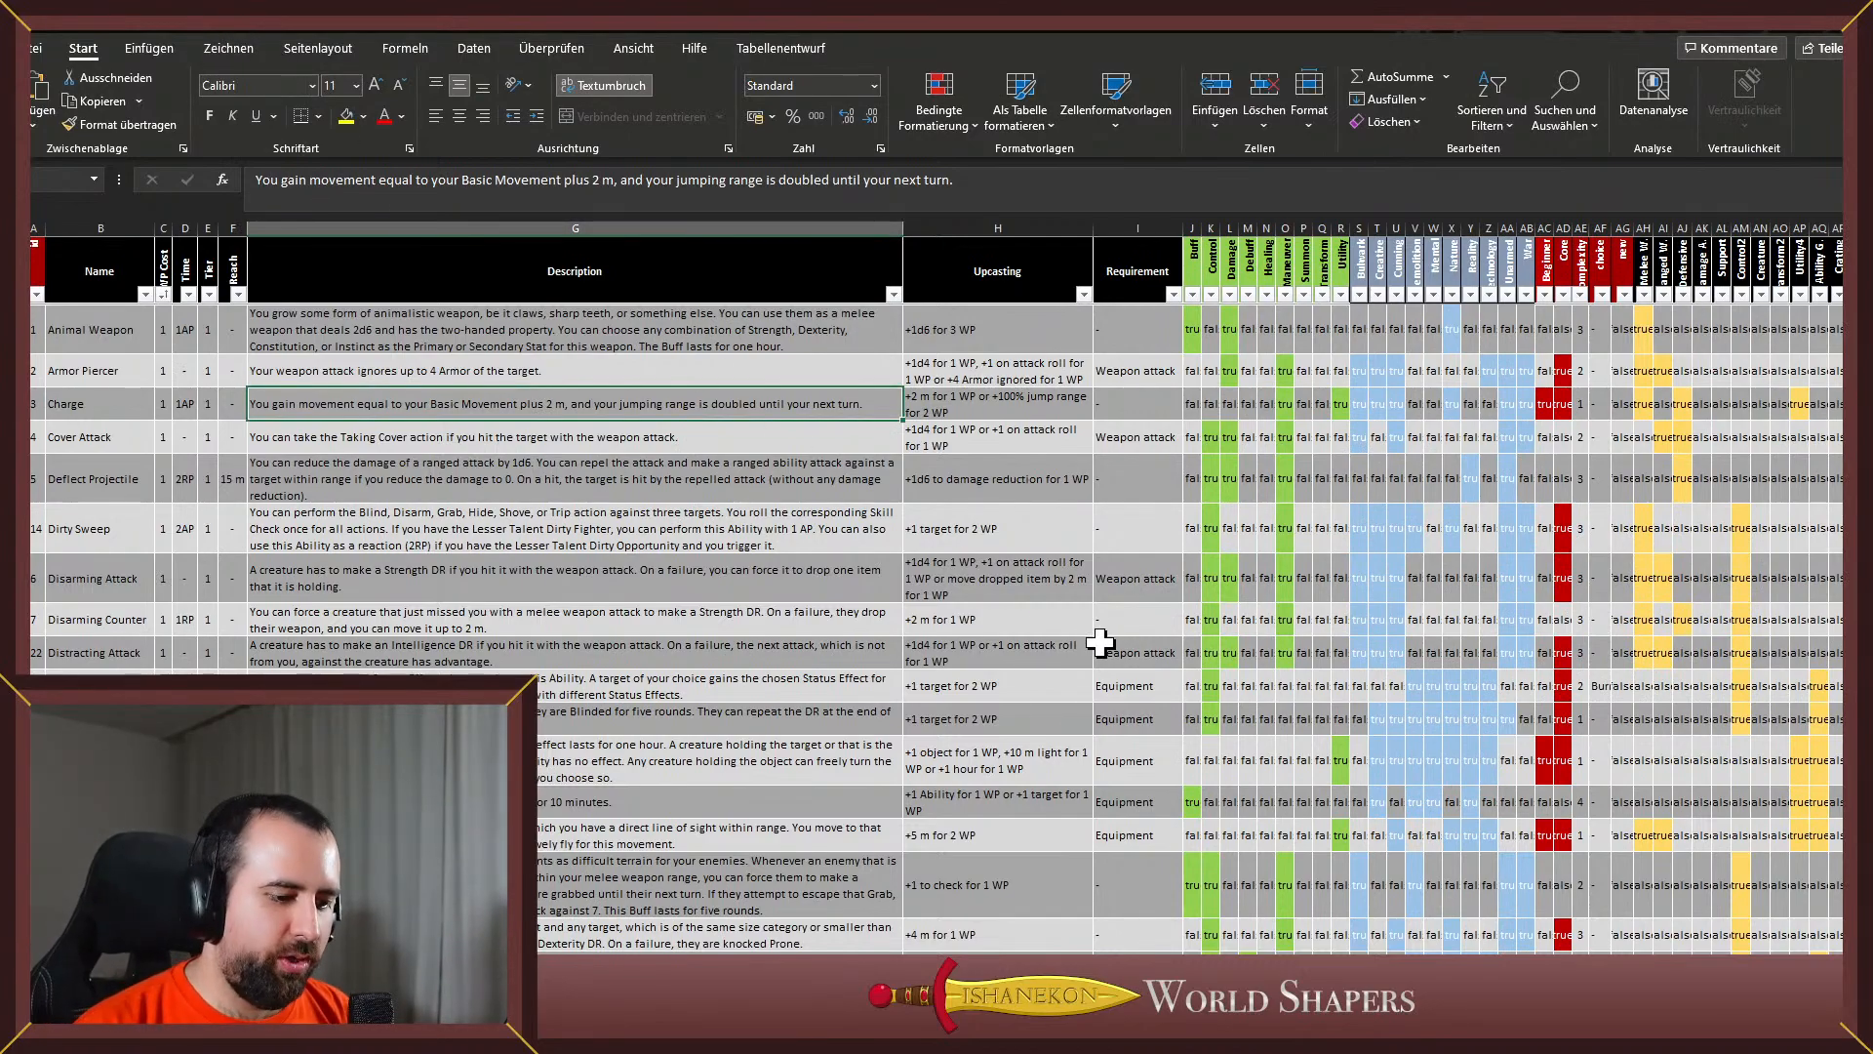
Switch to Notizen.txt in Notepad++ and review the listed ability ideas around "read past of location/item+"
click(1767, 28)
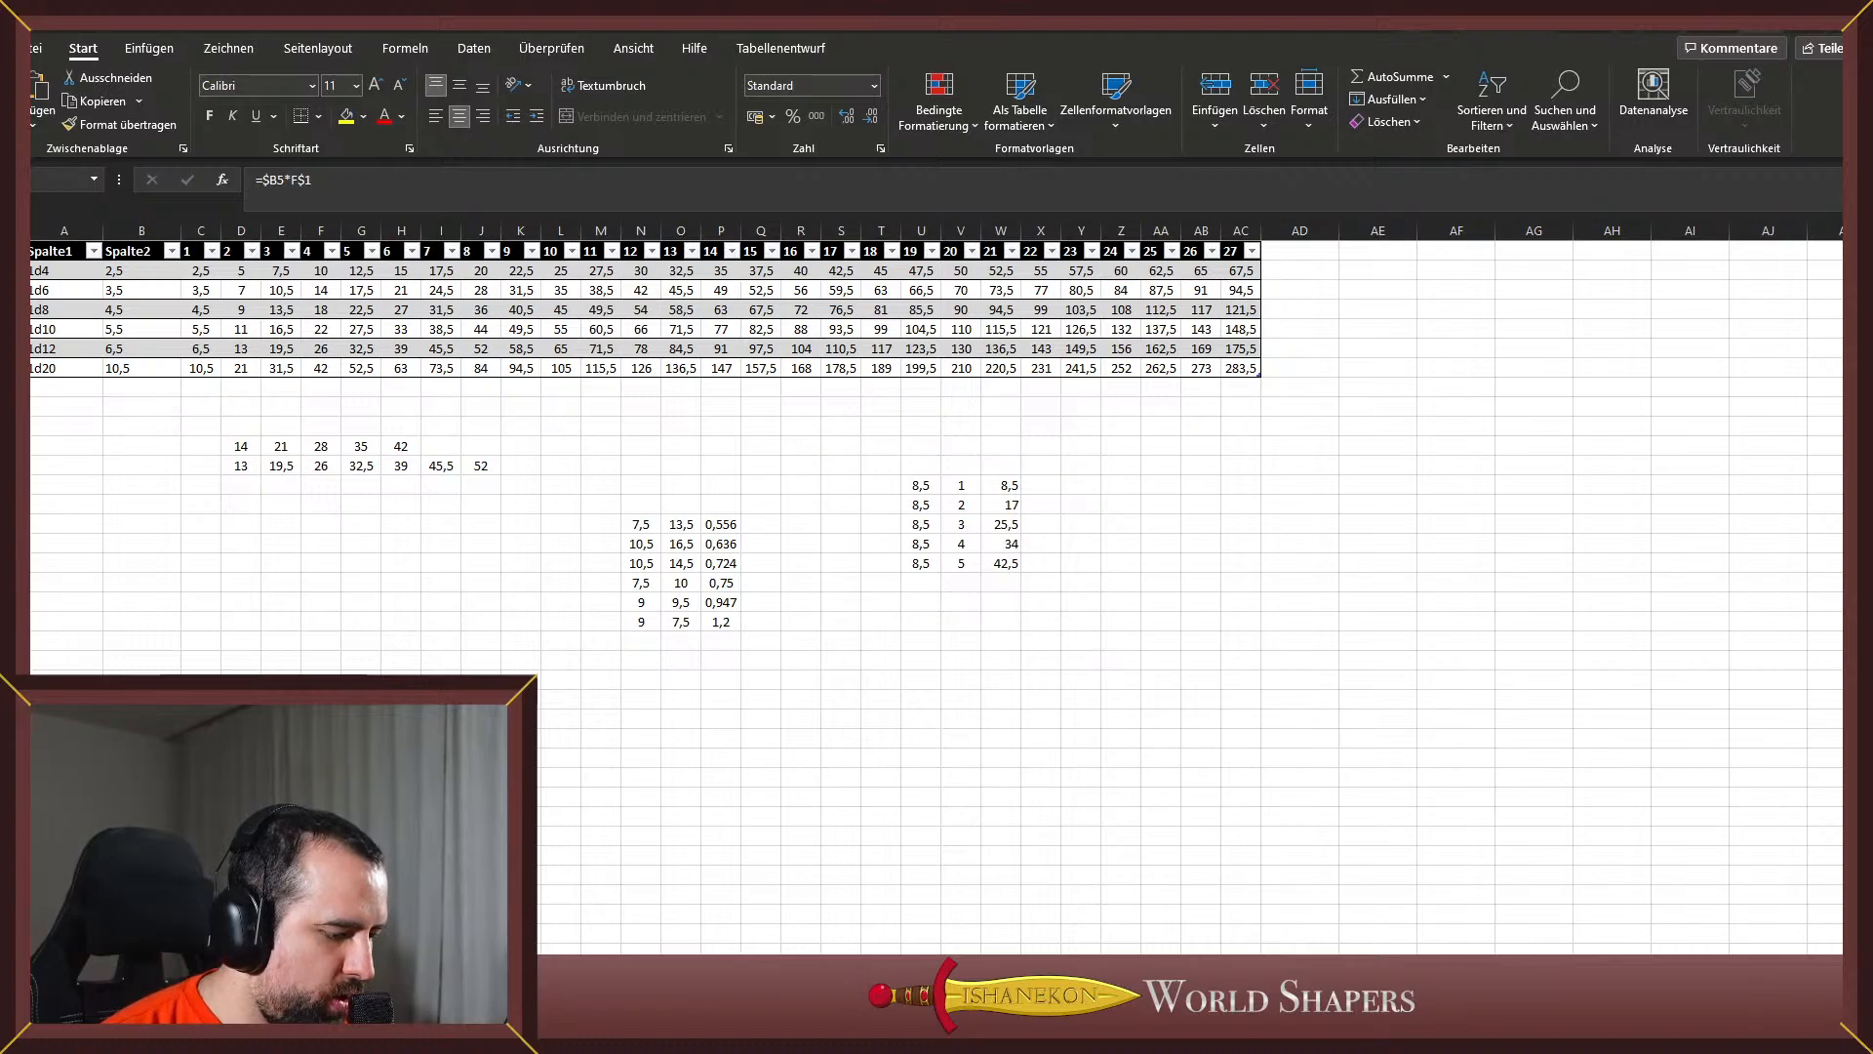
key(alt+Tab)
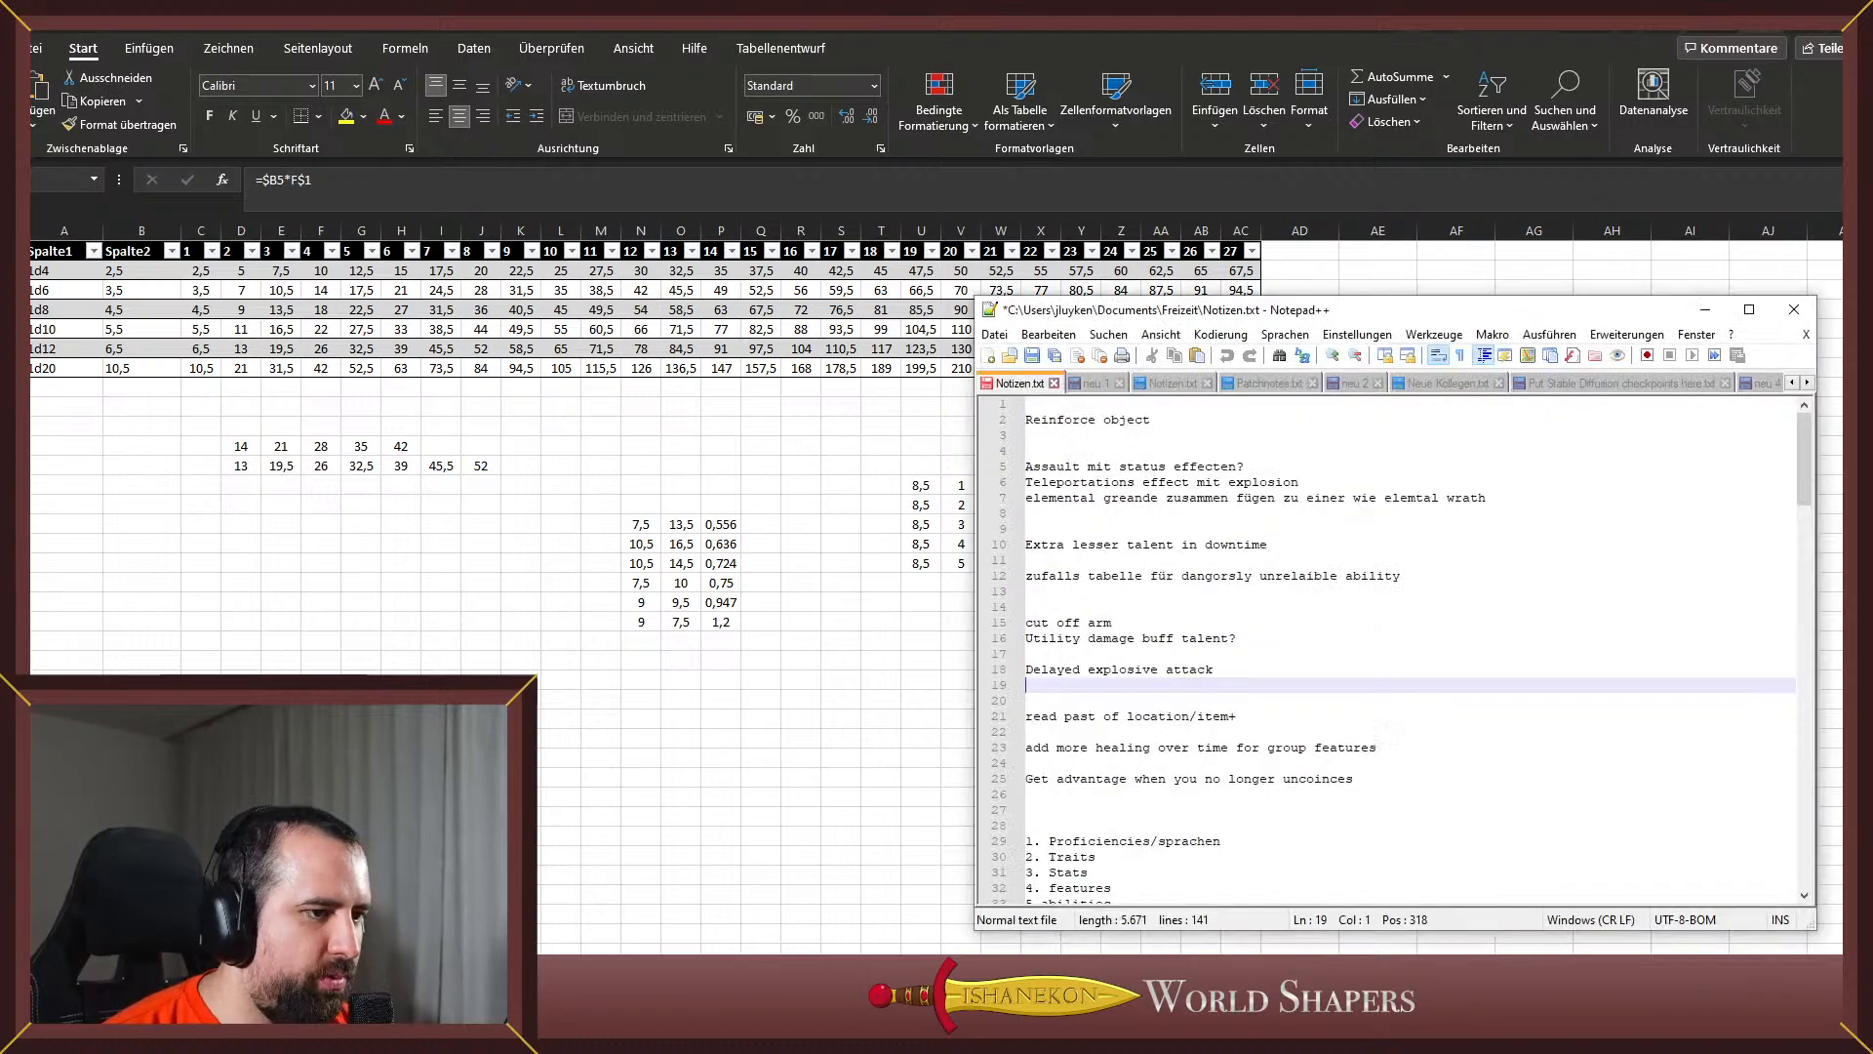
click(1229, 638)
click(1228, 675)
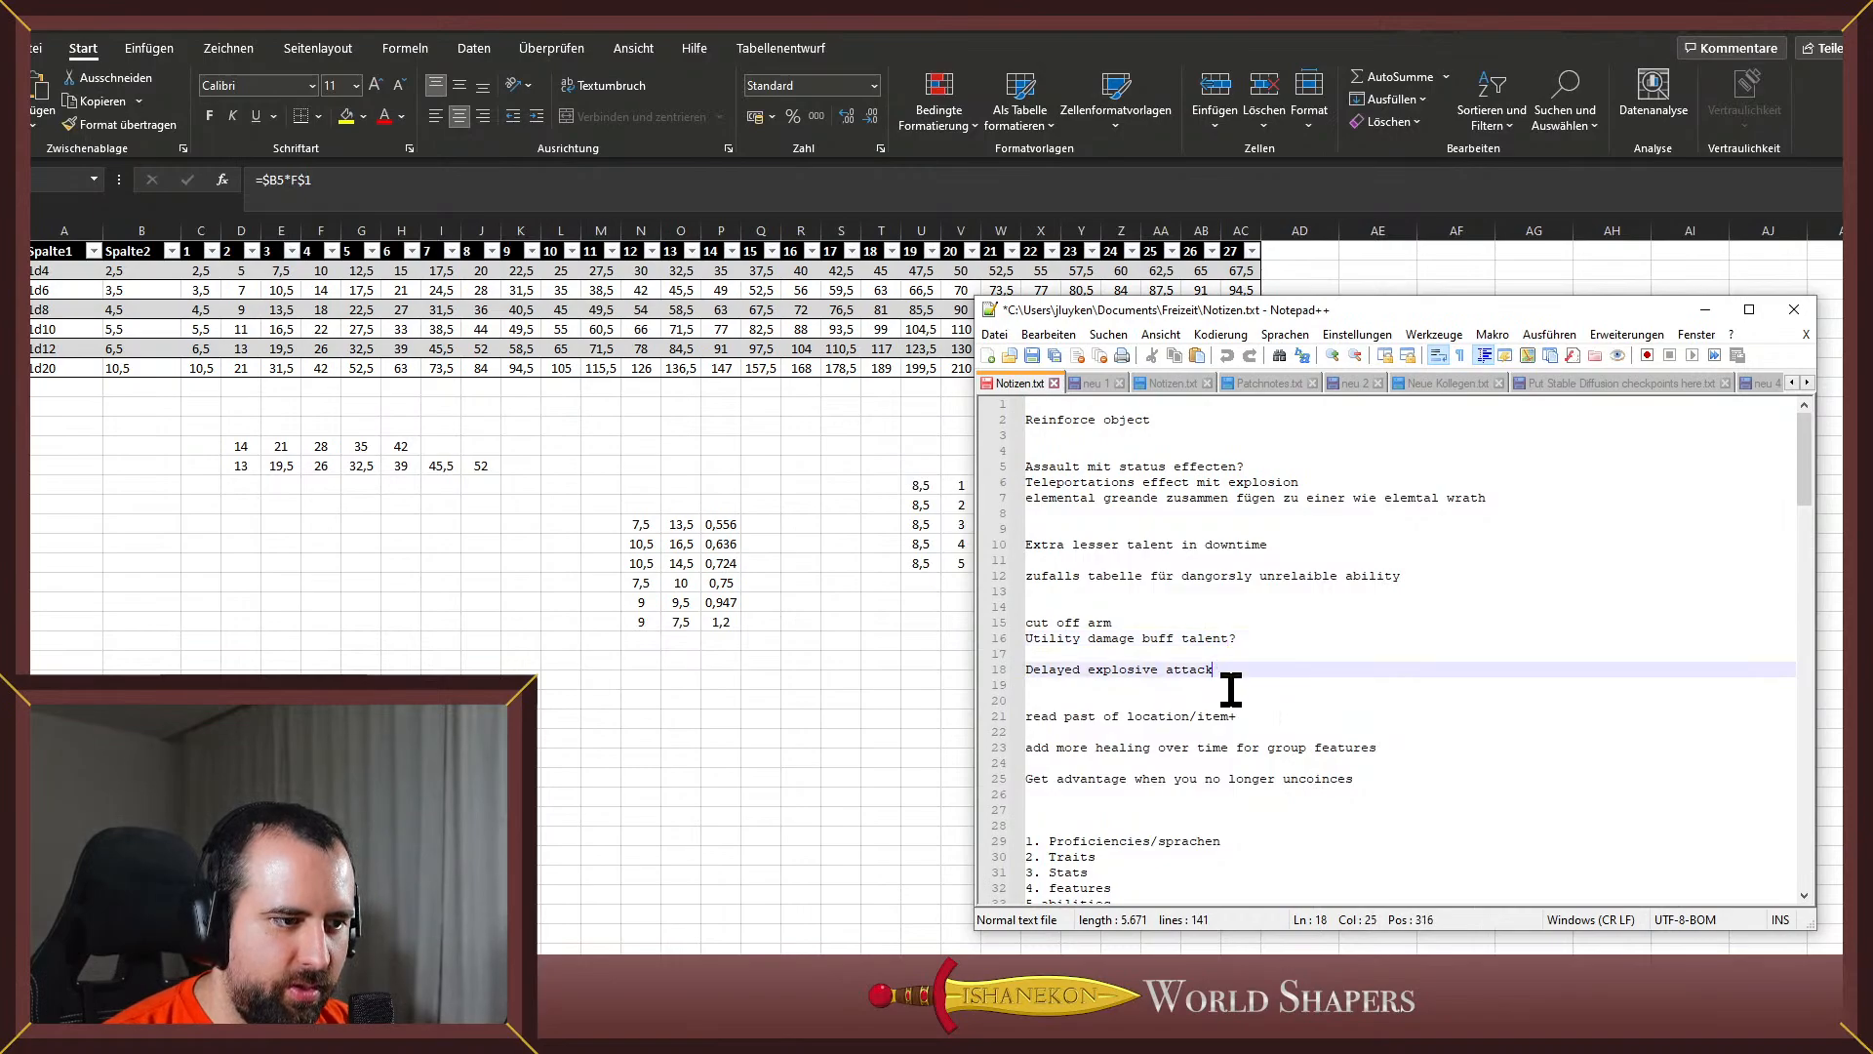
click(1256, 718)
scroll(1331, 740, down, 1)
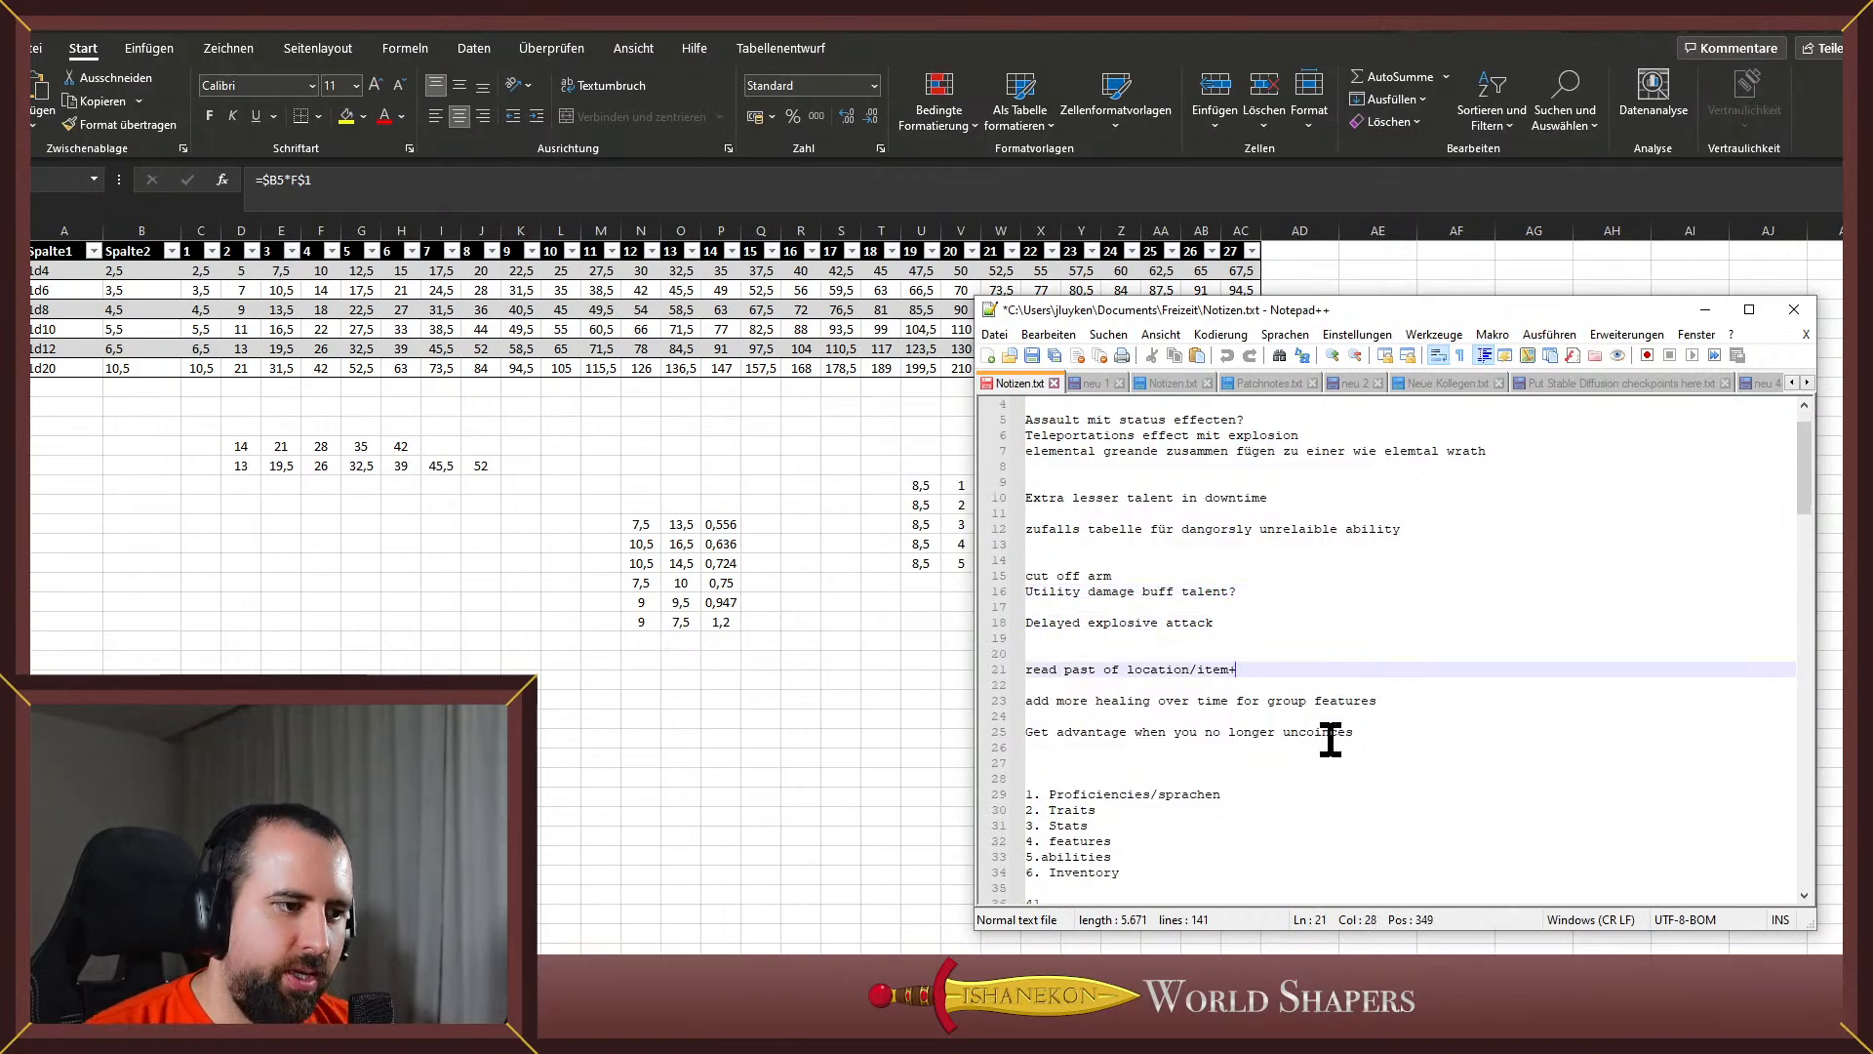
drag(1027, 670, 1254, 669)
click(1260, 669)
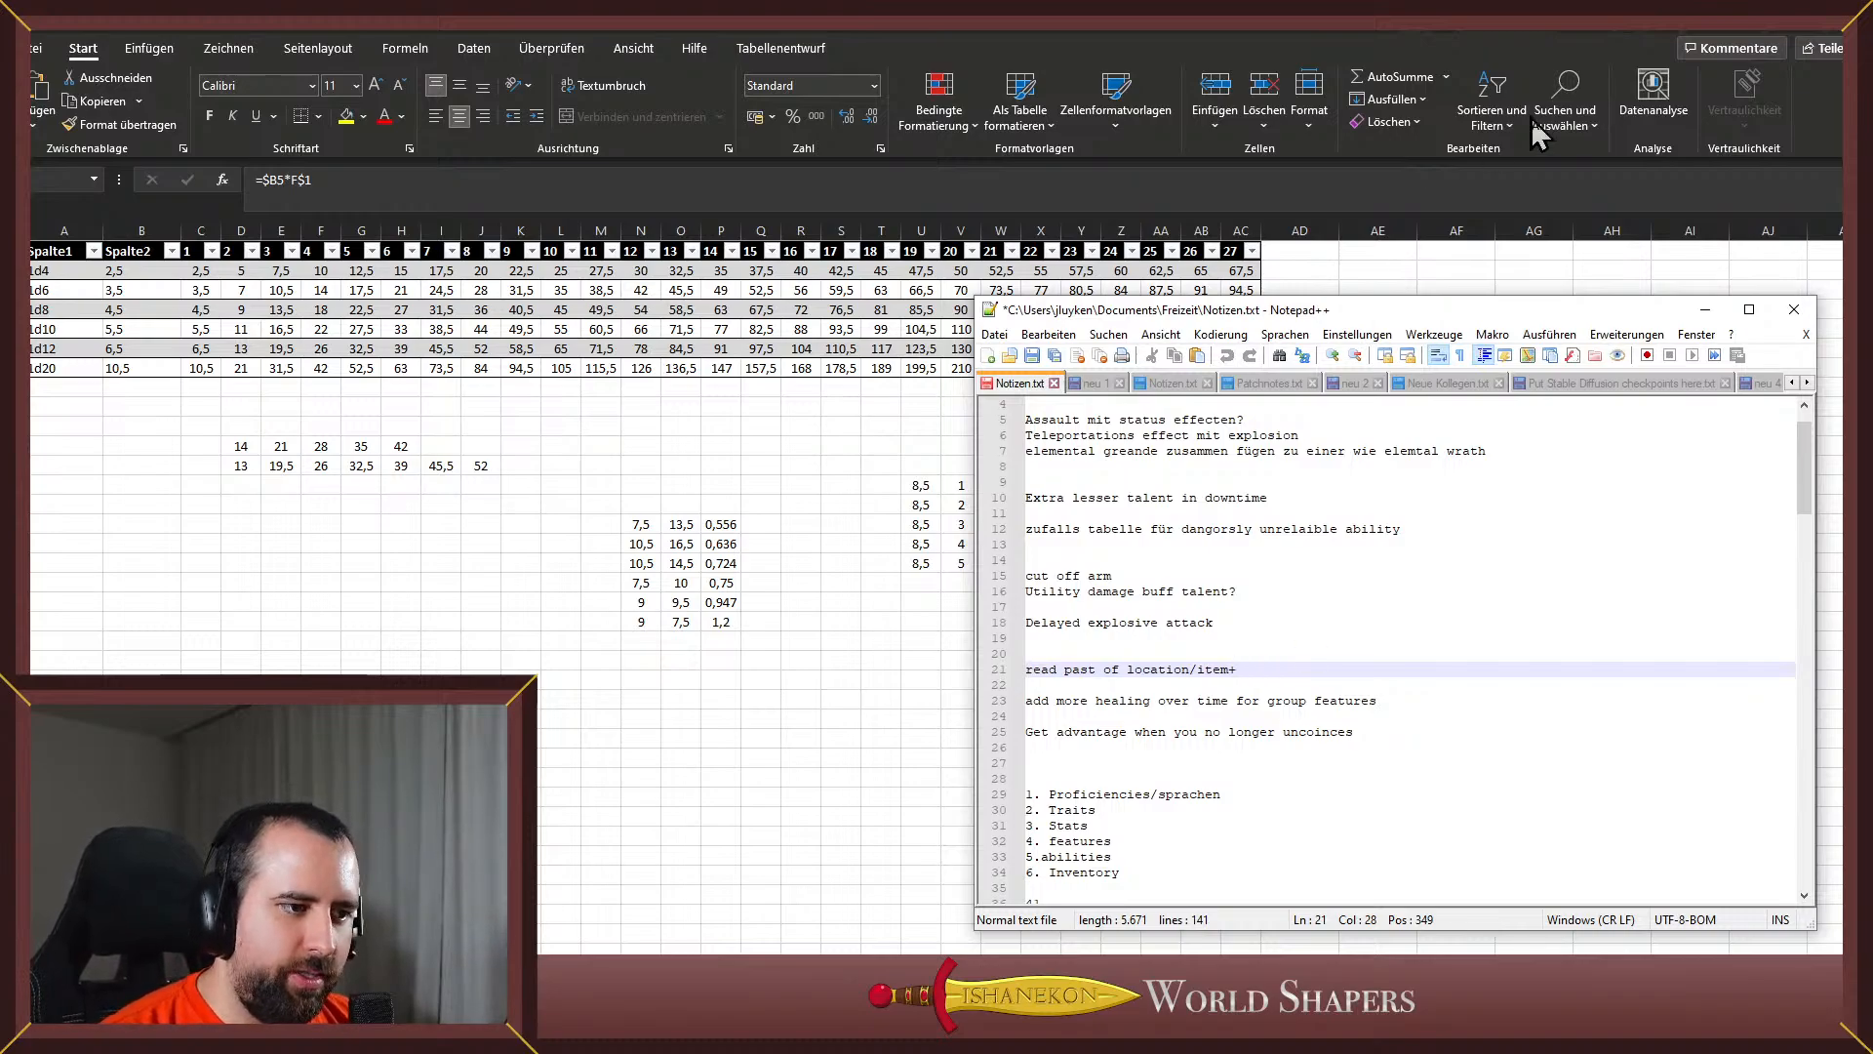
click(1703, 312)
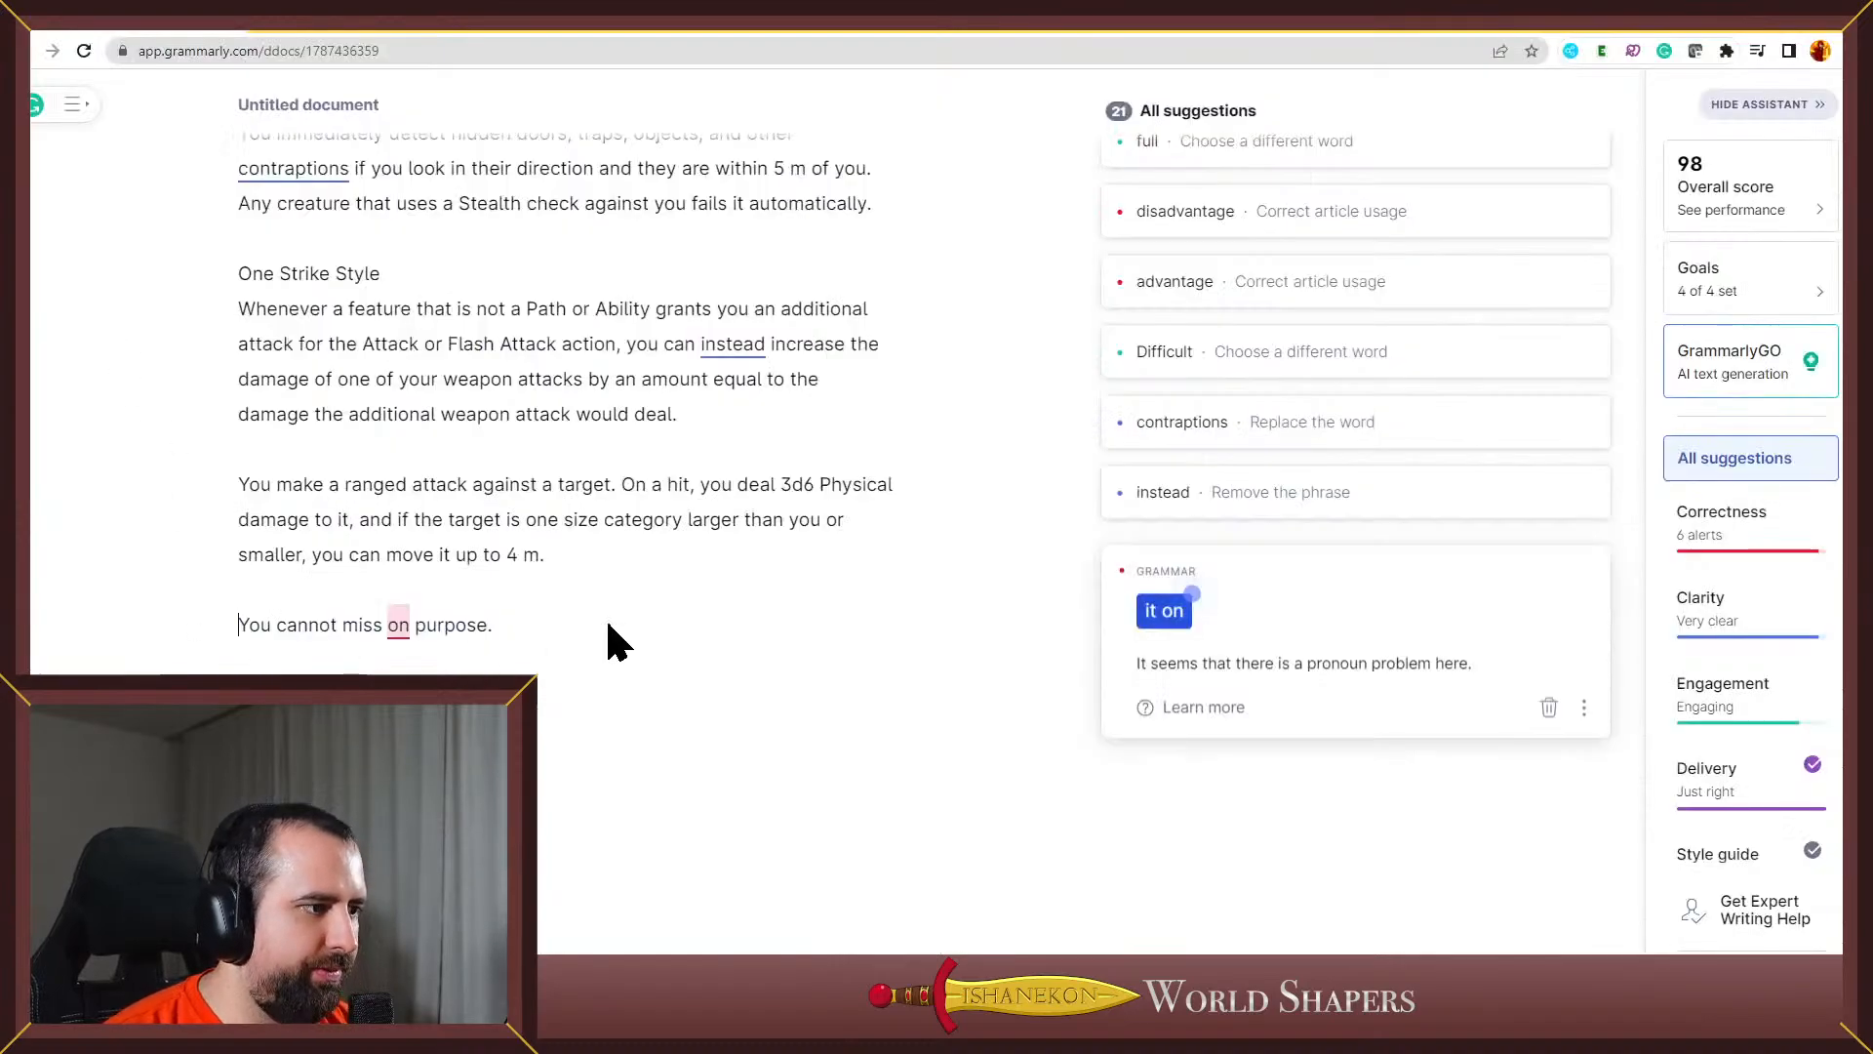
In the Grammarly document, add the ability title "Read Object History" beneath the line "You cannot miss on purpose."
click(606, 636)
key(Return)
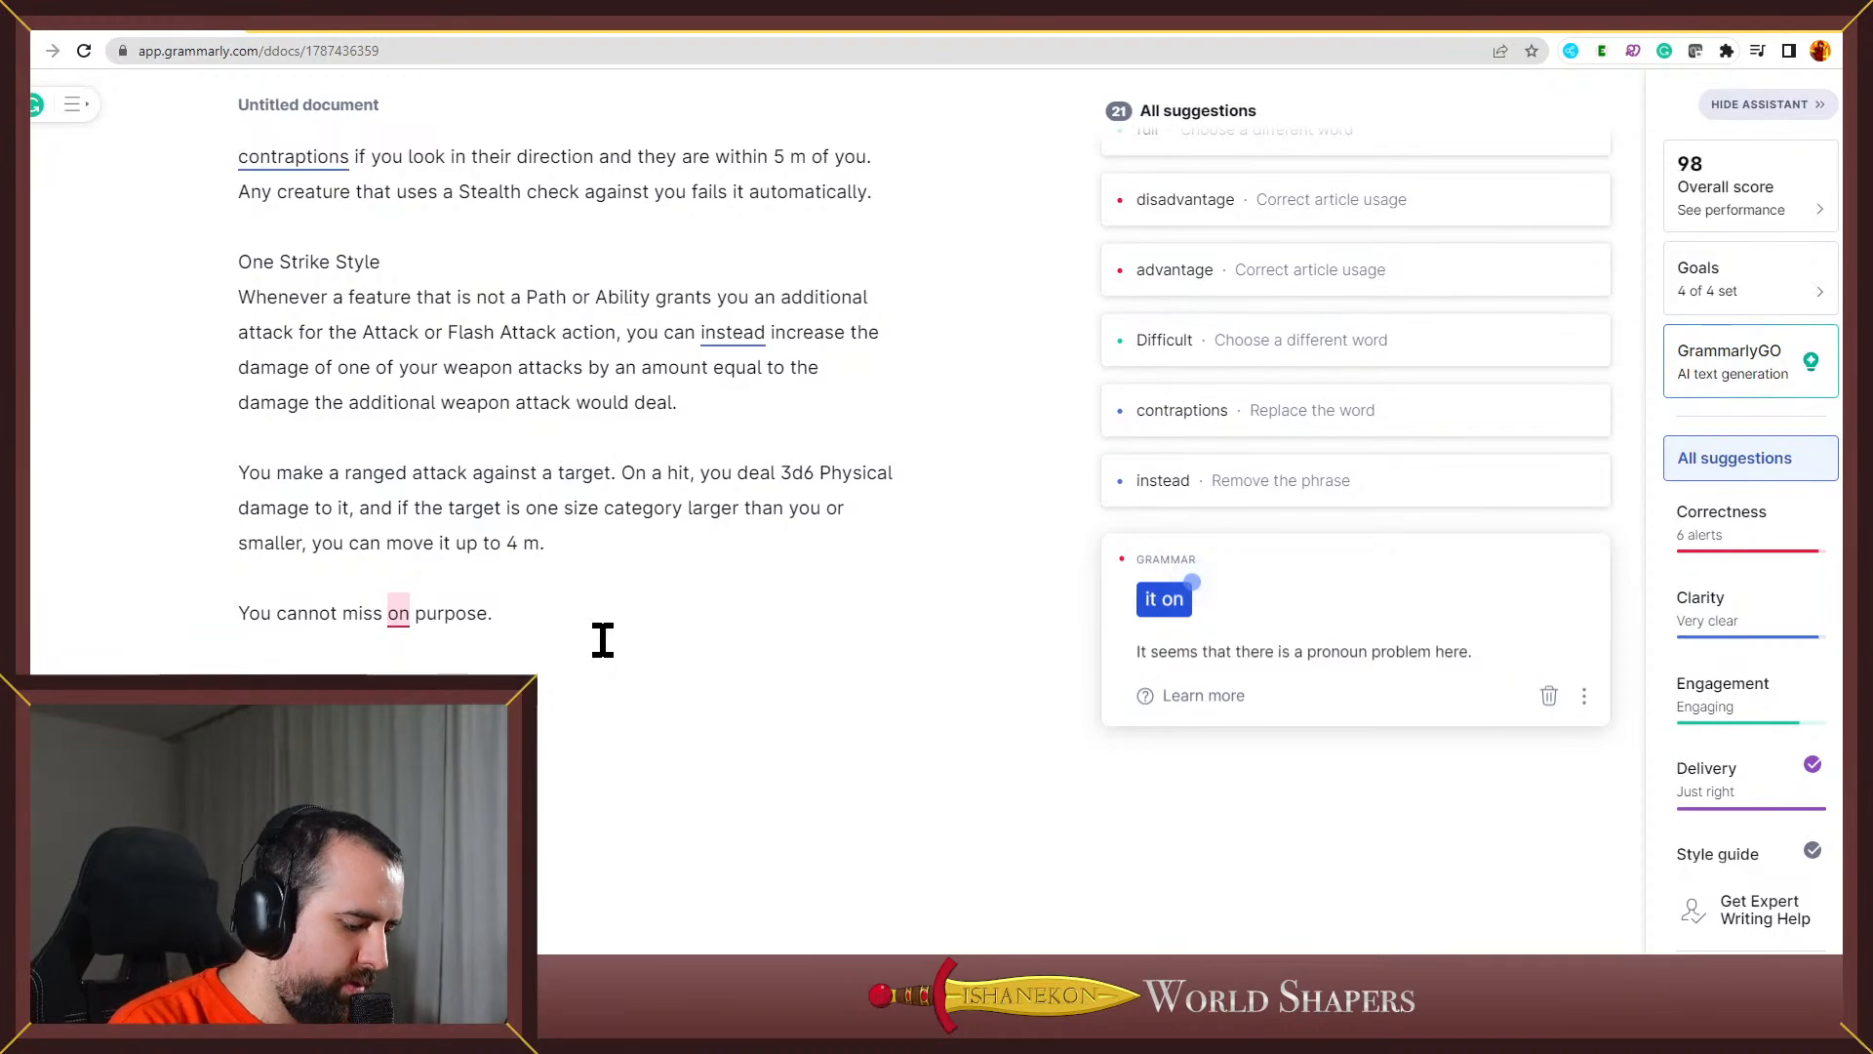
text(Yo)
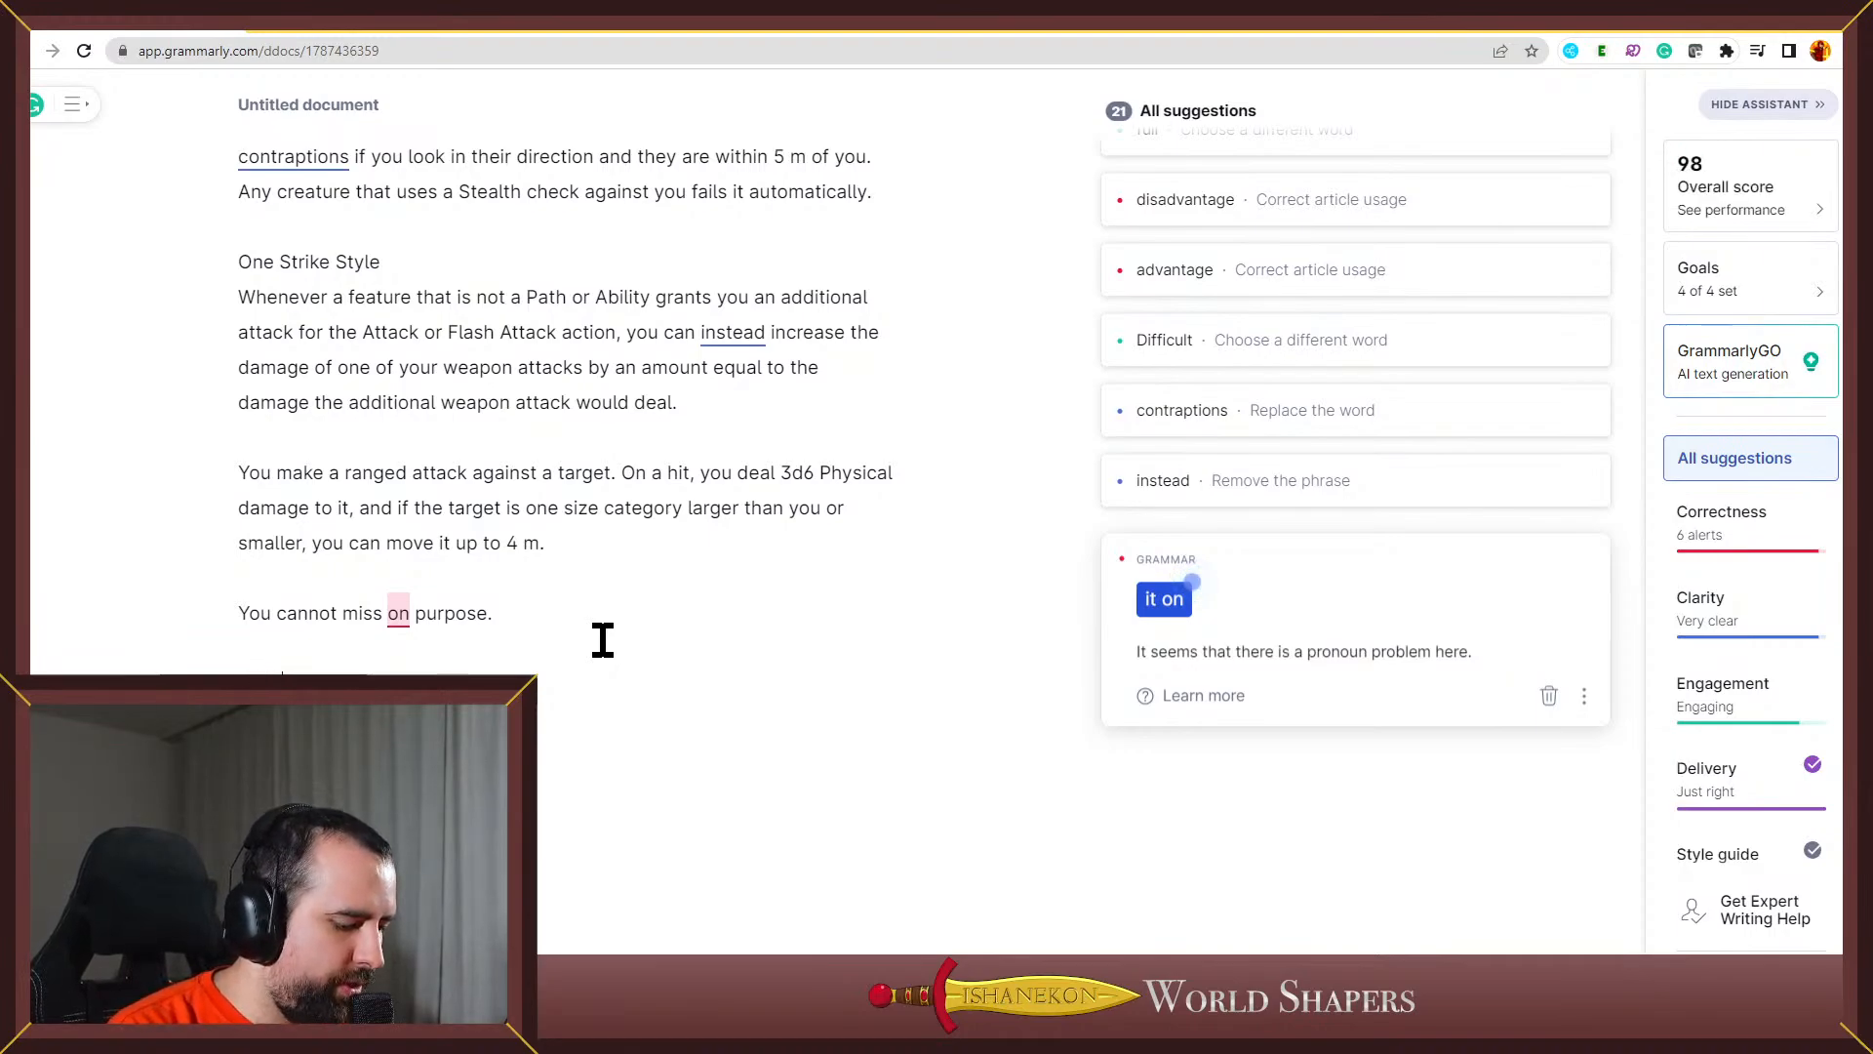
text(attac)
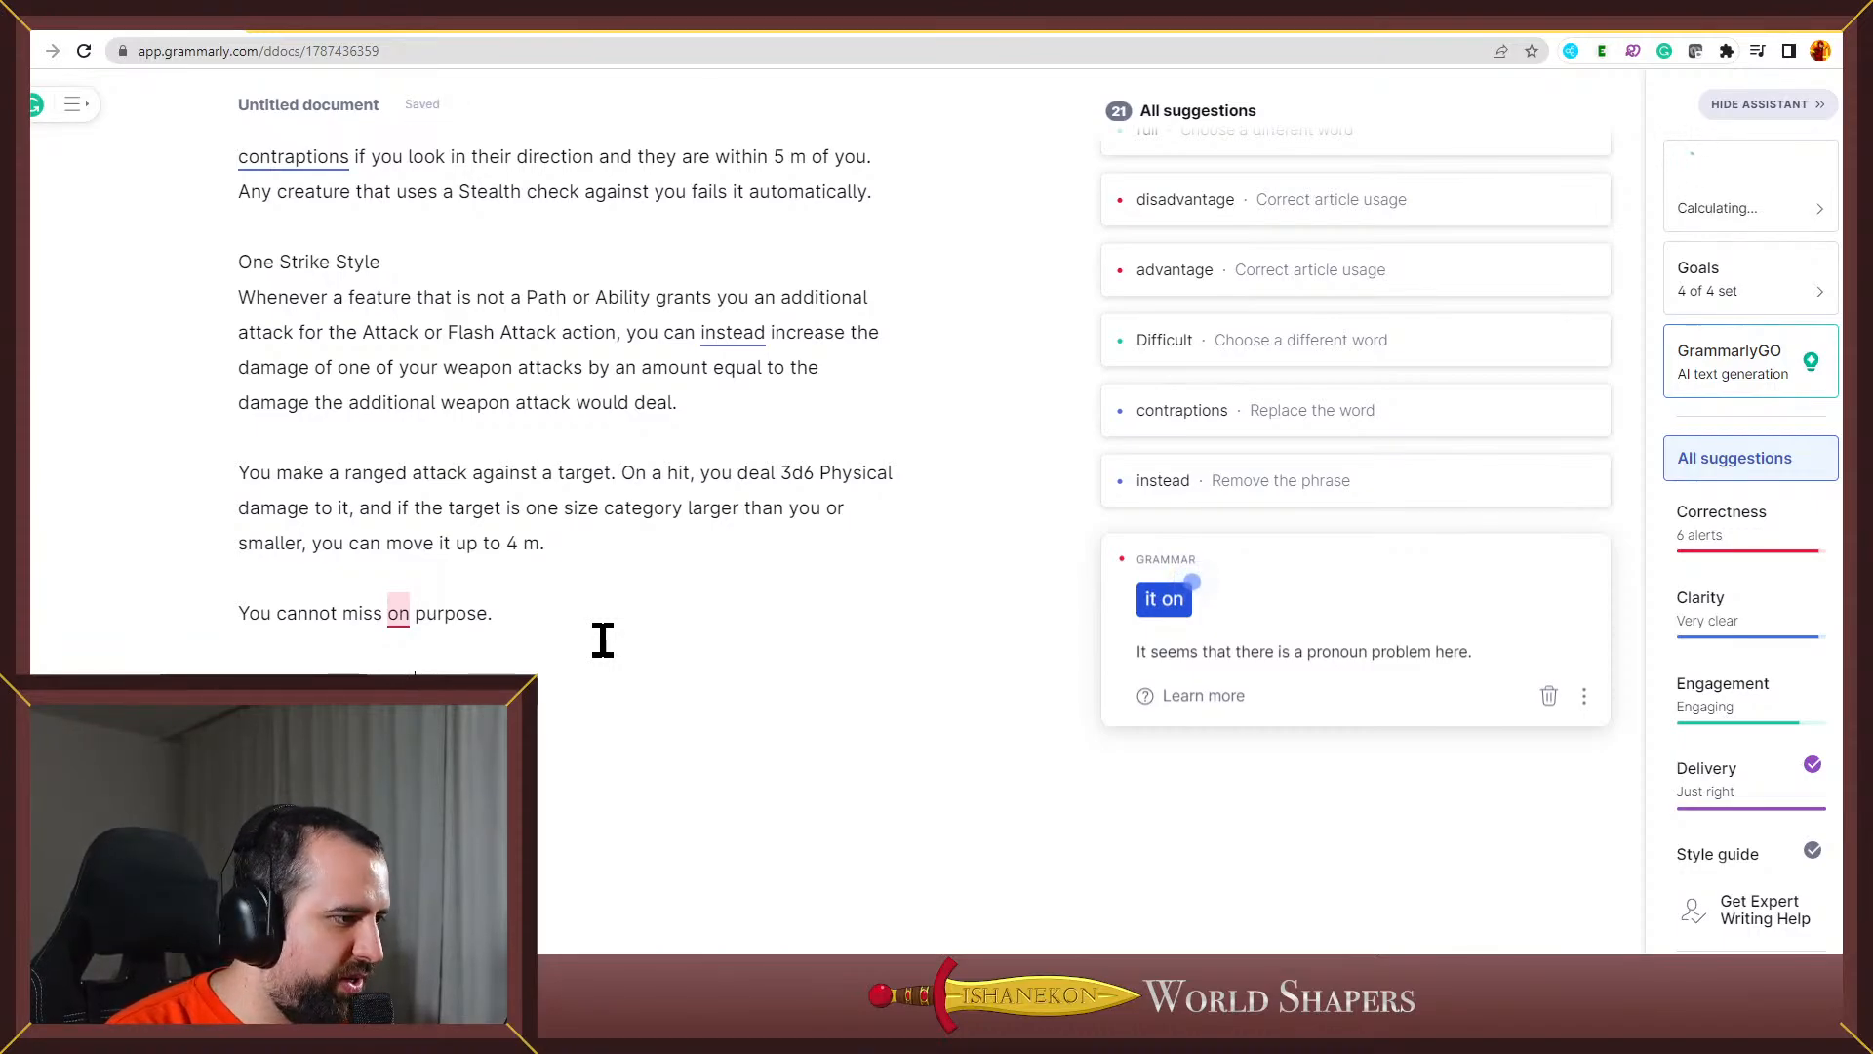
scroll(602, 640, down, 1)
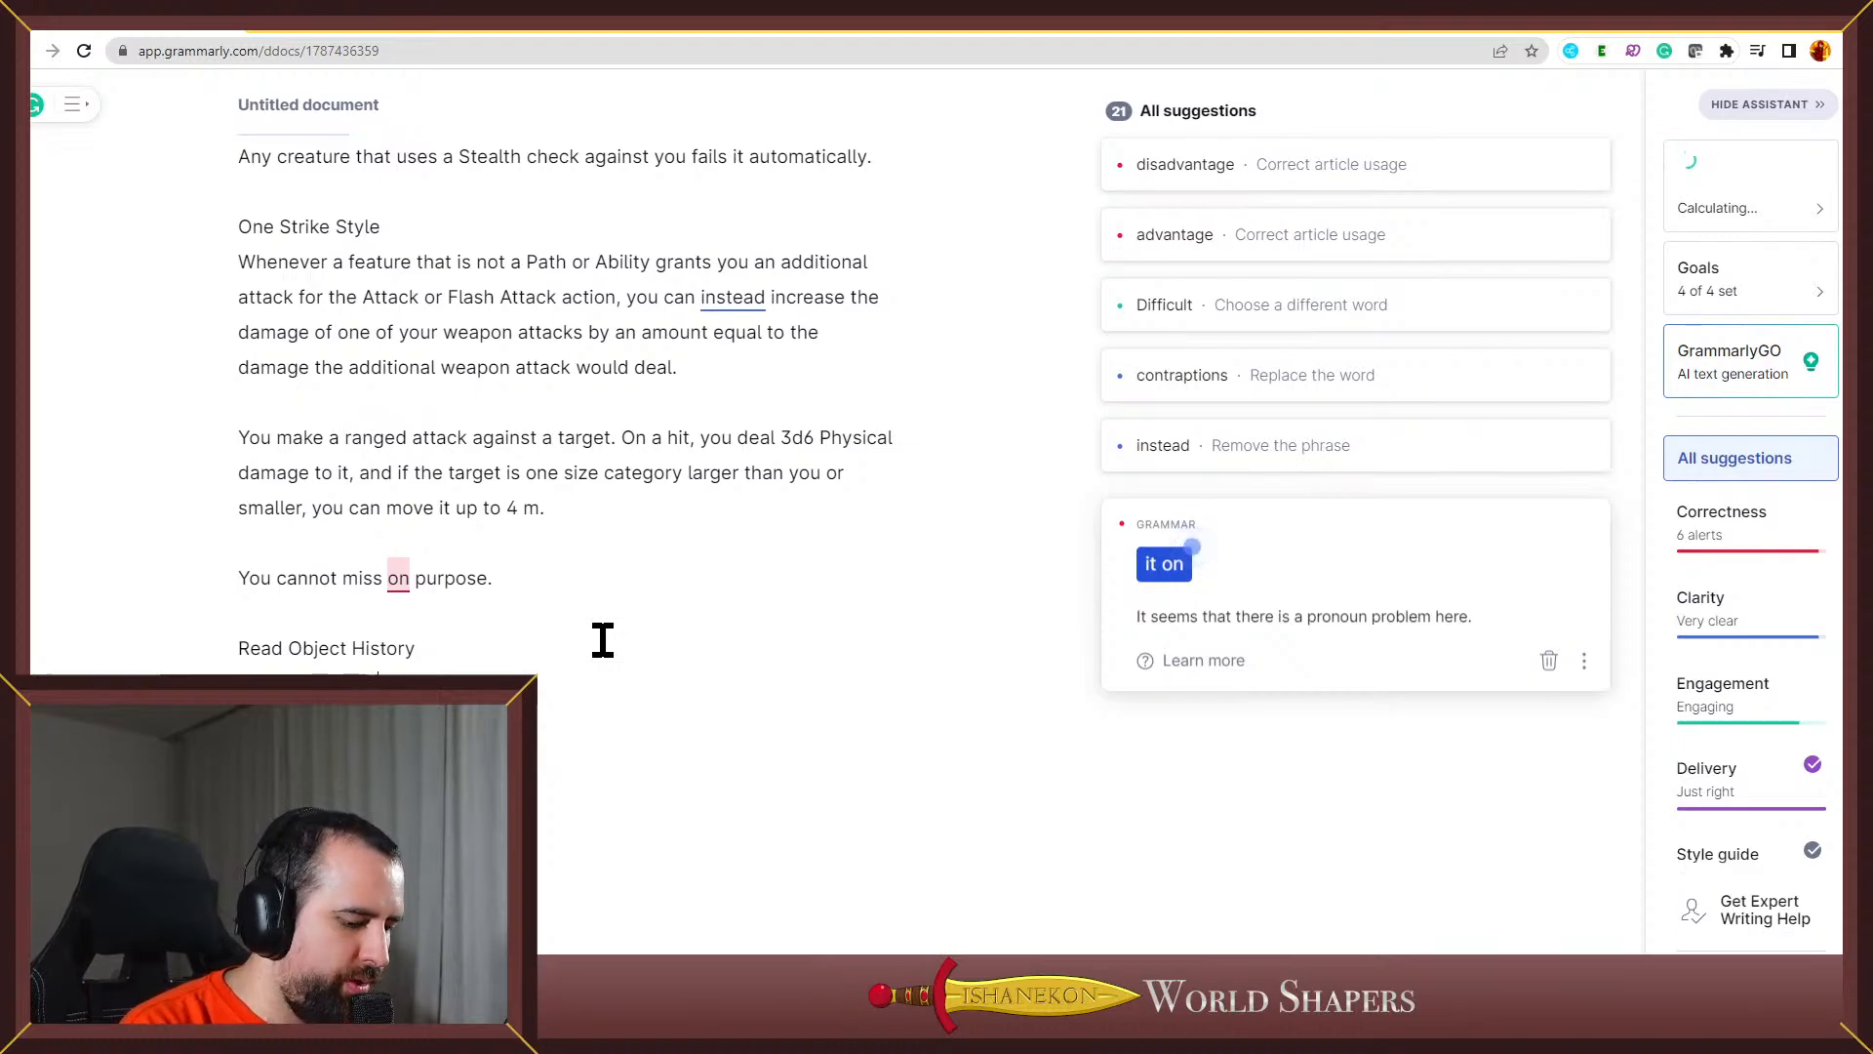
Start the Read Object History description with the sentence "Choose a small or smaller object within range."
text(on)
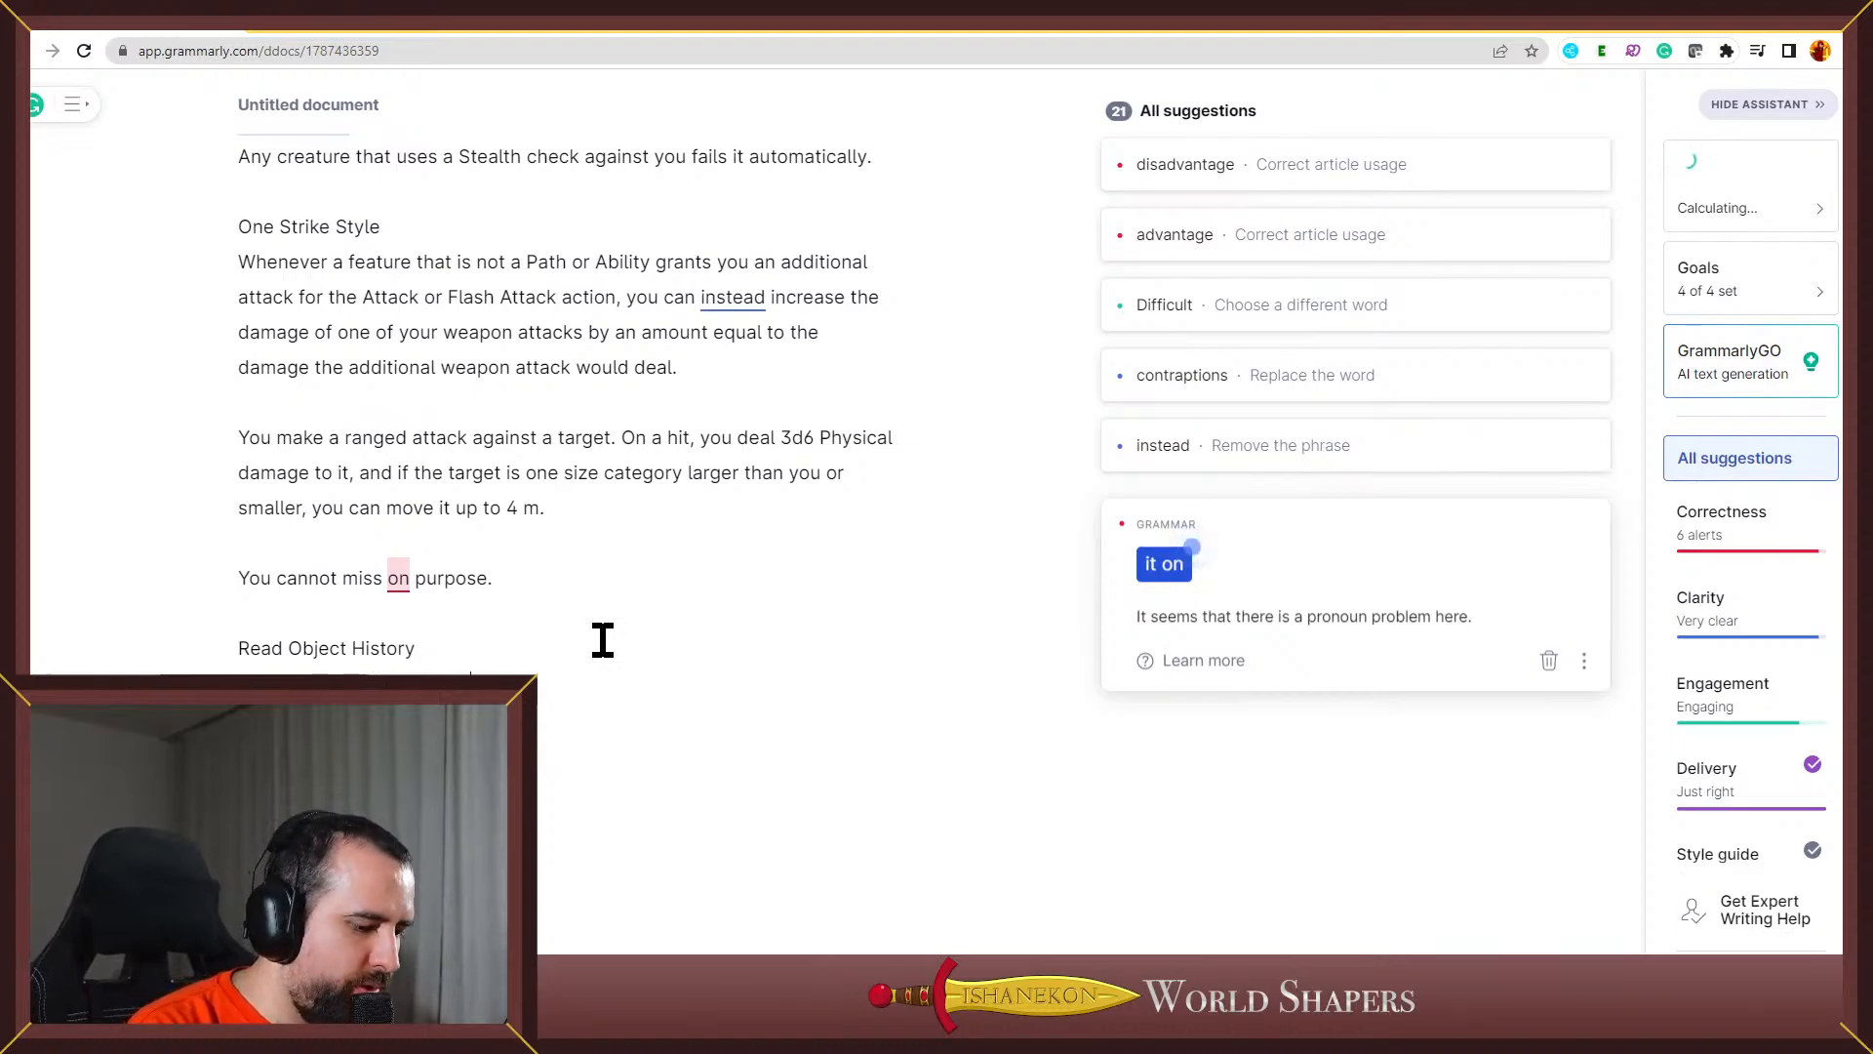
text(ct withi)
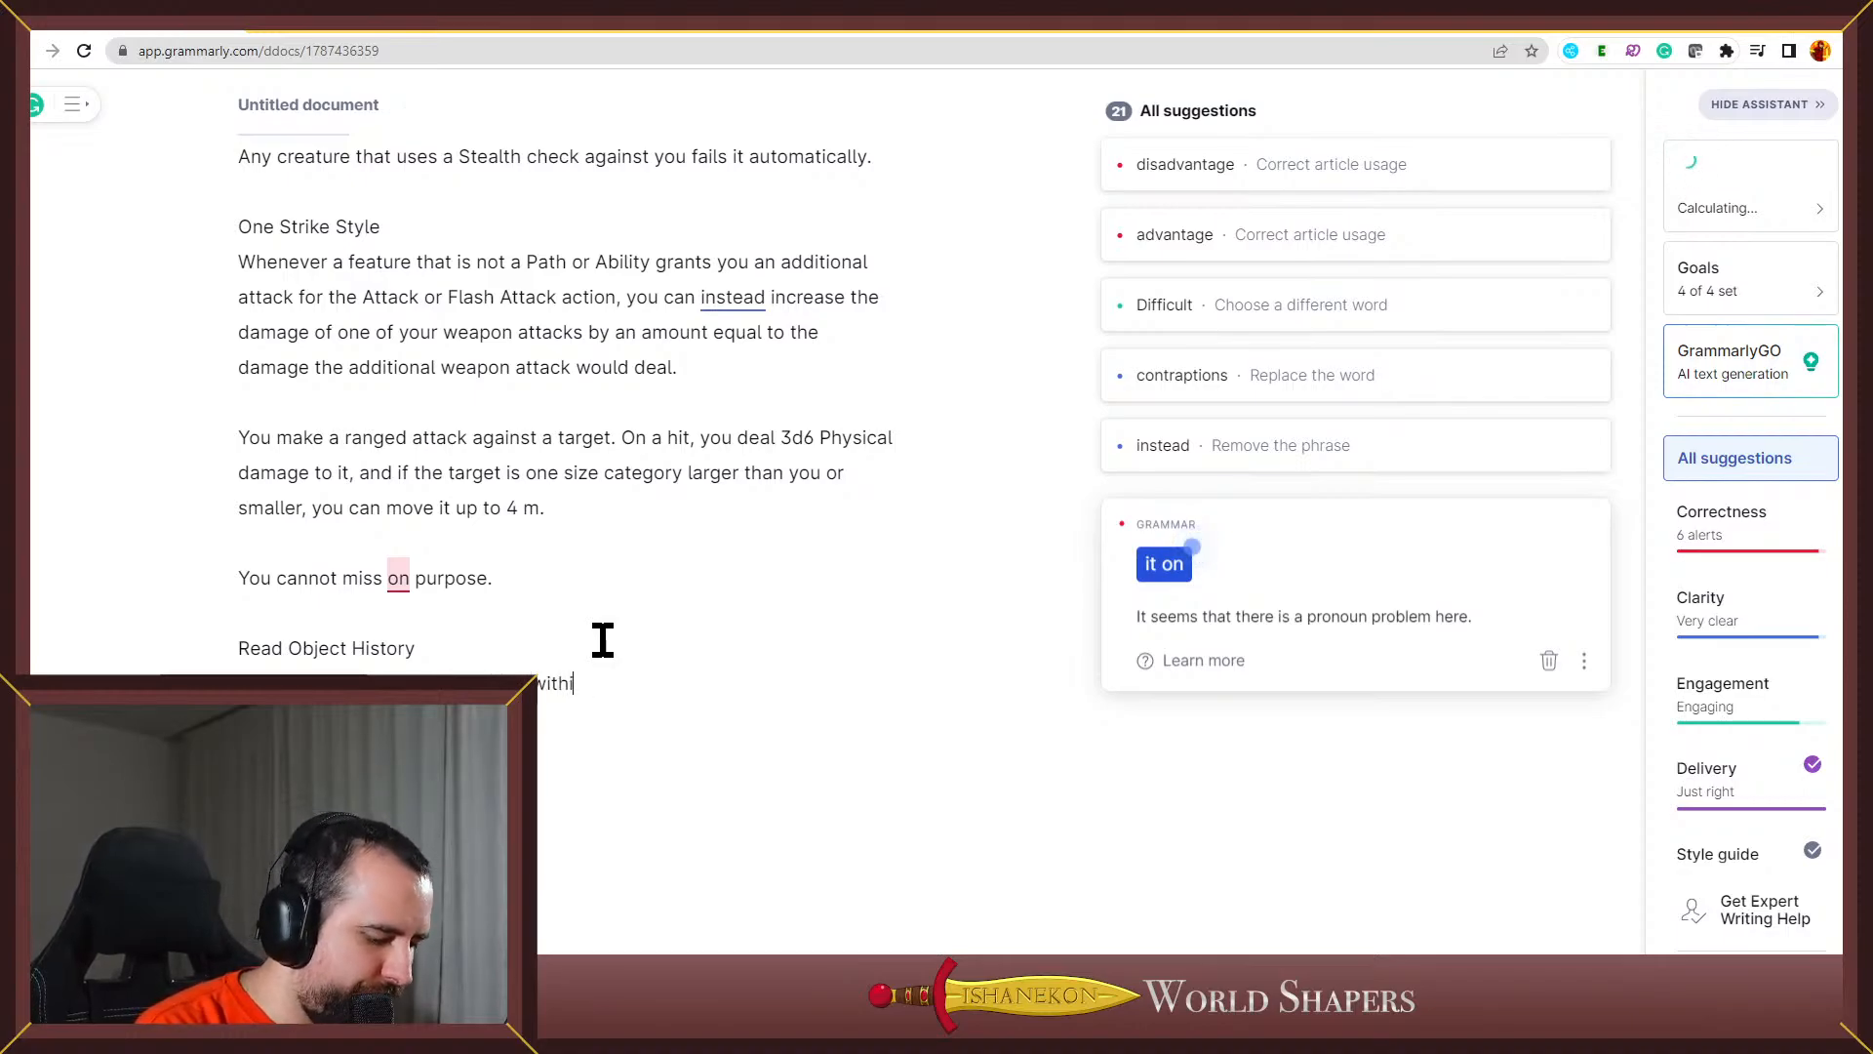
text(n range. )
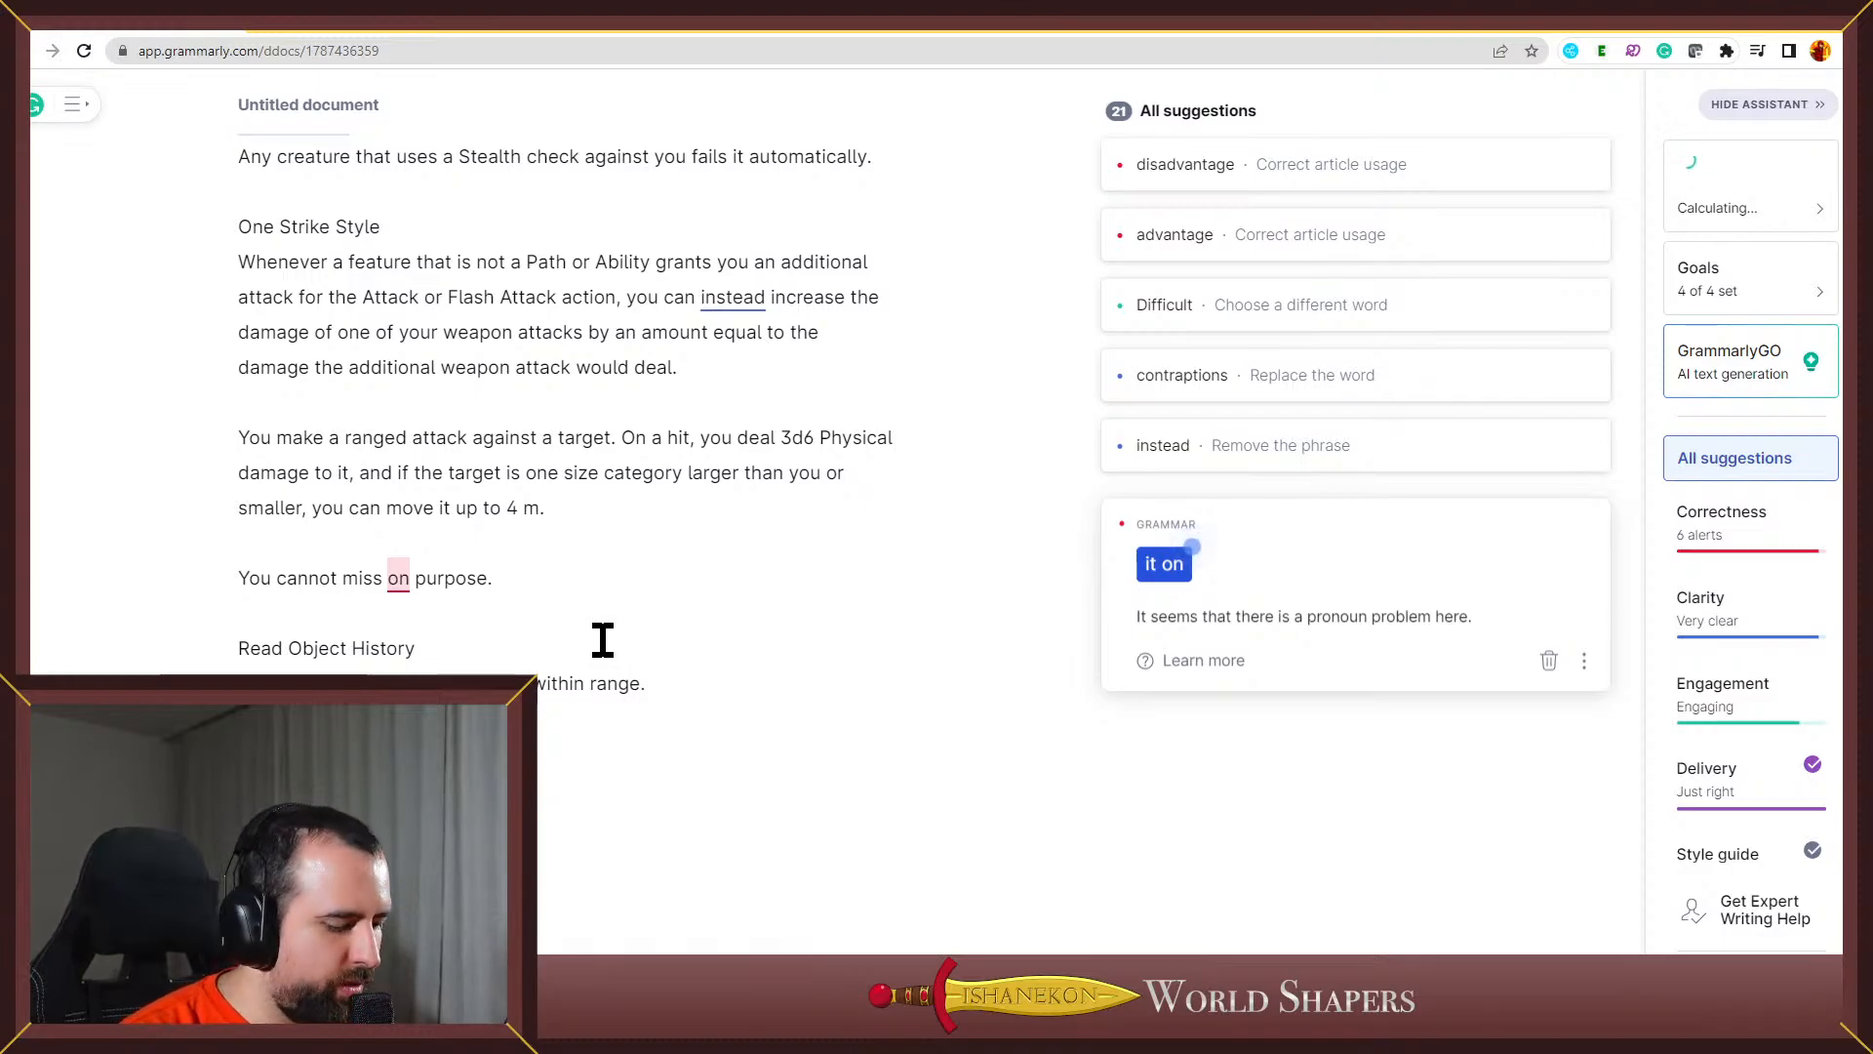
Add the sentence "You can sense everything that happened to it in the last 1 hour." and correct the spelling of "happened"
text(You)
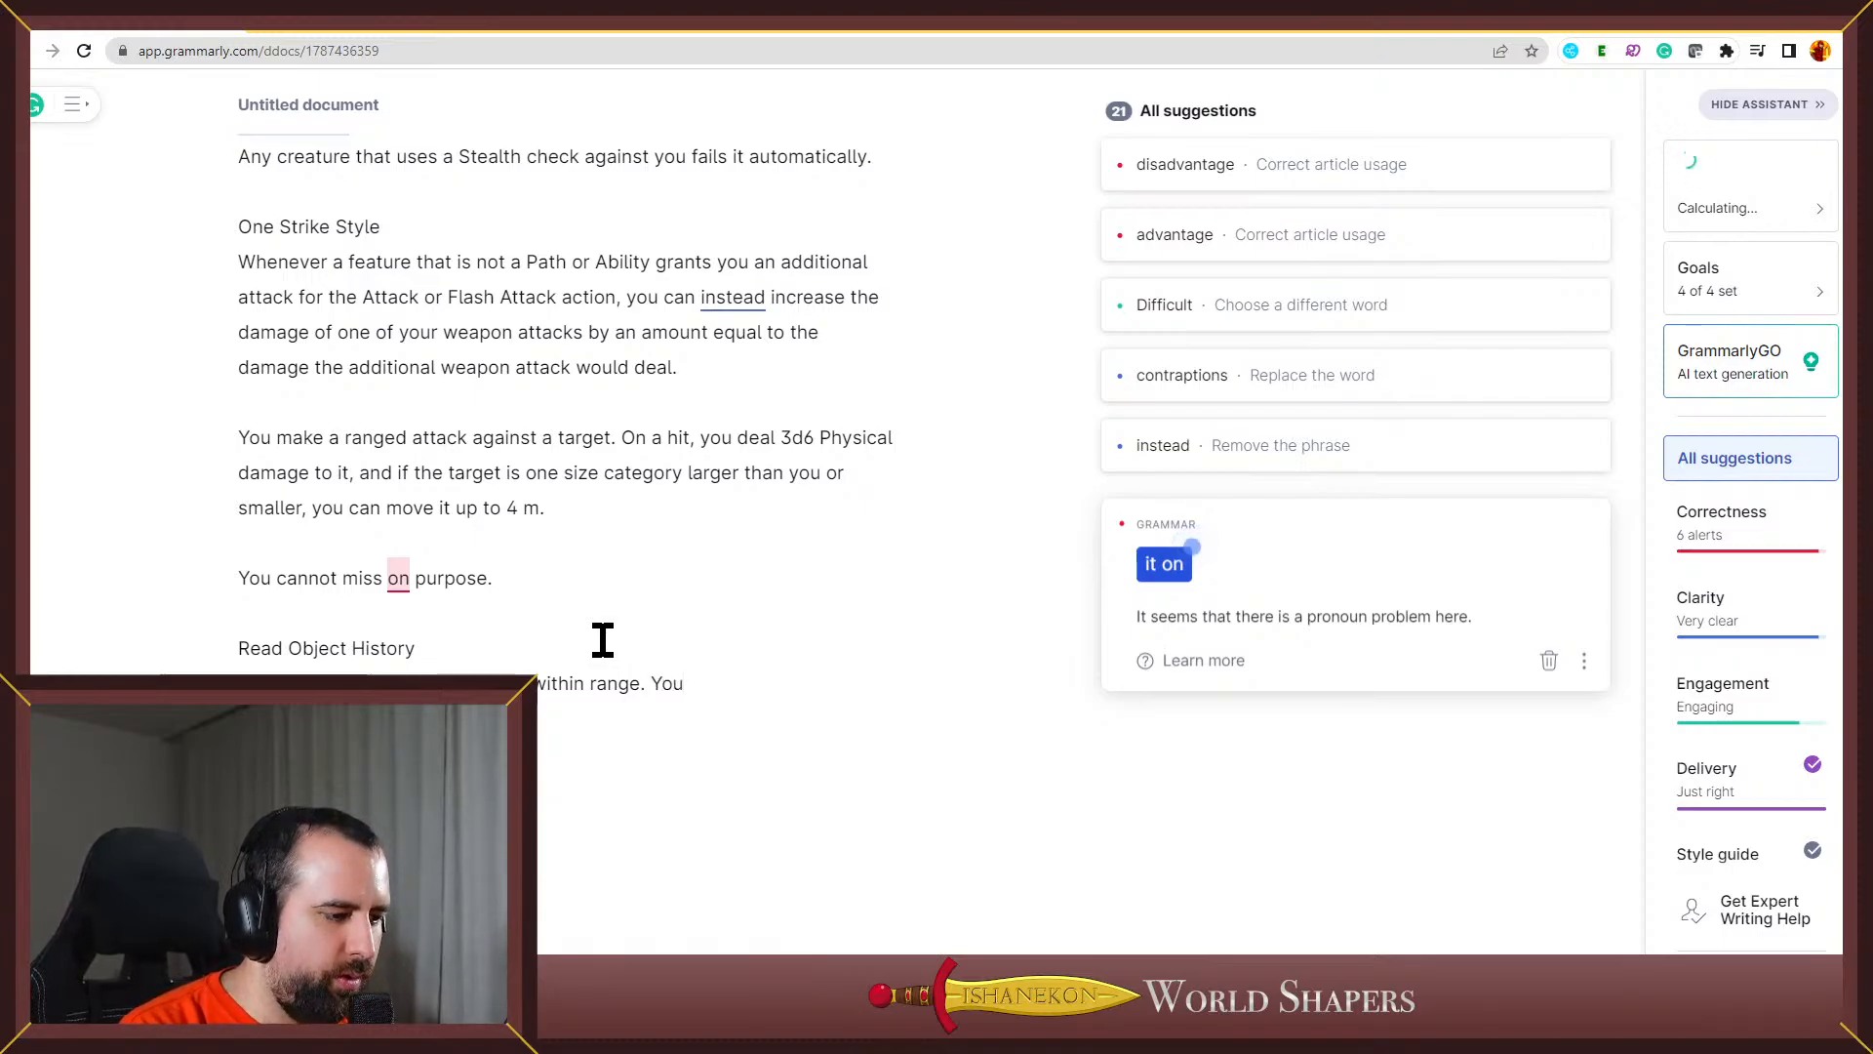
text( can sens)
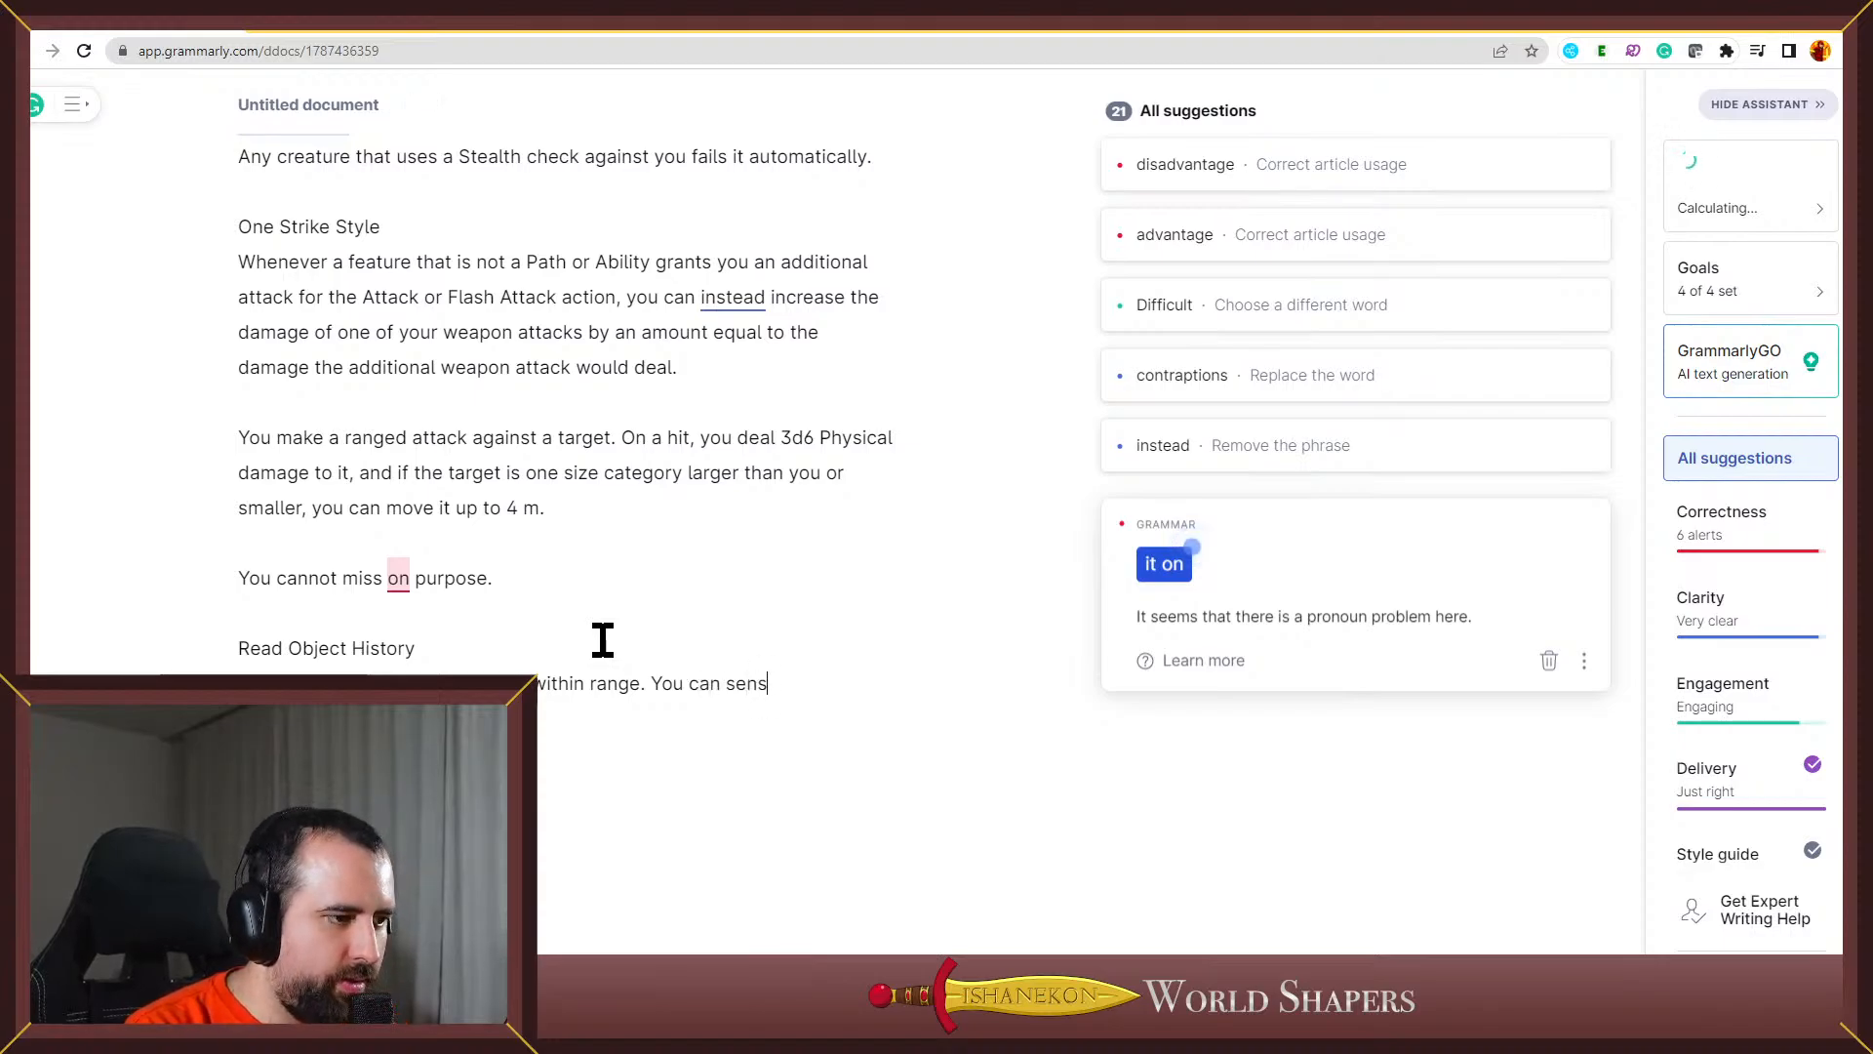
text(e eve)
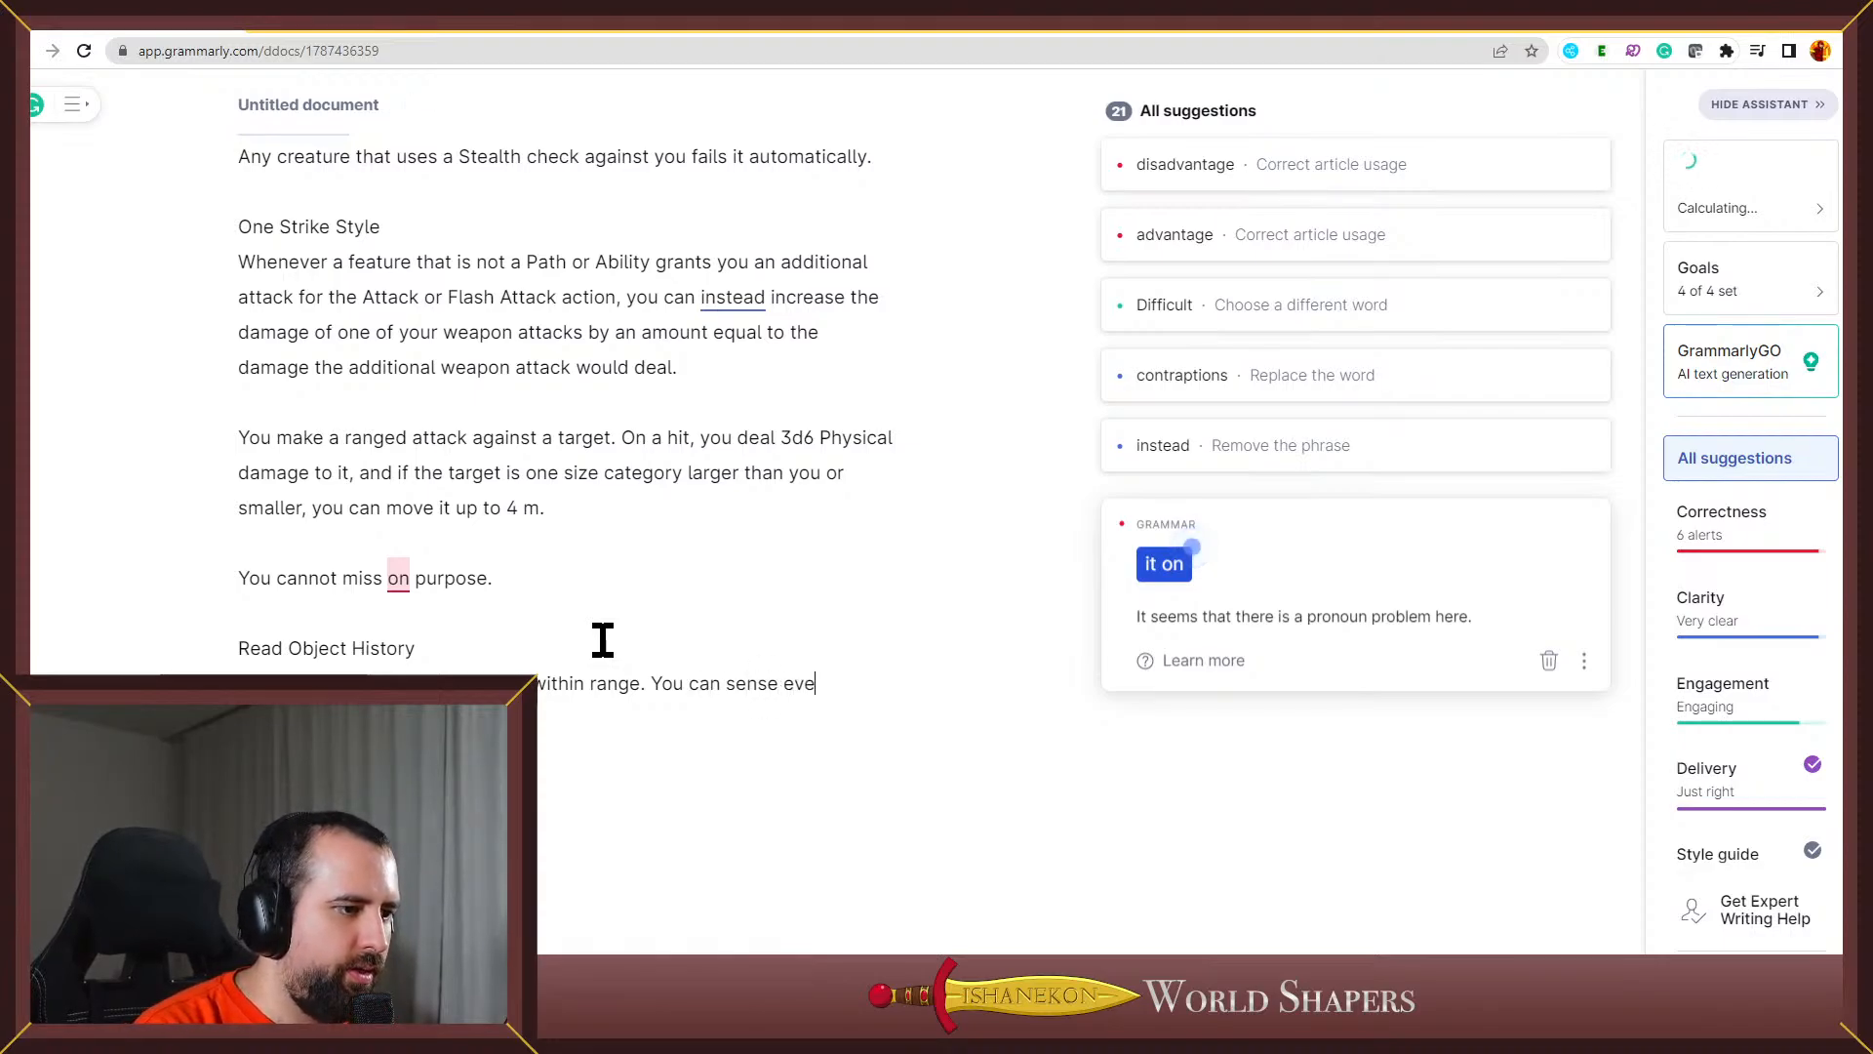
text(rything)
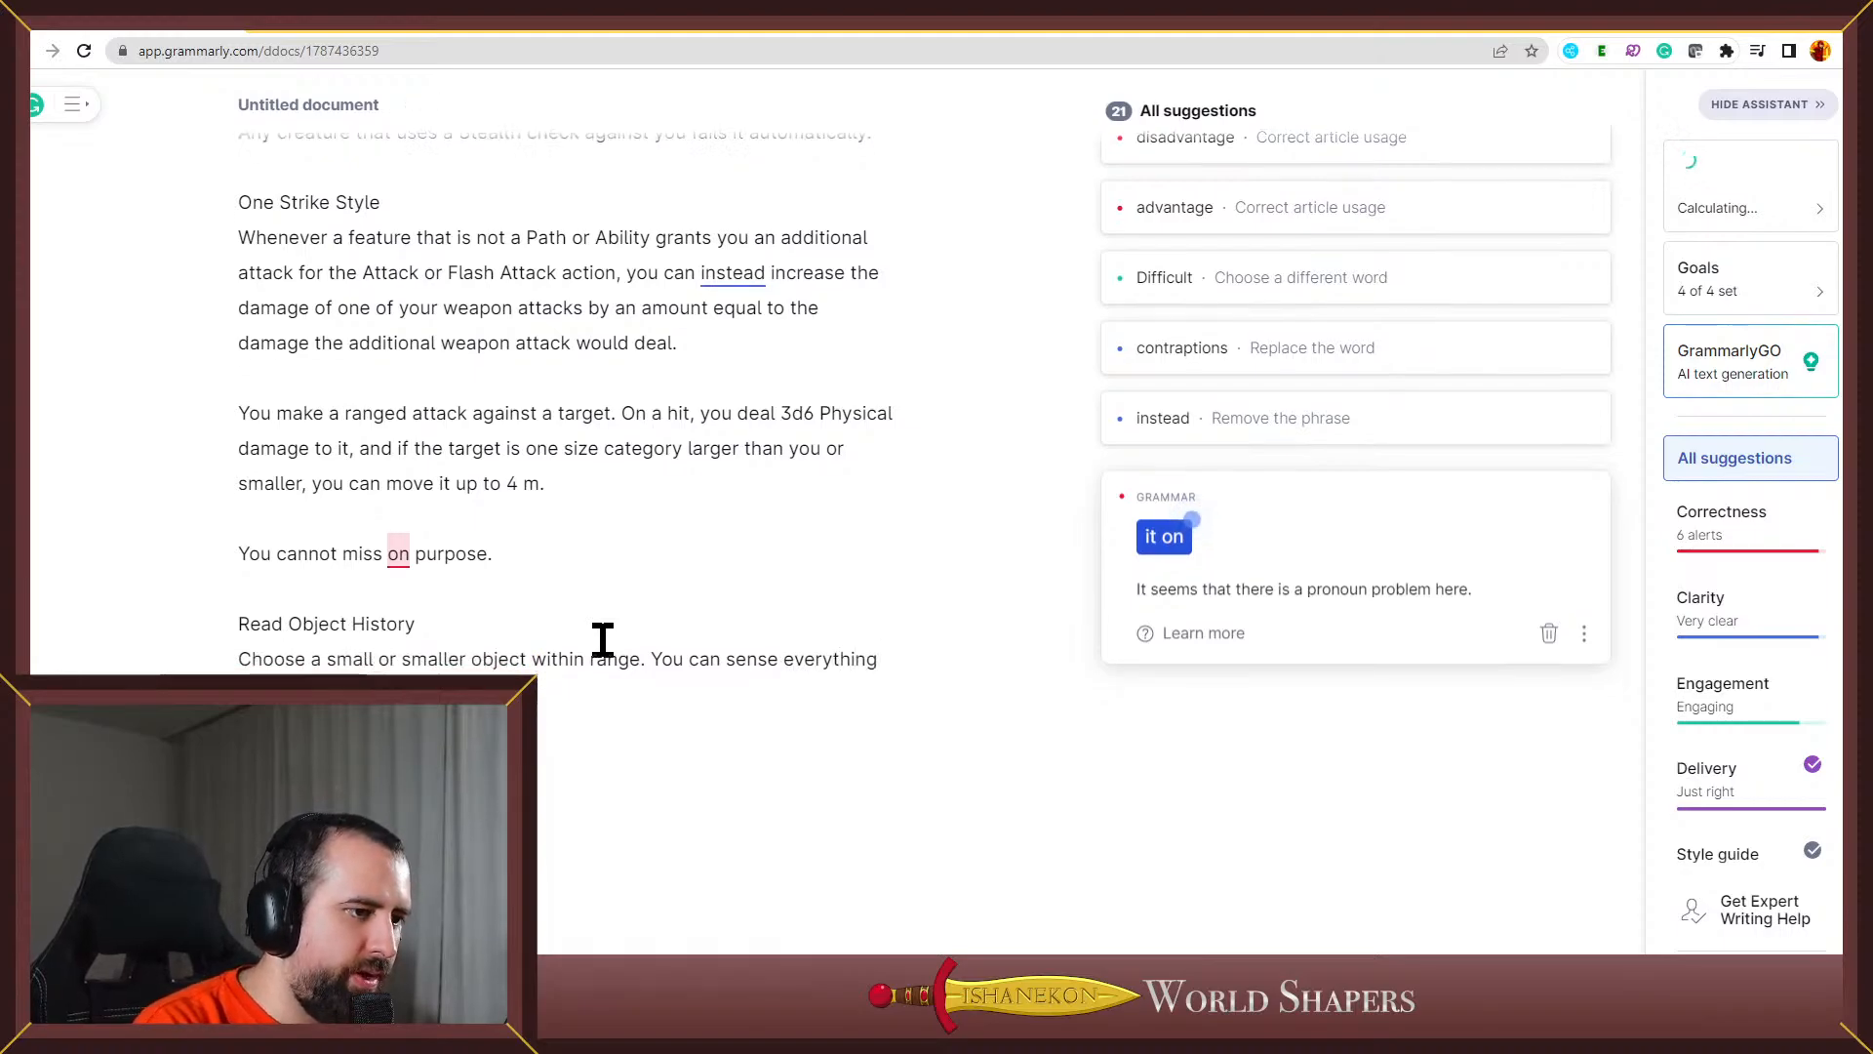
text( that happend )
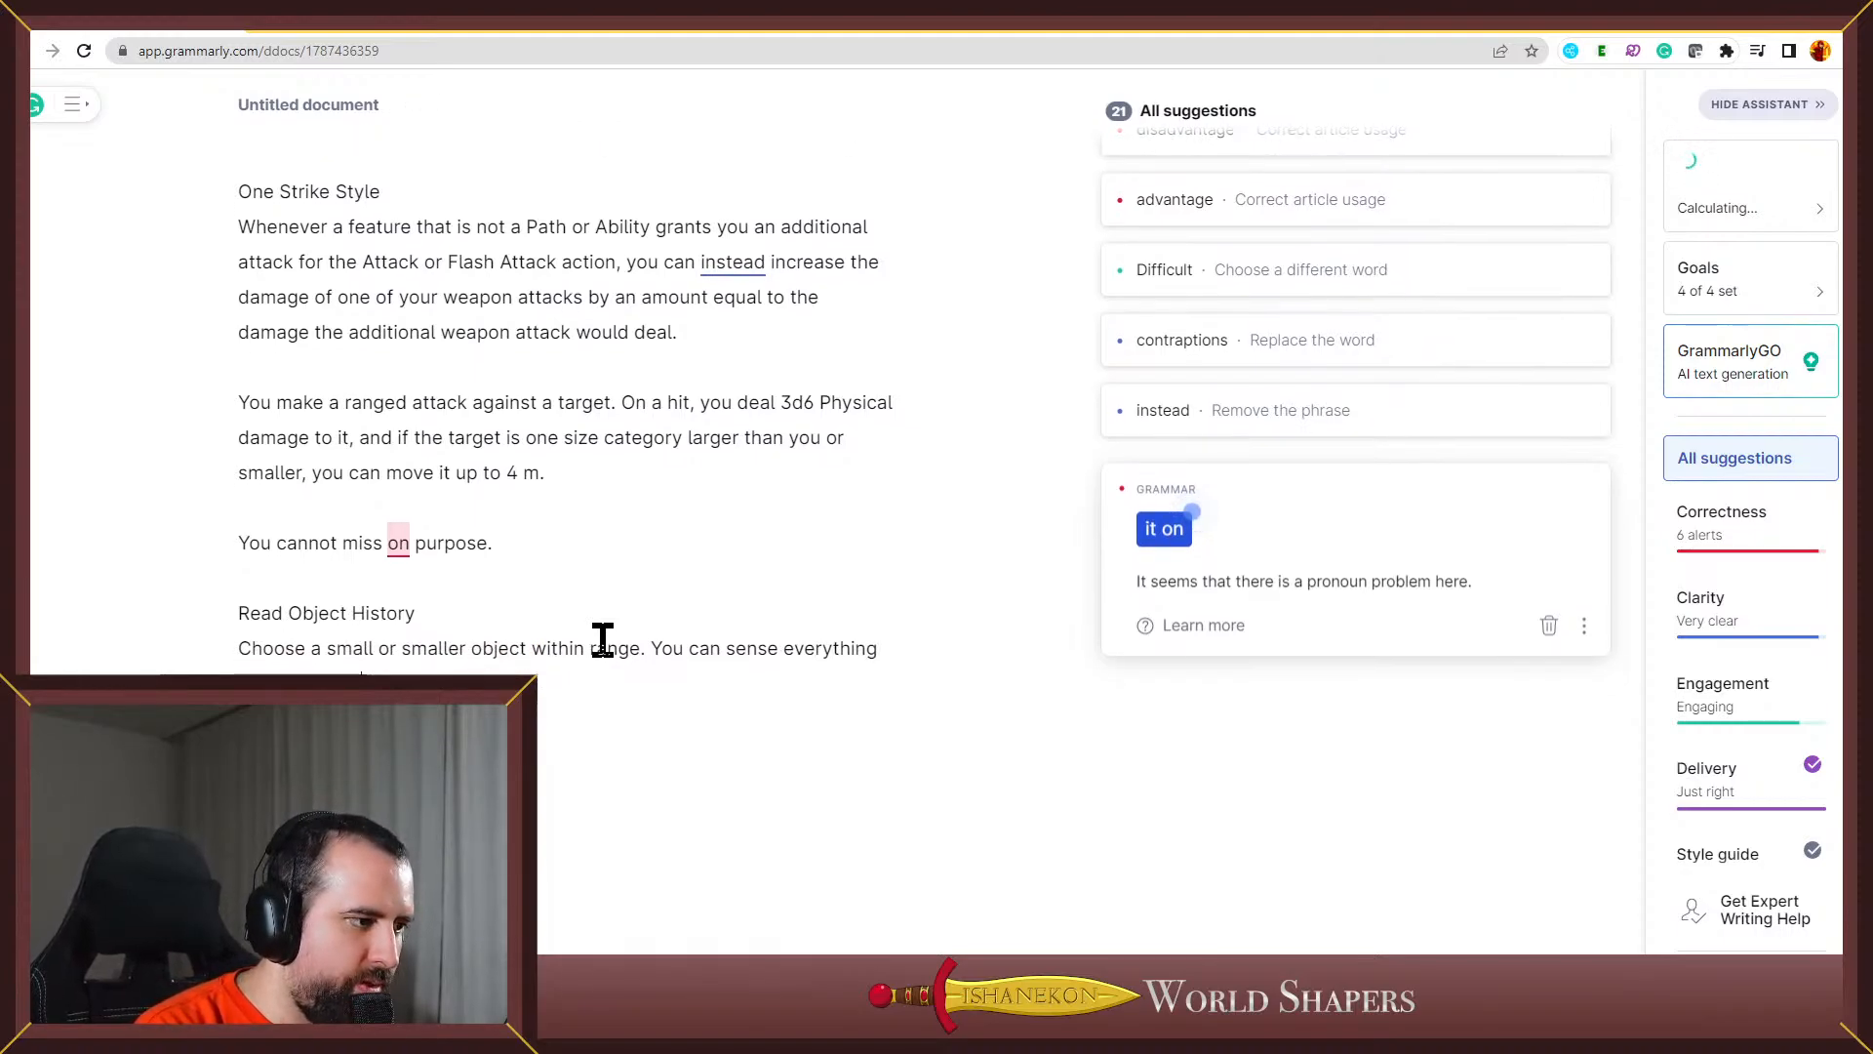
text(to it)
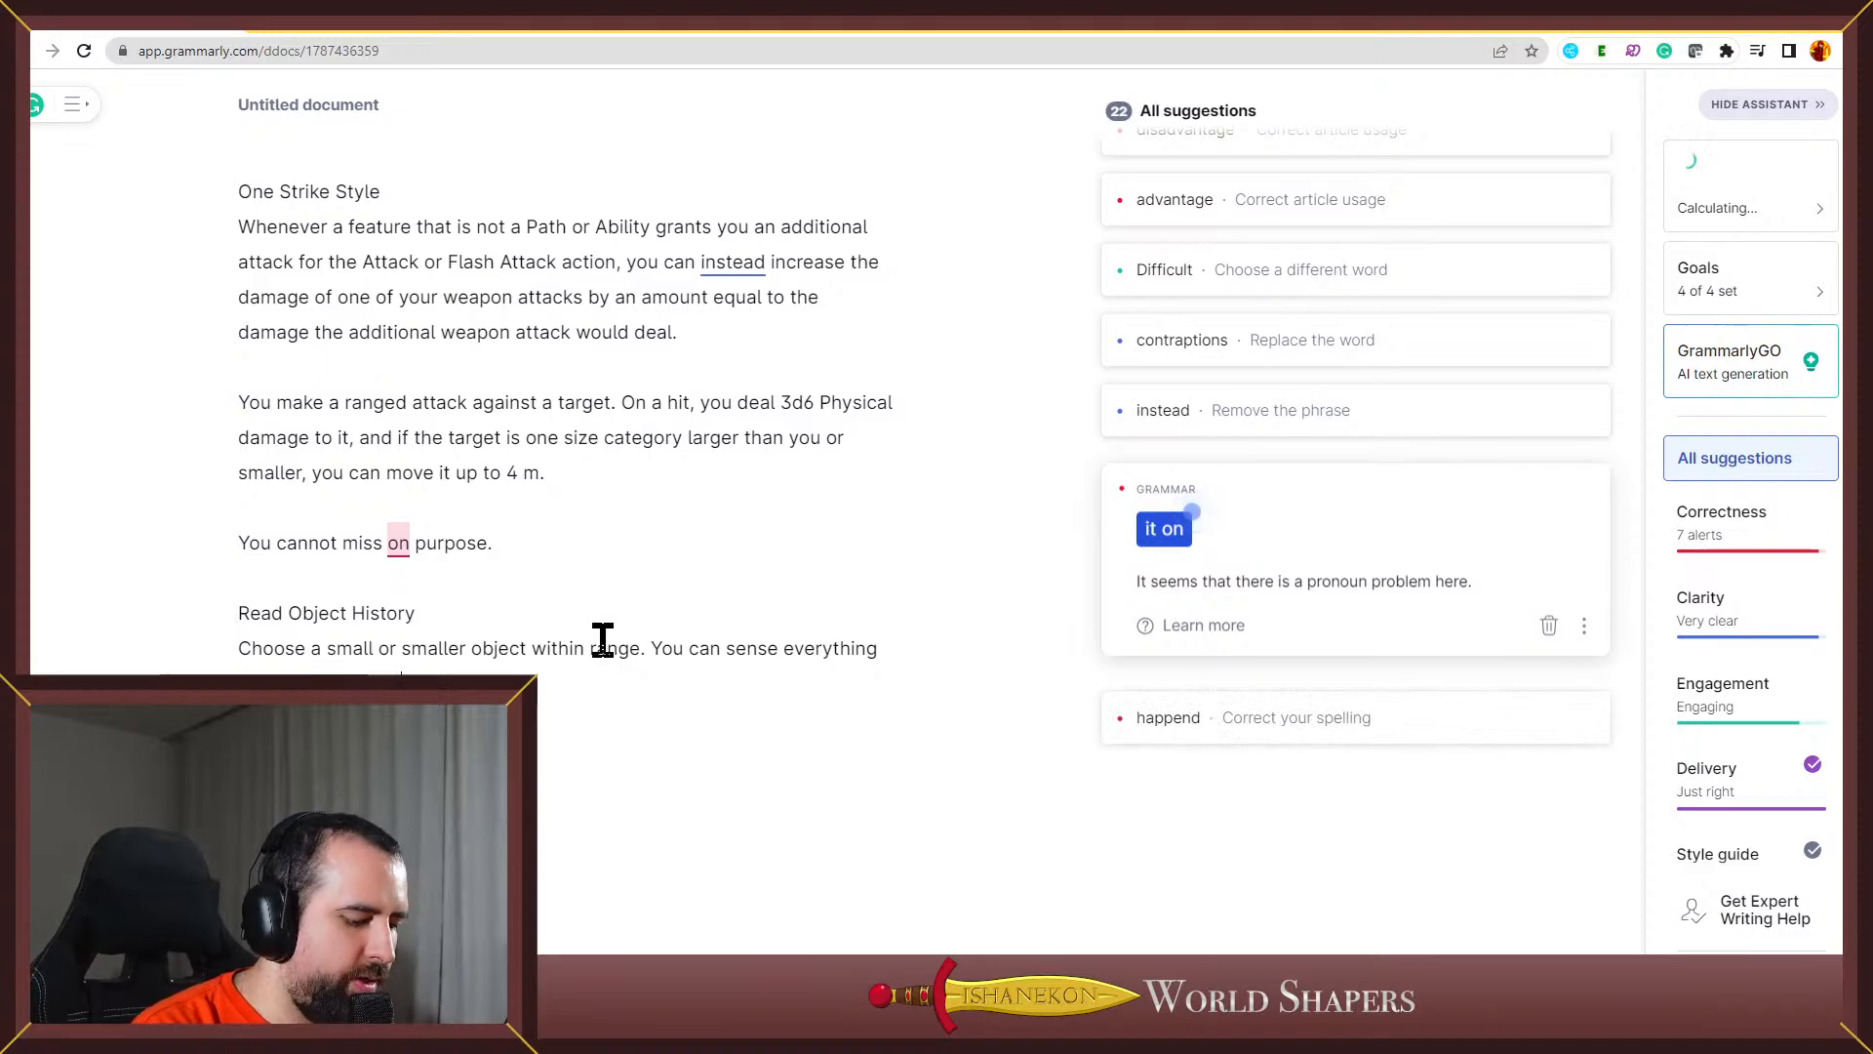
text( in the la)
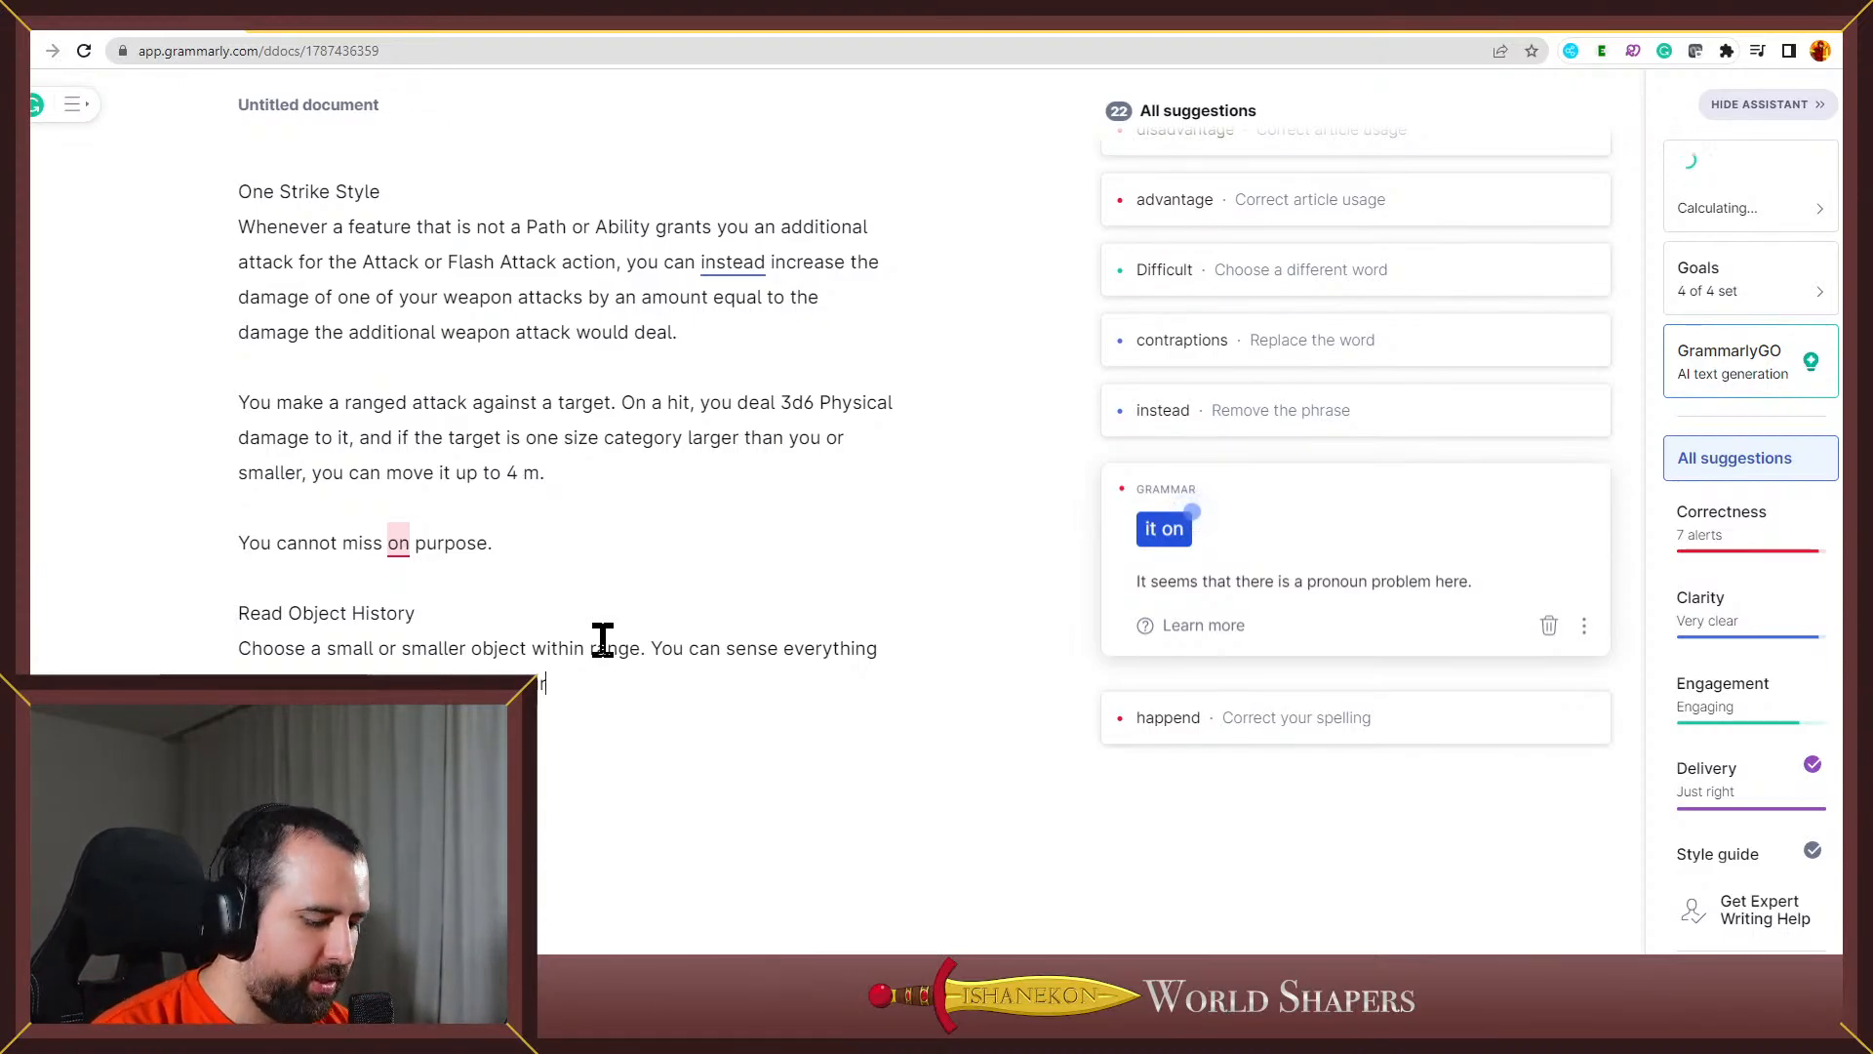
text(.)
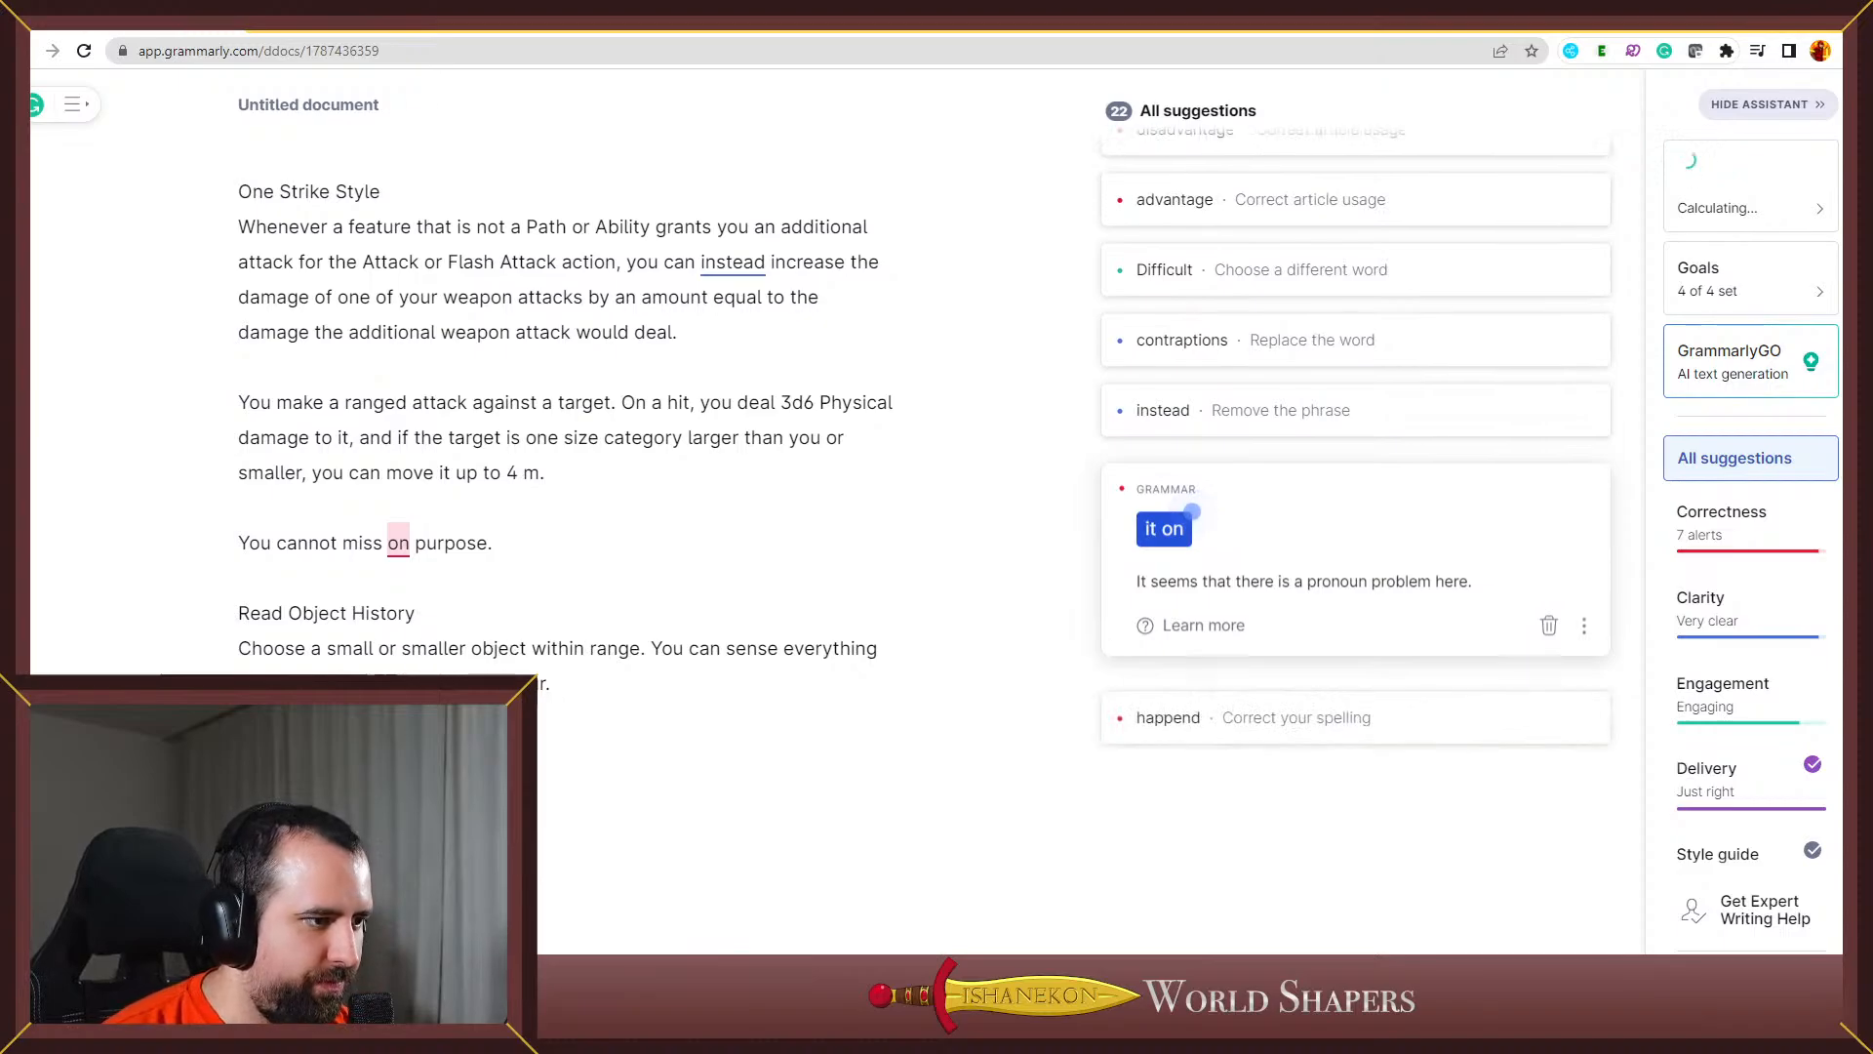
click(1298, 673)
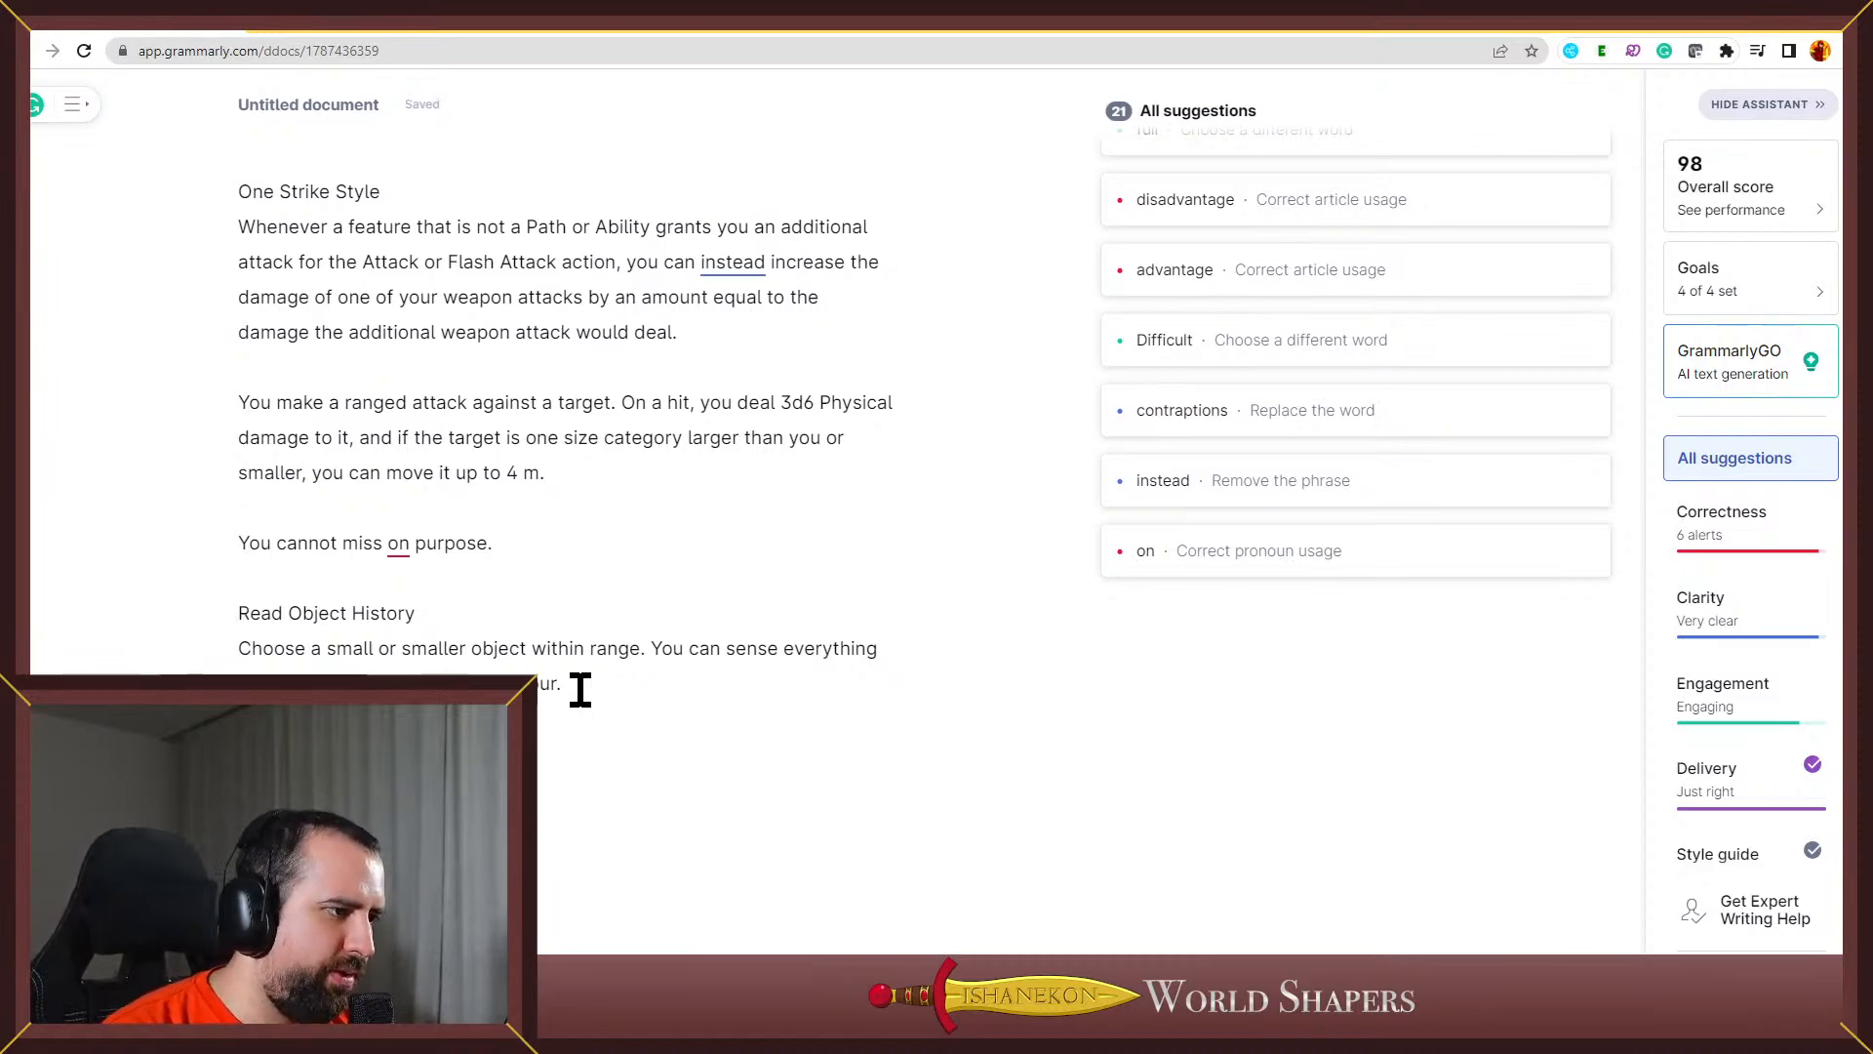
Continue the description after "the last 1 hour." with "You know where it was during that time"
drag(581, 690, 205, 652)
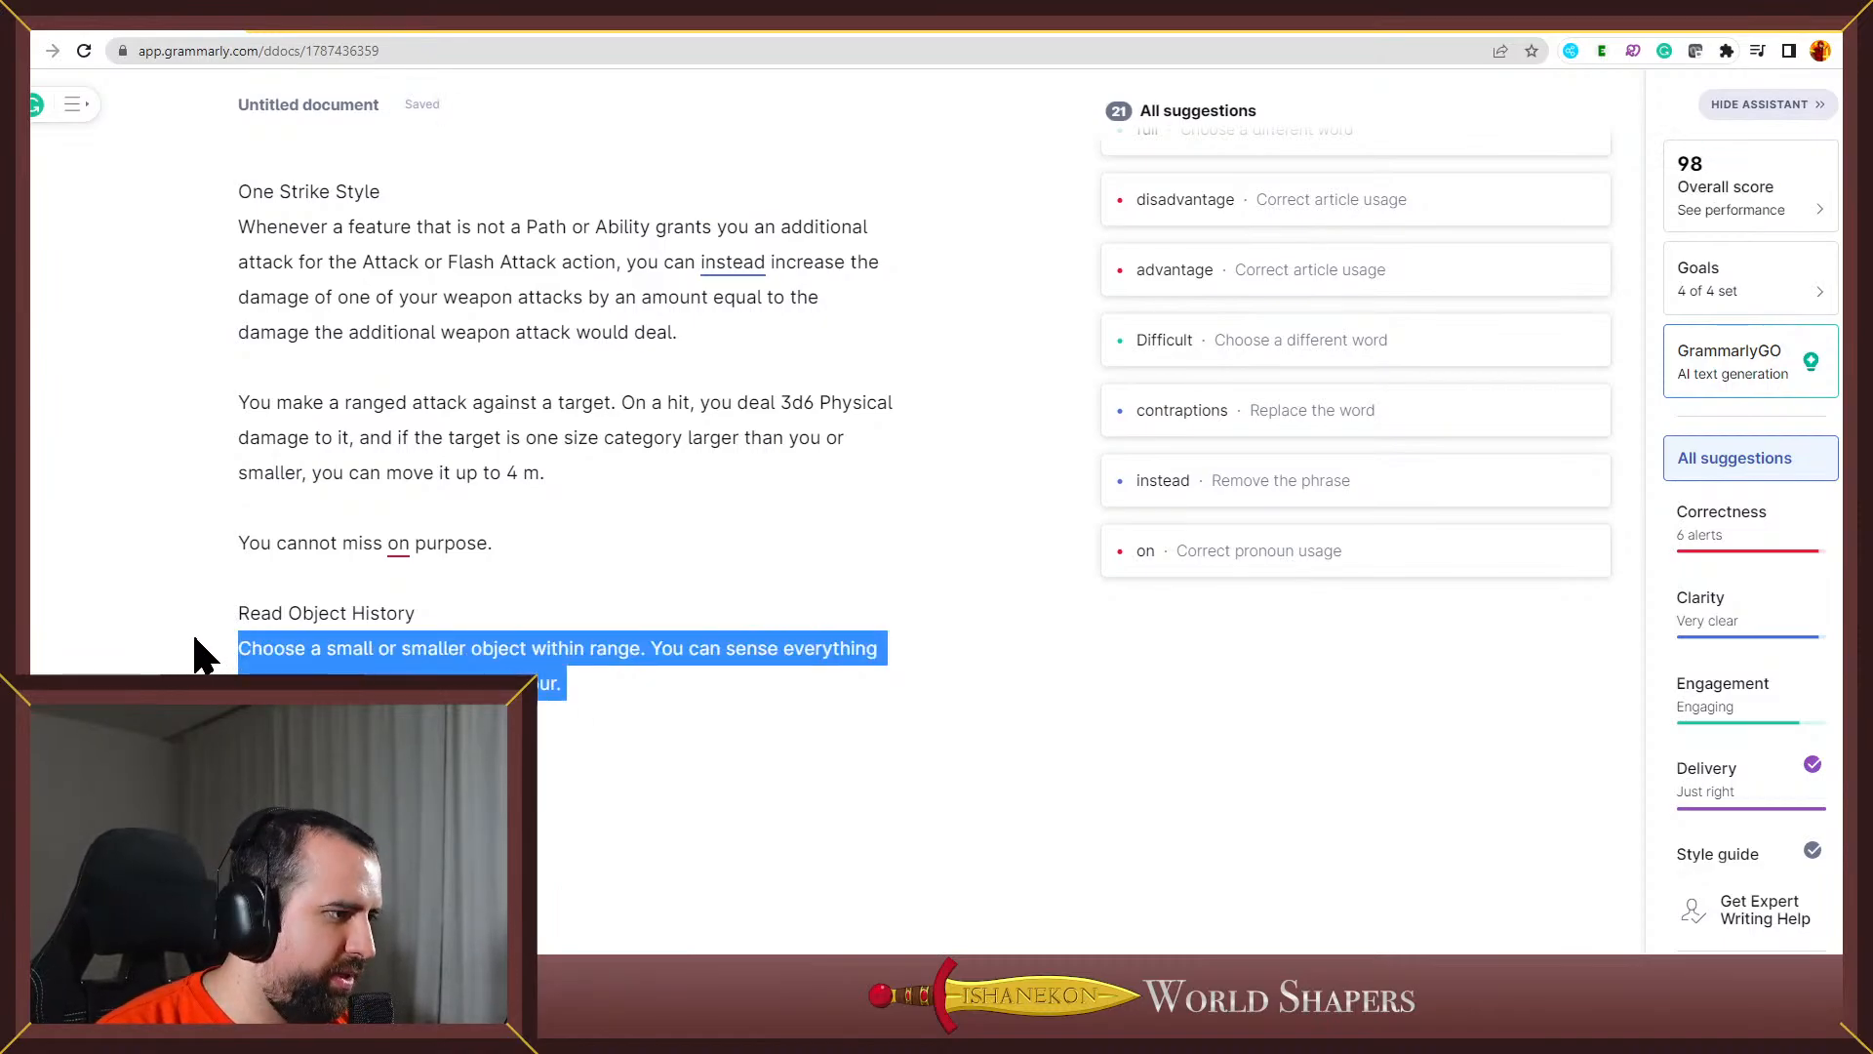
click(609, 683)
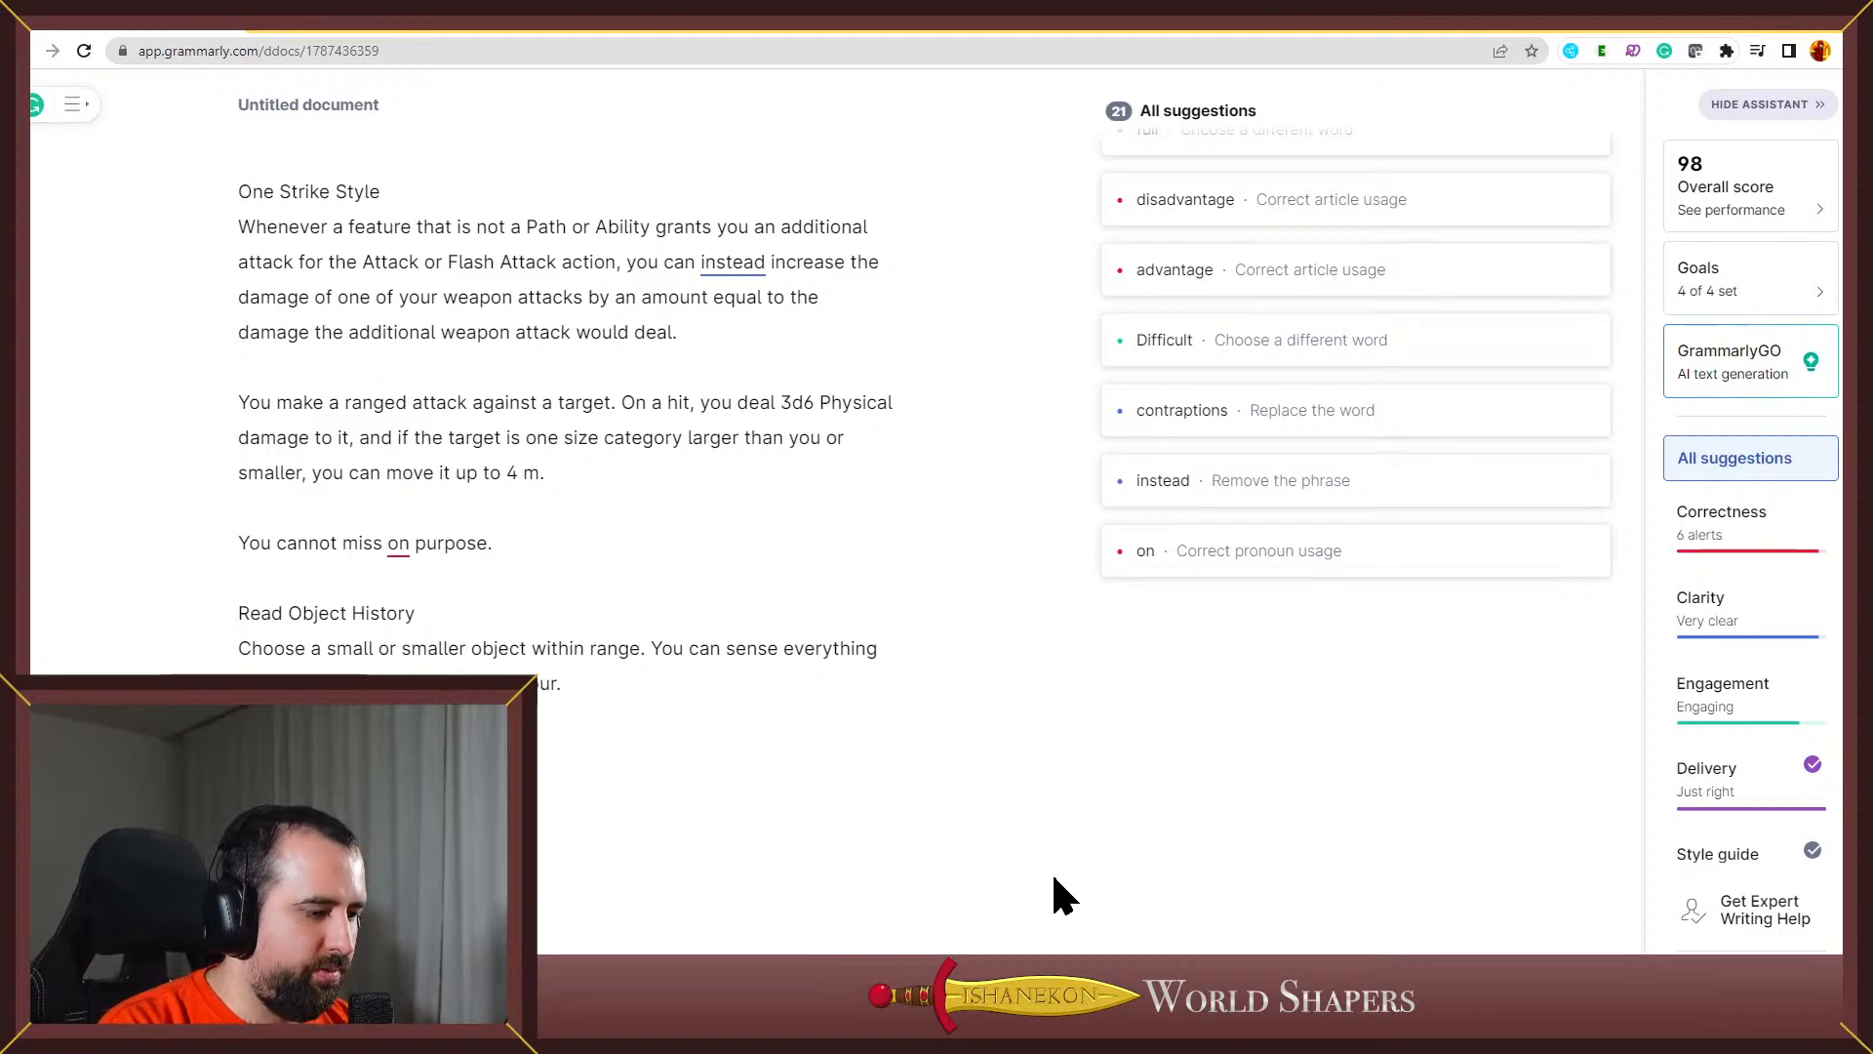
text(ou)
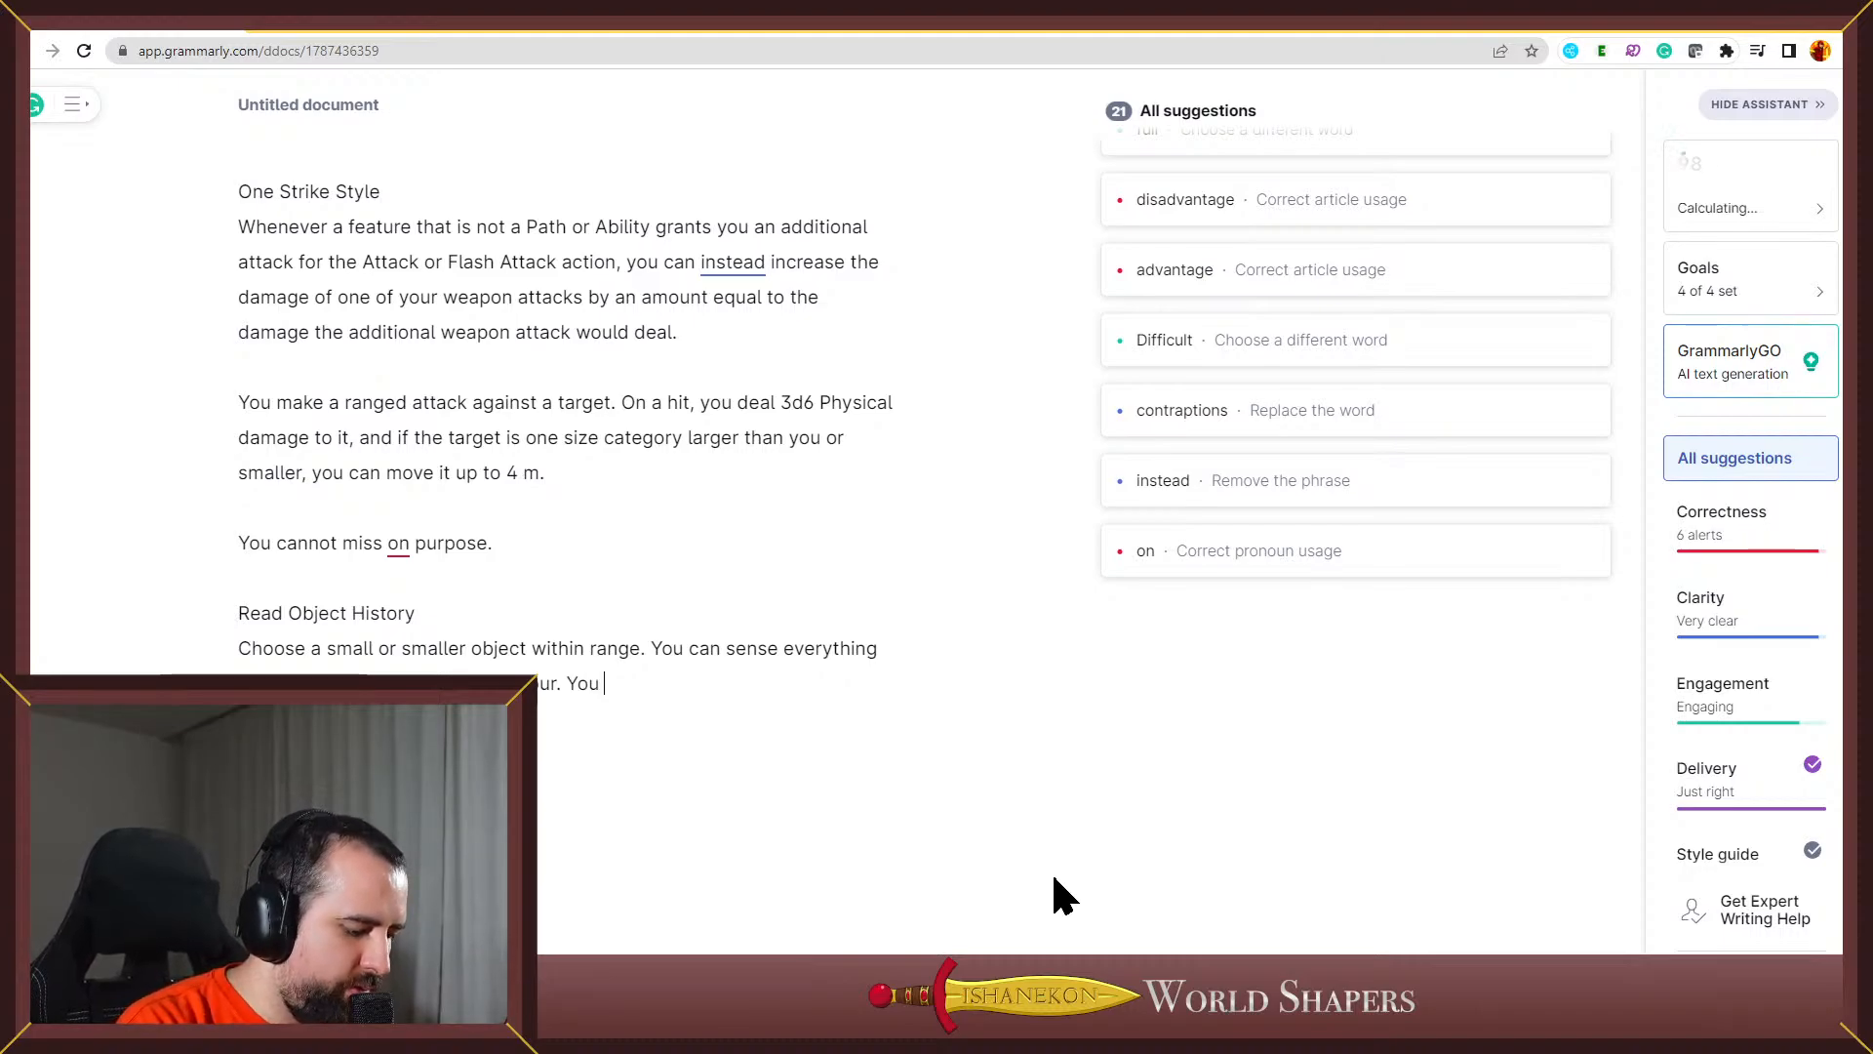
text( know wher)
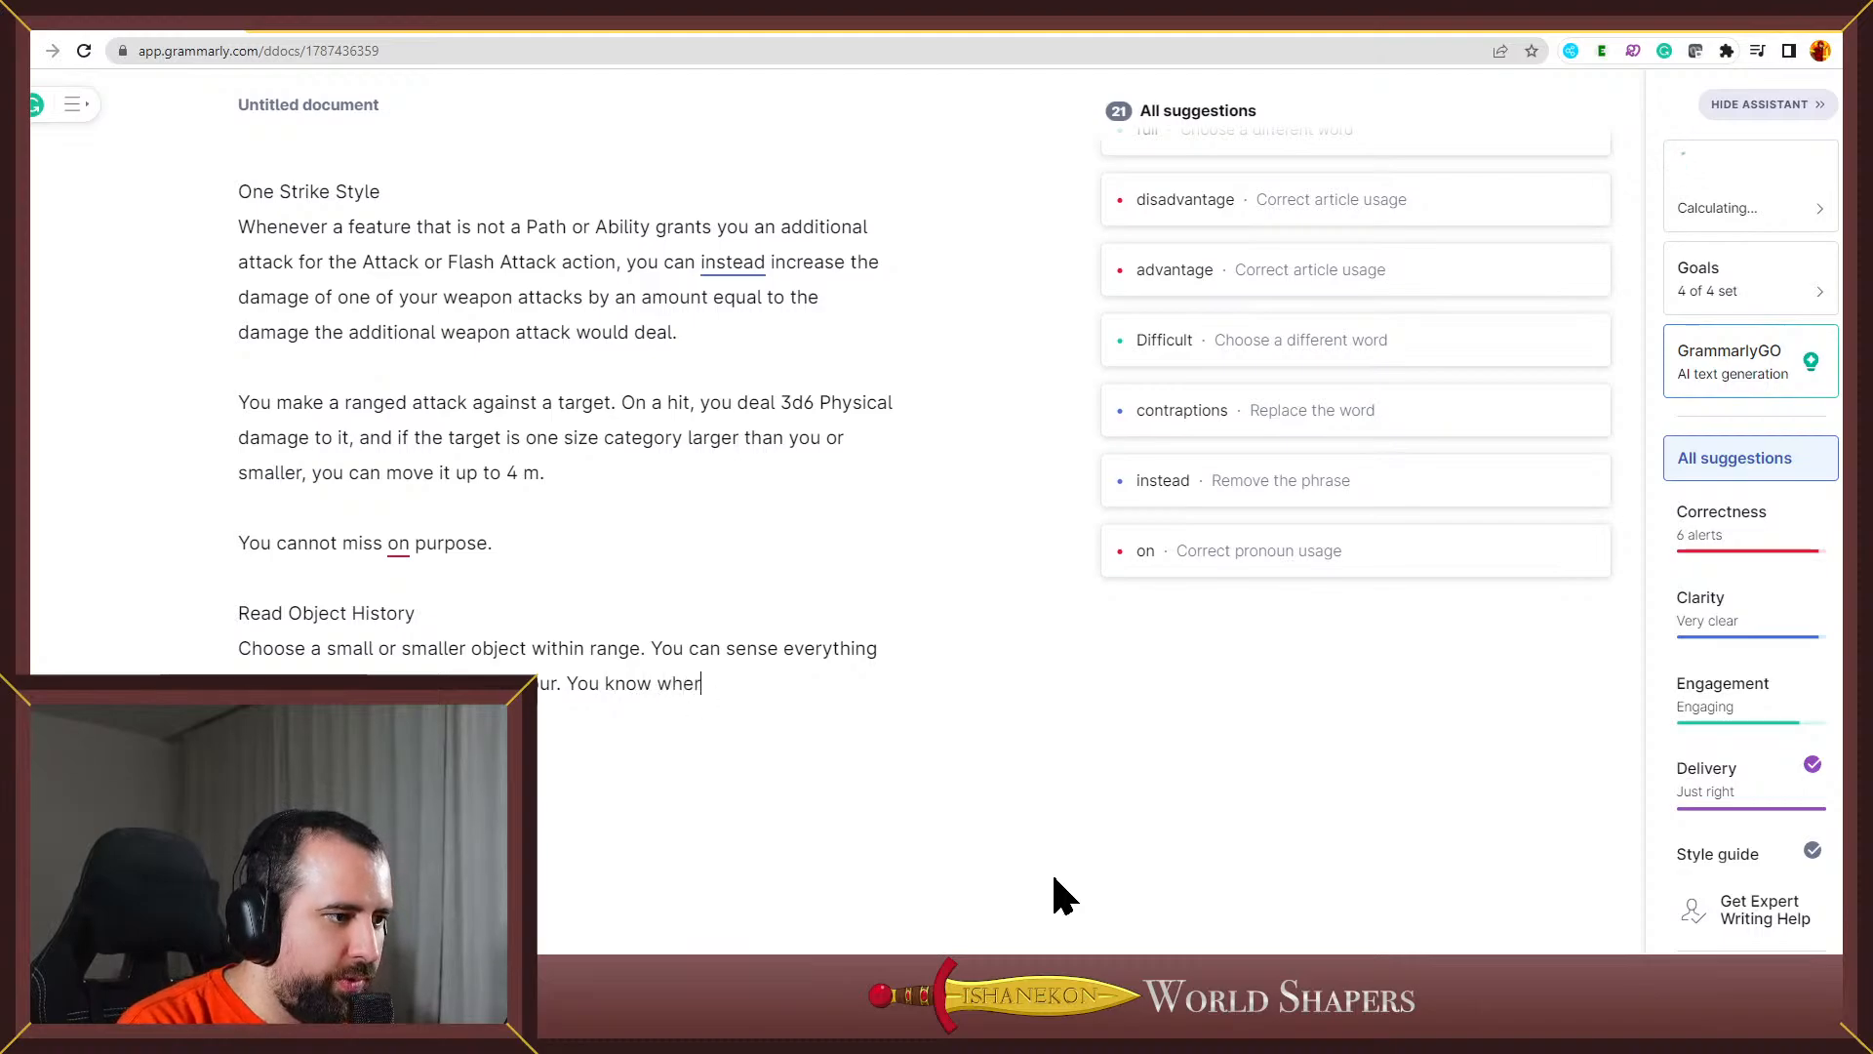
text(e it was du)
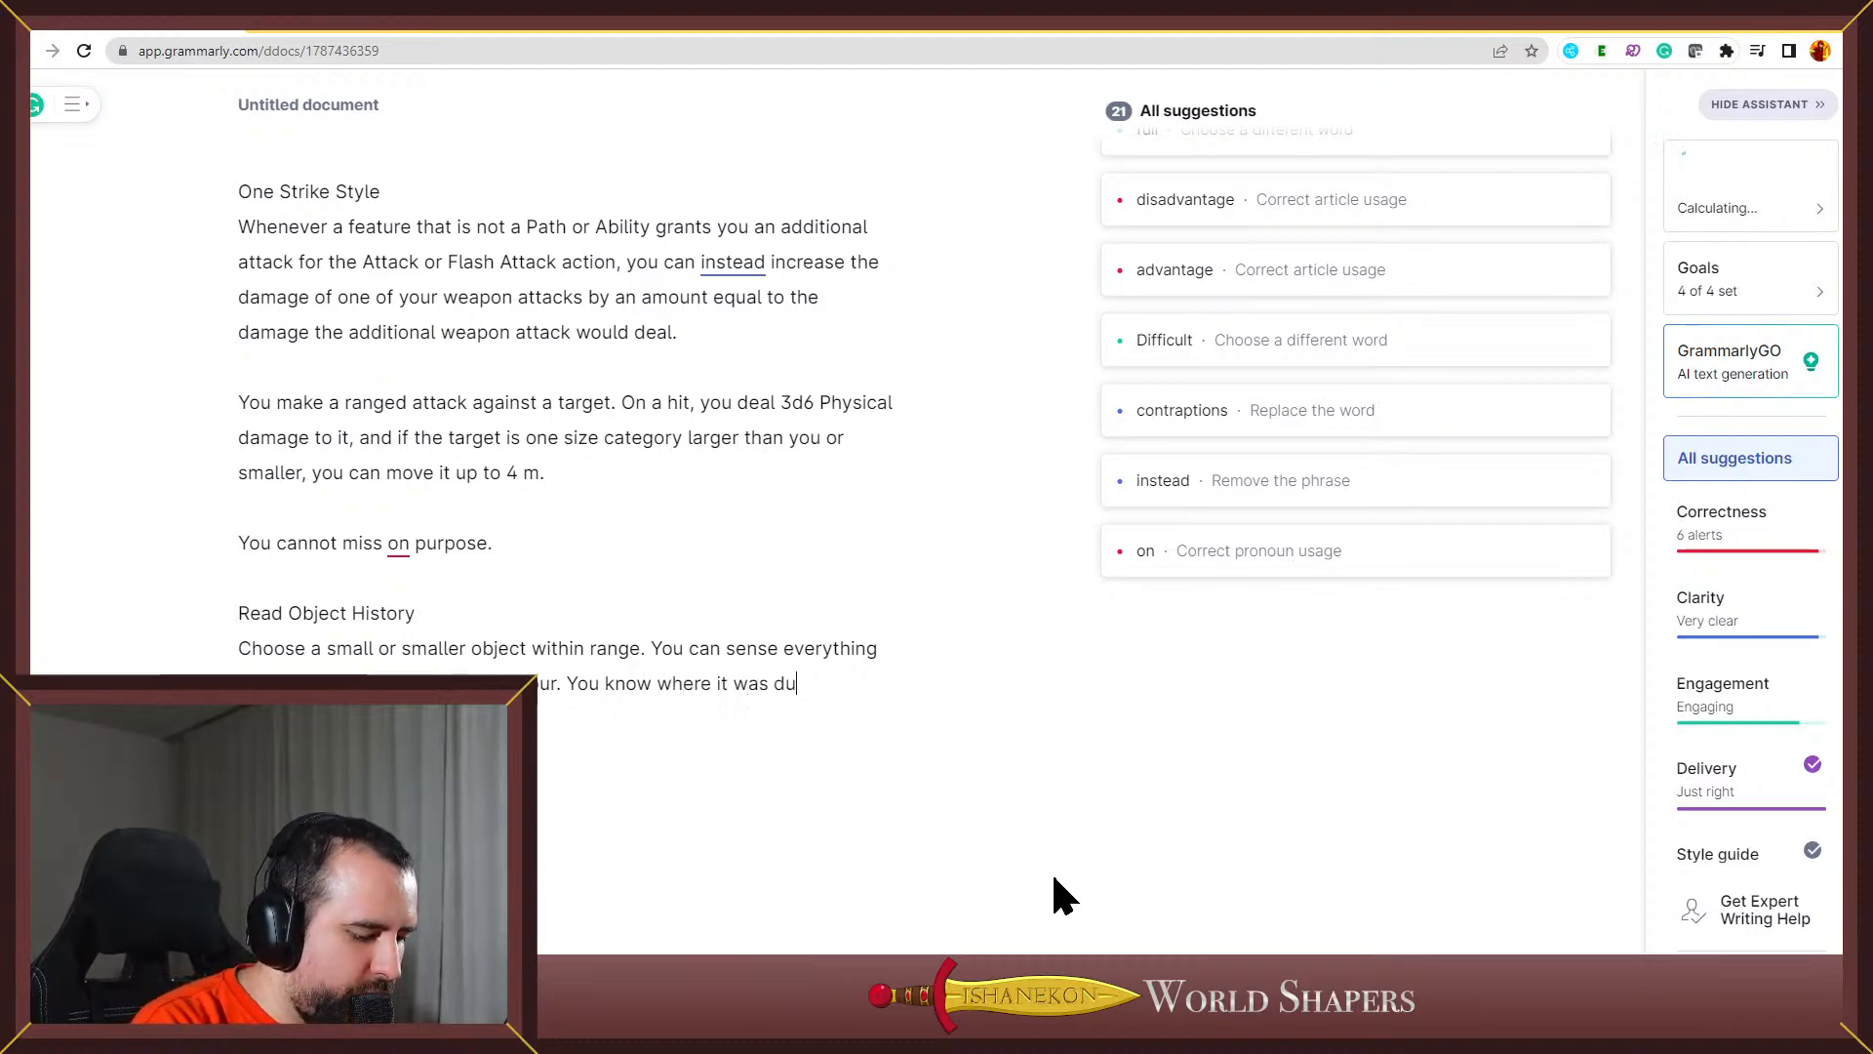
text(ring that)
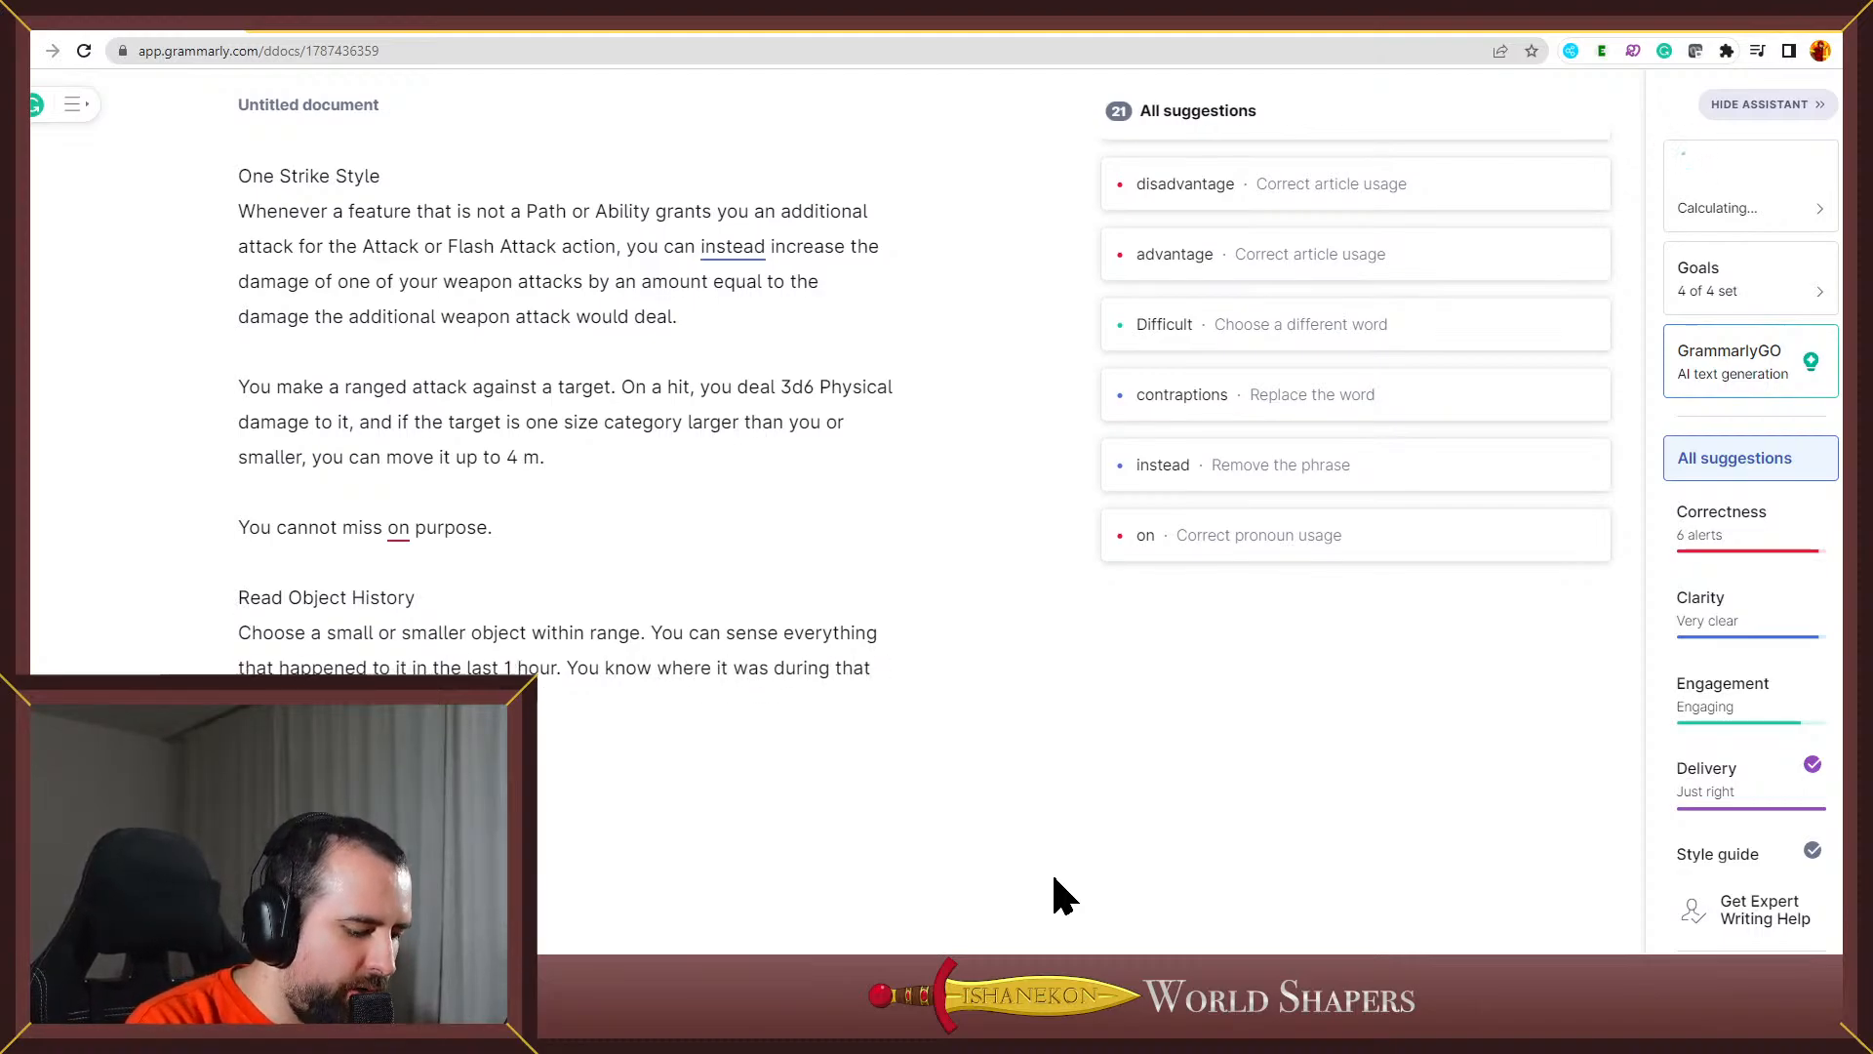
text( time  yo)
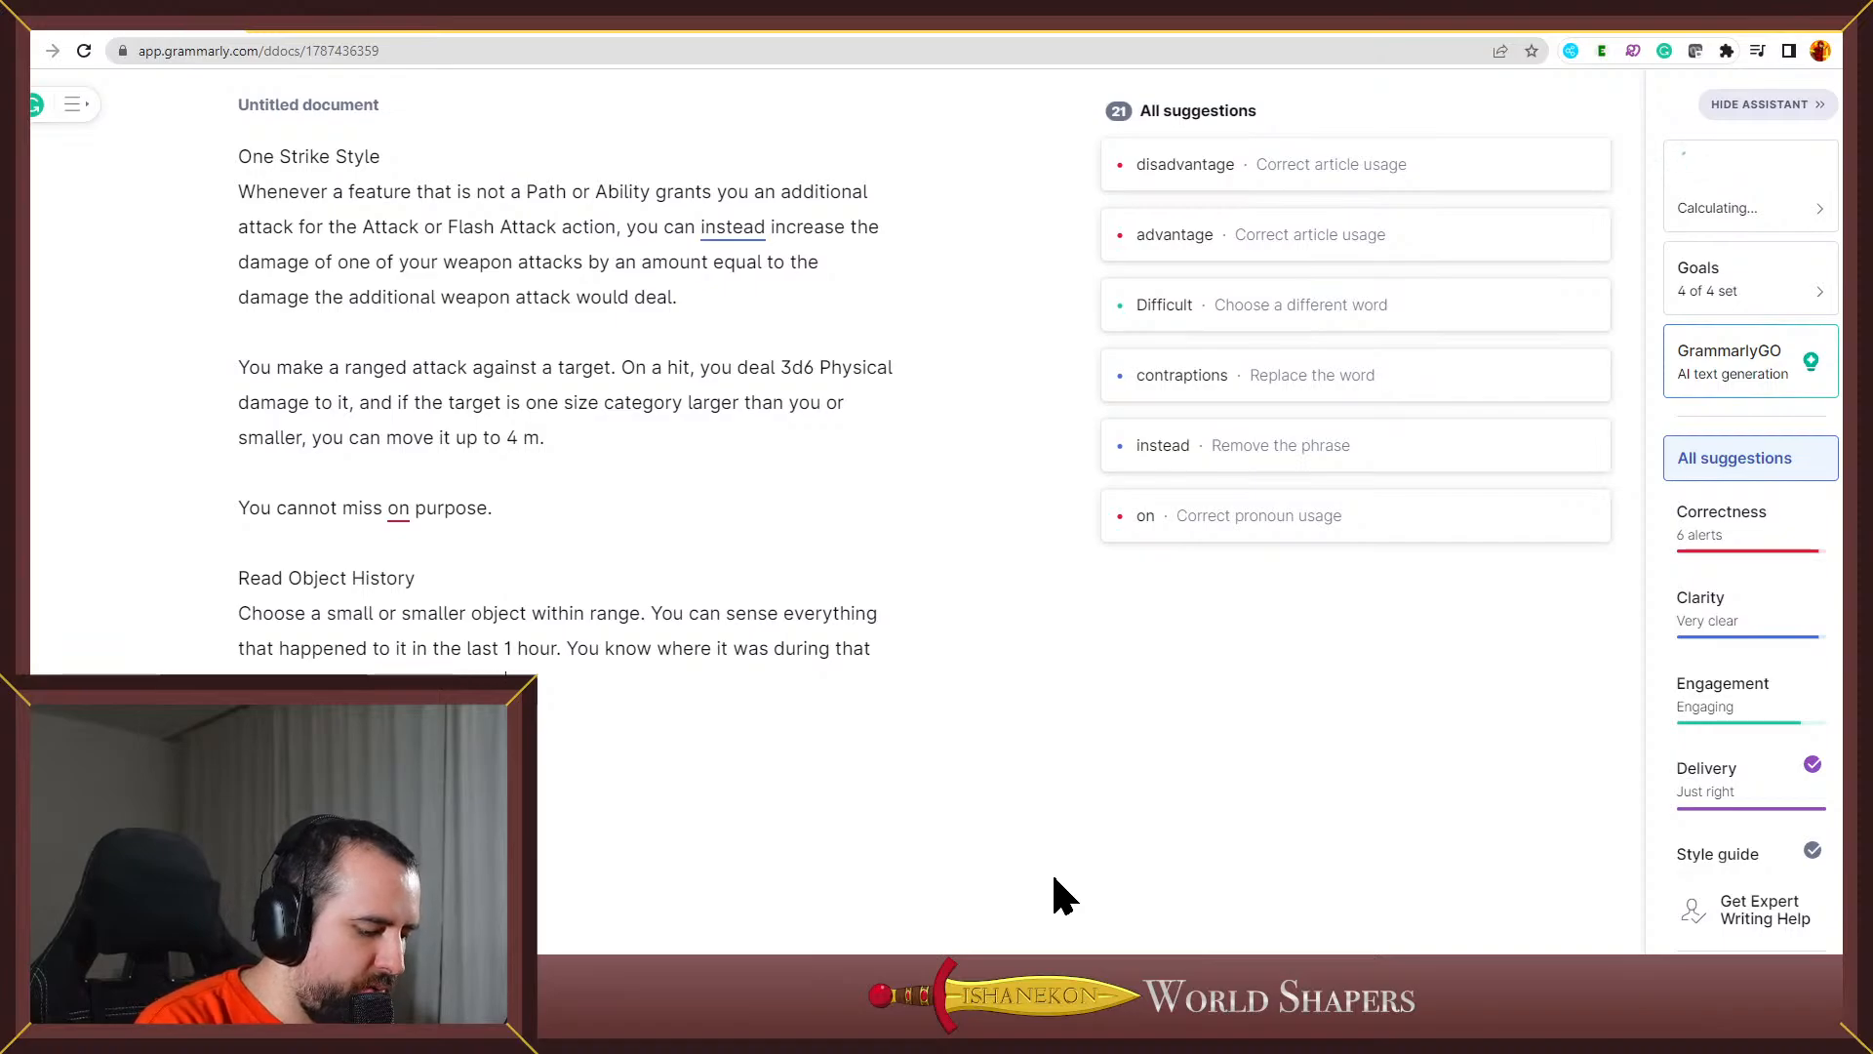
Replace the draft ending with "but you do gain any knowledge about anything else." and correct the spelling of "knowledge"
text(anything)
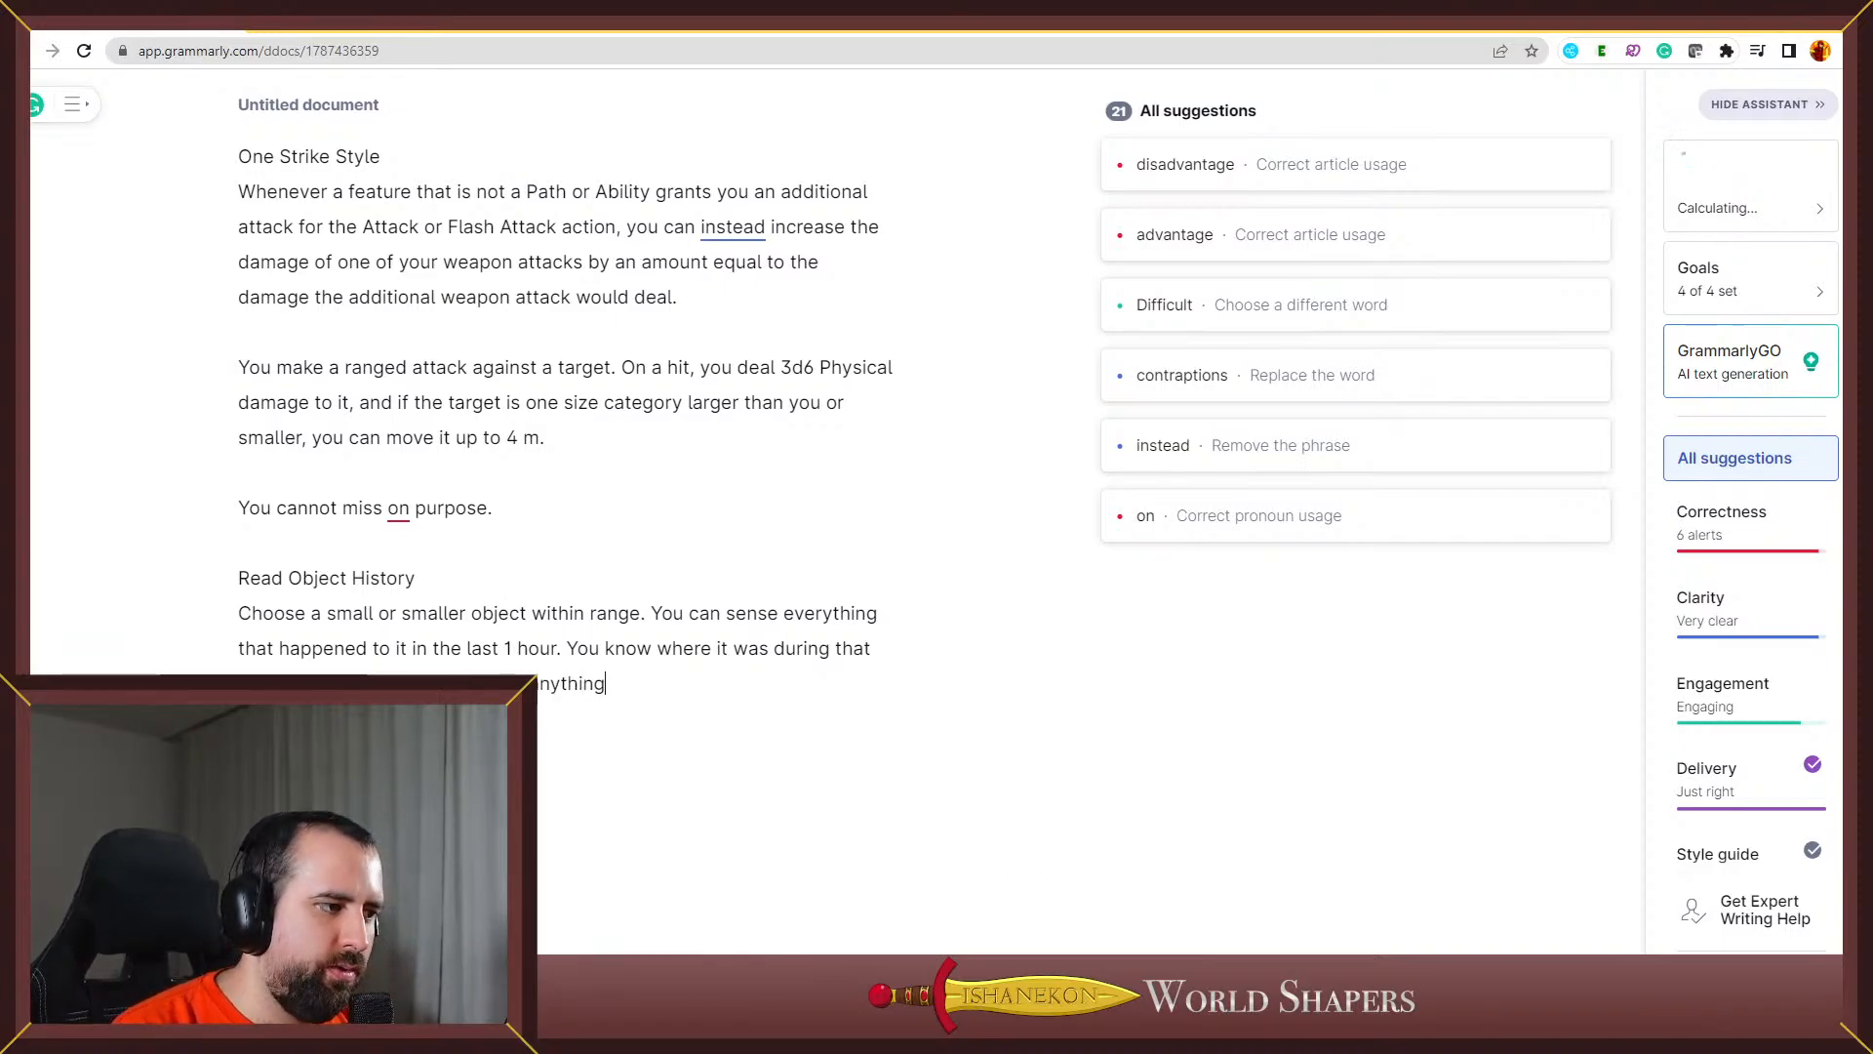
drag(387, 683, 749, 732)
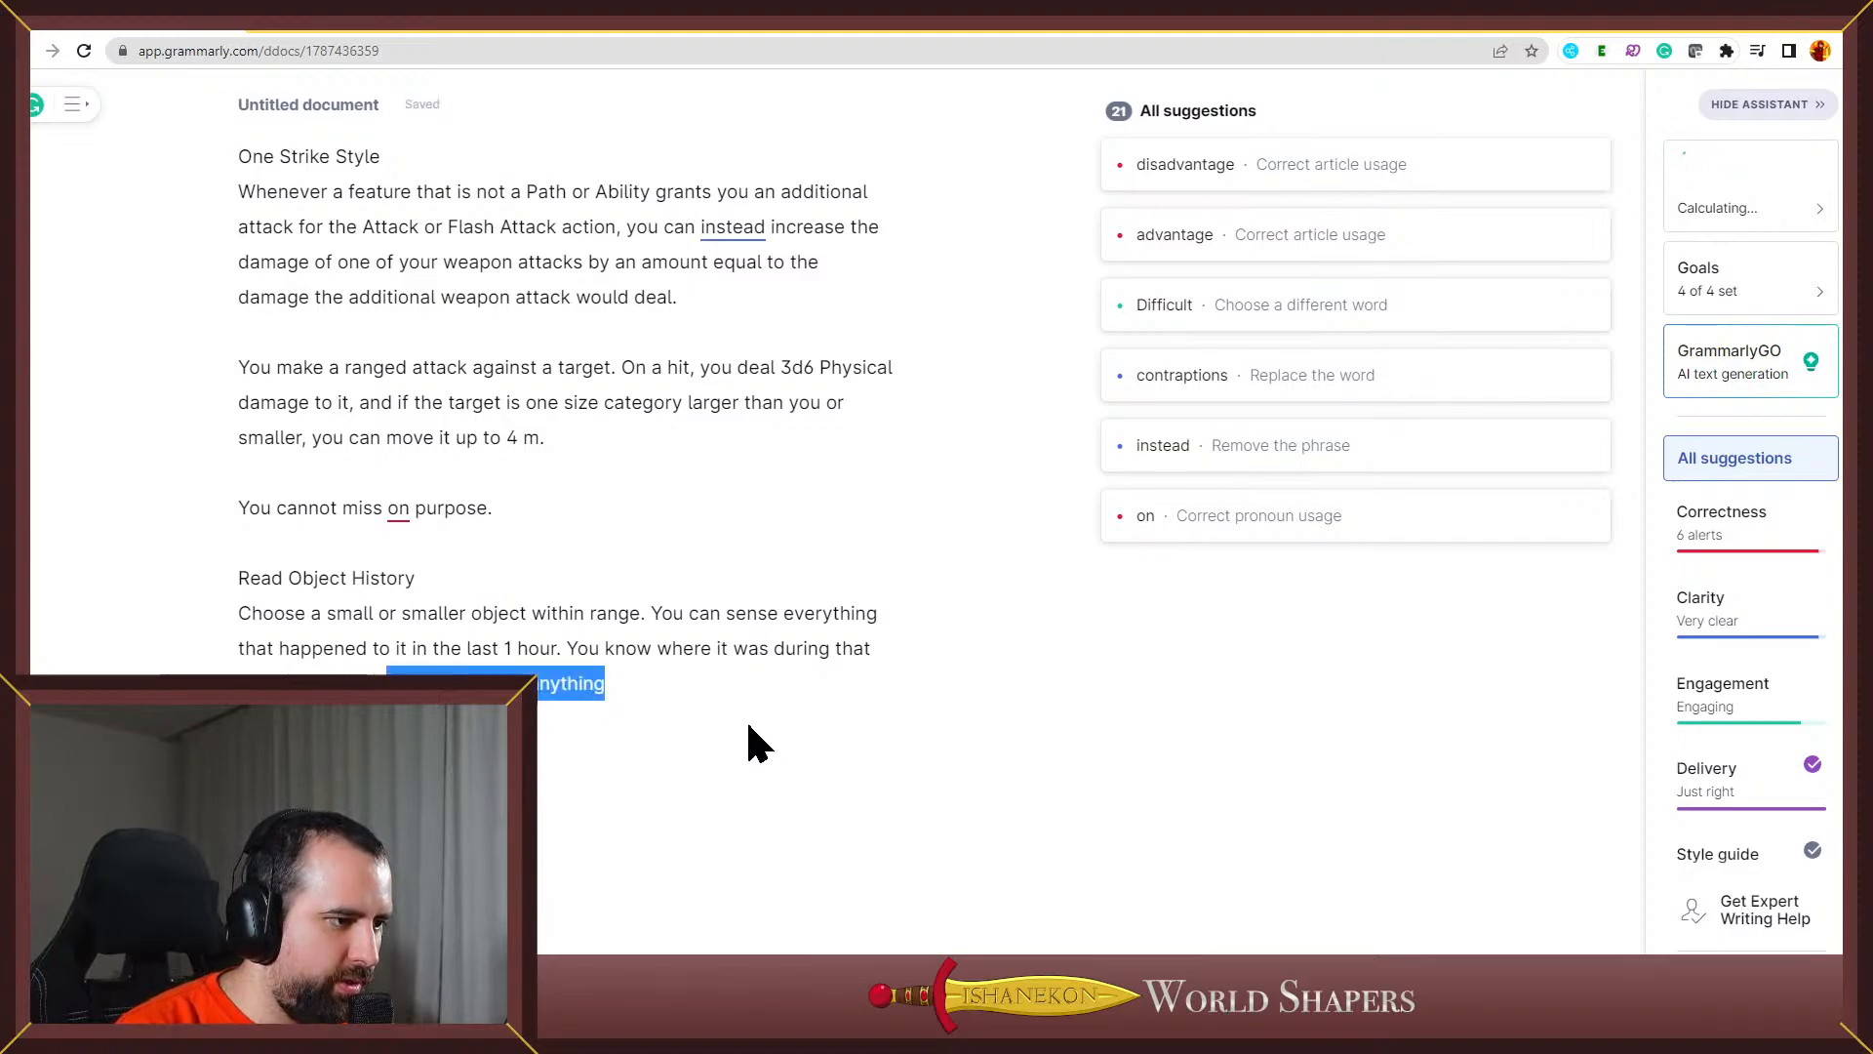
key(BackSpace)
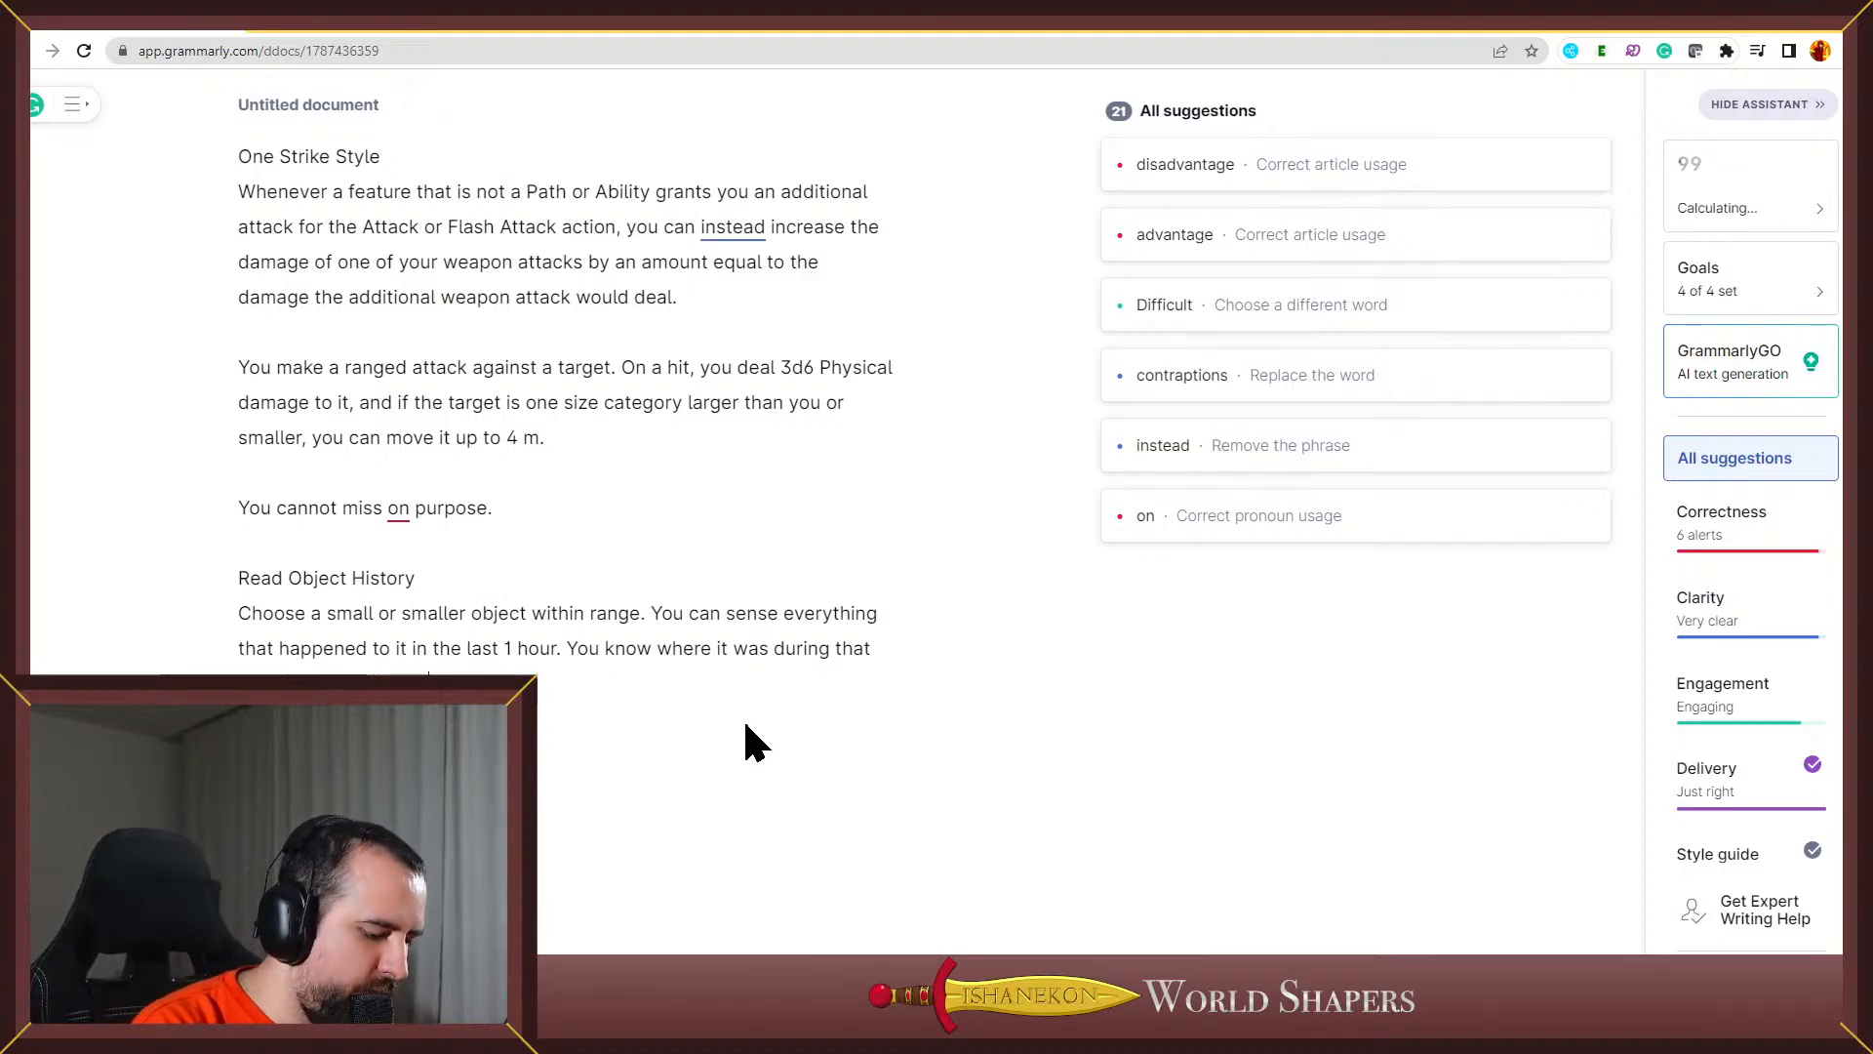
text(nowledge ab)
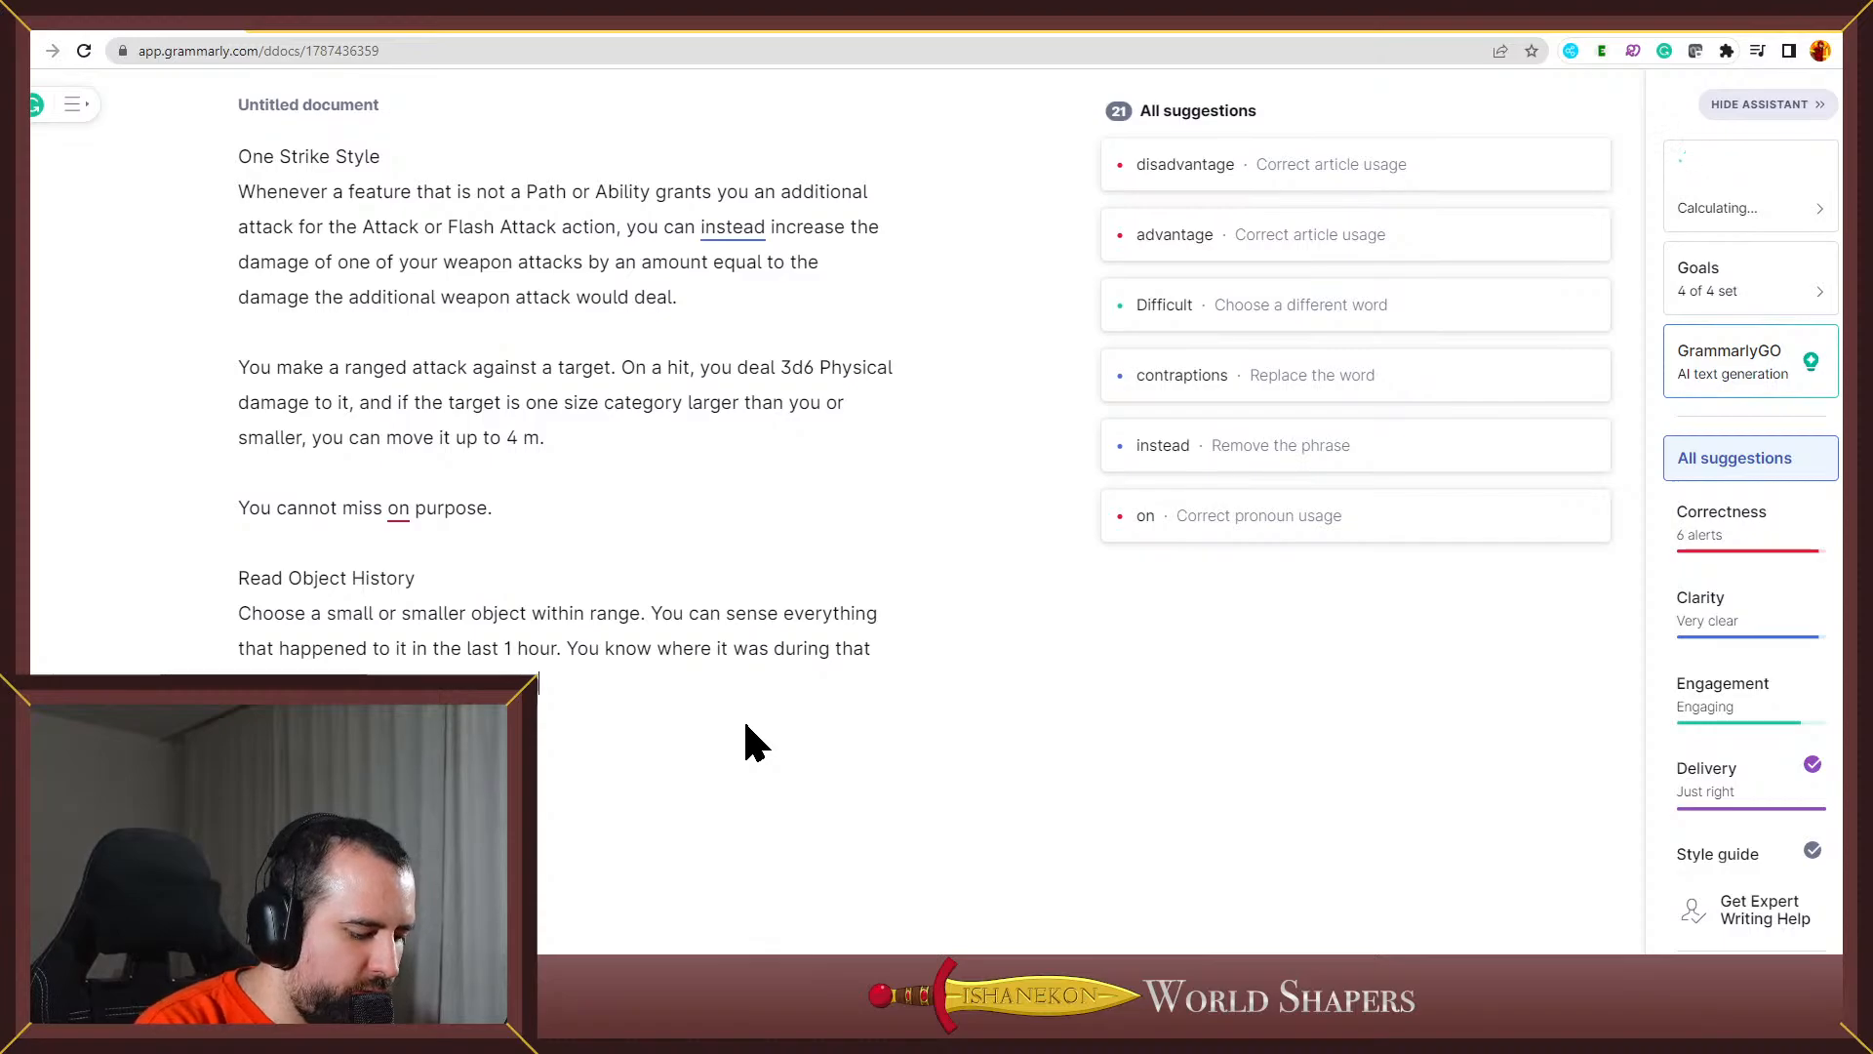
text(out)
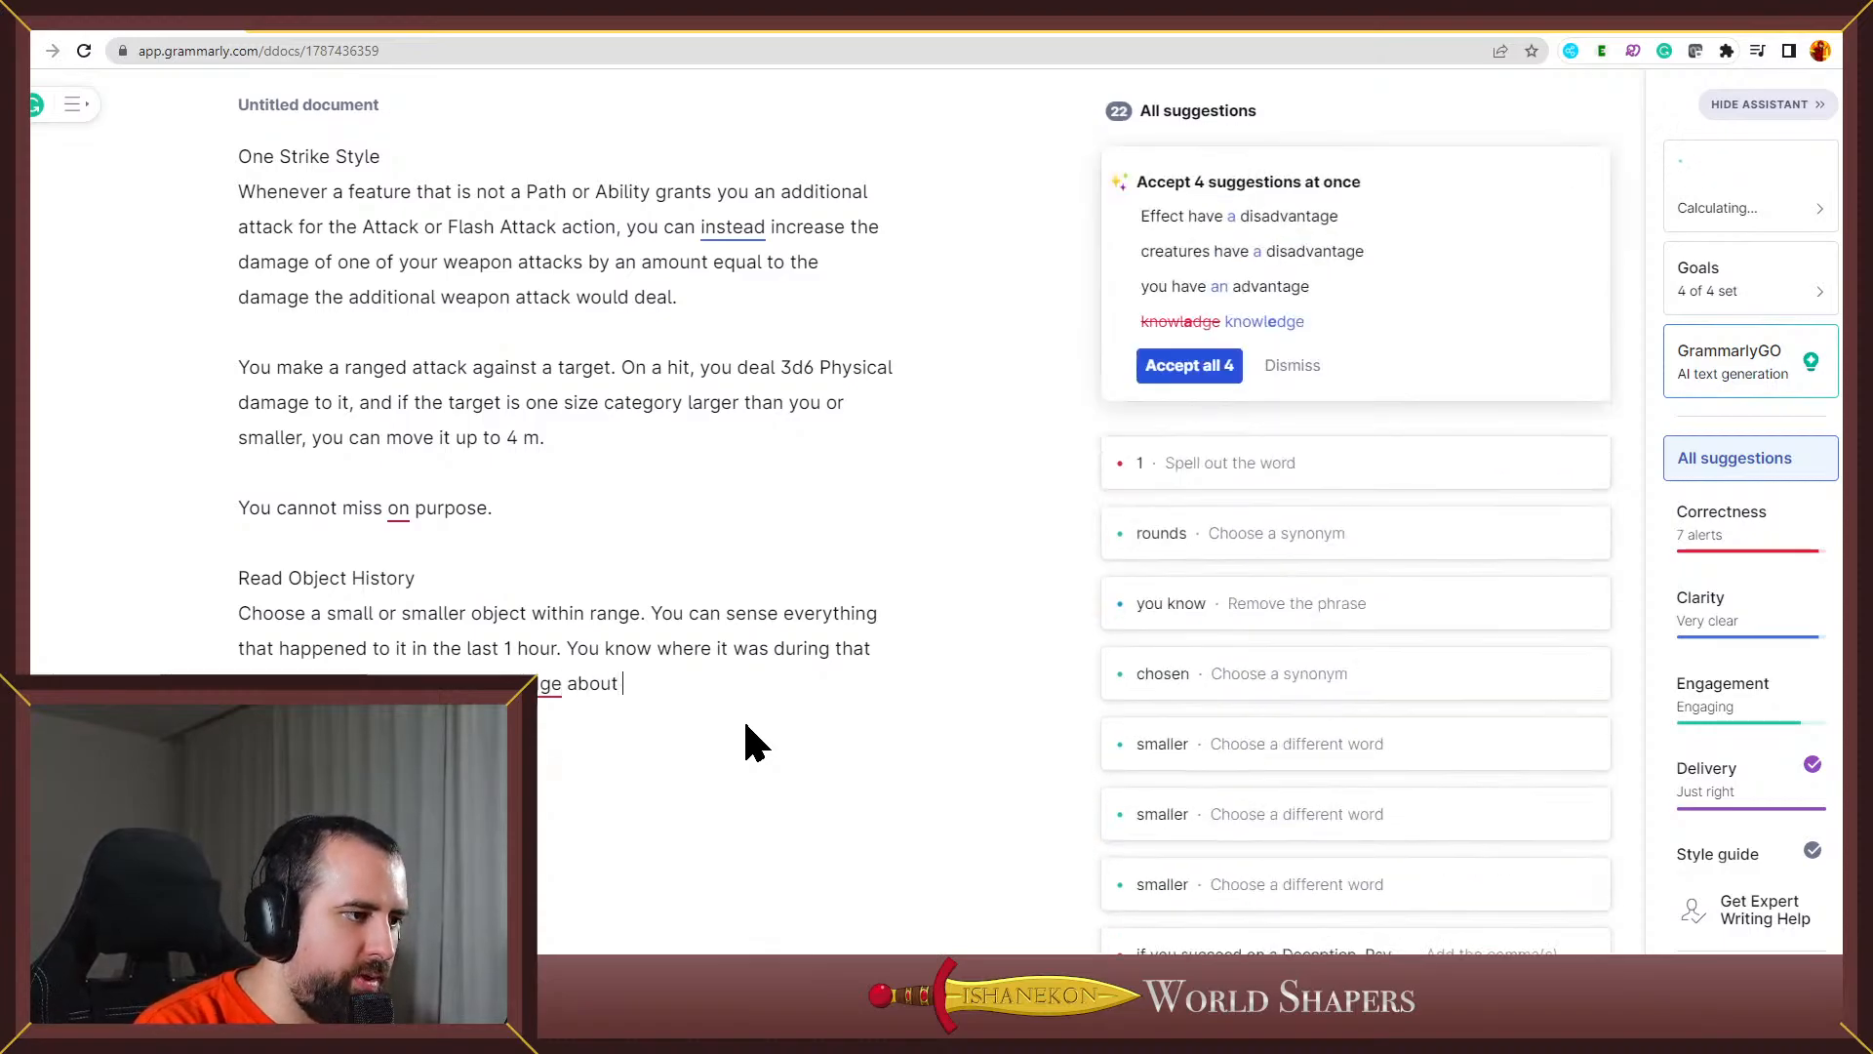
click(509, 688)
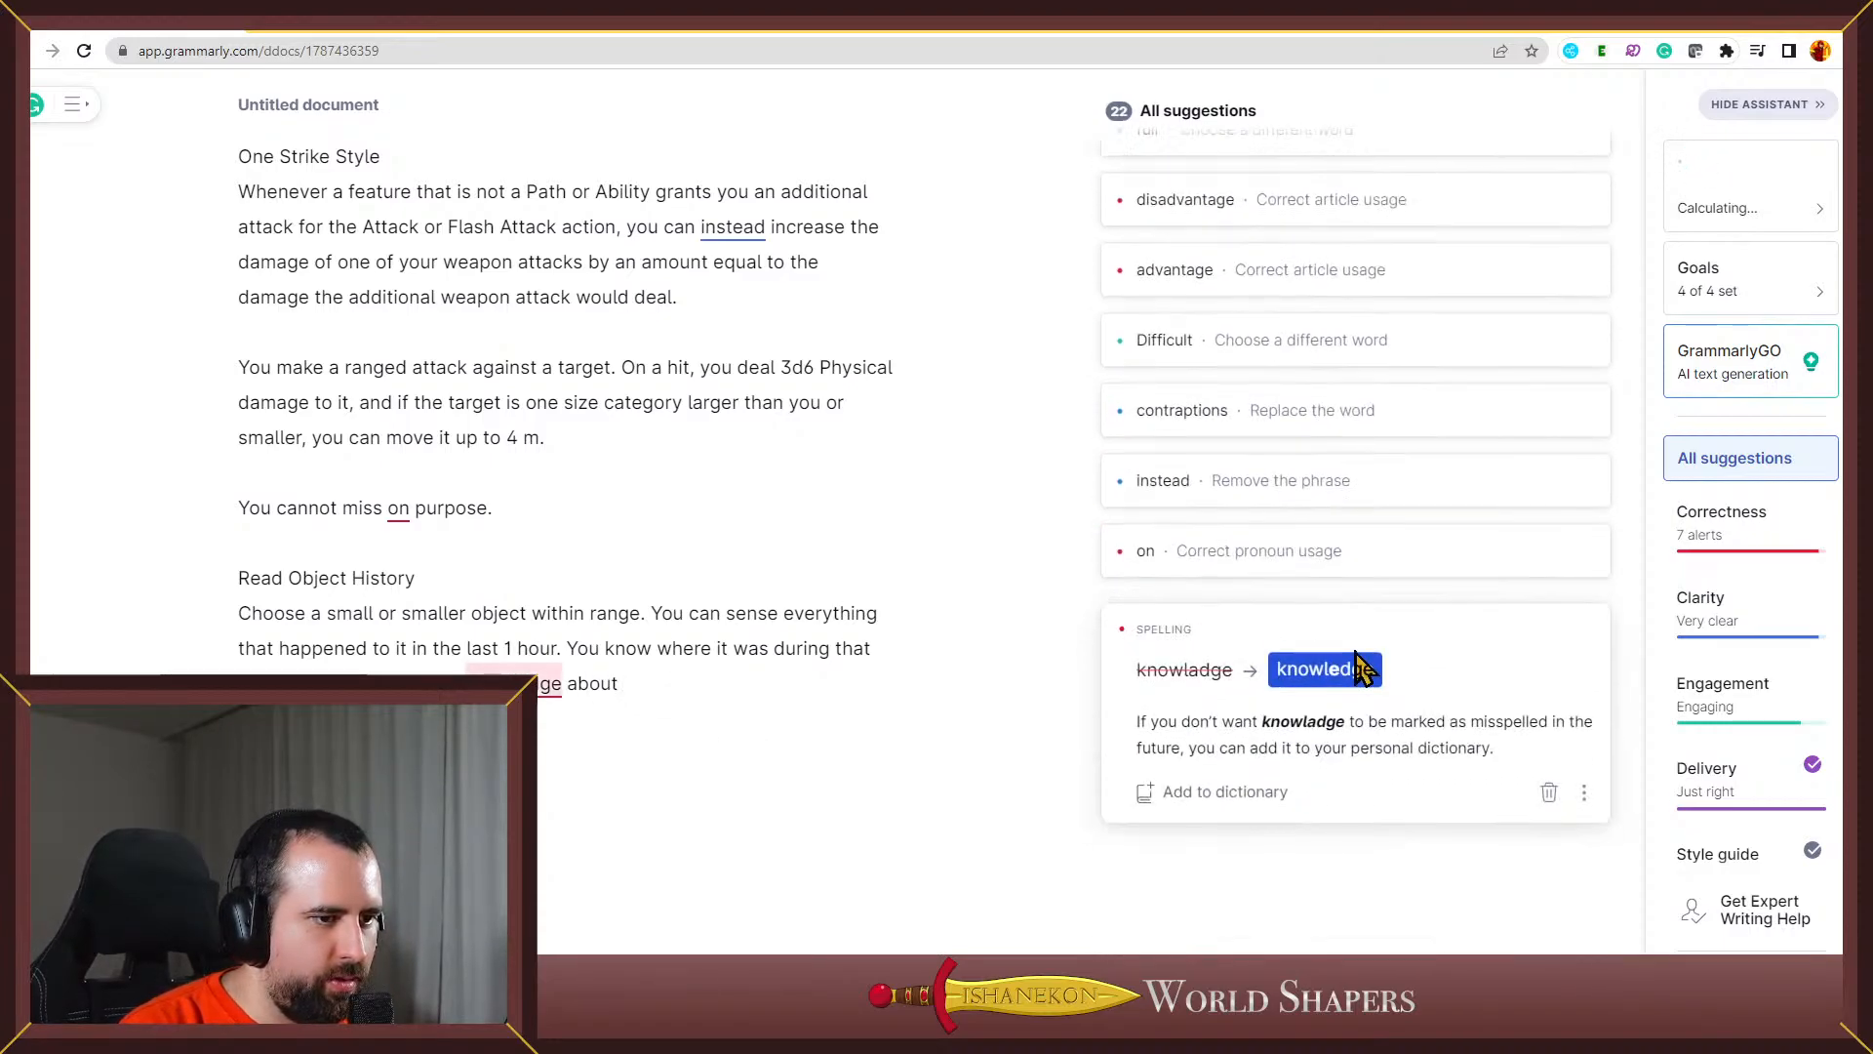
click(1372, 683)
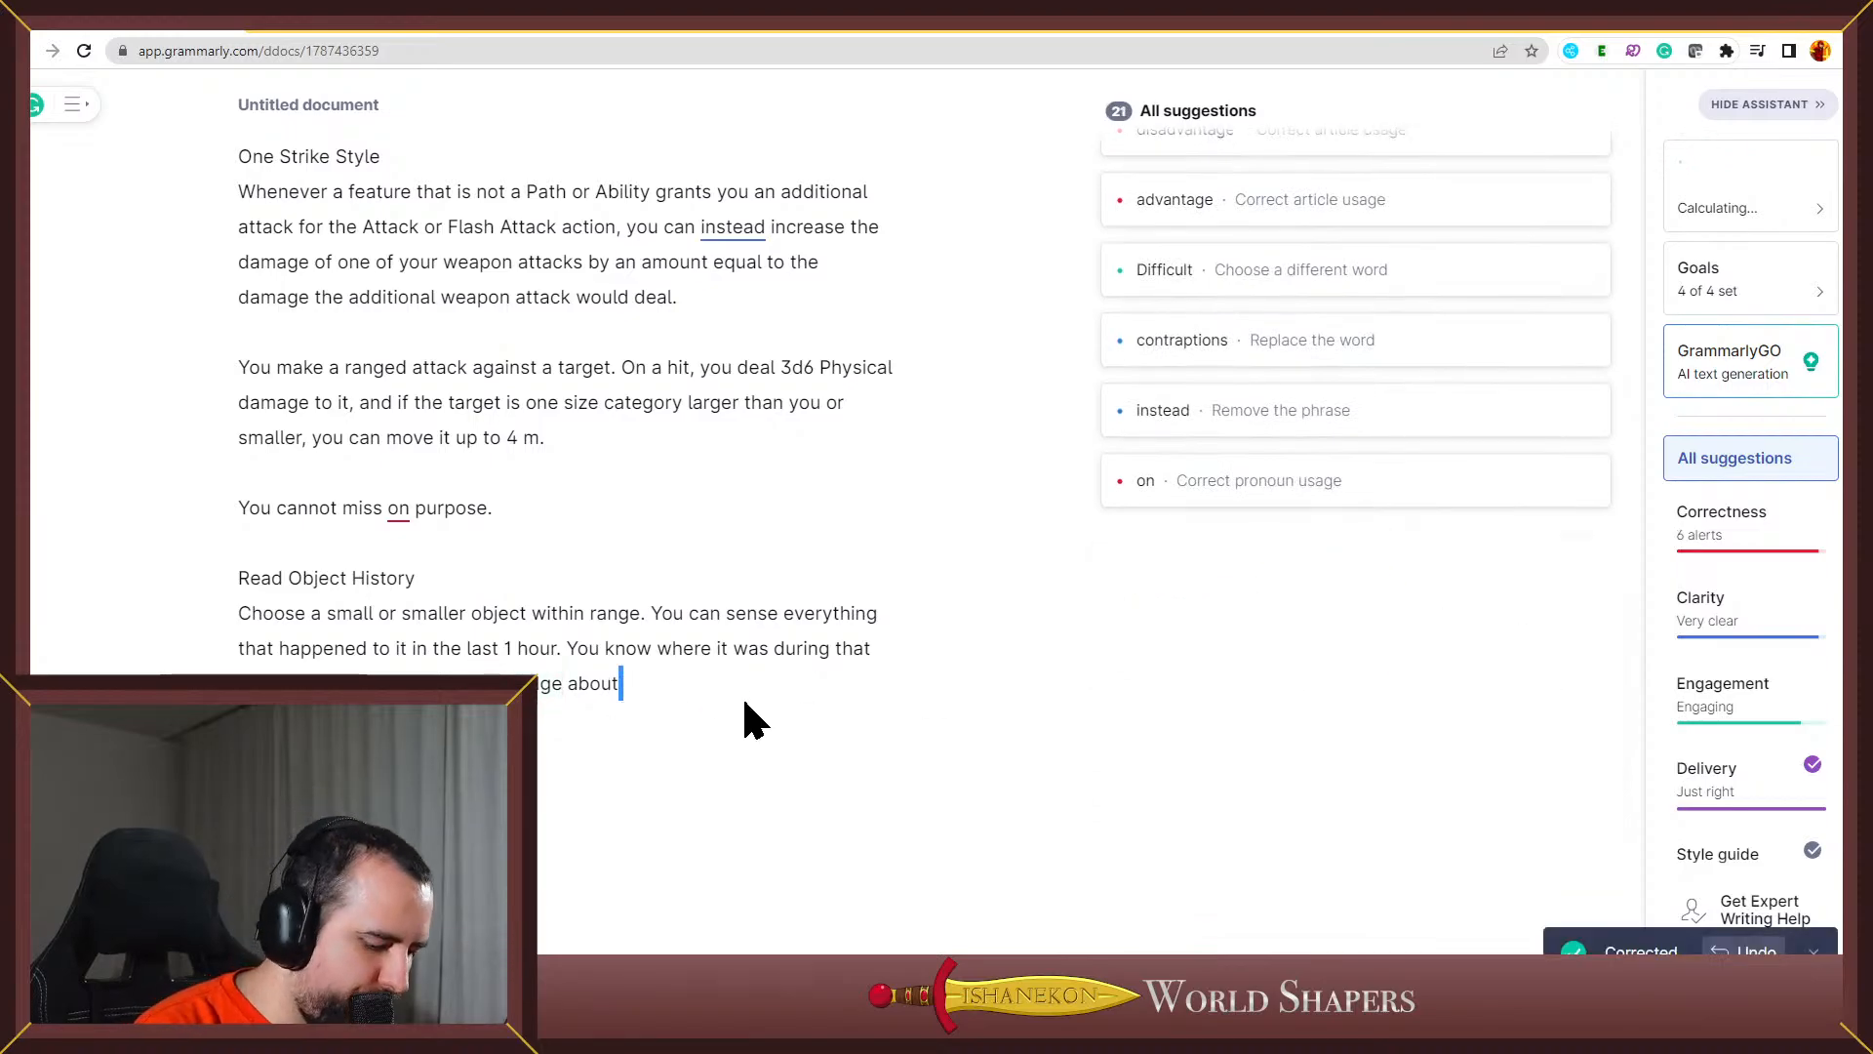
text(anything)
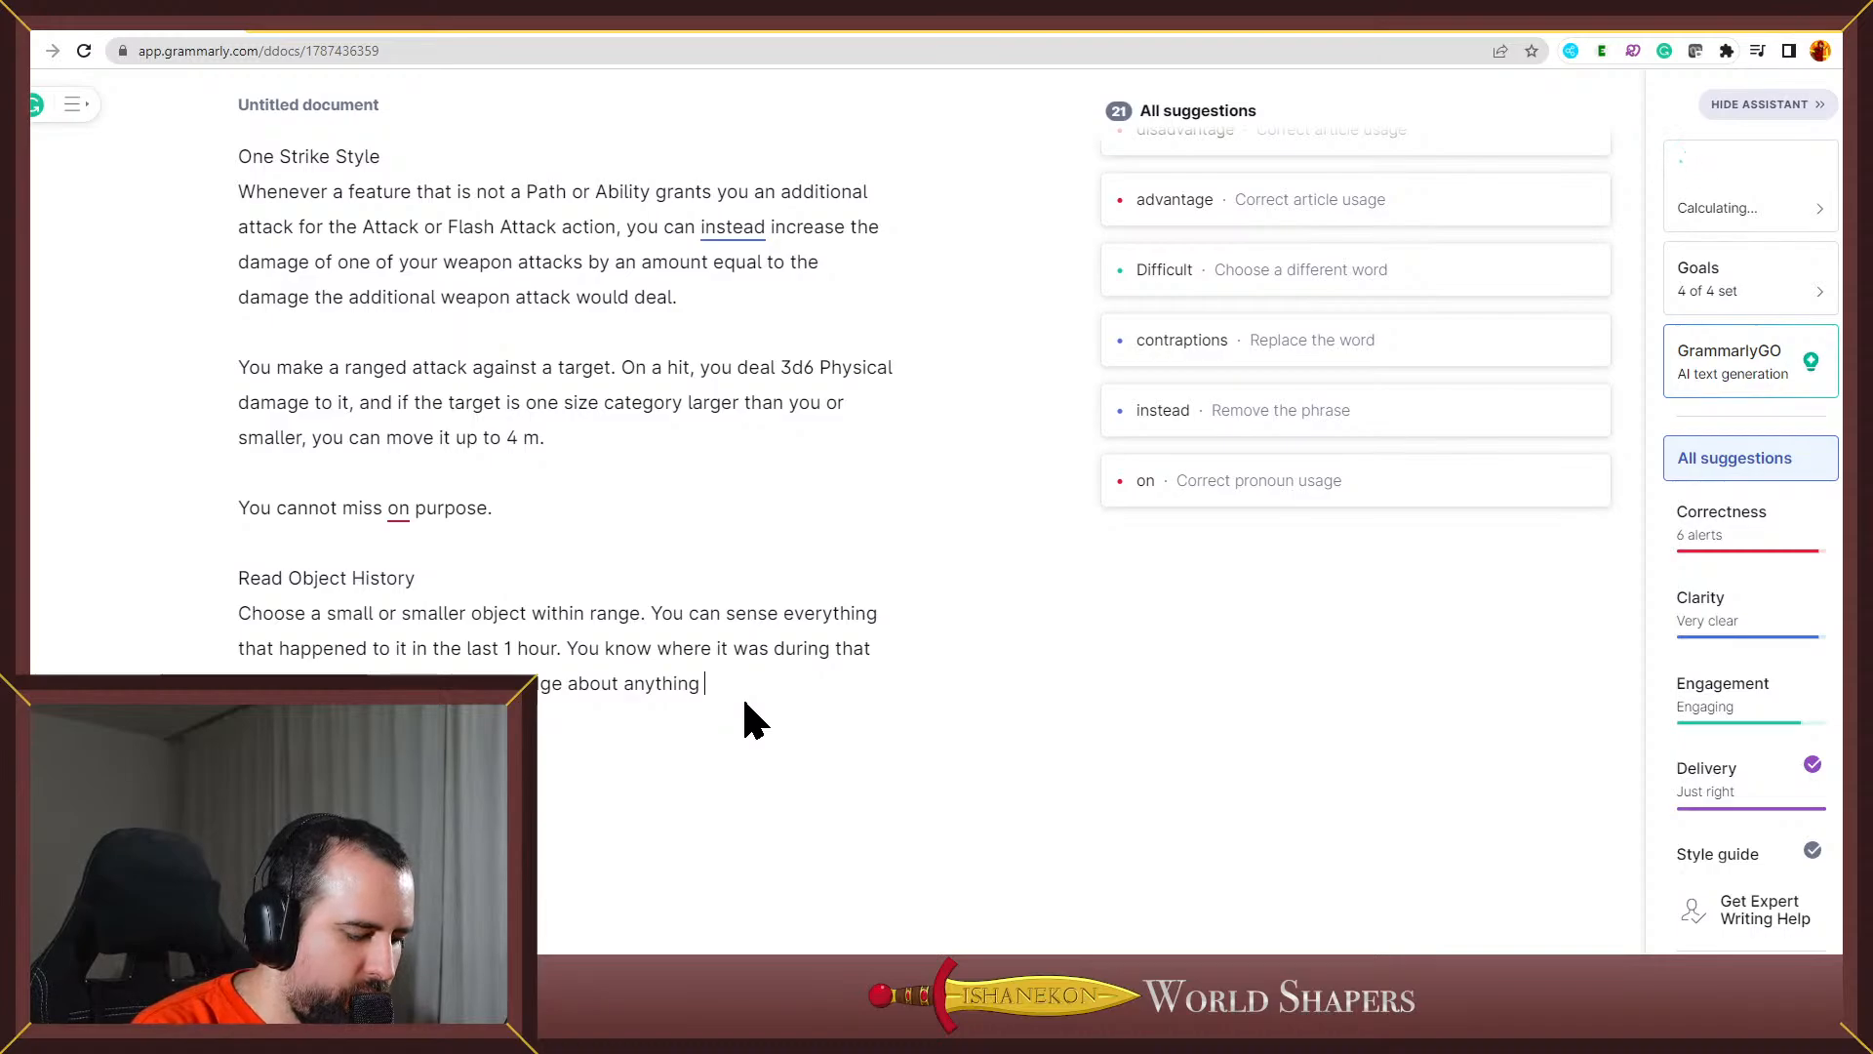
text( else.)
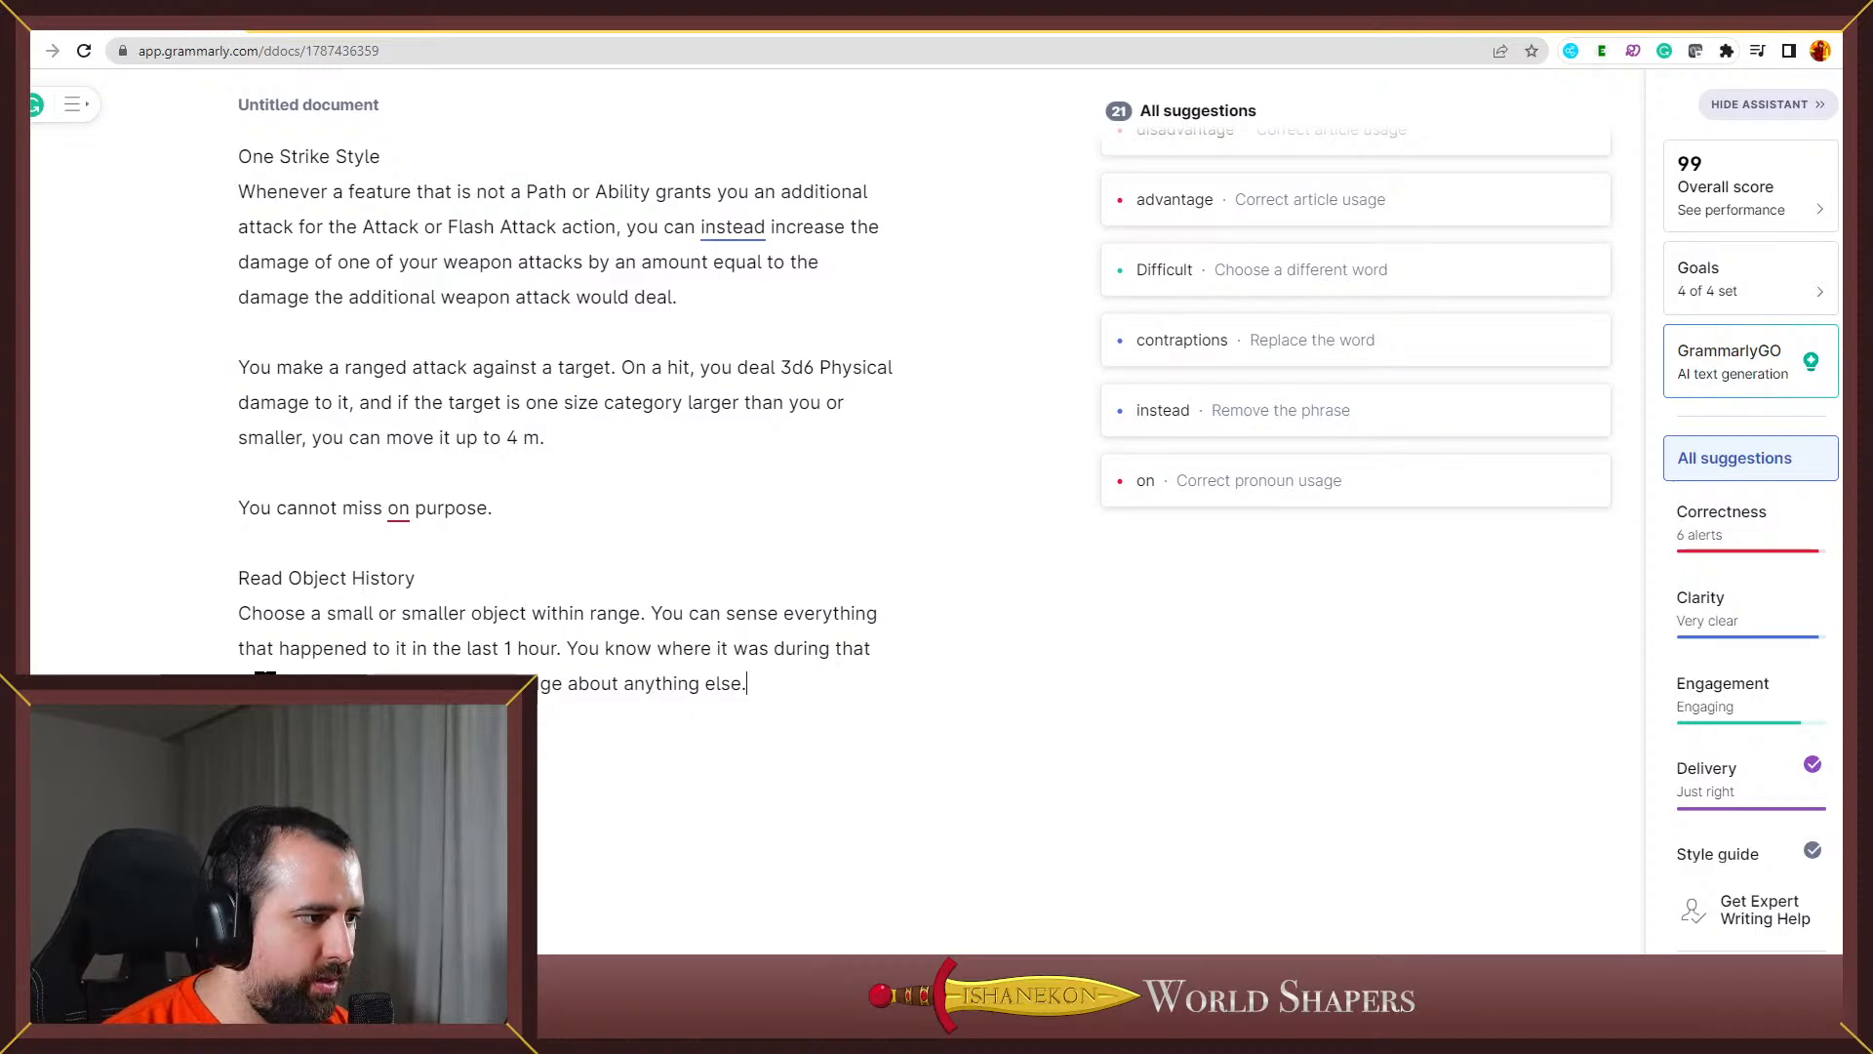
Insert wording on "who used it" after "where it was during that time", ahead of the clause beginning with "but you"
text(and )
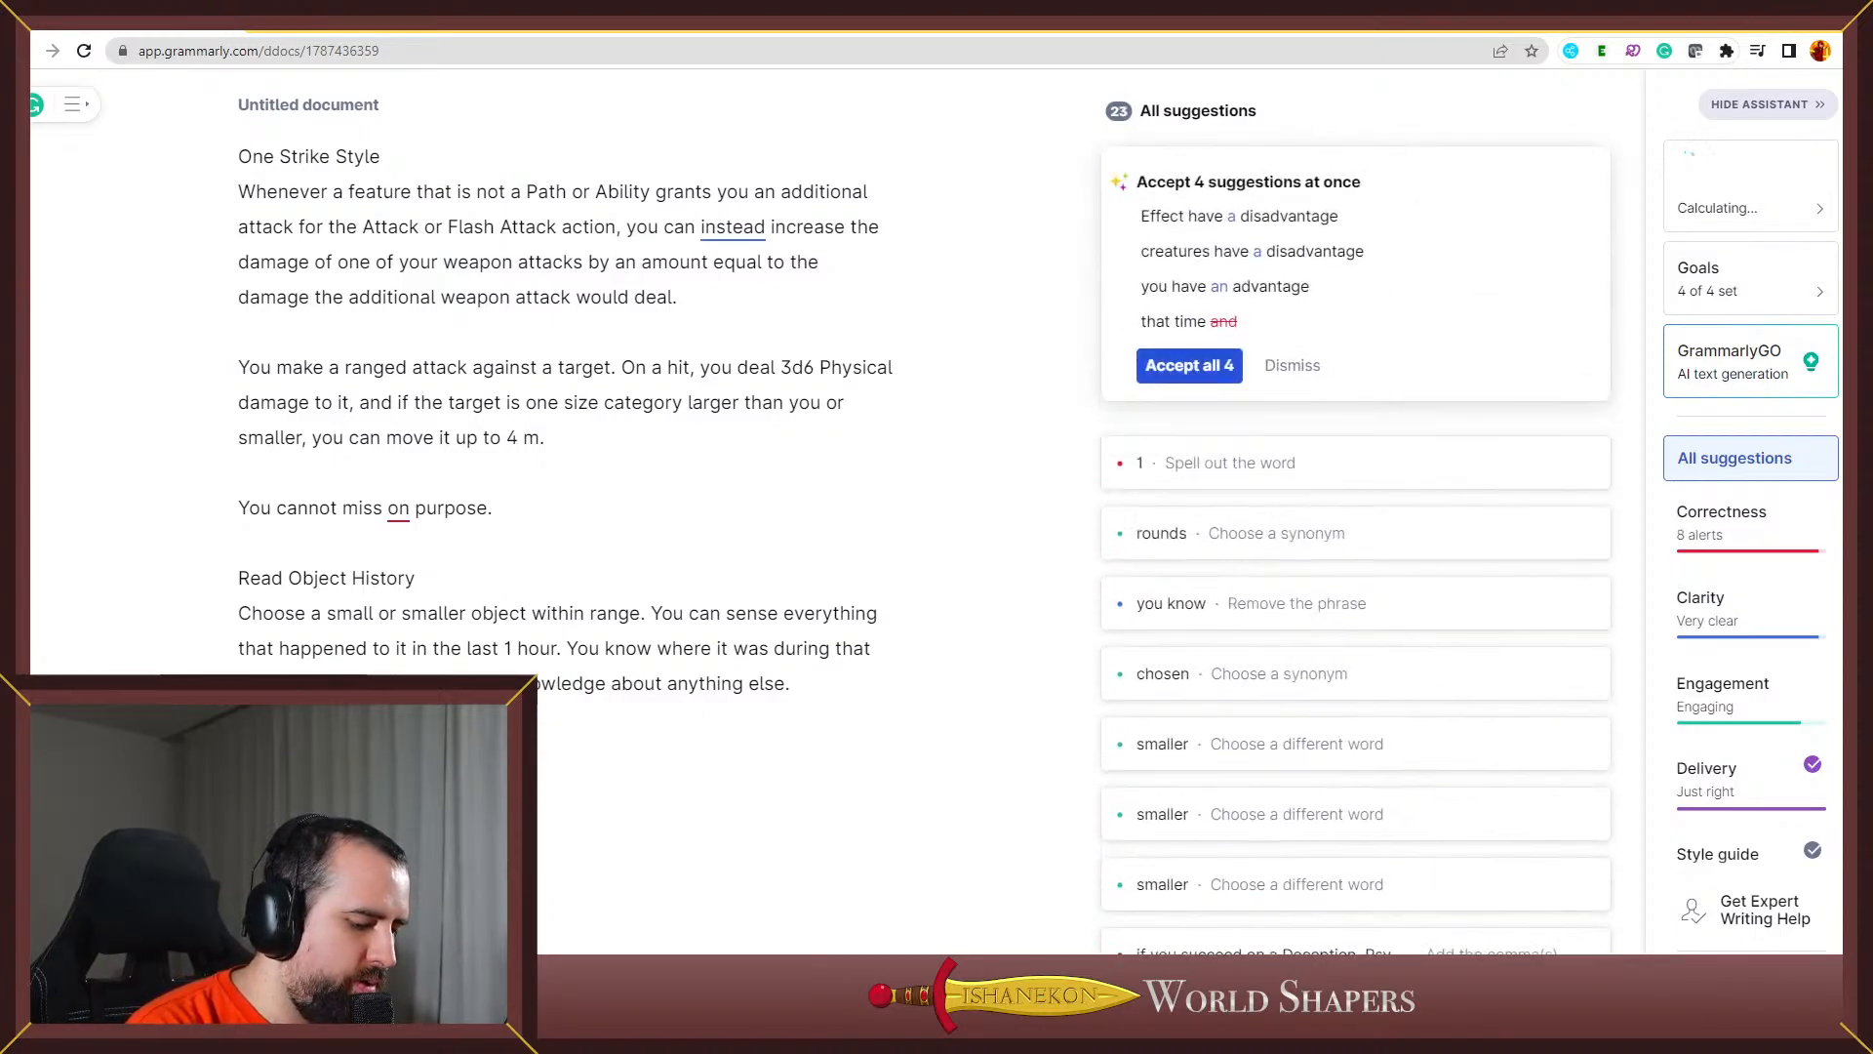
text(who used )
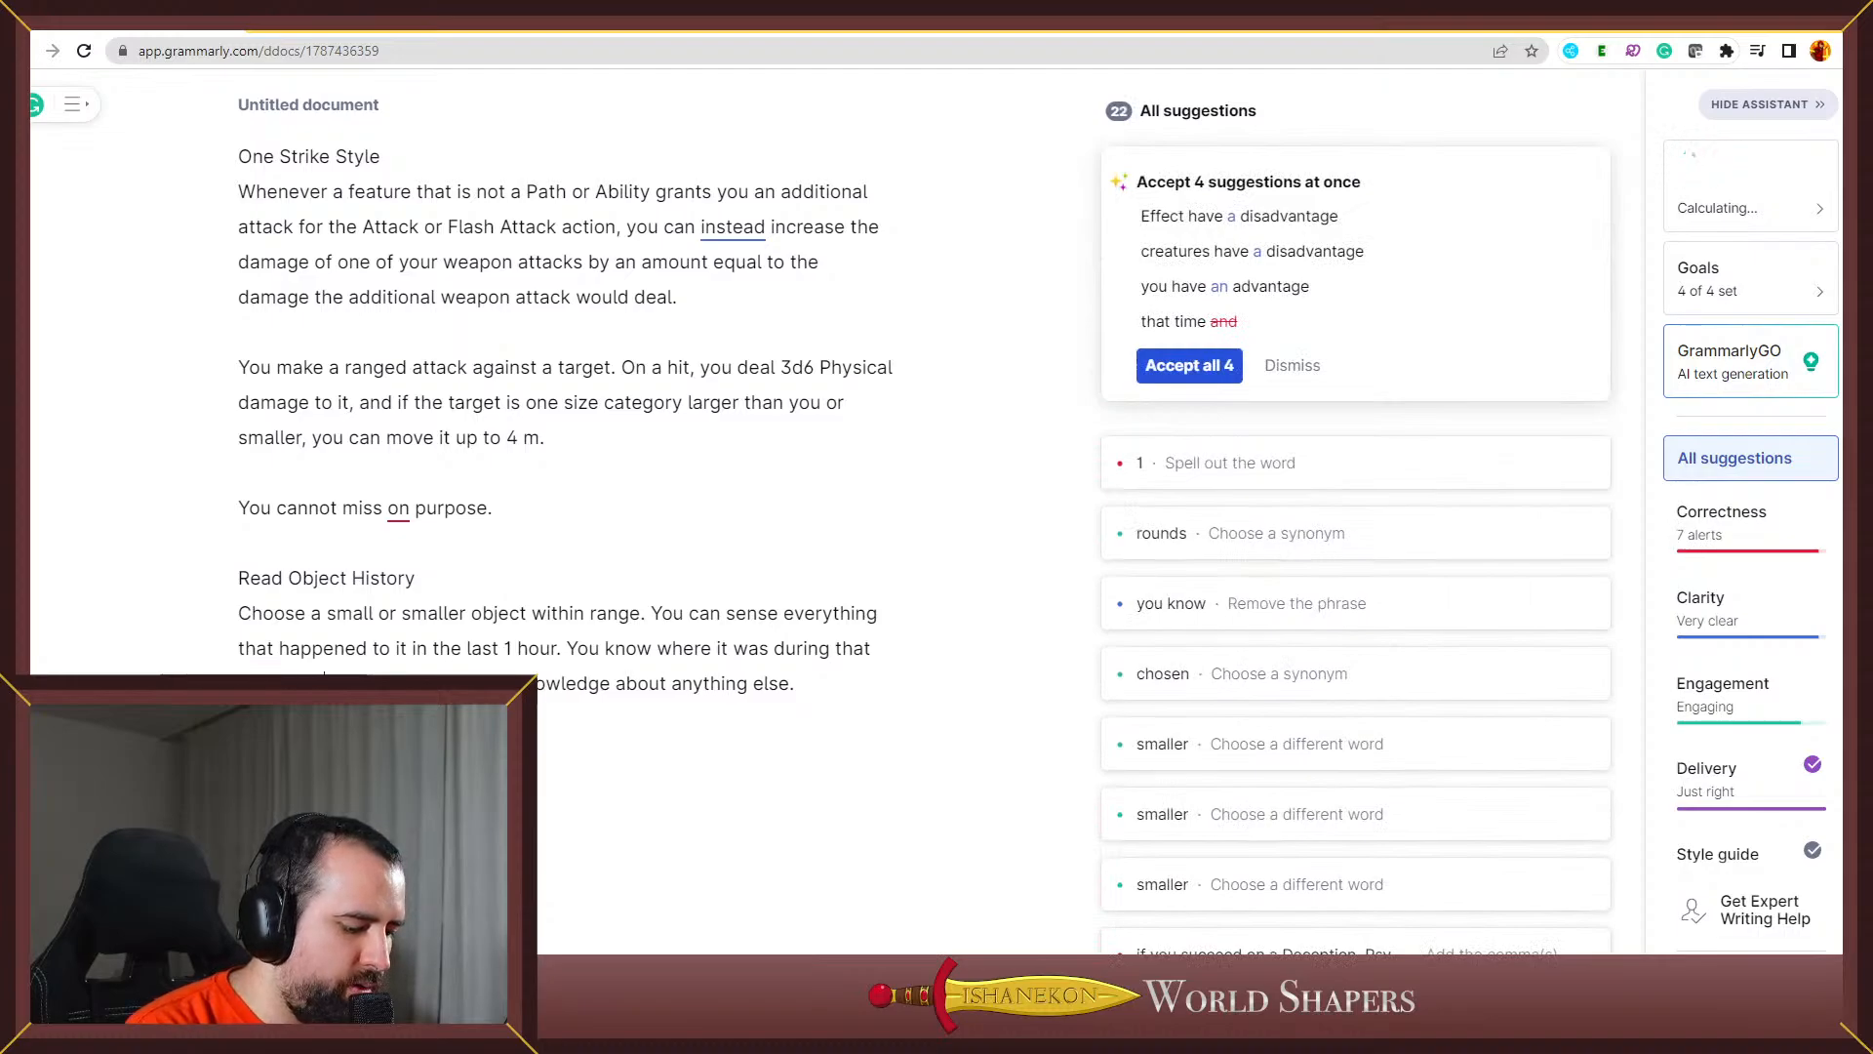
text(it in the)
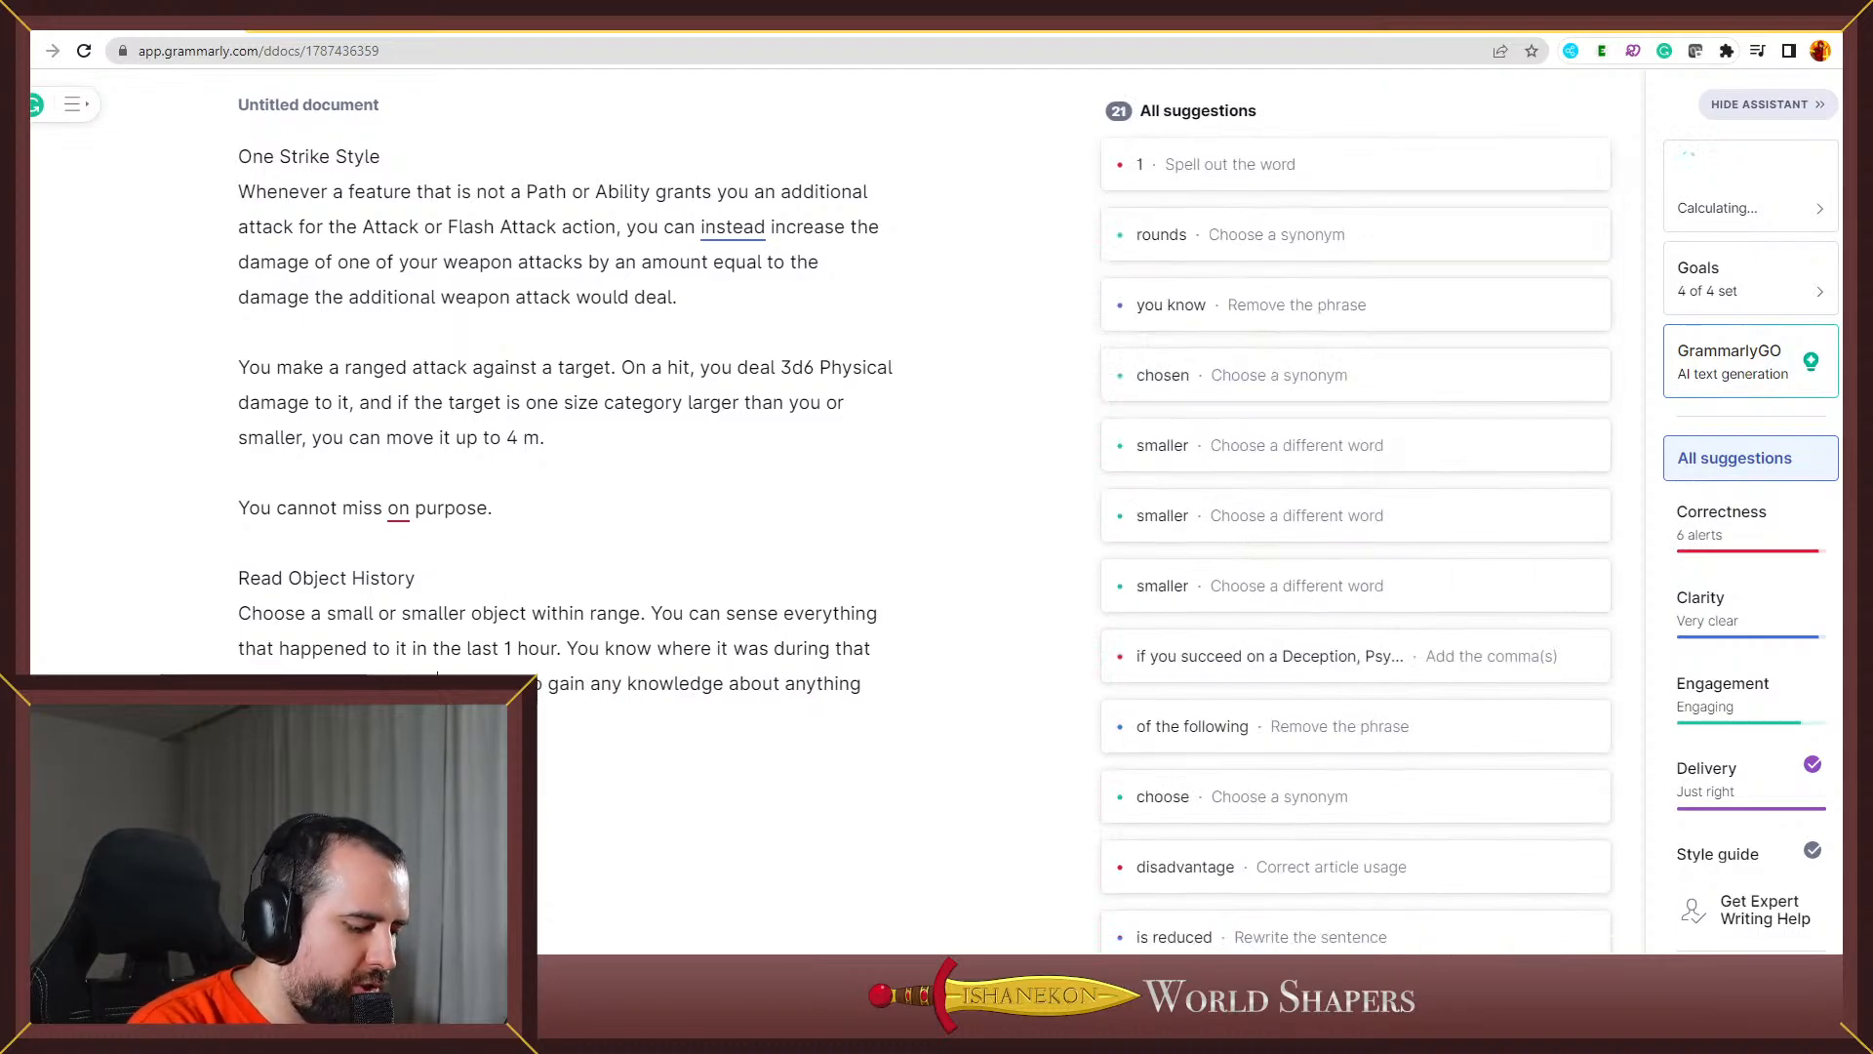
text( there)
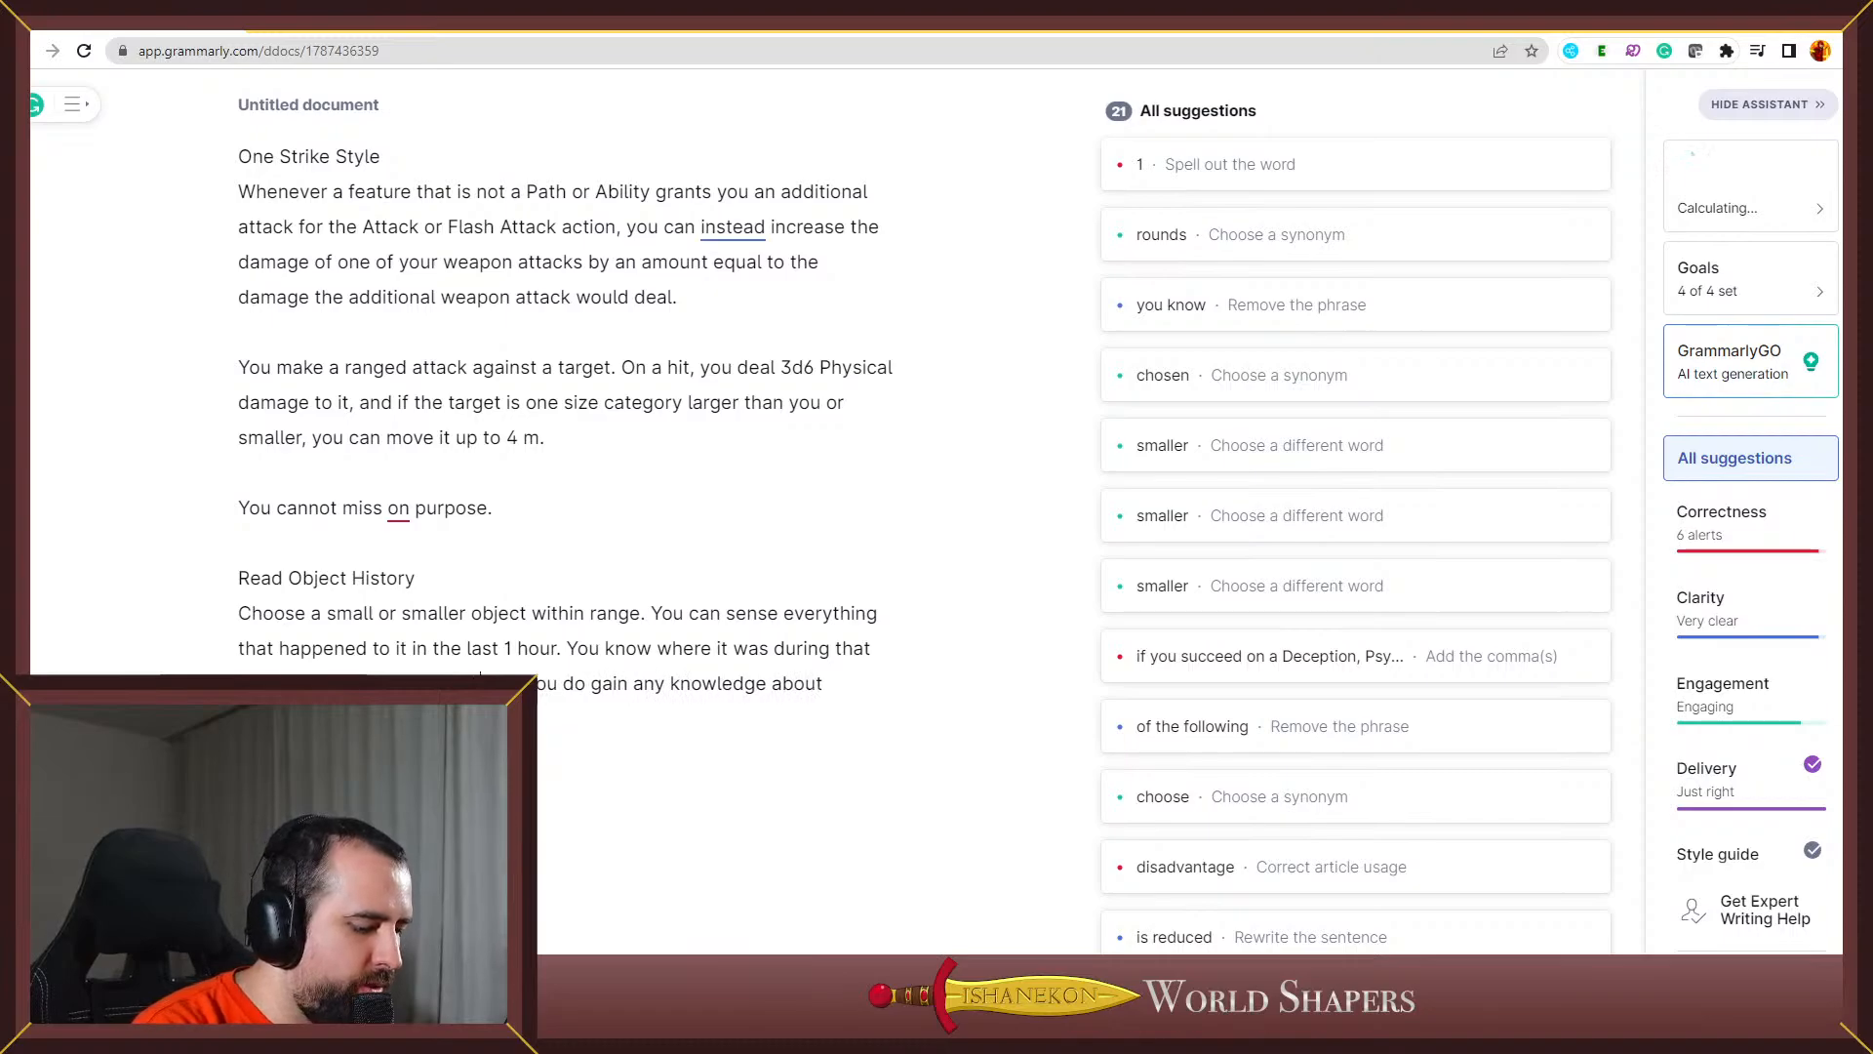
click(739, 689)
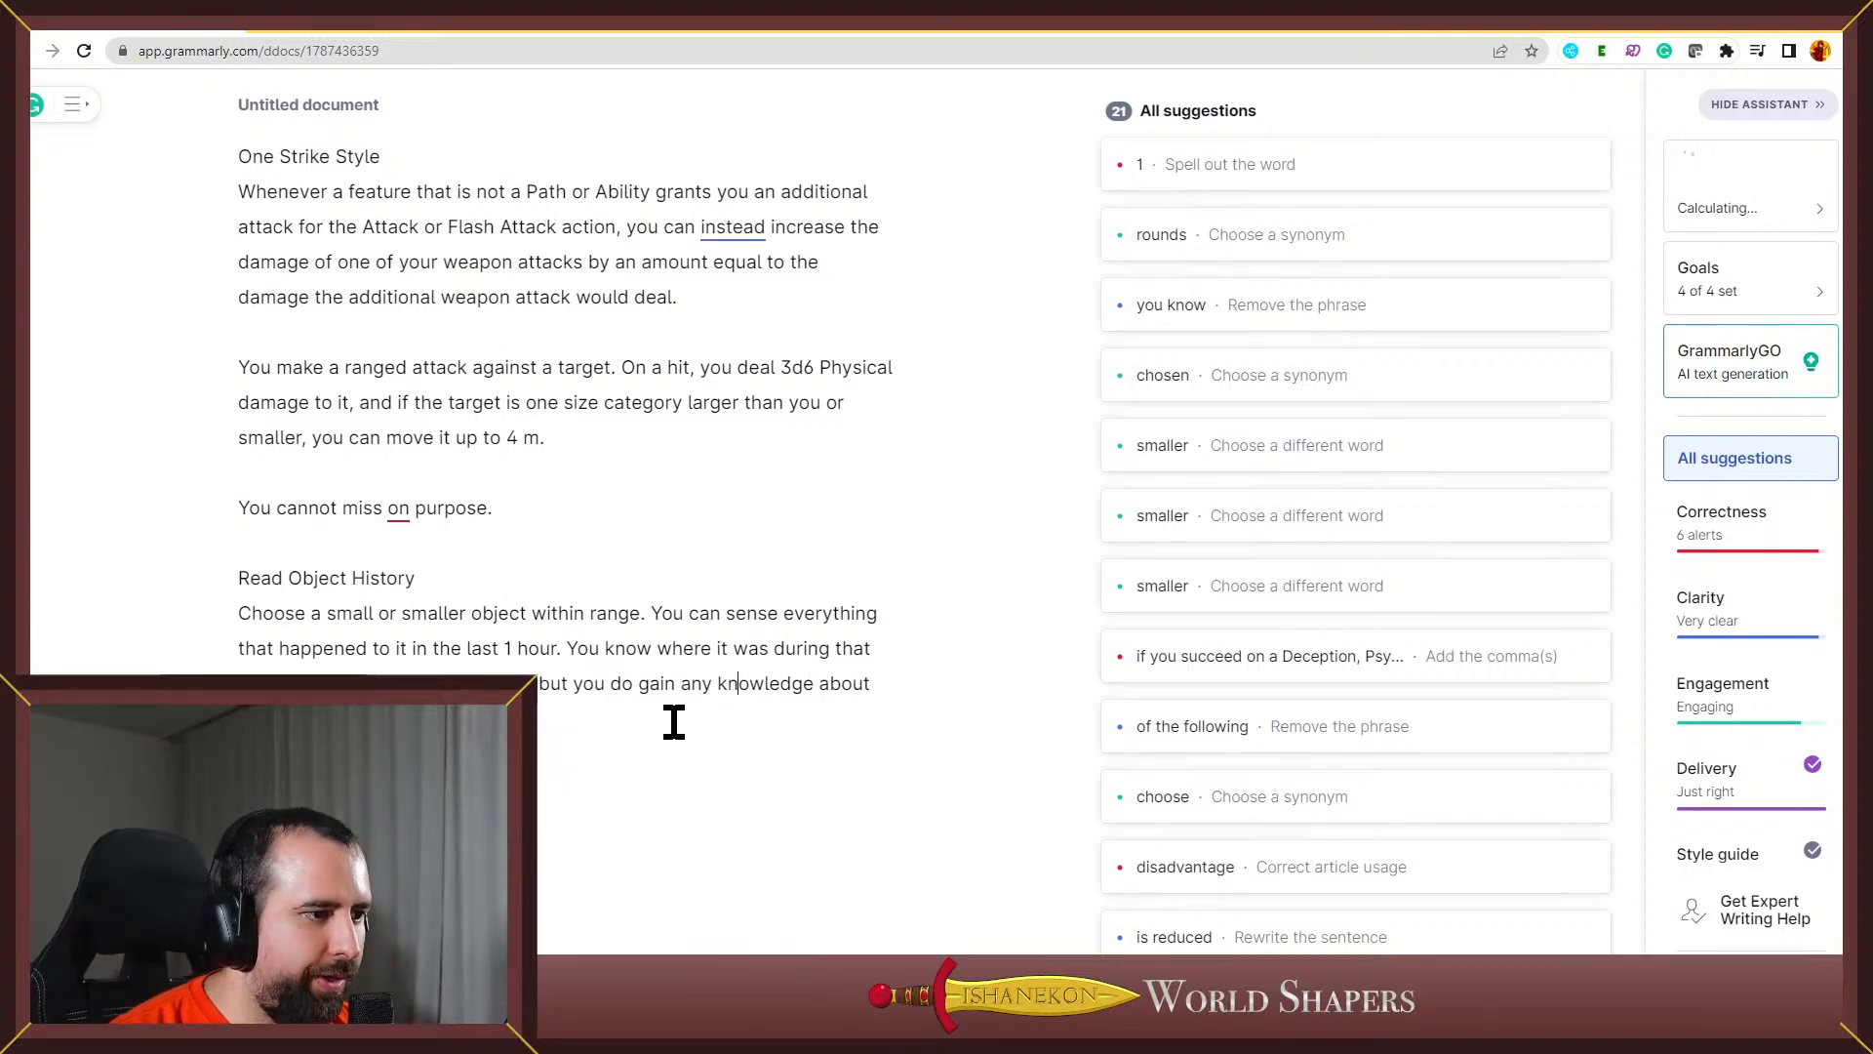
drag(878, 685, 238, 615)
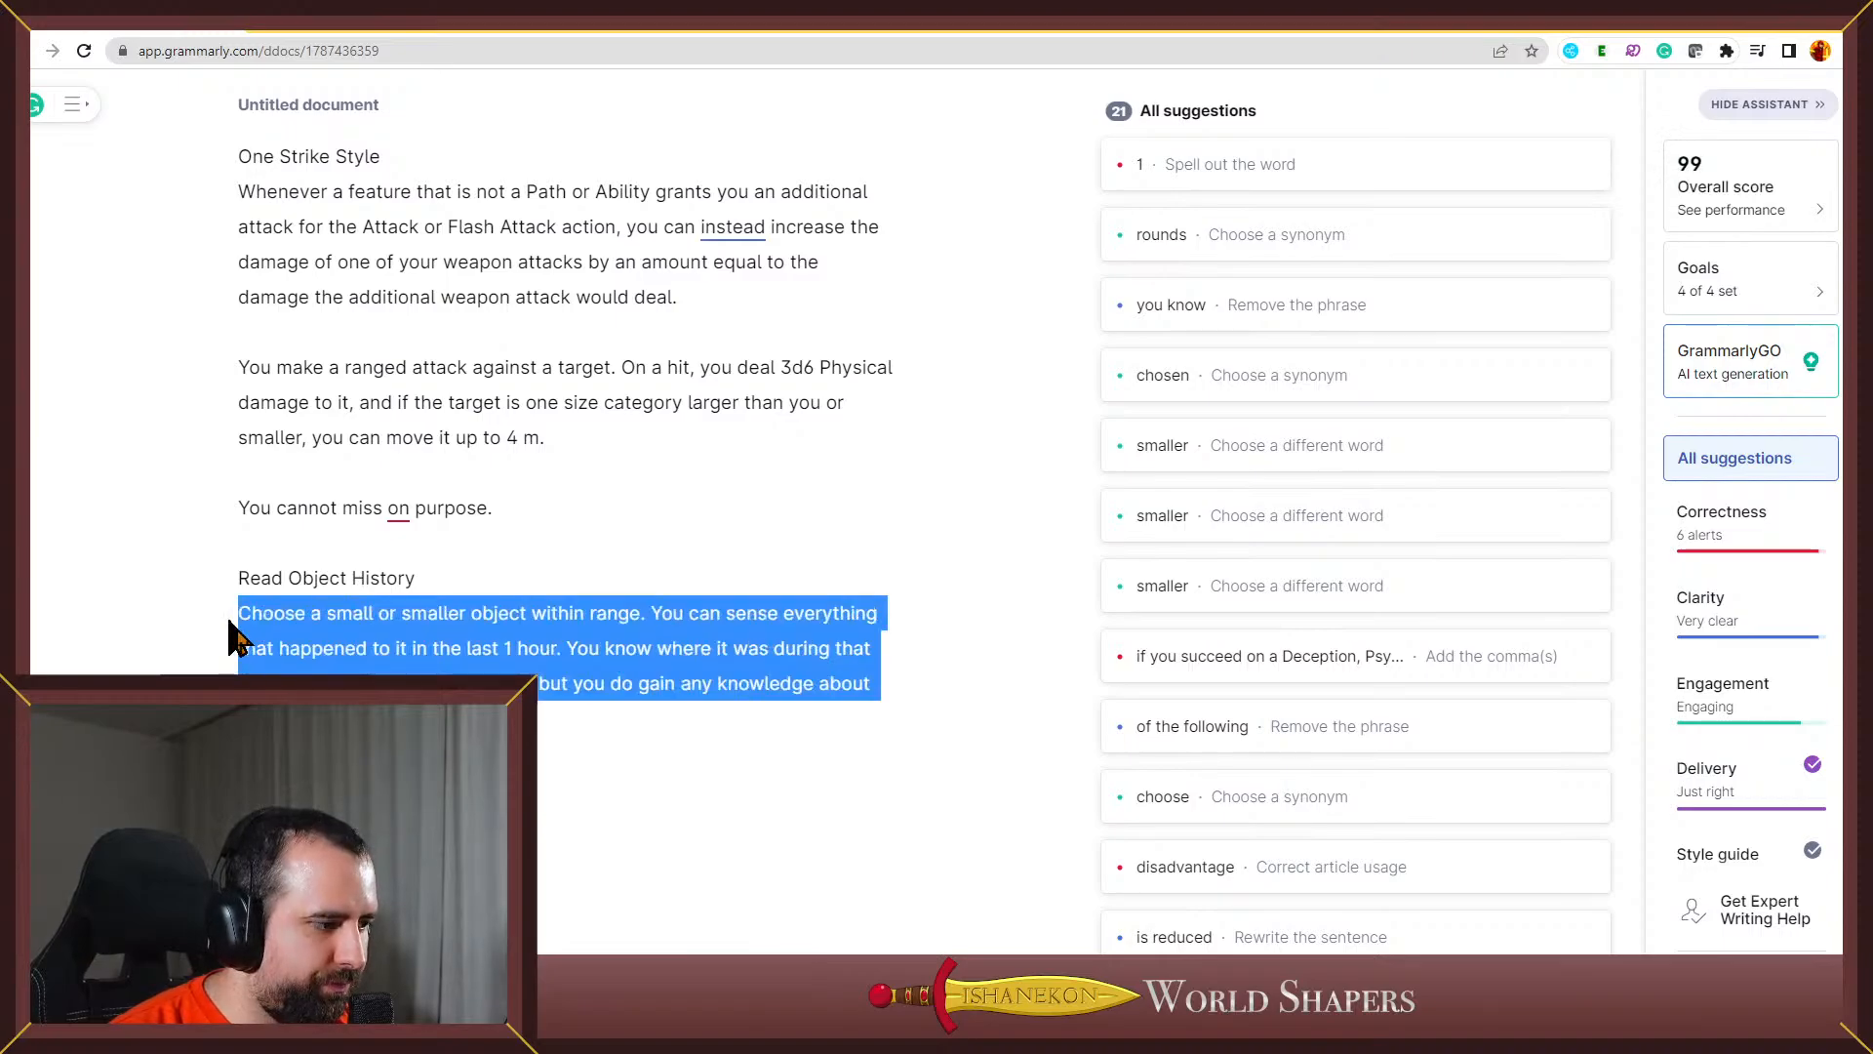
key(alt+Tab)
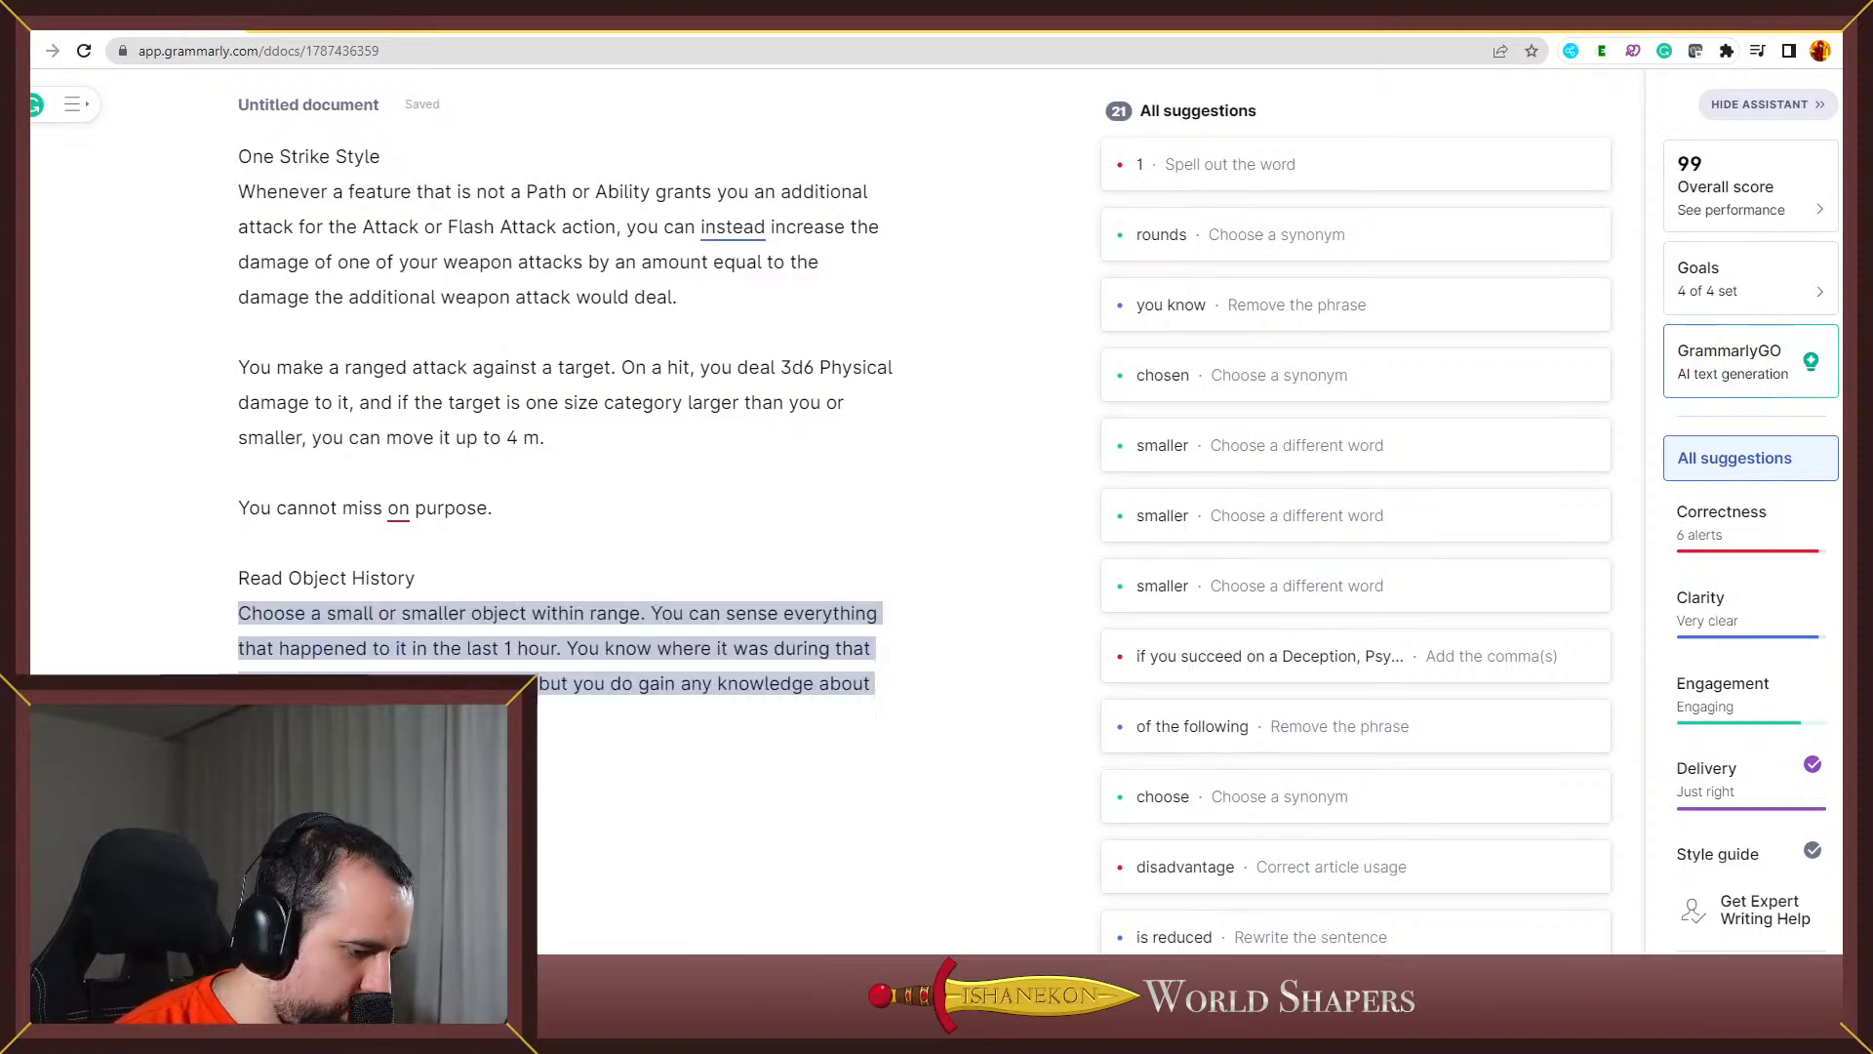
click(313, 590)
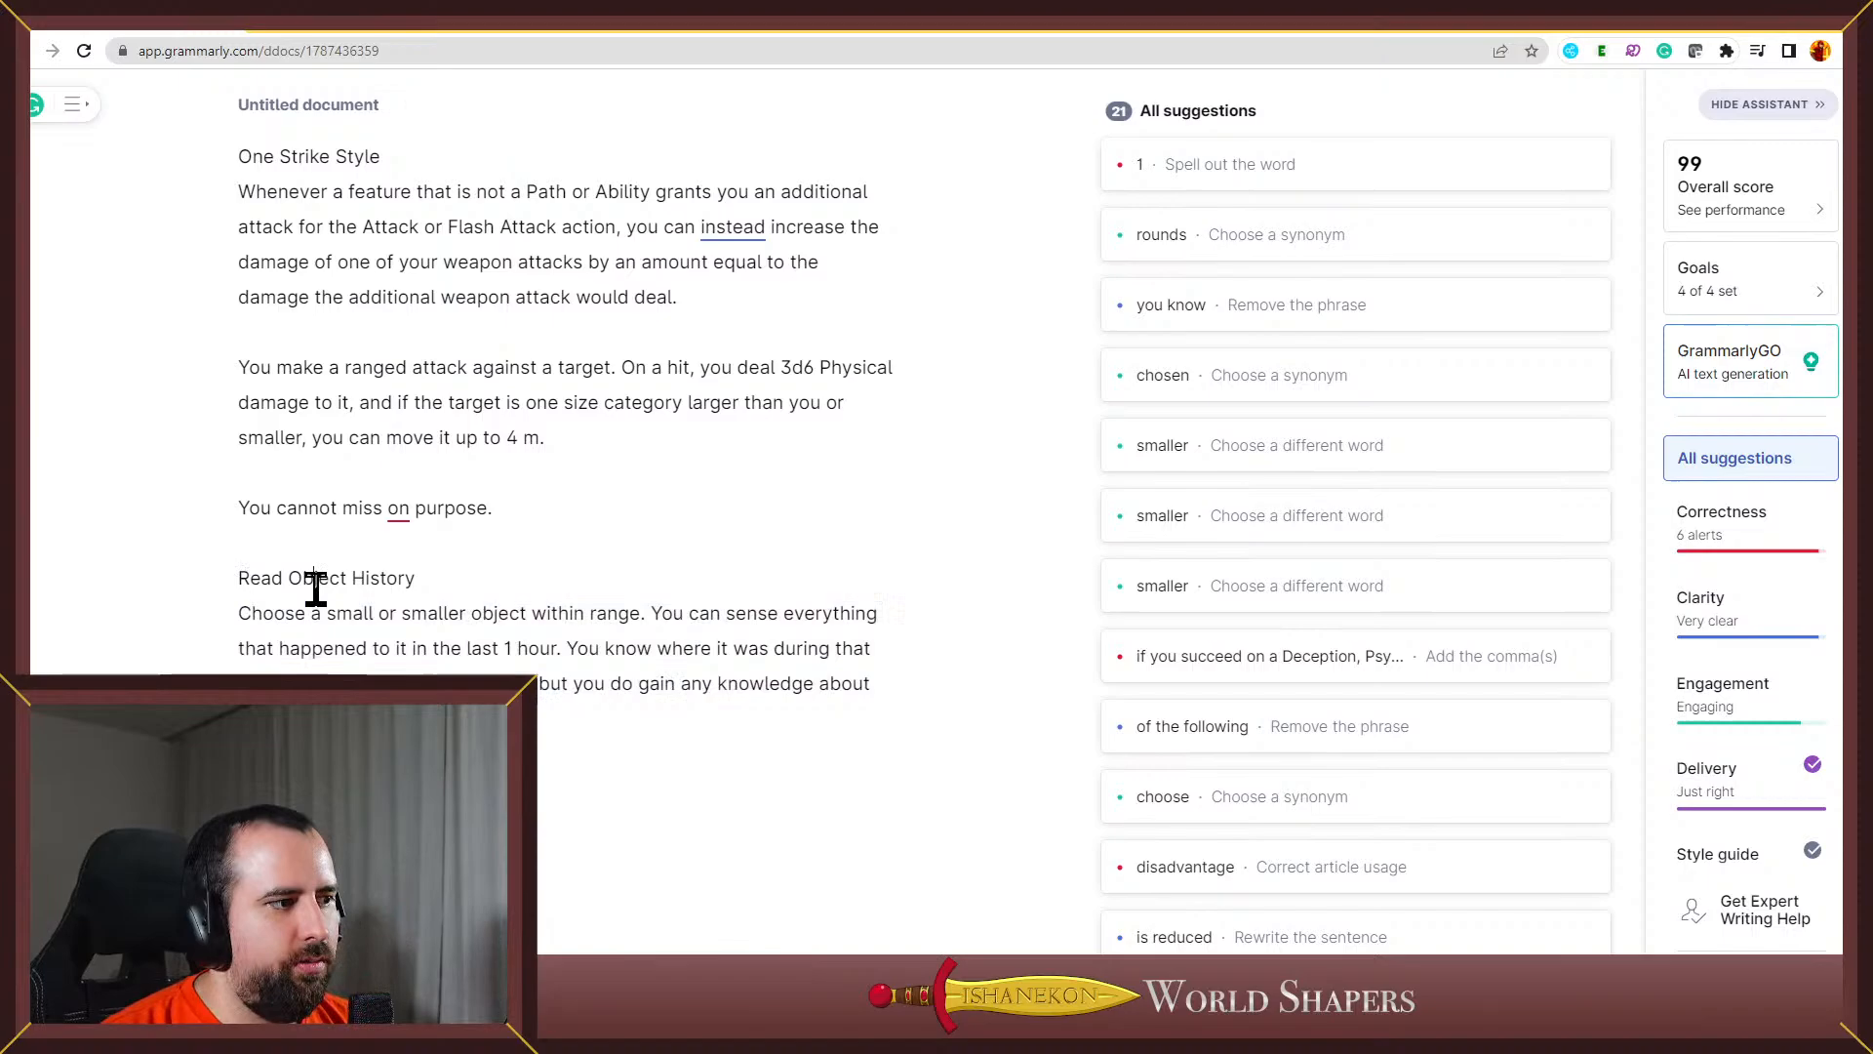
Change the heading Read Object History to "Object Time Read"
click(416, 579)
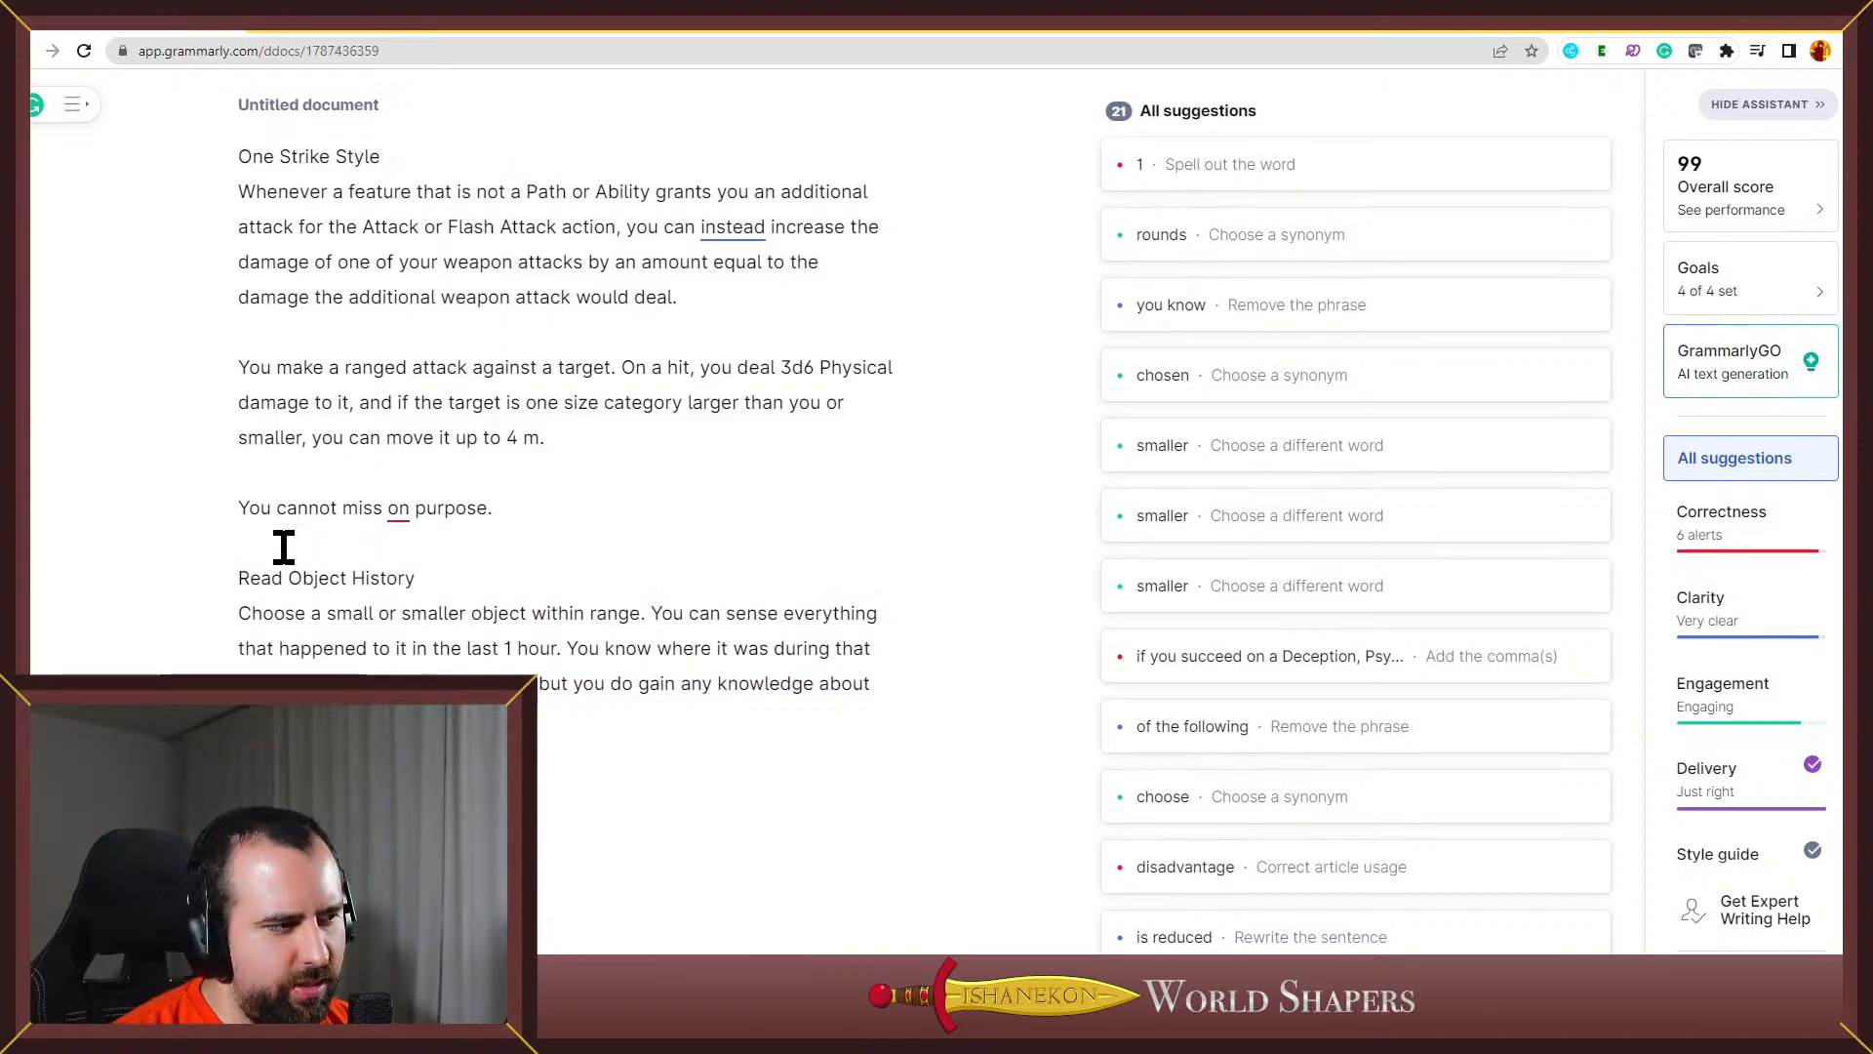
double_click(261, 578)
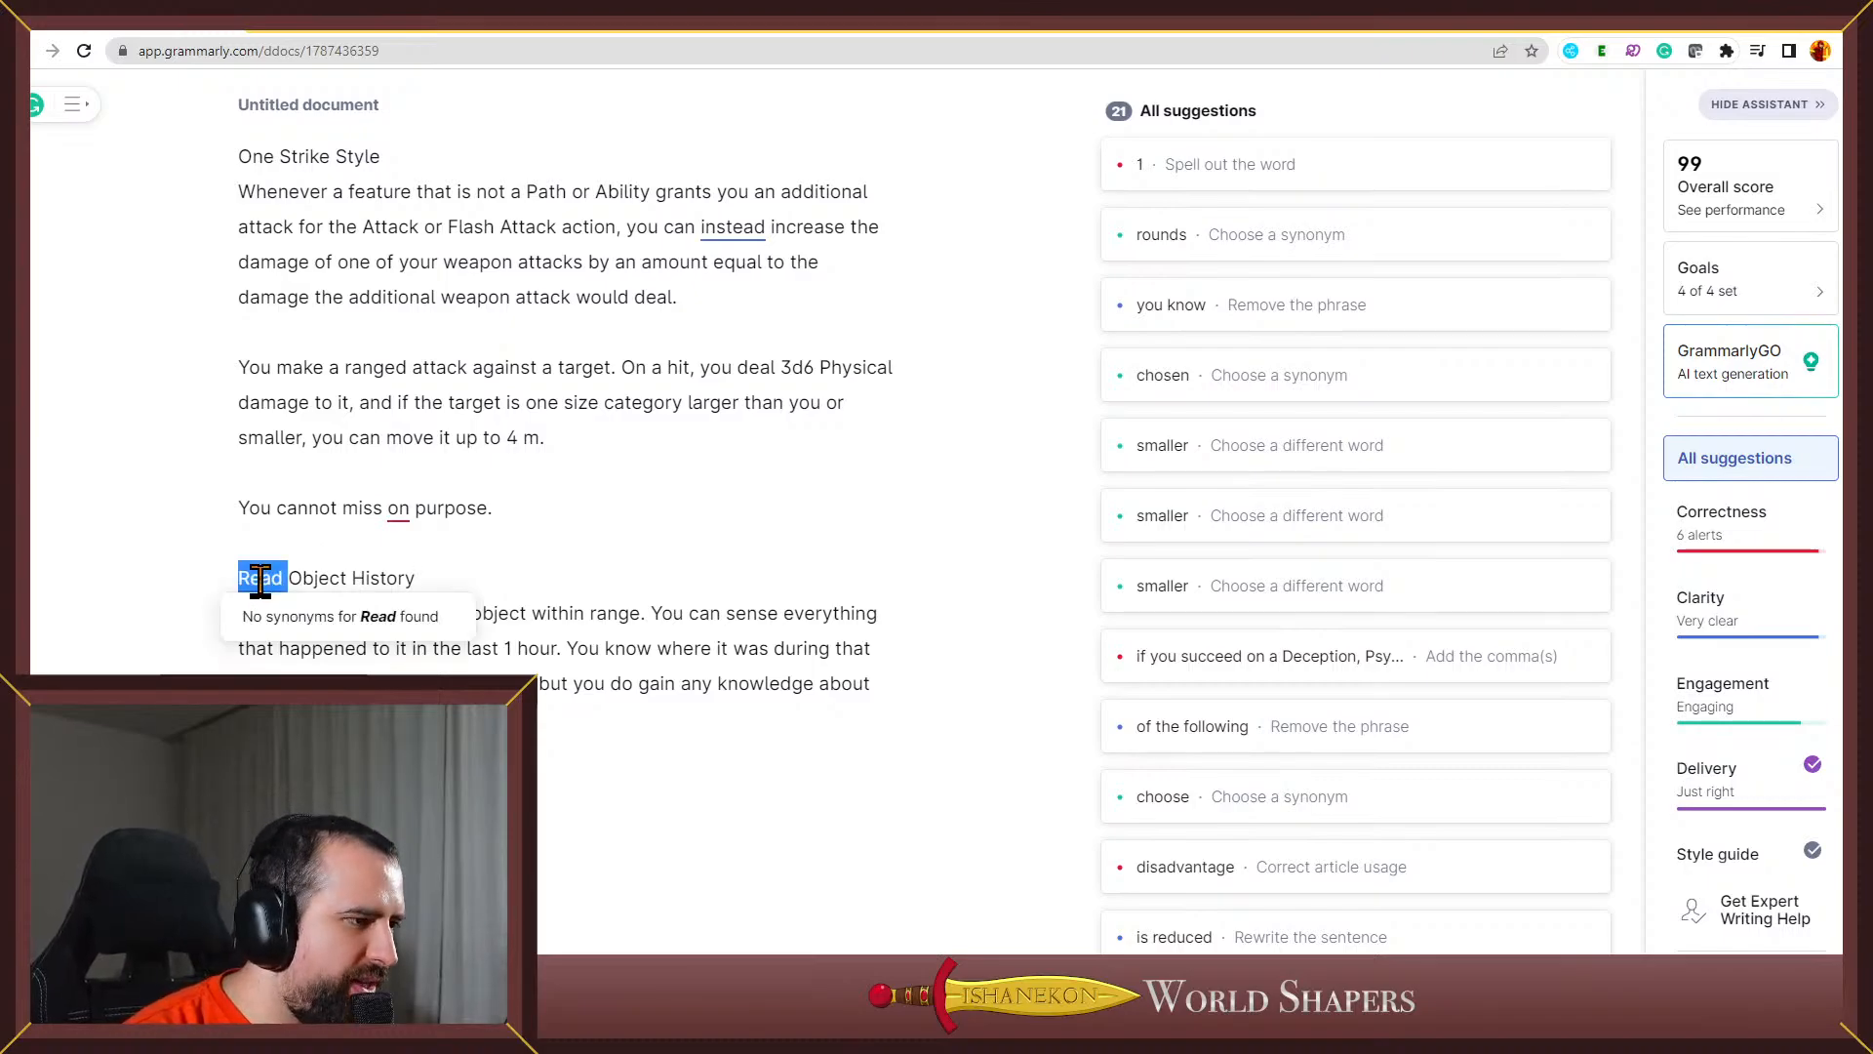
key(BackSpace)
double_click(332, 578)
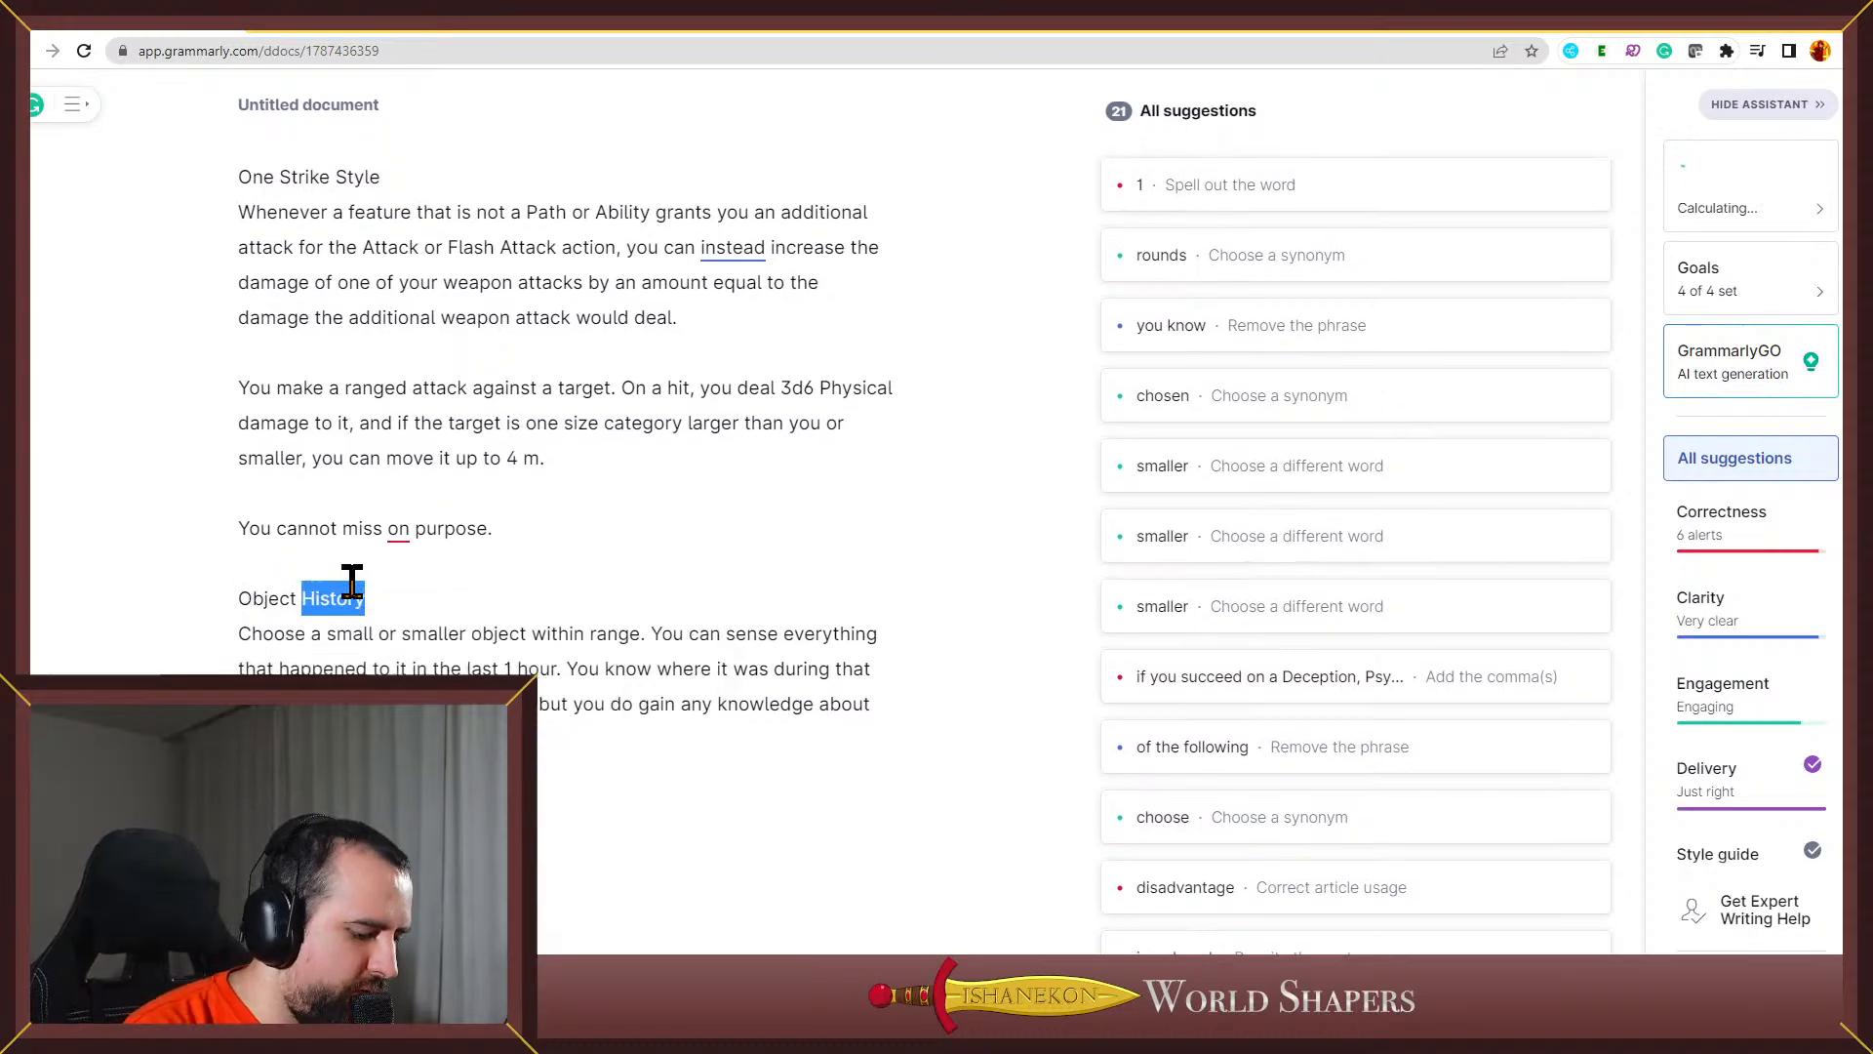
text(Time)
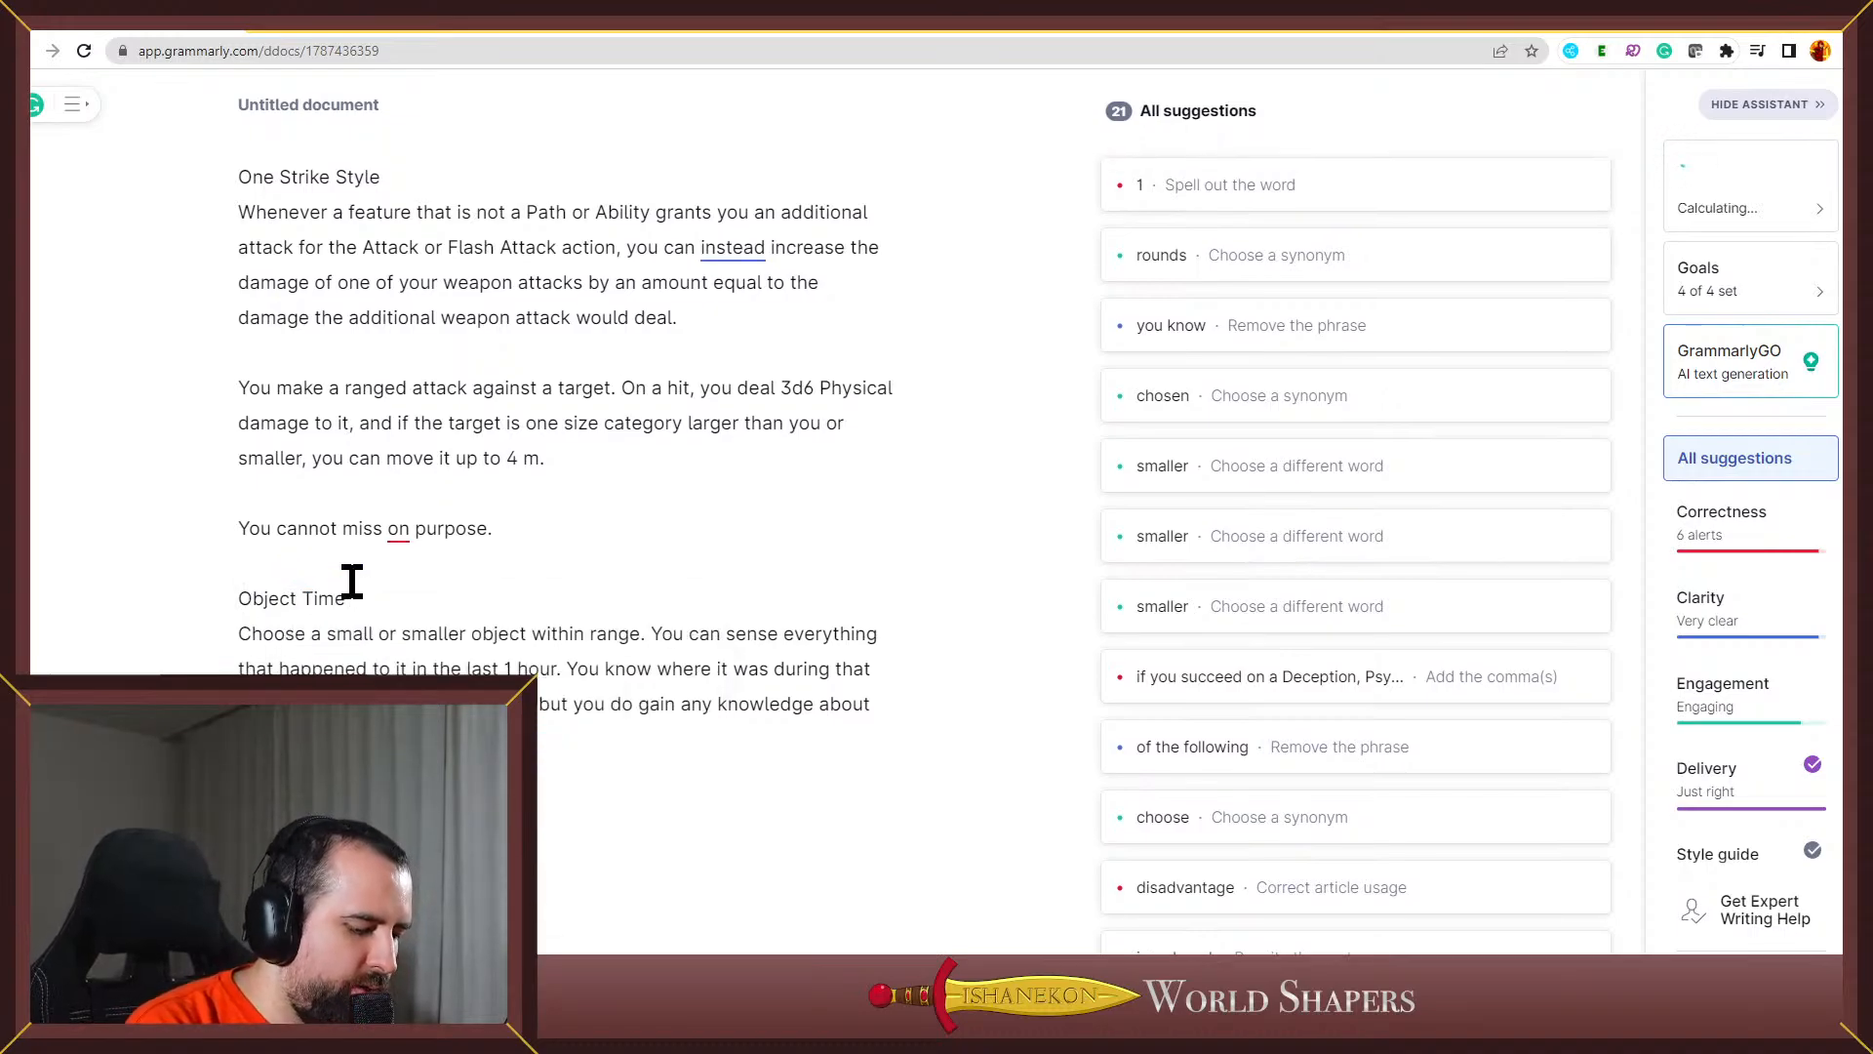
text( Read)
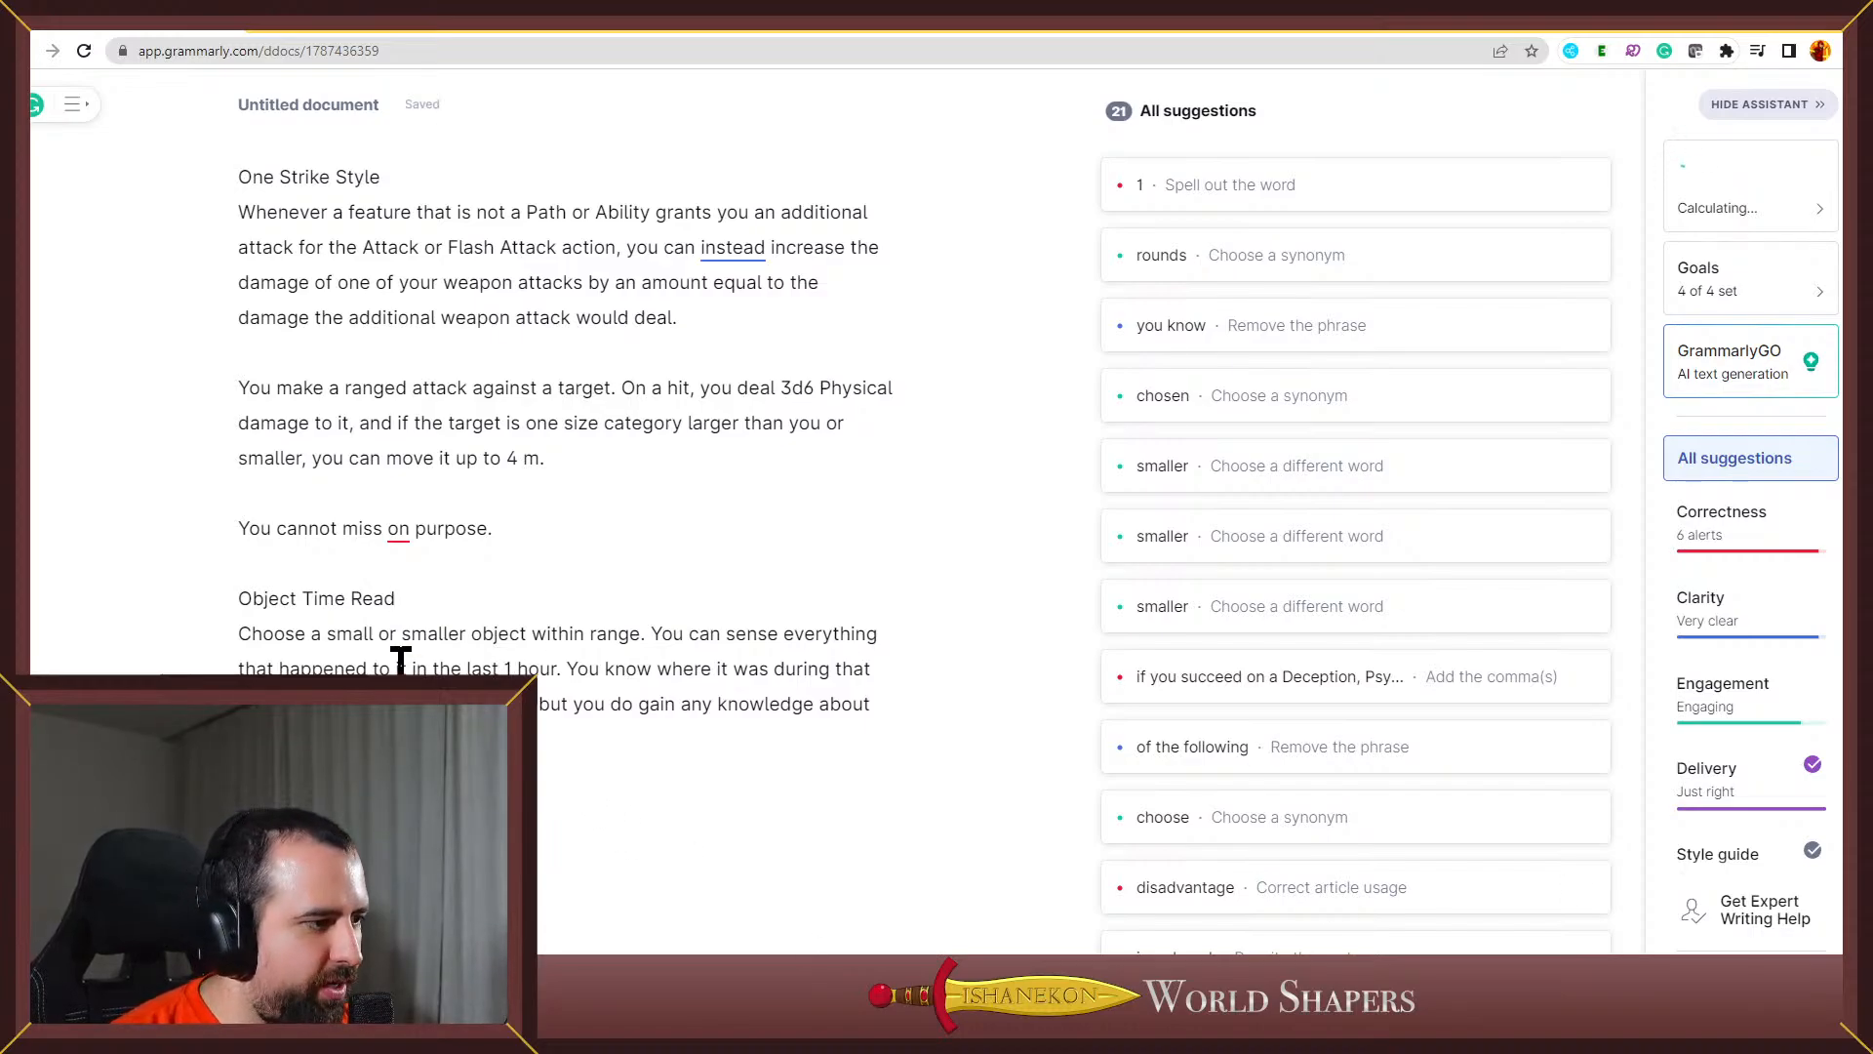
drag(402, 598, 161, 595)
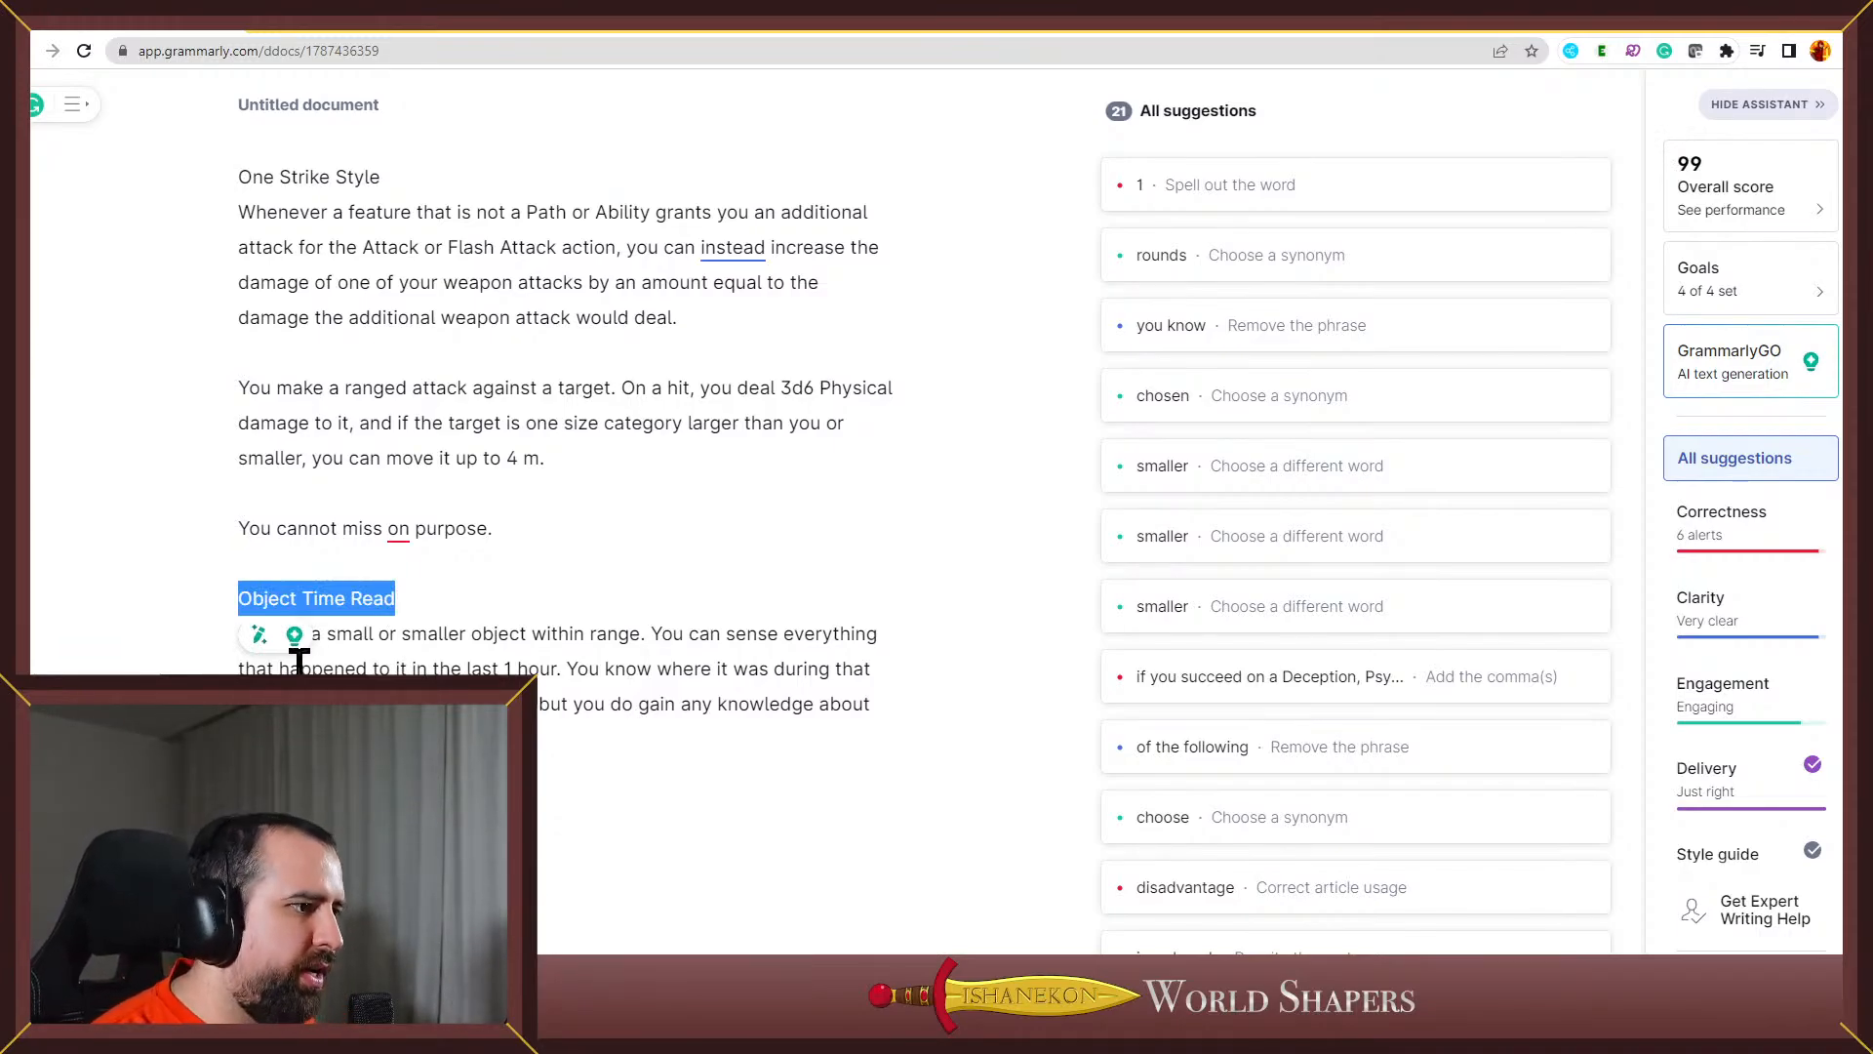
click(454, 598)
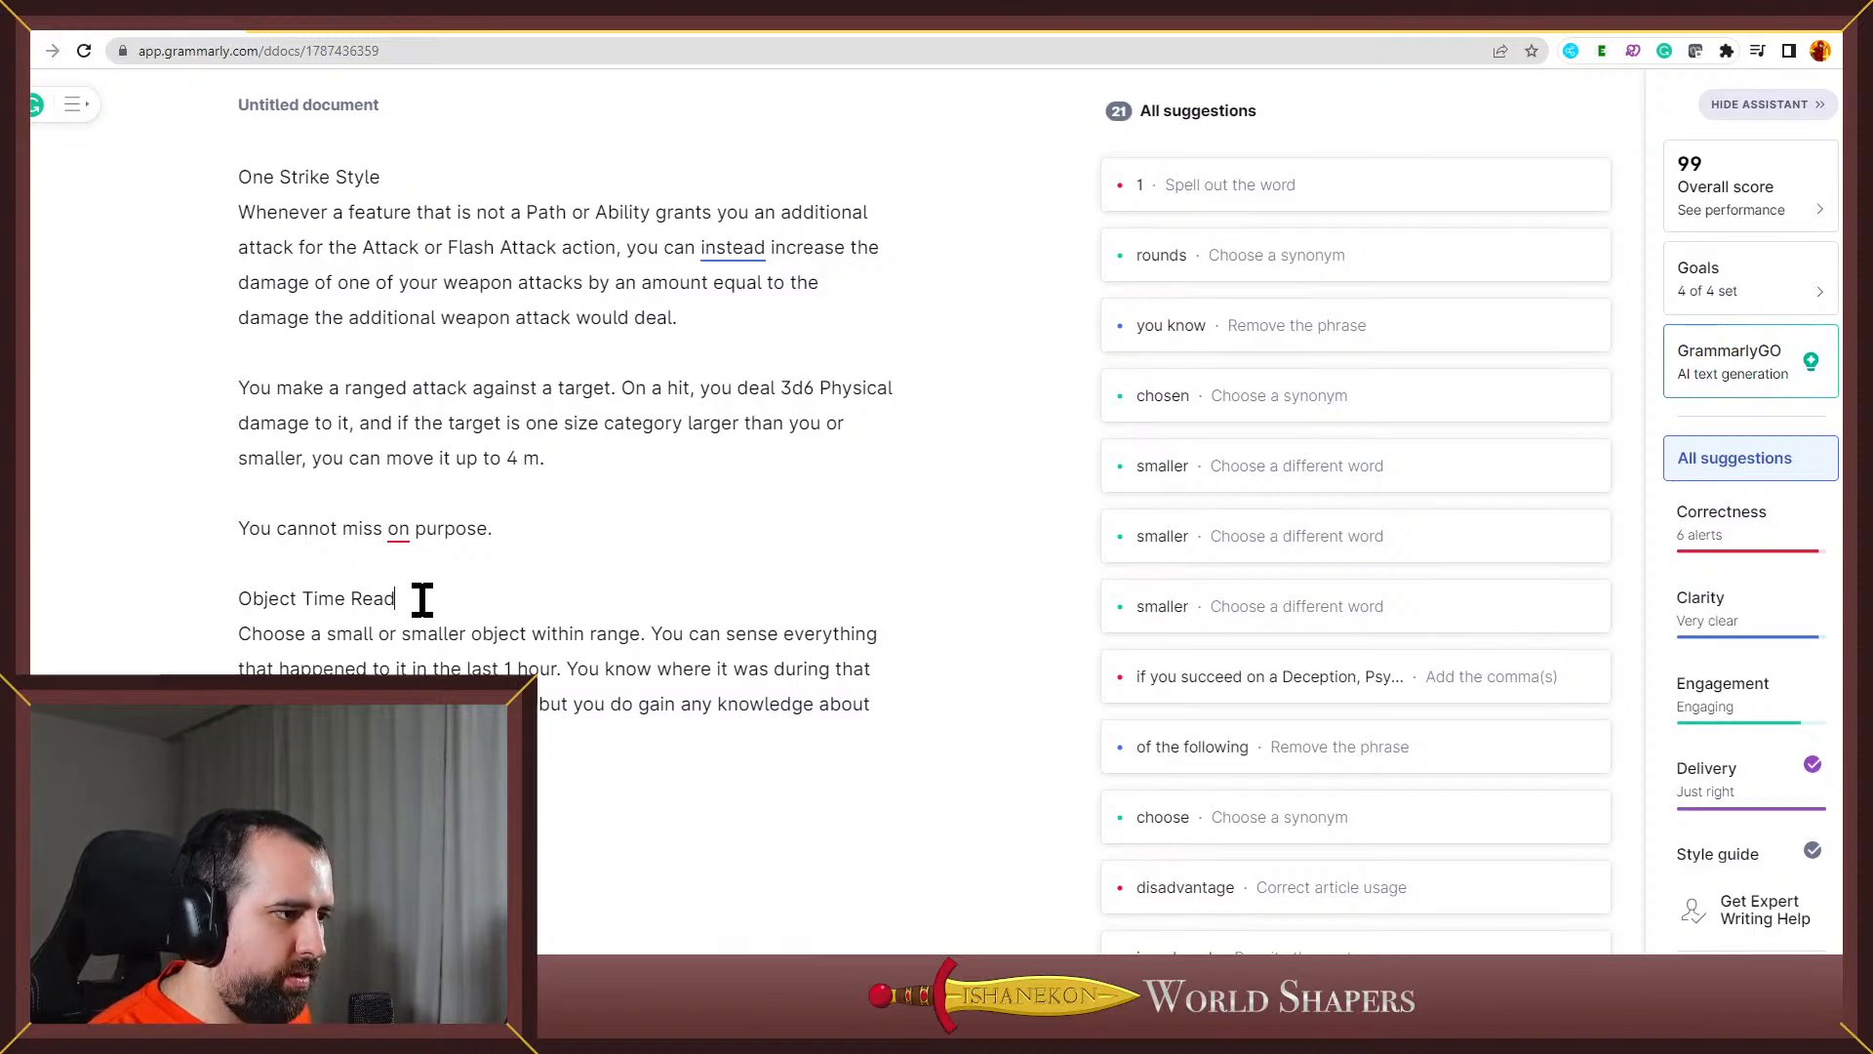
Replace the ability's heading above the new description with "See Objects Past"
drag(421, 599, 195, 597)
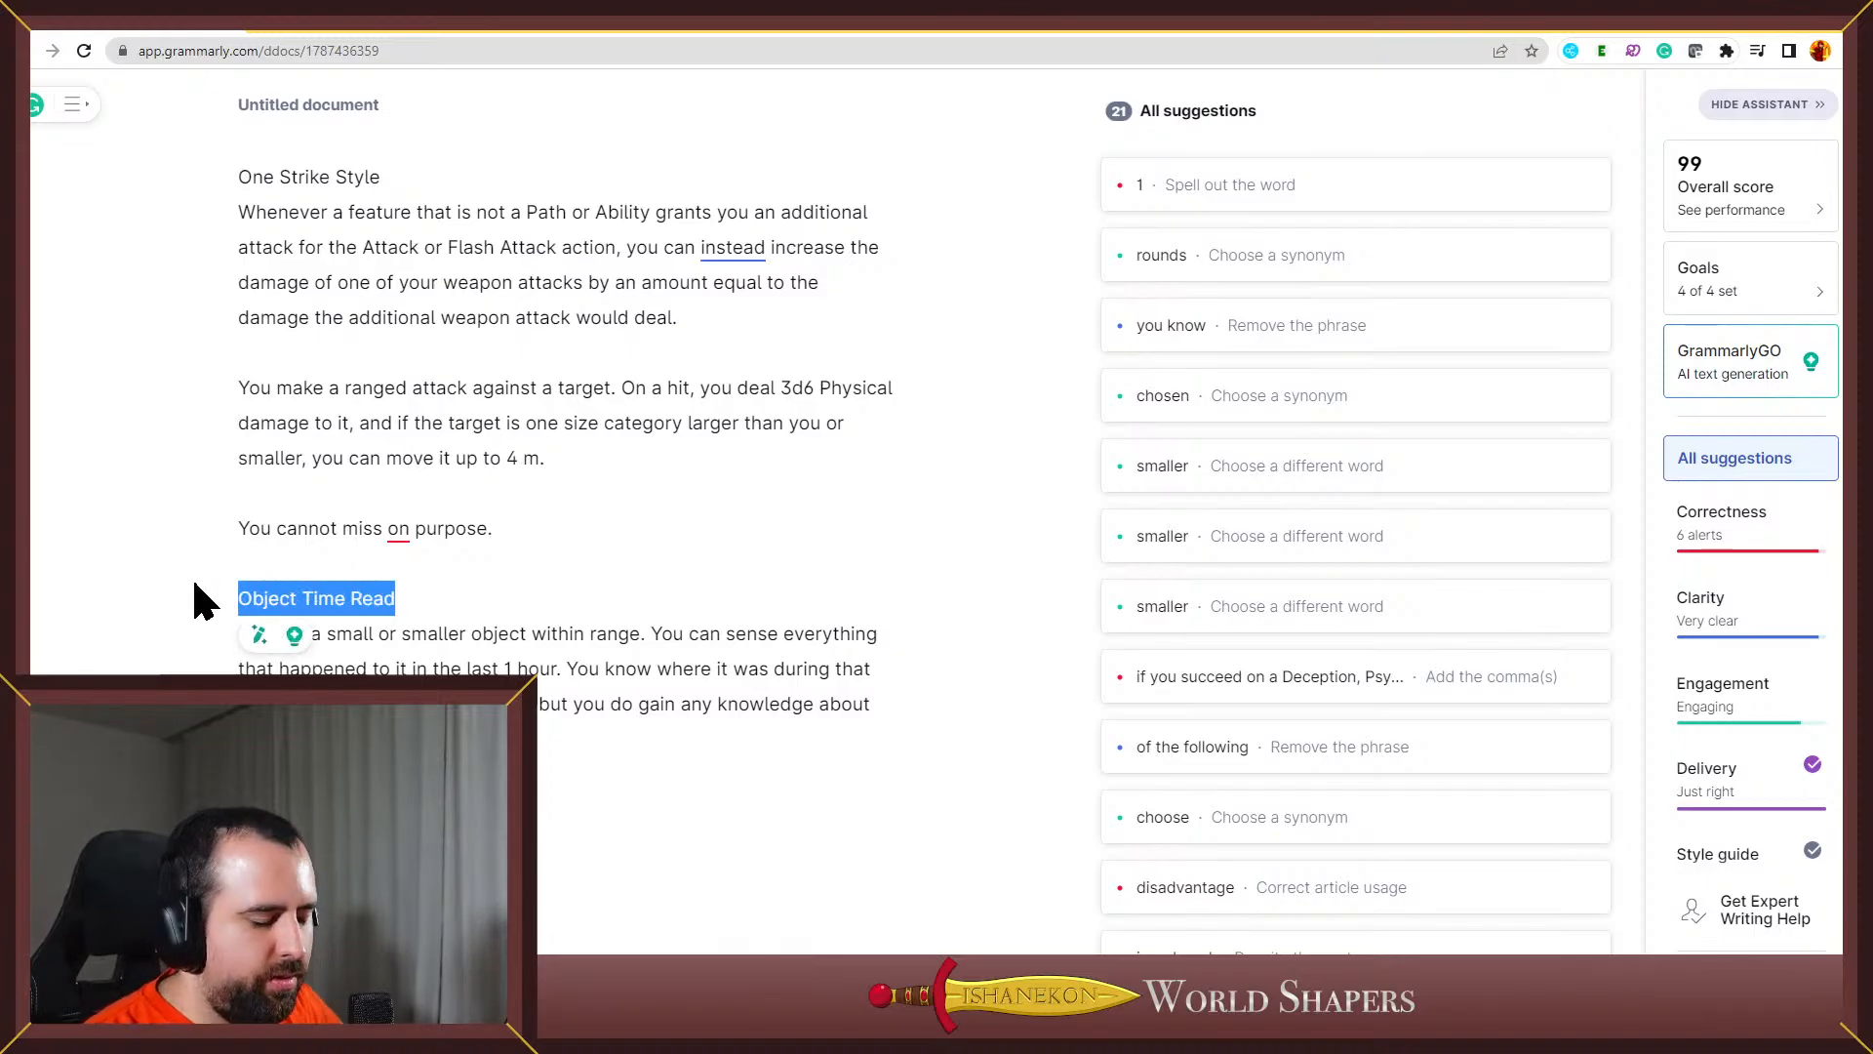
text(See O)
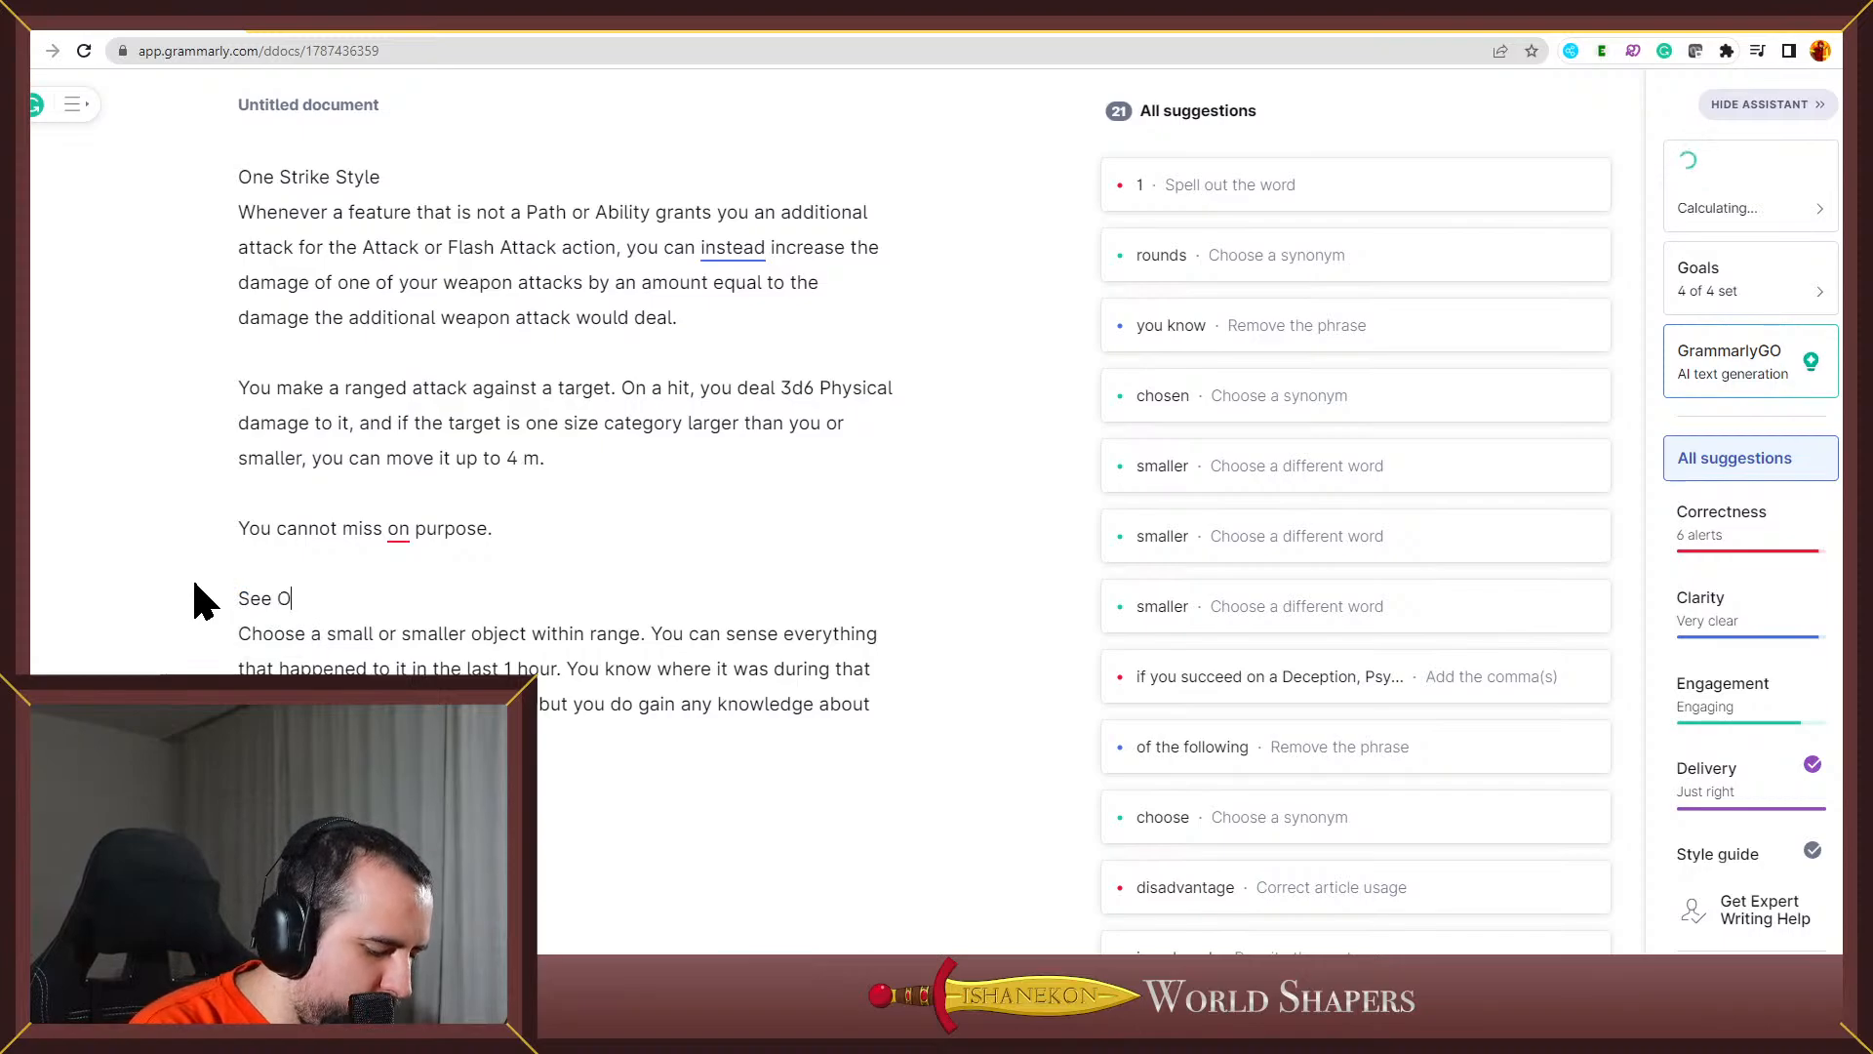
text(bjects p)
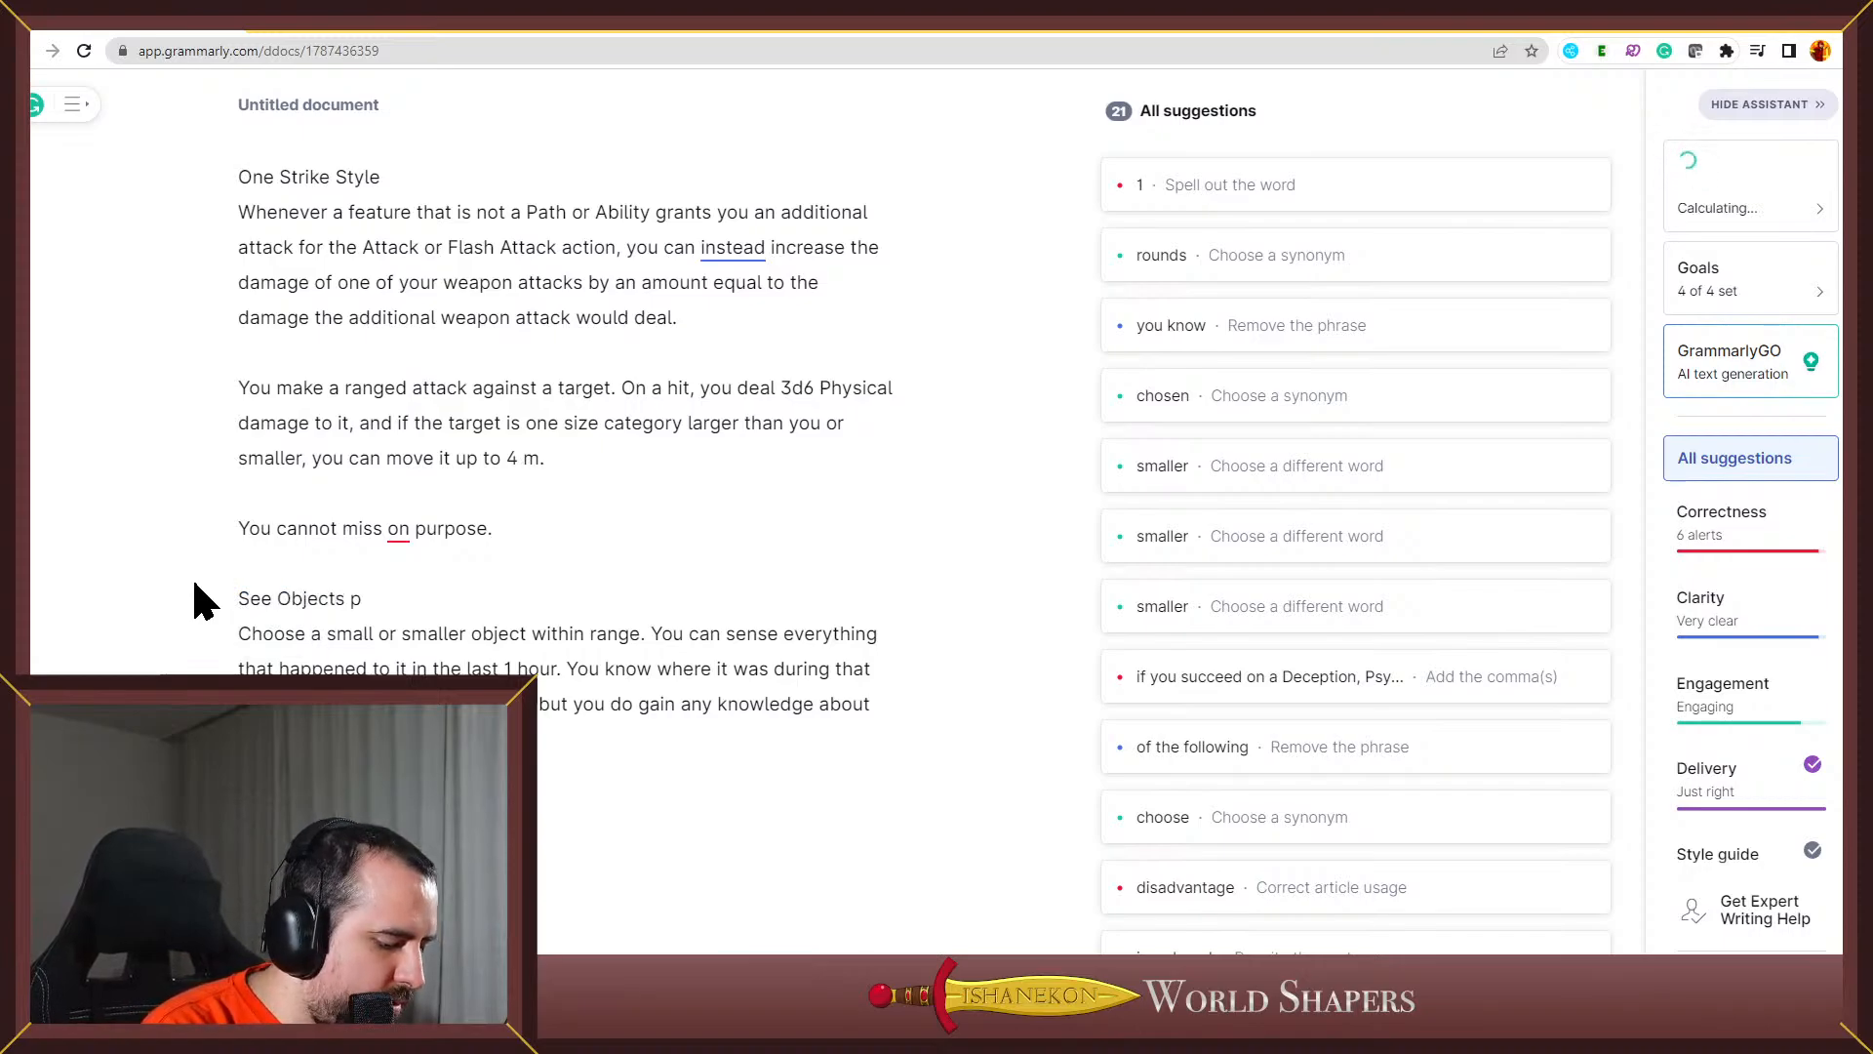
key(BackSpace)
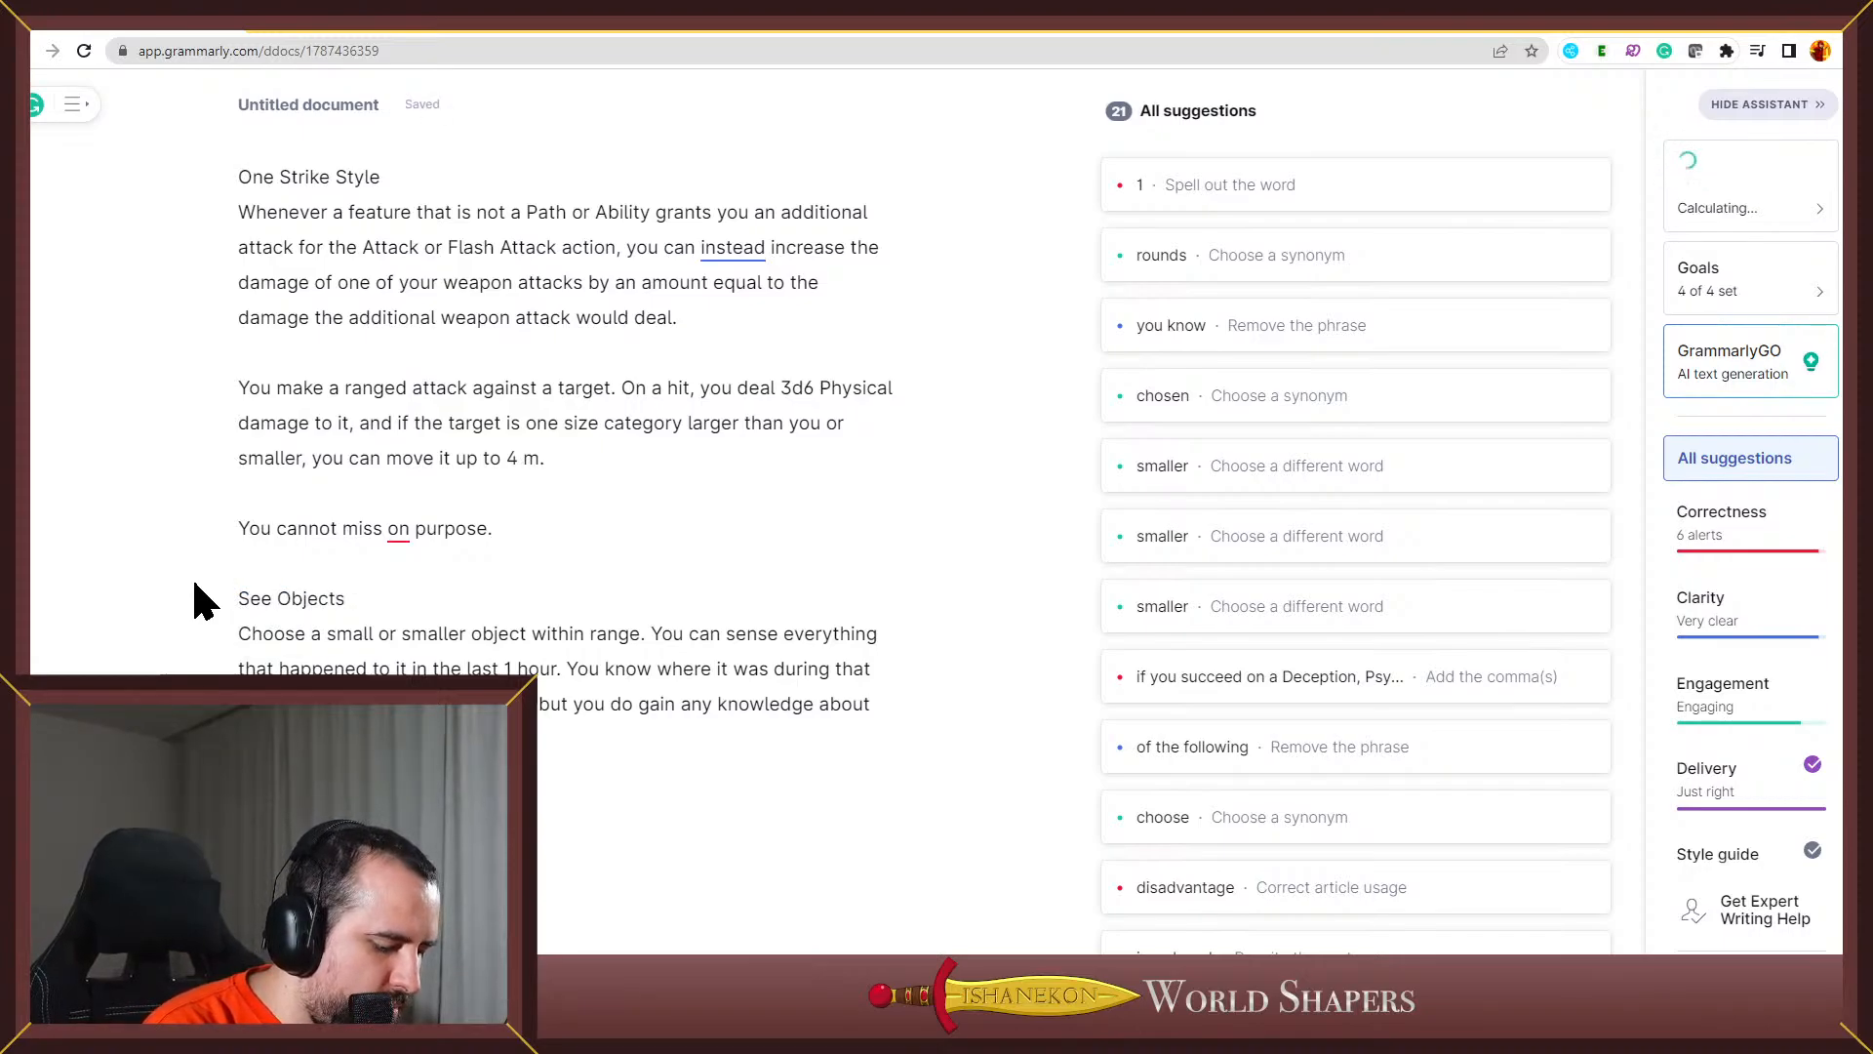
text(Past)
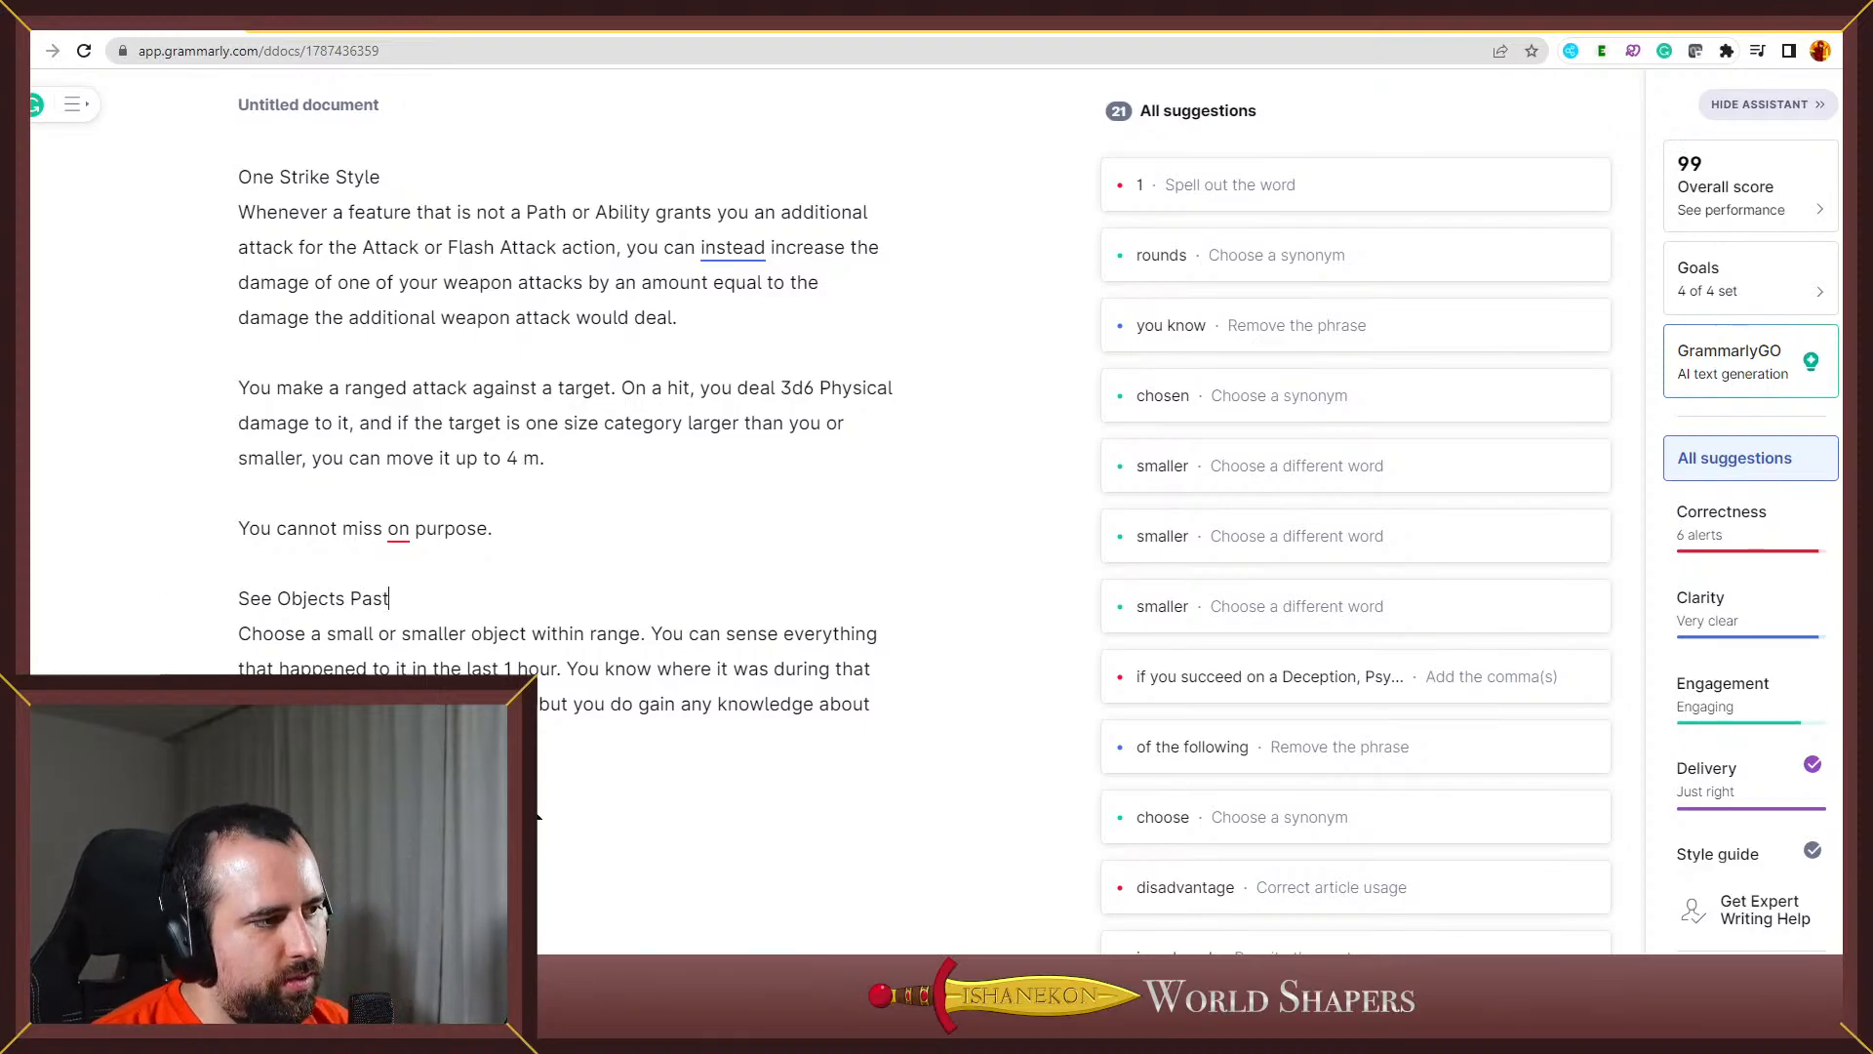
Copy the ability heading, switch to the Excel ability table and enter "See Objects Past" as the name in the first empty row below it
drag(383, 598, 155, 619)
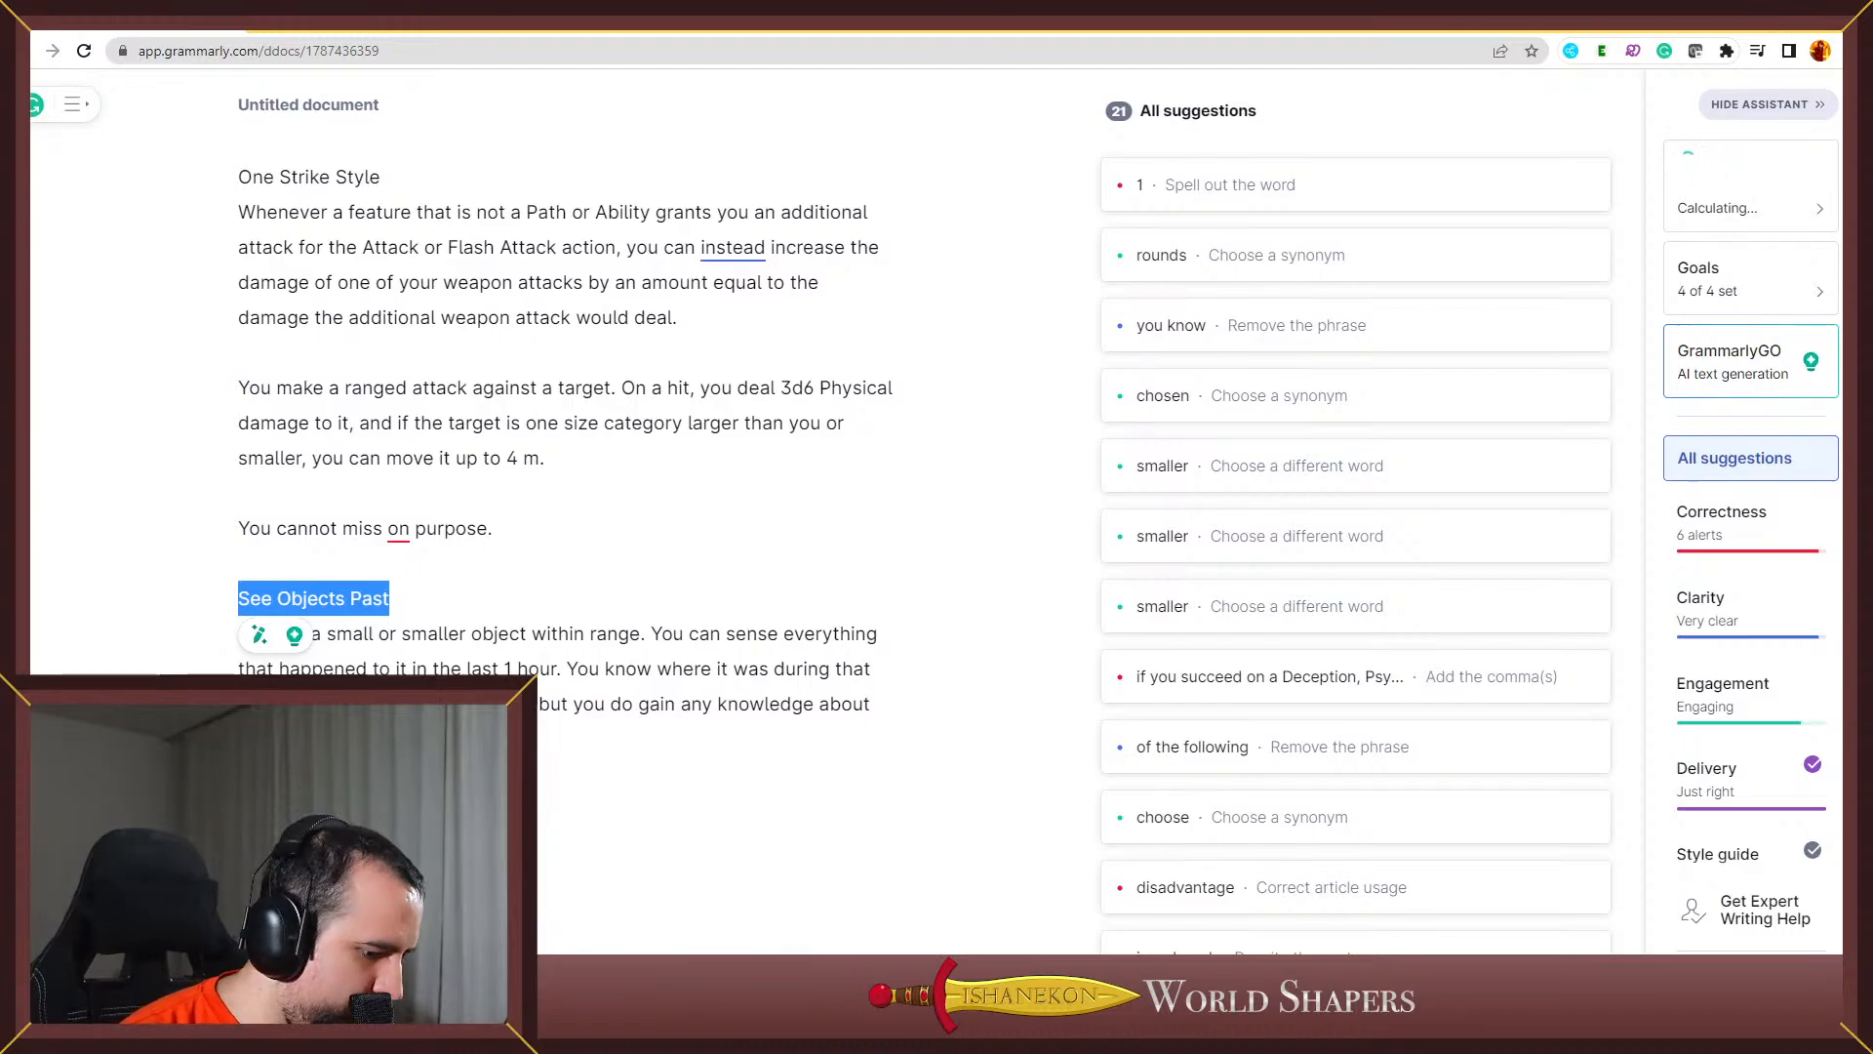
key(alt+Tab)
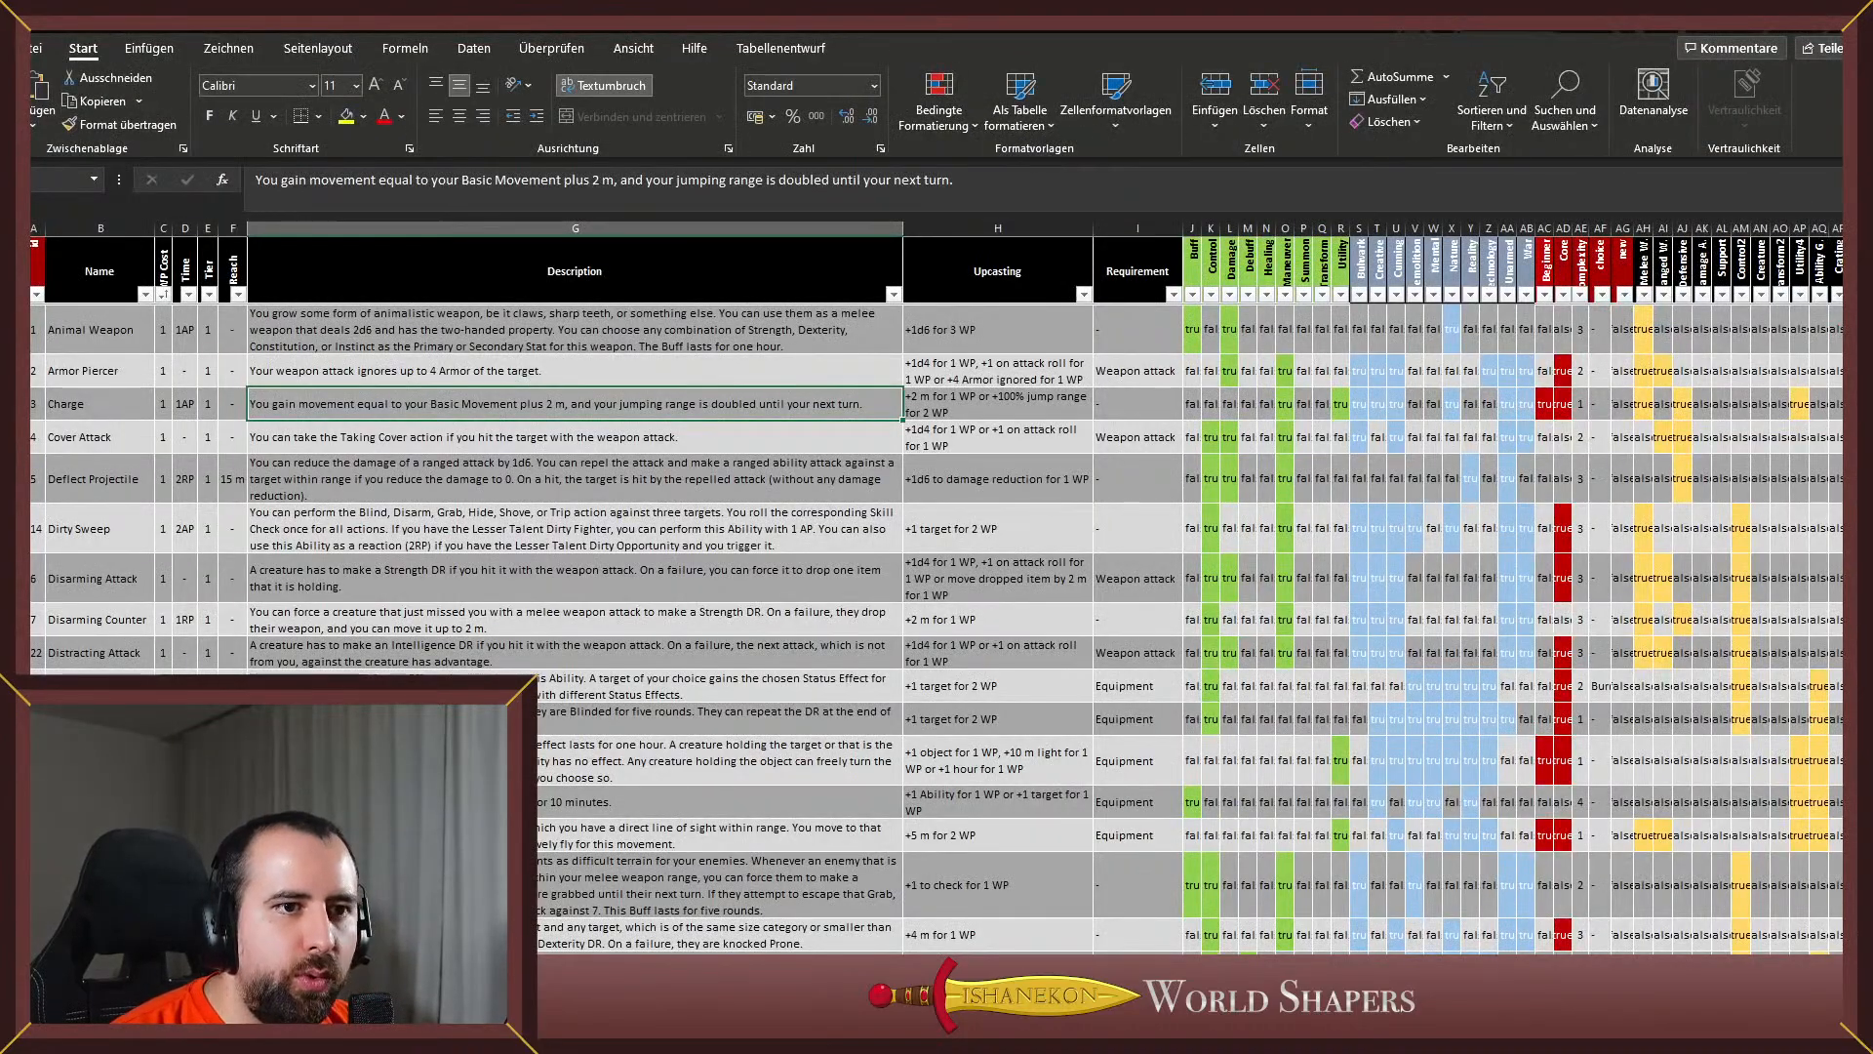
scroll(1819, 47, down, 6)
scroll(1808, 402, down, 15)
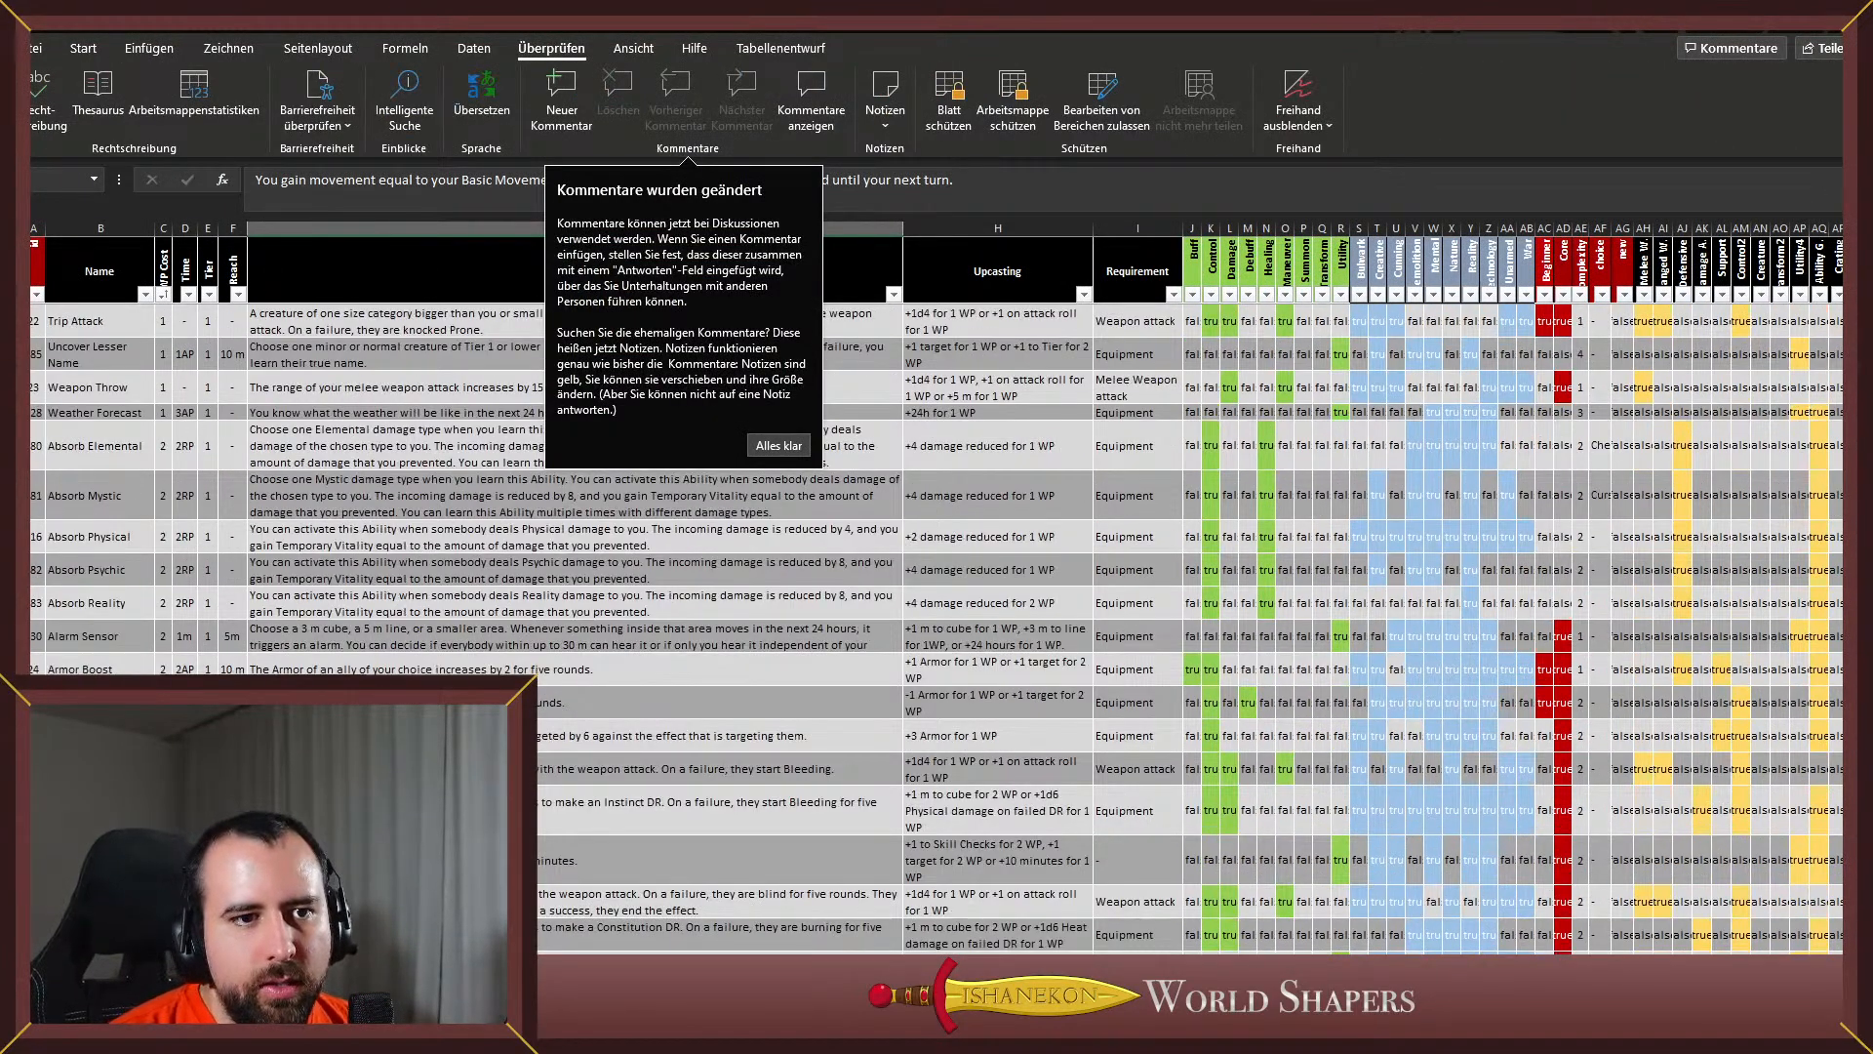
scroll(1398, 894, down, 15)
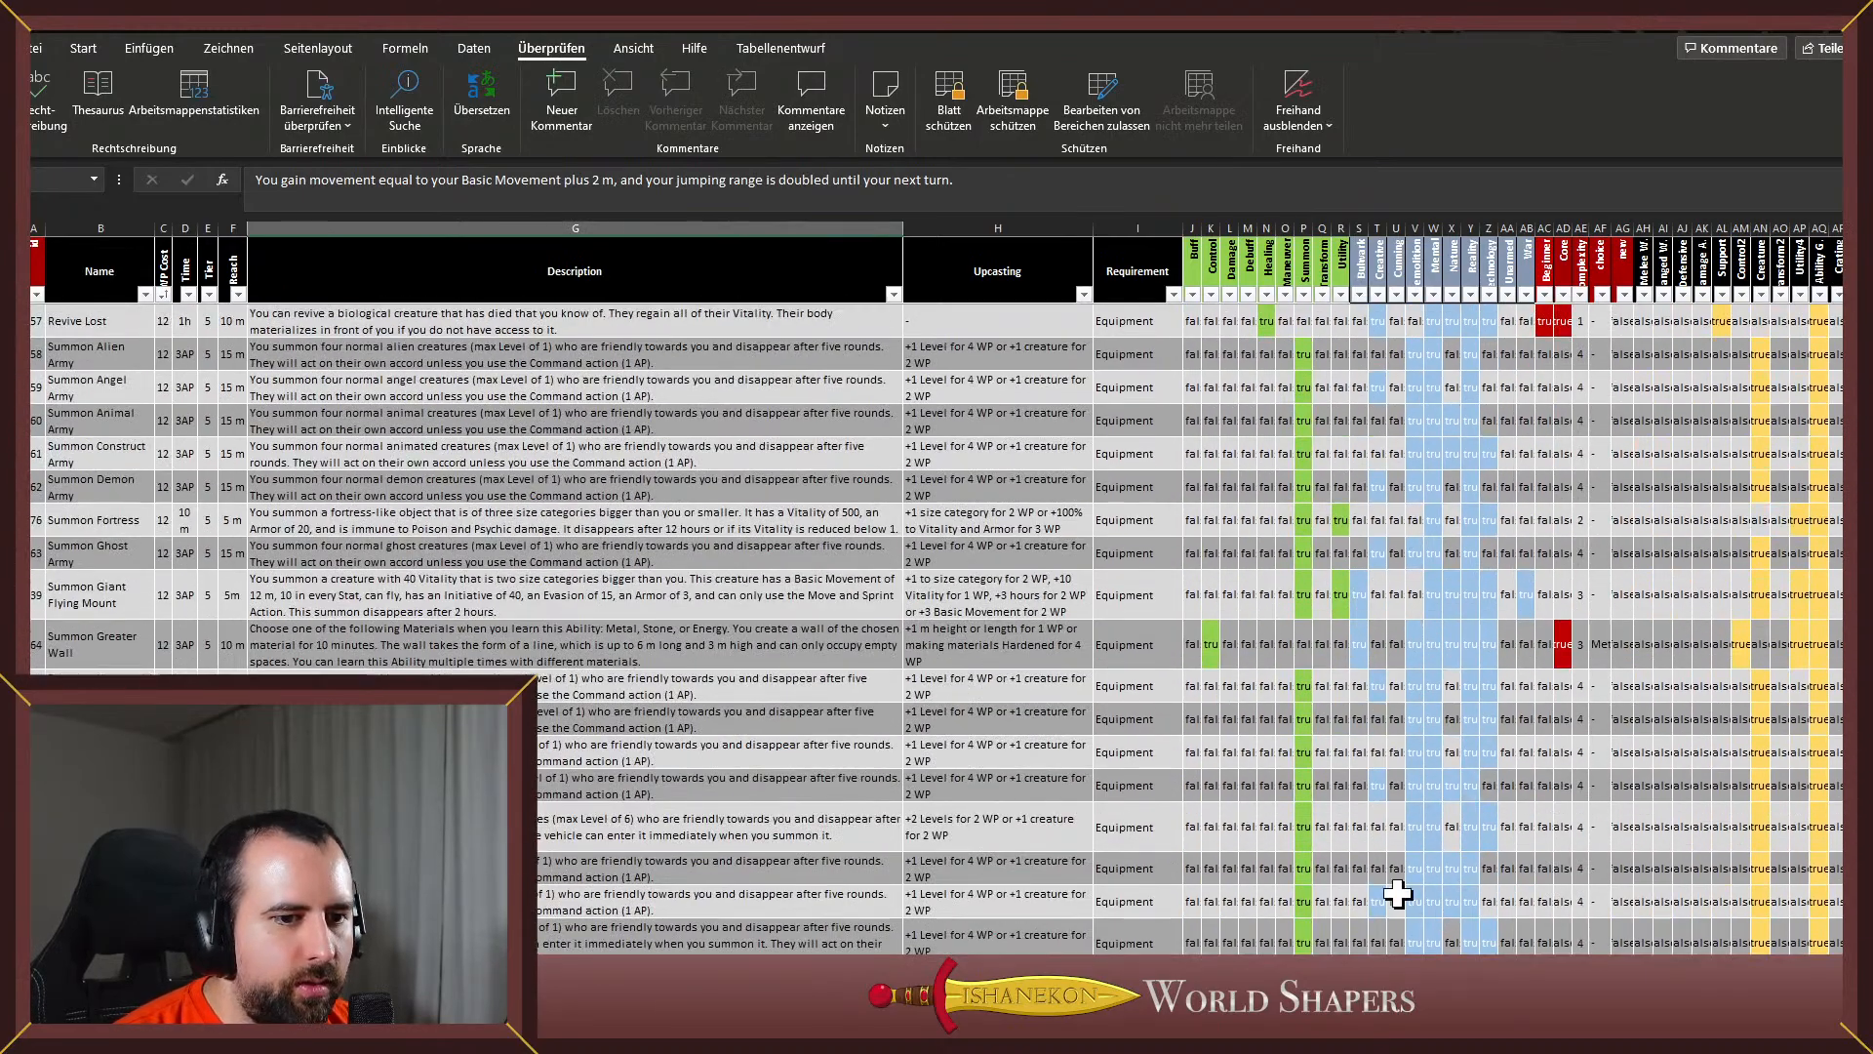
scroll(1397, 894, down, 5)
scroll(858, 640, up, 1)
double_click(72, 545)
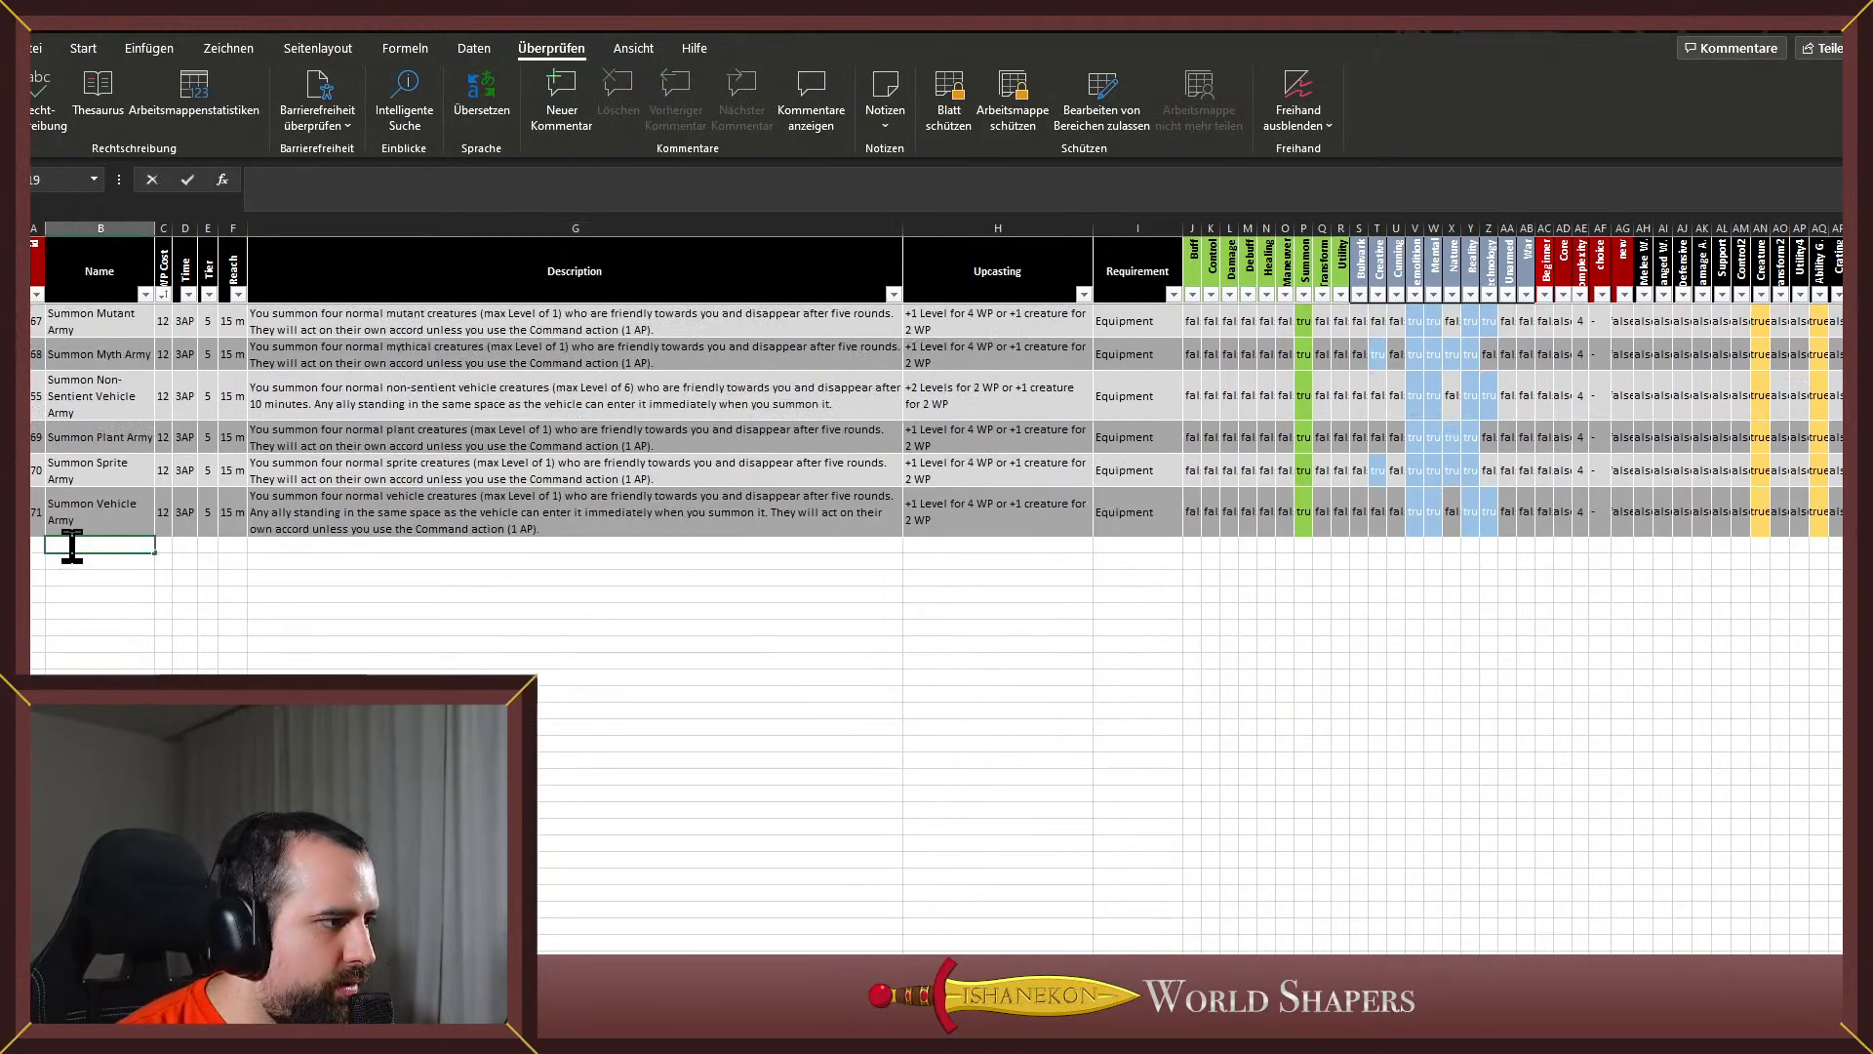
text(See Objects Past)
key(Tab)
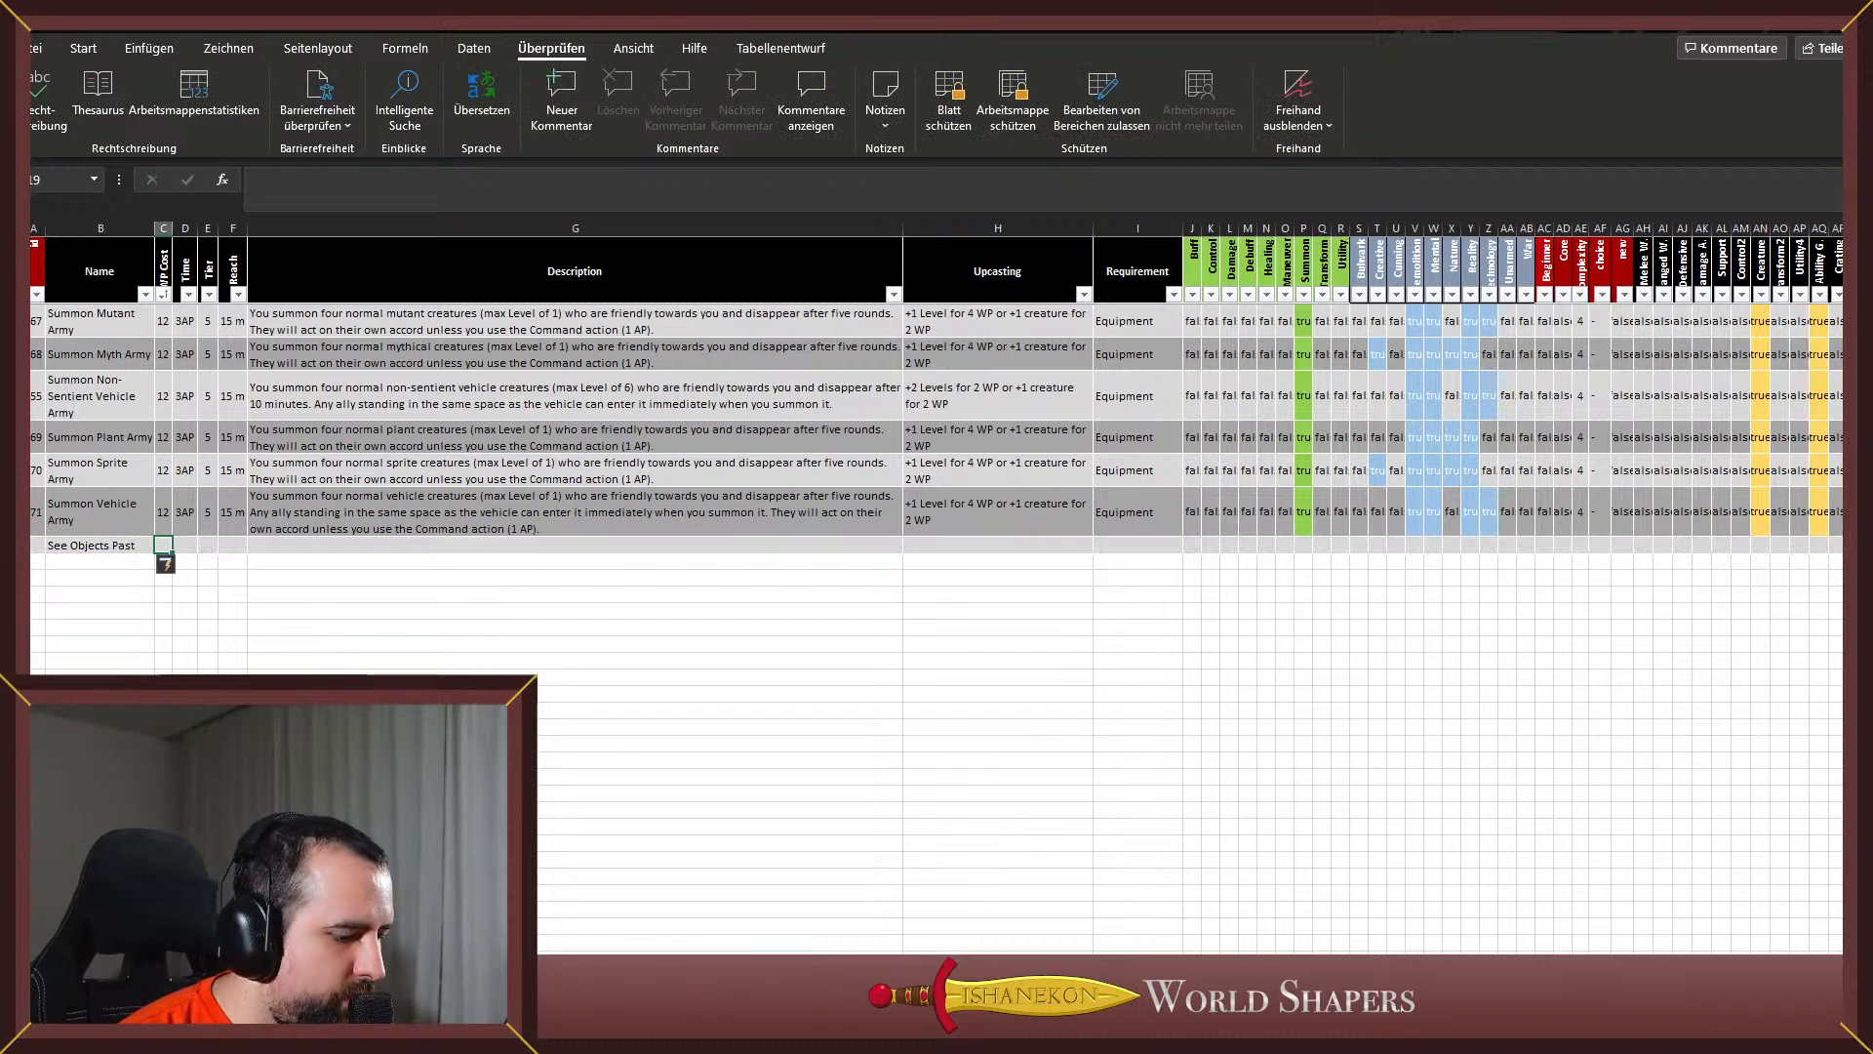
Copy the full description of See Objects Past from the Grammarly document into the Description column of its new row in Excel
key(alt+Tab)
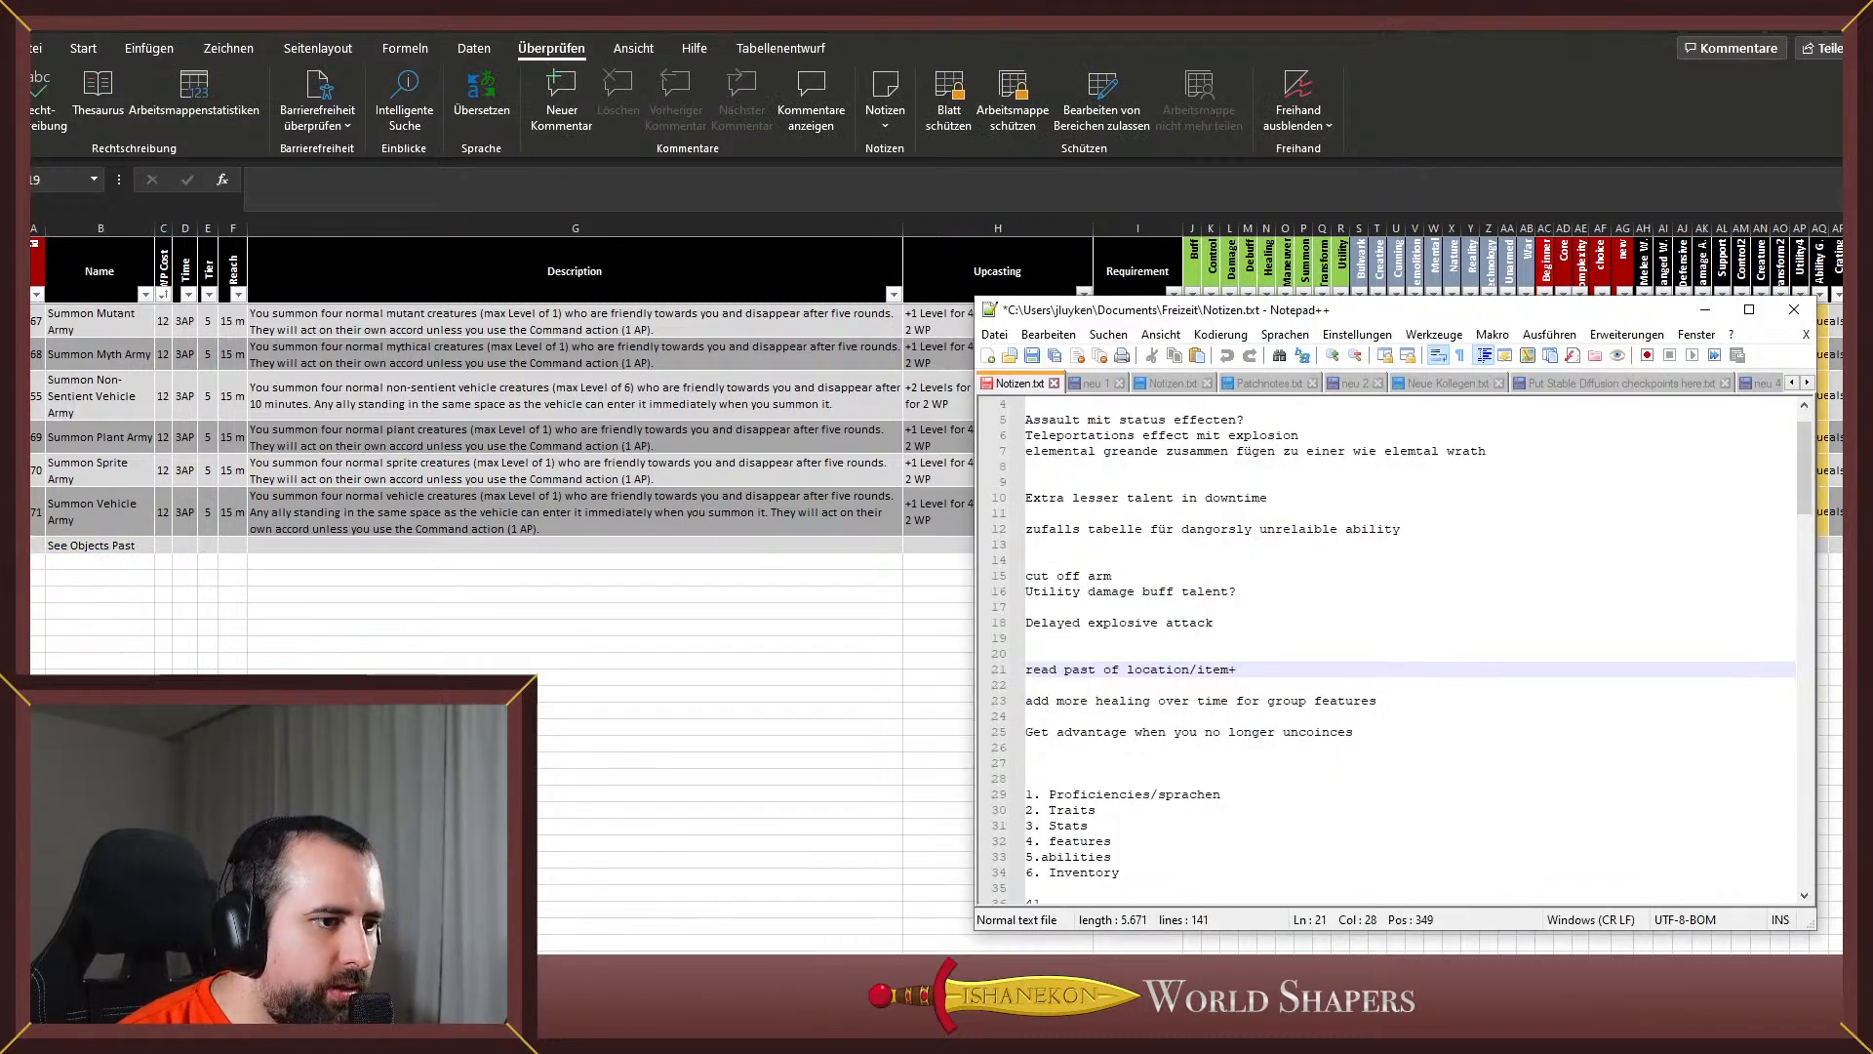
click(1706, 309)
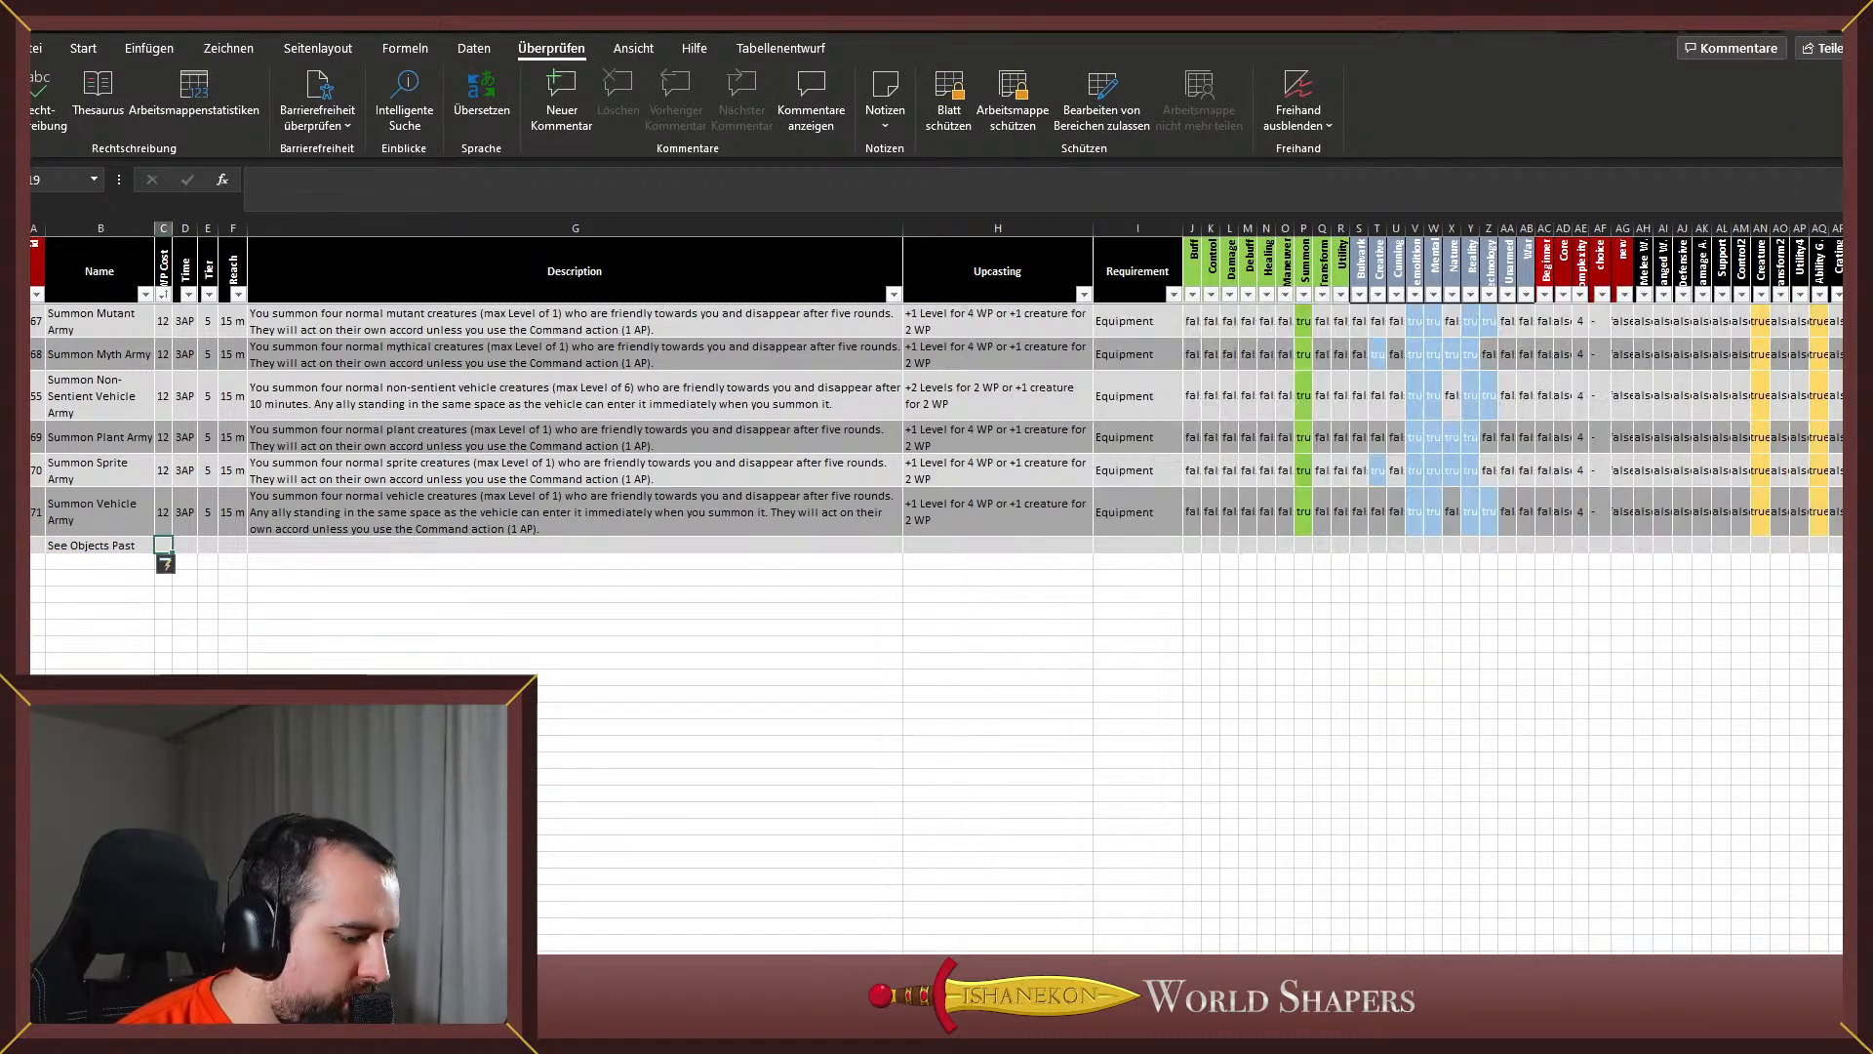
key(alt+Tab)
key(alt+Tab)
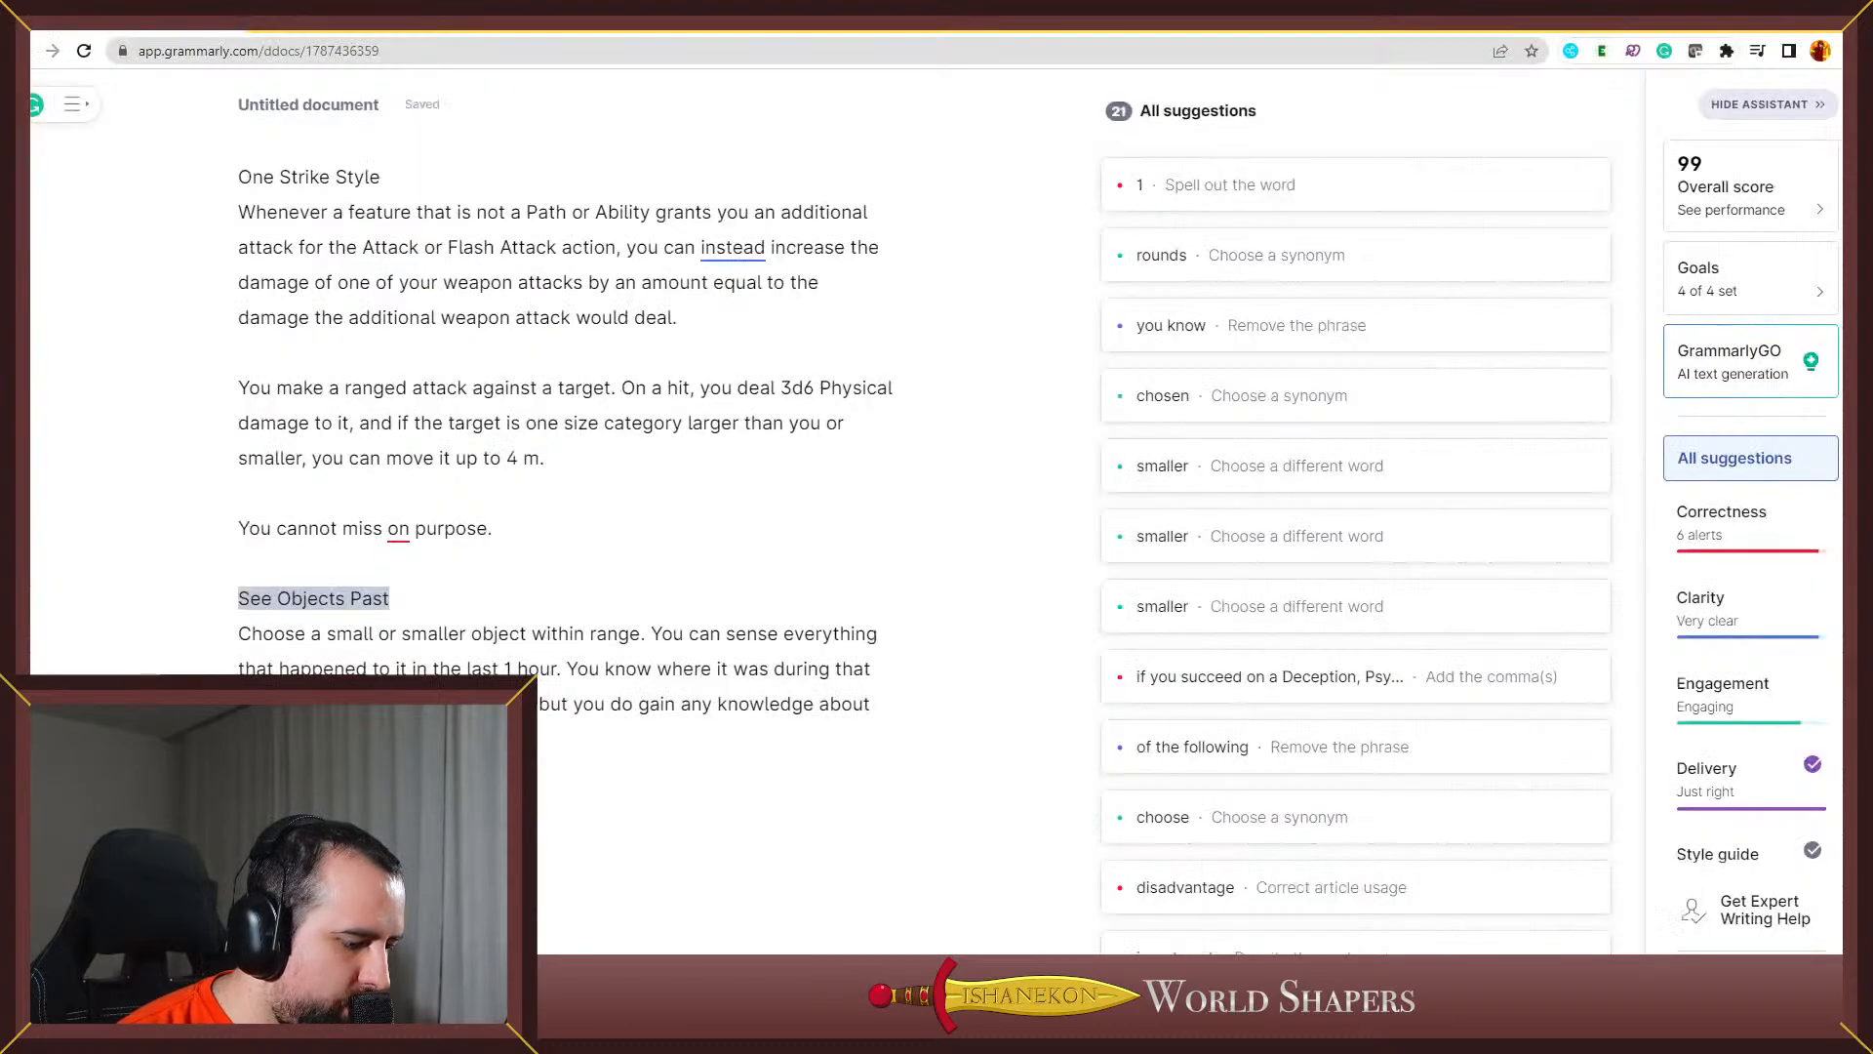
drag(881, 704, 176, 641)
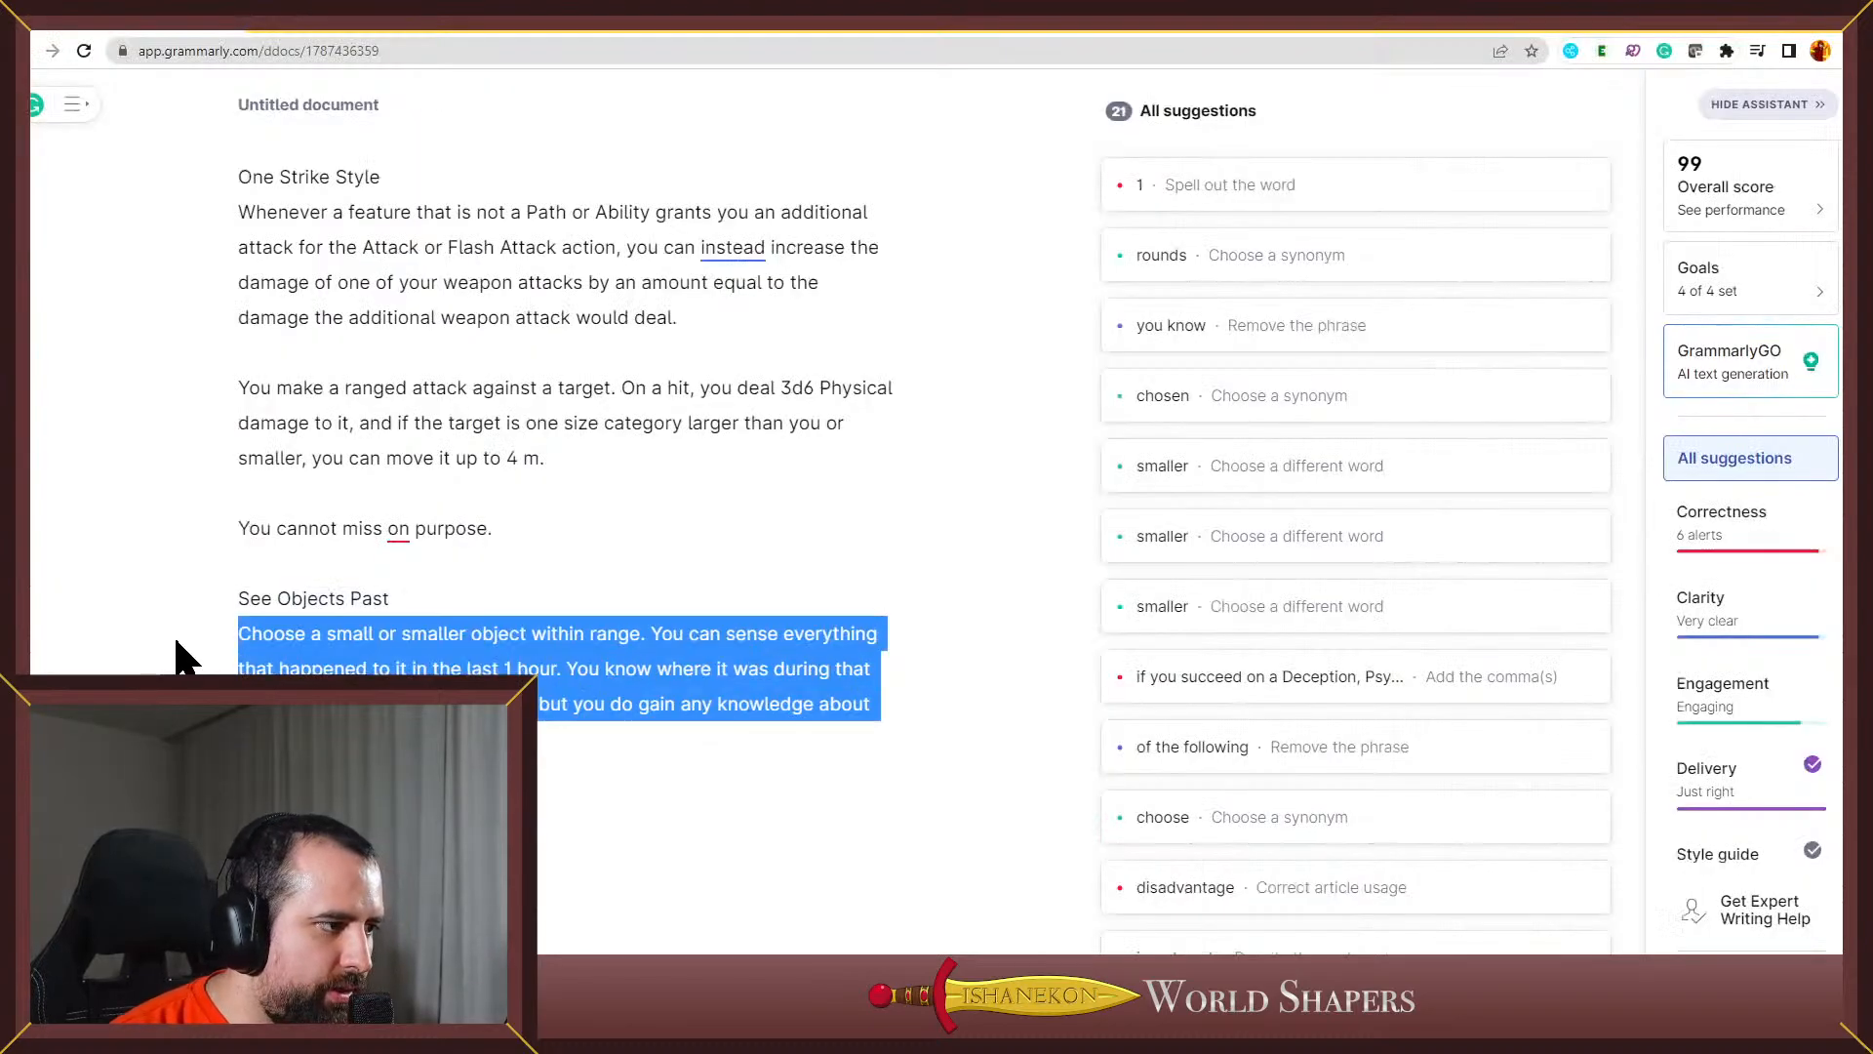
key(alt+Tab)
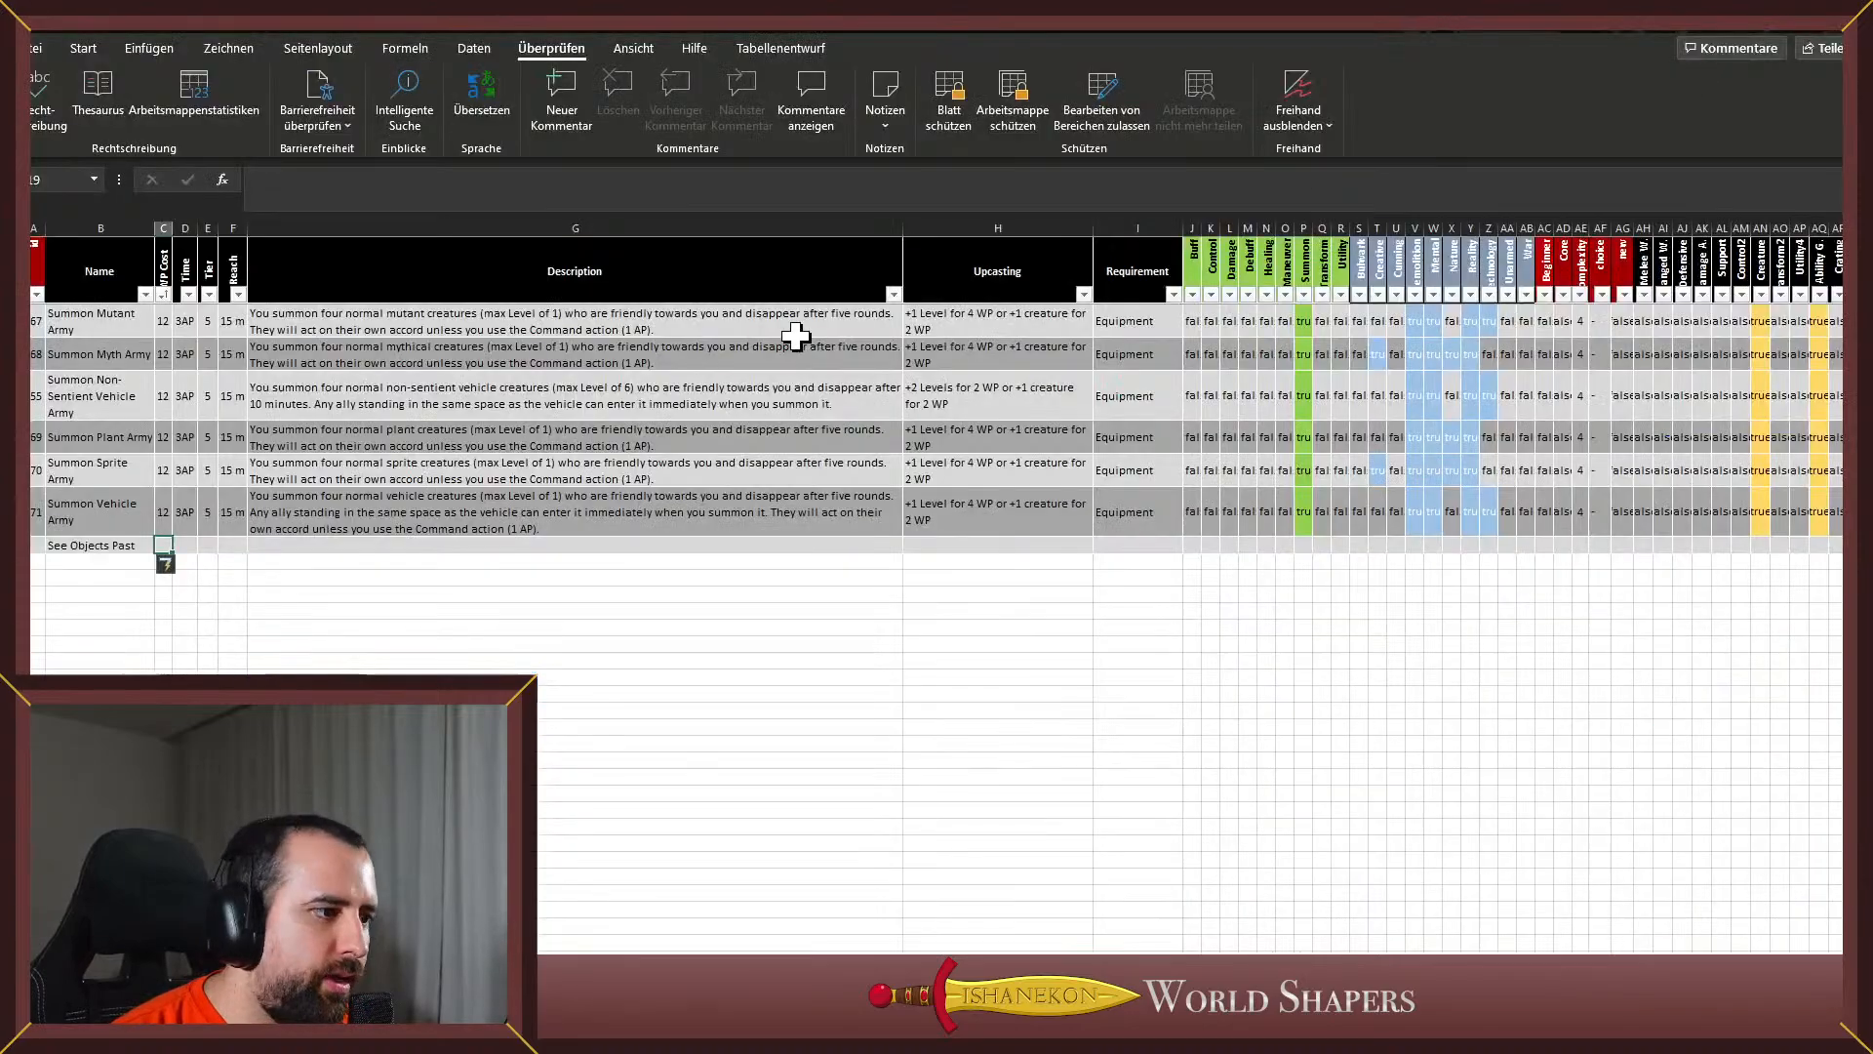
double_click(334, 543)
text(Choose a small or smaller object within range. You can sense everything that happened to it in the last 1 hour. You know where it was during that time and in what condition it was, but you do gain any knowledge about anything else.)
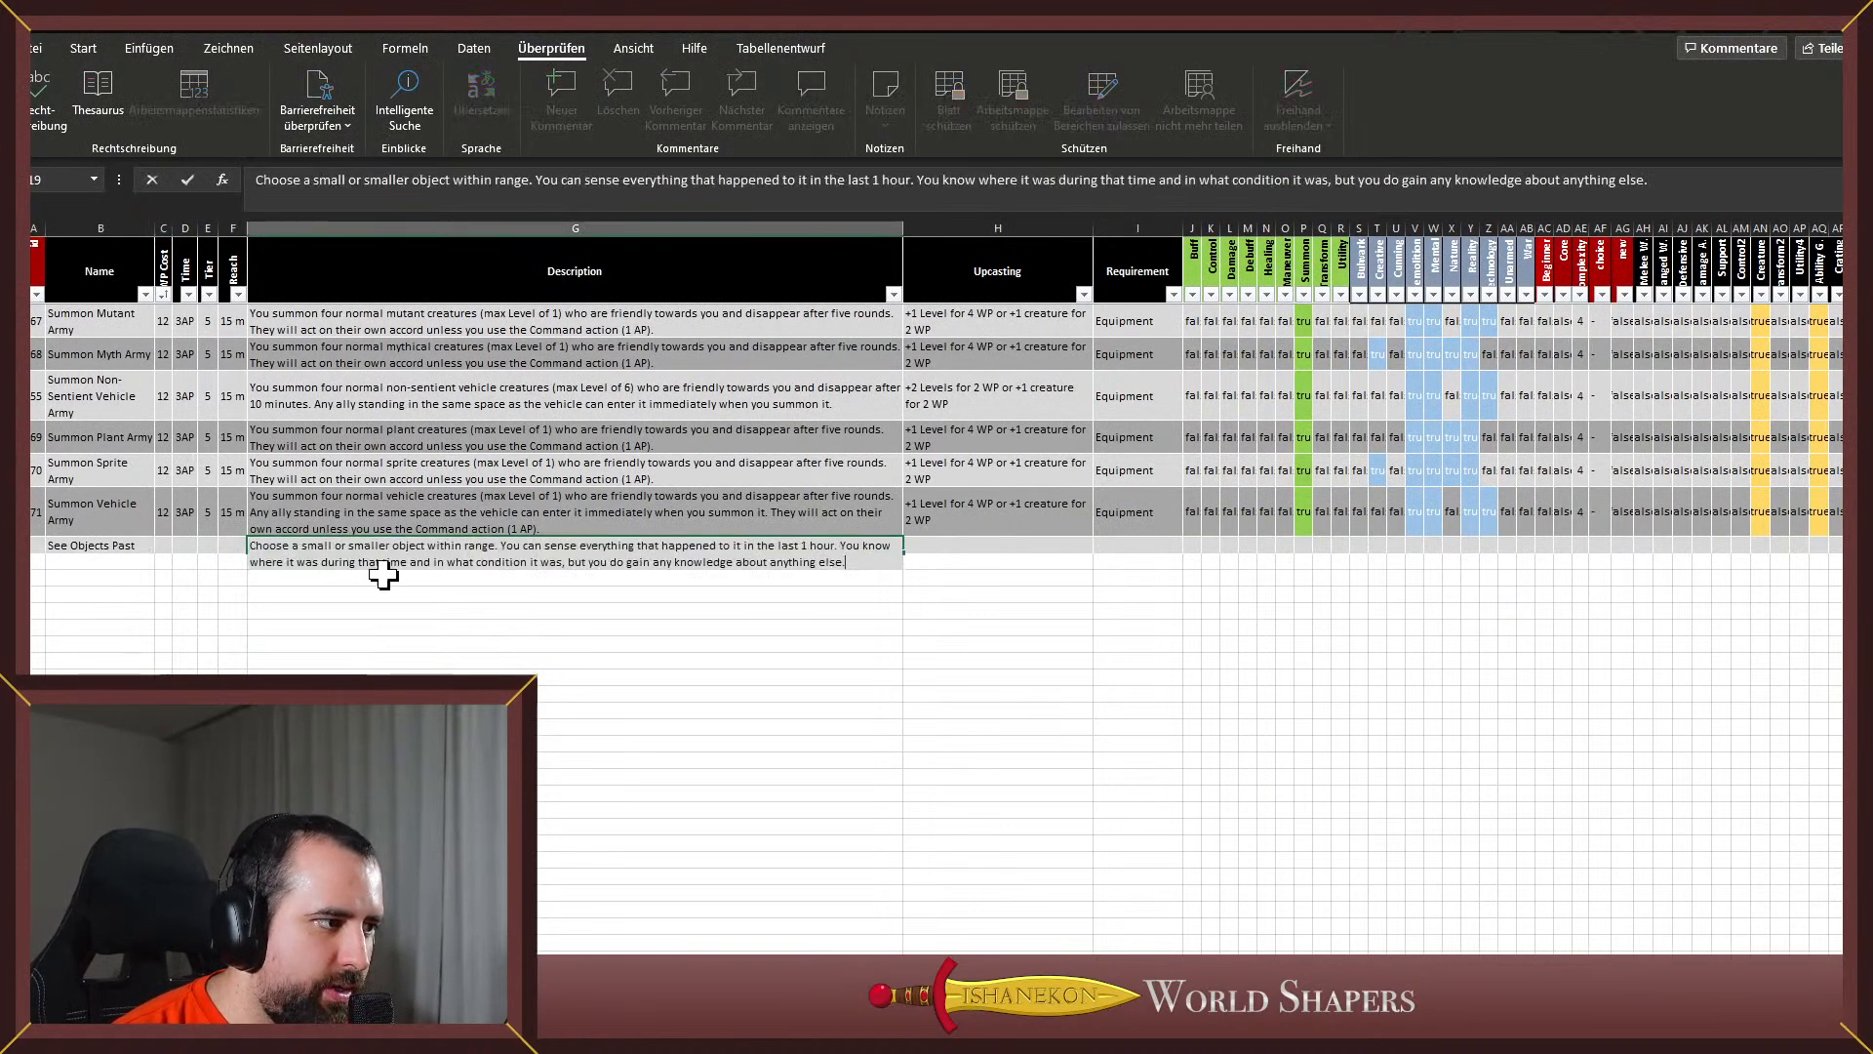
key(Return)
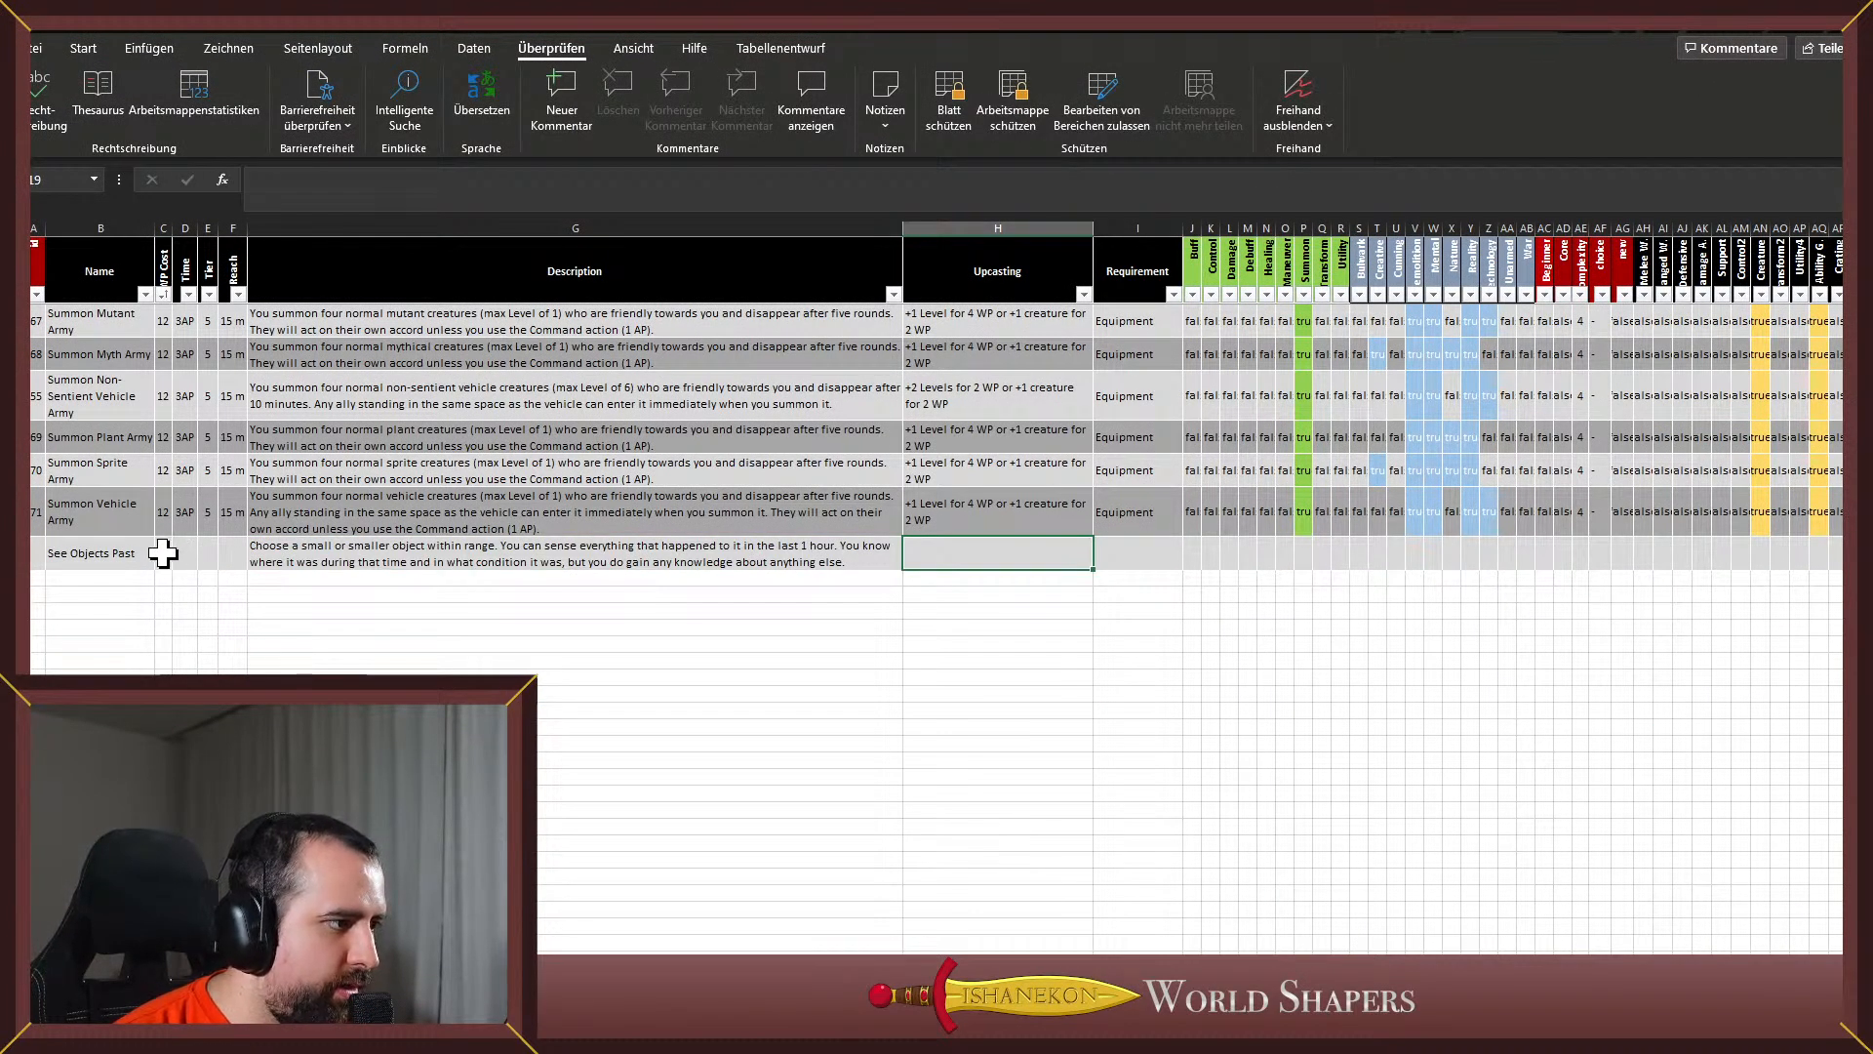
Set the Tier to 2 and the Reach to 1 m in the See Objects Past row
click(162, 551)
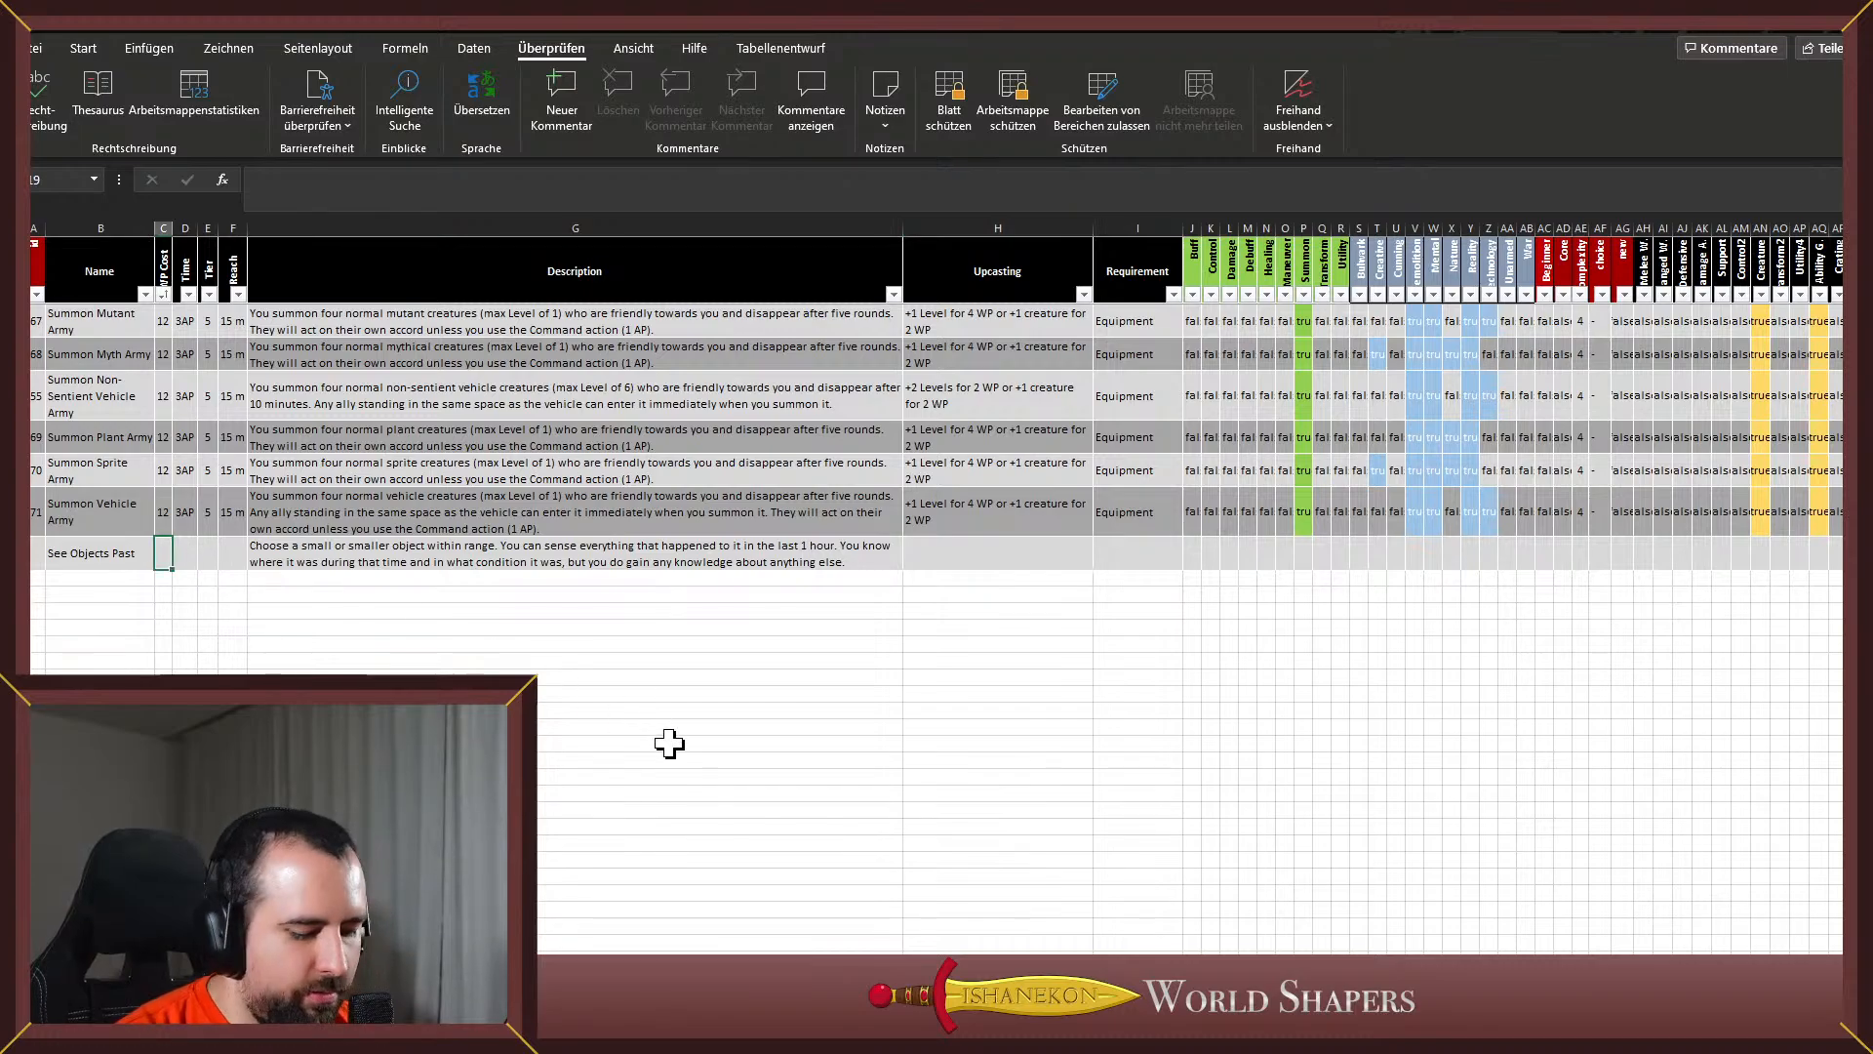
key(Tab)
key(Tab)
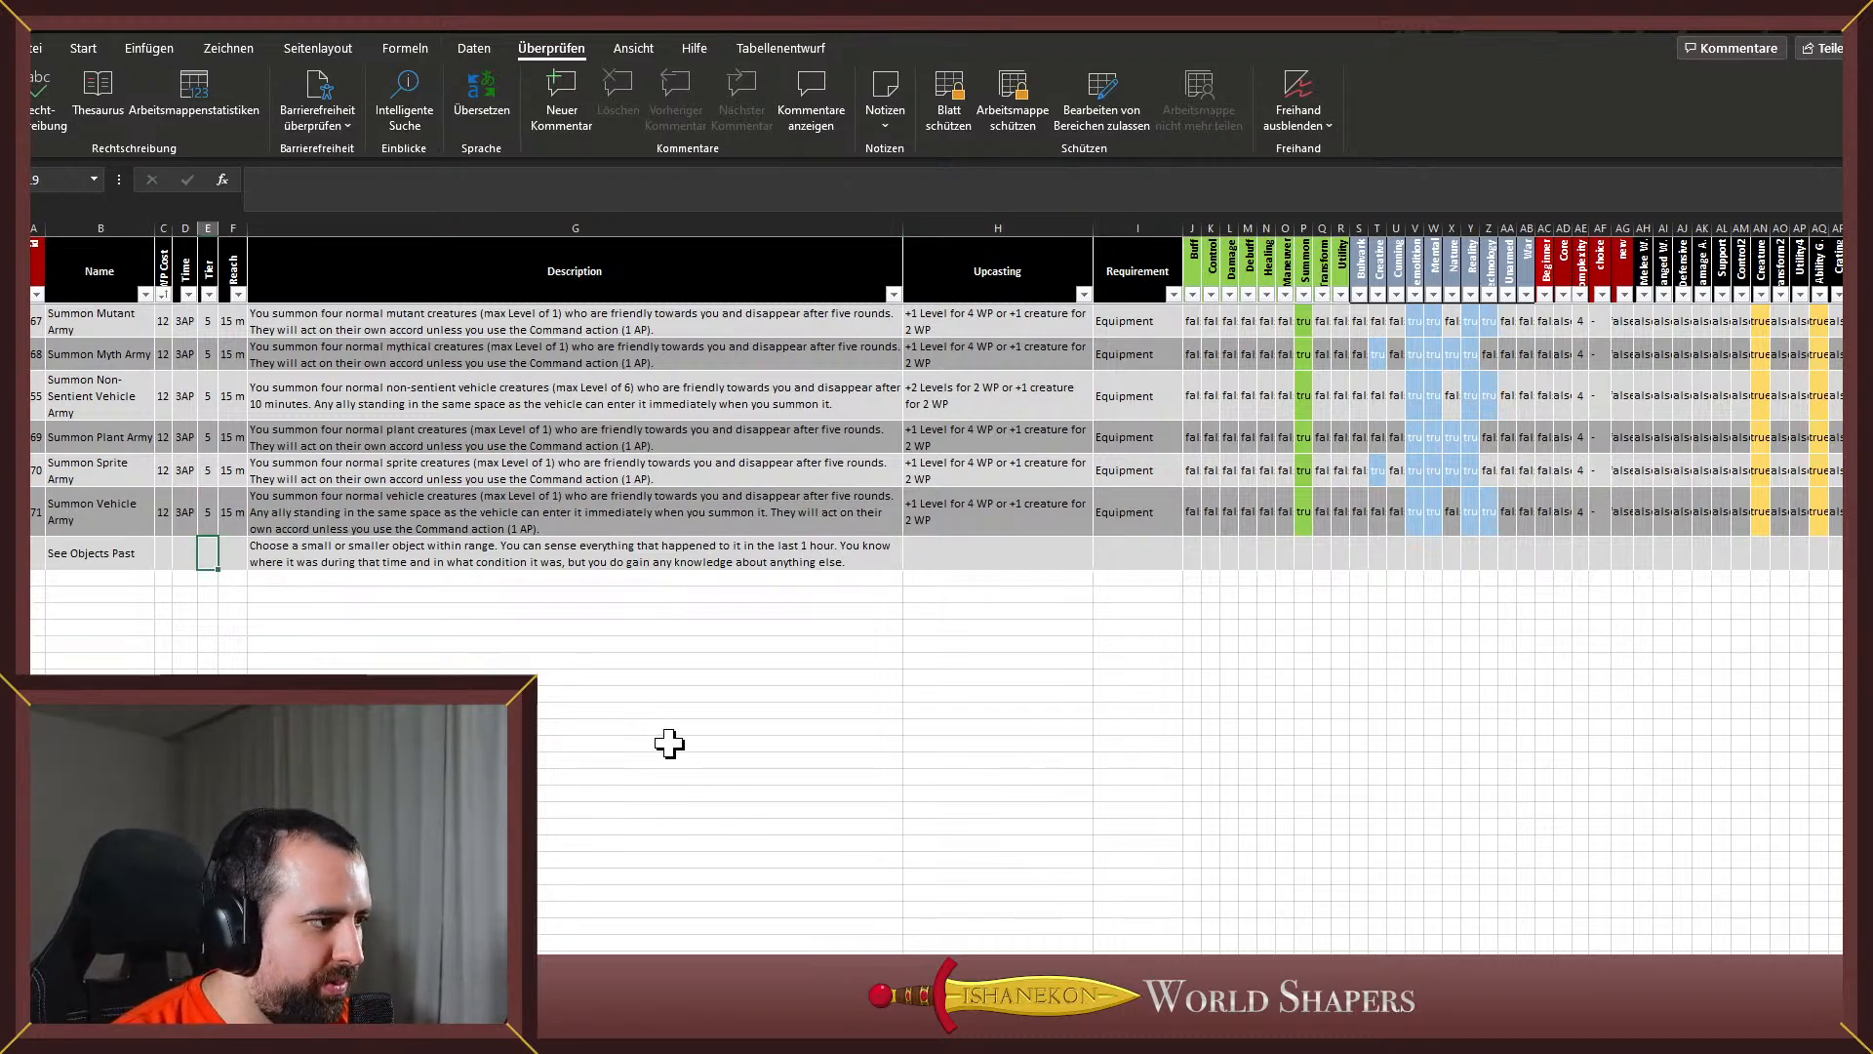
text(2)
key(Tab)
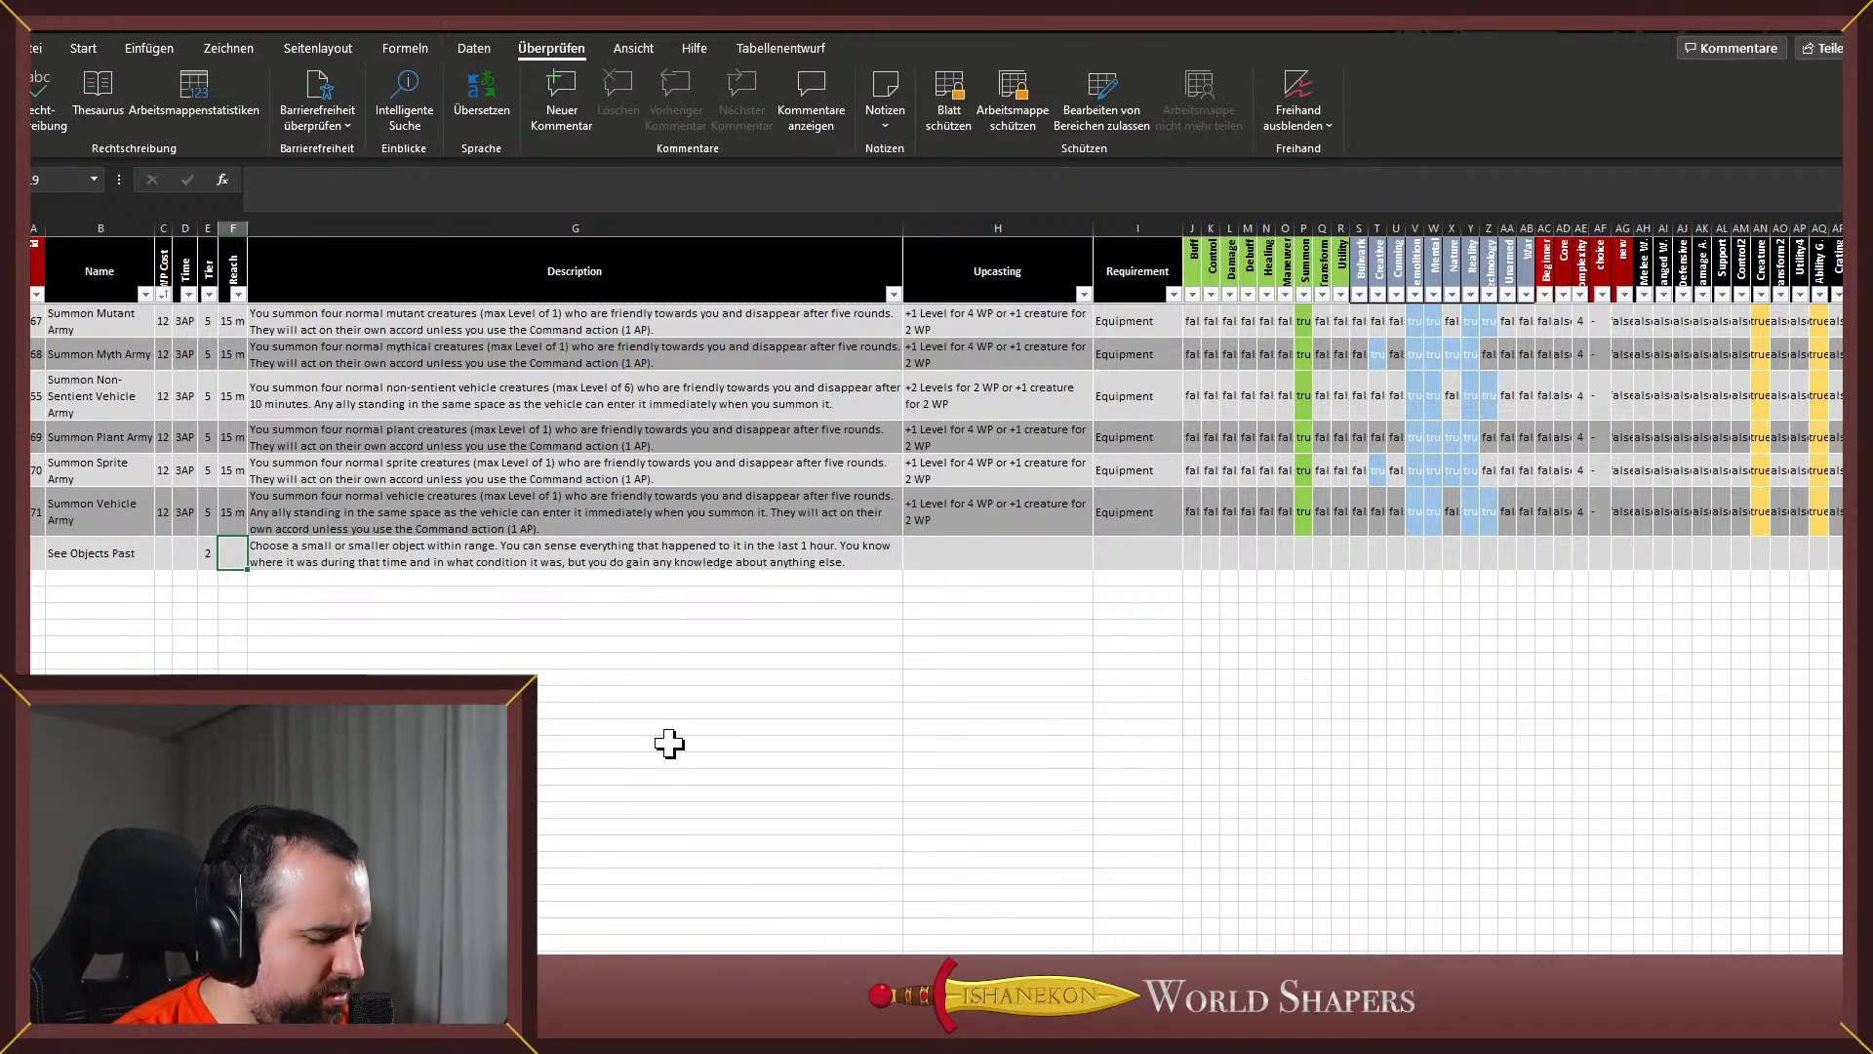
text(1 m)
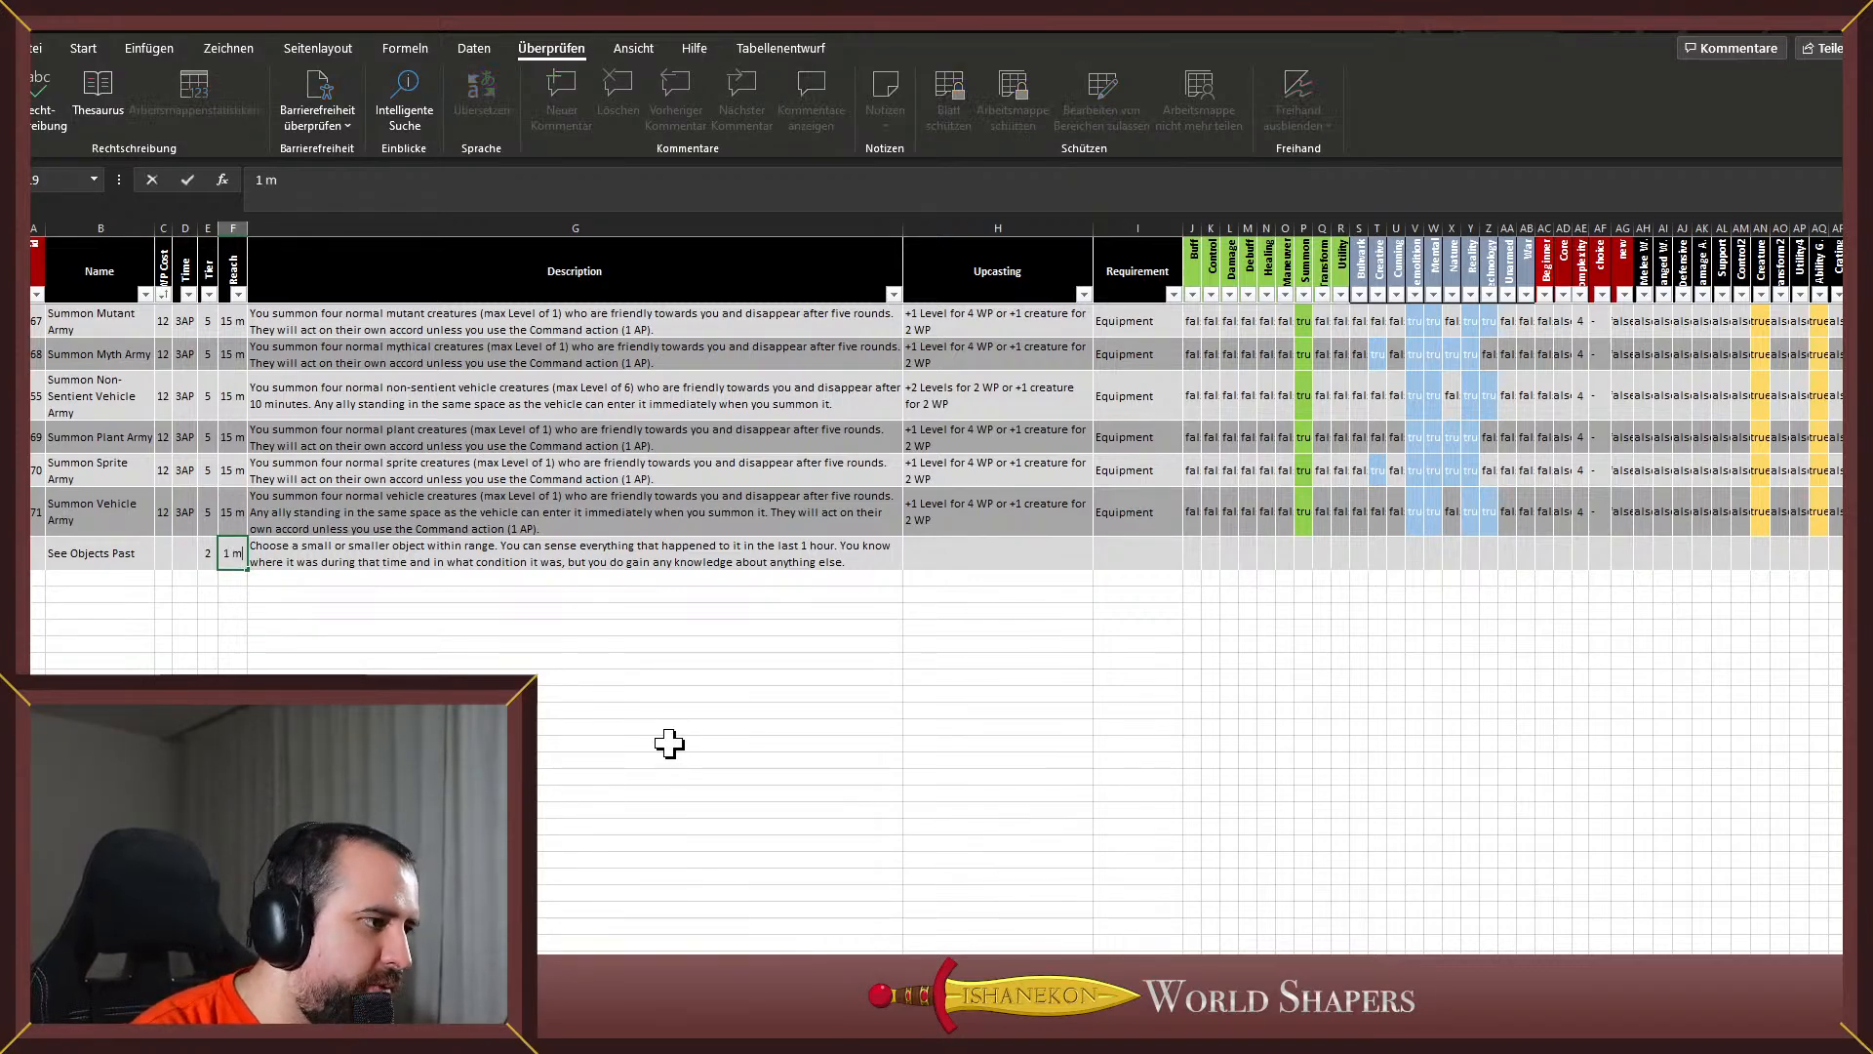
click(348, 546)
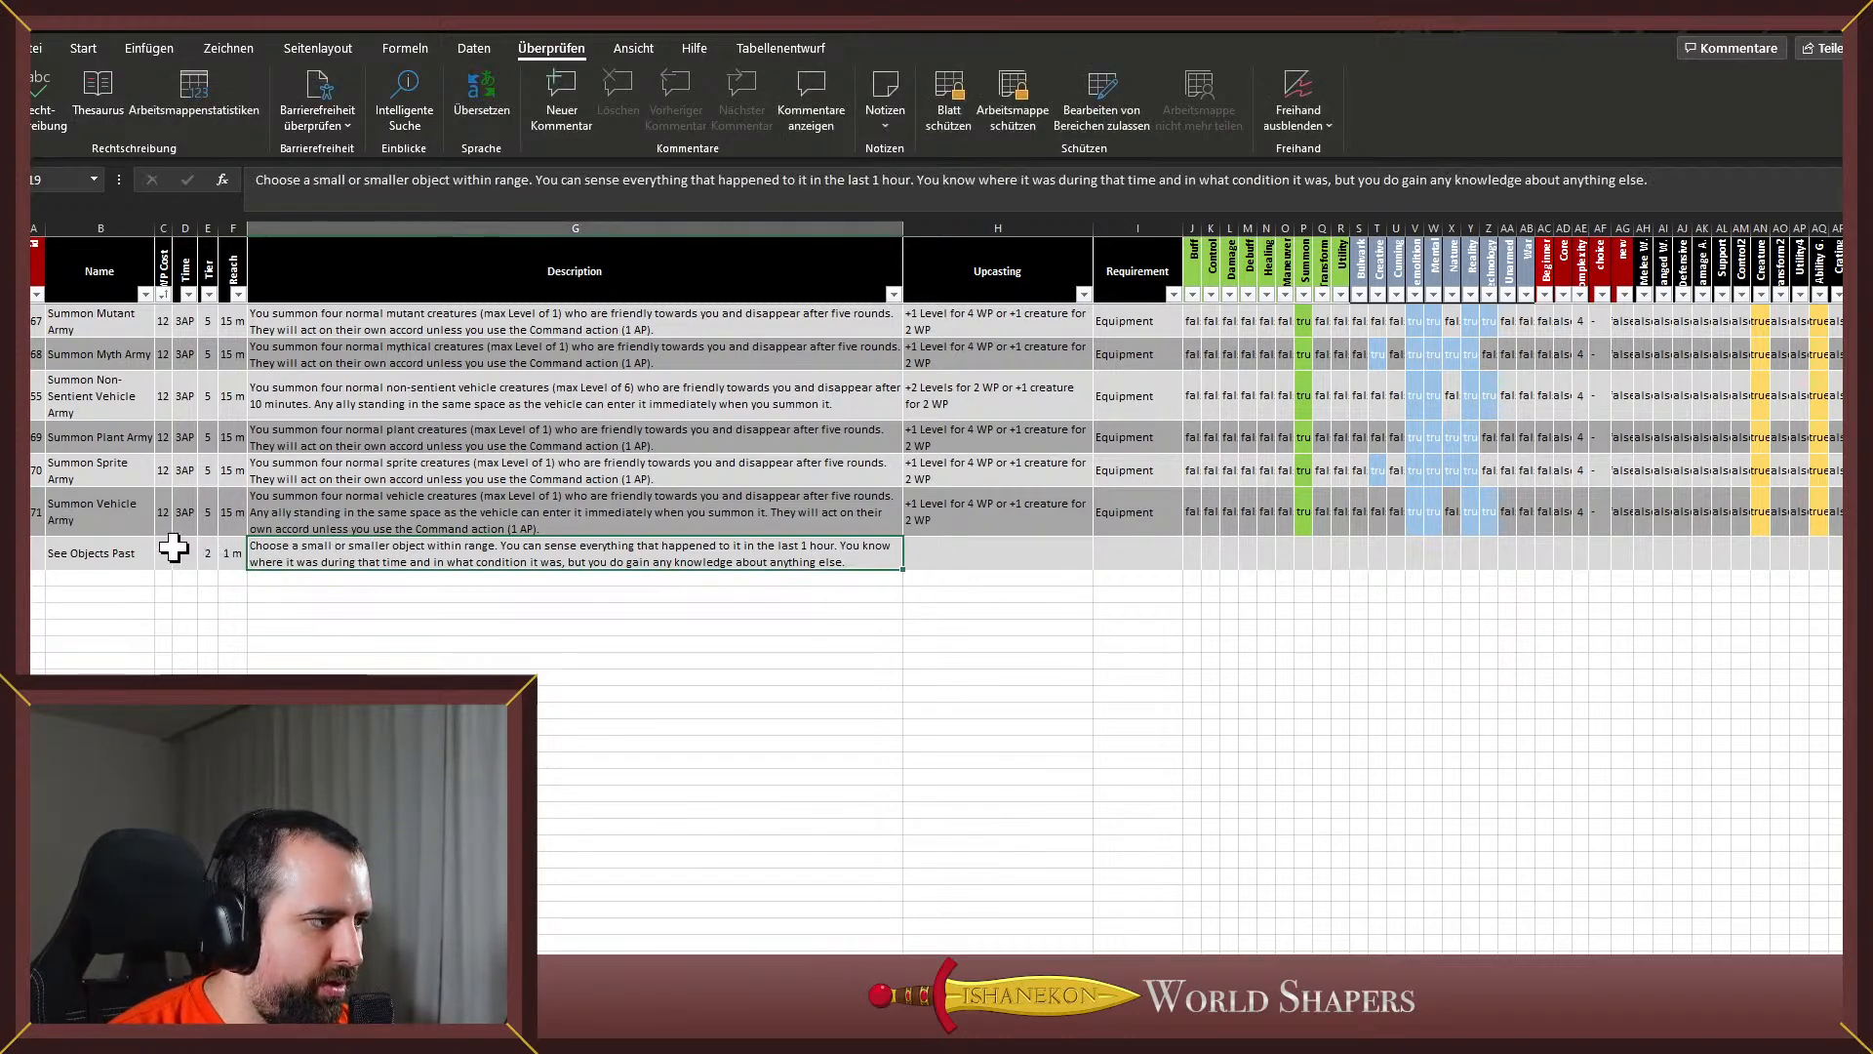
Enter 818 as the ID in the first column of the See Objects Past row
click(176, 552)
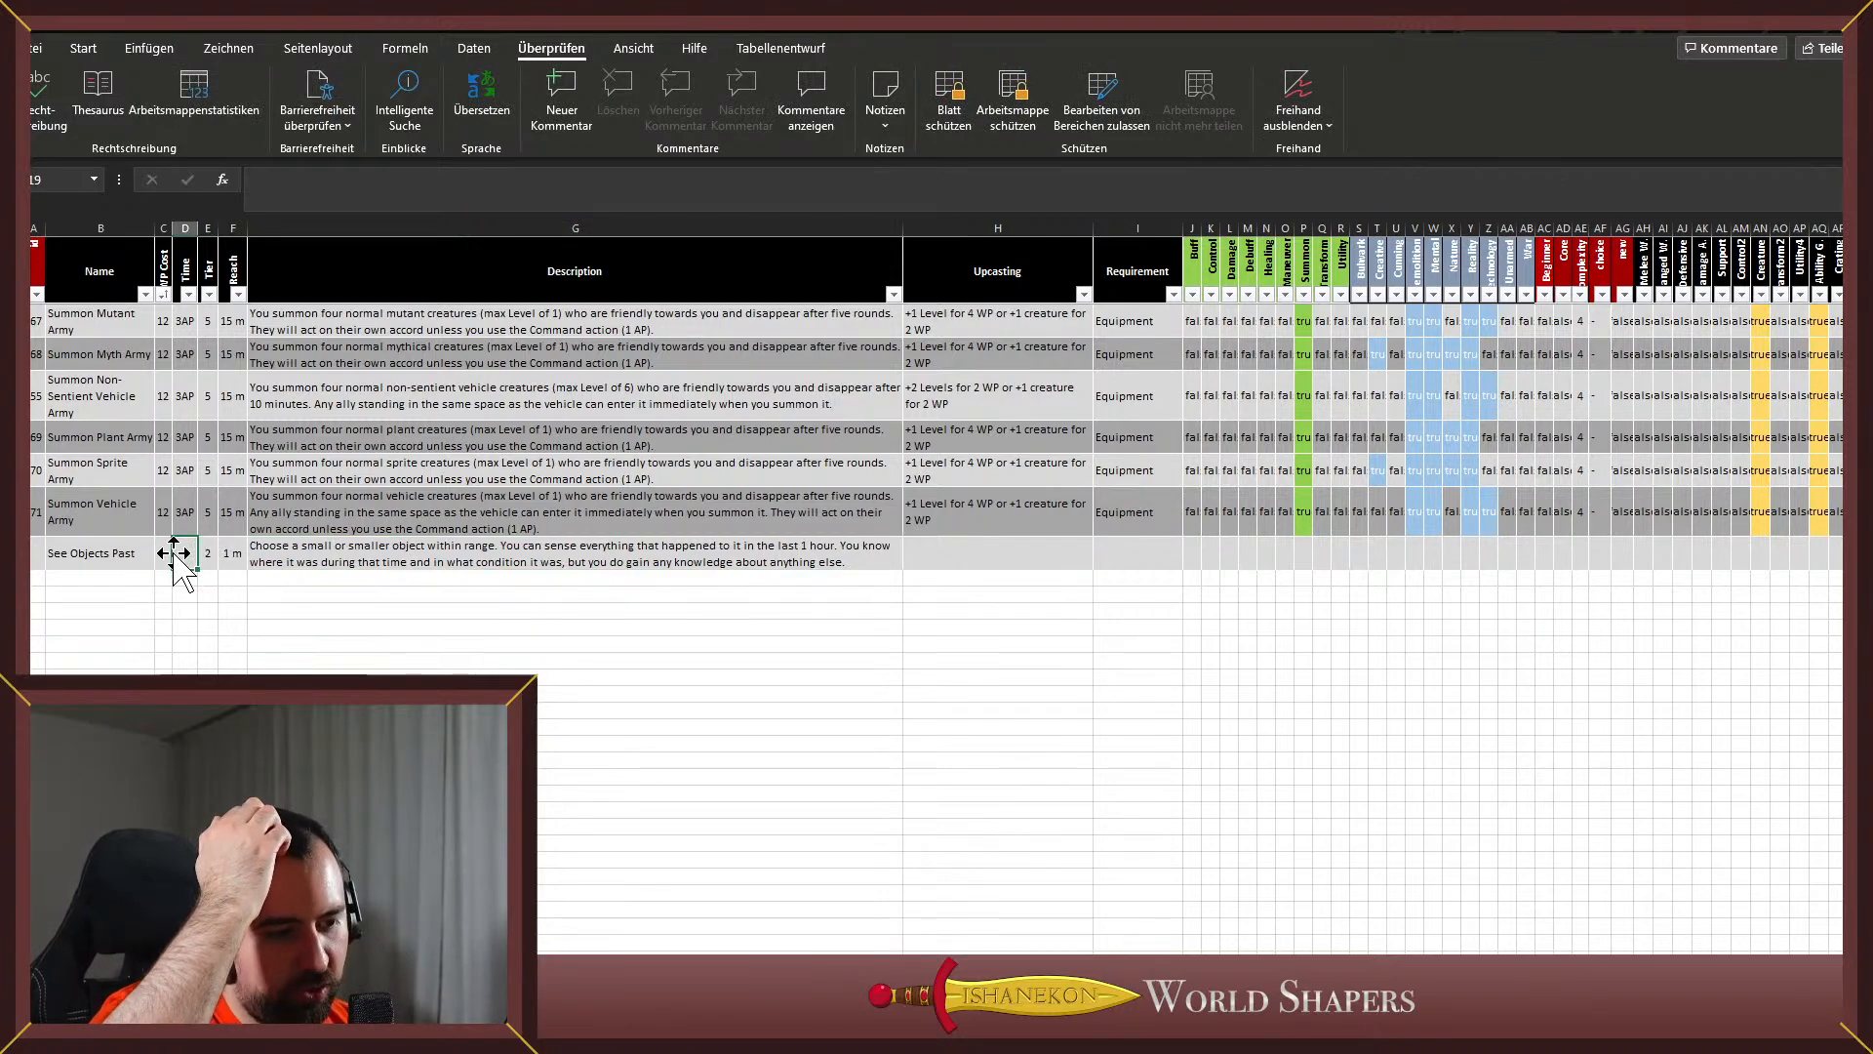
click(163, 553)
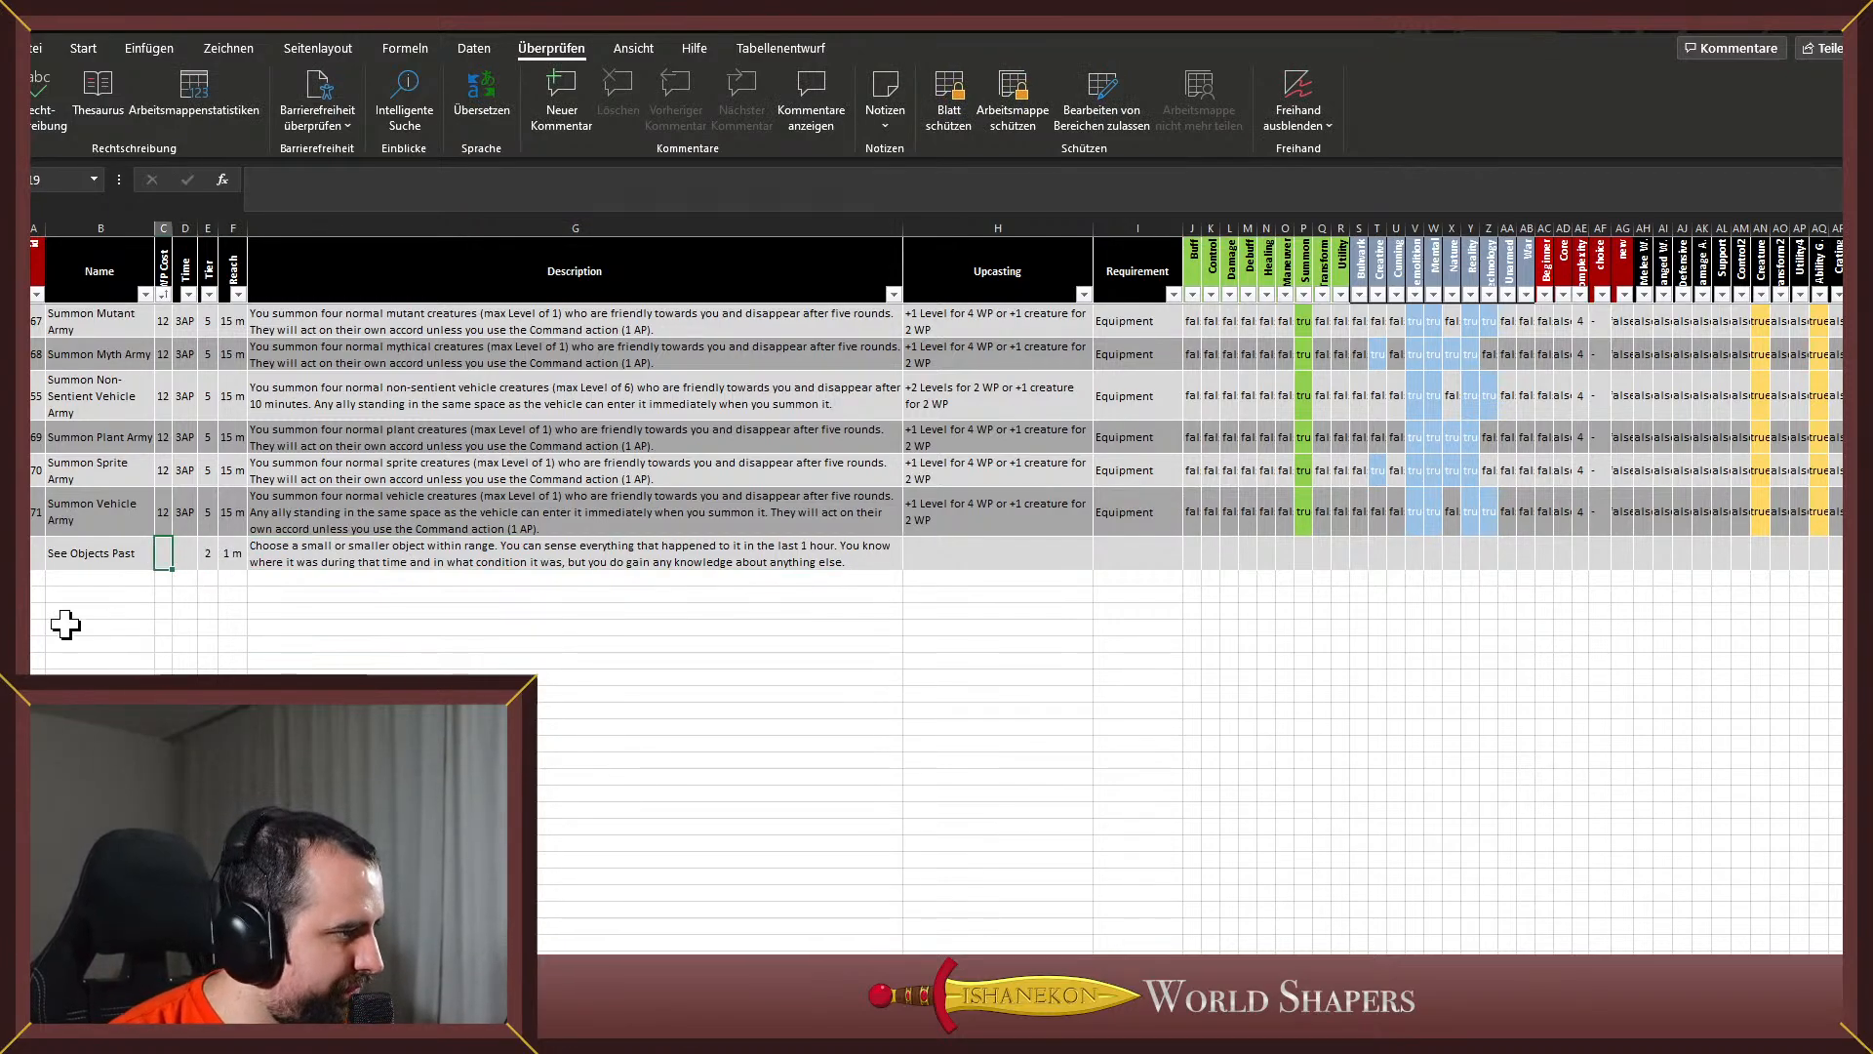
click(40, 554)
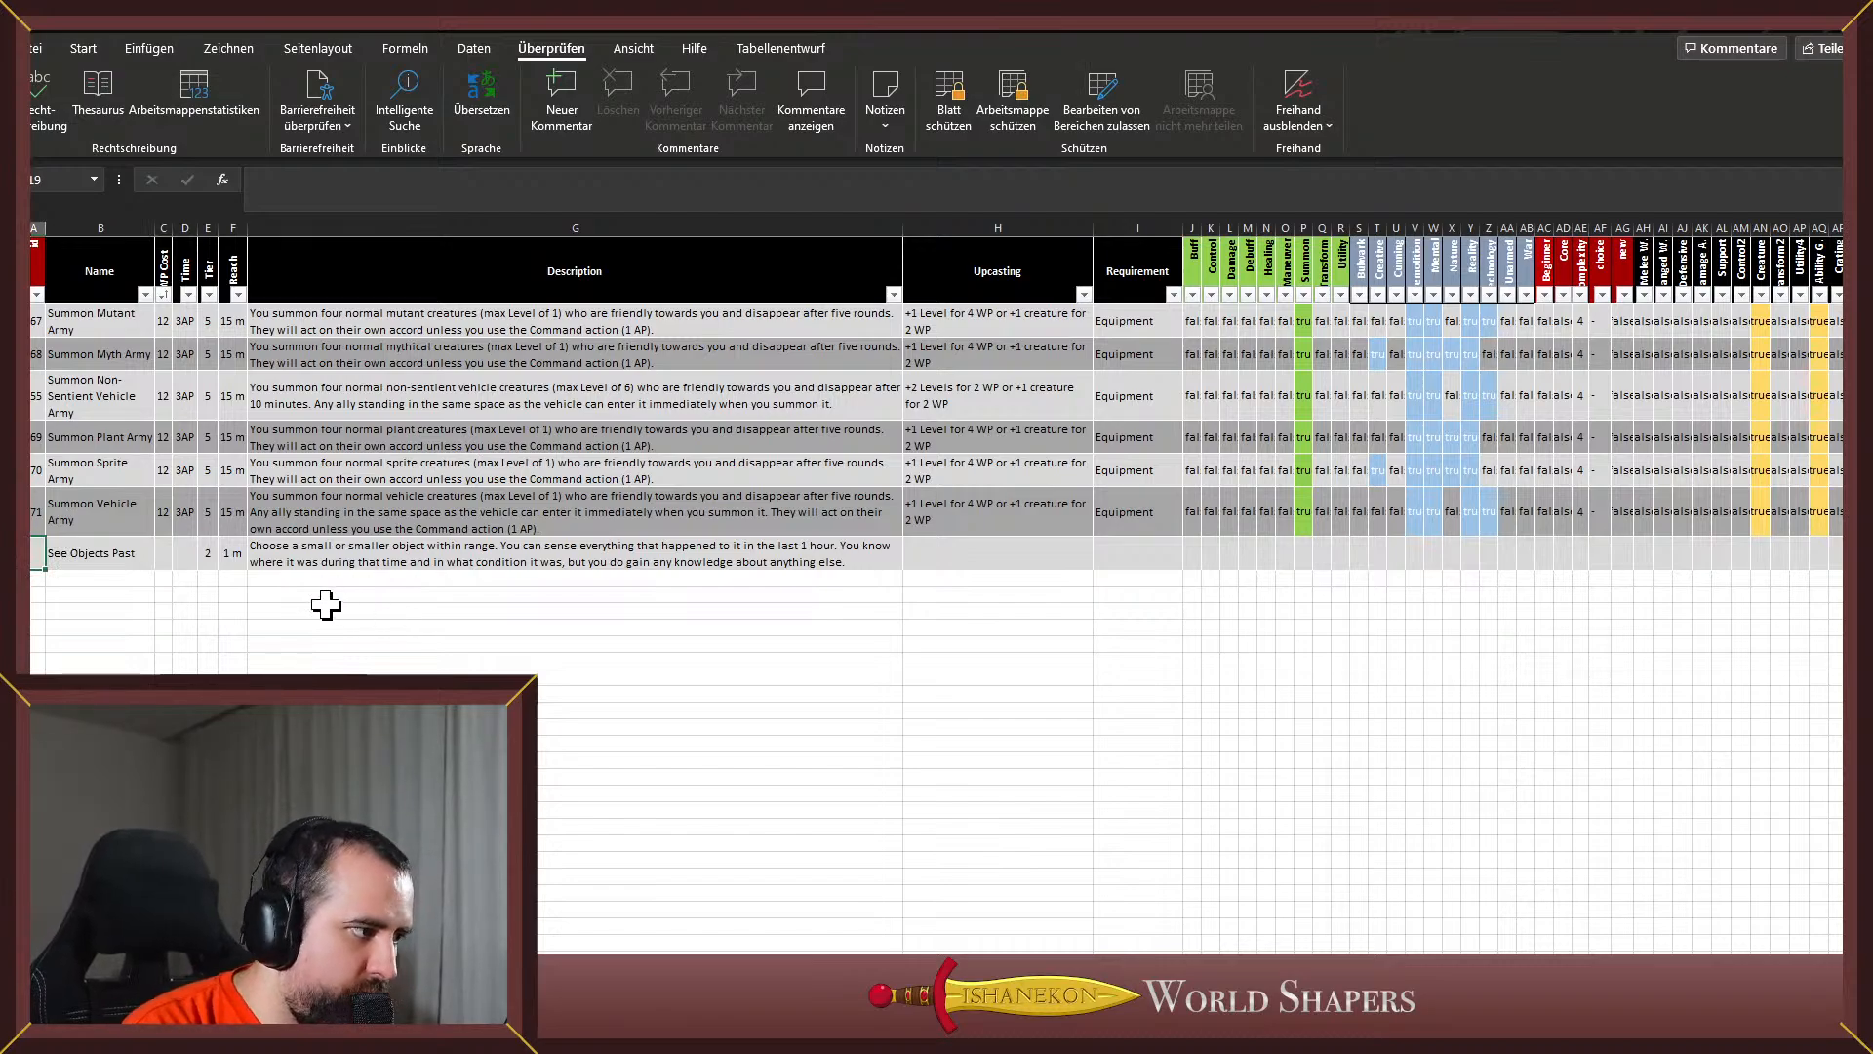
text(8)
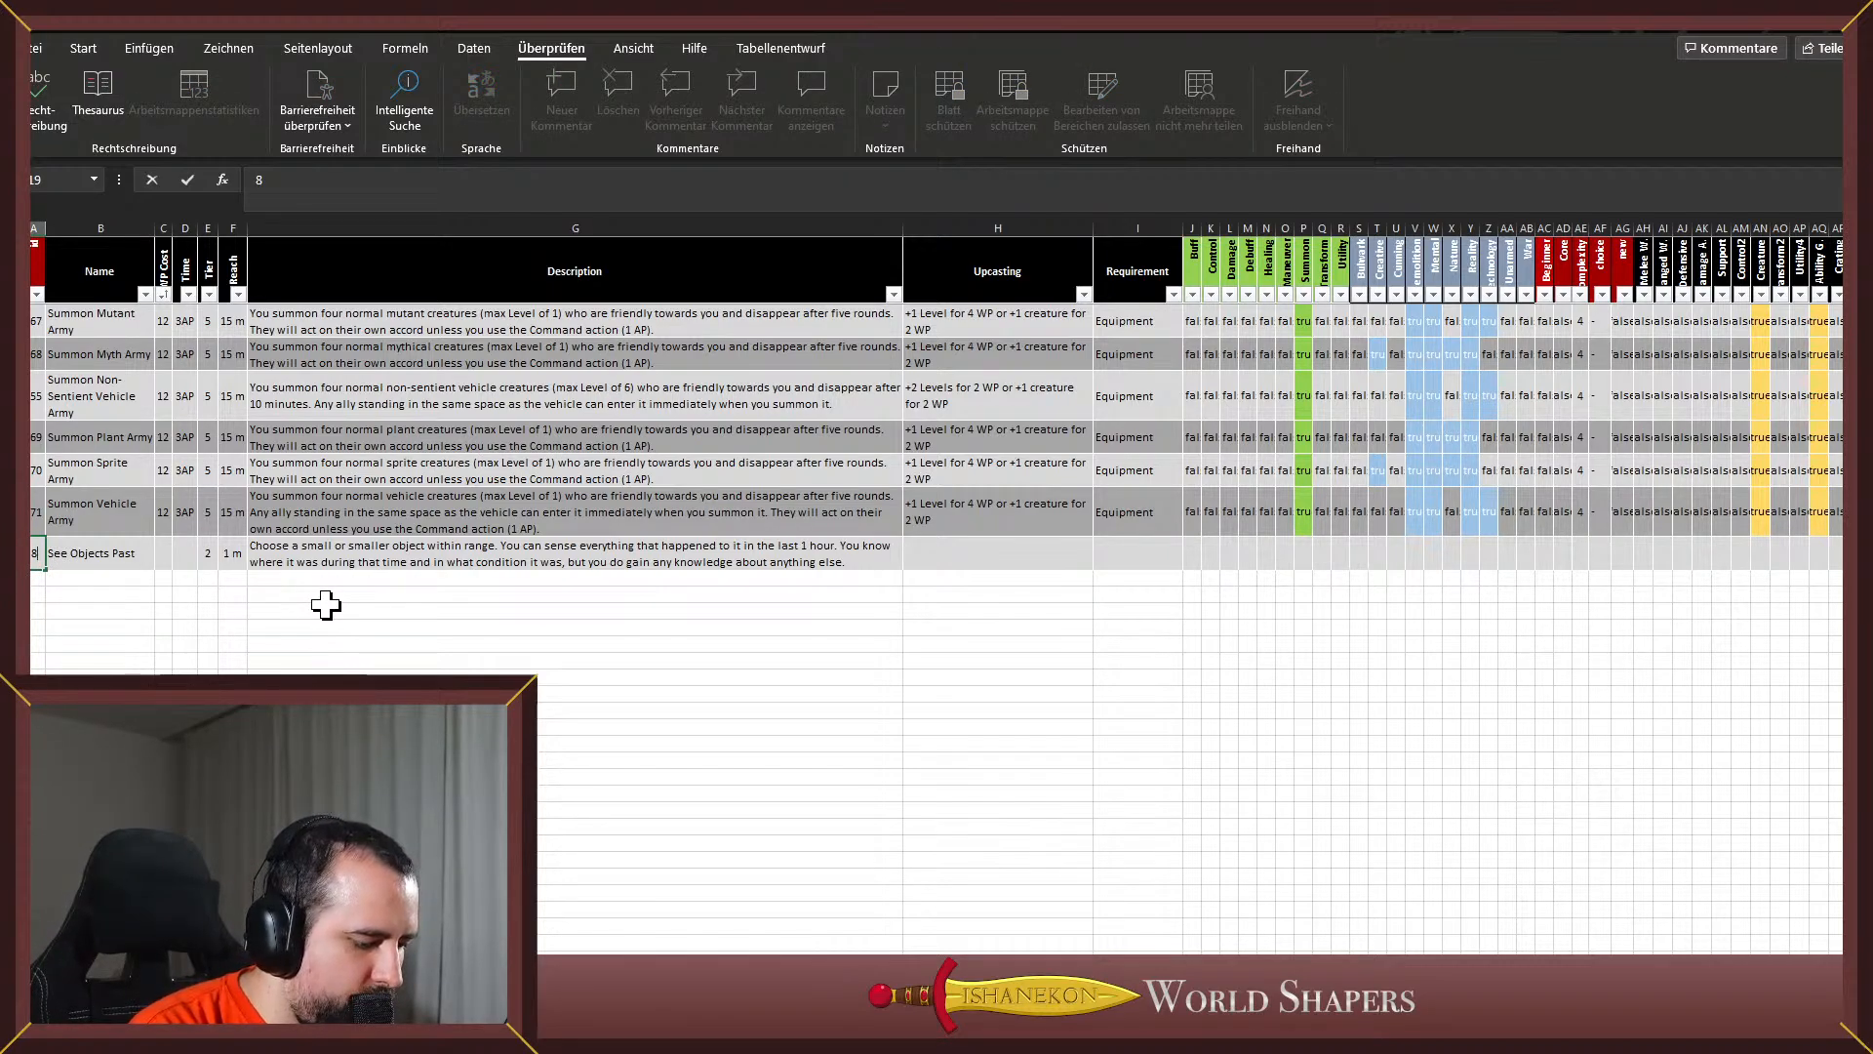
text(18)
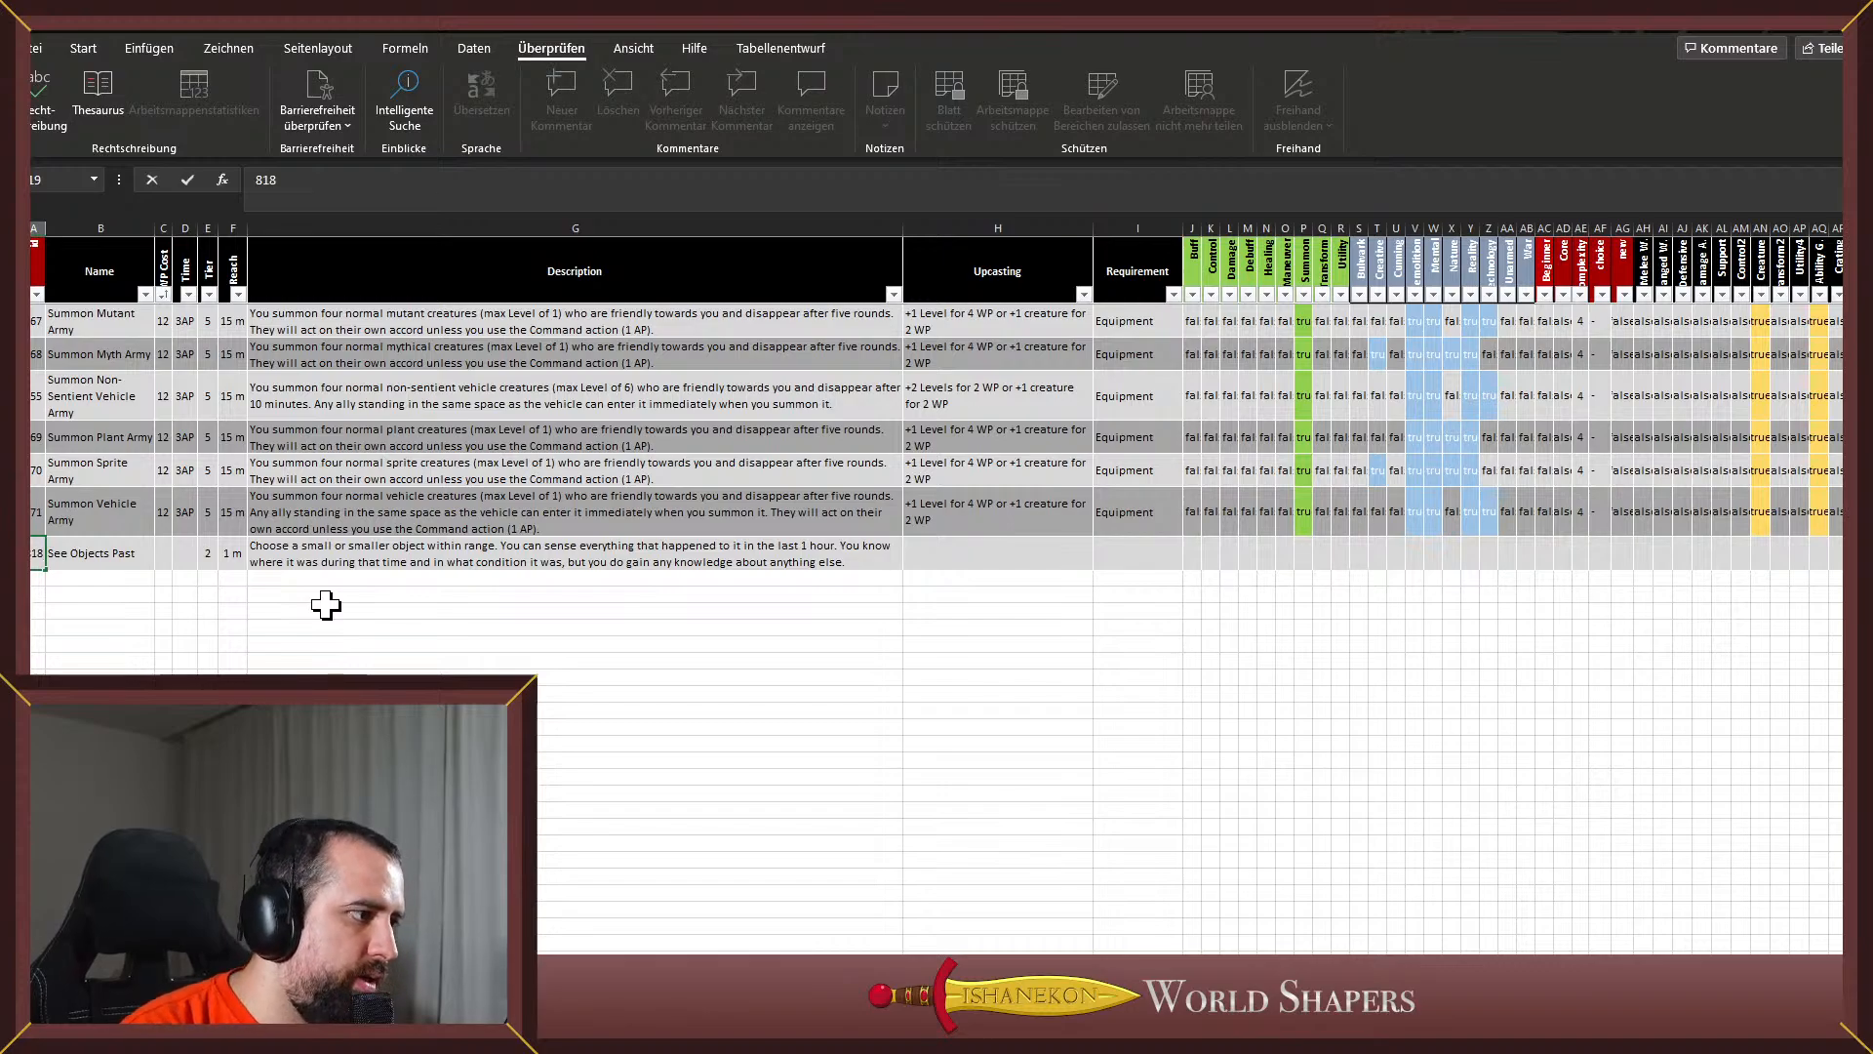
Set the WP Cost of See Objects Past to 5
click(166, 552)
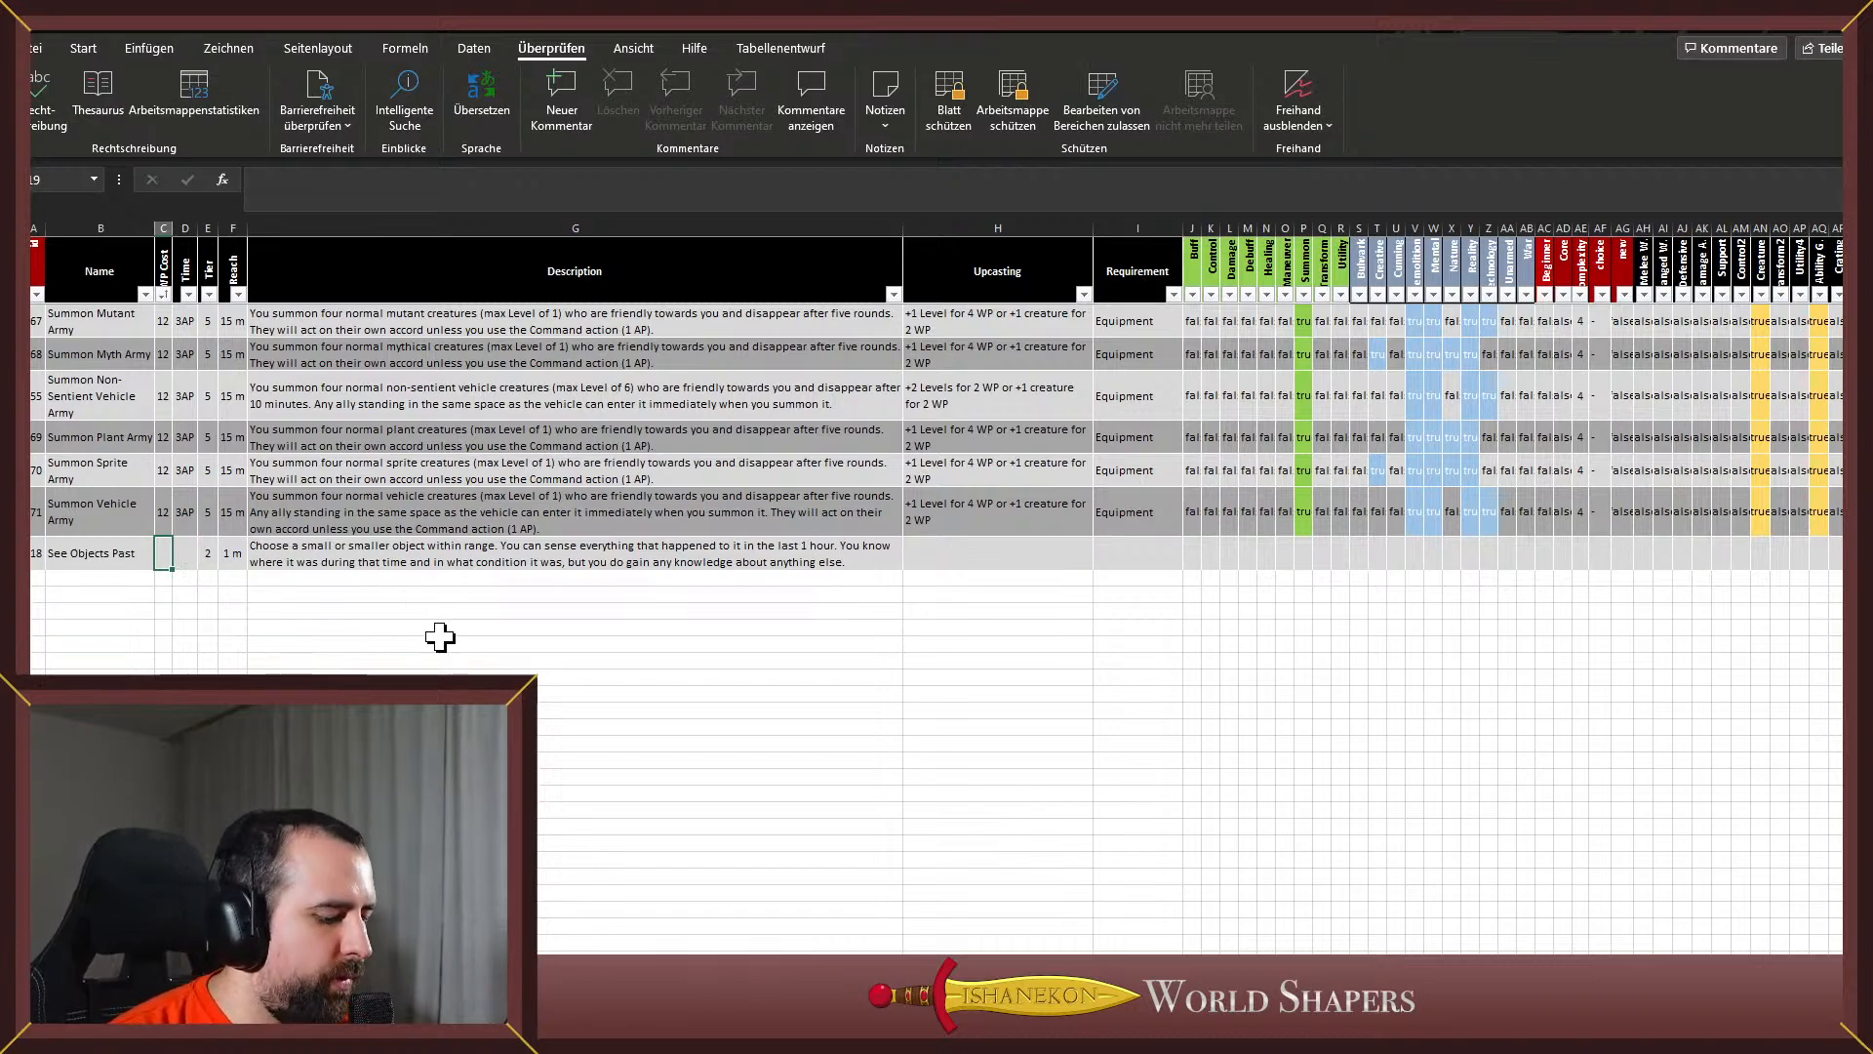
text(5)
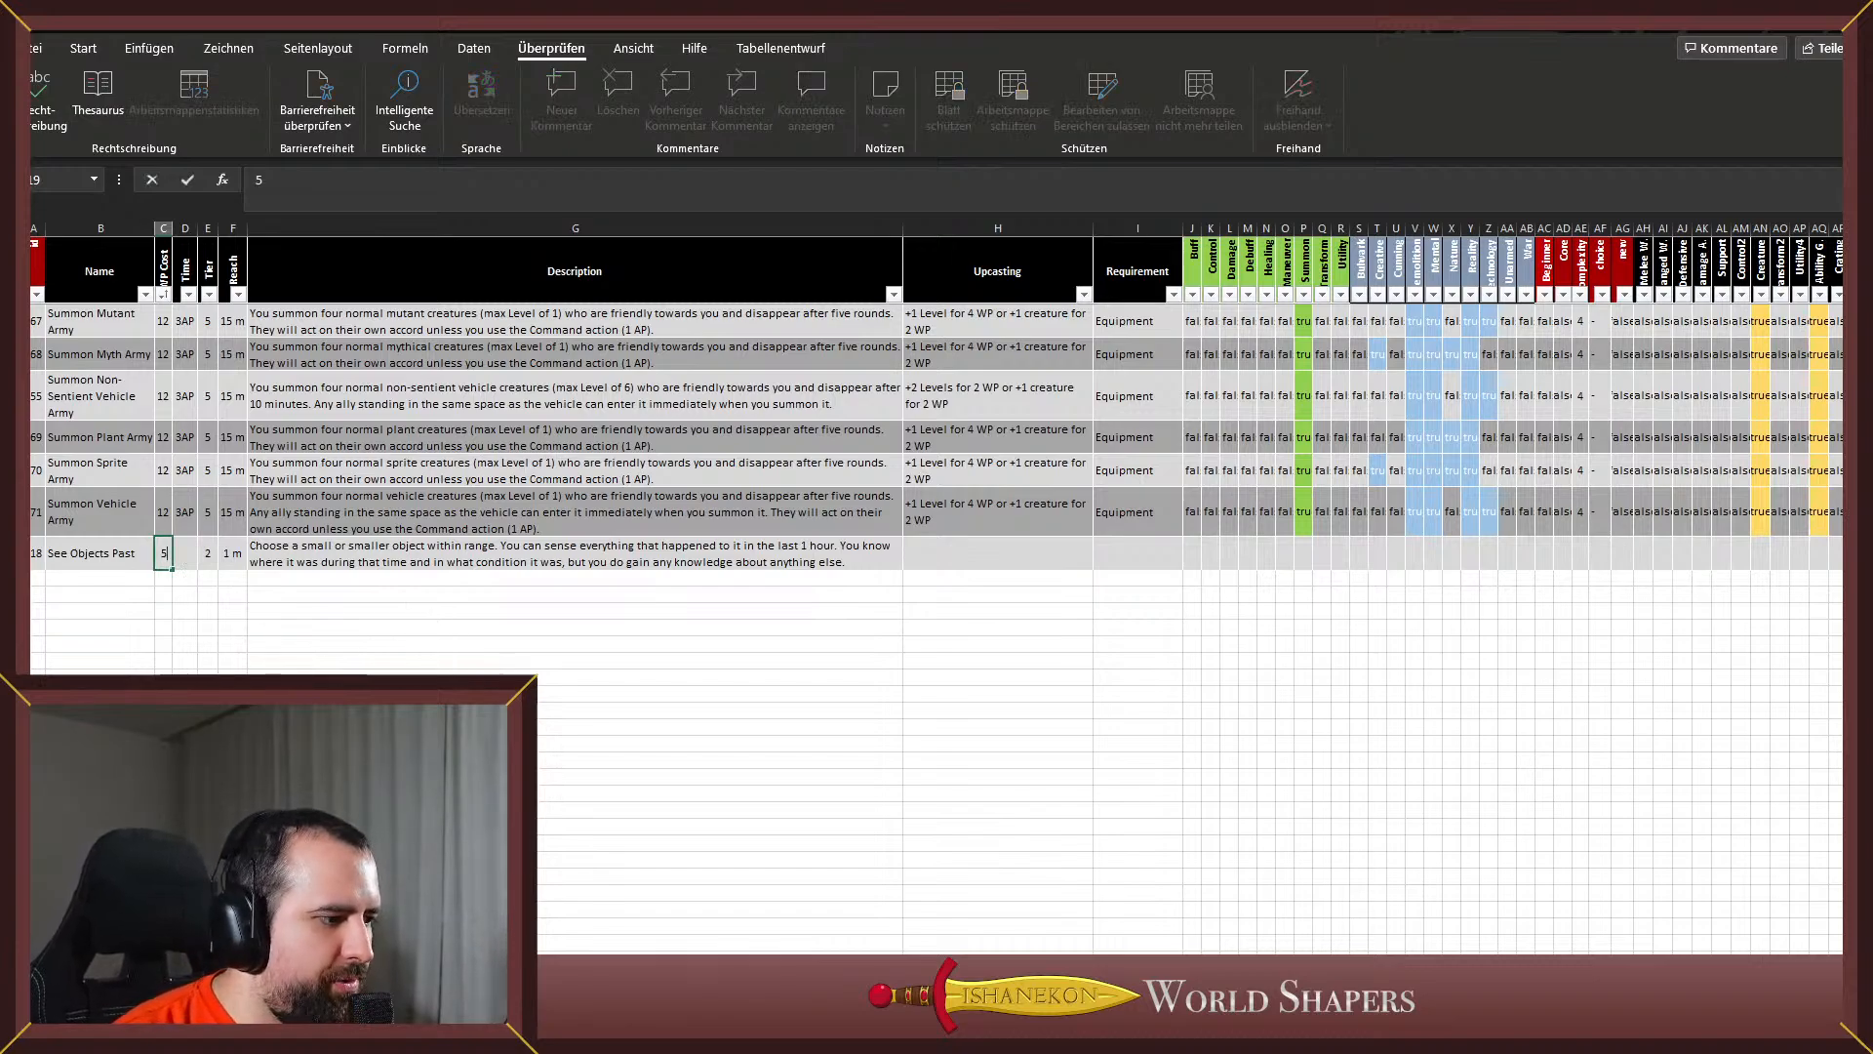
key(ctrl+Return)
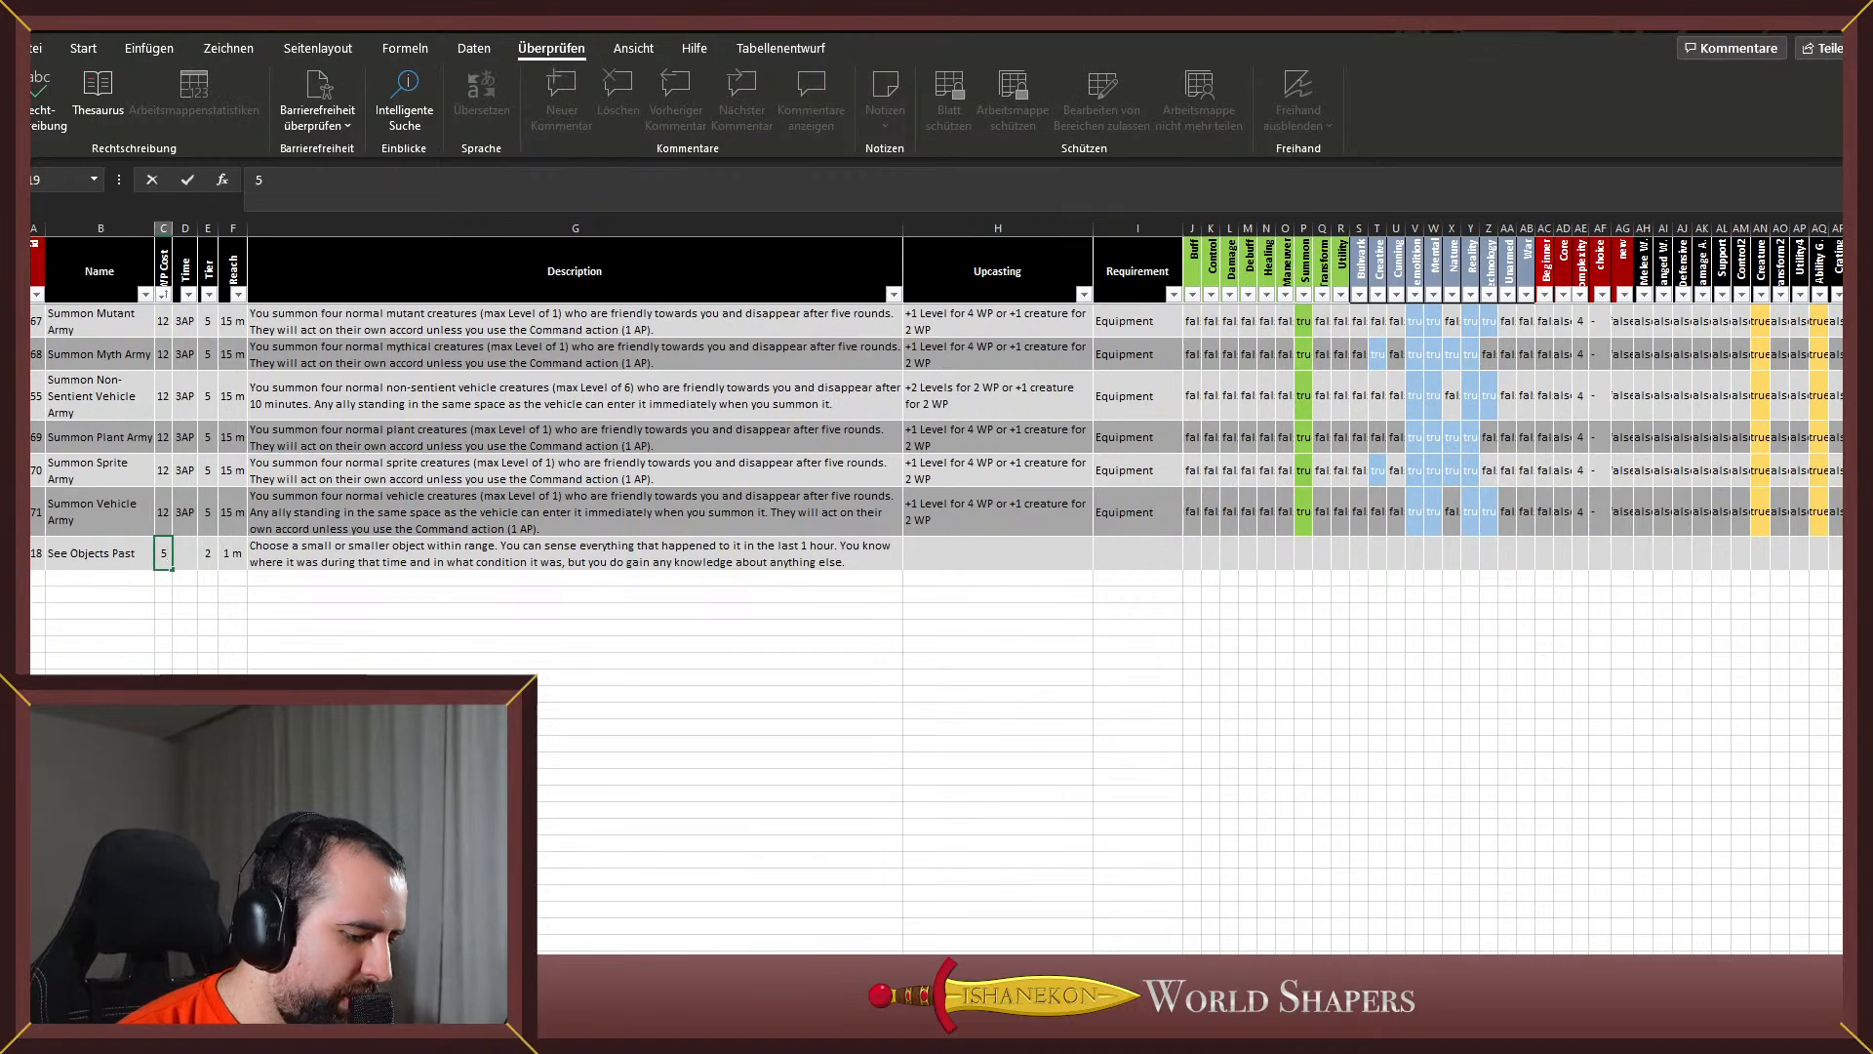
key(alt+Tab)
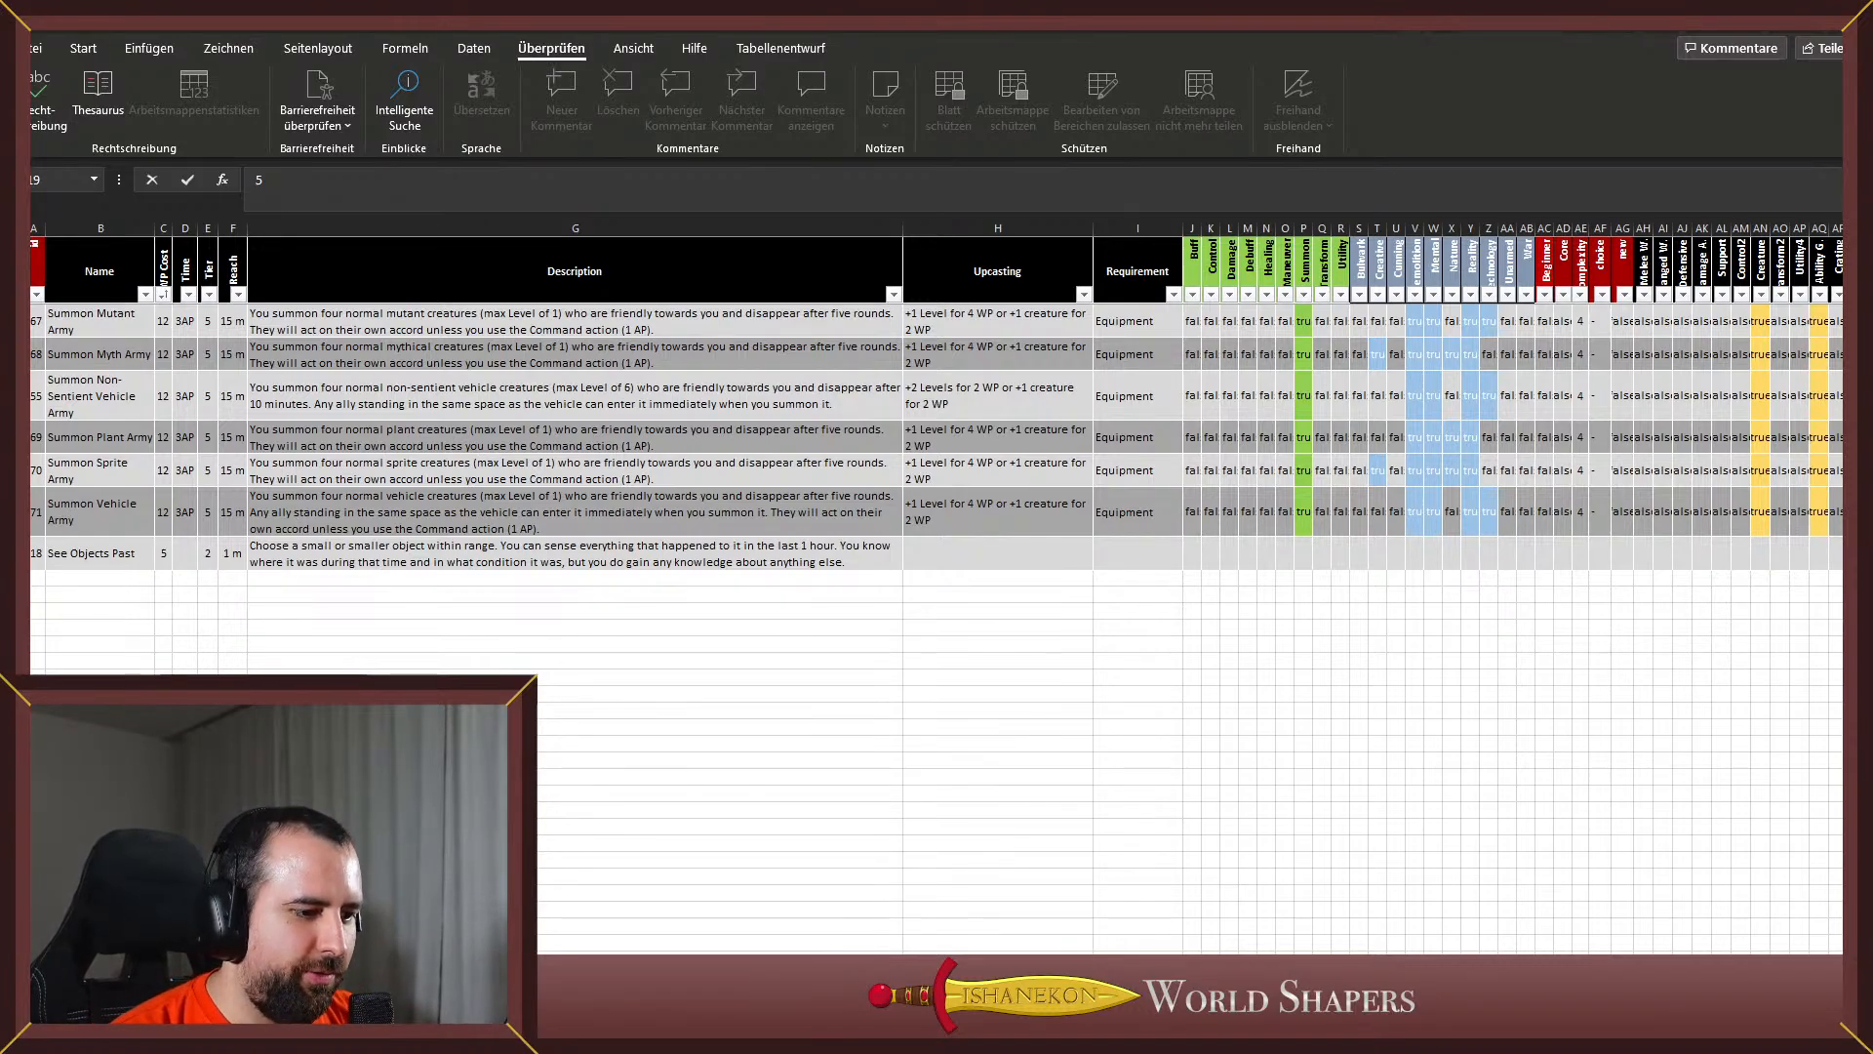
key(alt+Tab)
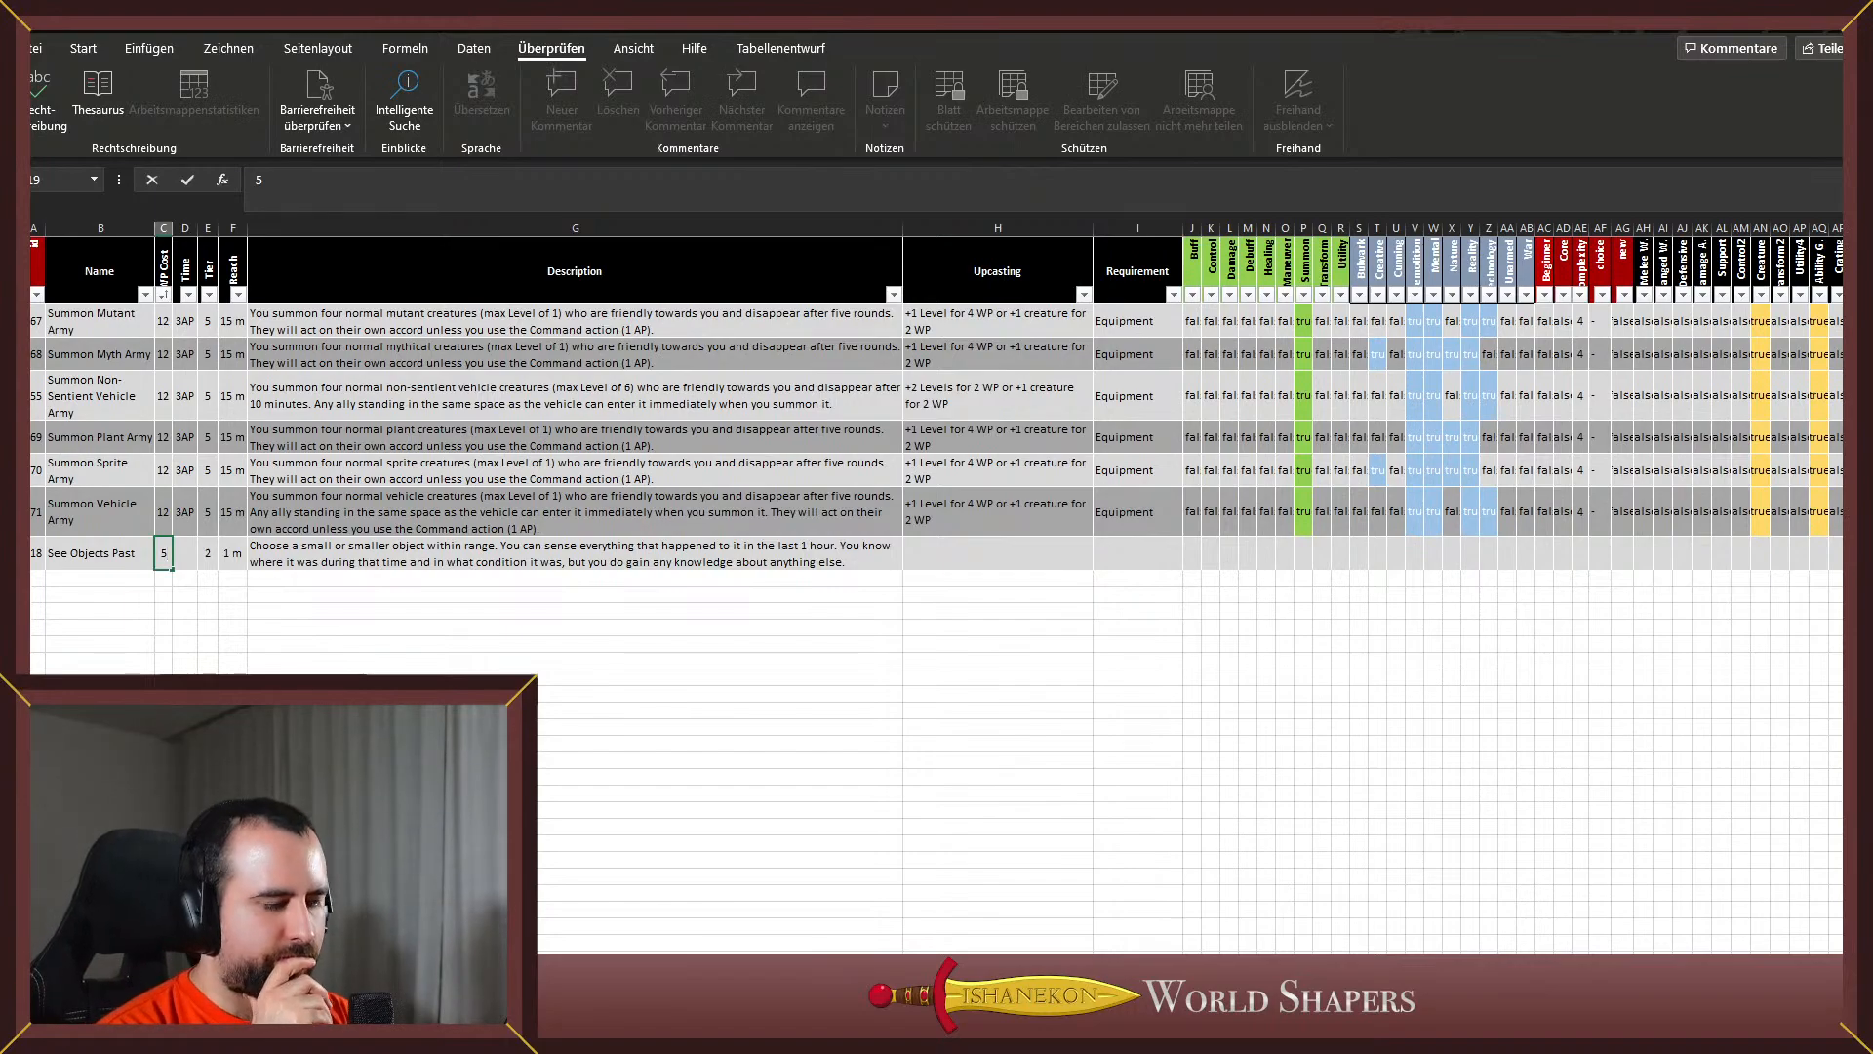
key(F2)
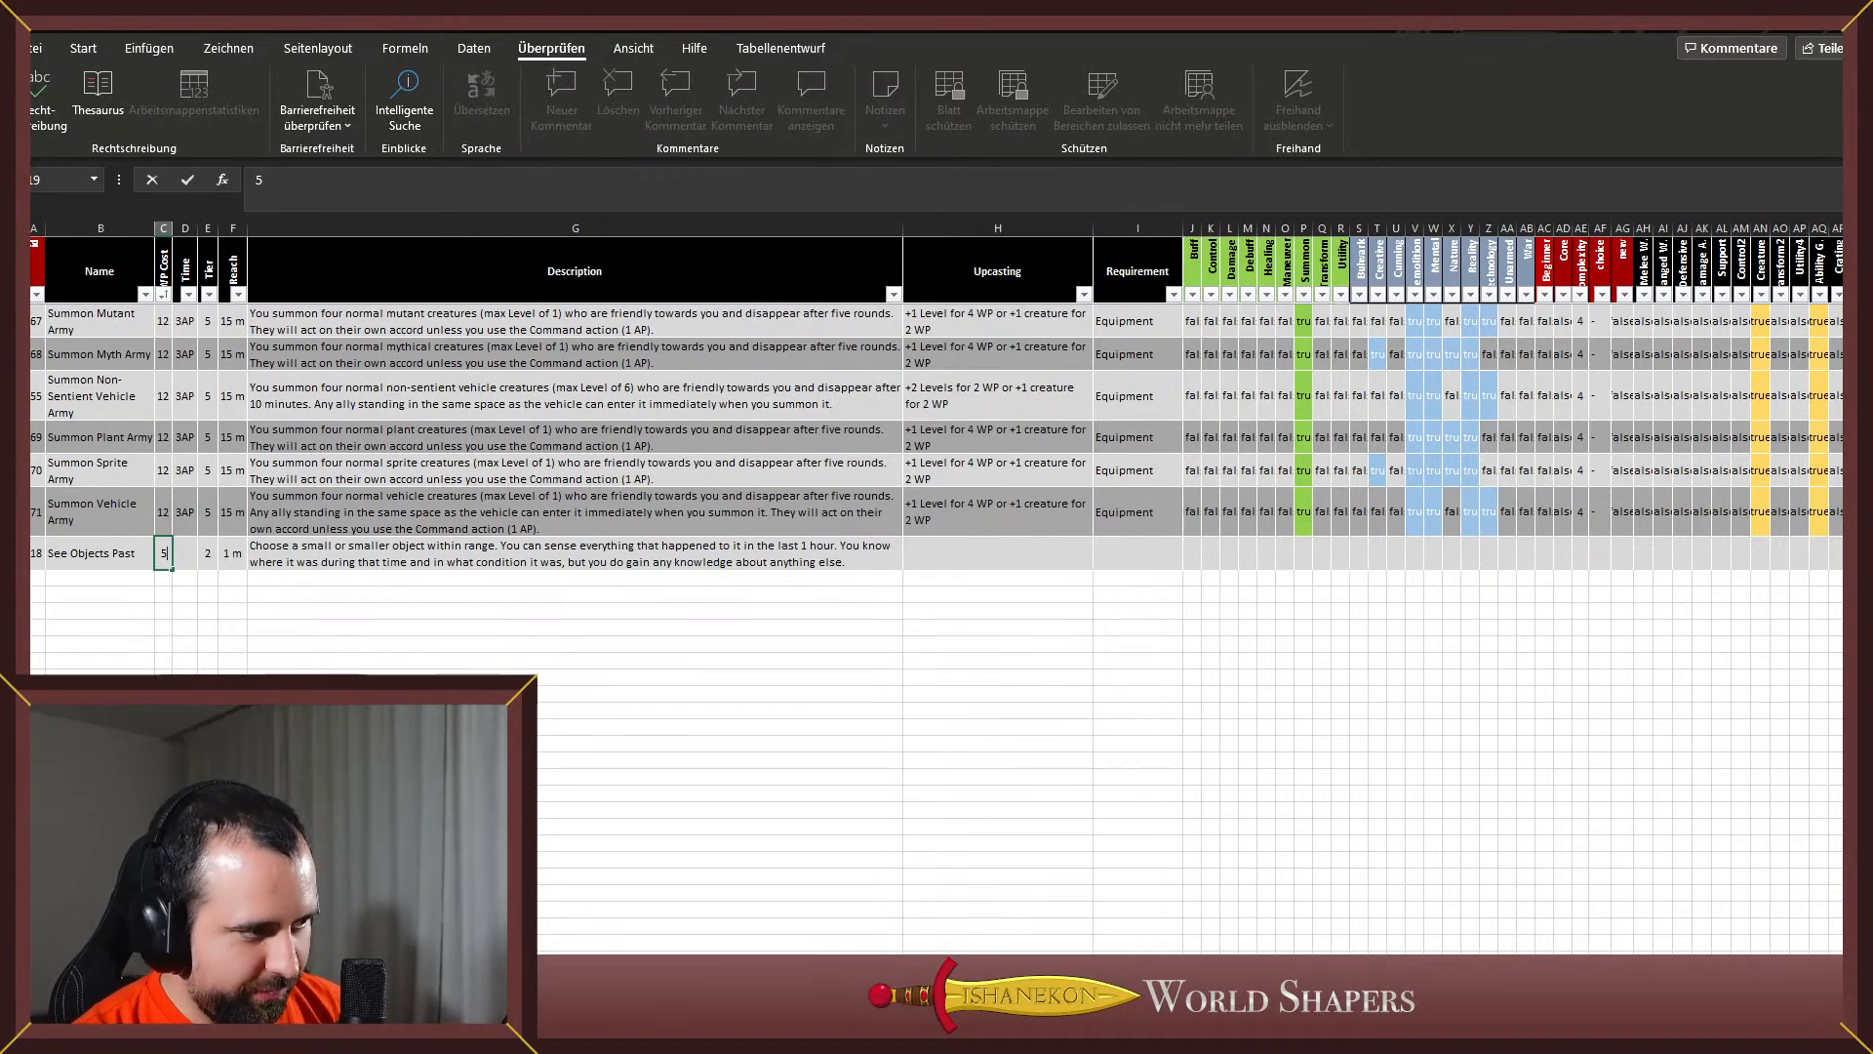
key(Tab)
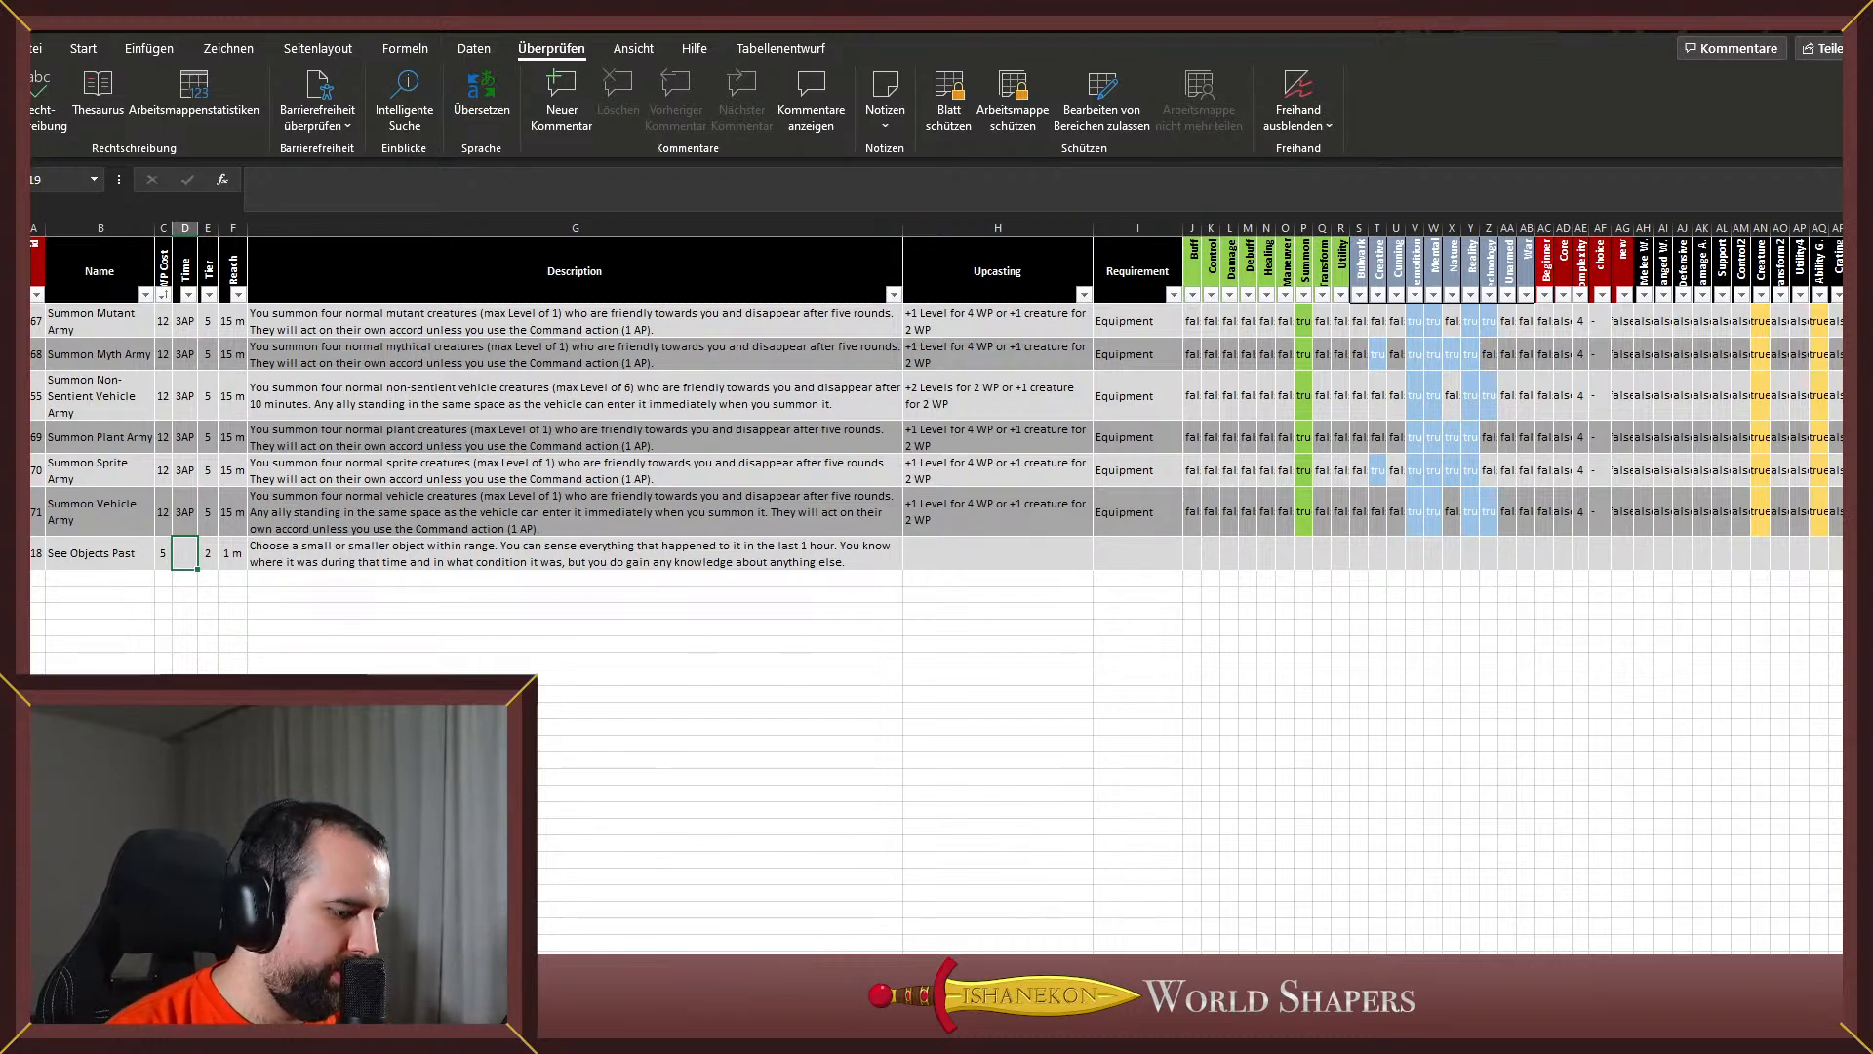
key(alt+Tab)
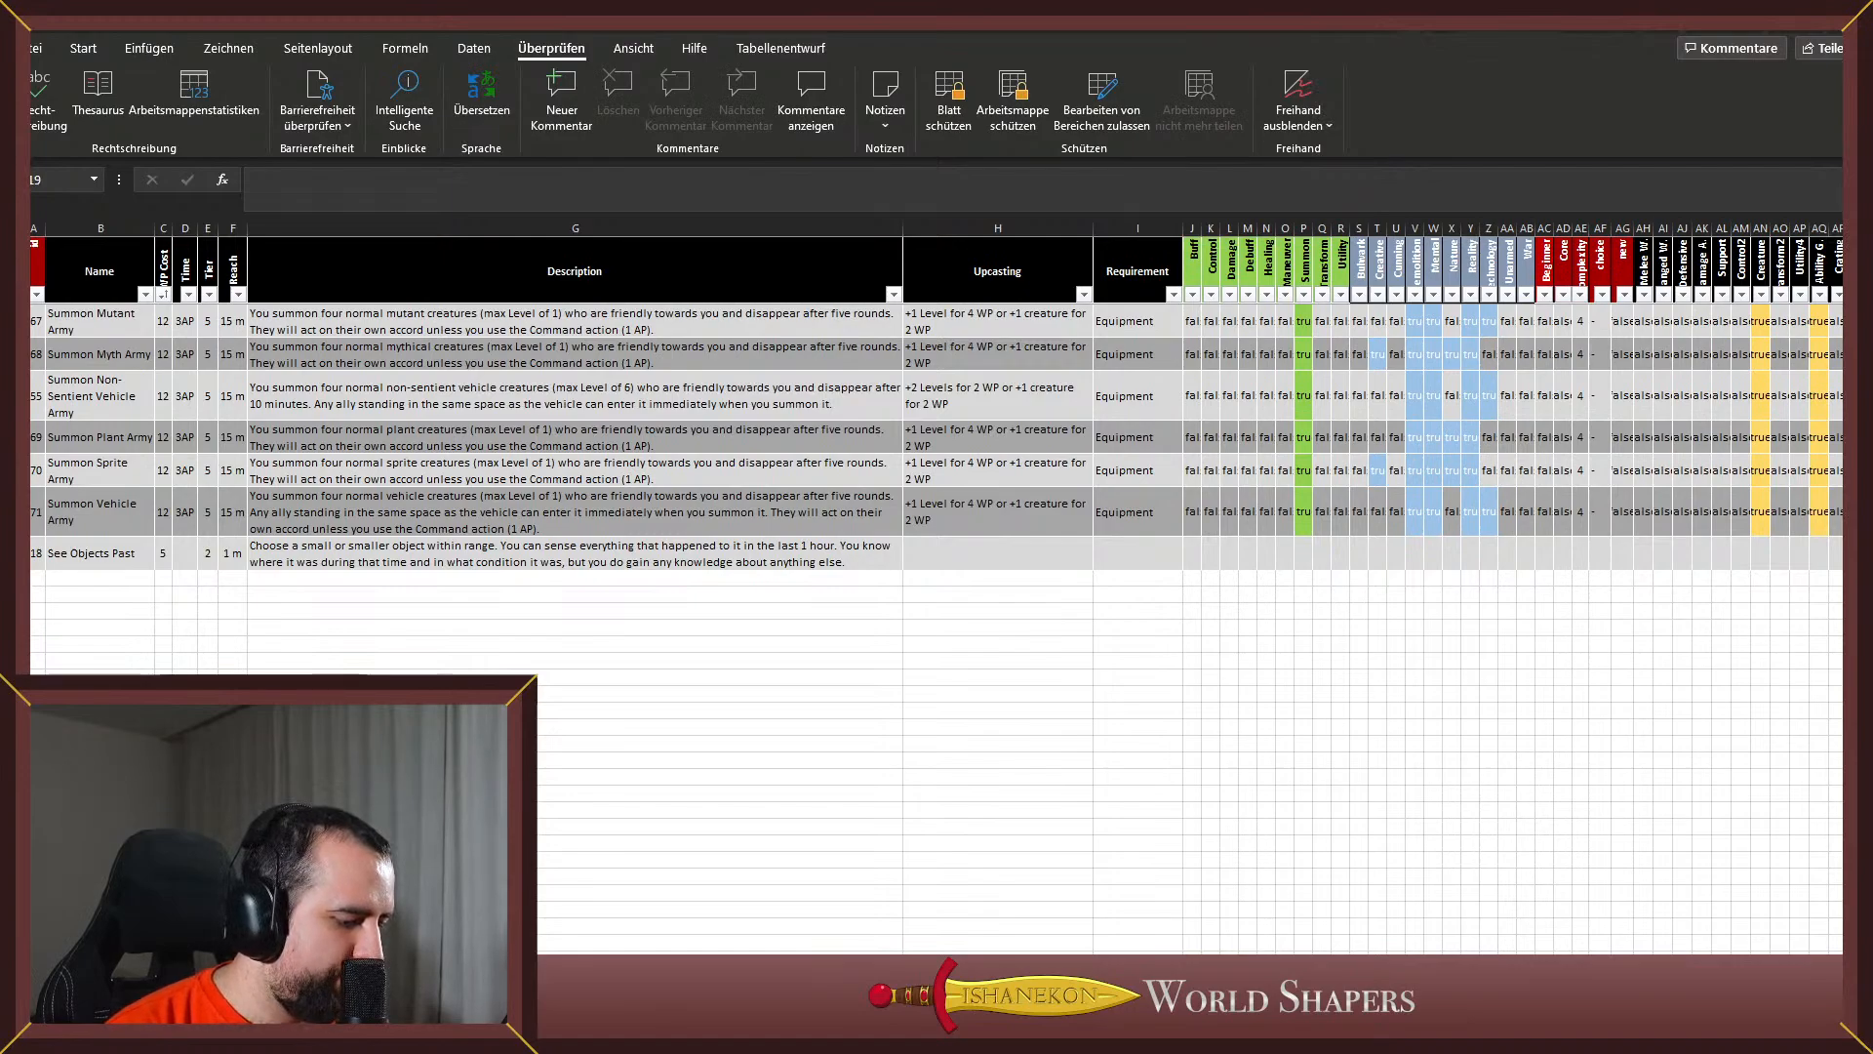
key(alt+Tab)
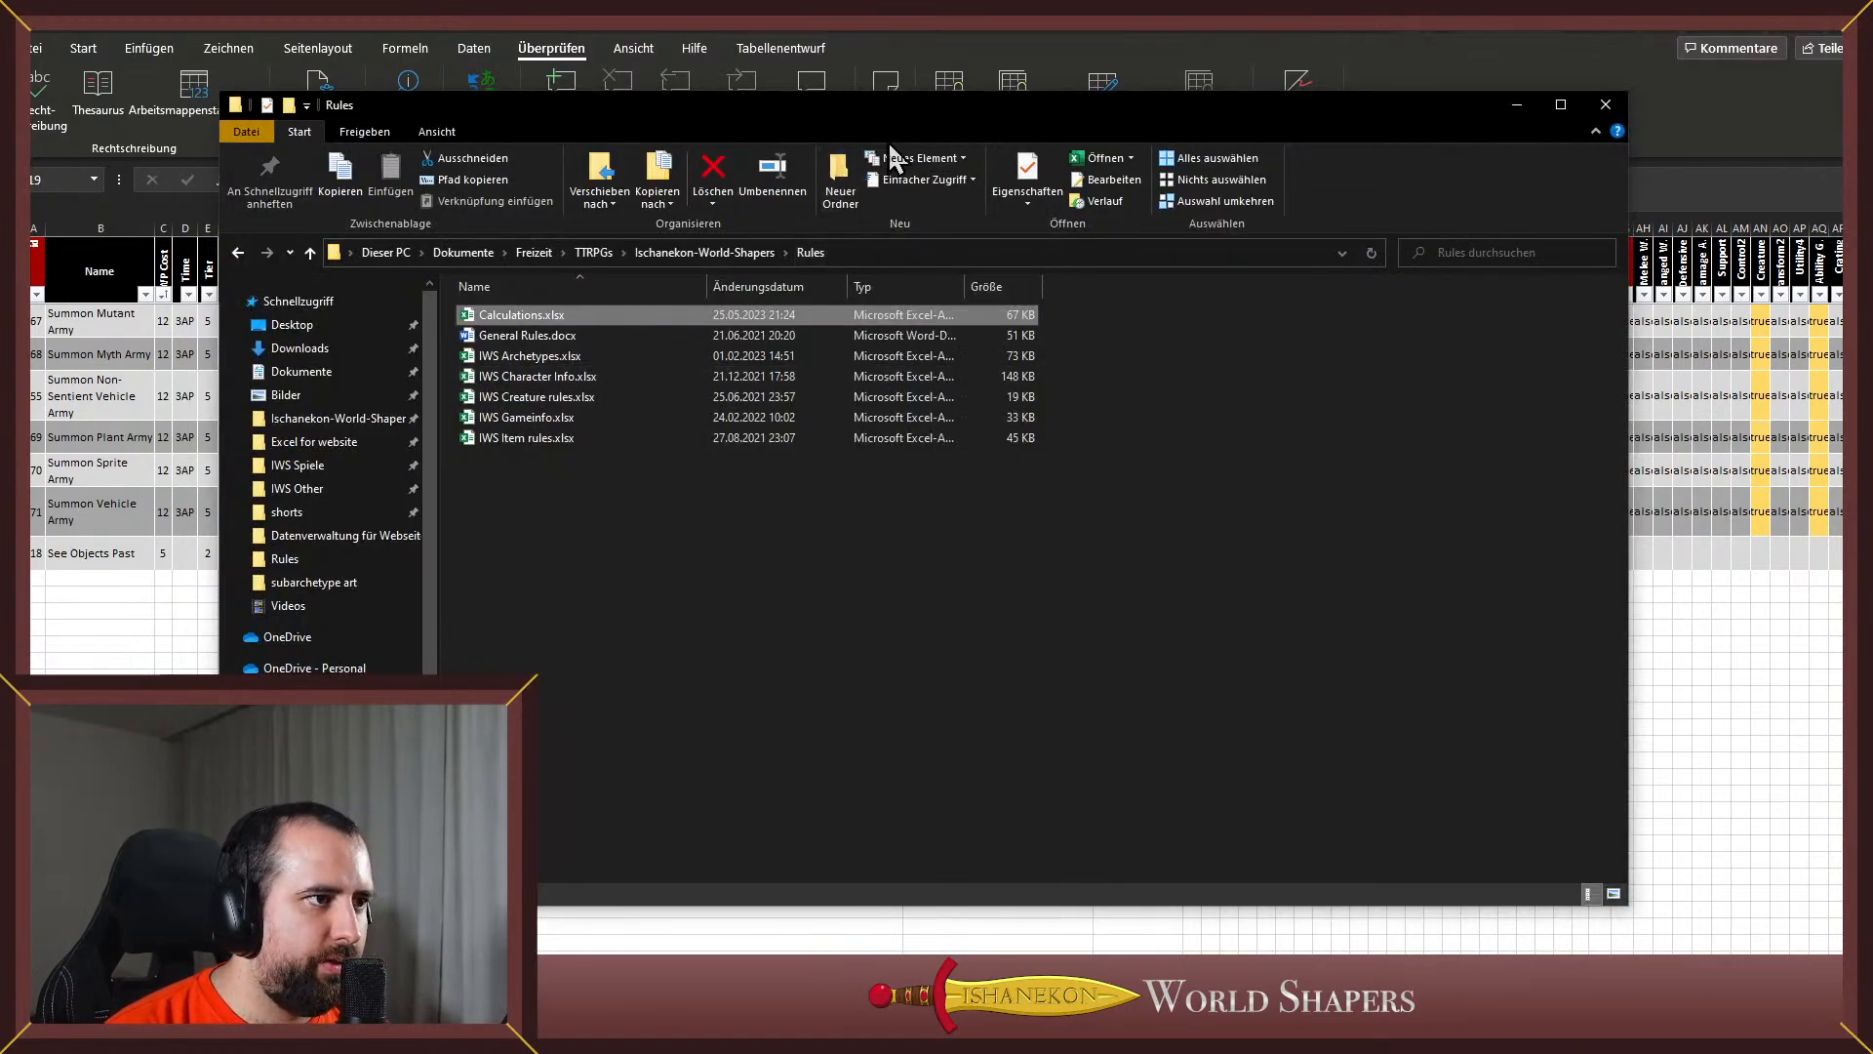
key(alt+Tab)
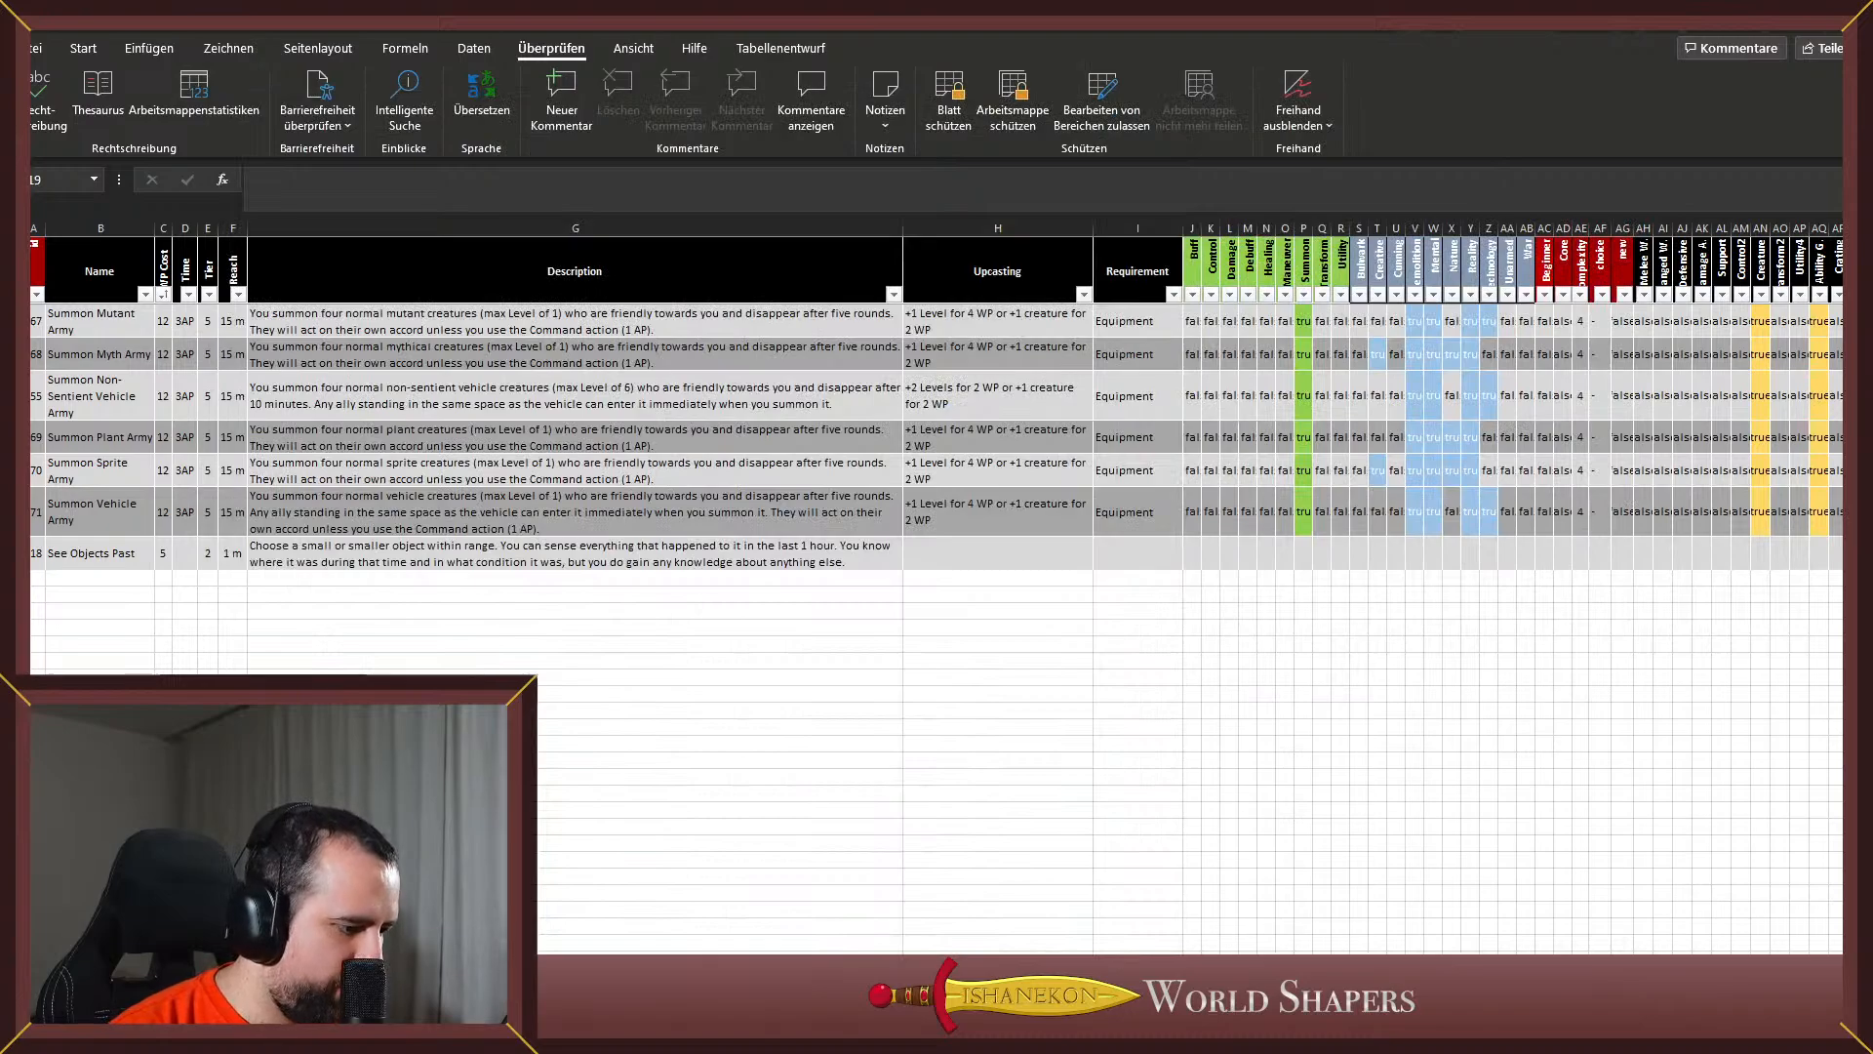
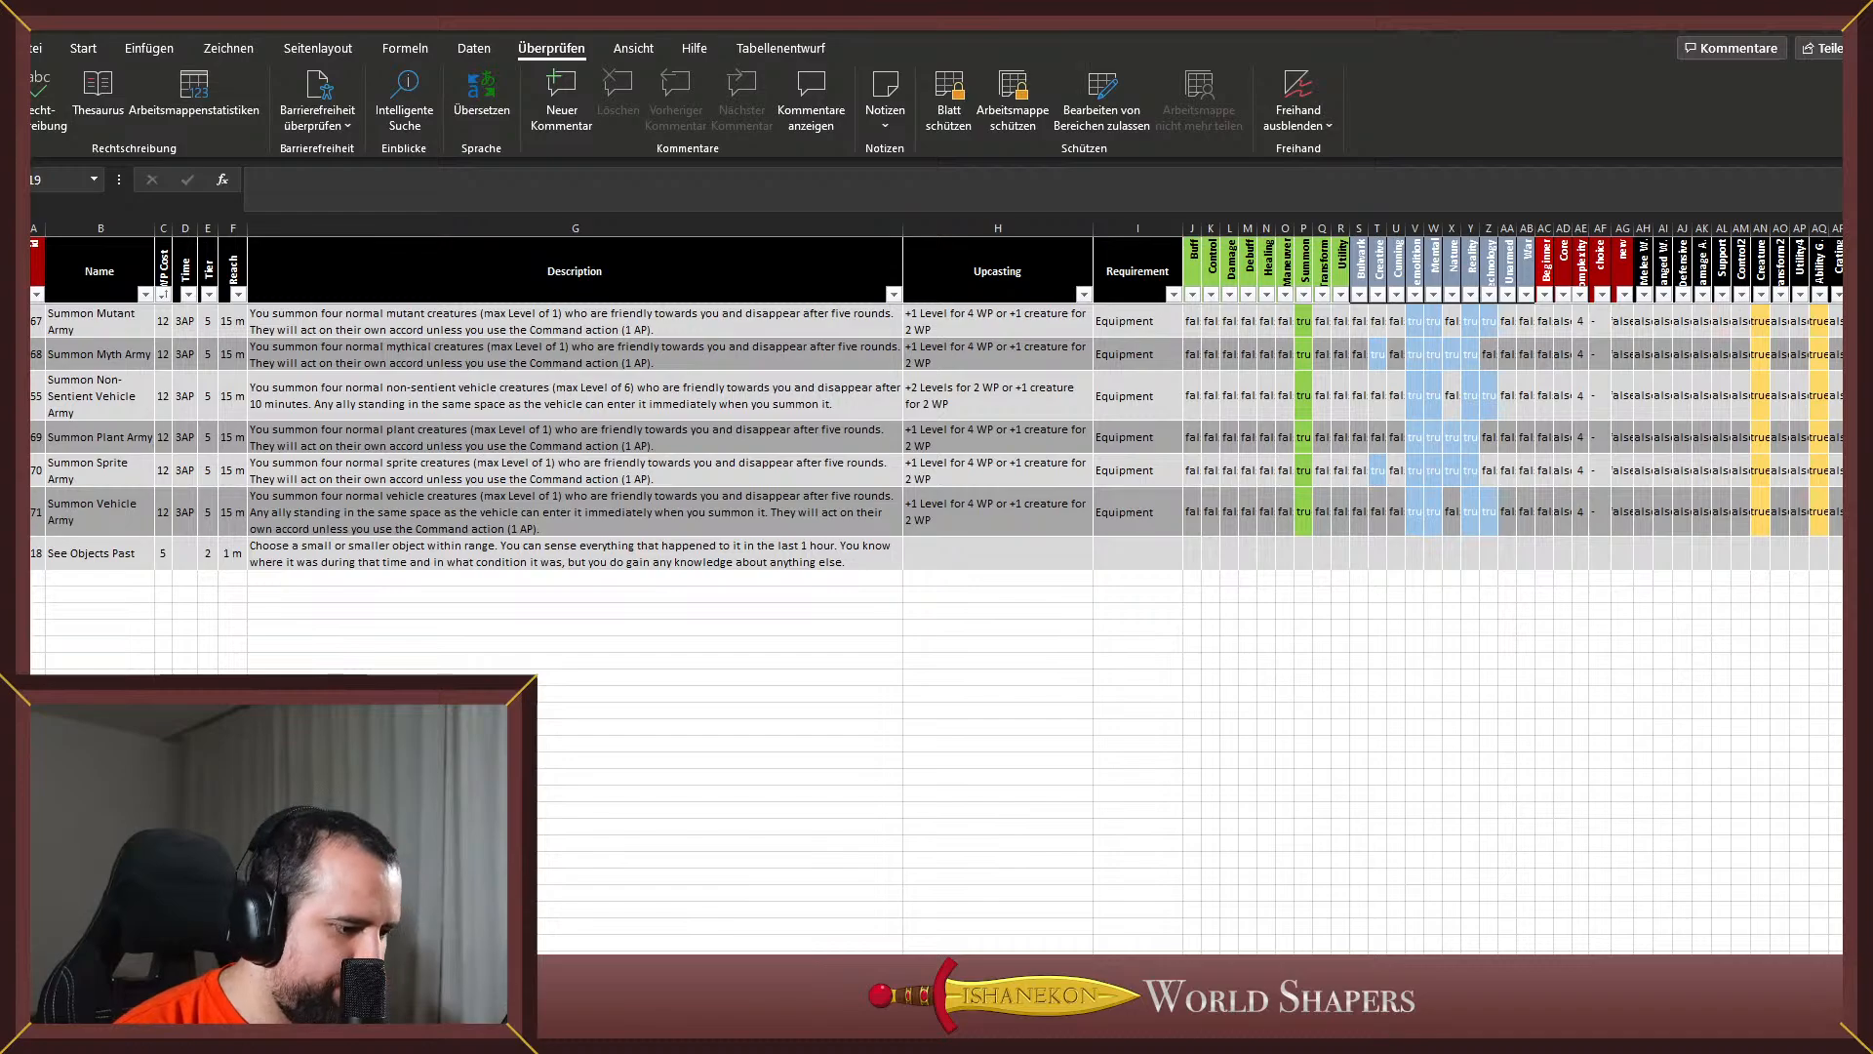
Set the Time of See Objects Past to 1m and select the row's empty Upcasting cell
click(185, 556)
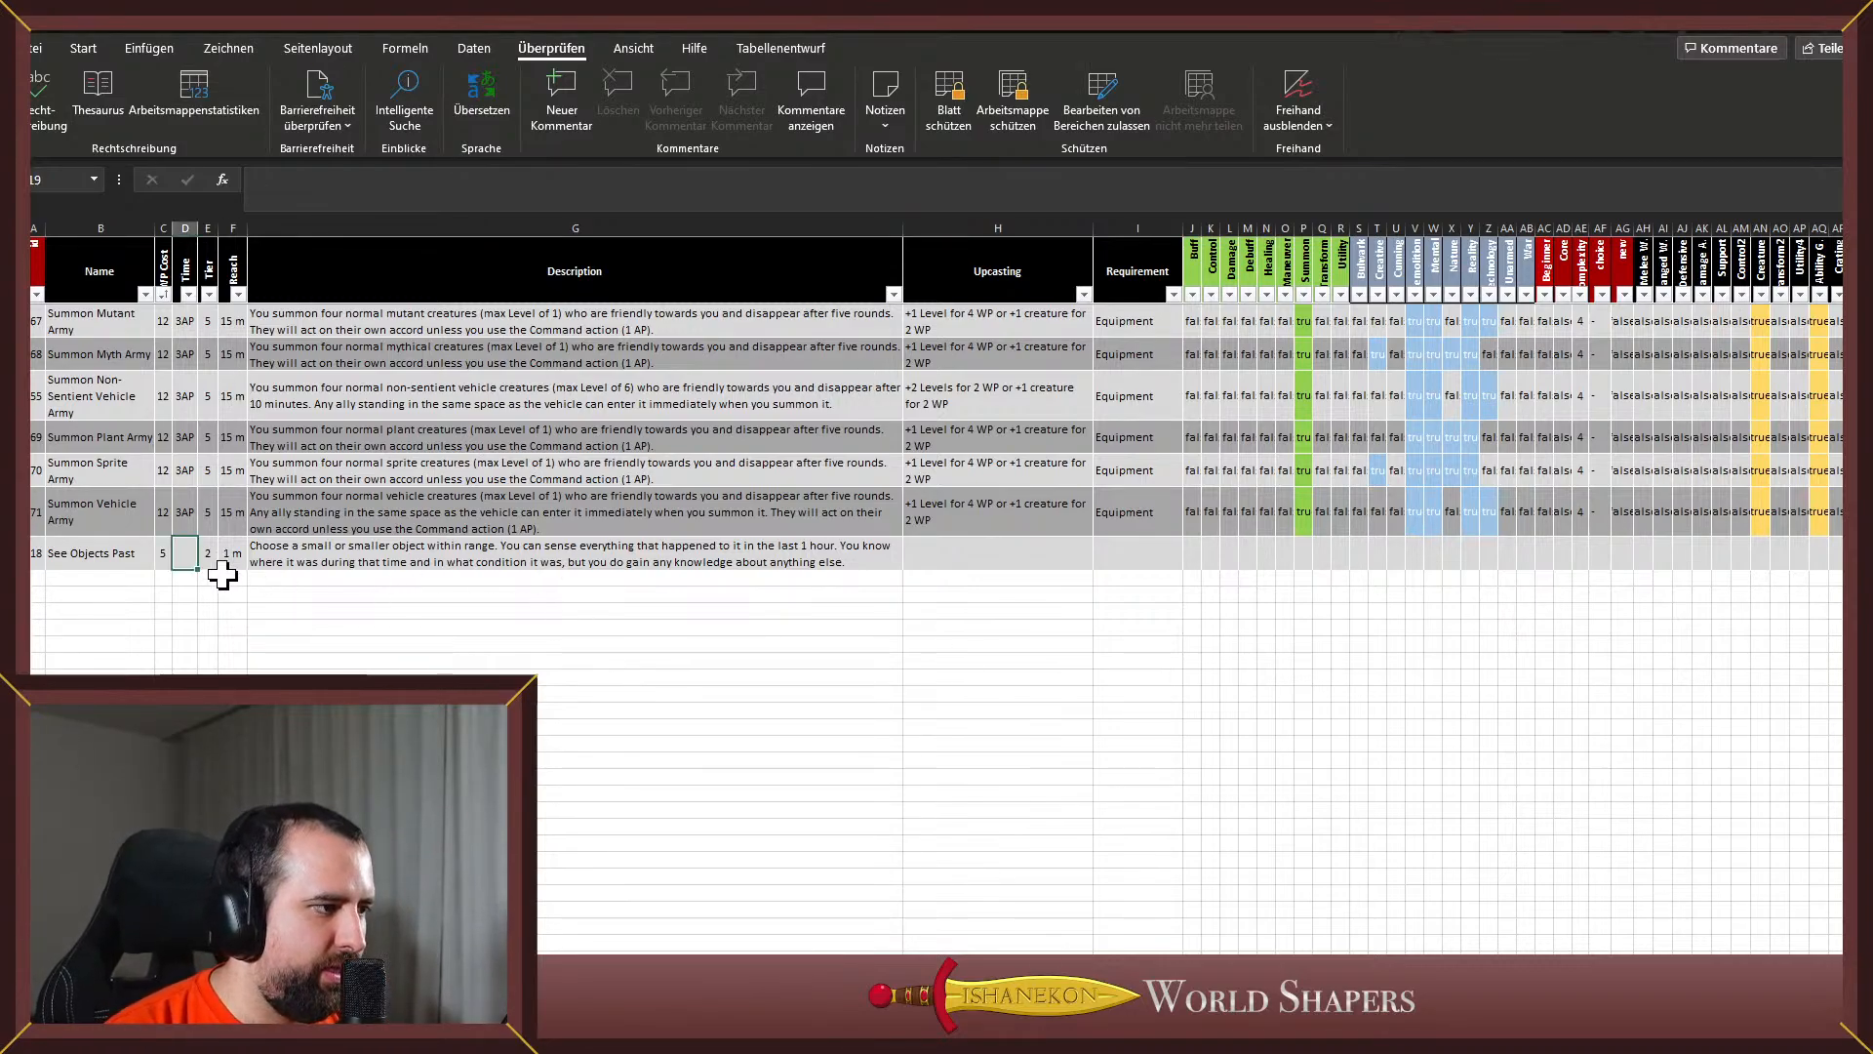
text(1)
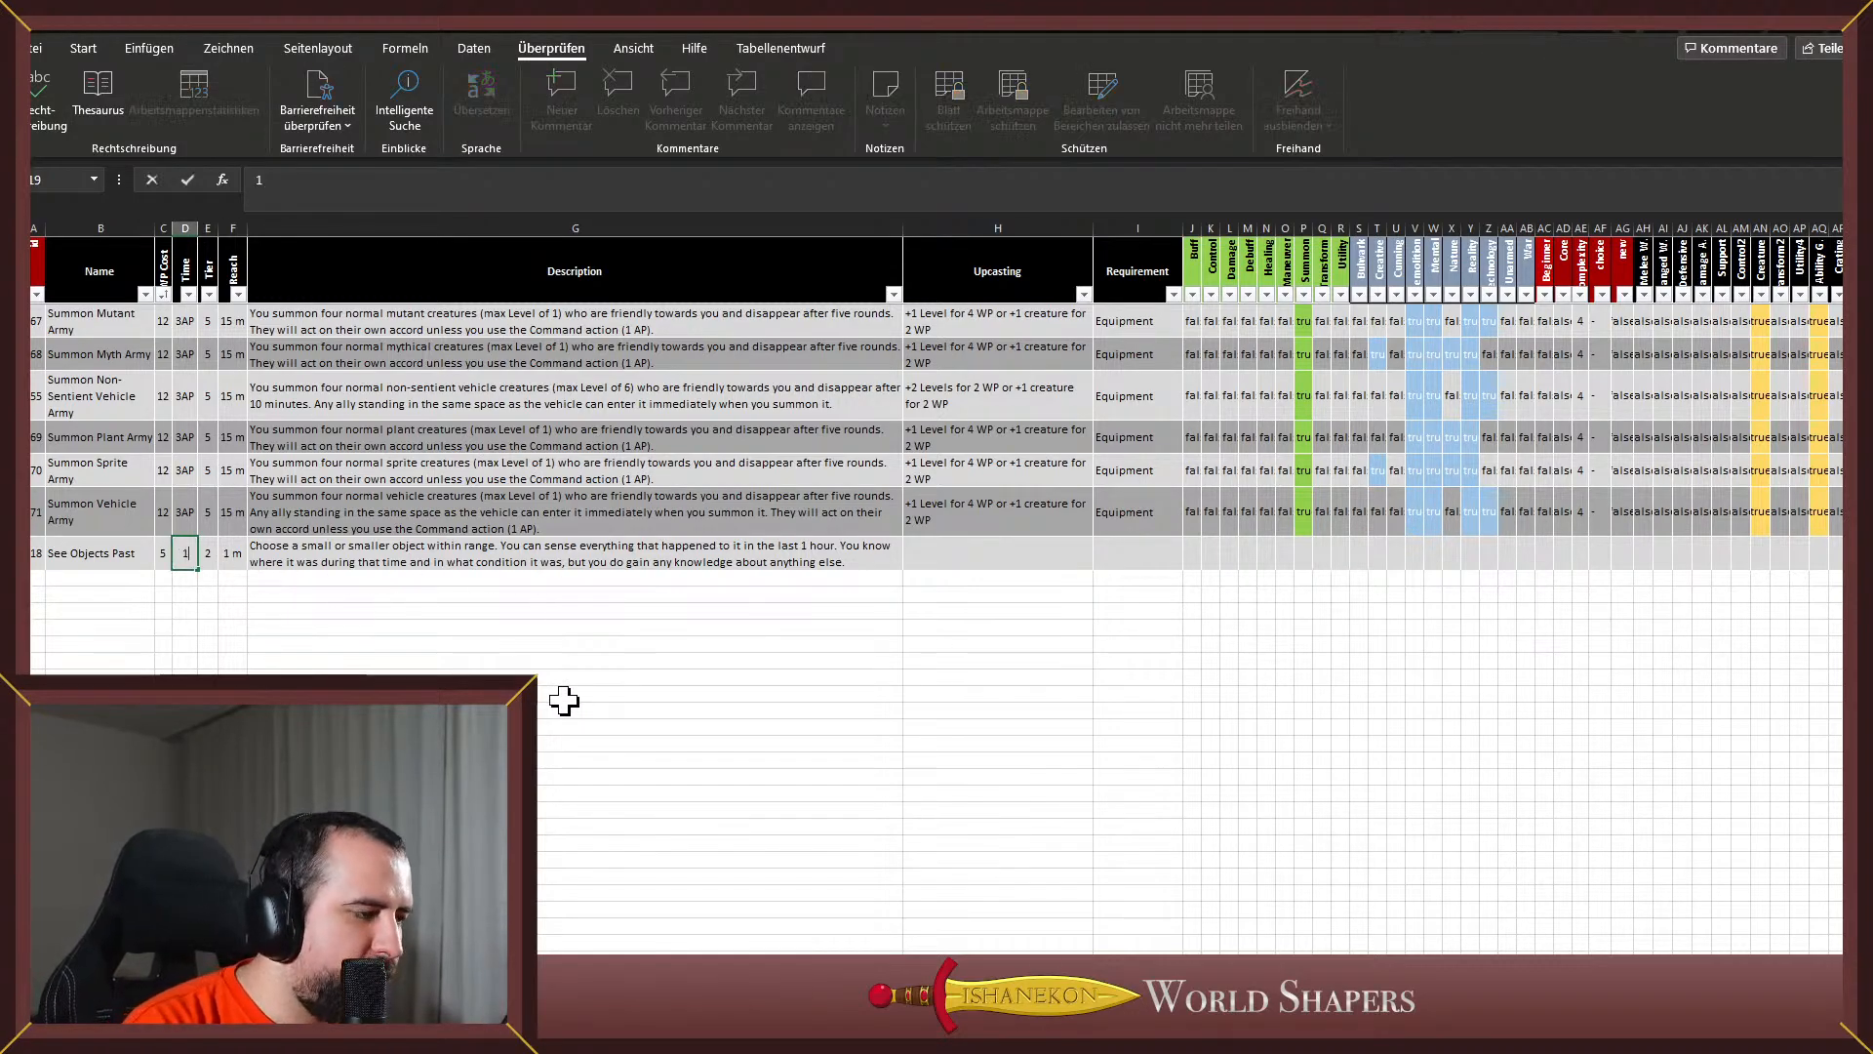
text(m)
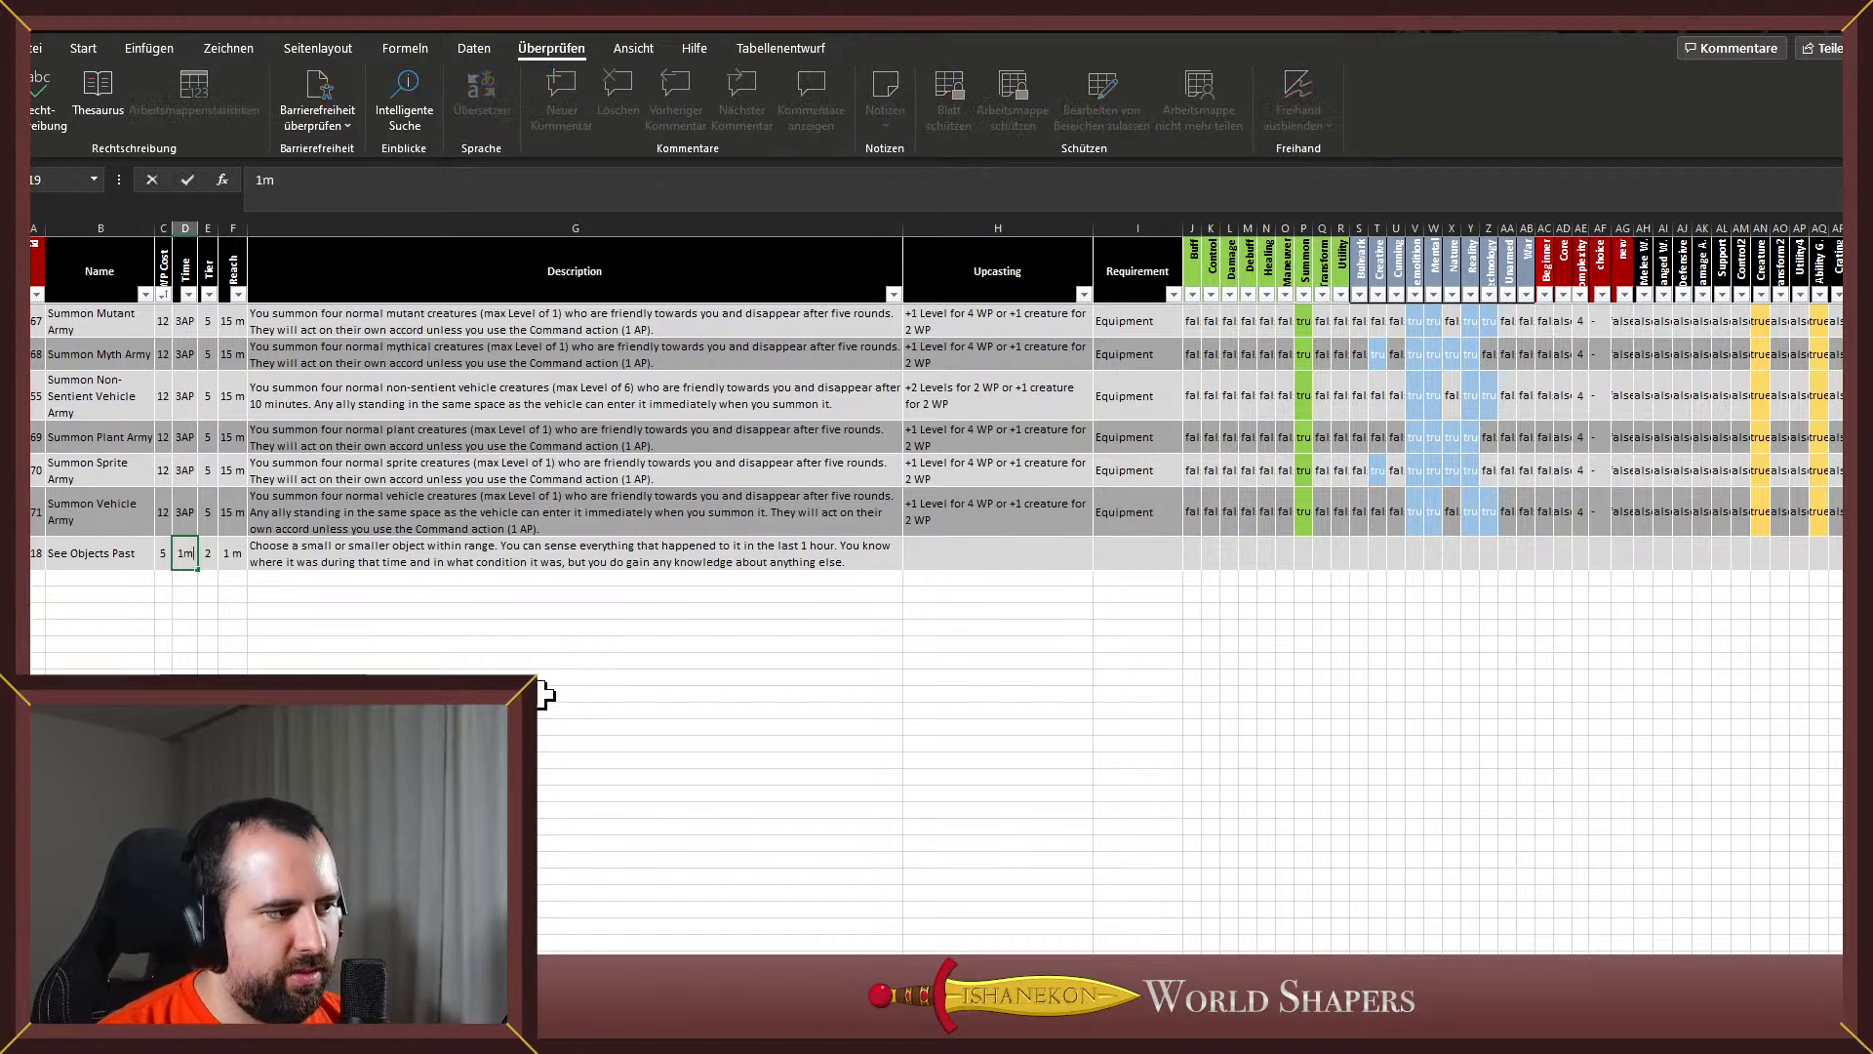
click(1021, 553)
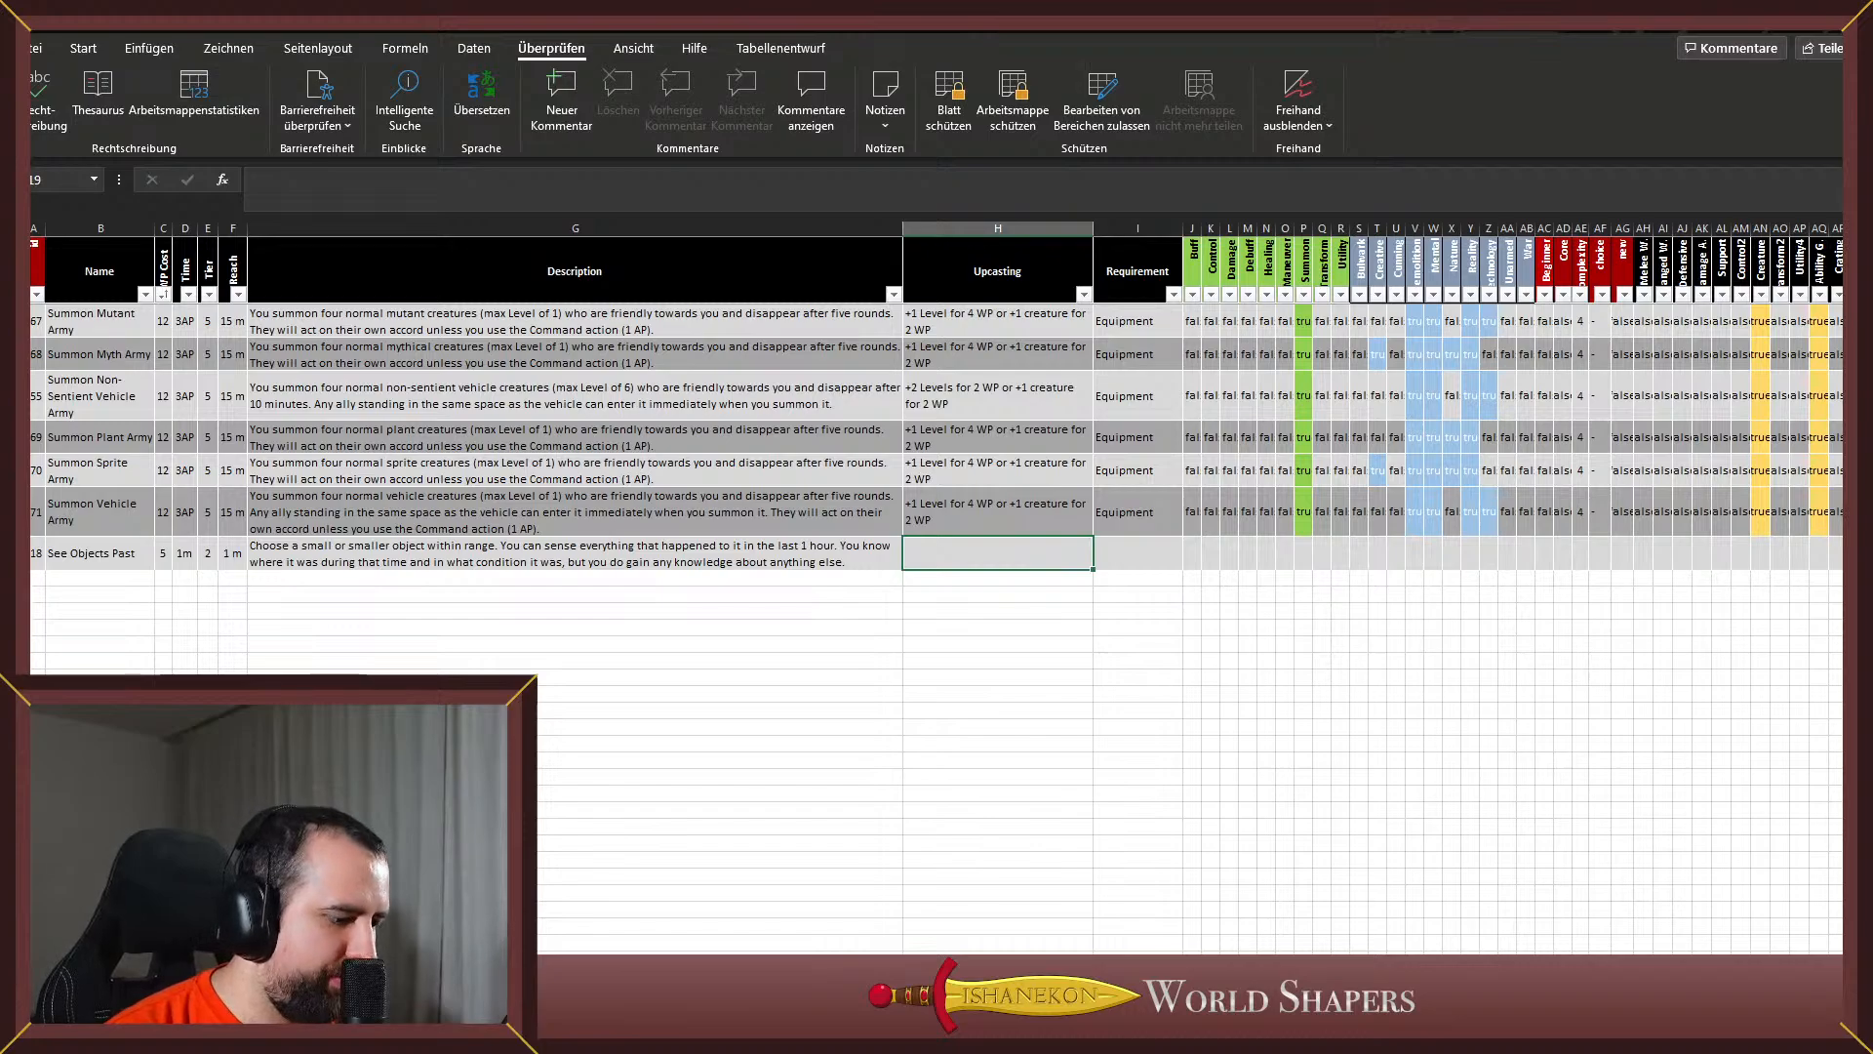
Switch to the Grammarly document and start drafting the upcasting text on a new line below the See Objects Past description, up to "WP, +"
key(alt+Tab)
key(Left)
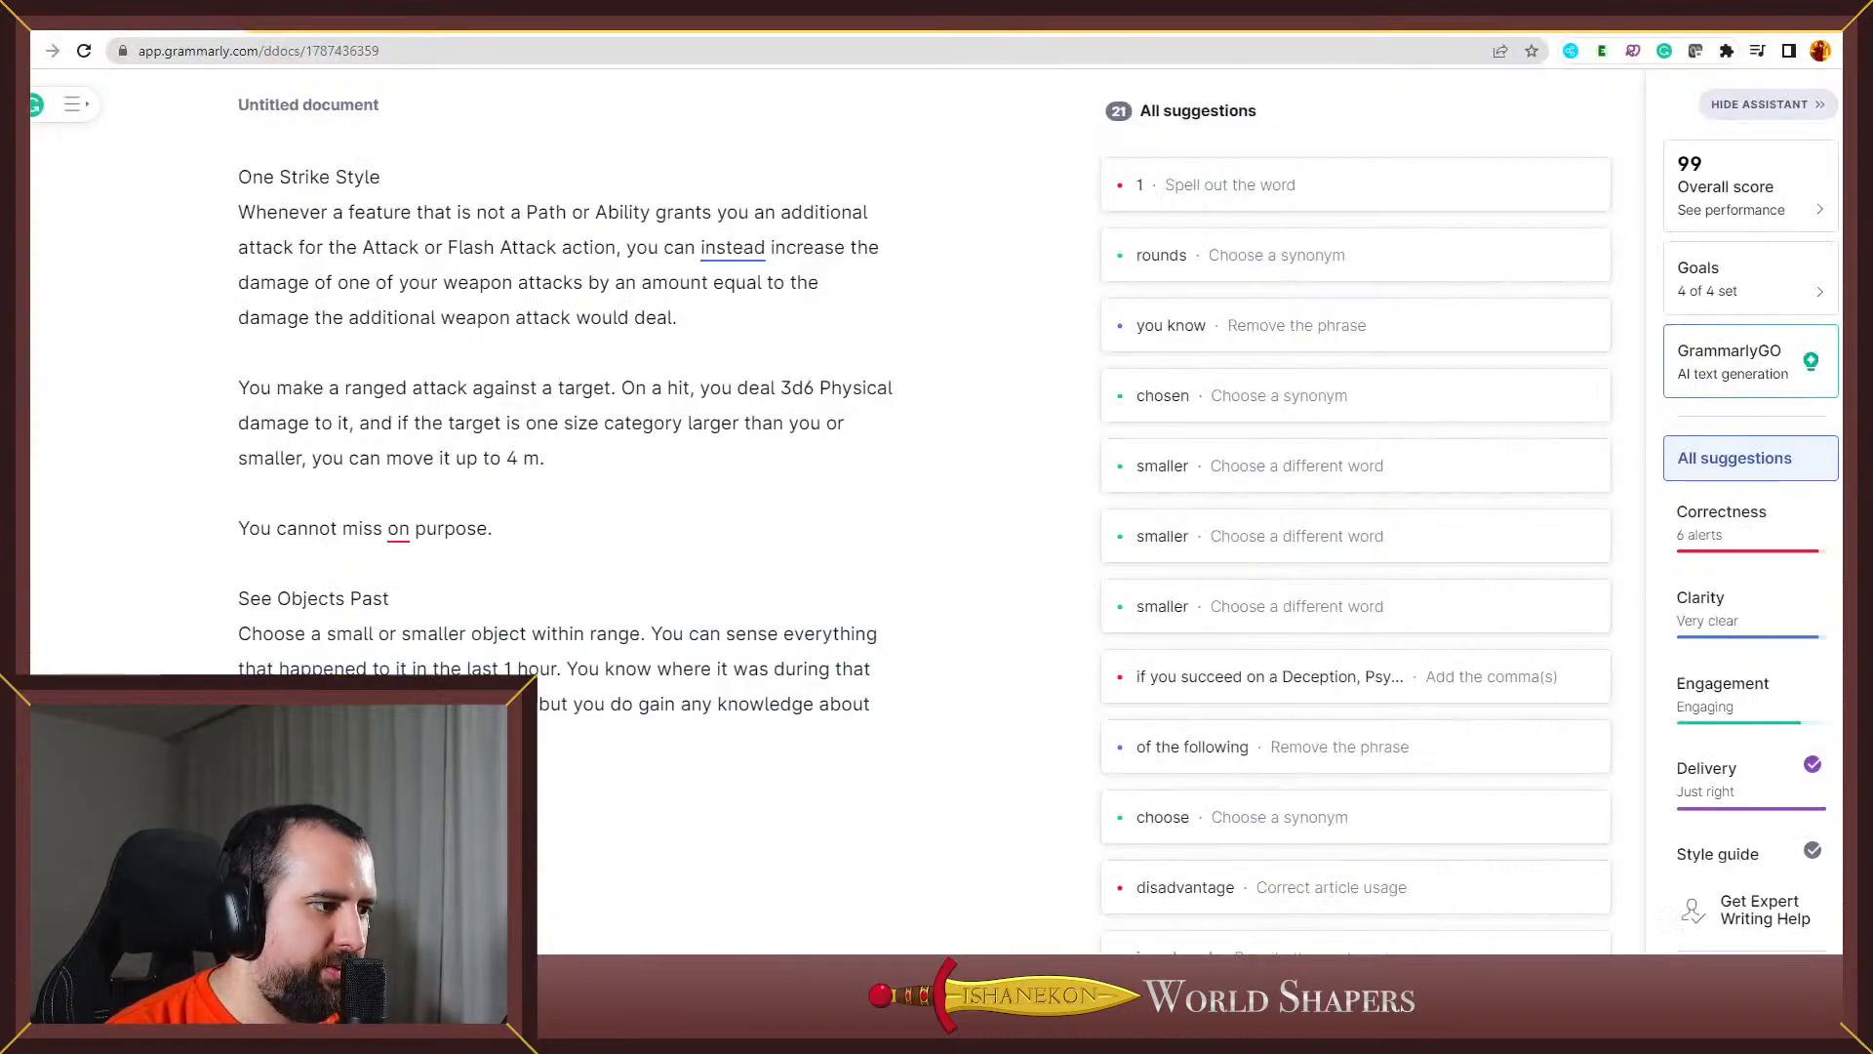
key(ctrl+End)
key(Return)
key(Return)
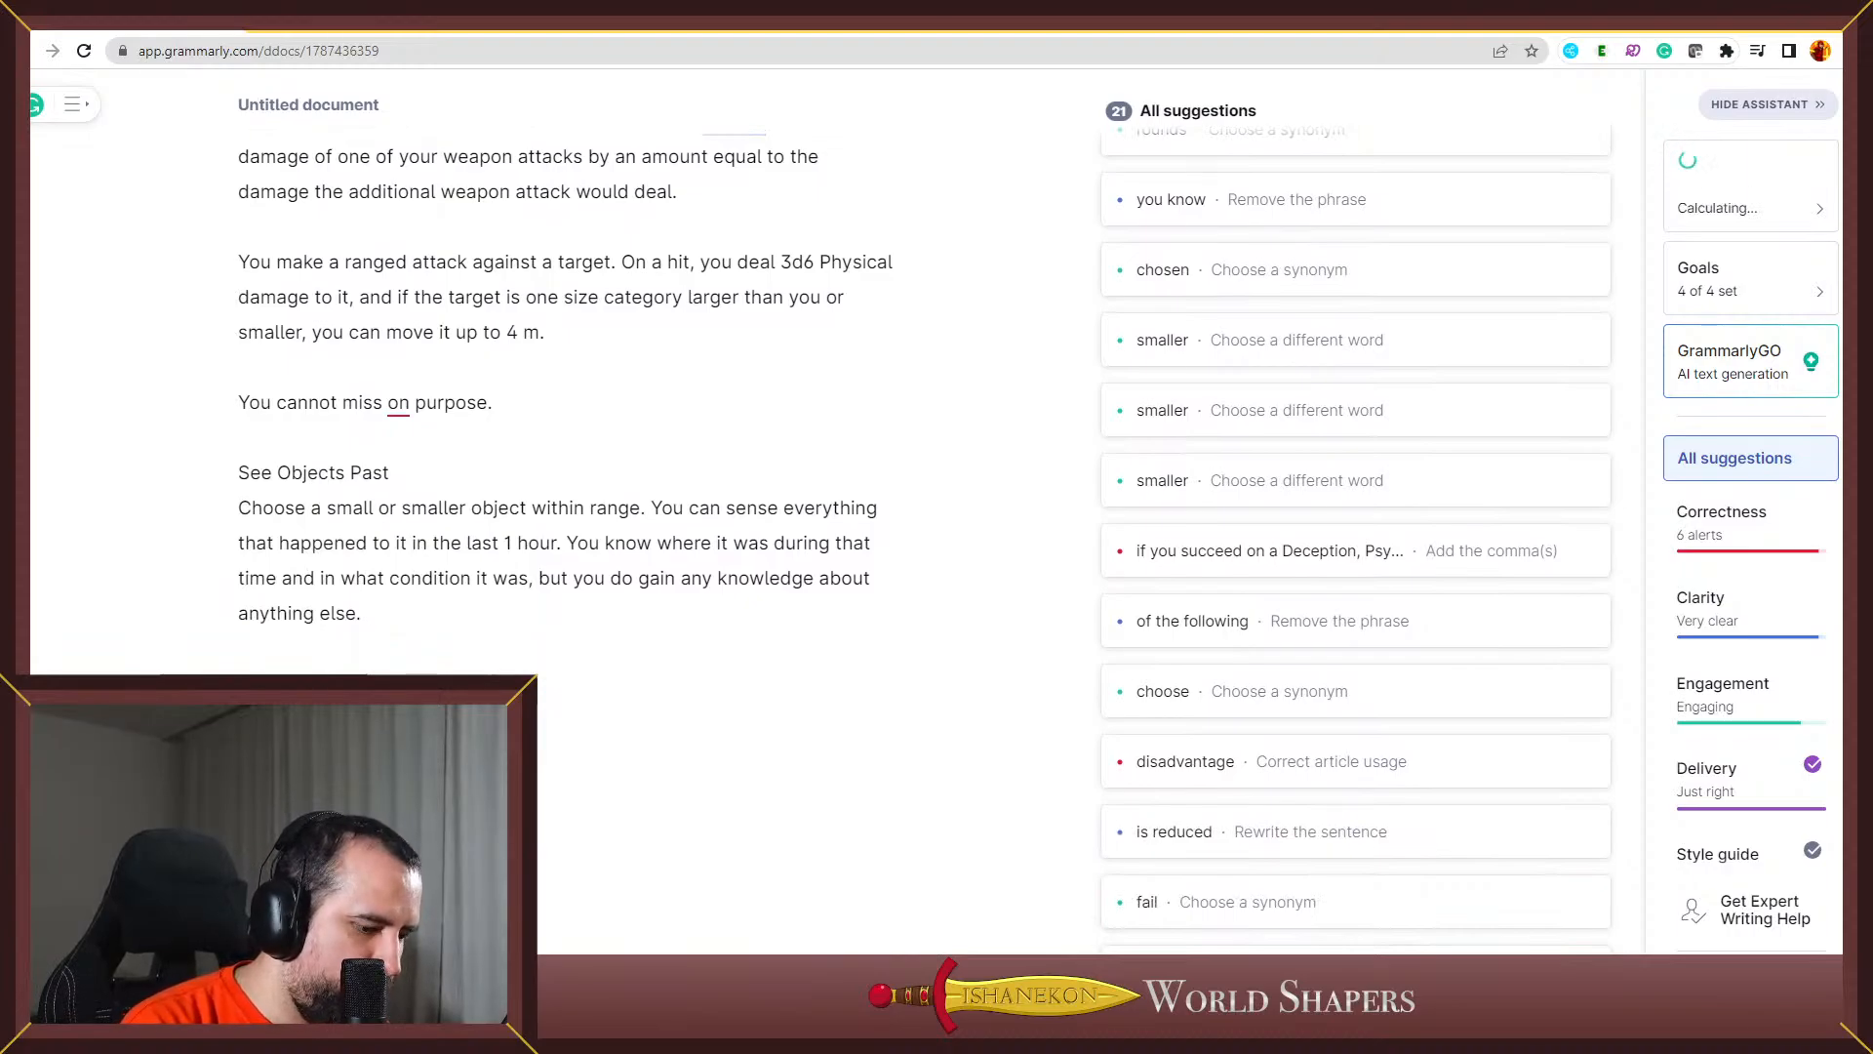
text(See)
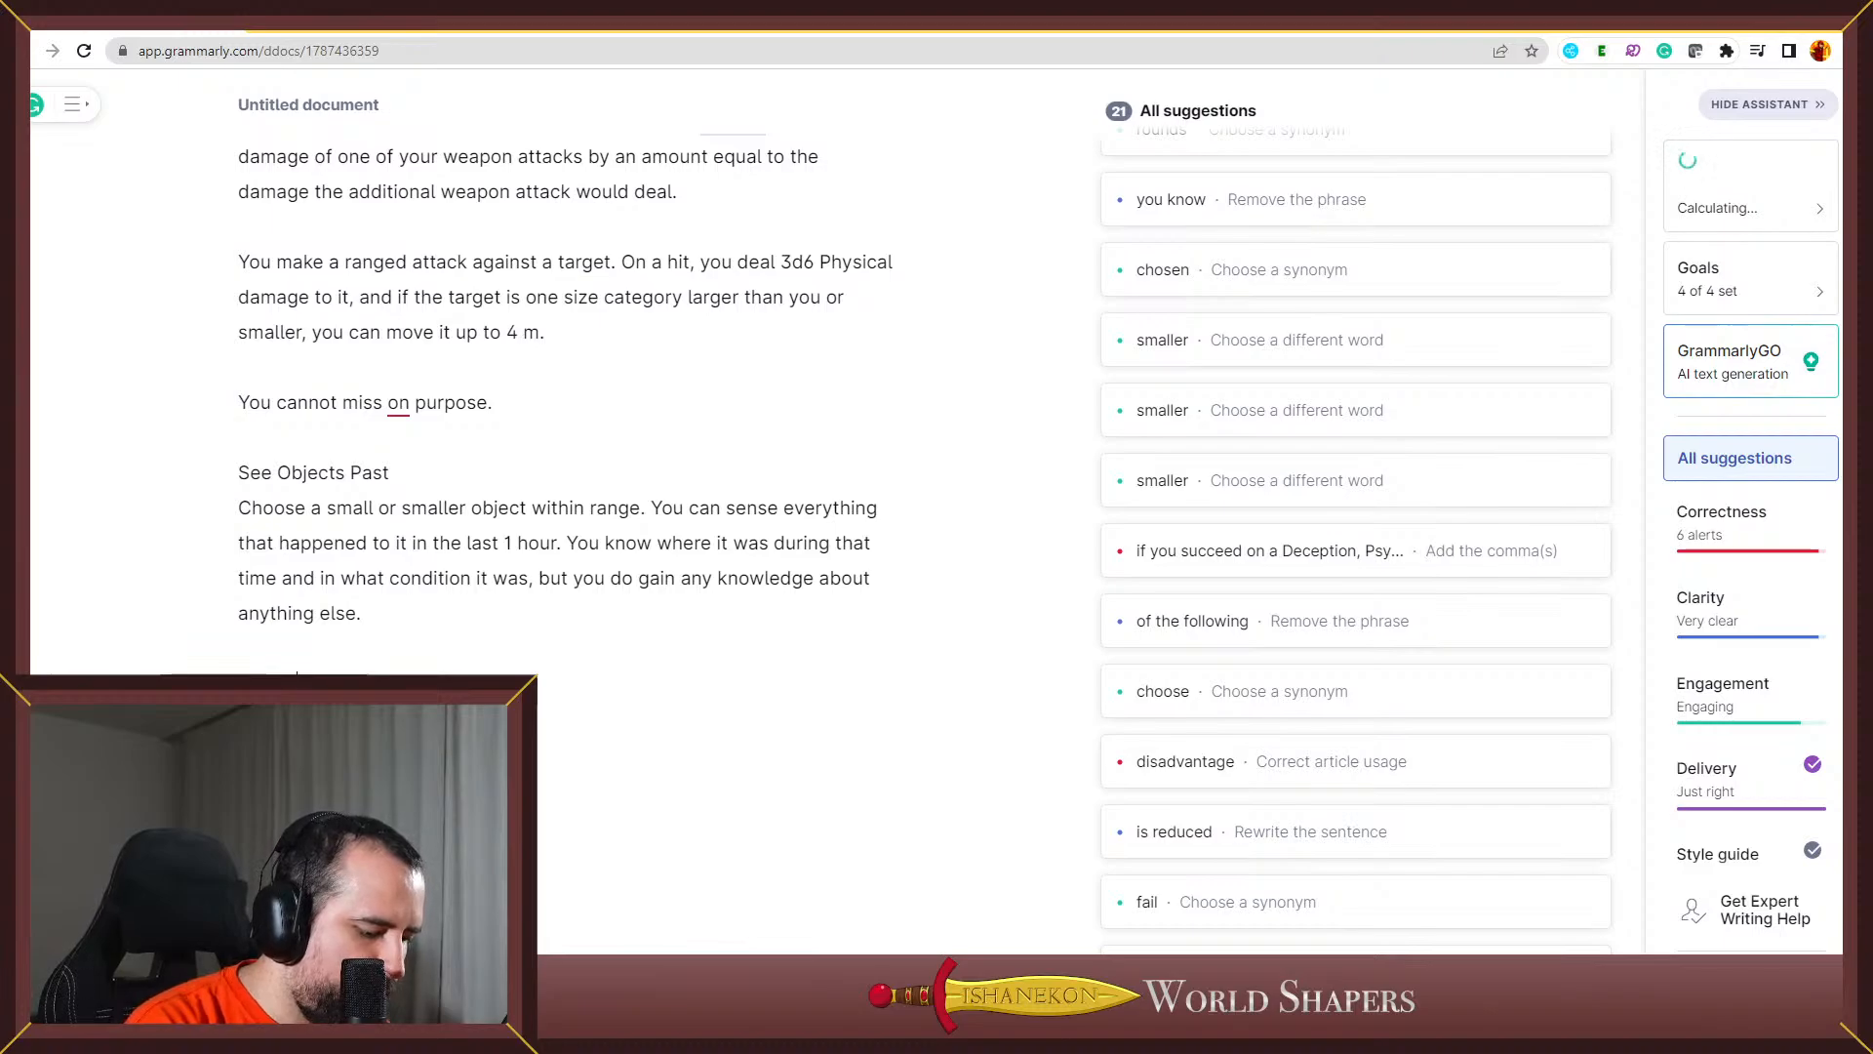
text(Pas)
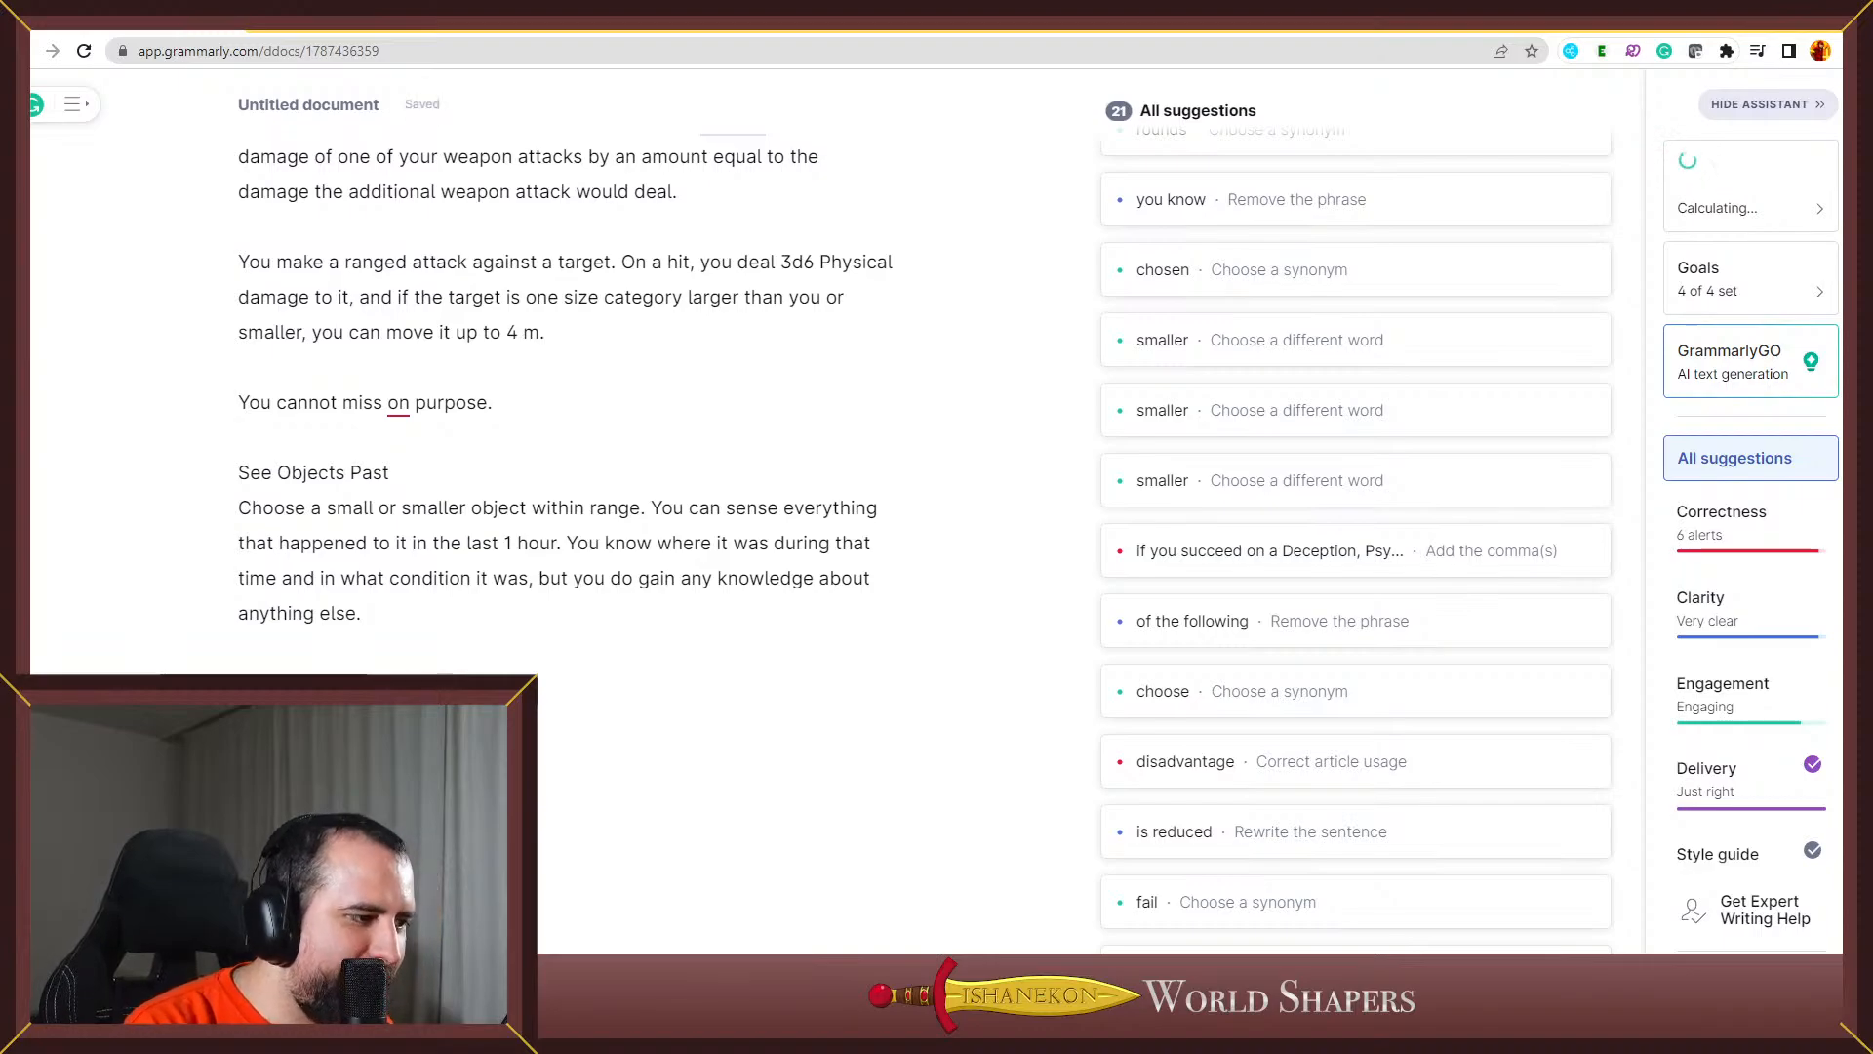
text(t)
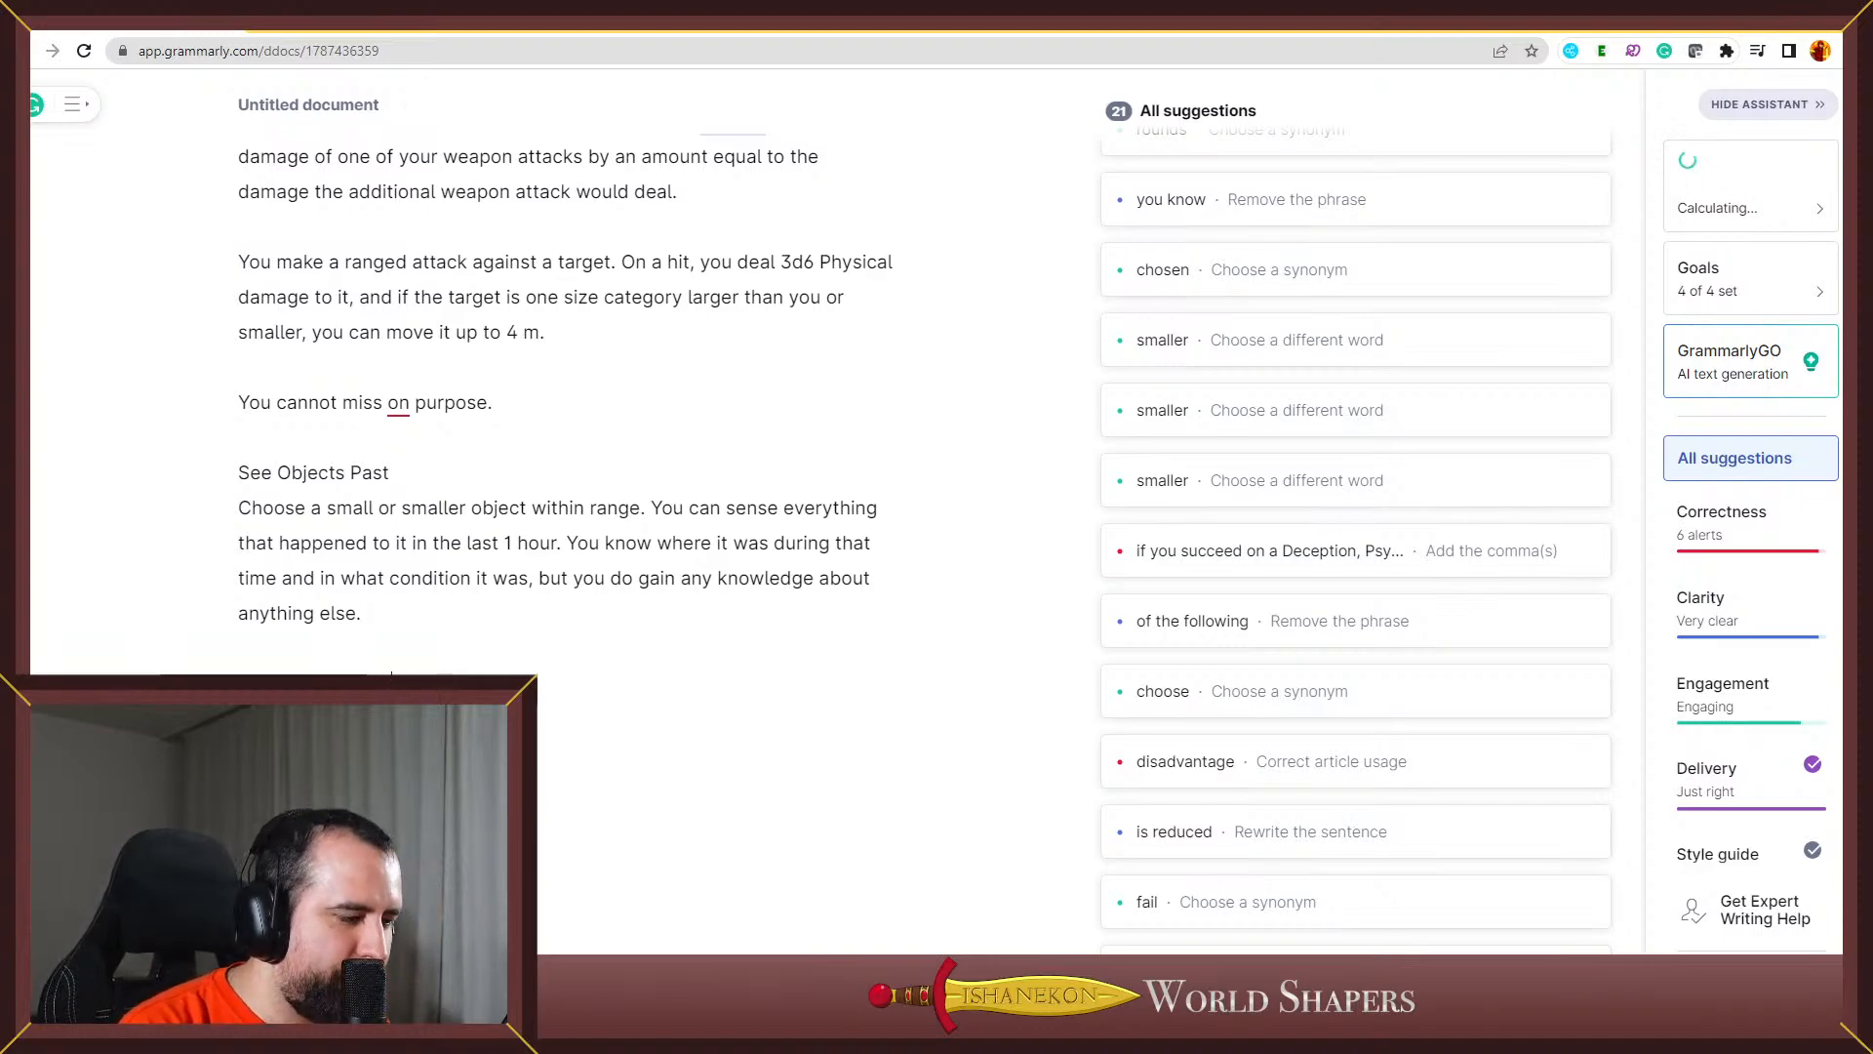
text(s)
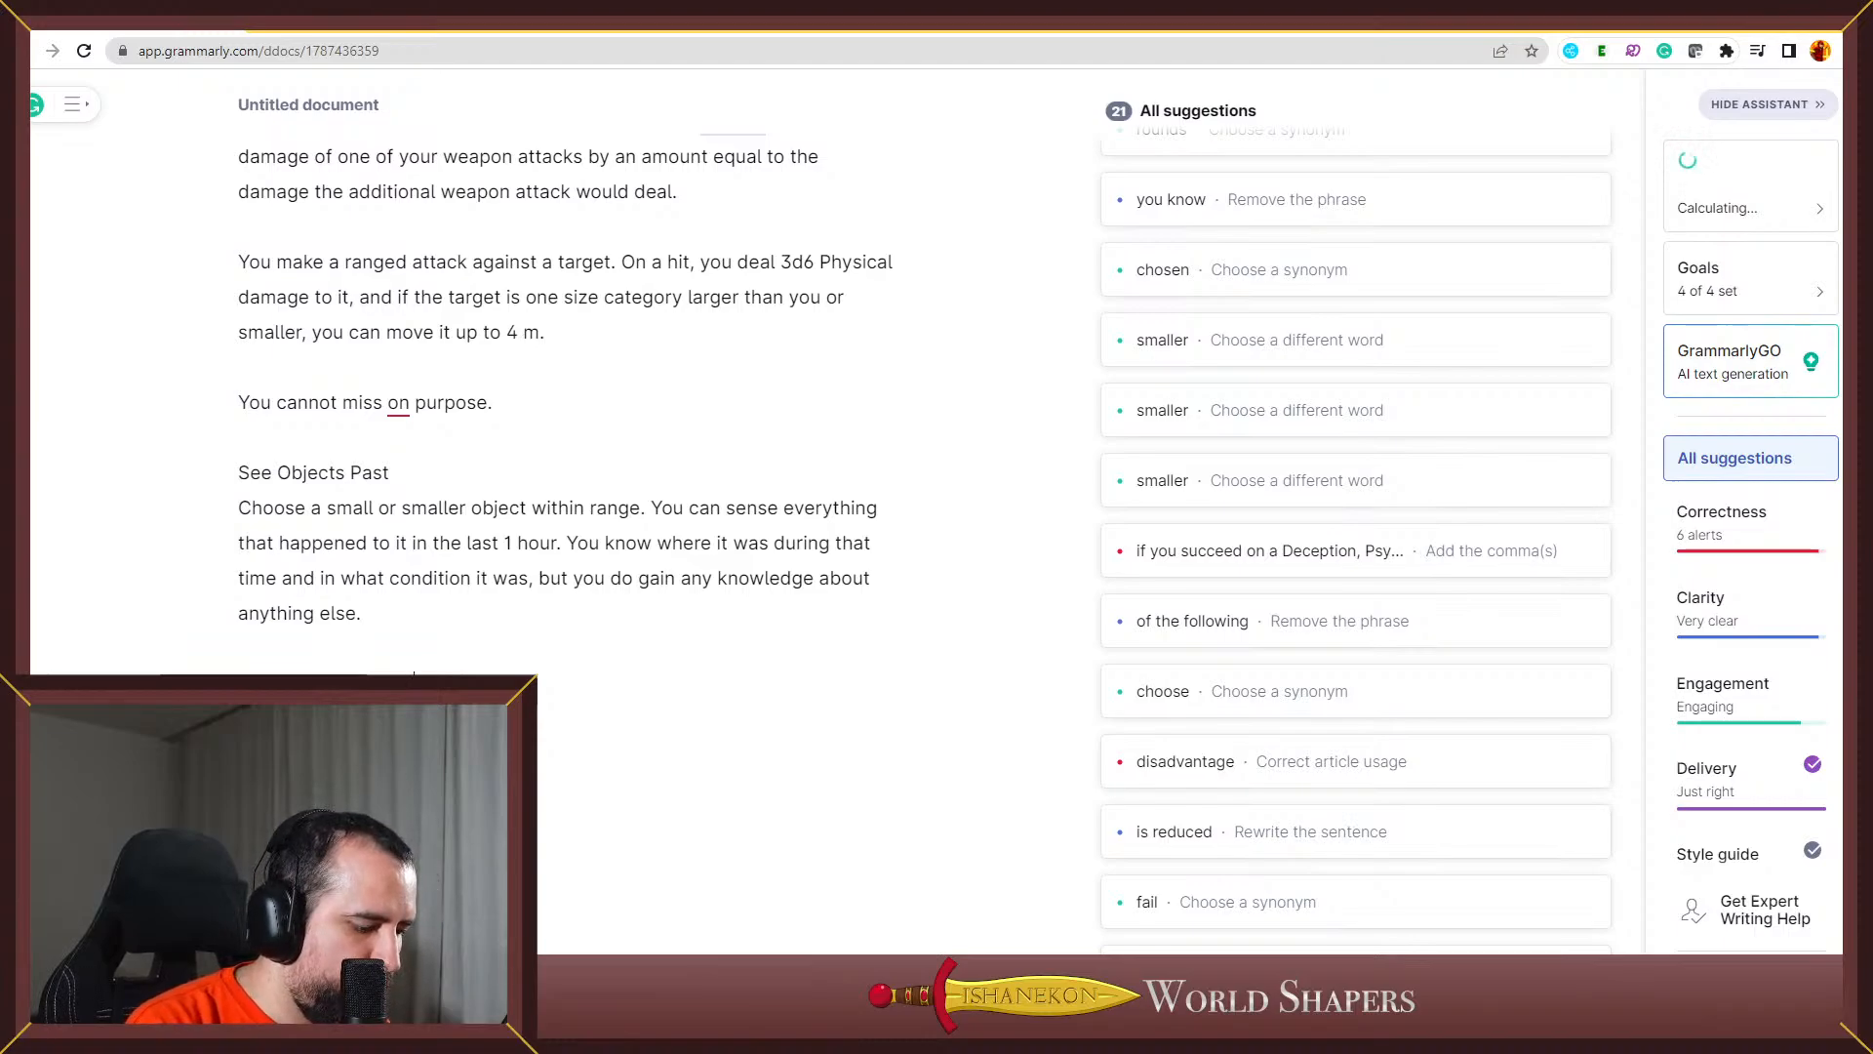
text(with )
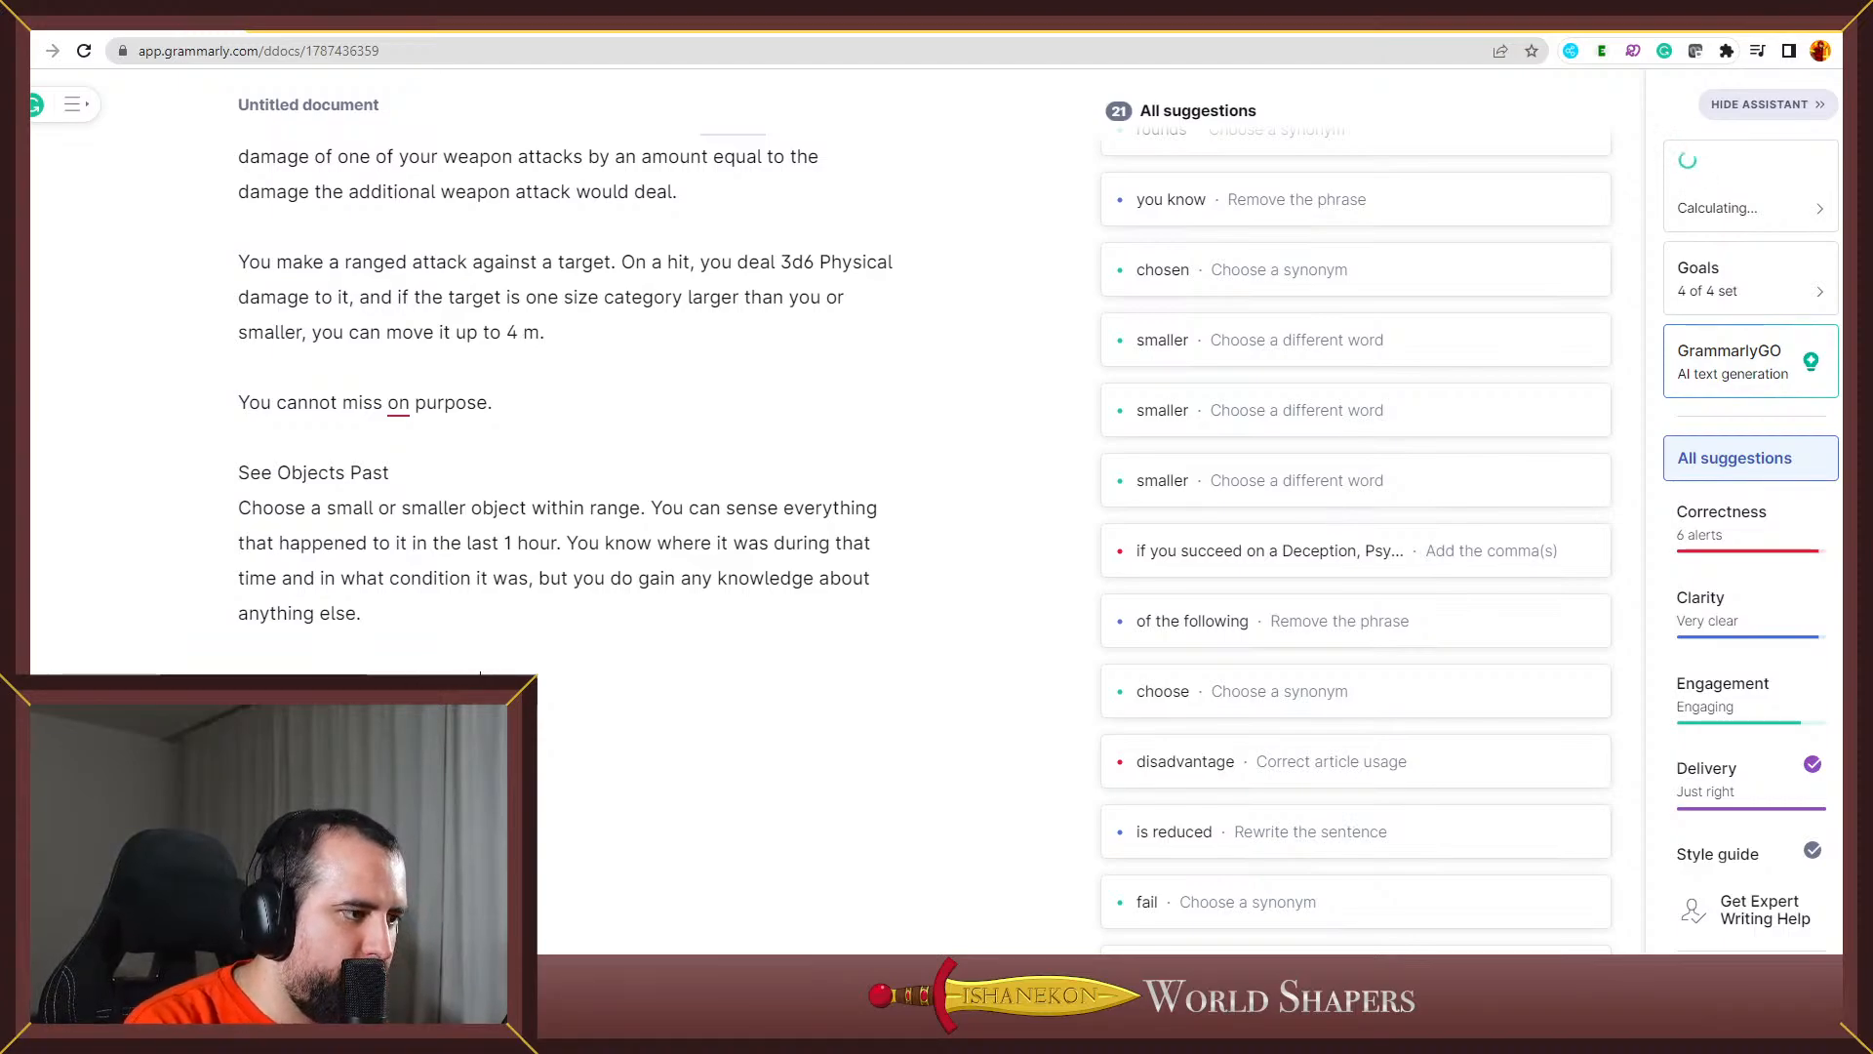
text(  W)
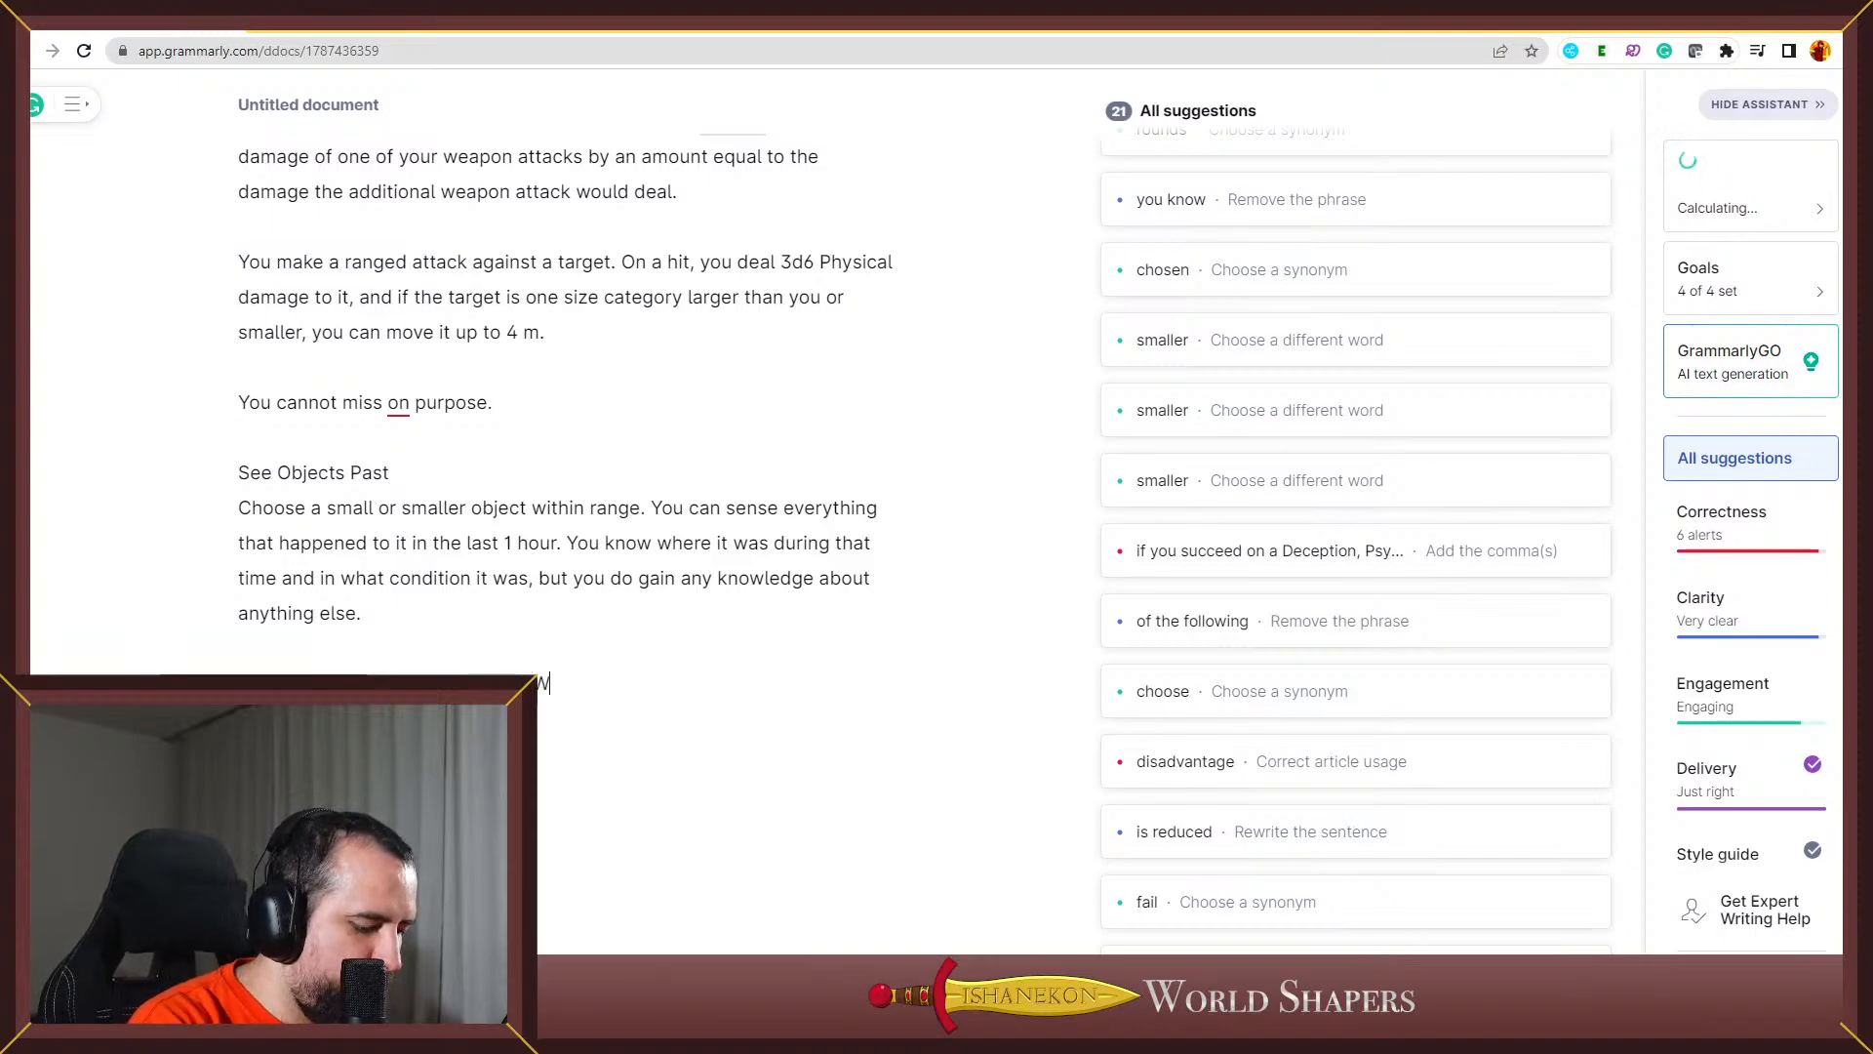
text(P,)
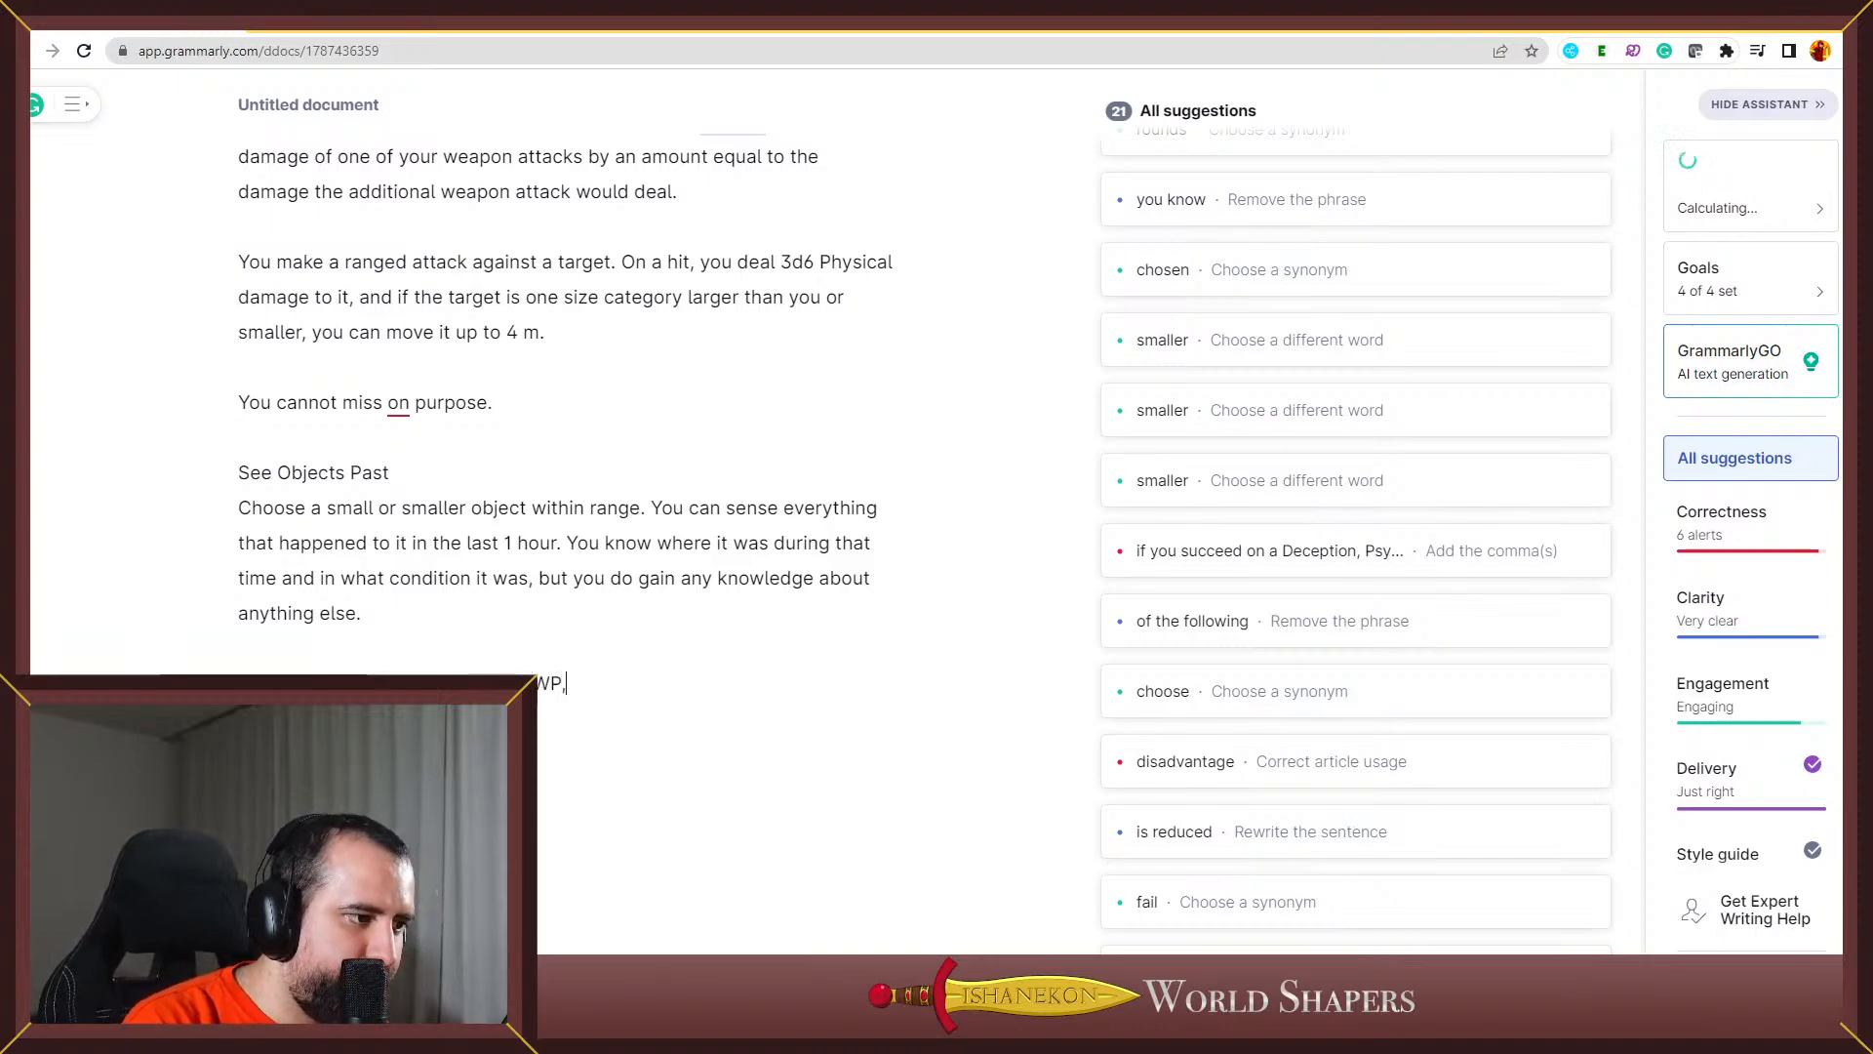
text( +)
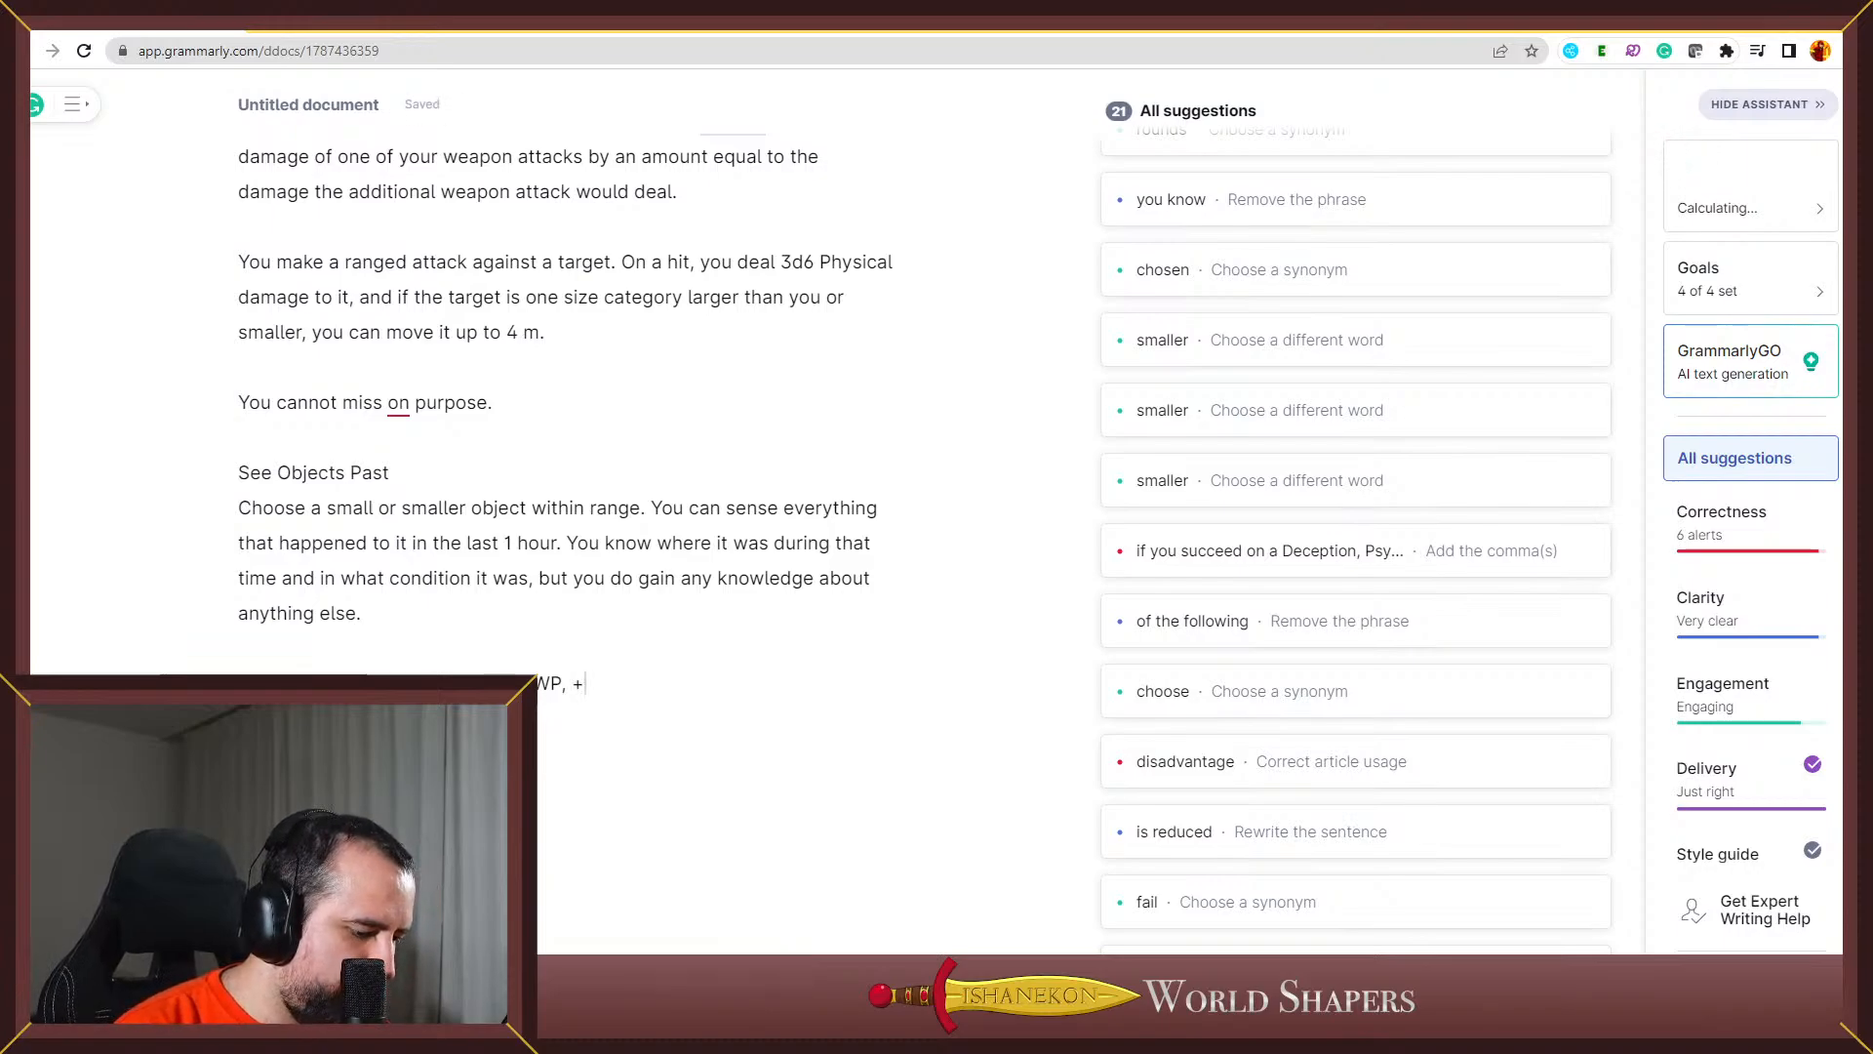
Switch to Excel, check the Tier and WP tables on the statistics sheet, and return to the Grammarly document
key(alt+Tab)
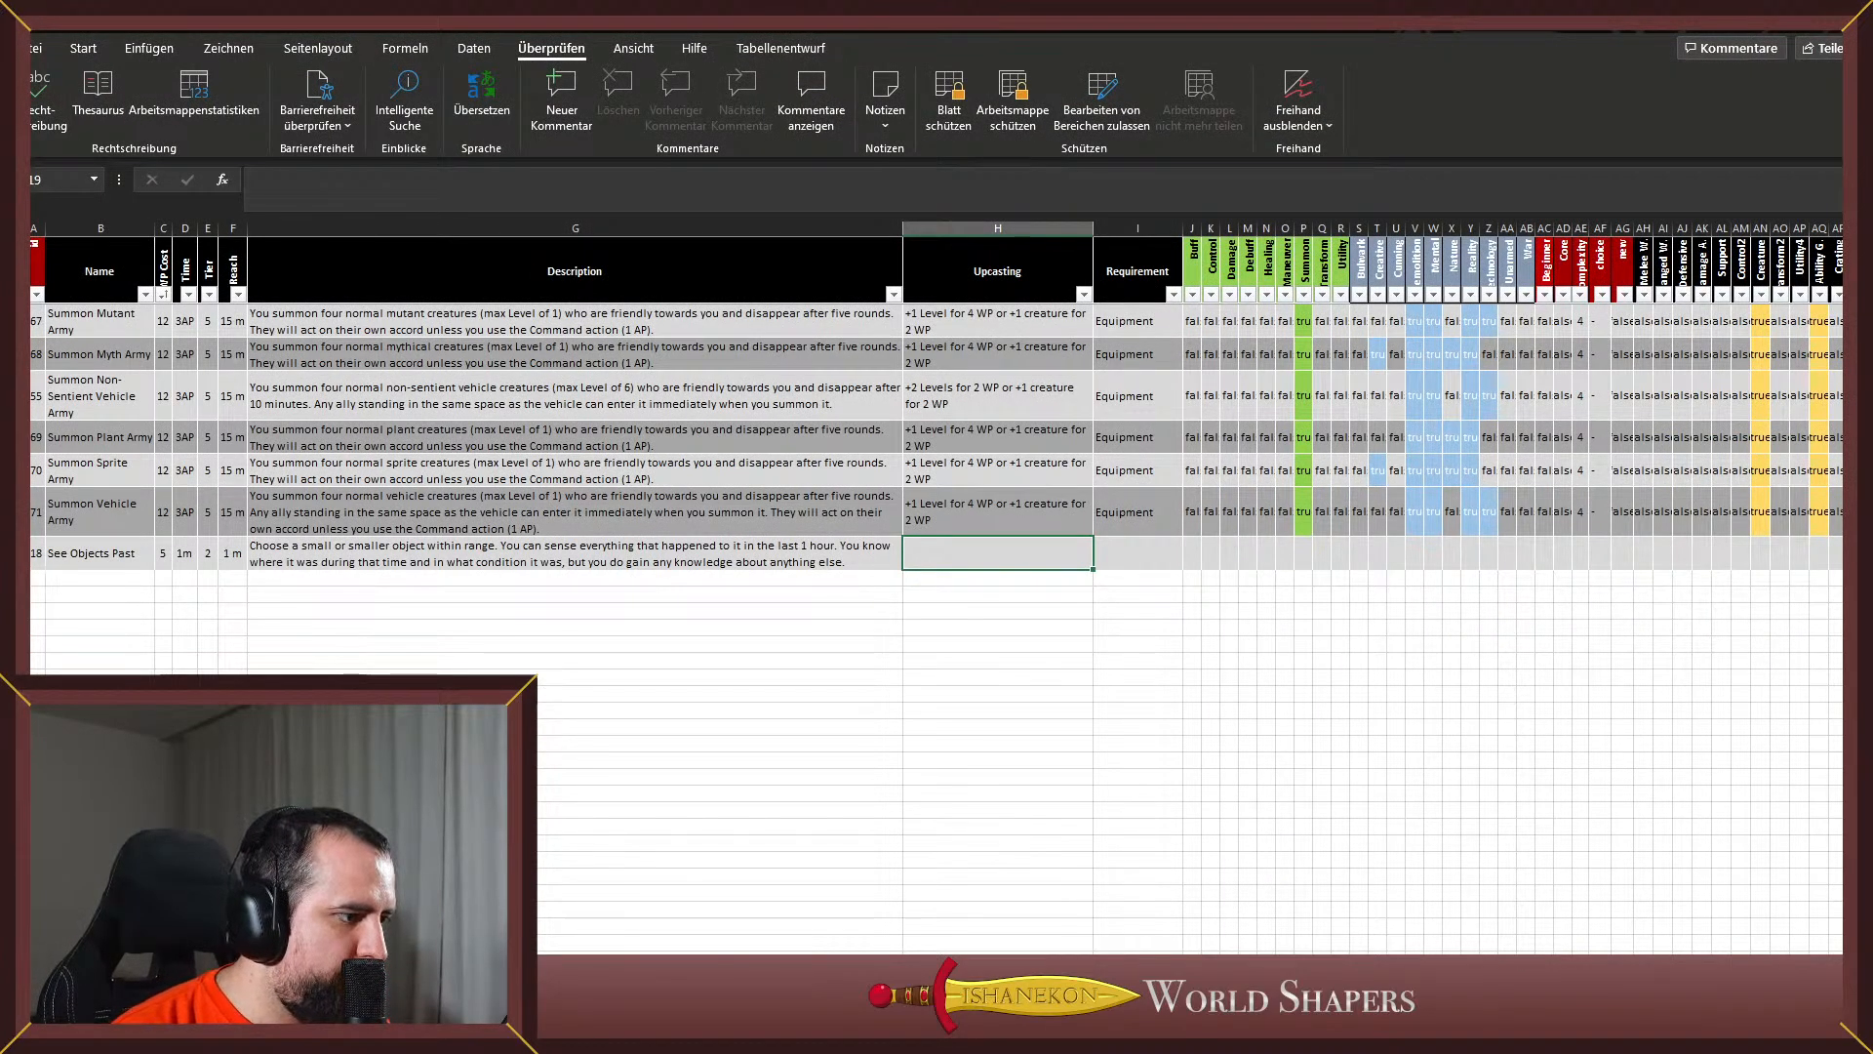
key(ctrl+Page_Down)
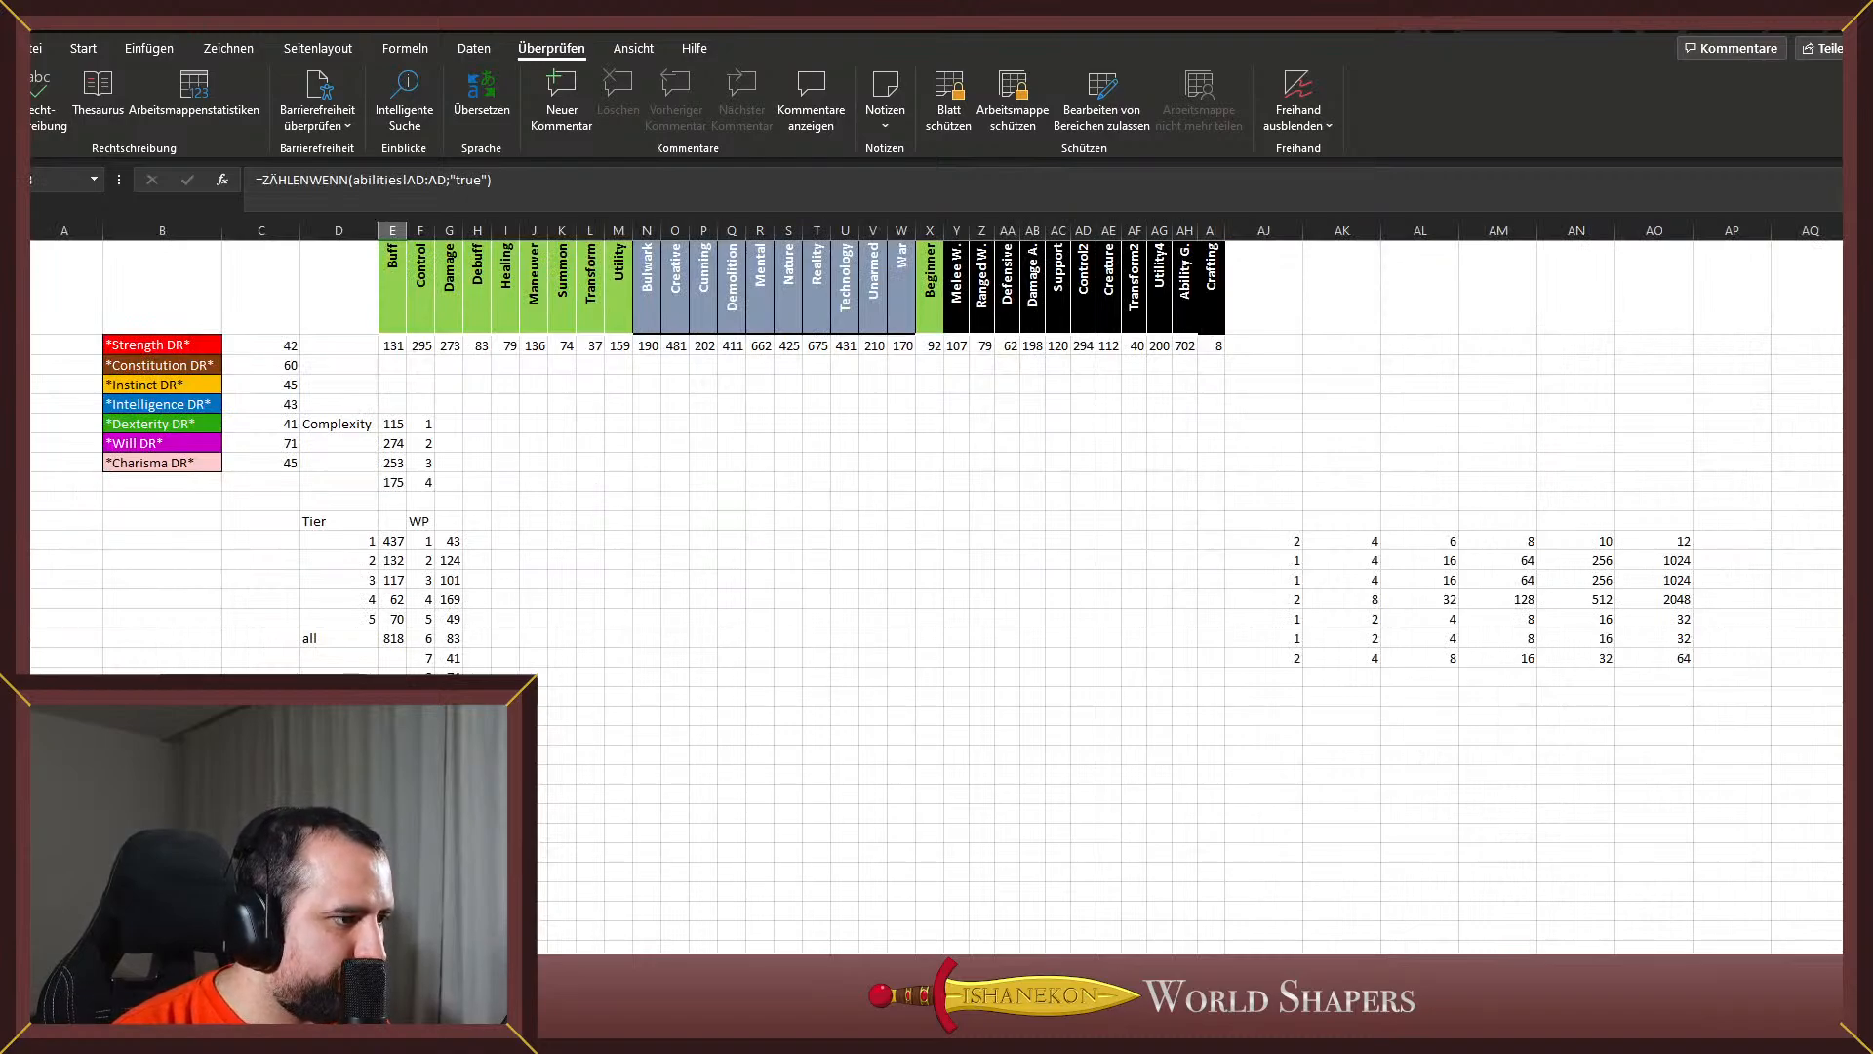
click(394, 599)
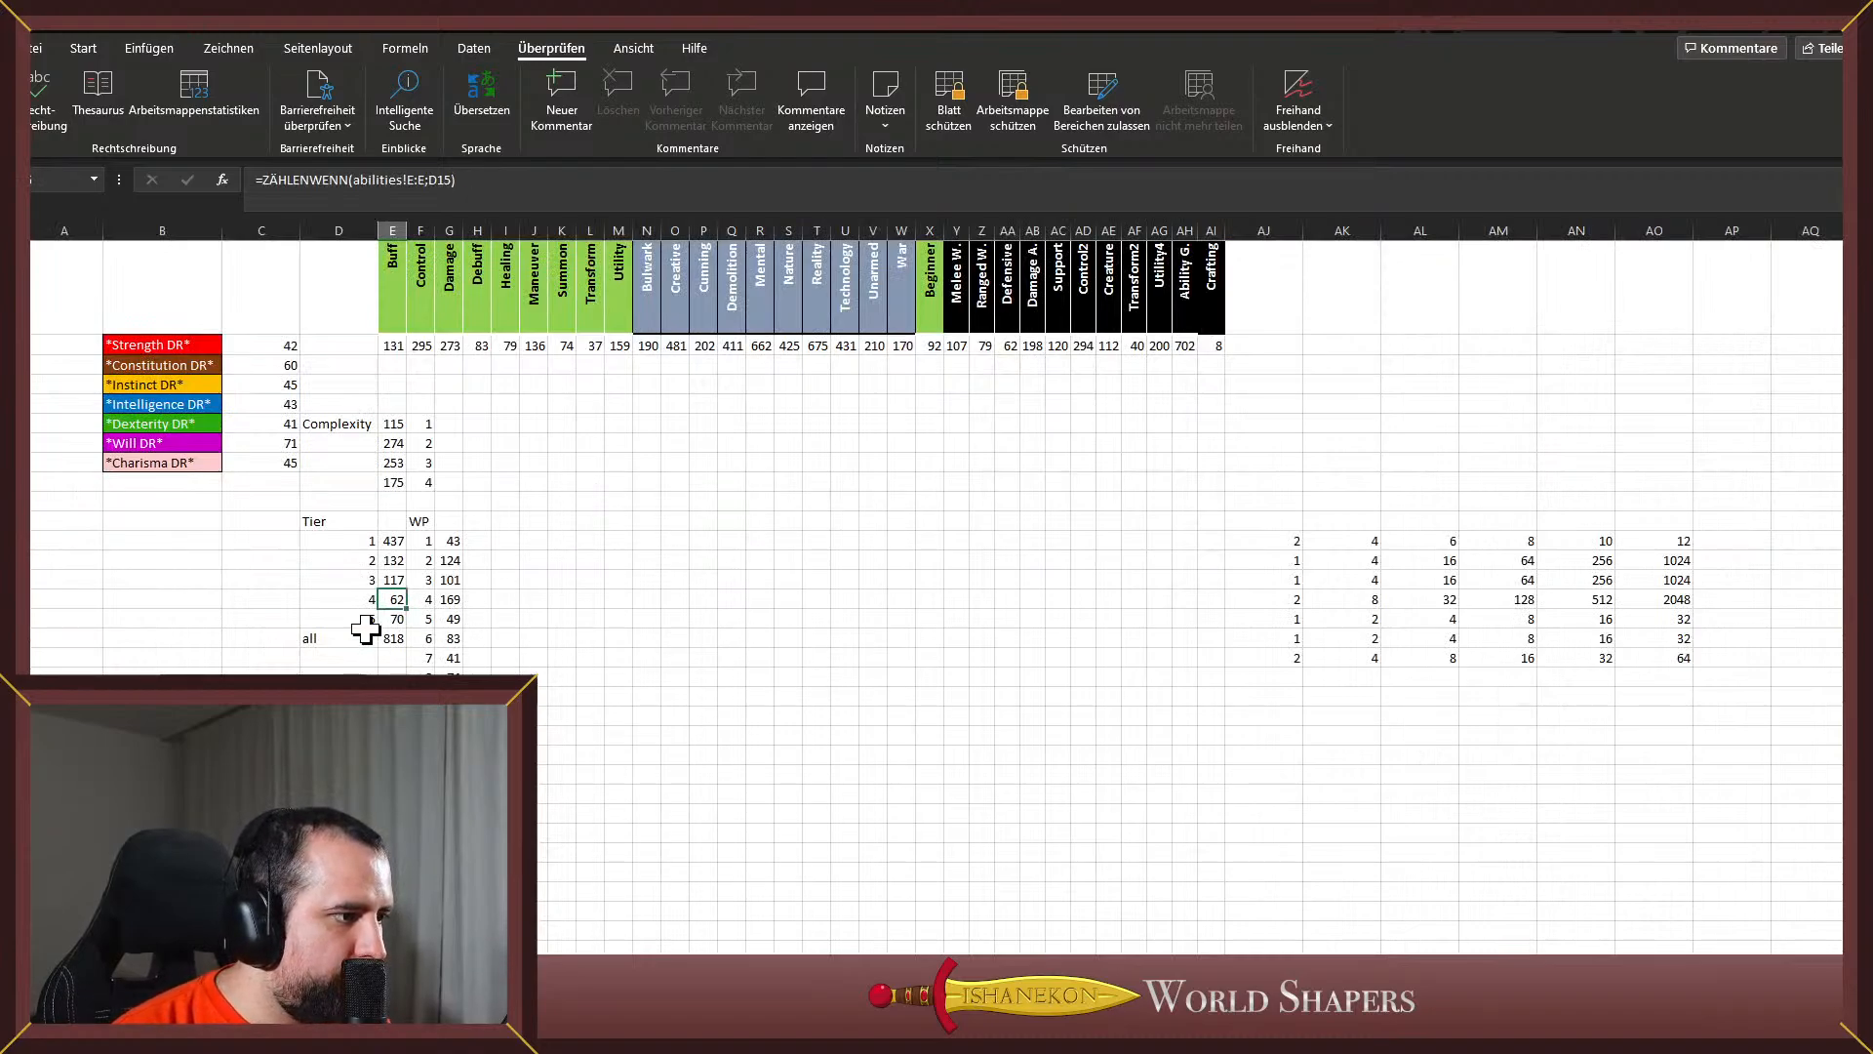
click(428, 621)
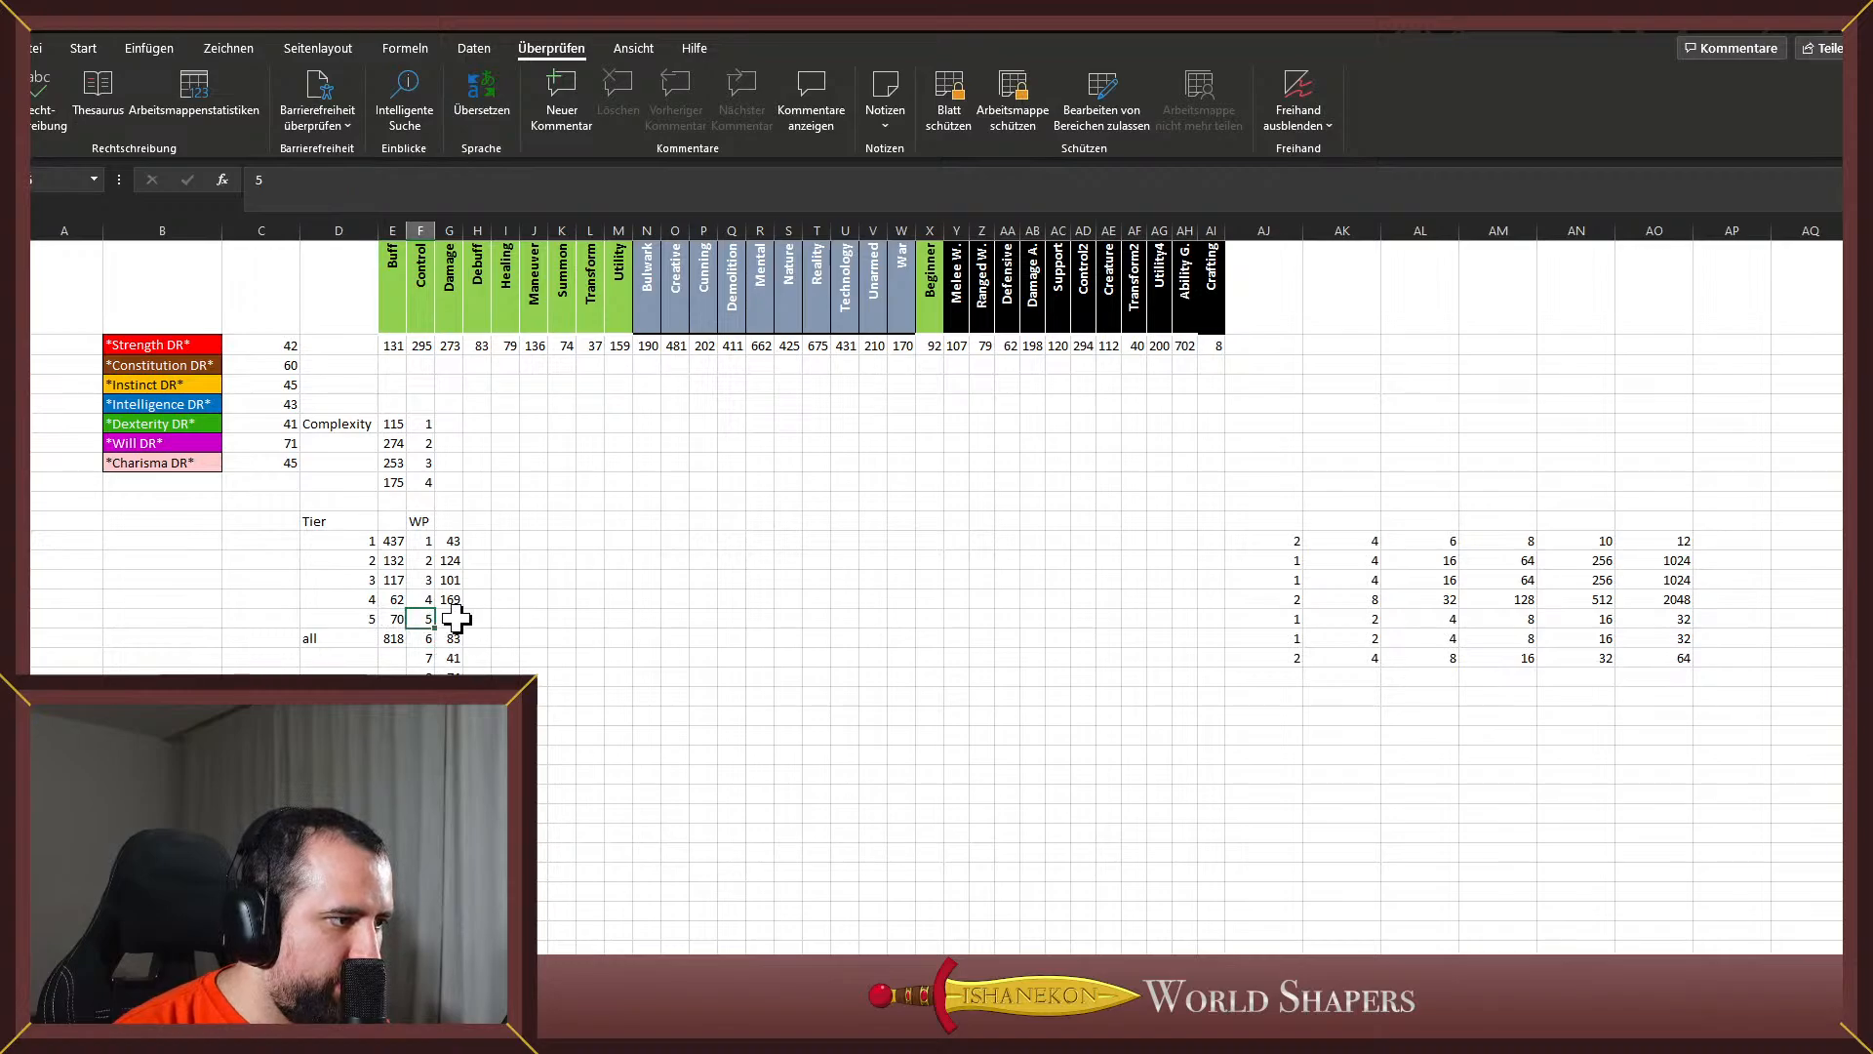
click(1762, 7)
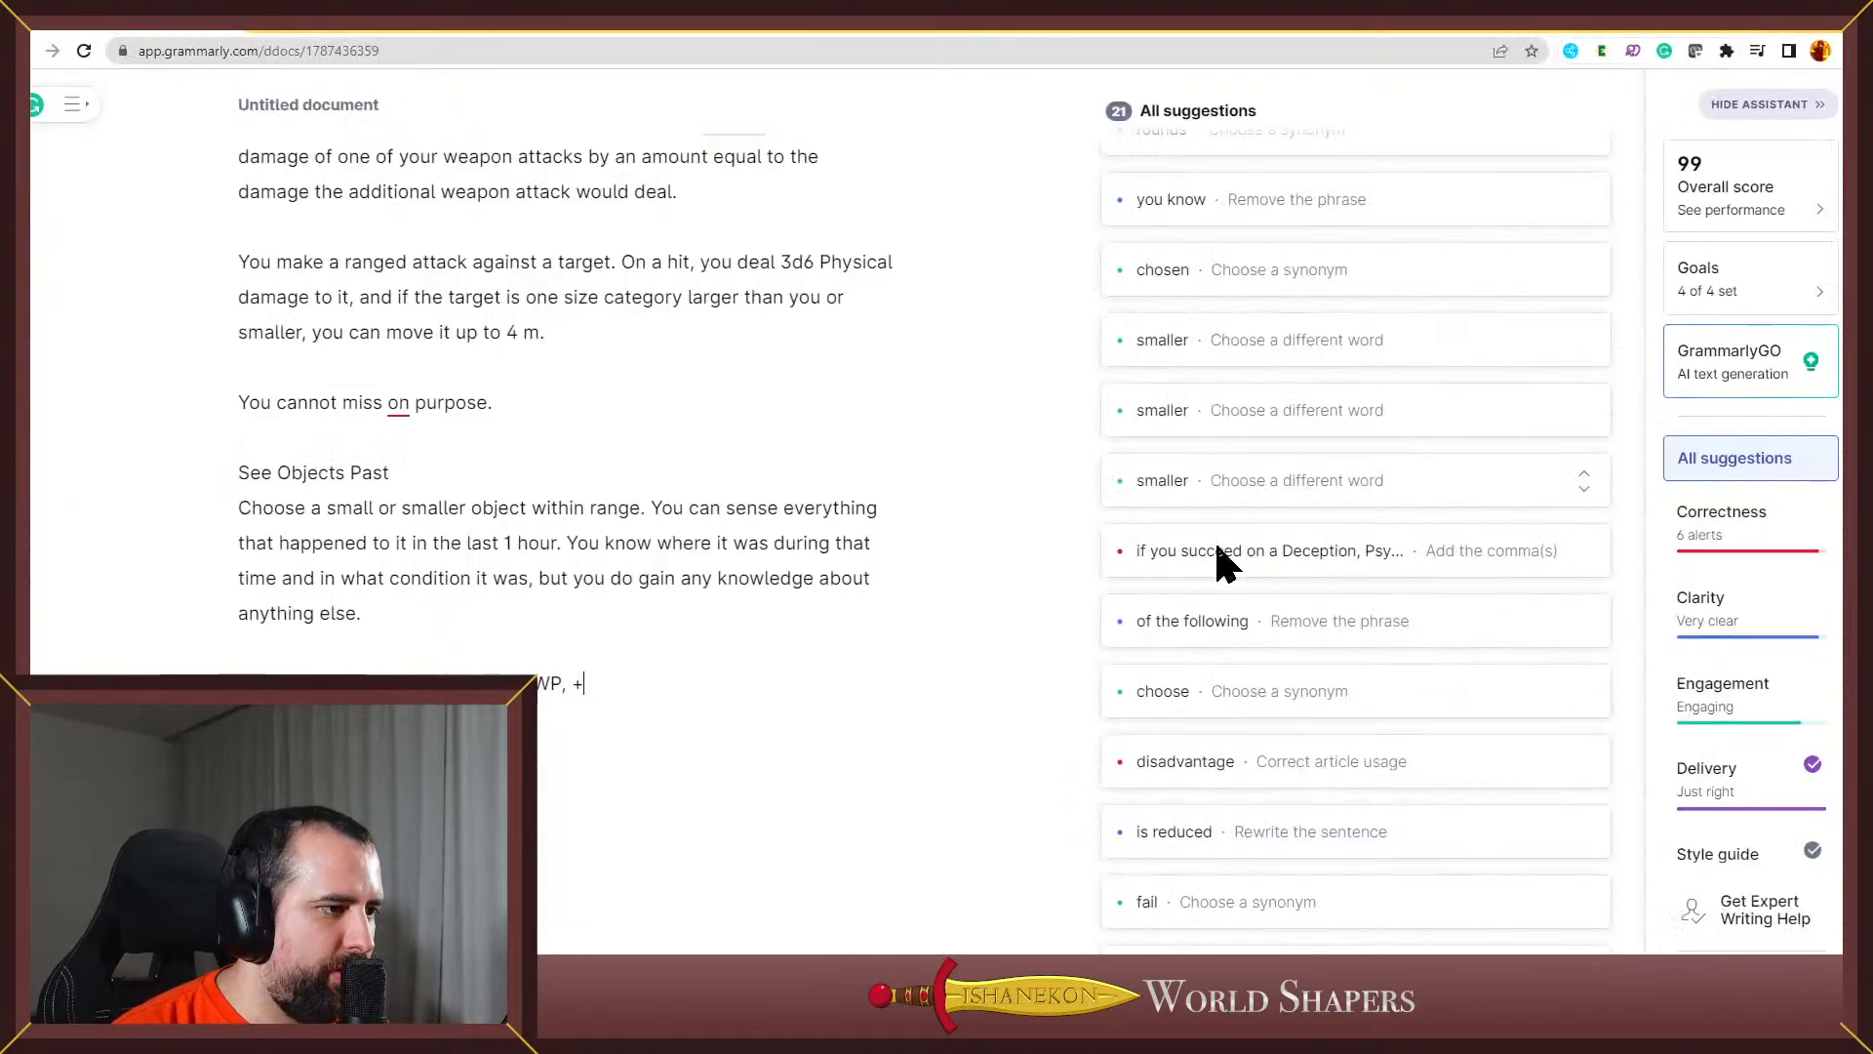
Continue the upcasting line after the final "+" with "1 week for 4 WP, +1 month for 6 WP, +1 year for 8 WP,"
click(653, 715)
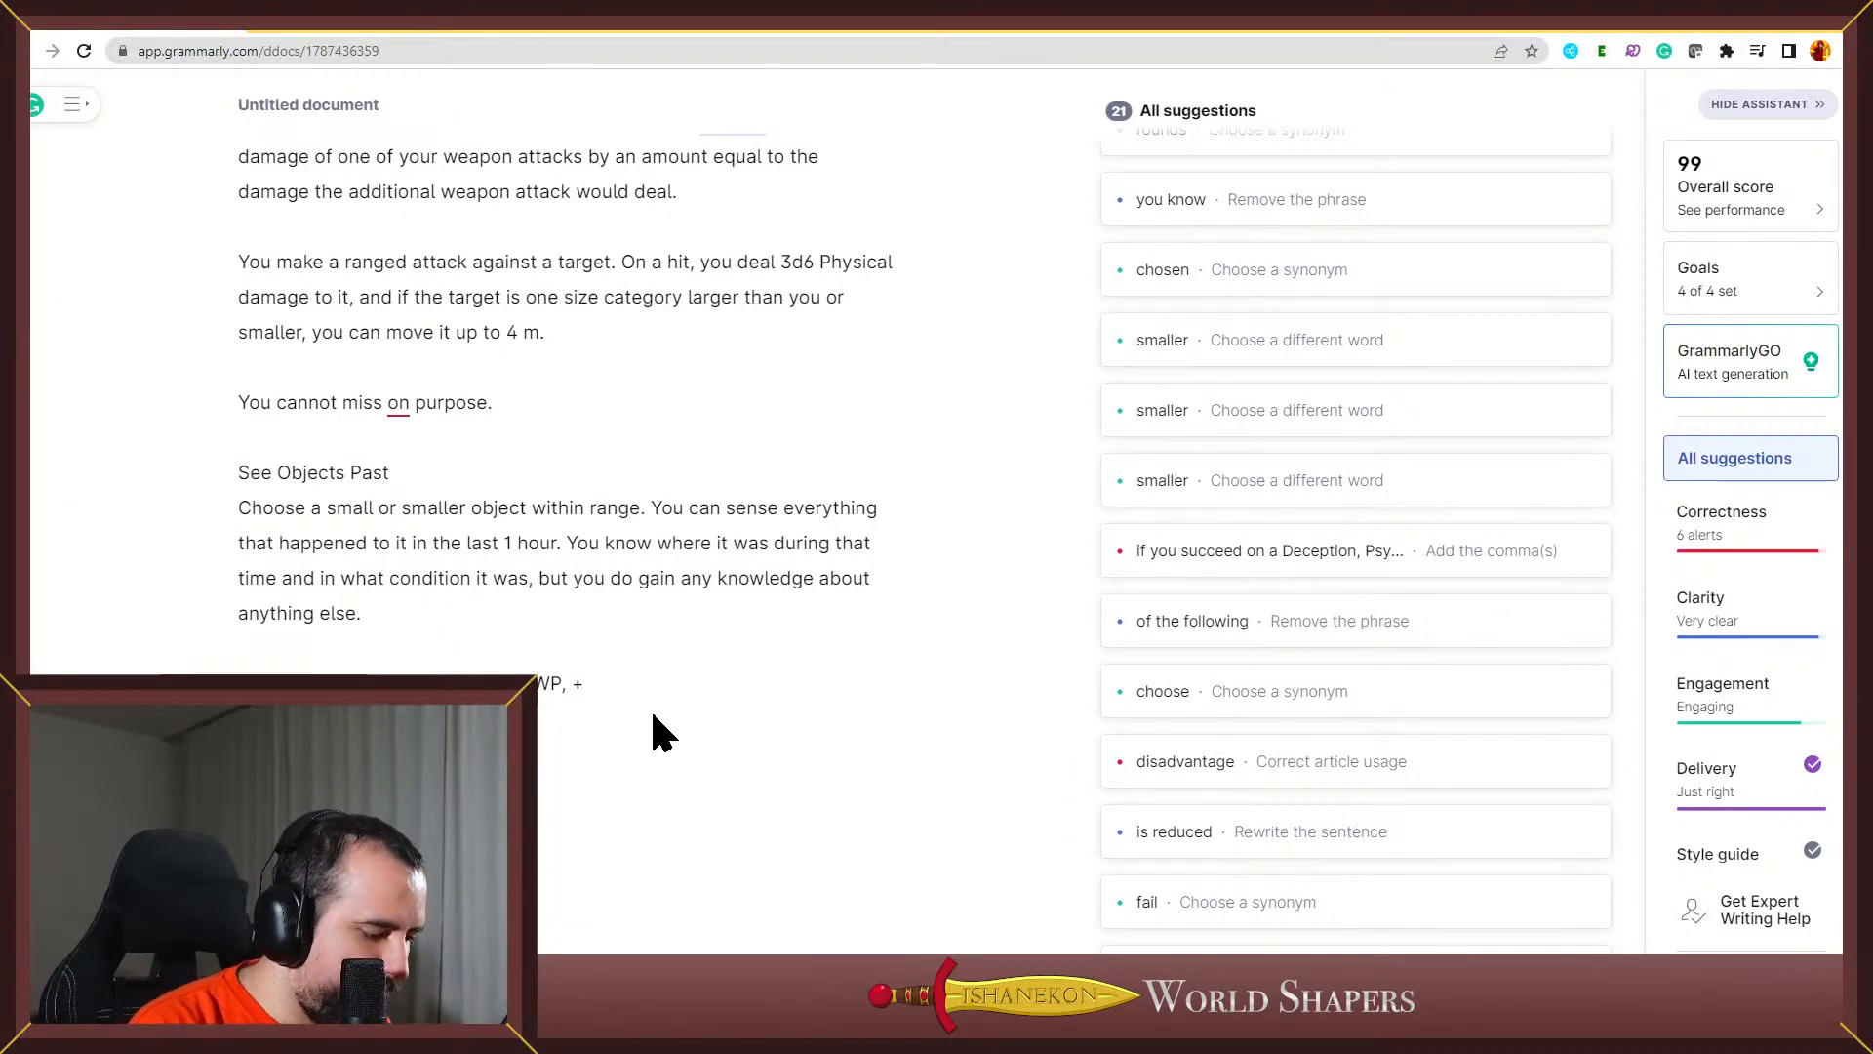
text(1 week)
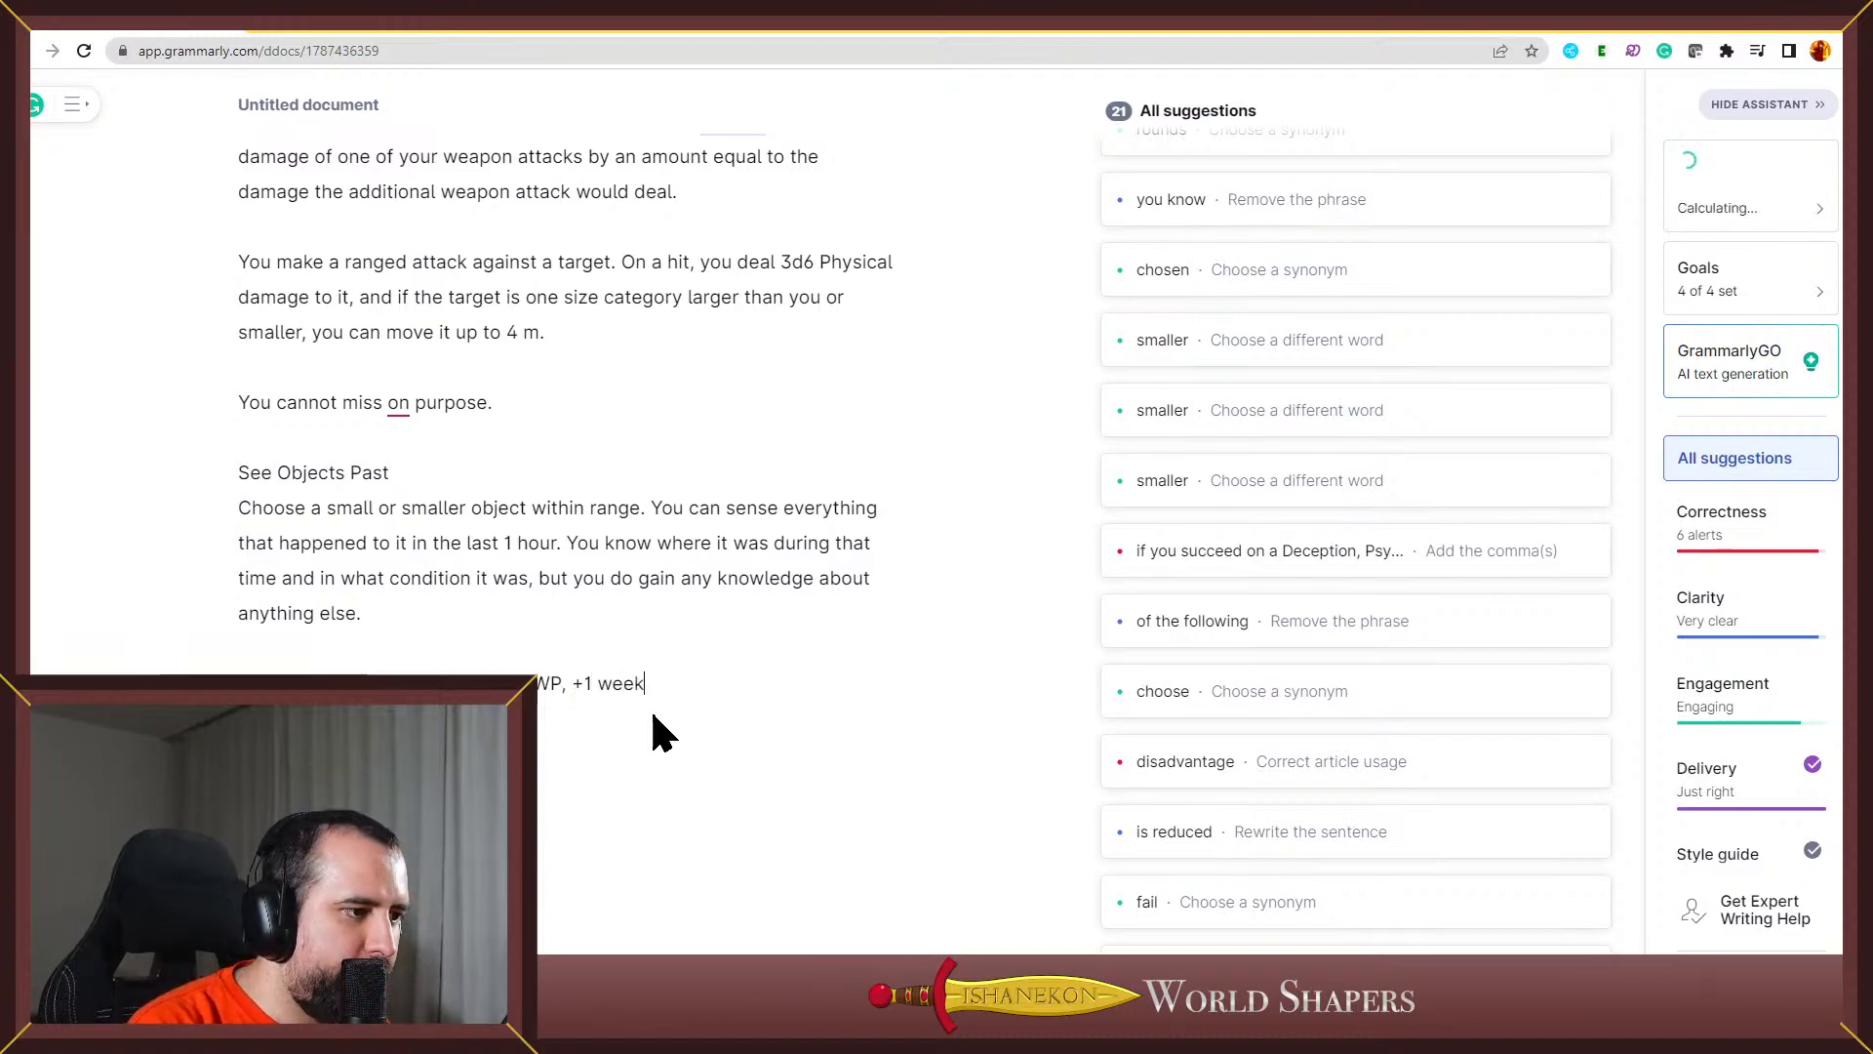
text( for )
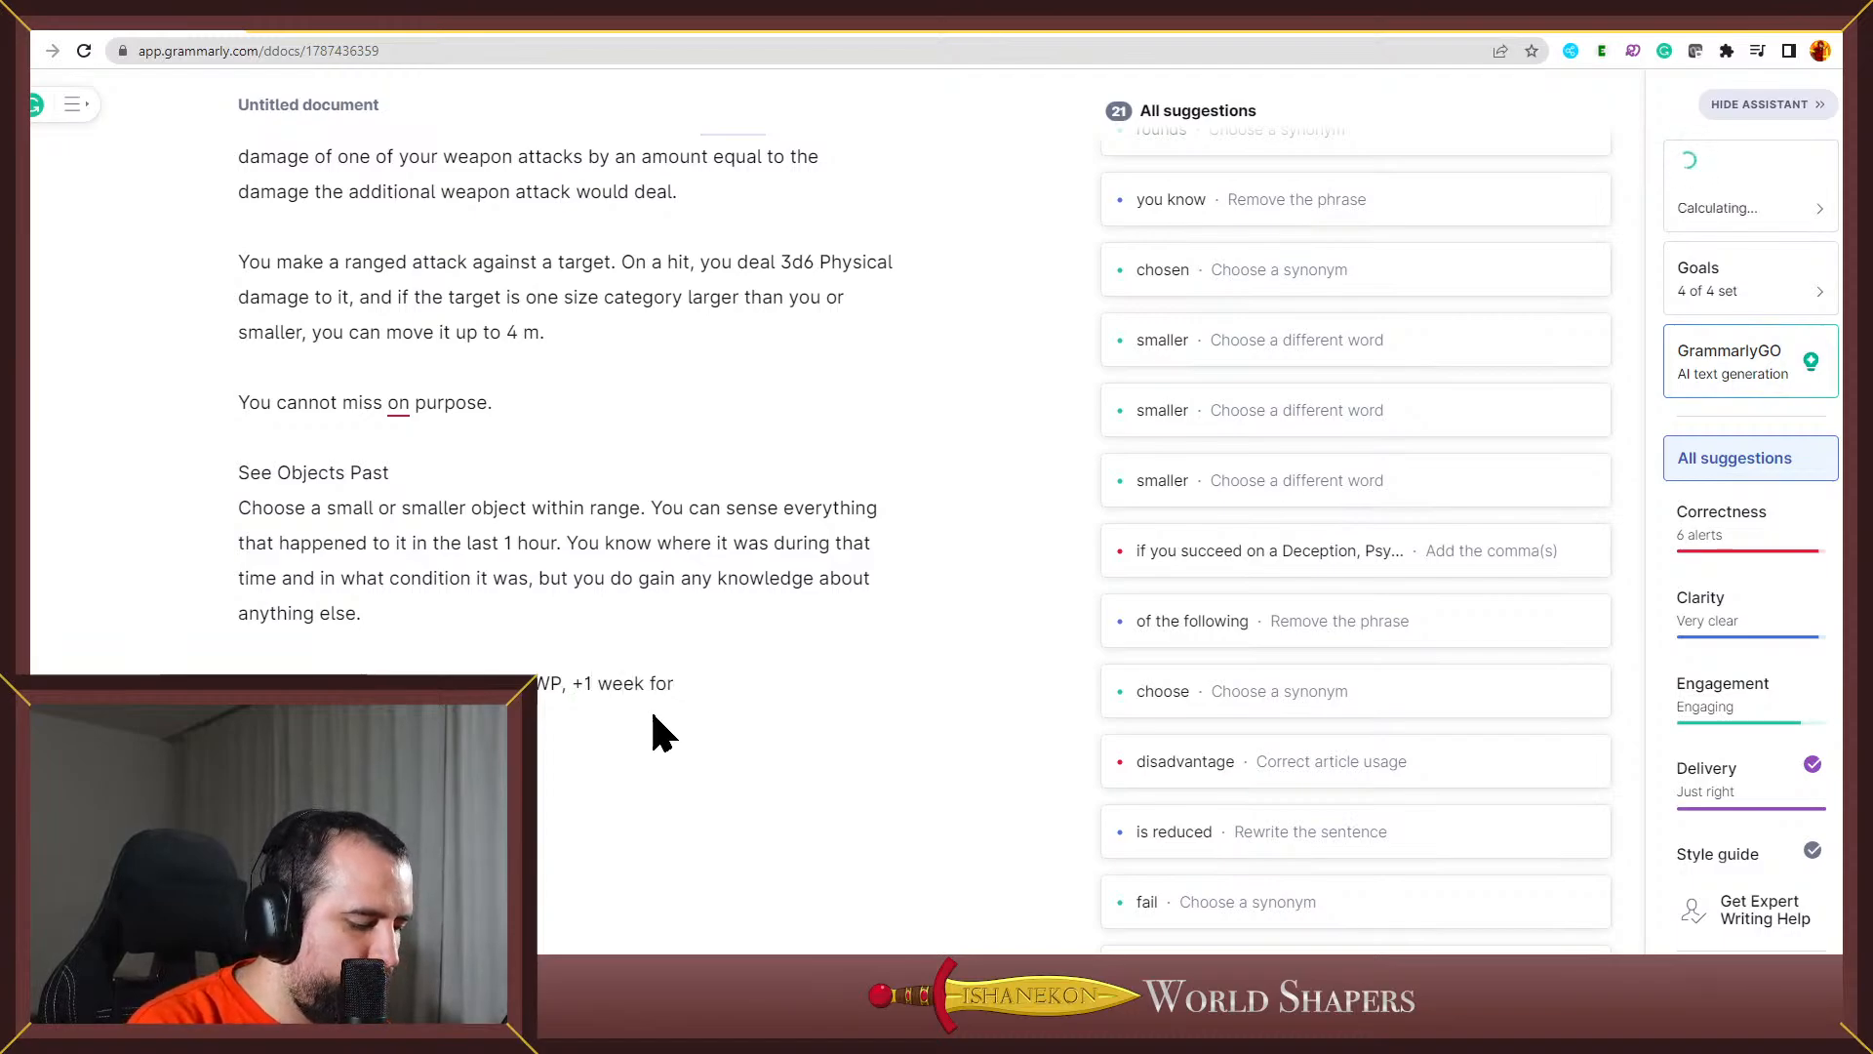
text(4 WP)
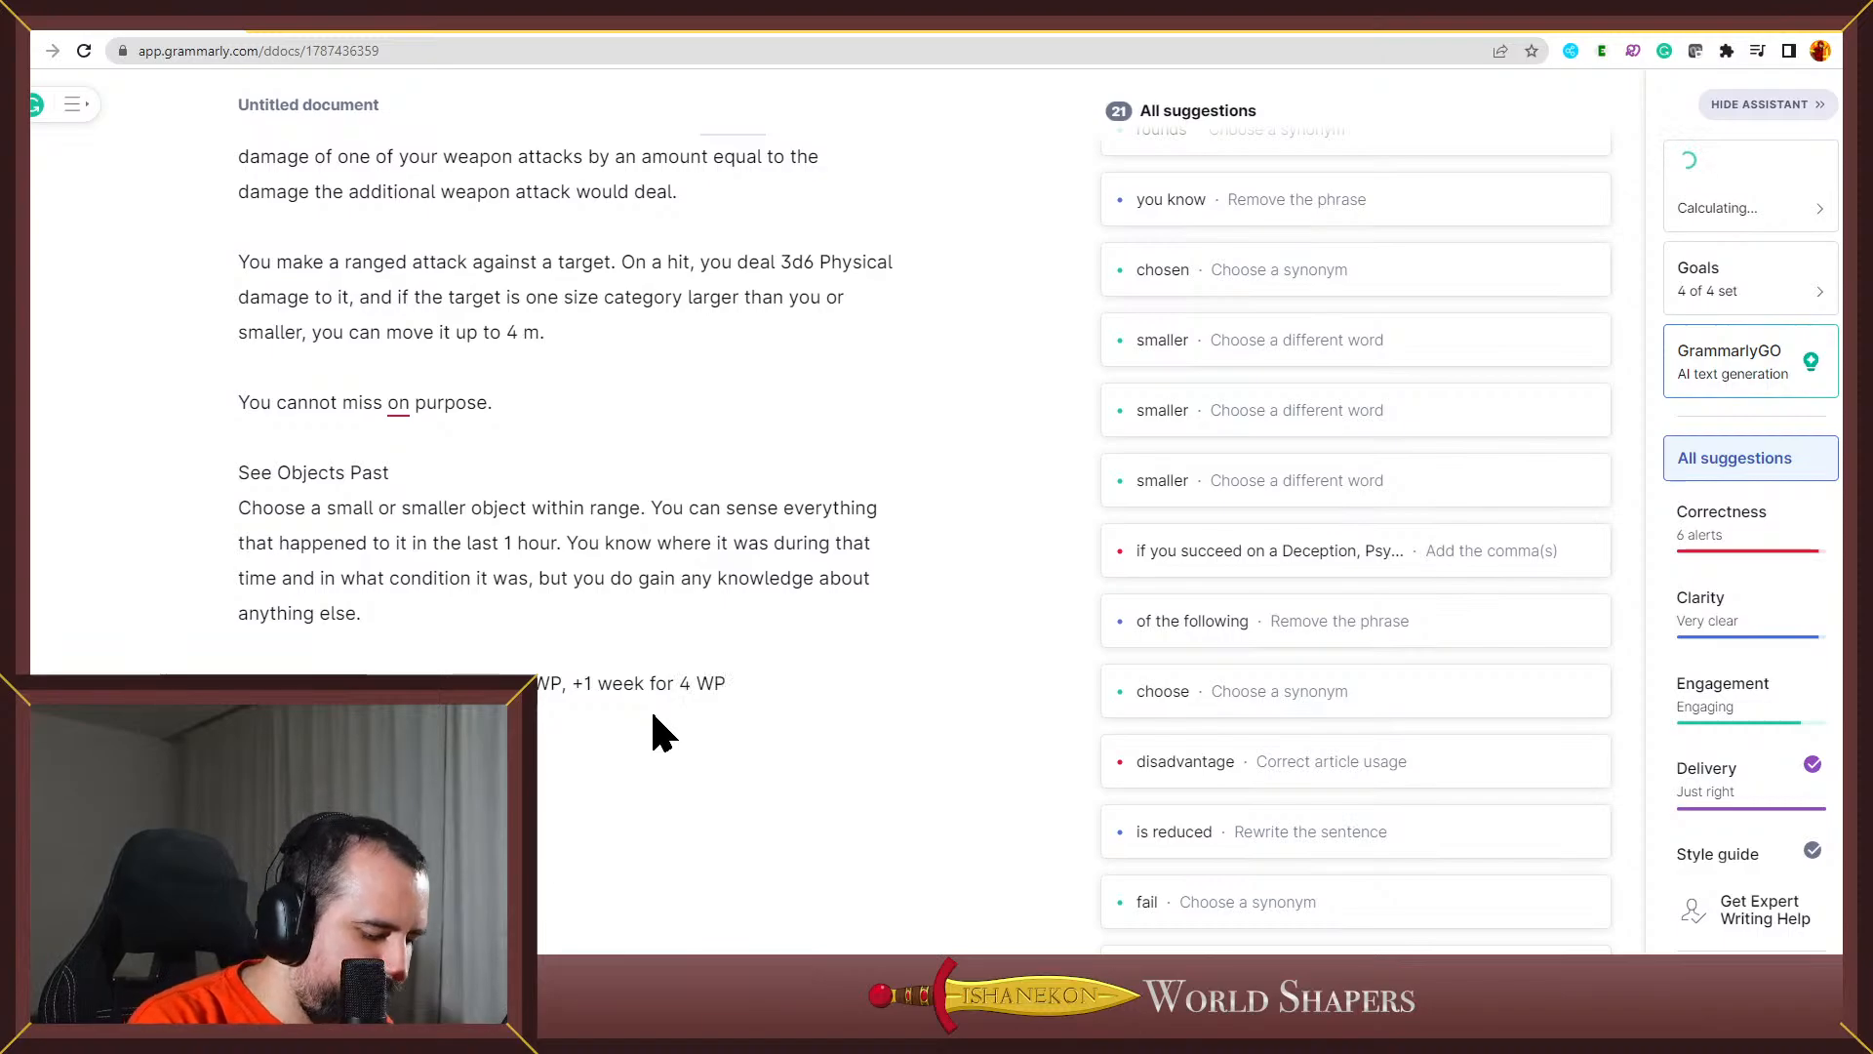
text(, )
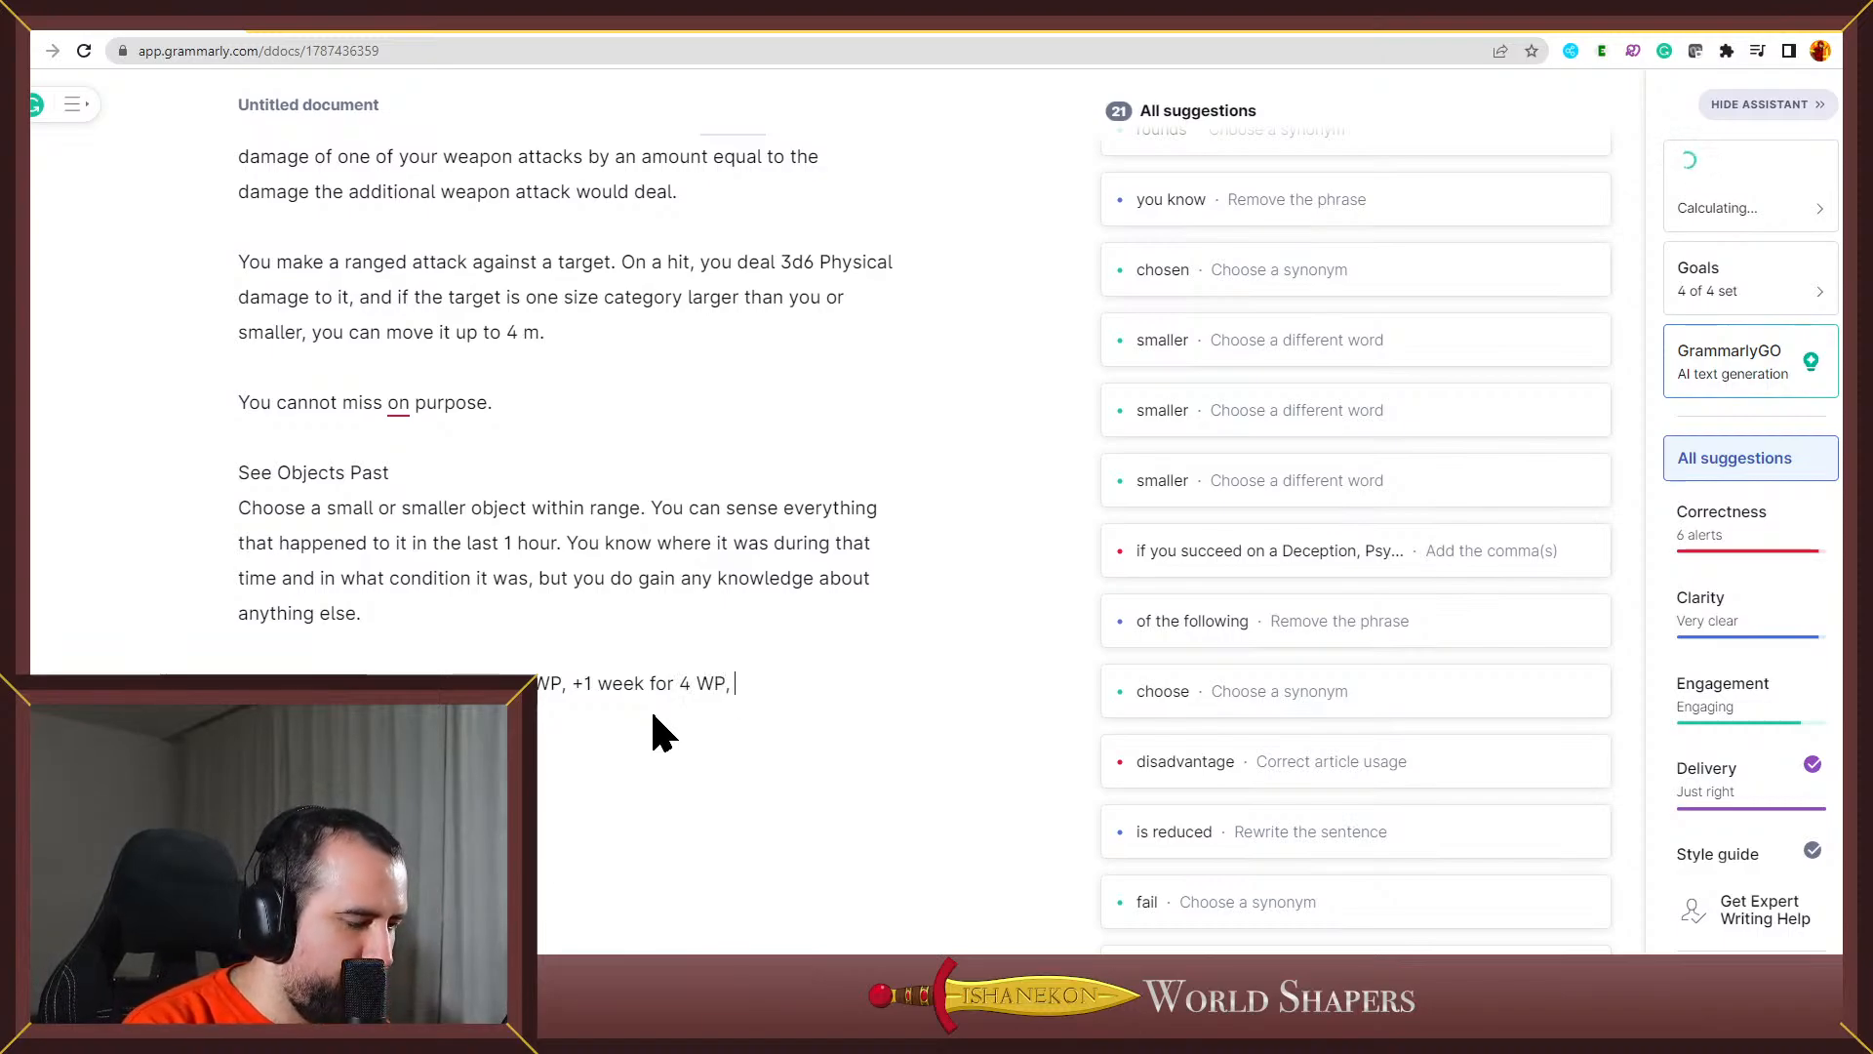
text(+1)
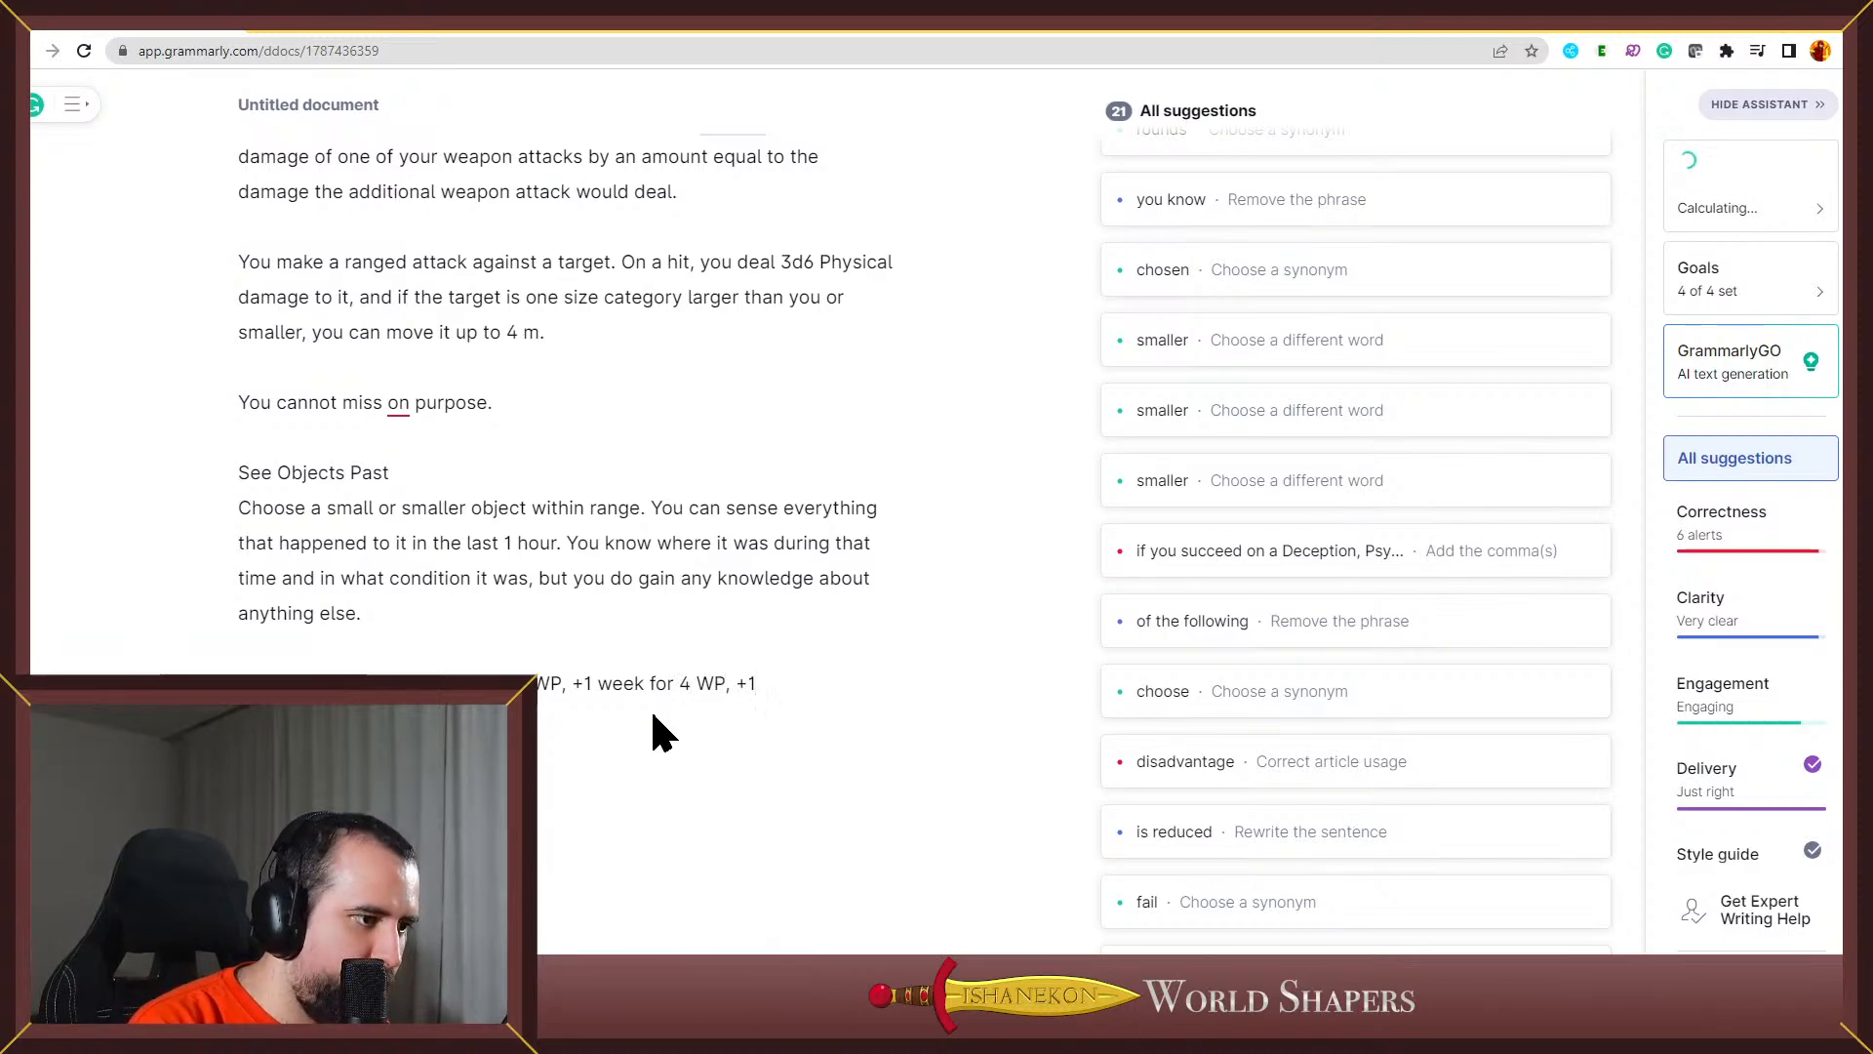
text( mo)
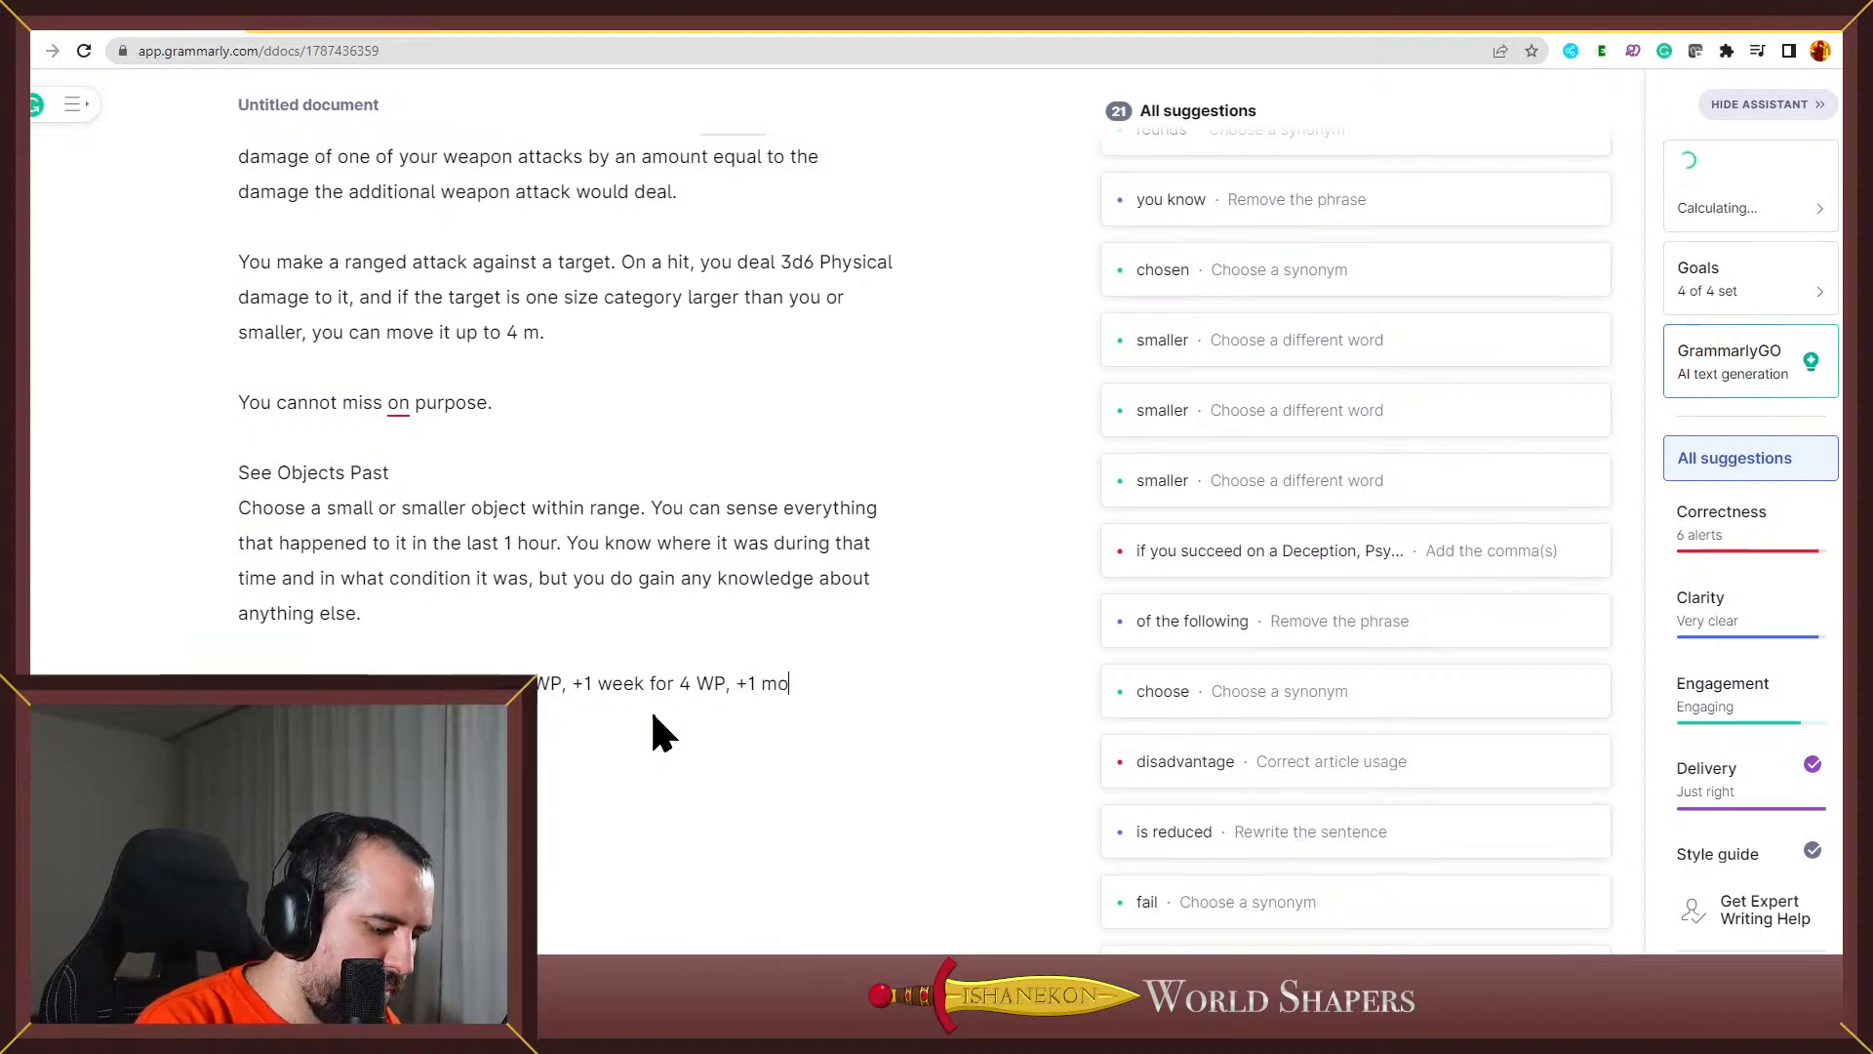
text(nth for )
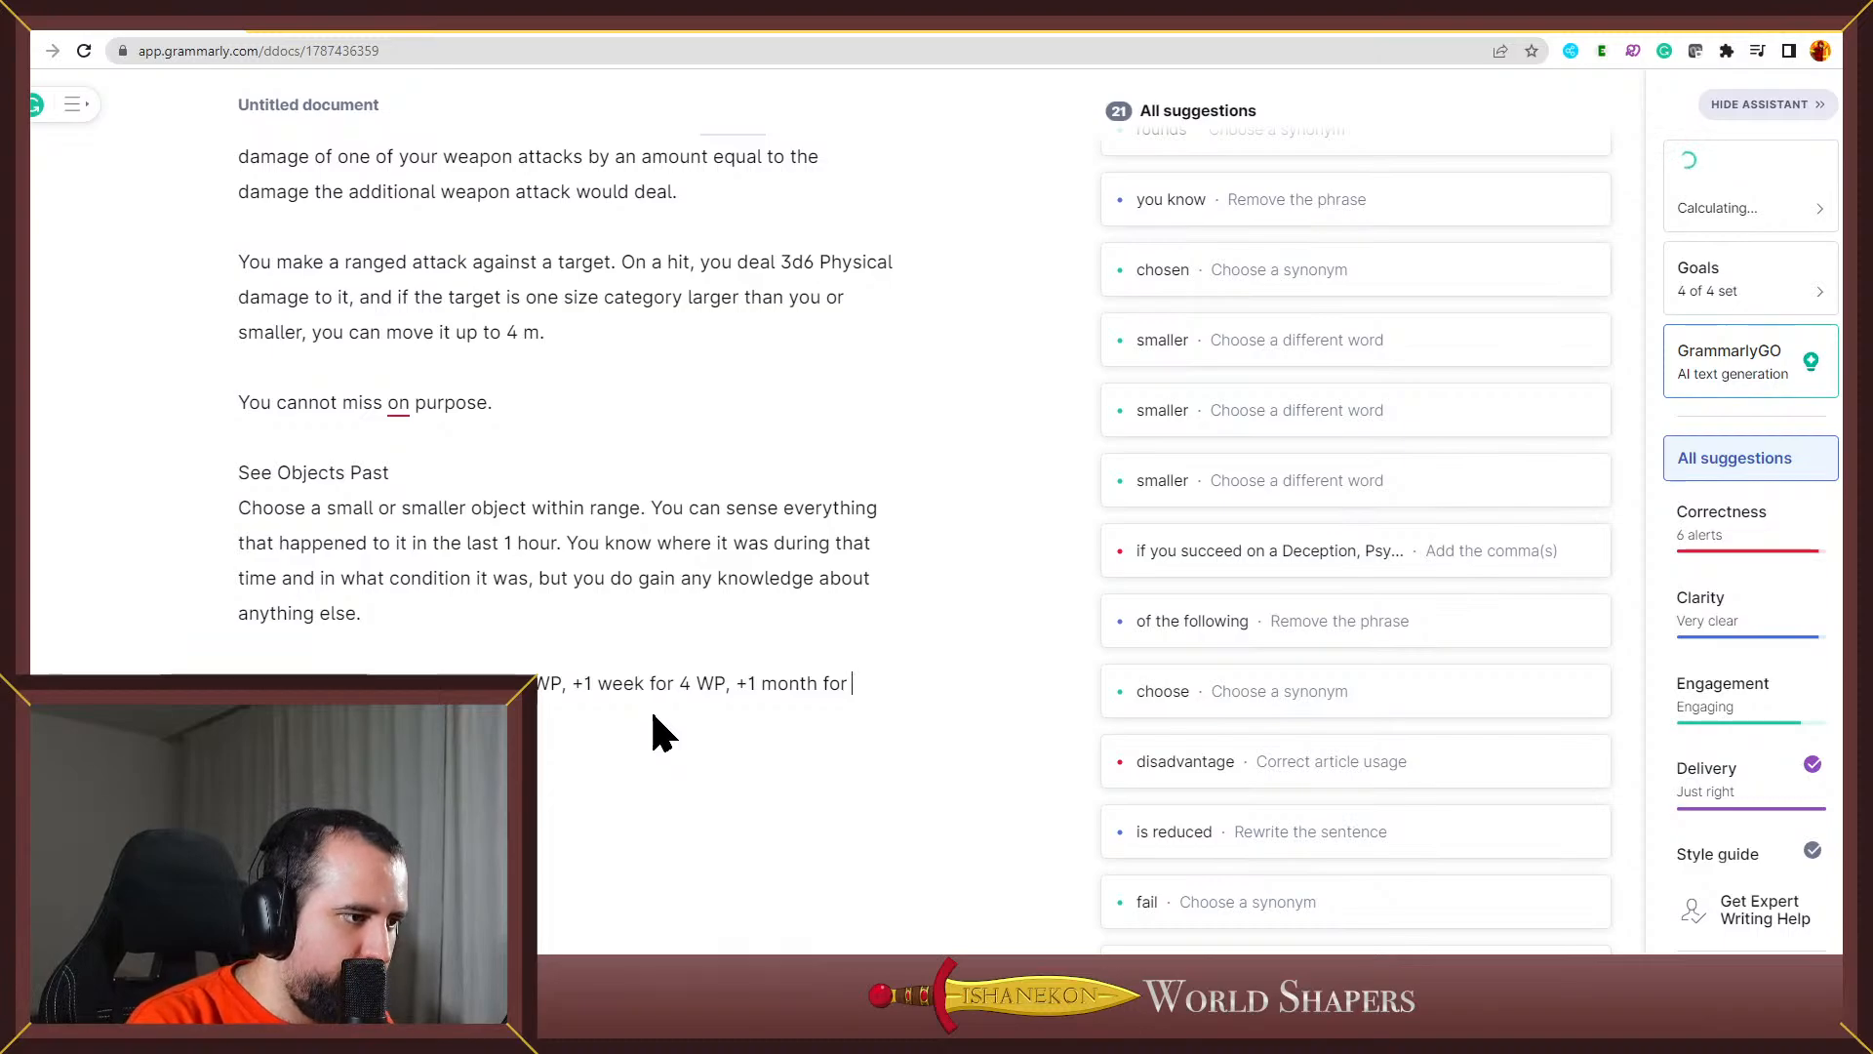
text(6)
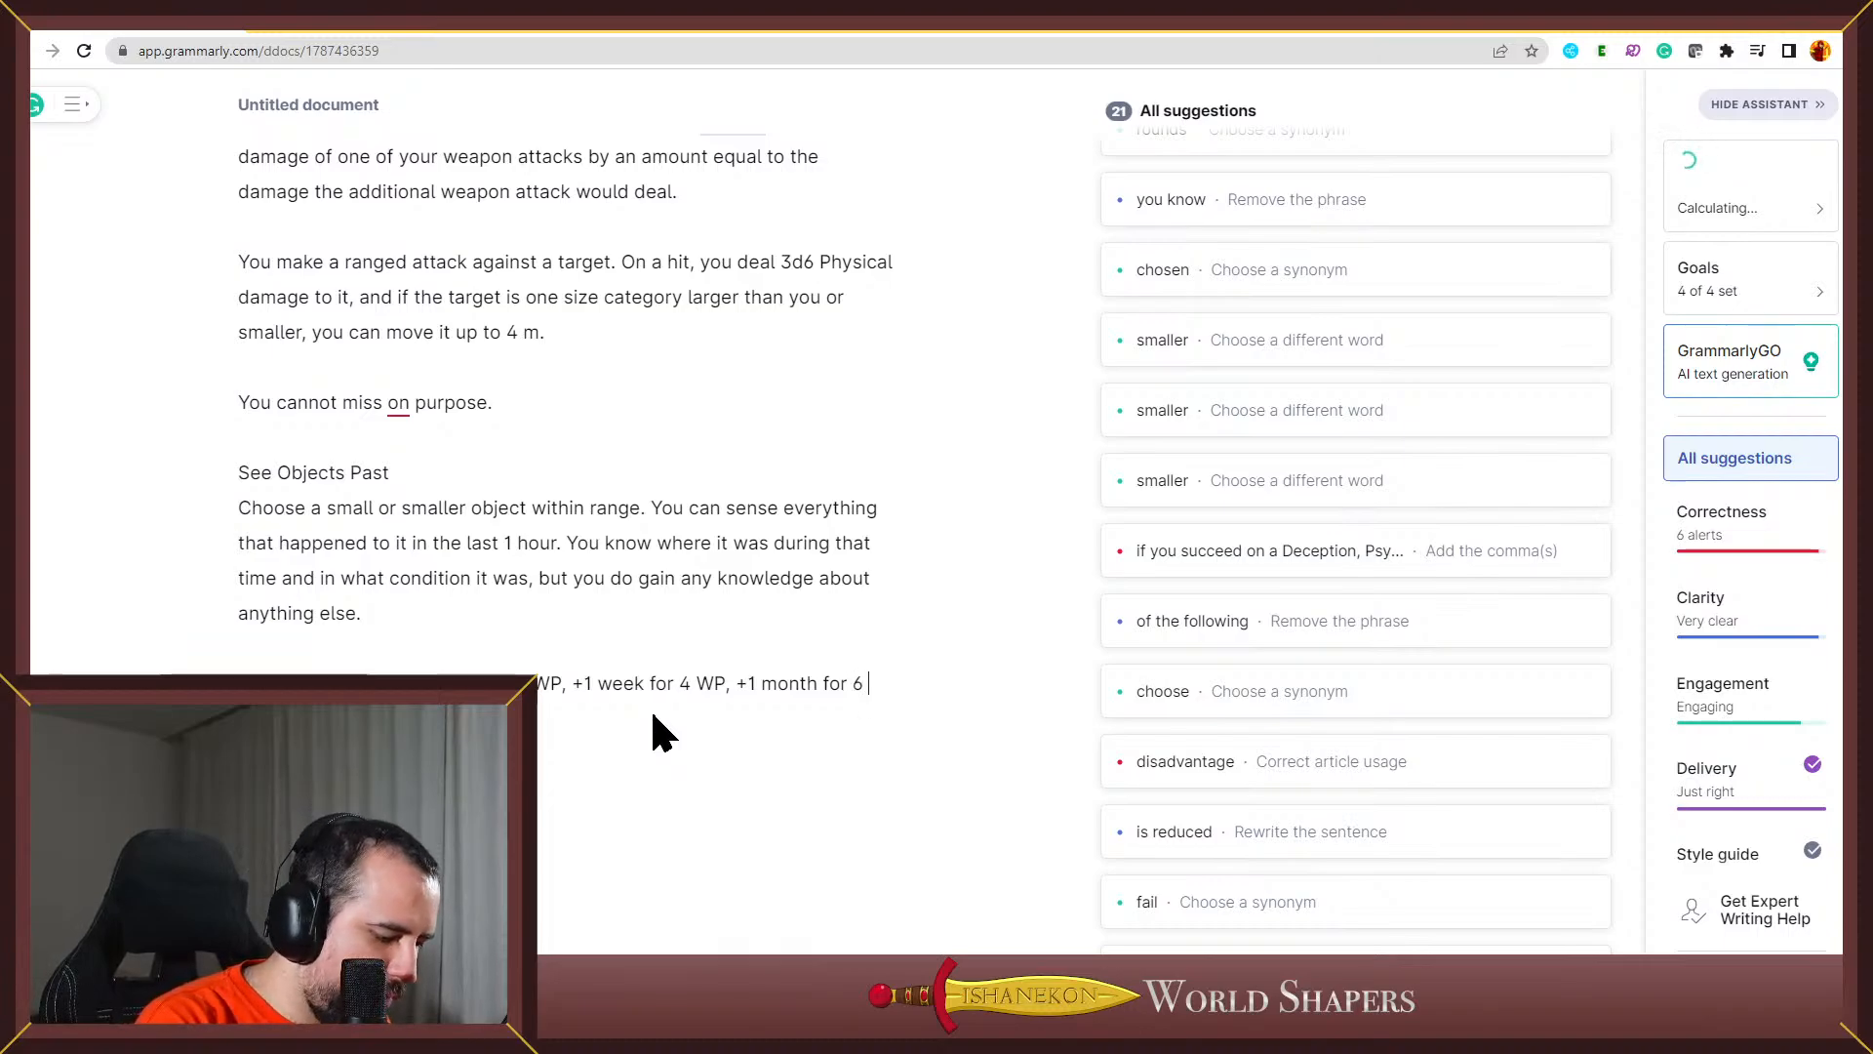
text( WP, )
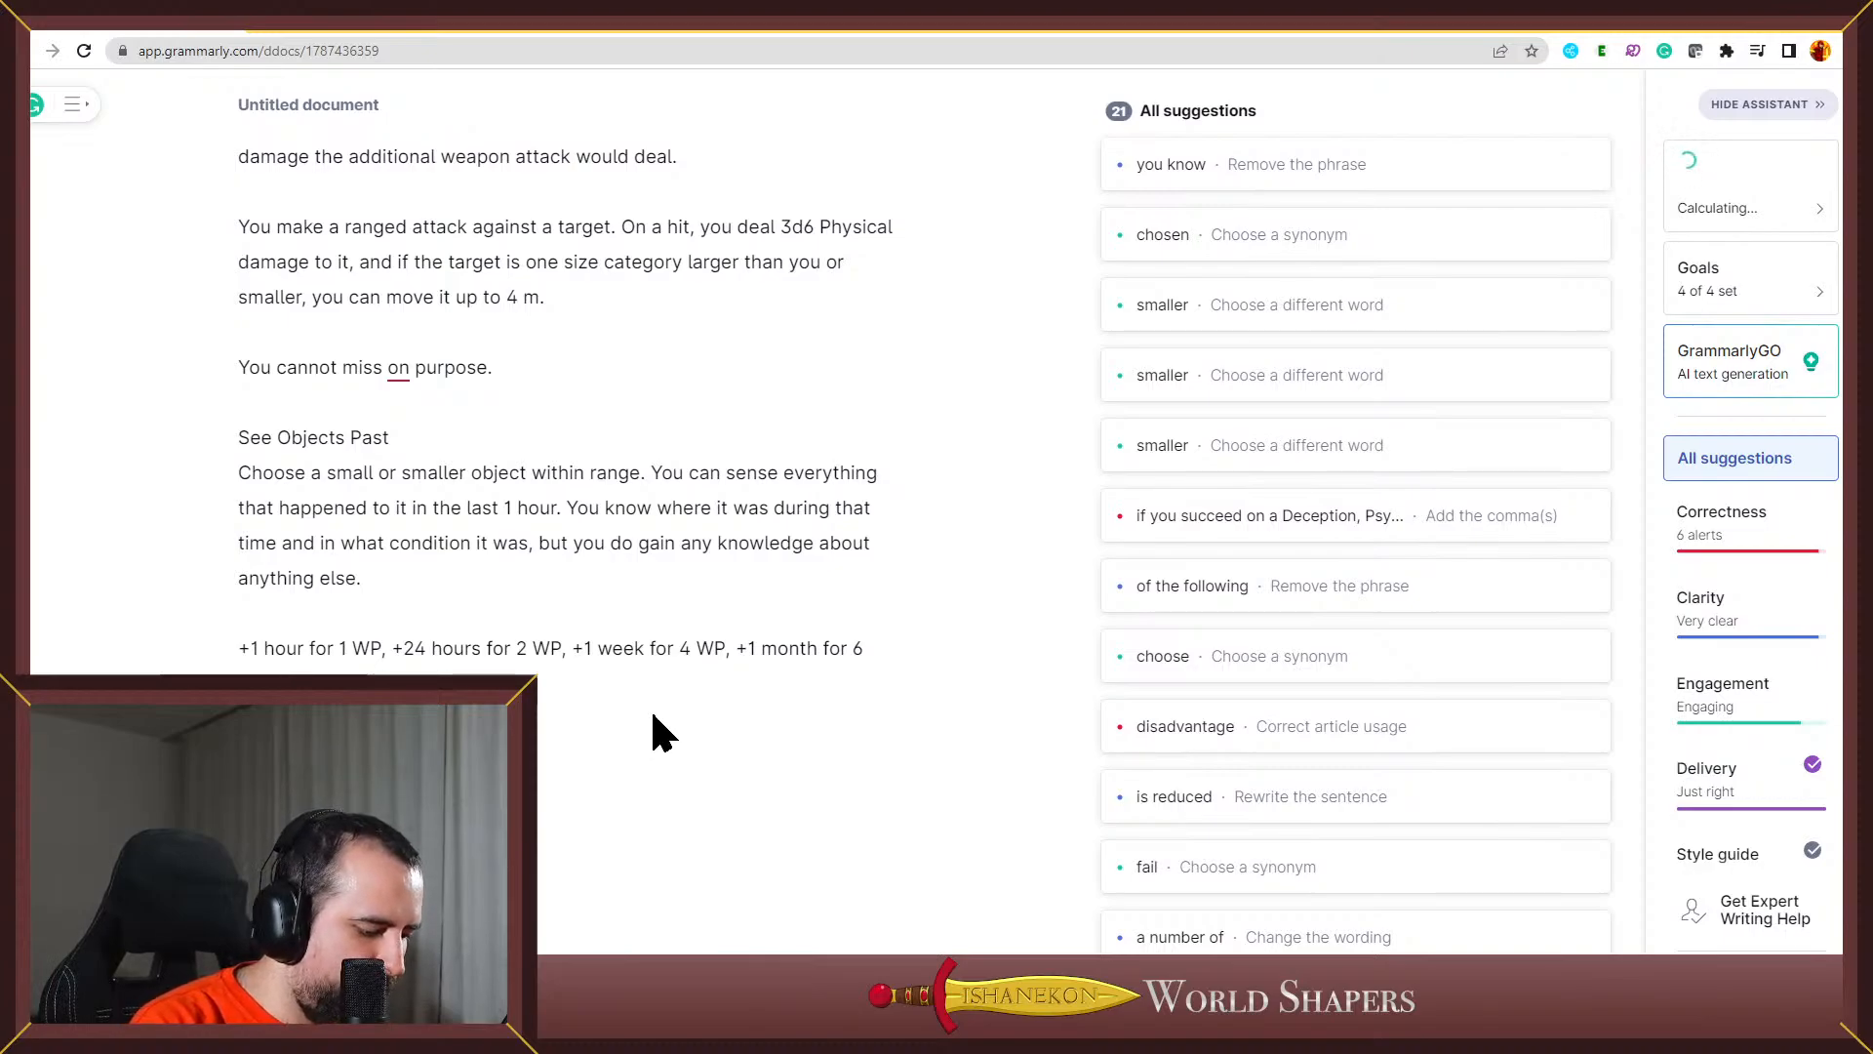
text(+1 year fo)
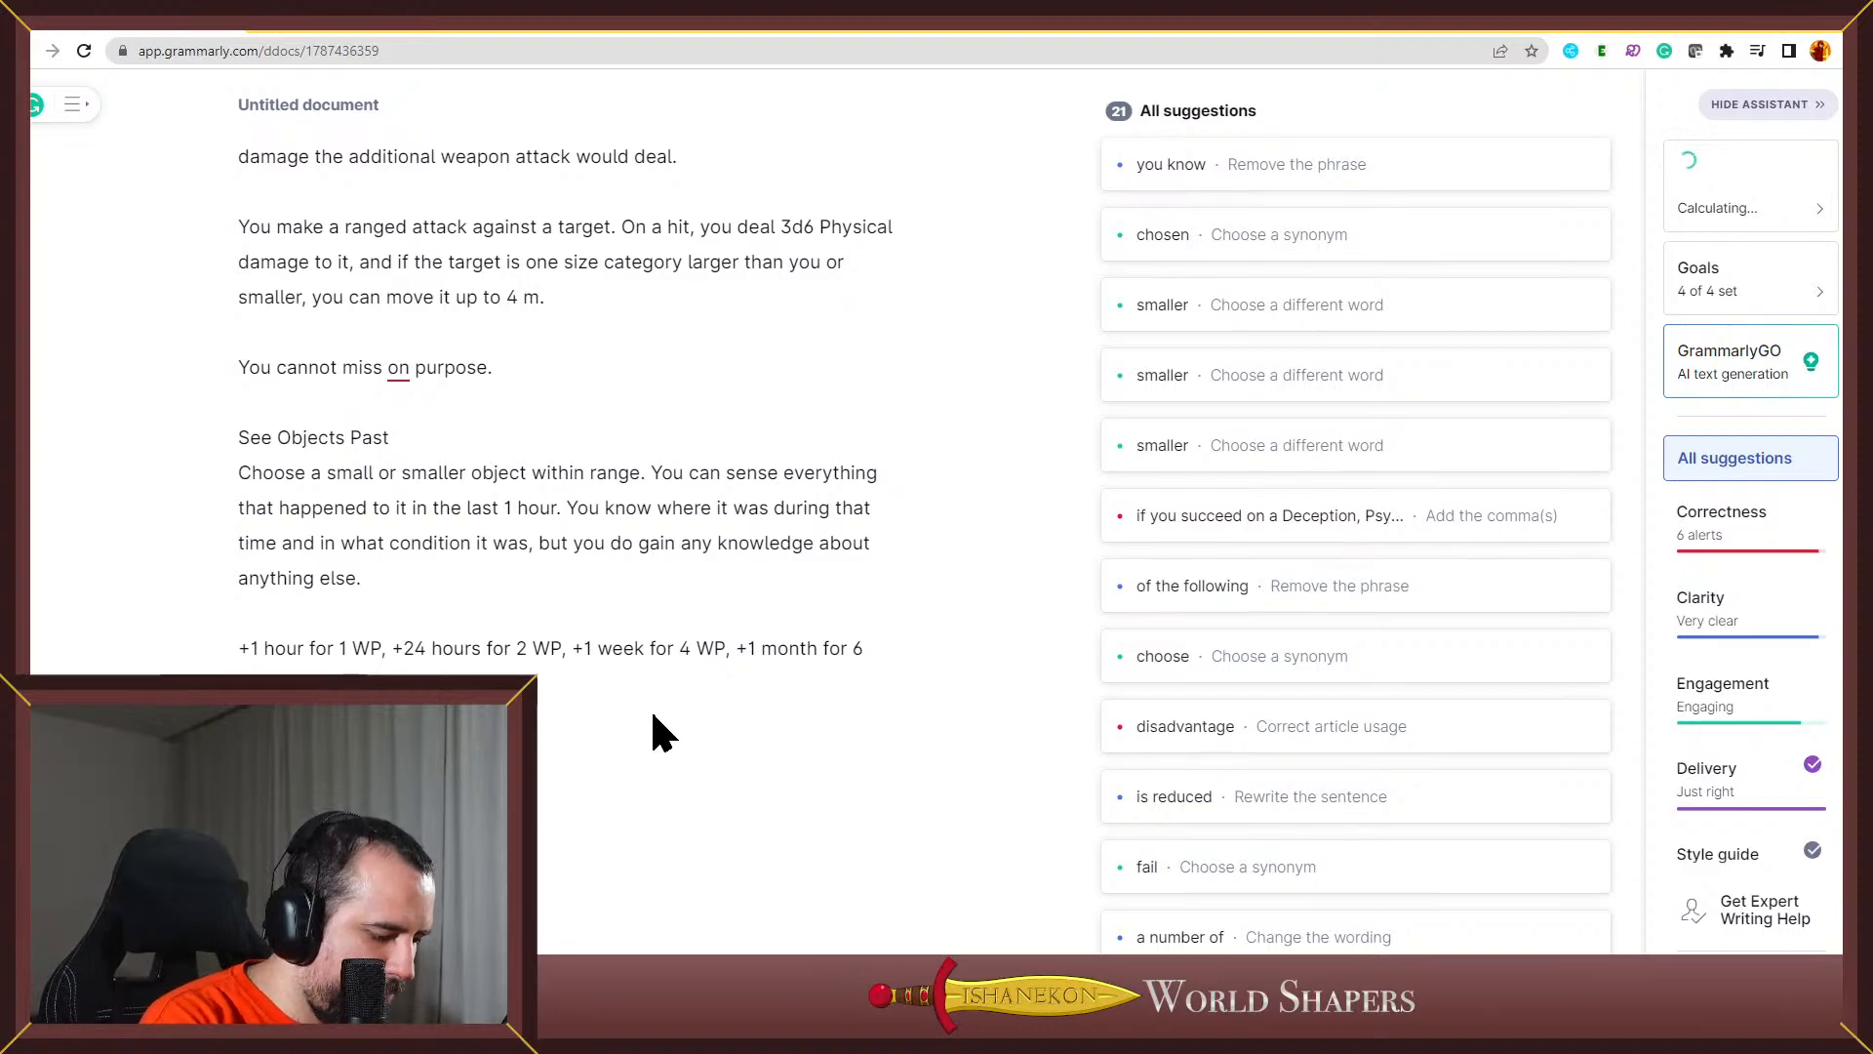
text(P,)
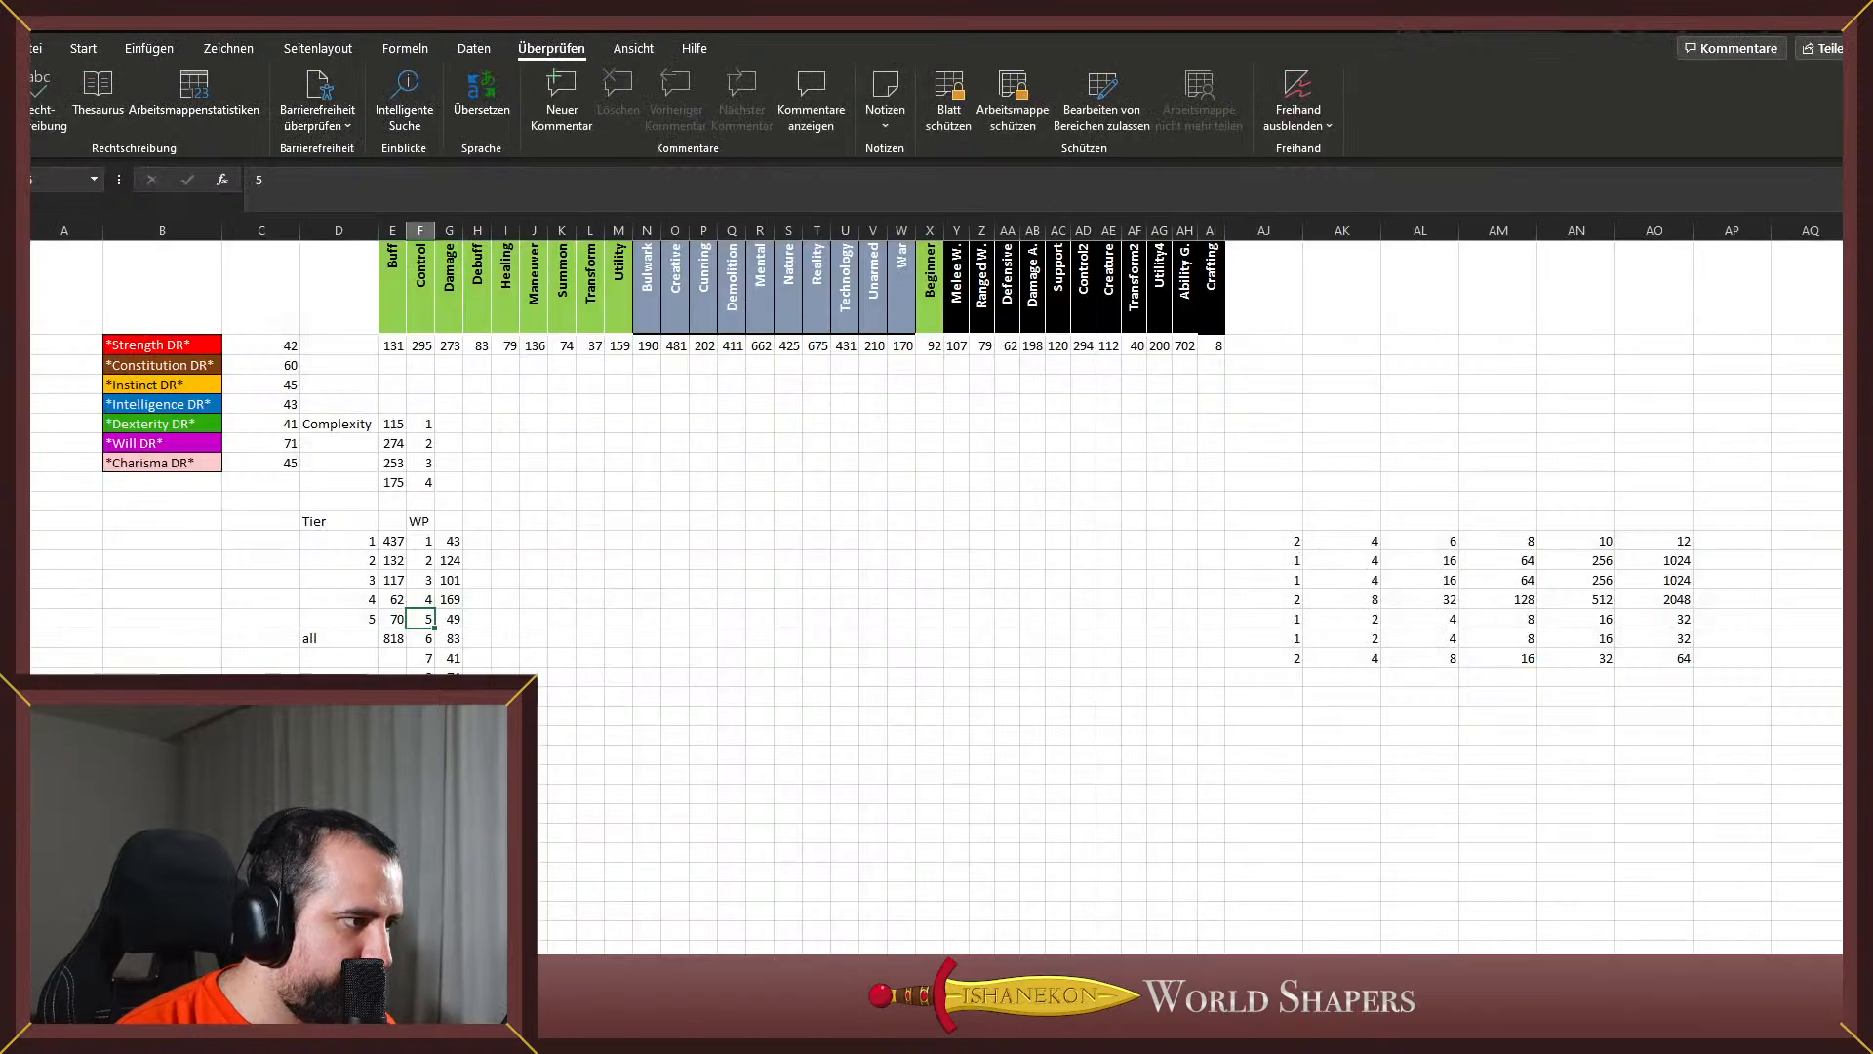
On the World Shapers abilities page, search for "size category" and copy "+1 size category for 2 WP" from Telekinetic's Up-Casting text
key(alt+Tab)
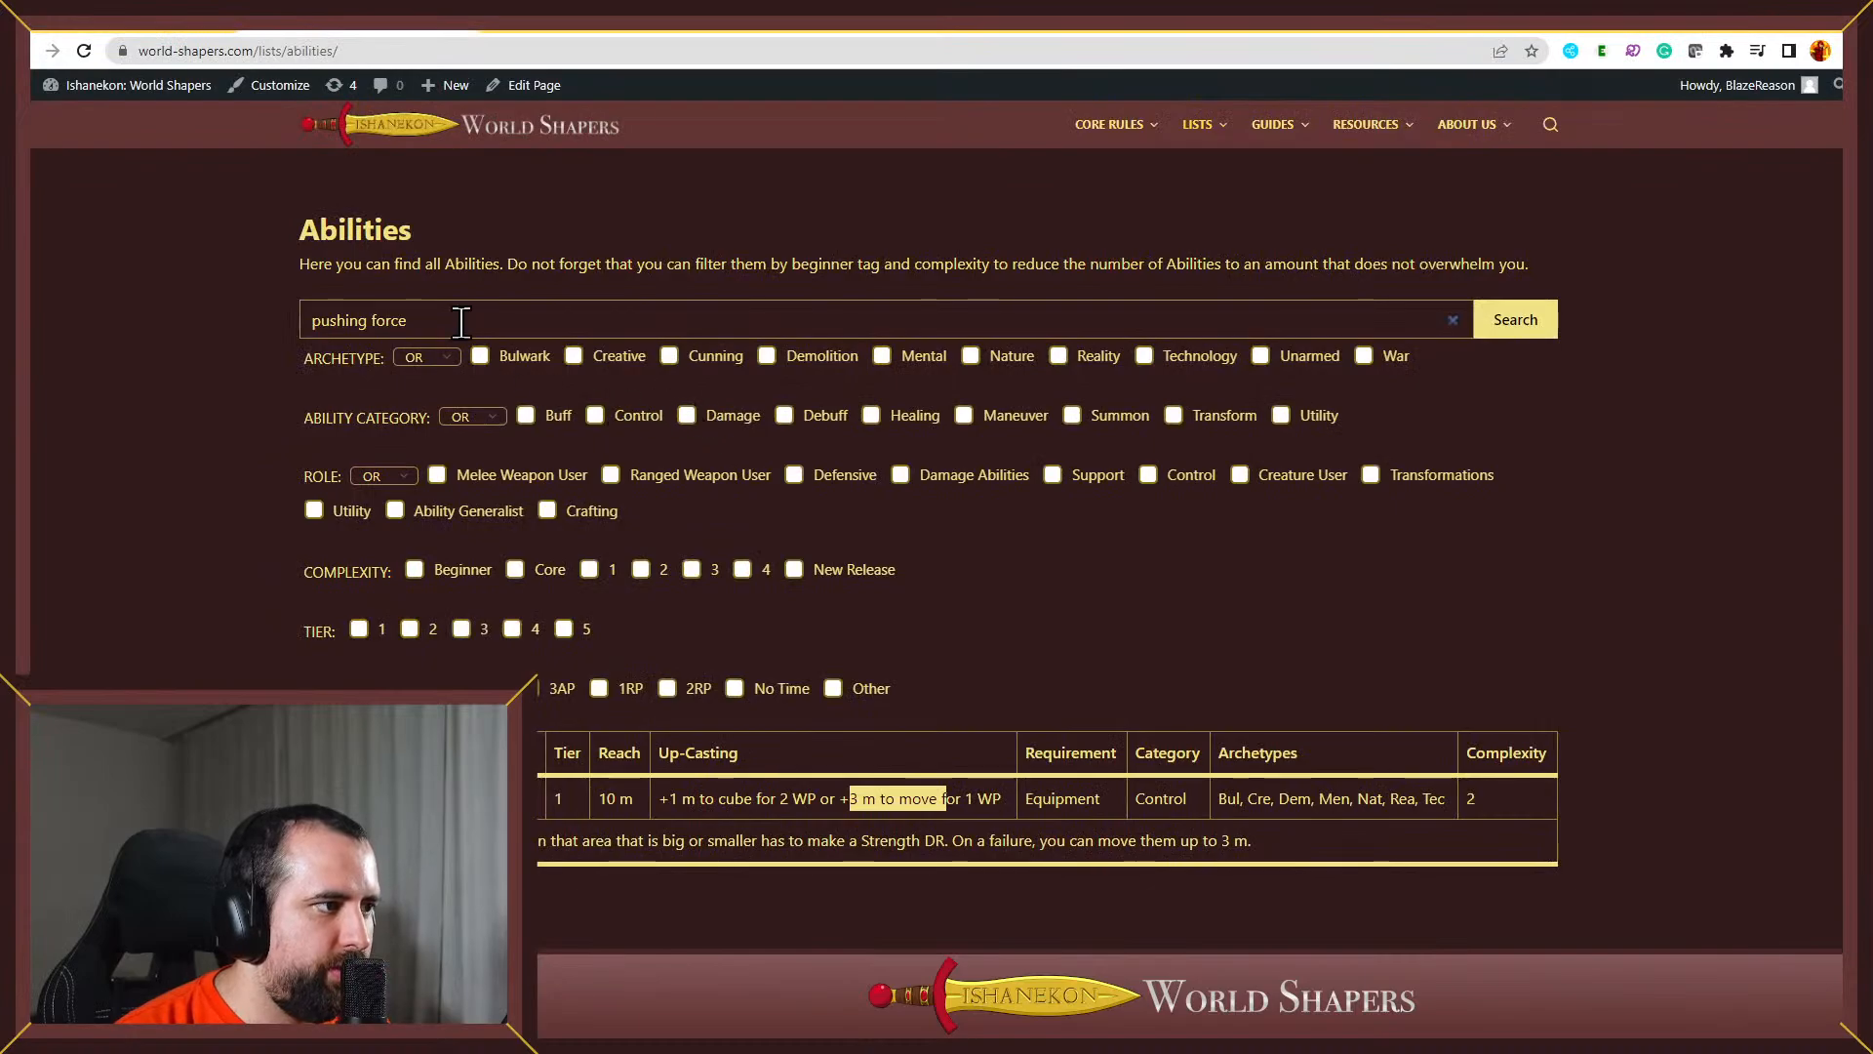
drag(460, 322, 31, 347)
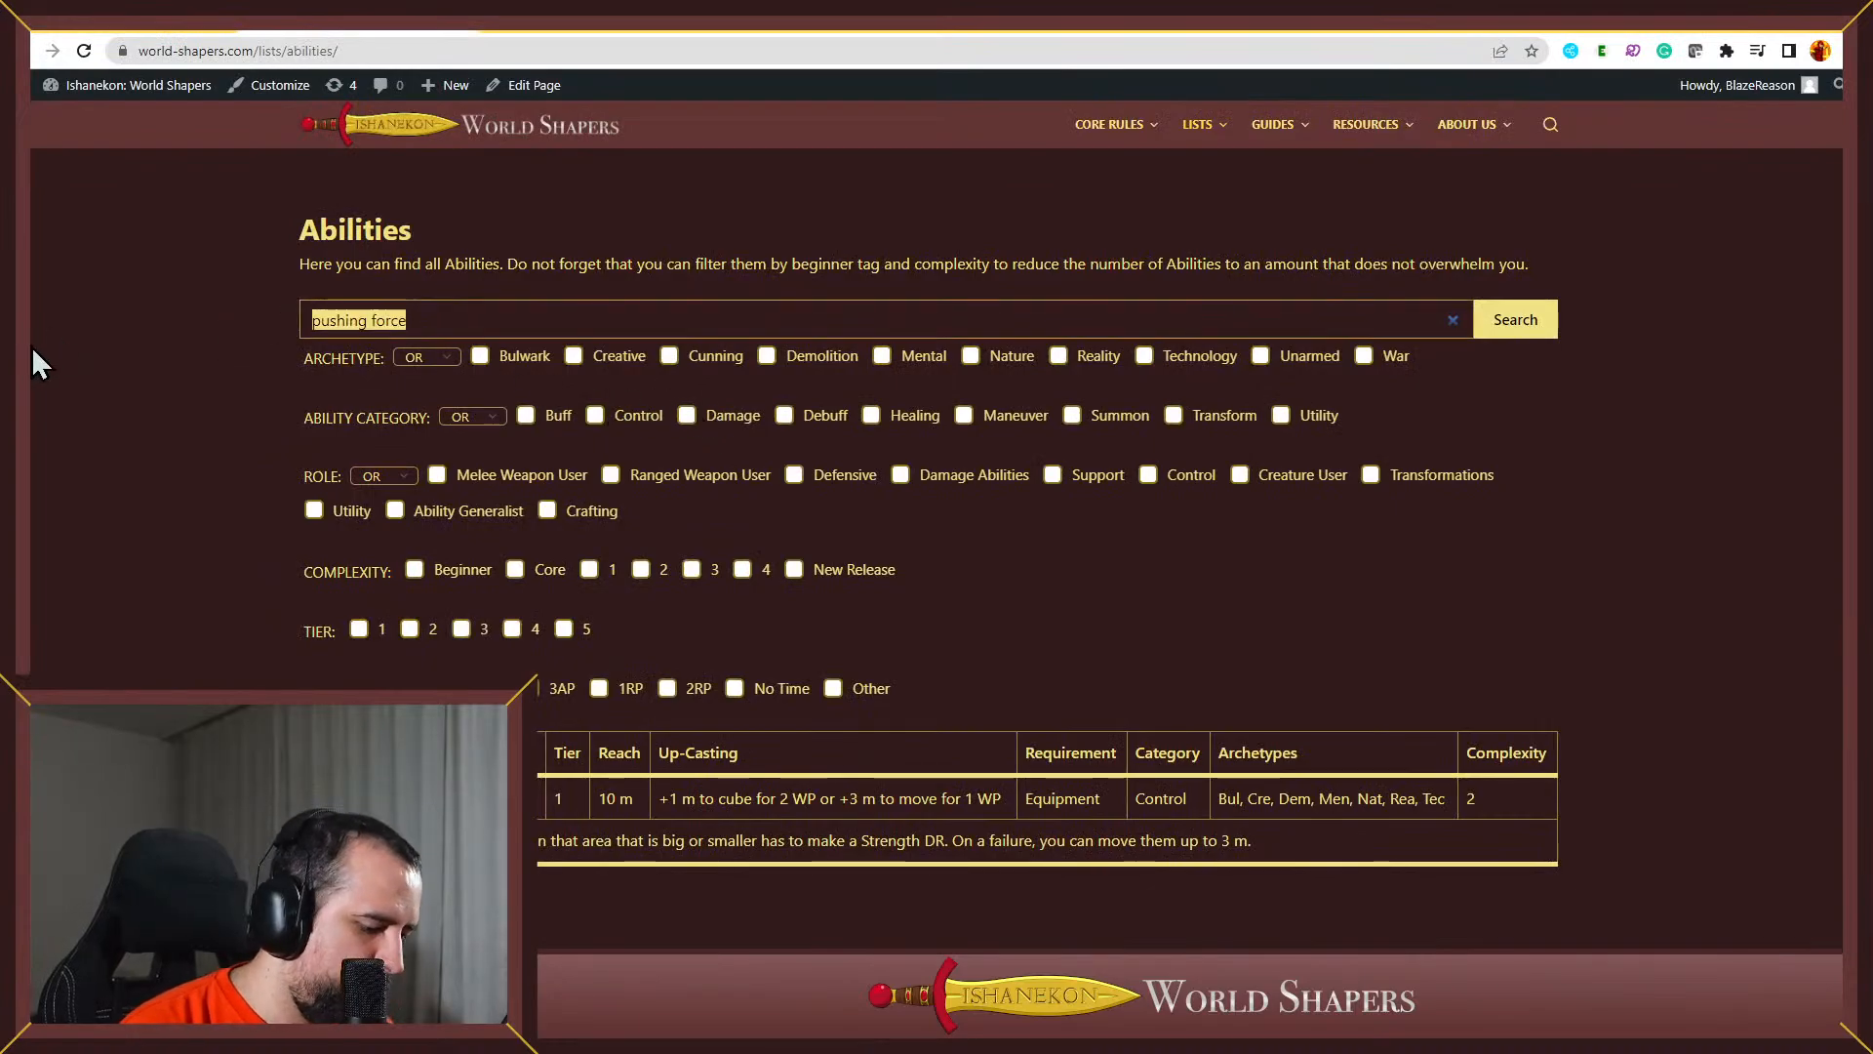
text(size category)
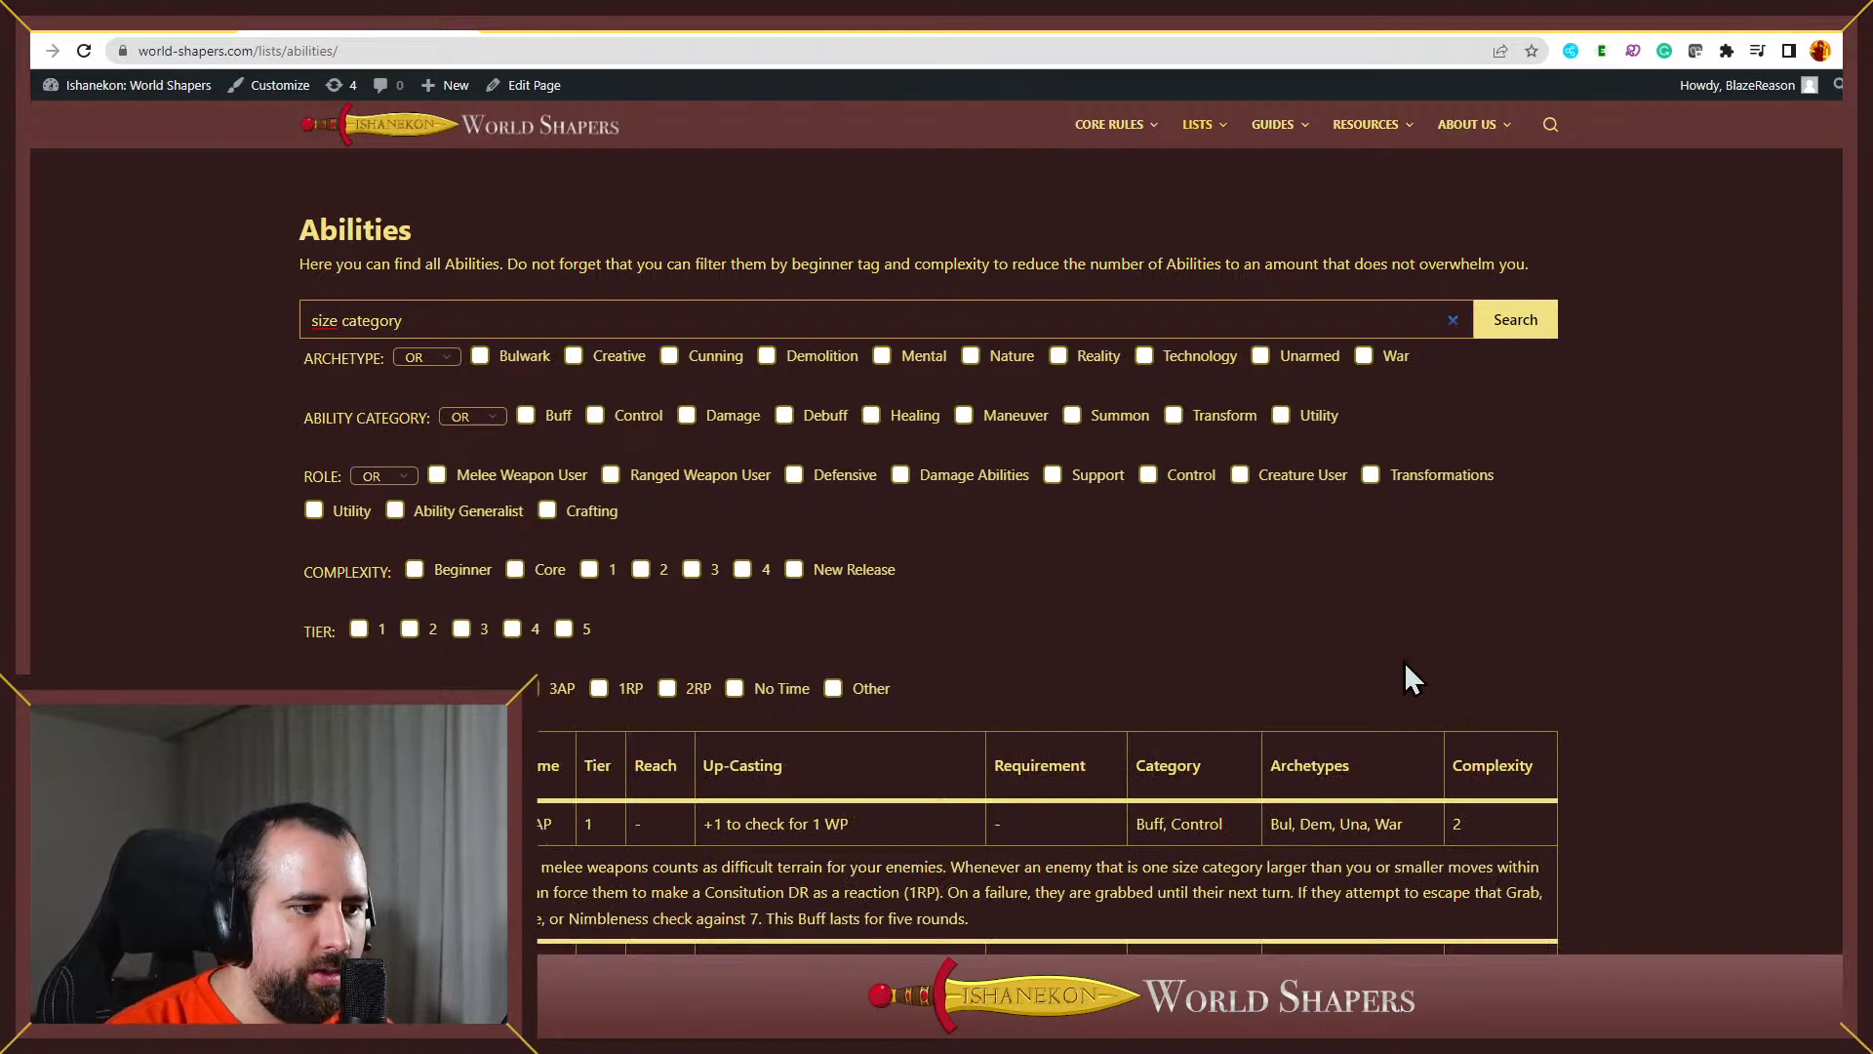
scroll(1210, 636, down, 8)
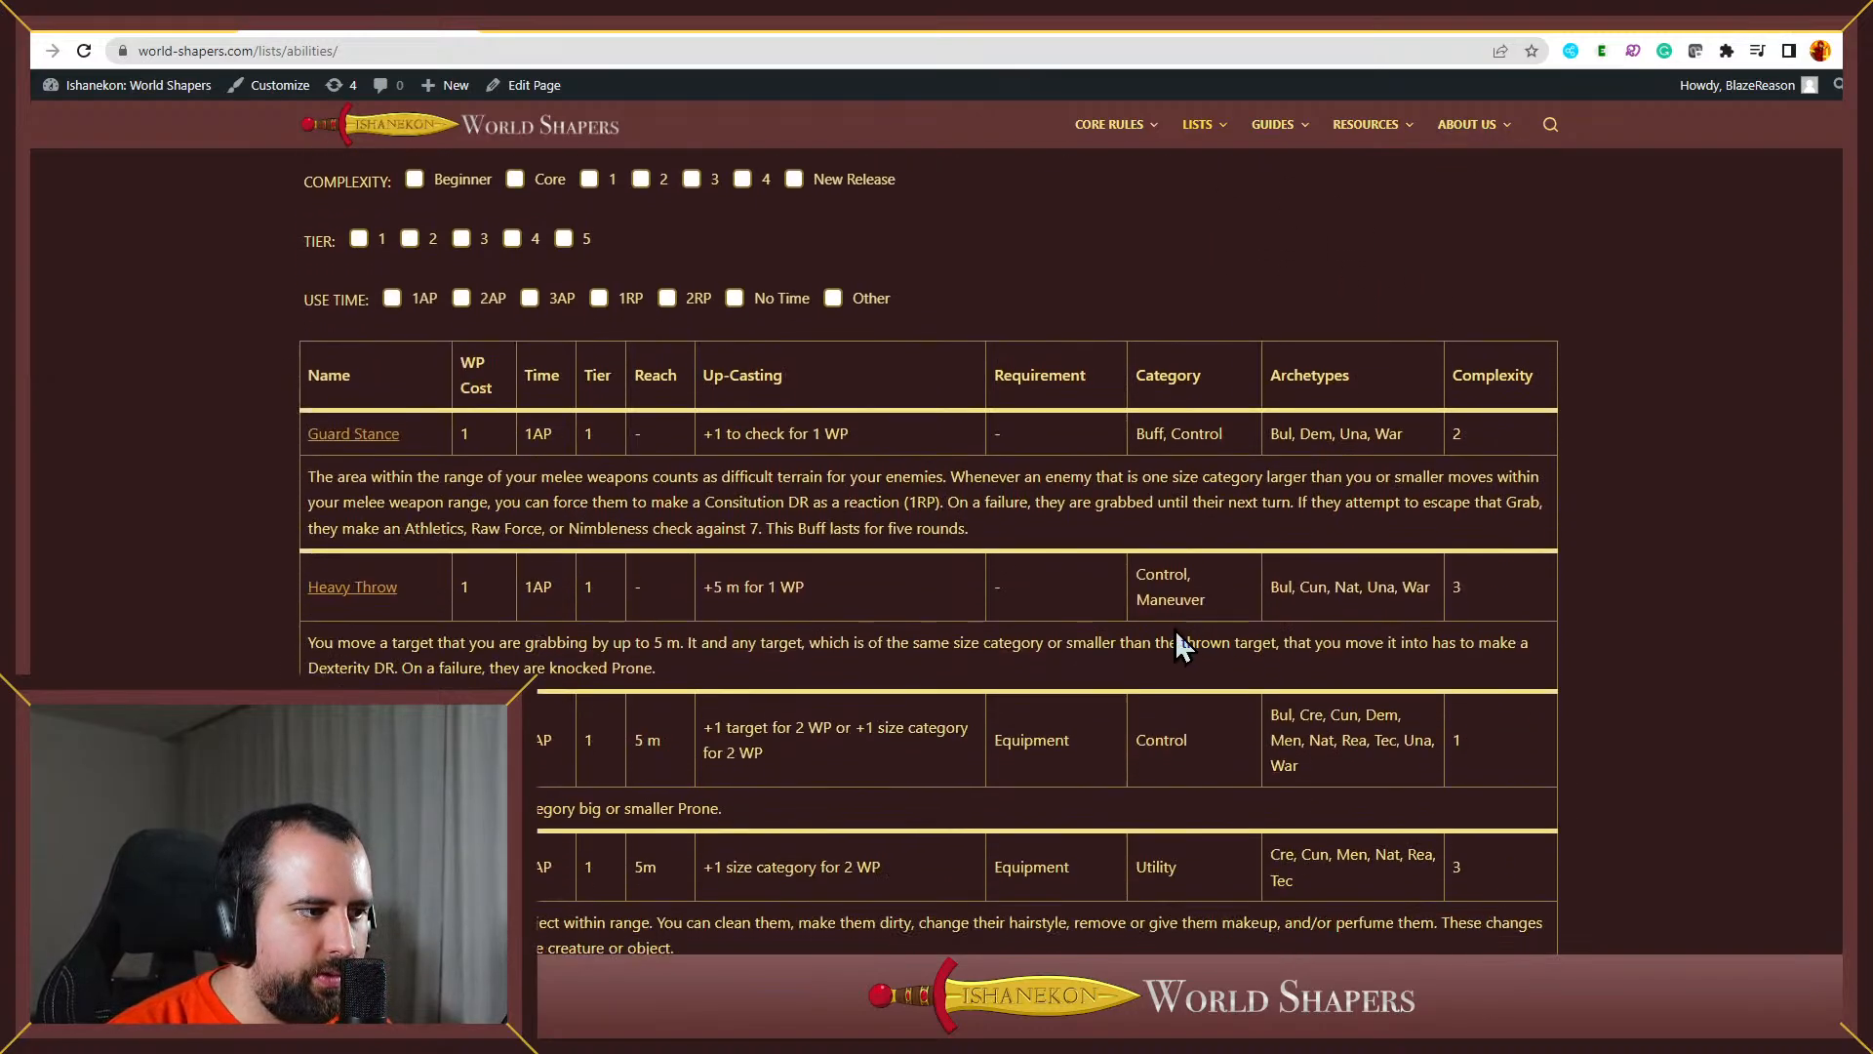
scroll(1075, 704, down, 5)
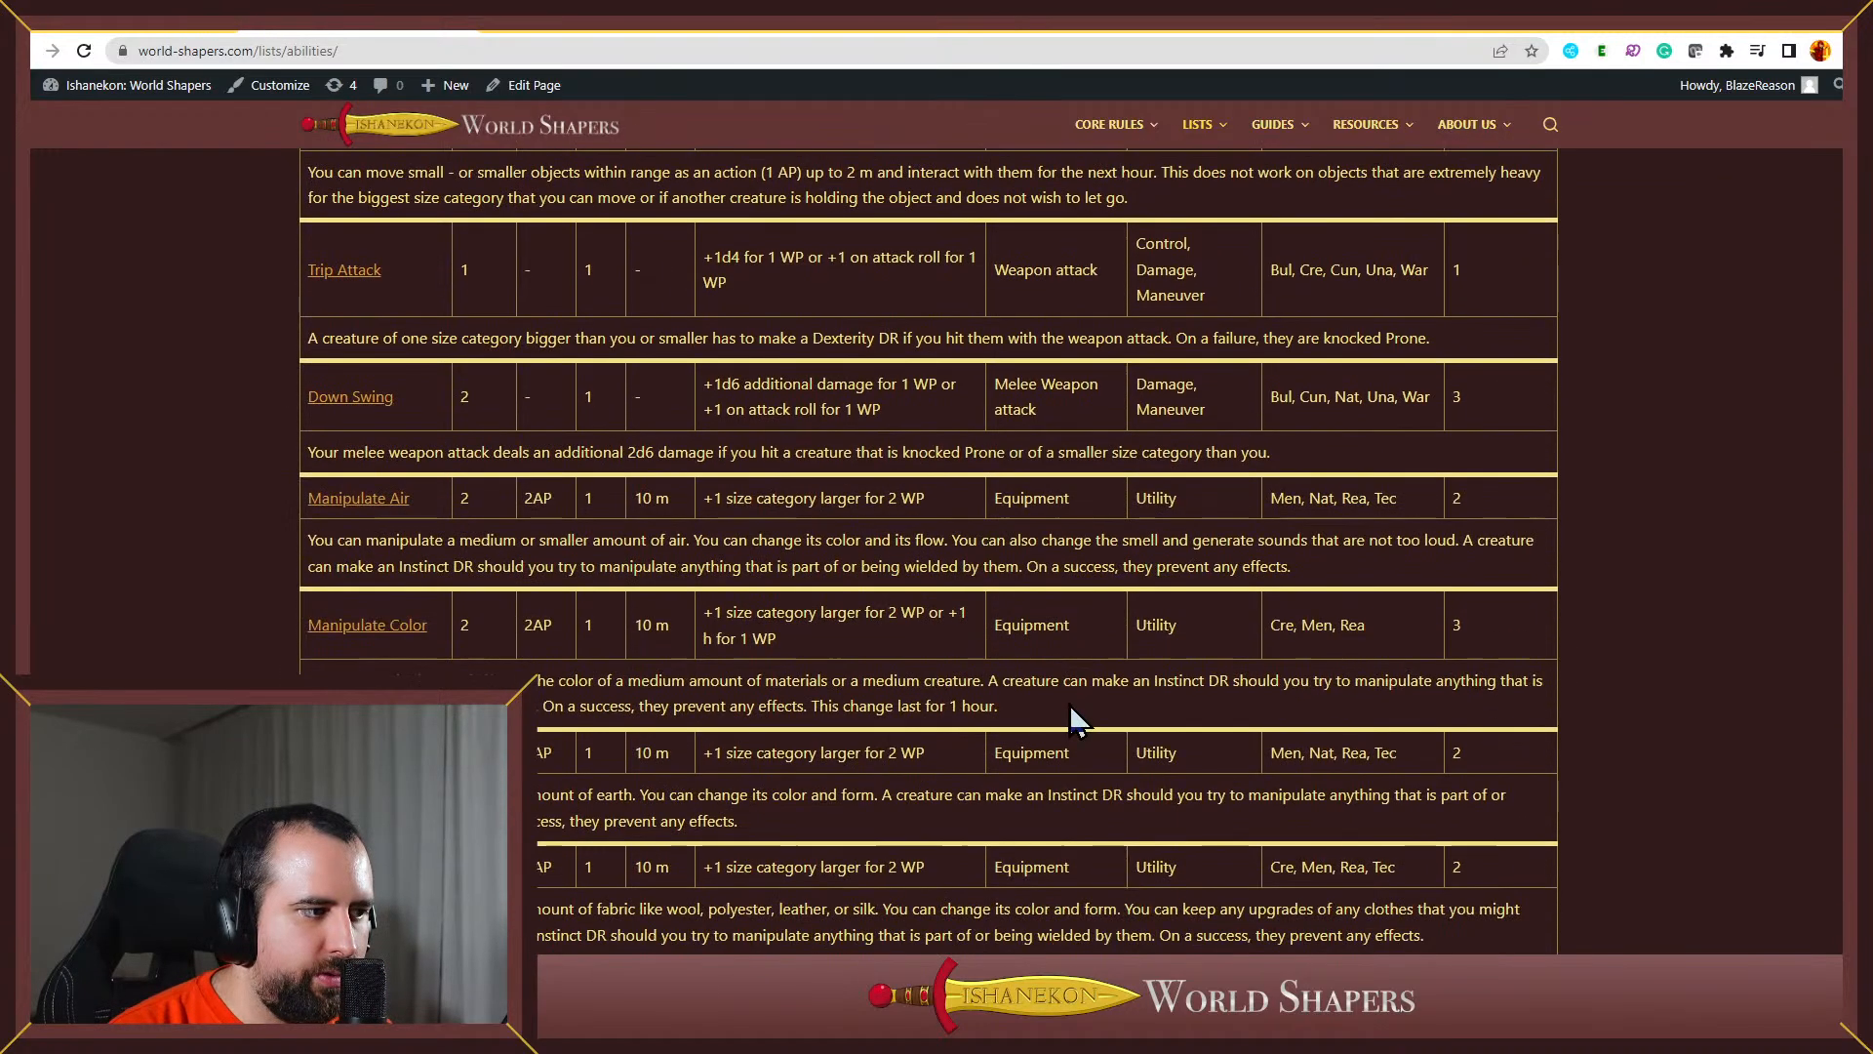
scroll(1058, 708, up, 3)
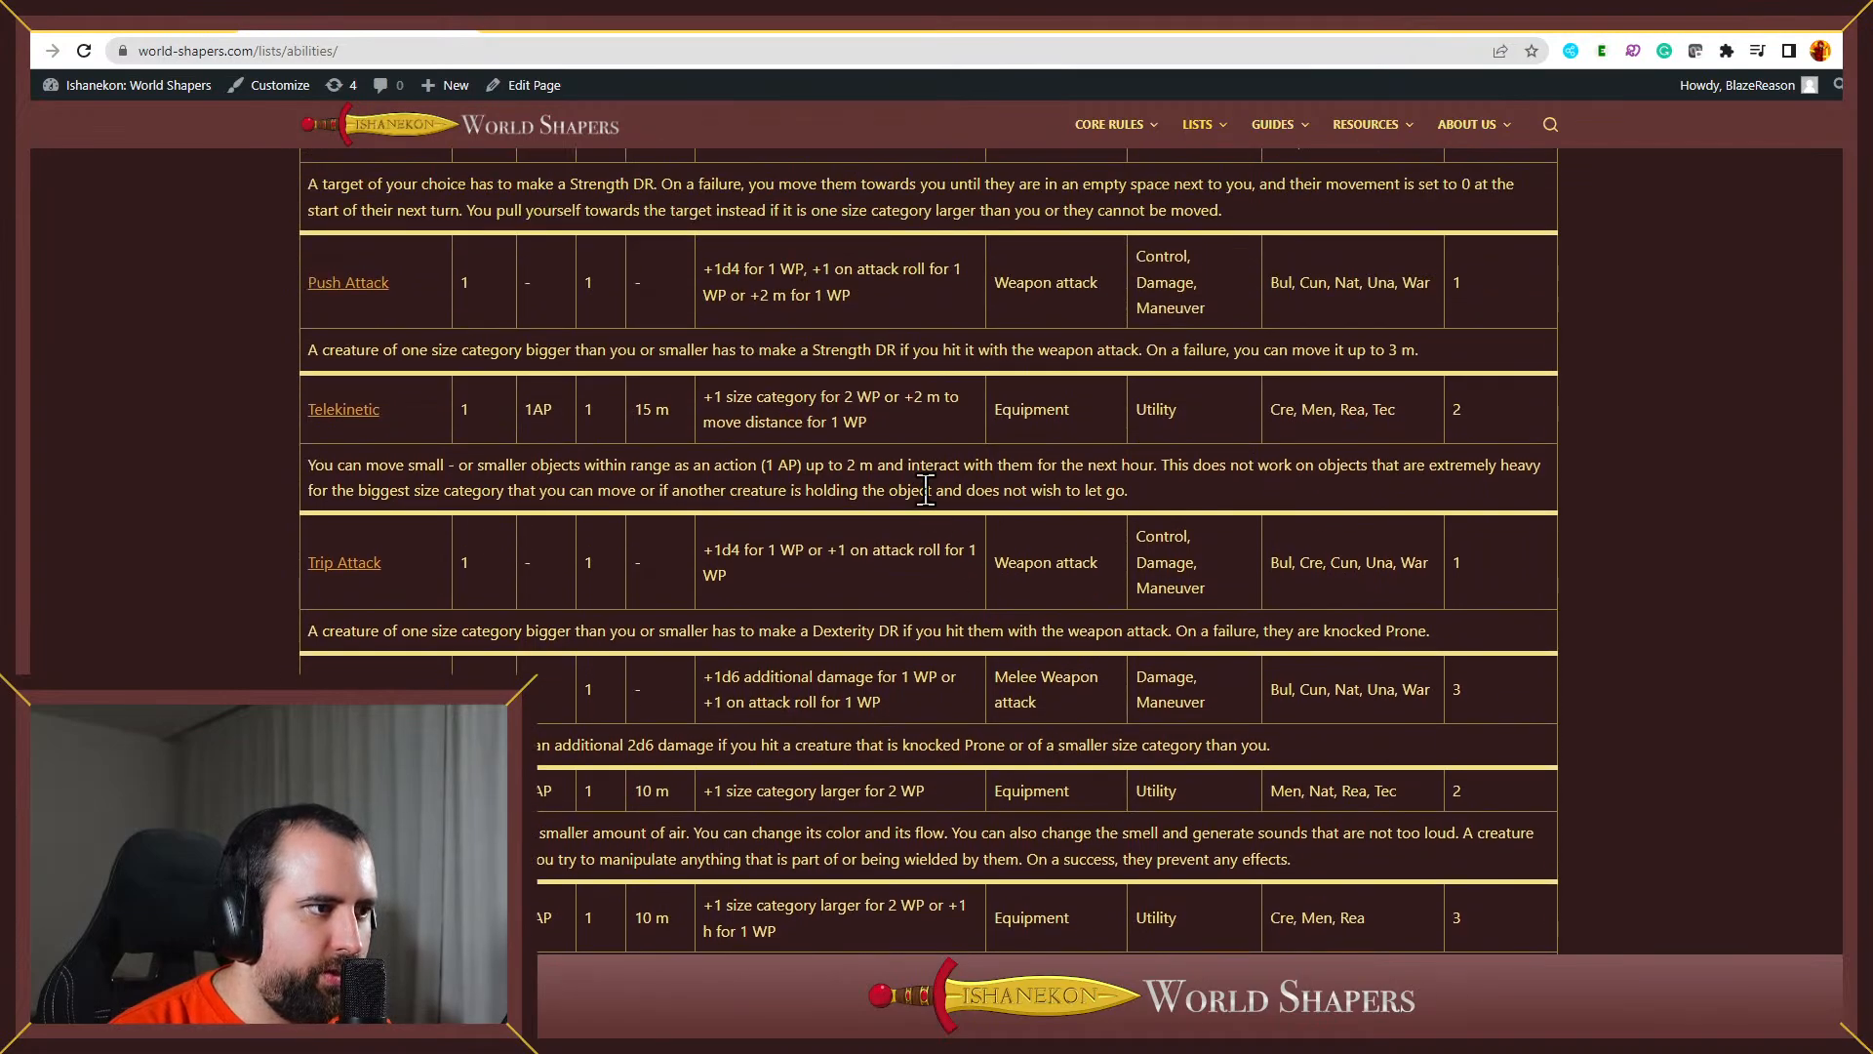
drag(709, 400, 880, 400)
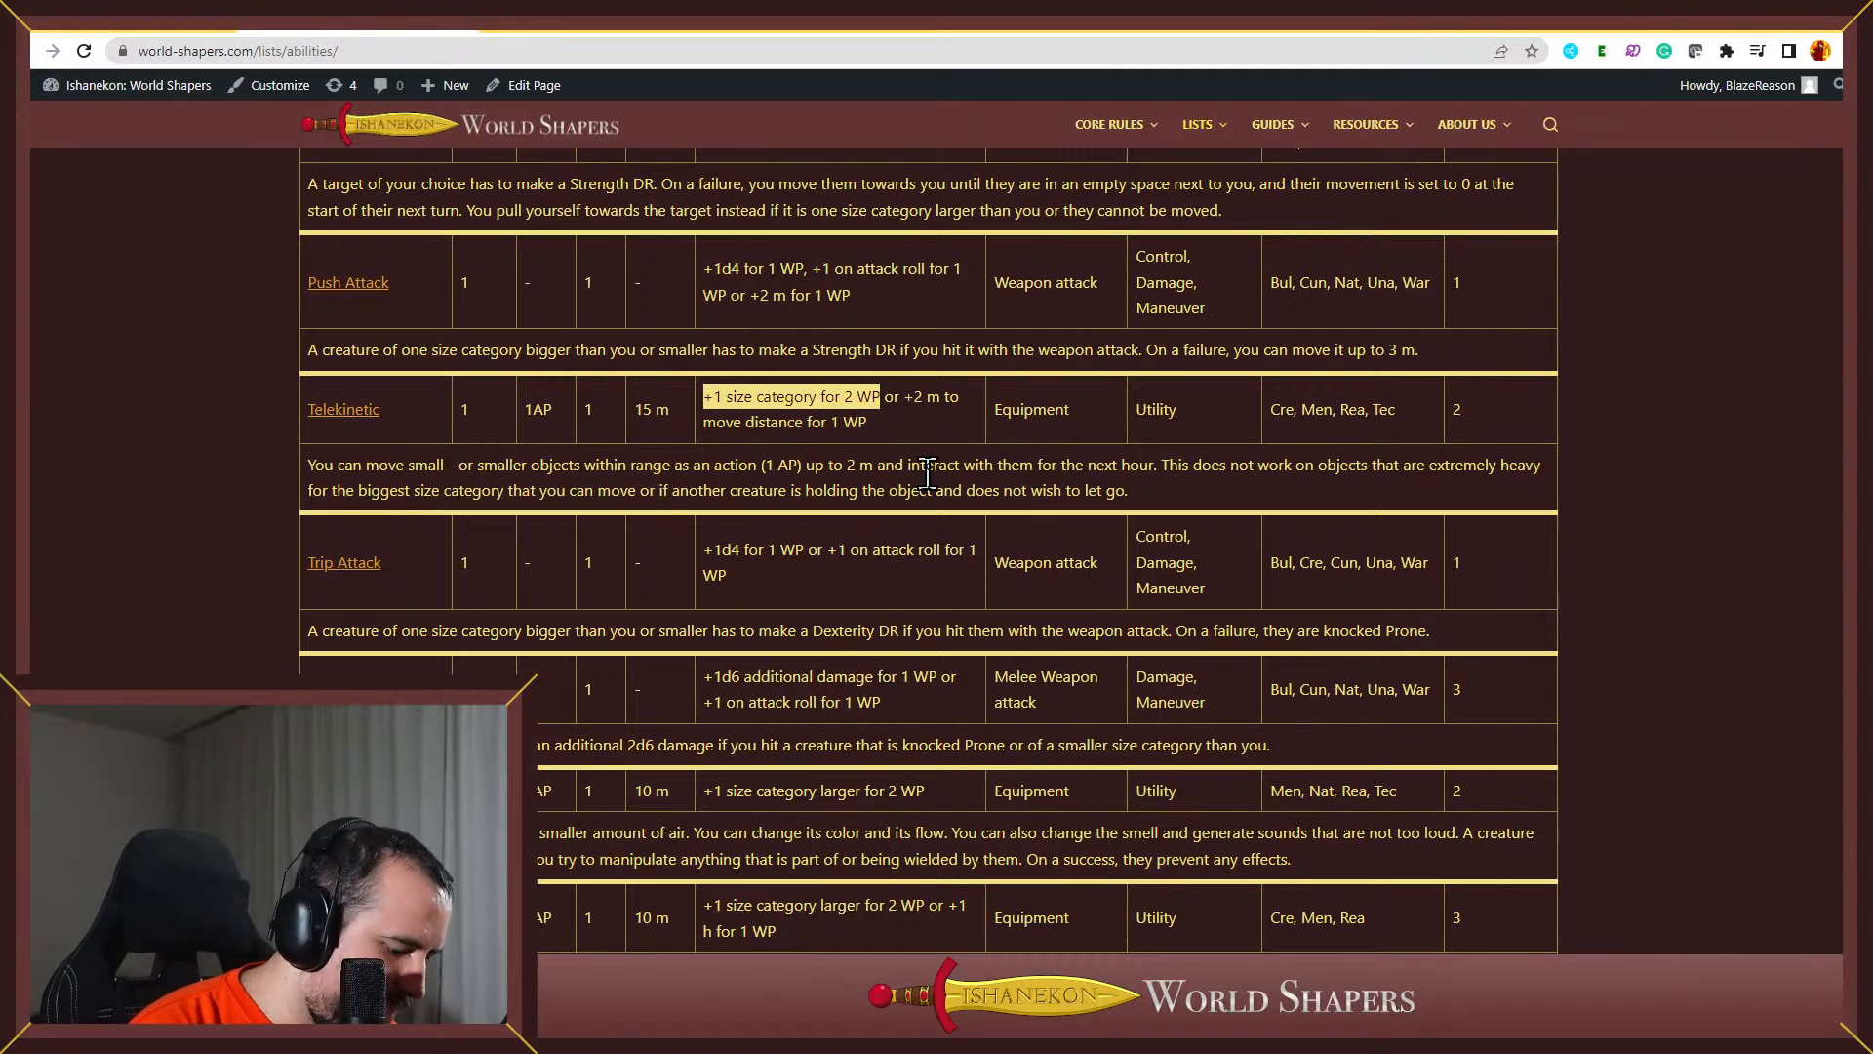
Return to the Grammarly document and paste "+1 size category for 2 WP" at the end of the upcasting line
click(1759, 33)
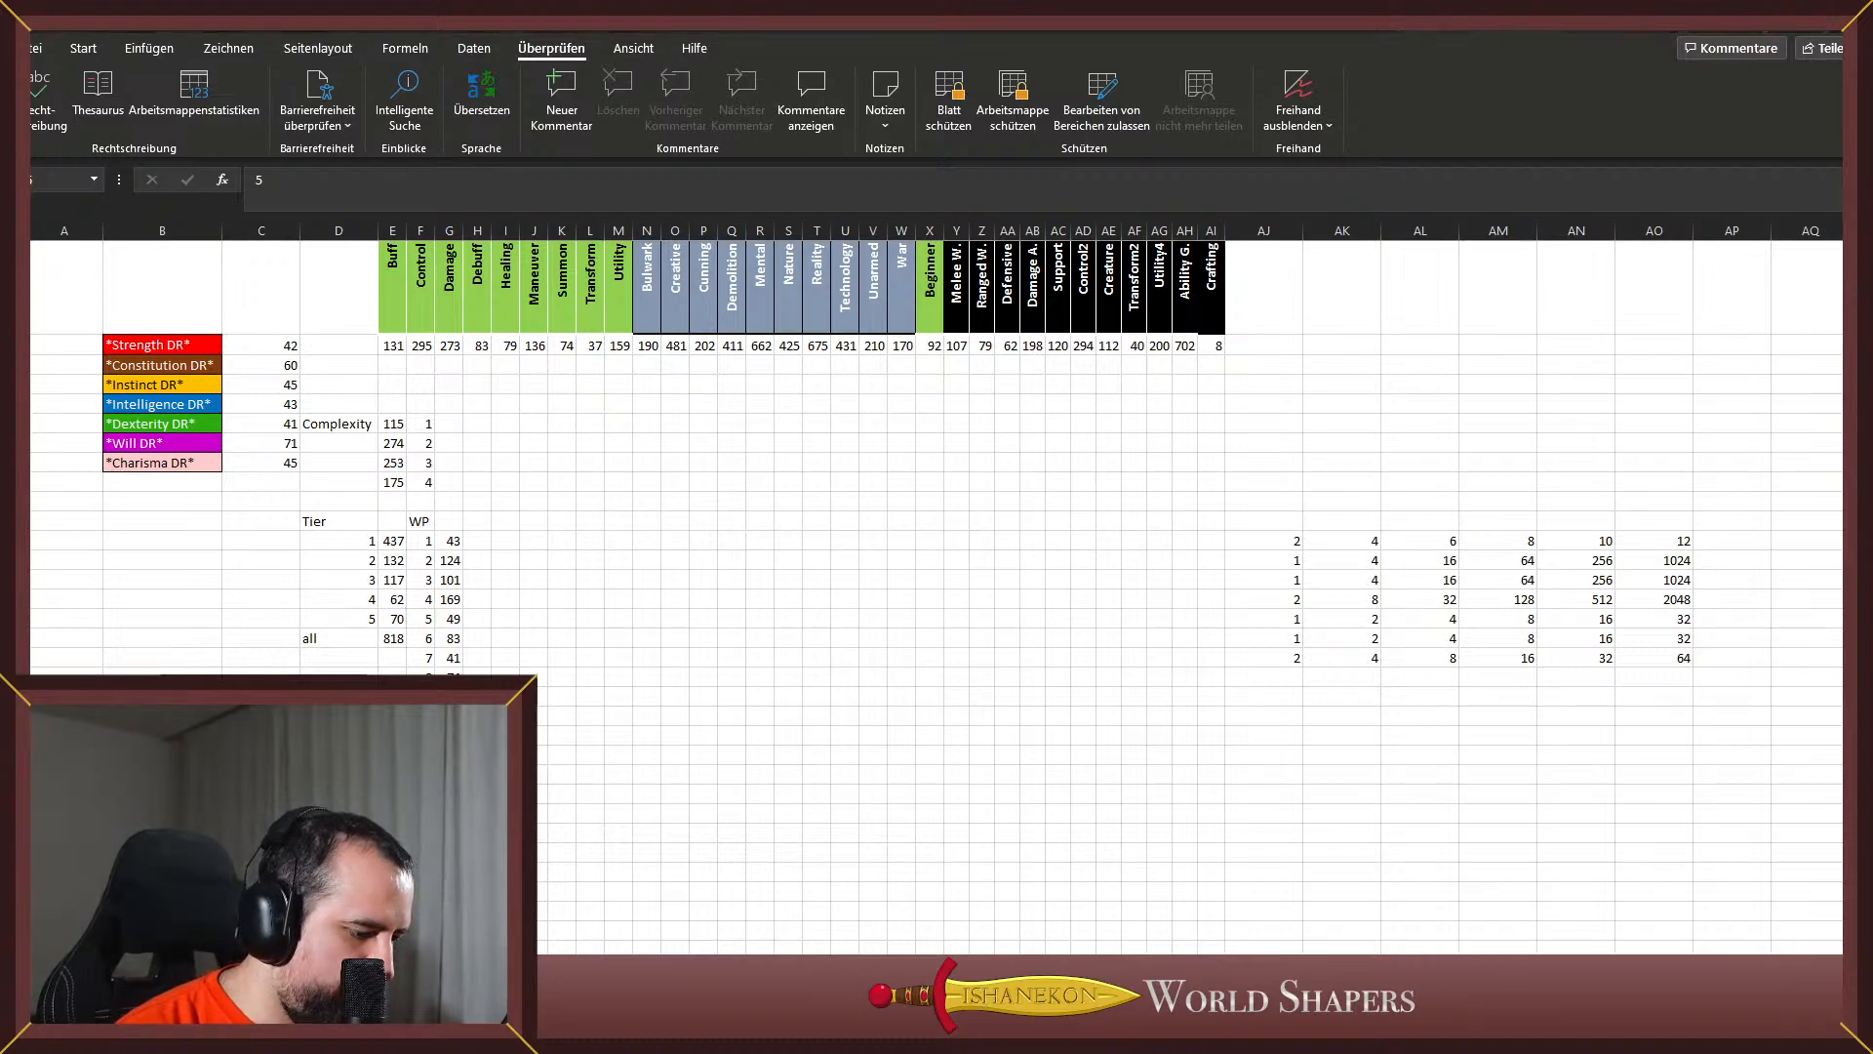
key(alt+Tab)
click(122, 26)
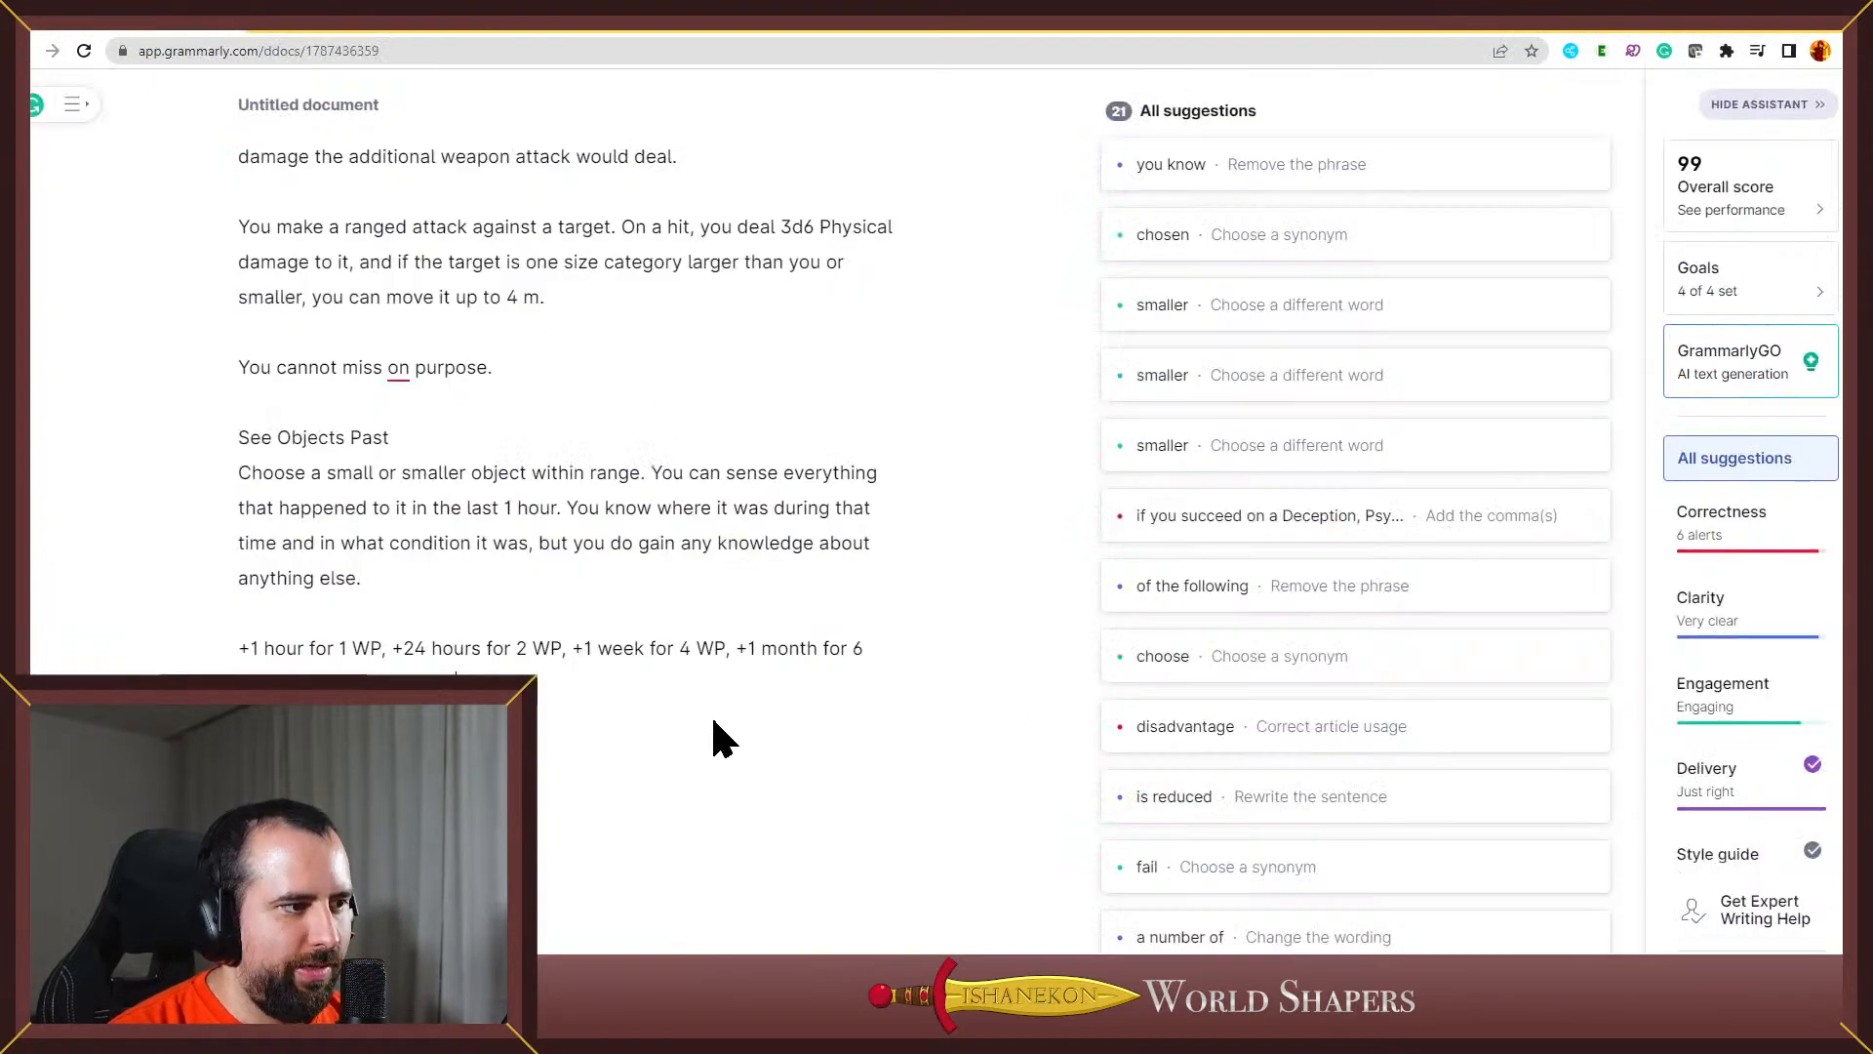
click(543, 719)
key(ctrl+v)
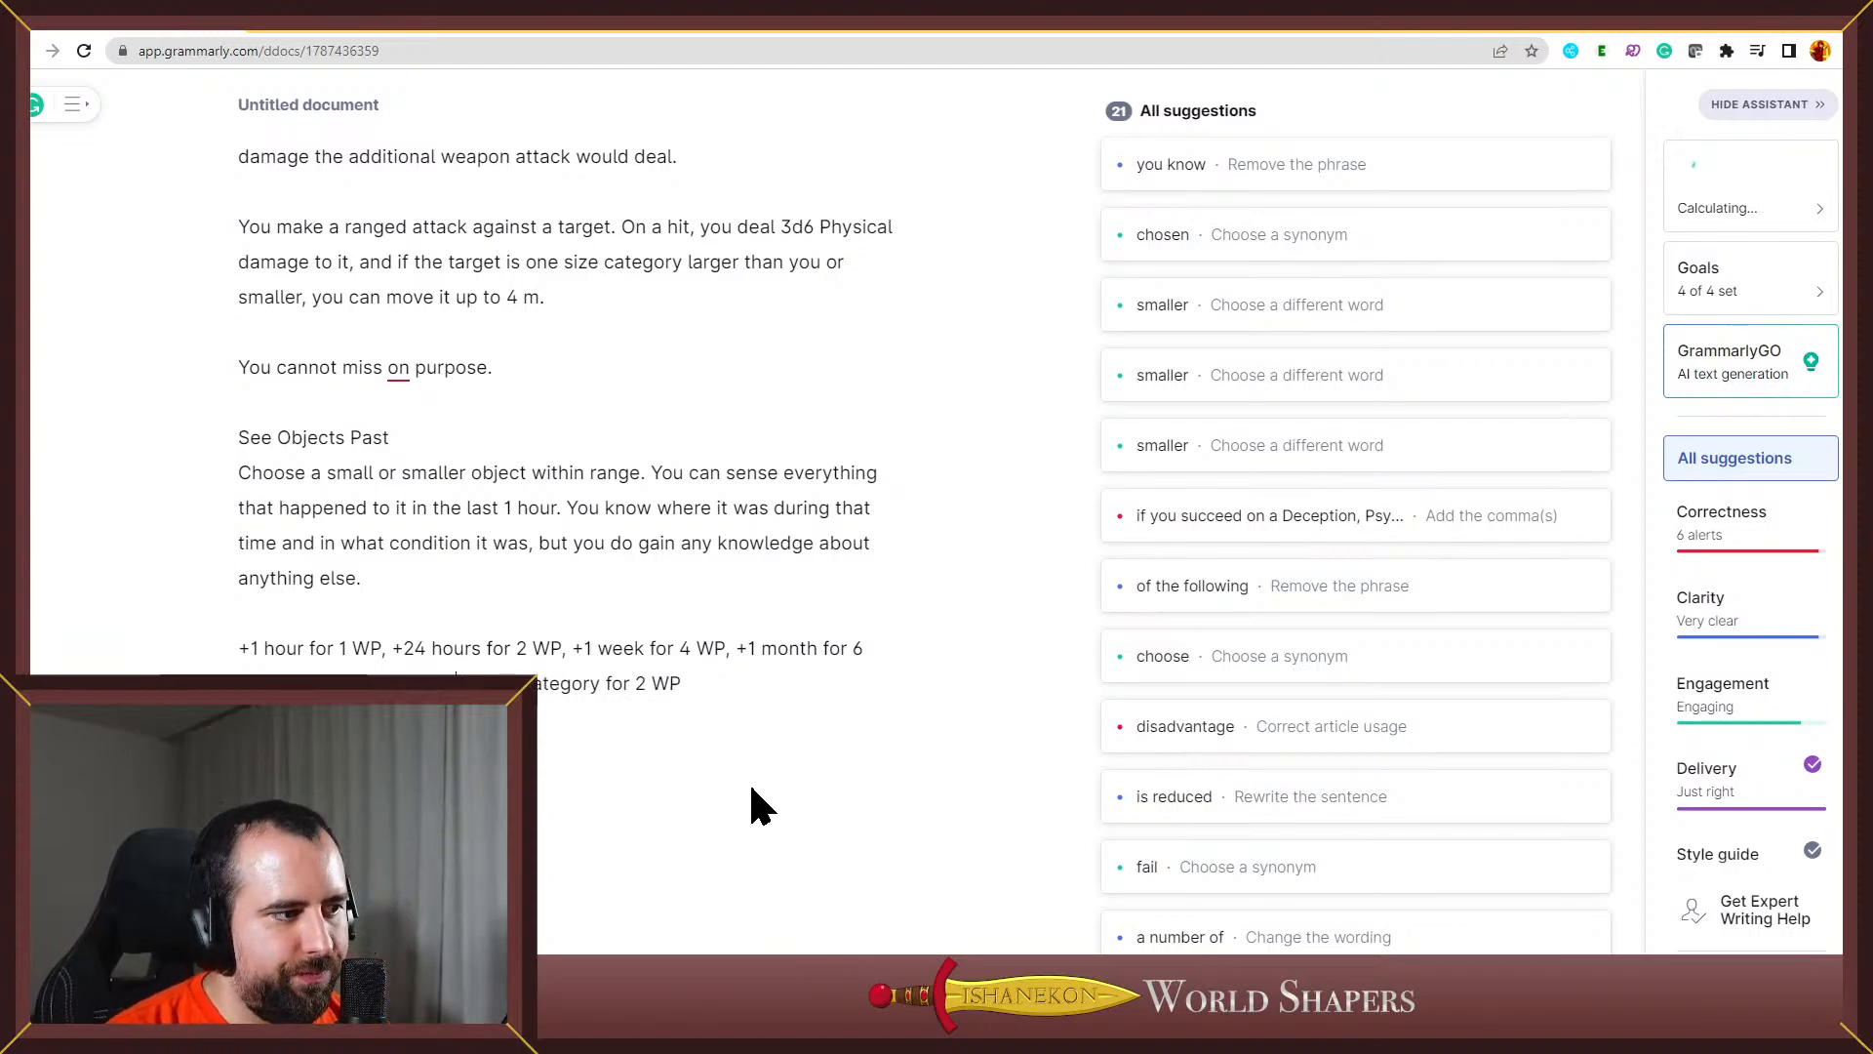
Copy the complete upcasting text from Grammarly into the Upcasting cell of the See Objects Past row in Excel
drag(698, 683, 58, 655)
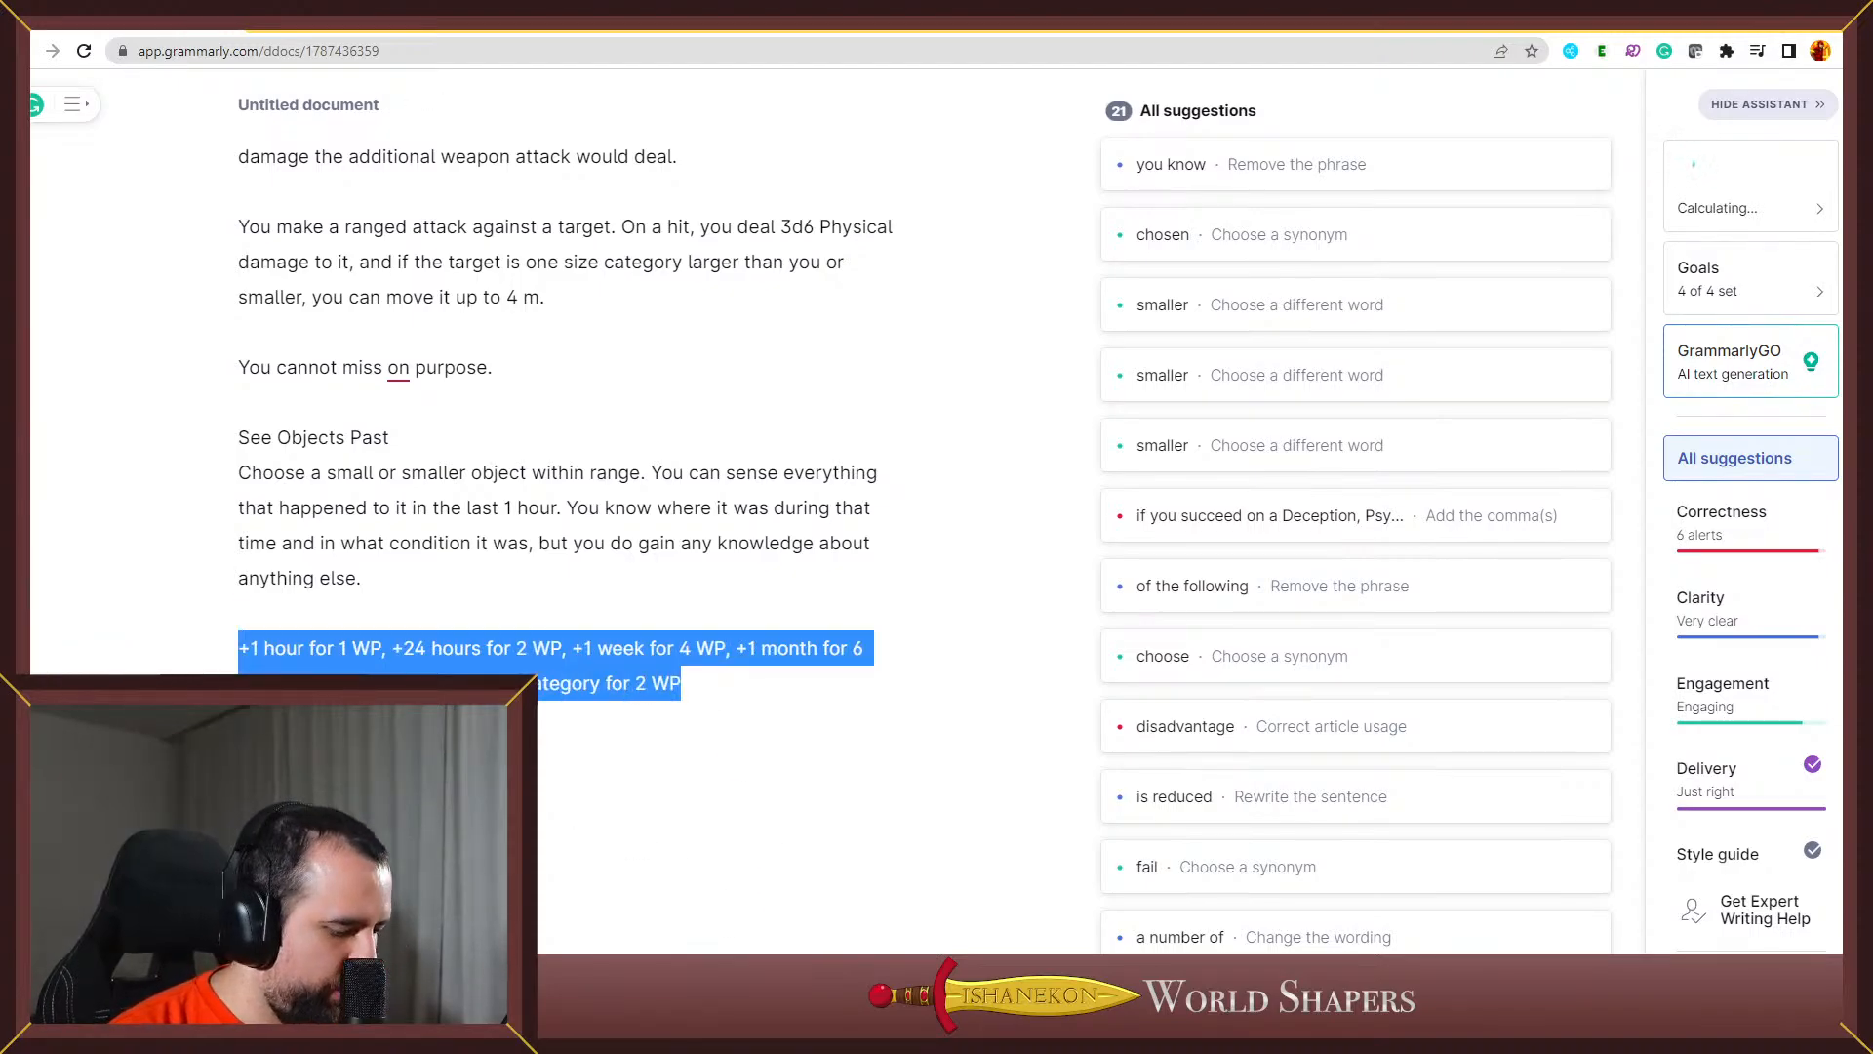
click(1739, 19)
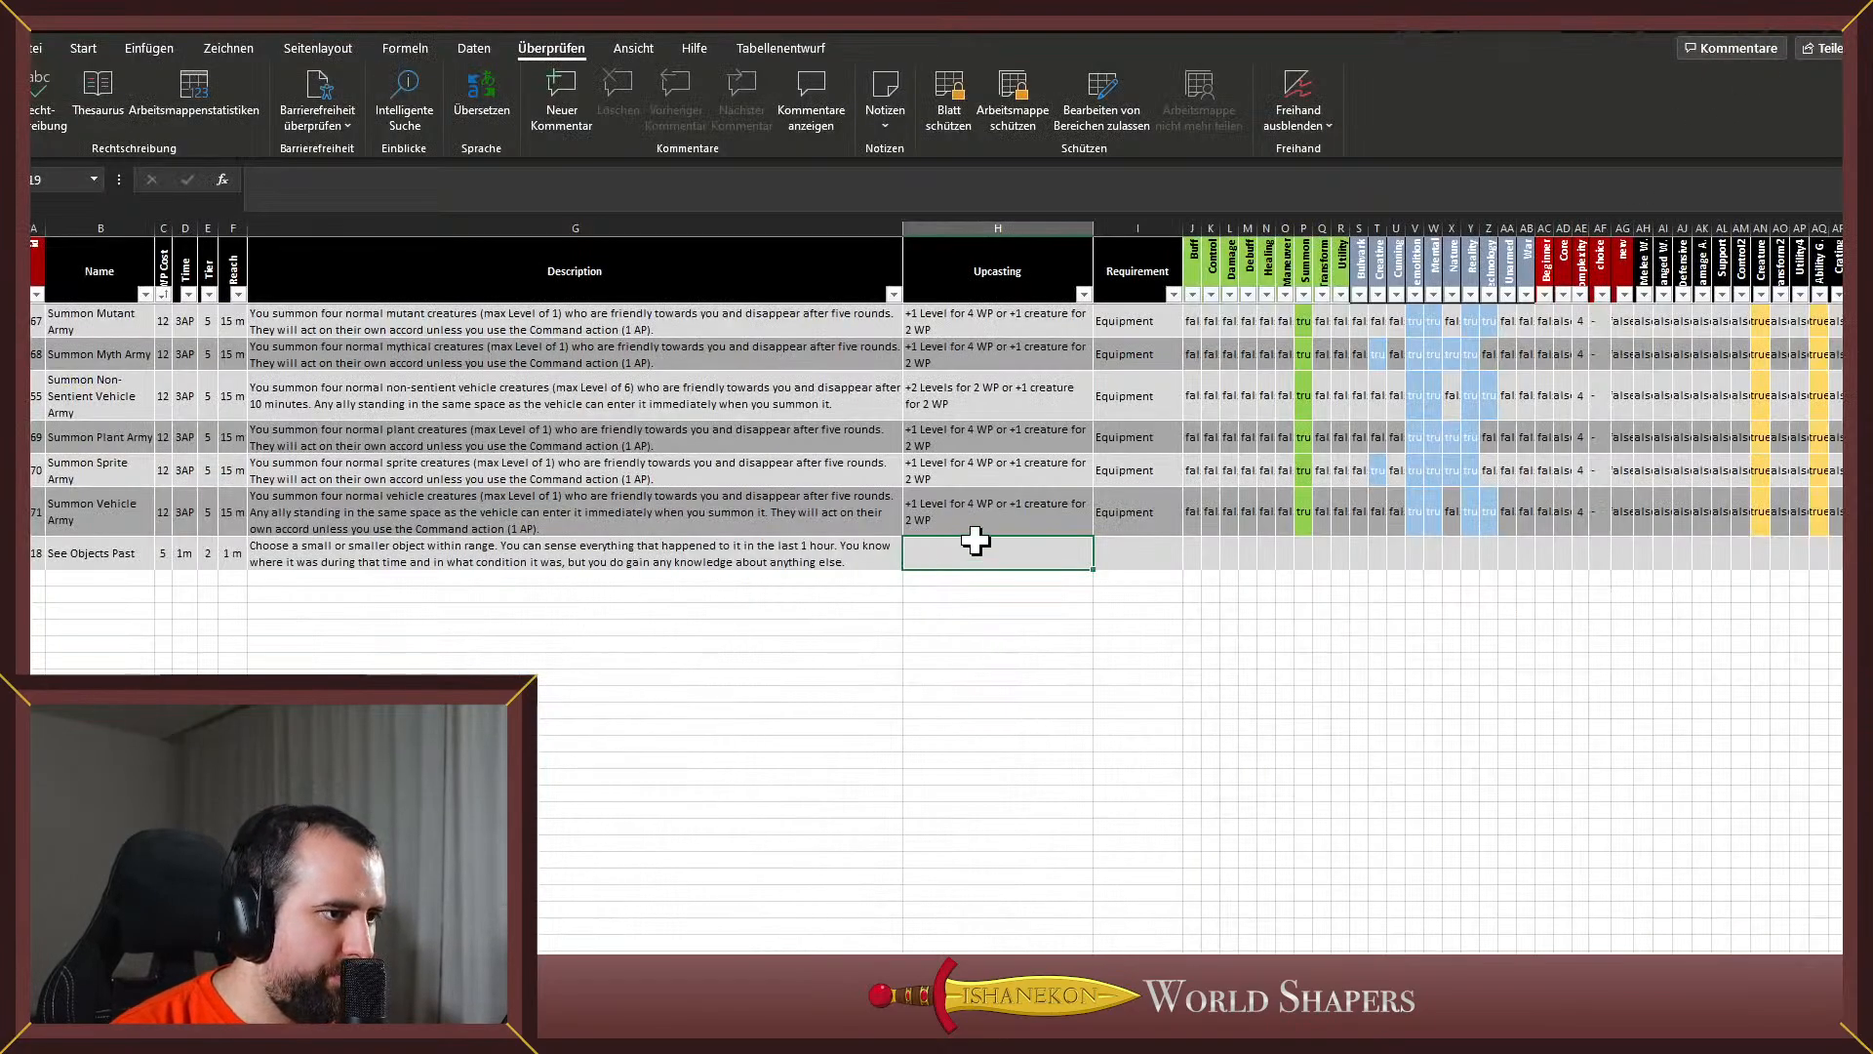
double_click(1010, 548)
text(+1 hour for 1 WP, +24 hours for 2 WP, +1 week for 4 WP, +1 month for 6 WP, +1 year for 8 WP, or +1 size category for 2 WP)
key(Tab)
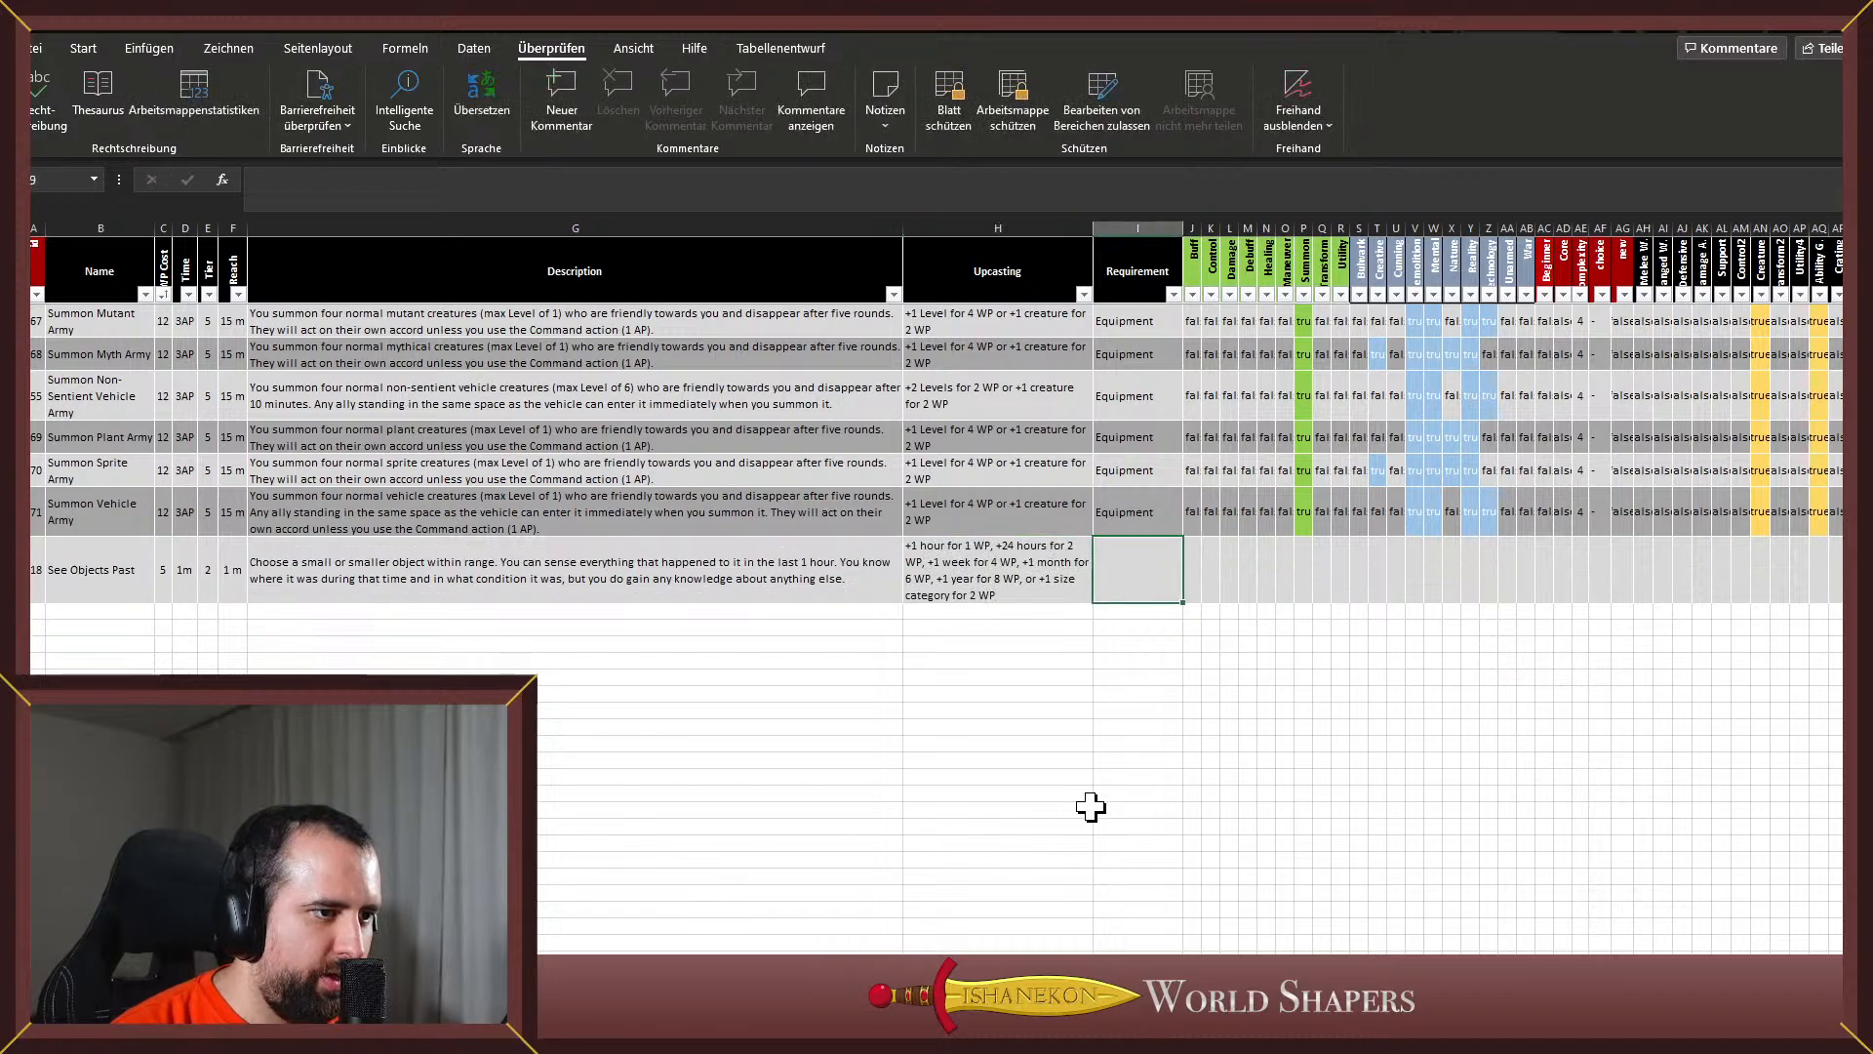
Set the Requirement of See Objects Past to Equipment
text(E)
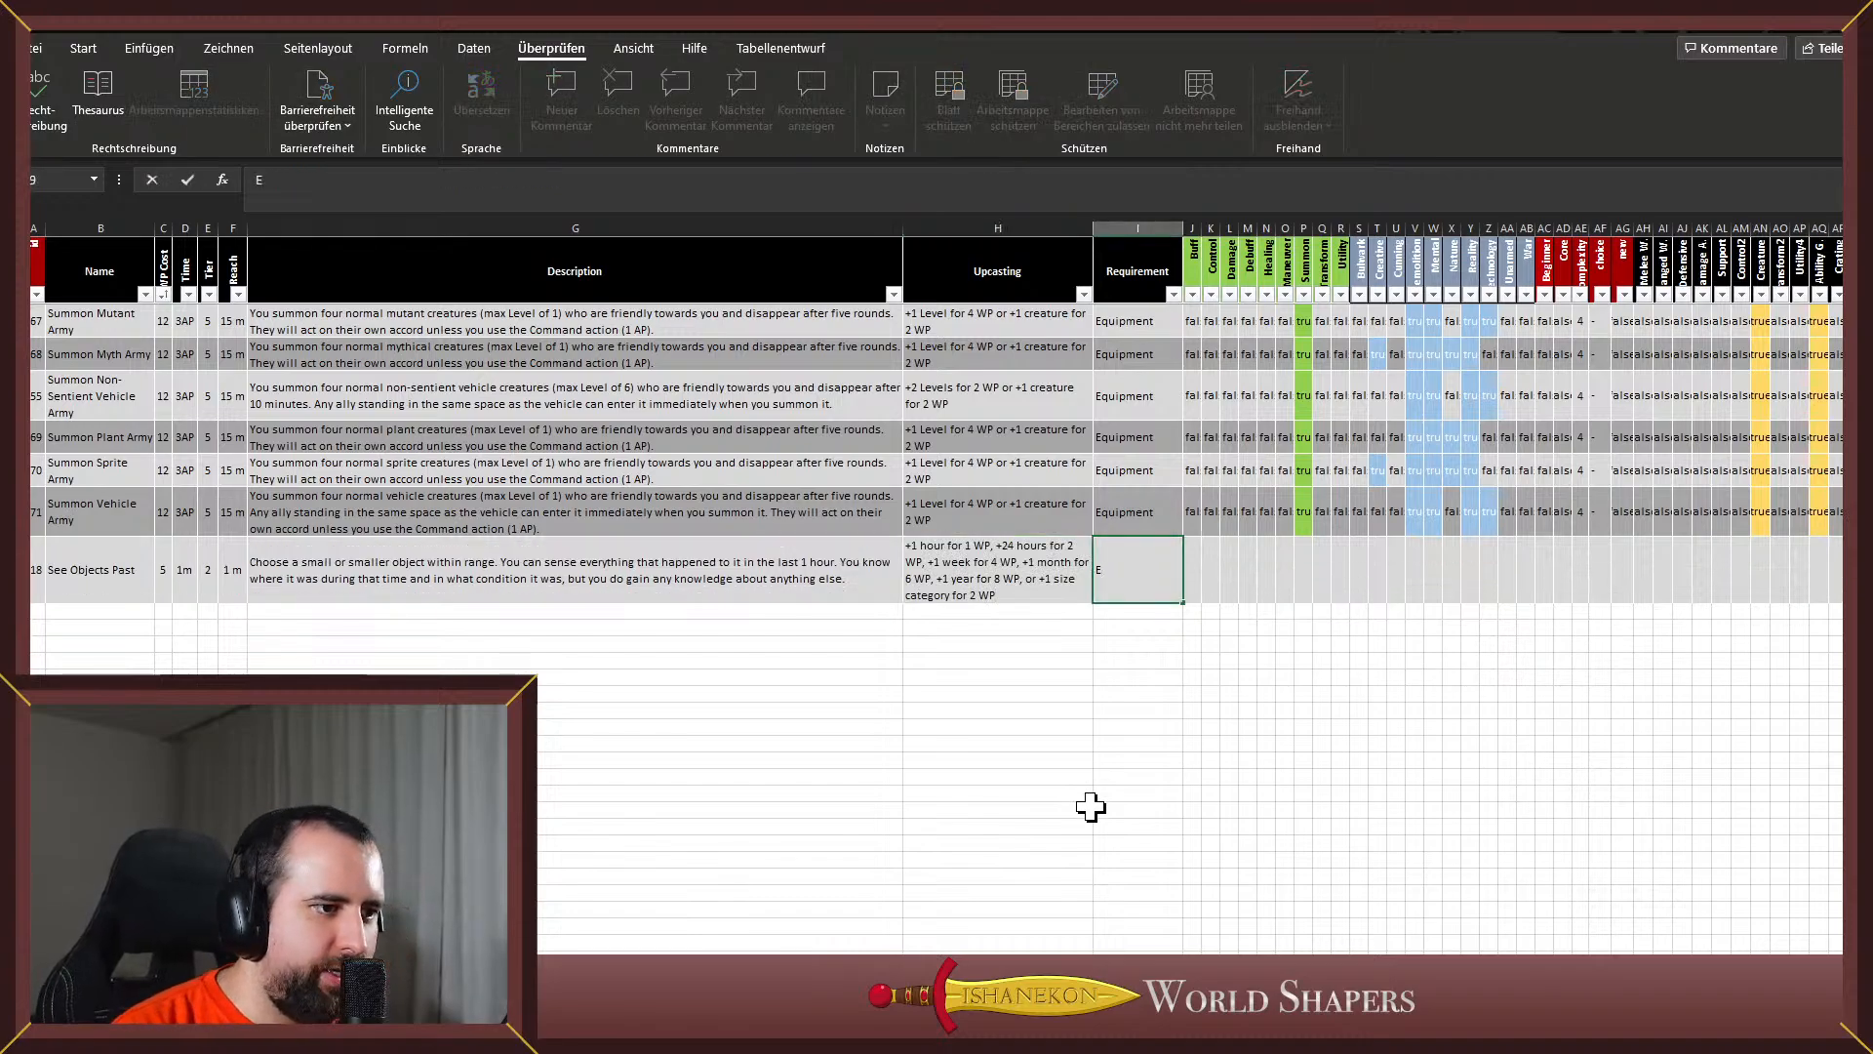
click(1167, 507)
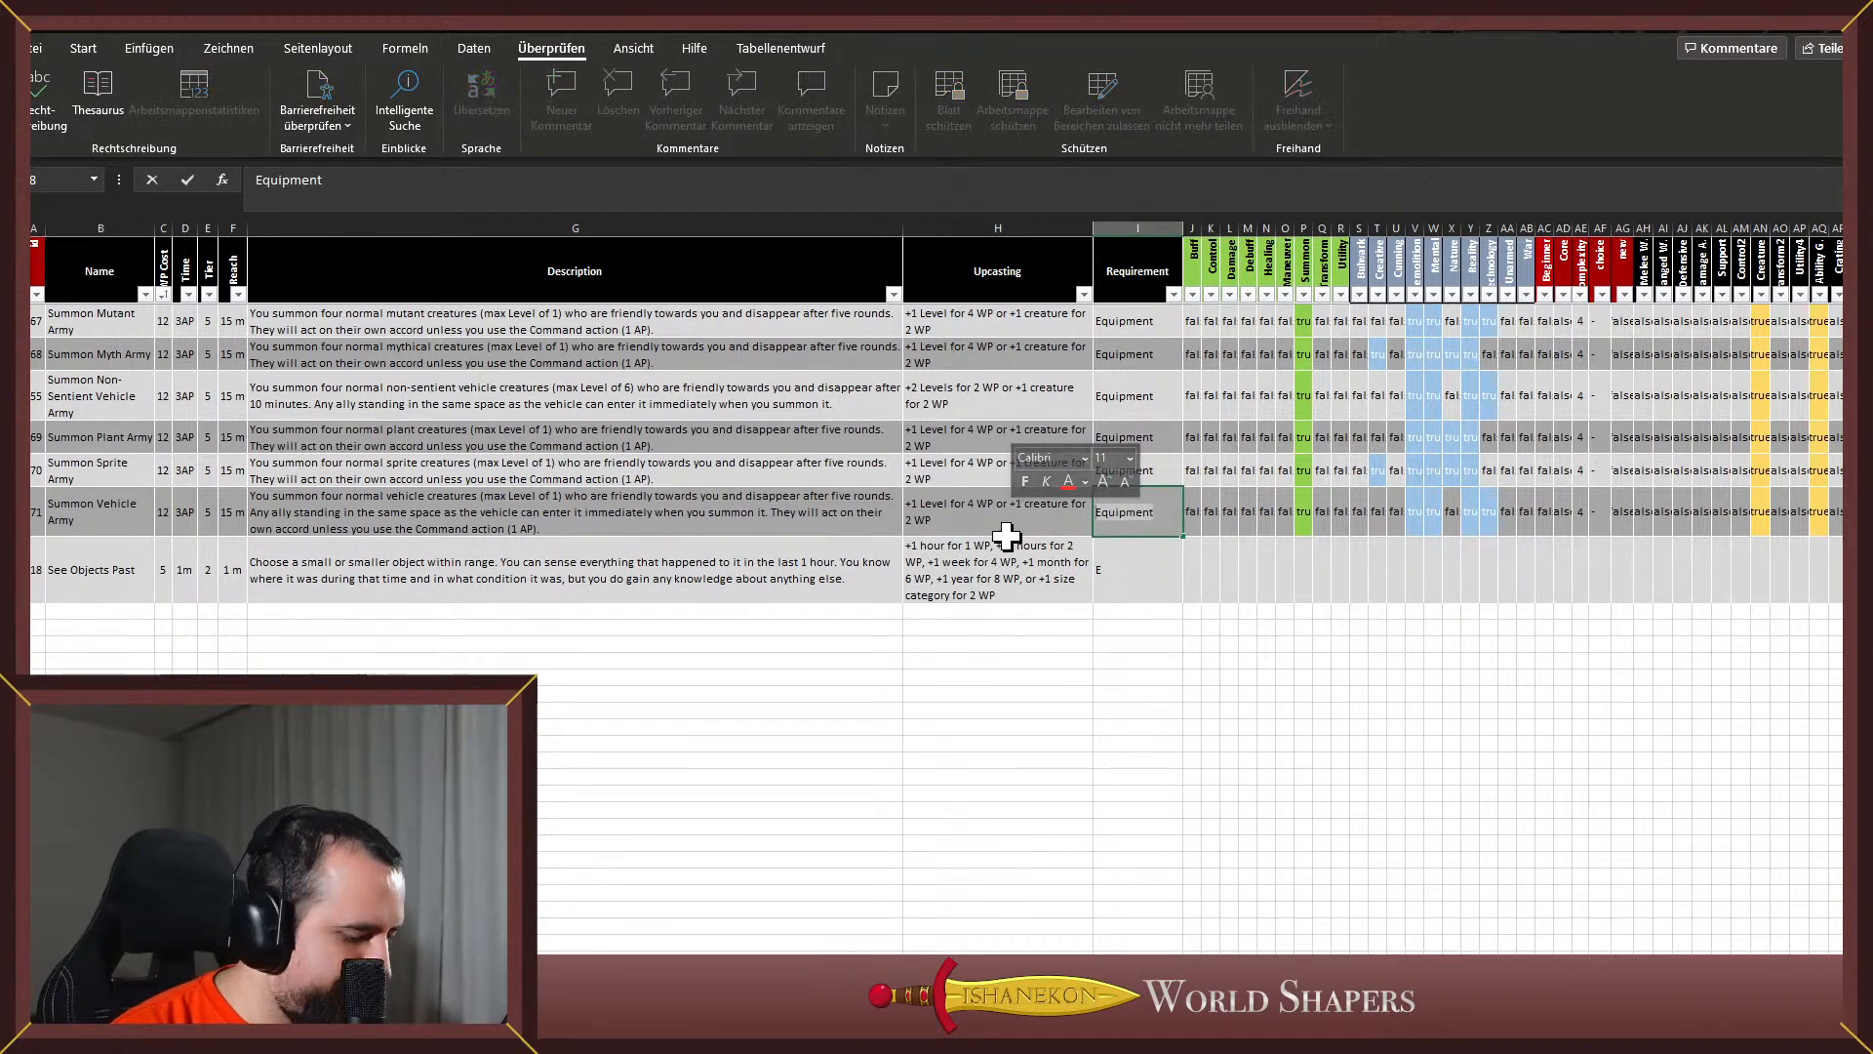
double_click(1152, 565)
key(BackSpace)
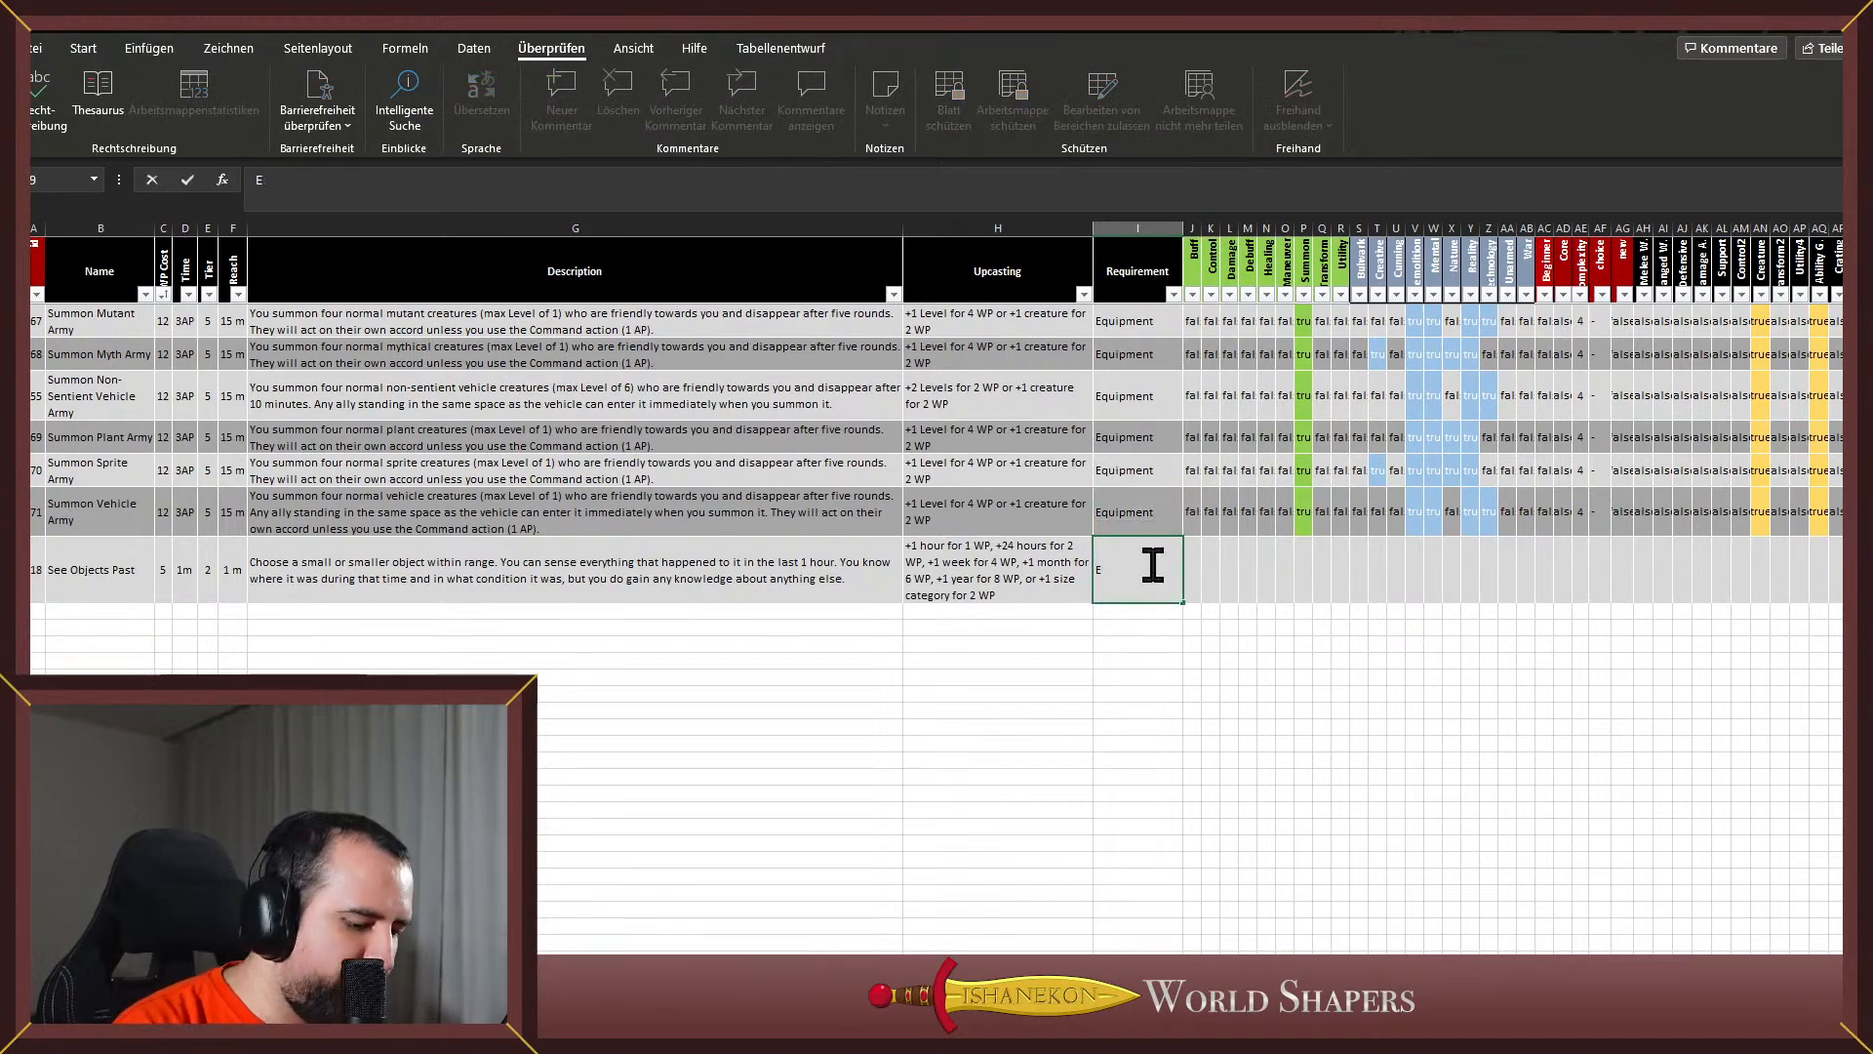
text(Equipment)
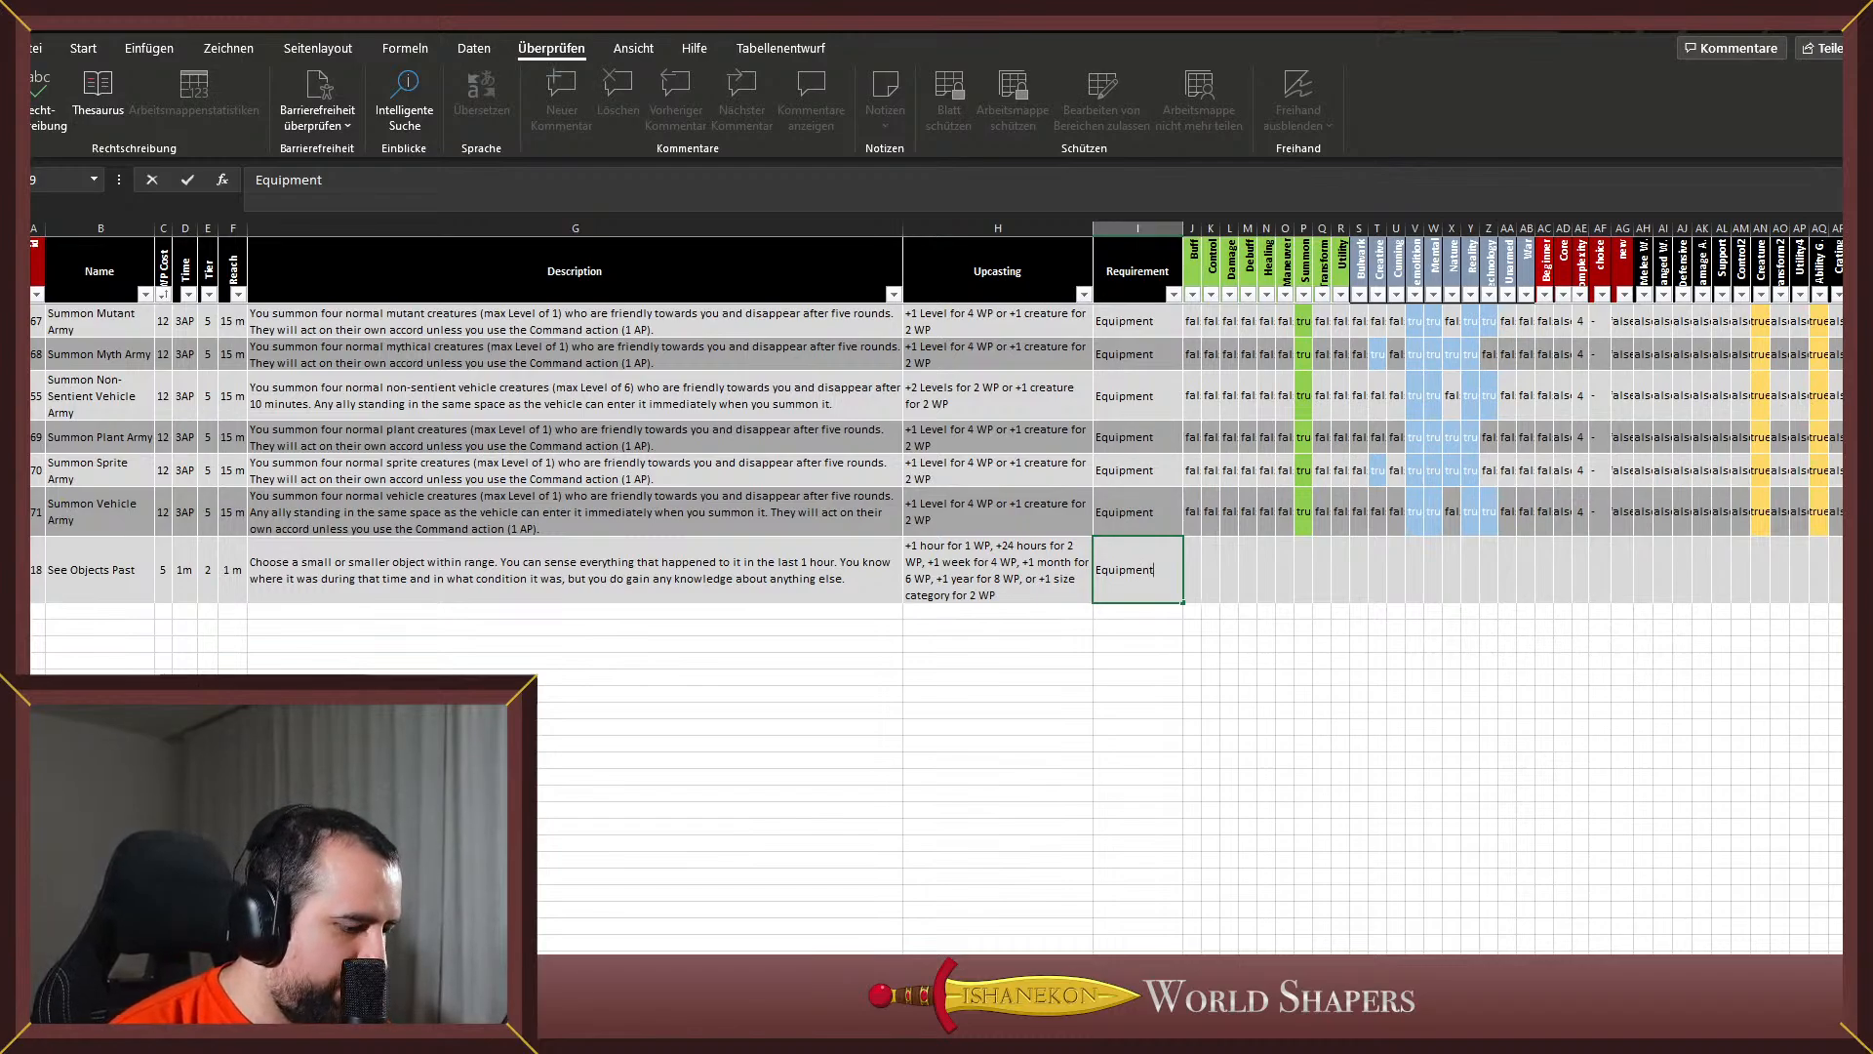
Switch to the Grammarly document and start a new ability title beginning with "See Lo" below the upcasting text
key(alt+Tab)
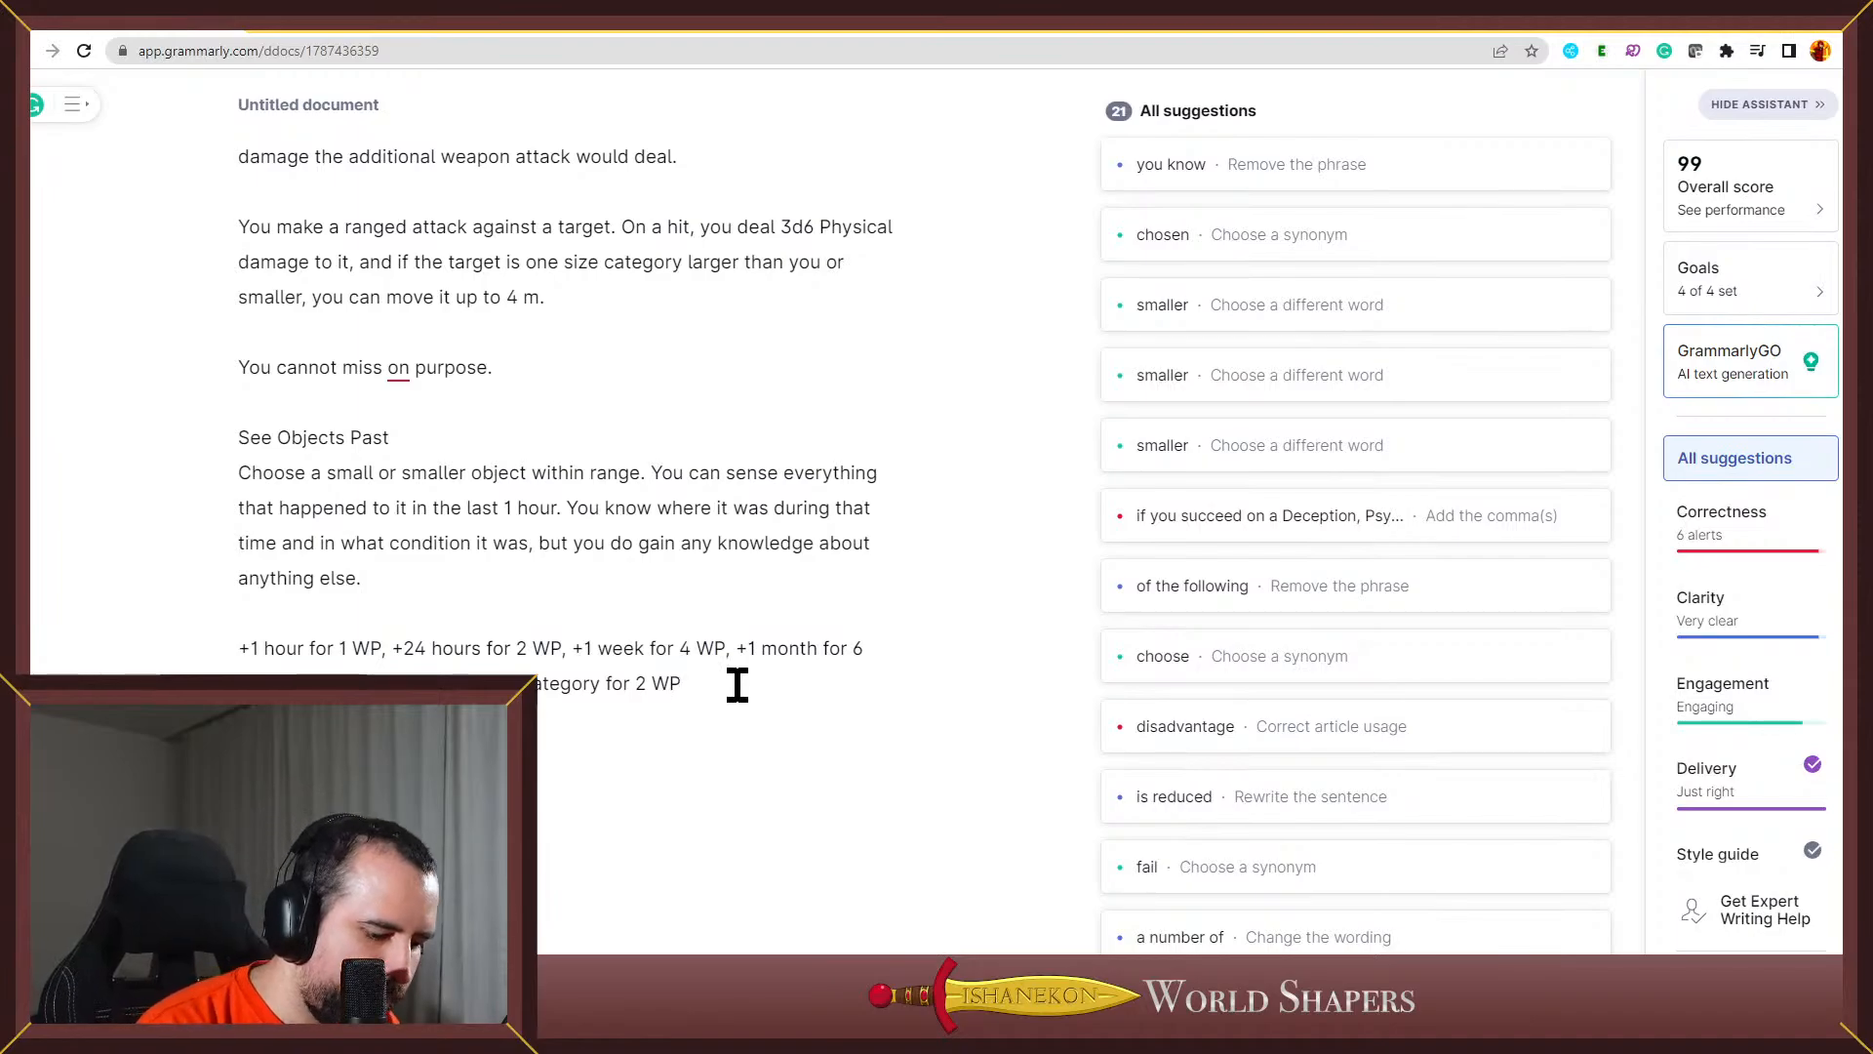
key(Return)
key(Return)
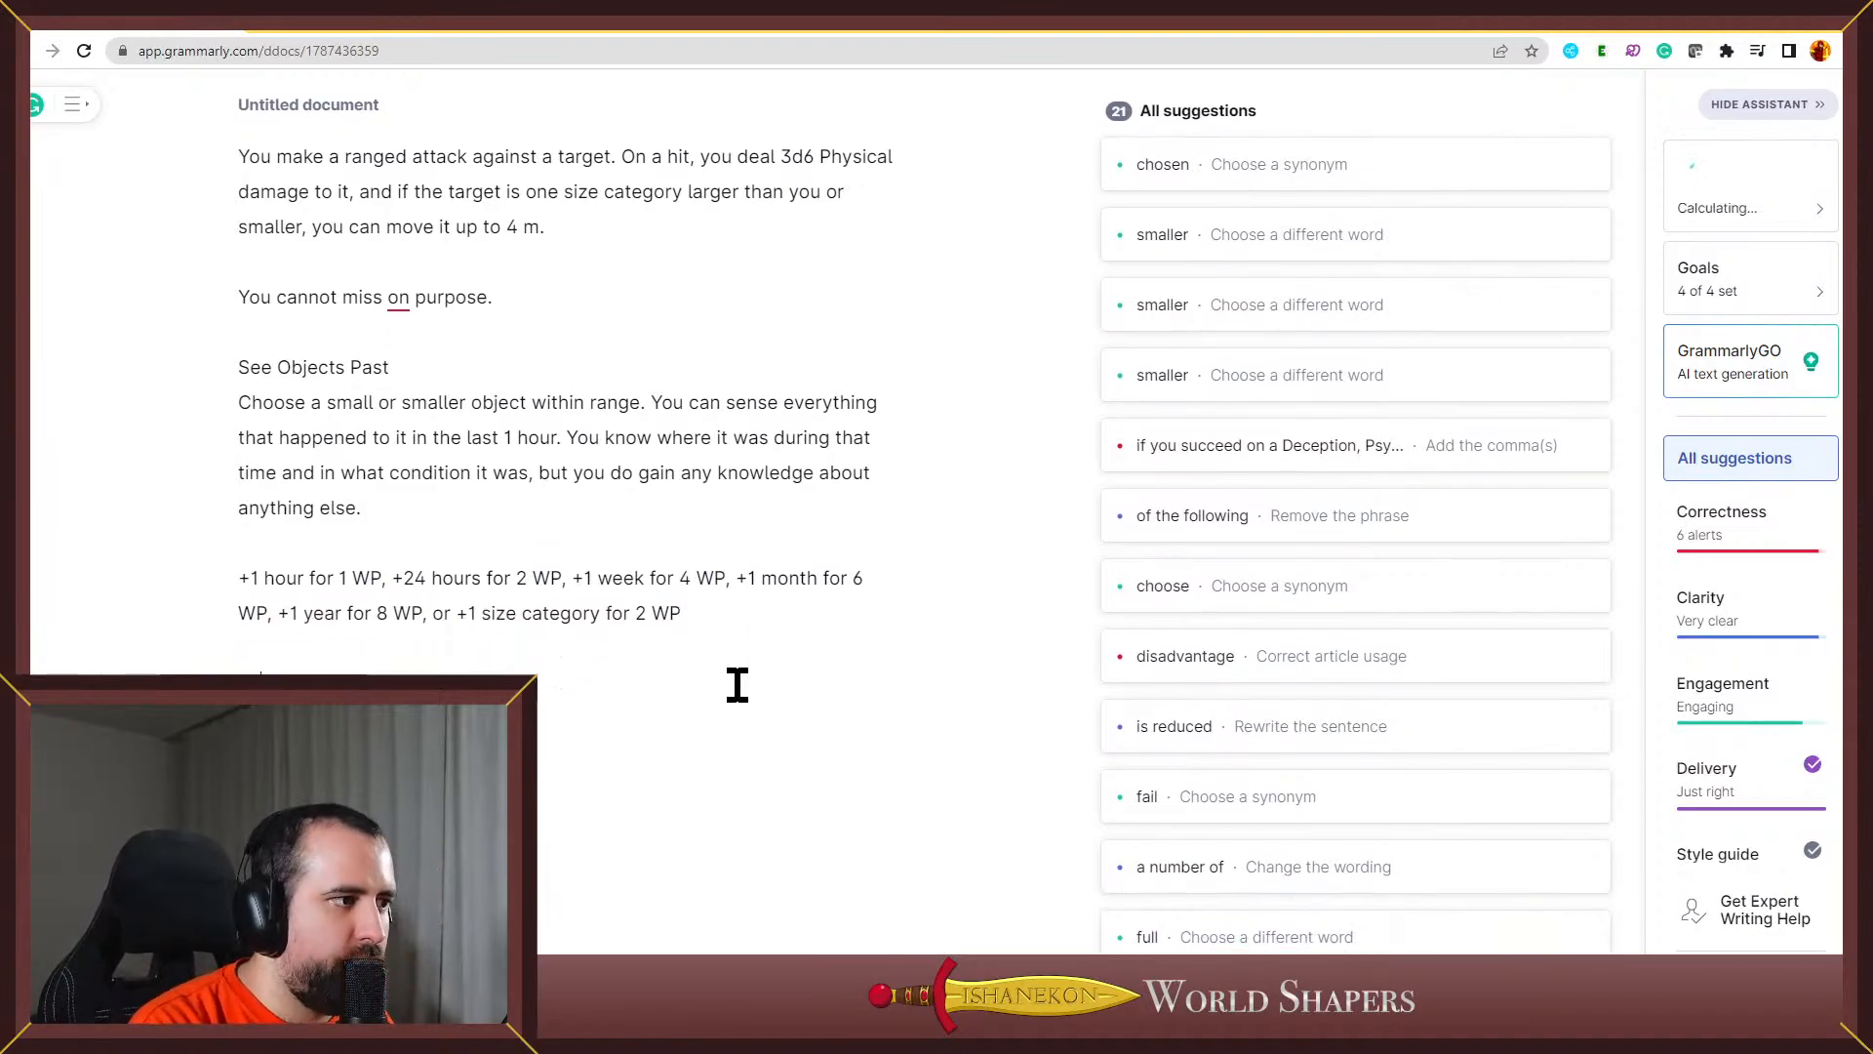
text(See )
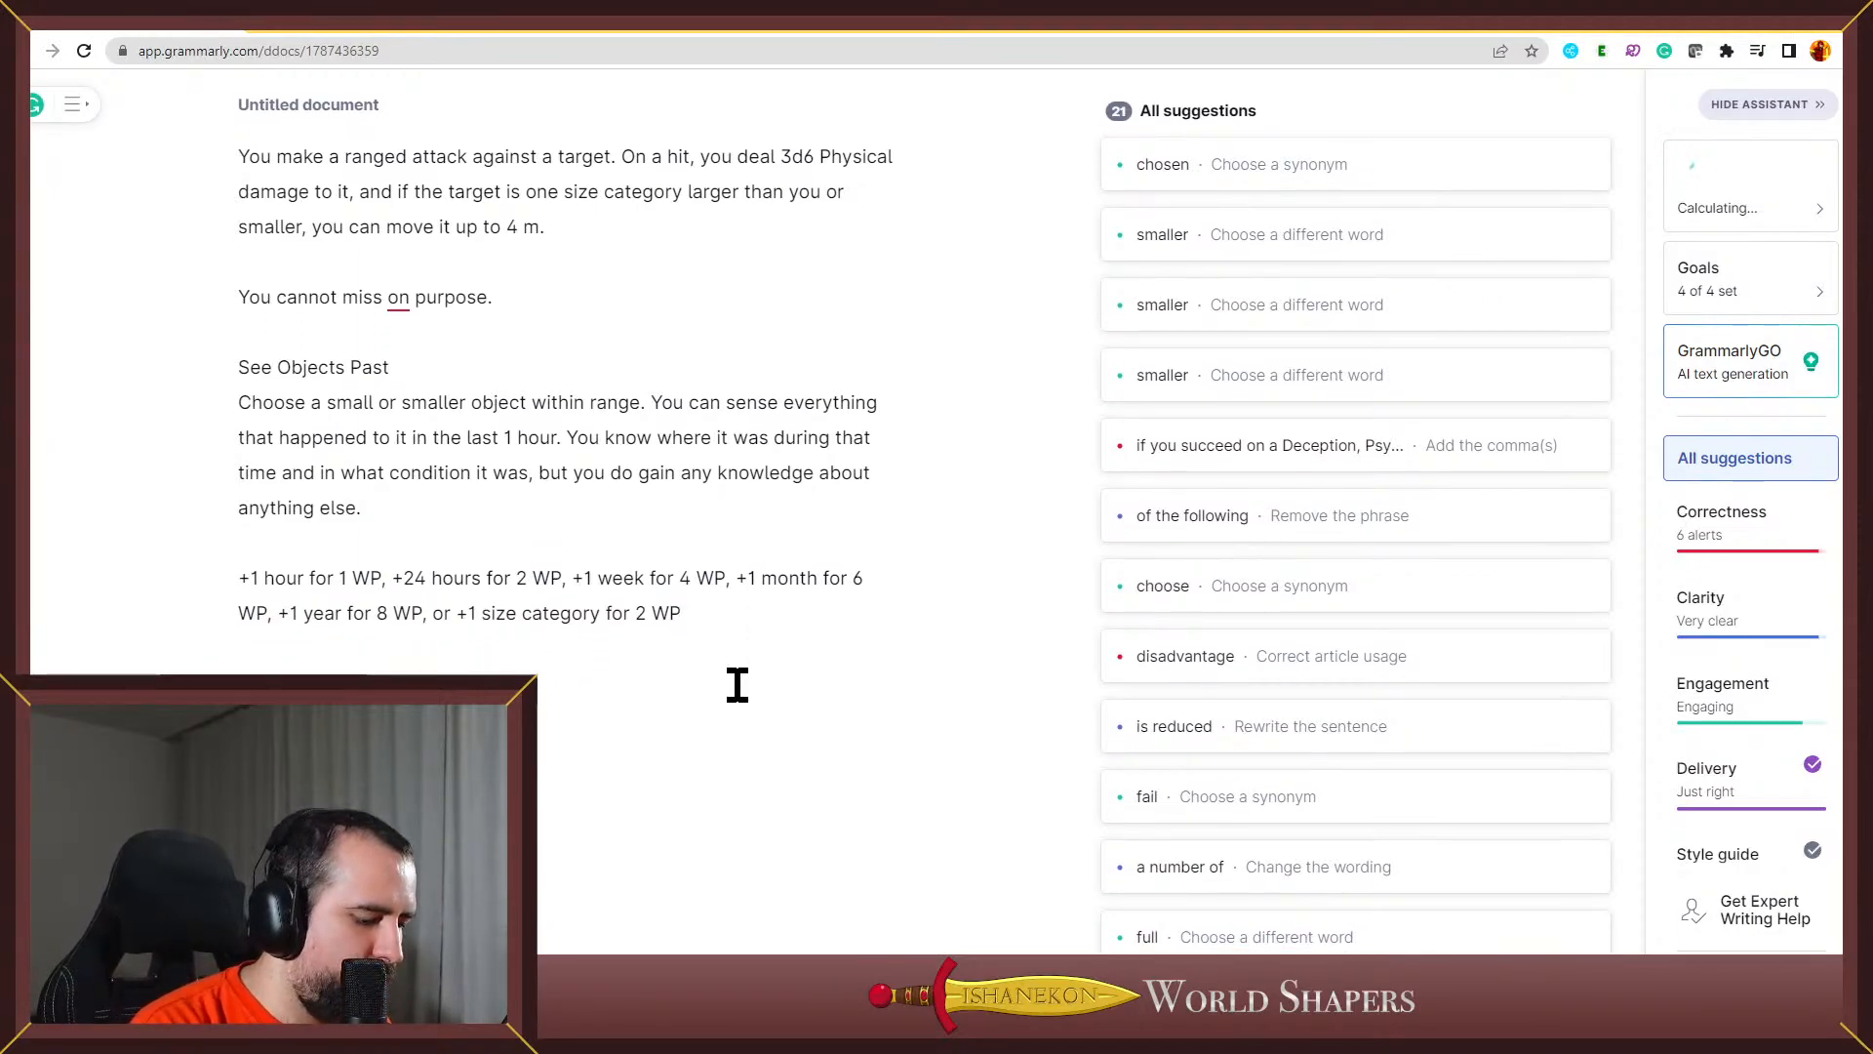
text(Lo)
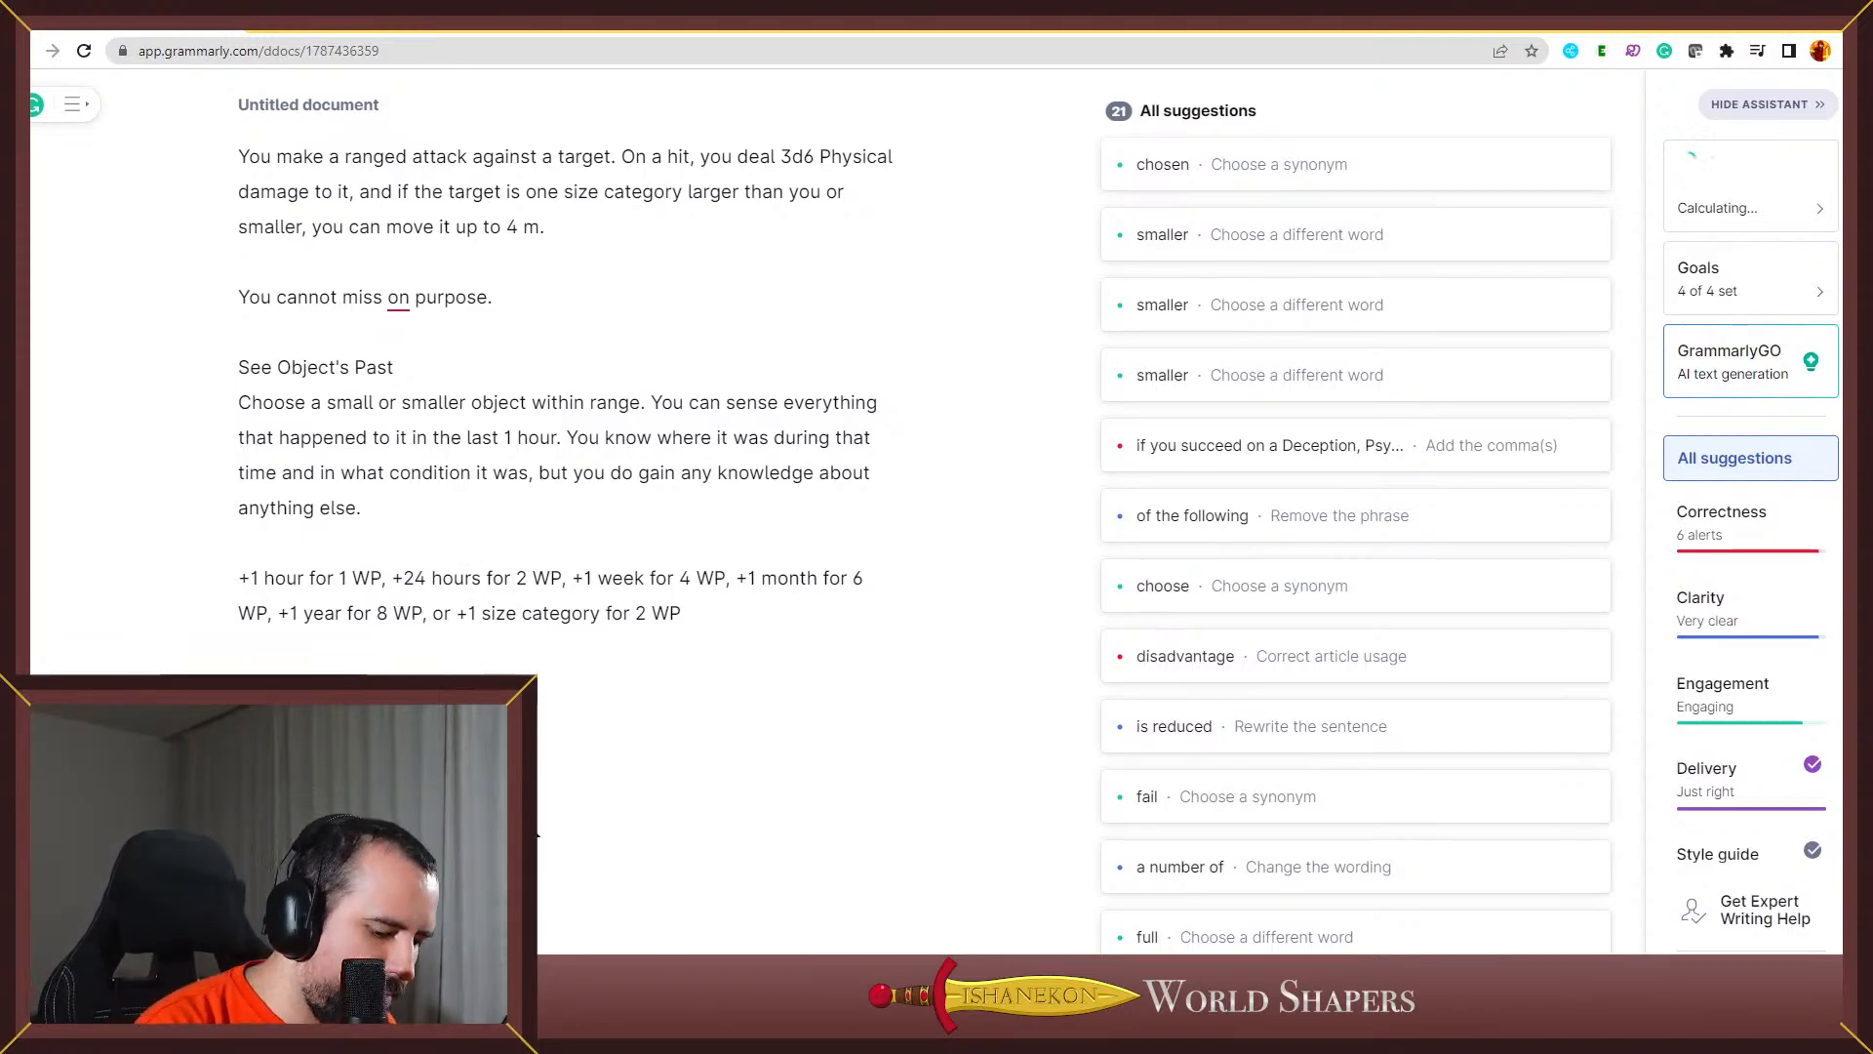
Switch to the Excel ability table and add the apostrophe to the new ability's name so it reads See Object's Past
drag(238, 368, 443, 377)
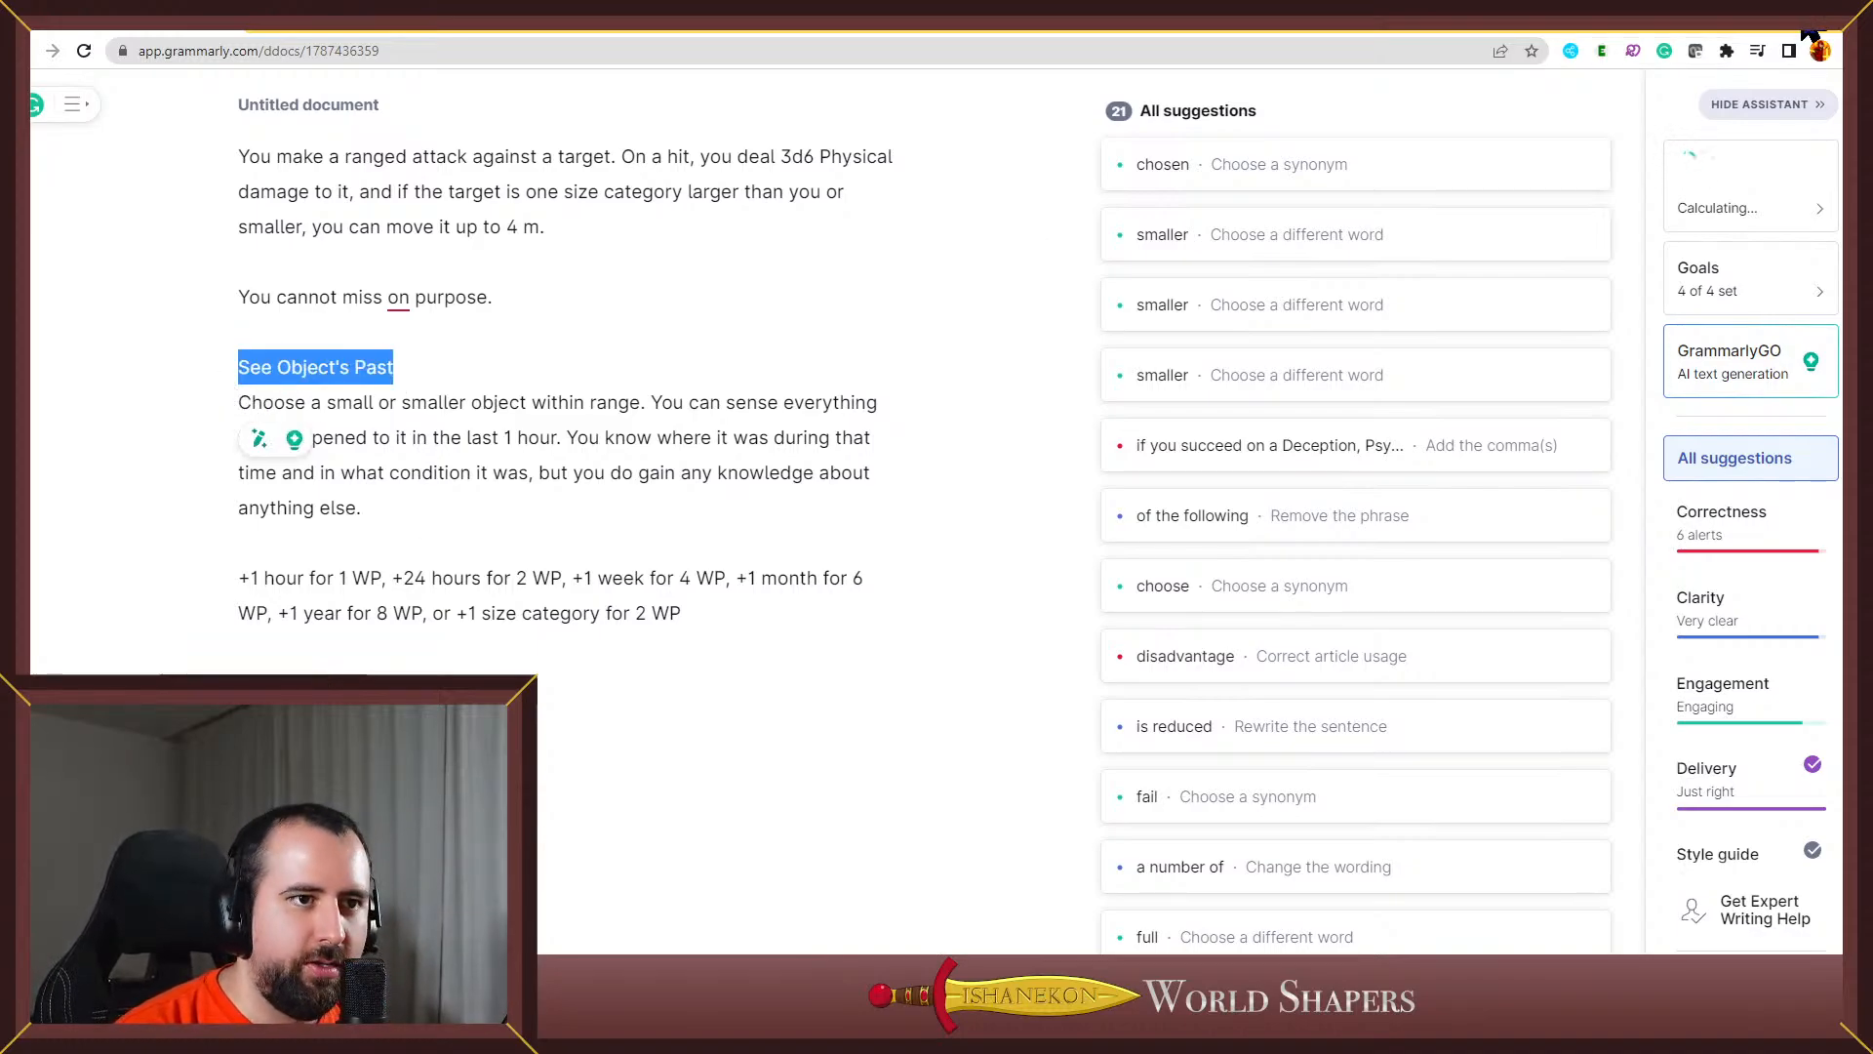
click(1771, 27)
double_click(71, 569)
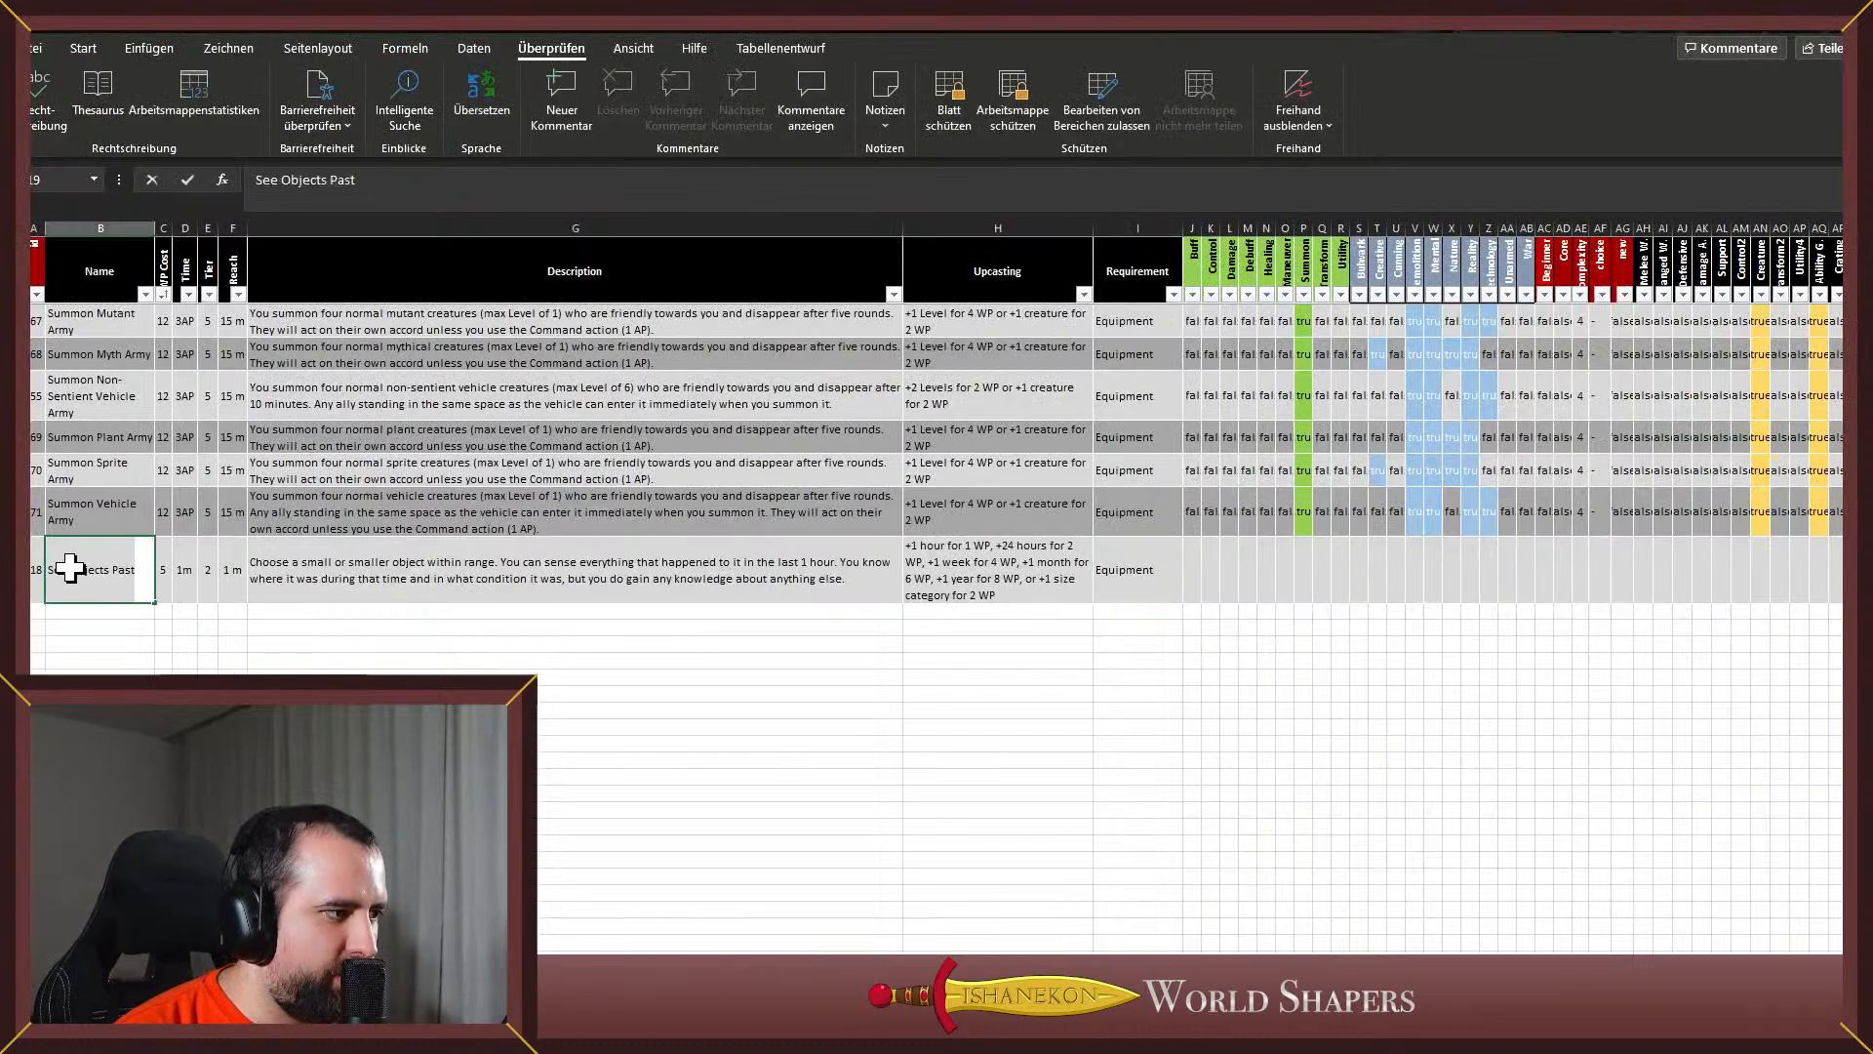
text(')
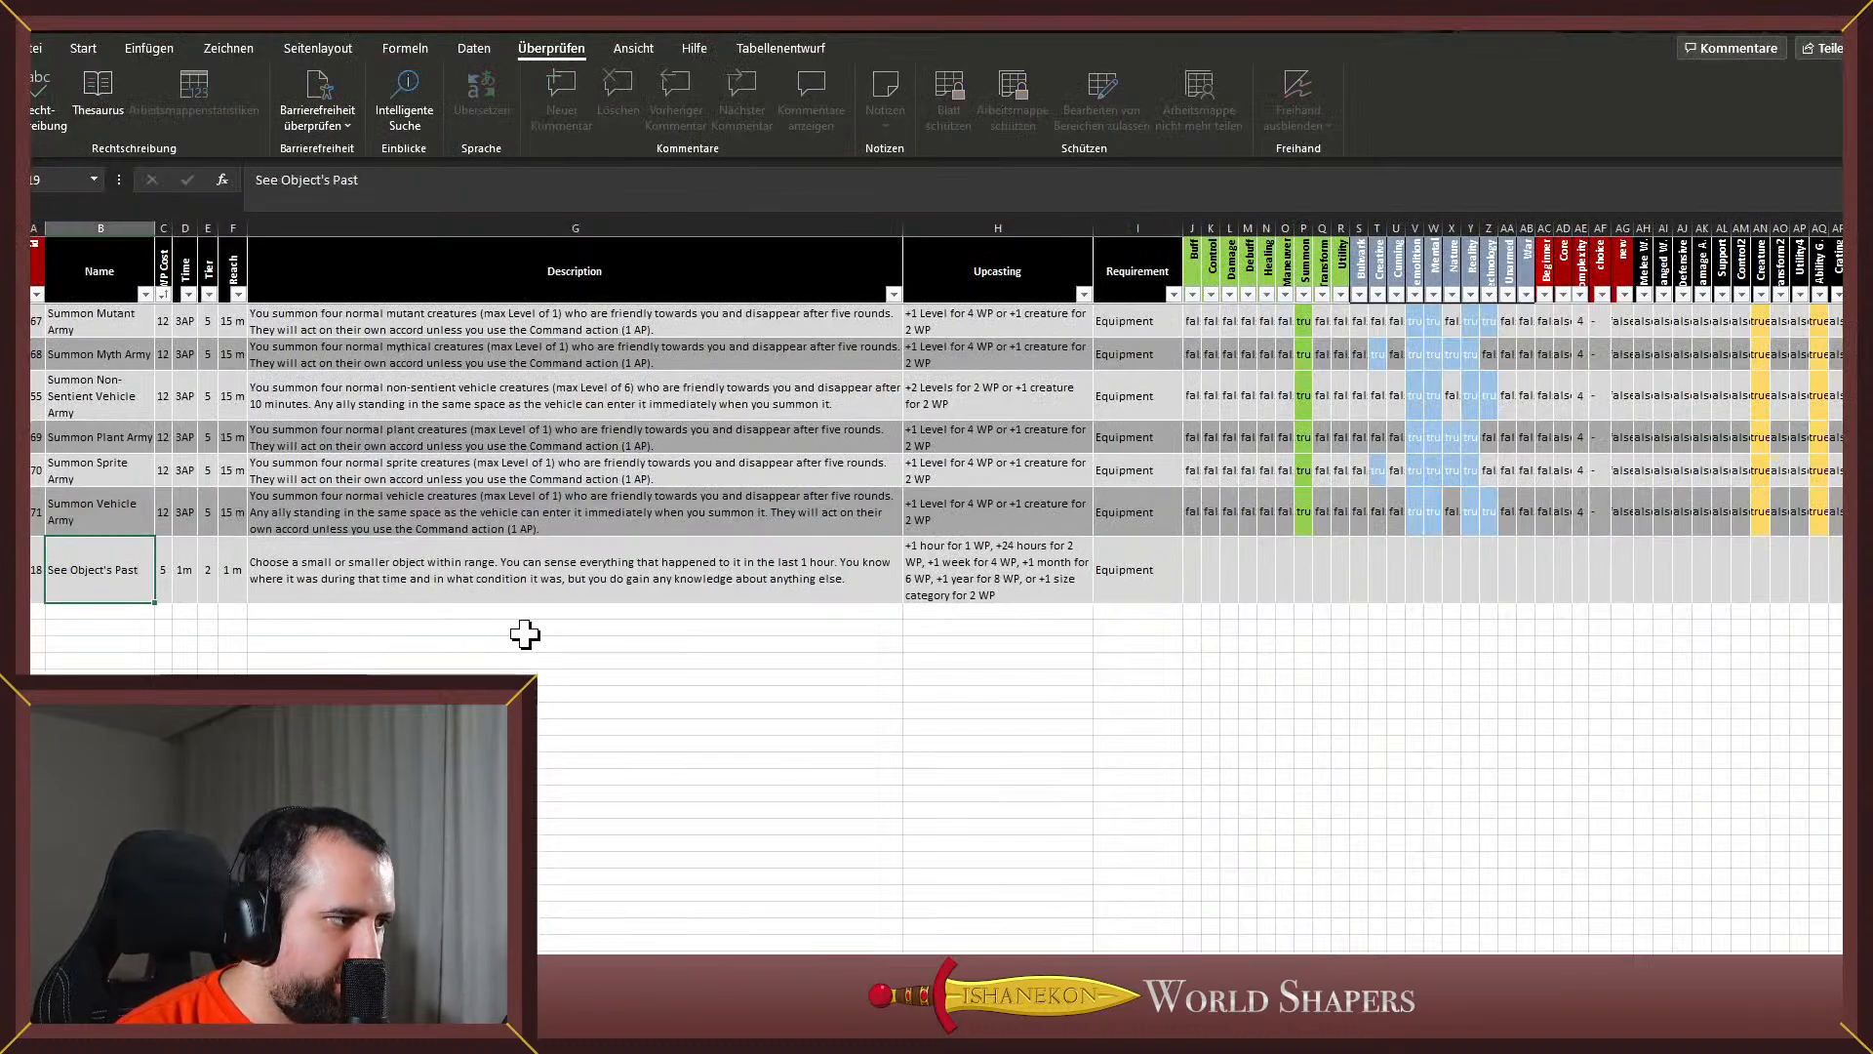
key(Tab)
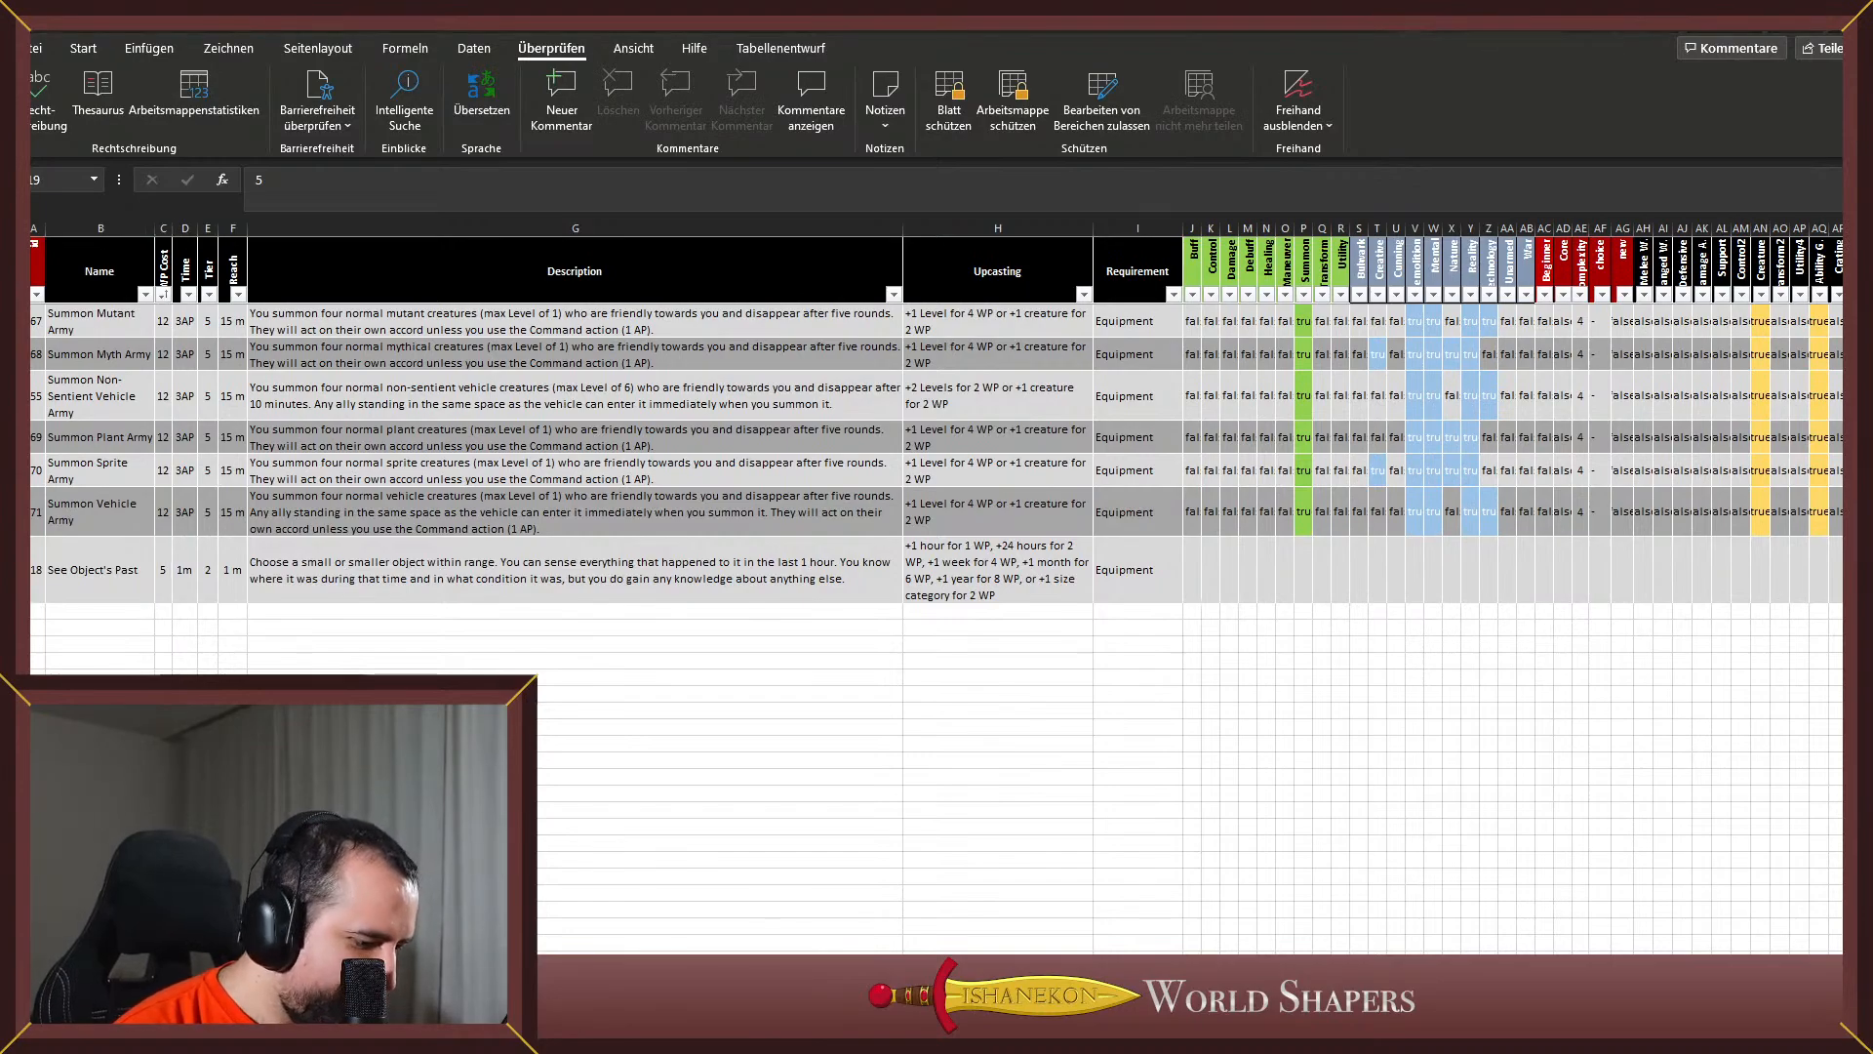
Return to the Grammarly document, retitle the new ability See Areas Past, and start a line below the title
key(alt+Tab)
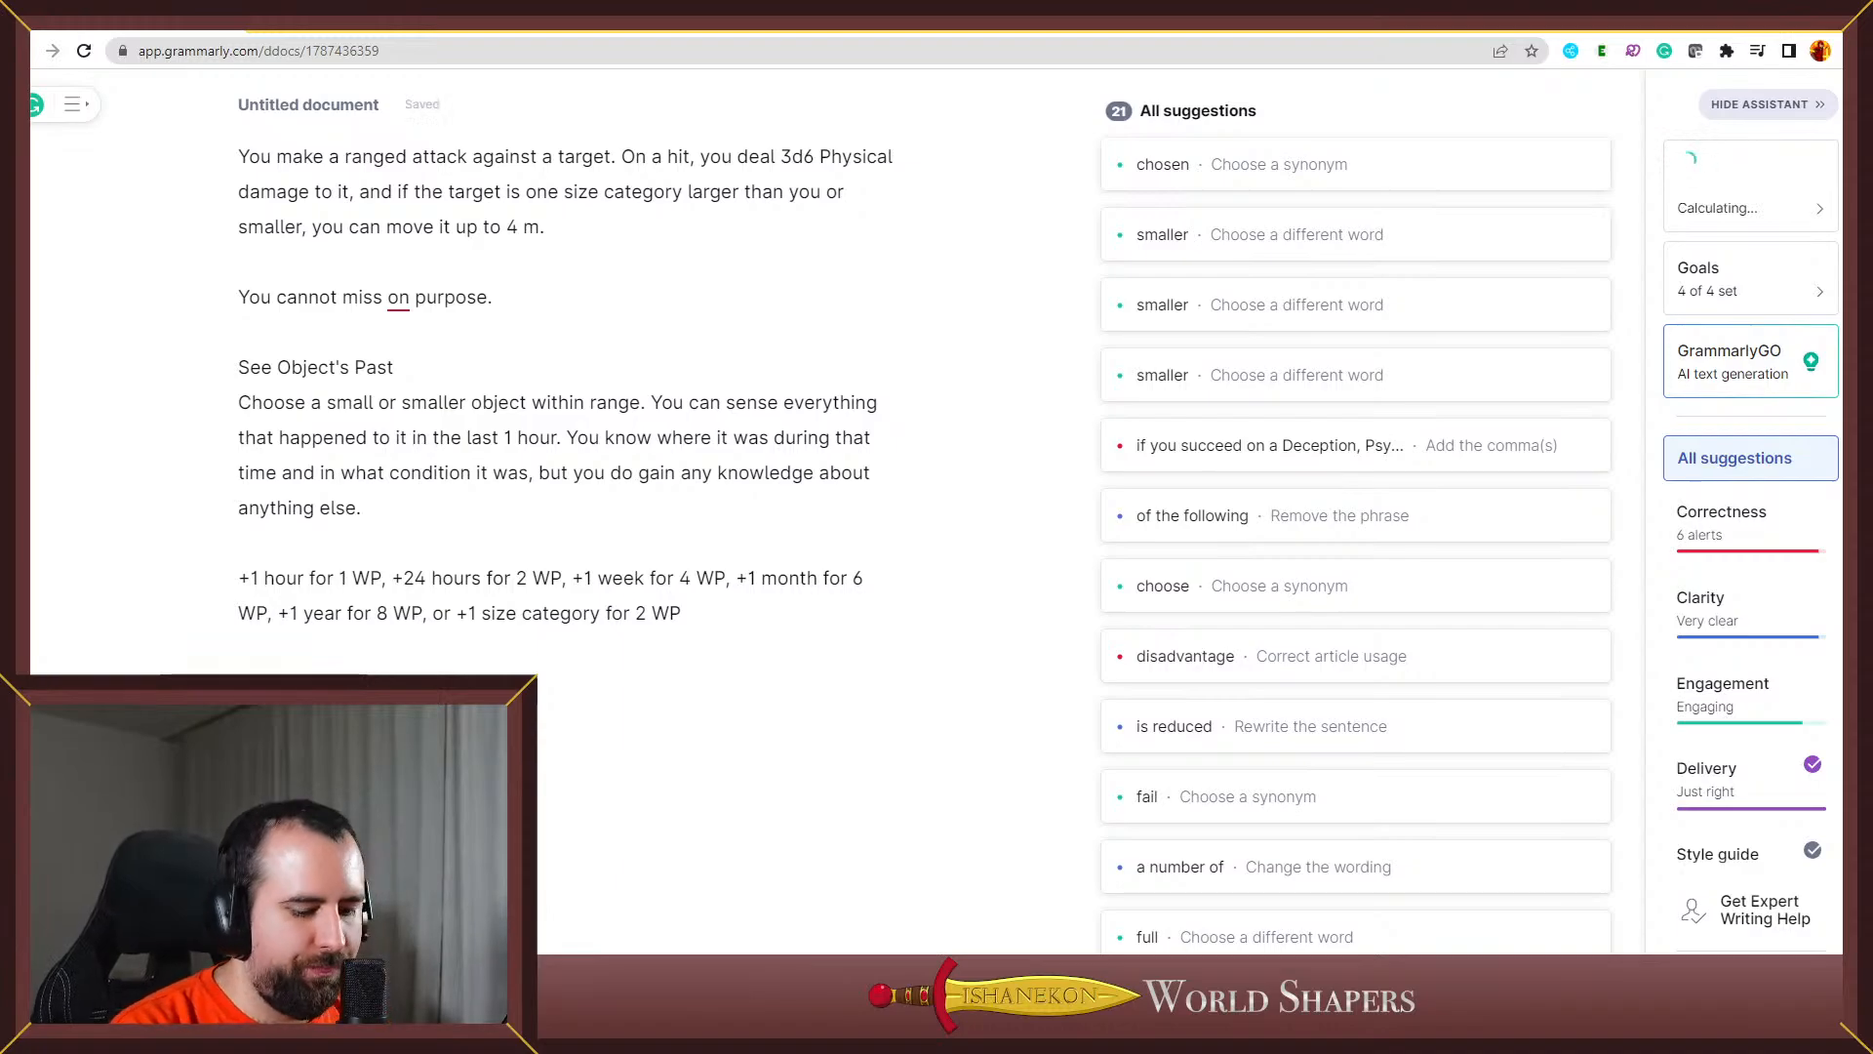
scroll(368, 674, down, 1)
scroll(368, 673, down, 1)
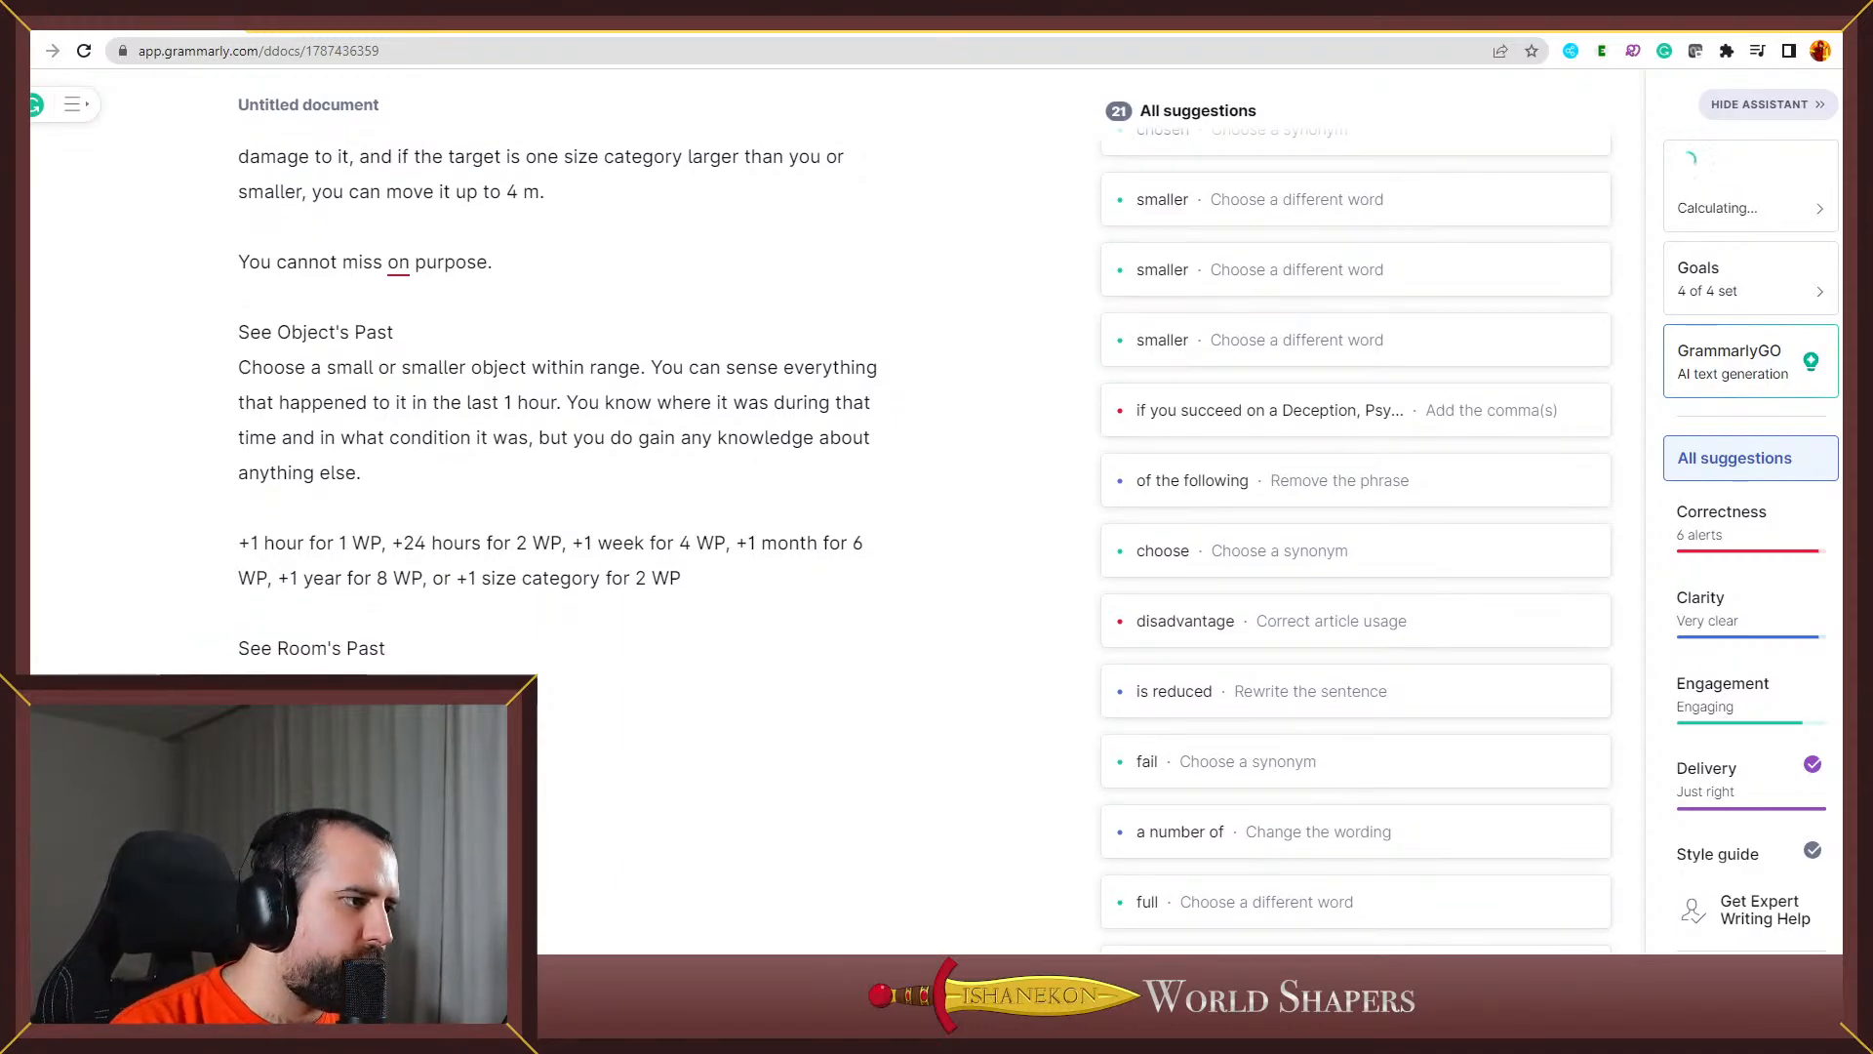
double_click(310, 648)
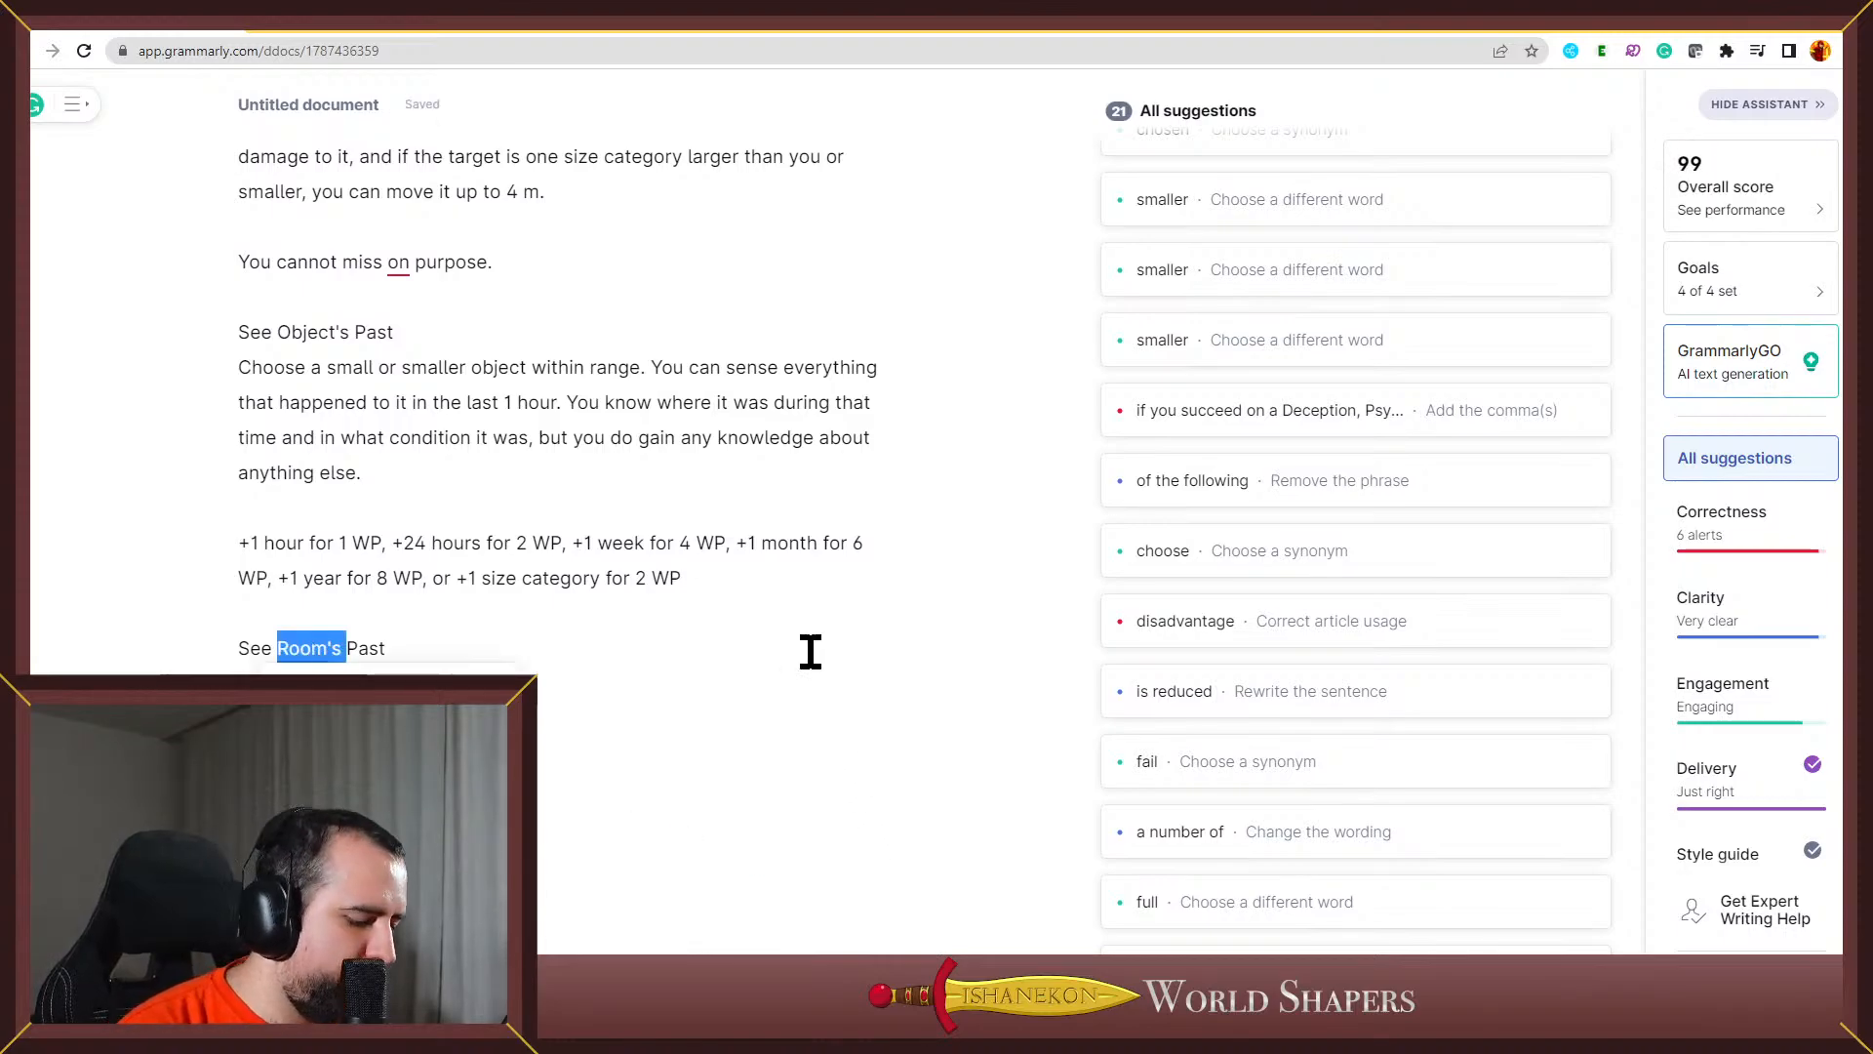
text(Areas)
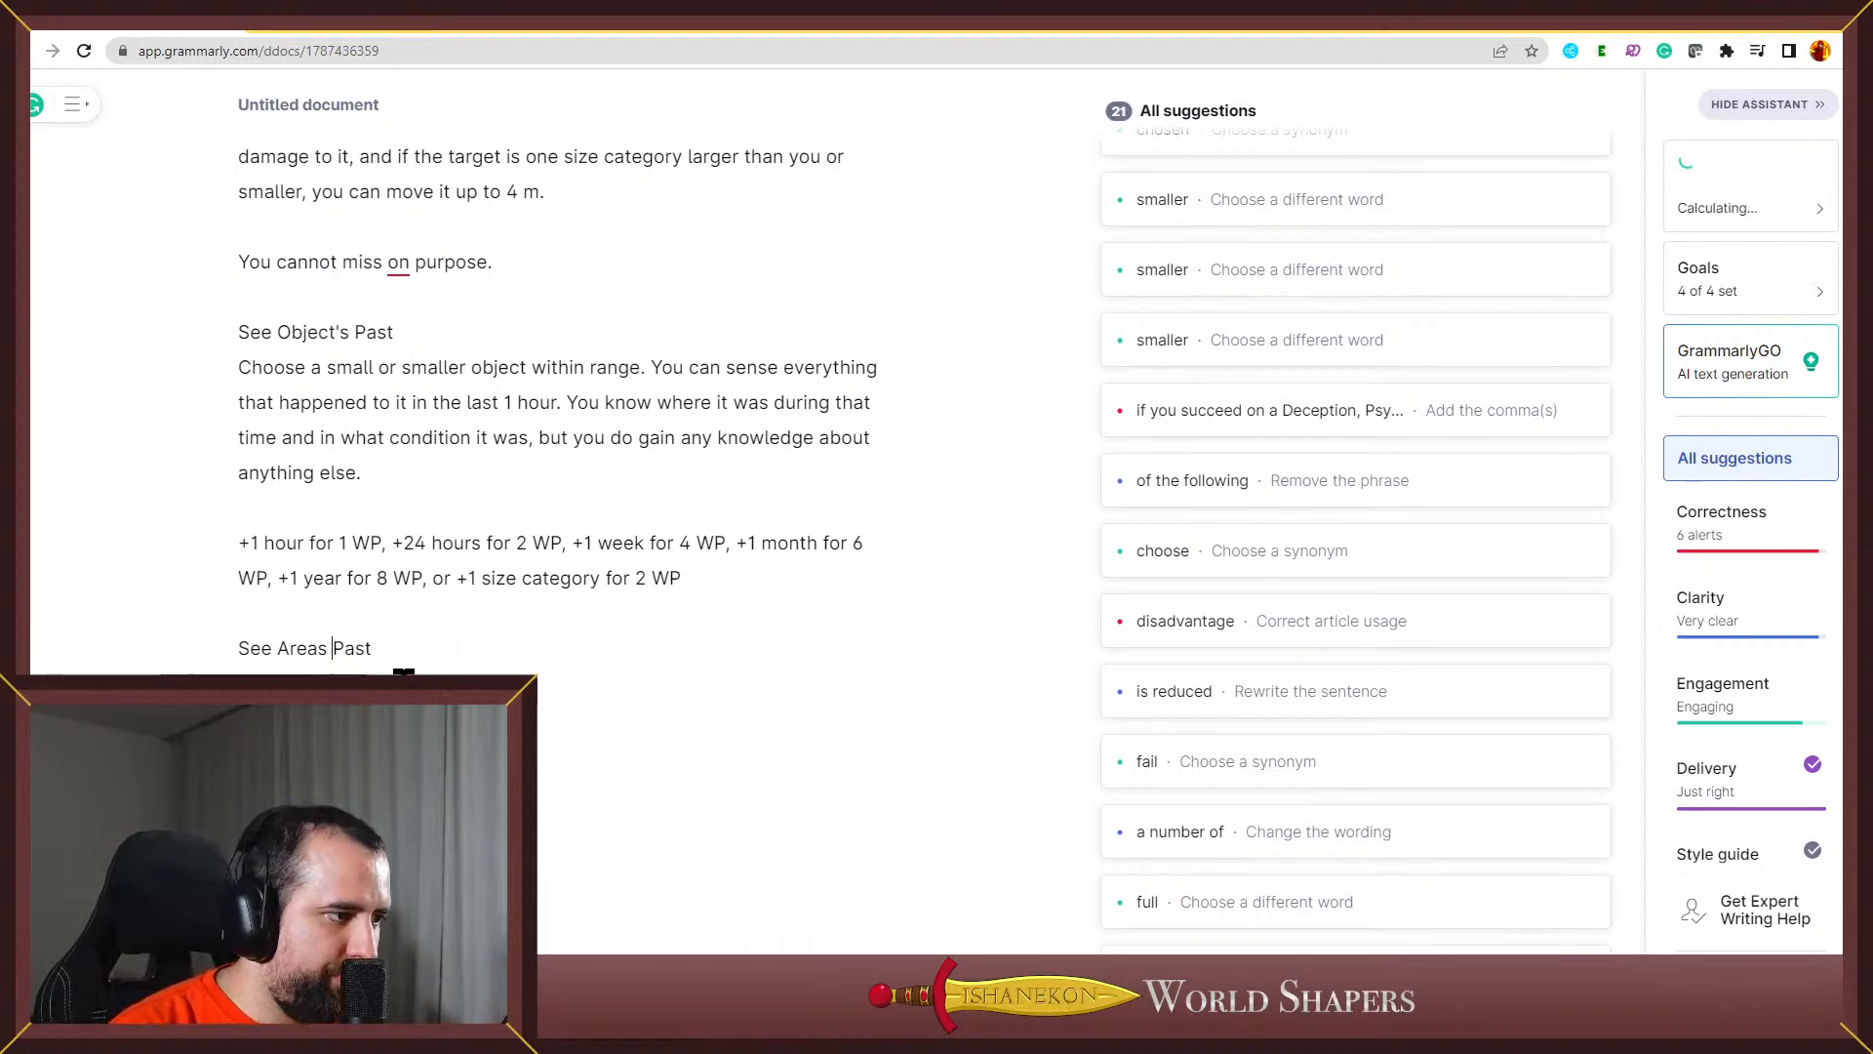
click(418, 654)
key(Return)
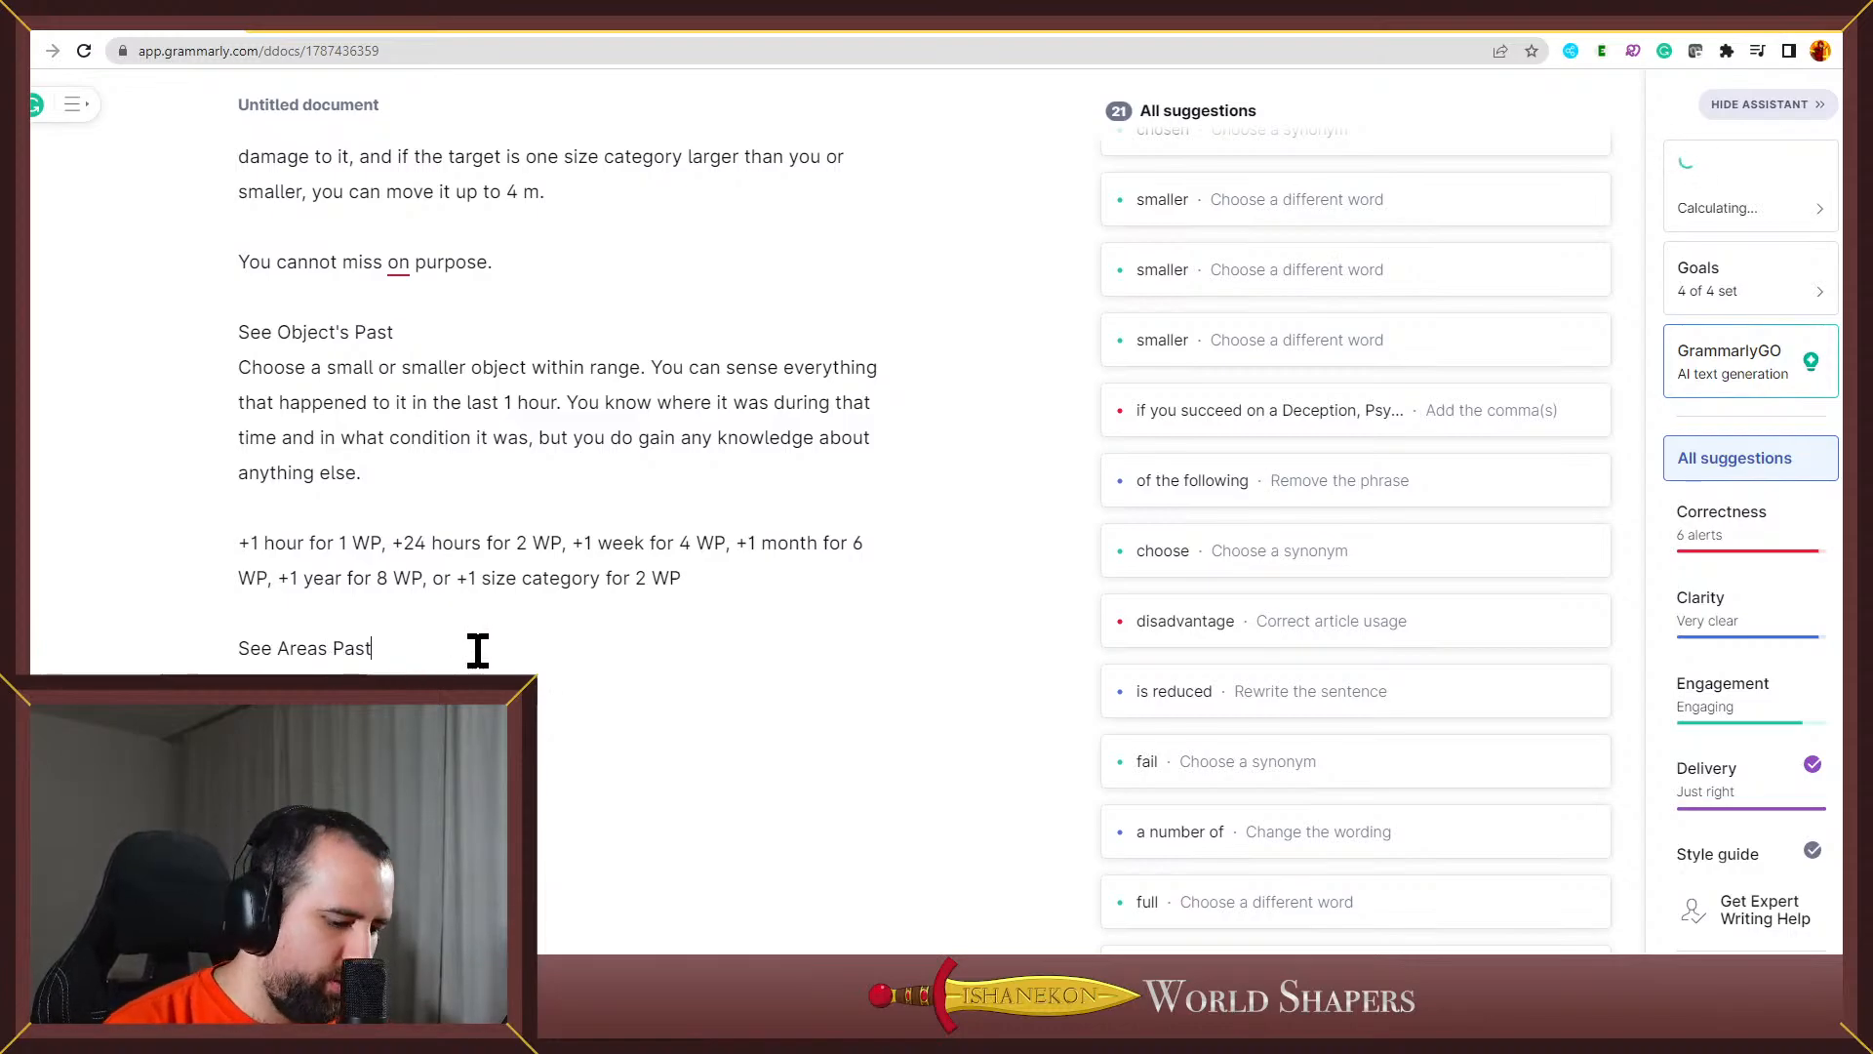
key(Return)
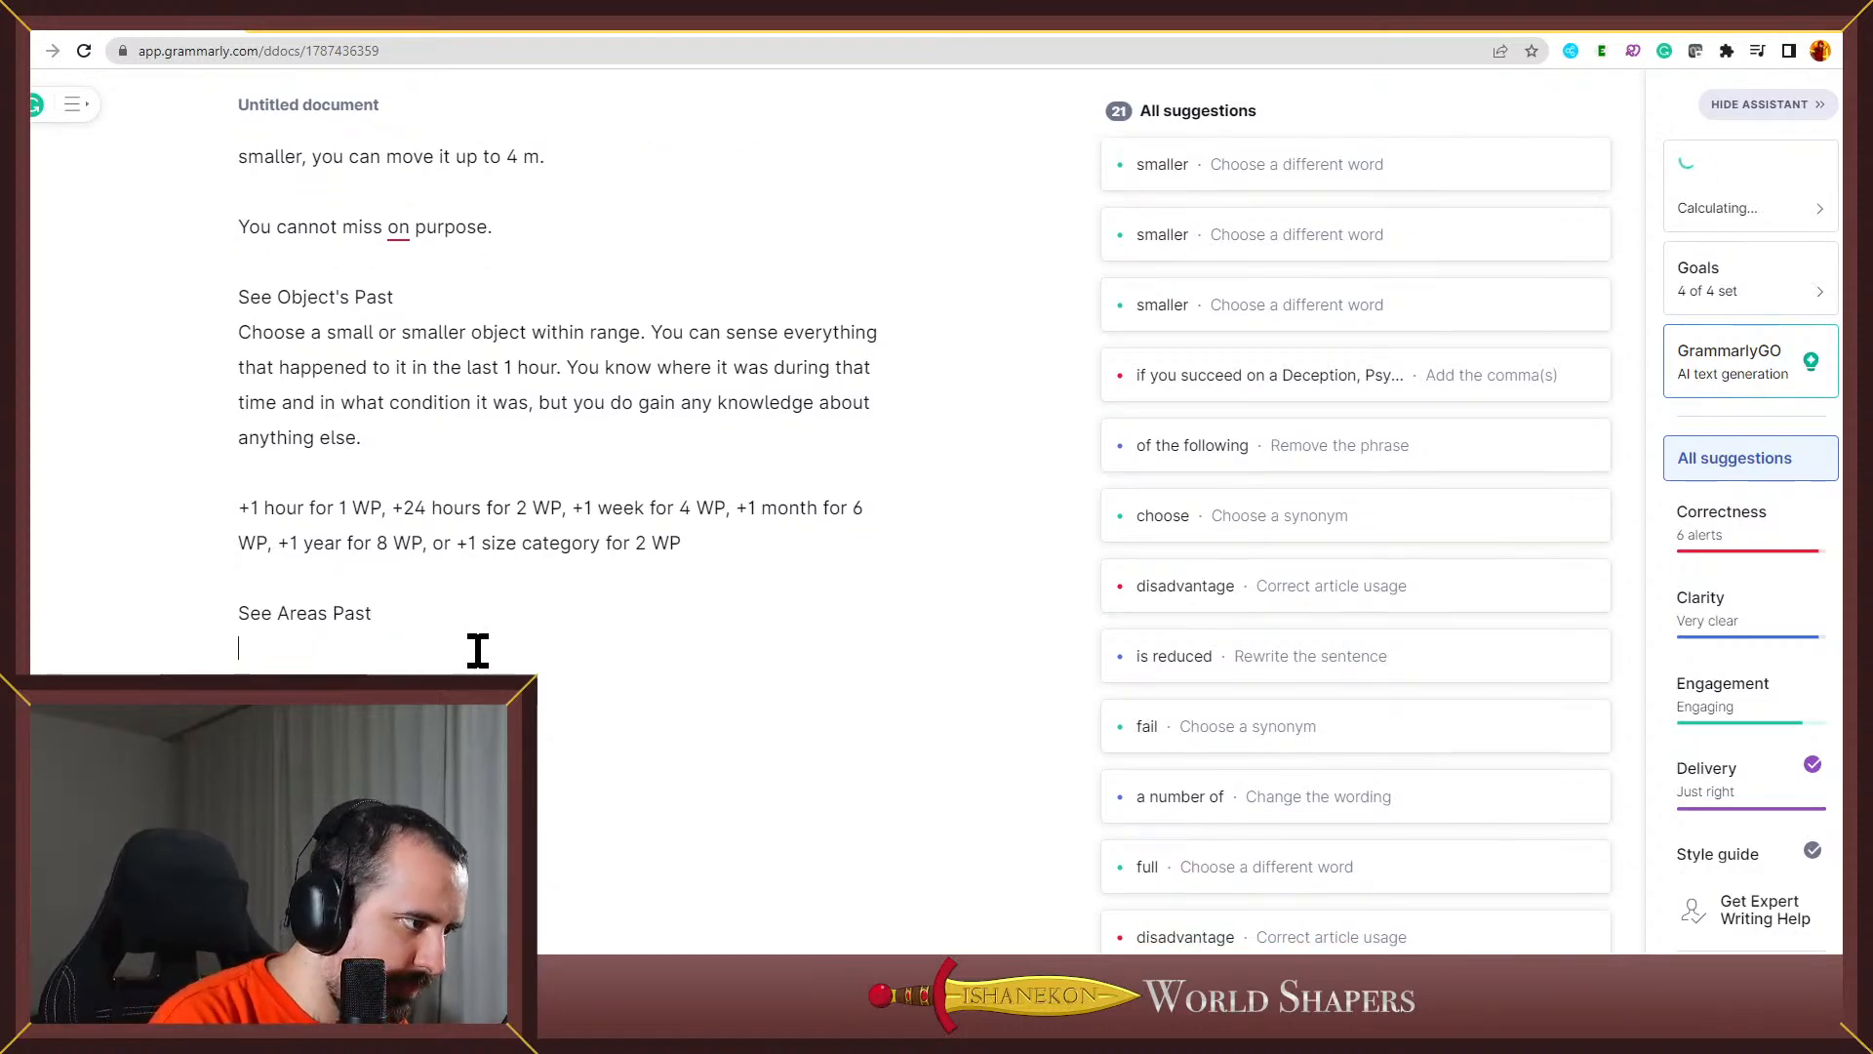
Write "Choose a 5 m cube area." as the first description sentence under See Areas Past
text(Choose )
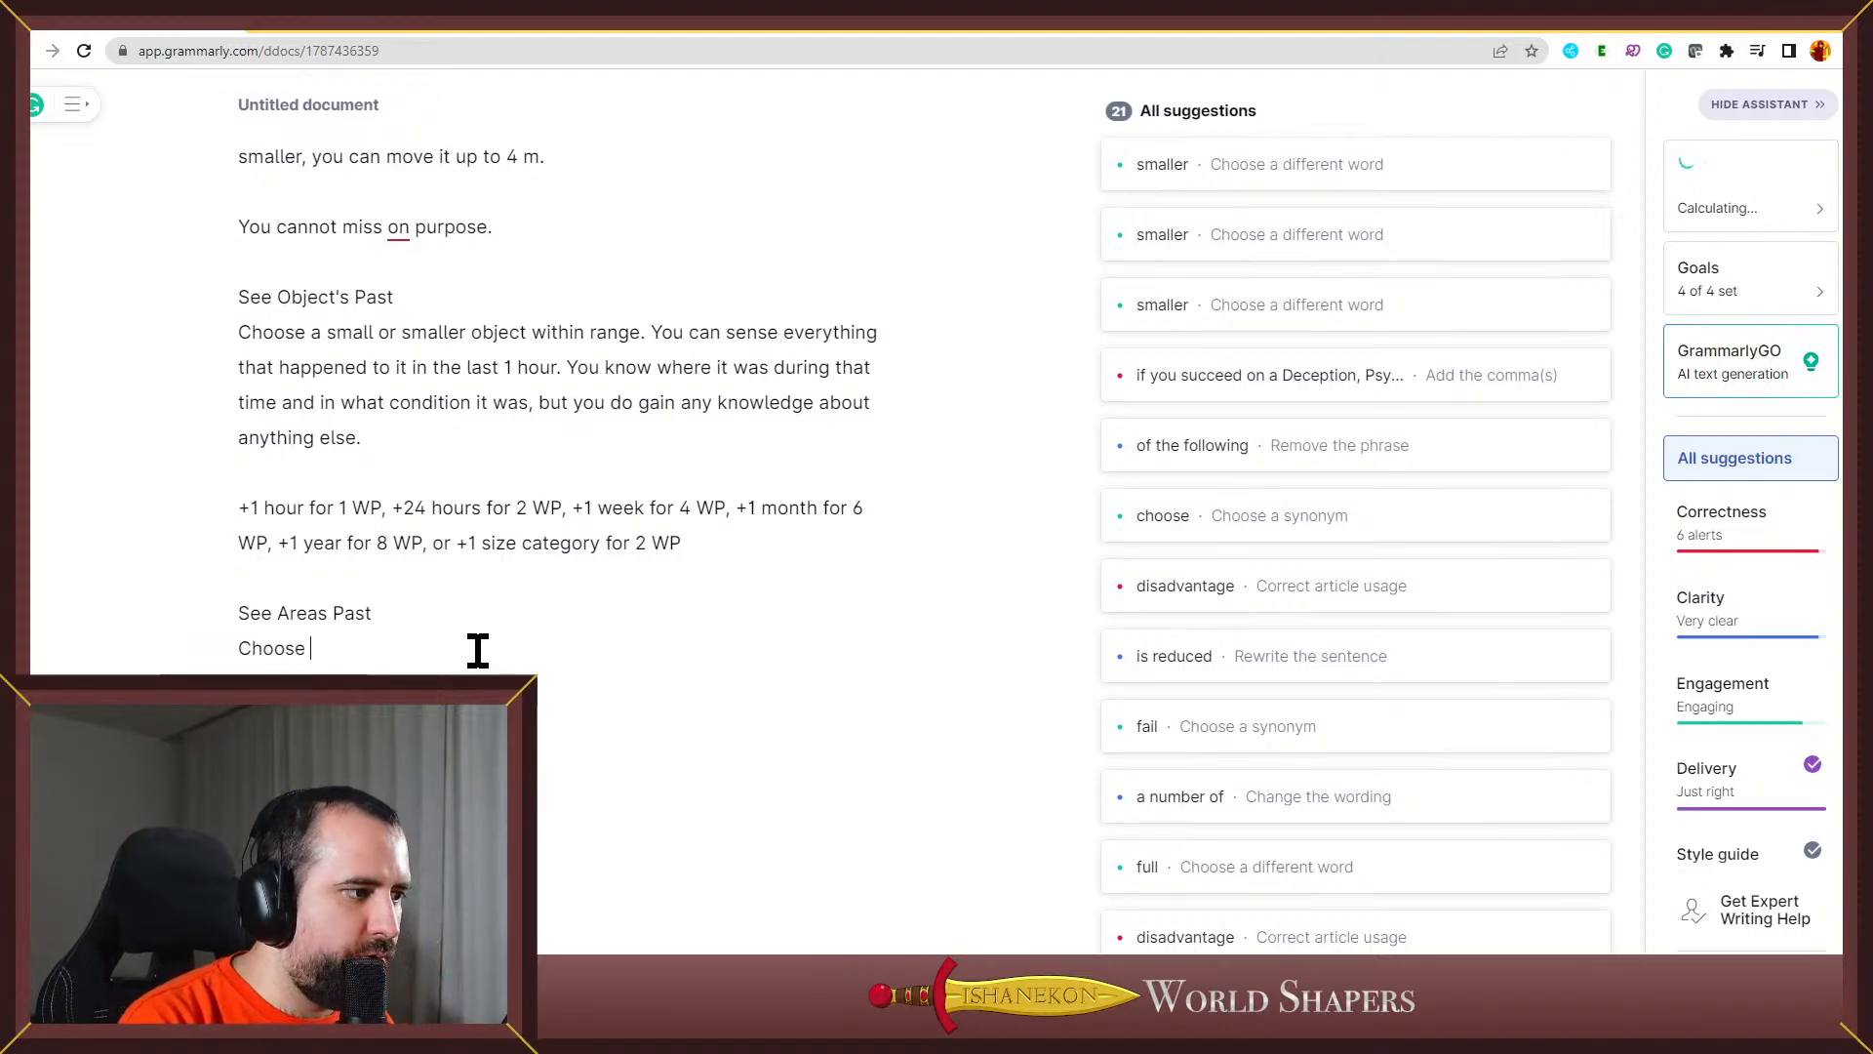
text(a )
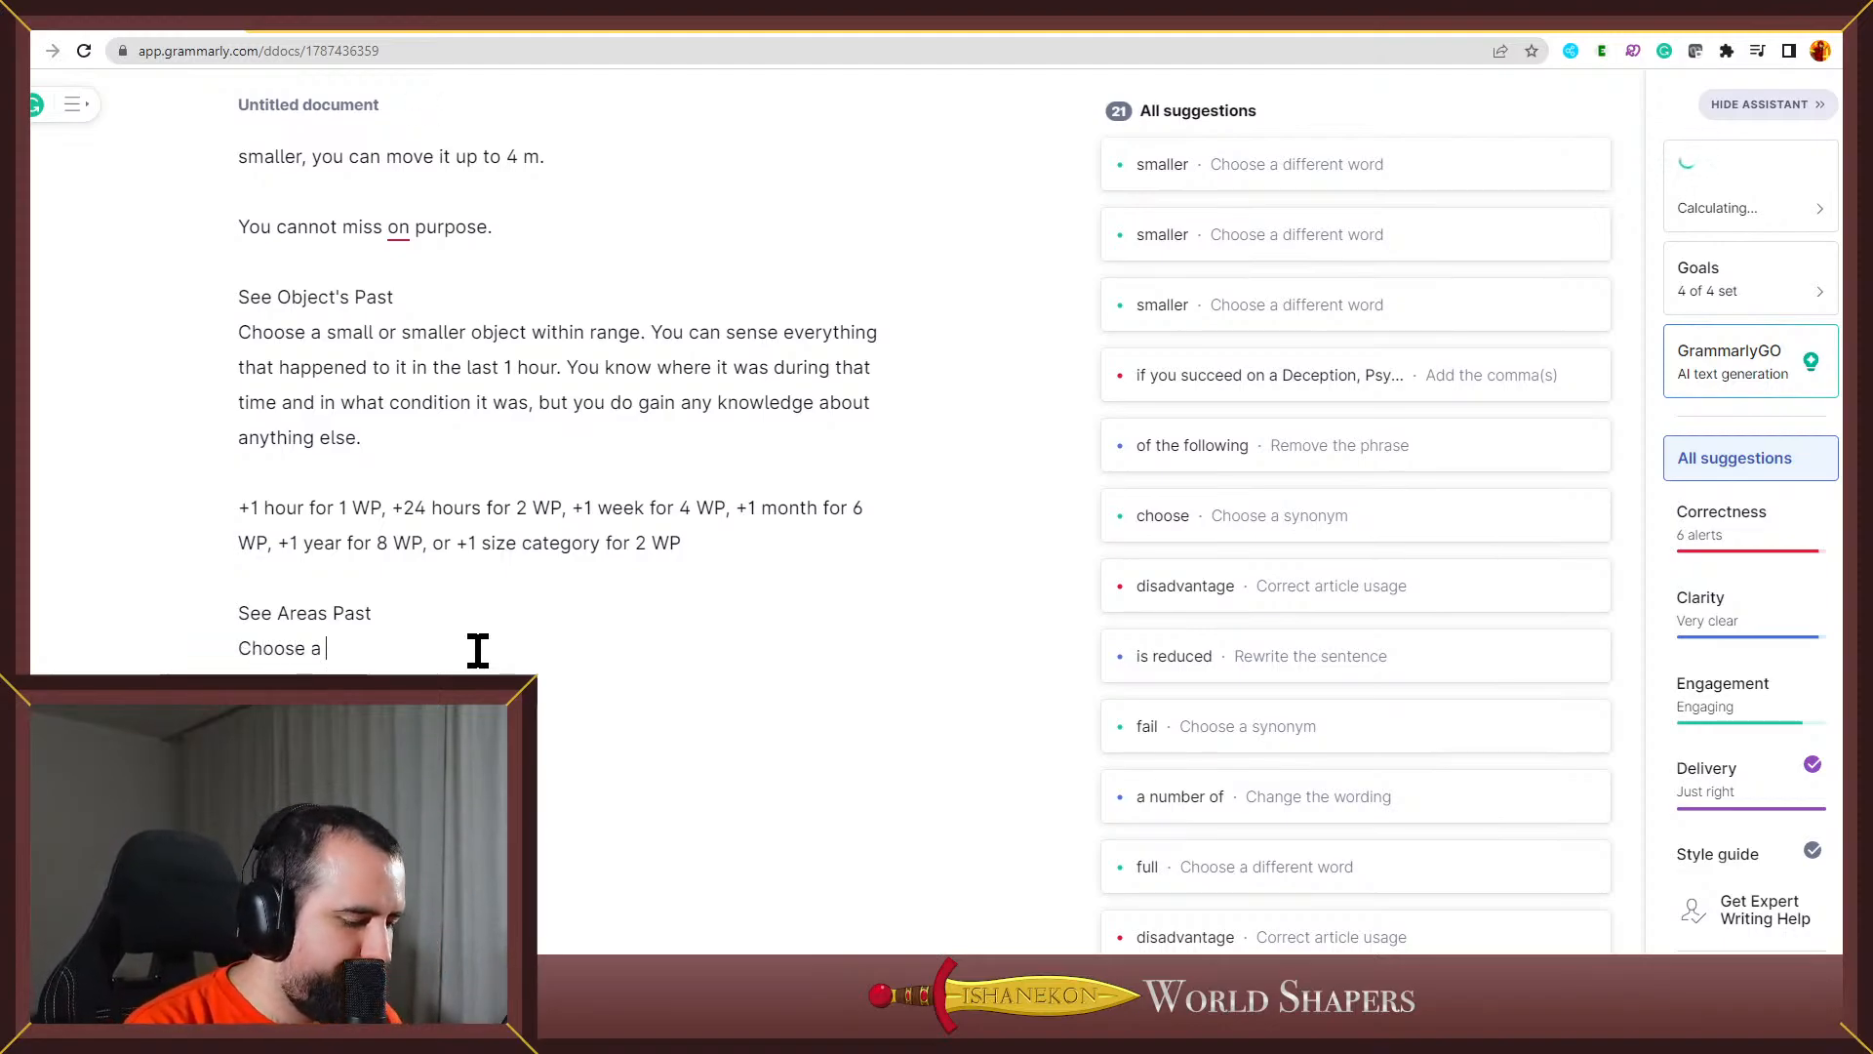
text(3m cube)
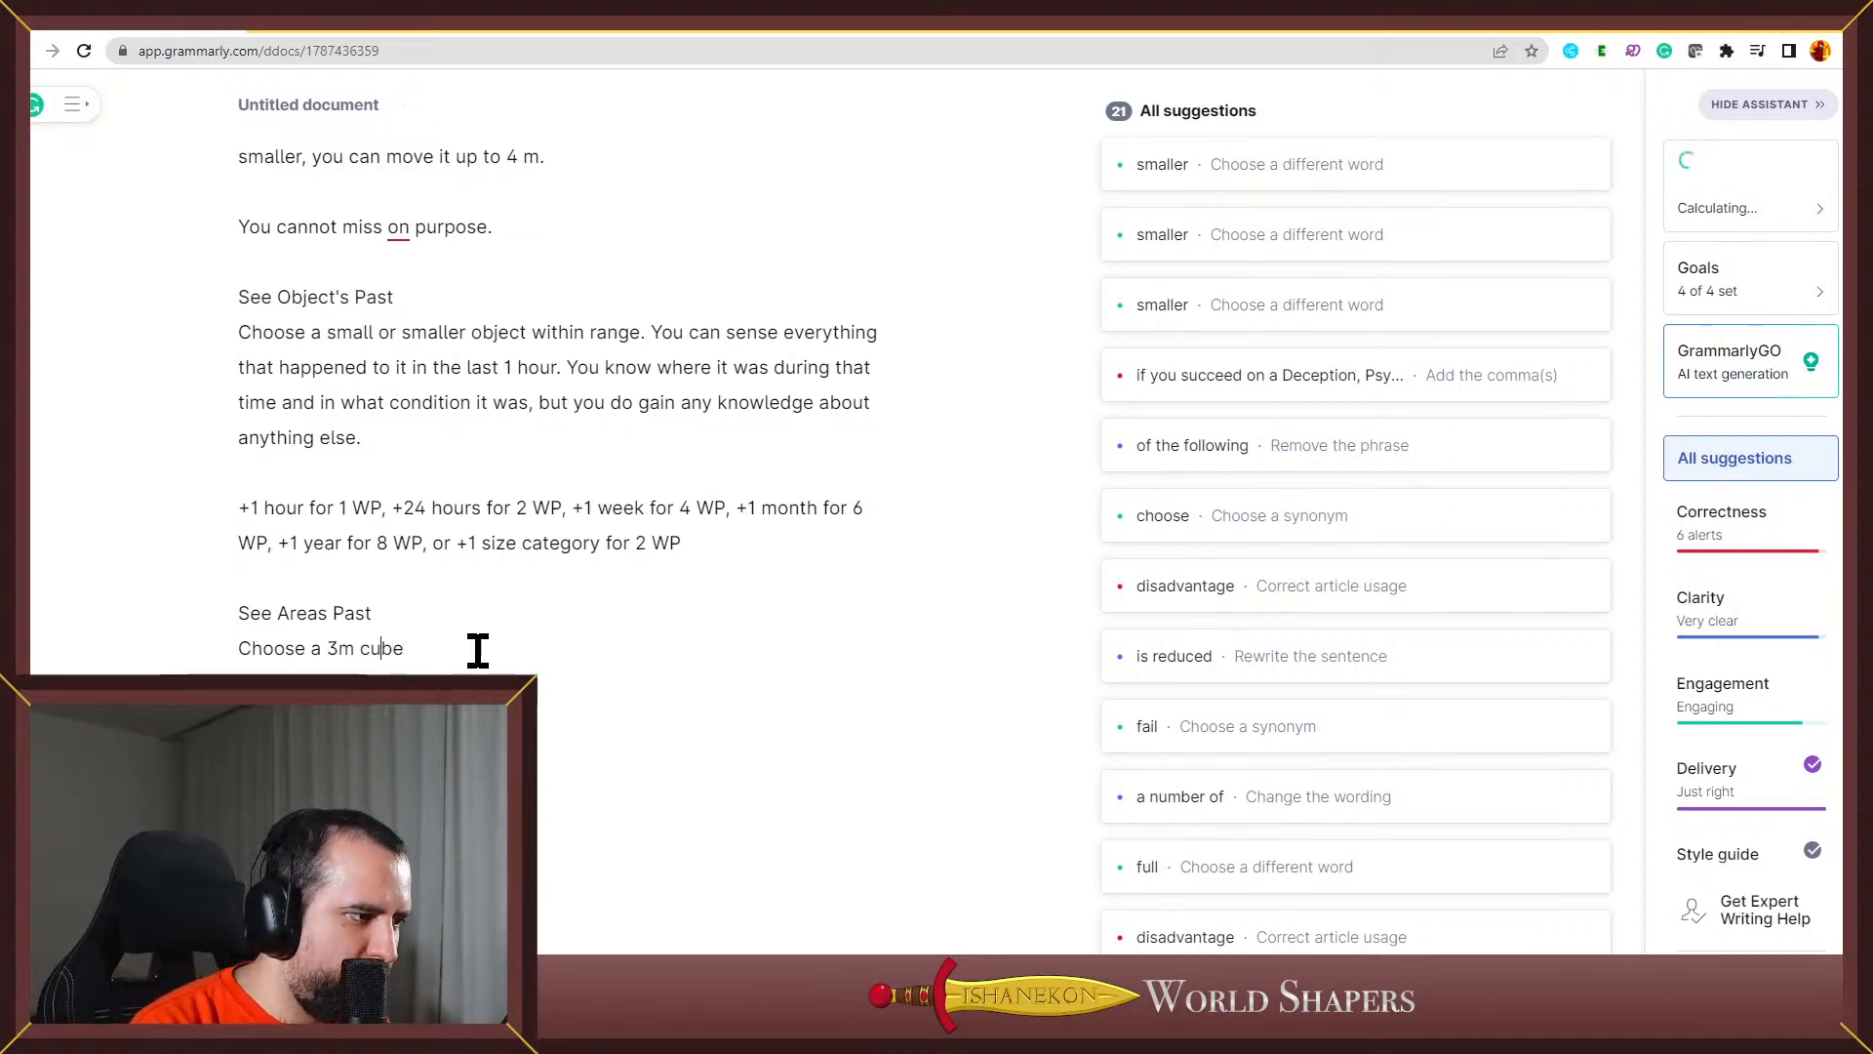
key(BackSpace)
text(5 m)
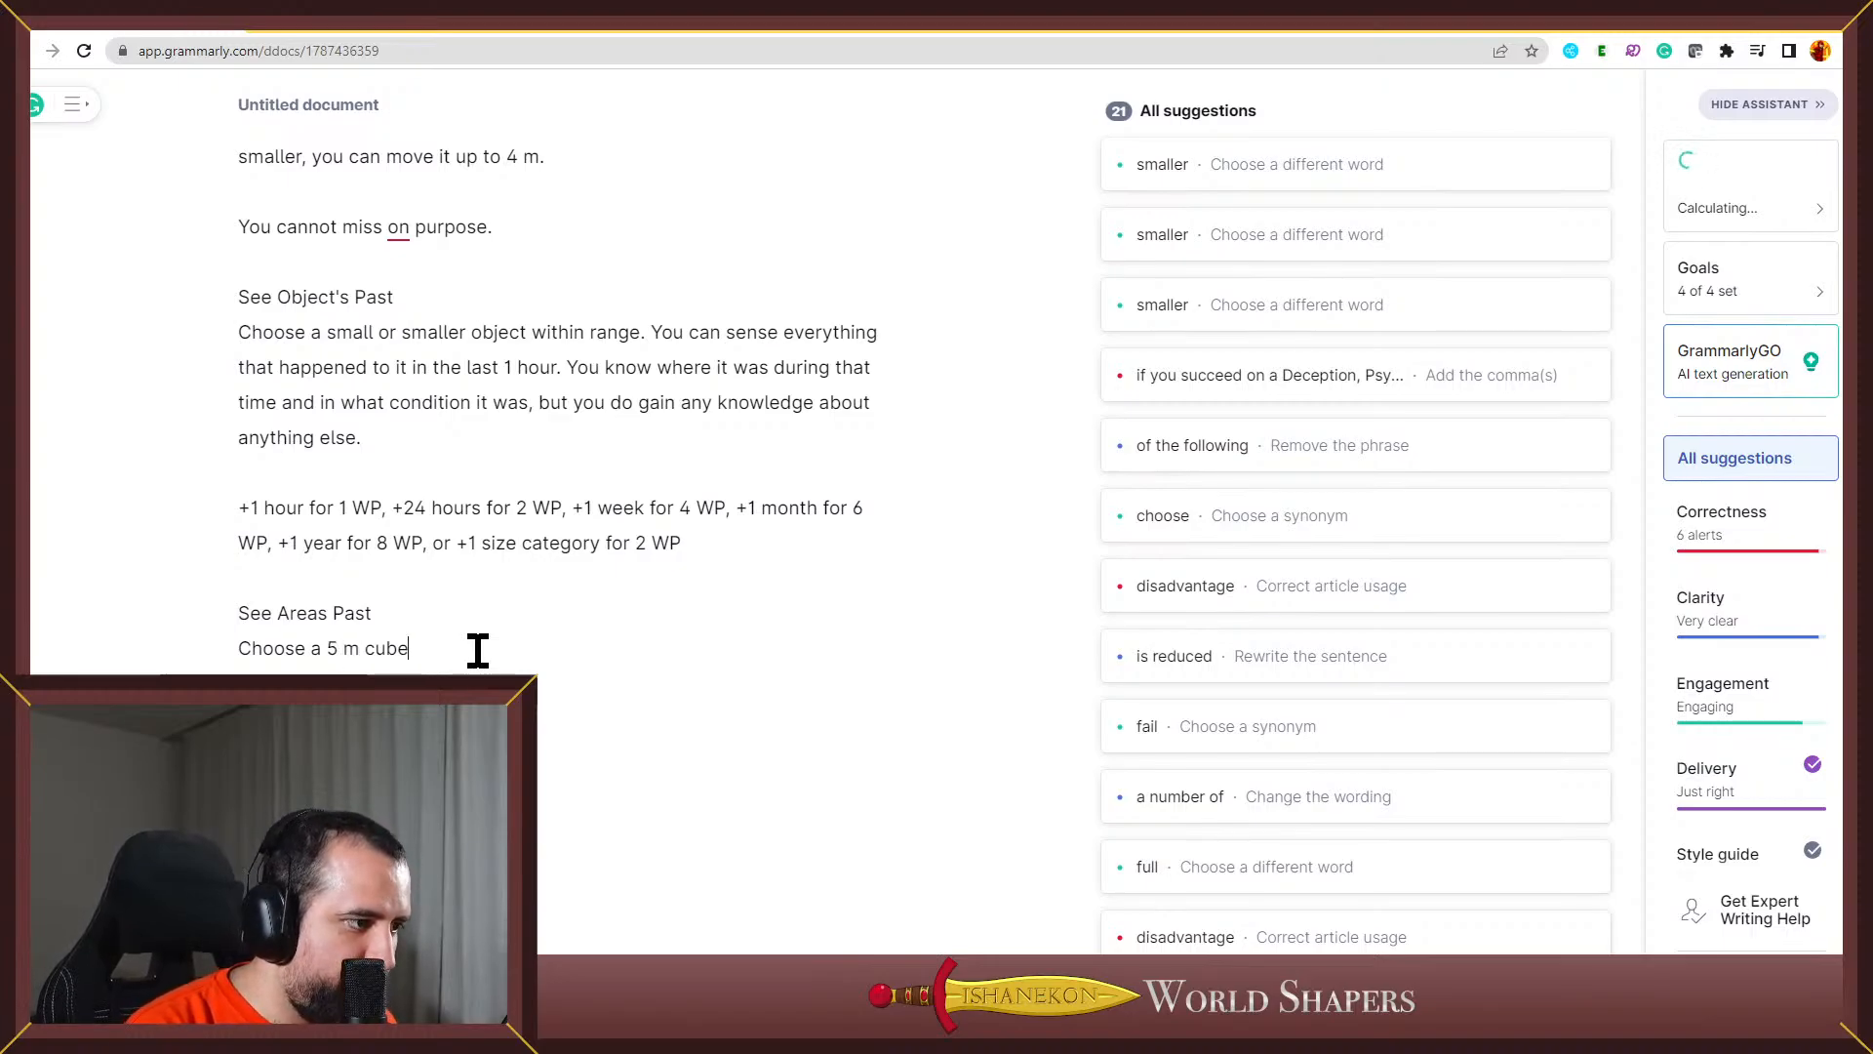
text( cube area)
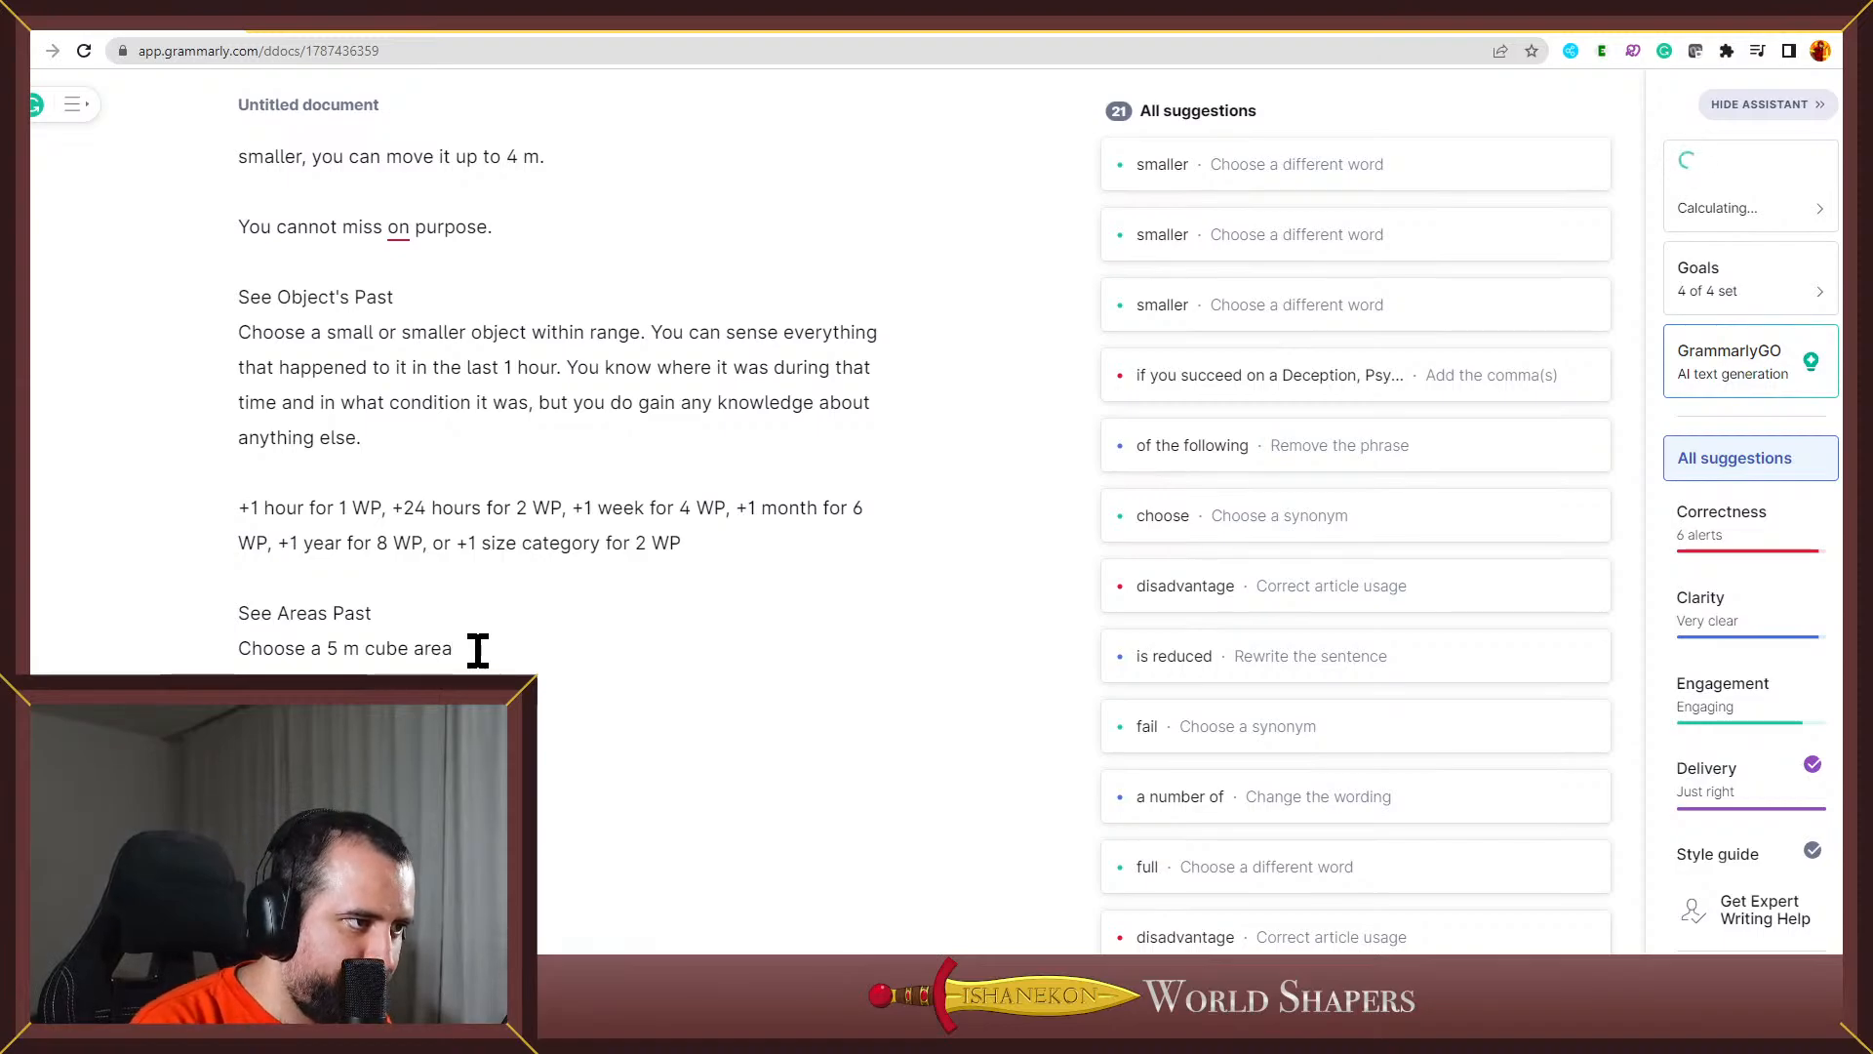
text(.)
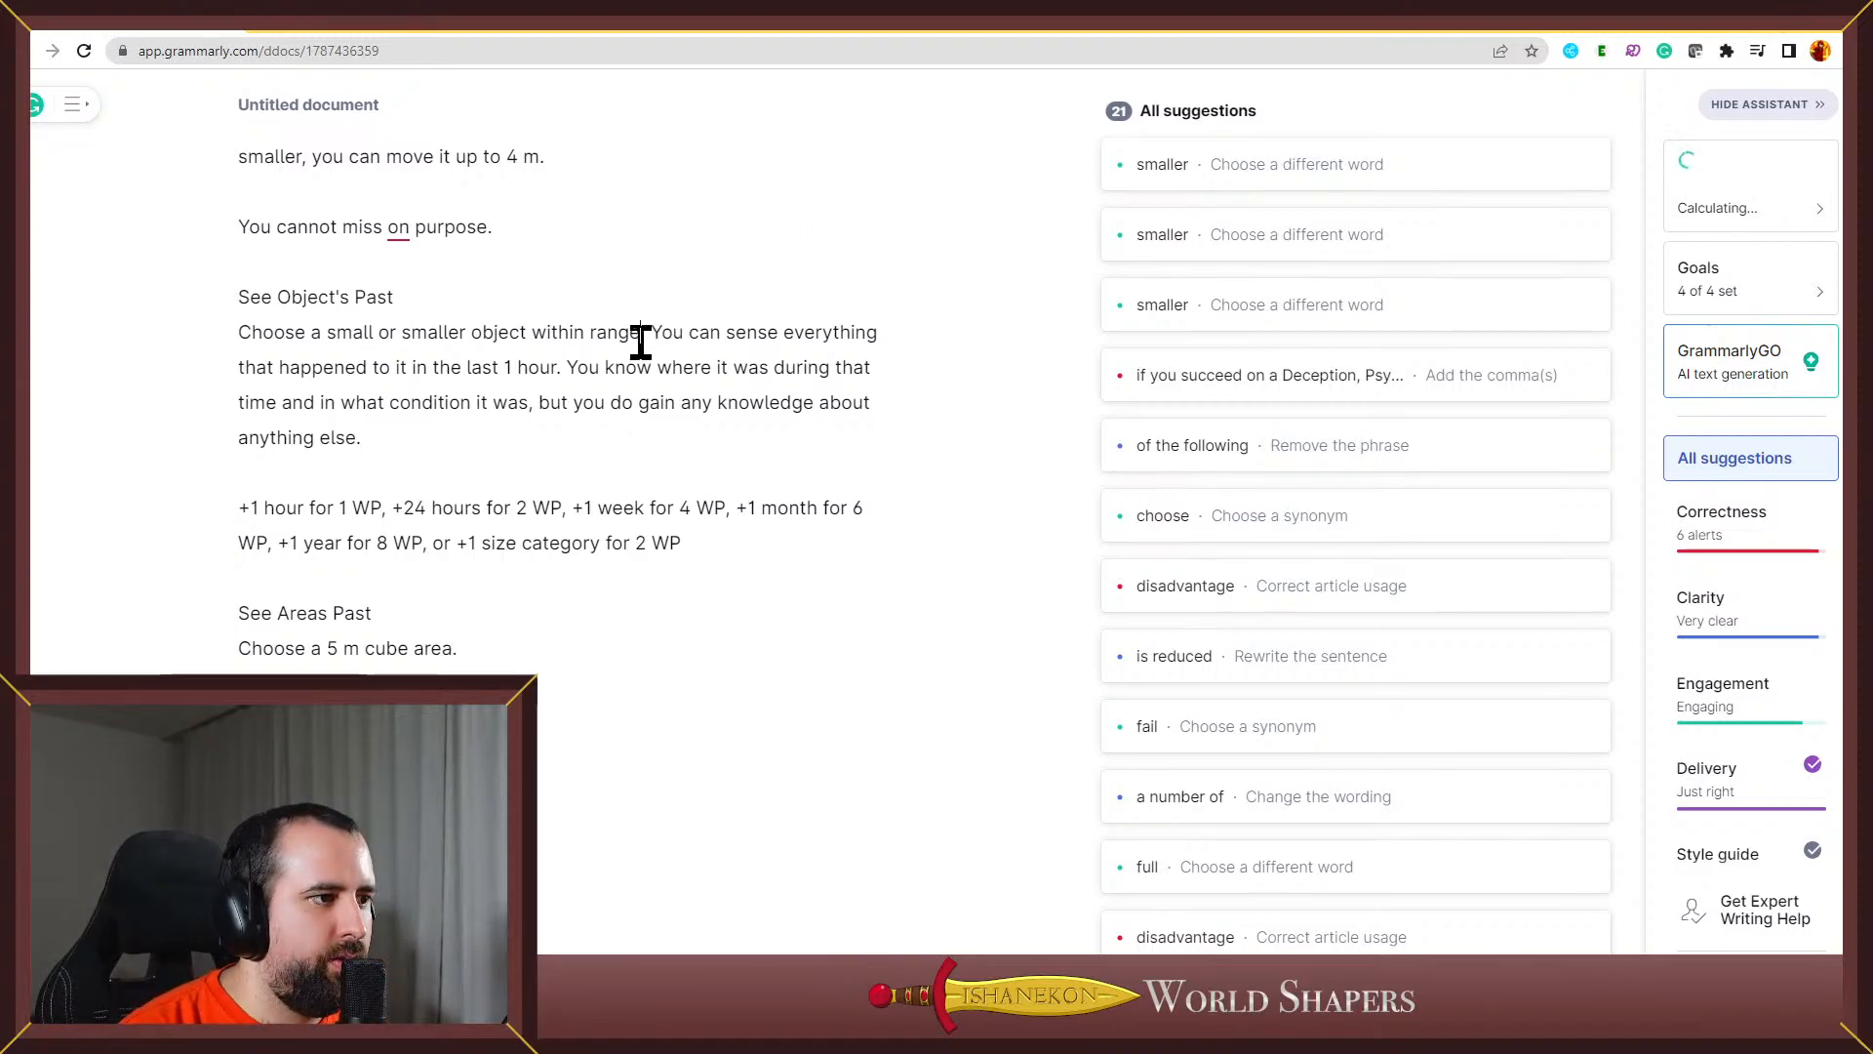
Copy the "You can sense everything" sentence from See Object's Past into the See Areas Past description and reword it to "happened in that area"
drag(636, 334, 566, 369)
key(ctrl+c)
click(471, 647)
key(ctrl+v)
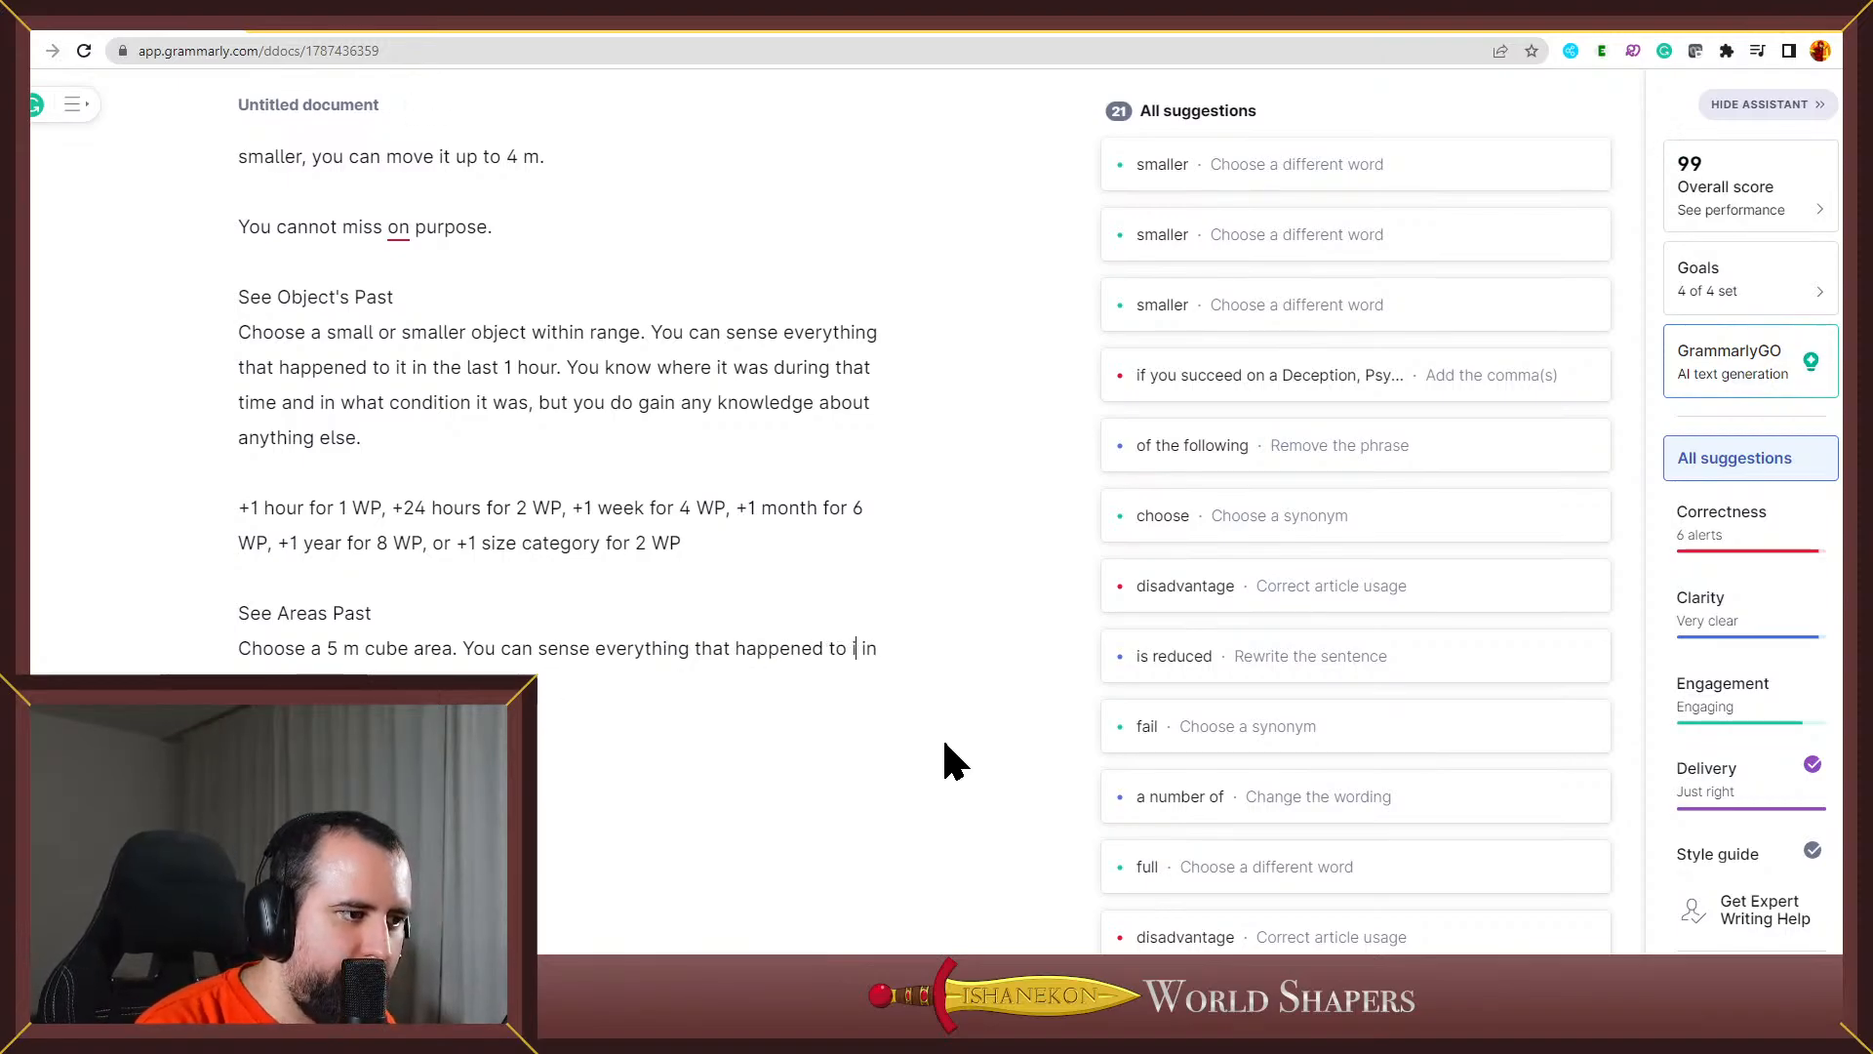
text(in)
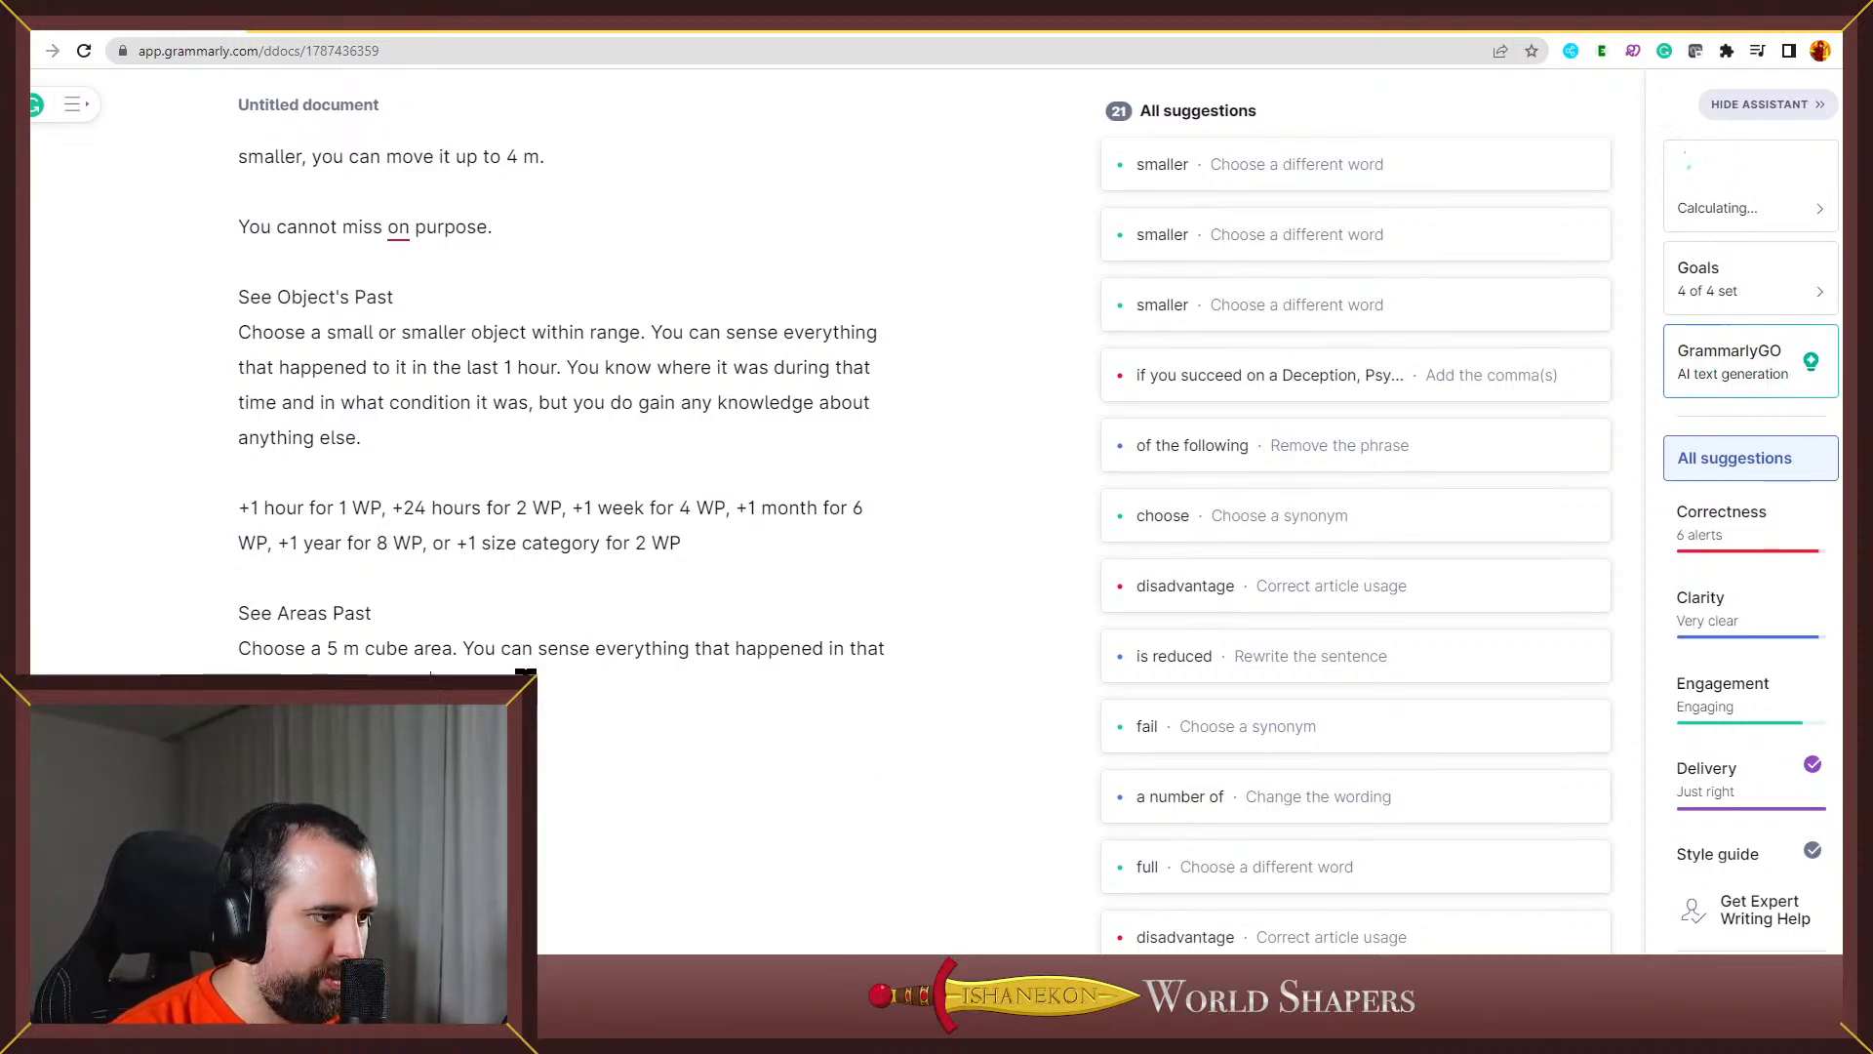
Copy the See Areas Past title from Grammarly into the Name cell of a new row below See Object's Past in Excel
drag(431, 673, 205, 617)
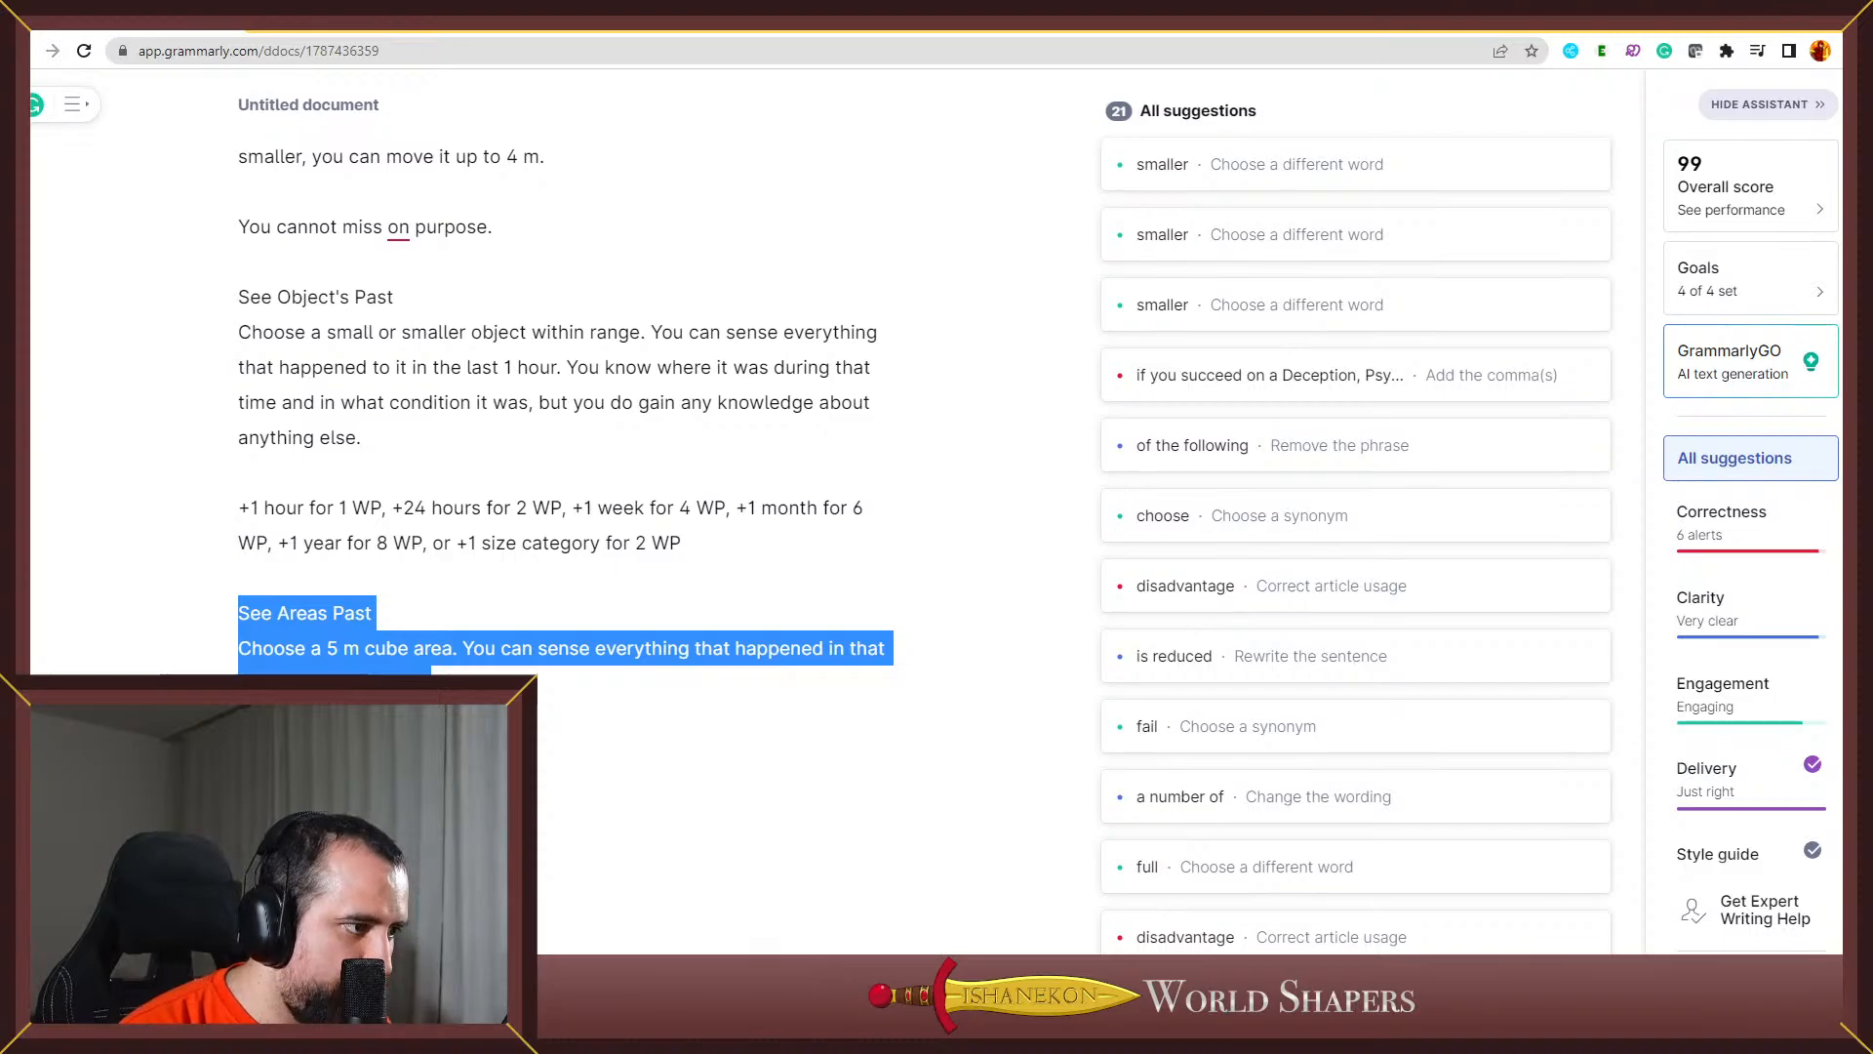
drag(377, 623, 234, 624)
key(ctrl+c)
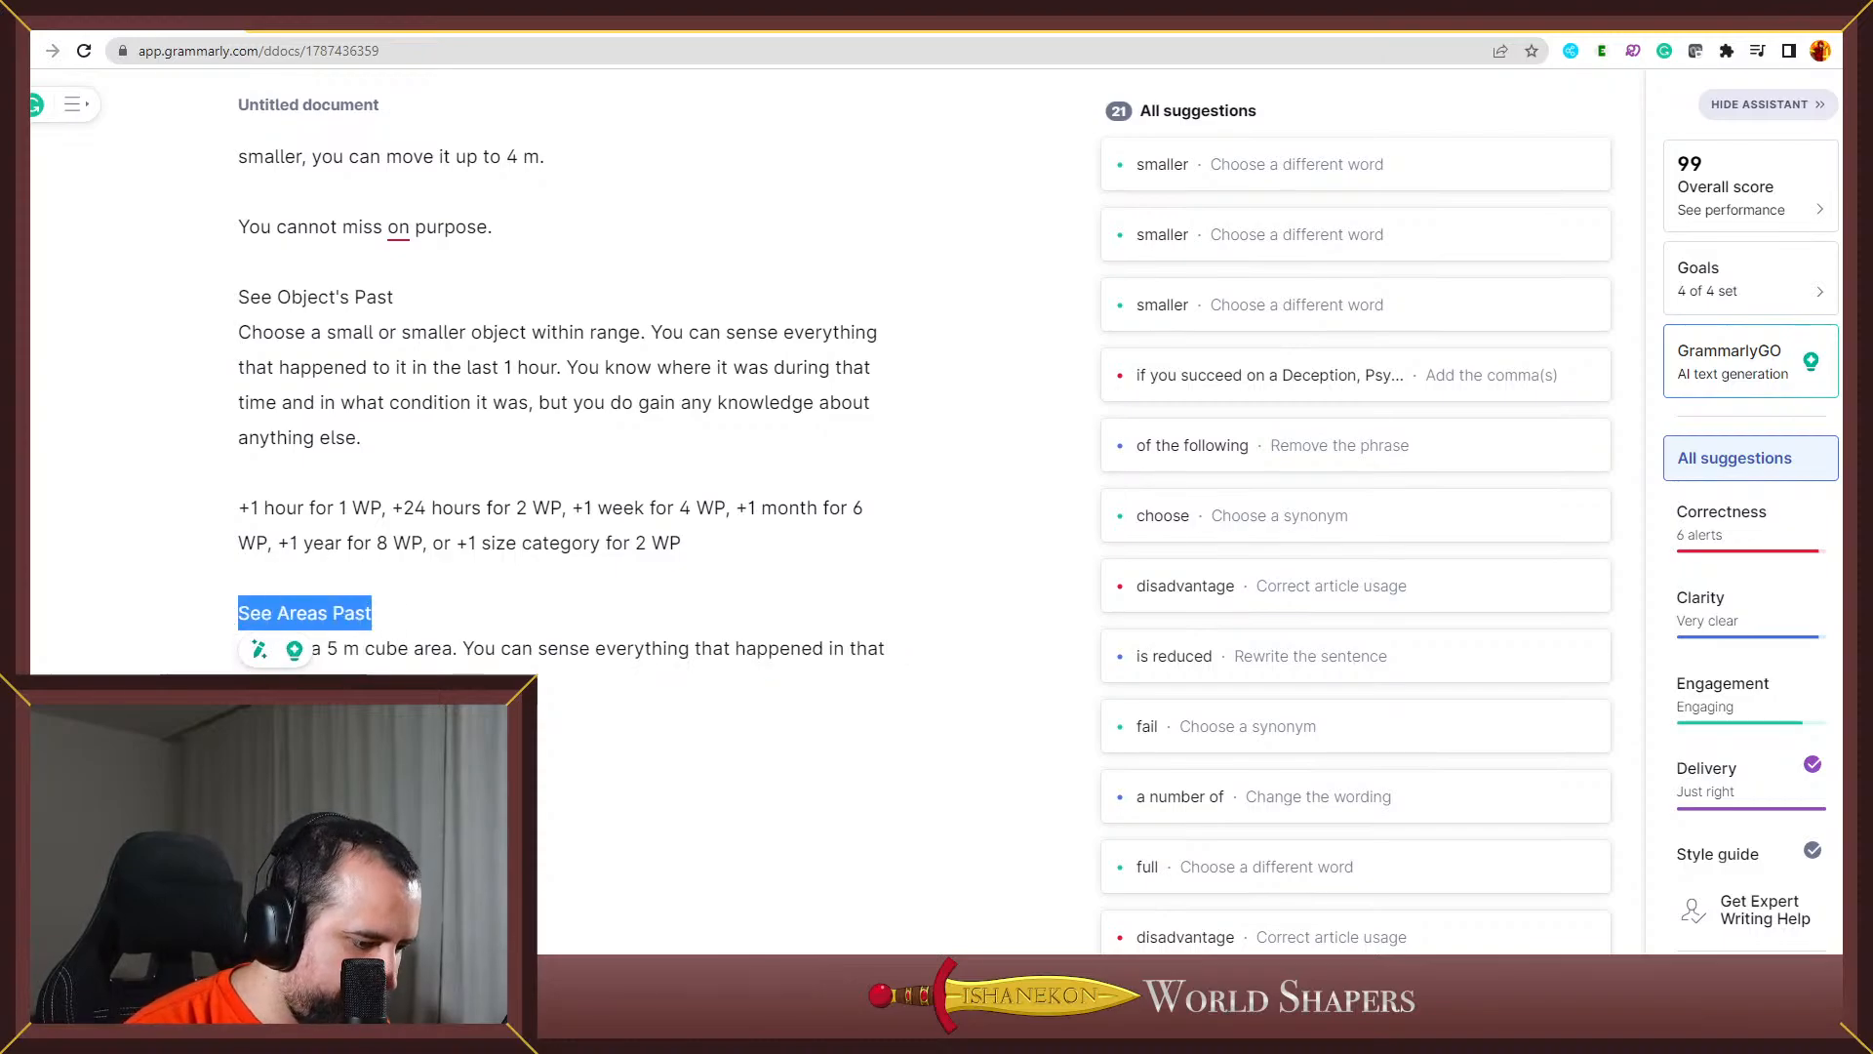
key(alt+Tab)
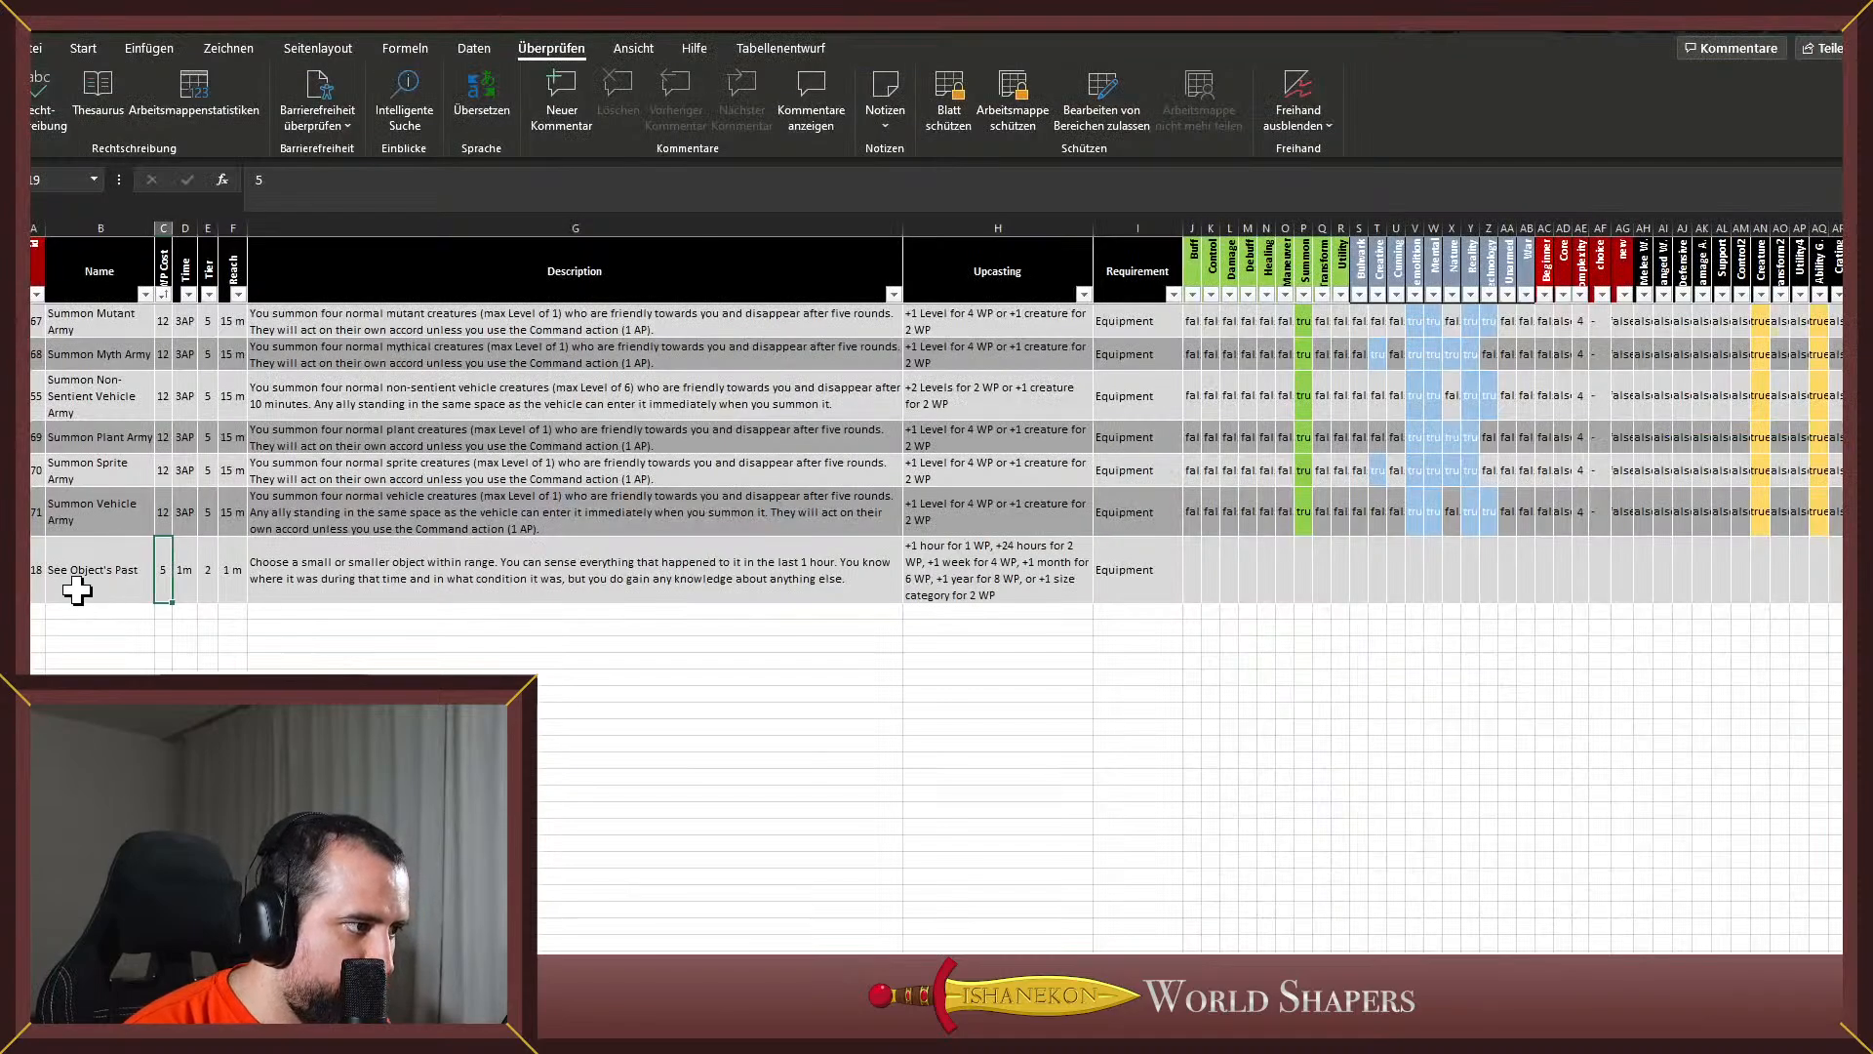
double_click(86, 611)
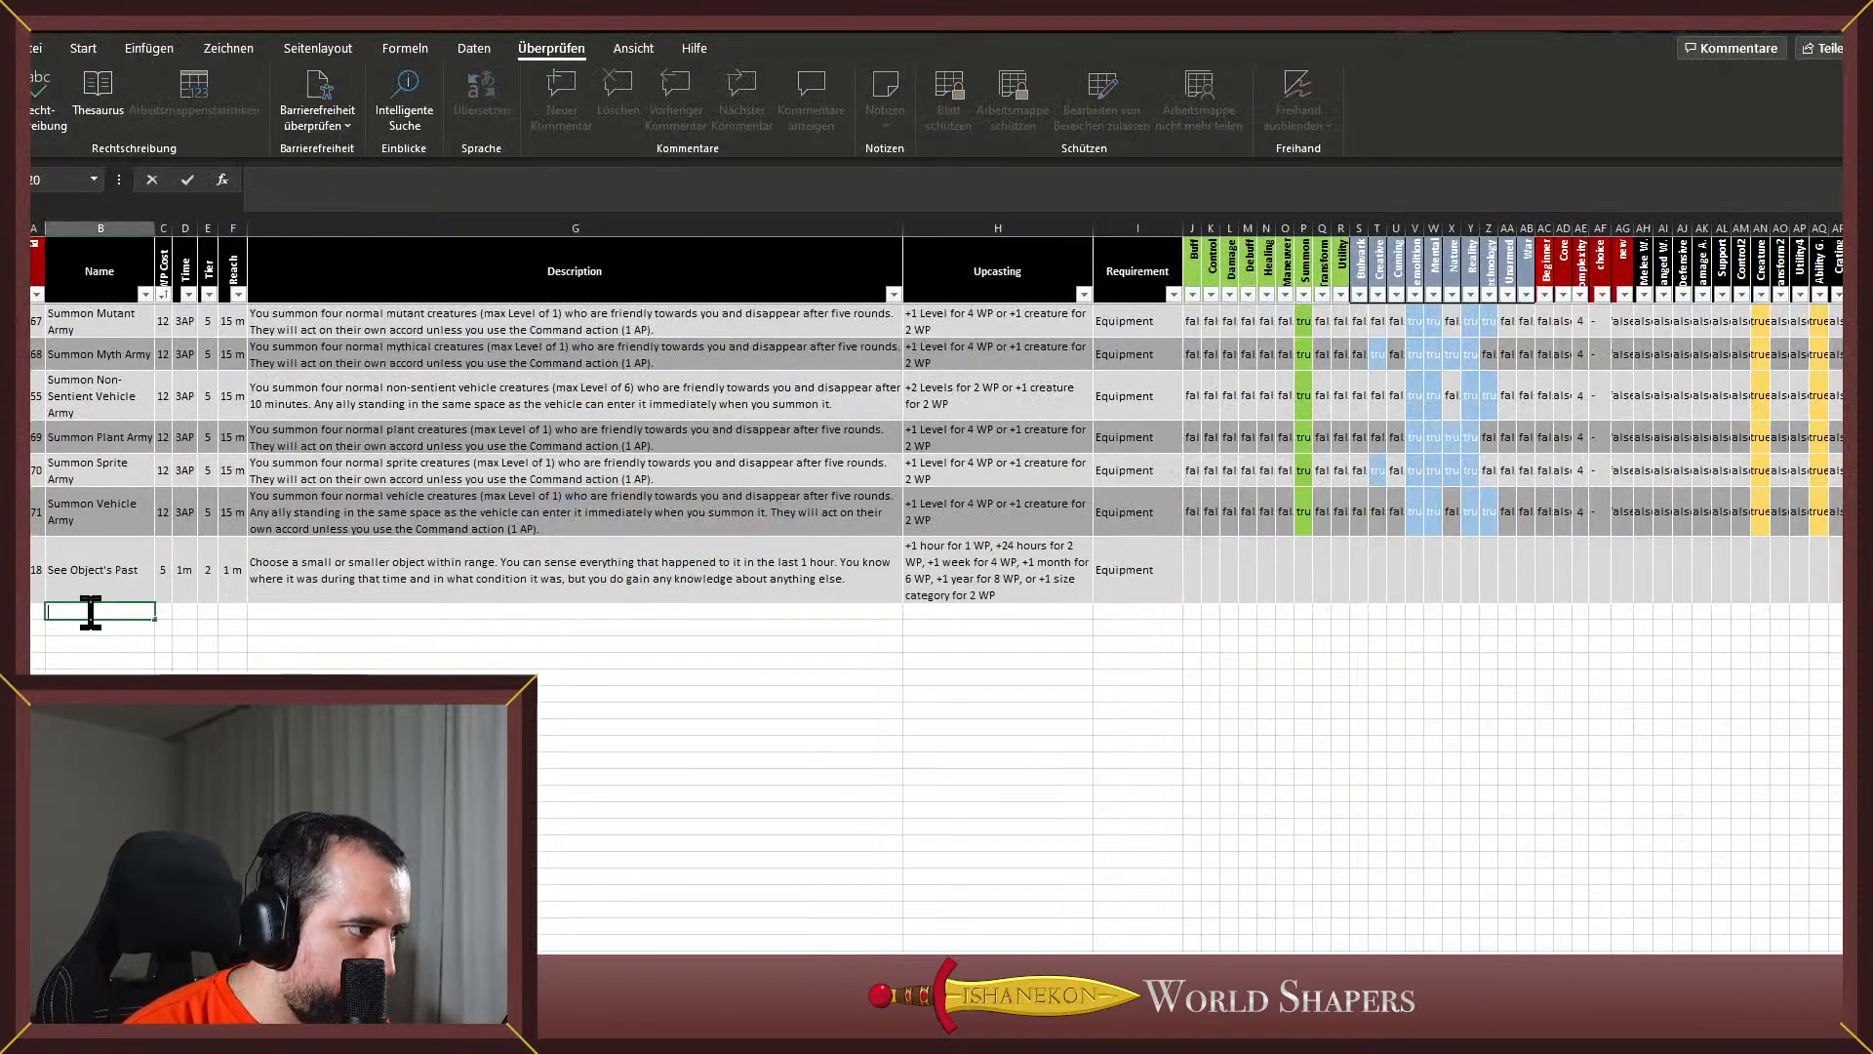
key(ctrl+v)
key(Tab)
Copy the See Areas Past description from Grammarly into the Description cell of its row in Excel
key(alt+Tab)
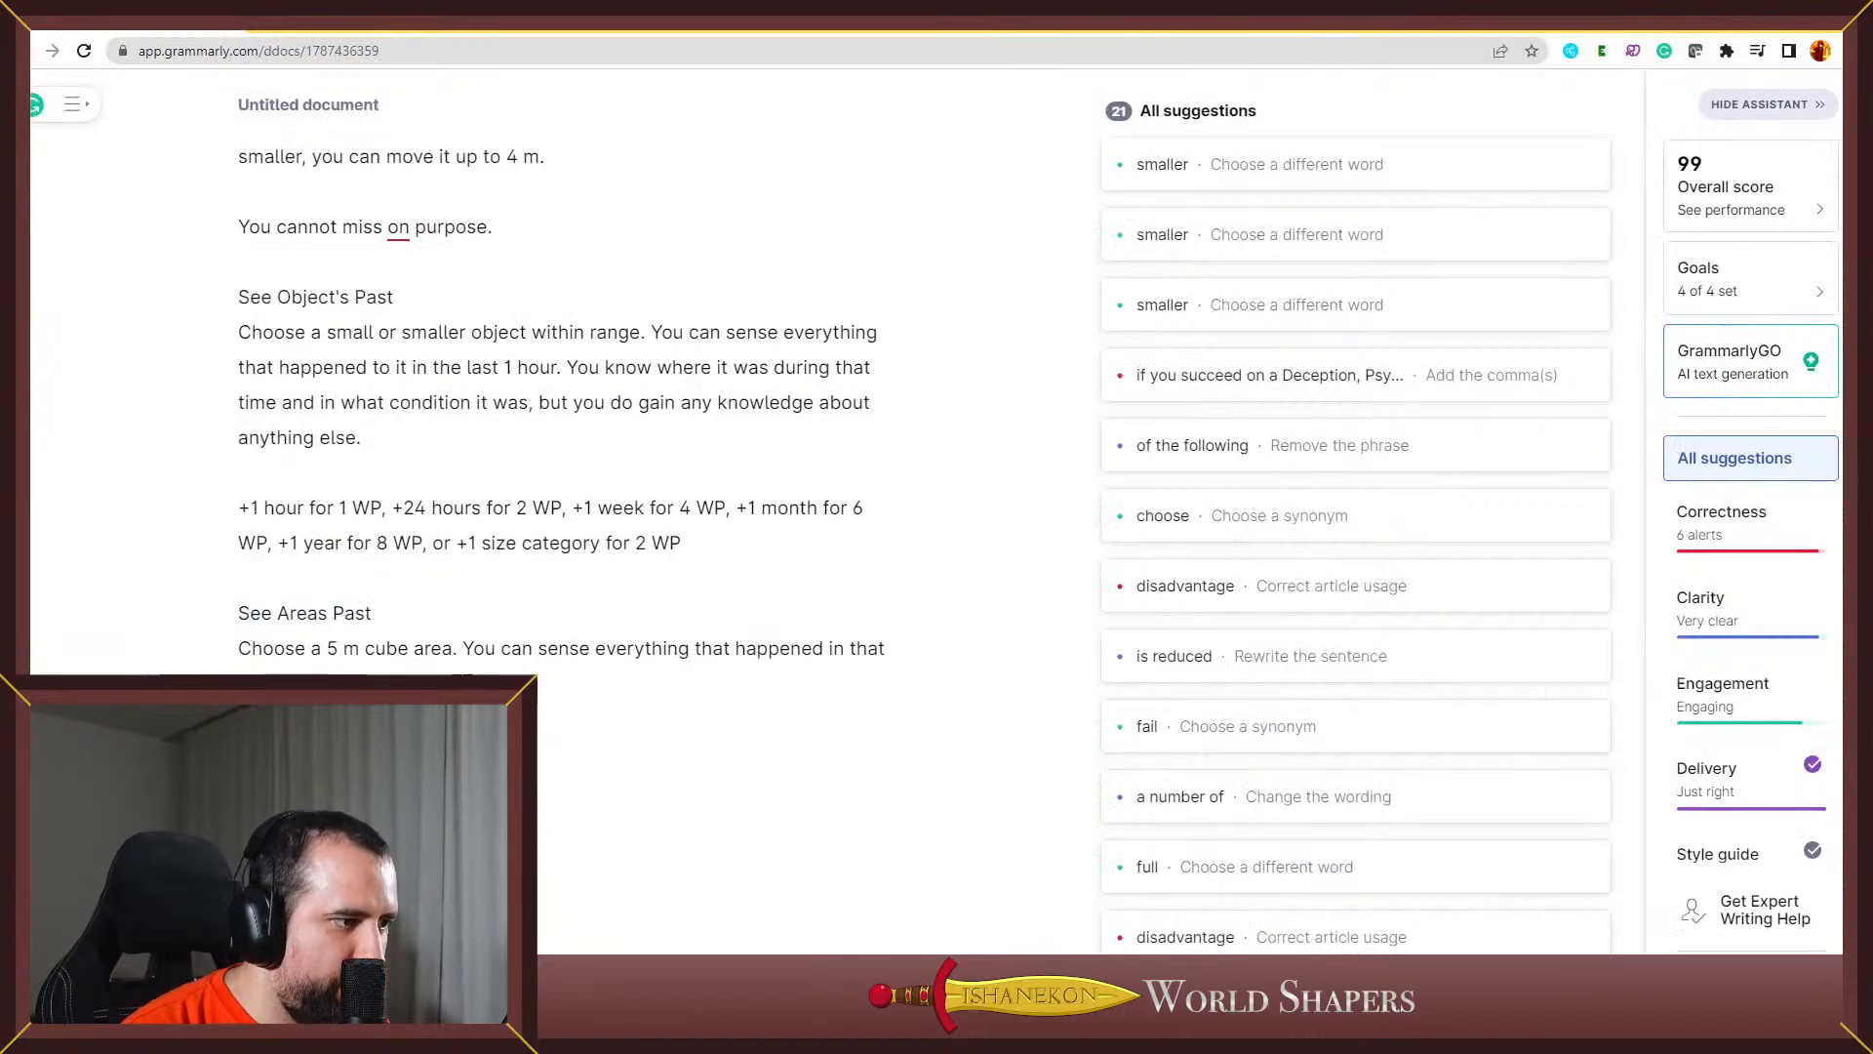
drag(430, 671, 206, 659)
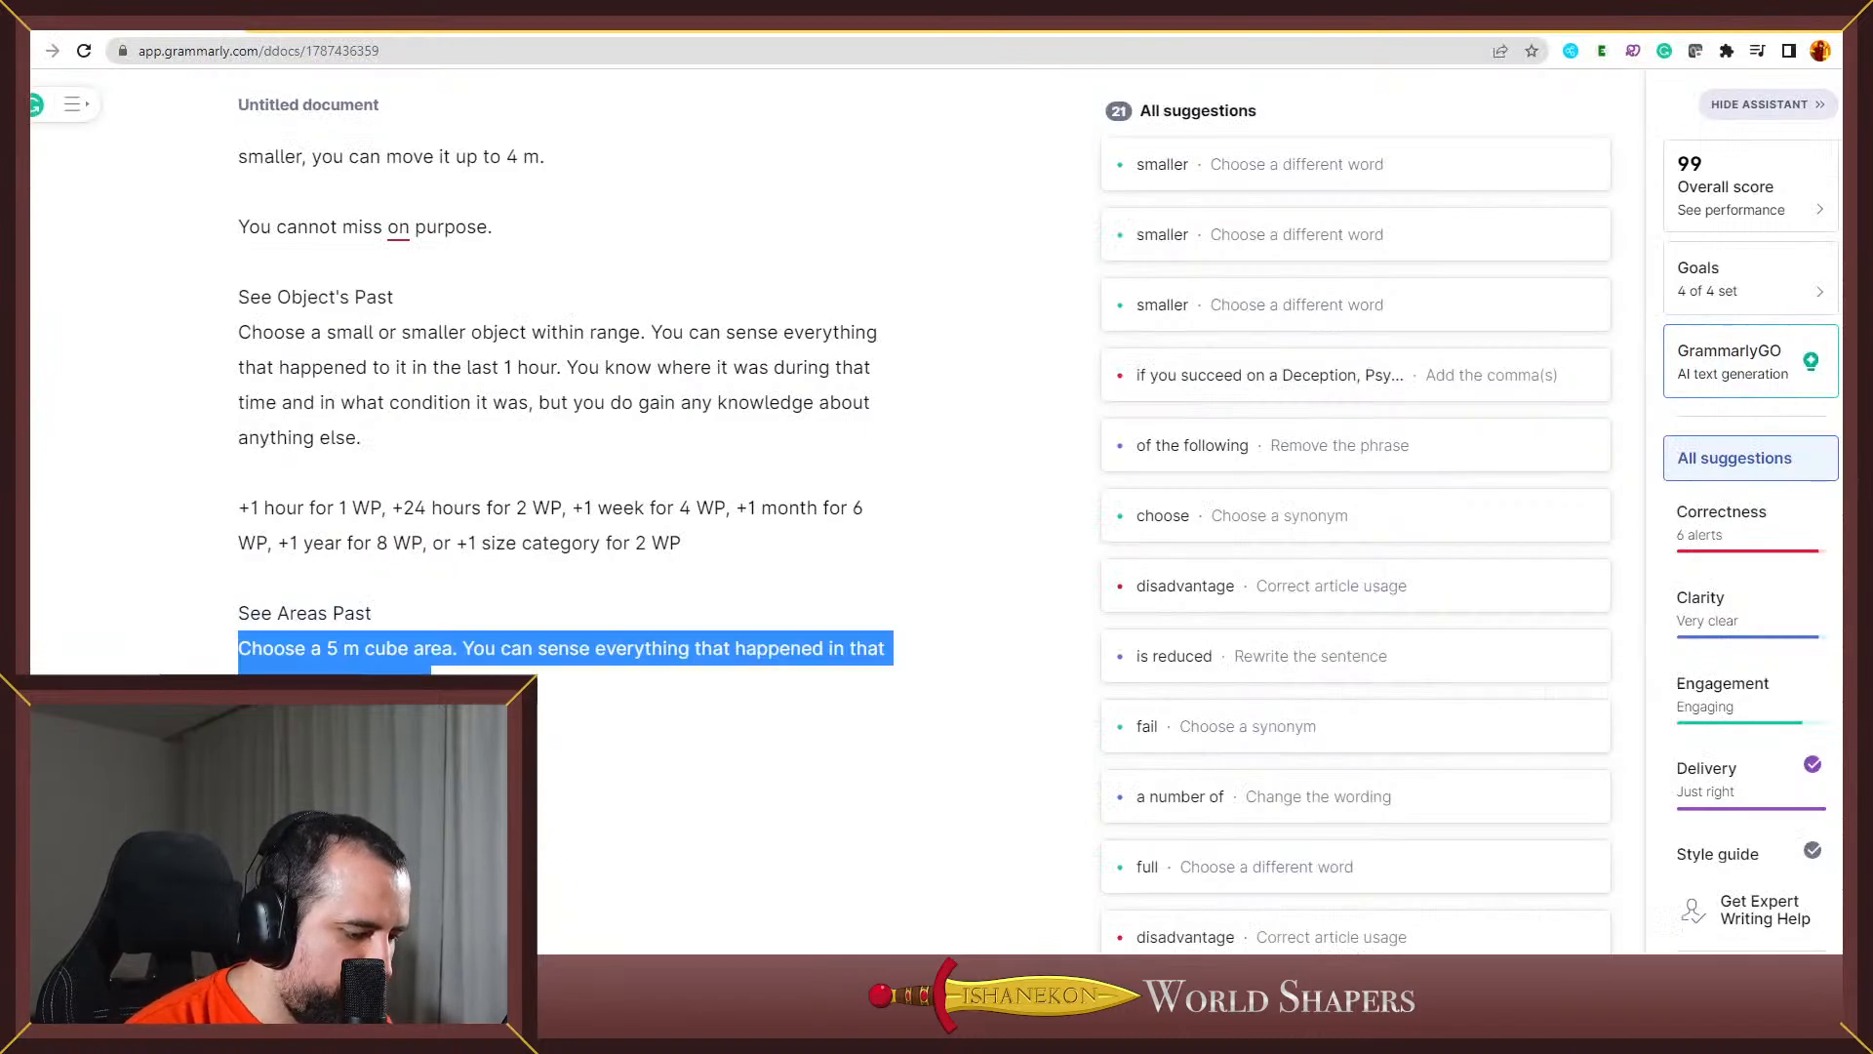
key(alt+Tab)
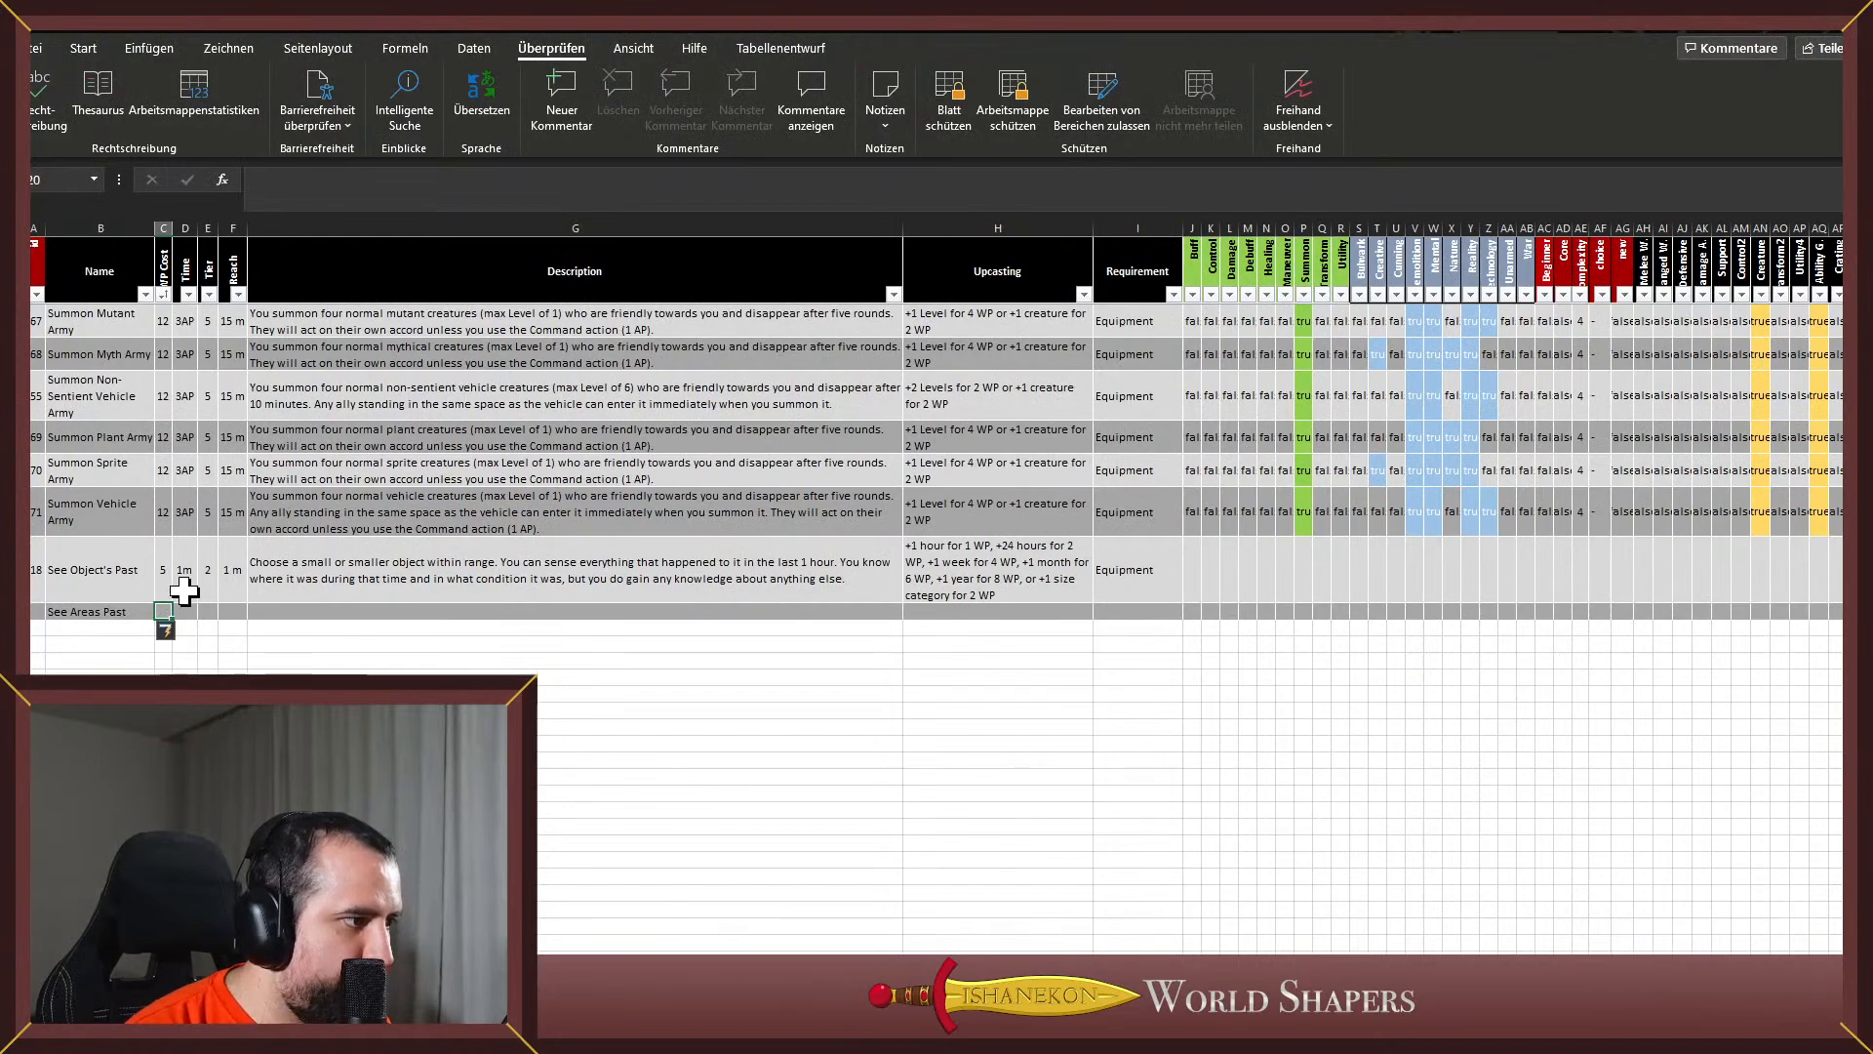
click(309, 611)
double_click(308, 611)
text(Choose a 5 m cube area. You can sense everything that happened in that area in the last 1 hour.)
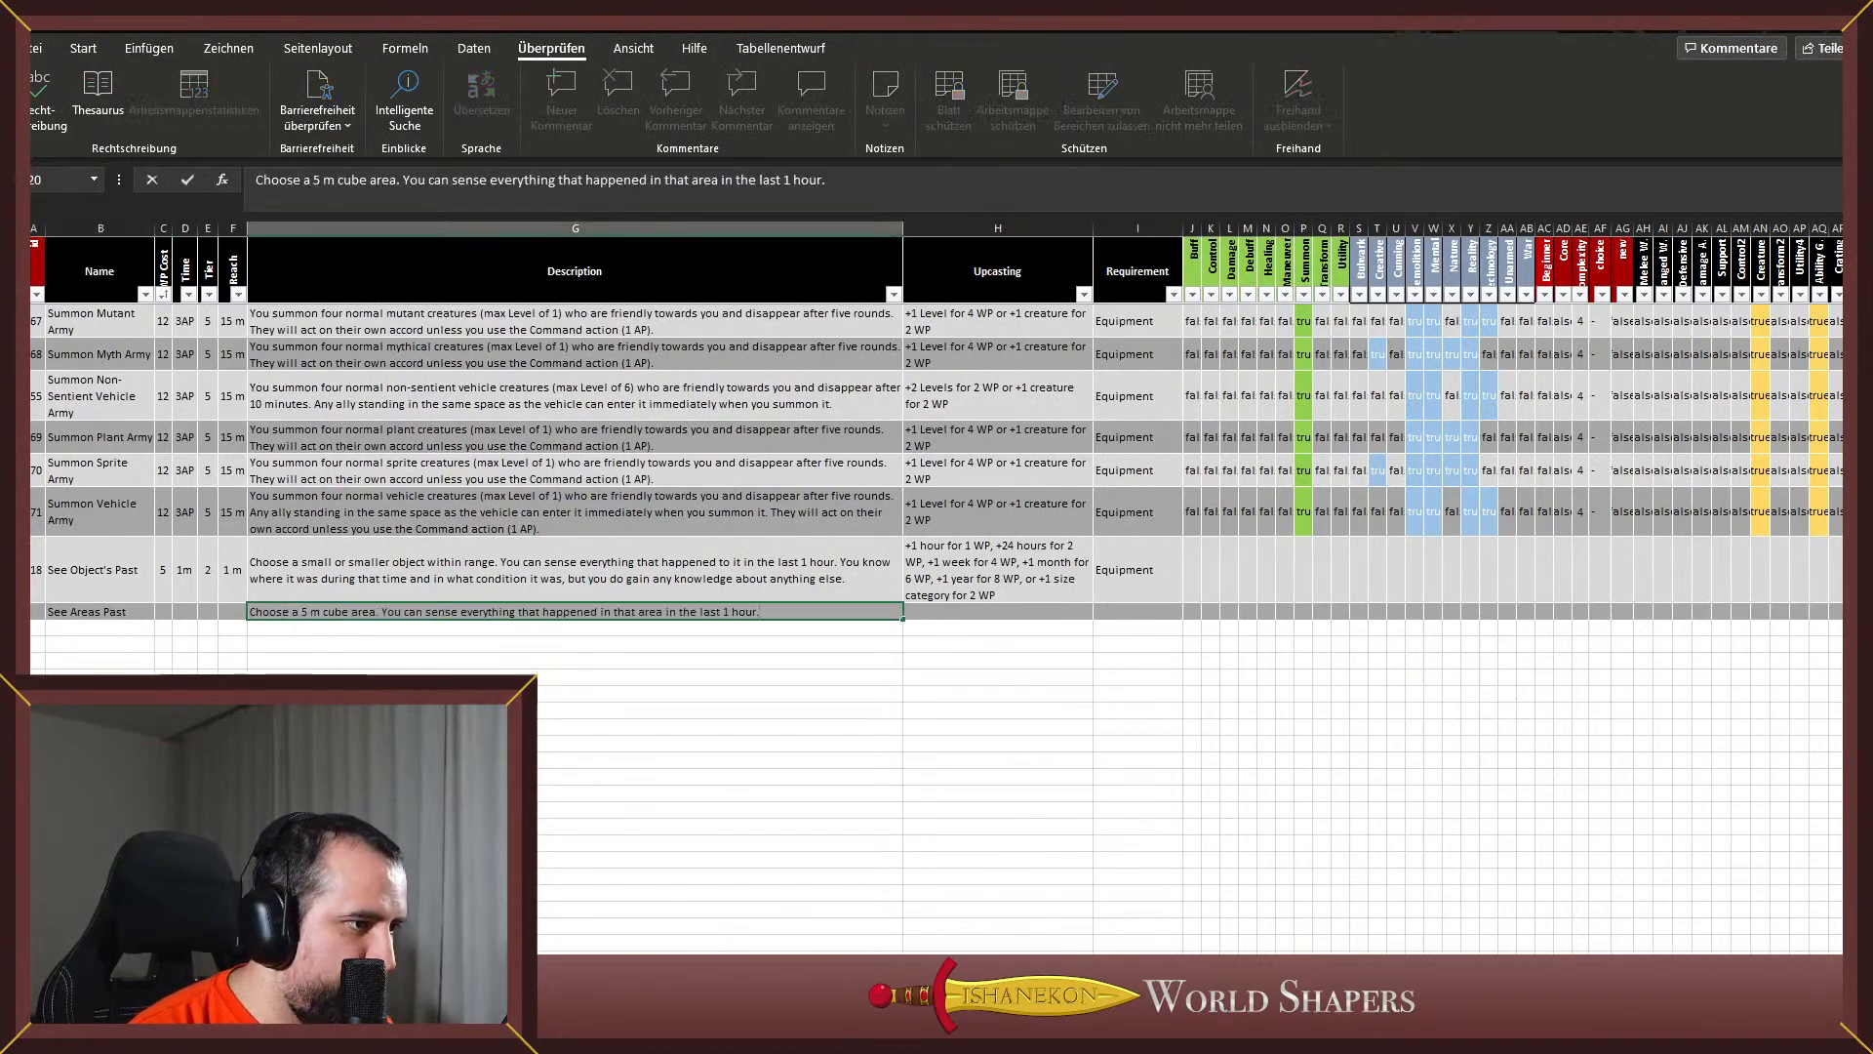
key(Tab)
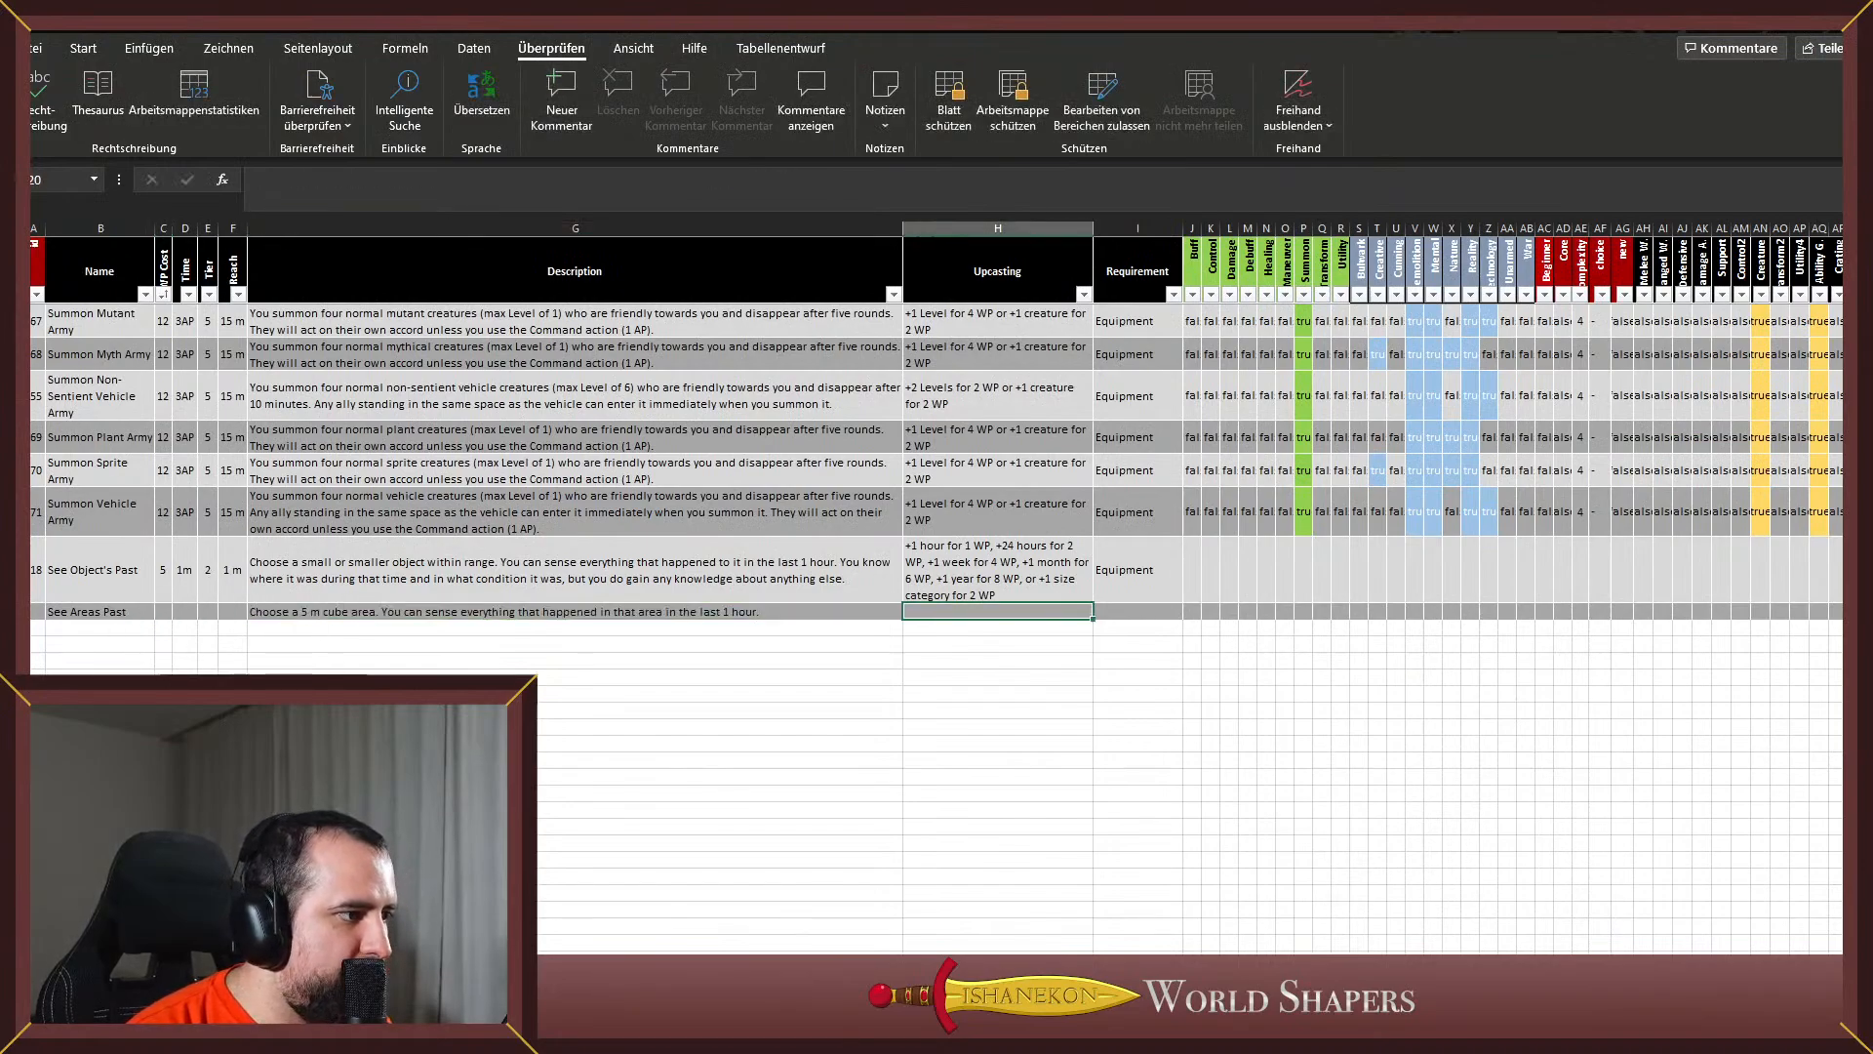
Set the See Areas Past row's WP Cost to 7, Time to 1m, Tier to 3 and Reach to 1 m
click(163, 612)
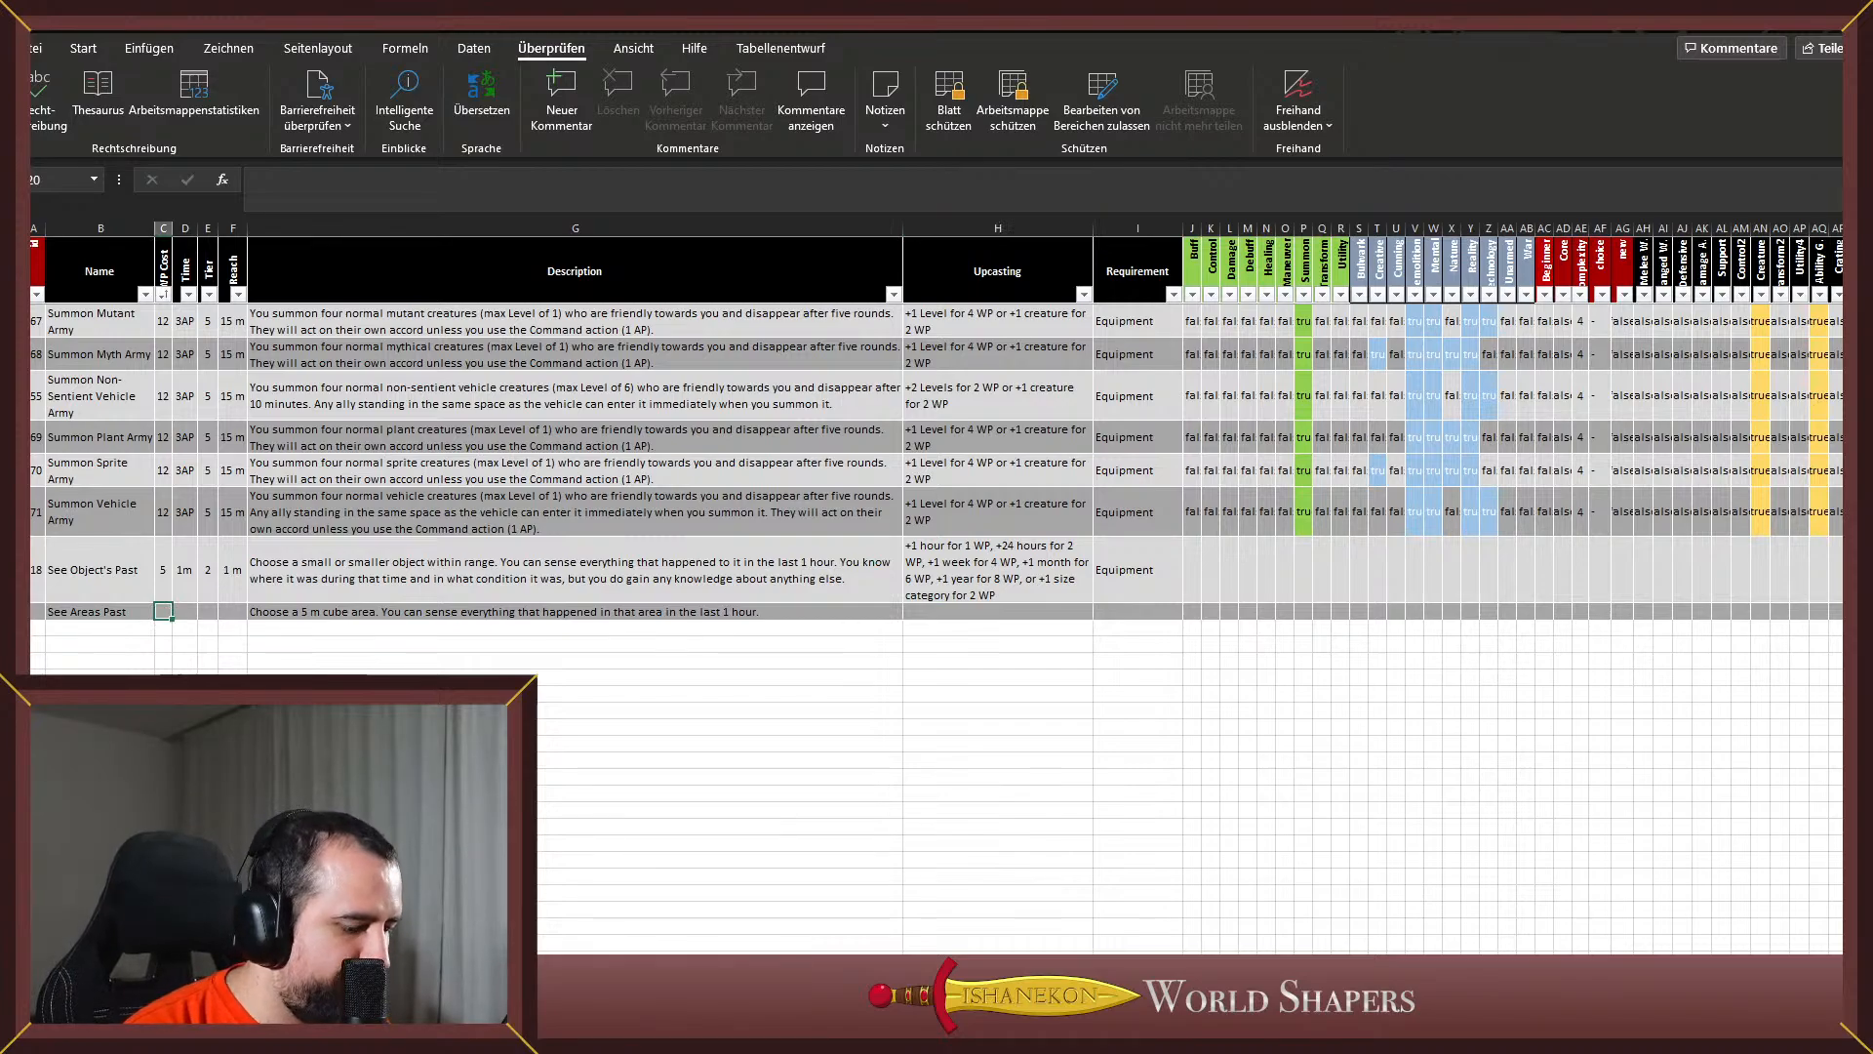
text(7)
key(Tab)
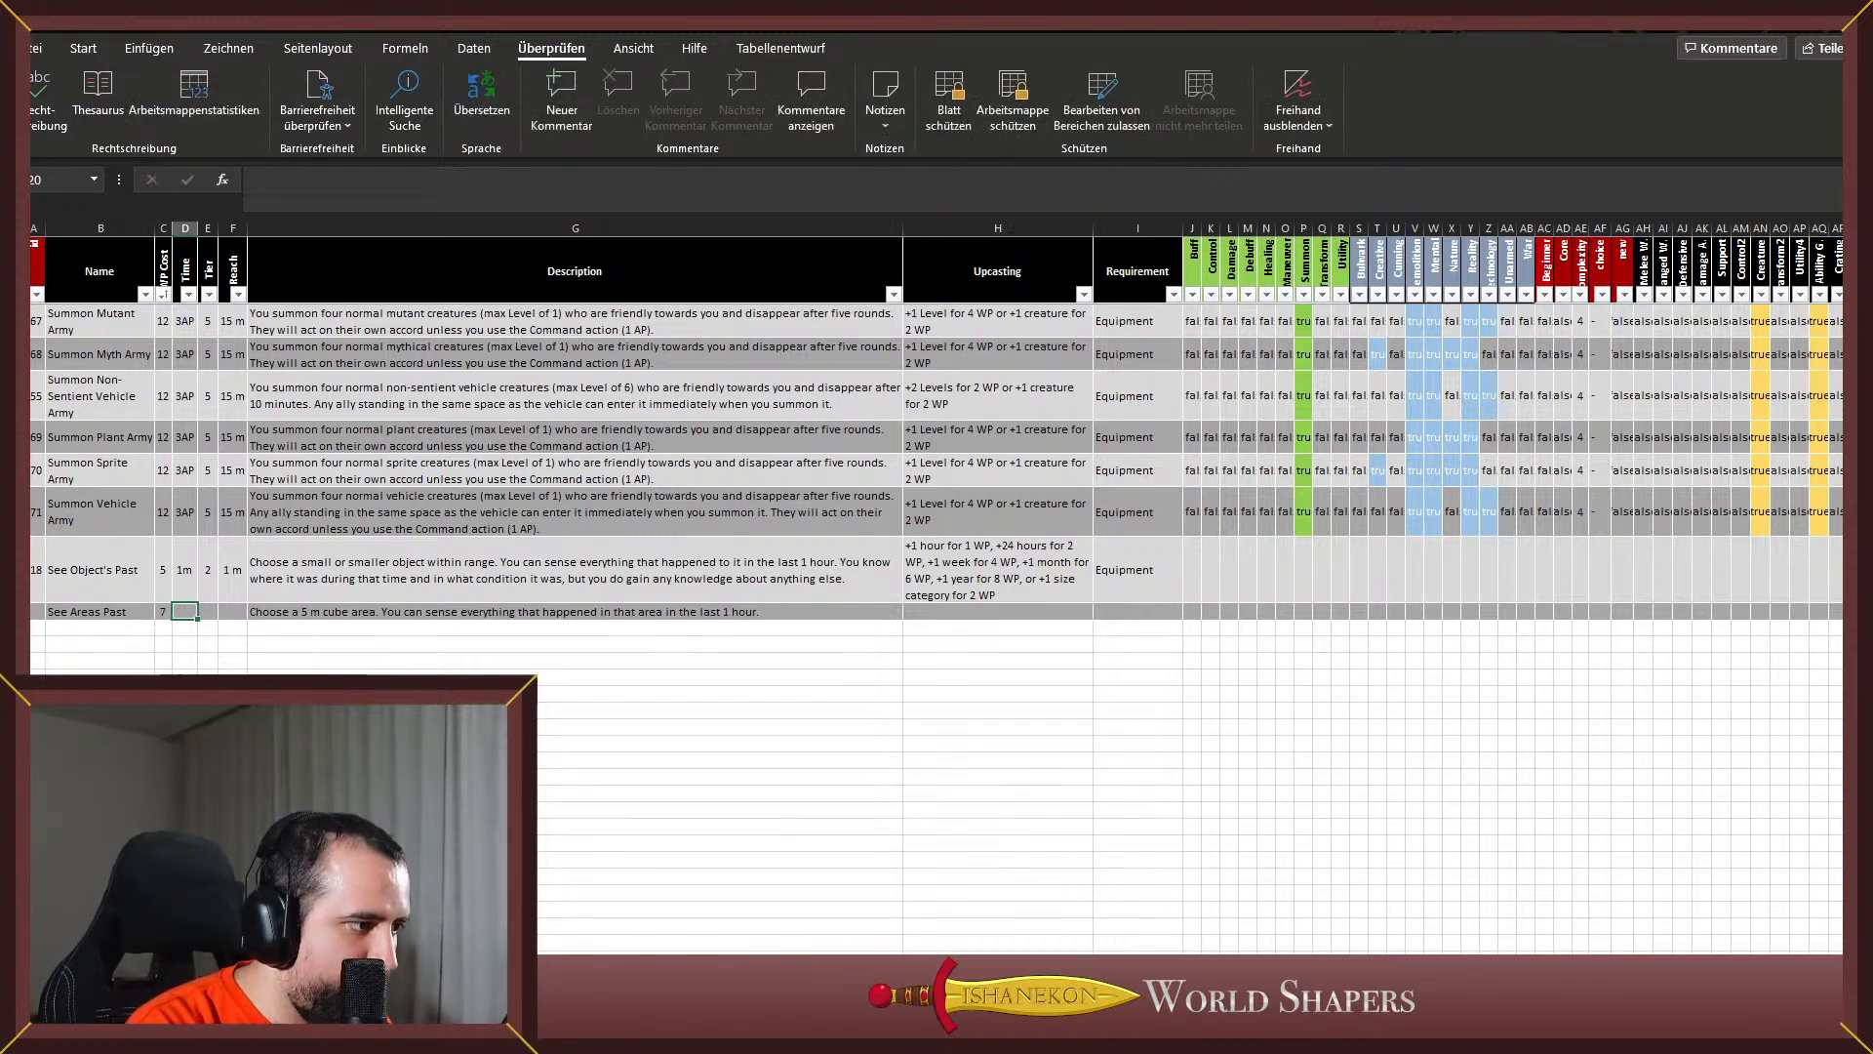
key(Tab)
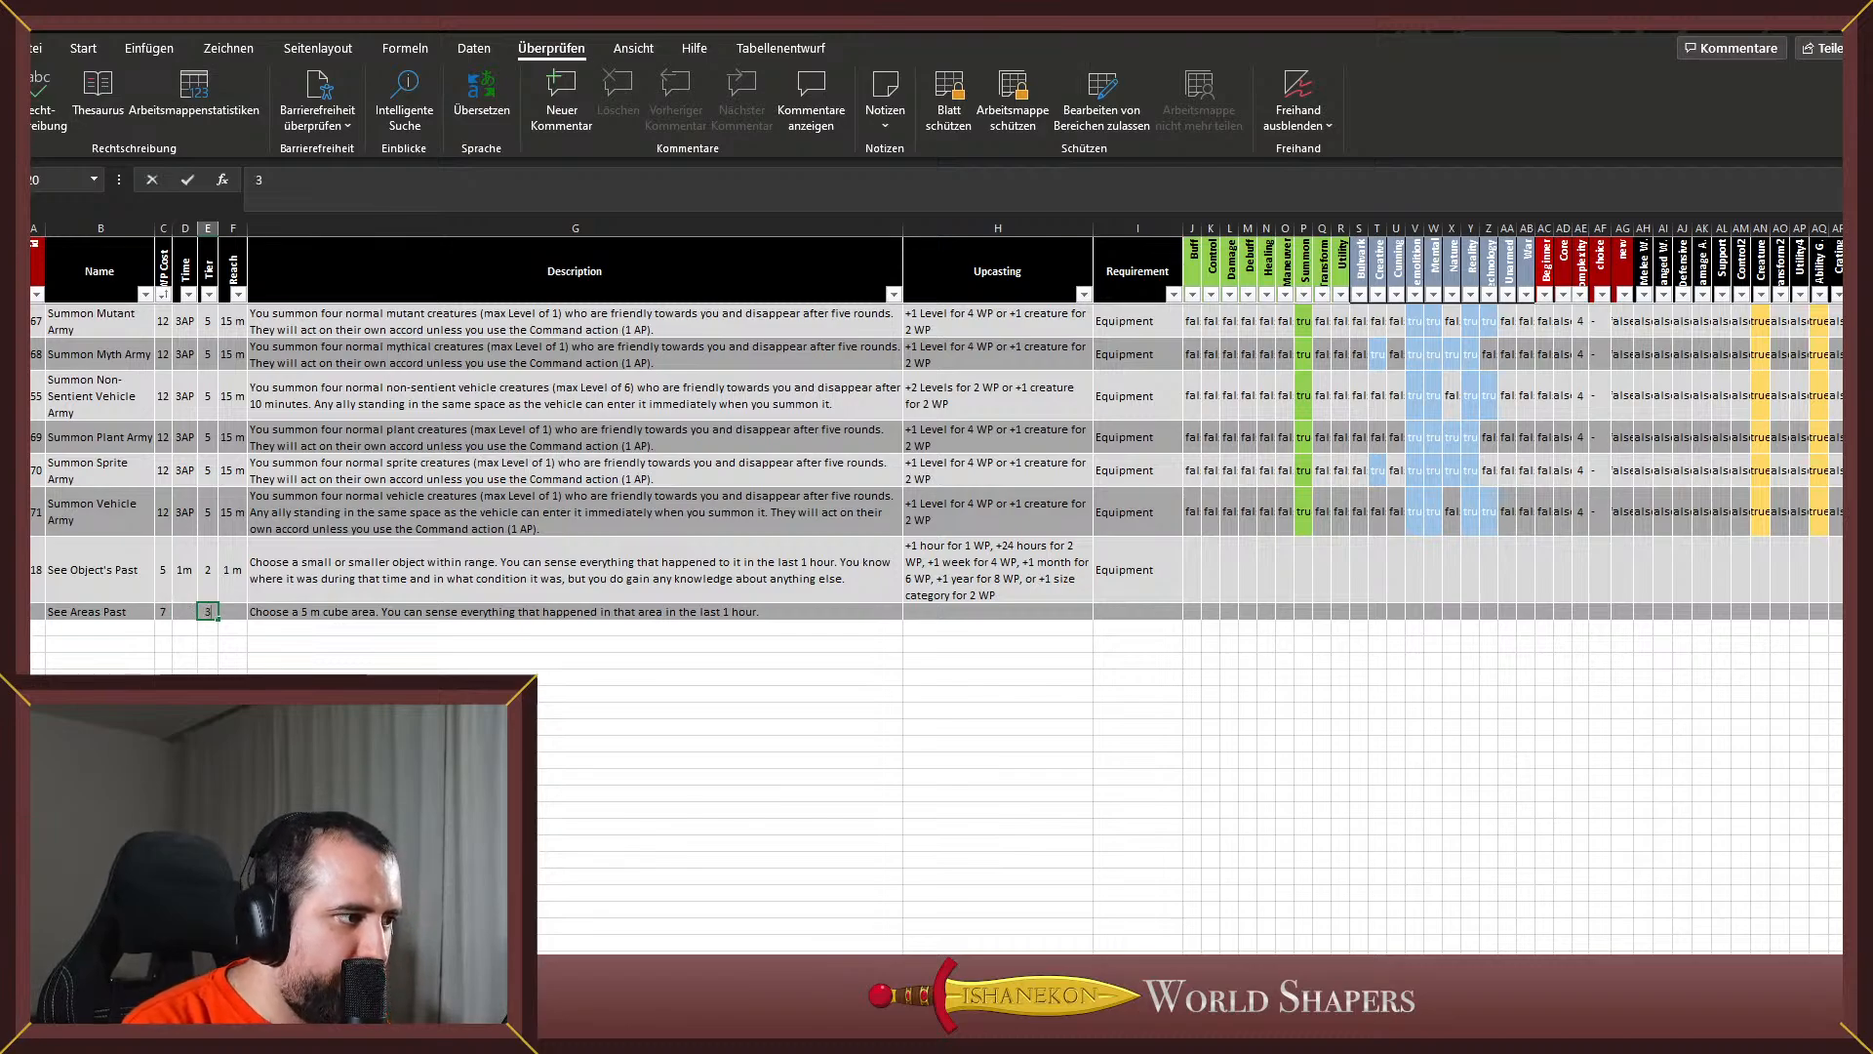
key(shift+Tab)
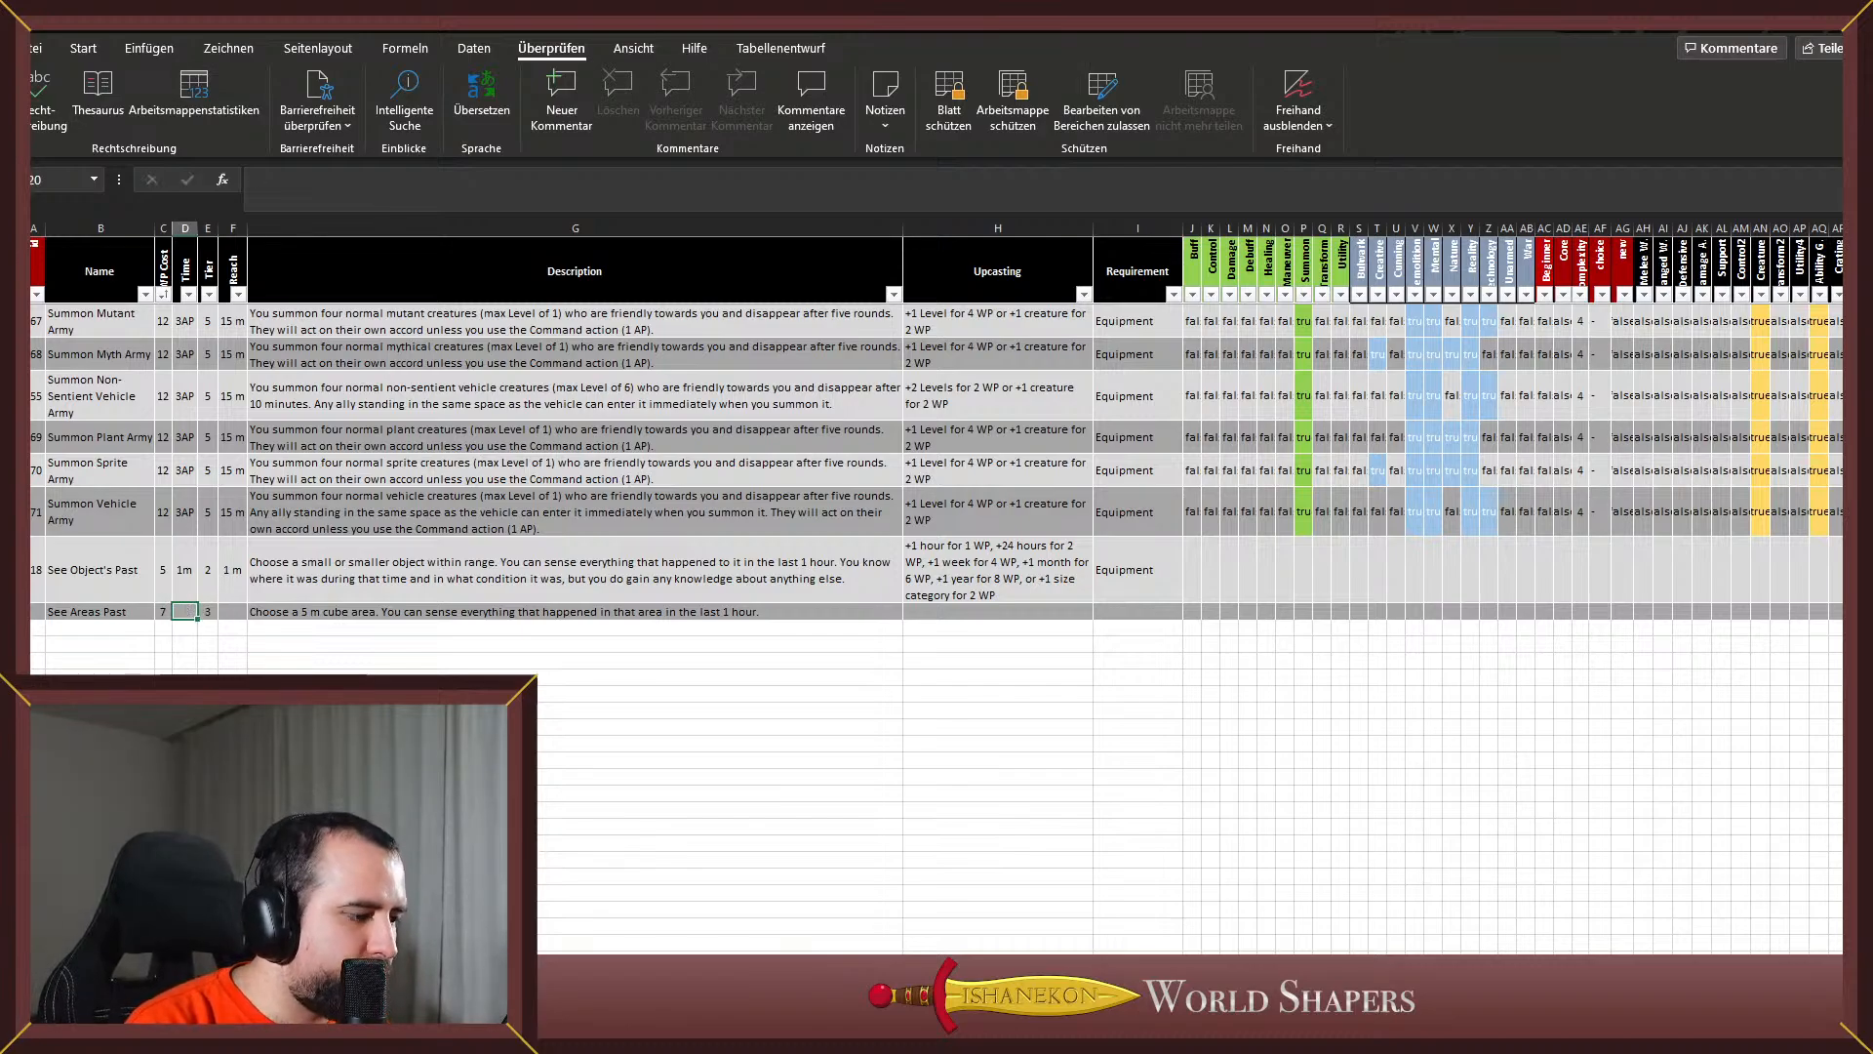
text(1m)
key(Tab)
key(Tab)
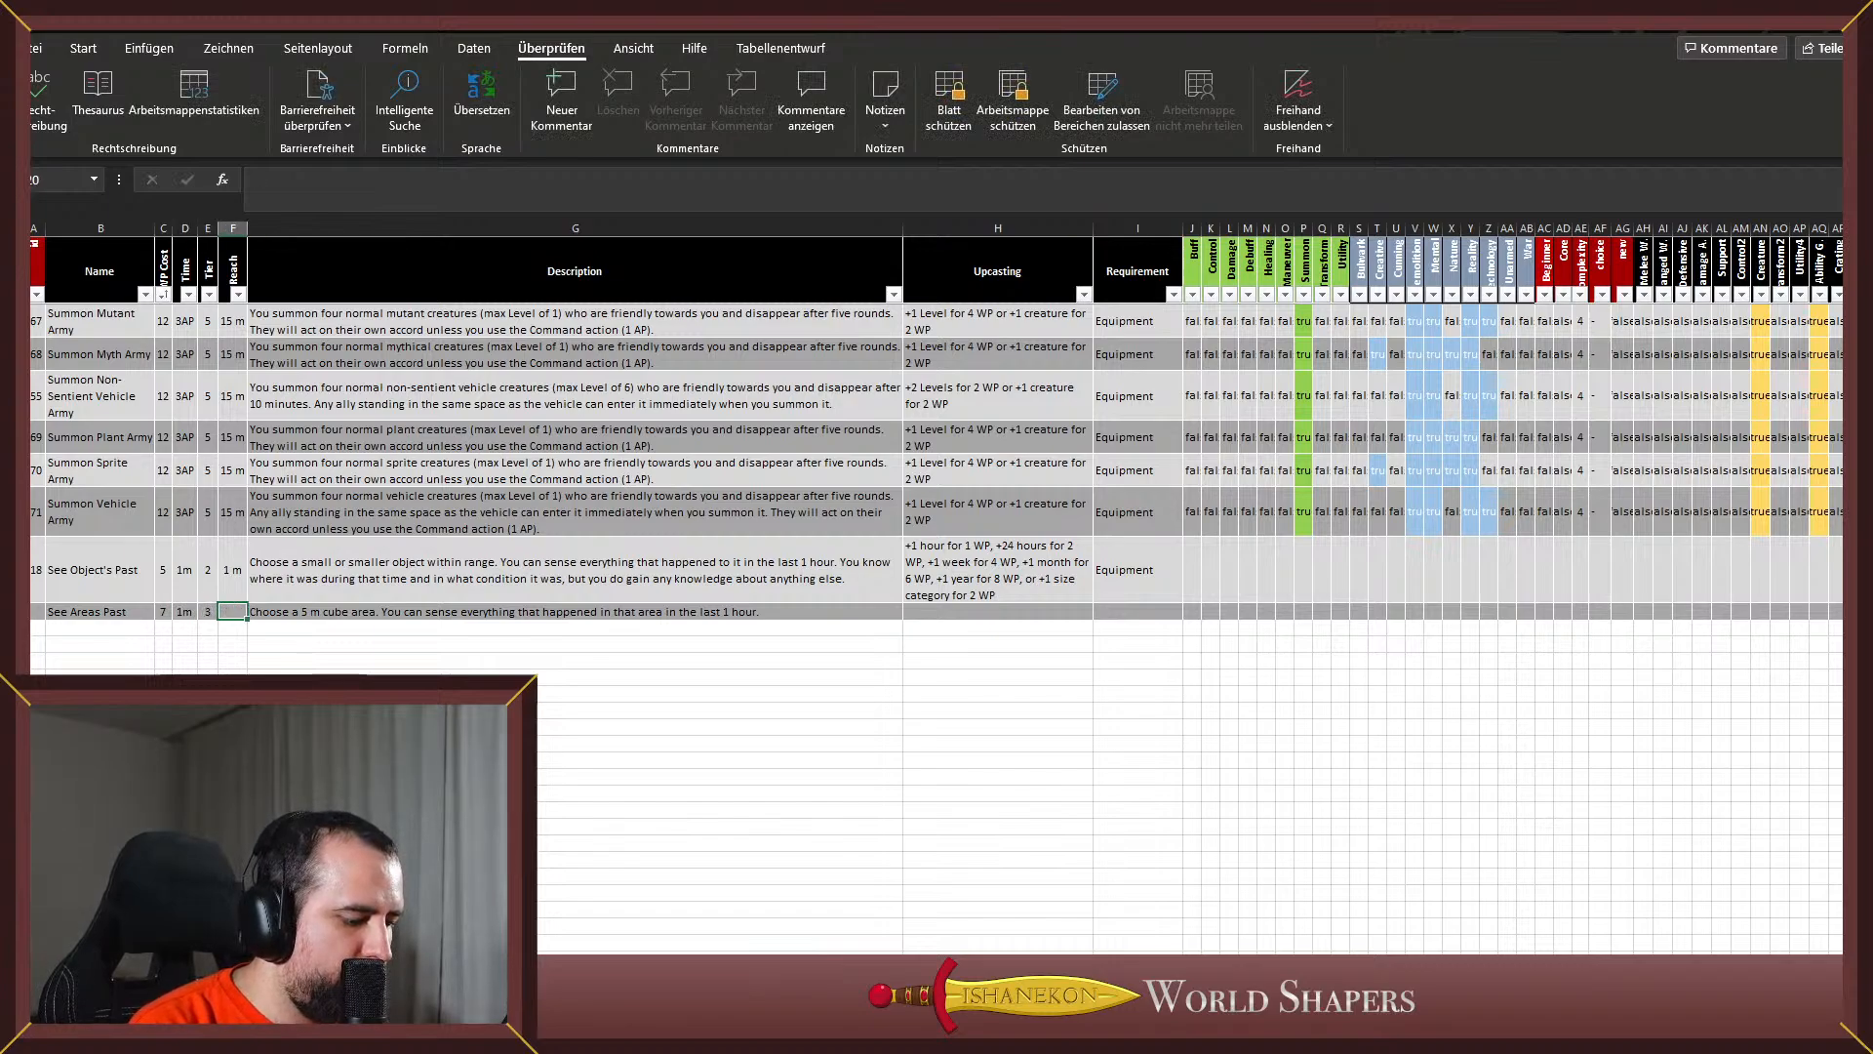
text(5)
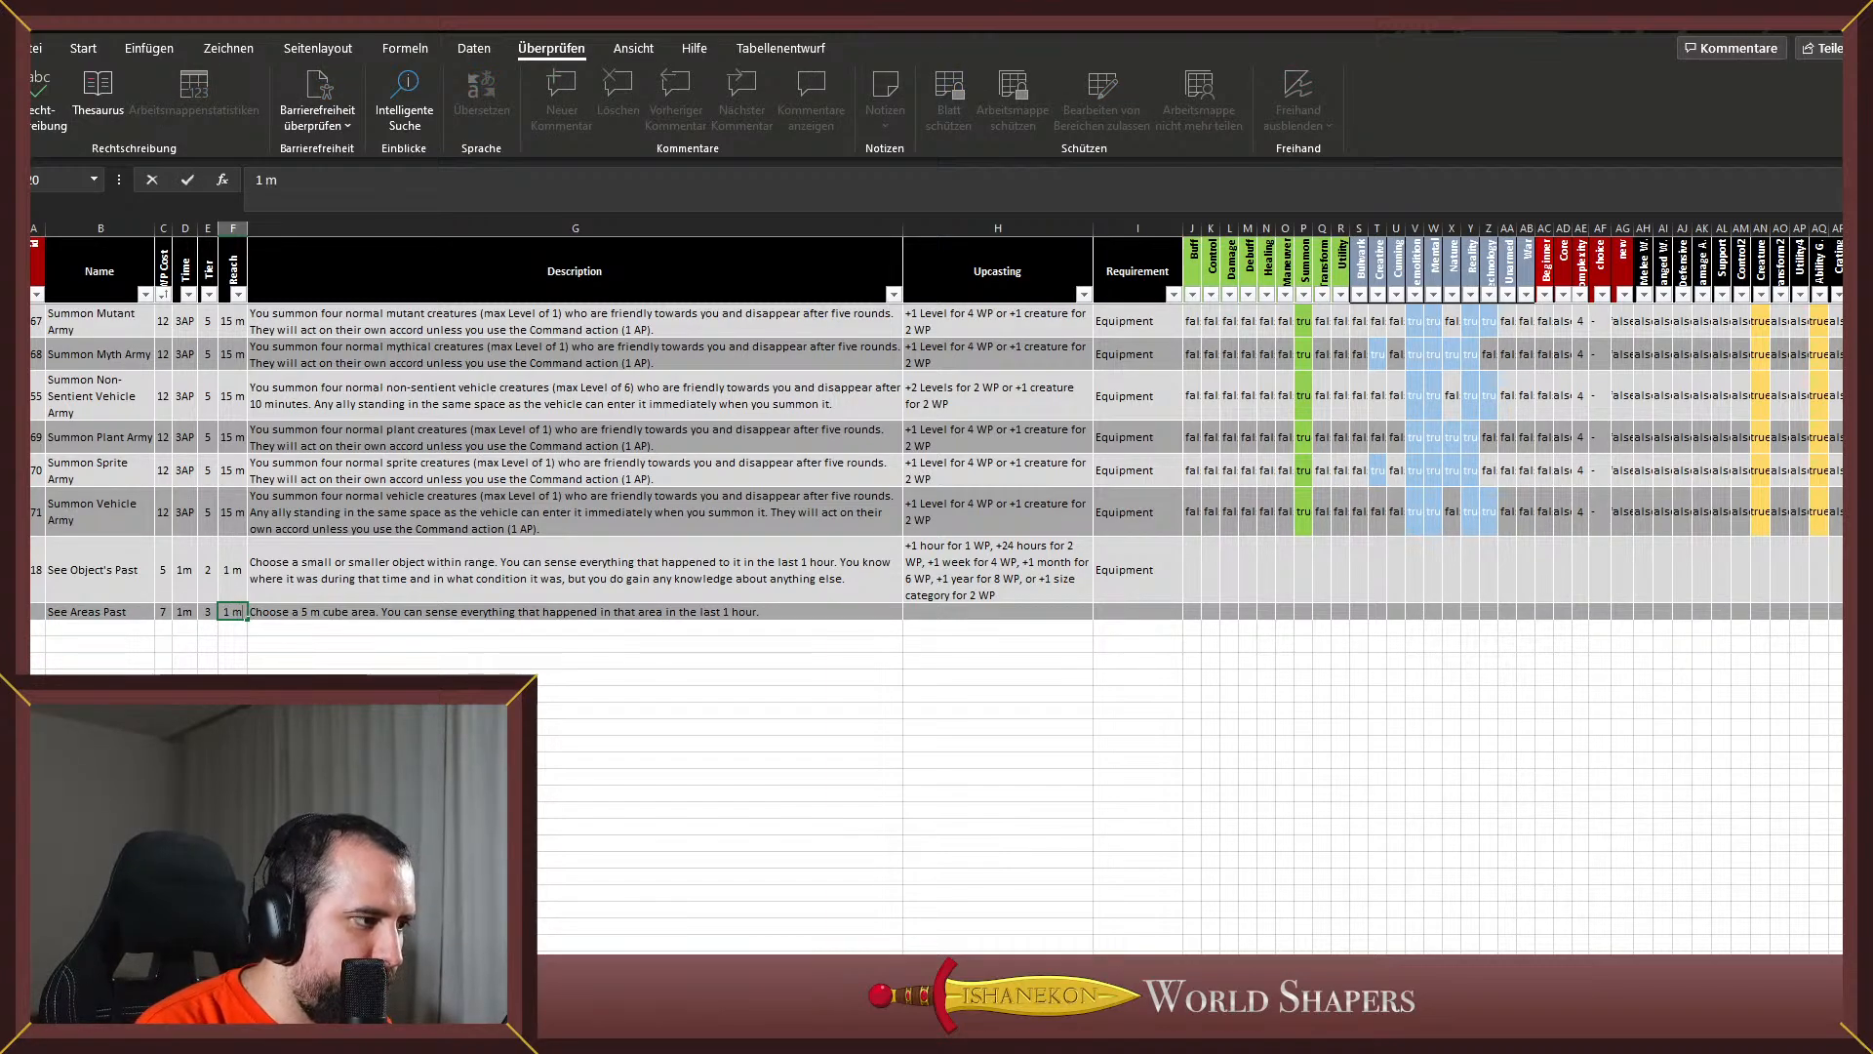
key(Tab)
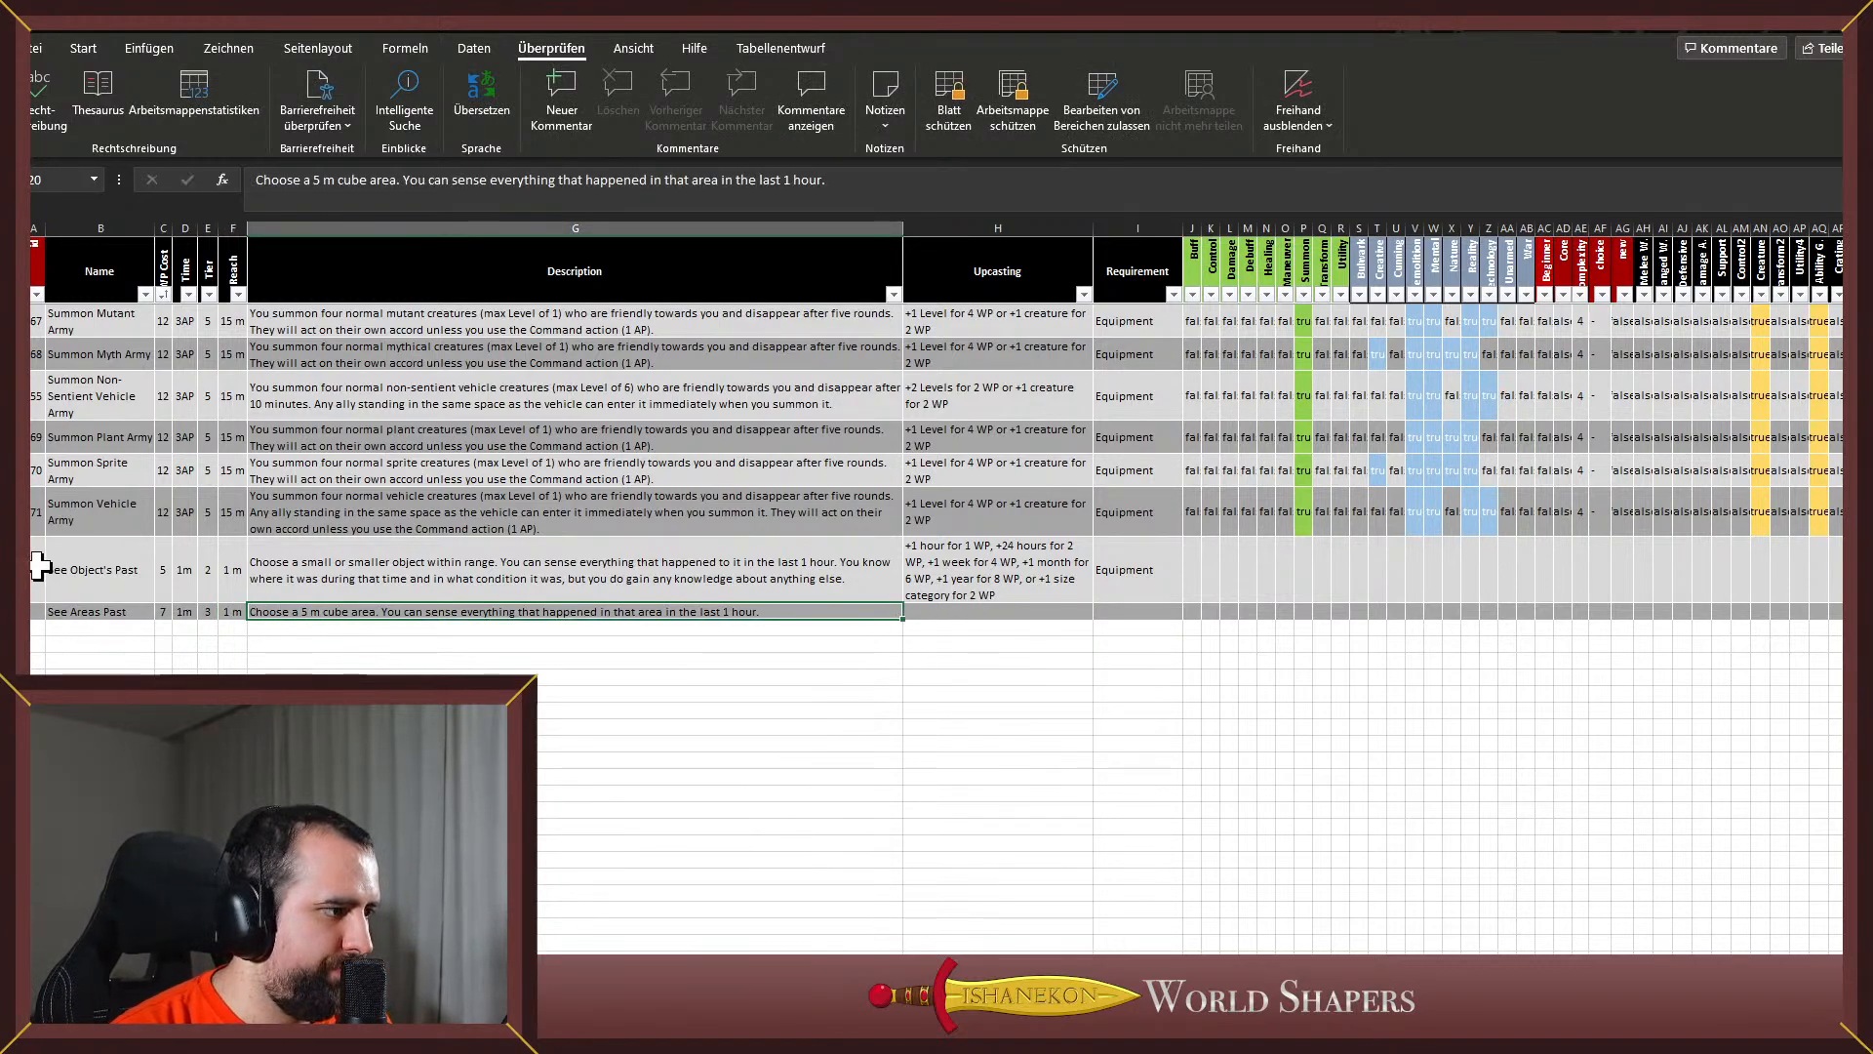
Enter 819 as the number in the first column of the See Areas Past row
click(39, 613)
text(8)
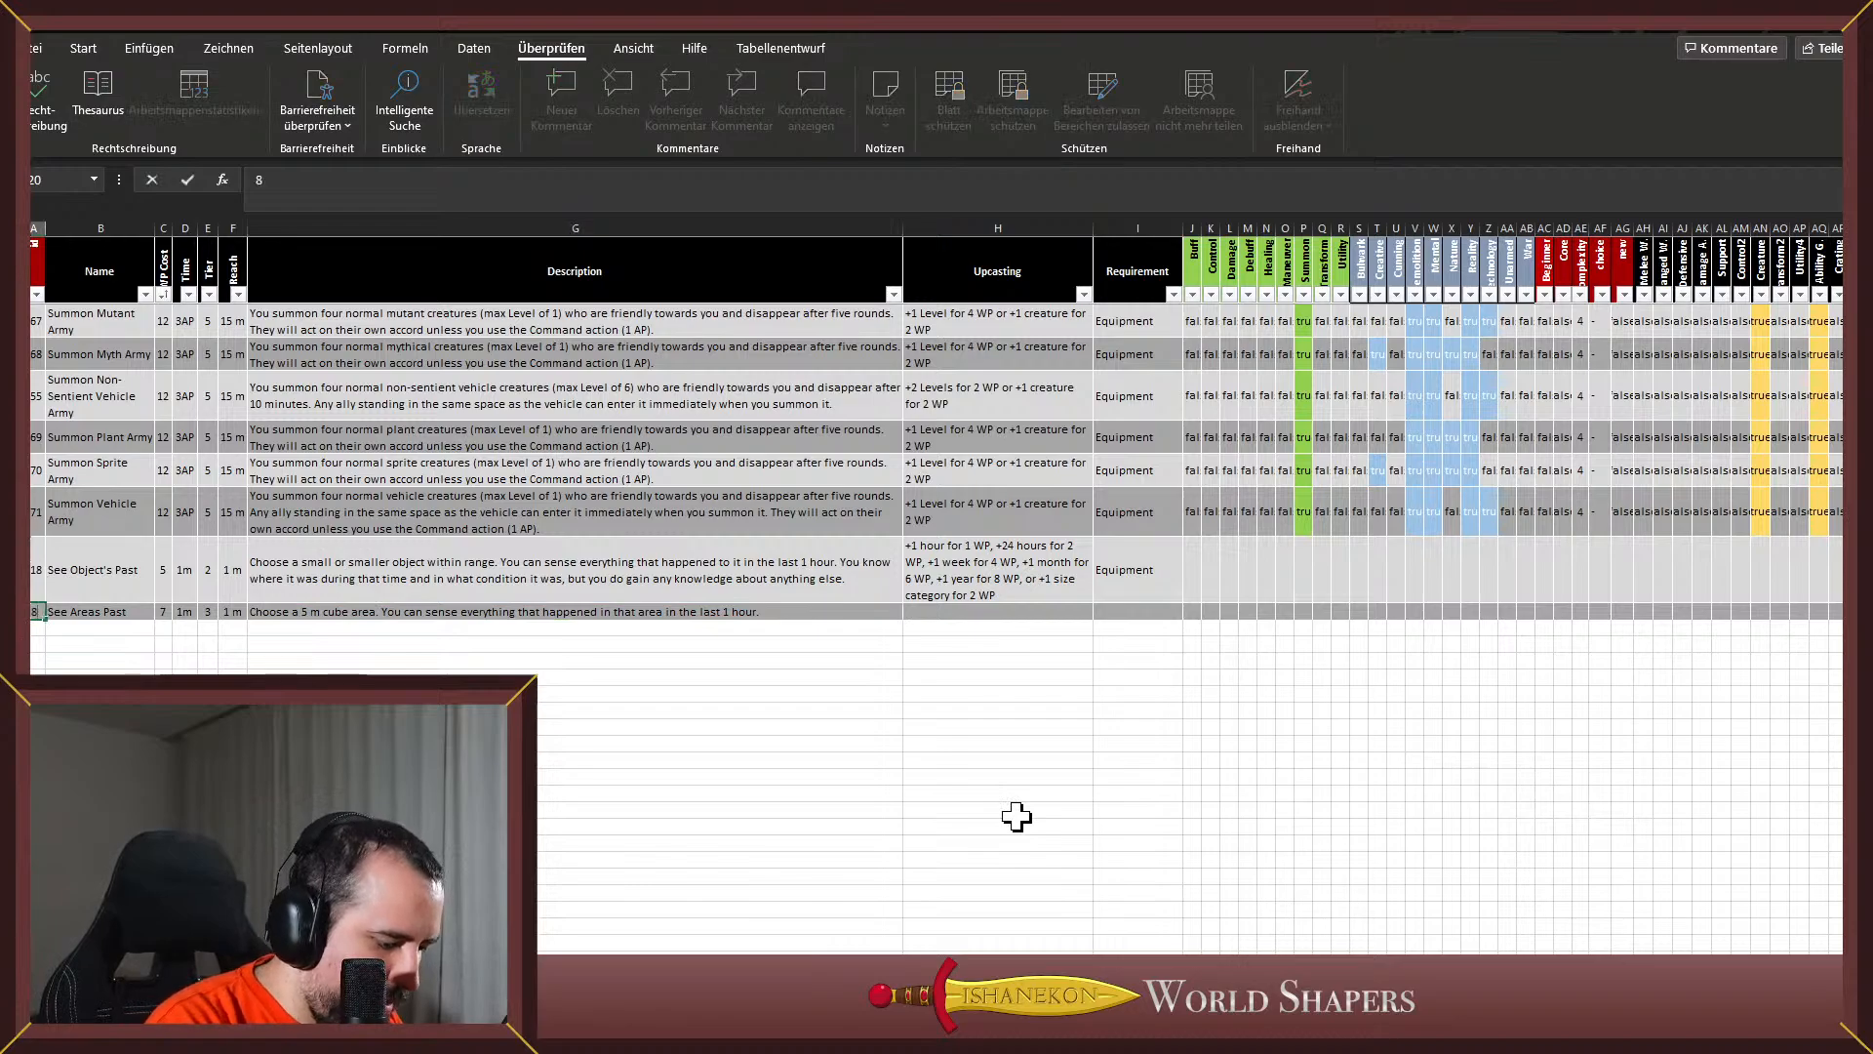
text(19)
key(Tab)
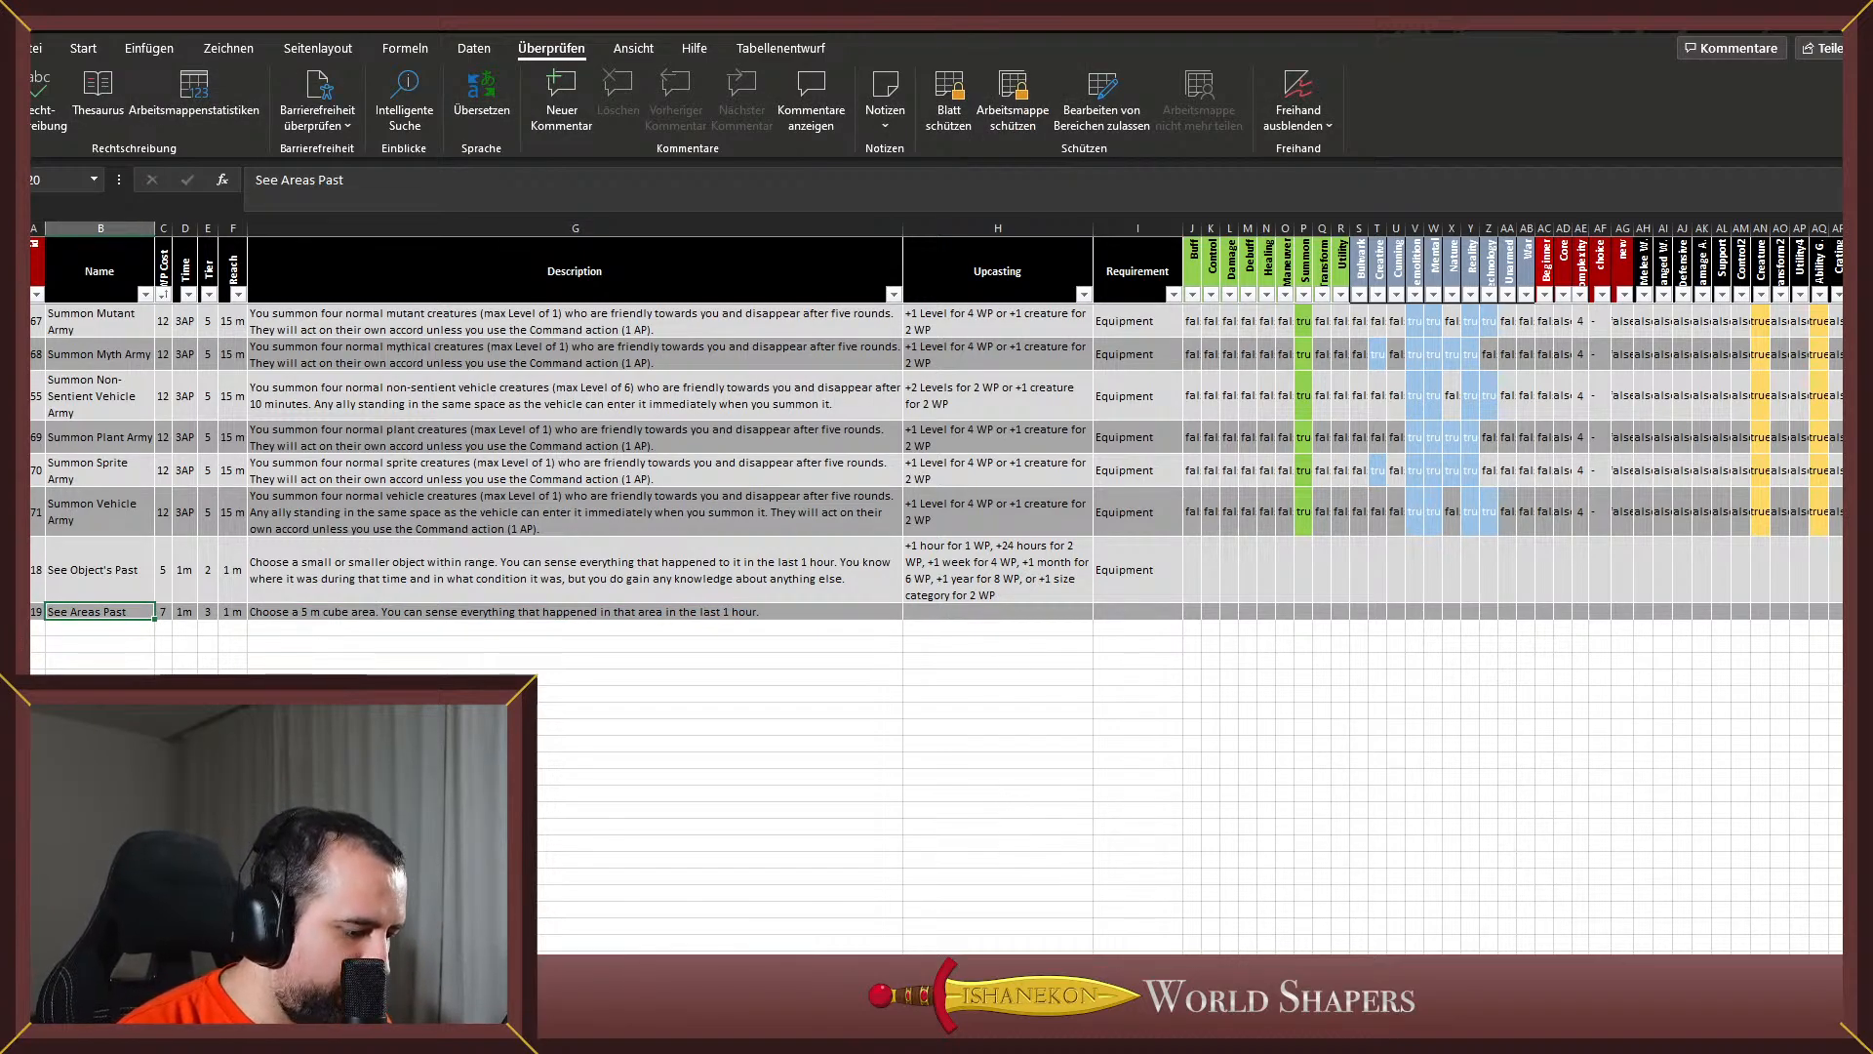
Switch to Grammarly and change the last upcasting option under See Object's Past to "+1 m for 1 WP"
key(alt+Tab)
key(Left)
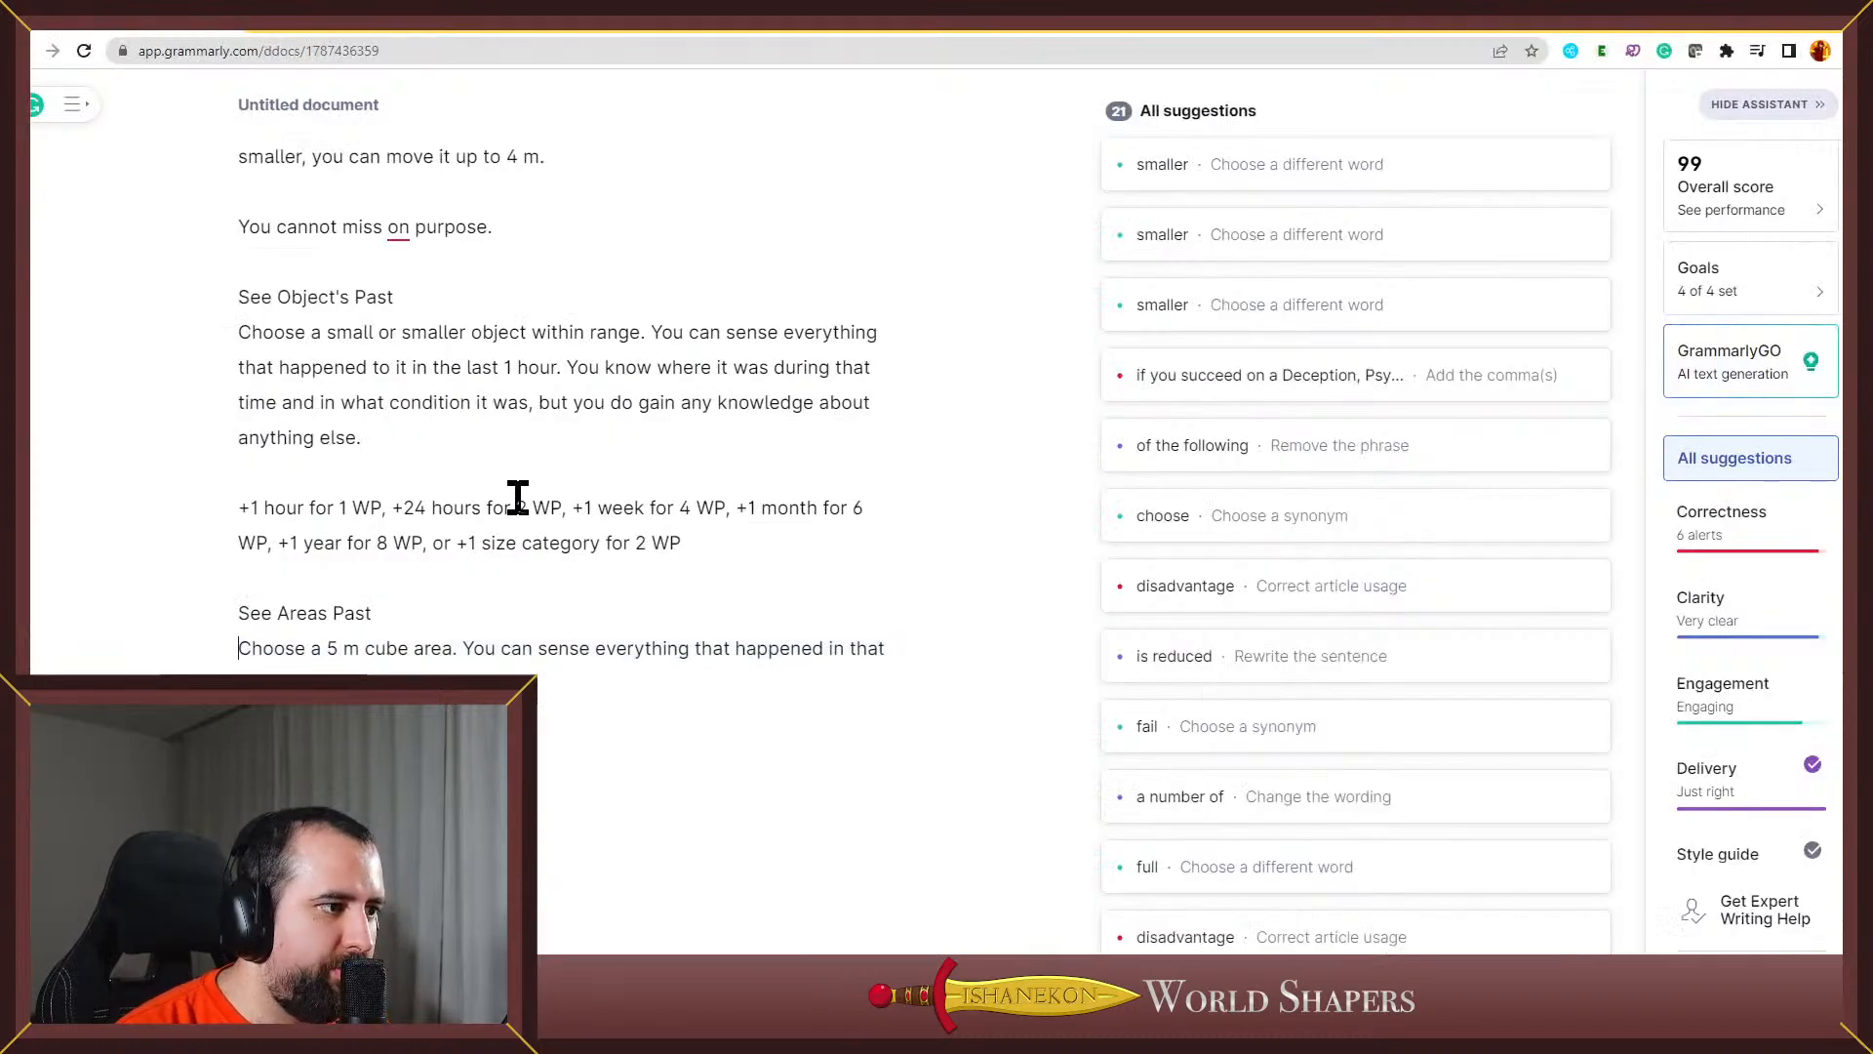
drag(480, 545, 598, 546)
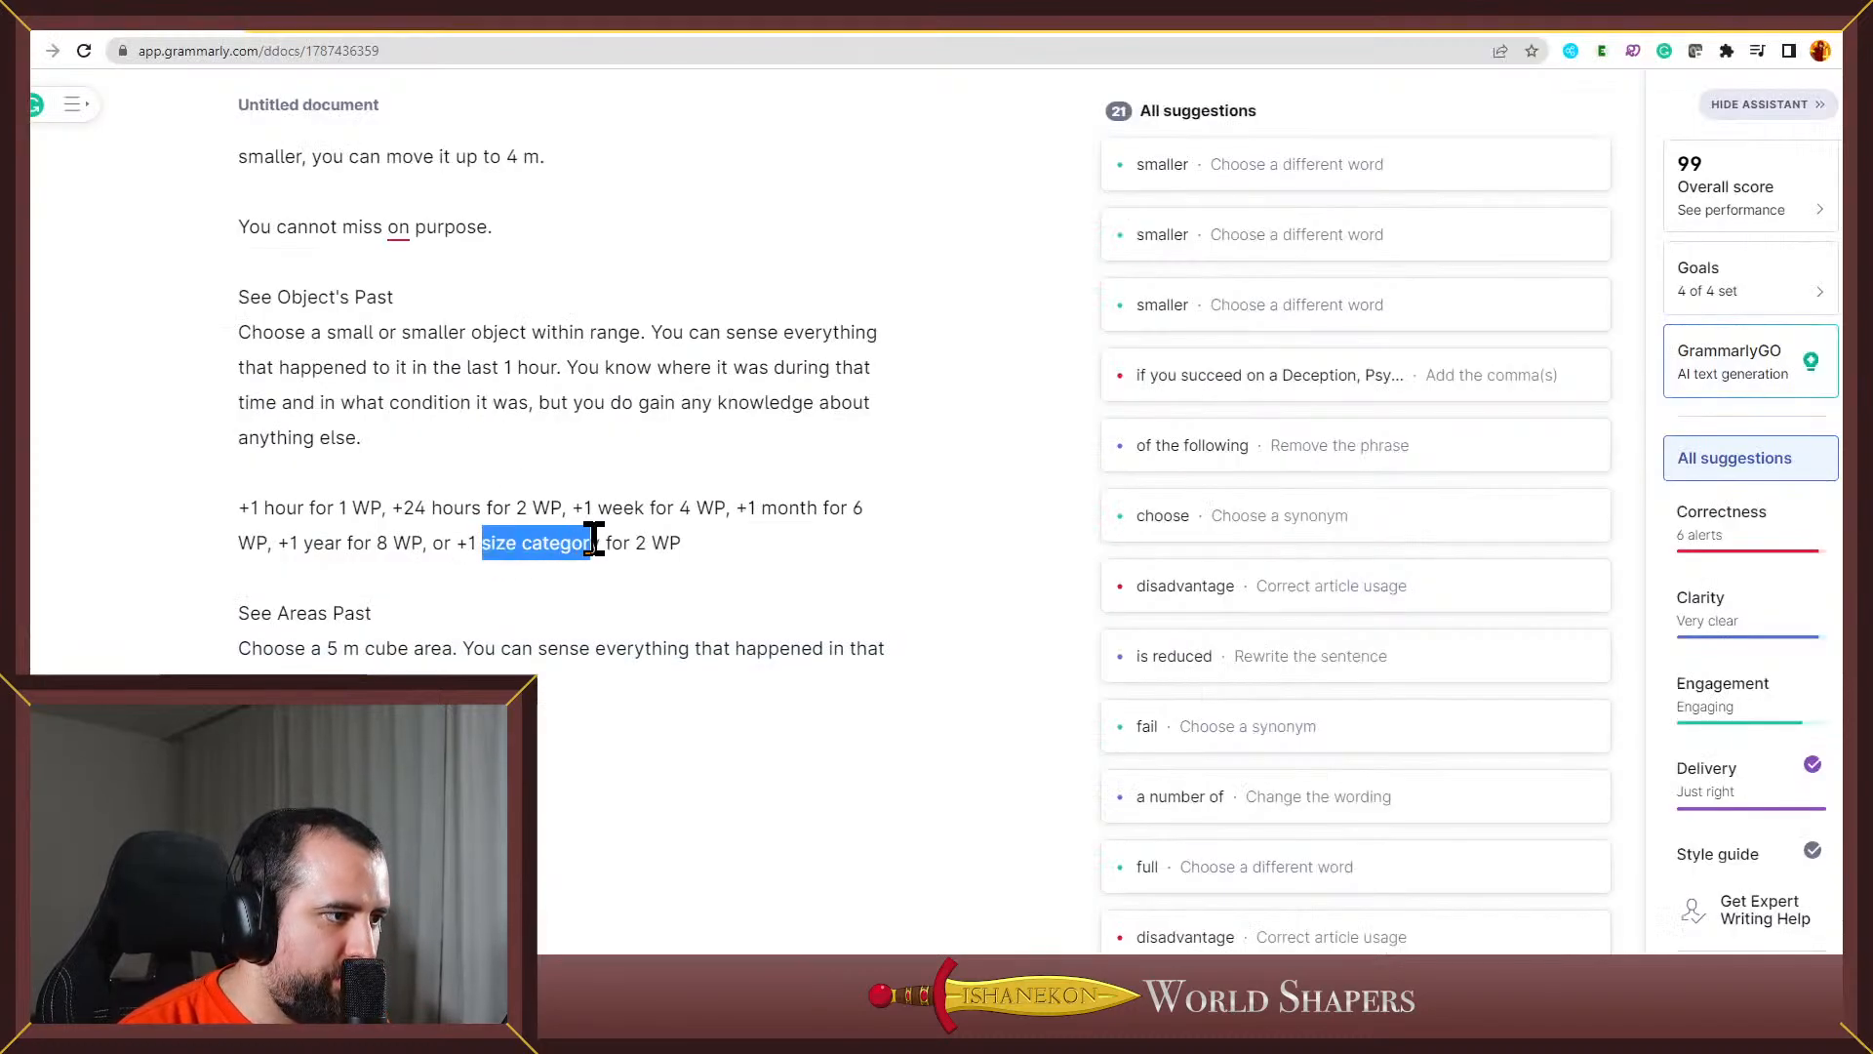
key(BackSpace)
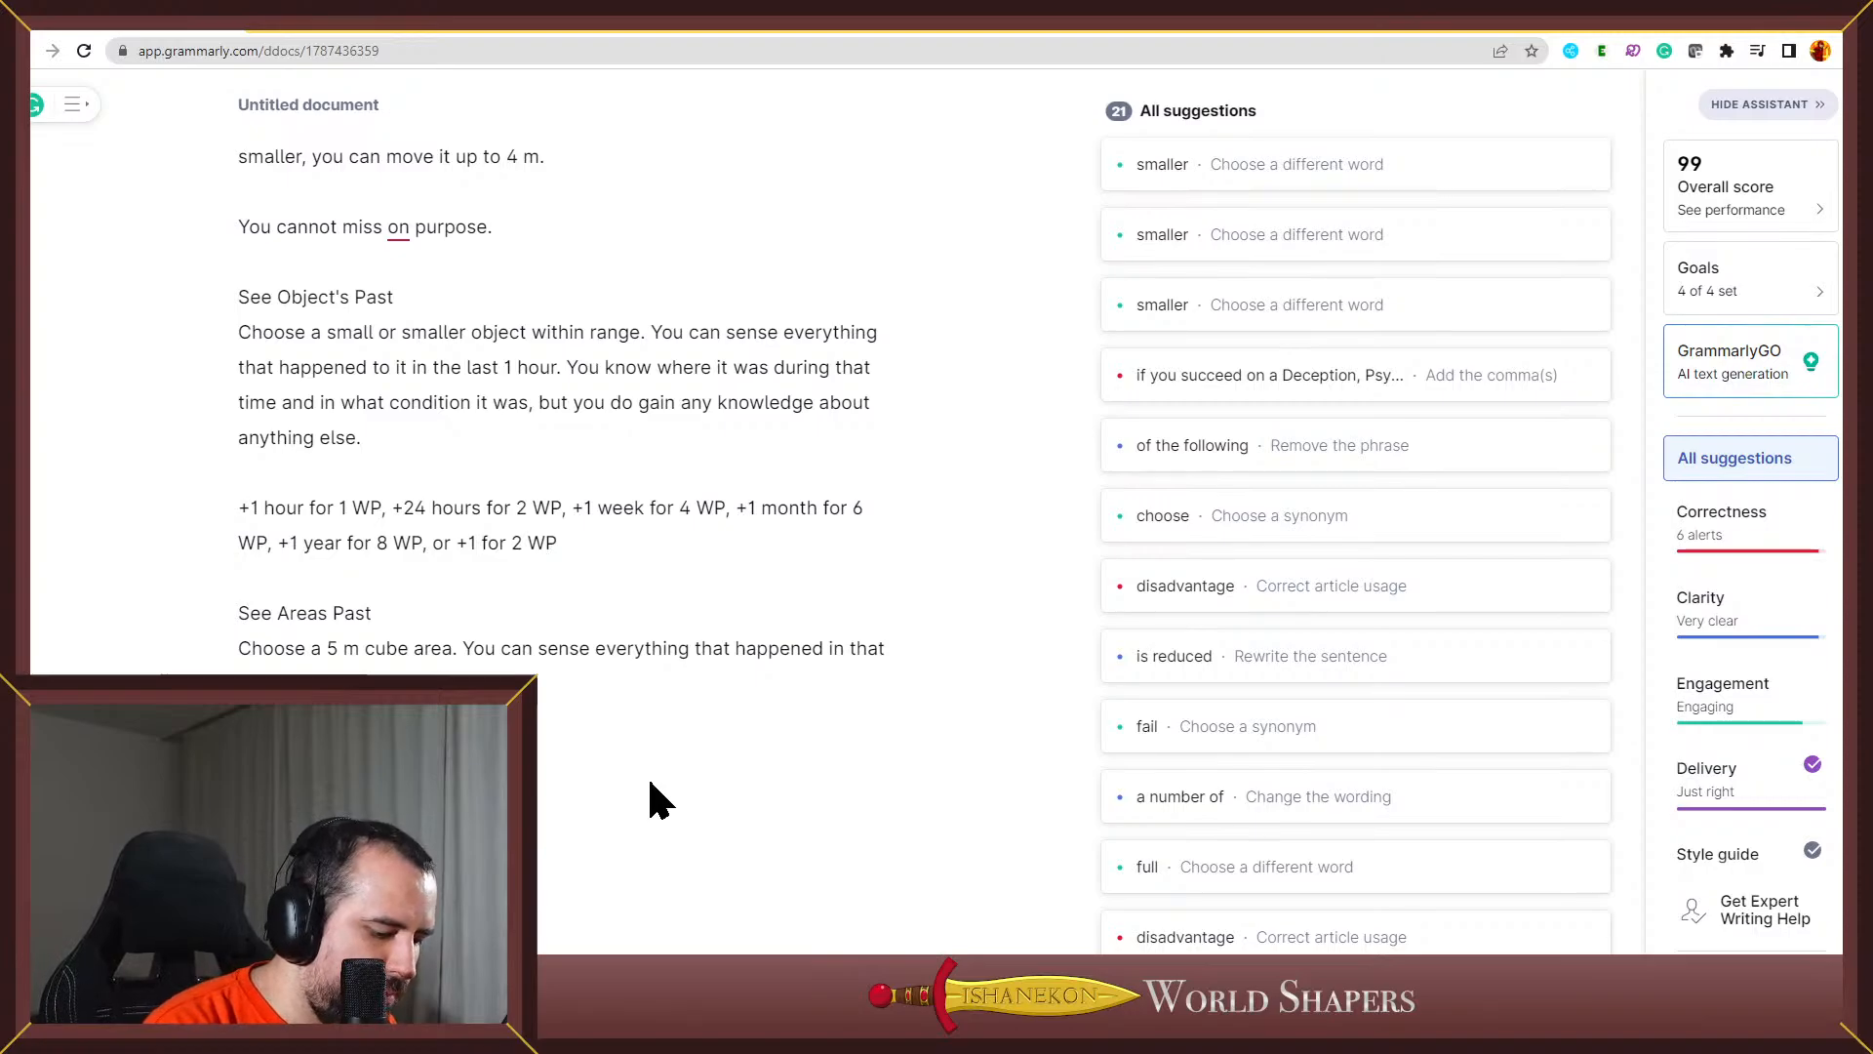
text(m)
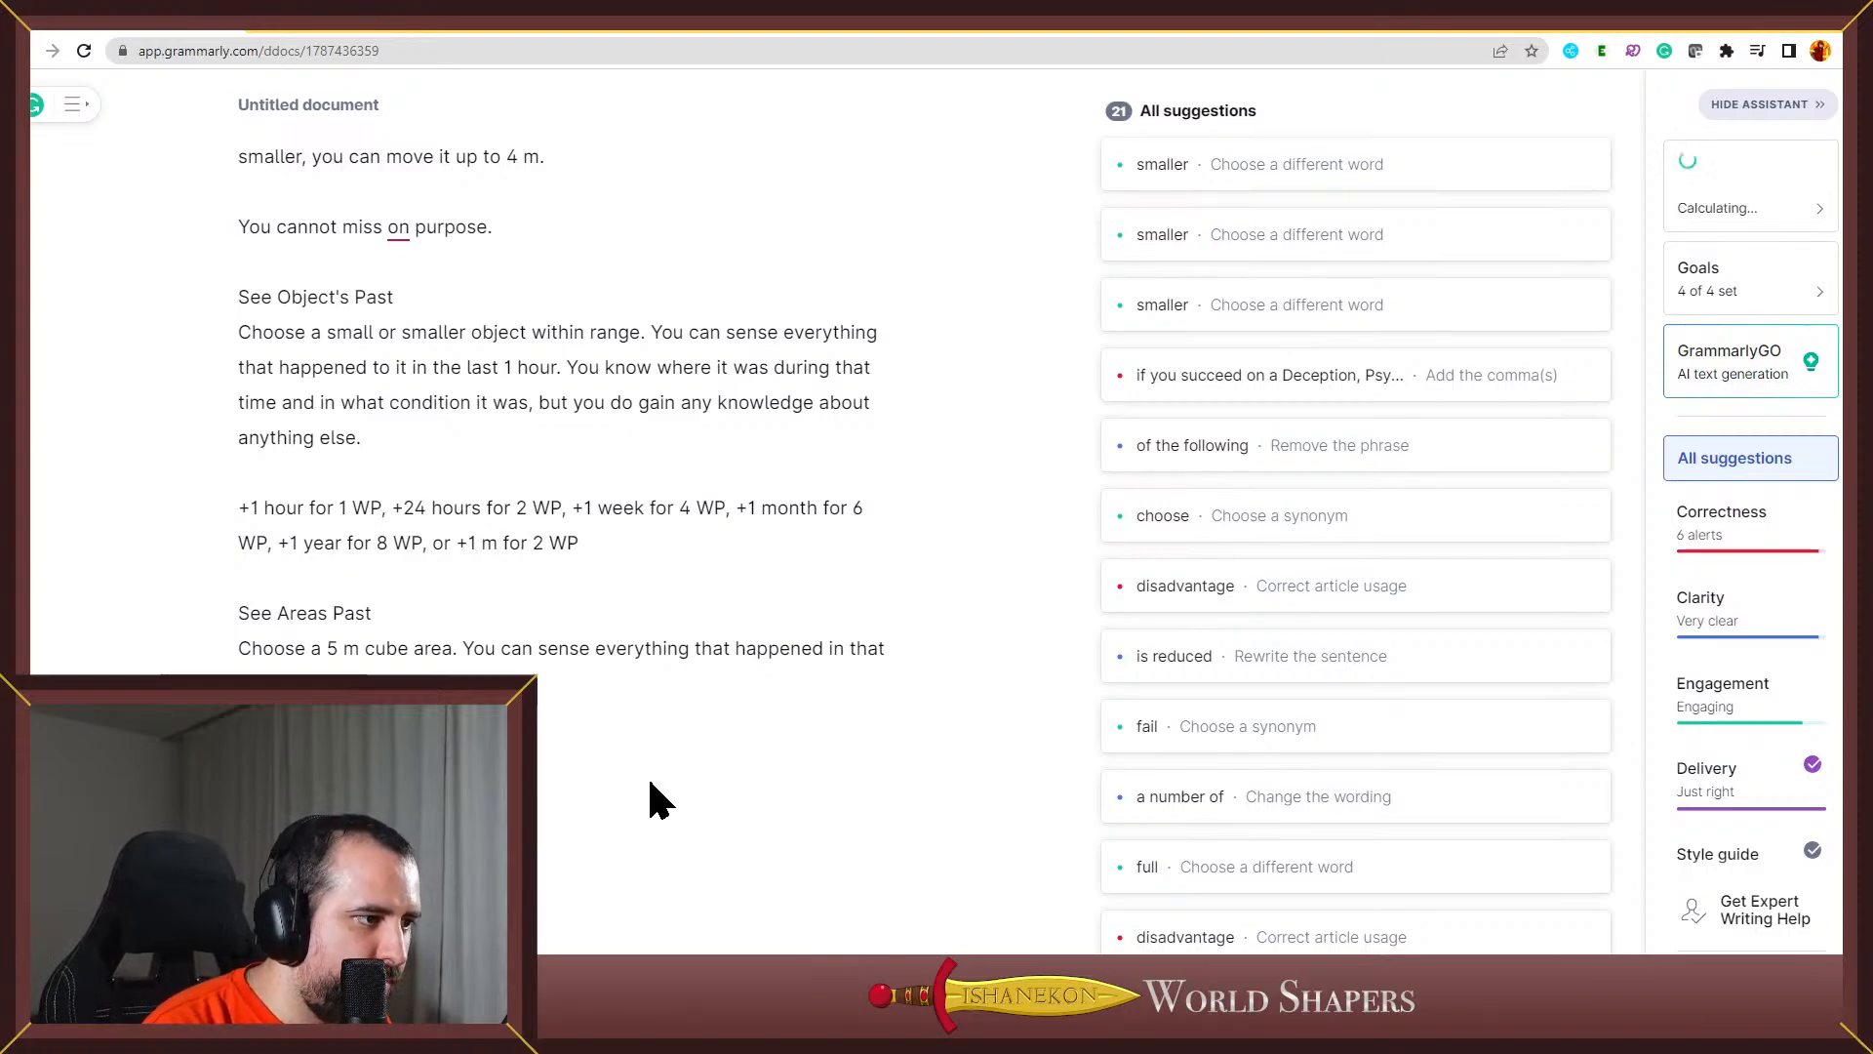
double_click(537, 543)
key(BackSpace)
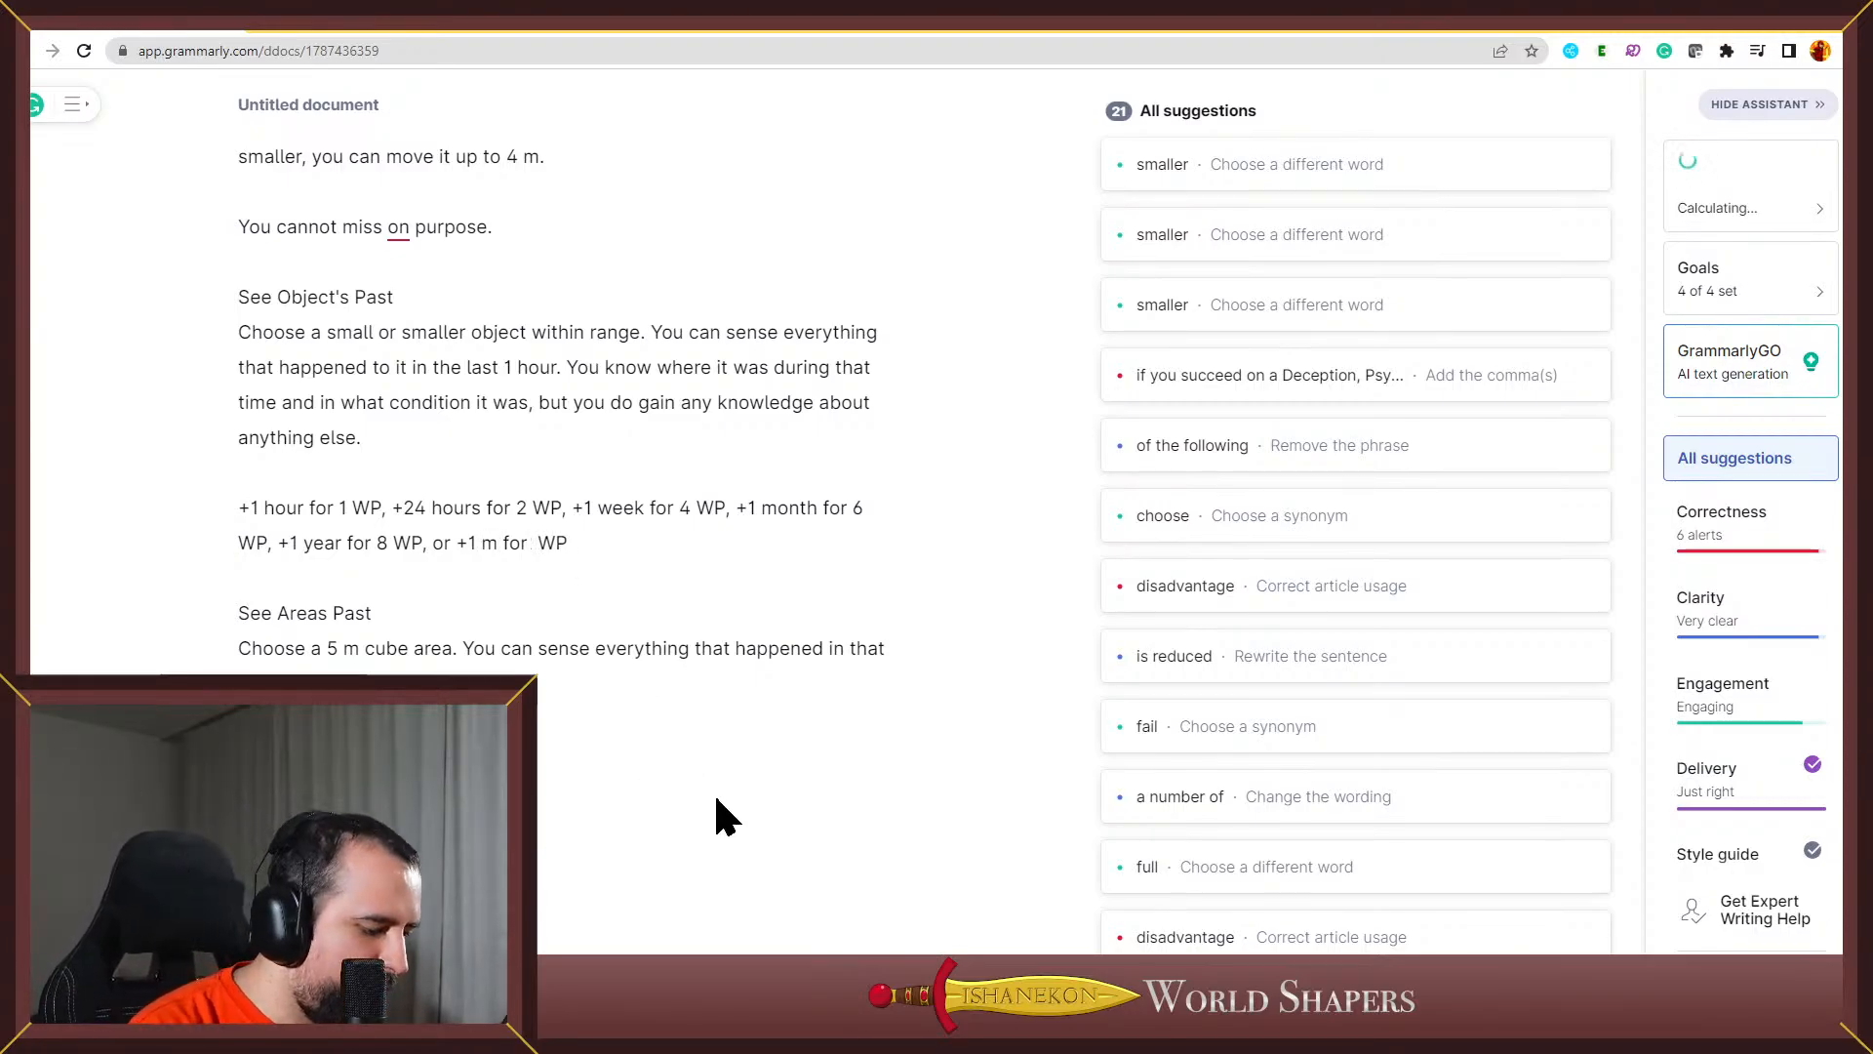
text(1)
click(589, 537)
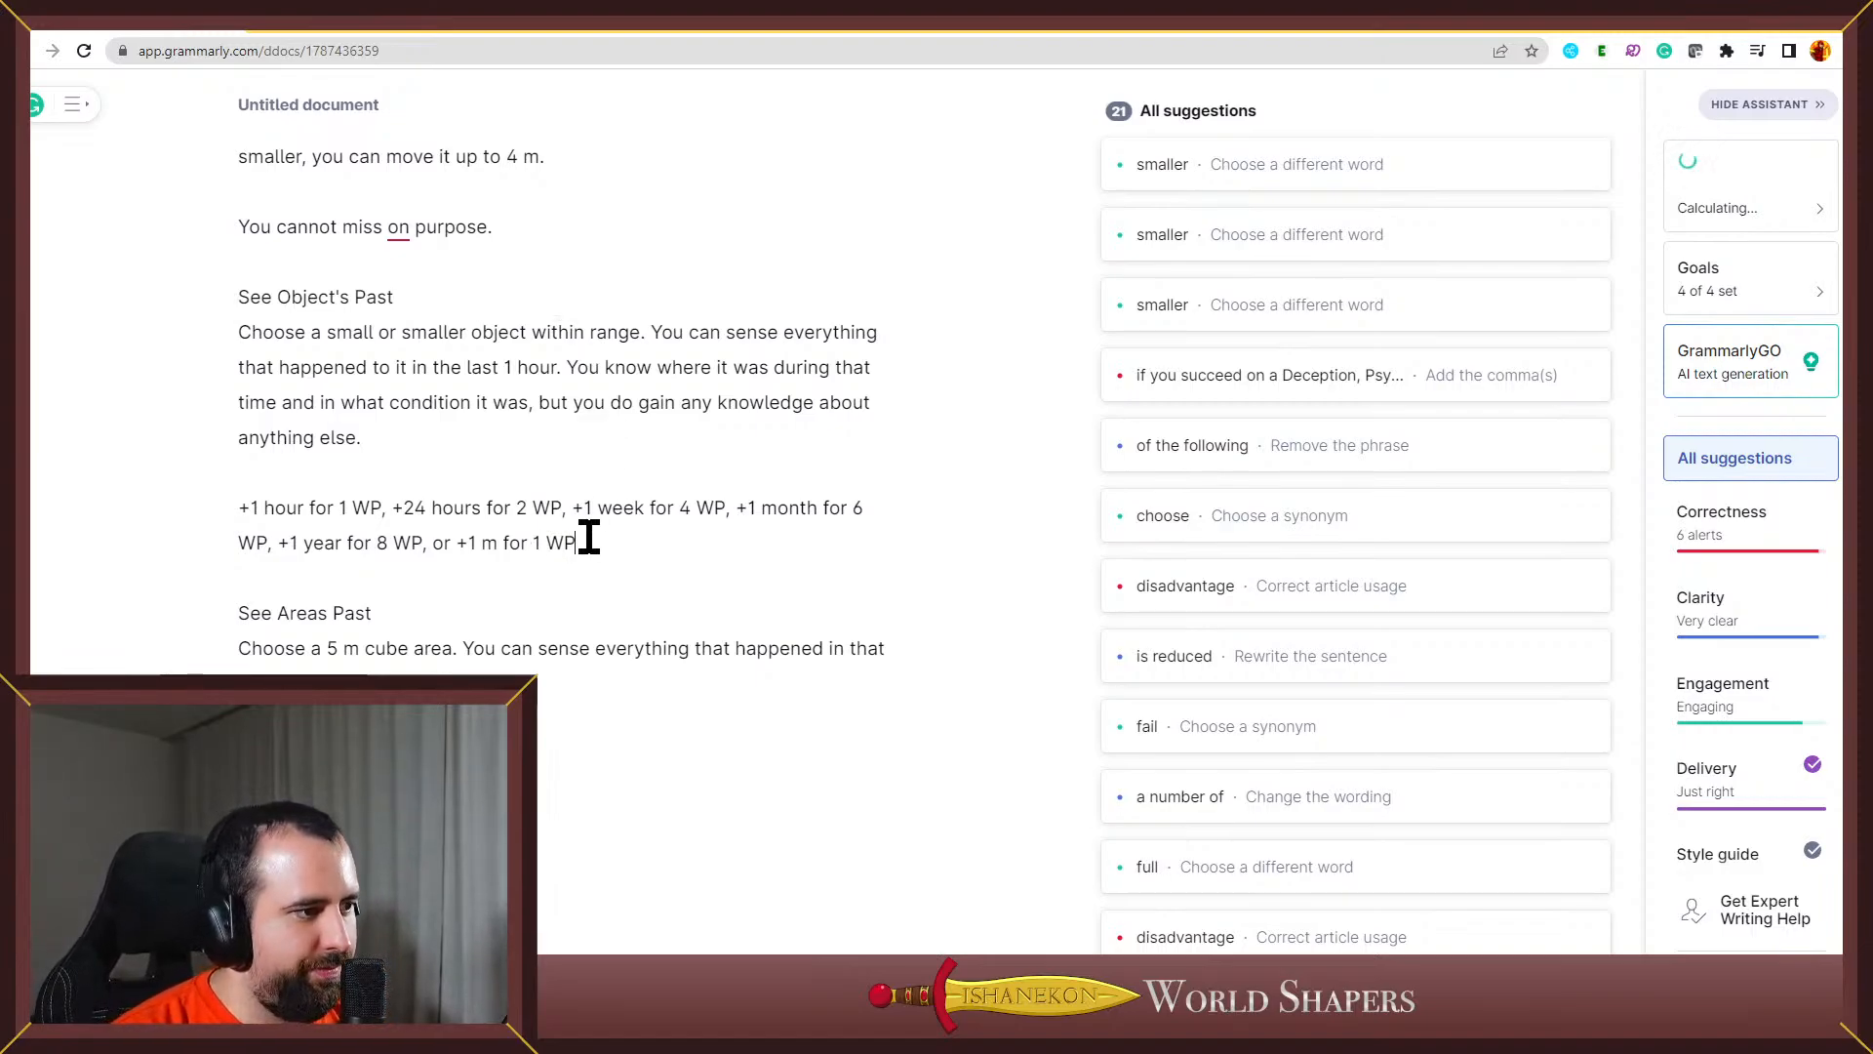
Copy the reworded upcasting text from Grammarly into the Upcasting cell of the See Areas Past row in Excel
drag(589, 536, 184, 499)
key(ctrl+c)
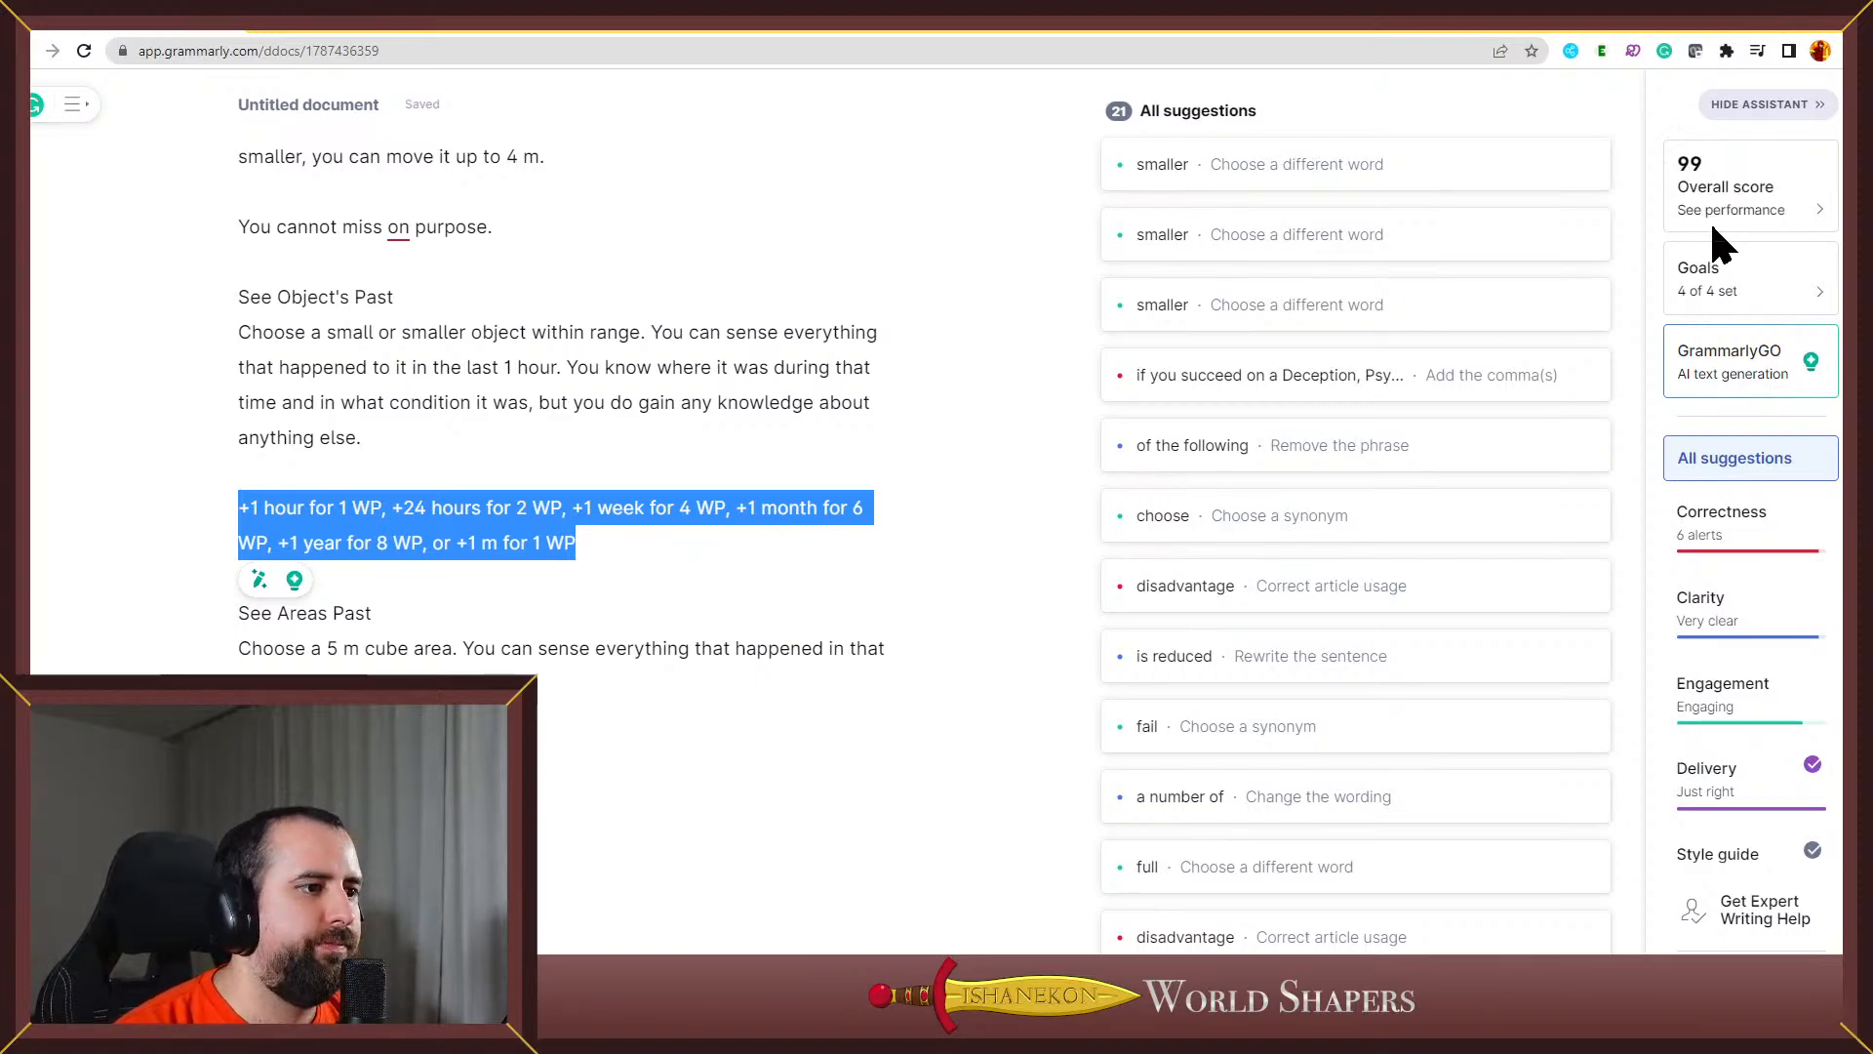
click(1764, 30)
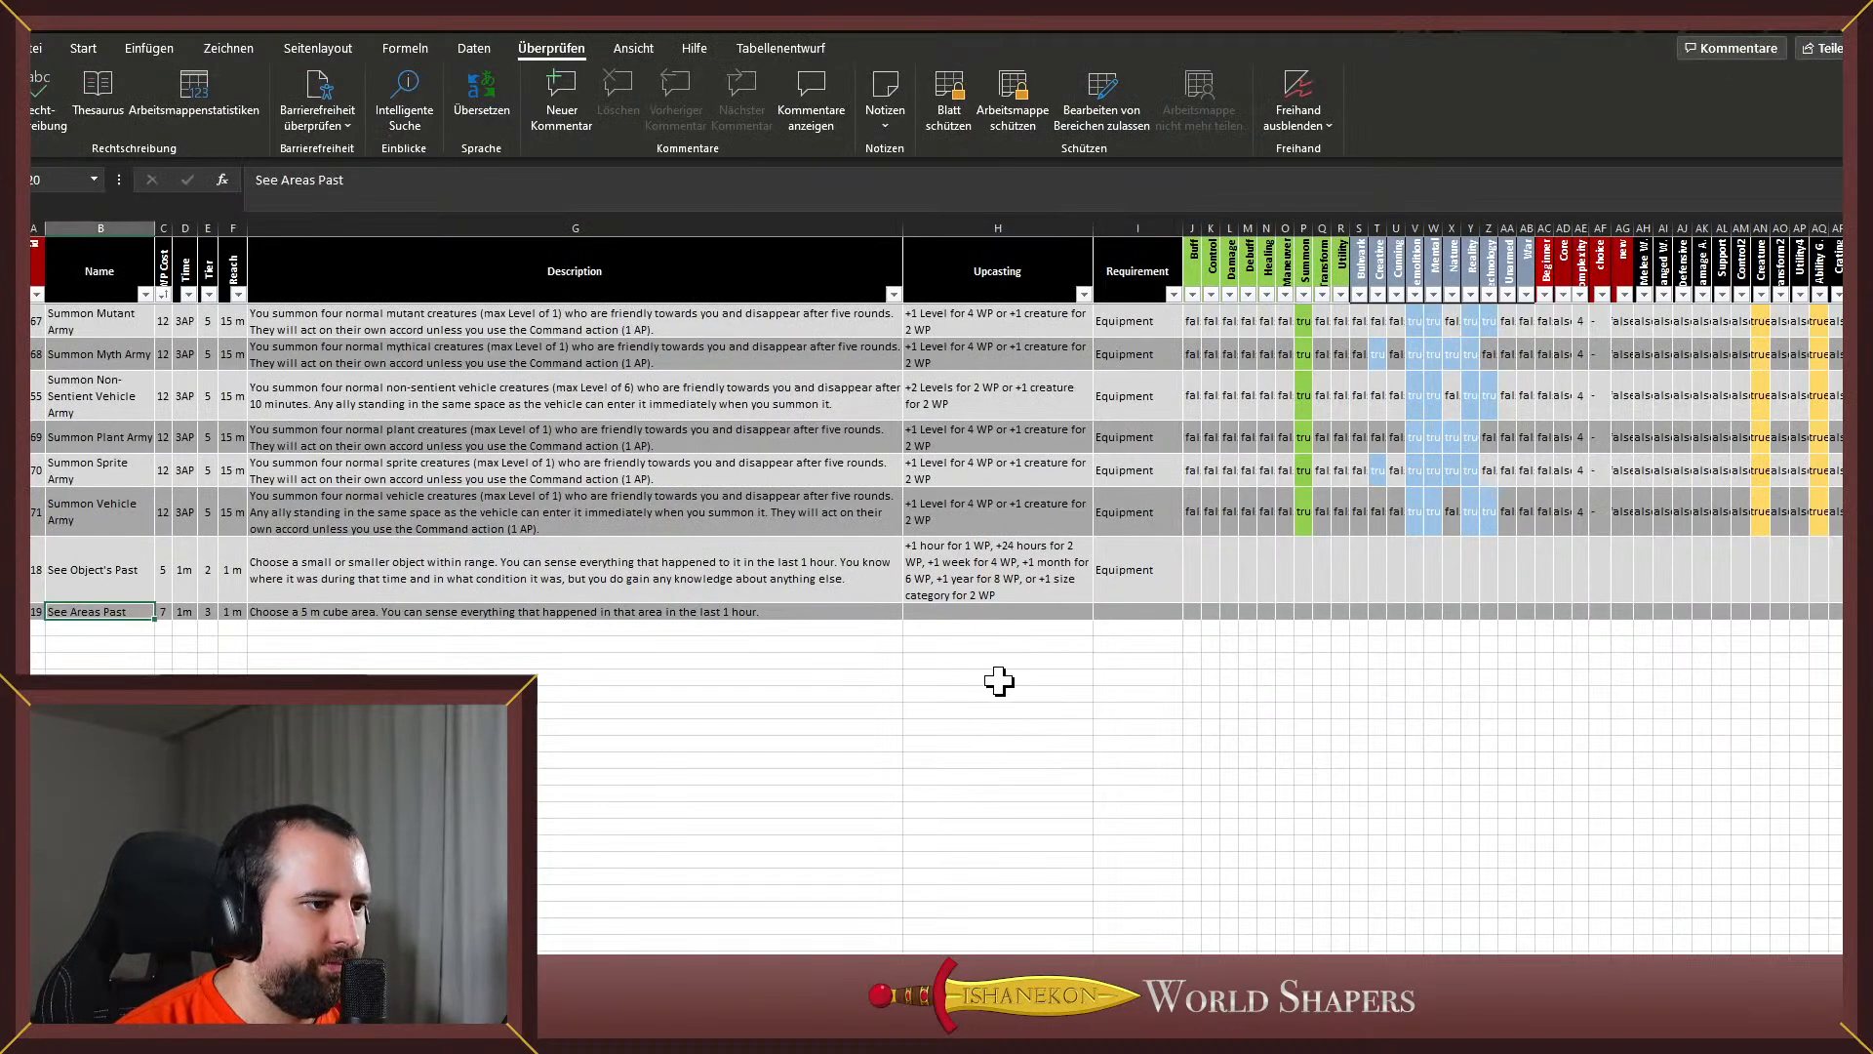
double_click(975, 615)
key(ctrl+v)
key(Tab)
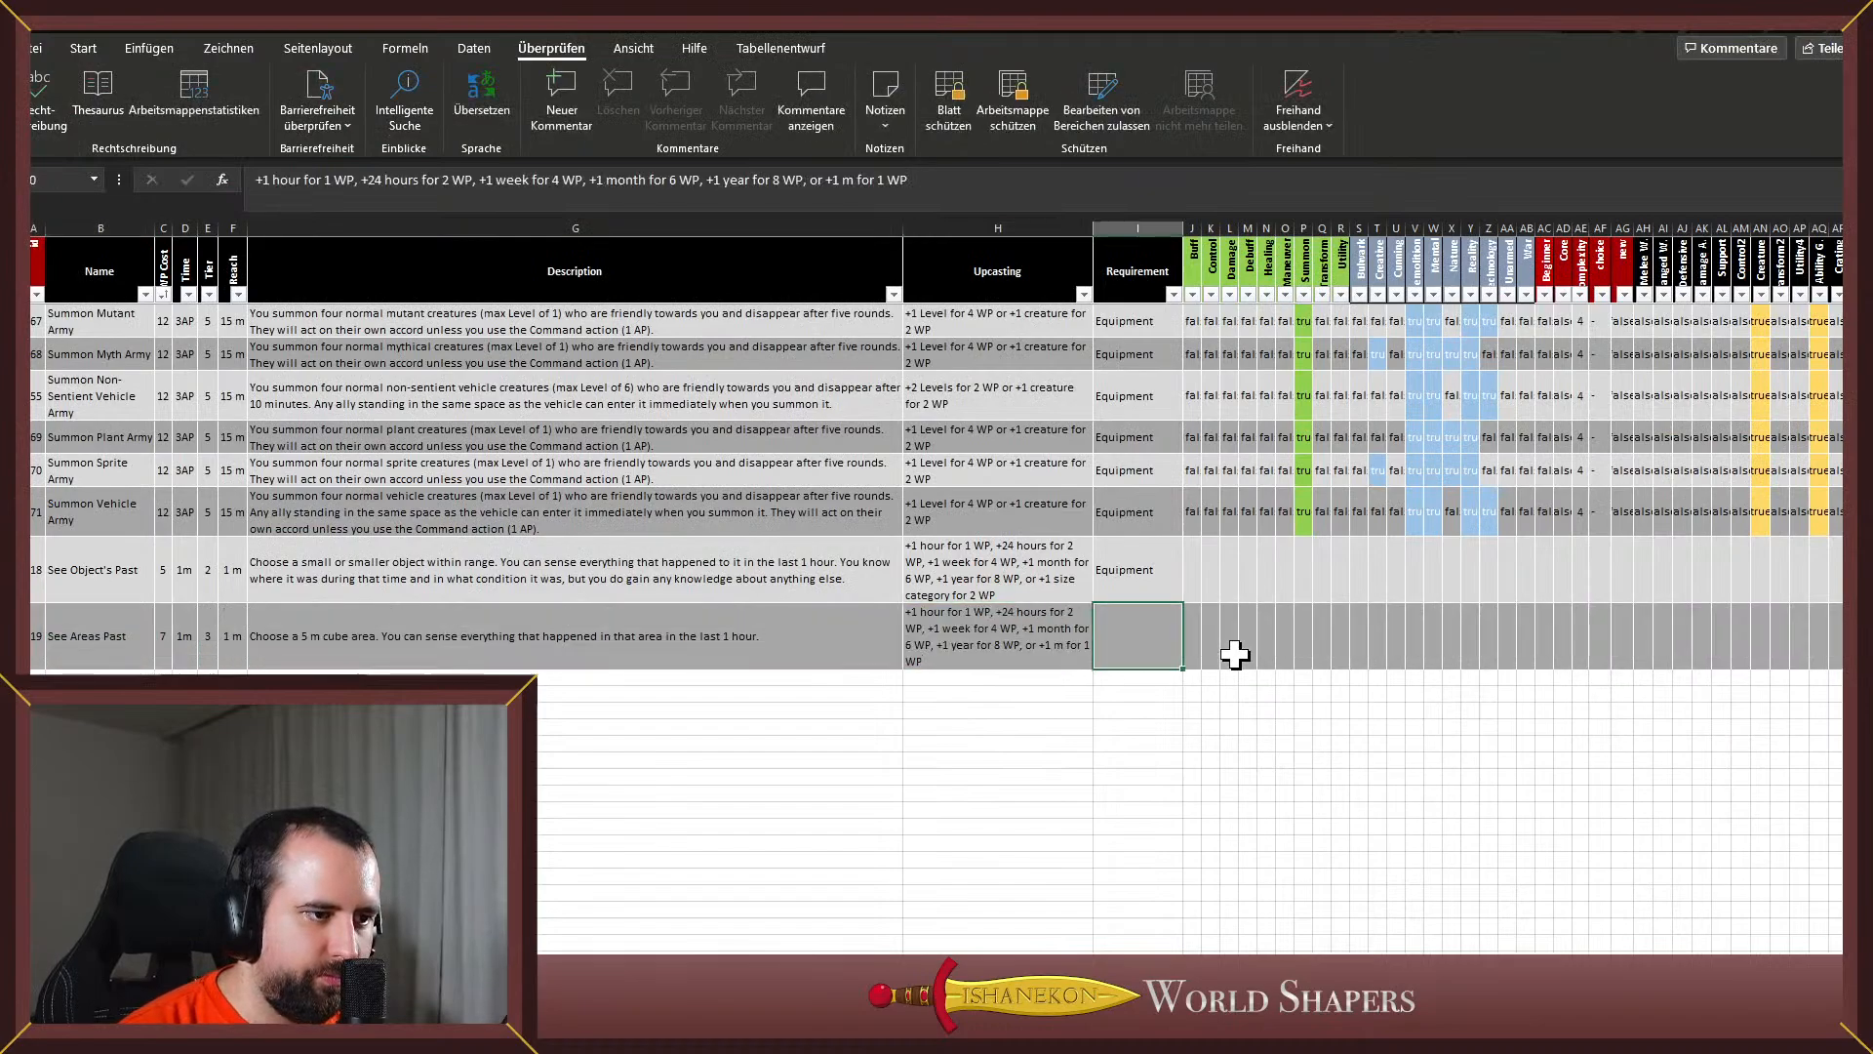
Set the See Areas Past row's Requirement to Equipment
double_click(1132, 568)
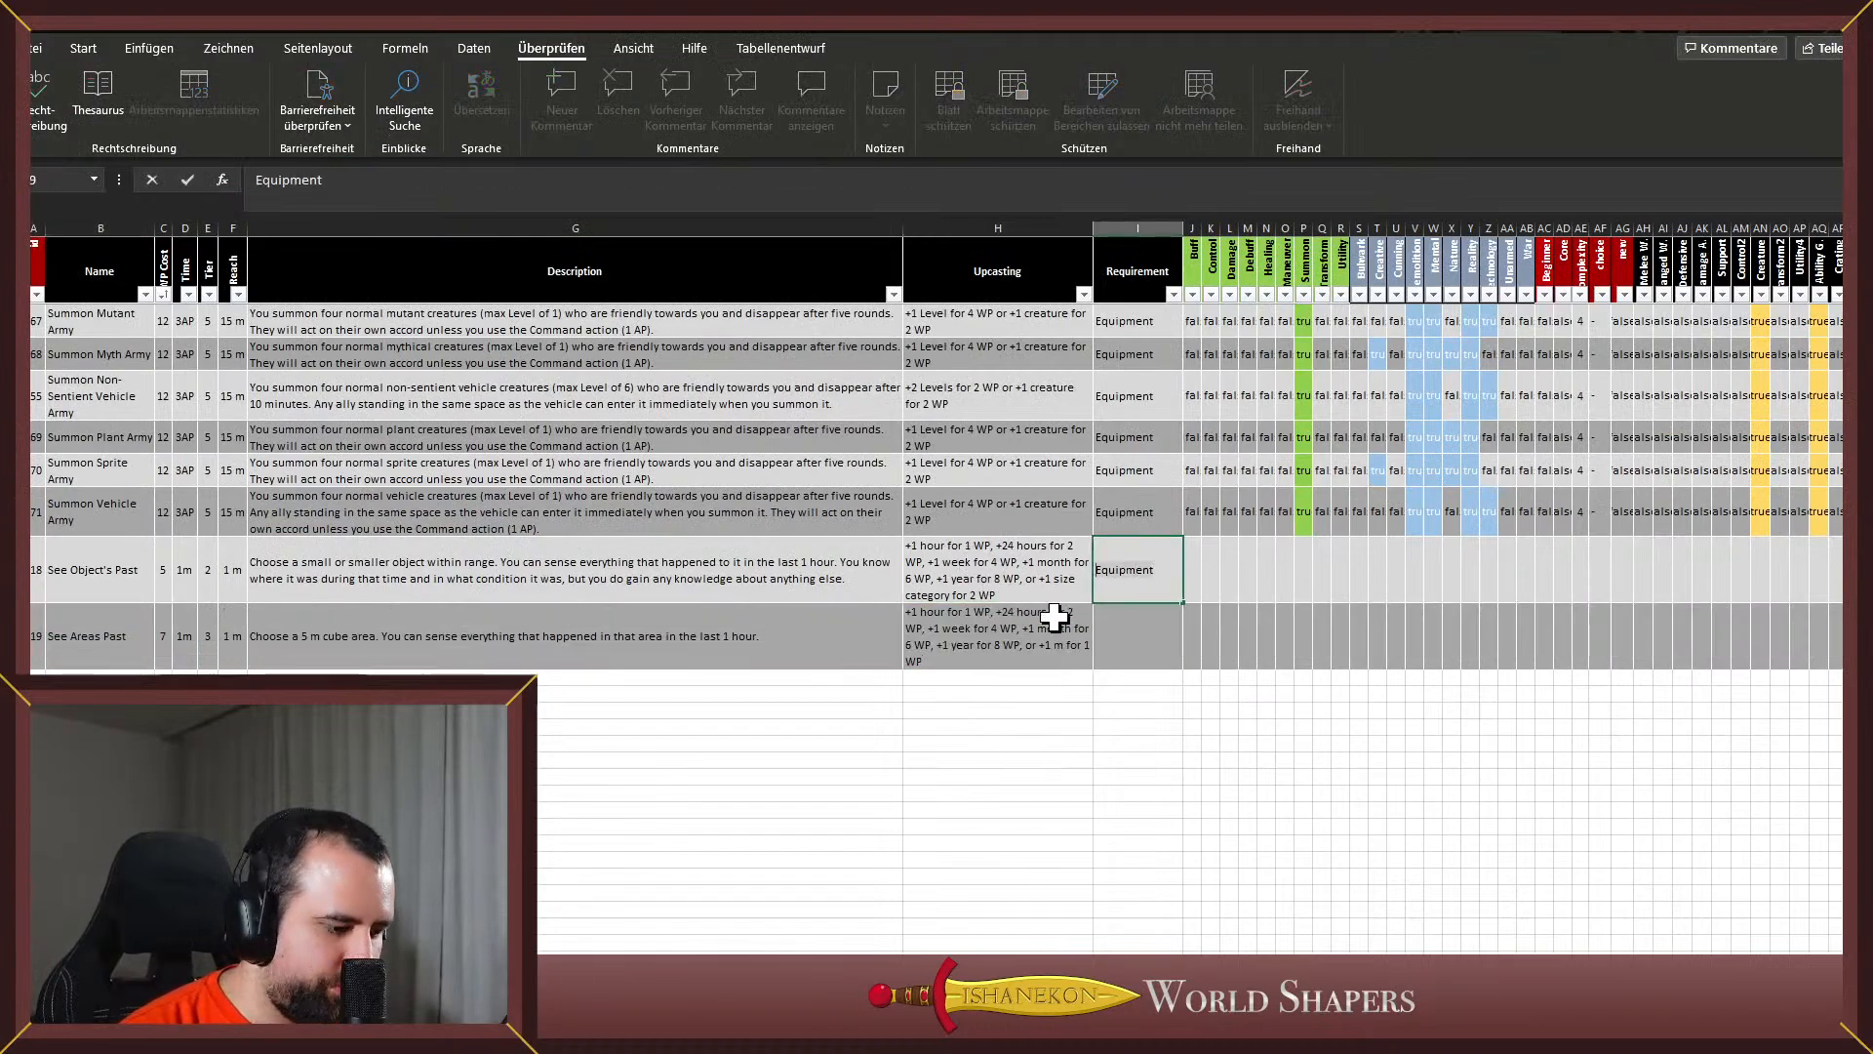
double_click(1142, 633)
text(Equipment)
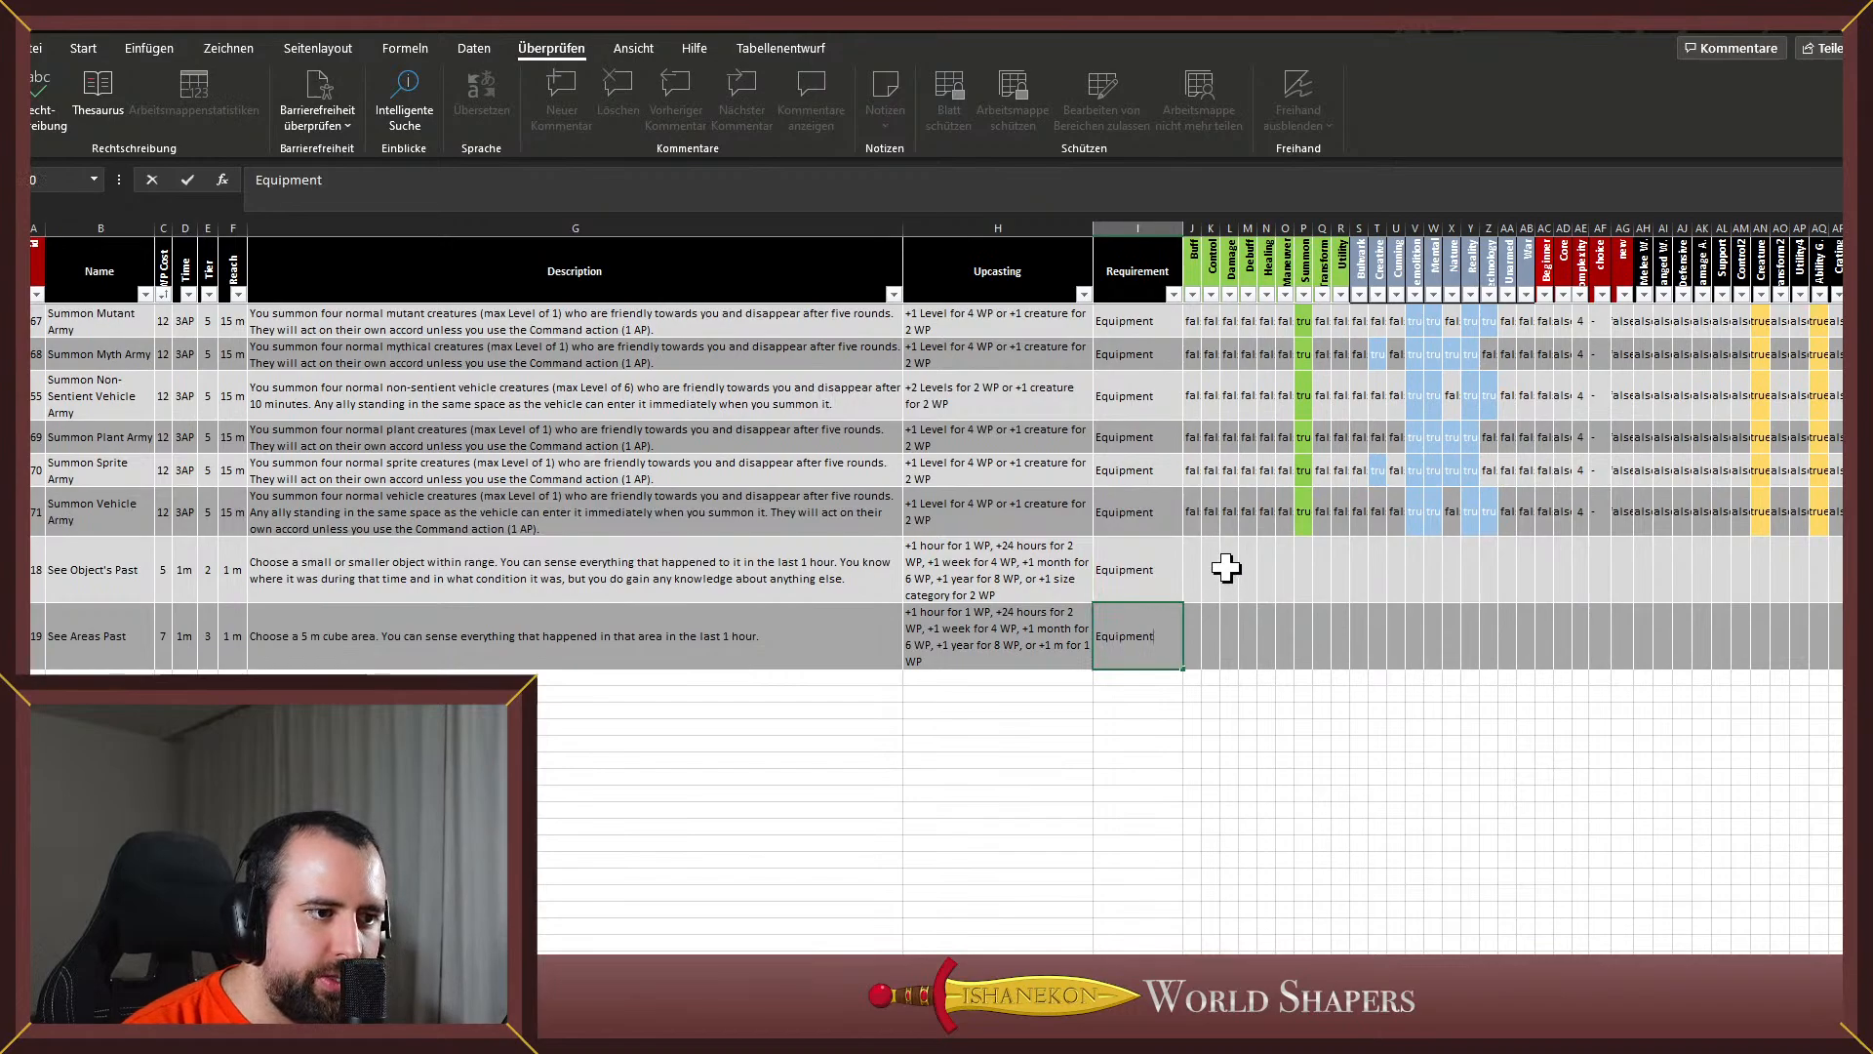
Fill the See Object's Past row with false from Buff through Transform, true for Utility and false for Bulwark
click(1195, 566)
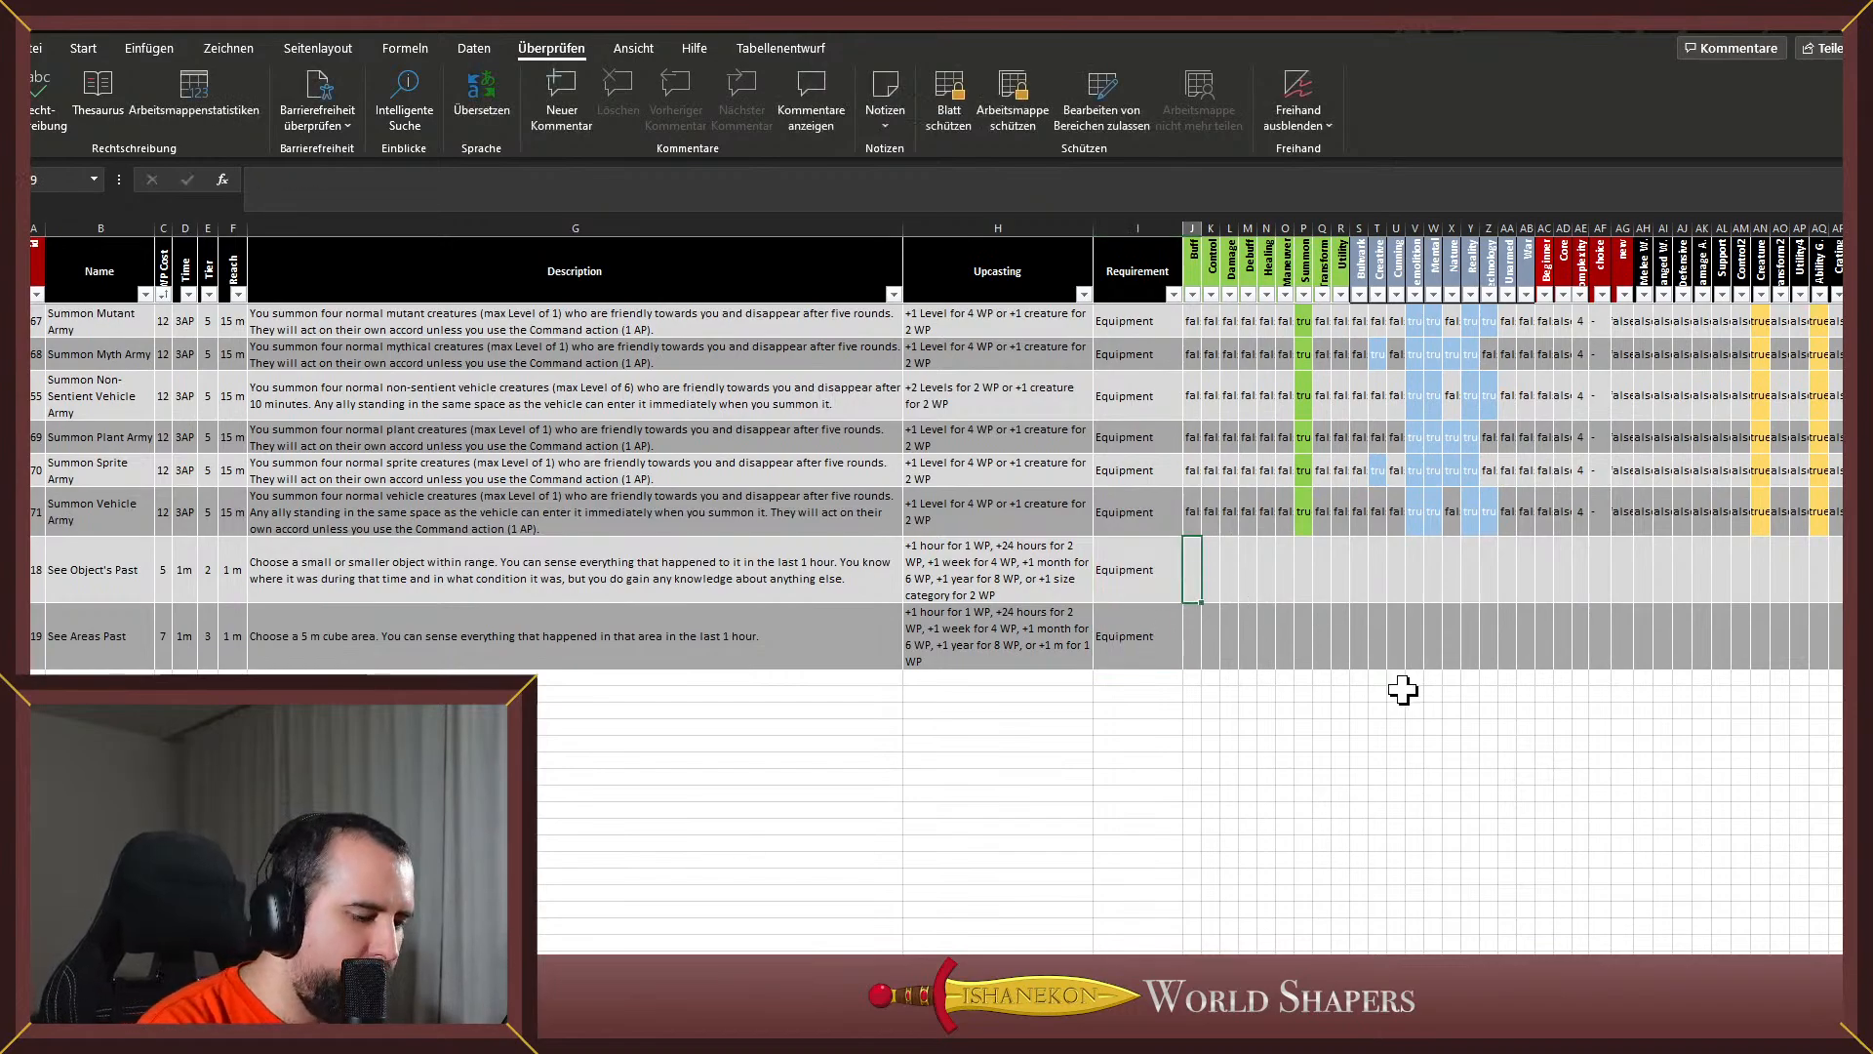
text(false	false	false	false	false	false	false	false)
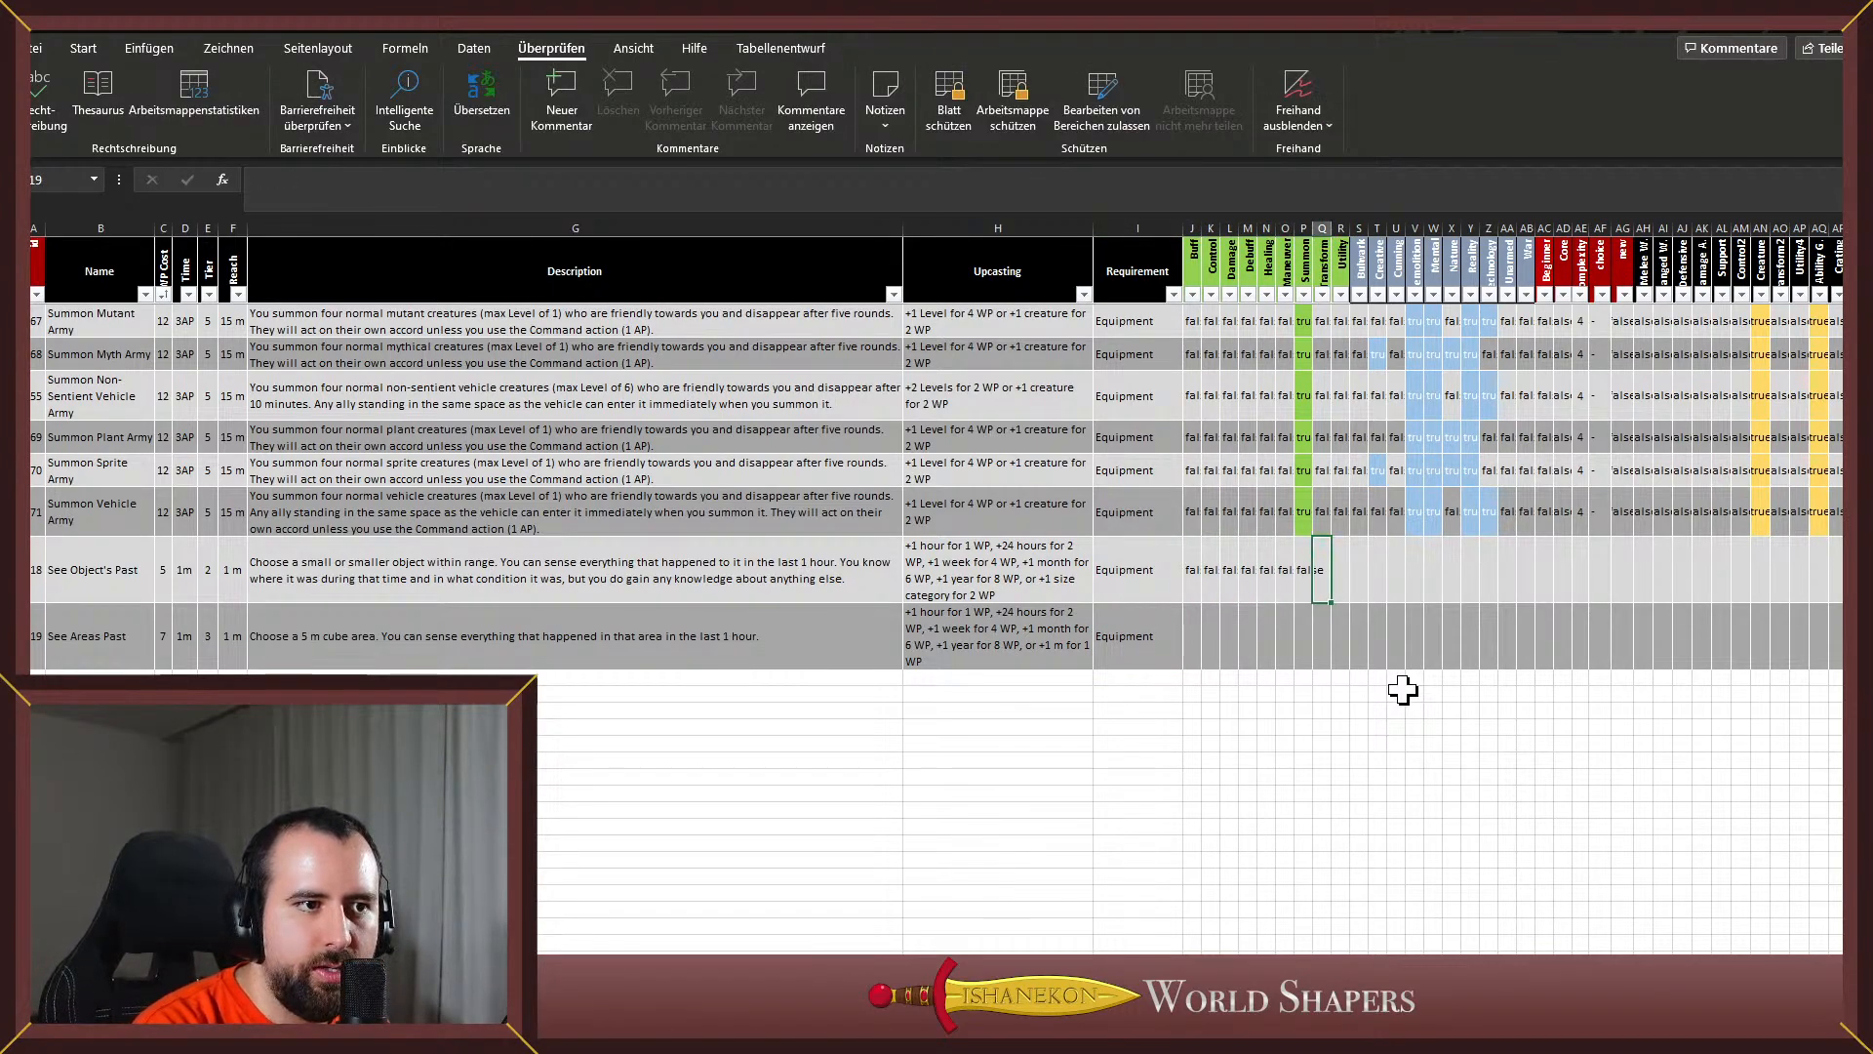
text(	true	false)
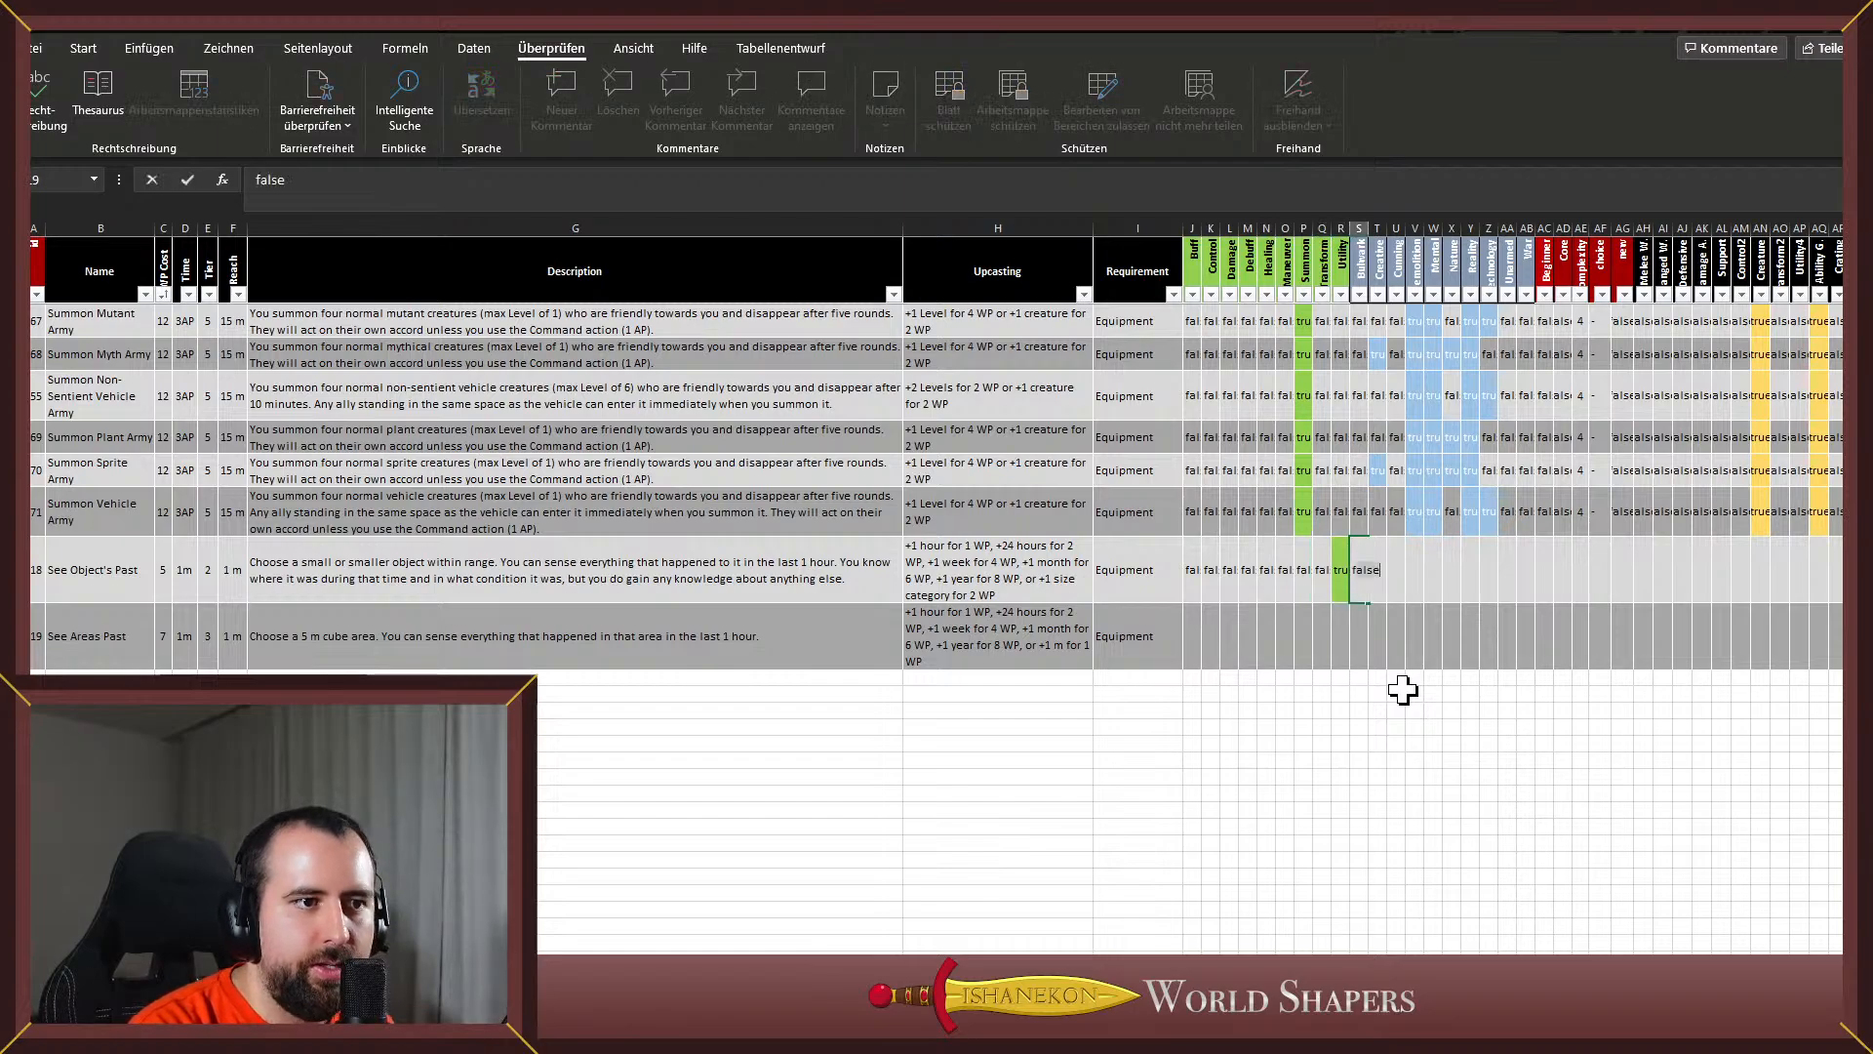
key(Tab)
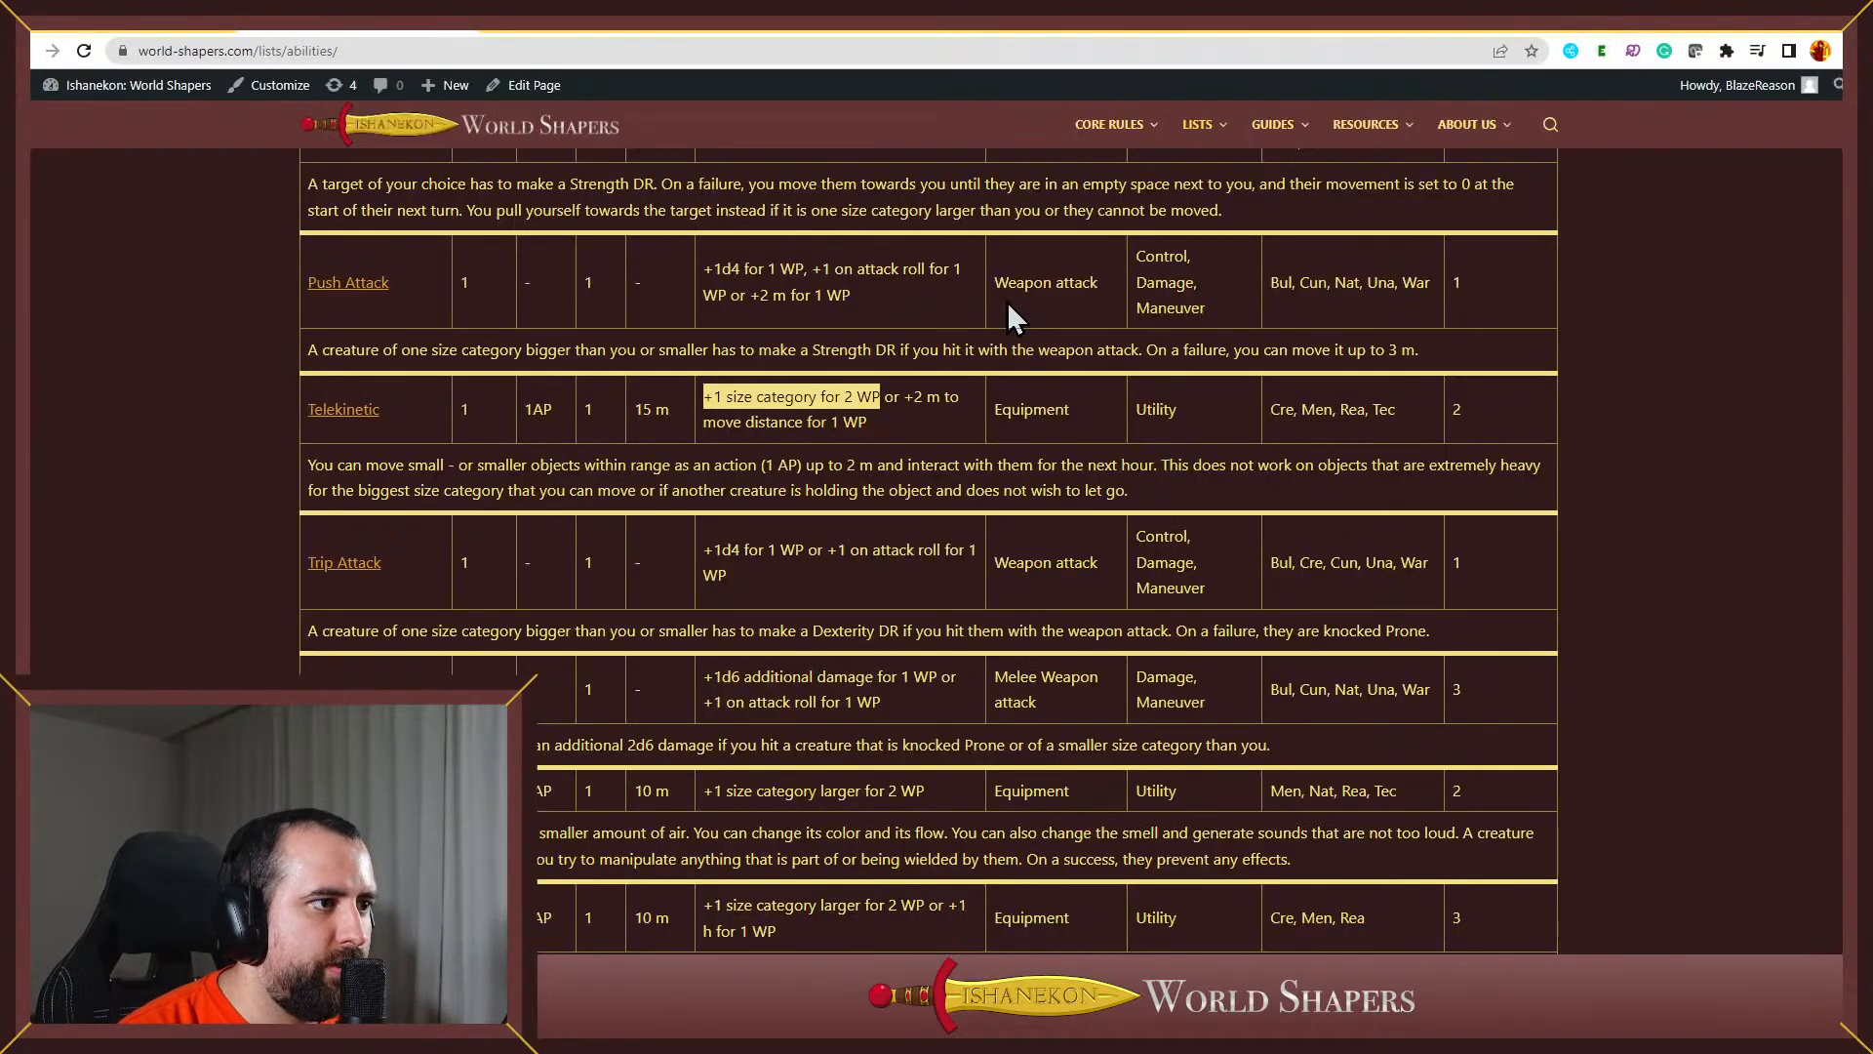
Search the World Shapers website's abilities list for "time", filtered by the Creative archetype
scroll(1007, 301, up, 10)
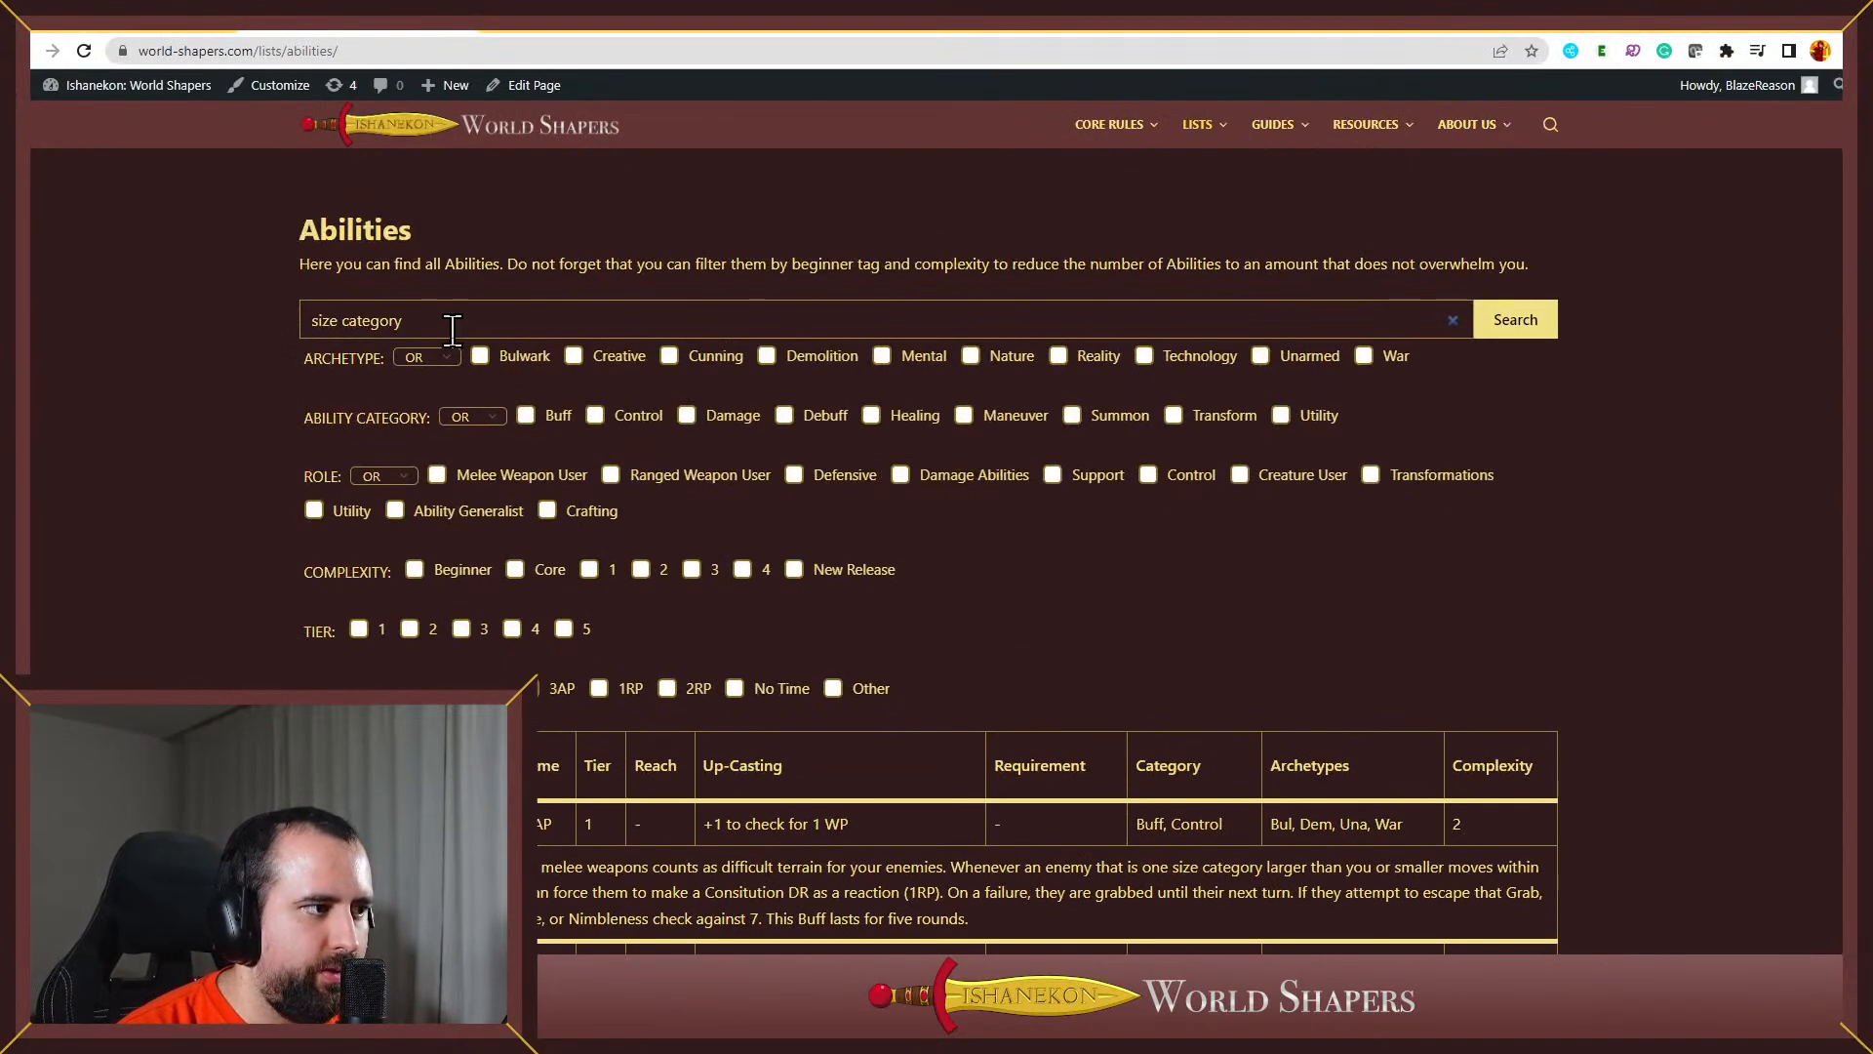
drag(403, 320, 310, 320)
key(BackSpace)
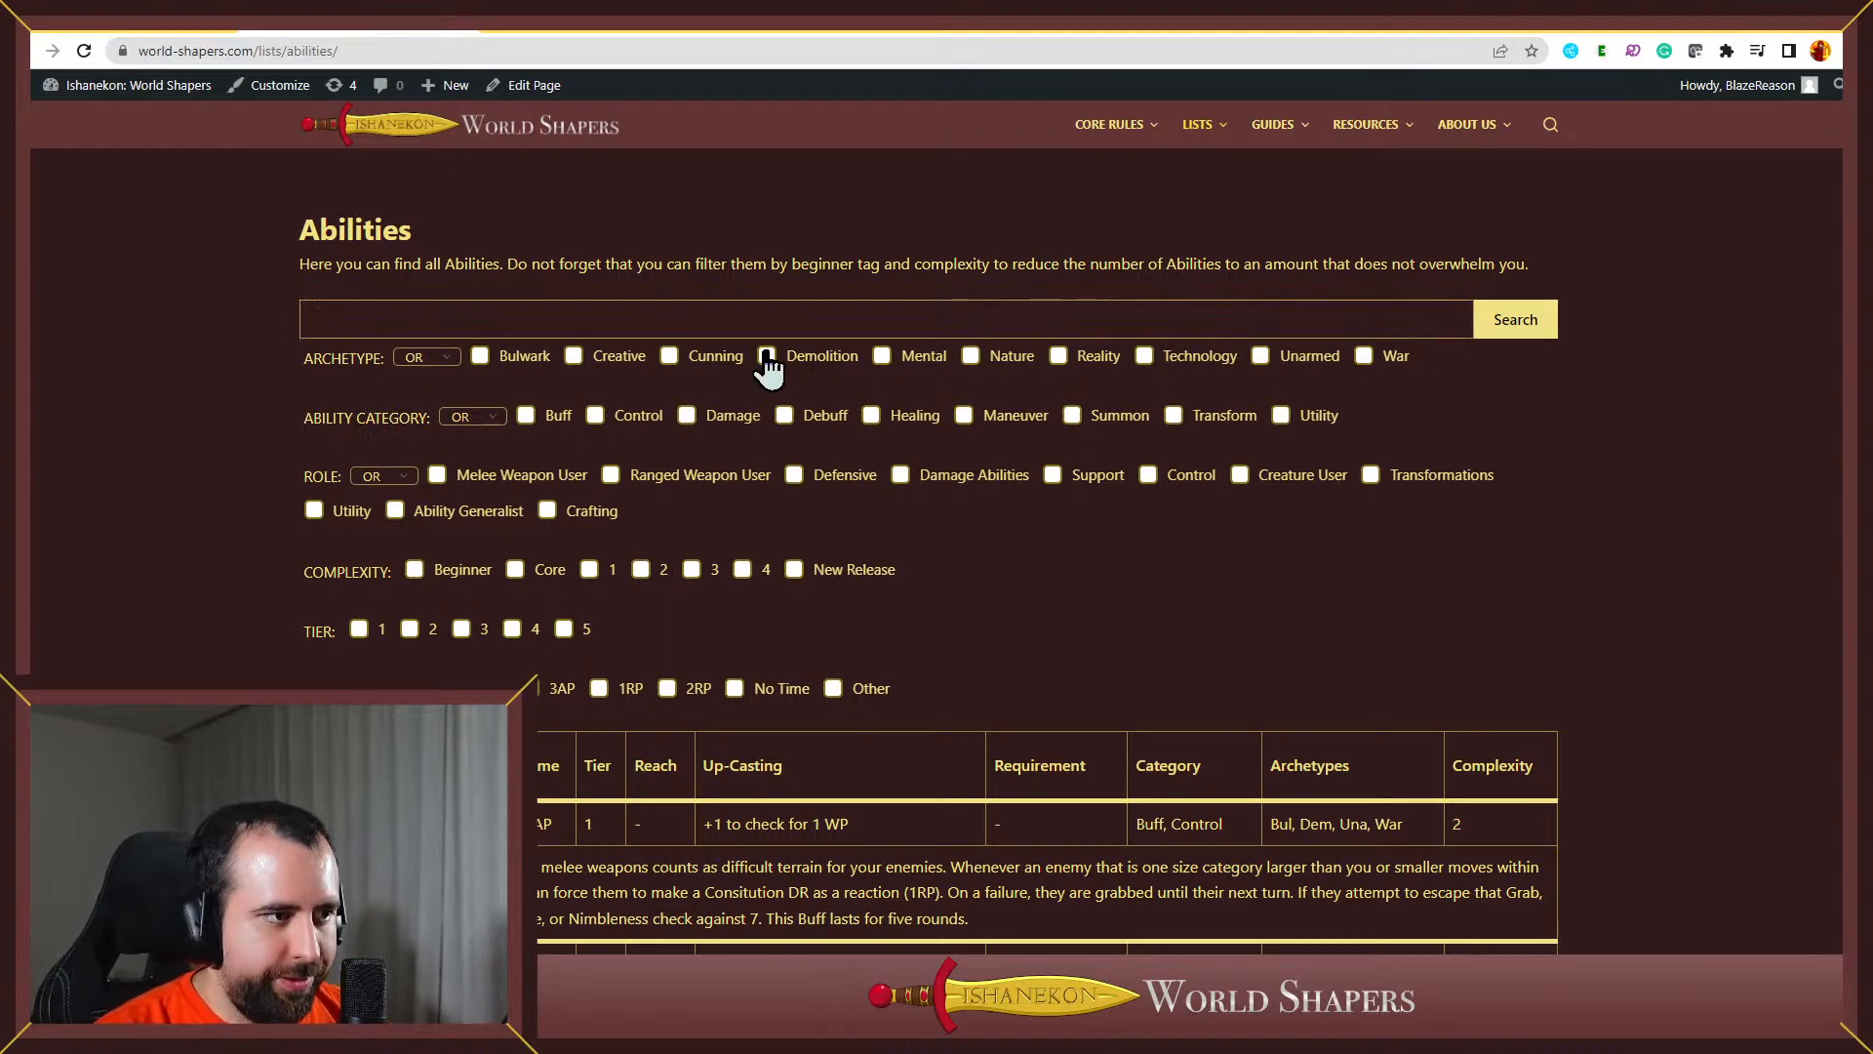
click(574, 357)
click(609, 317)
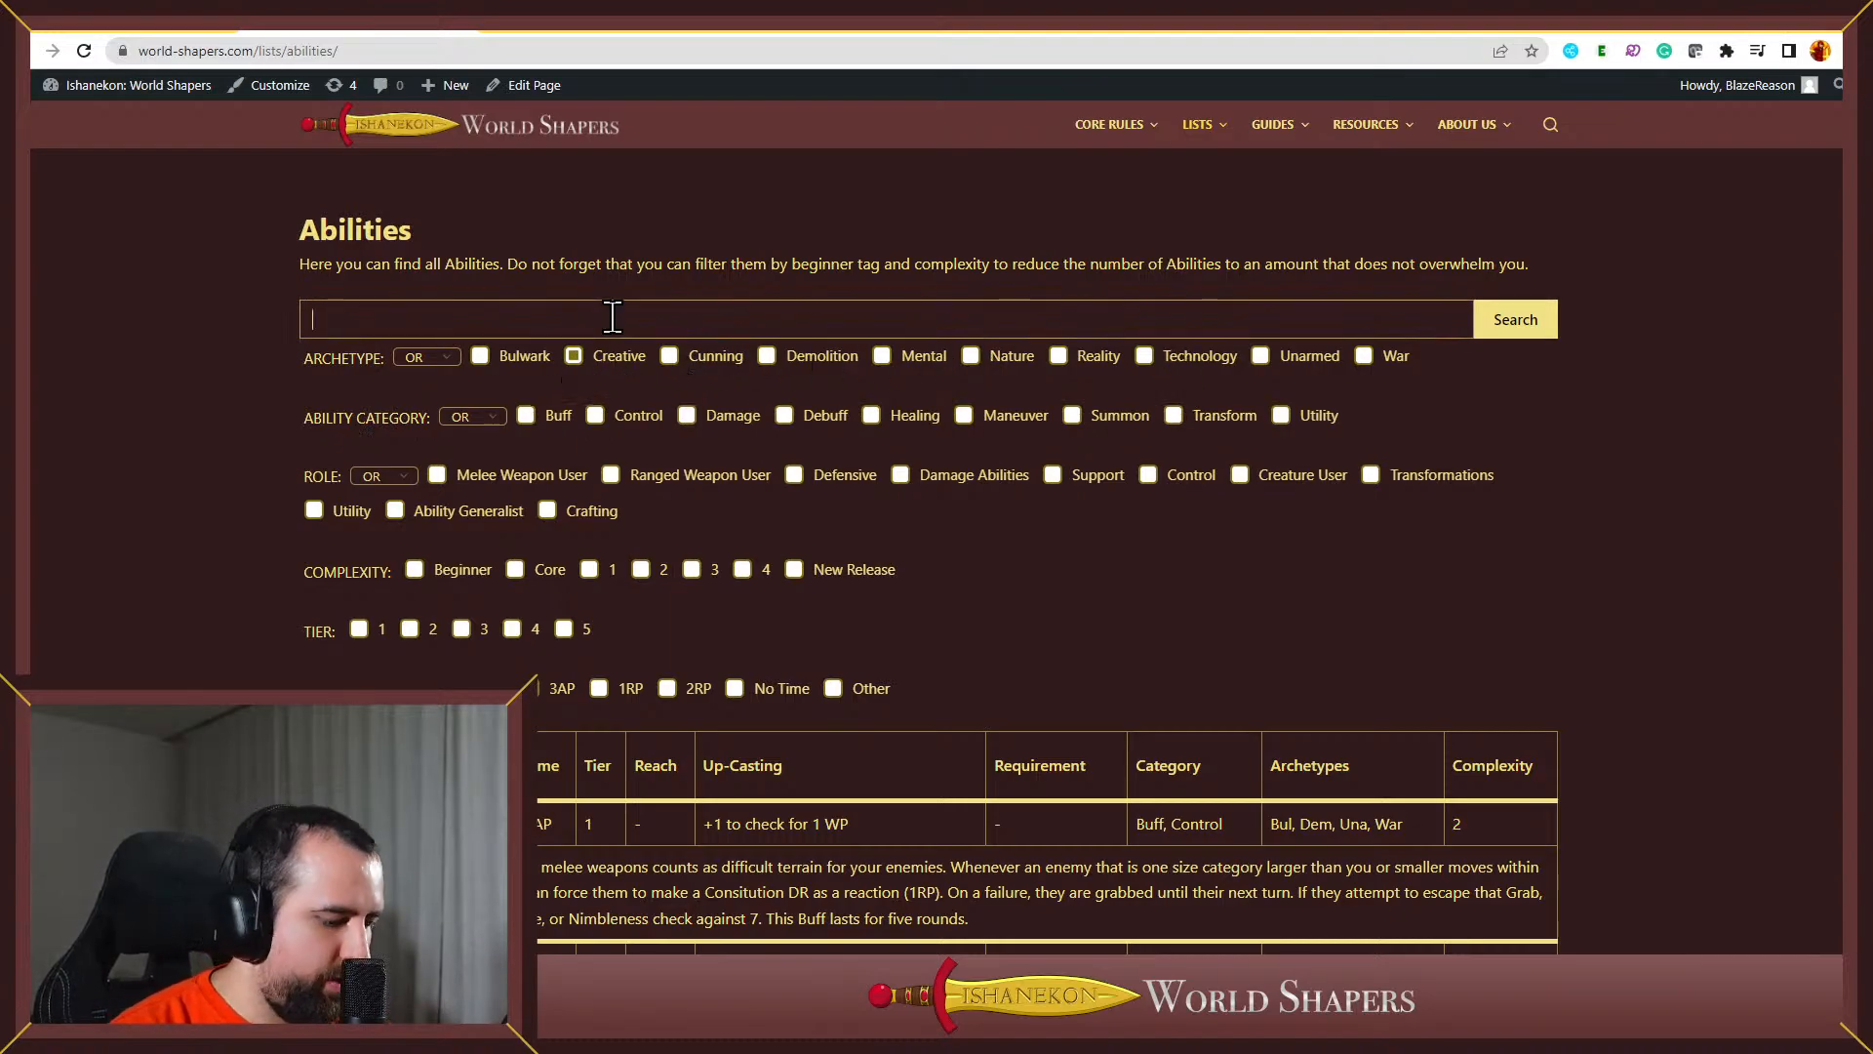
text(time)
key(Return)
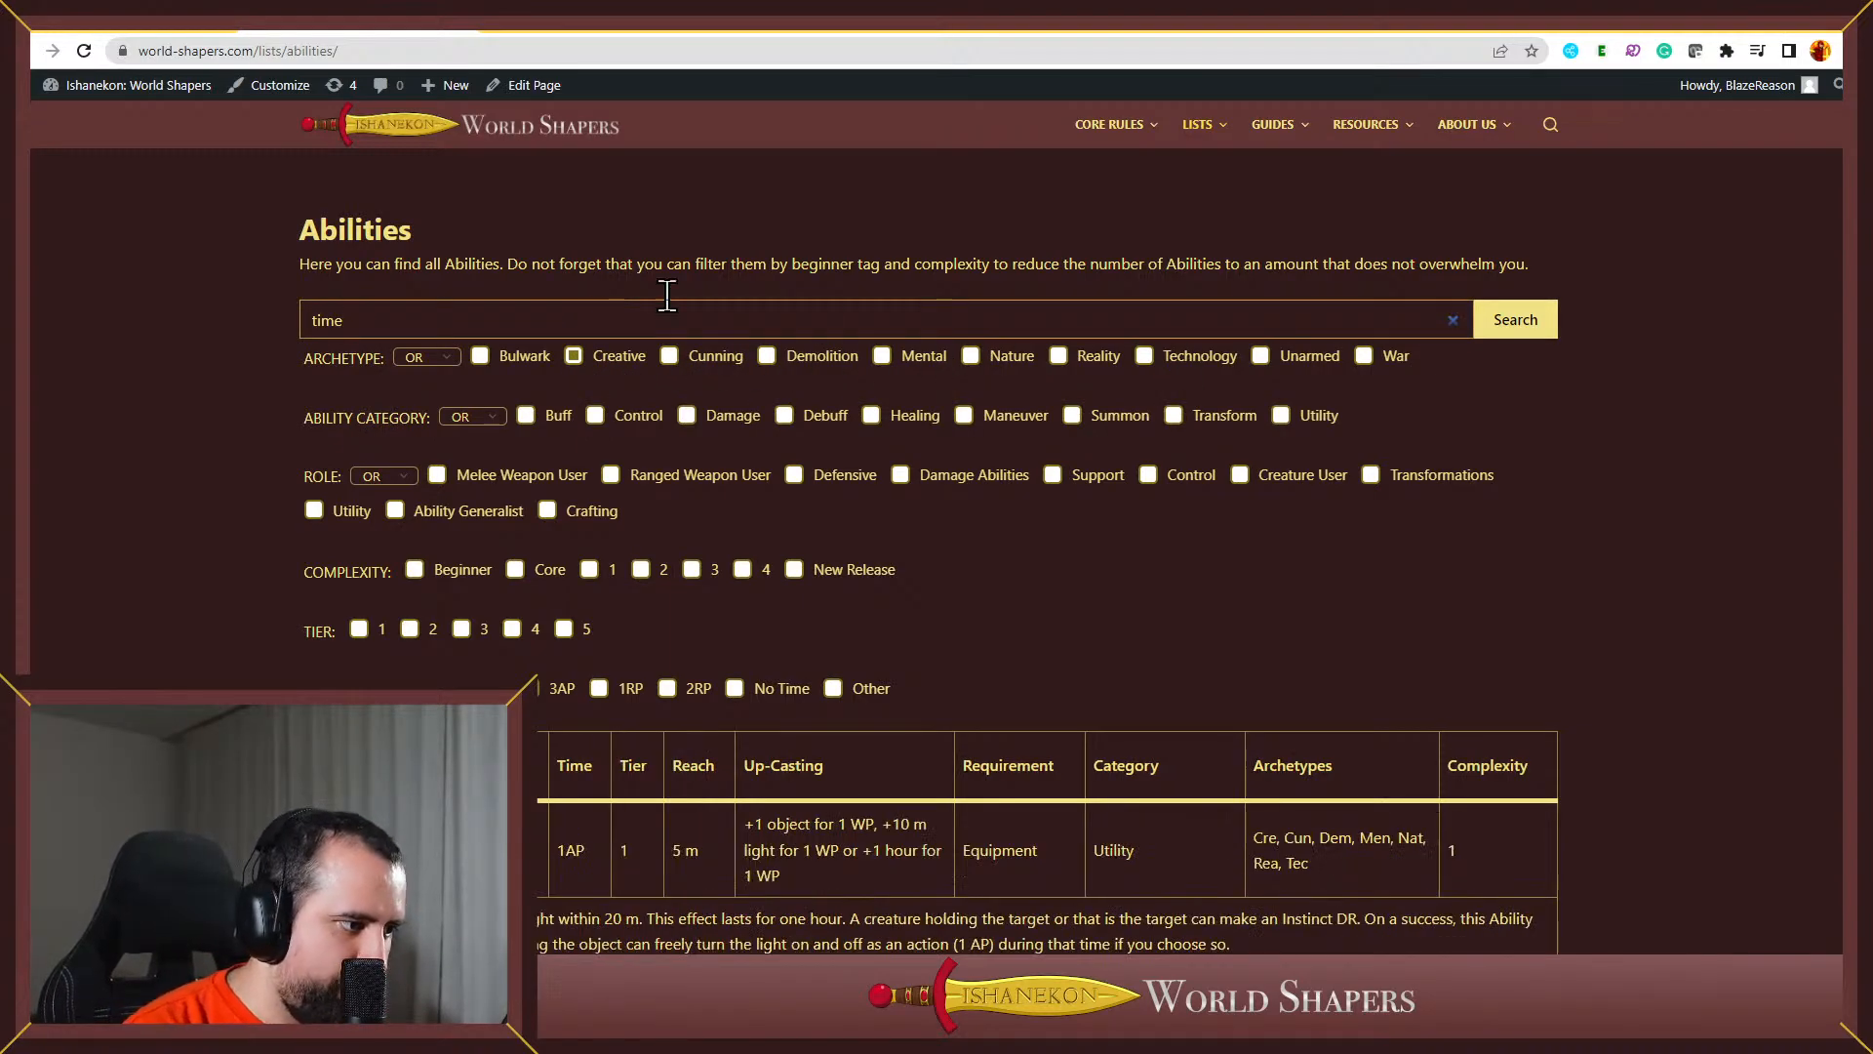
Look through the filtered abilities for time-related ones, checking their archetypes and categories
scroll(945, 489, down, 6)
scroll(675, 444, down, 7)
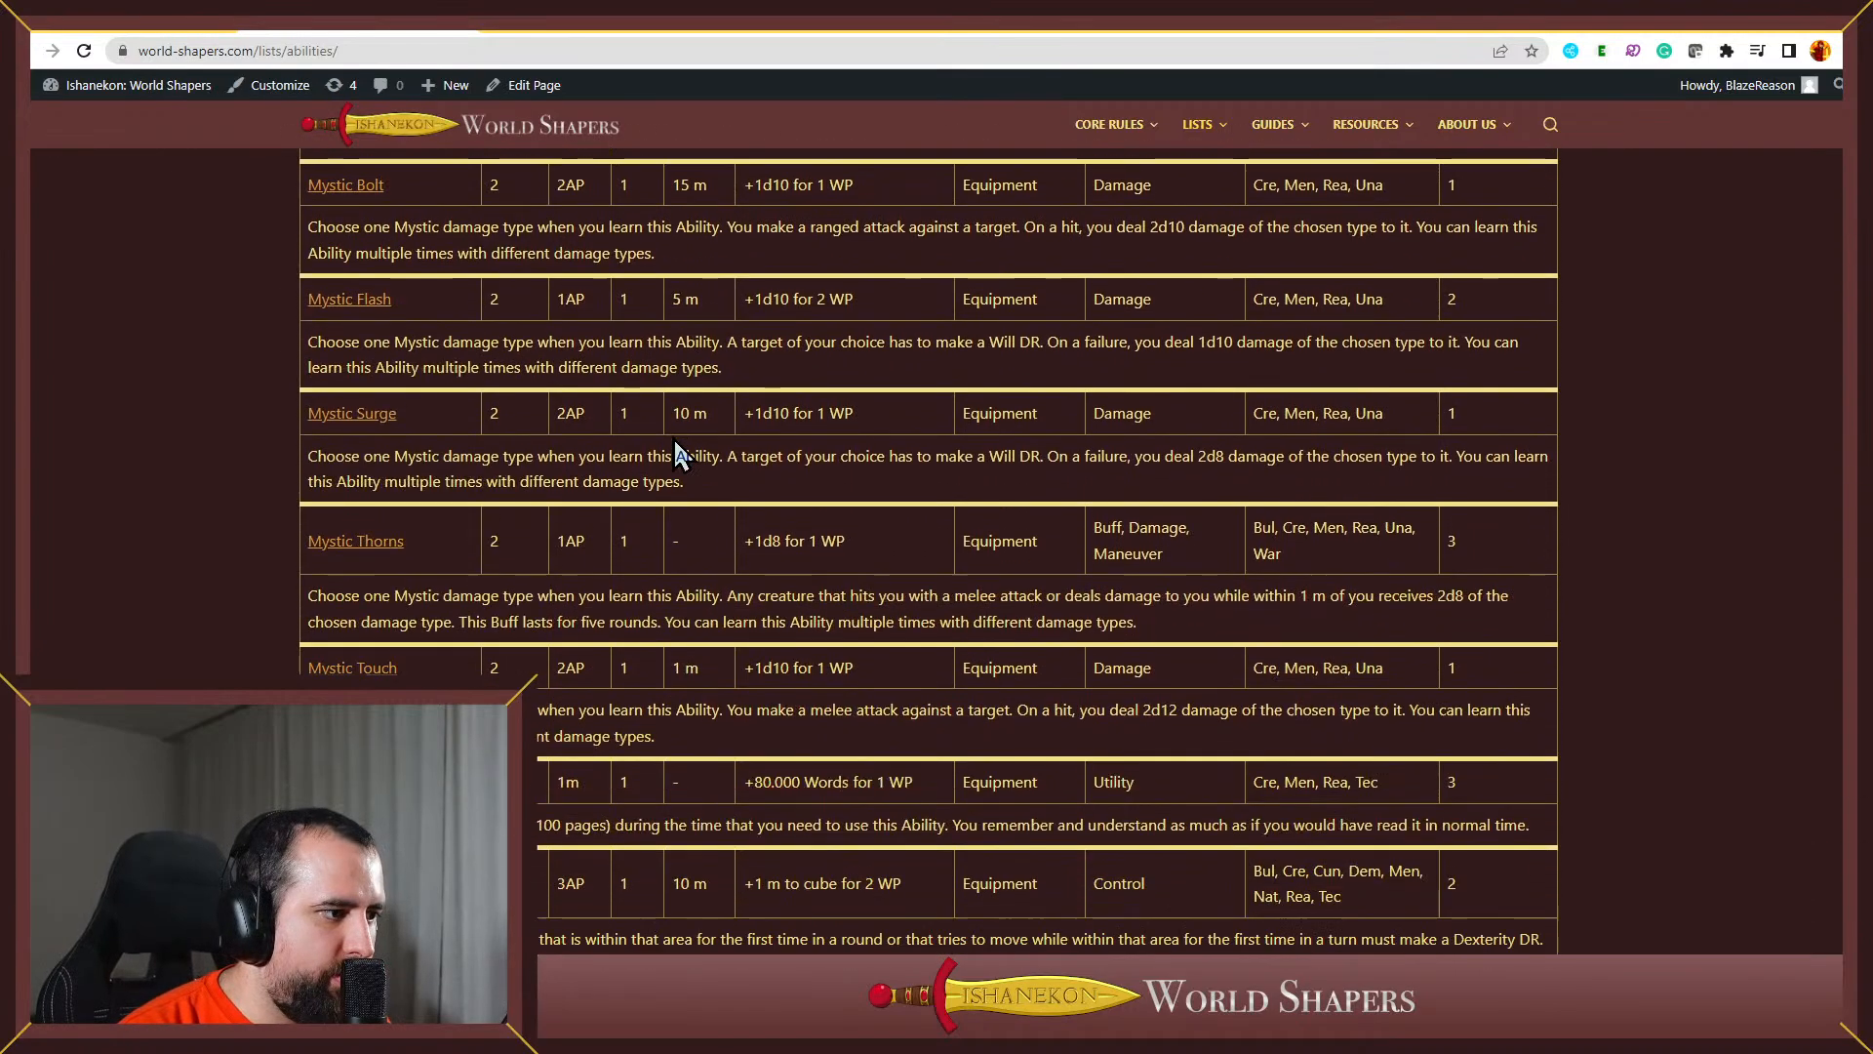
scroll(678, 451, down, 2)
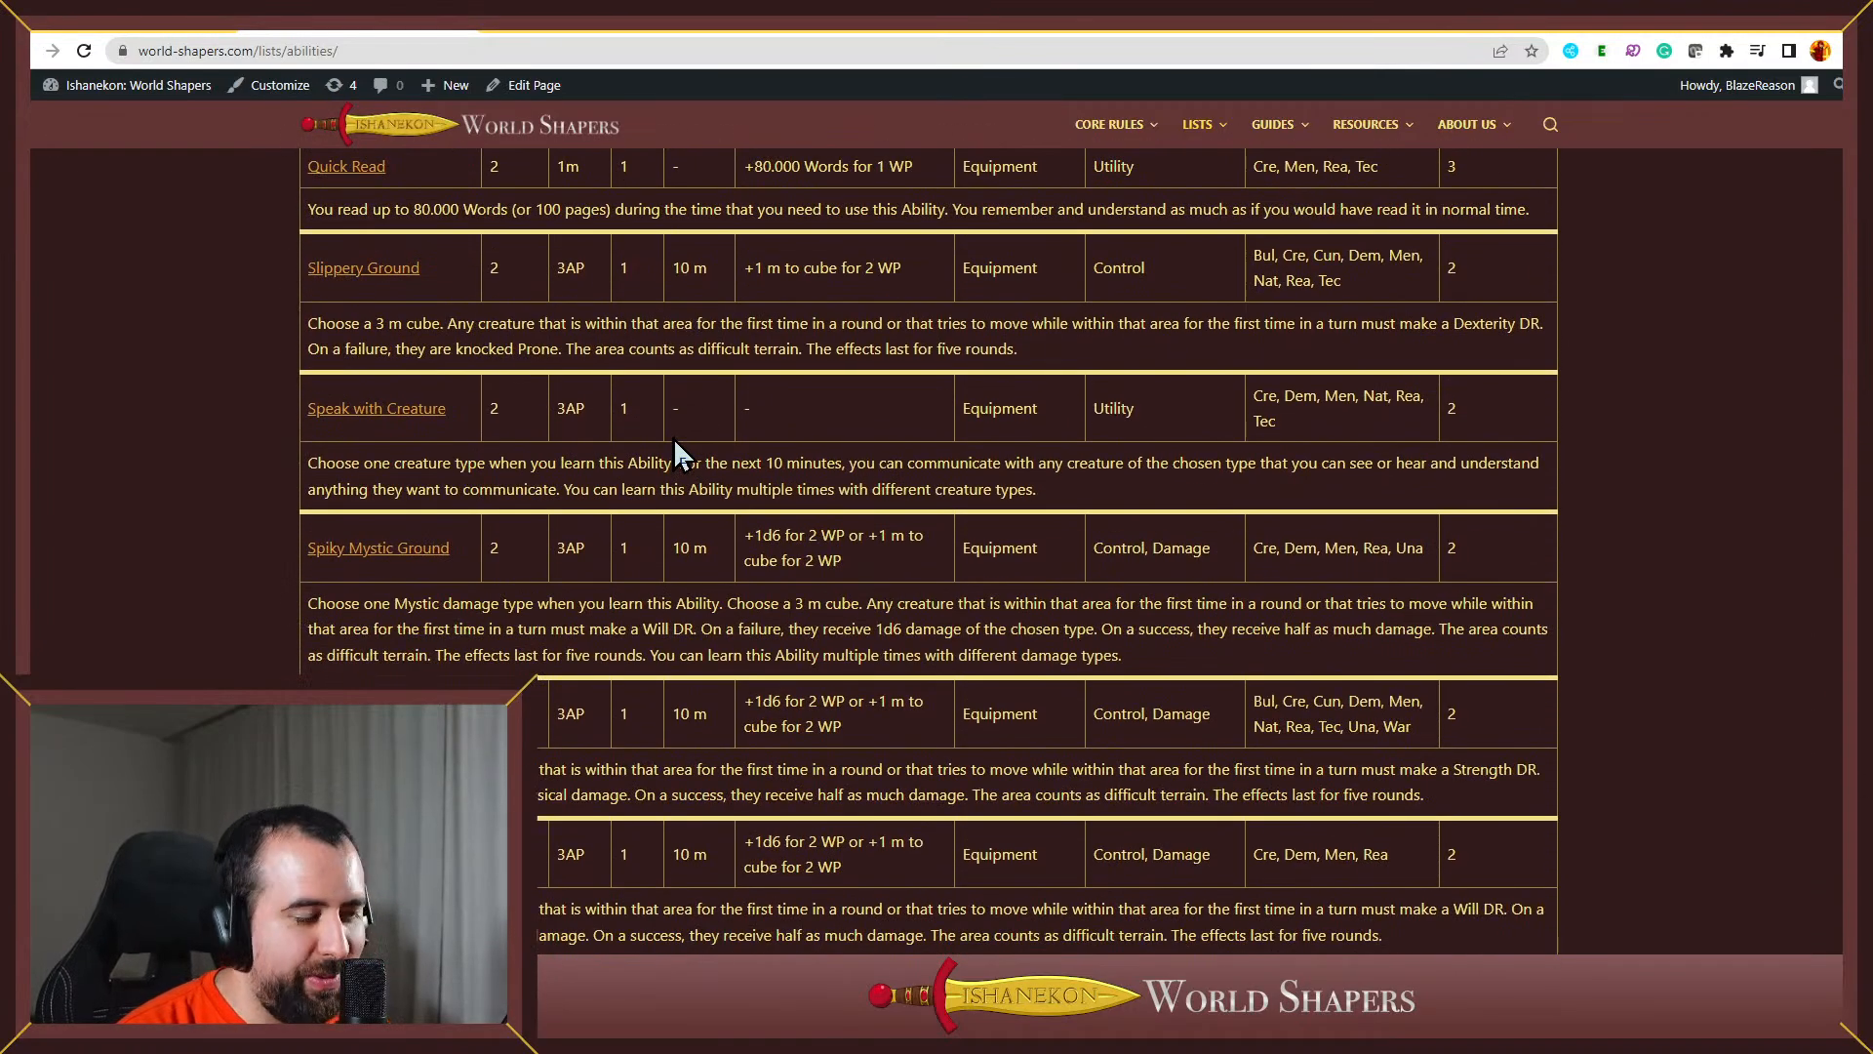
scroll(676, 441, down, 7)
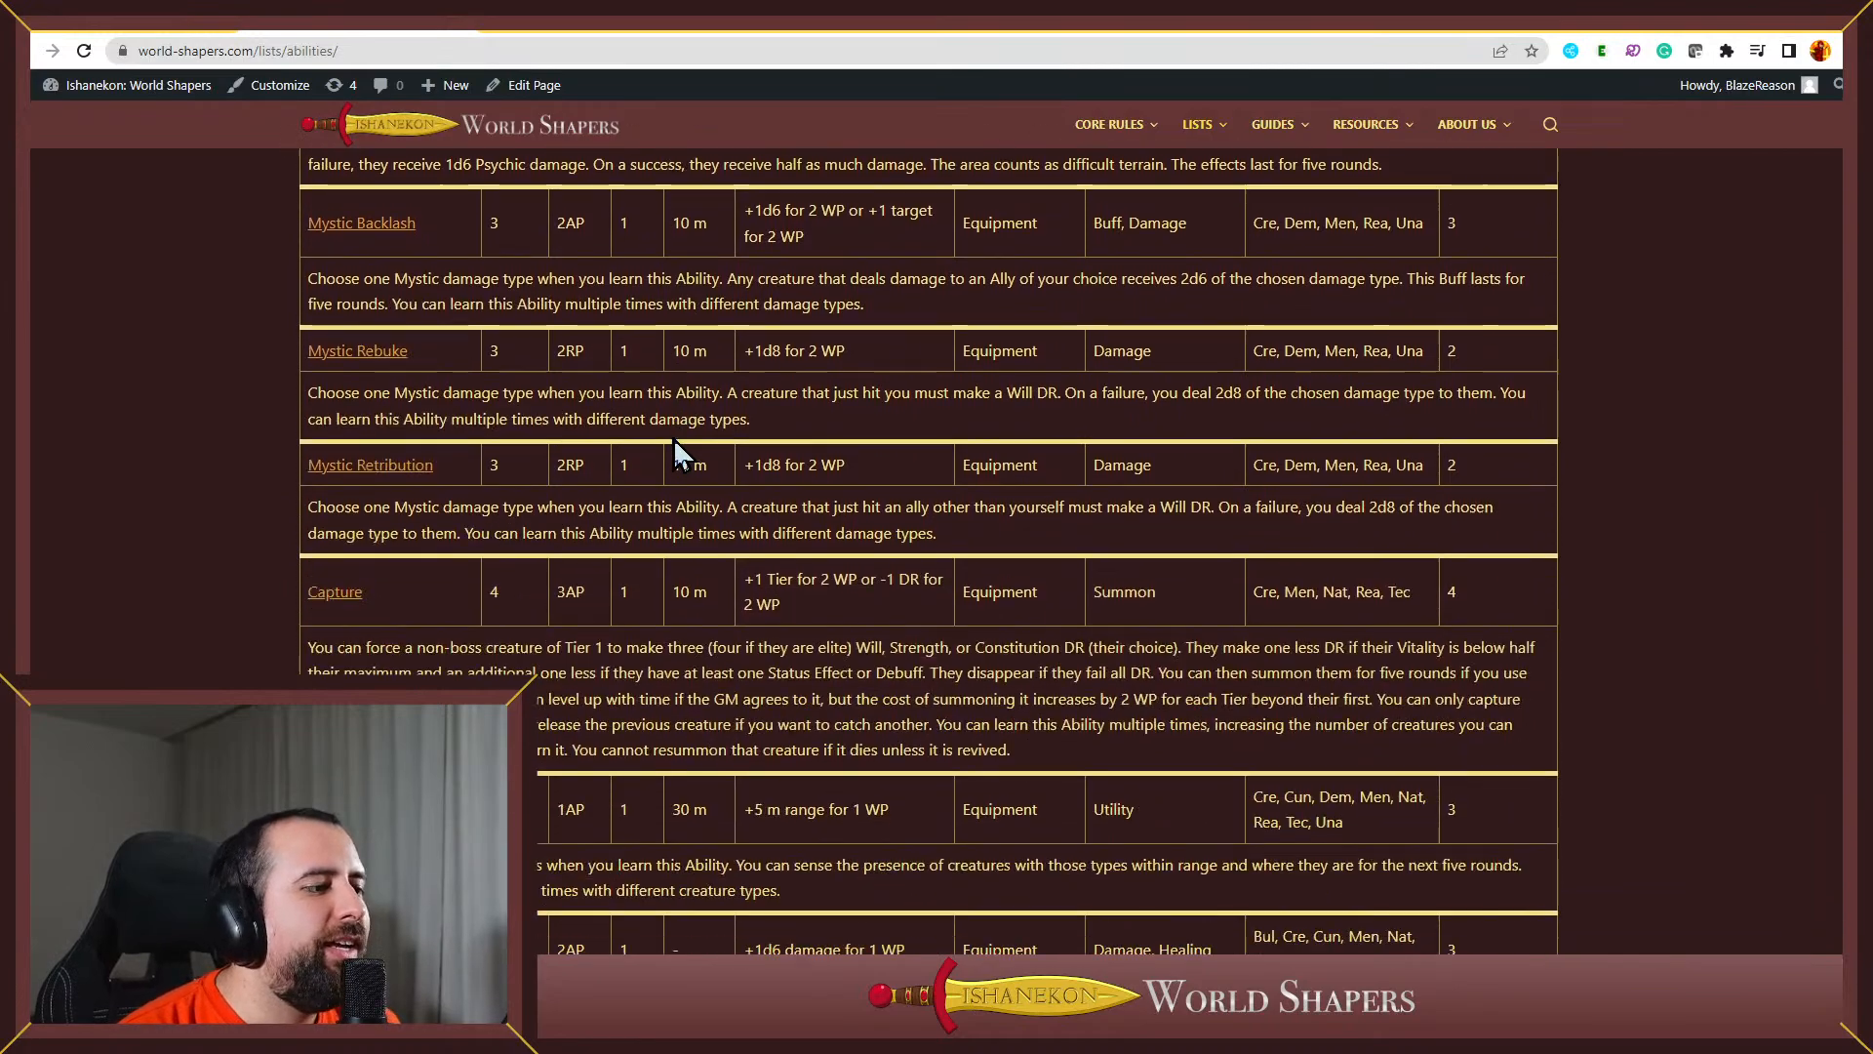
scroll(674, 449, down, 4)
scroll(673, 449, up, 1)
scroll(674, 449, down, 4)
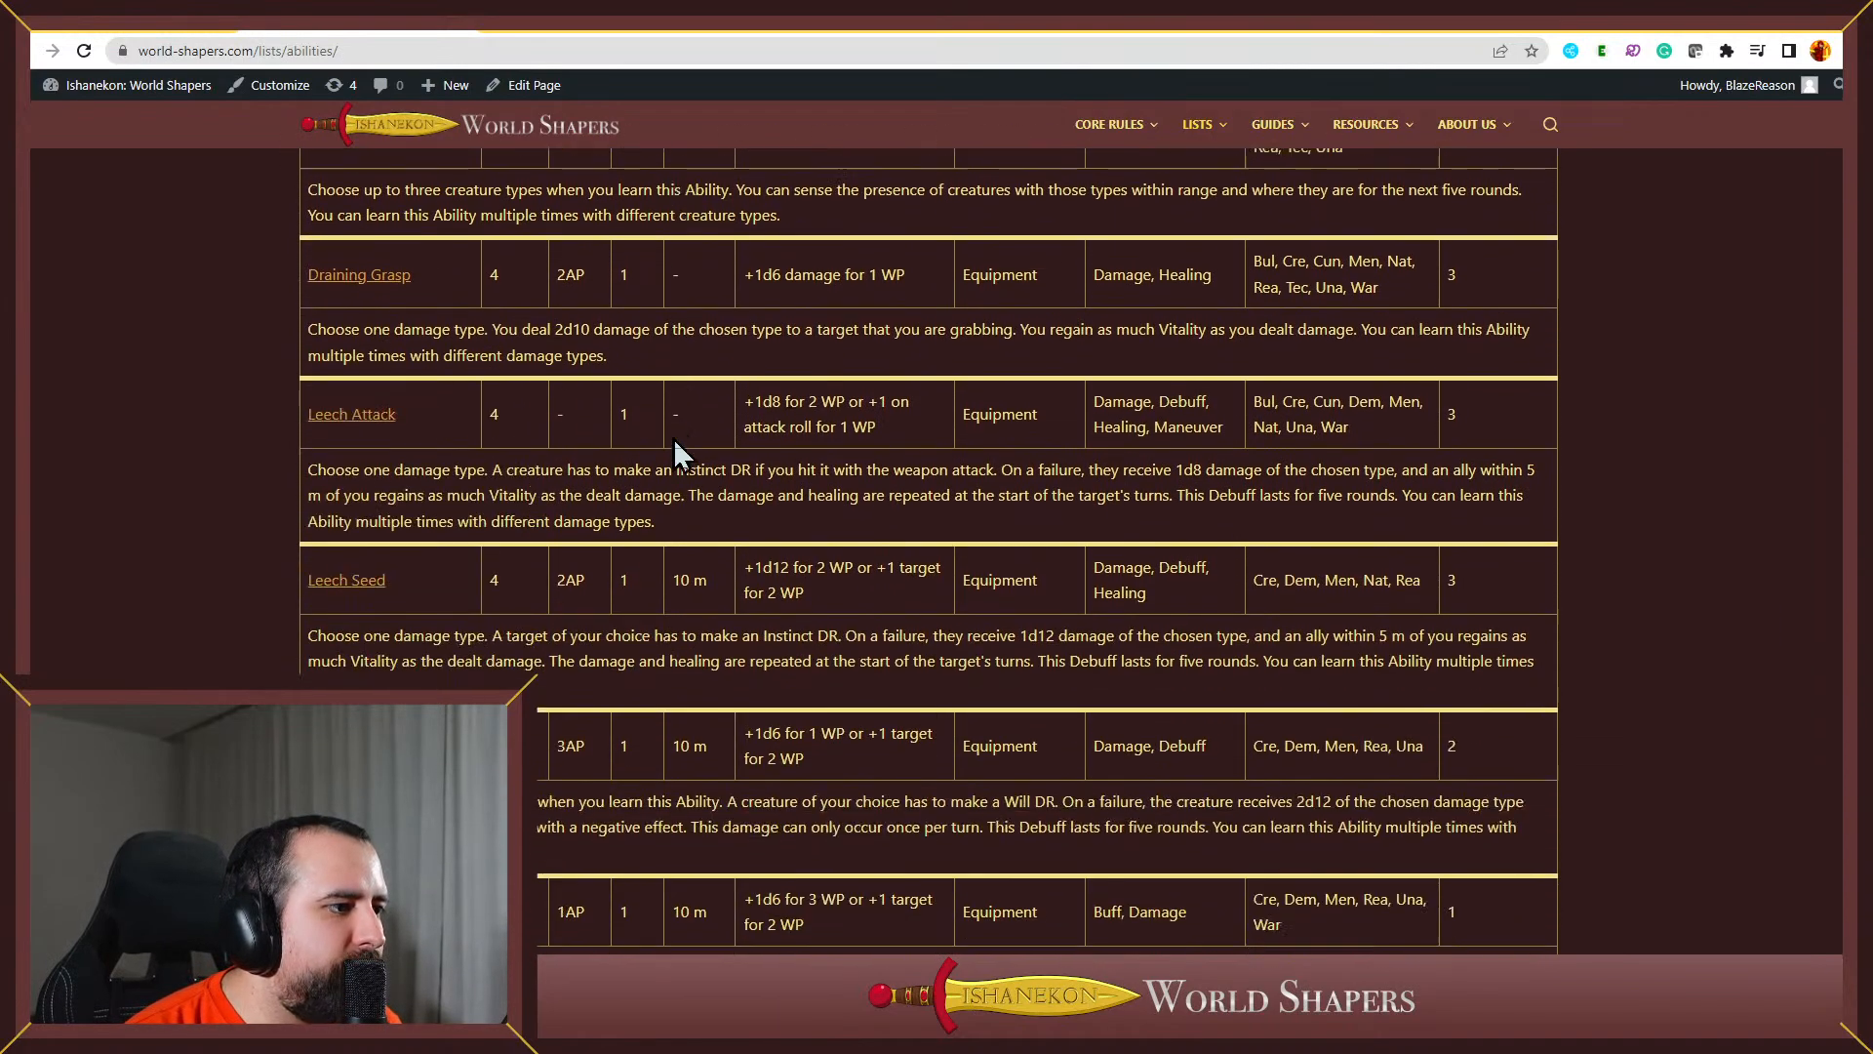
scroll(675, 444, down, 6)
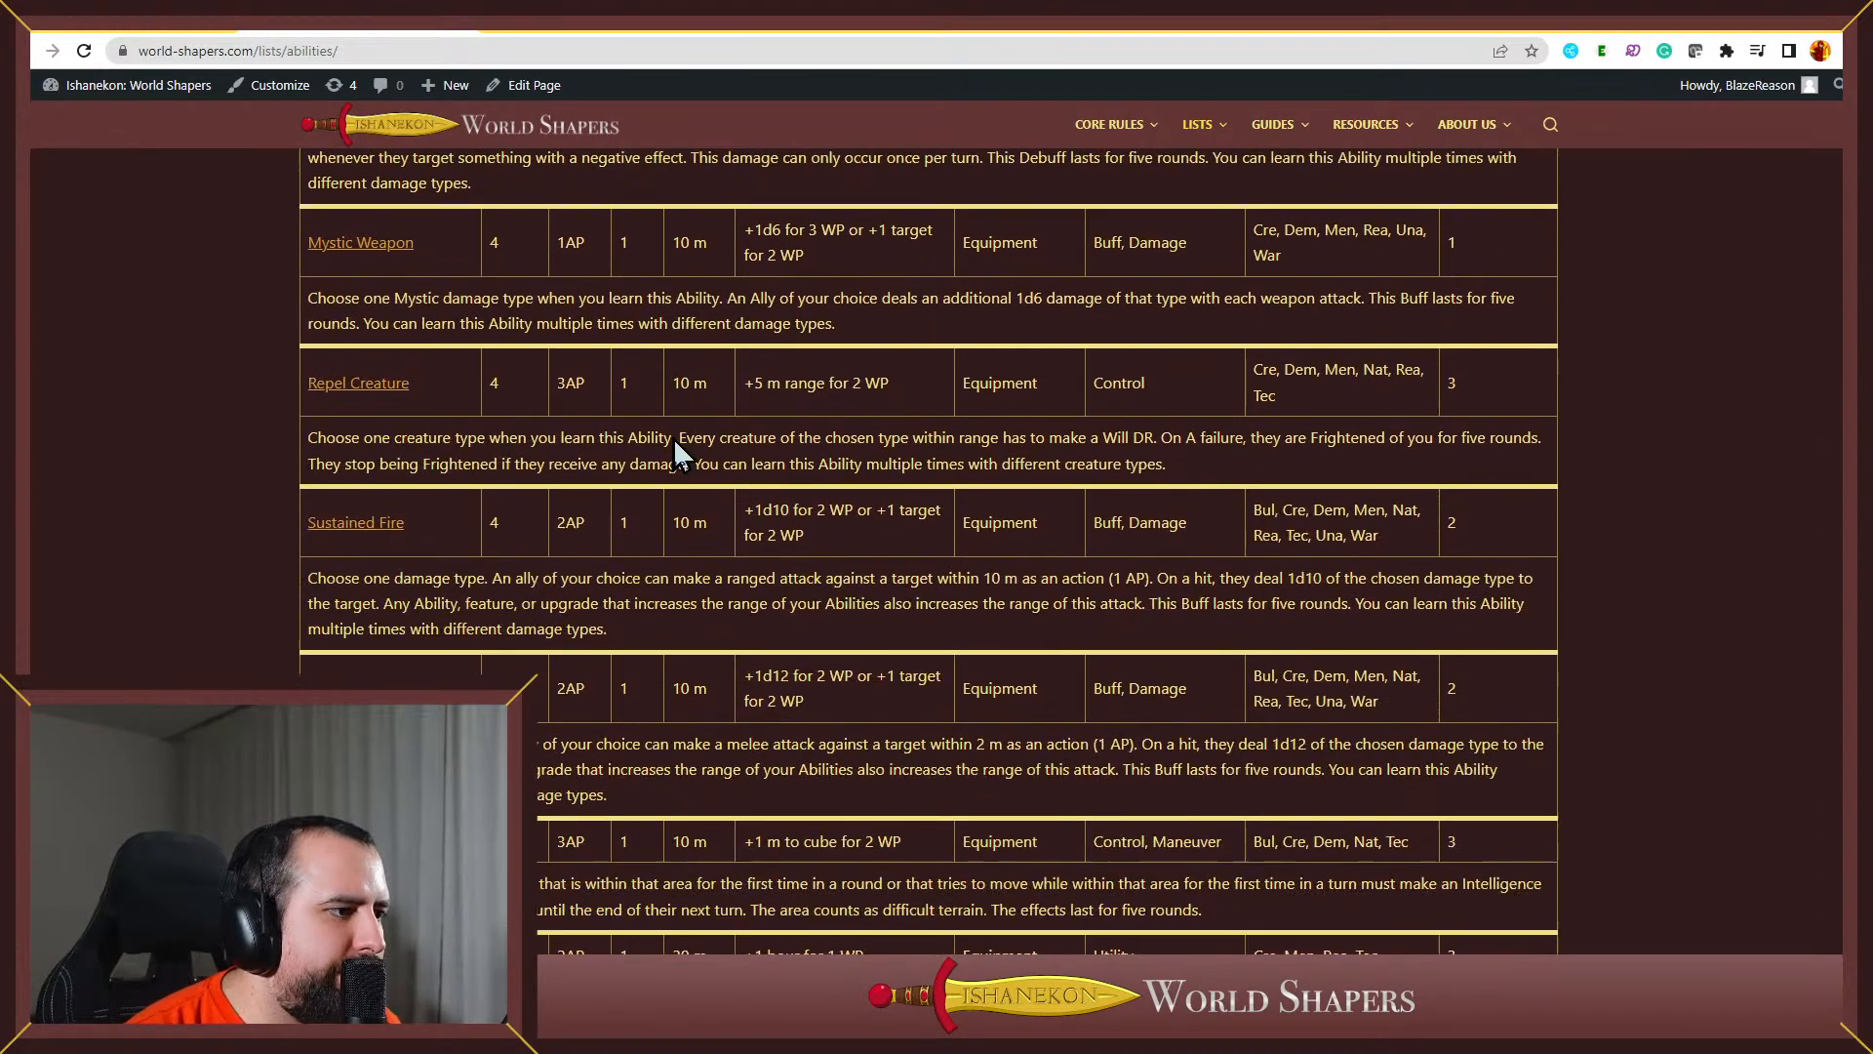
scroll(675, 446, down, 6)
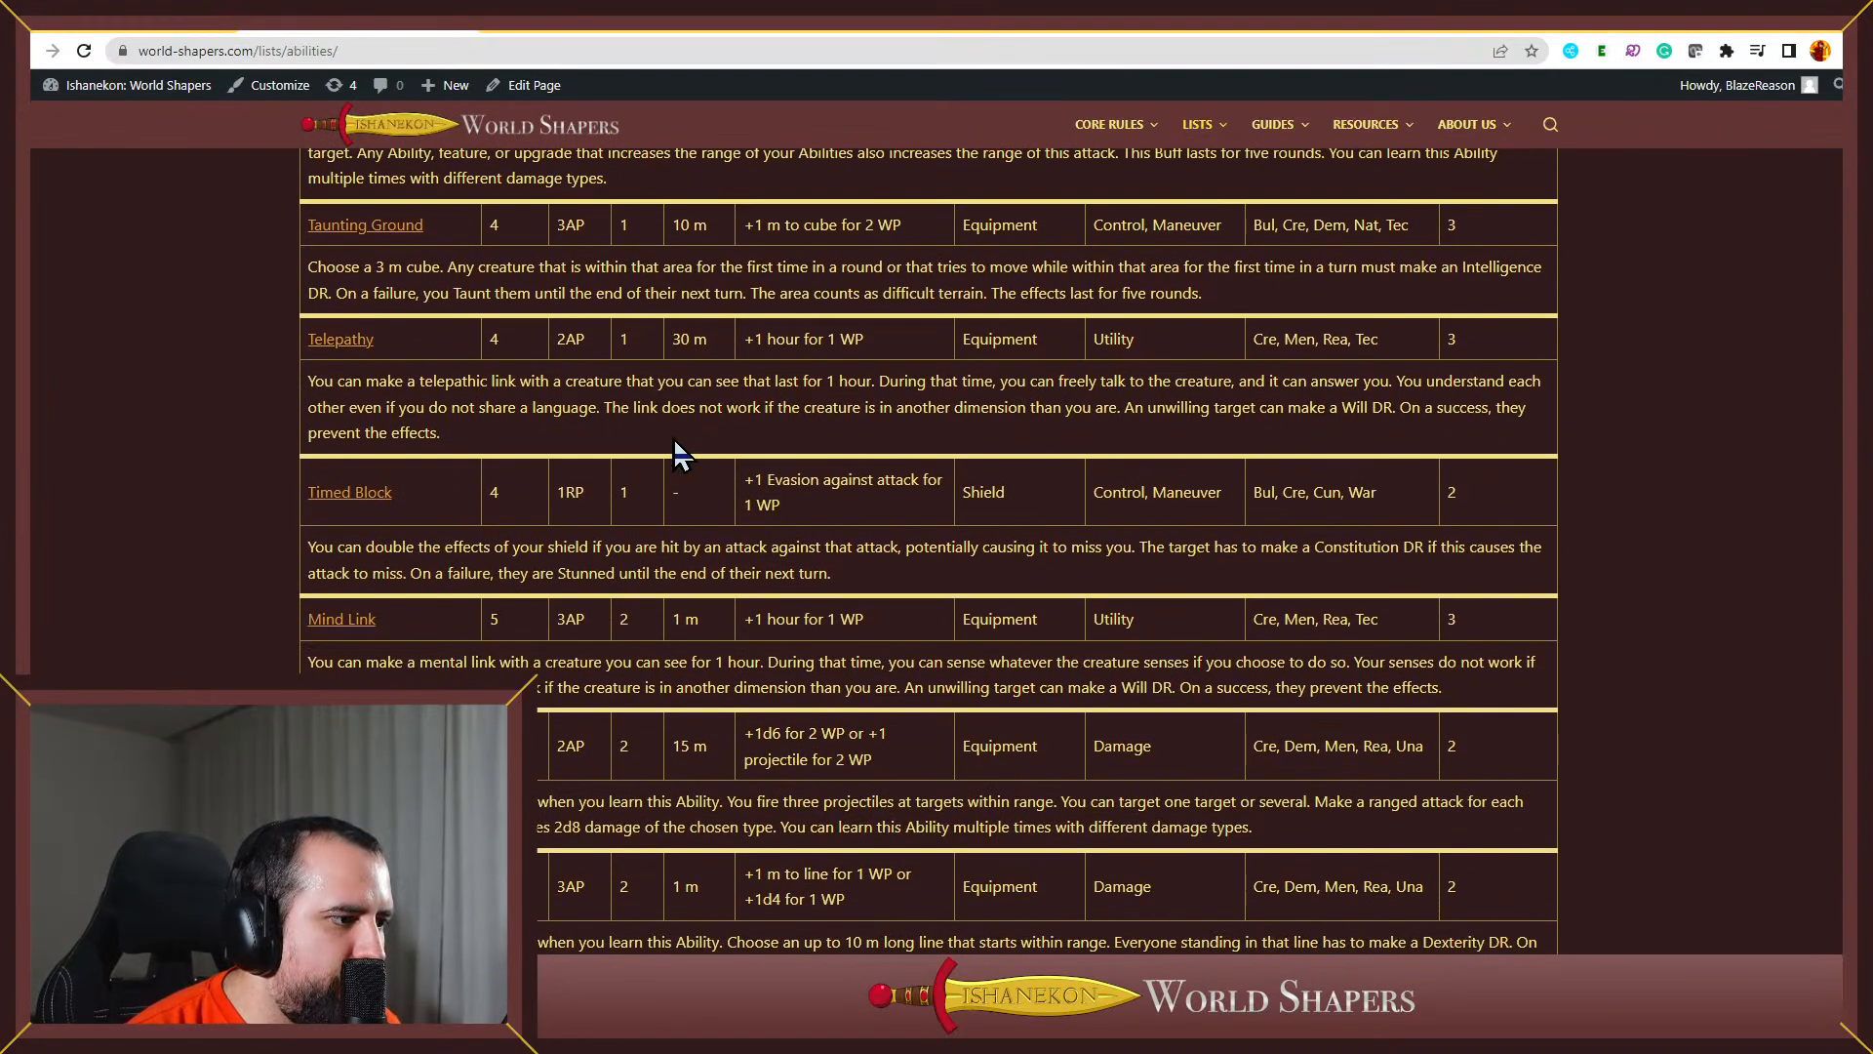
Search the abilities list for "speed up" within the Creative archetype
scroll(680, 454, up, 18)
scroll(677, 451, up, 10)
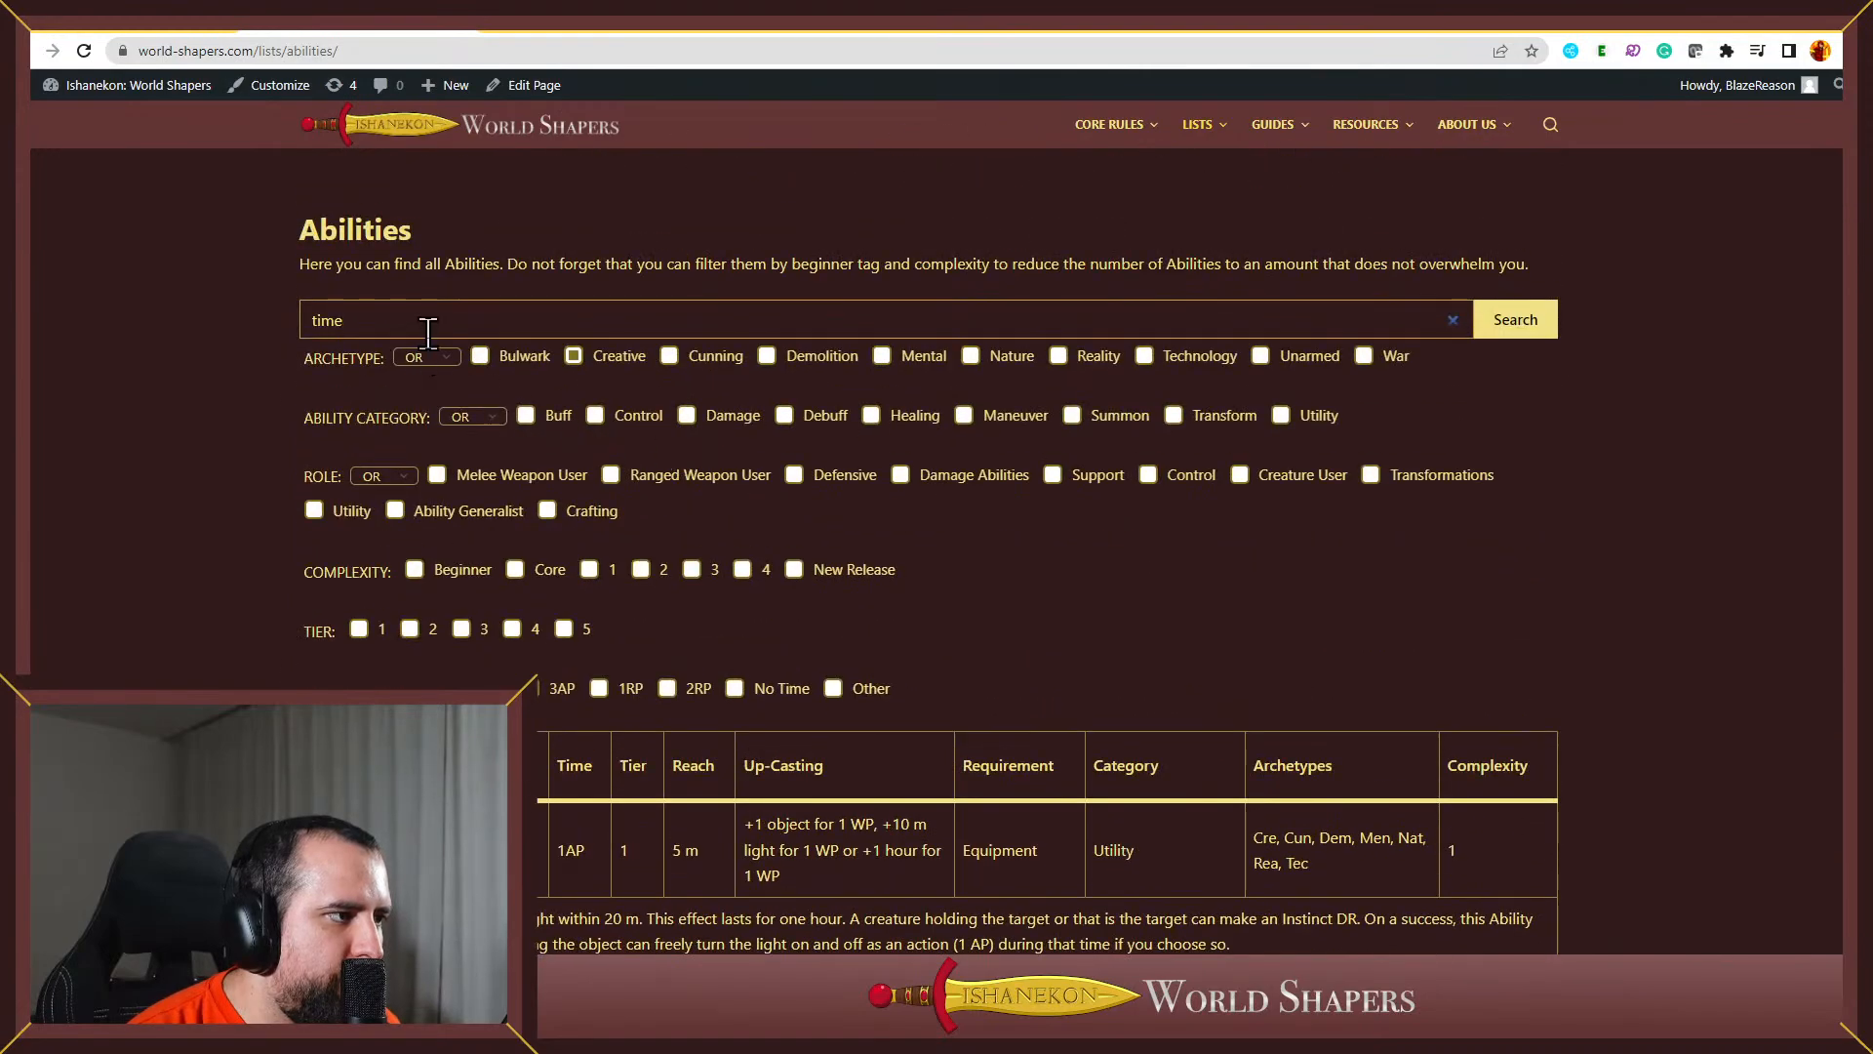
text(speed up)
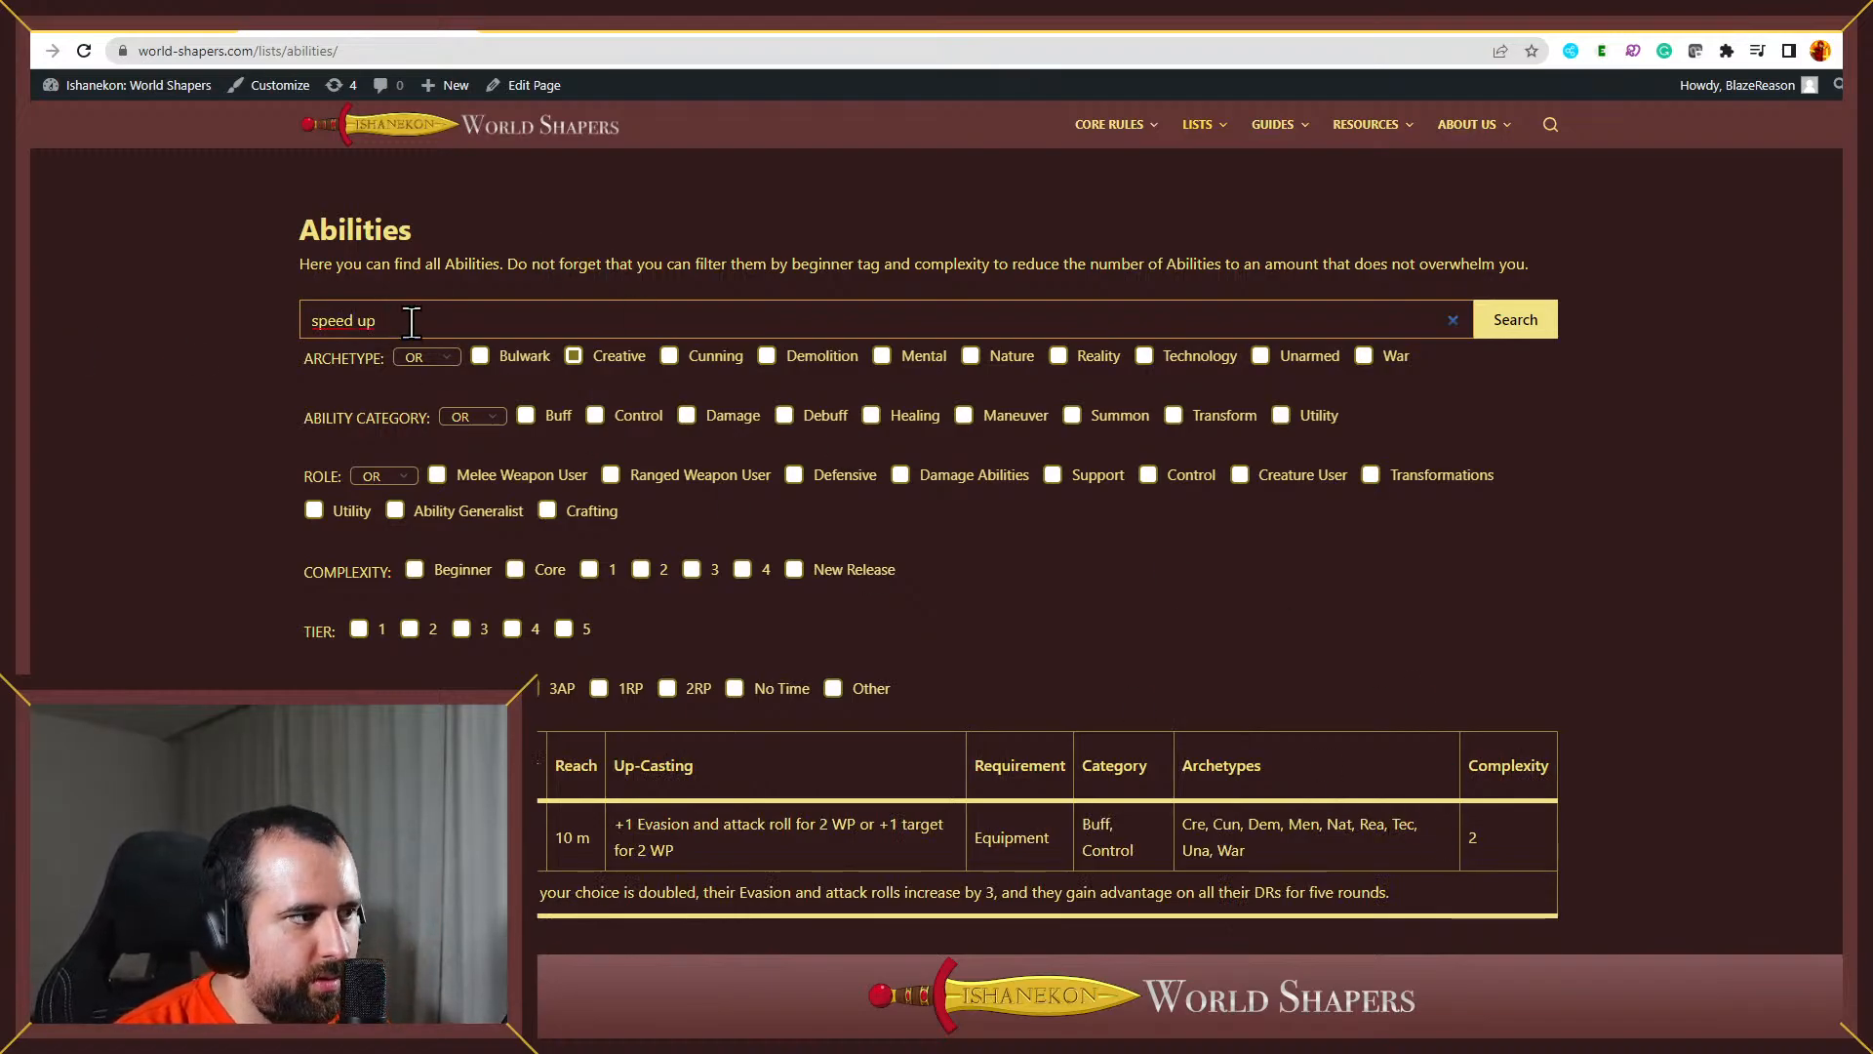
key(ctrl+a)
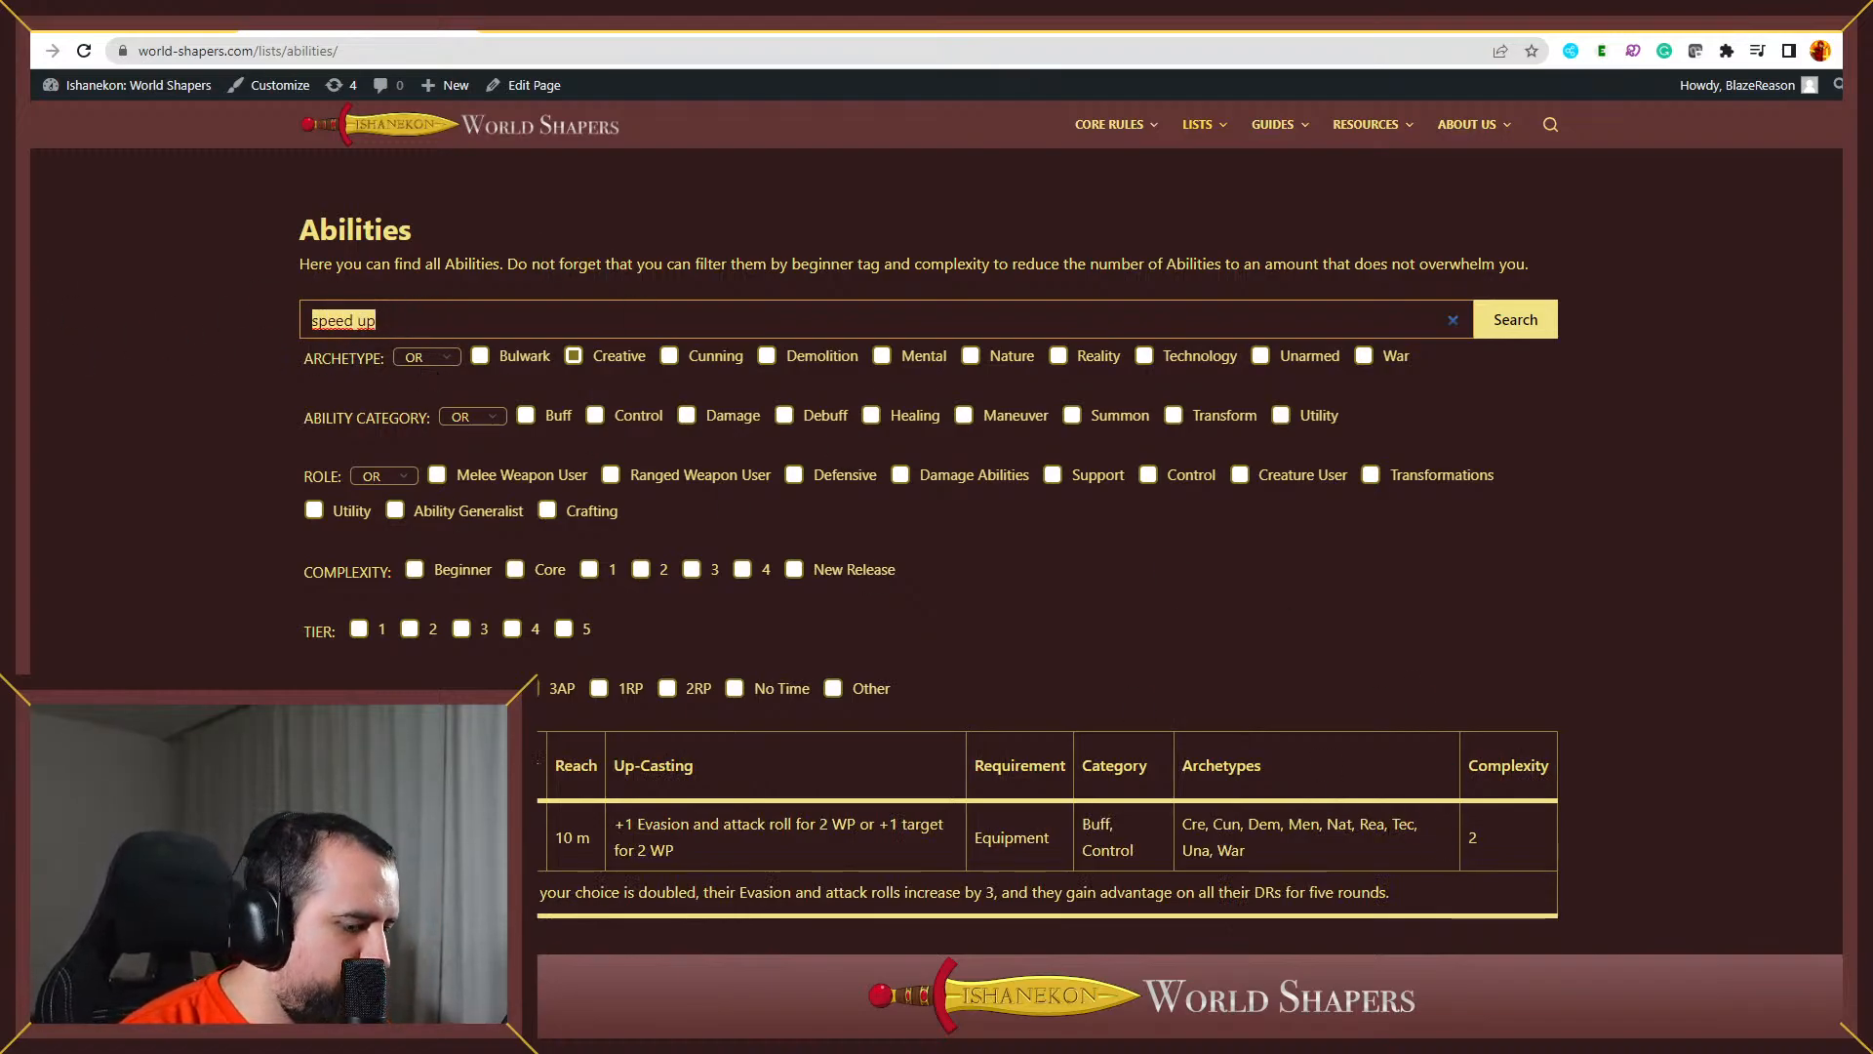
Switch to the Excel ability table and search the sheet for "time", going through the matching abilities
key(alt+Tab)
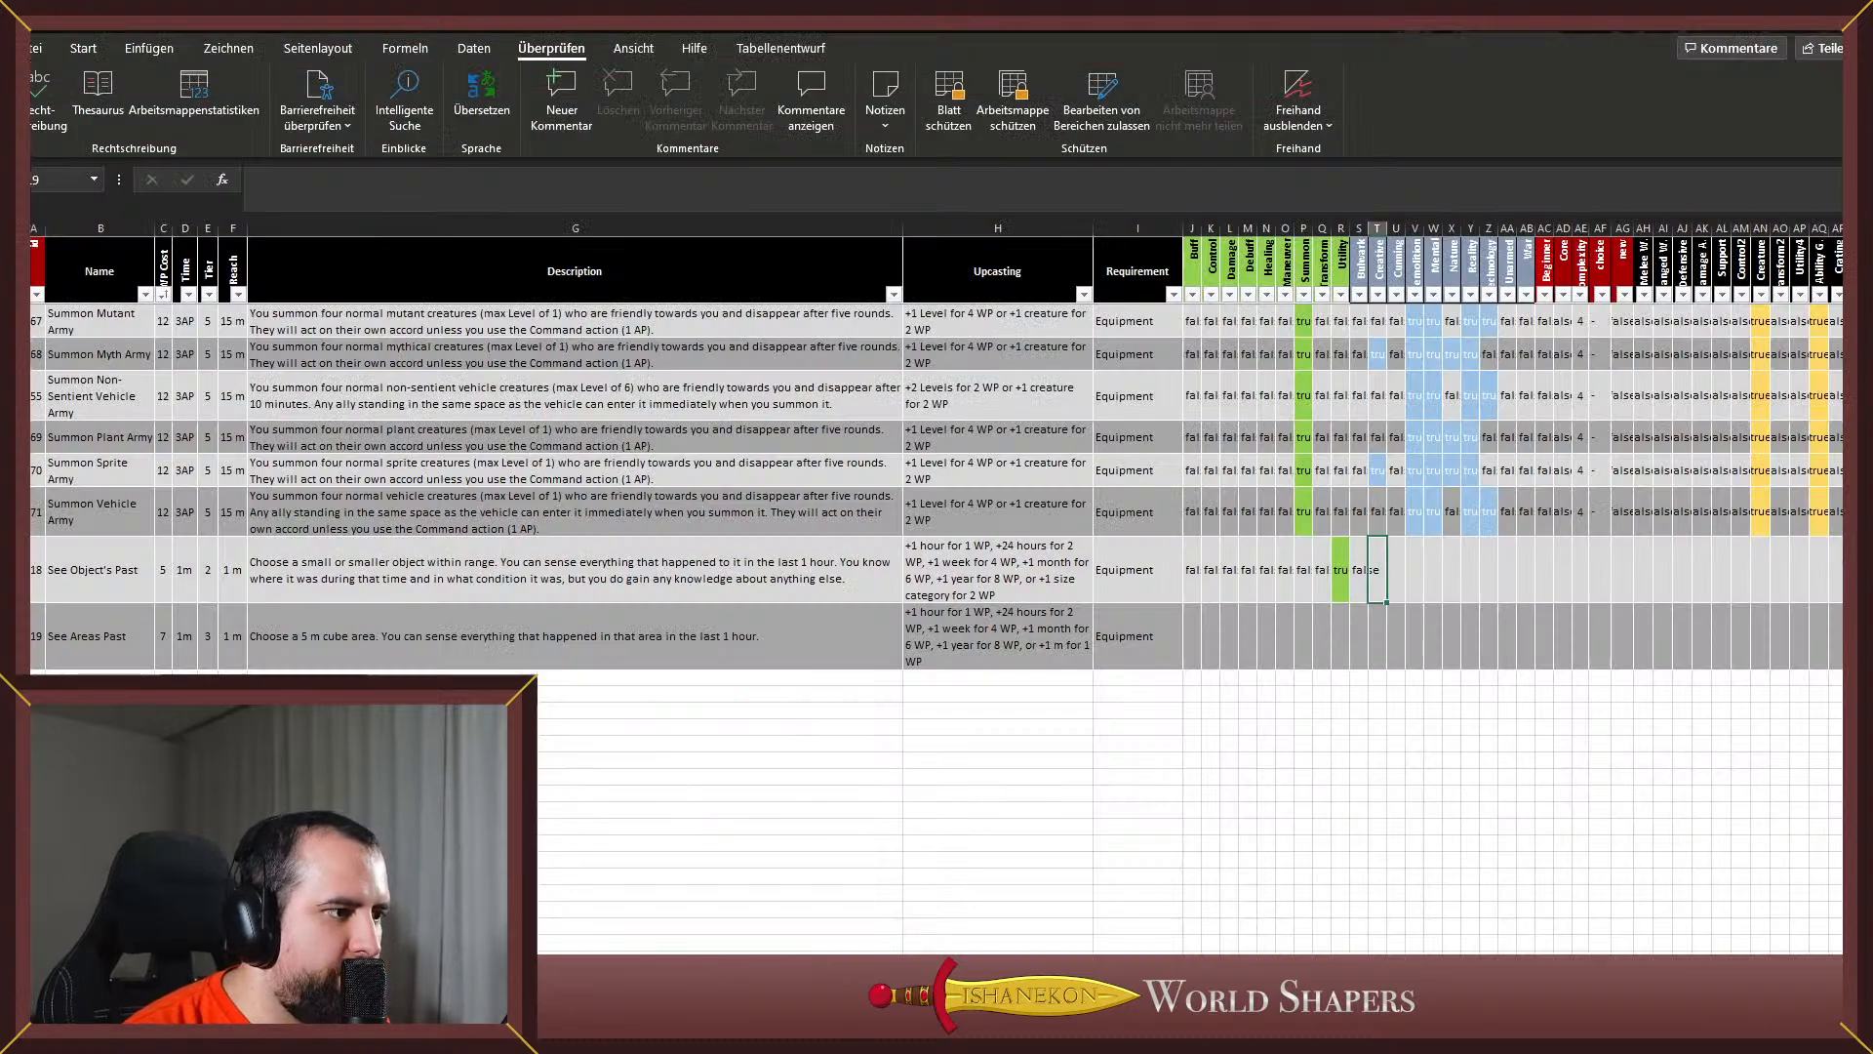
click(489, 395)
key(ctrl+f)
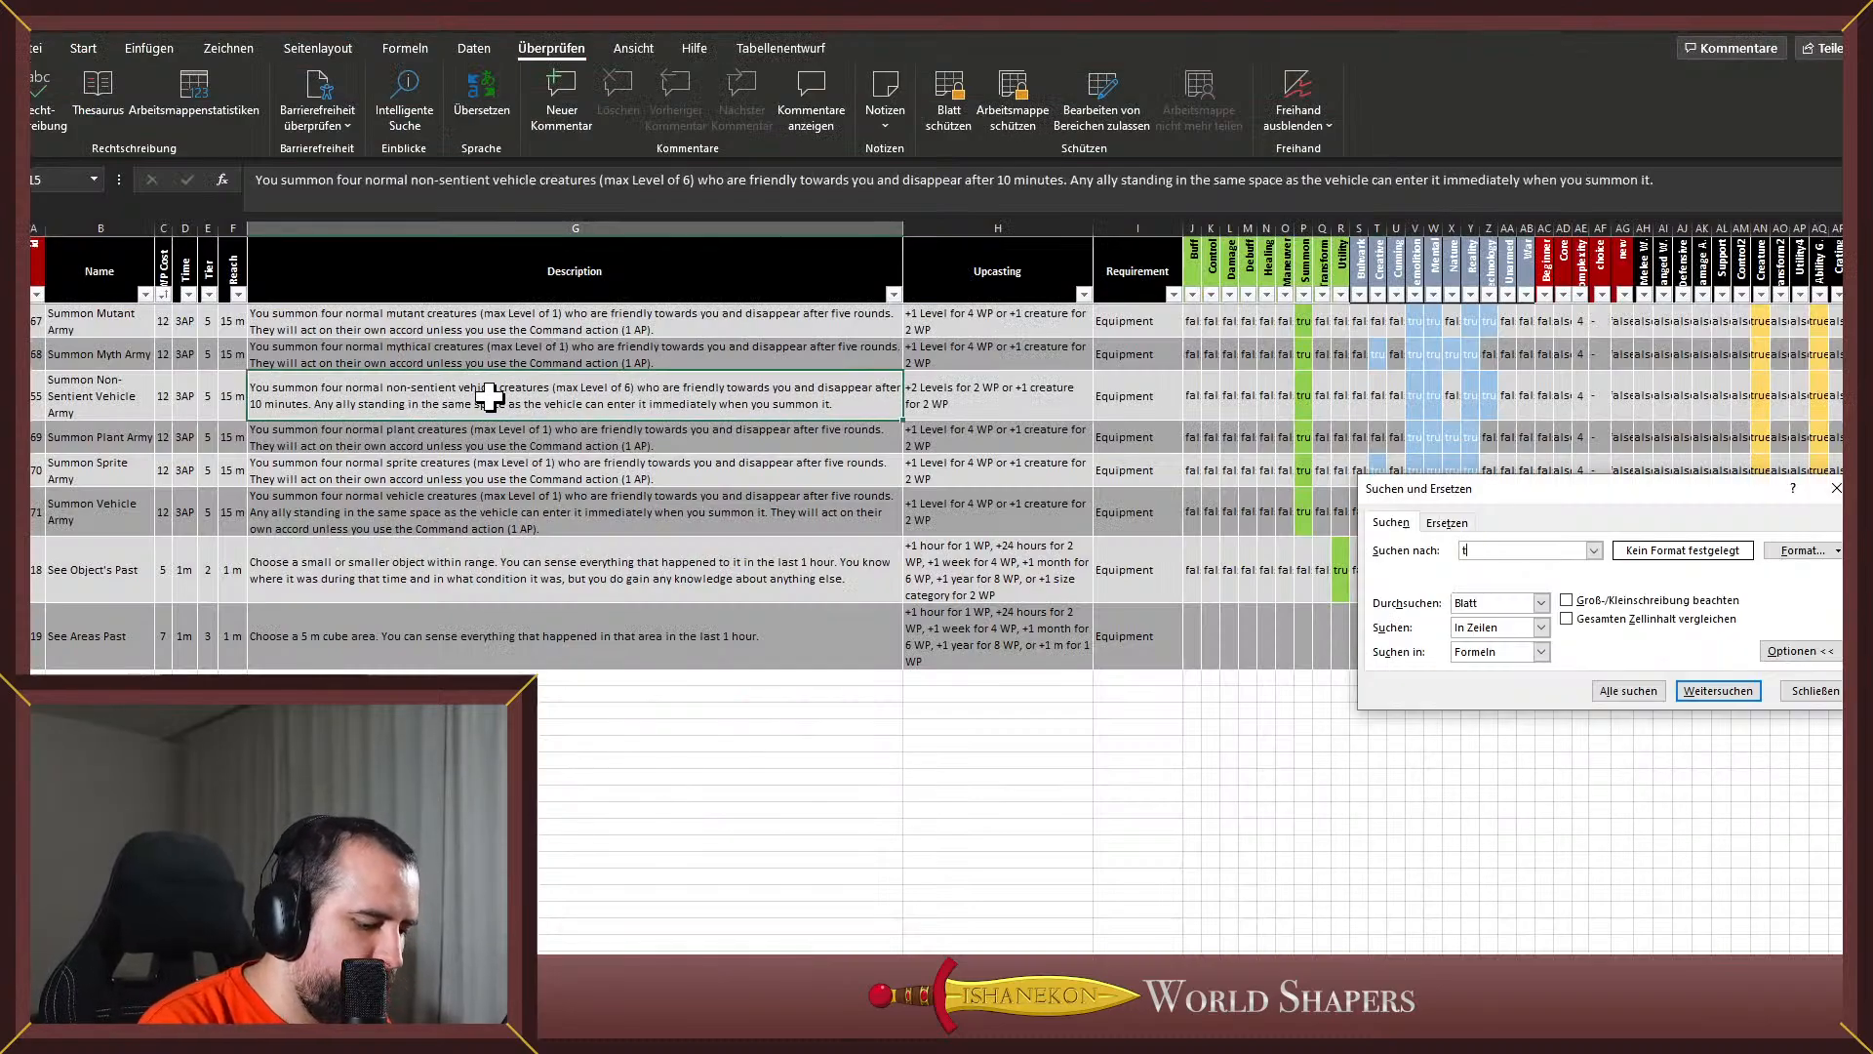
key(Return)
key(Return)
key(Return)
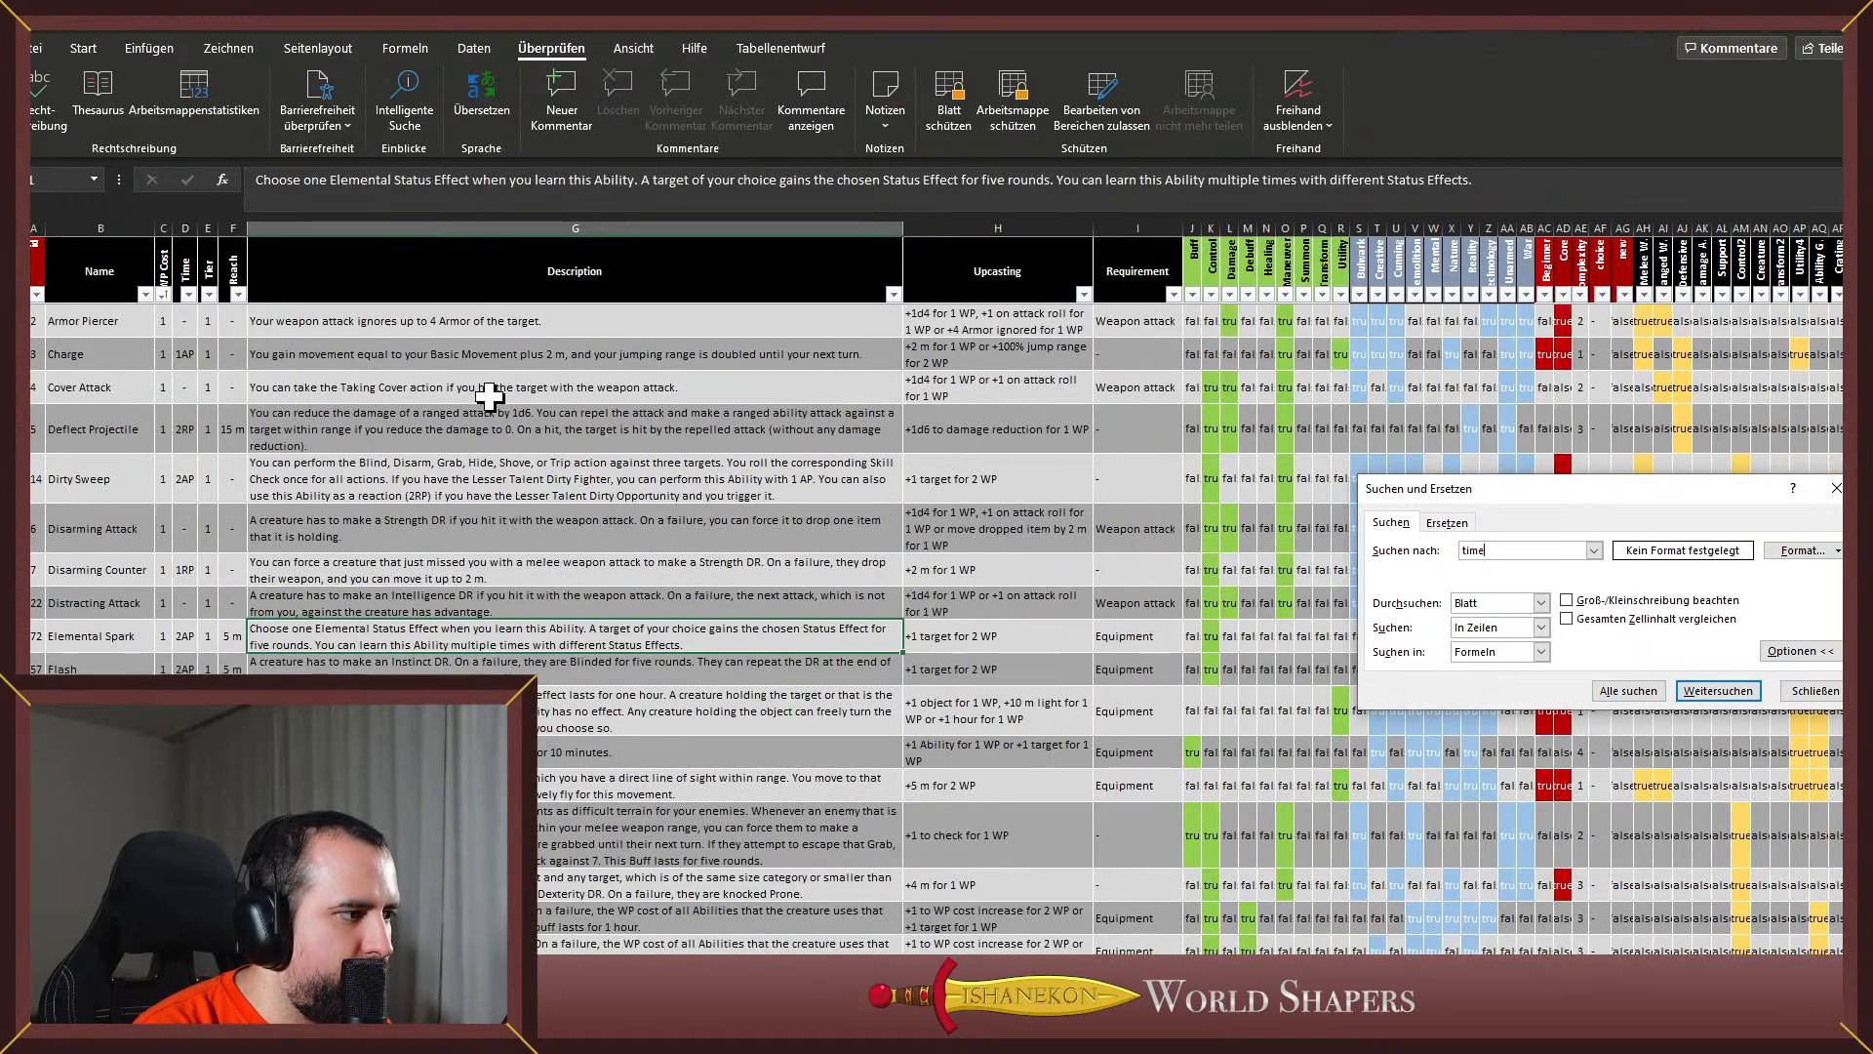
key(Return)
key(Return)
key(Return)
key(Return)
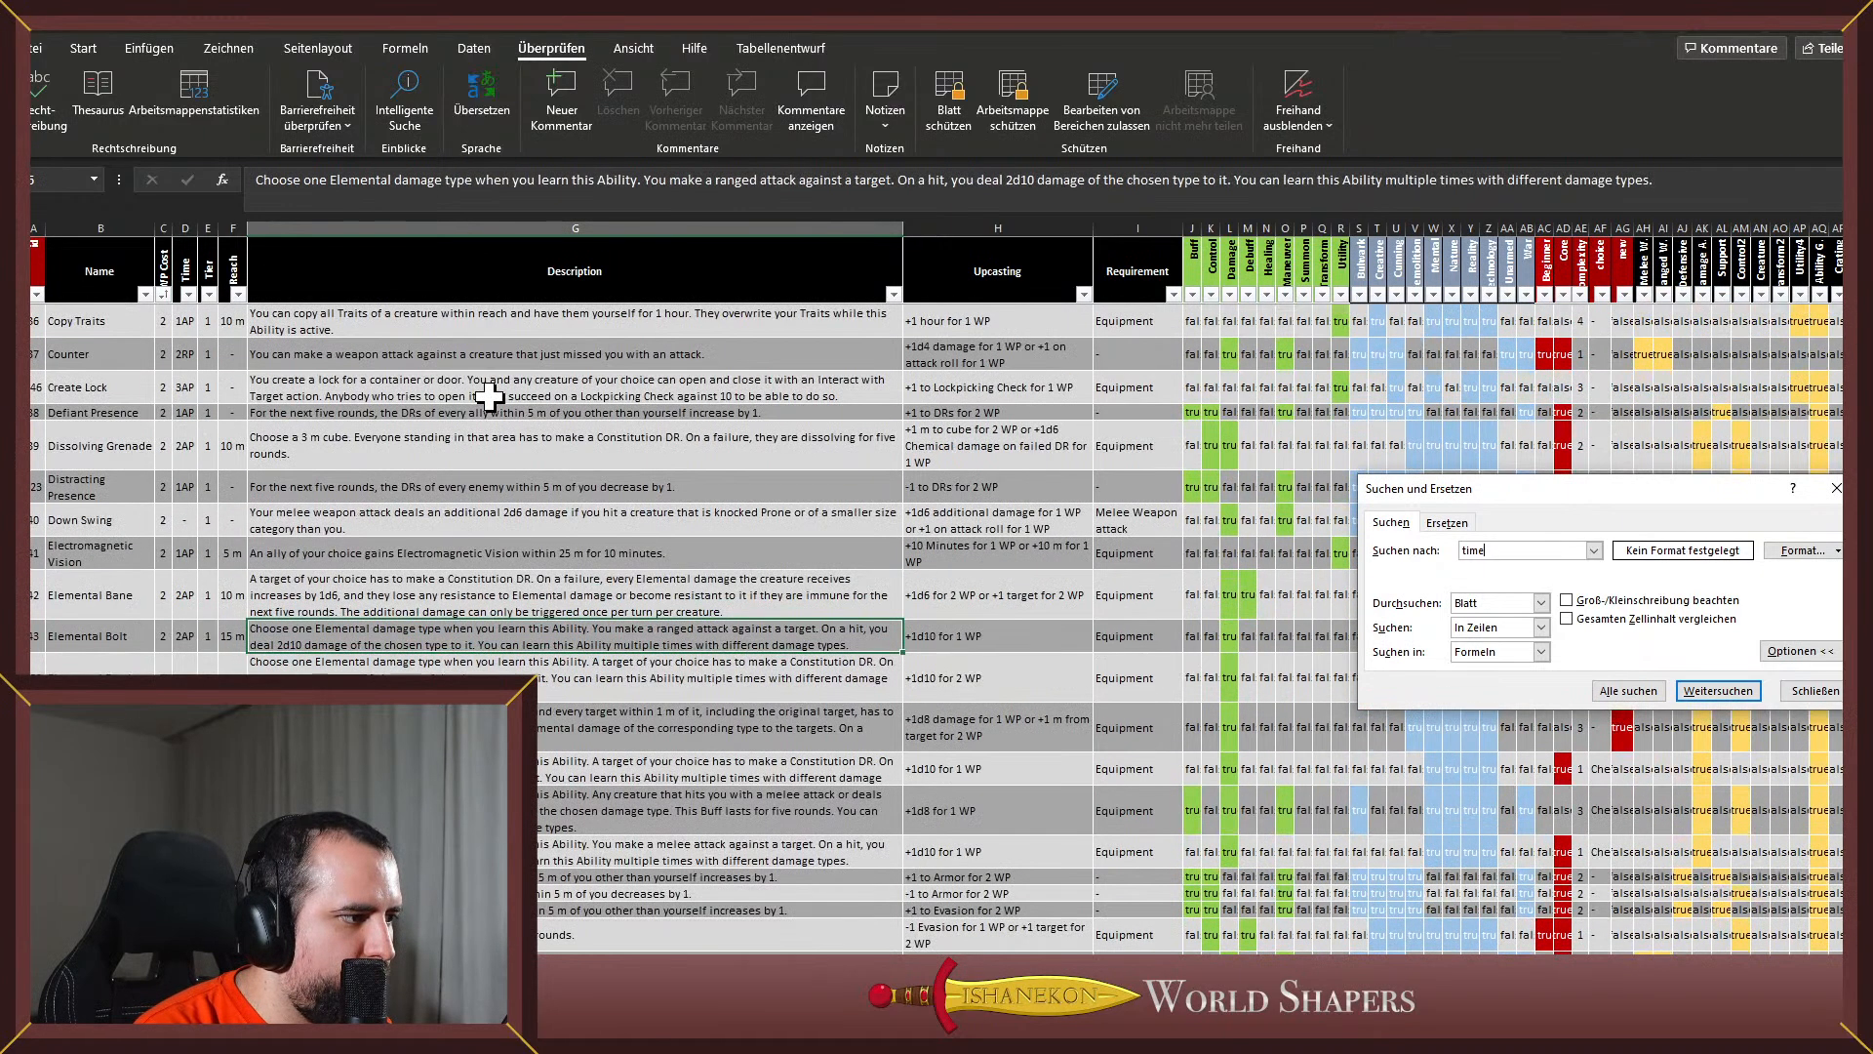
key(Return)
key(Return)
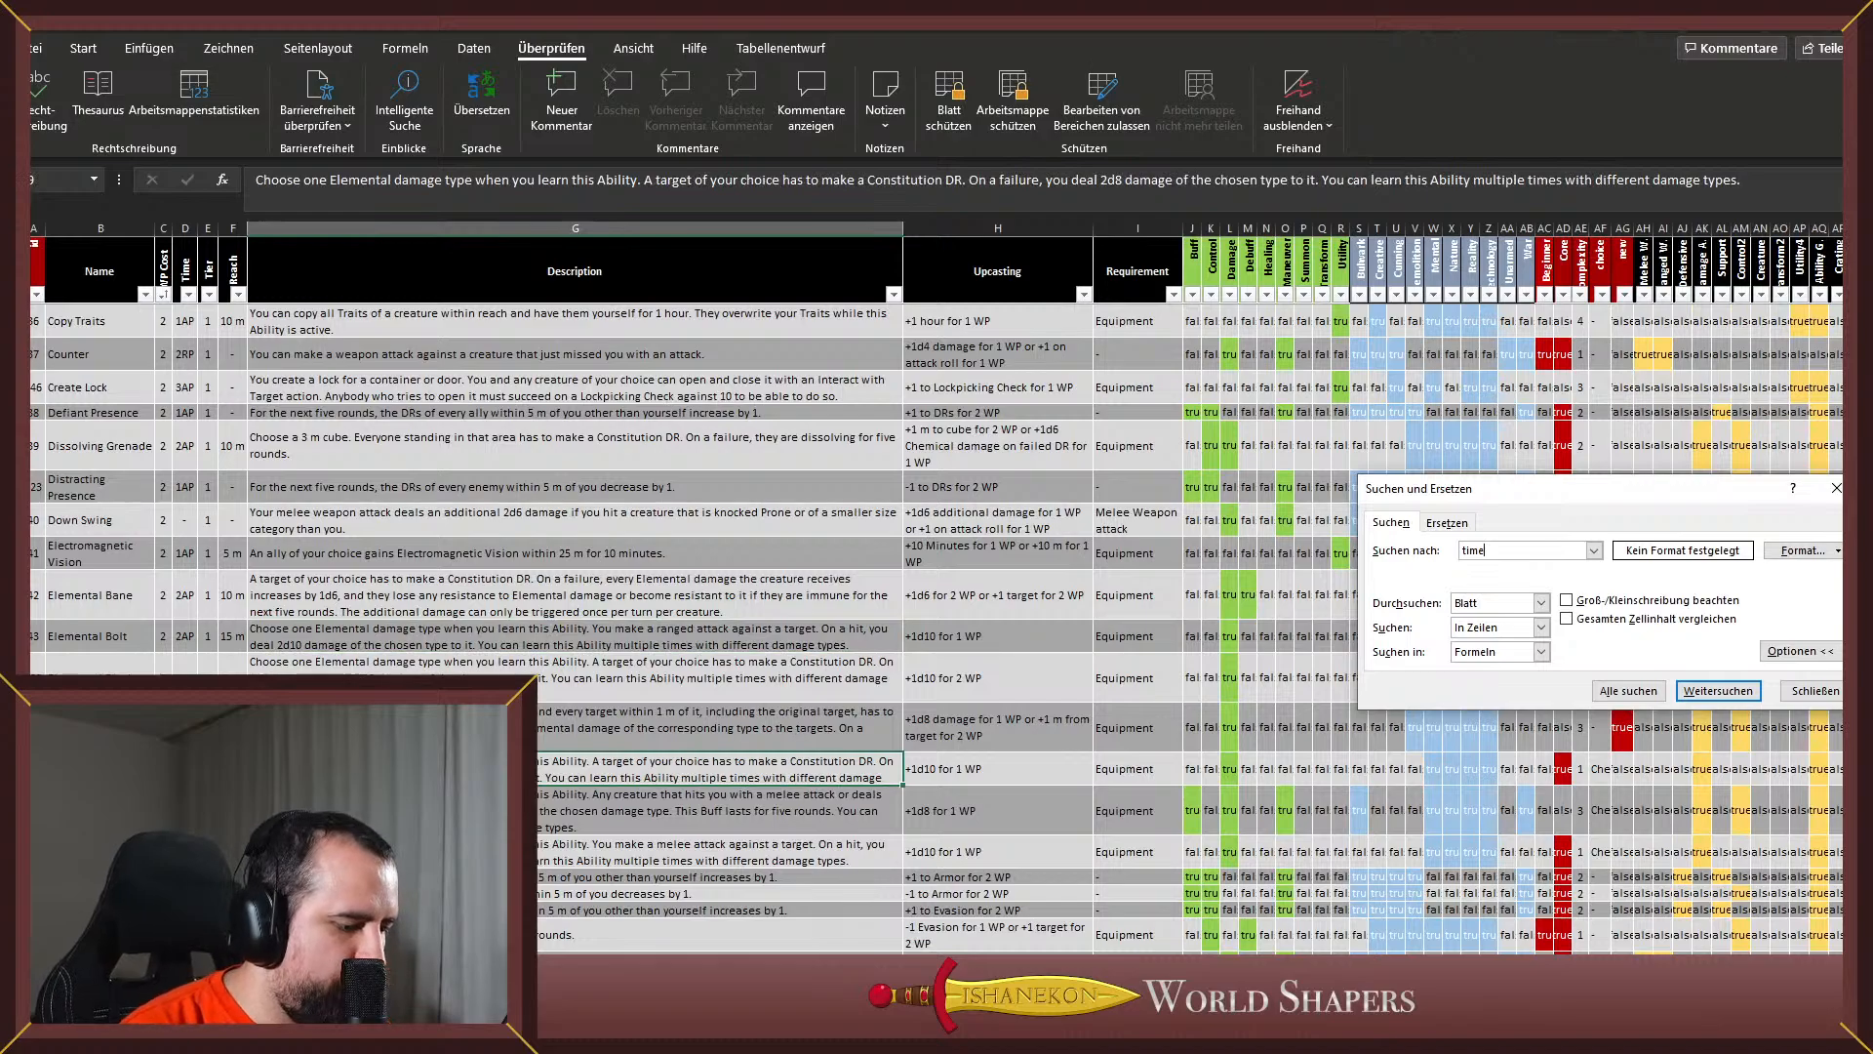
key(Return)
Switch to the World Shapers website, clear the Creative archetype filter and search the abilities list for "time"
key(alt+Tab)
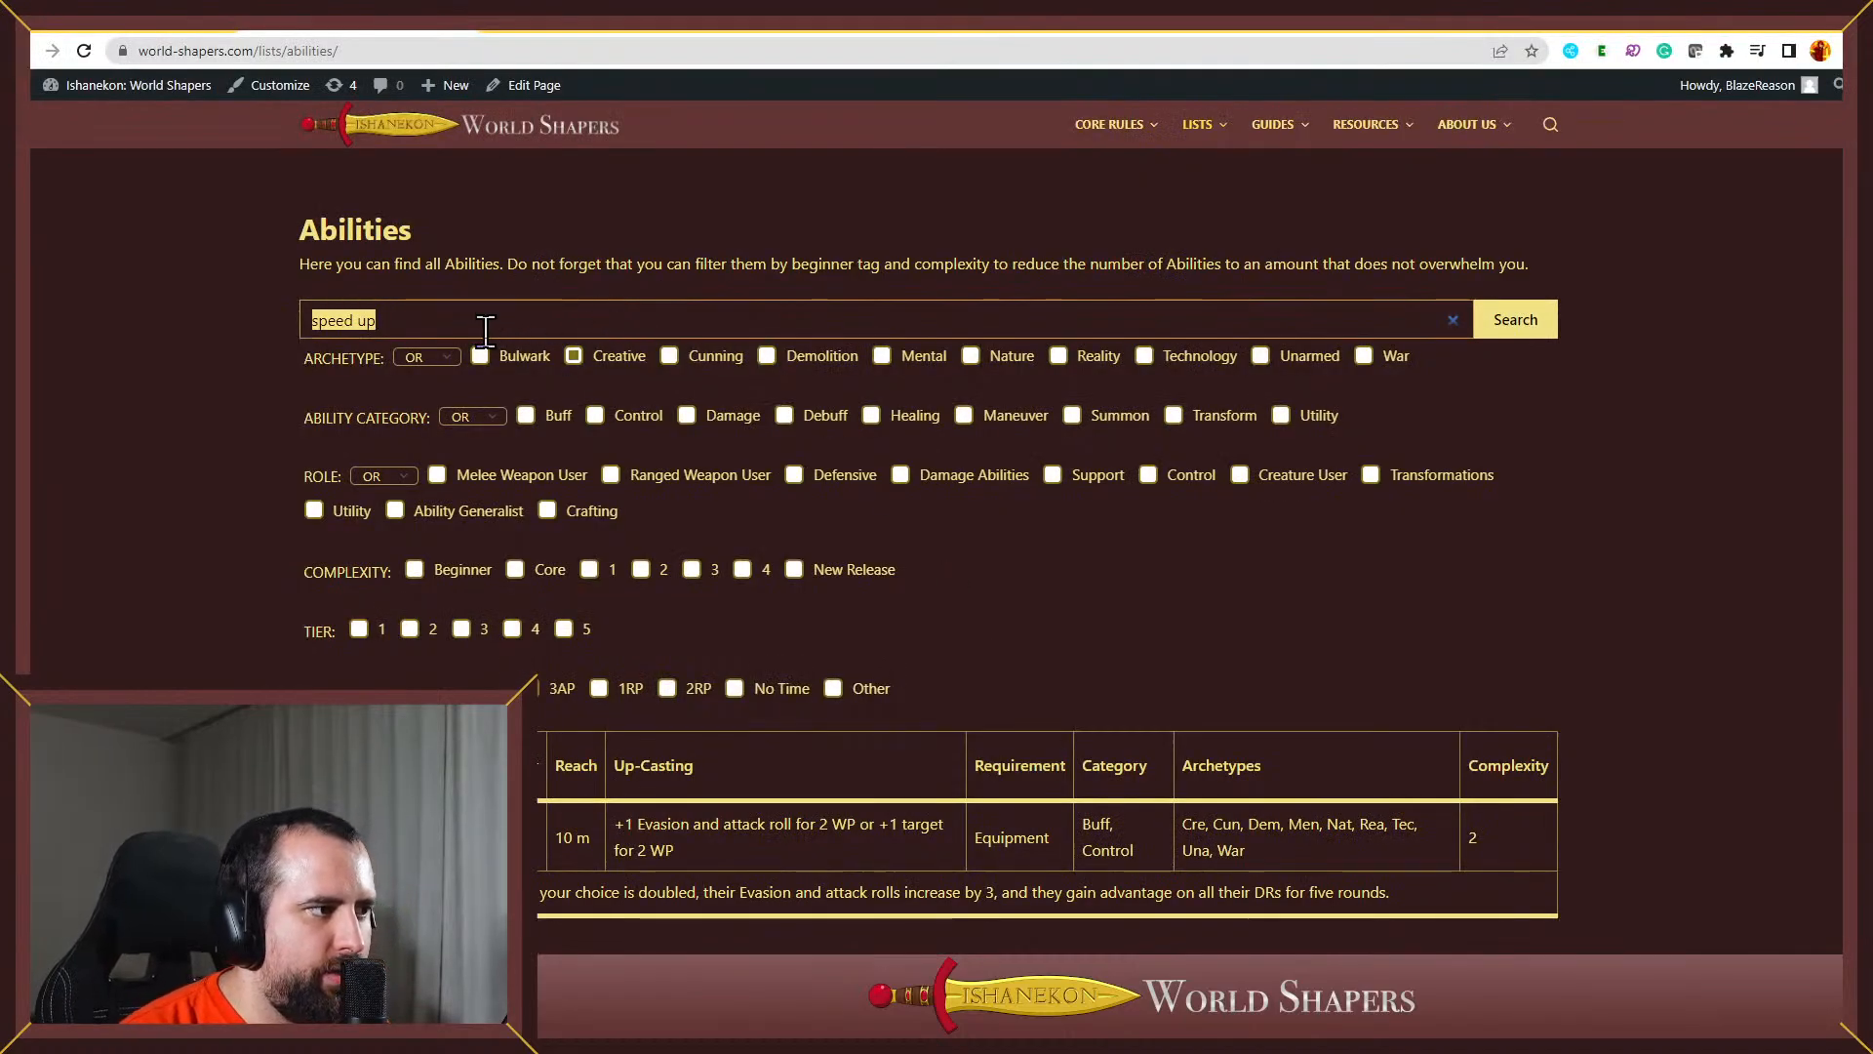
click(582, 363)
drag(569, 327, 202, 323)
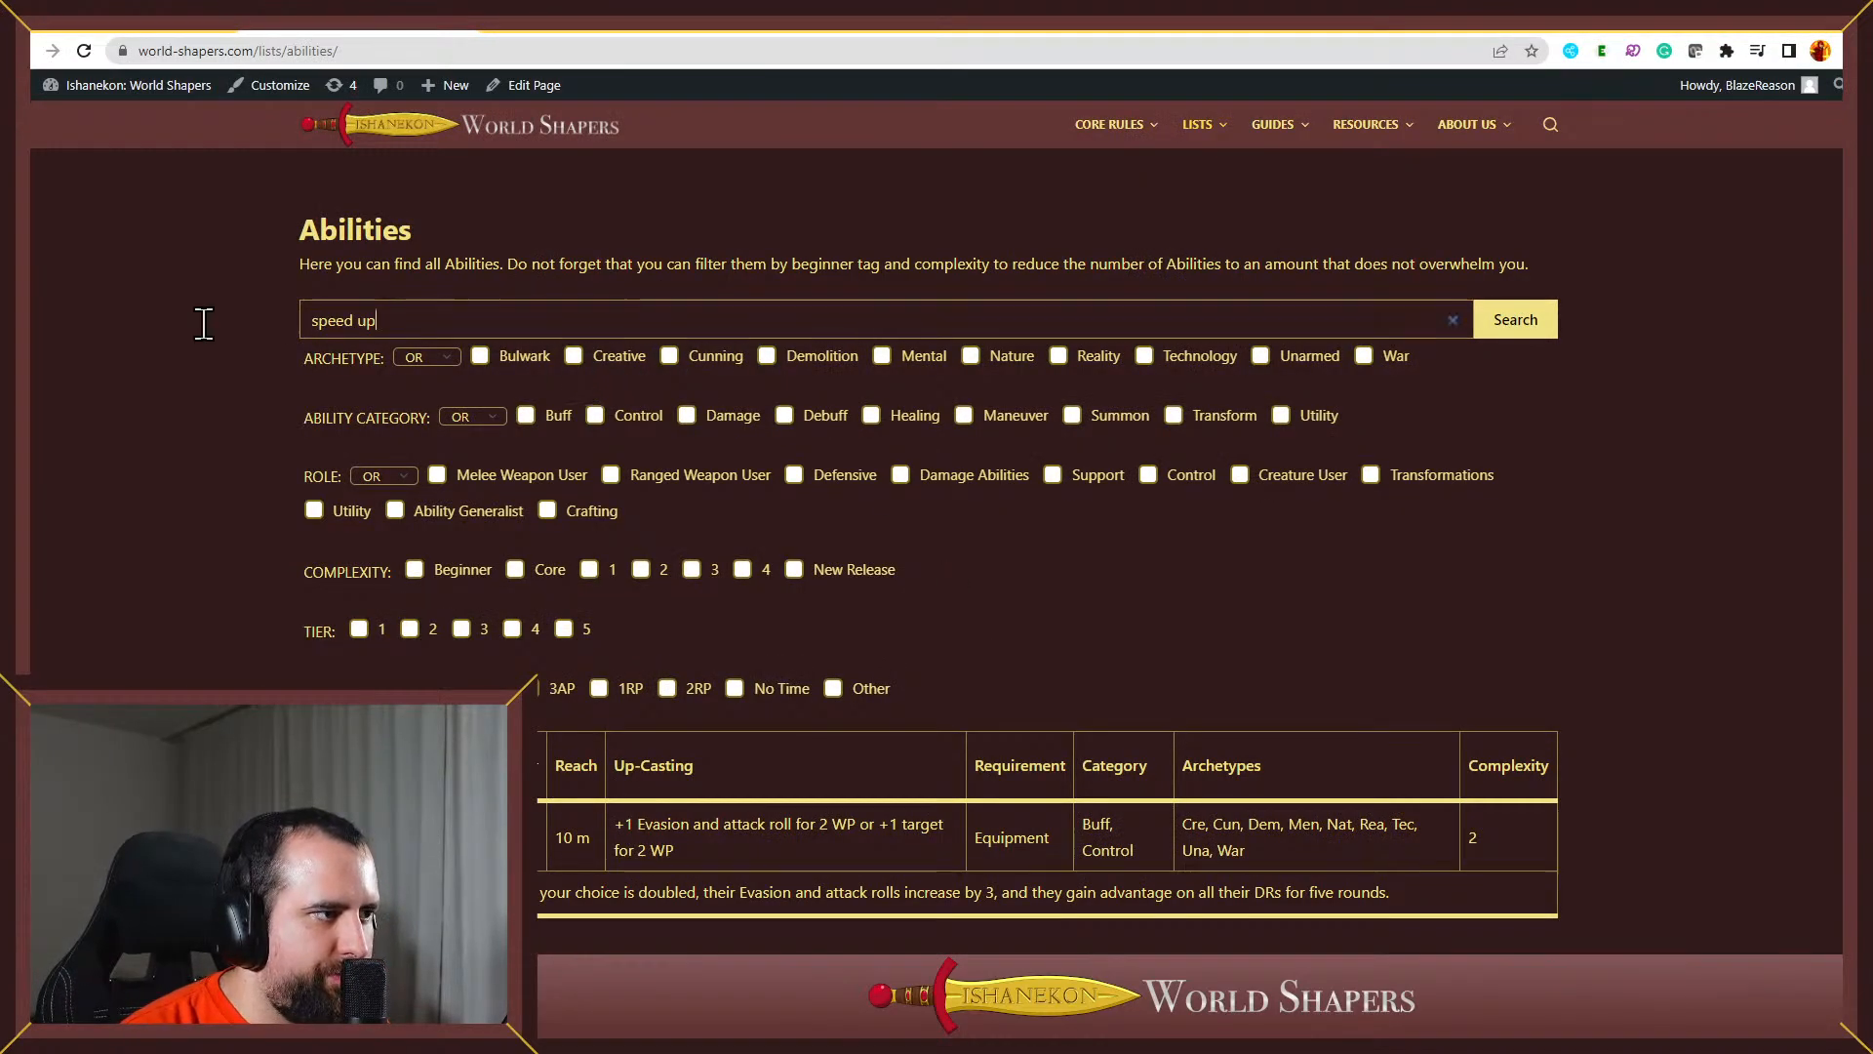
text(t)
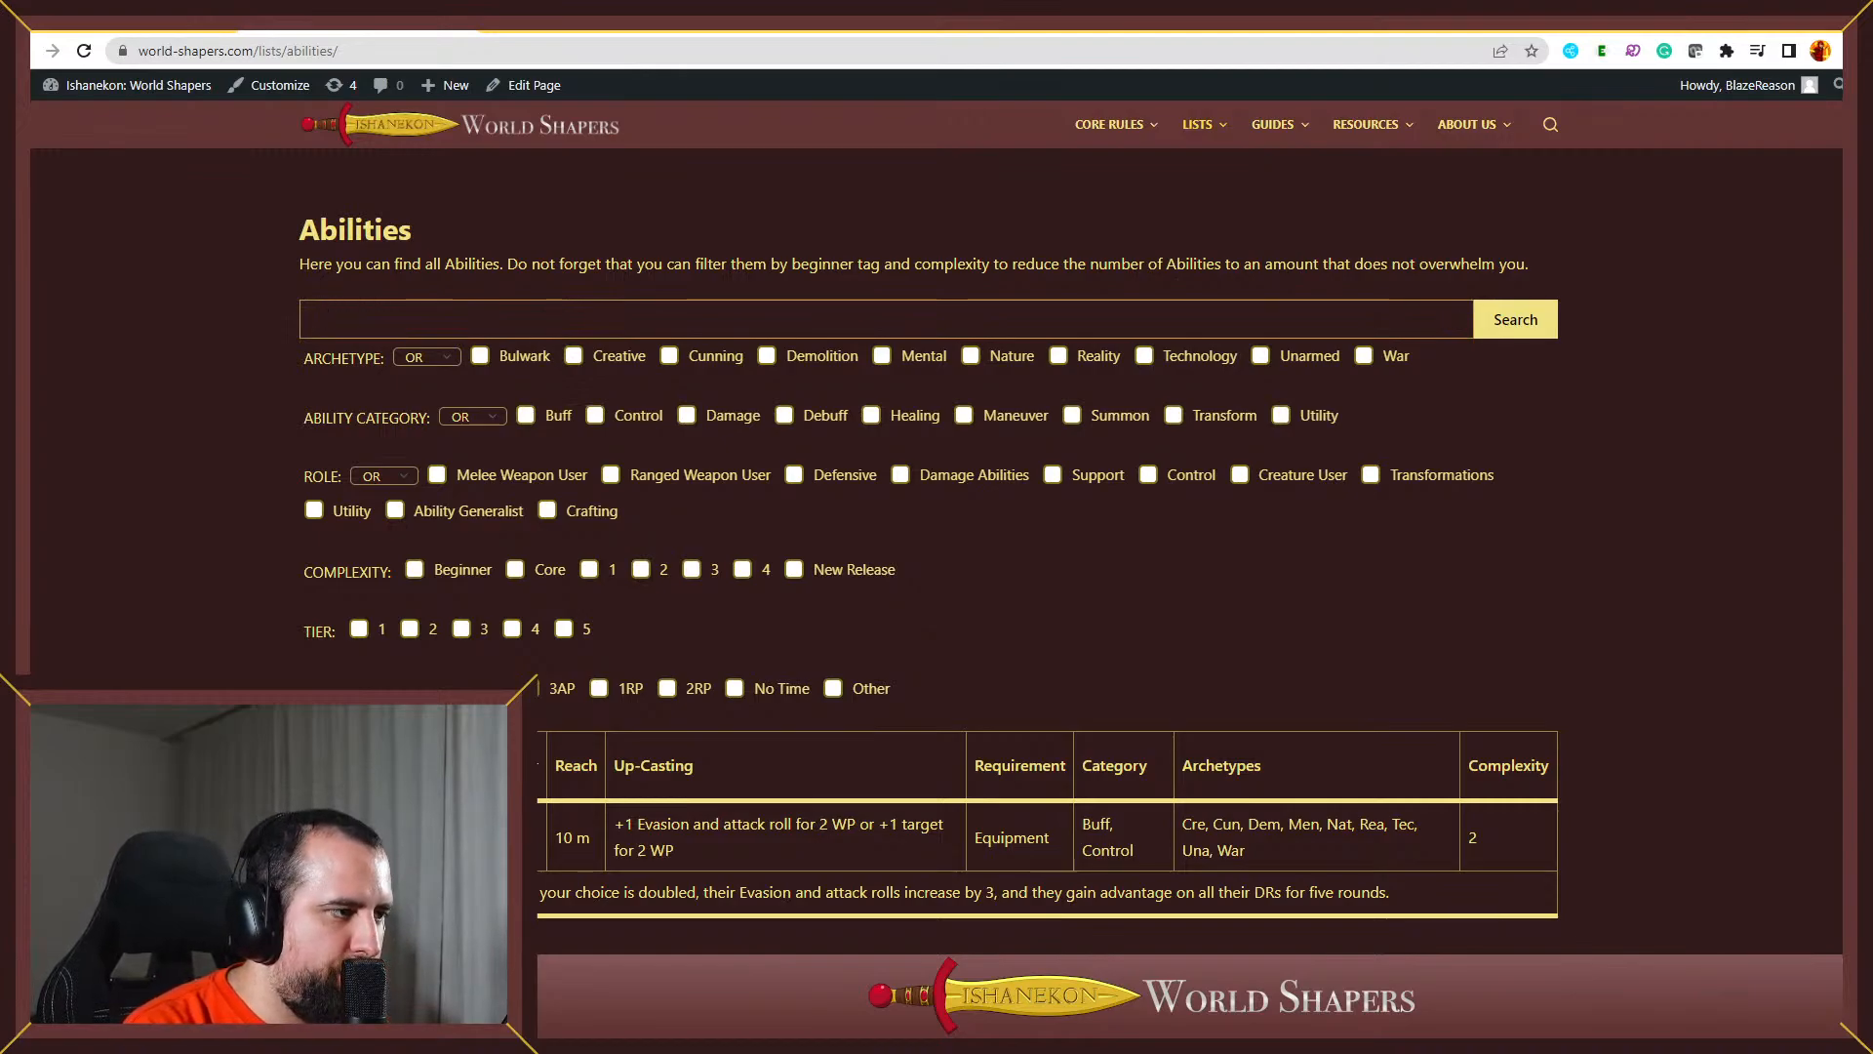
text(pa)
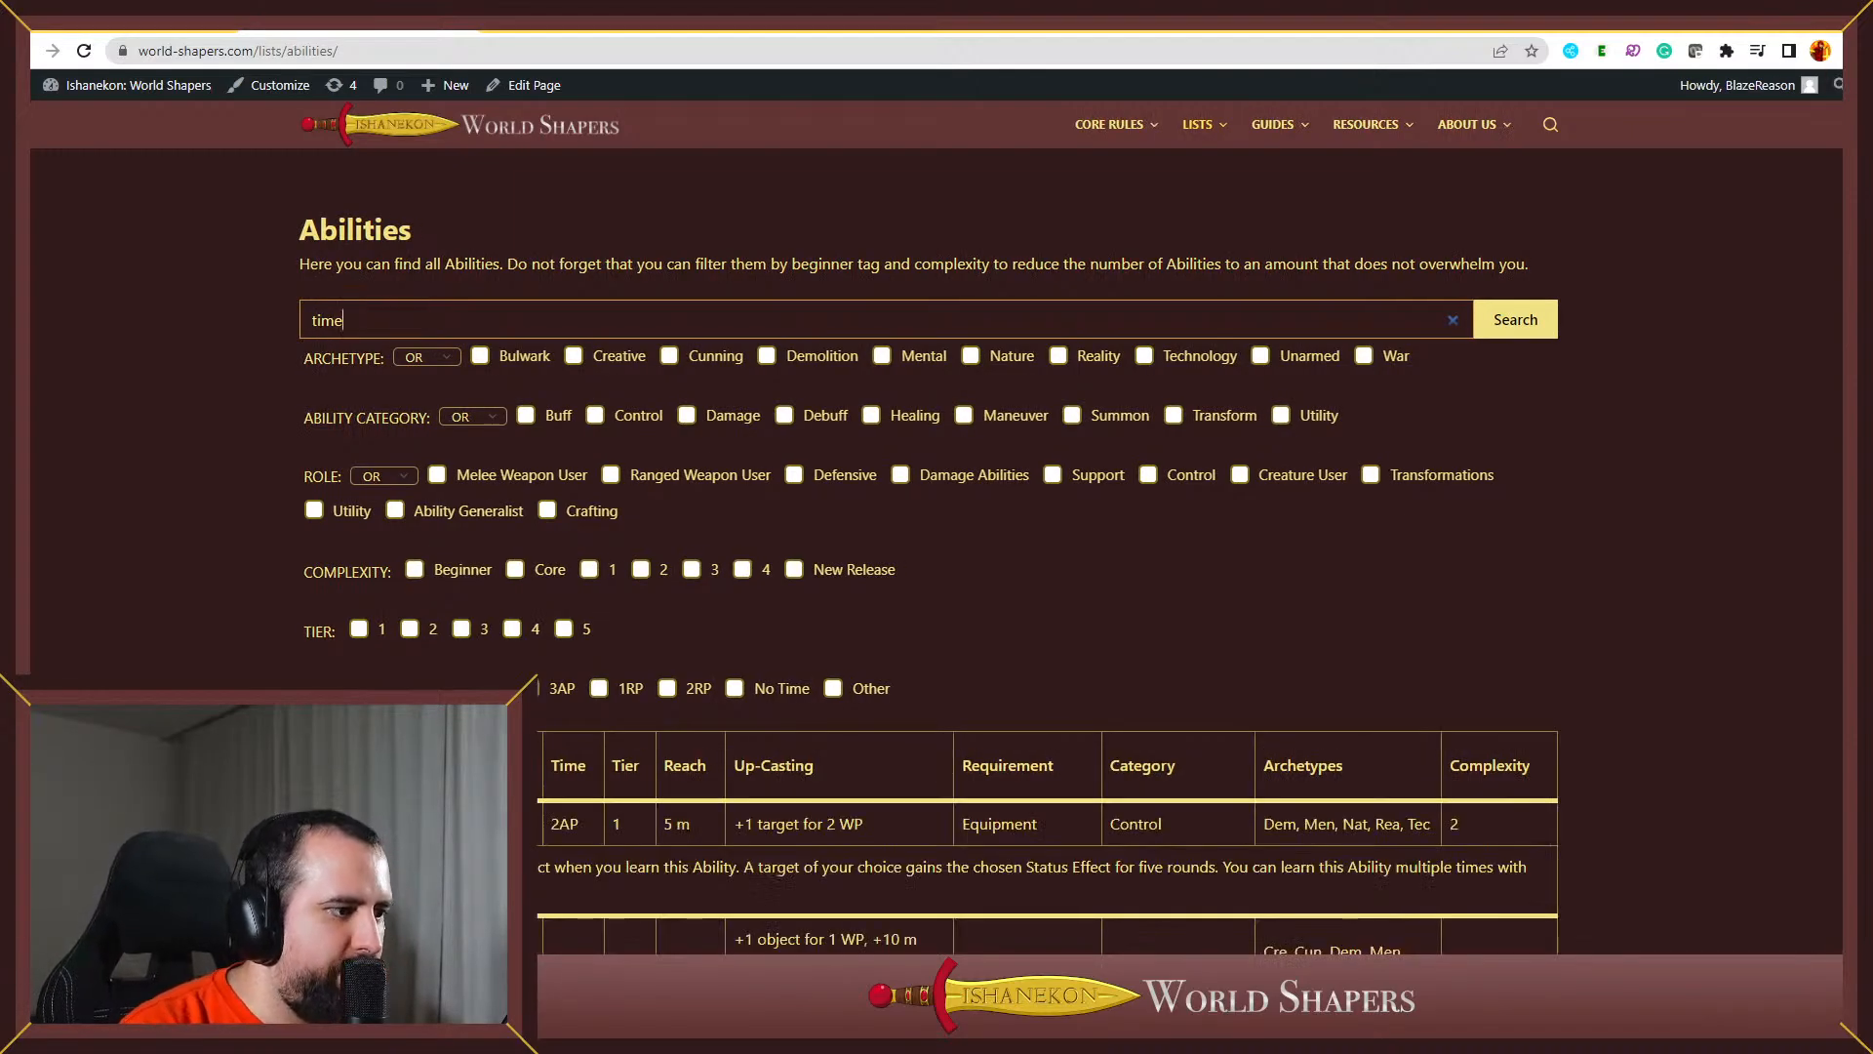
Look through the abilities found for Revert Time for Object and check its archetypes
scroll(1015, 527, down, 20)
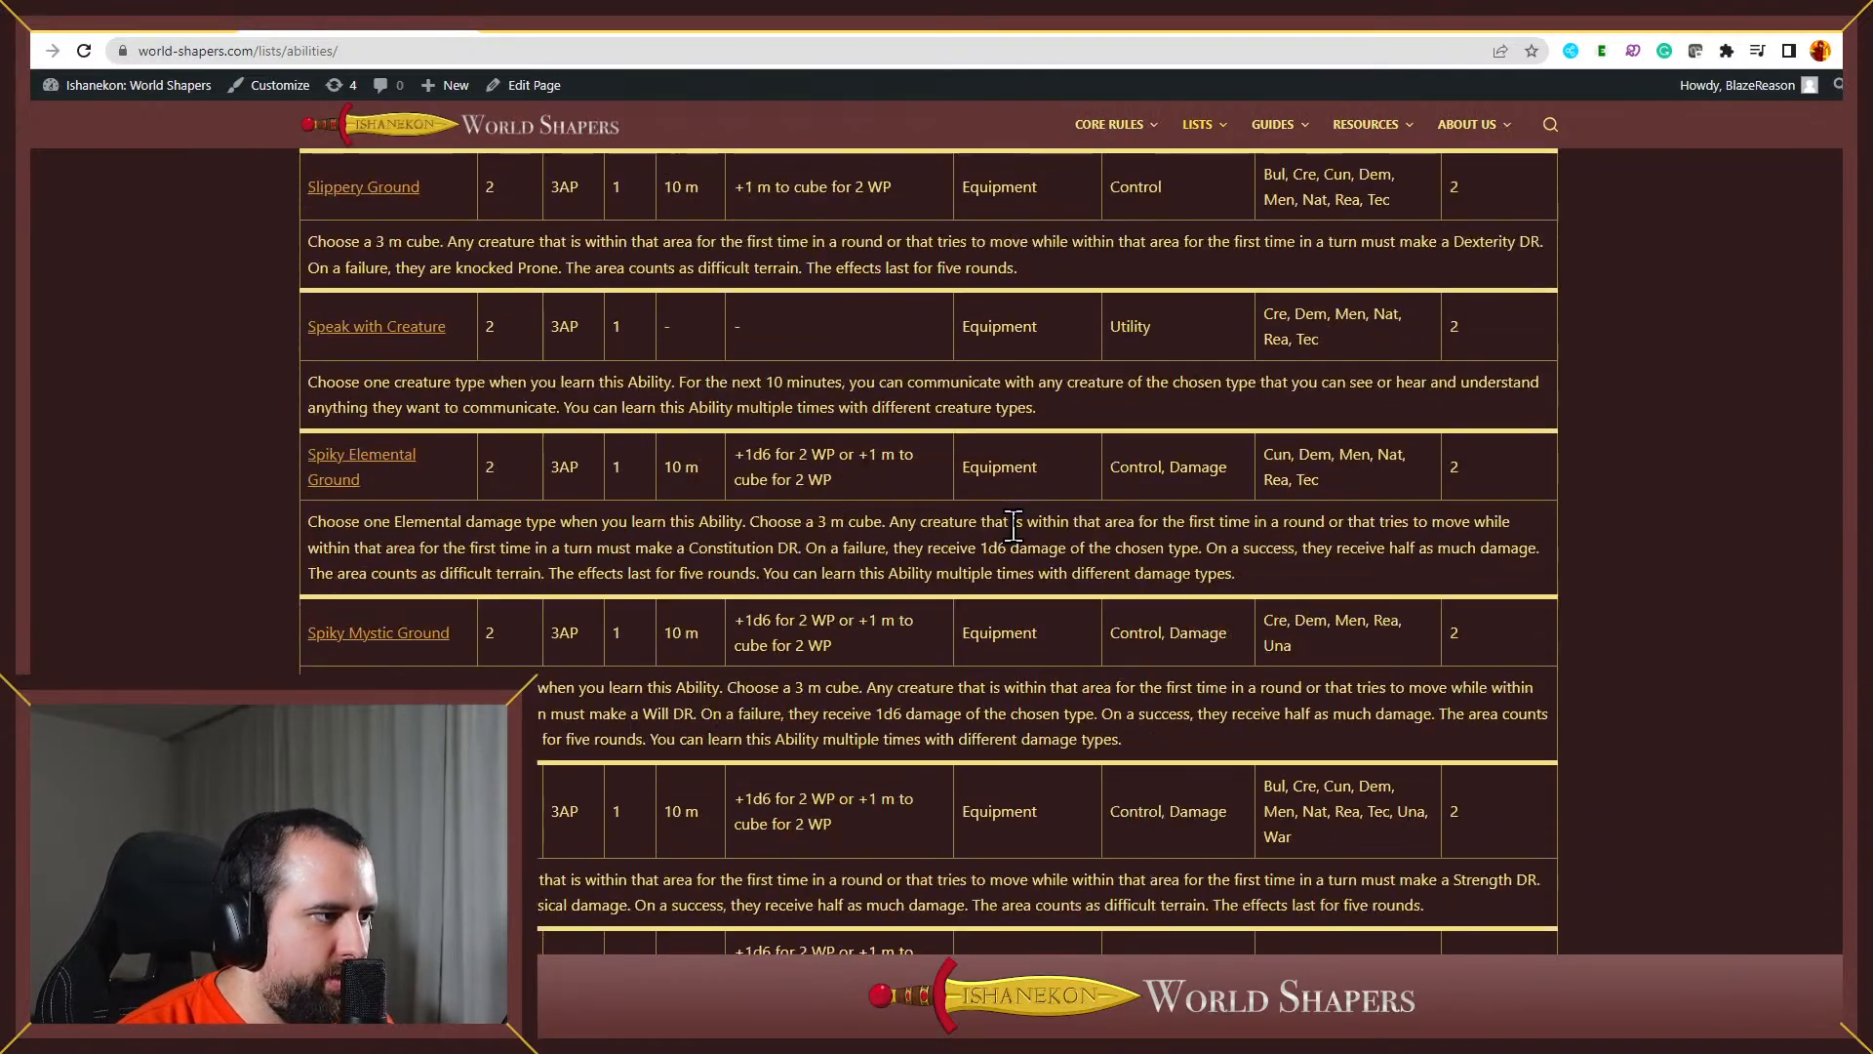
scroll(1015, 527, down, 15)
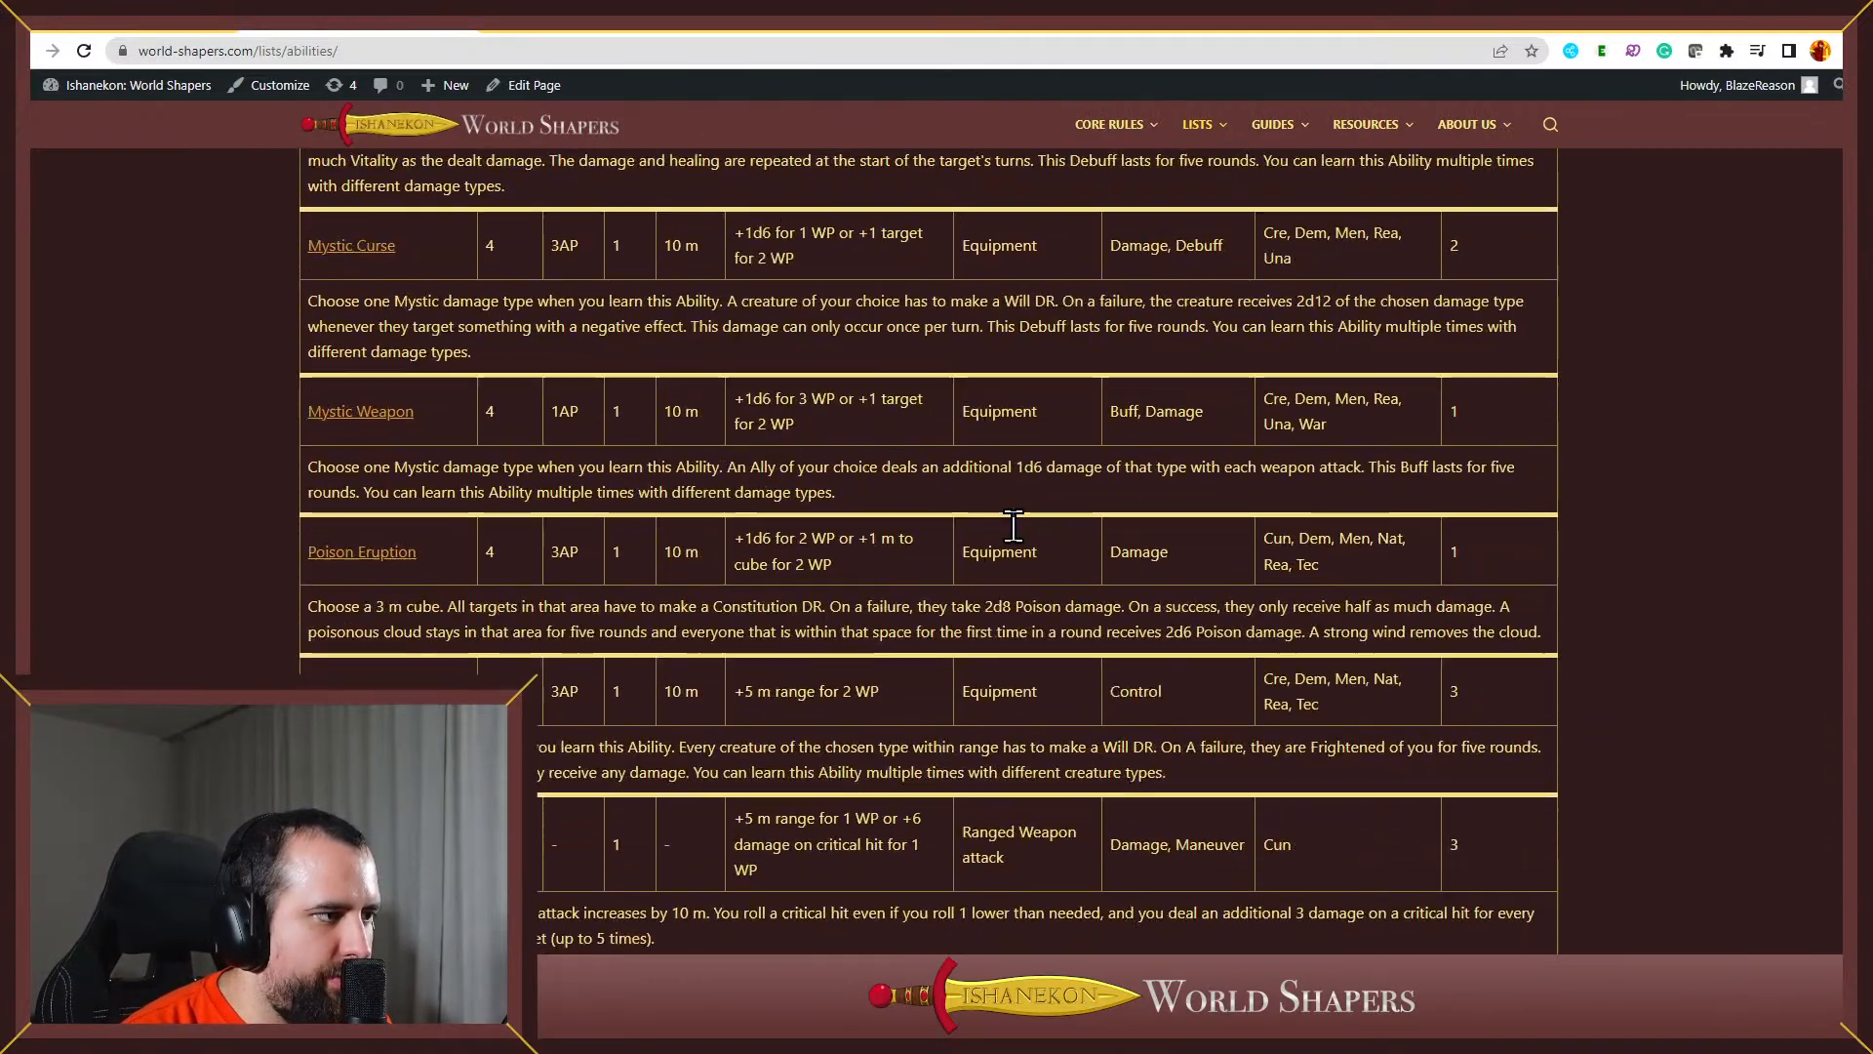
scroll(1015, 526, down, 15)
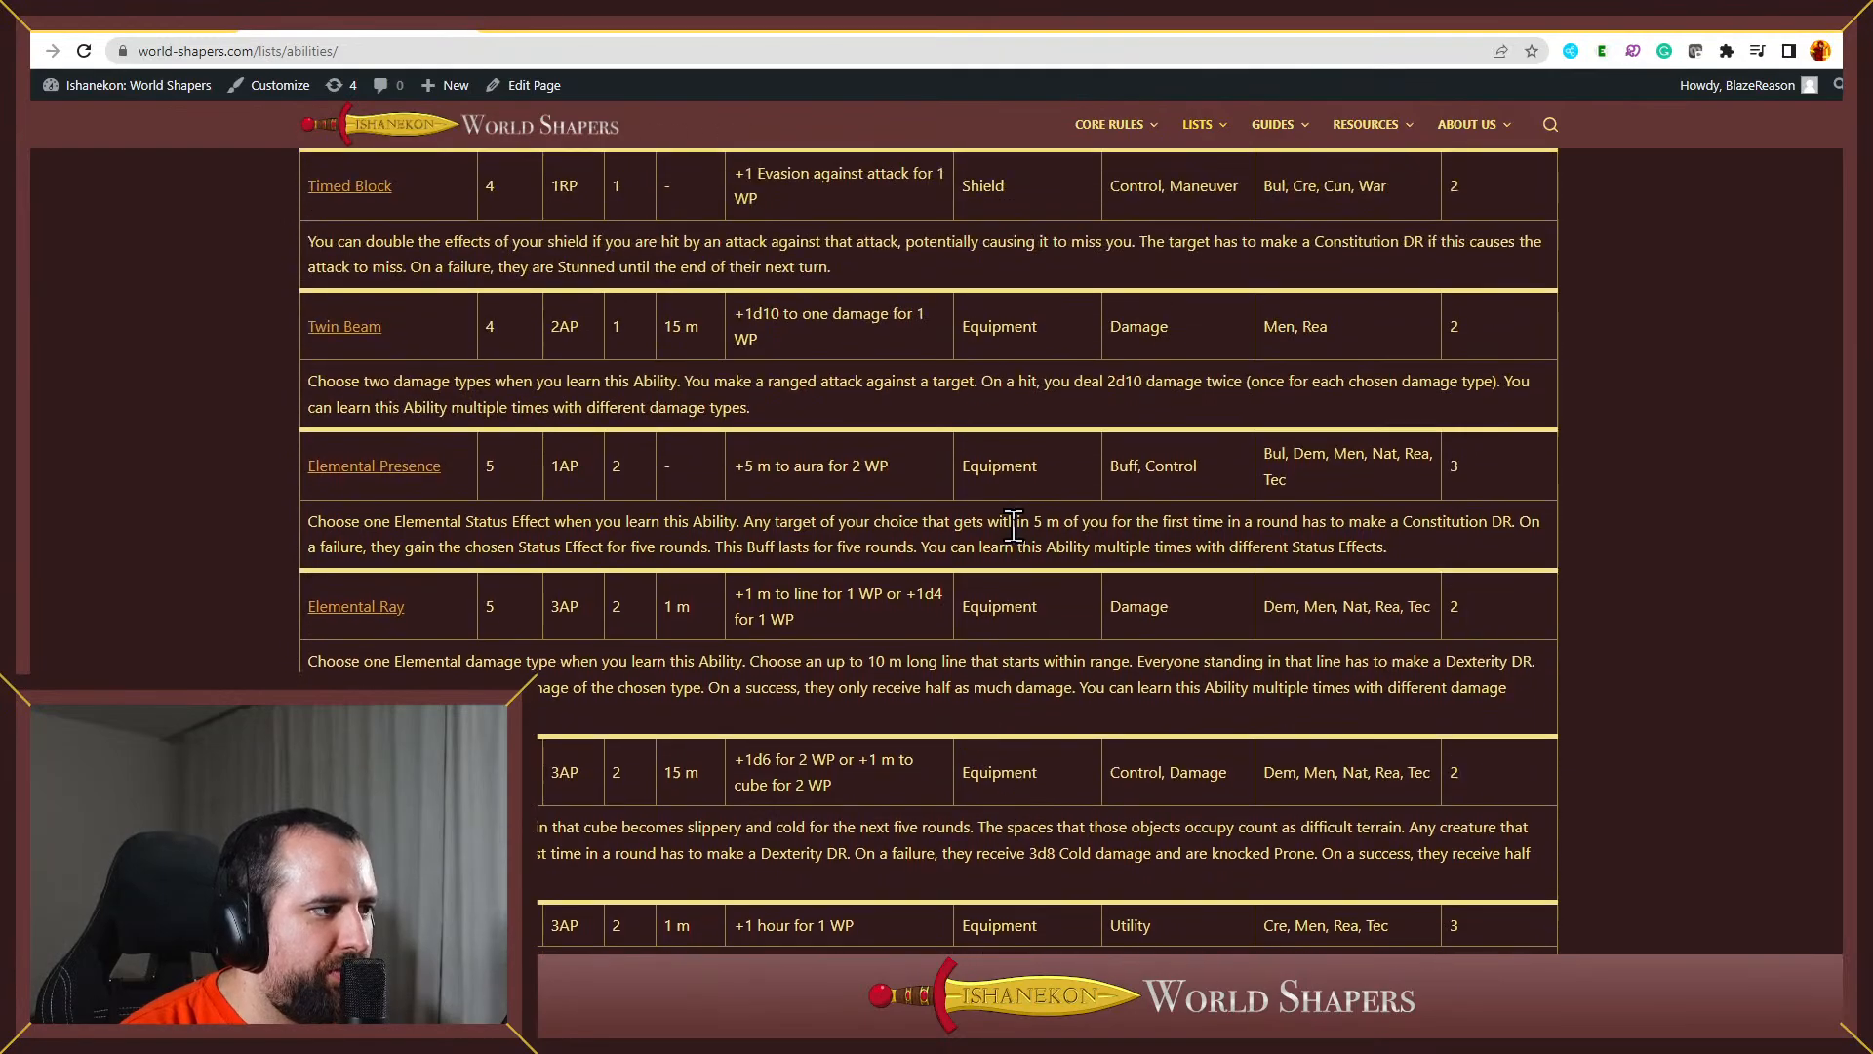
scroll(1015, 527, down, 12)
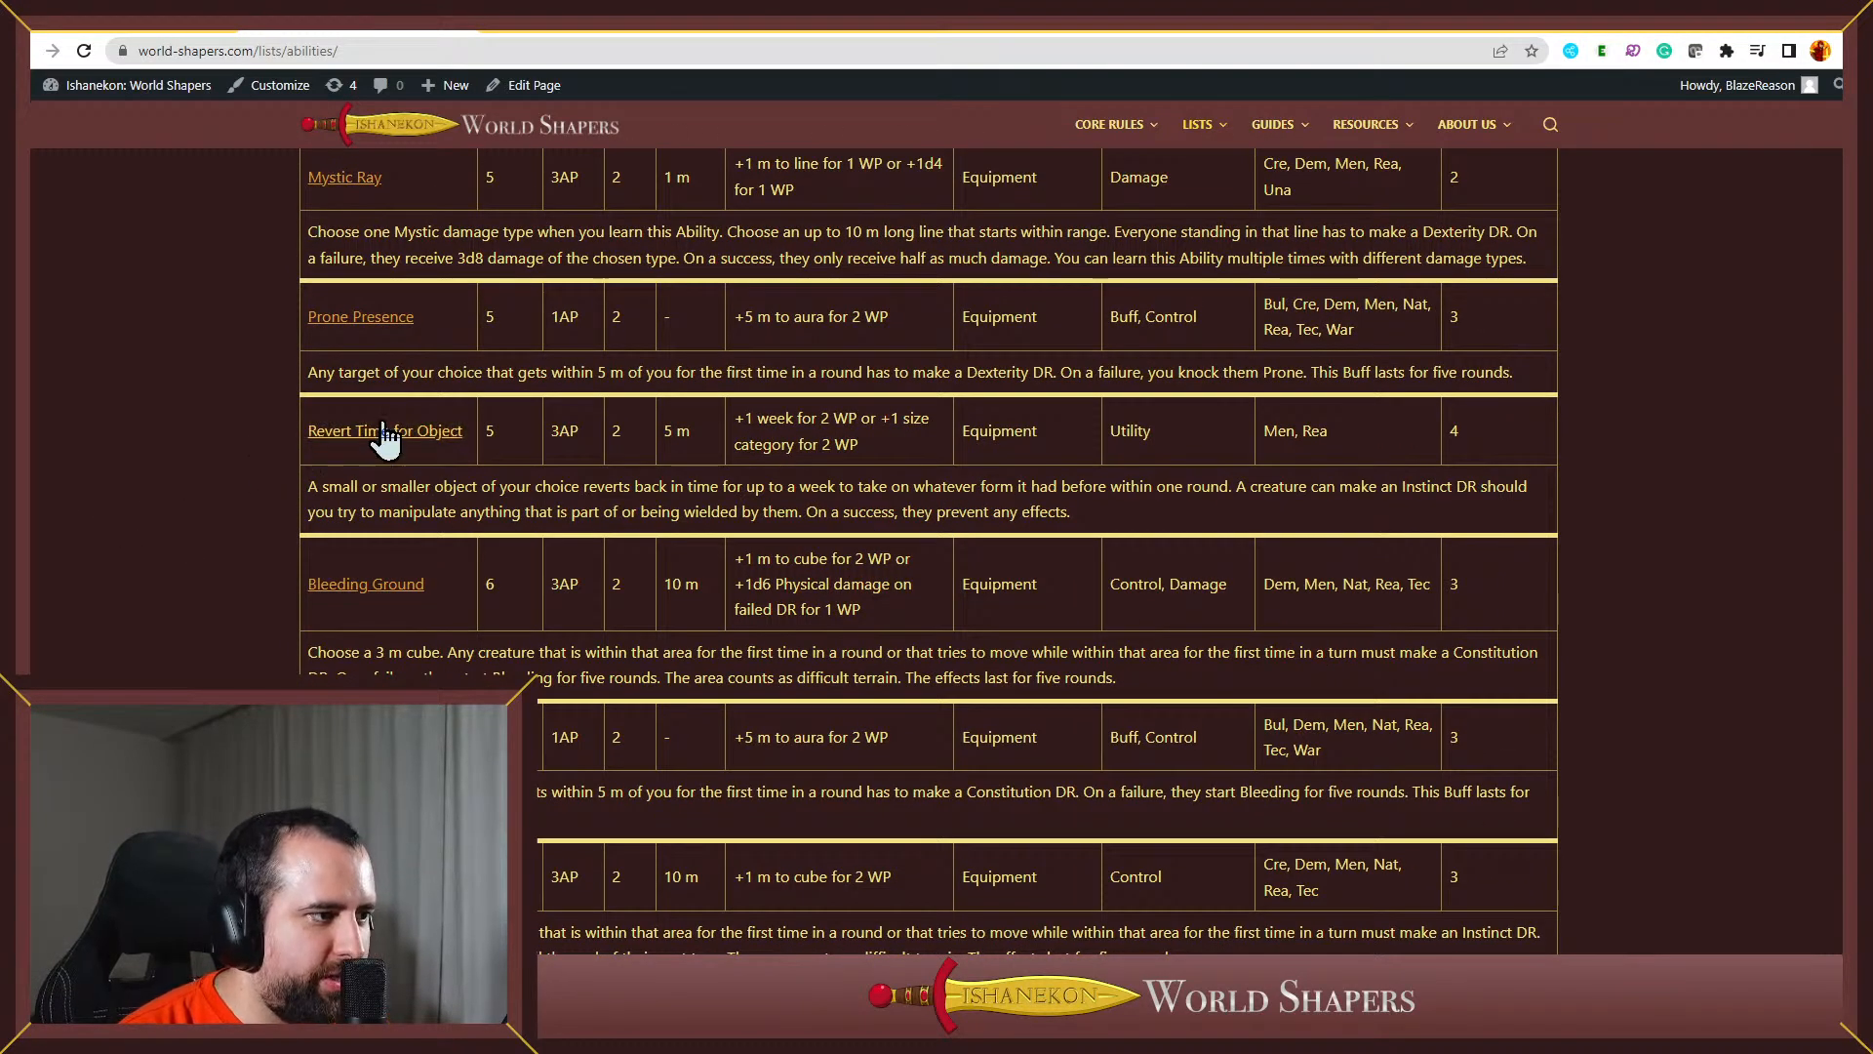
drag(1306, 439, 1239, 459)
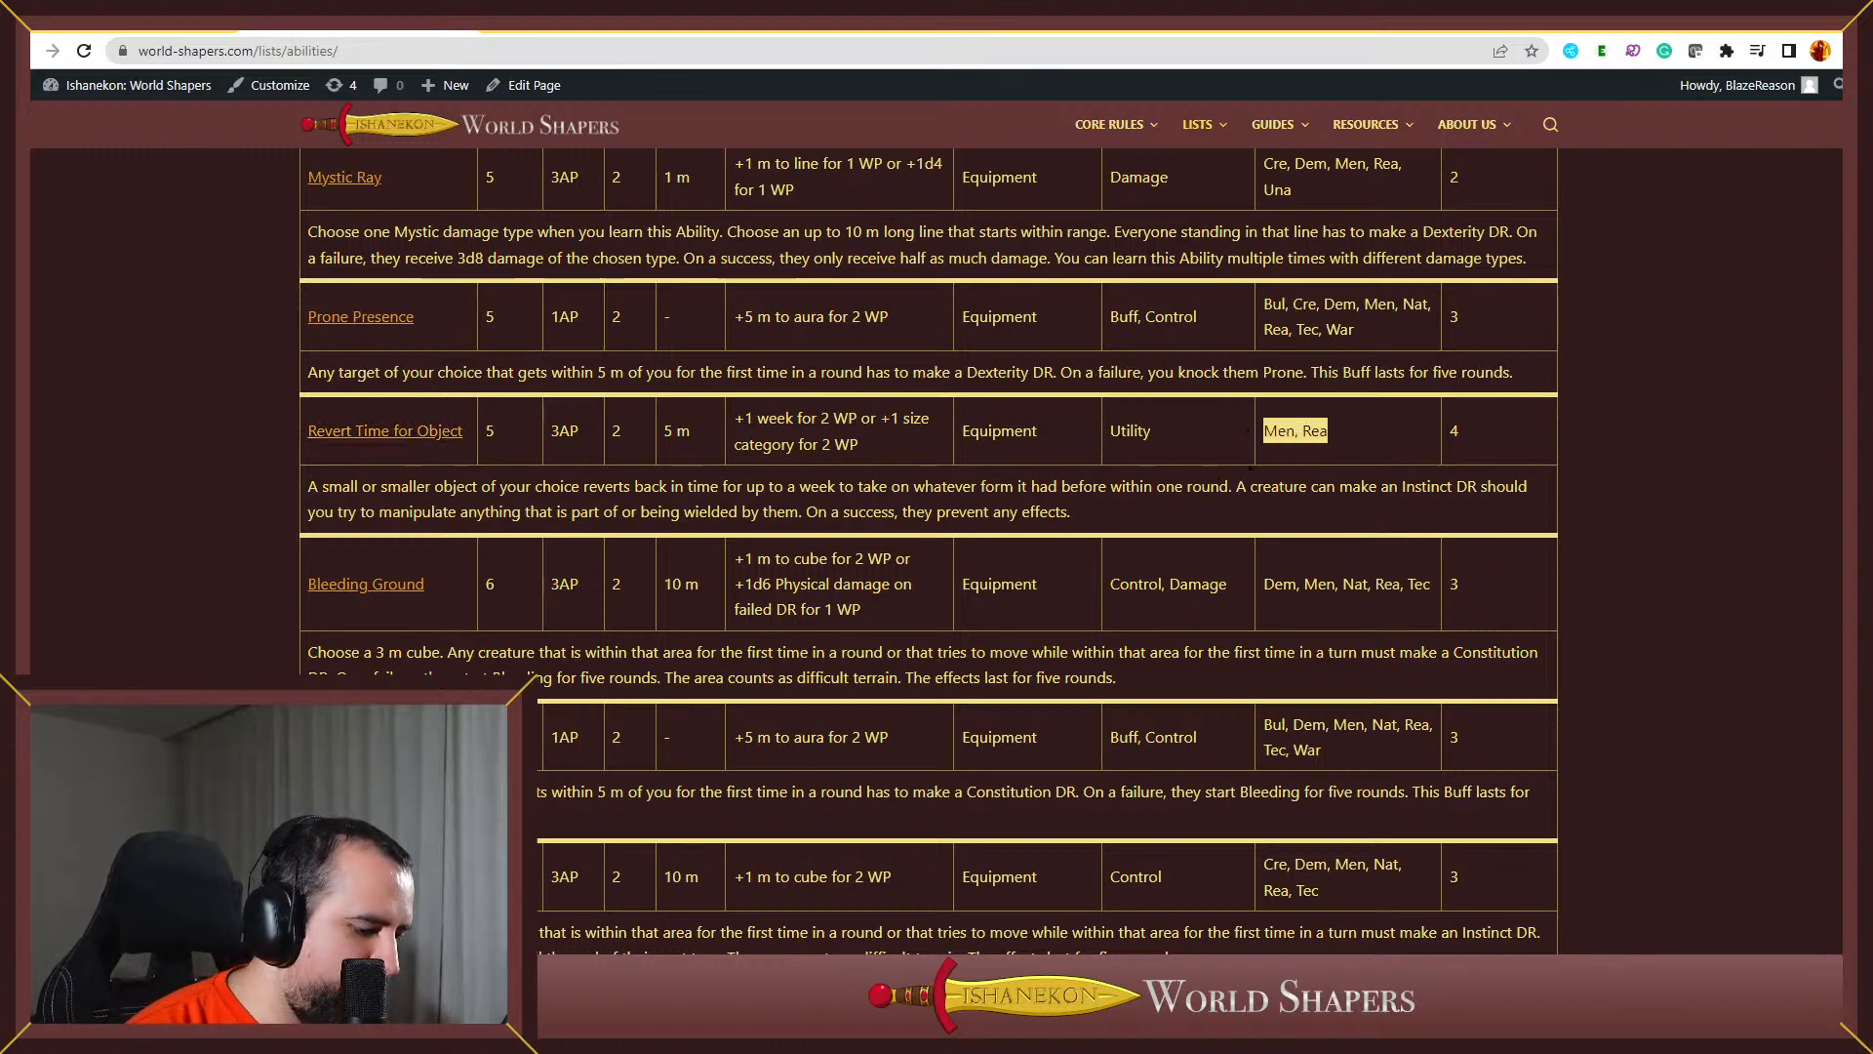
Back in Excel, close the search and fill the See Object's Past row with false for Creative, Cunning and Demolition and true for Mental
key(alt+Tab)
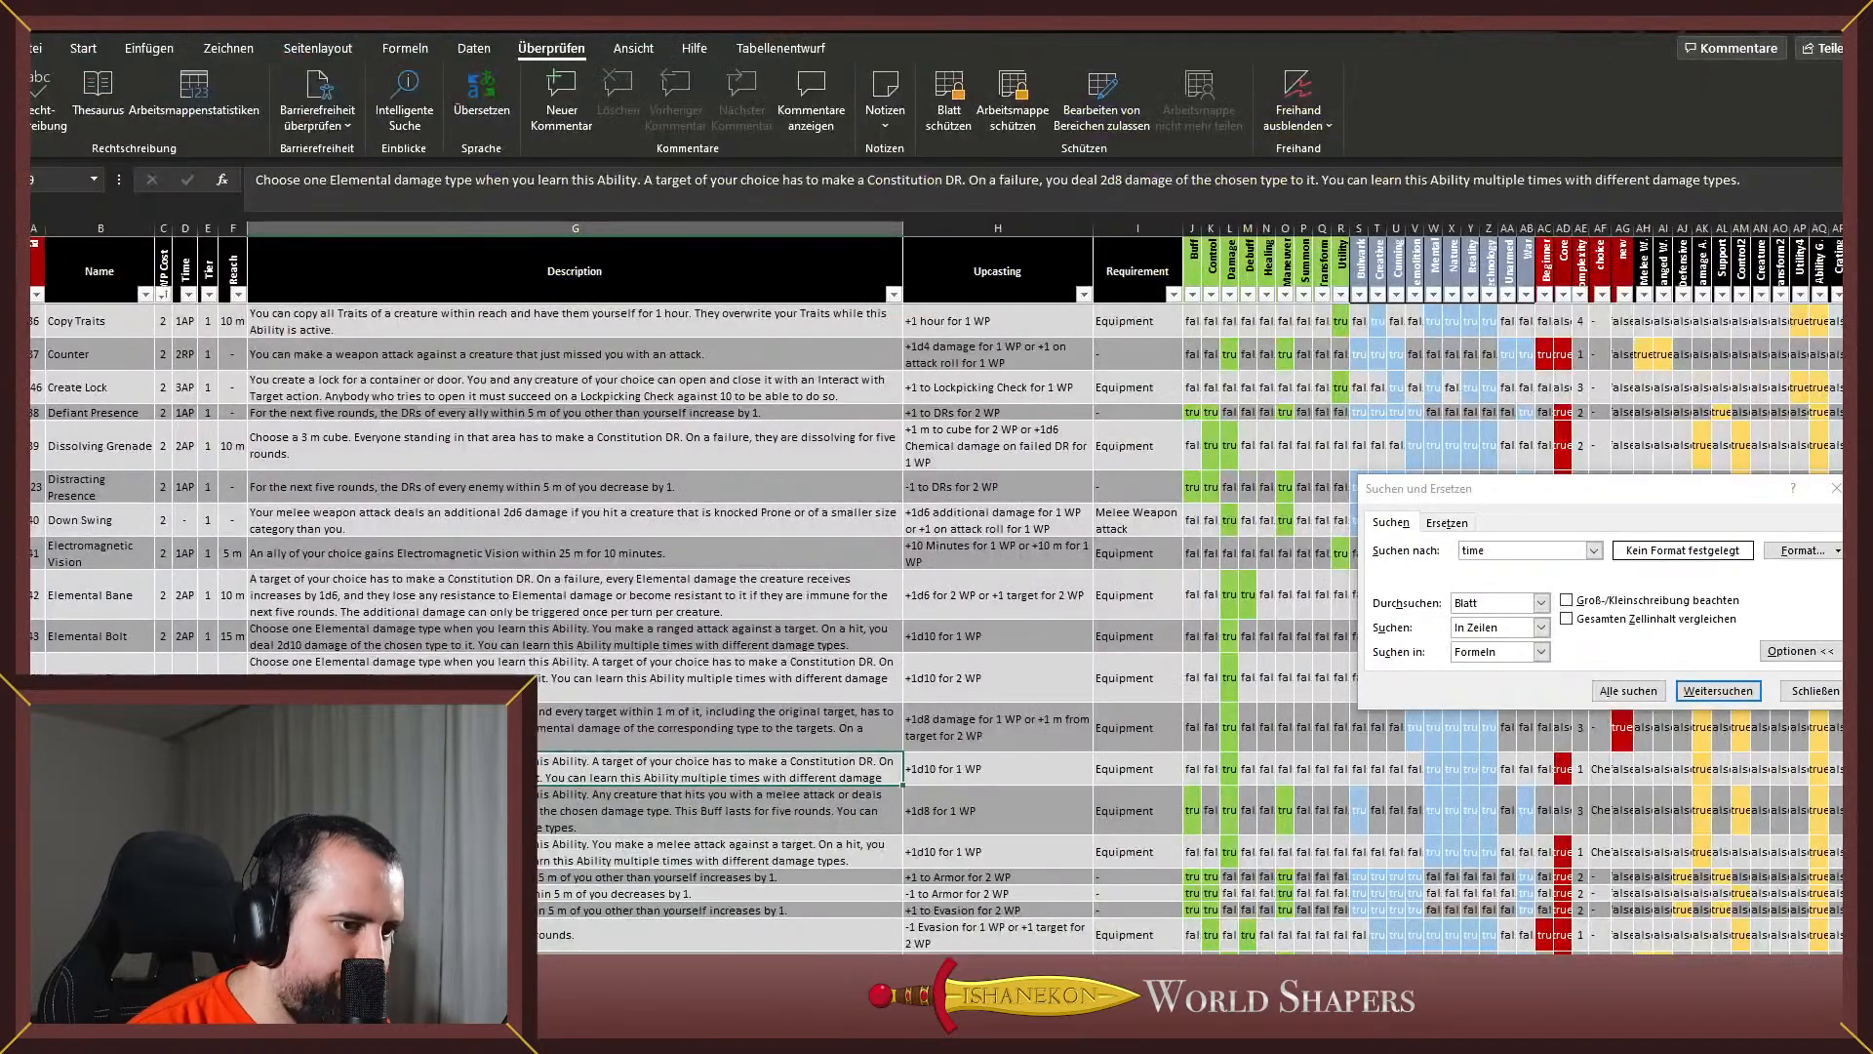
click(1811, 689)
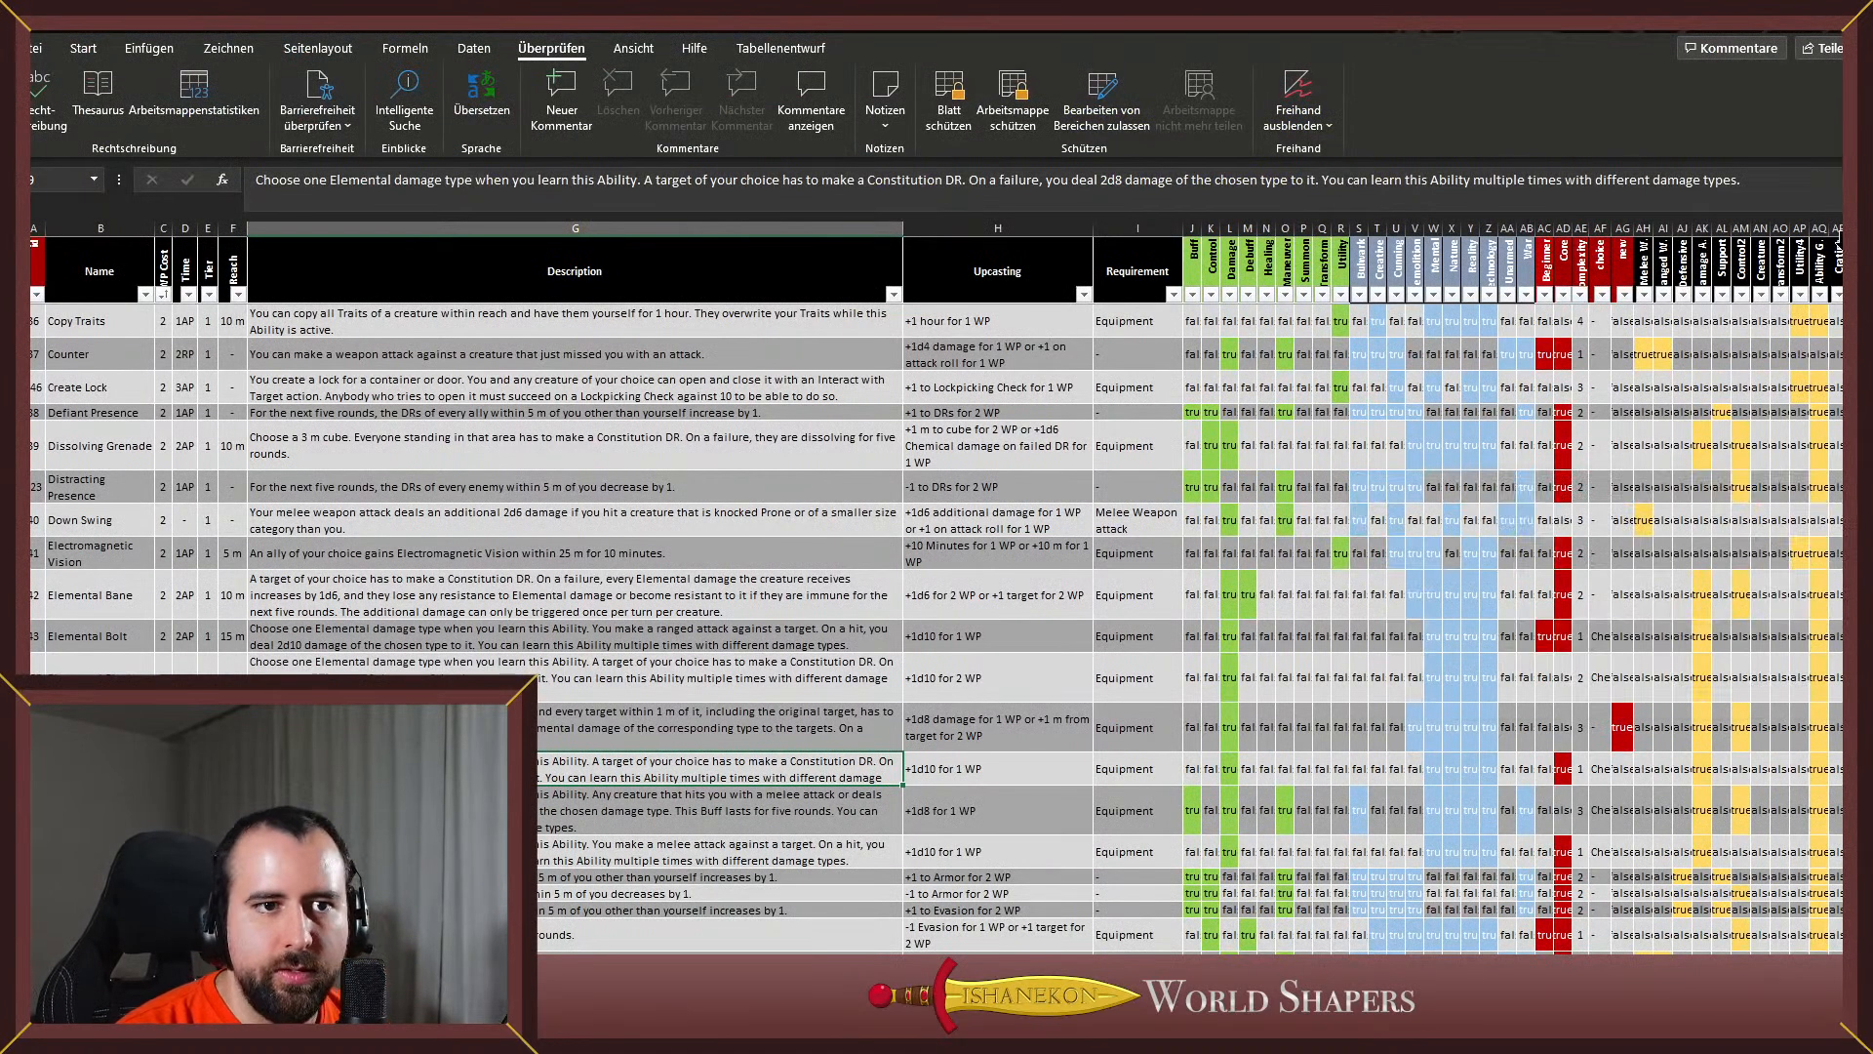
scroll(1836, 348, down, 2)
drag(1850, 304, 1851, 878)
click(1208, 905)
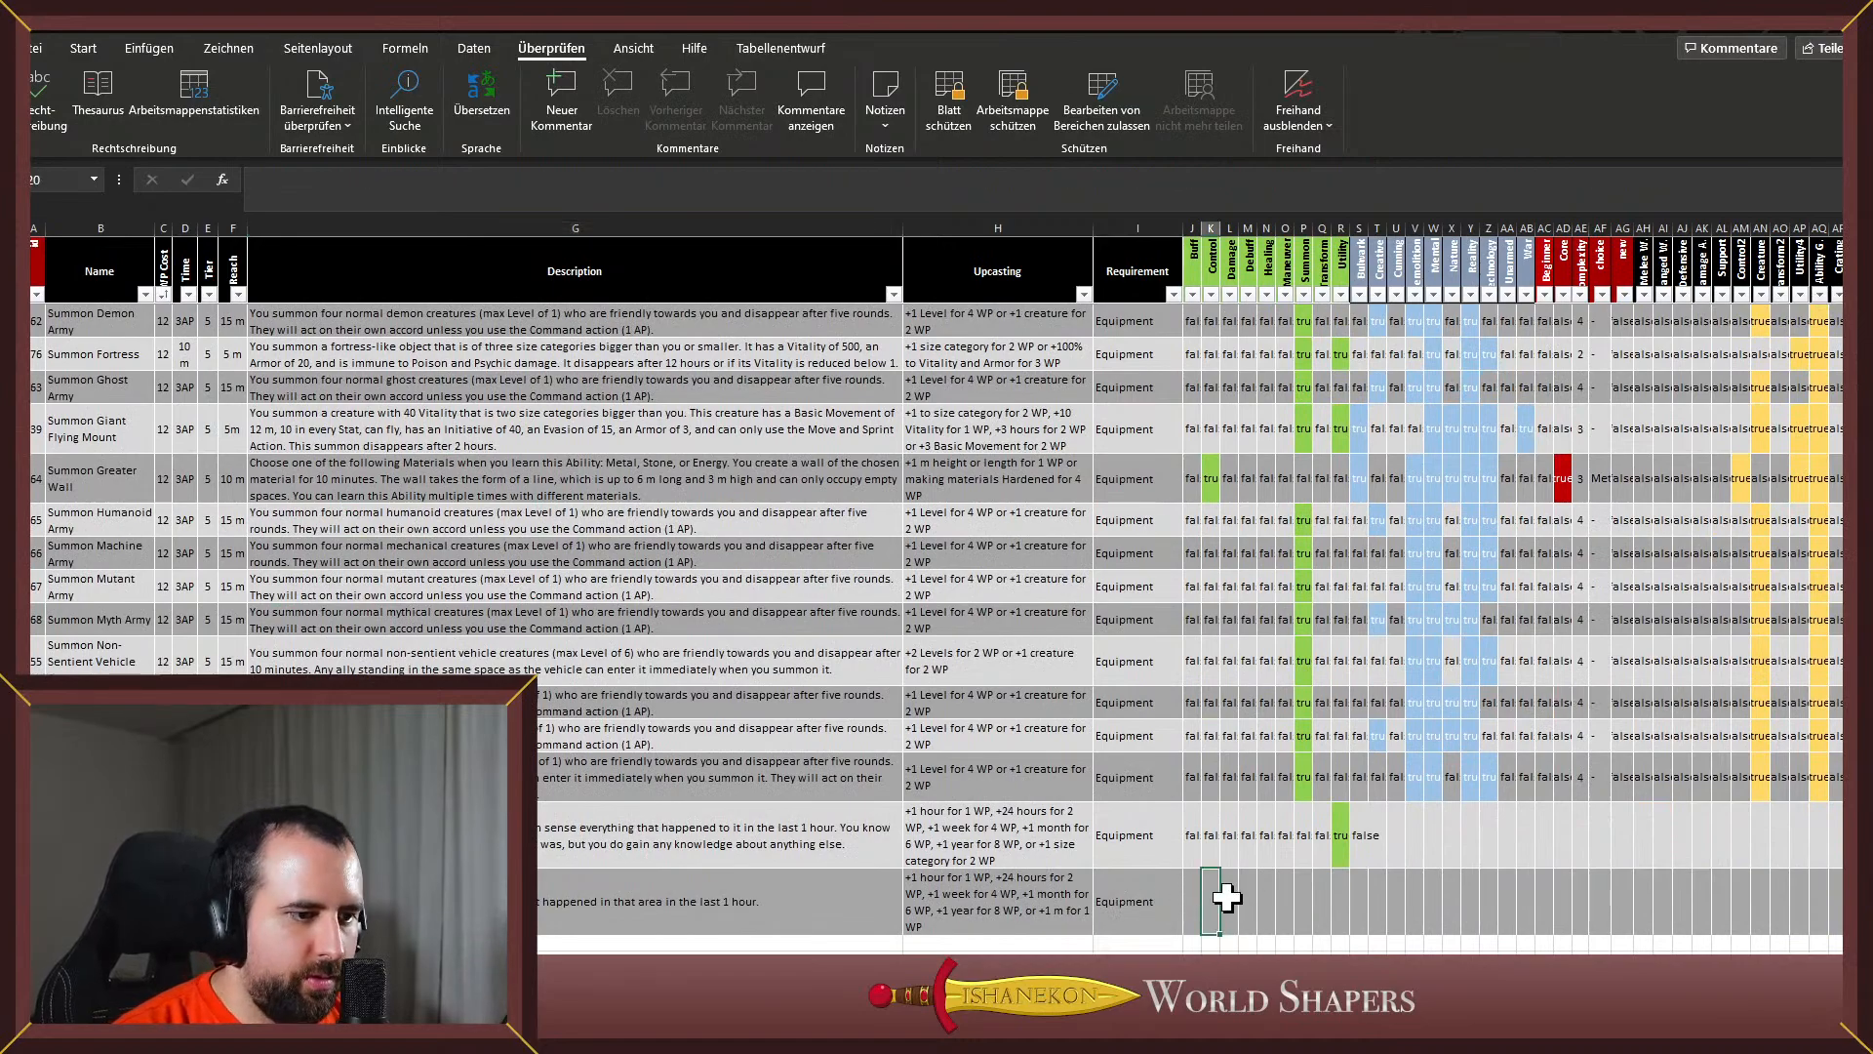
click(1389, 836)
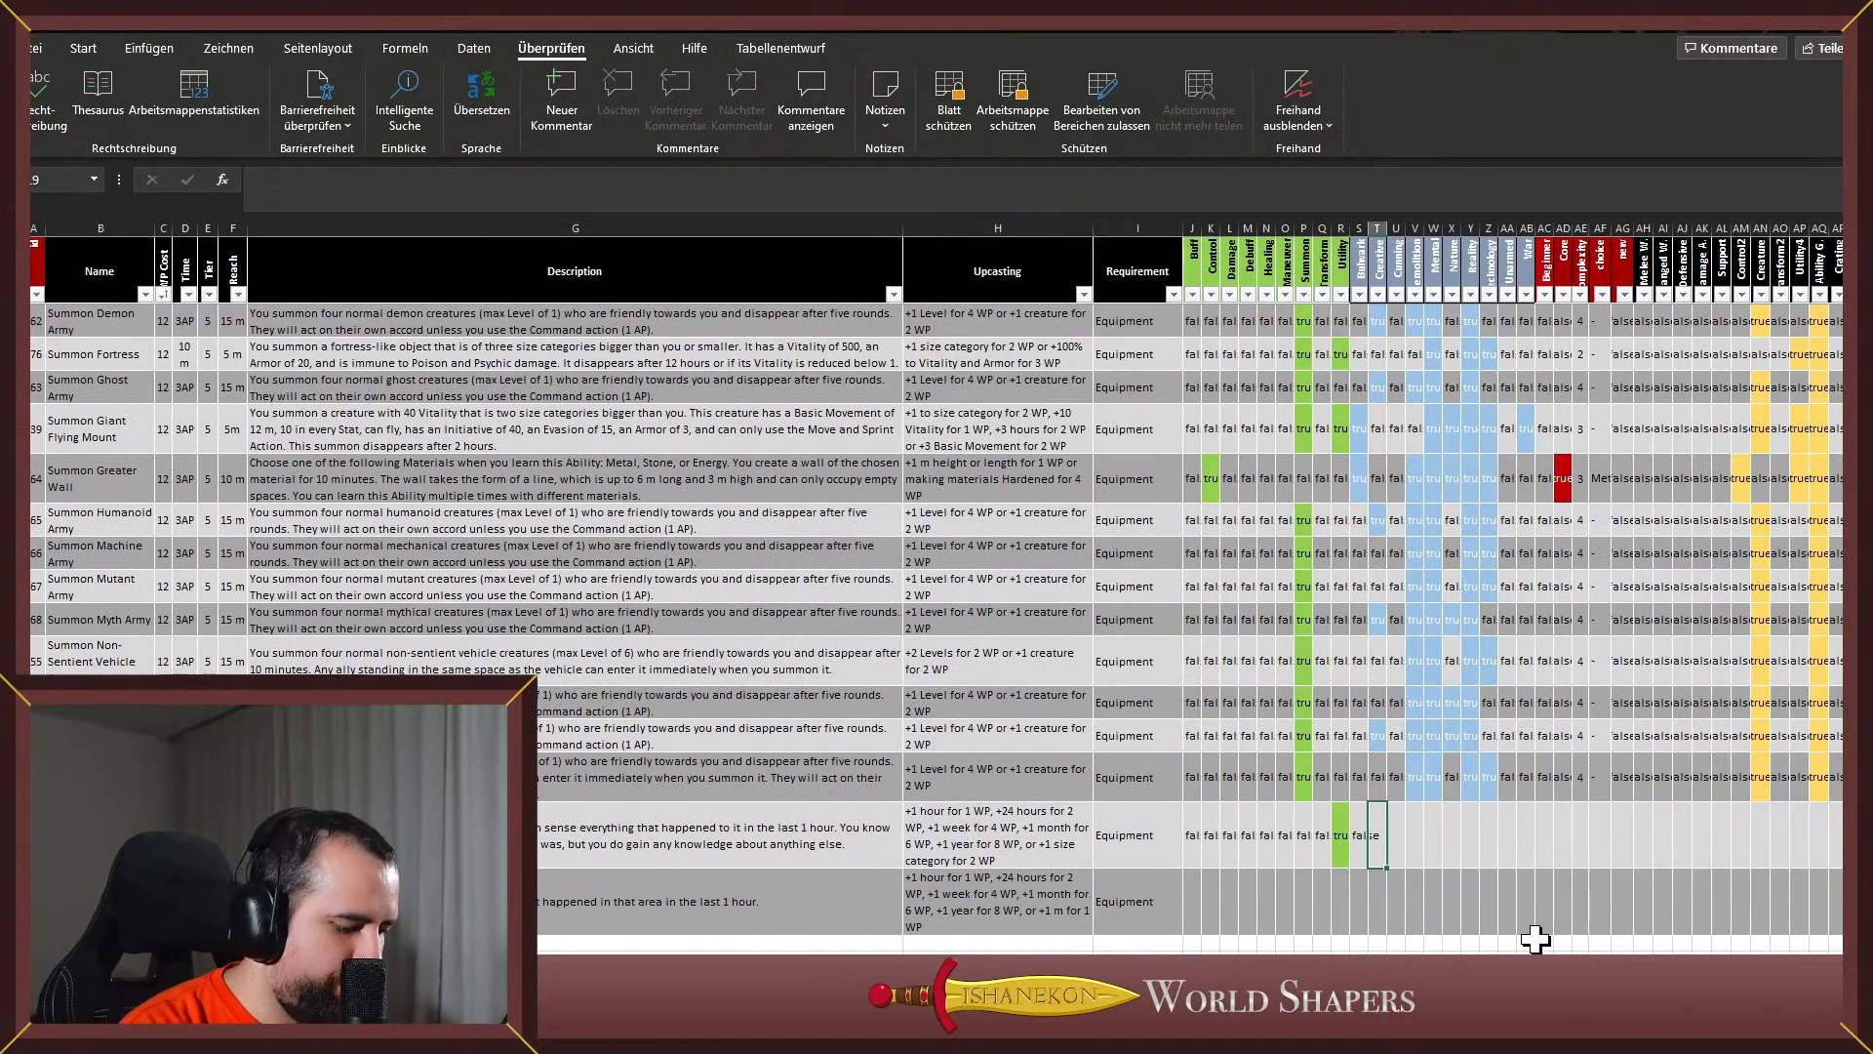
text(false)
key(Tab)
text(false)
key(Tab)
text(true)
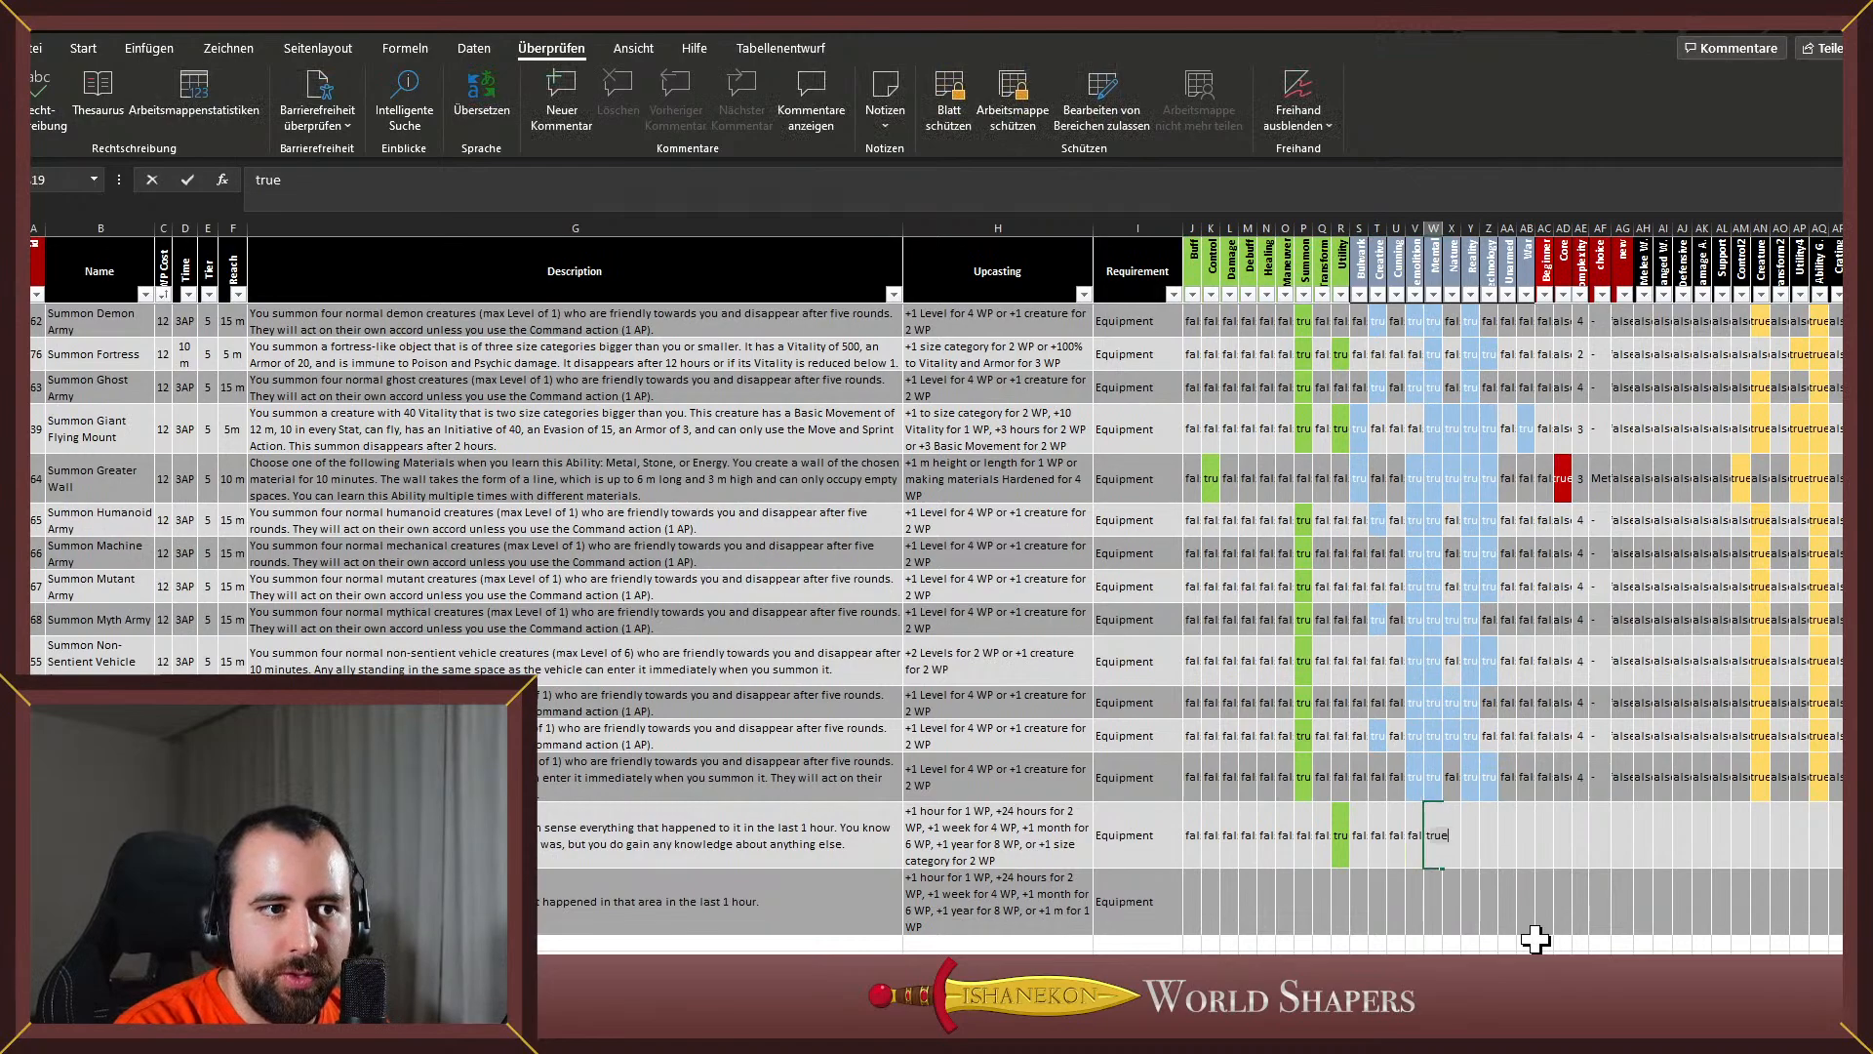
key(Tab)
Set See Object's Past to false for Nature, true for Reality, and false for Technology, Unarmed and War
text(false)
key(Tab)
text(false)
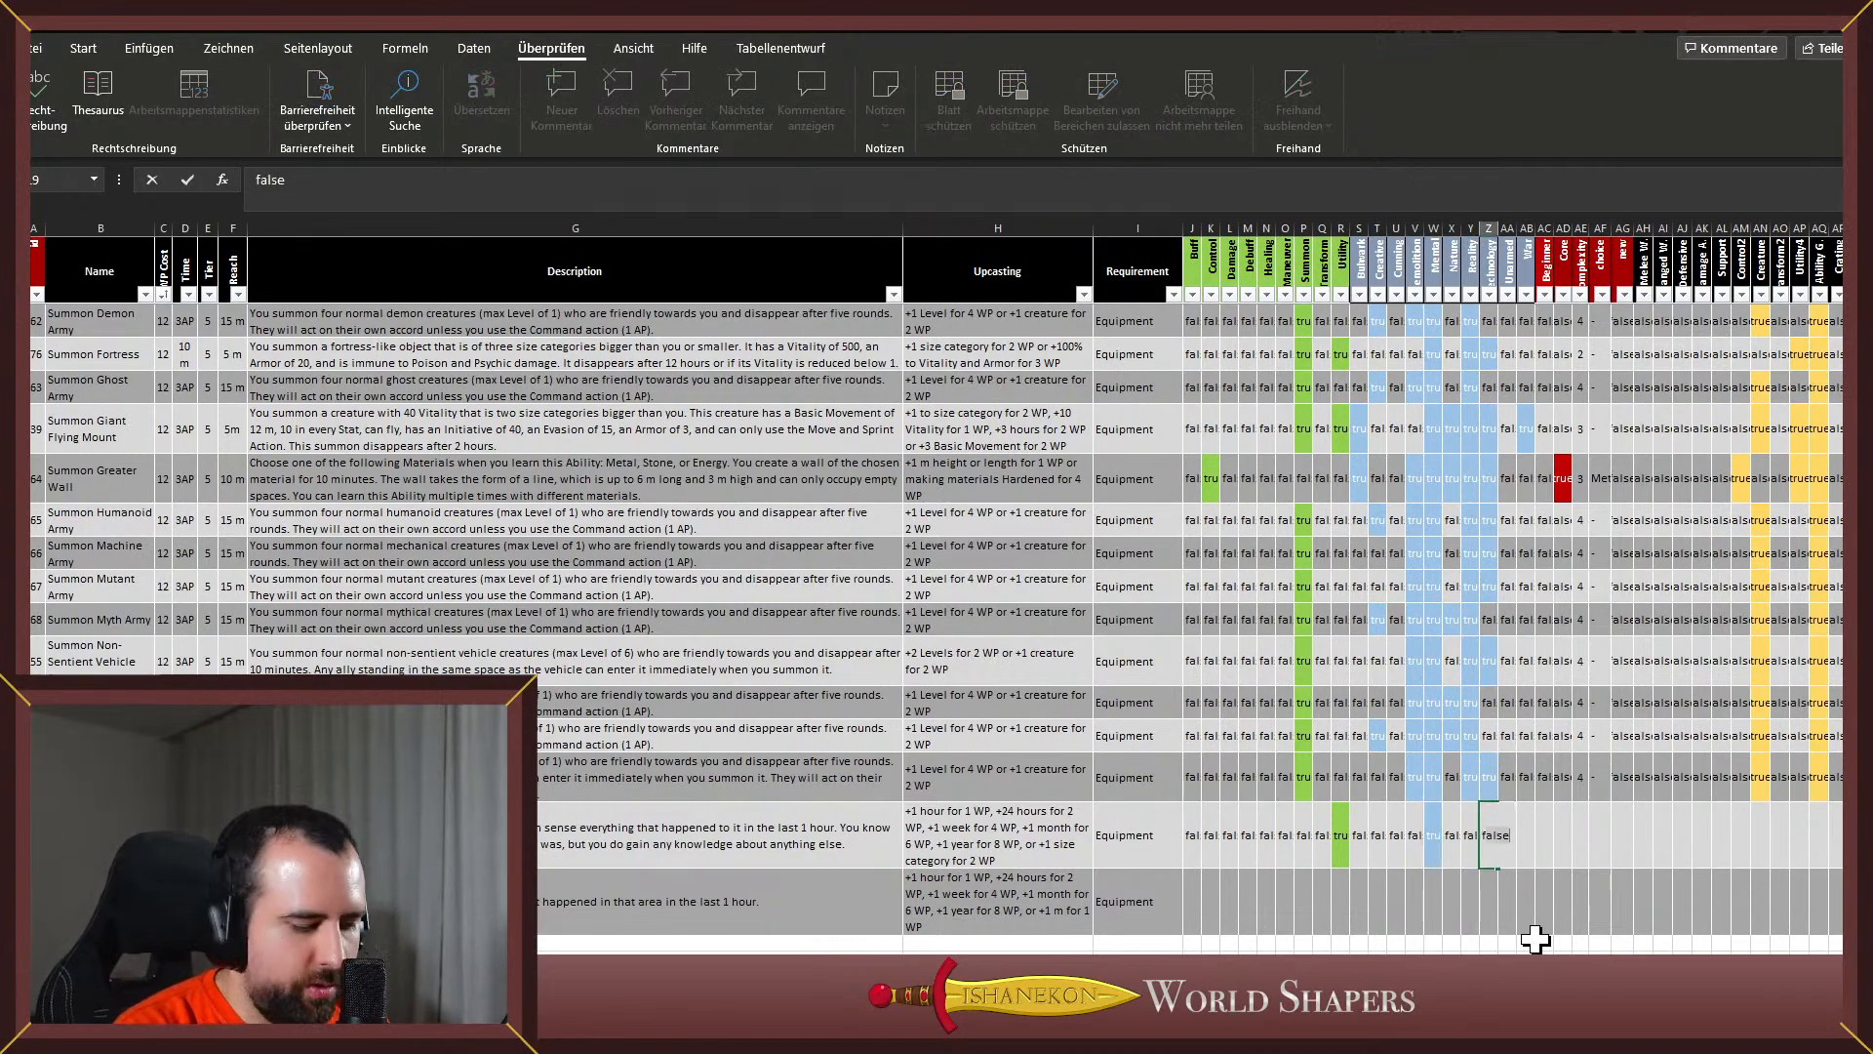
key(shift+Tab)
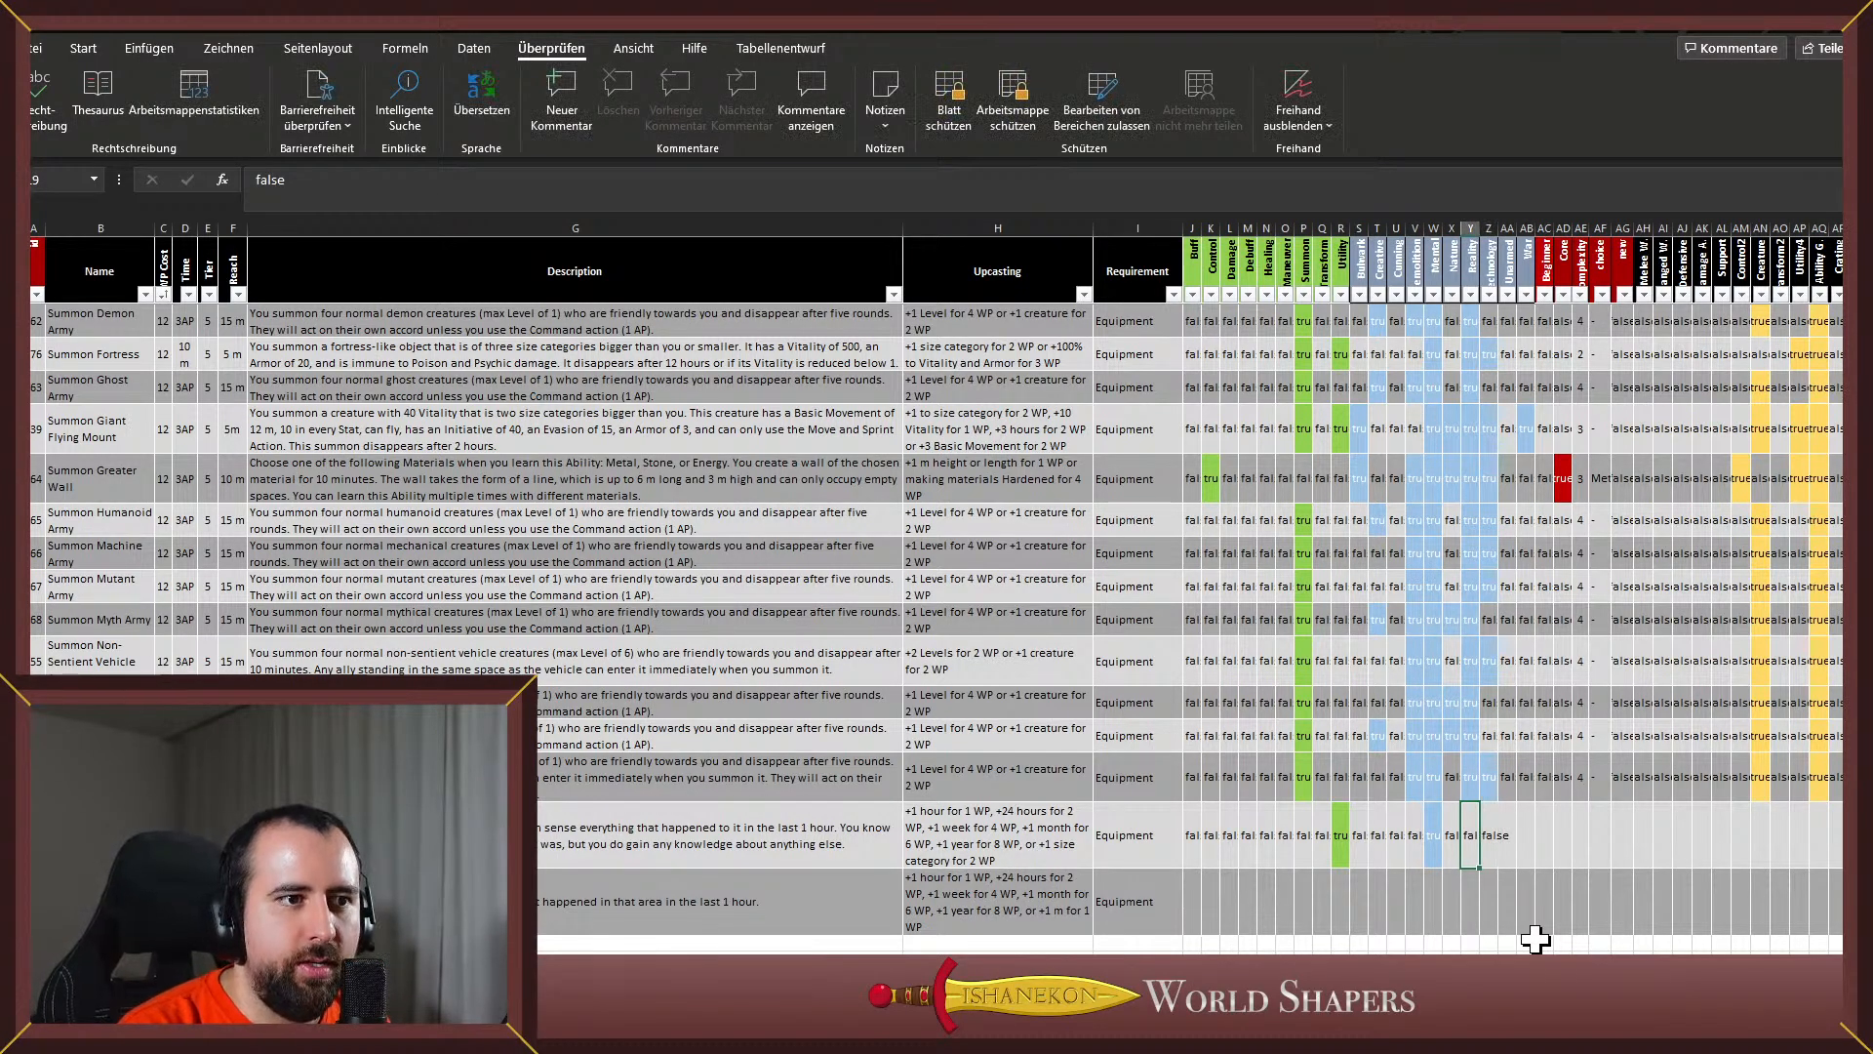
key(Tab)
key(Tab)
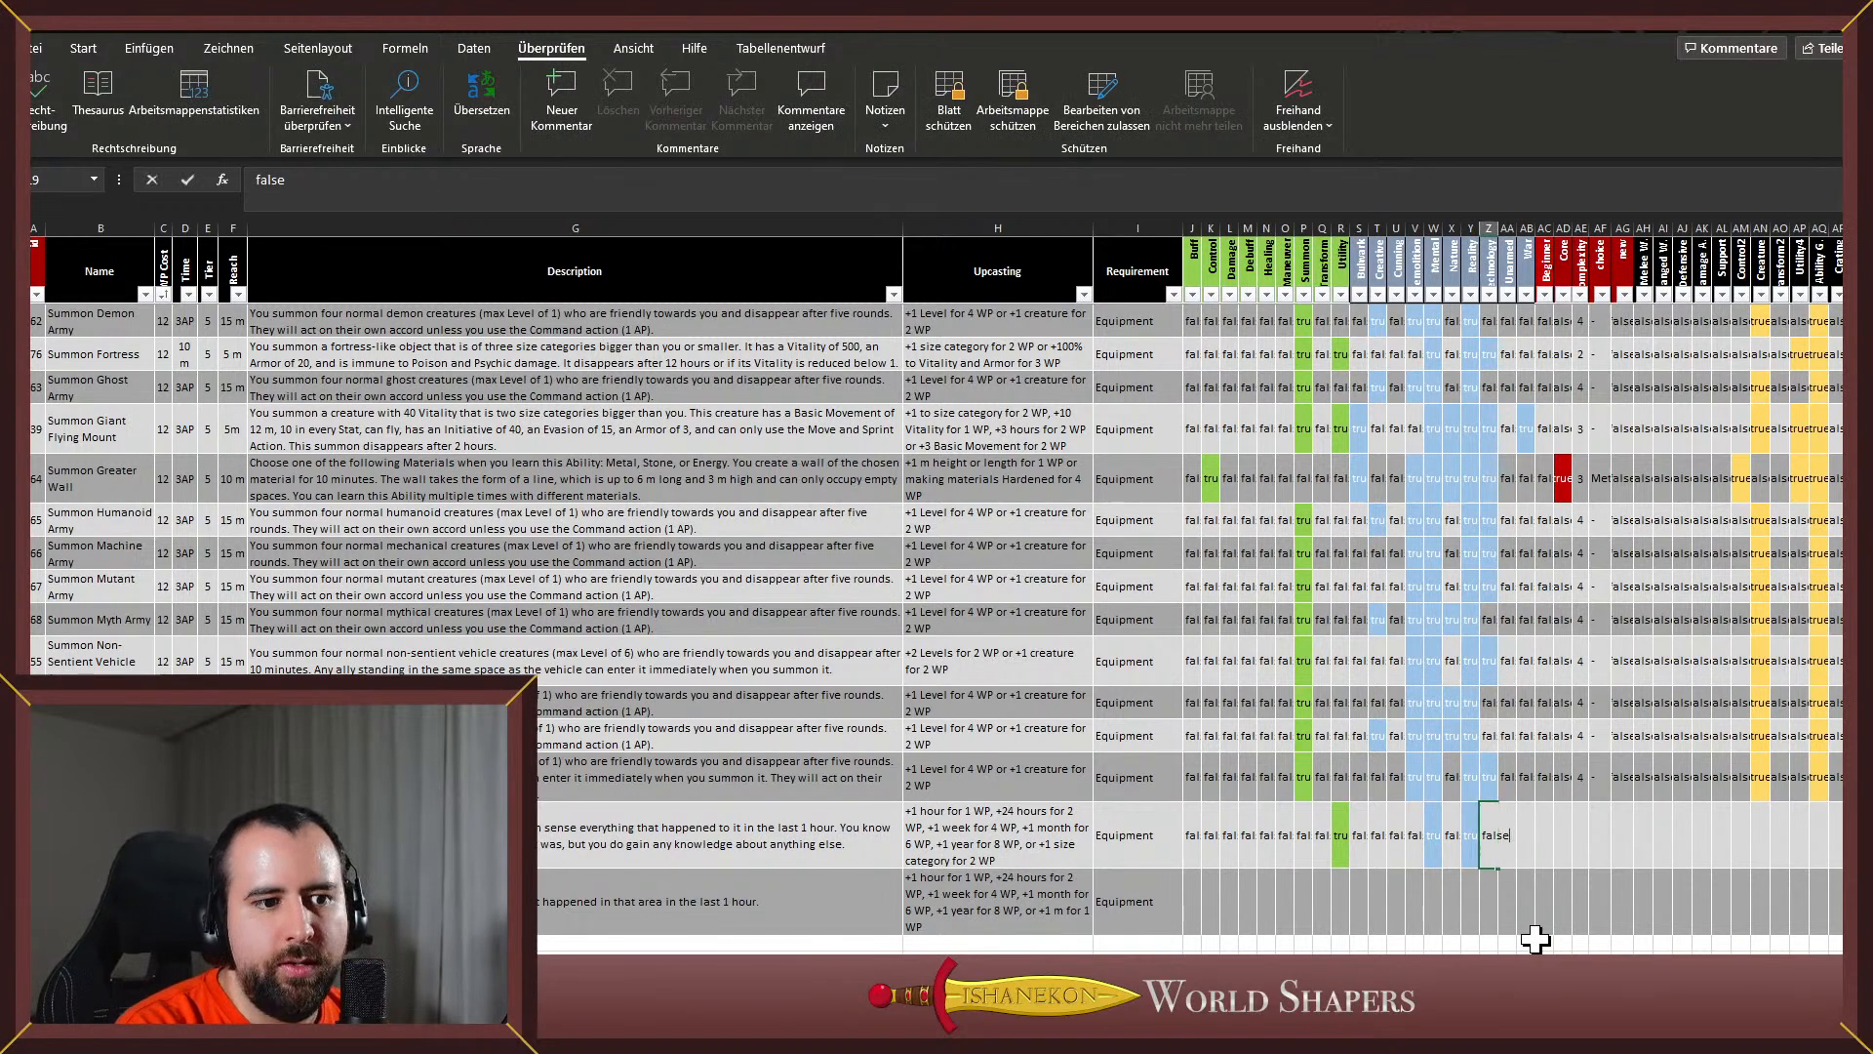
text(false)
key(Tab)
text(false)
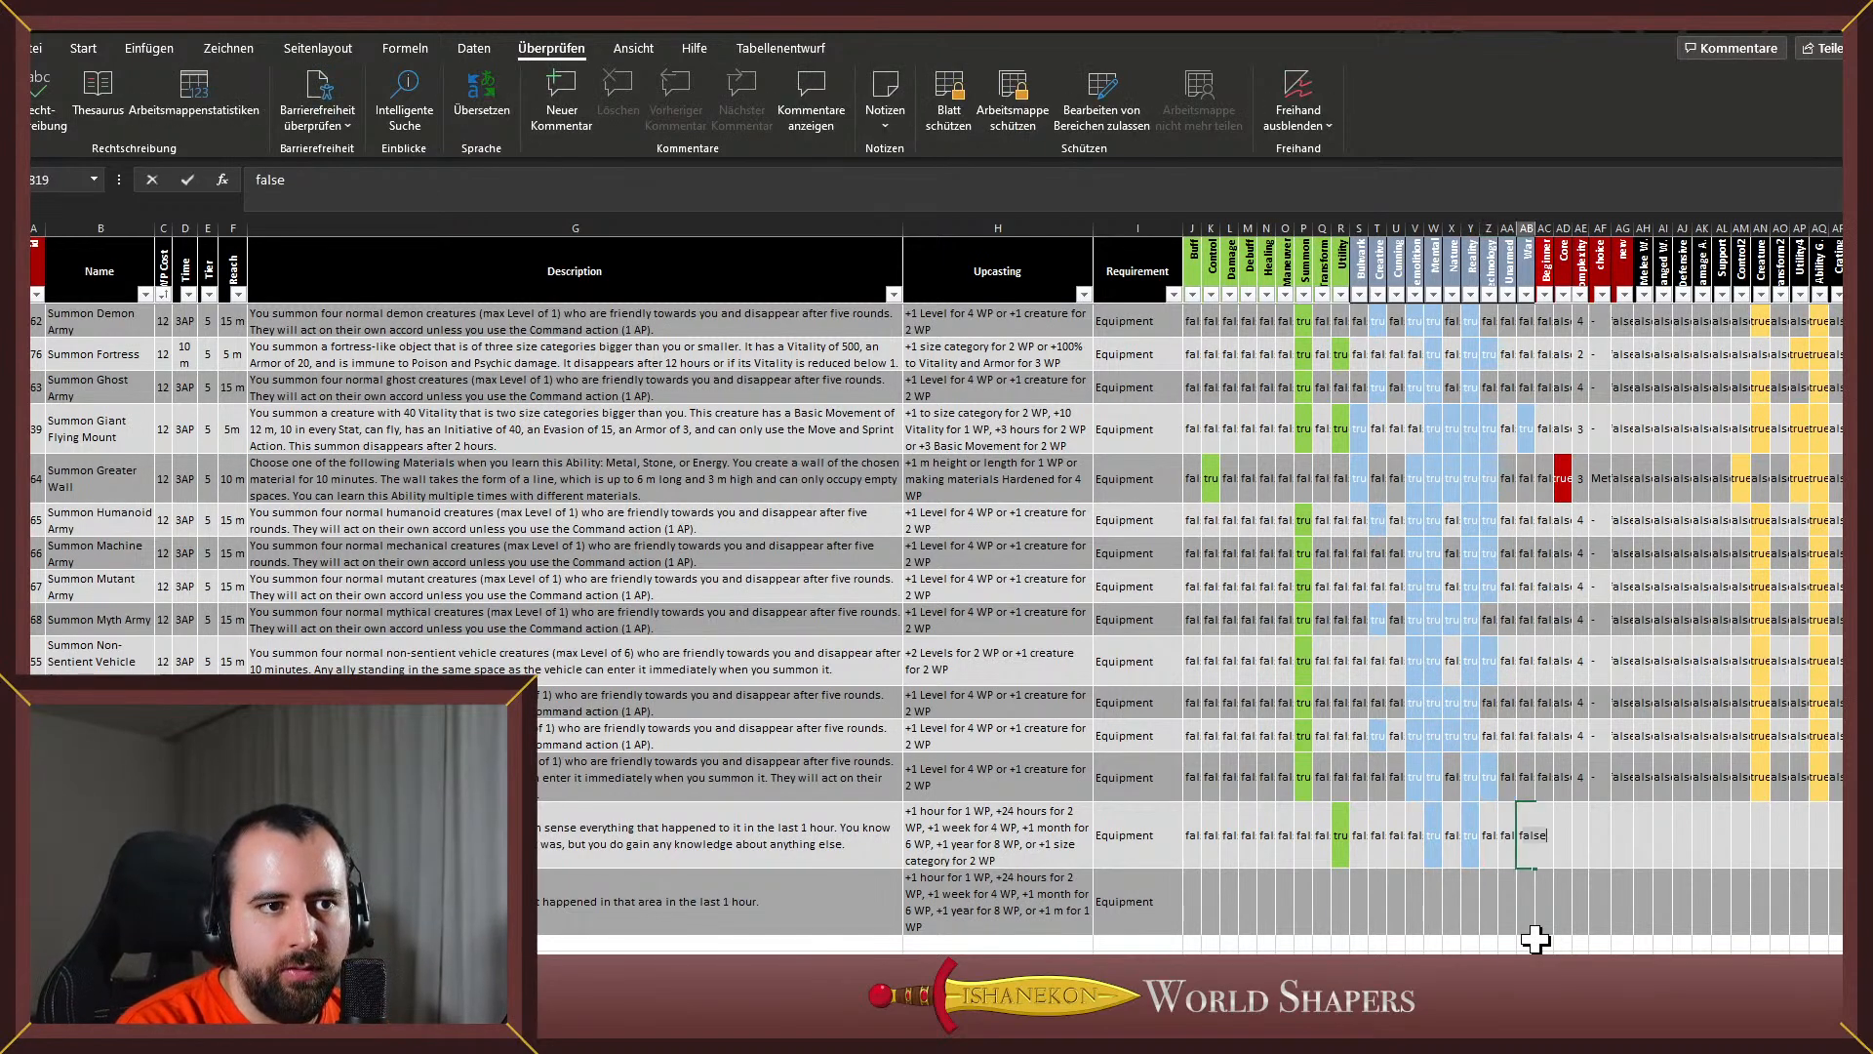
key(Tab)
Set Beginner and Core to false and Complexity to 3 for See Object's Past
text(false)
key(Tab)
text(false)
key(Tab)
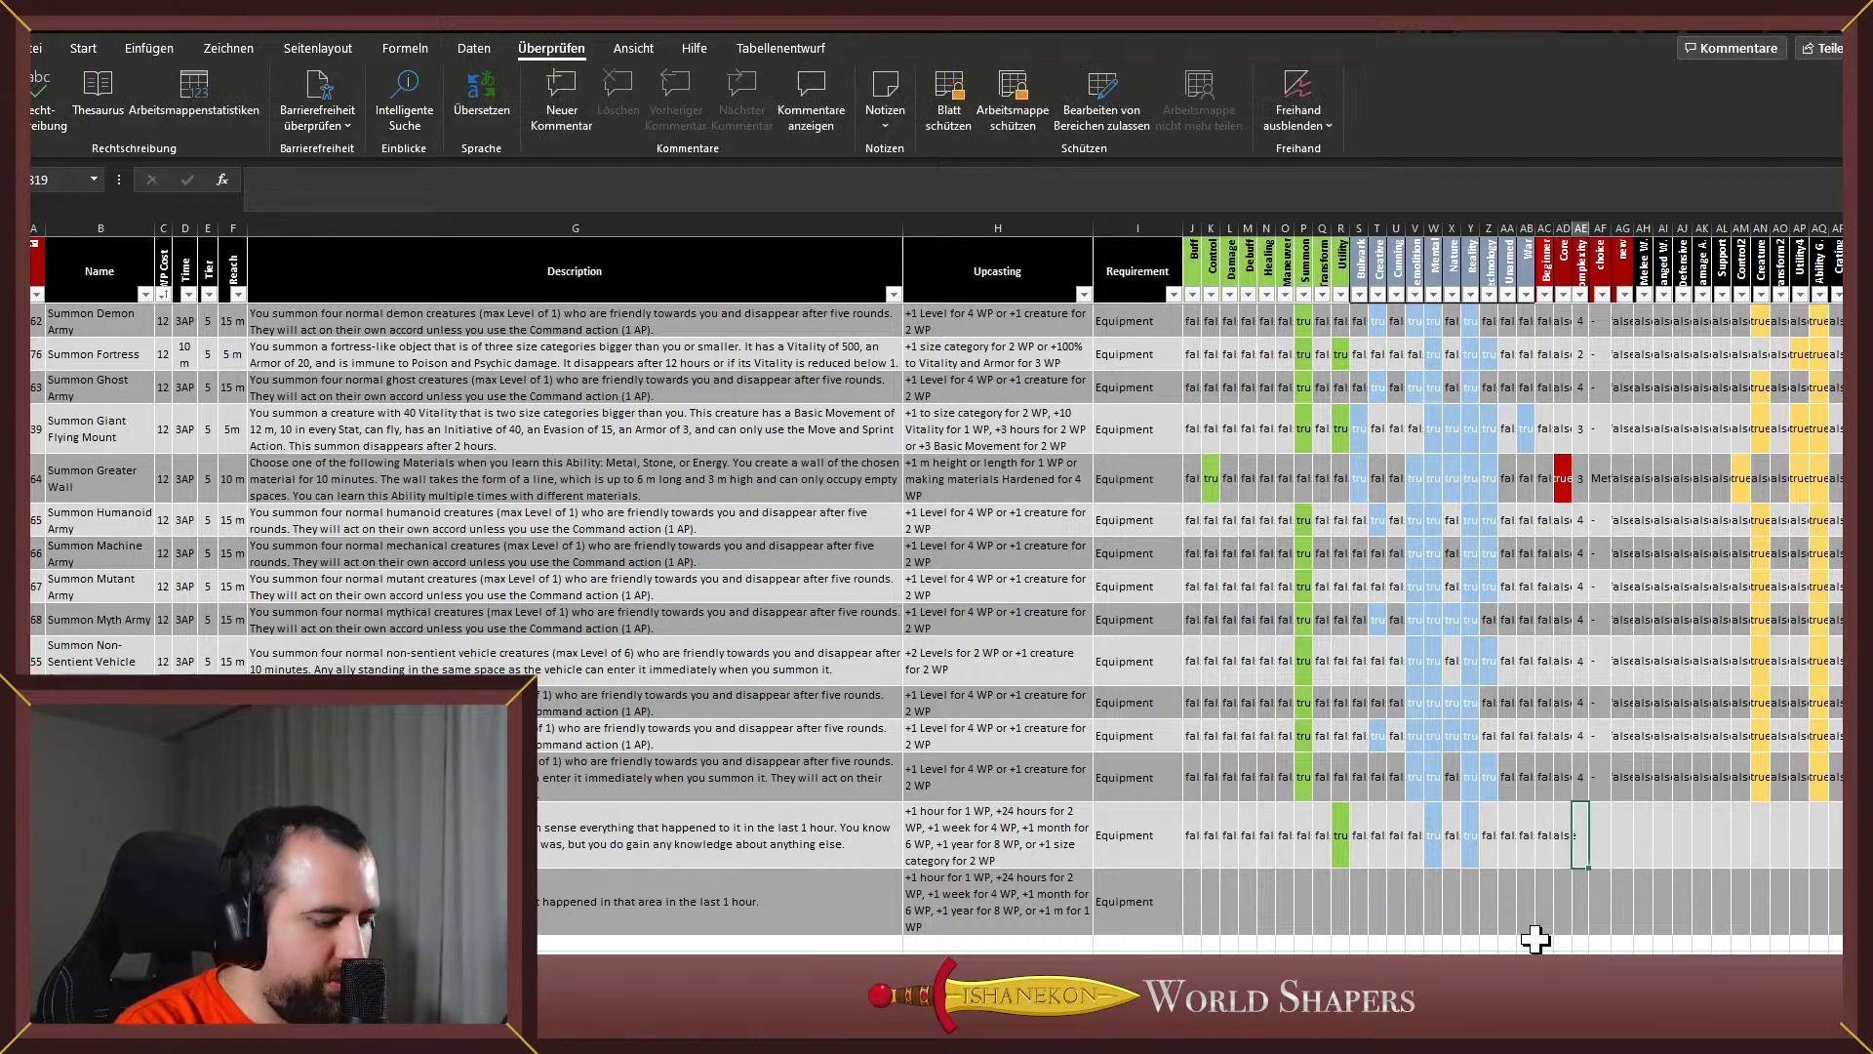
text(3)
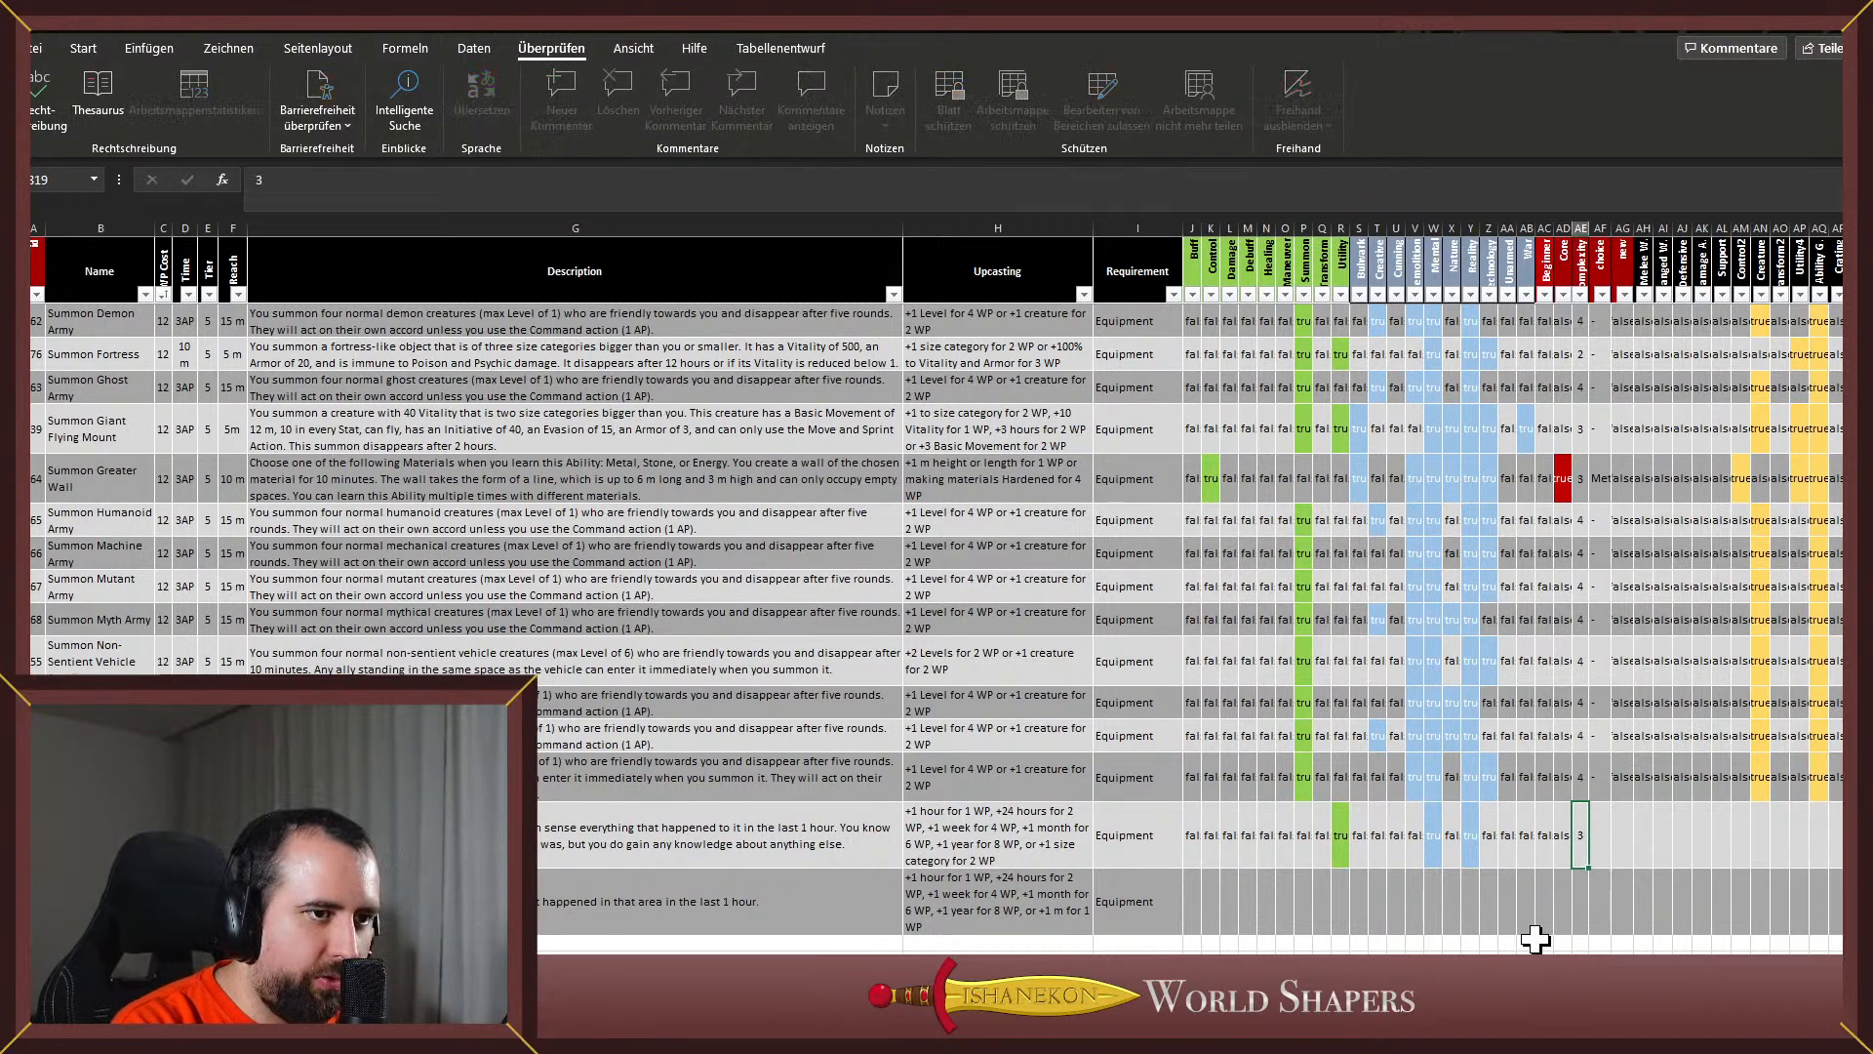
key(Tab)
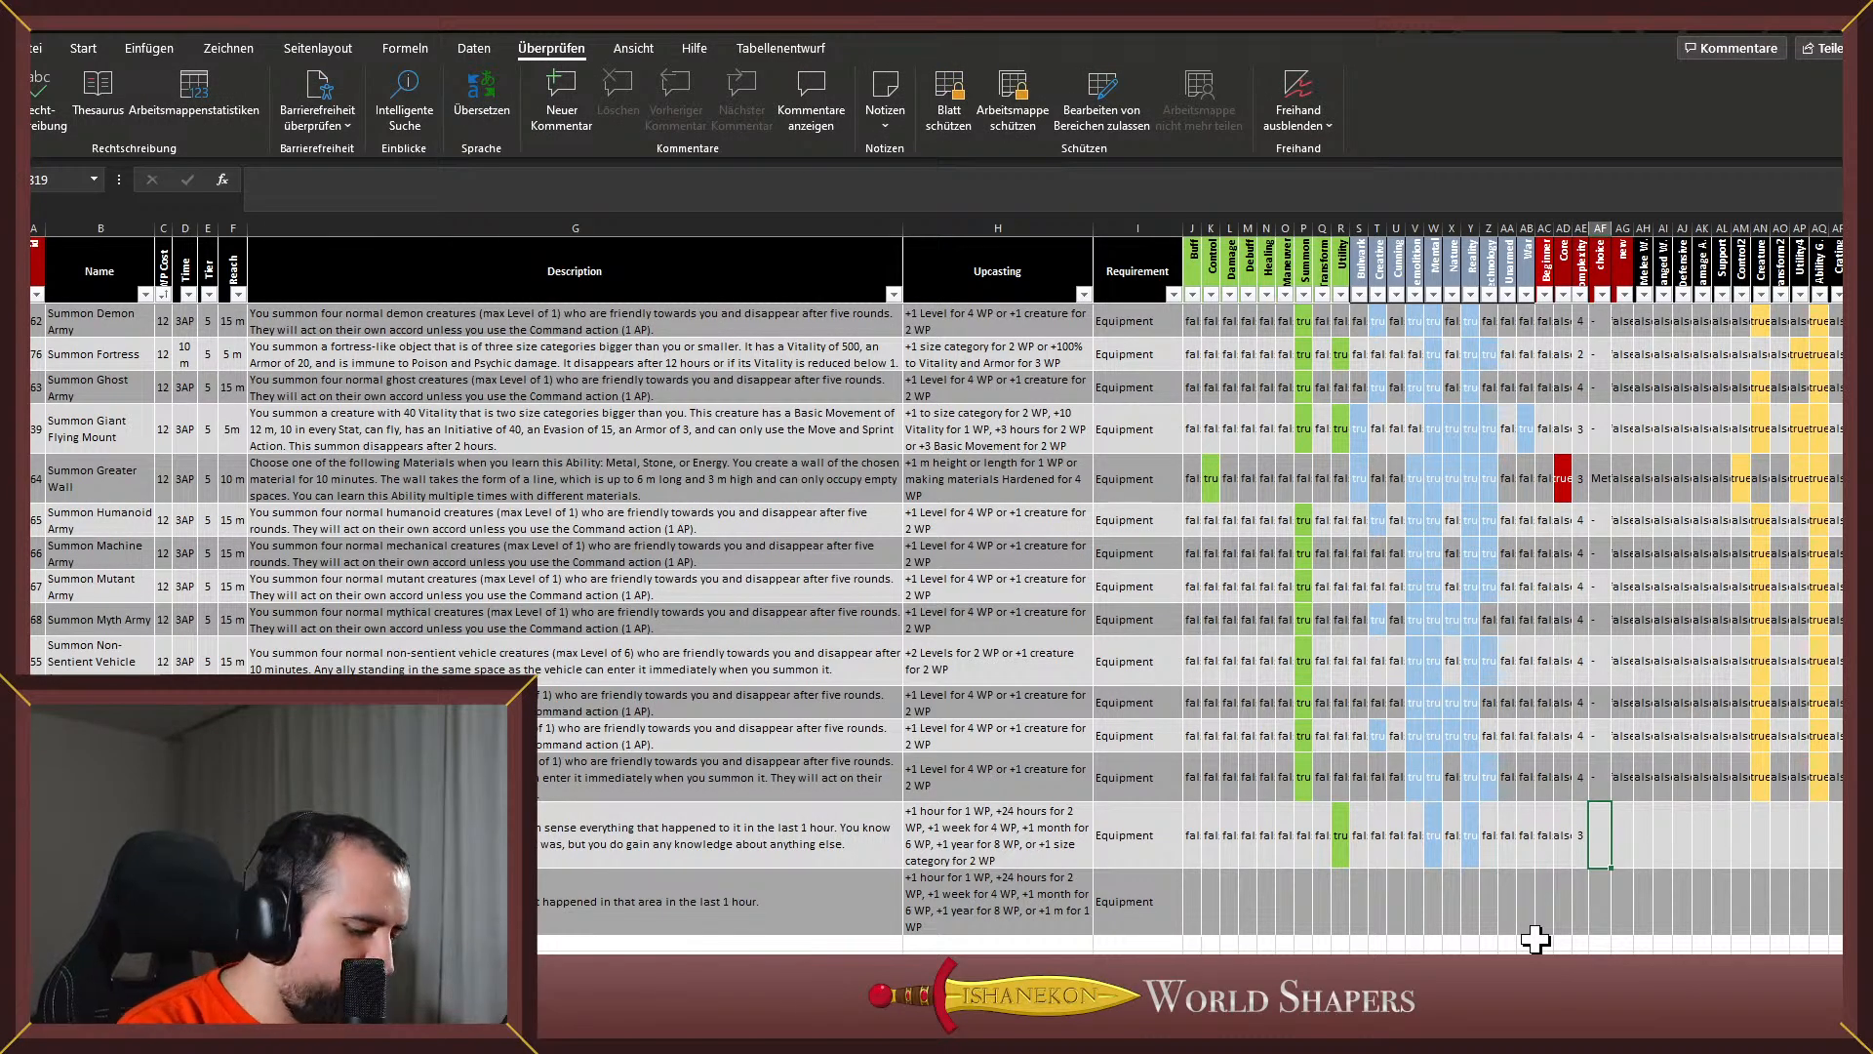
Enter "-" as the choice for See Object's Past and mark it as new with true
text(-)
key(Tab)
text(t)
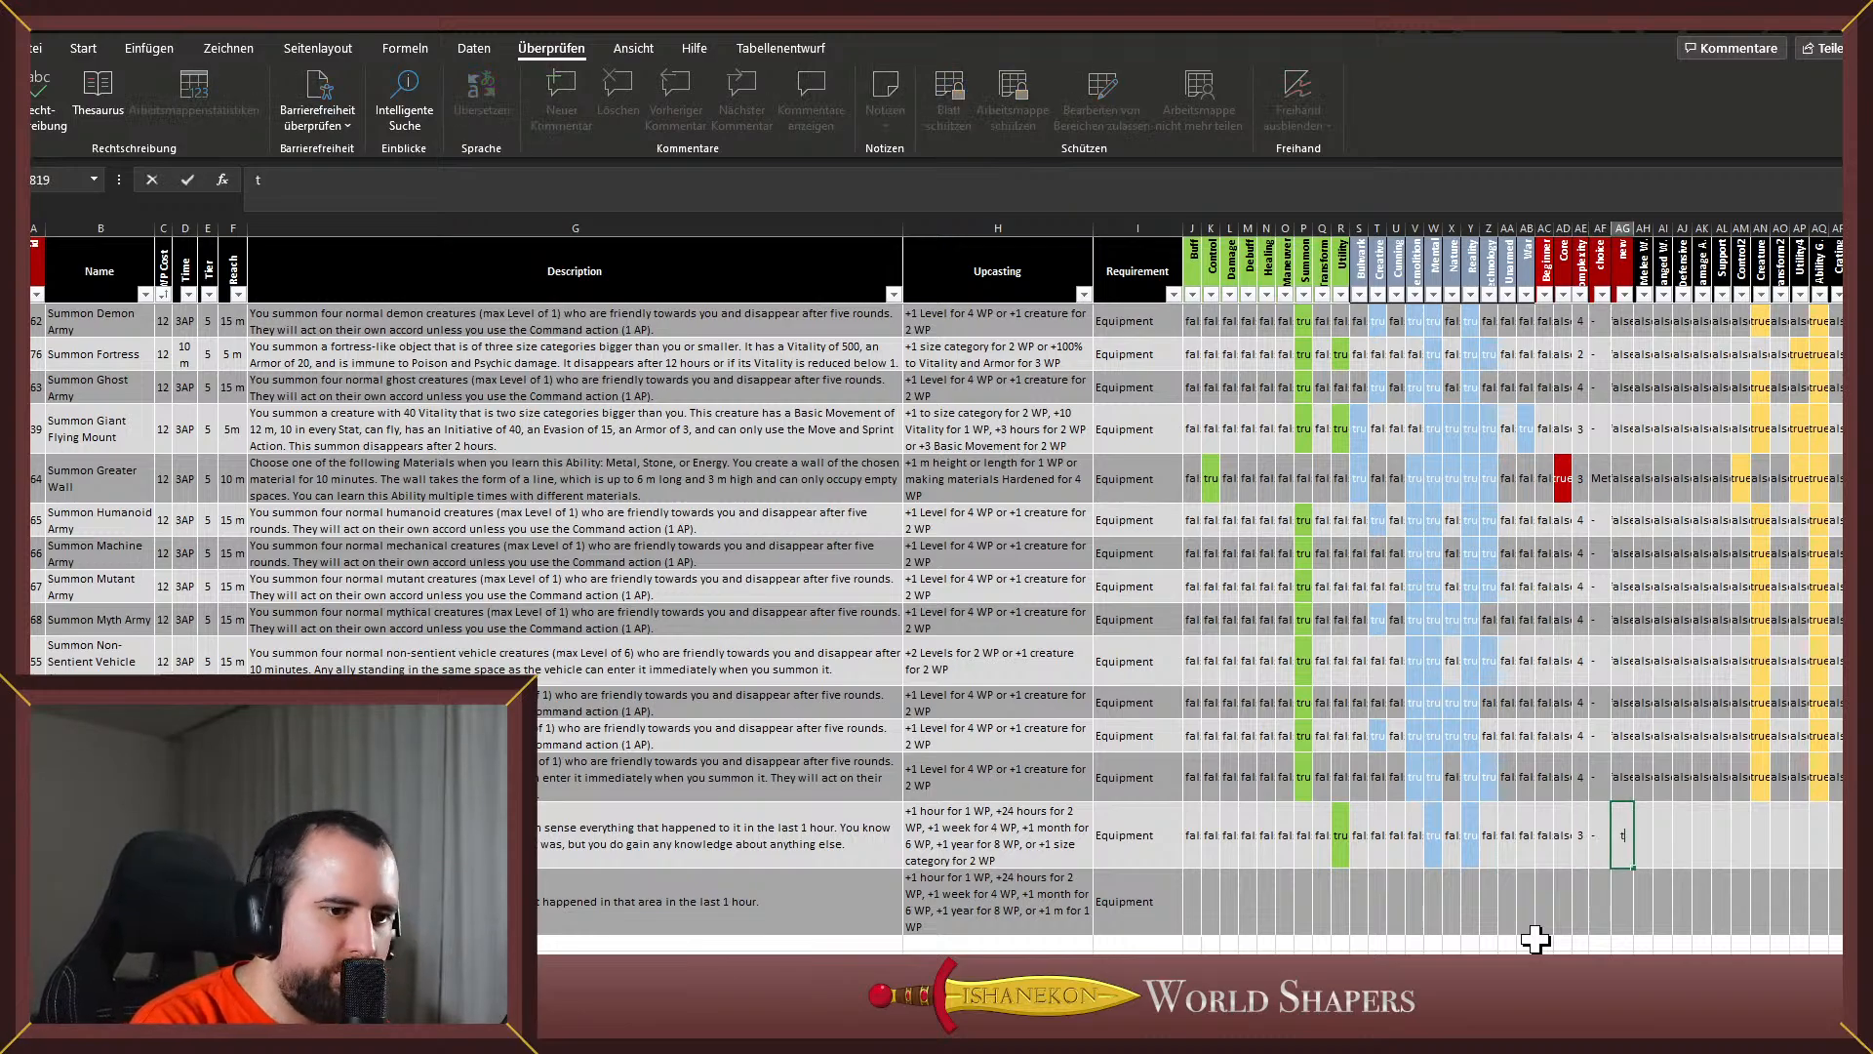
key(Tab)
key(Left)
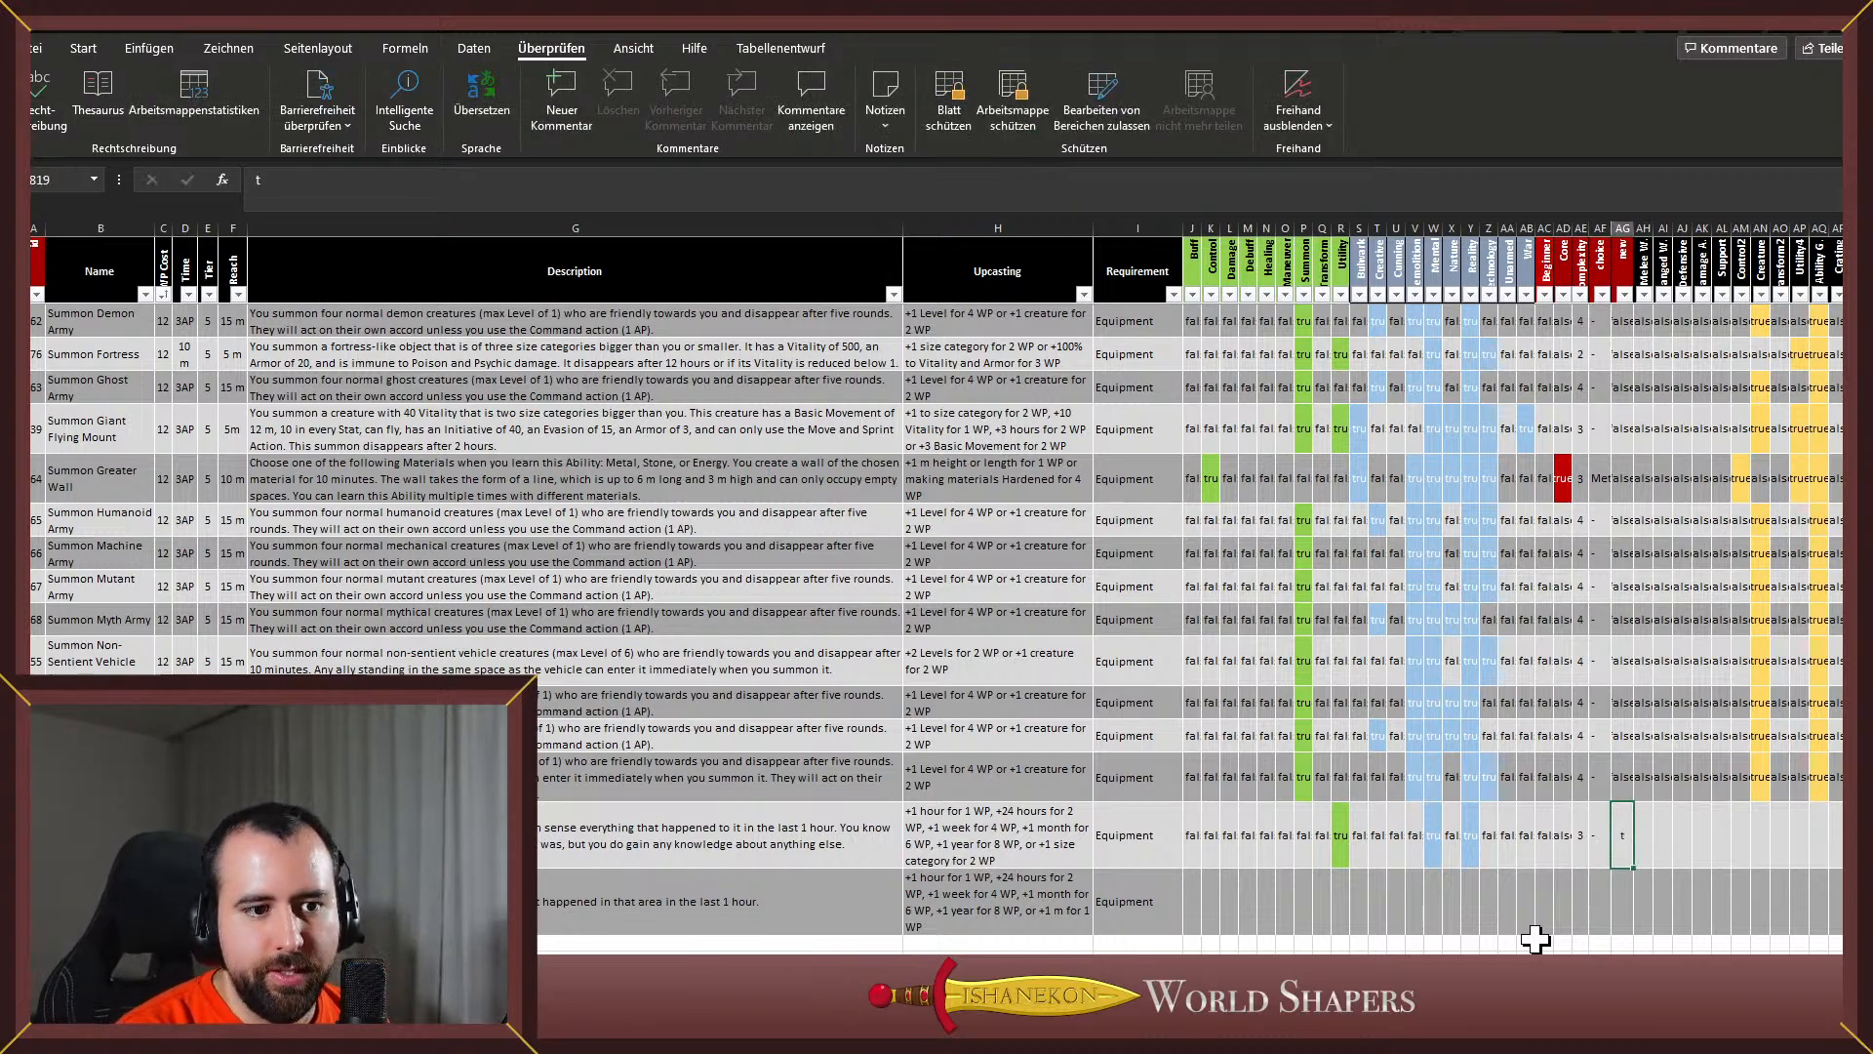
text(true)
key(Tab)
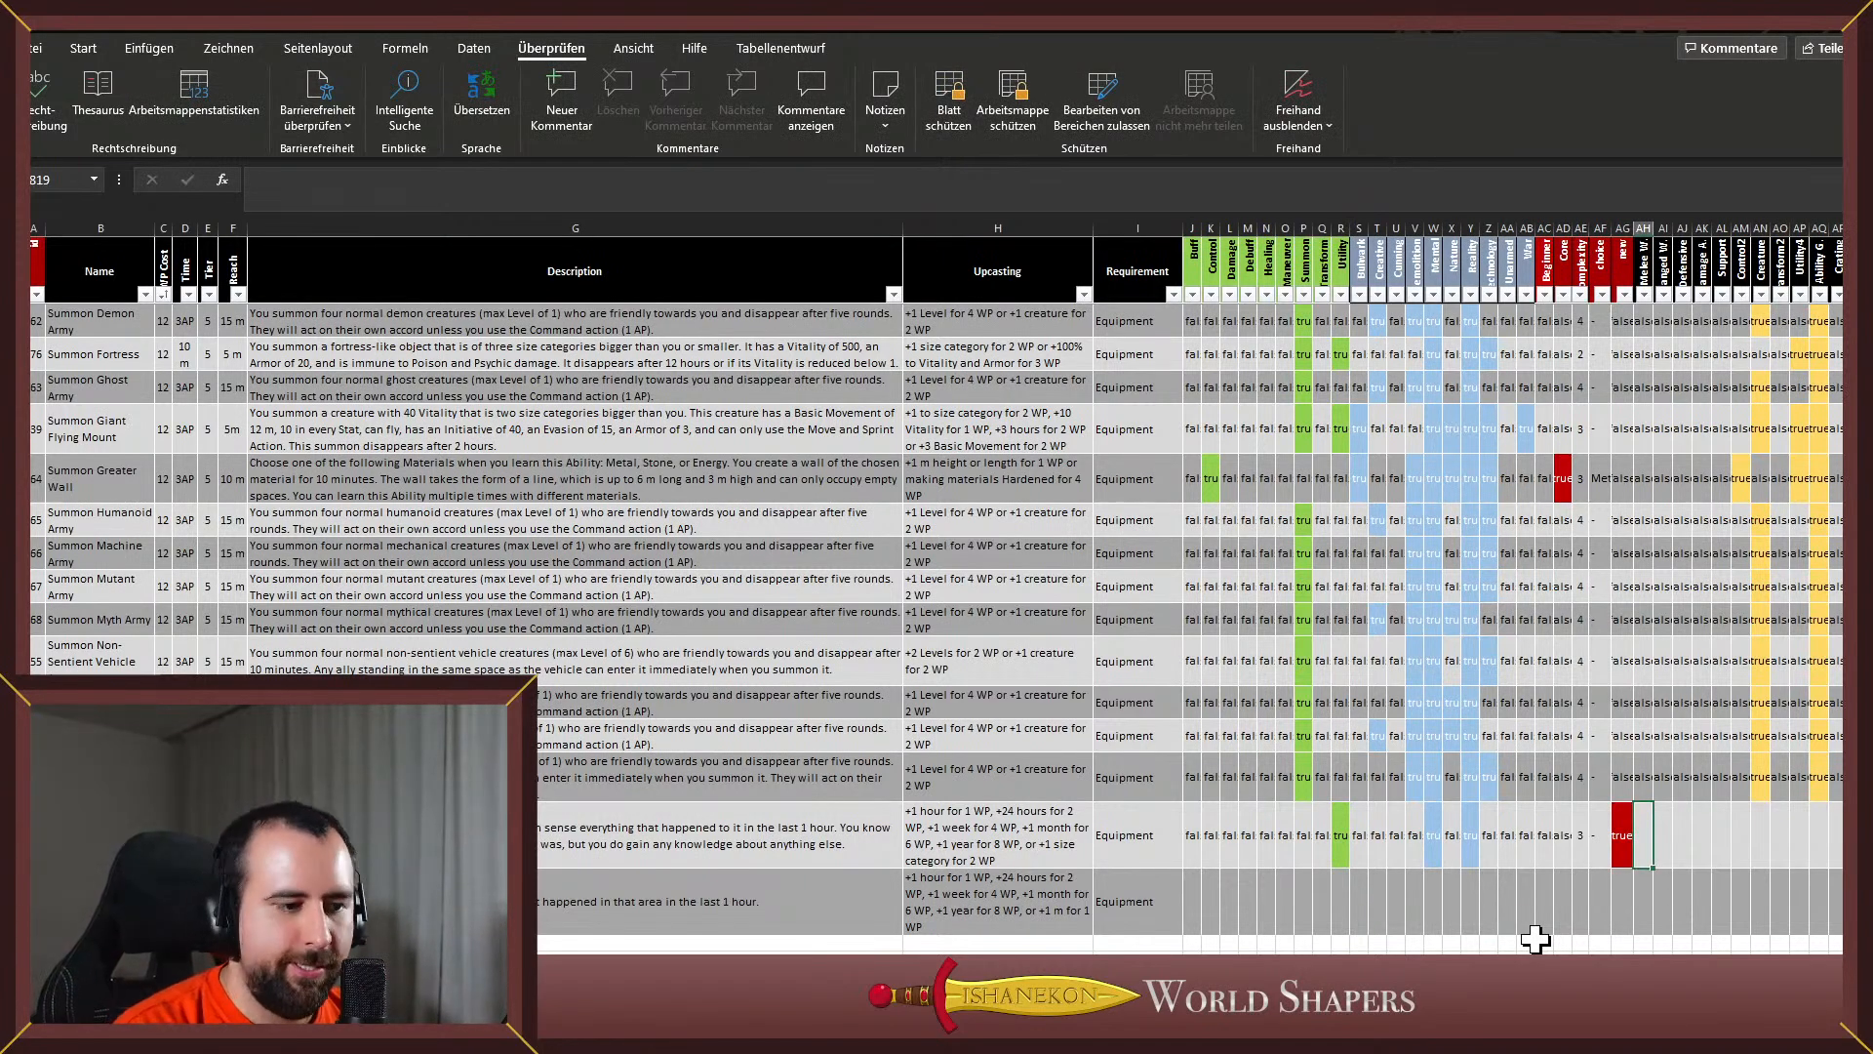
Fill the role columns of See Object's Past with false from Melee Weapon User through Support
text(false)
key(Tab)
text(false)
key(Tab)
text(false)
key(Tab)
text(false)
key(Tab)
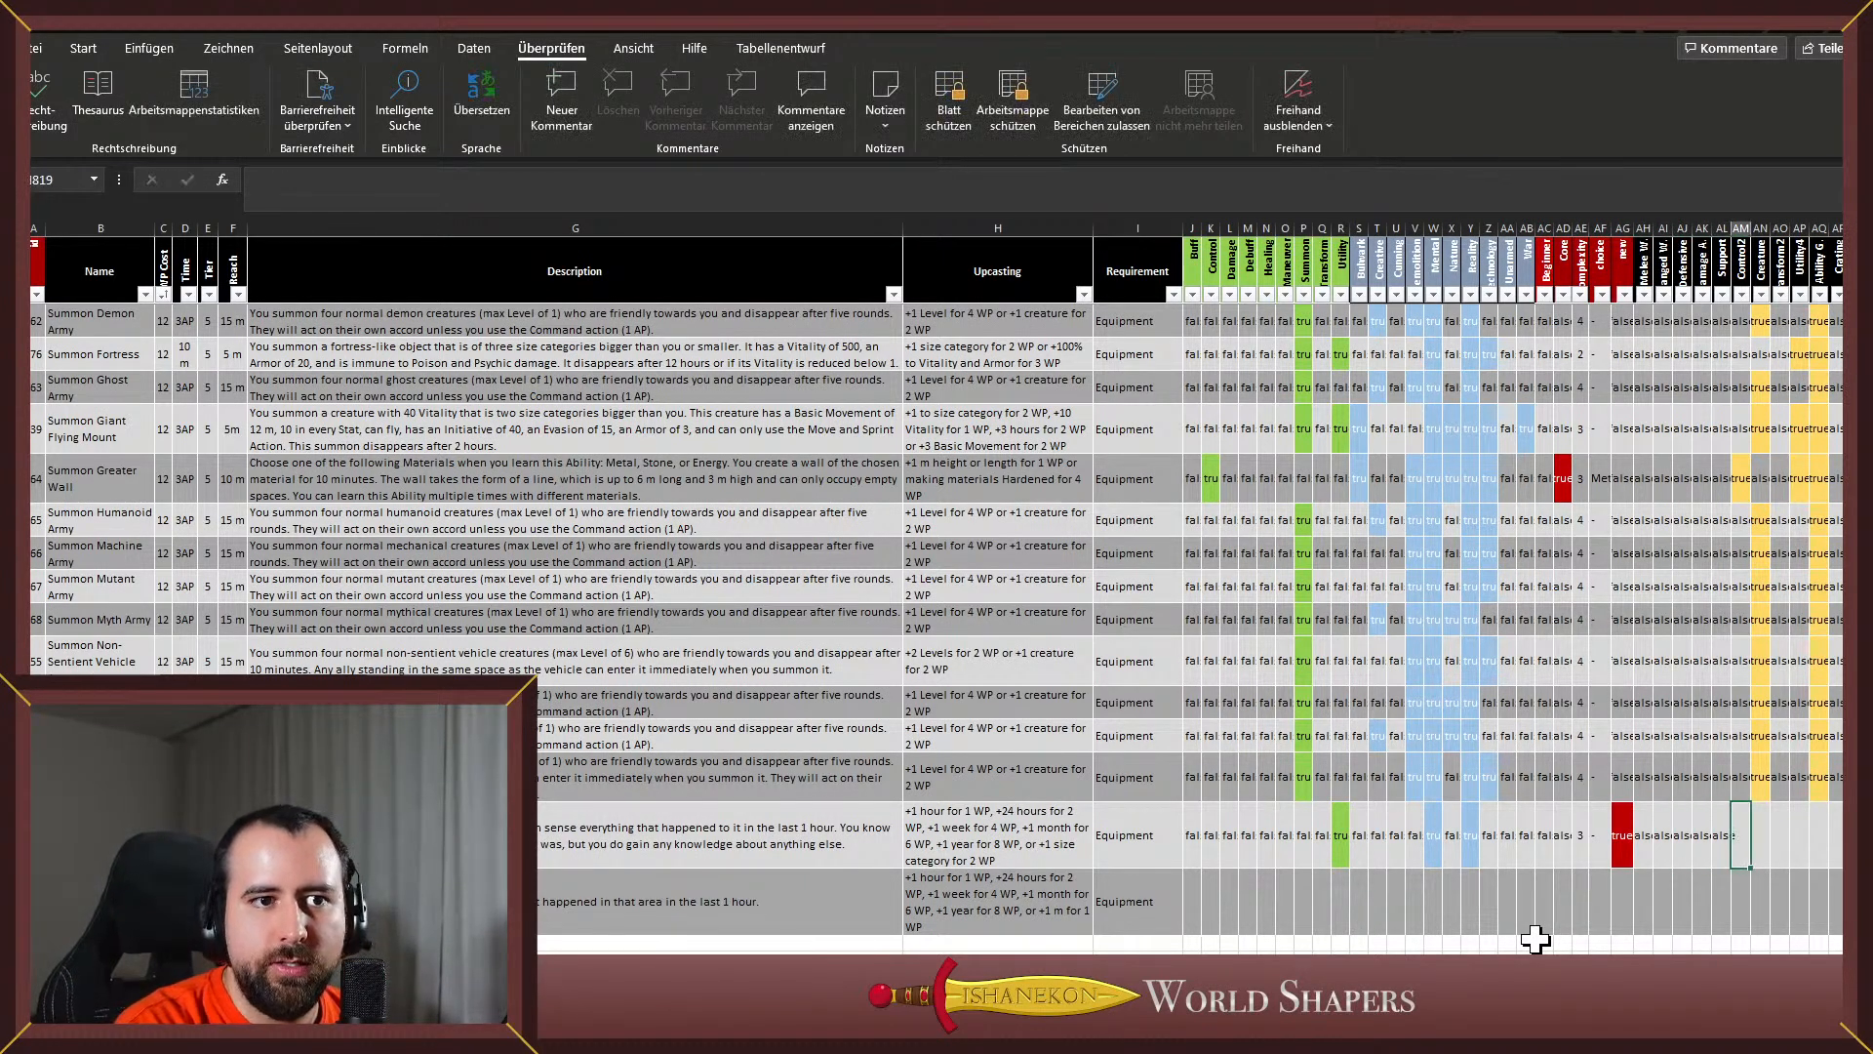
Set Control, Creature and Transform roles to false, Utility and Ability Generalist to true, and Crafting to false for See Object's Past
text(false)
key(Tab)
text(false)
key(Tab)
text(false)
key(Tab)
text(true)
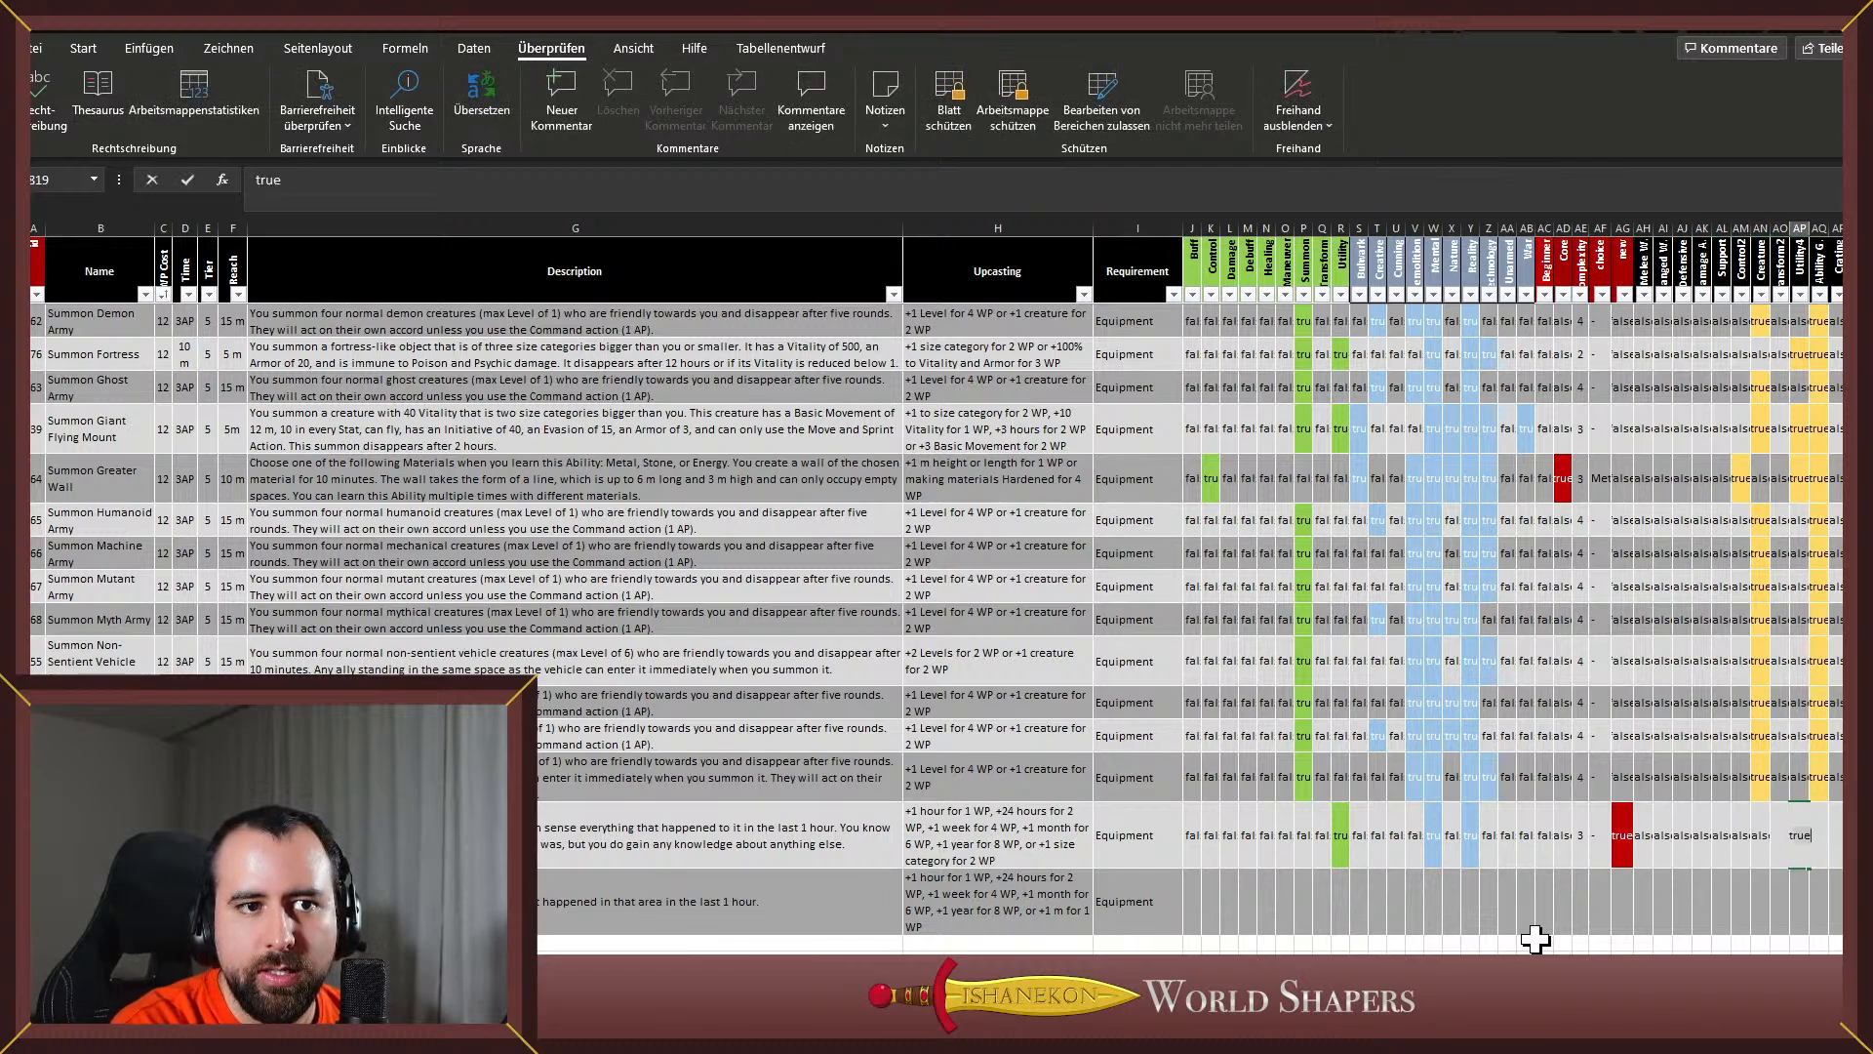
key(Tab)
text(true)
key(Tab)
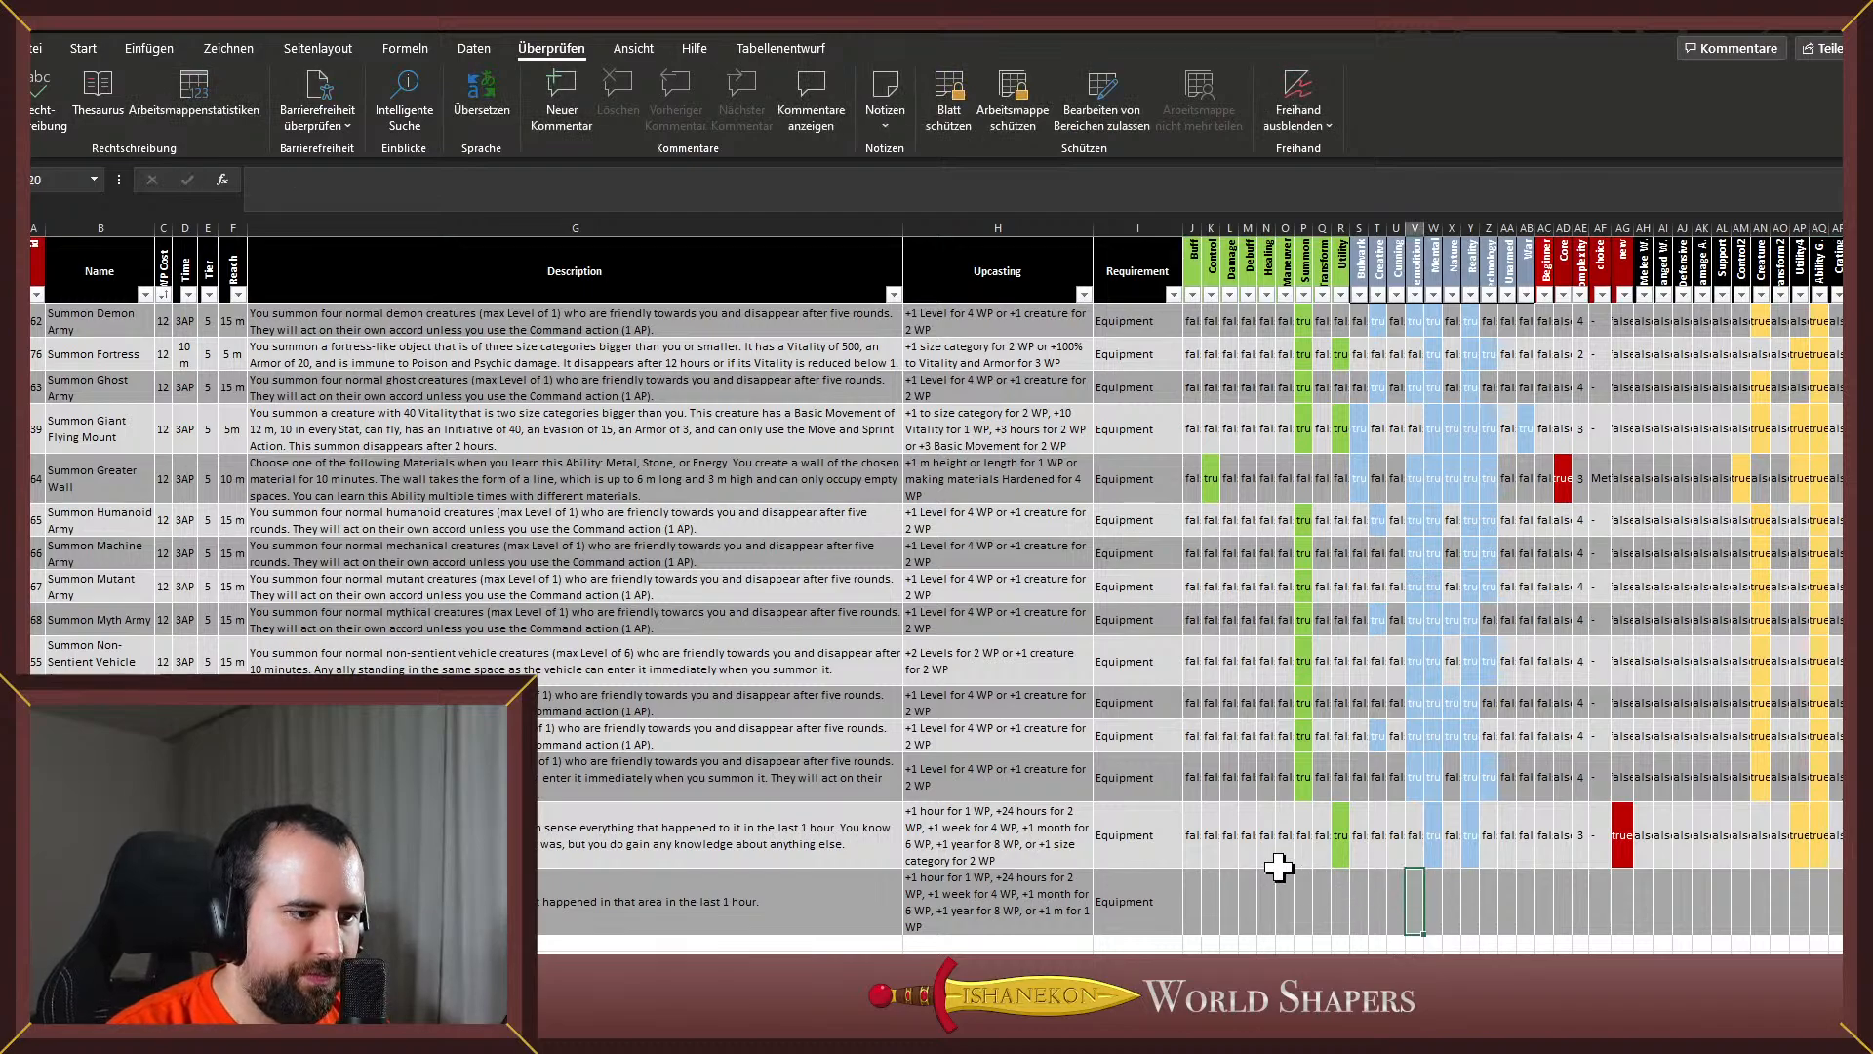
Copy the category, archetype, complexity and role values of See Object's Past into the same columns of See Areas Past
click(1187, 829)
shift+click(1833, 829)
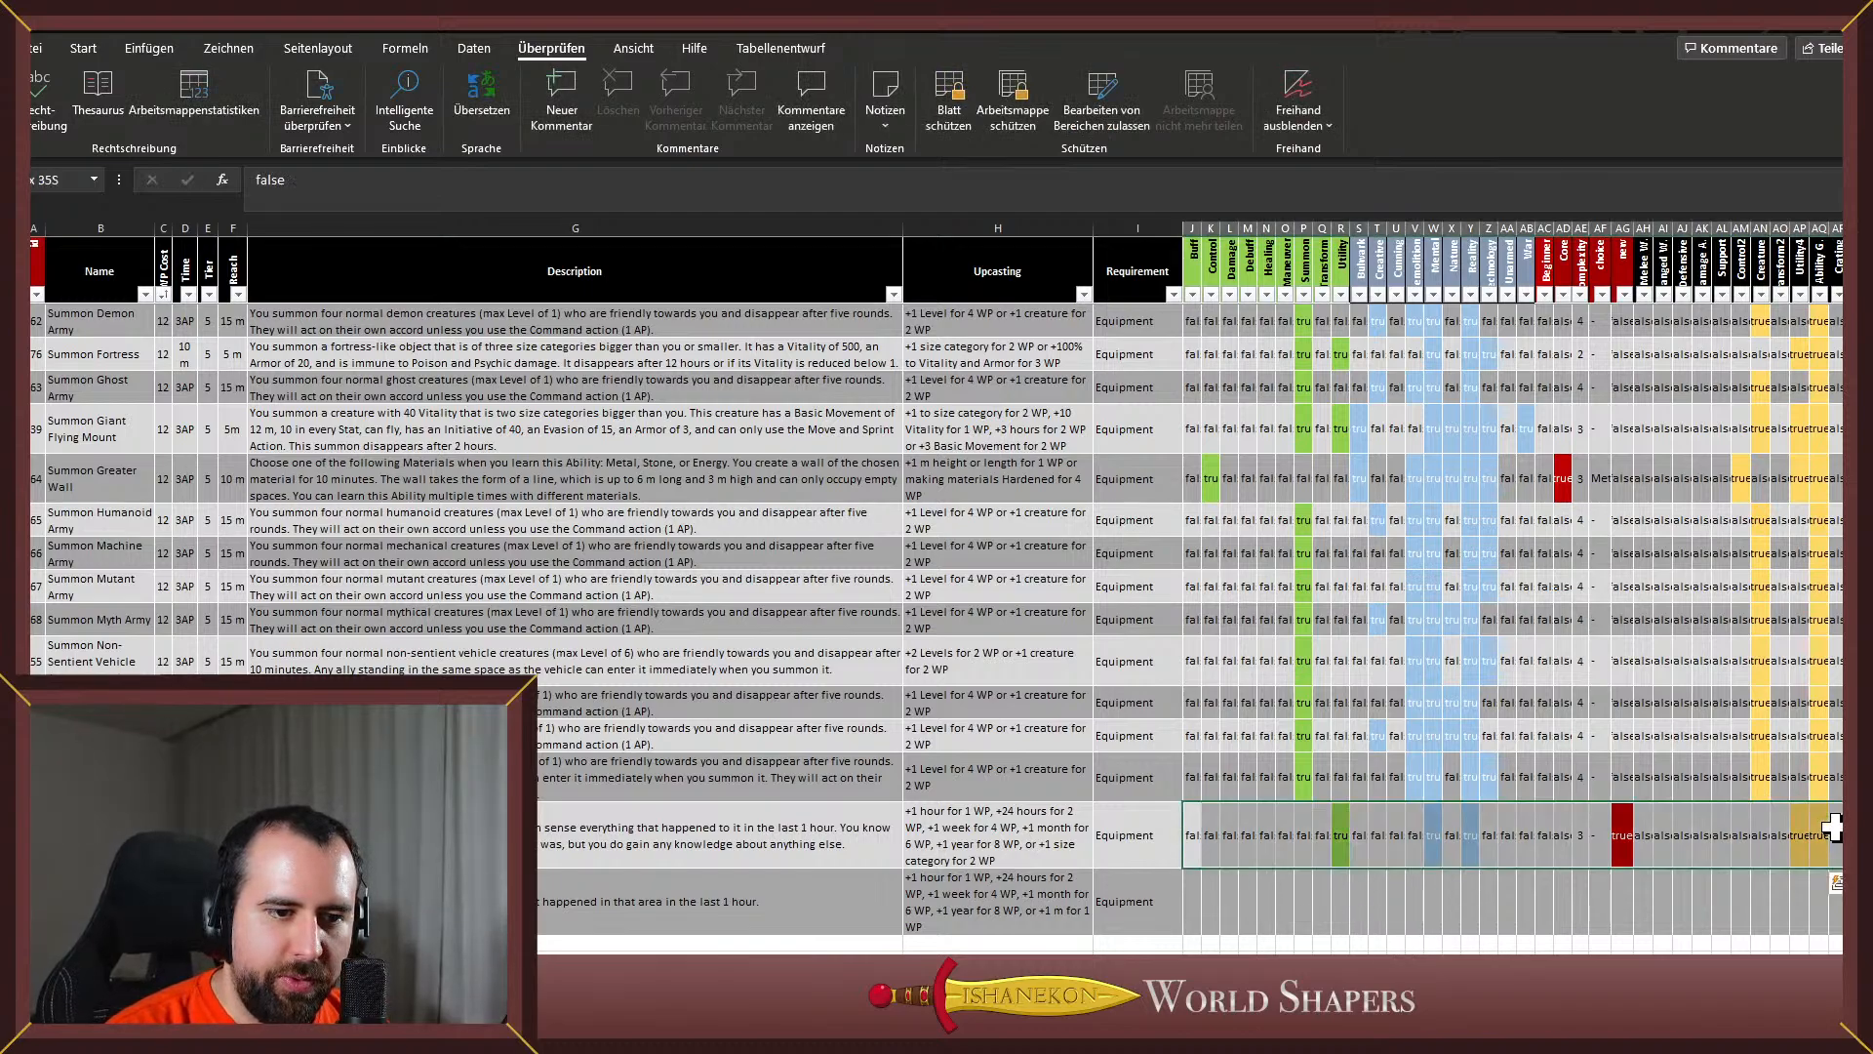
key(ctrl+c)
click(1200, 912)
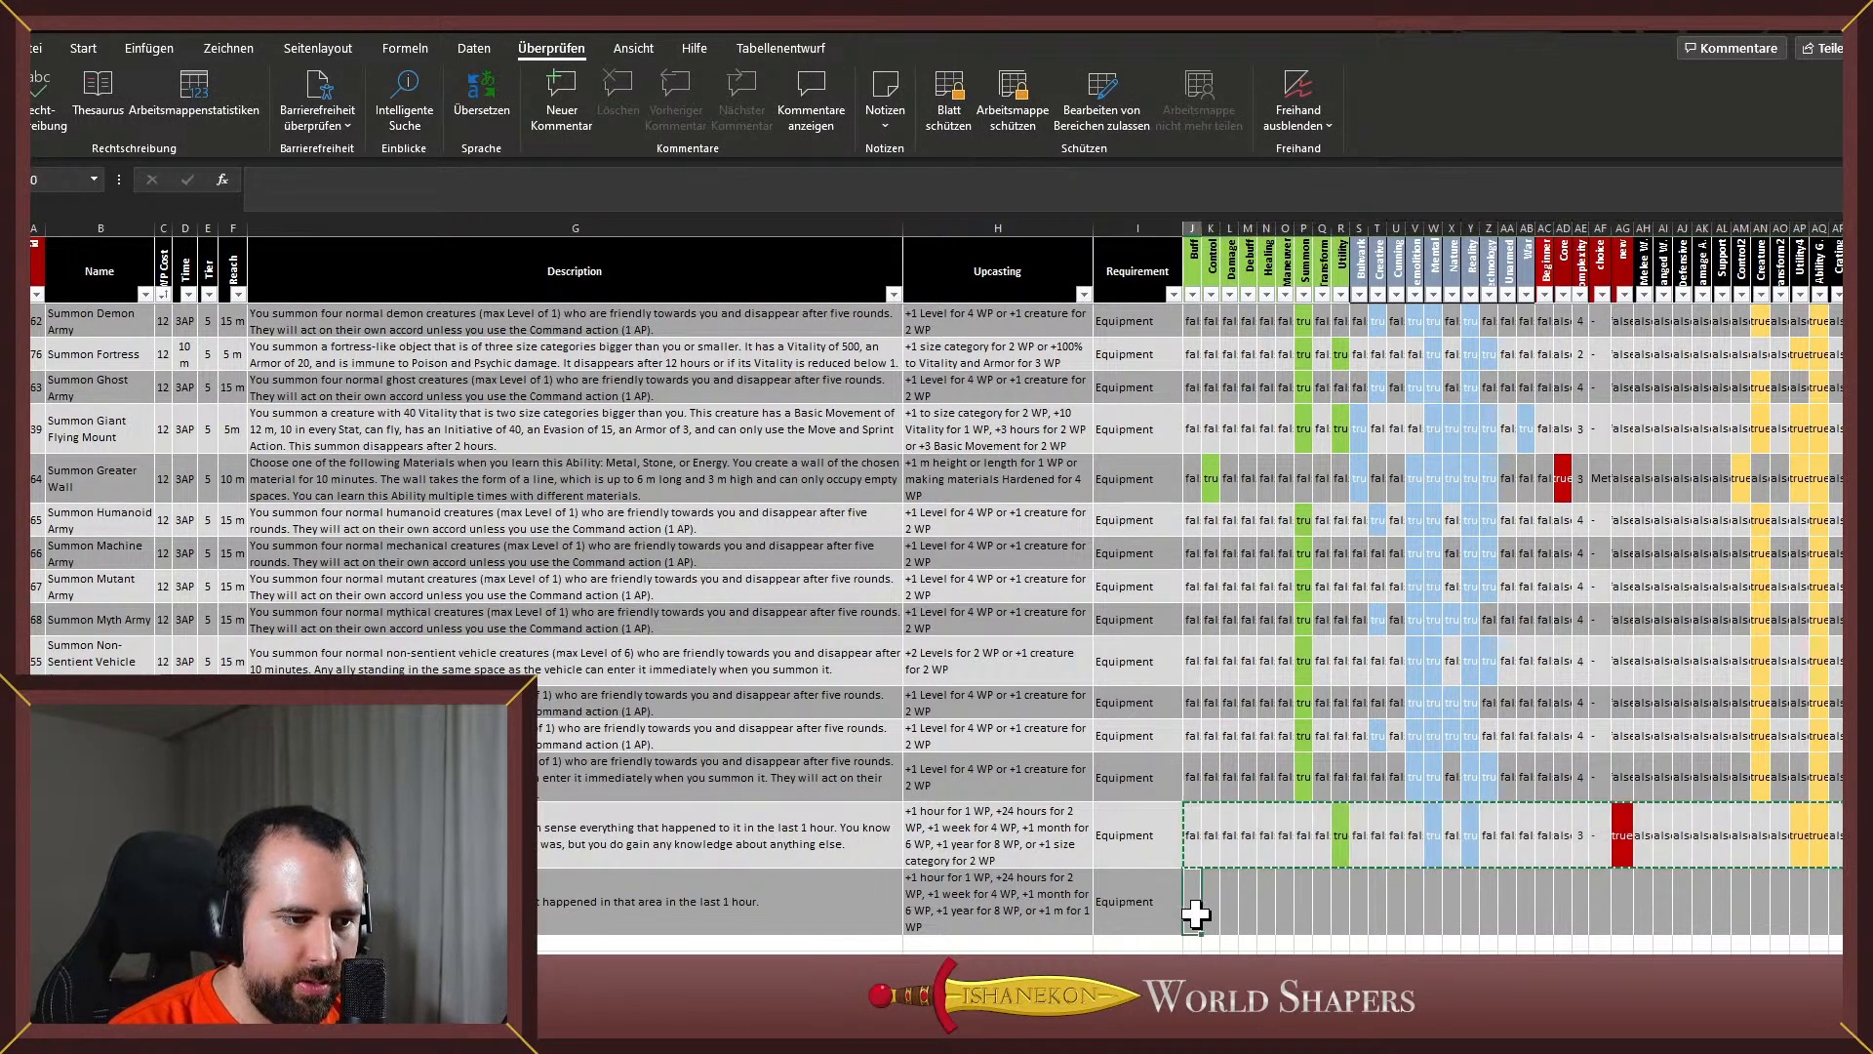
key(ctrl+v)
click(1817, 949)
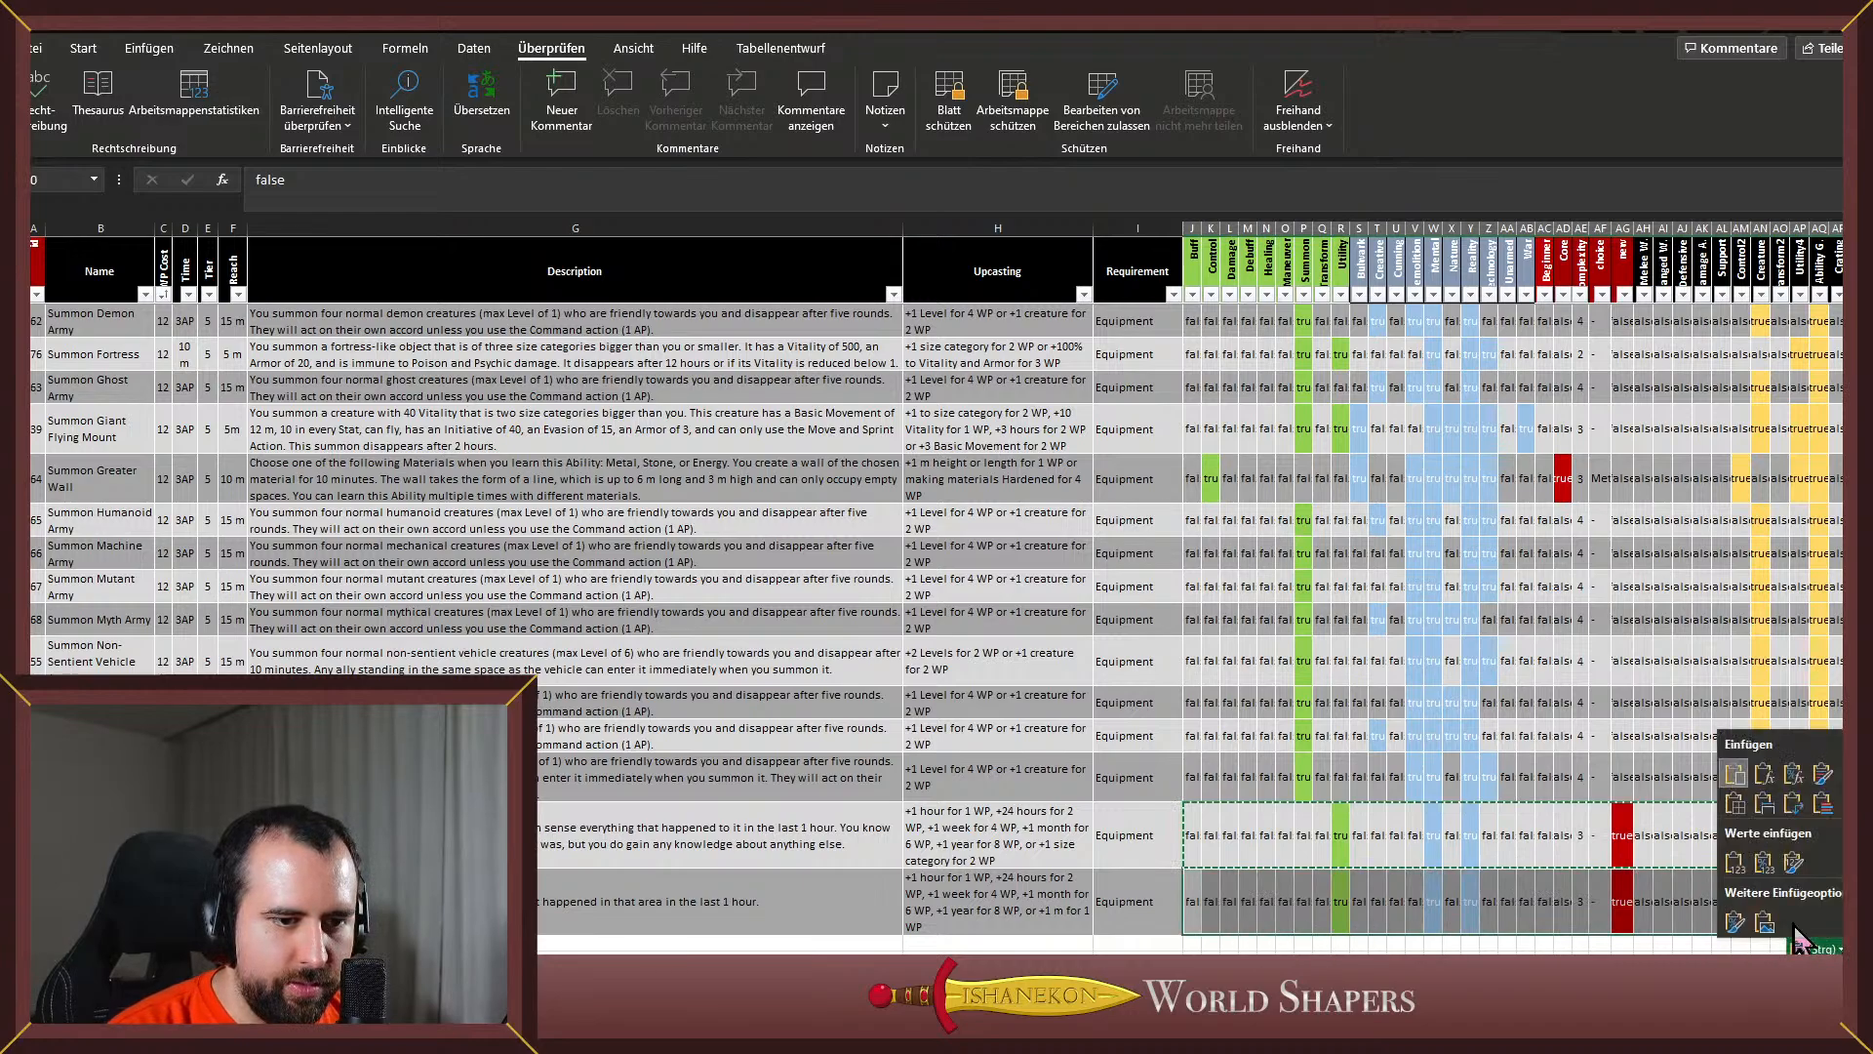
click(1743, 869)
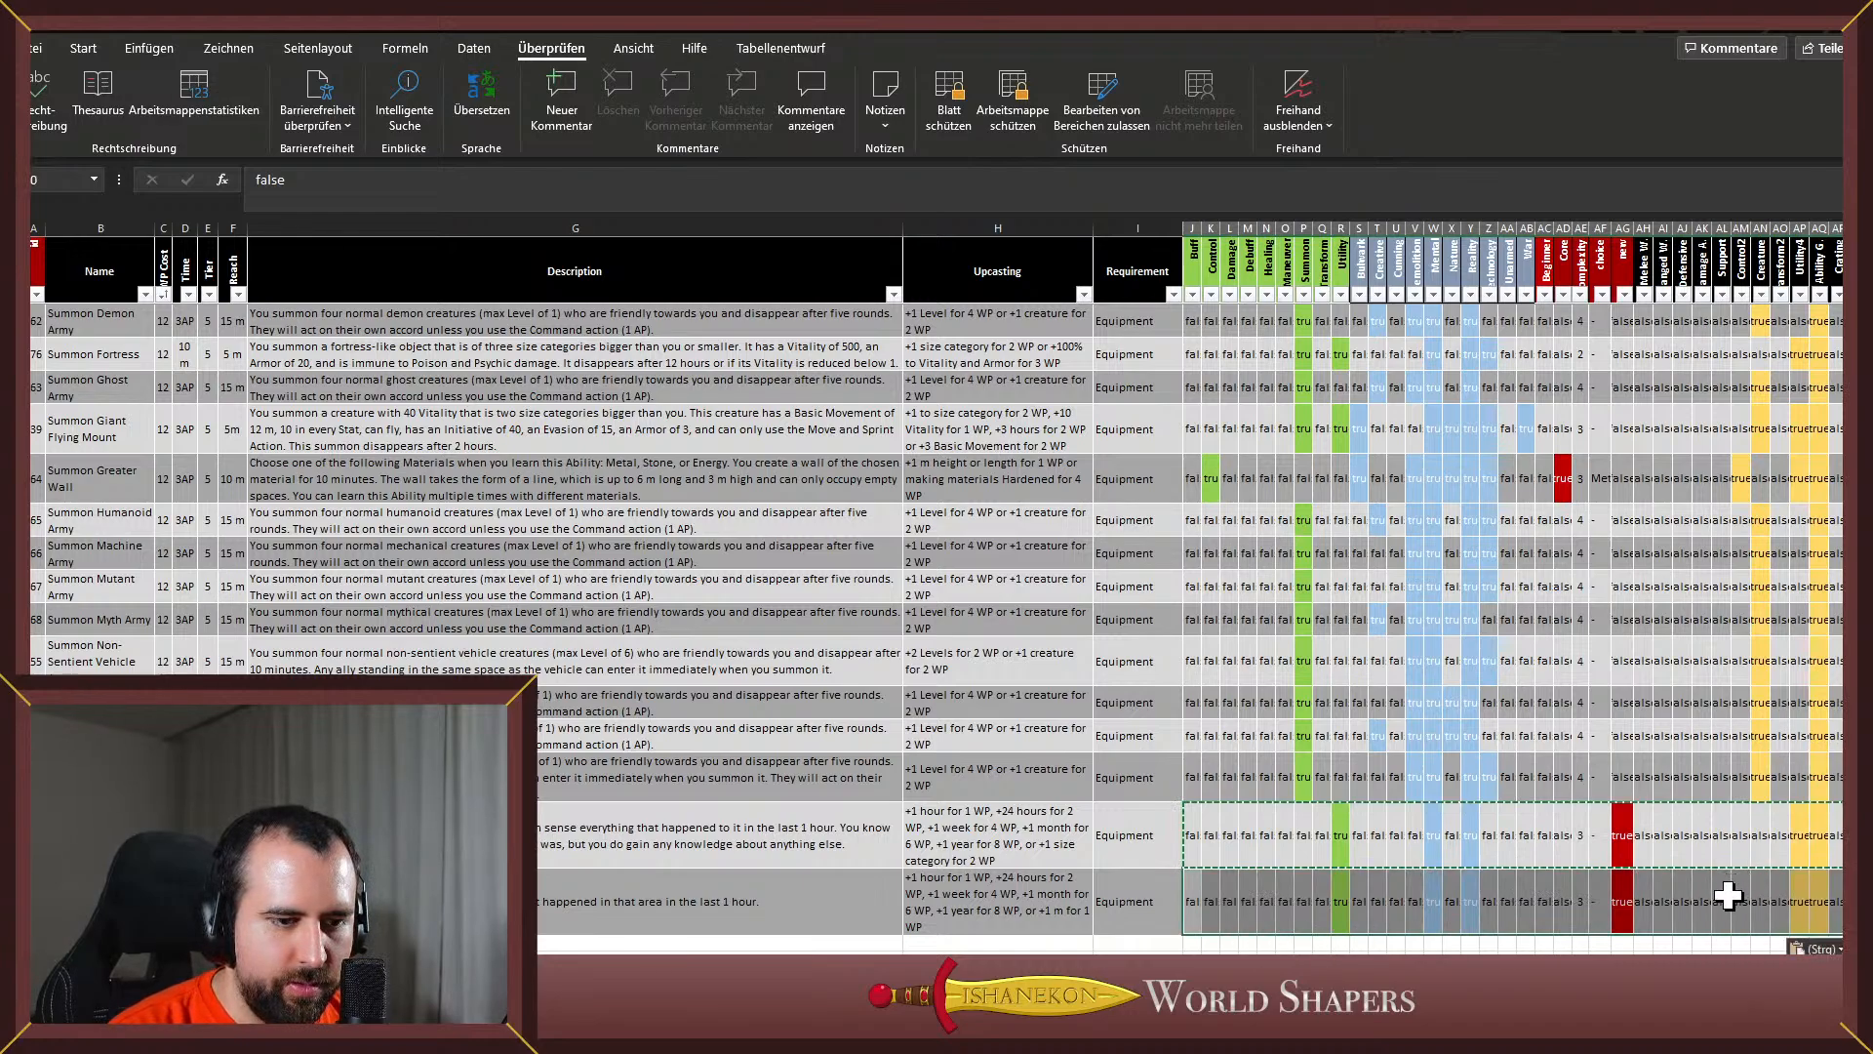
click(1801, 949)
click(919, 897)
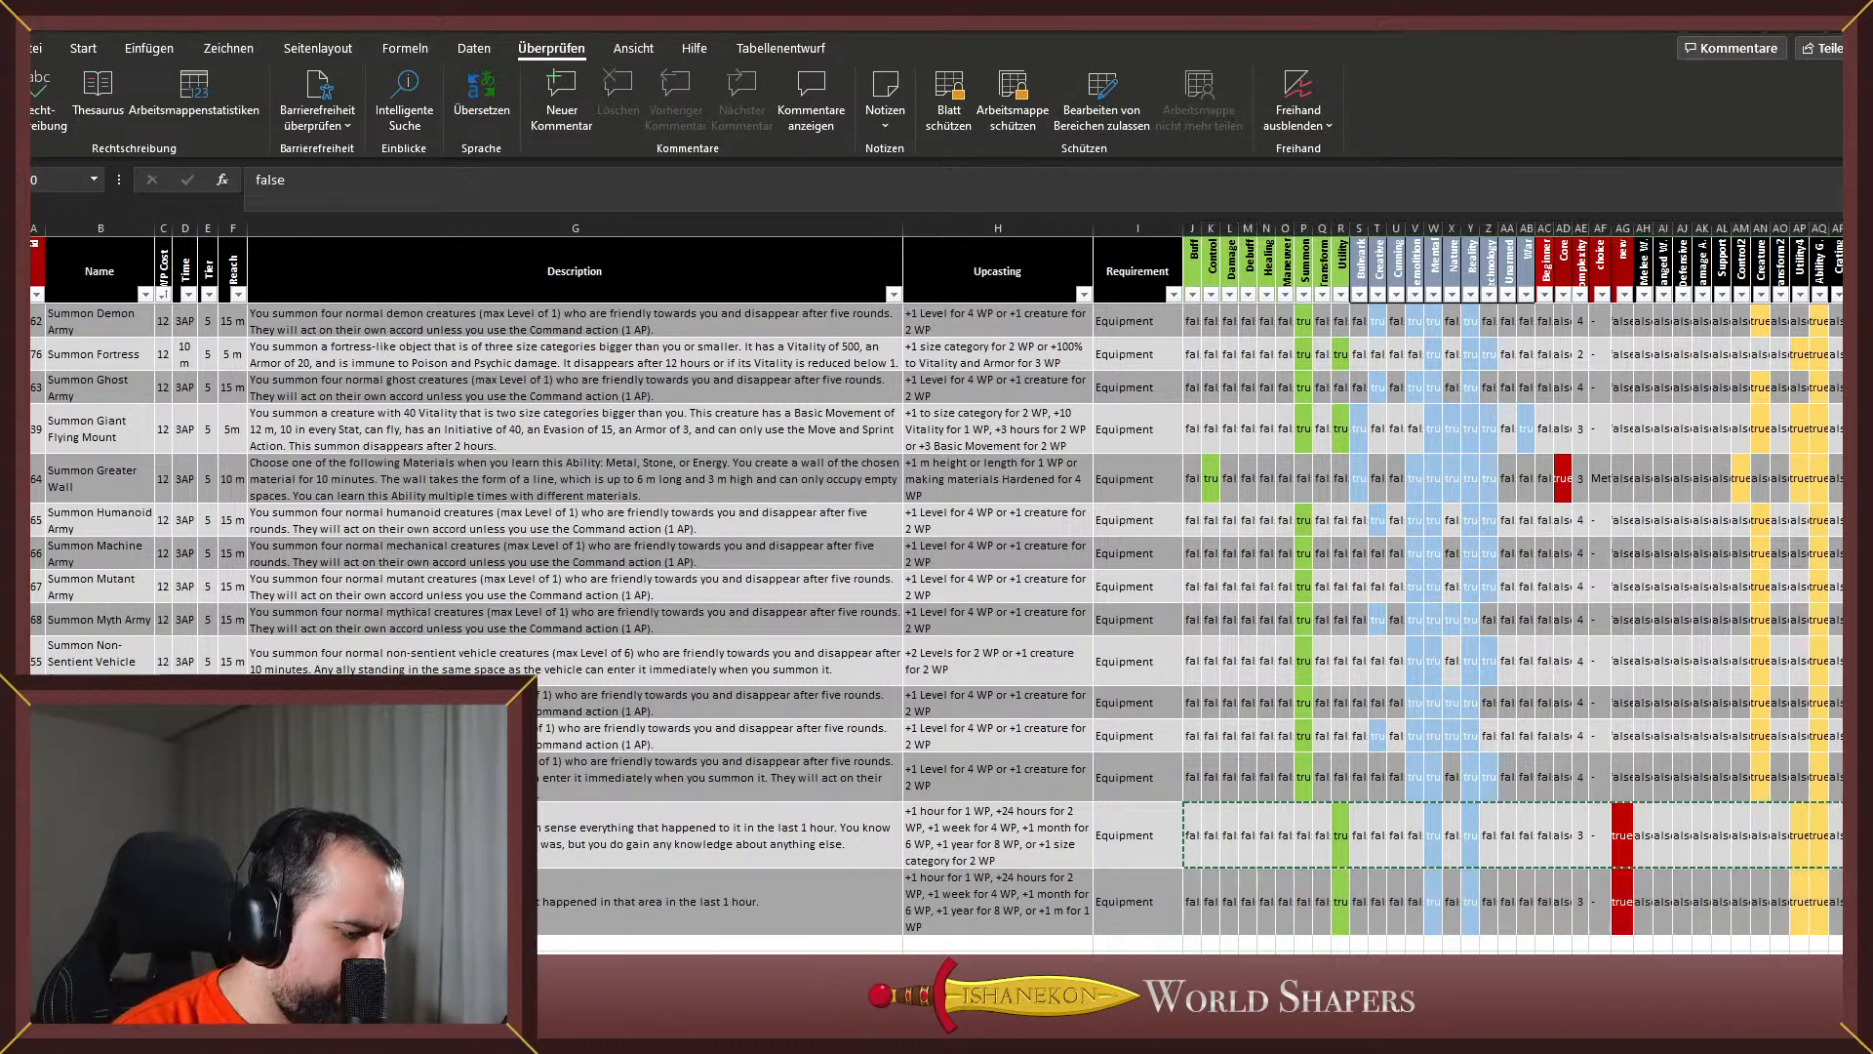
Switch to the World Shapers abilities page in the browser, search the abilities for "speak", review the matches and return to Excel
key(alt+Tab)
scroll(539, 256, up, 15)
scroll(537, 359, up, 15)
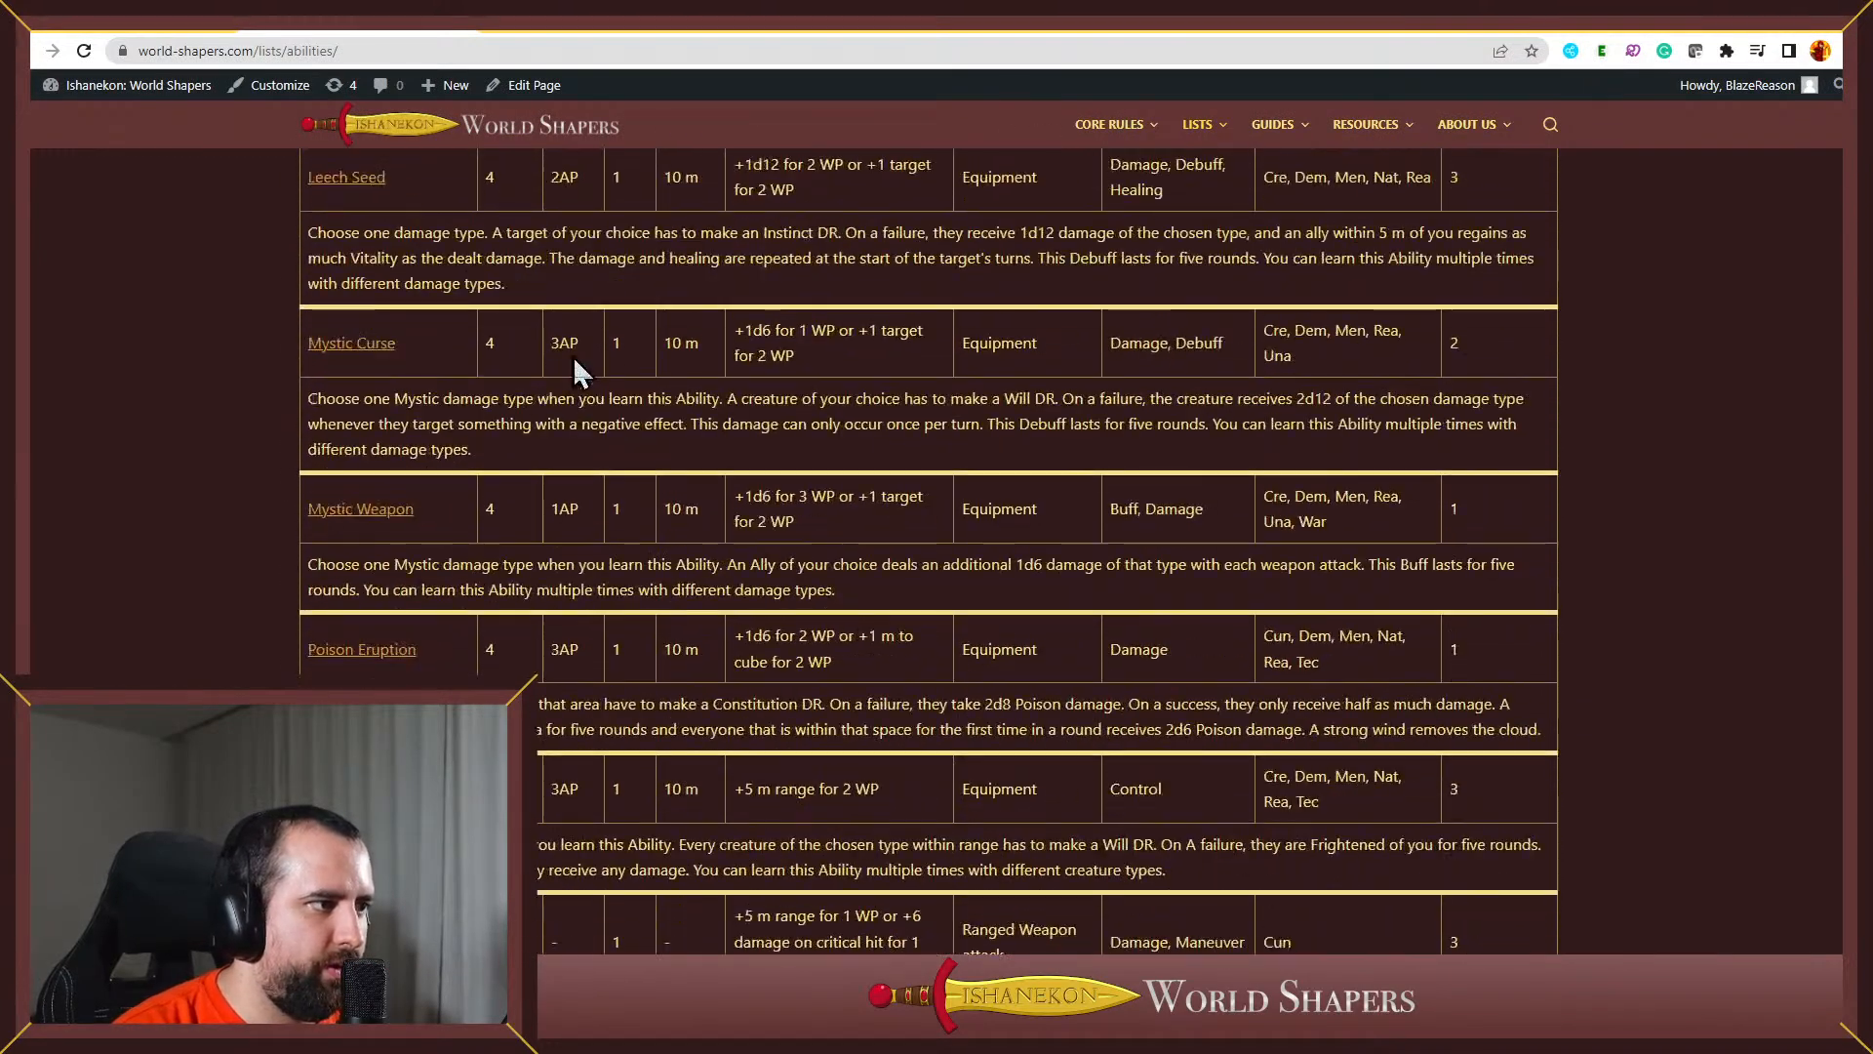
scroll(1347, 644, up, 10)
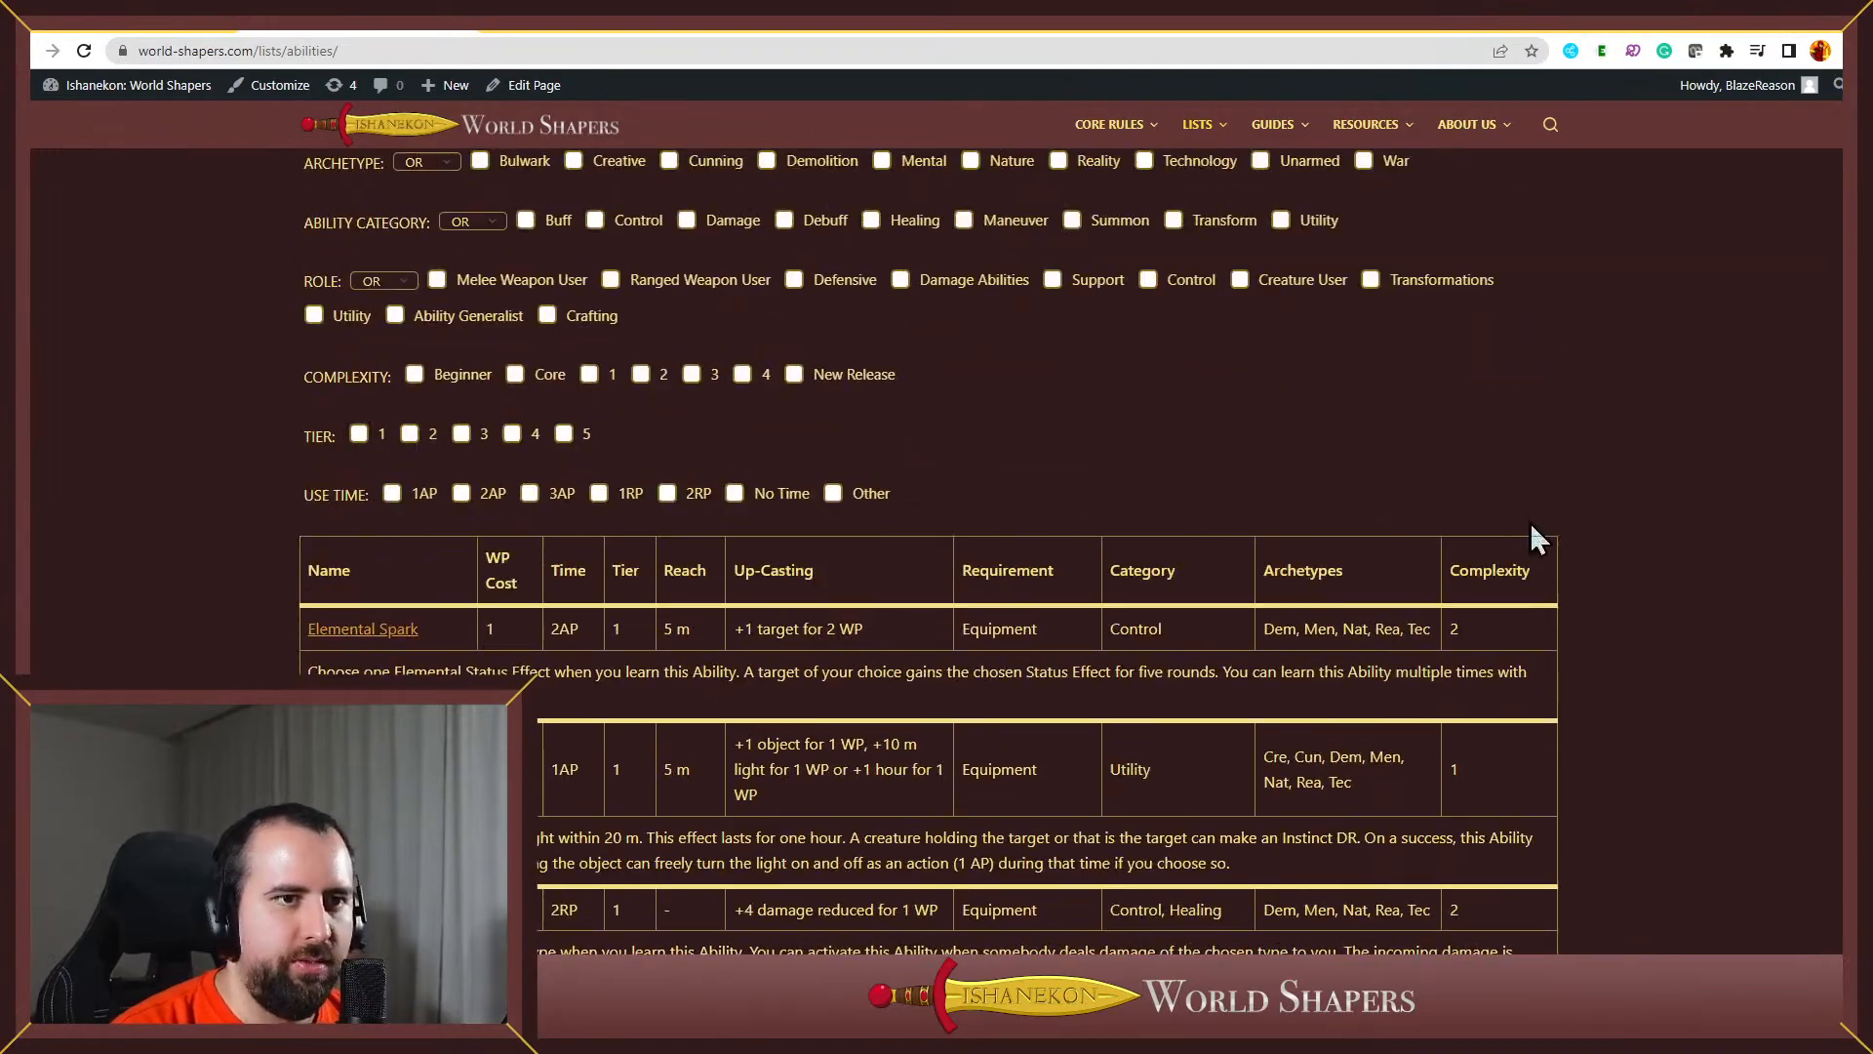
drag(384, 310, 173, 322)
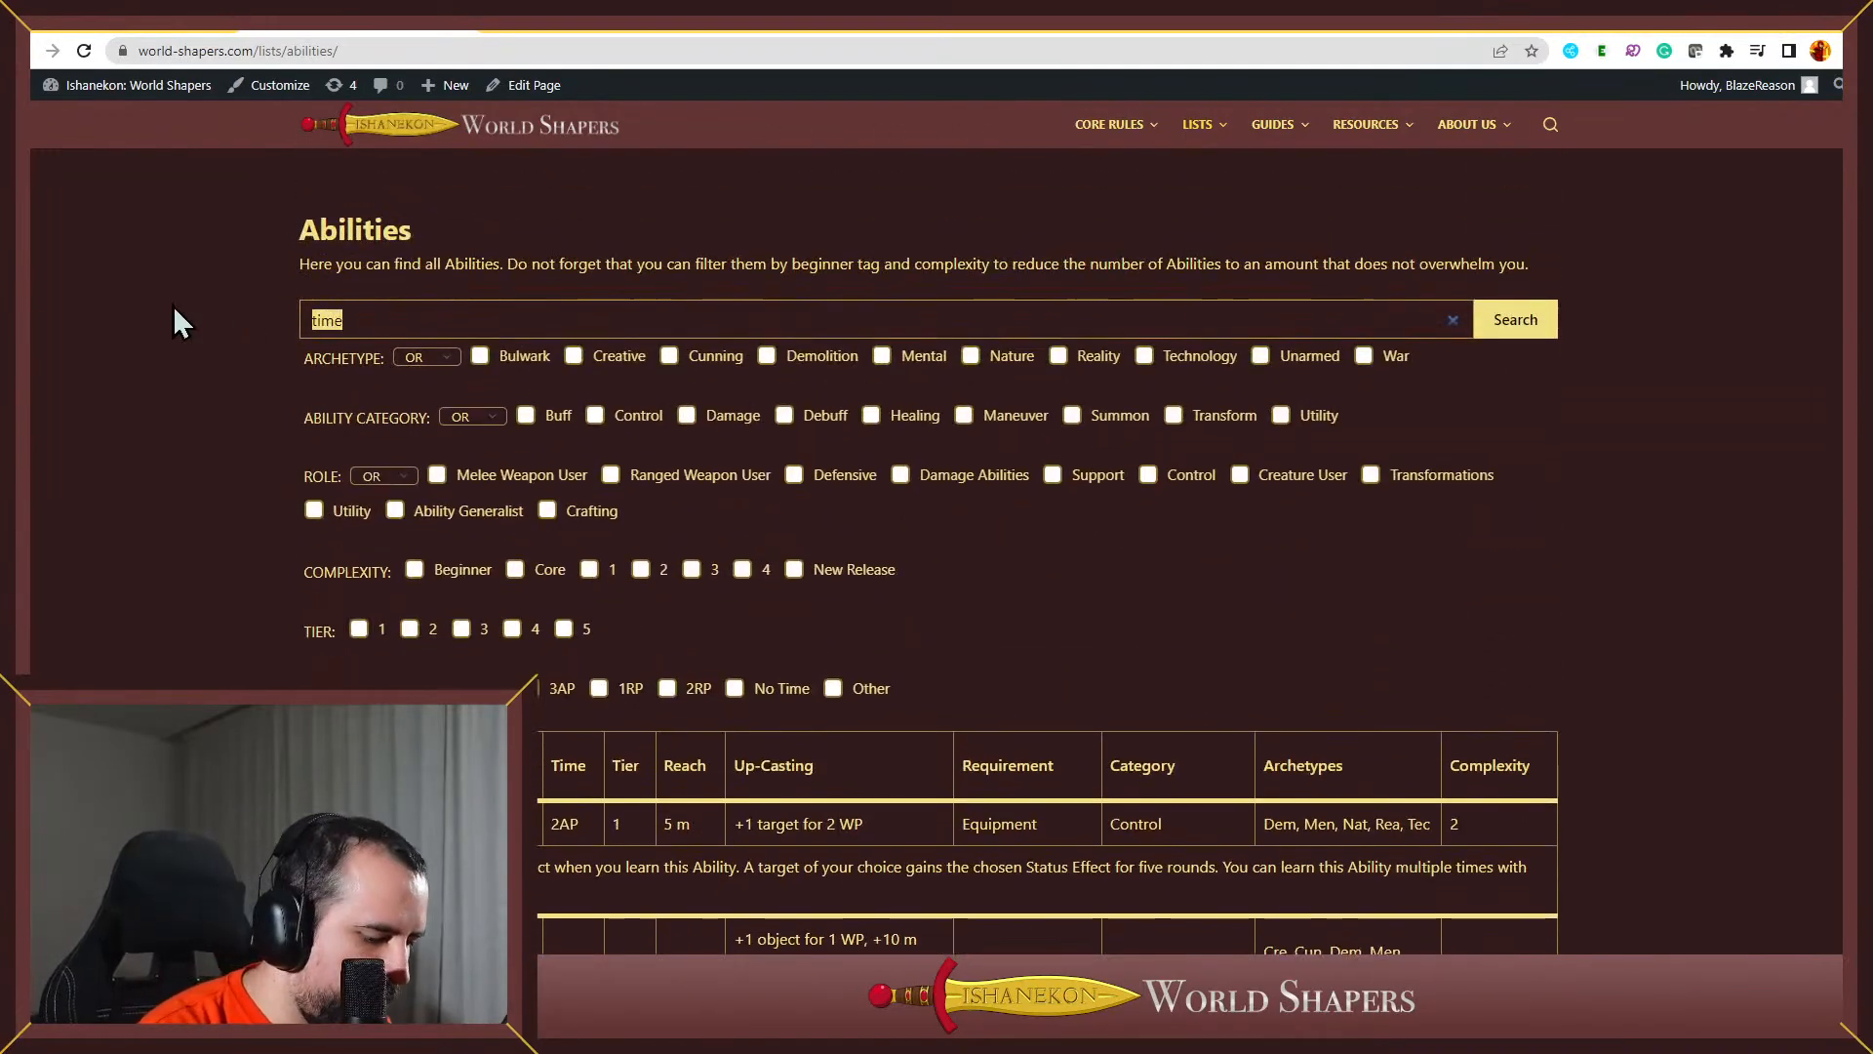
text(speak)
scroll(571, 678, down, 3)
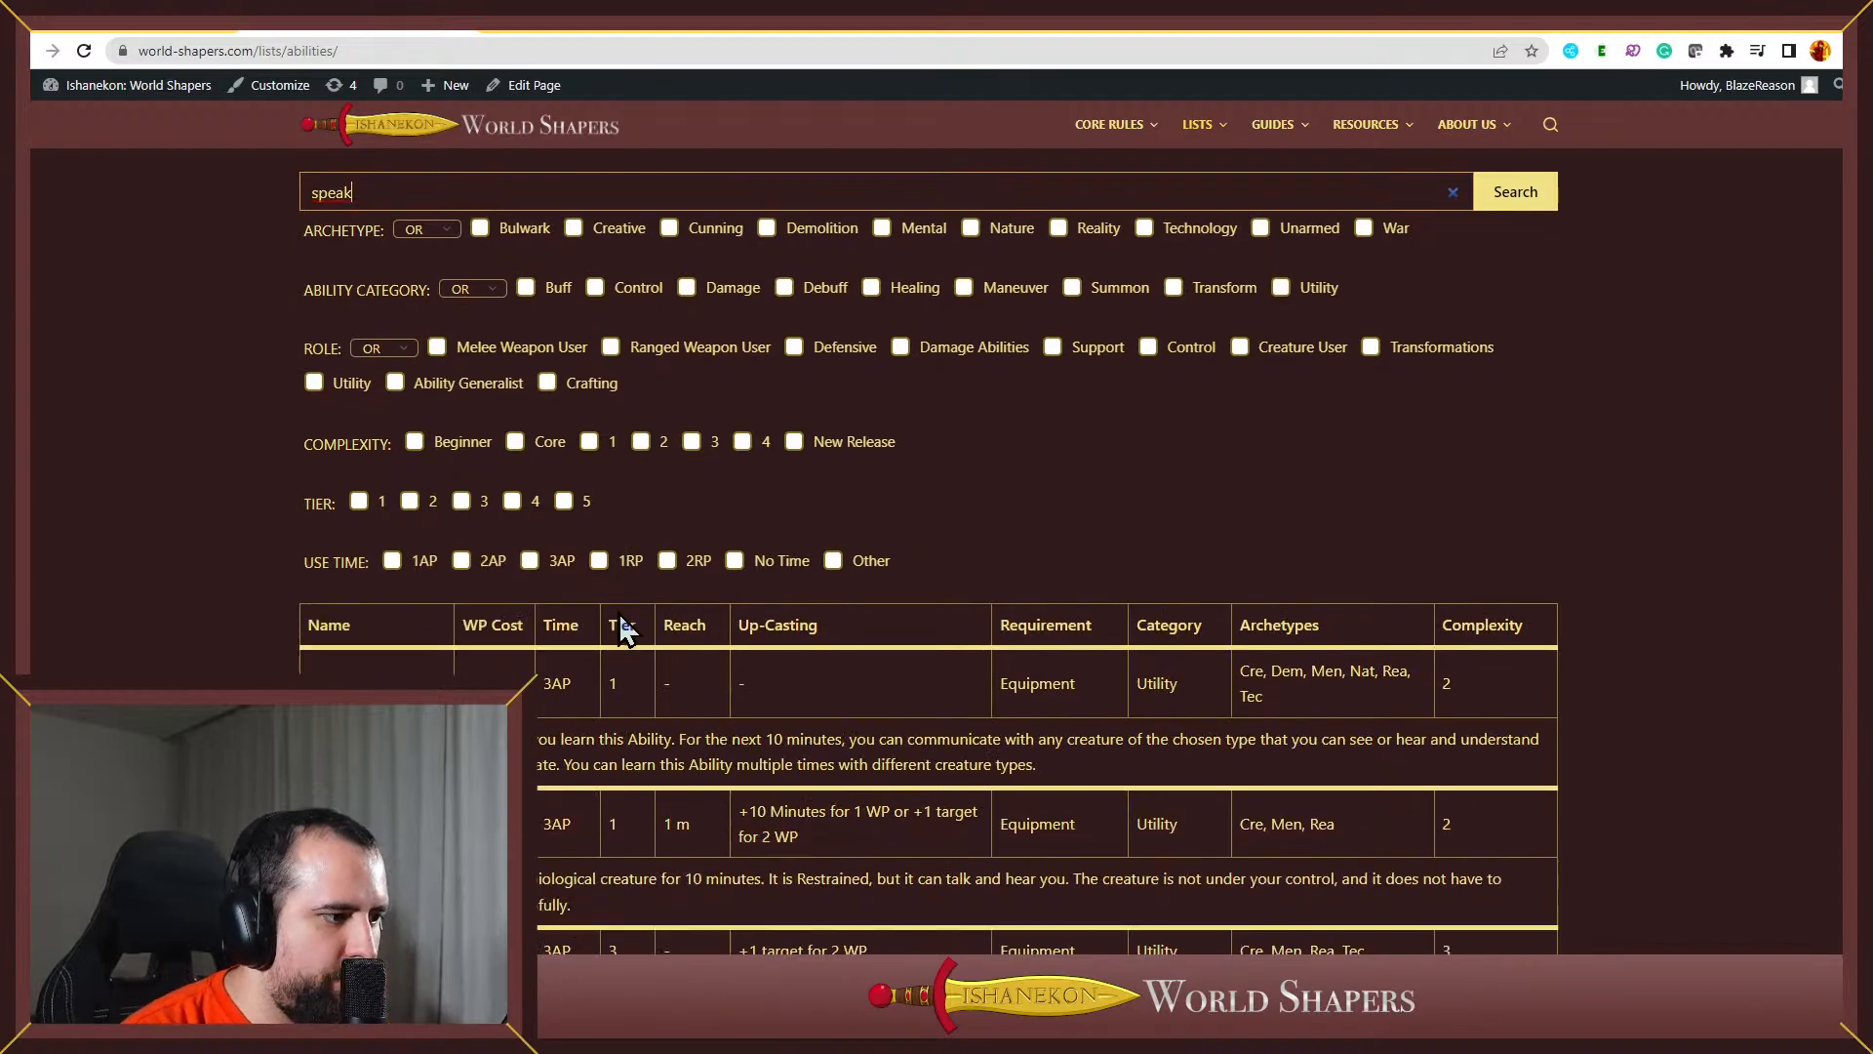
scroll(597, 679, up, 3)
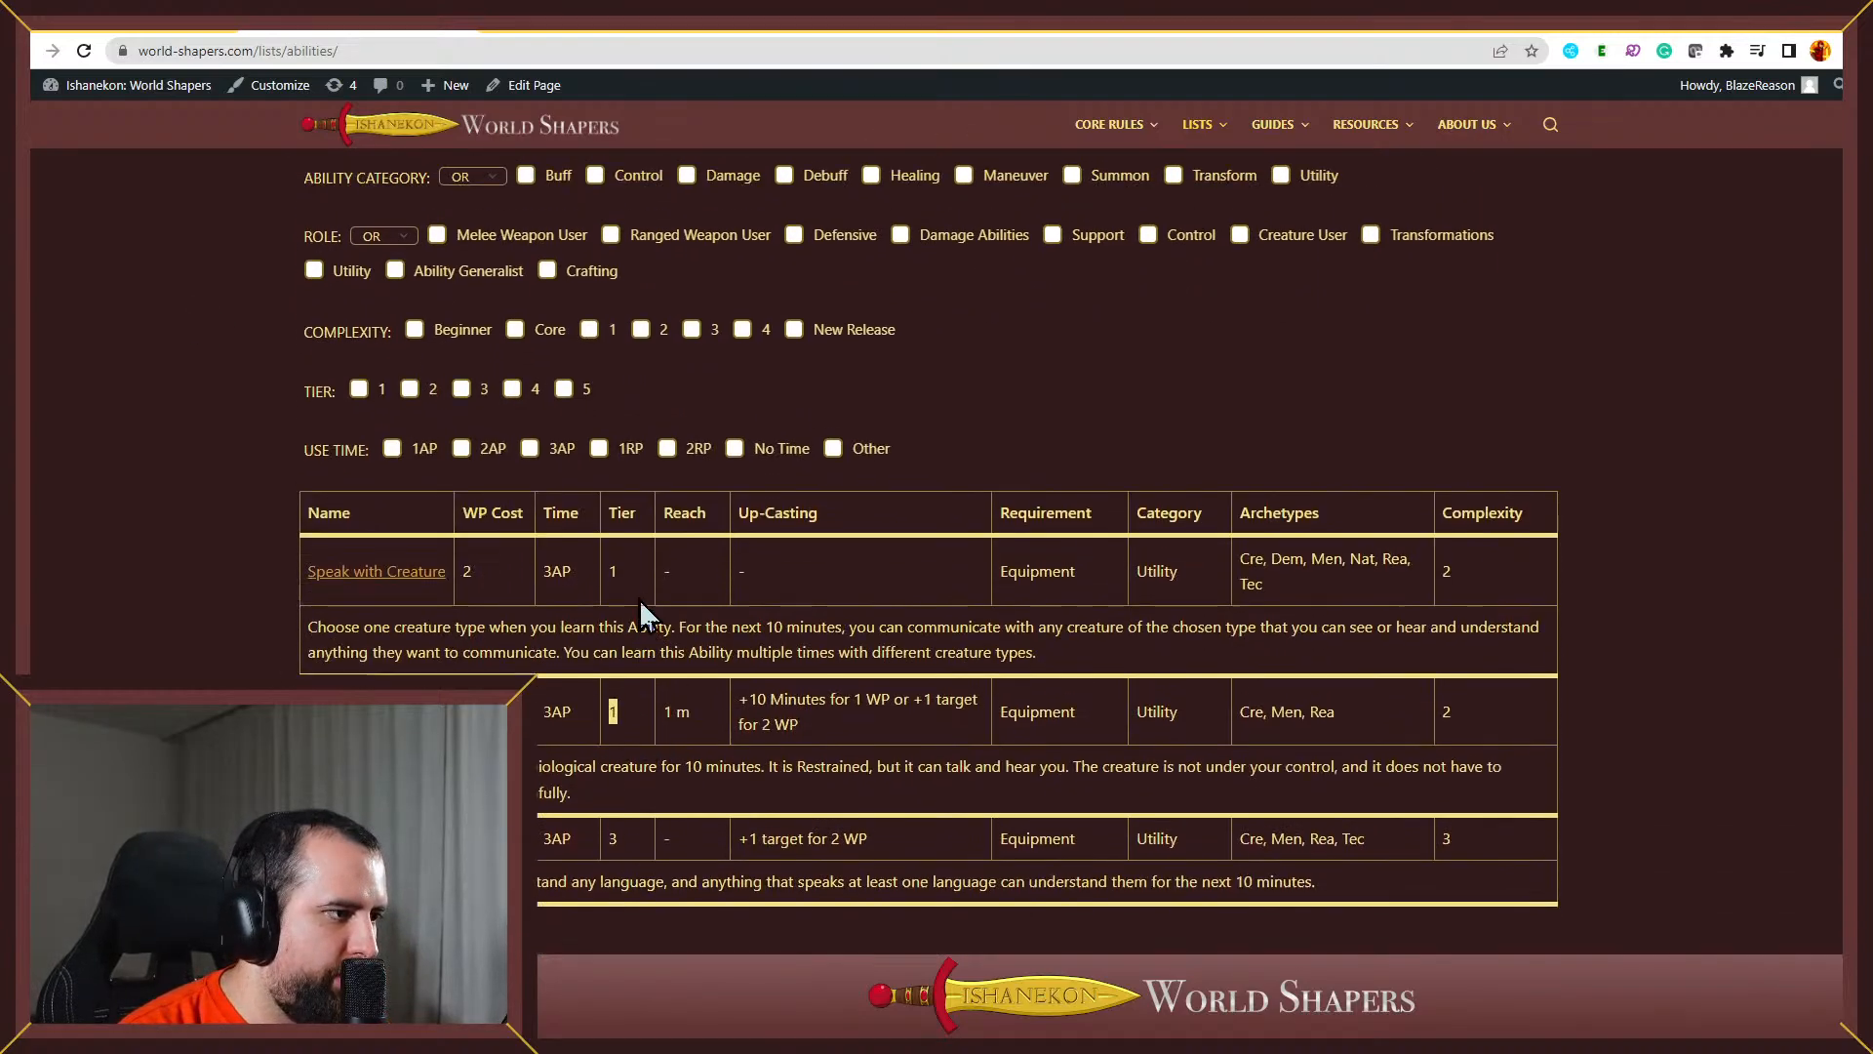
click(168, 29)
click(257, 29)
click(1749, 28)
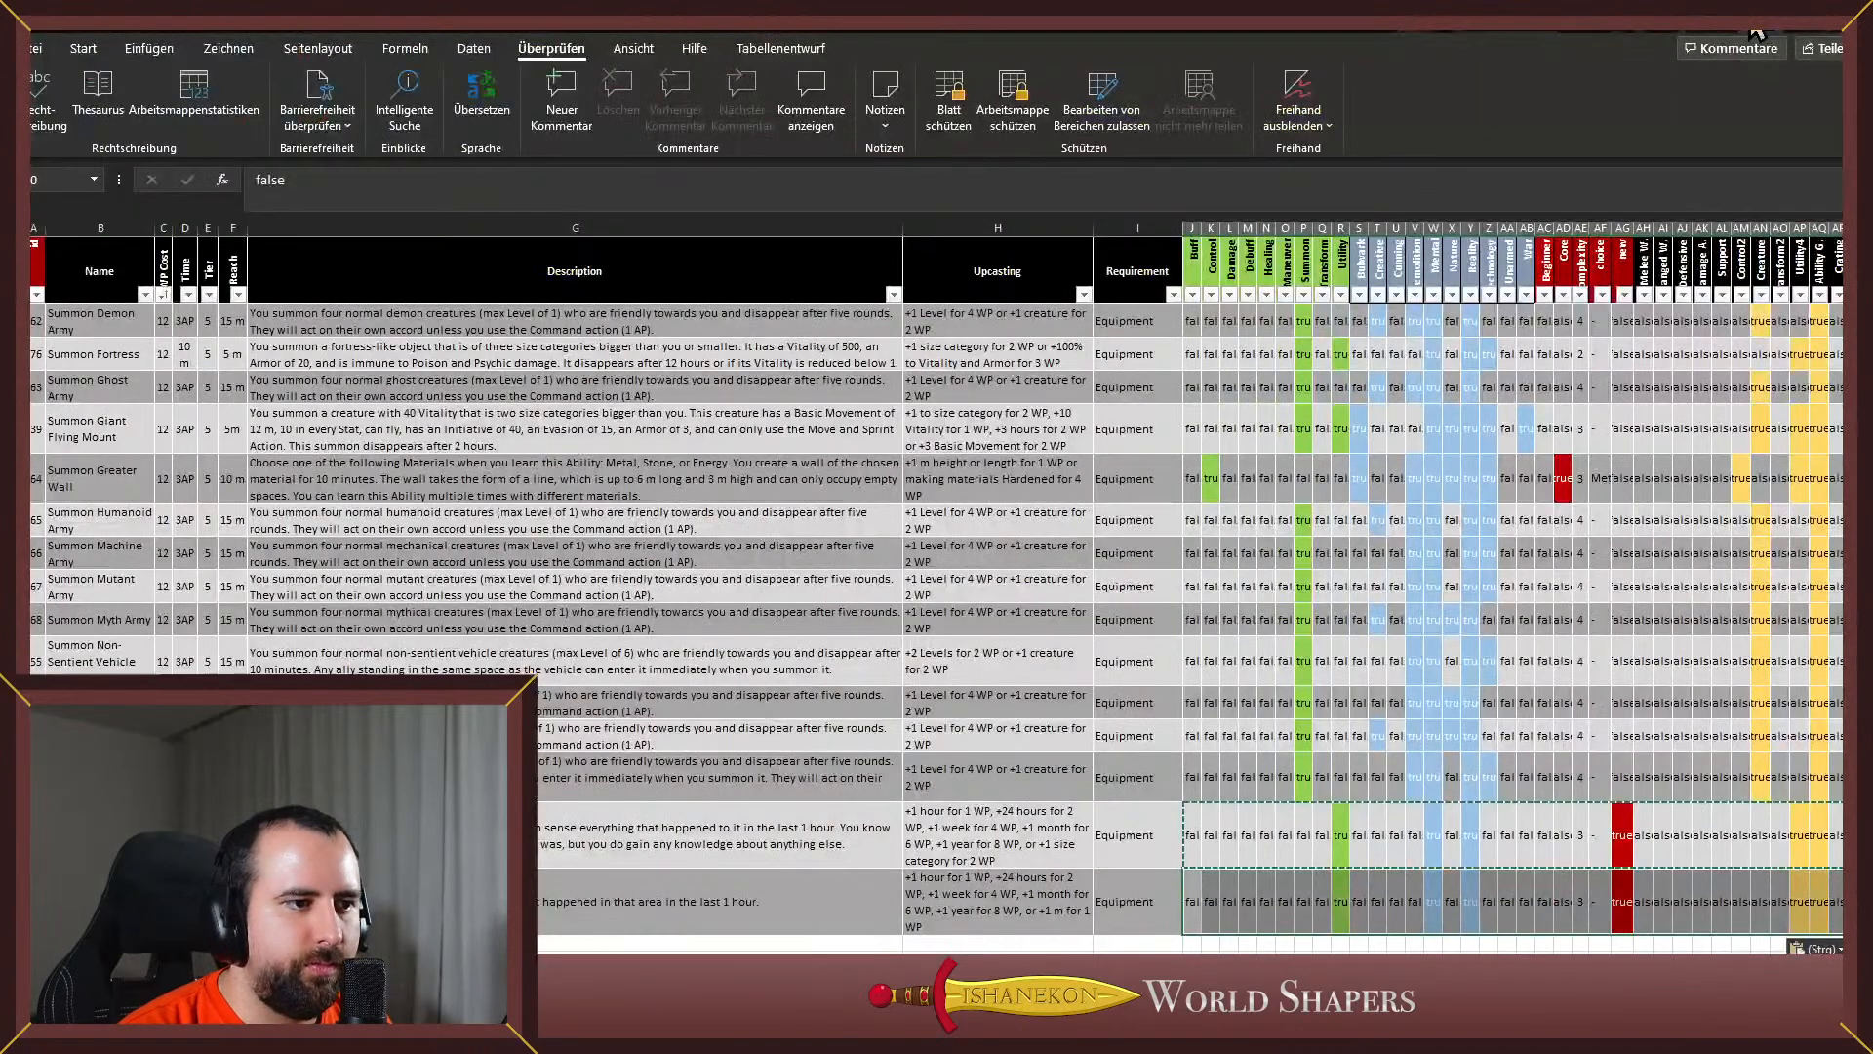
click(1037, 732)
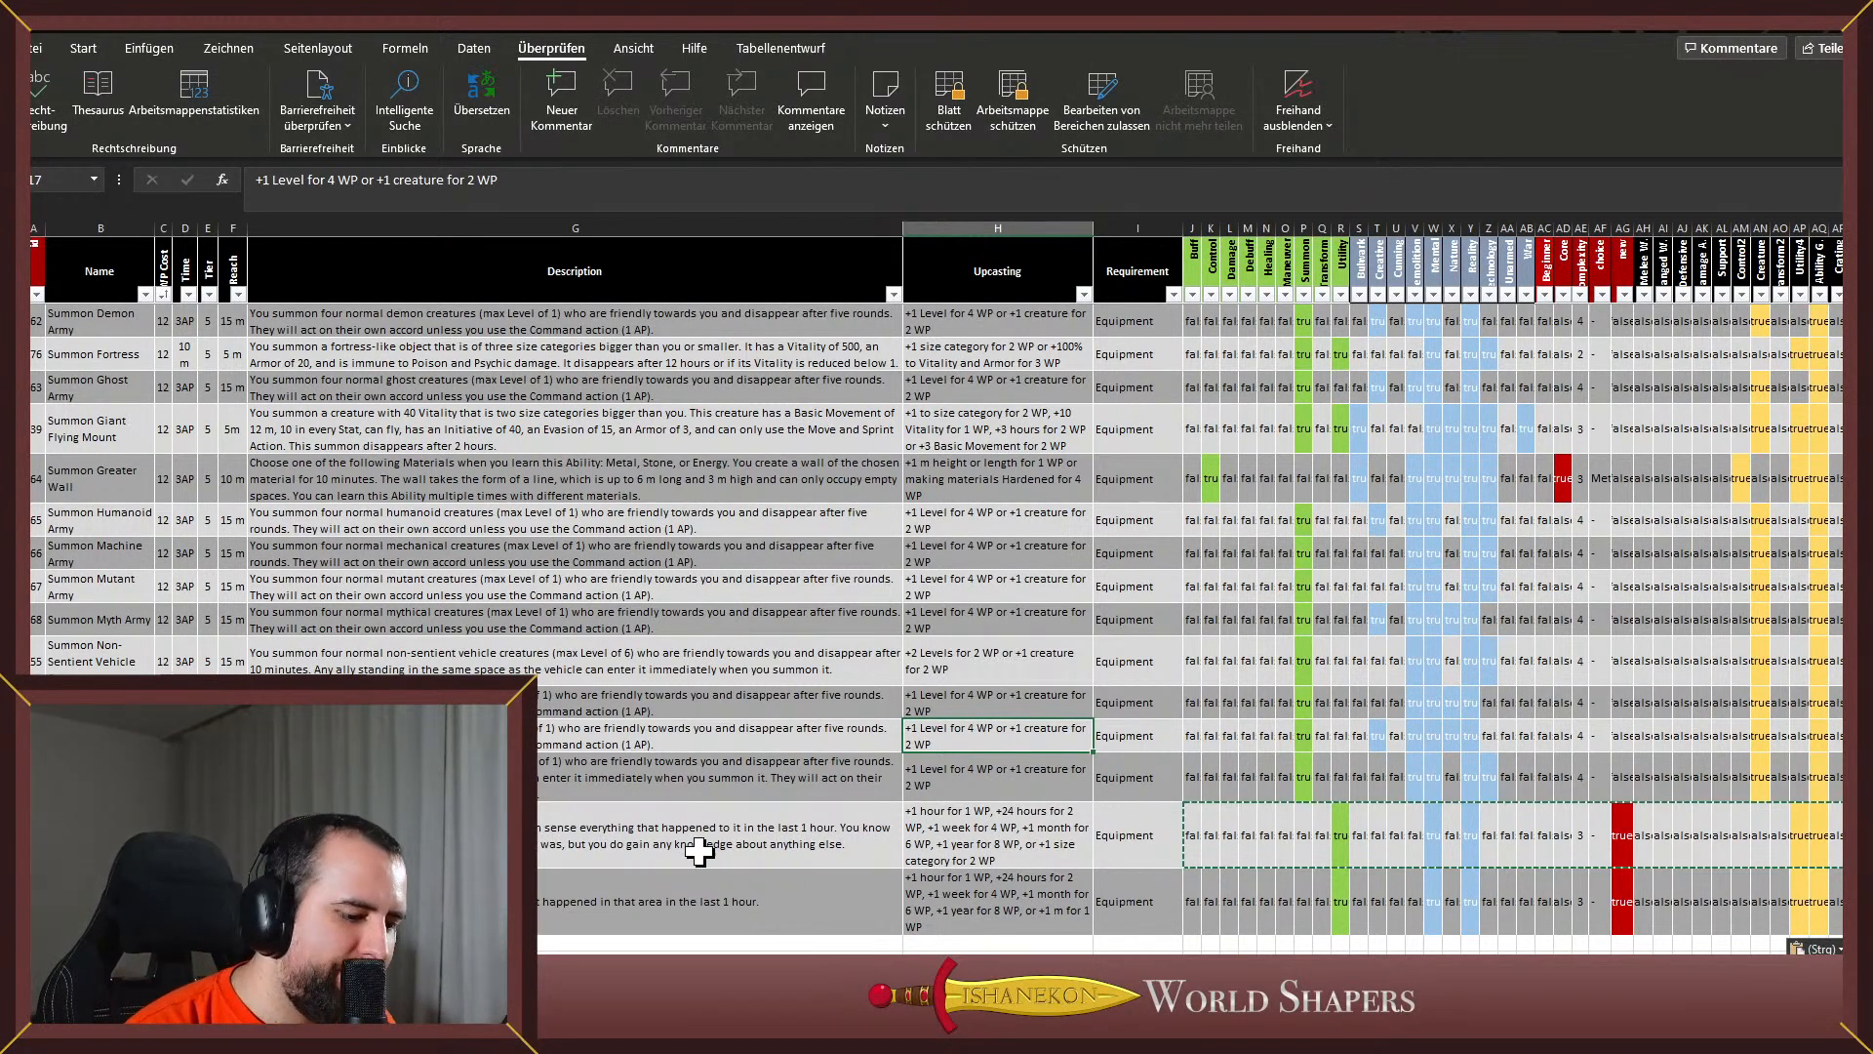
key(alt+Tab)
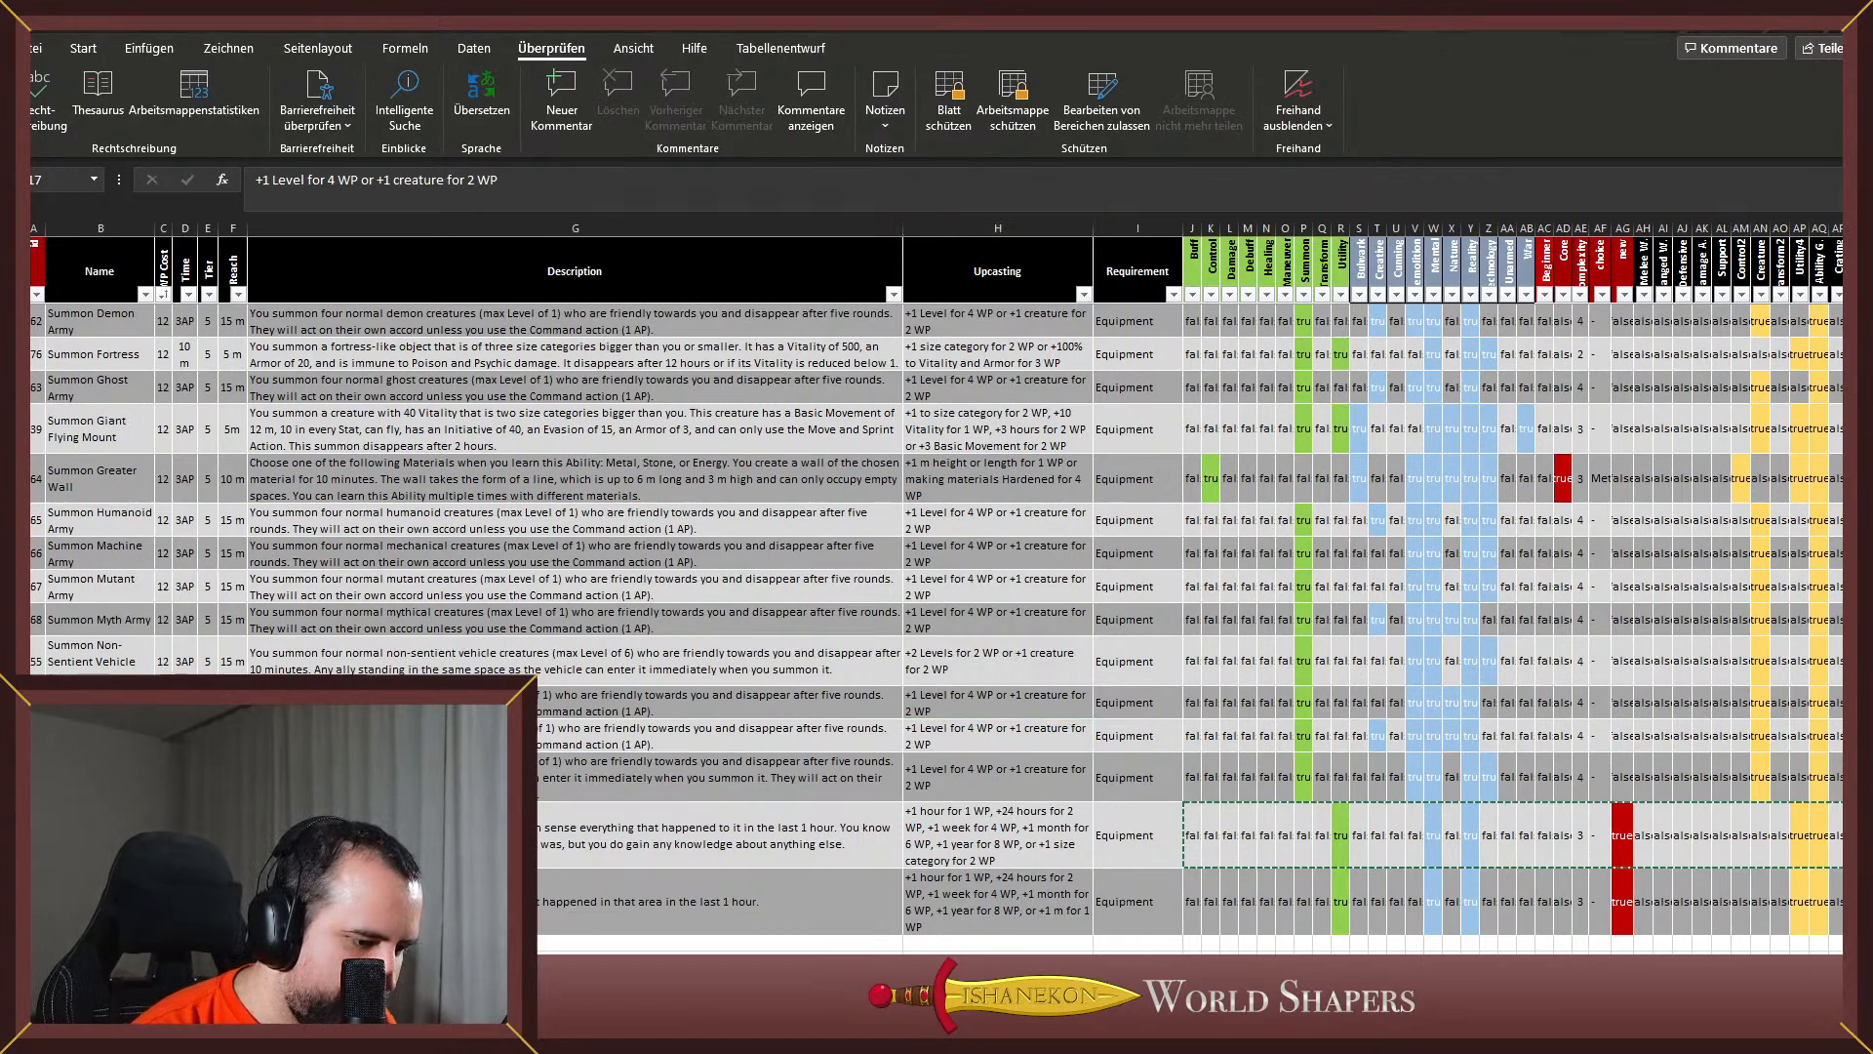